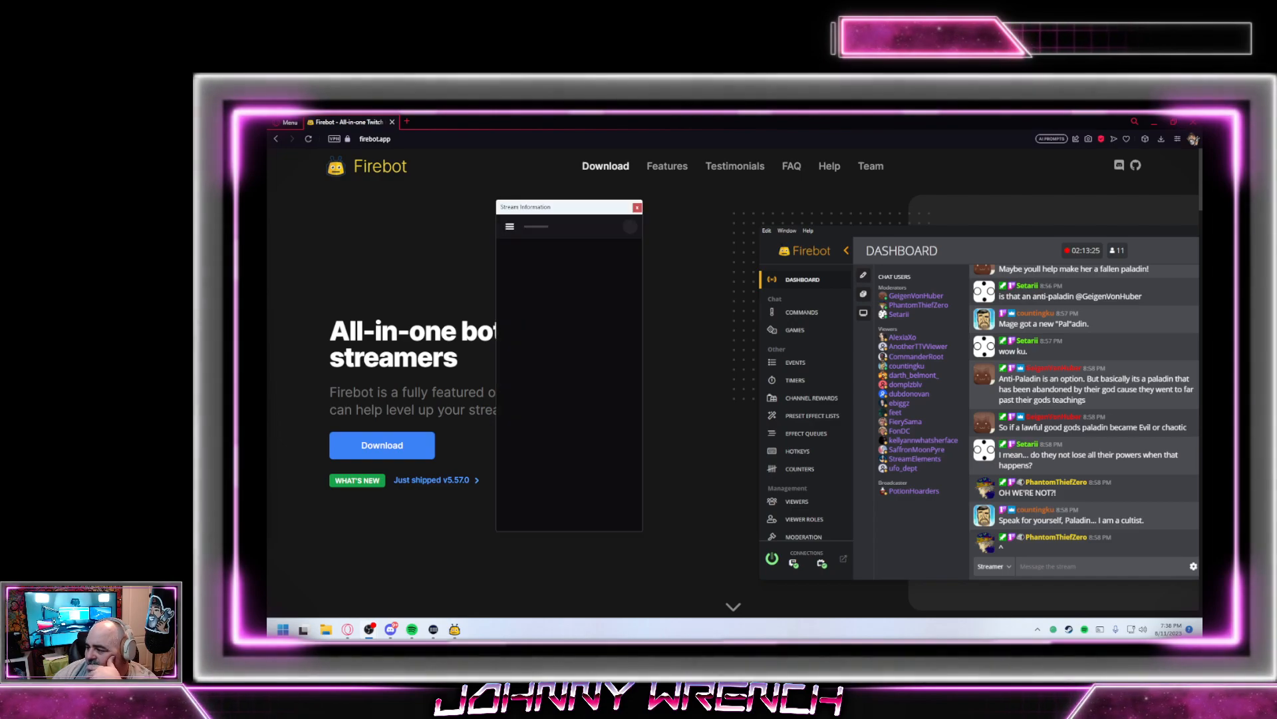
Move the floating Stream Information and Stats windows off the Firebot web page and make the Stats window taller
drag(564, 207, 1198, 207)
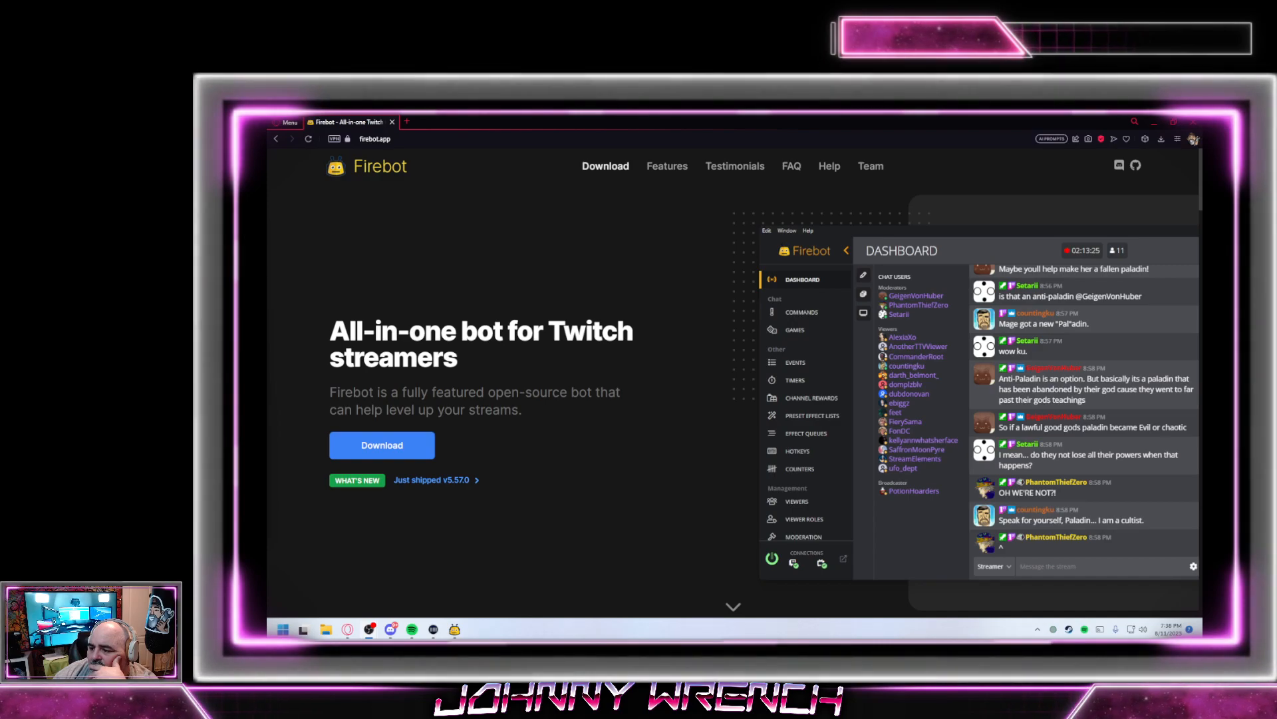
drag(717, 292, 1199, 295)
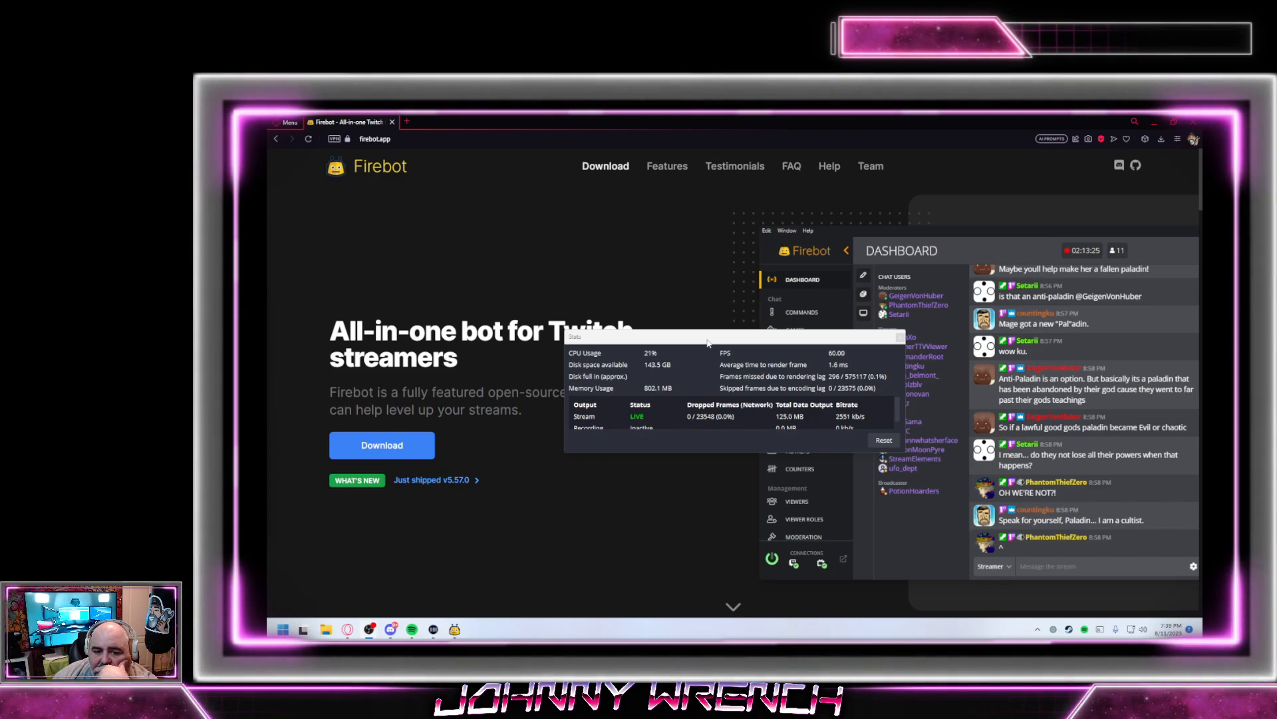
drag(708, 343, 727, 247)
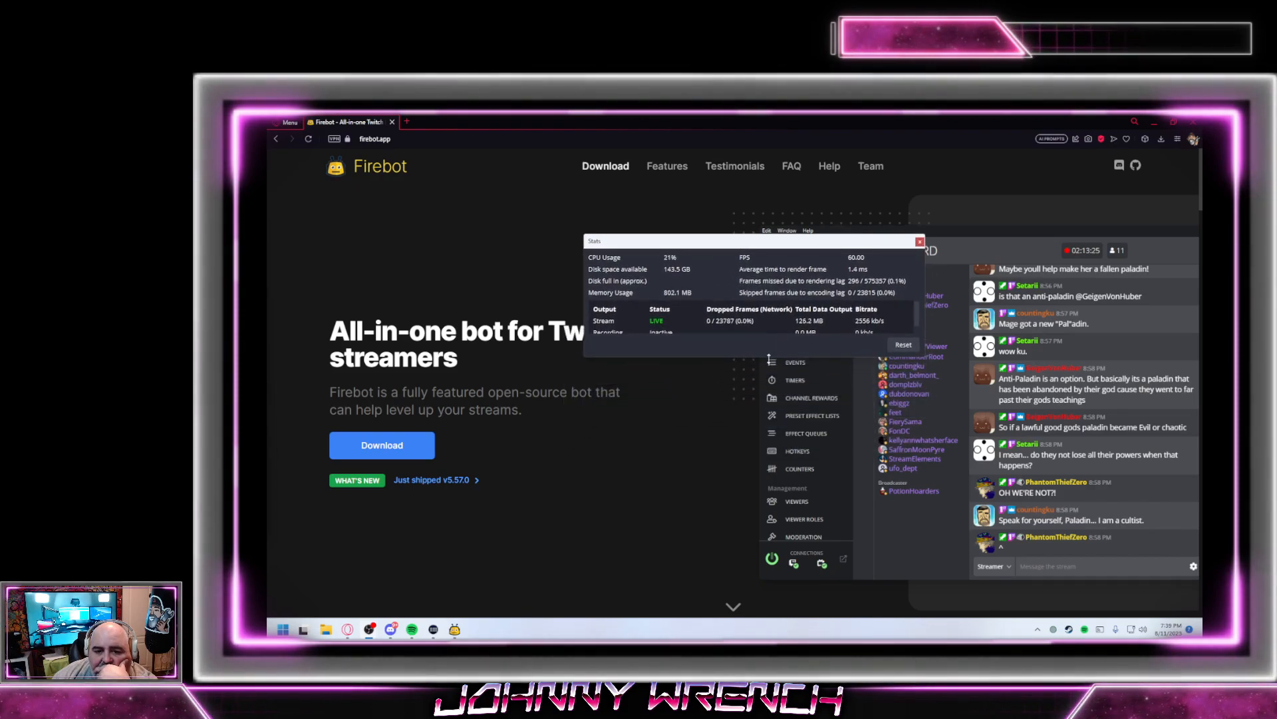
drag(773, 356, 774, 455)
drag(781, 250, 1276, 261)
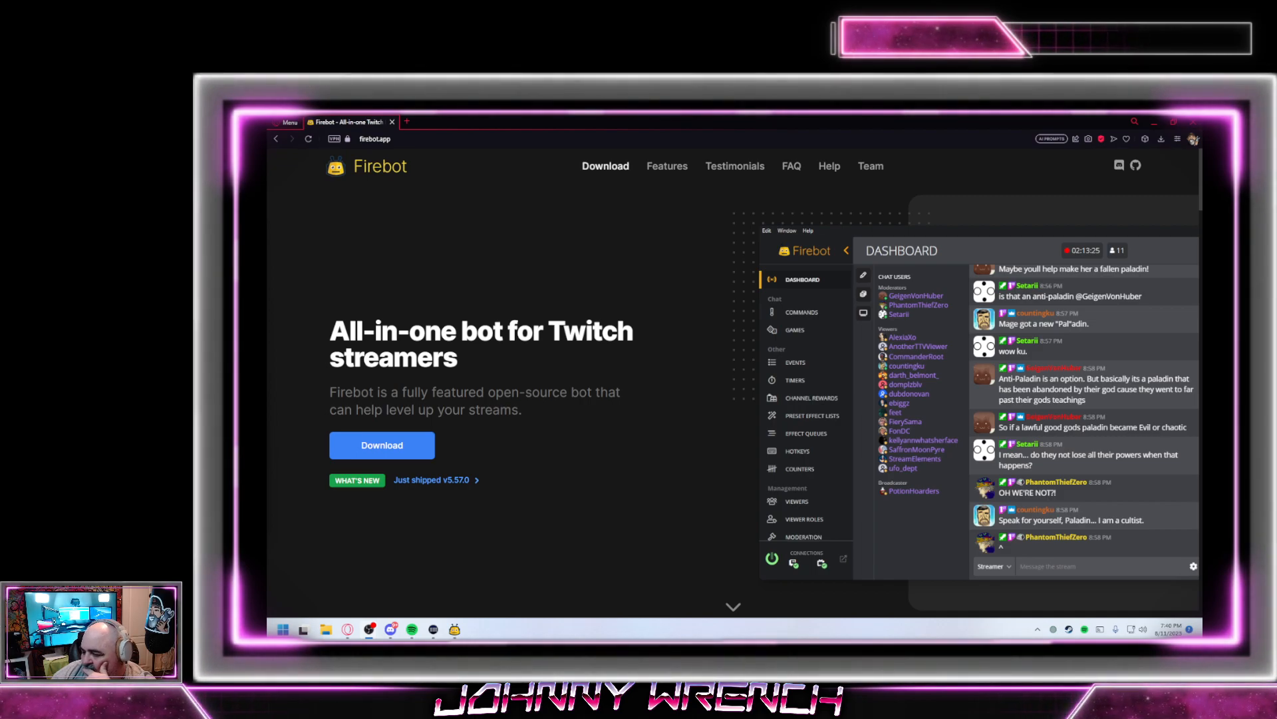
mouse_move(372, 633)
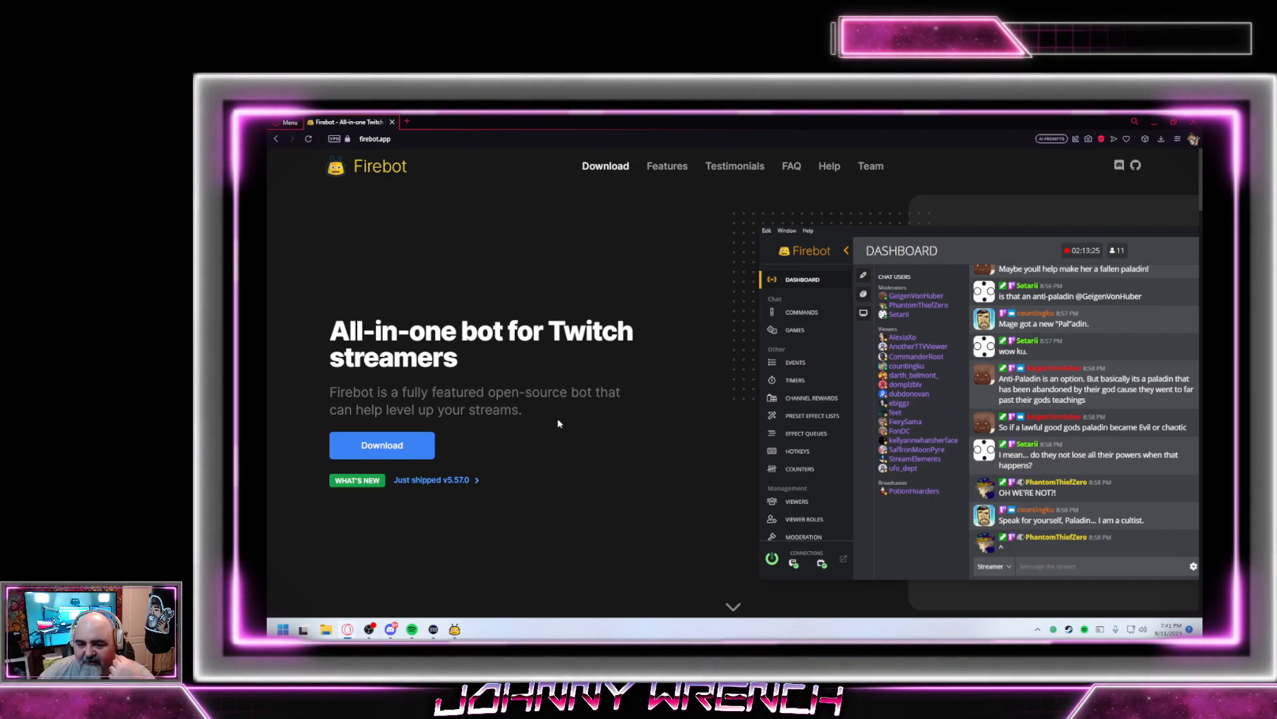
Look through the Features section of the Firebot website, including the UI, the effects system and the full feature list
click(656, 174)
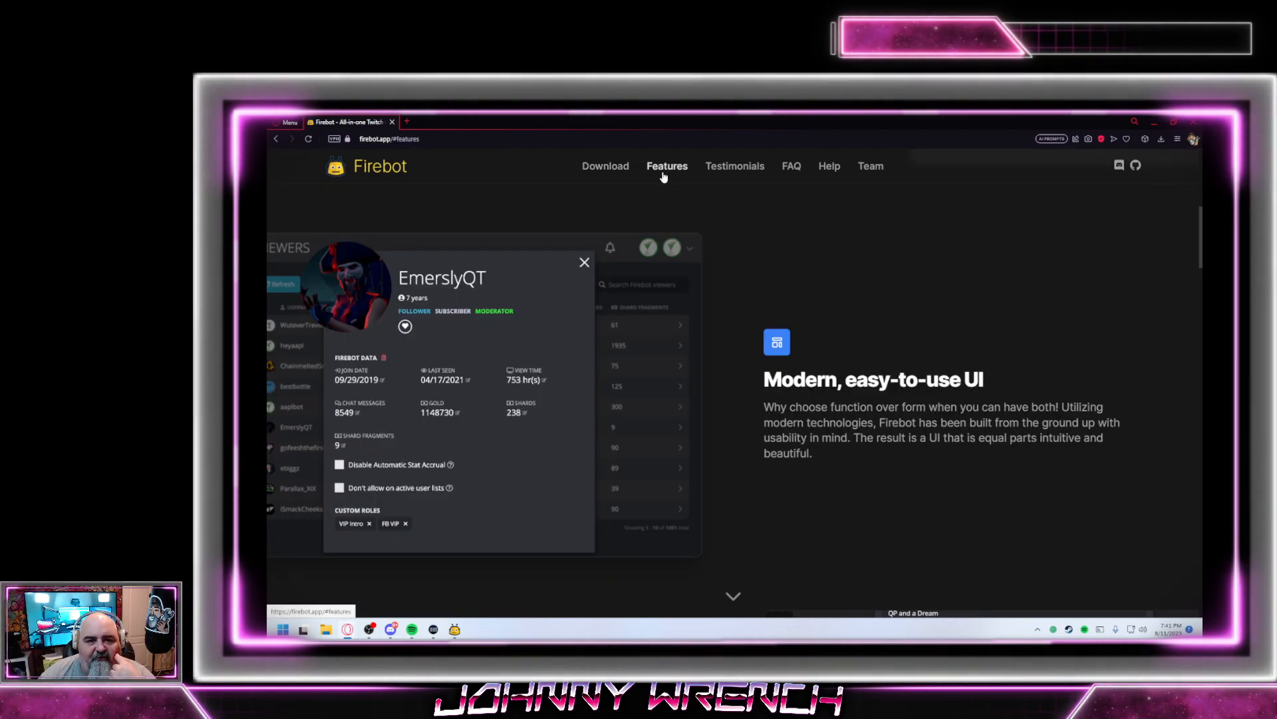
scroll(845, 333, down, 1)
scroll(861, 346, up, 1)
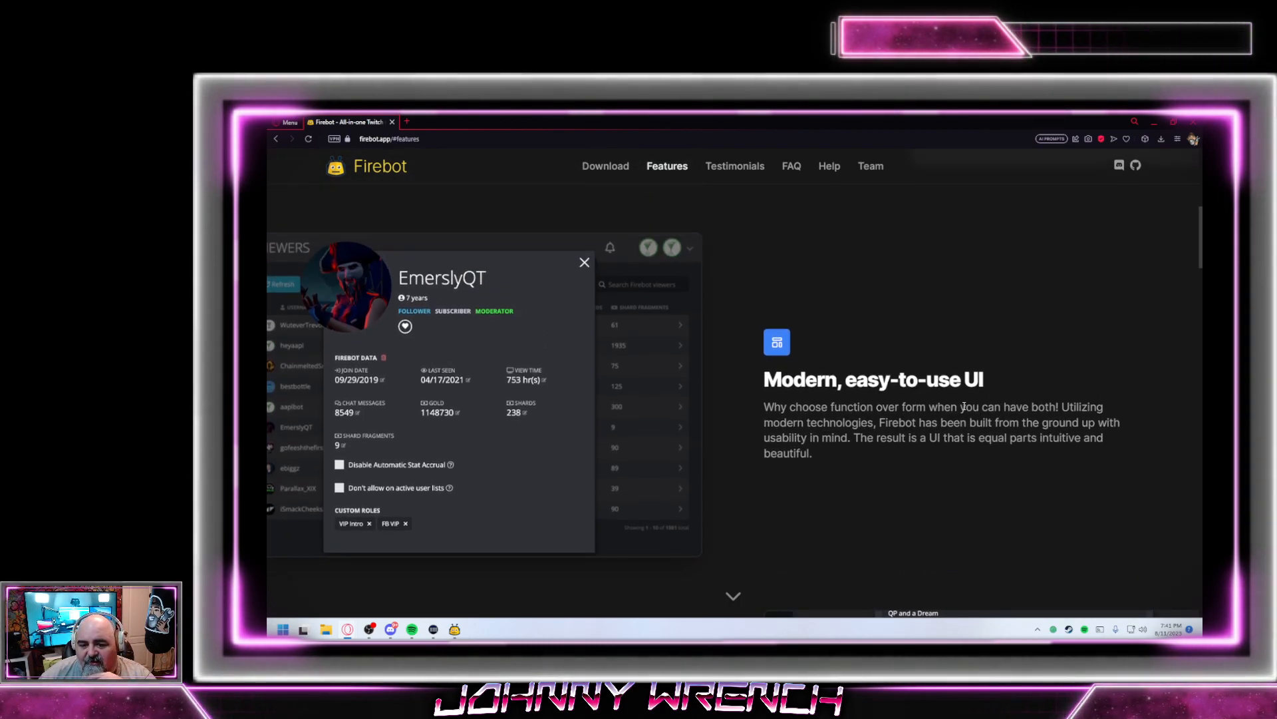
scroll(922, 460, down, 3)
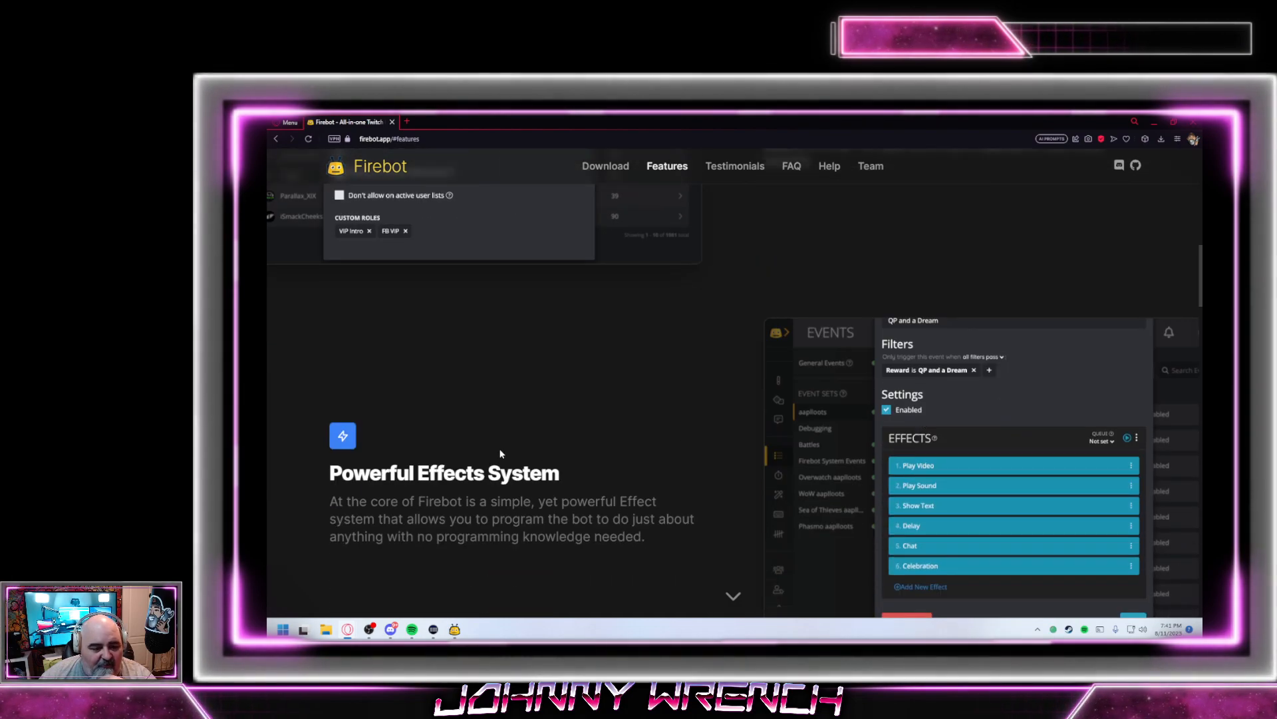
scroll(525, 433, down, 2)
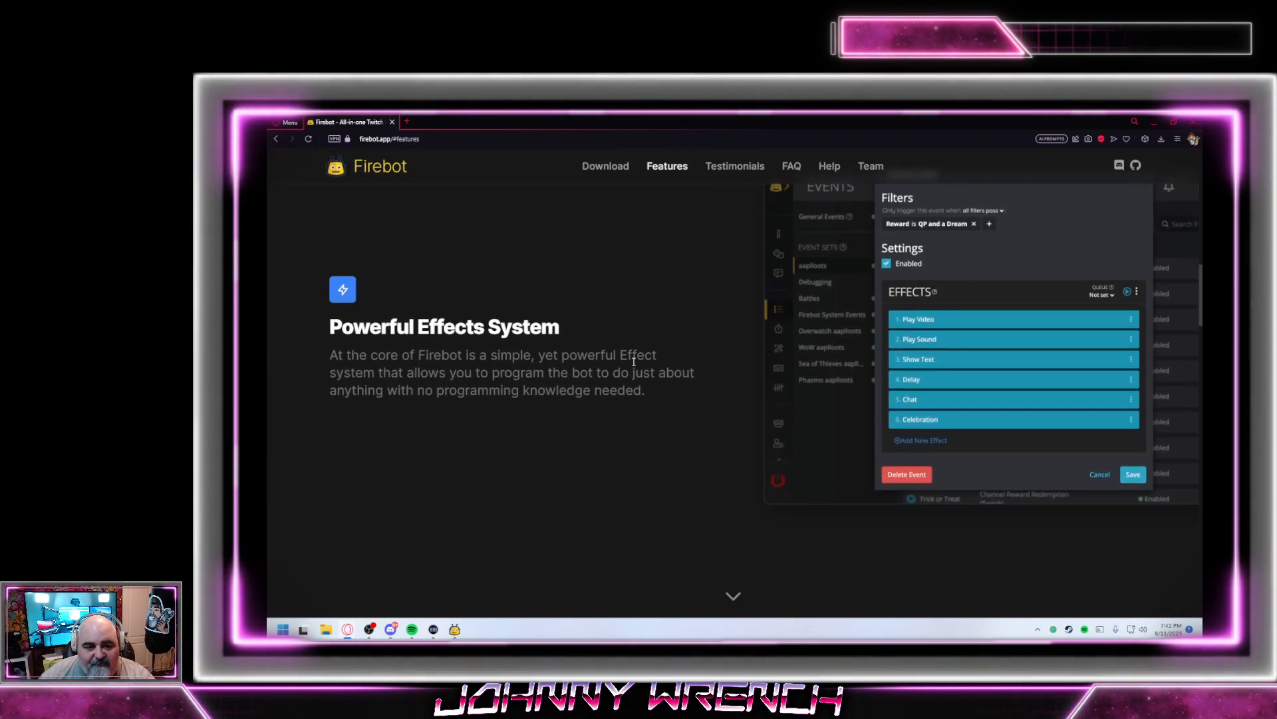
scroll(633, 361, down, 3)
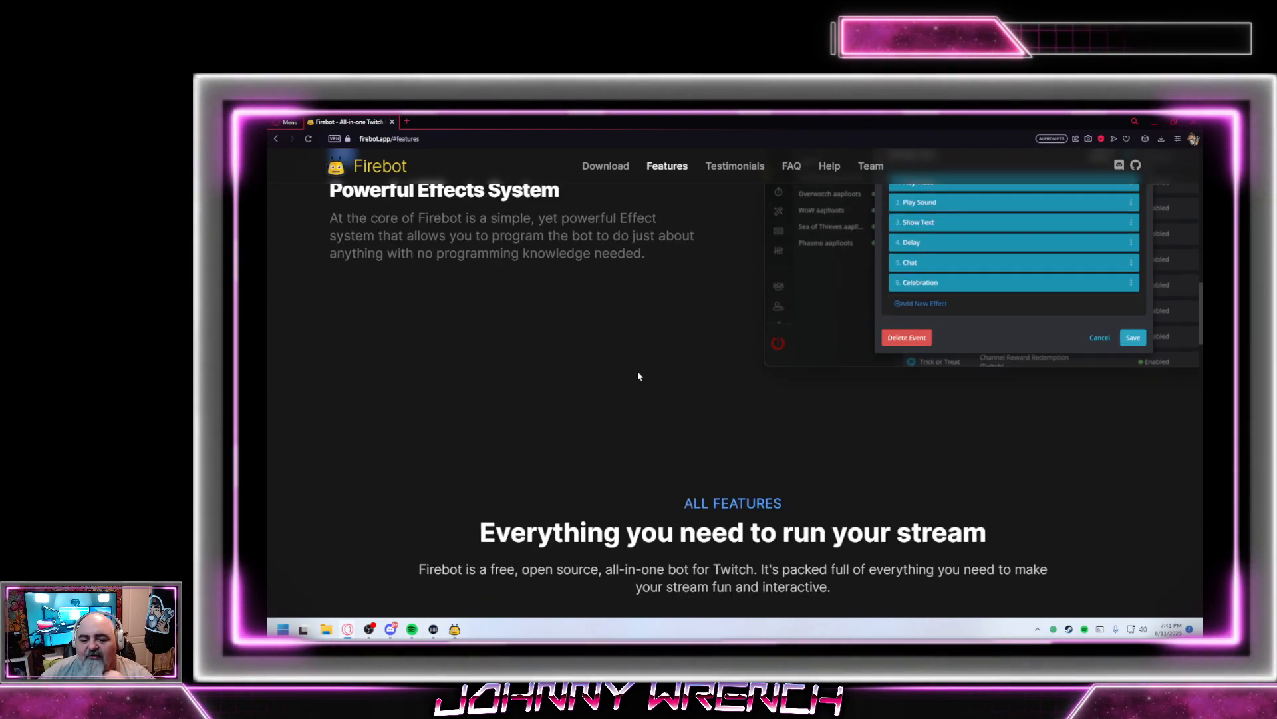
scroll(859, 418, down, 4)
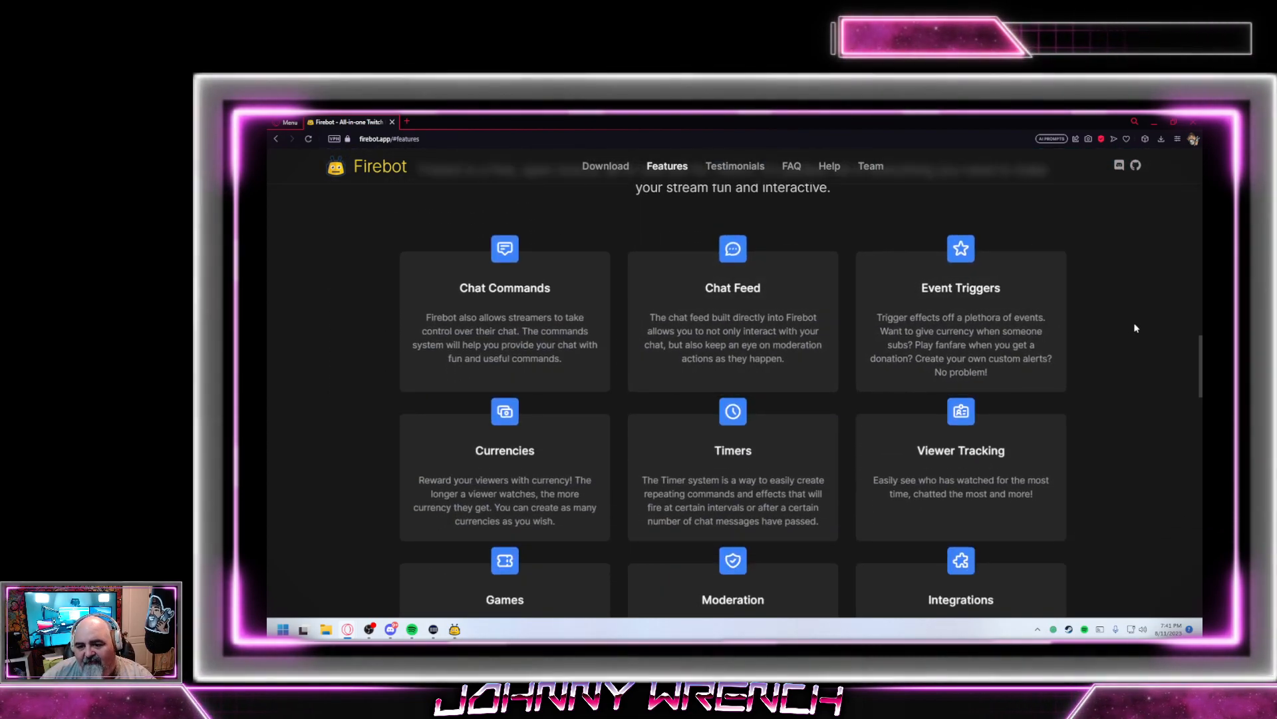
scroll(1152, 337, down, 3)
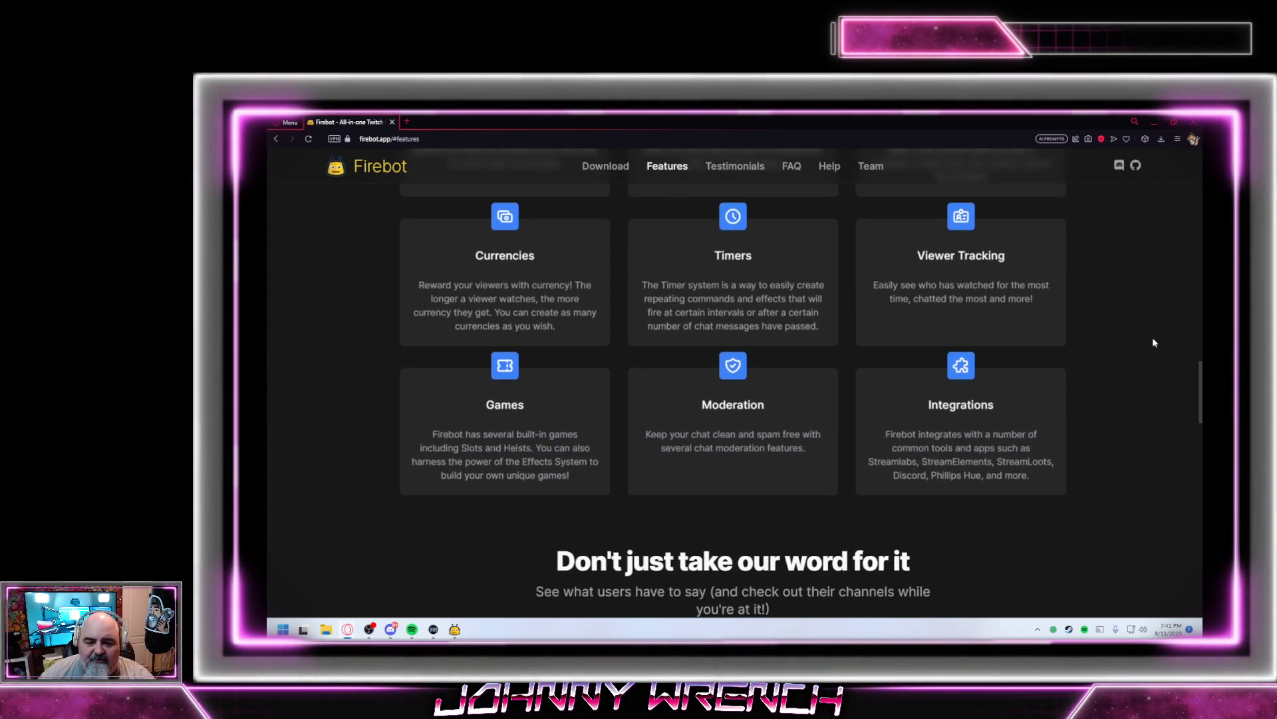
scroll(1155, 343, down, 5)
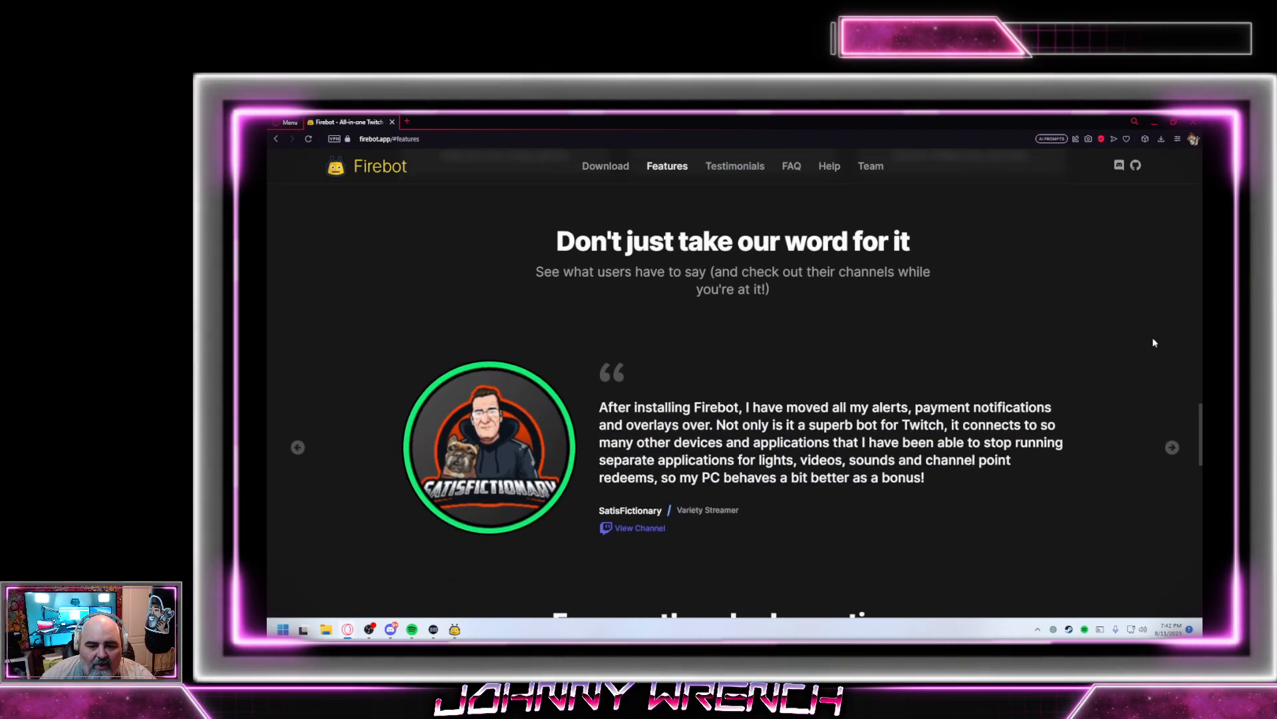
scroll(1153, 337, up, 11)
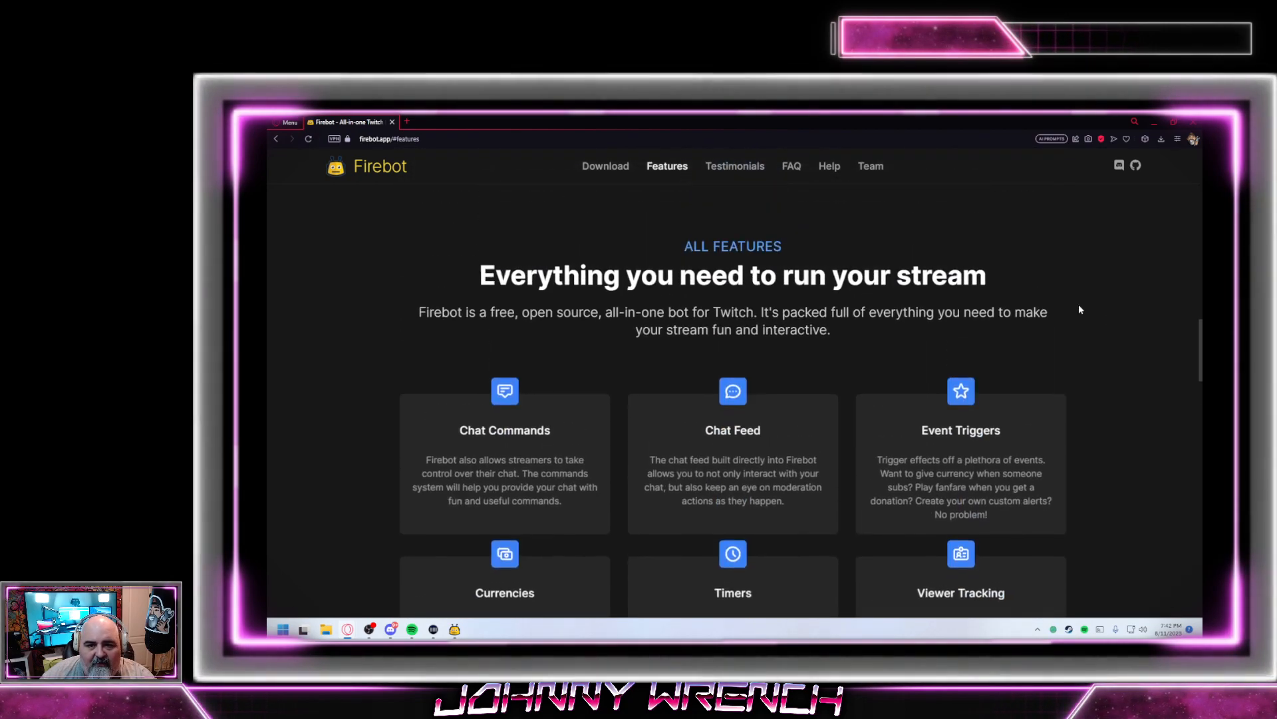
Open the Testimonials section of the Firebot website and browse through the streamer reviews
click(736, 167)
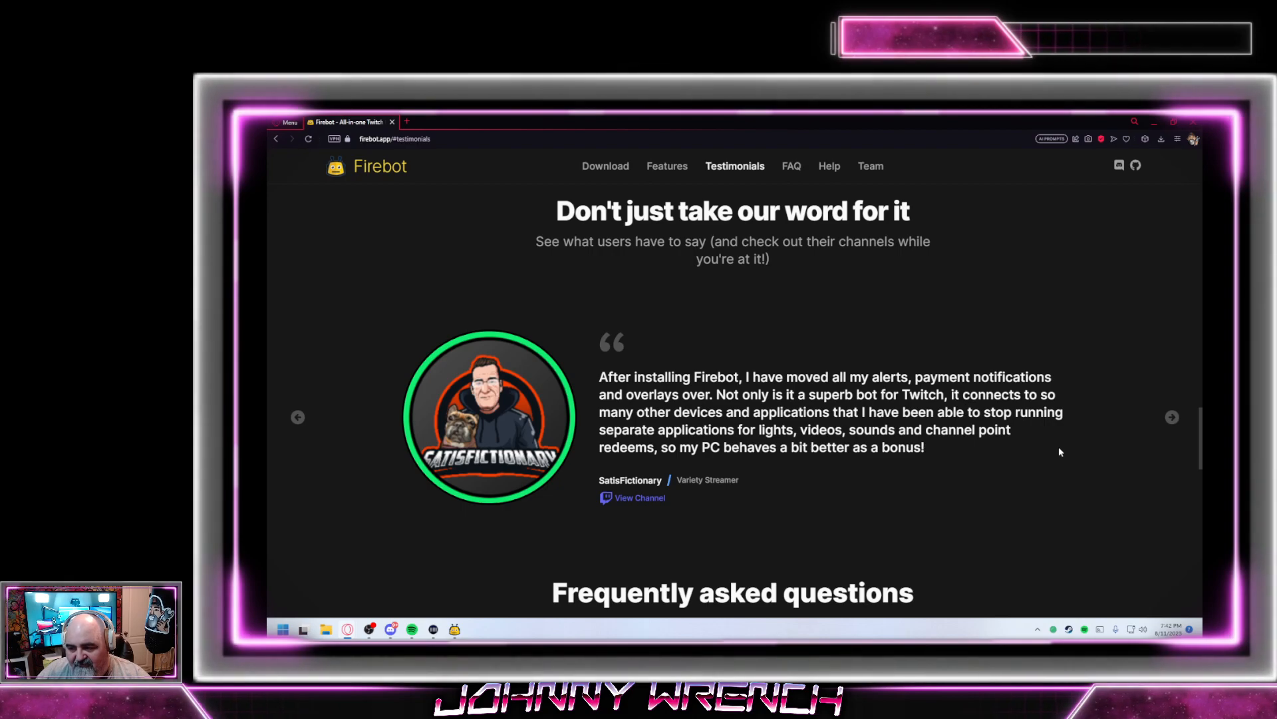
click(1172, 418)
click(1173, 418)
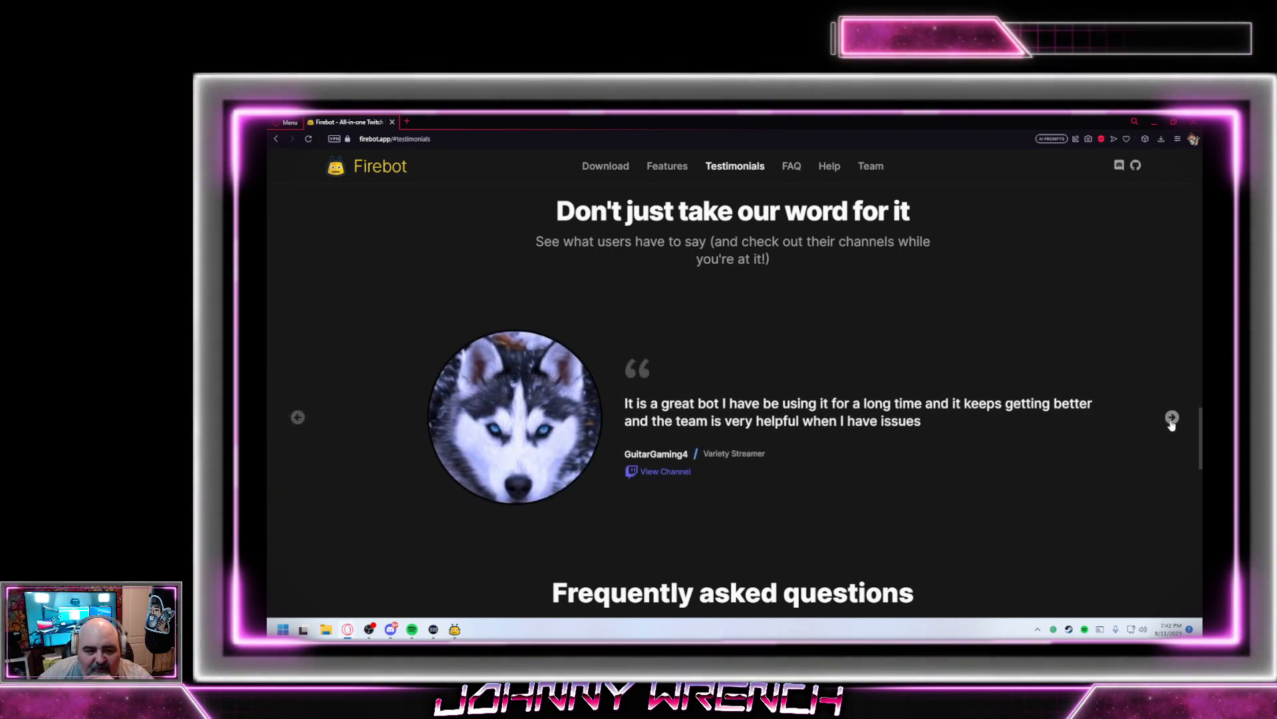
click(1172, 418)
click(1172, 418)
click(1172, 417)
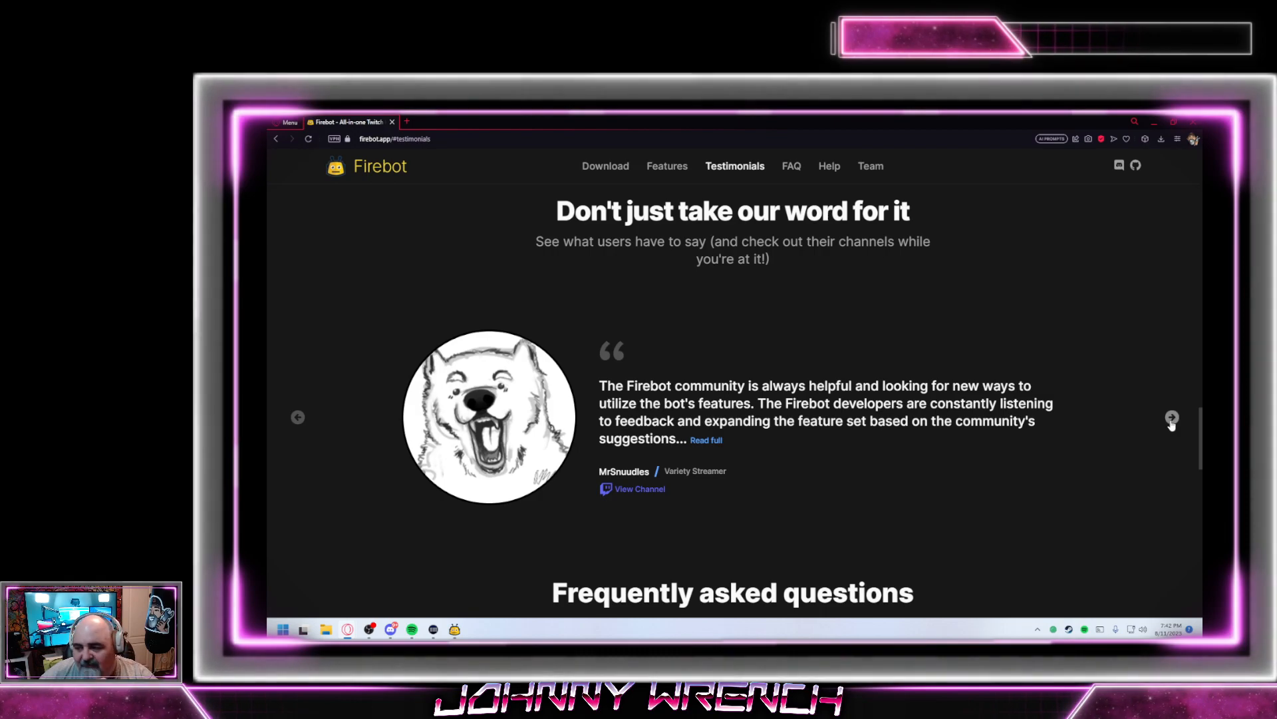
click(1172, 418)
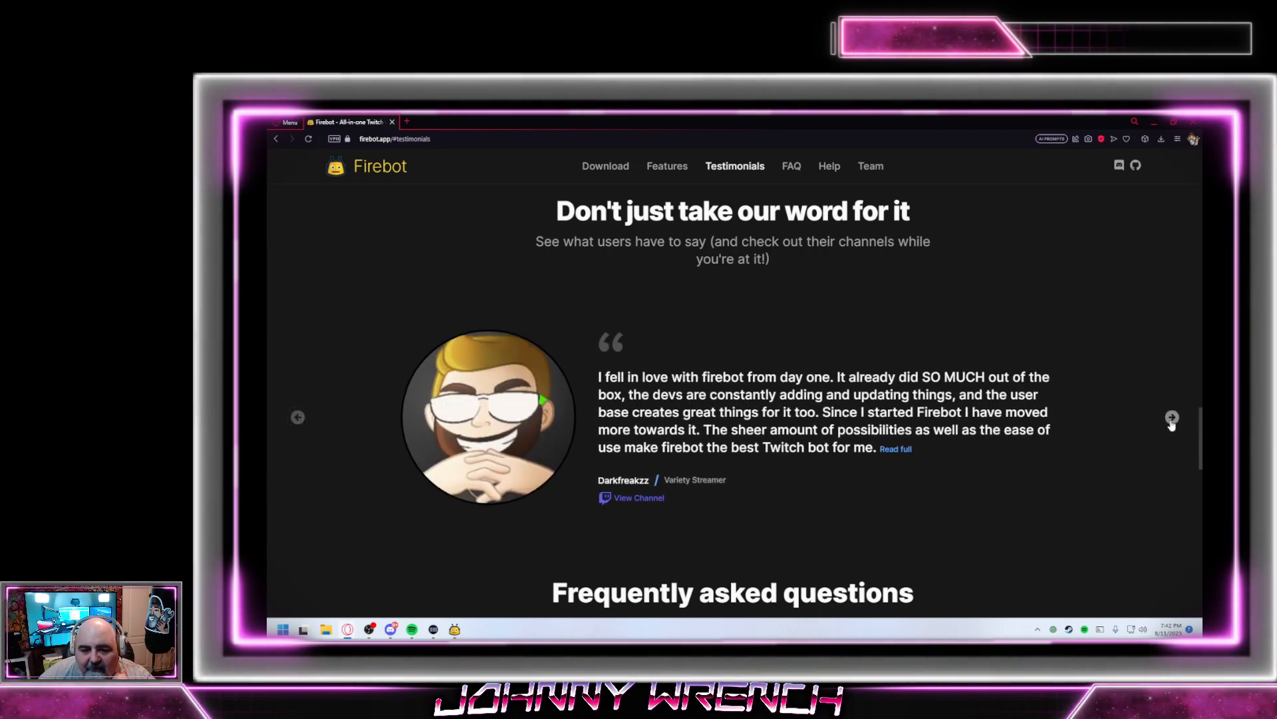
click(1172, 418)
click(1172, 418)
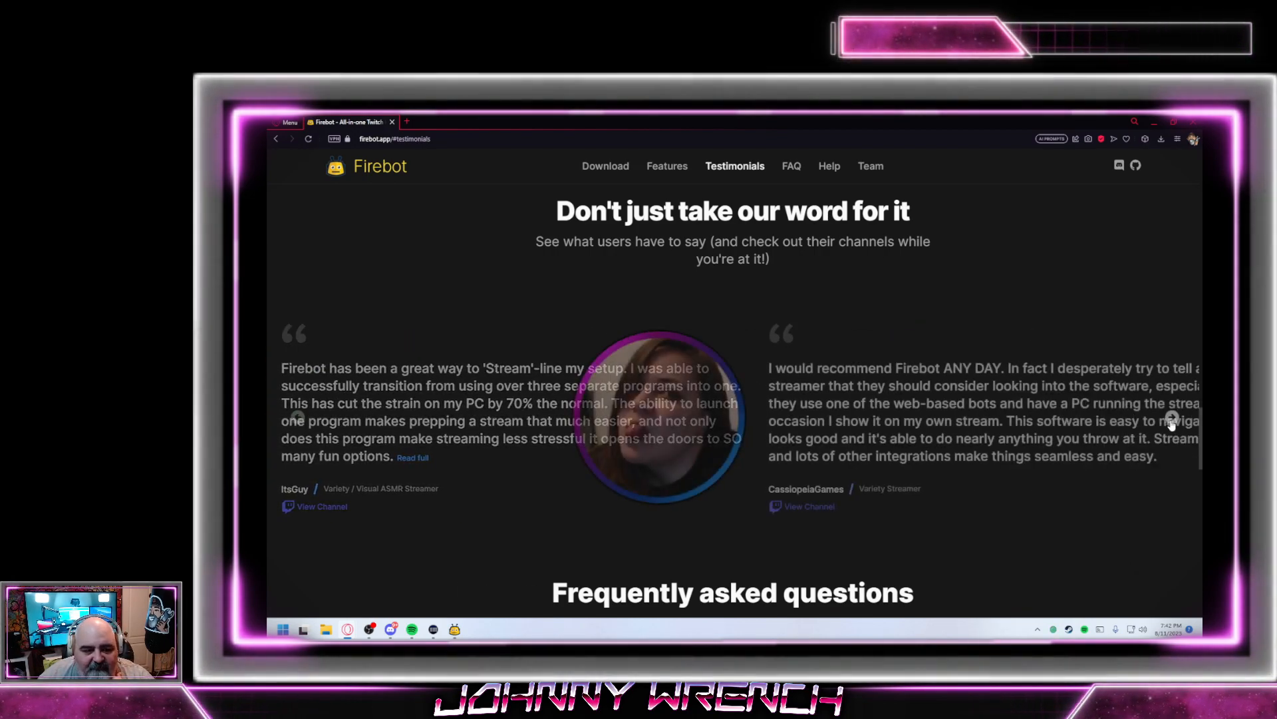
click(1173, 417)
click(1172, 418)
click(1172, 418)
click(1172, 418)
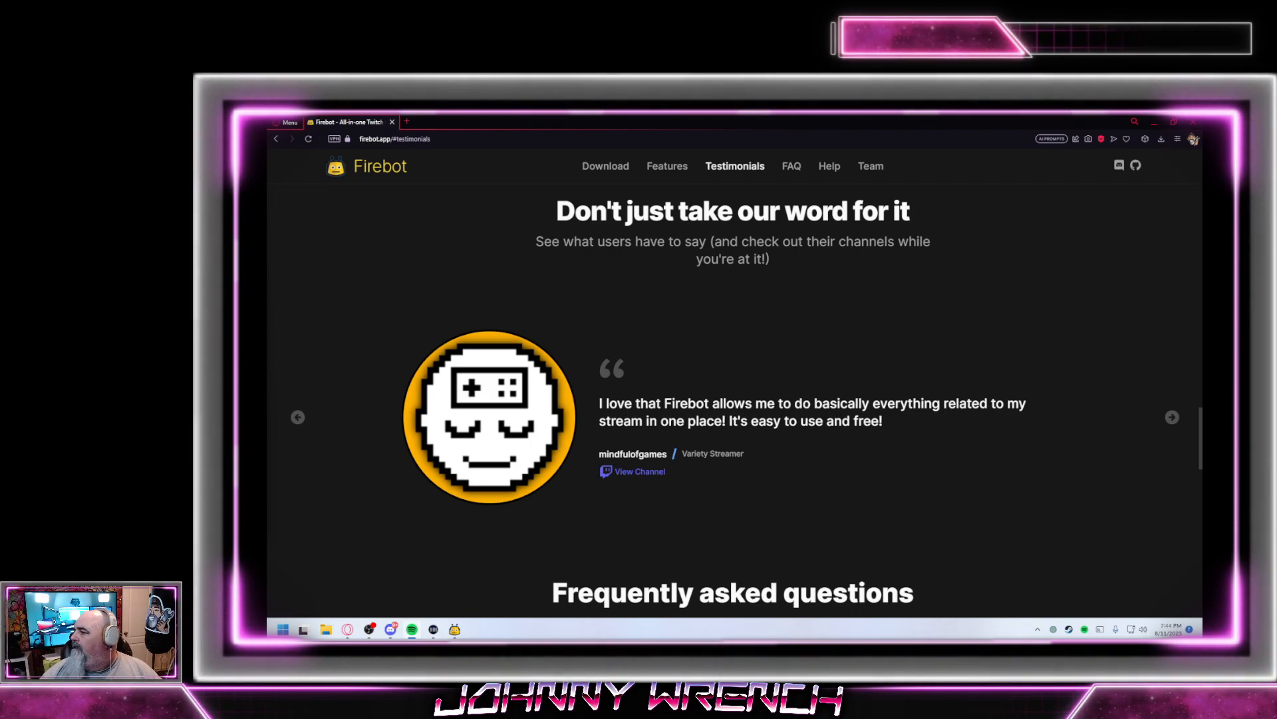
Switch to the Firebot application and start its welcome setup
key(alt+Tab)
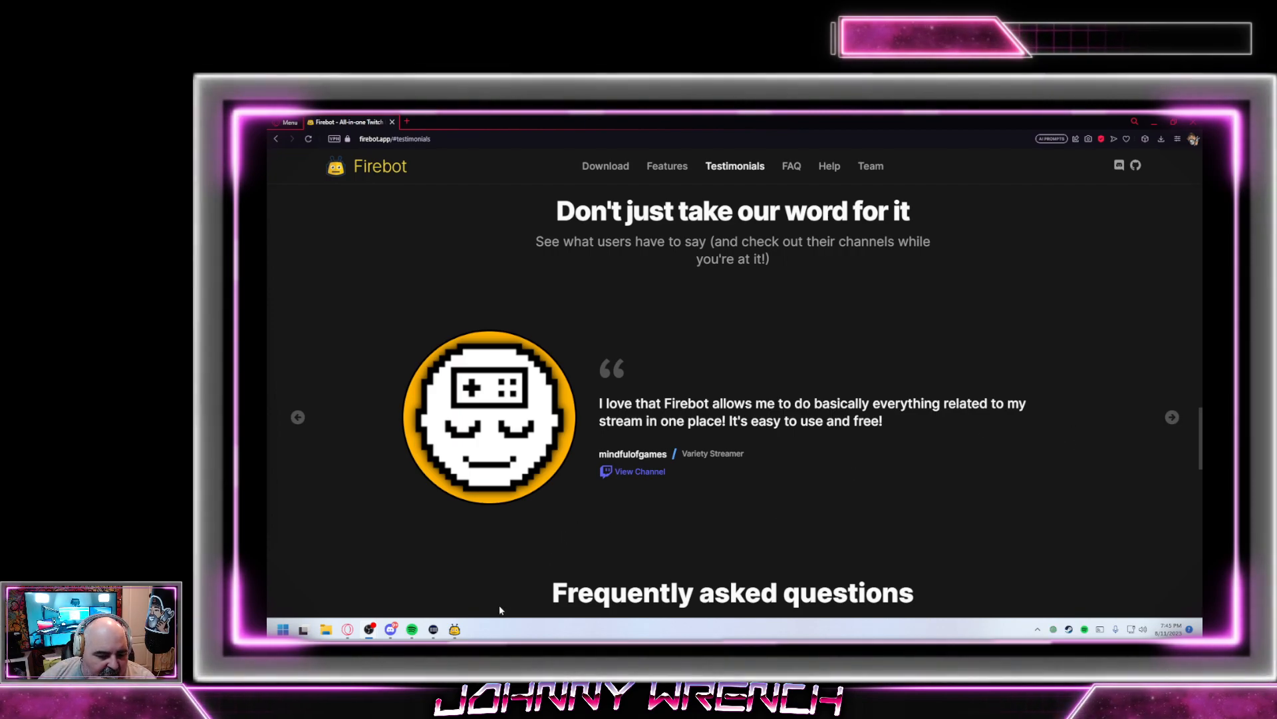
click(455, 630)
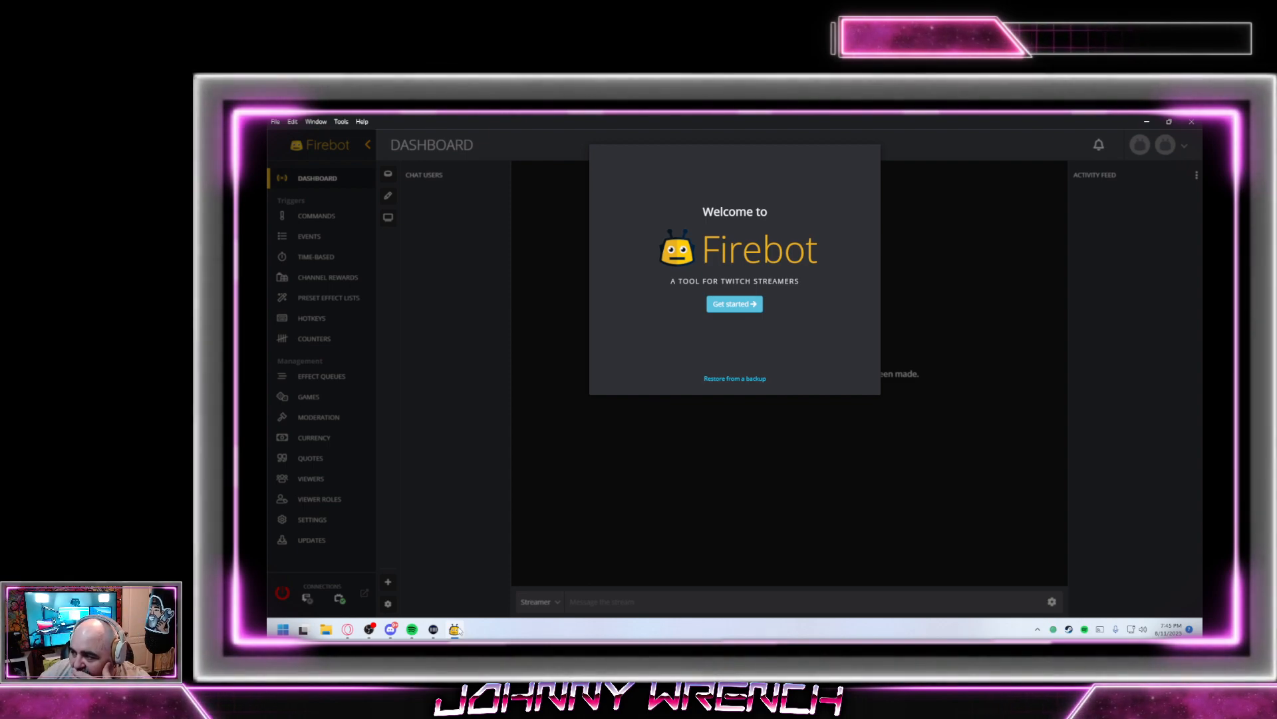
click(710, 308)
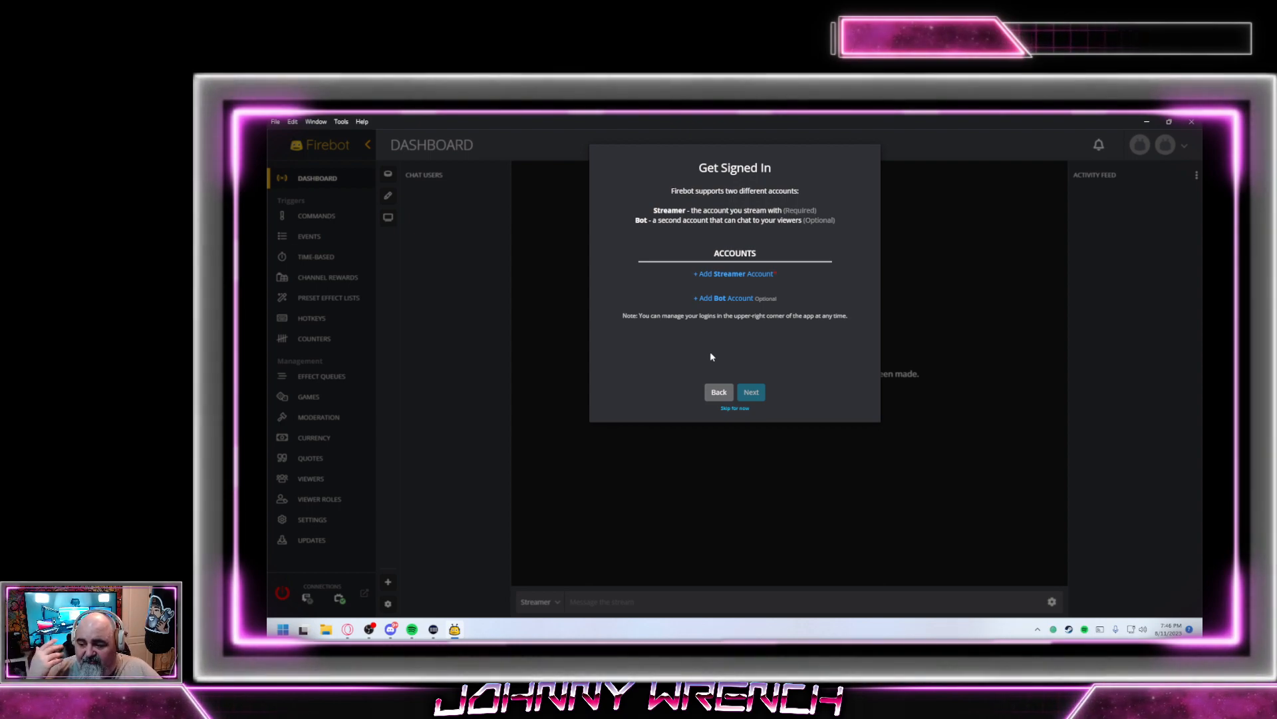
Add the streamer account through the browser login and close the login page
click(728, 274)
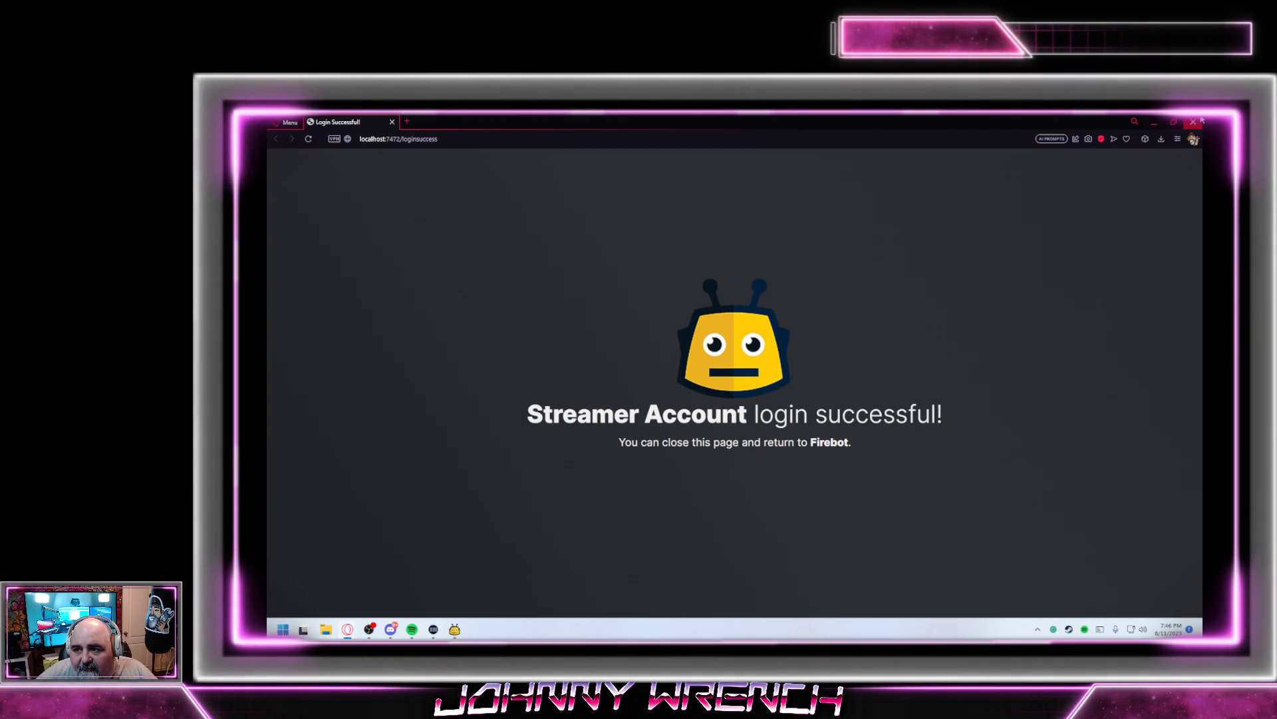
click(392, 122)
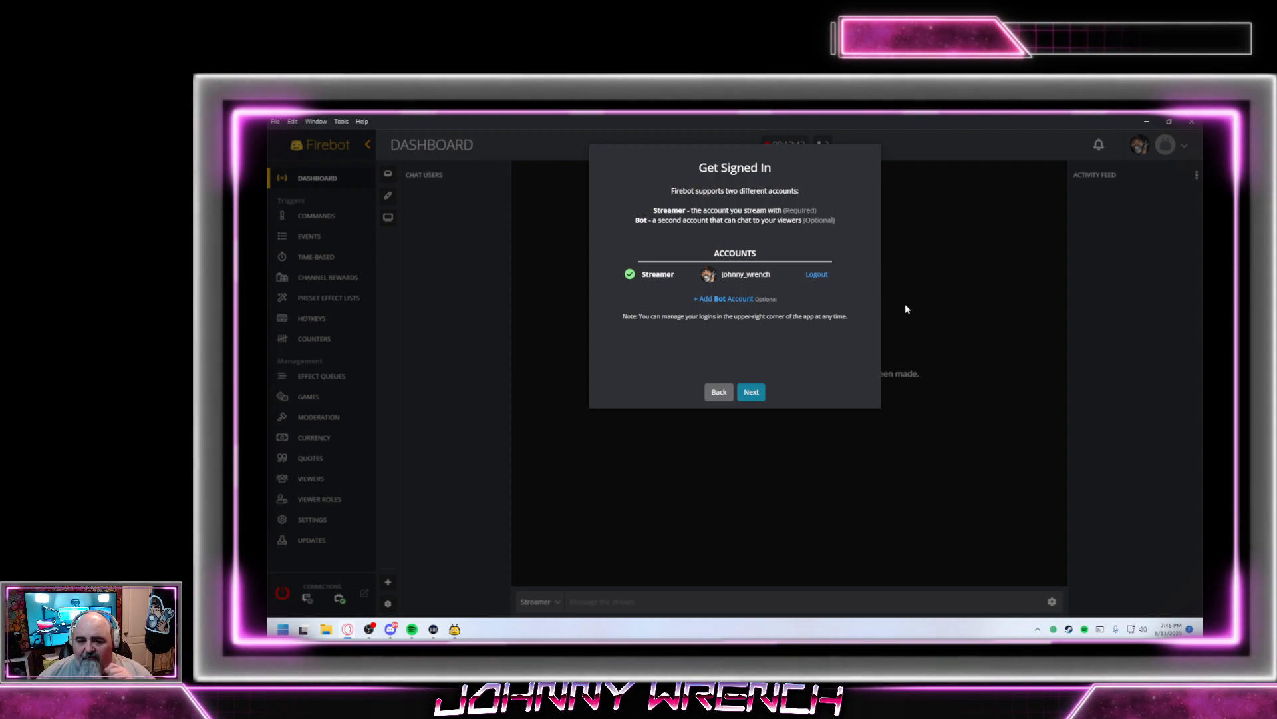
Start adding the bot account, copy its login URL and open that URL in a private browser window
click(735, 299)
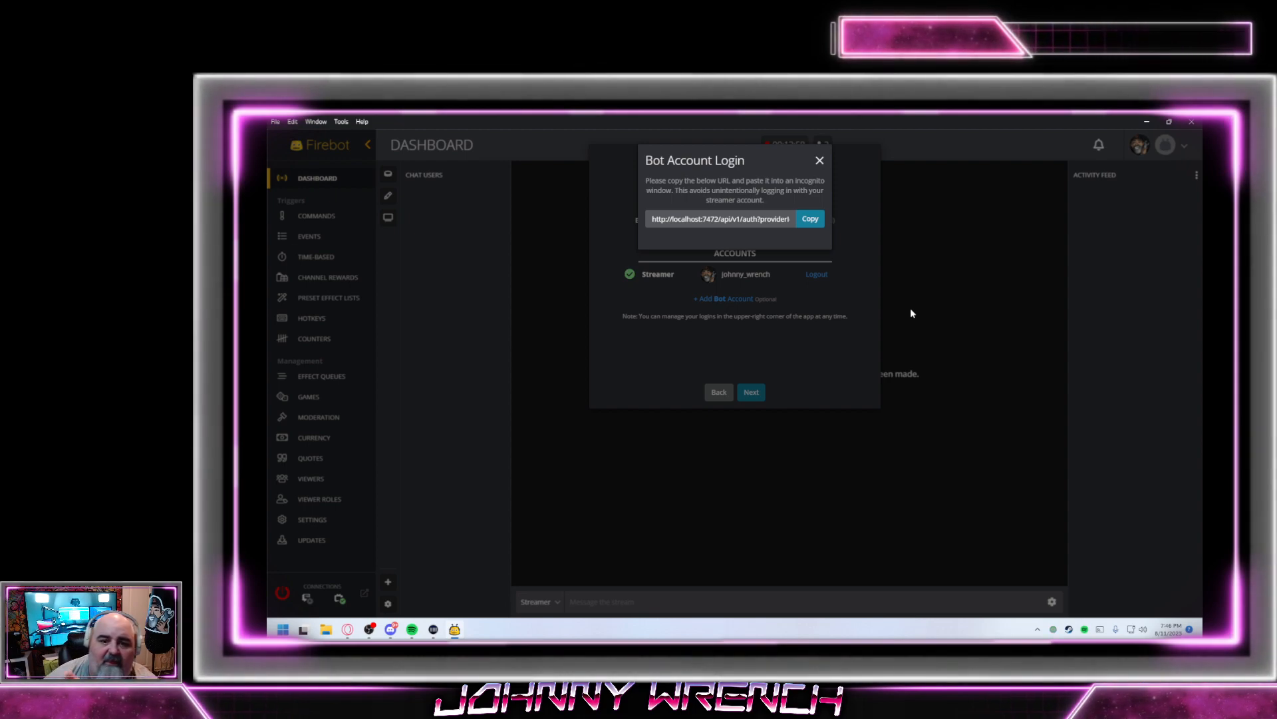
click(809, 219)
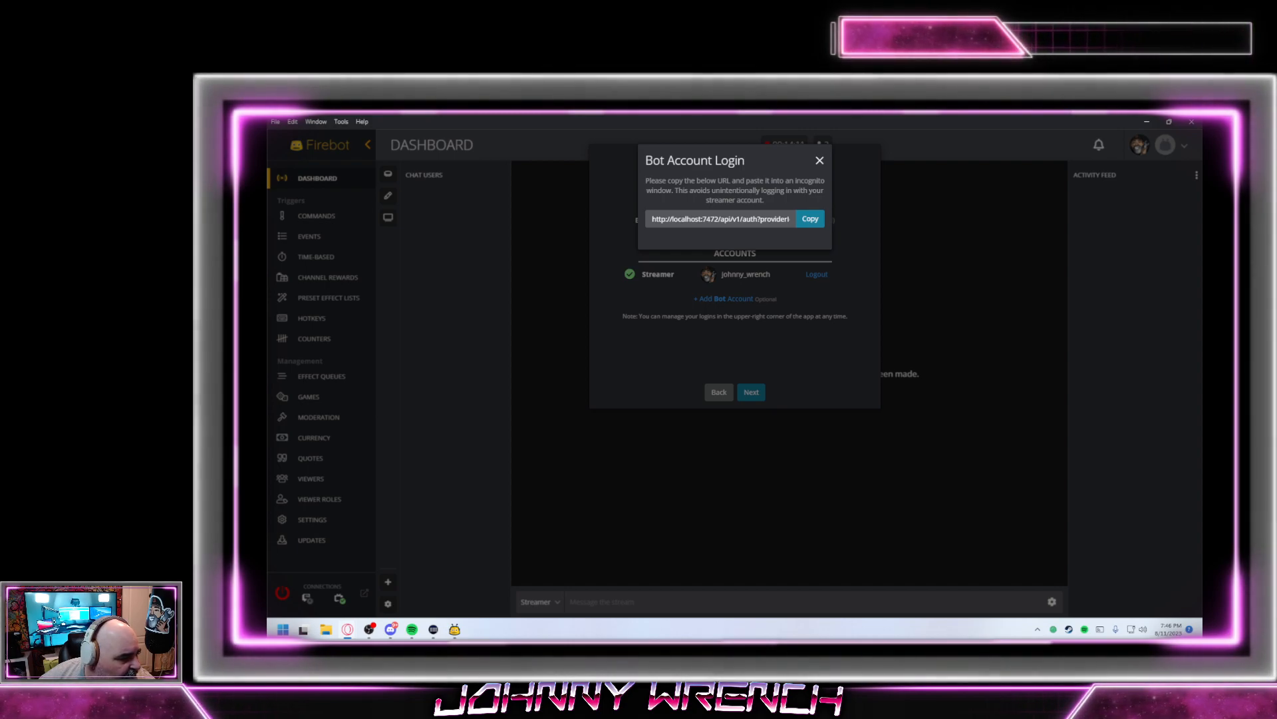
drag(672, 264, 740, 318)
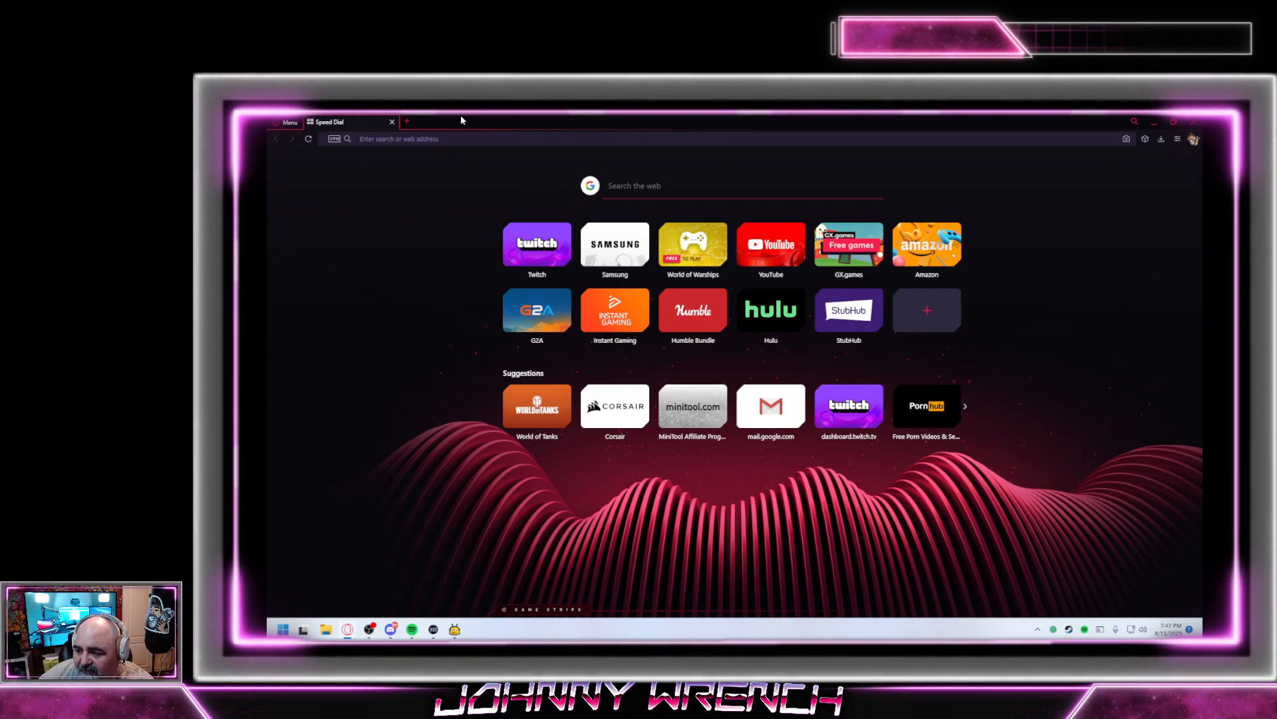
drag(461, 117, 1202, 286)
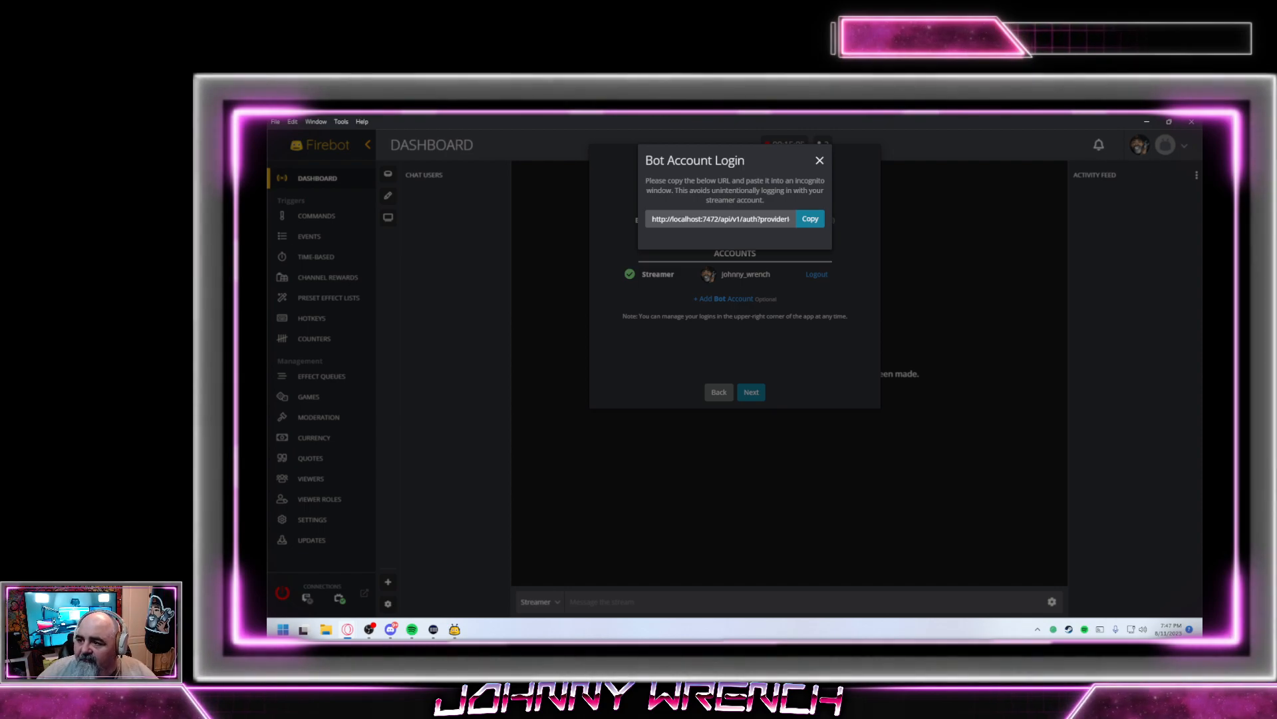
drag(1117, 195, 613, 254)
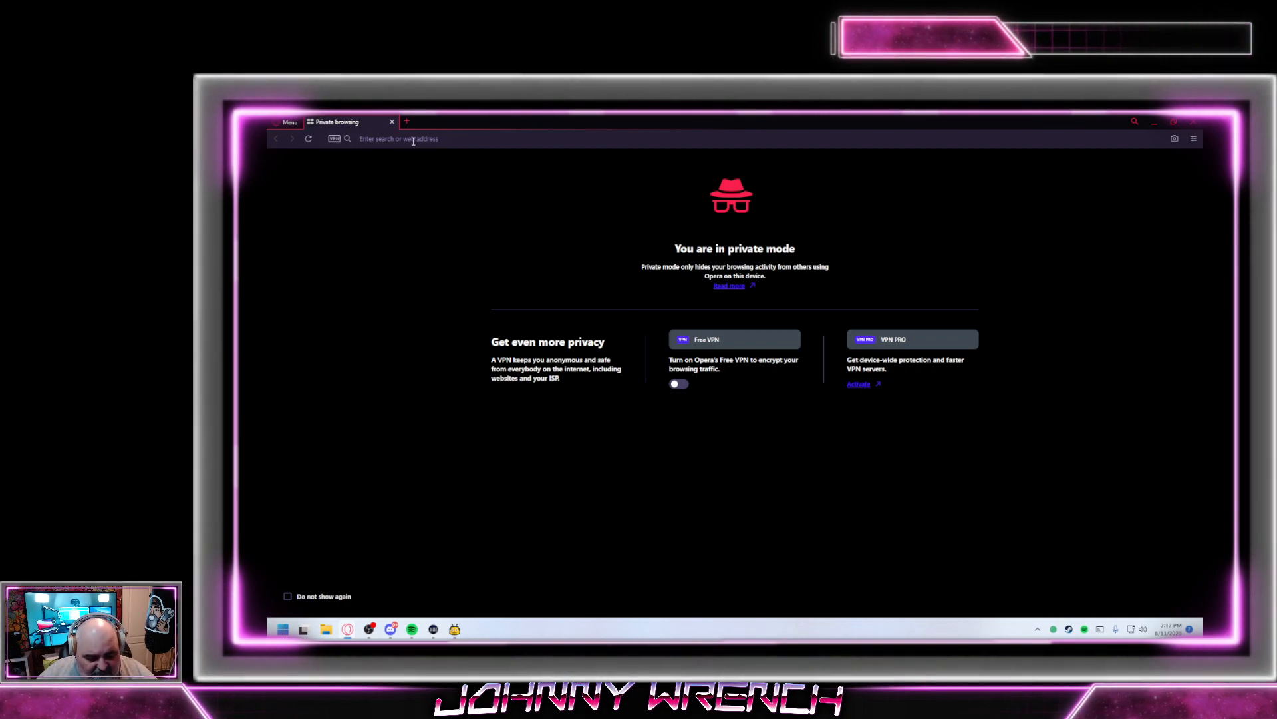
key(ctrl+v)
key(Return)
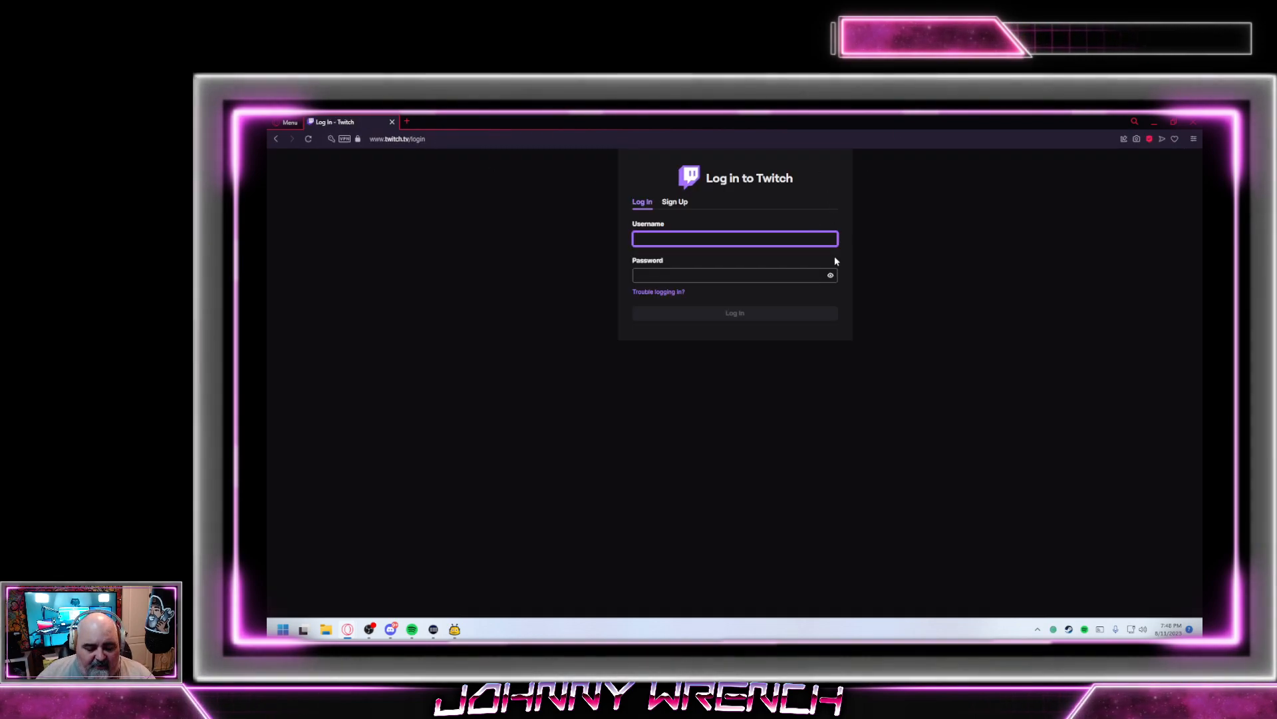
Try to log in to Twitch with the bot account's username and the account password
text(bot_wrench)
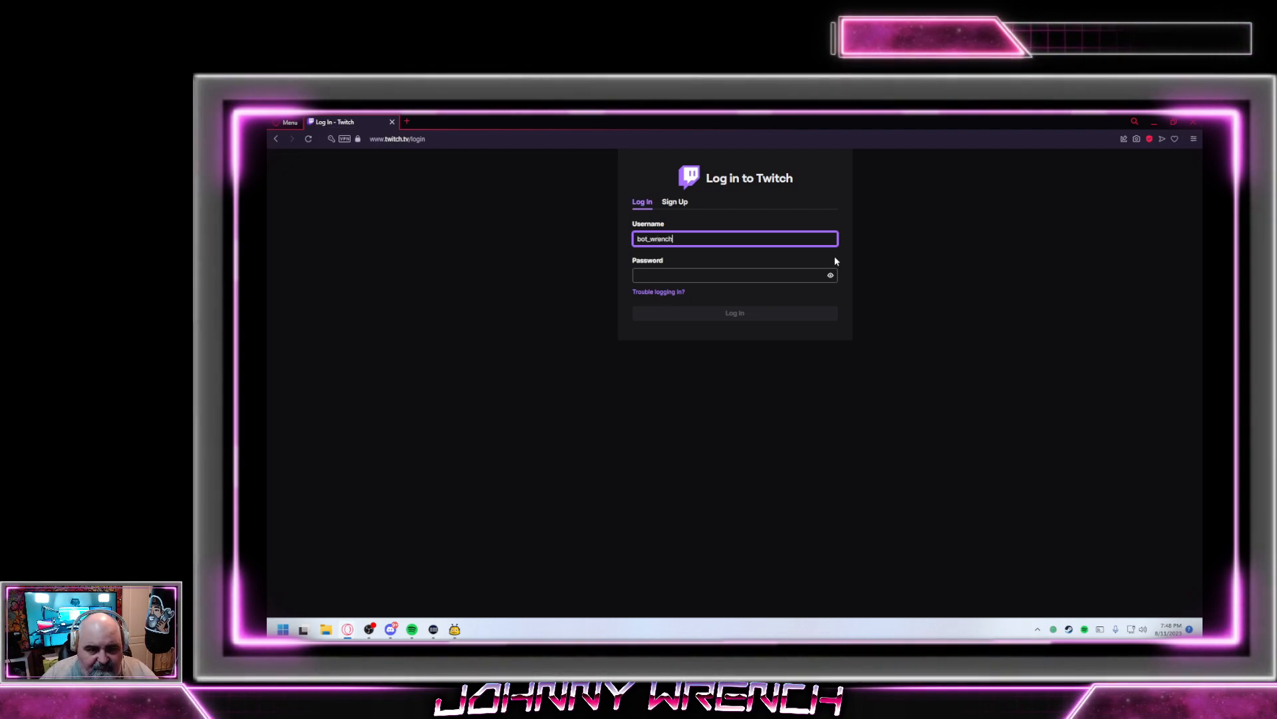
key(Tab)
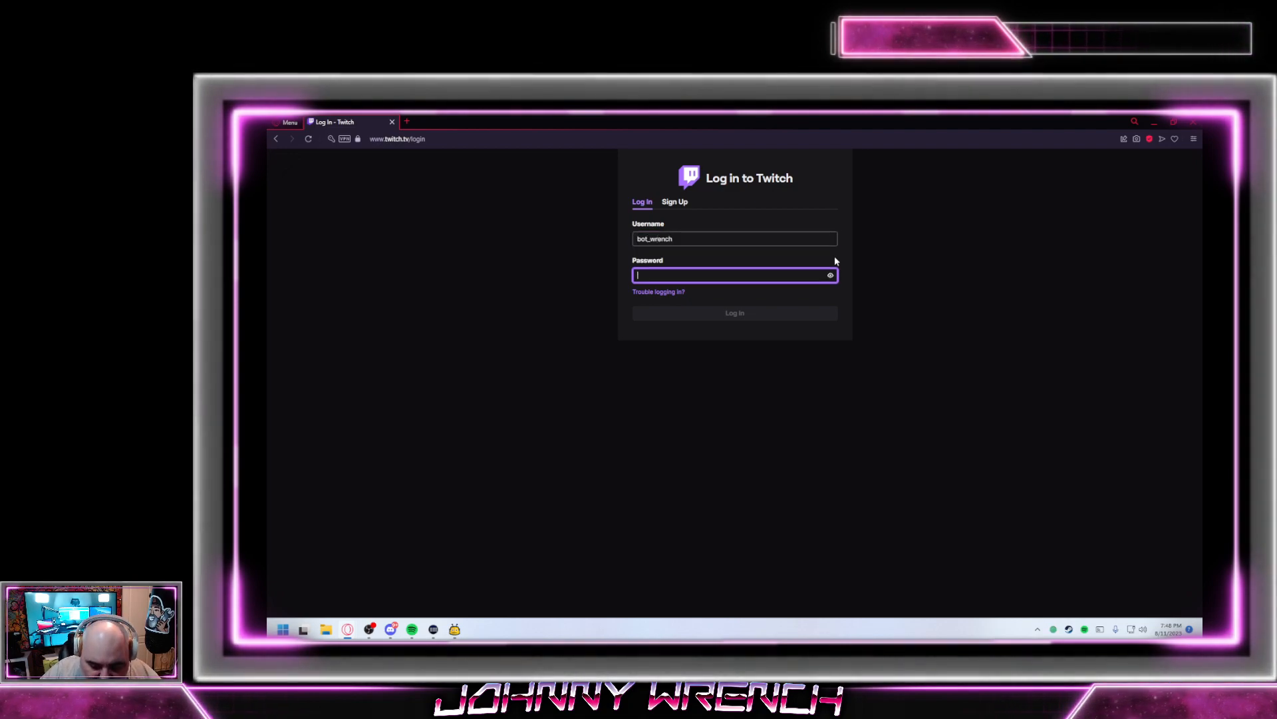
text(********)
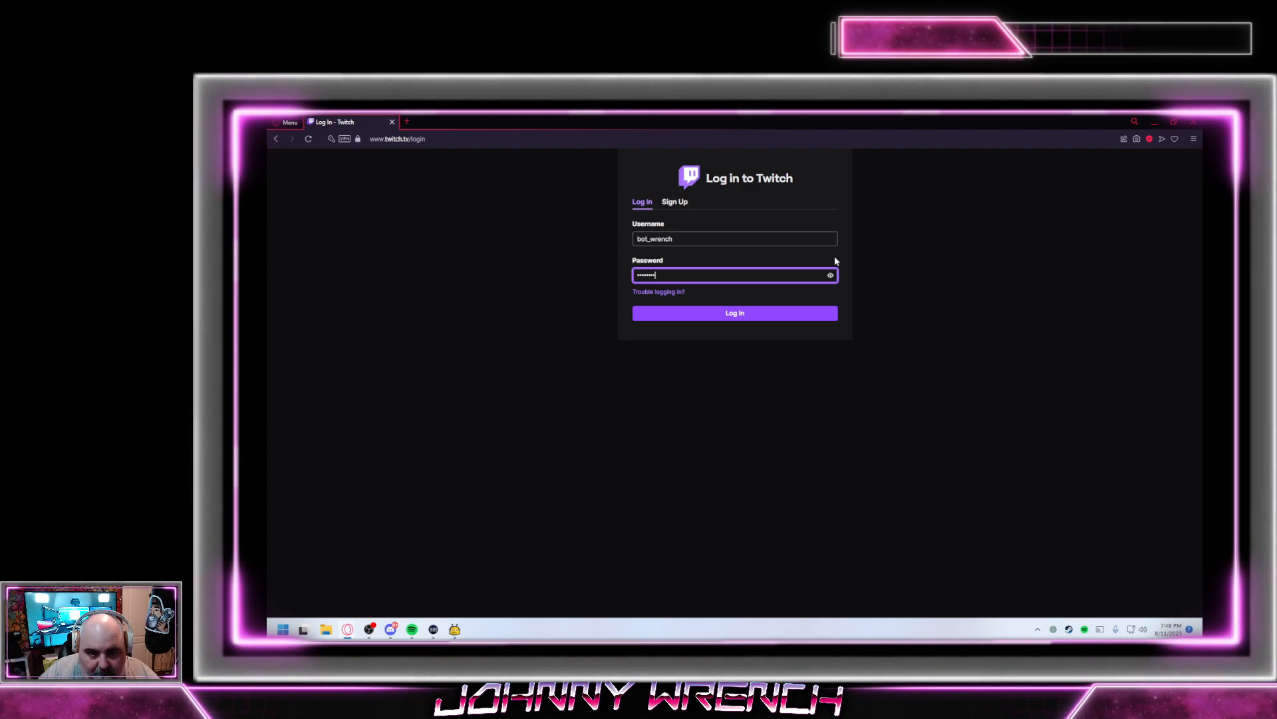
key(Return)
Clear the entered password from the Twitch login form
key(BackSpace)
key(BackSpace)
key(BackSpace)
key(BackSpace)
key(BackSpace)
key(BackSpace)
key(BackSpace)
key(BackSpace)
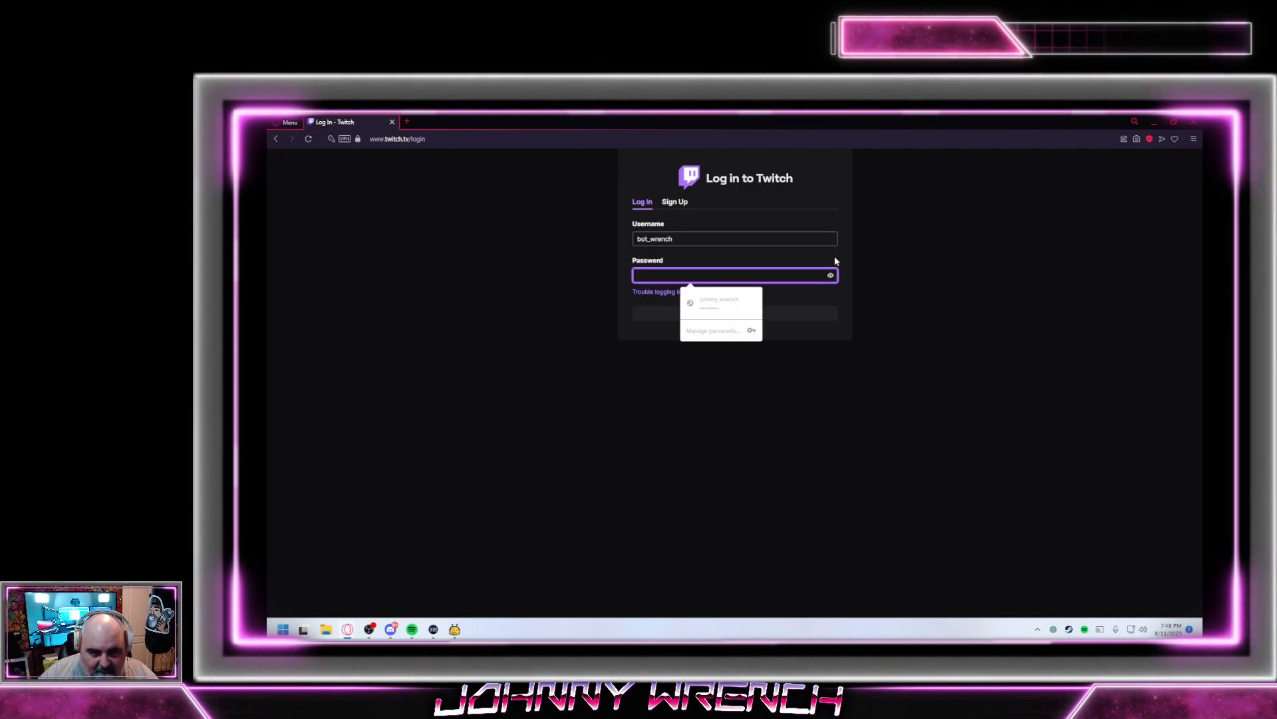
Log in to Twitch with the bot account's password and close the login success page
text(*********)
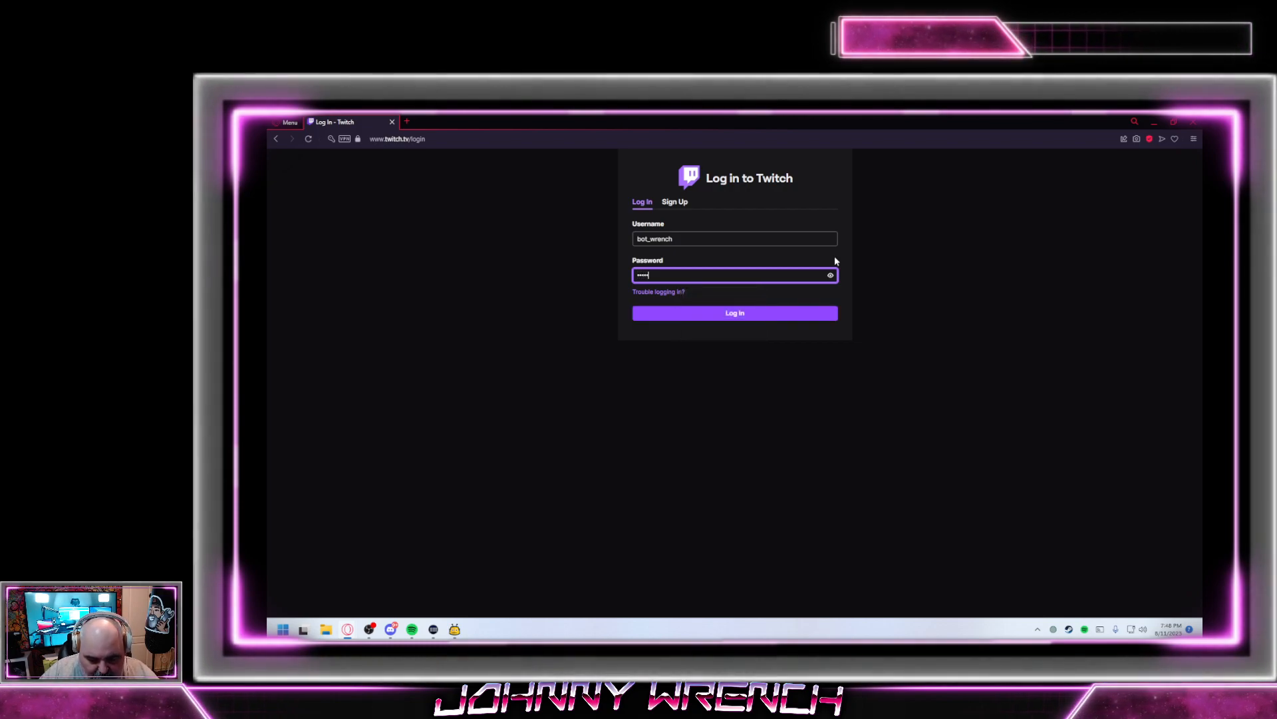
key(Return)
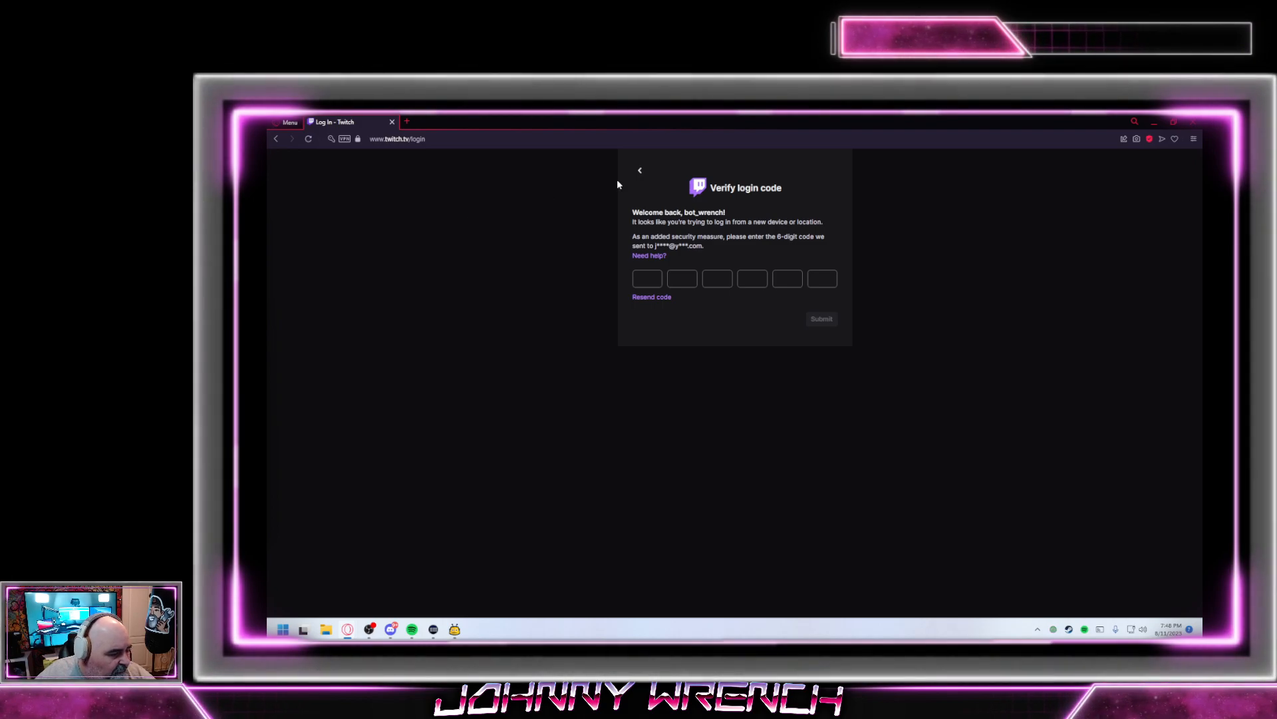
drag(839, 118, 1274, 195)
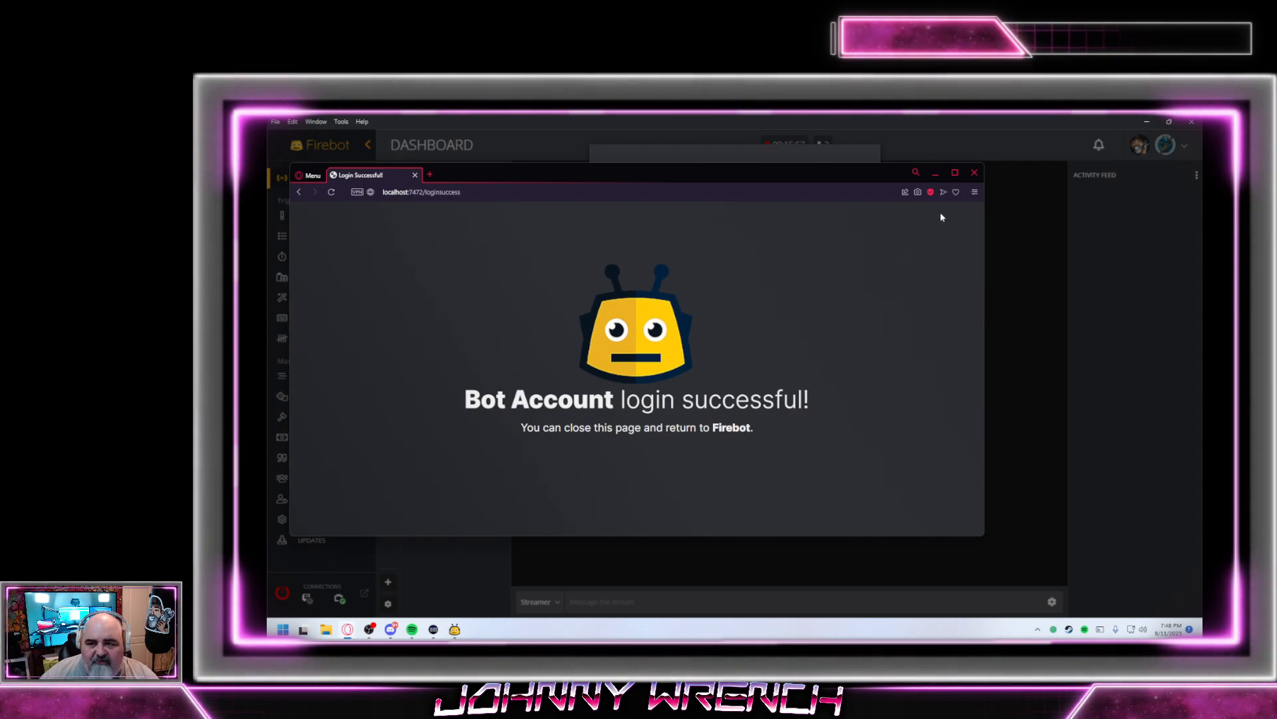
click(974, 172)
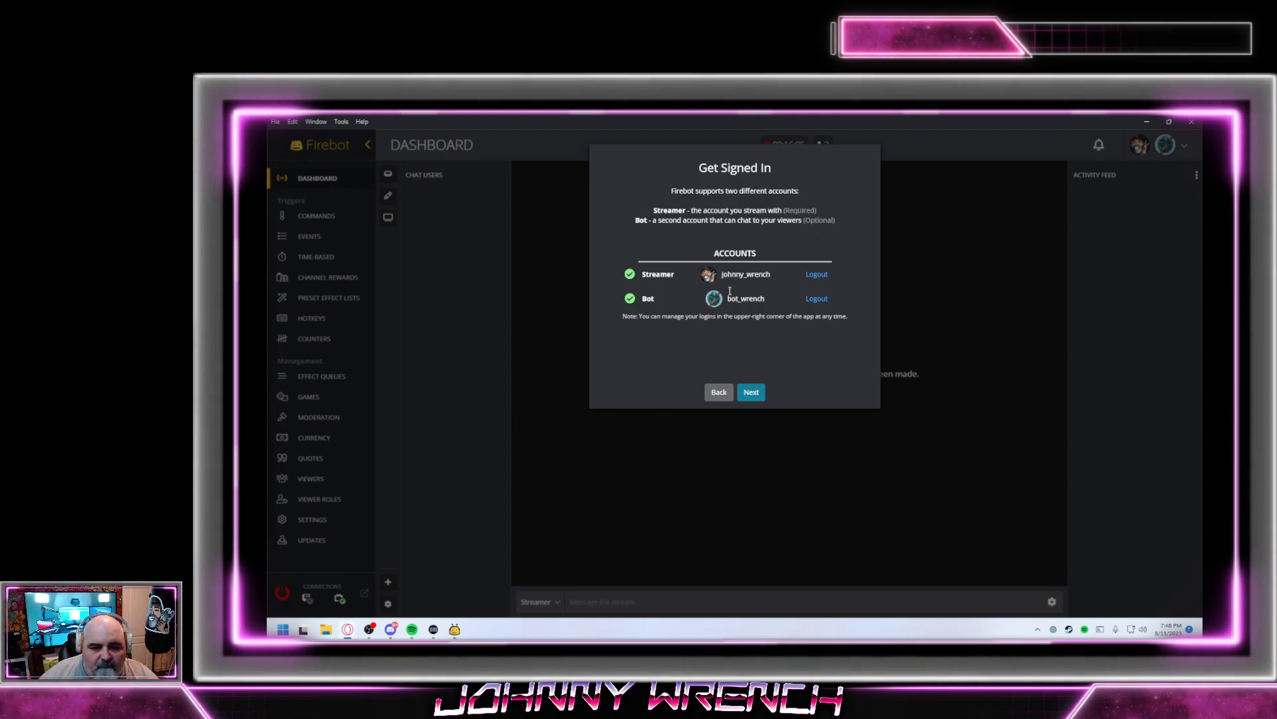
Continue the Firebot setup to the overlay page, copy the overlay path and switch to a maximized OBS window
click(750, 394)
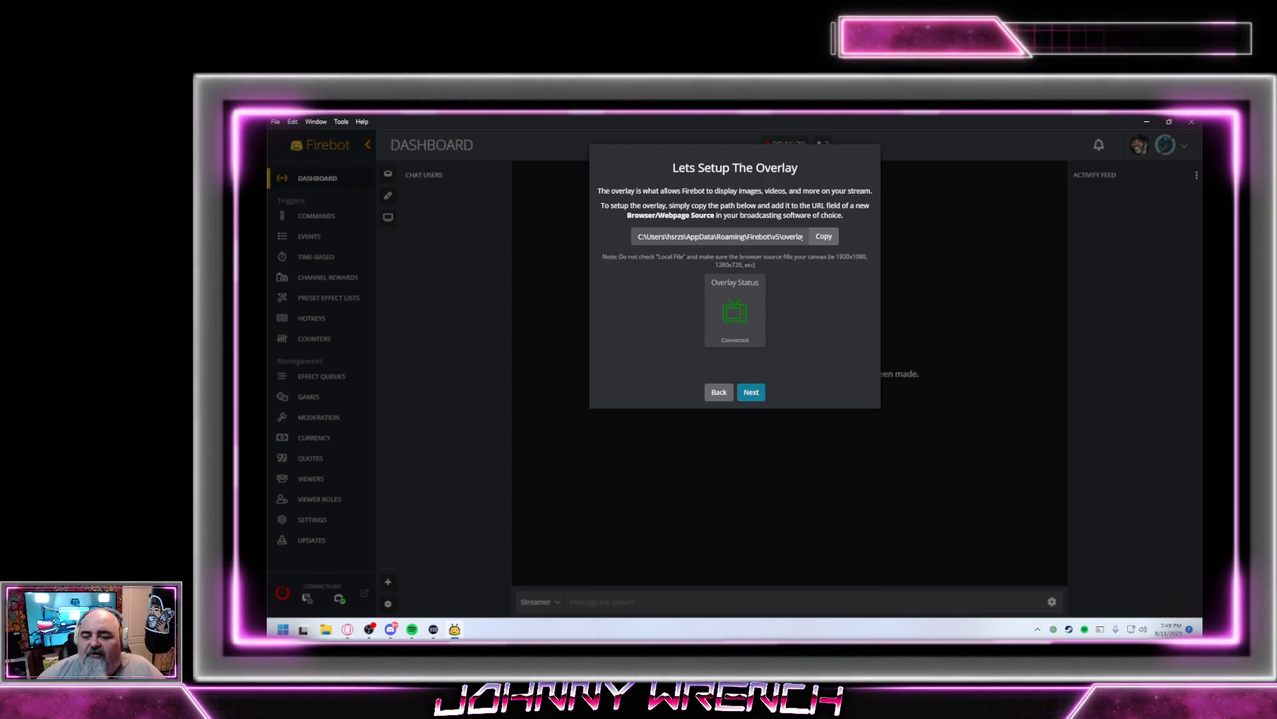
click(825, 238)
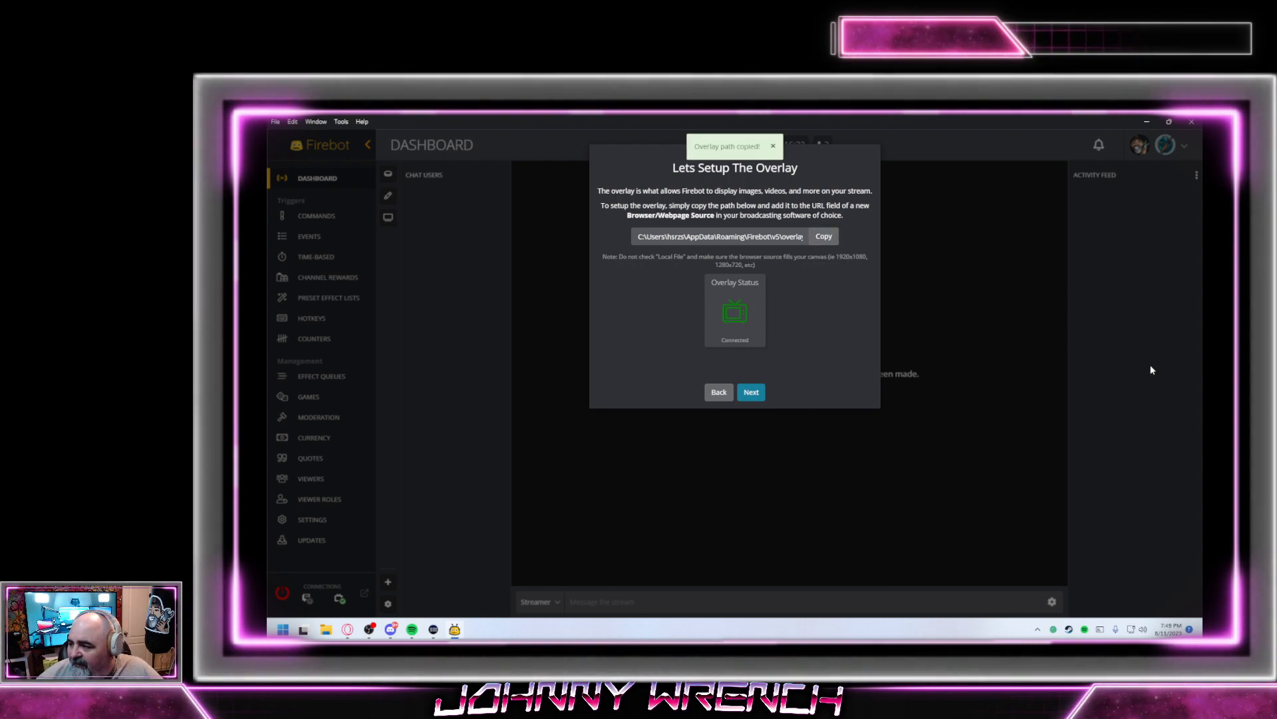
drag(1201, 240, 844, 178)
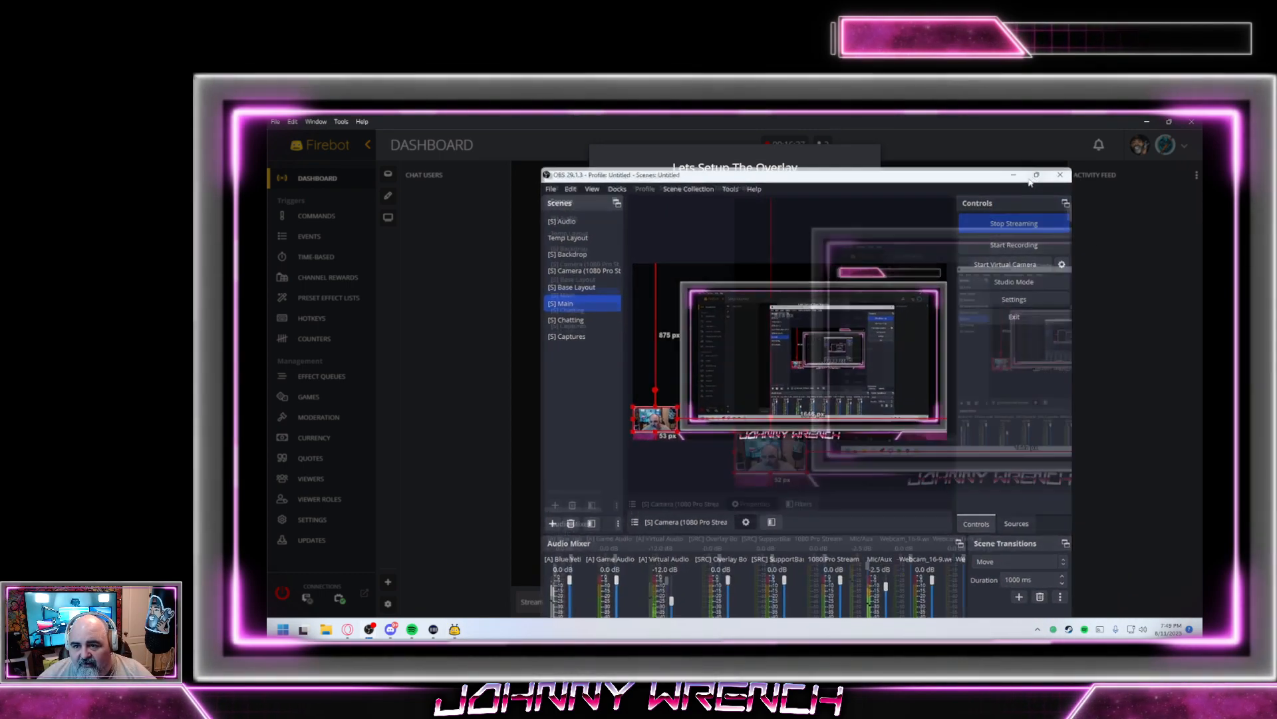
click(1029, 178)
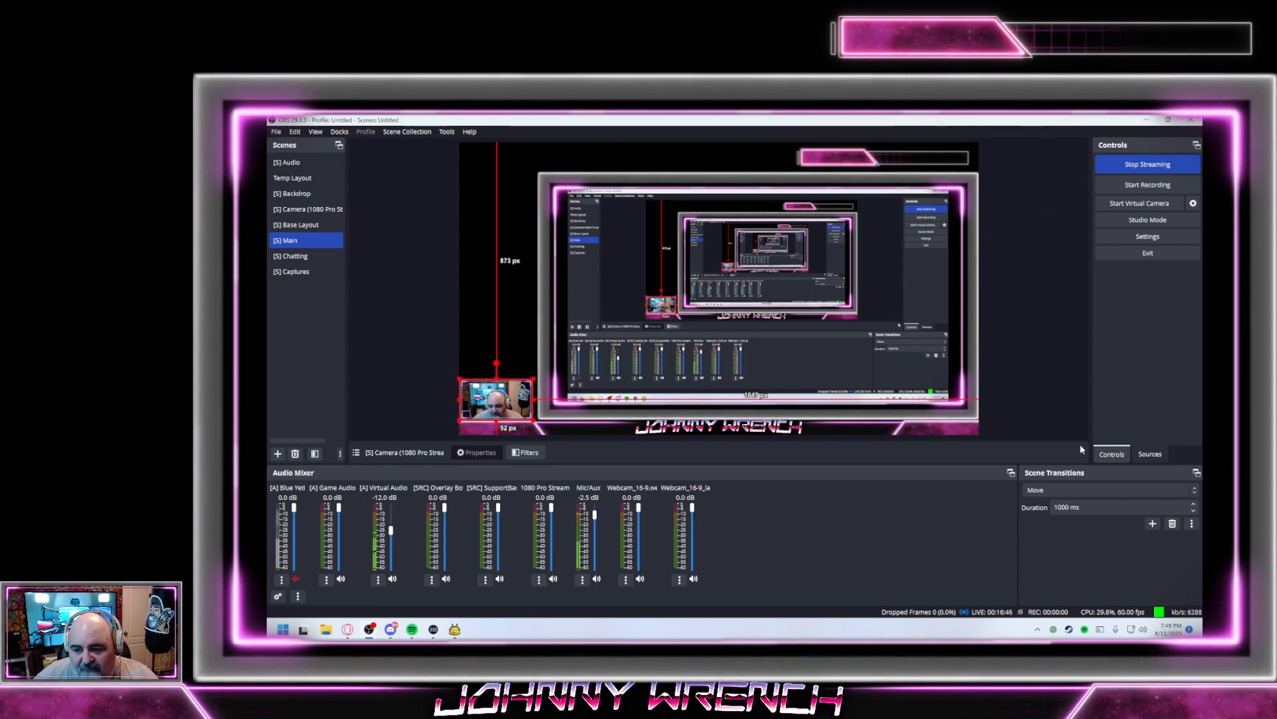
Add a new Browser source named Firebot to the [S] Main scene
click(1150, 452)
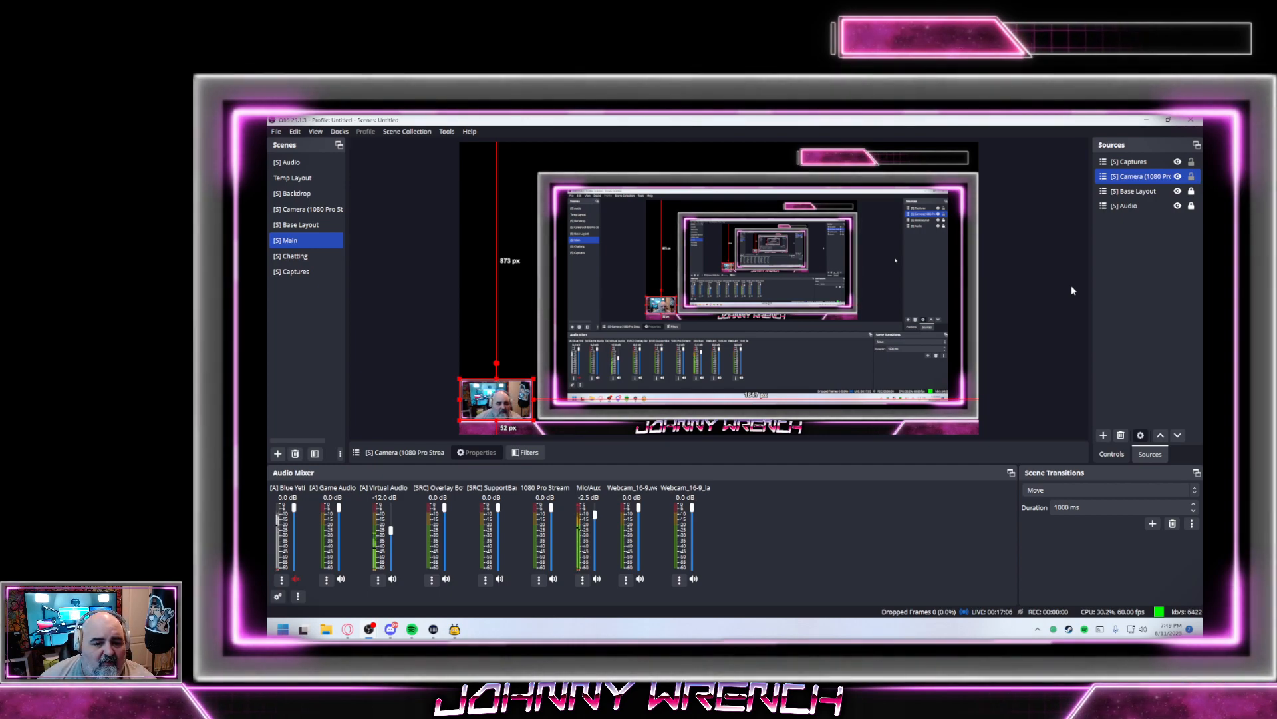
click(1153, 321)
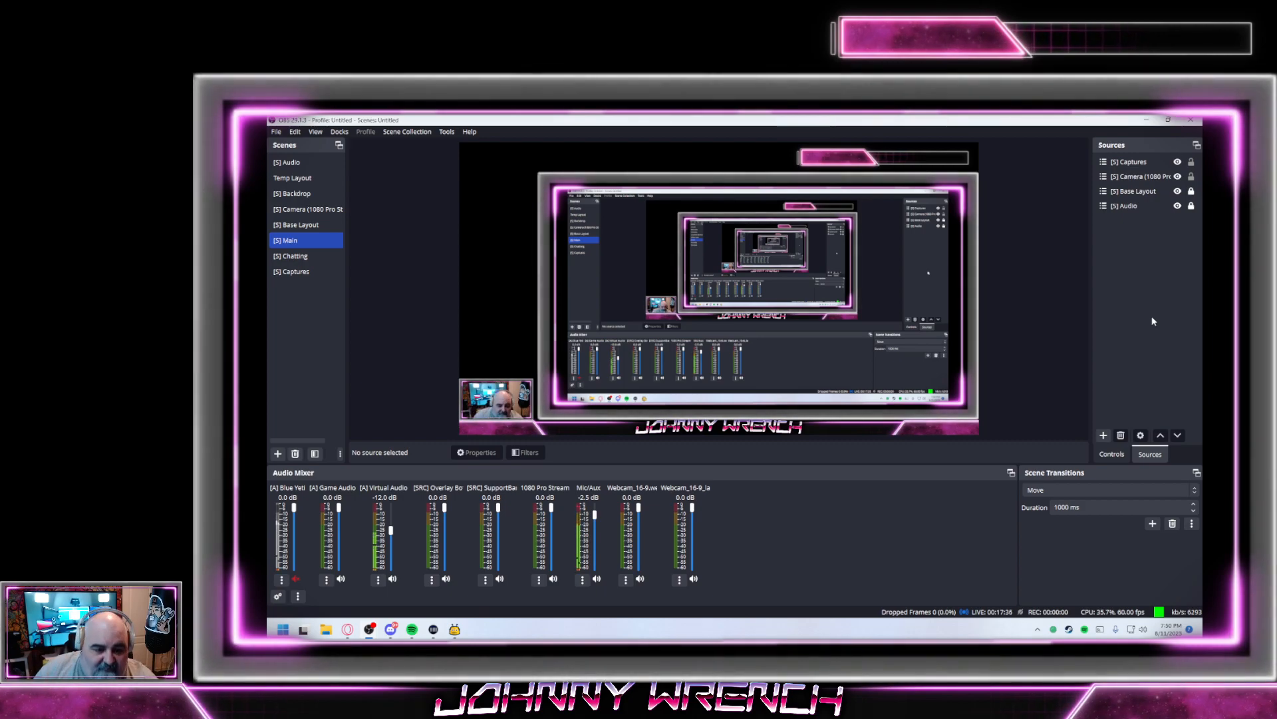
click(1103, 434)
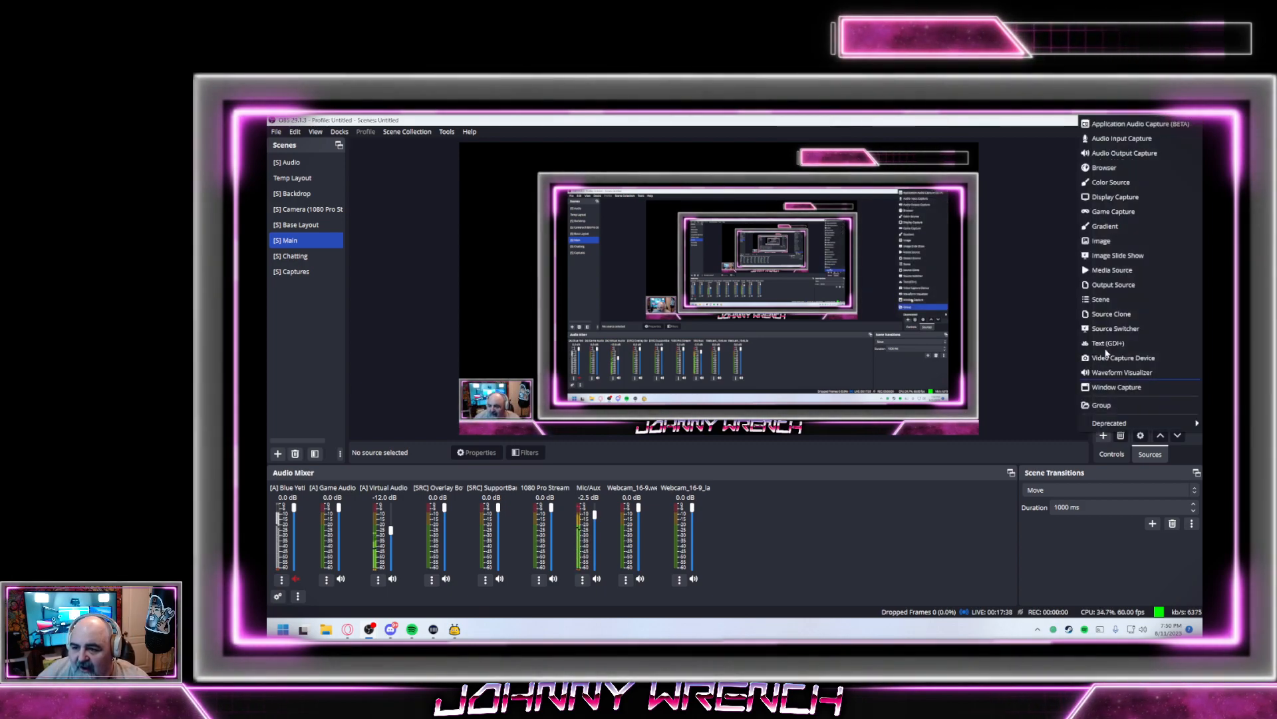
click(1103, 167)
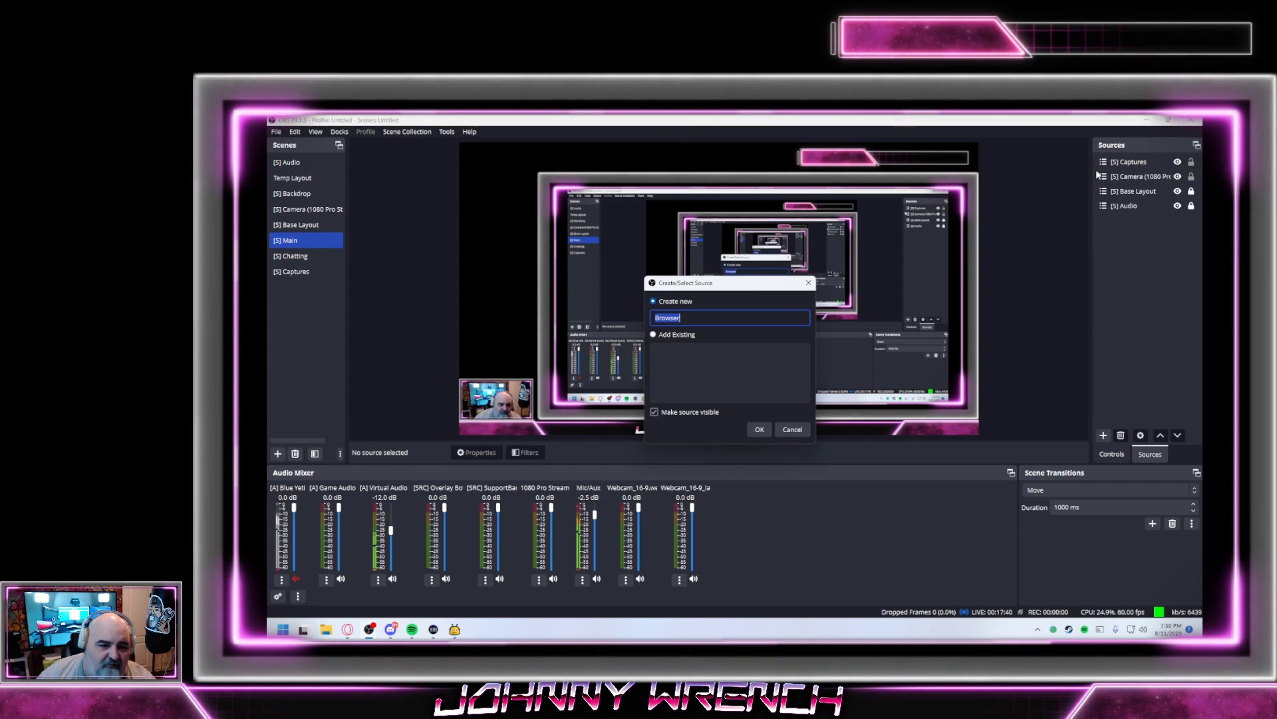
text(Fi)
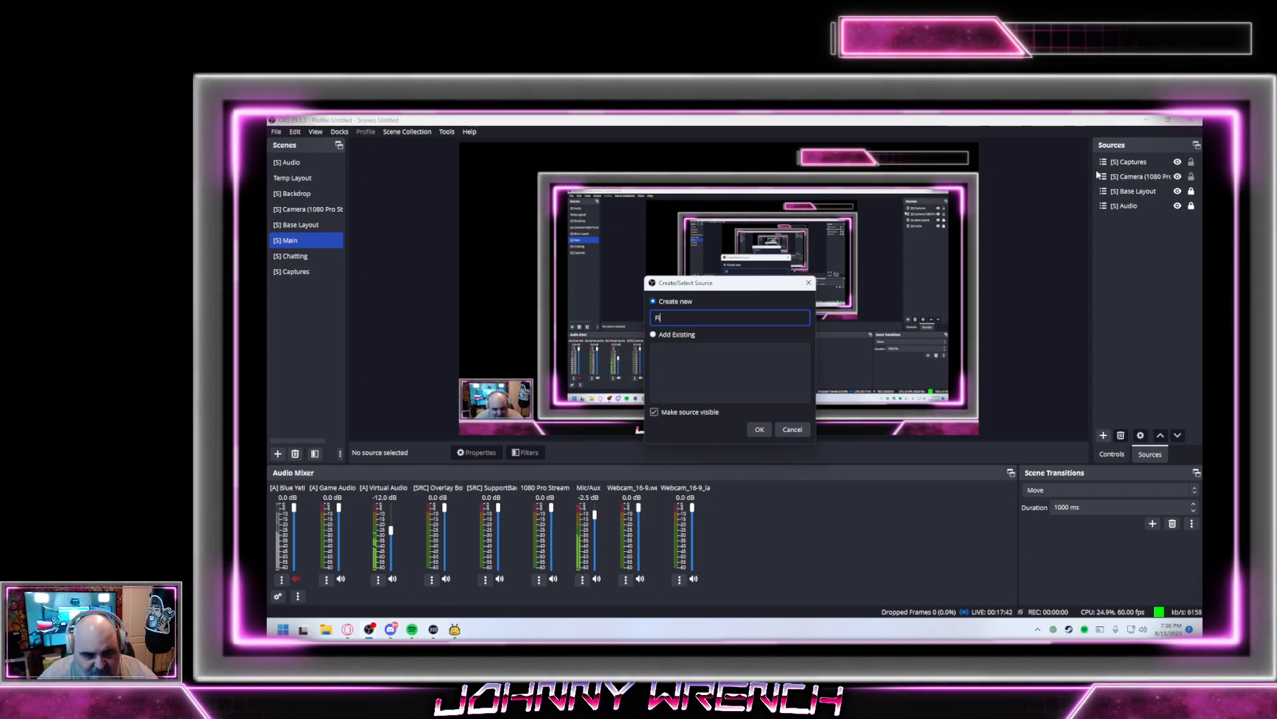
text(rebot)
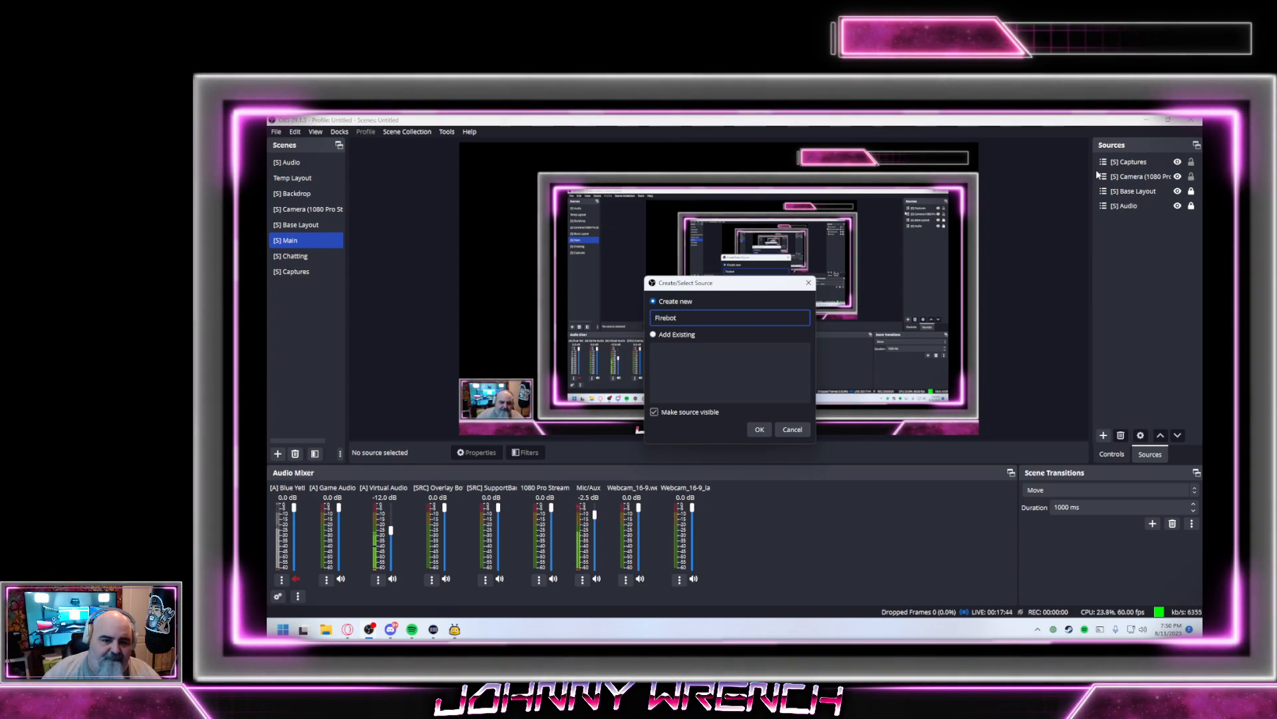
key(Return)
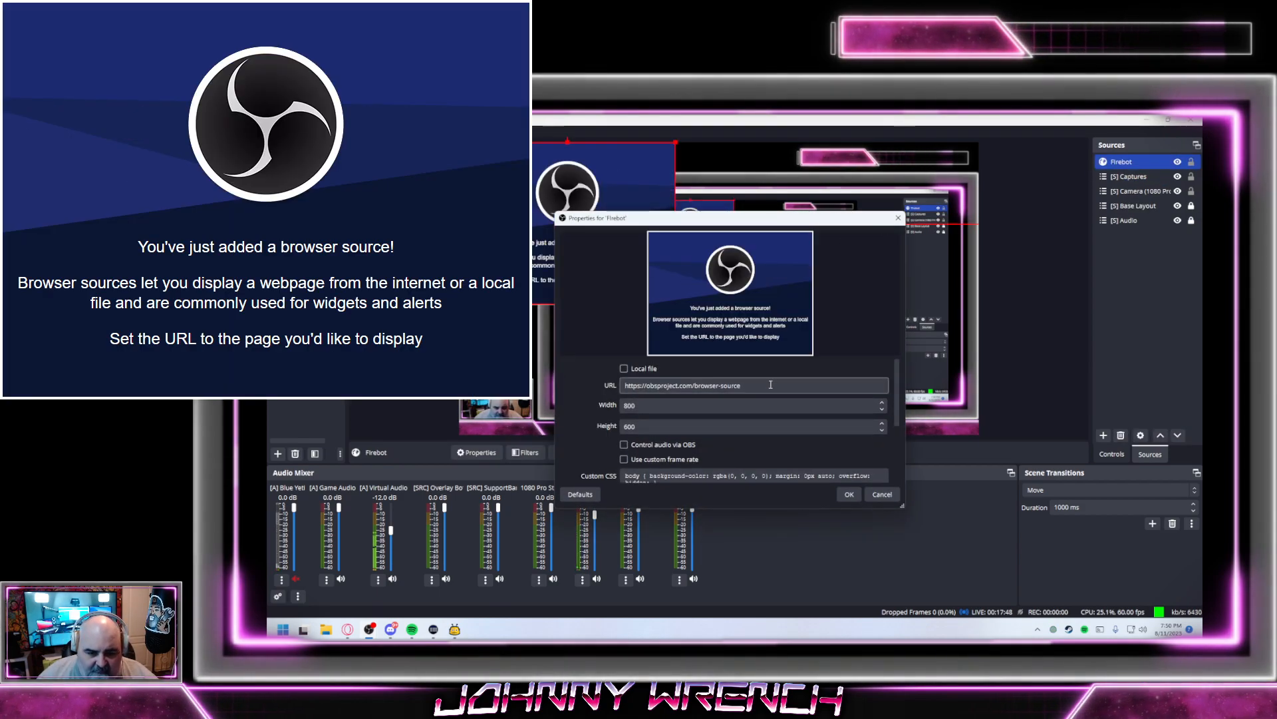
Paste the copied overlay.html path as the Firebot source's URL and set its width to 1920
drag(773, 384, 570, 378)
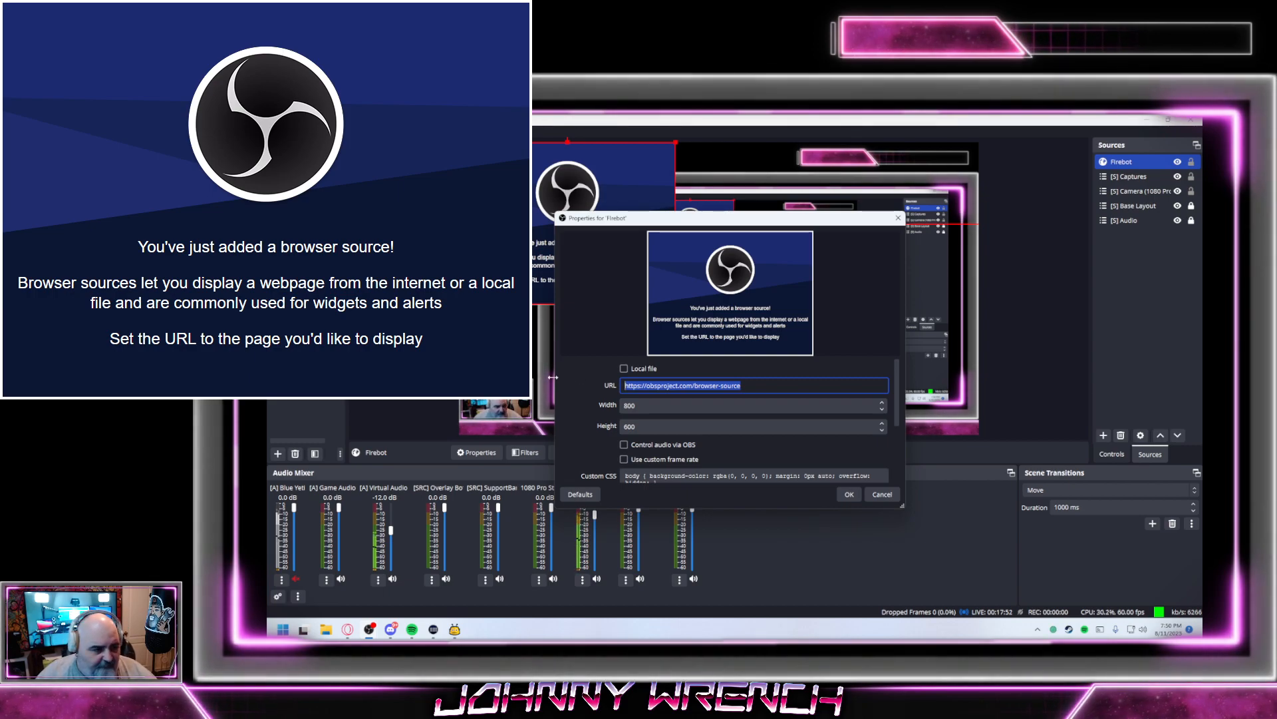
key(ctrl+v)
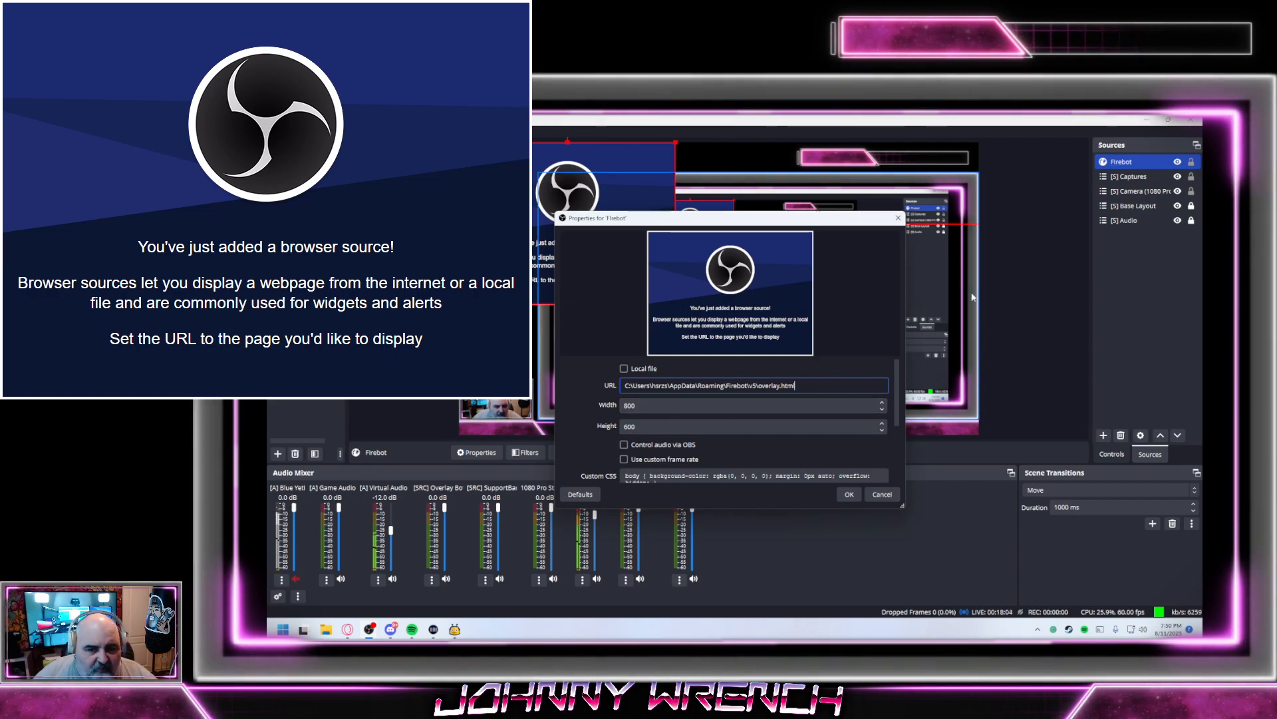
double_click(650, 409)
text(1920)
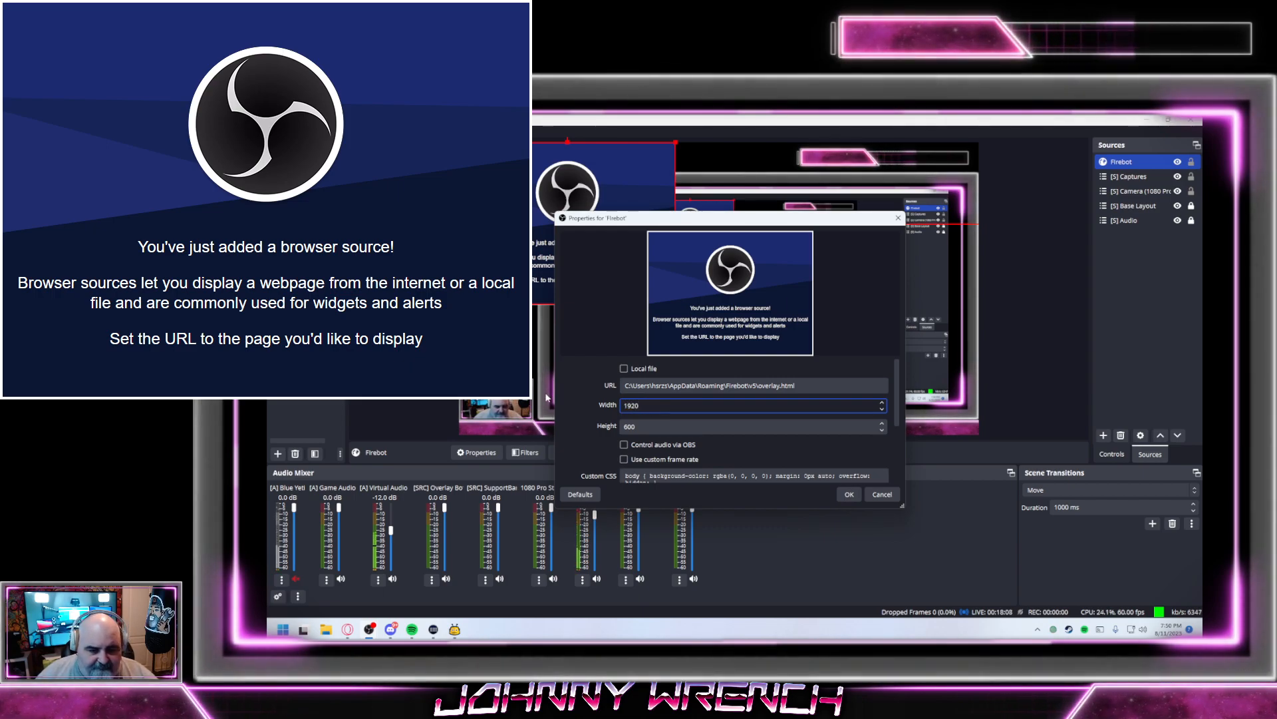
key(Tab)
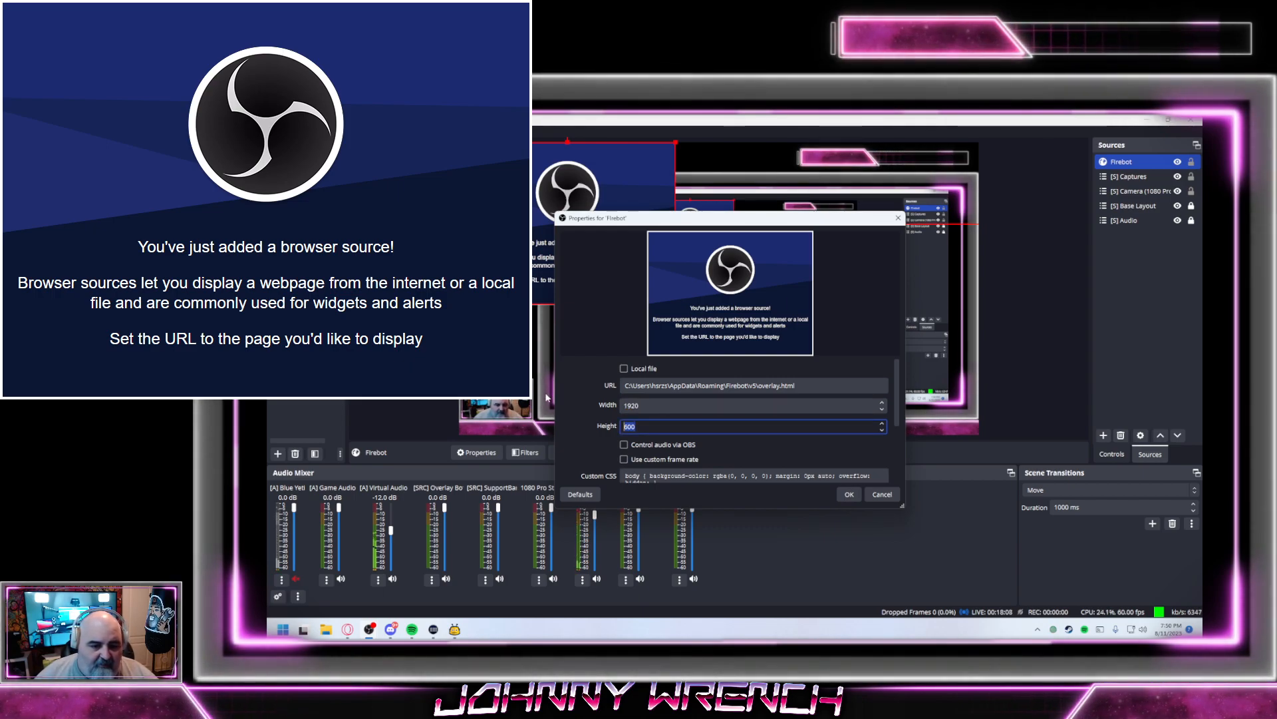
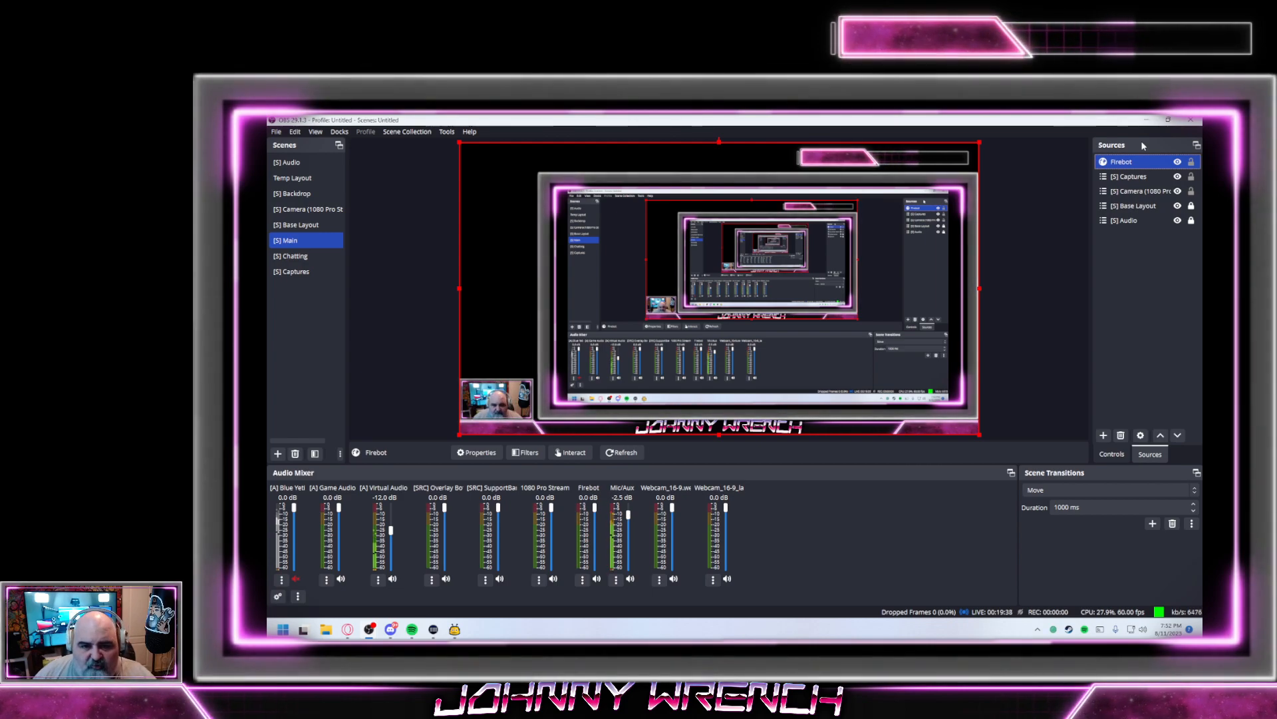
Switch back to Firebot, finish the setup wizard and turn on the chat connection
drag(758, 121, 1202, 276)
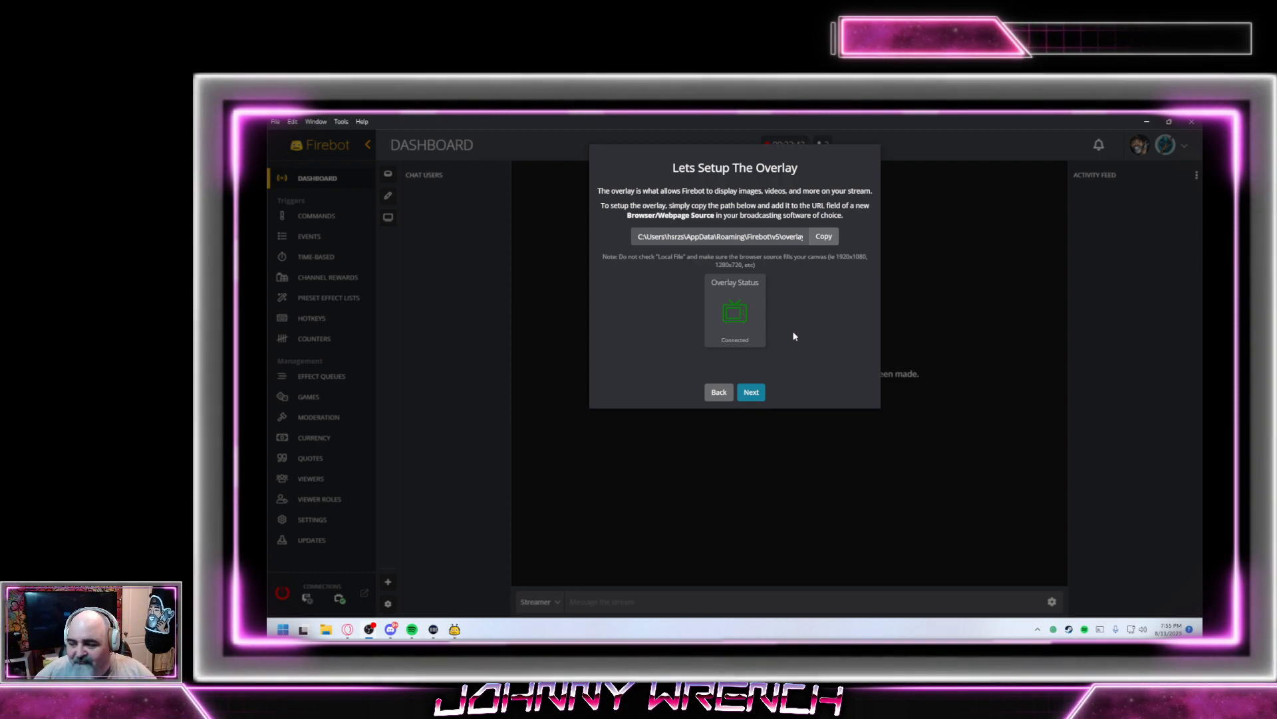
click(750, 393)
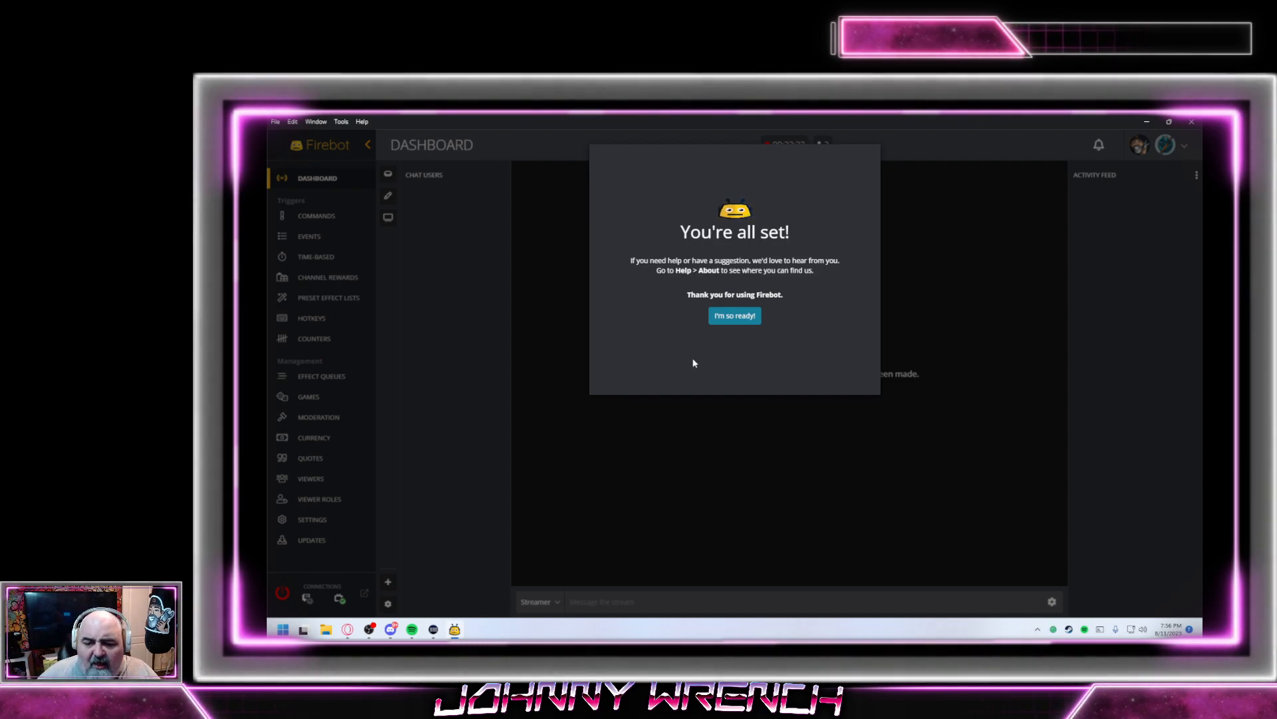
click(733, 316)
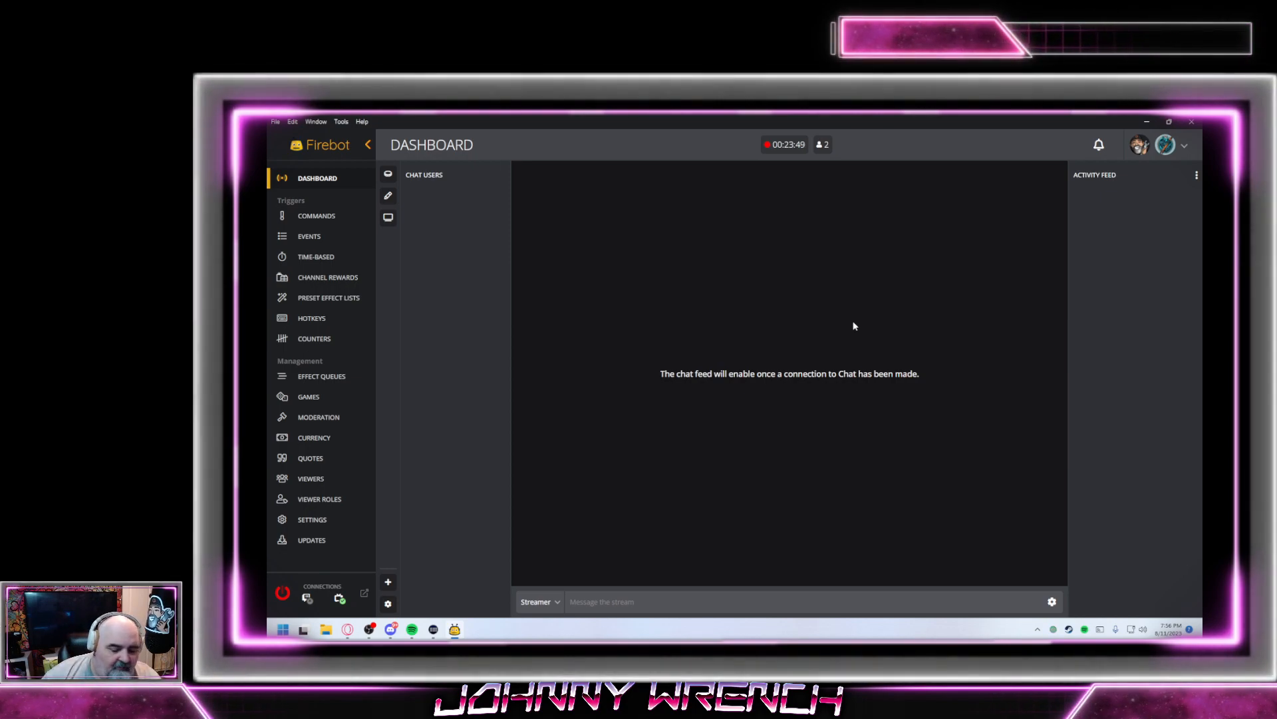
click(280, 599)
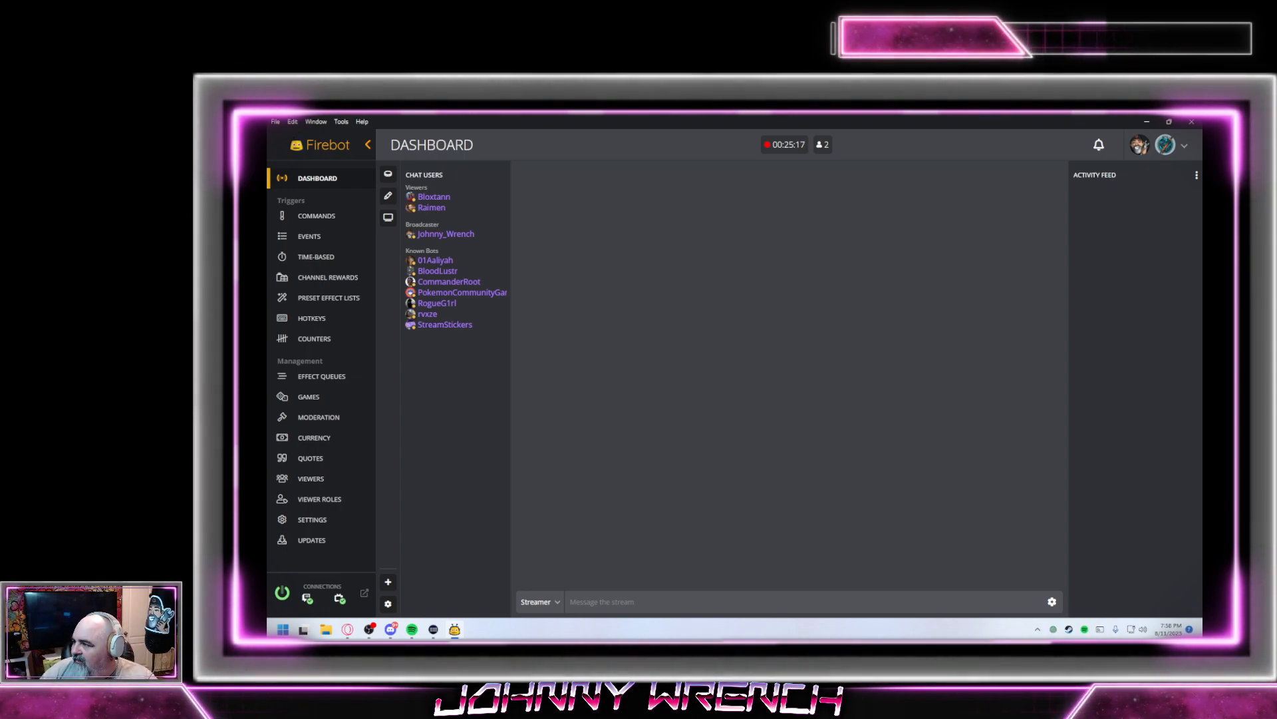
Switch to OBS and check the WebSocket Server Settings, declining to show the connect info
drag(1202, 167, 727, 227)
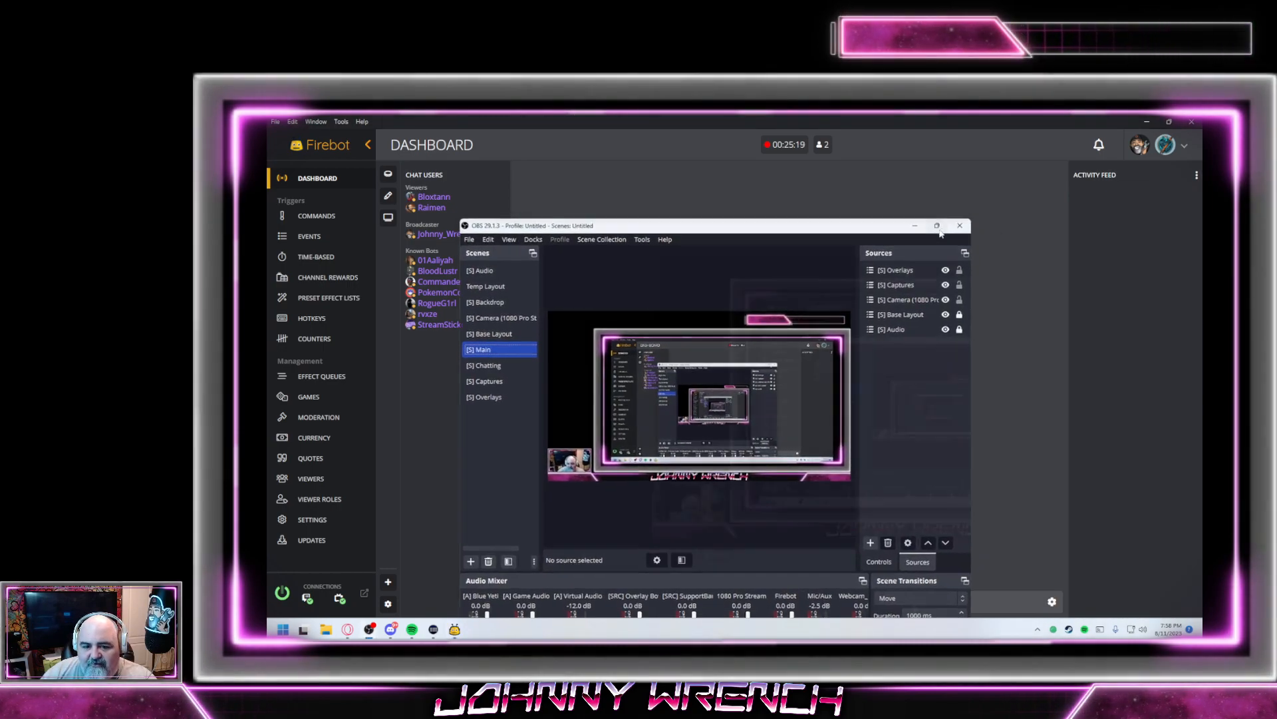
click(934, 227)
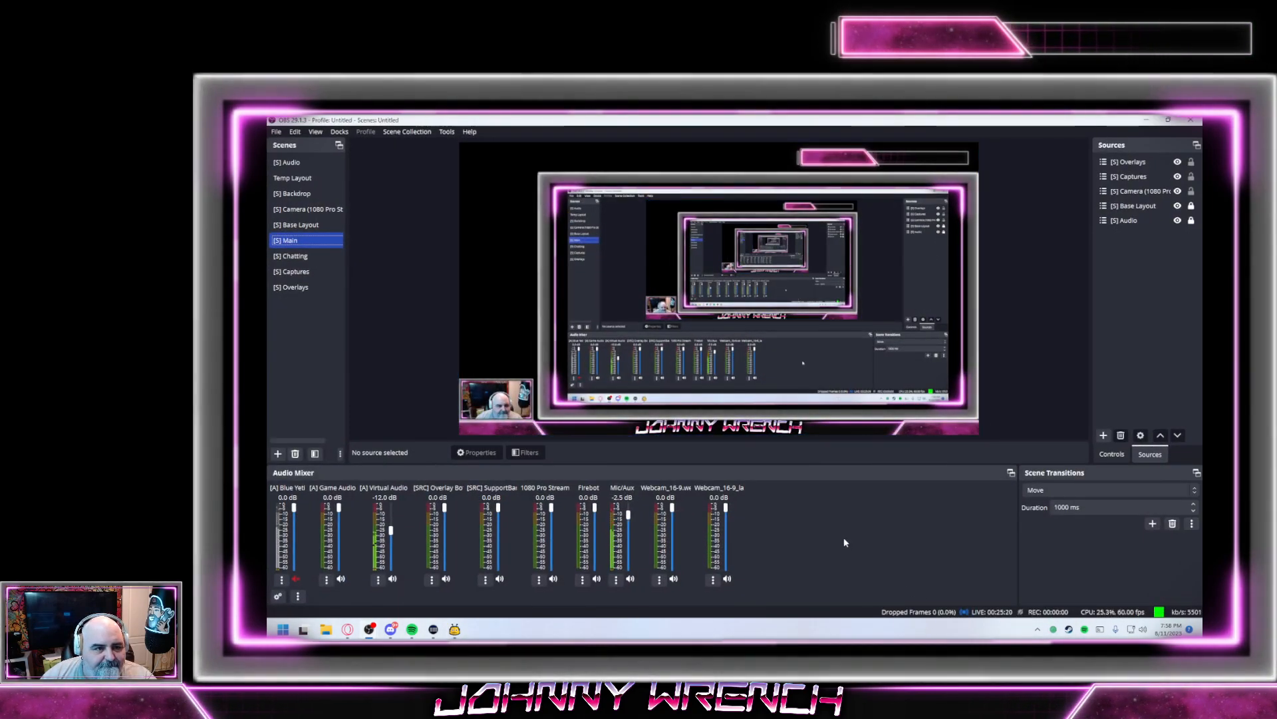
click(445, 132)
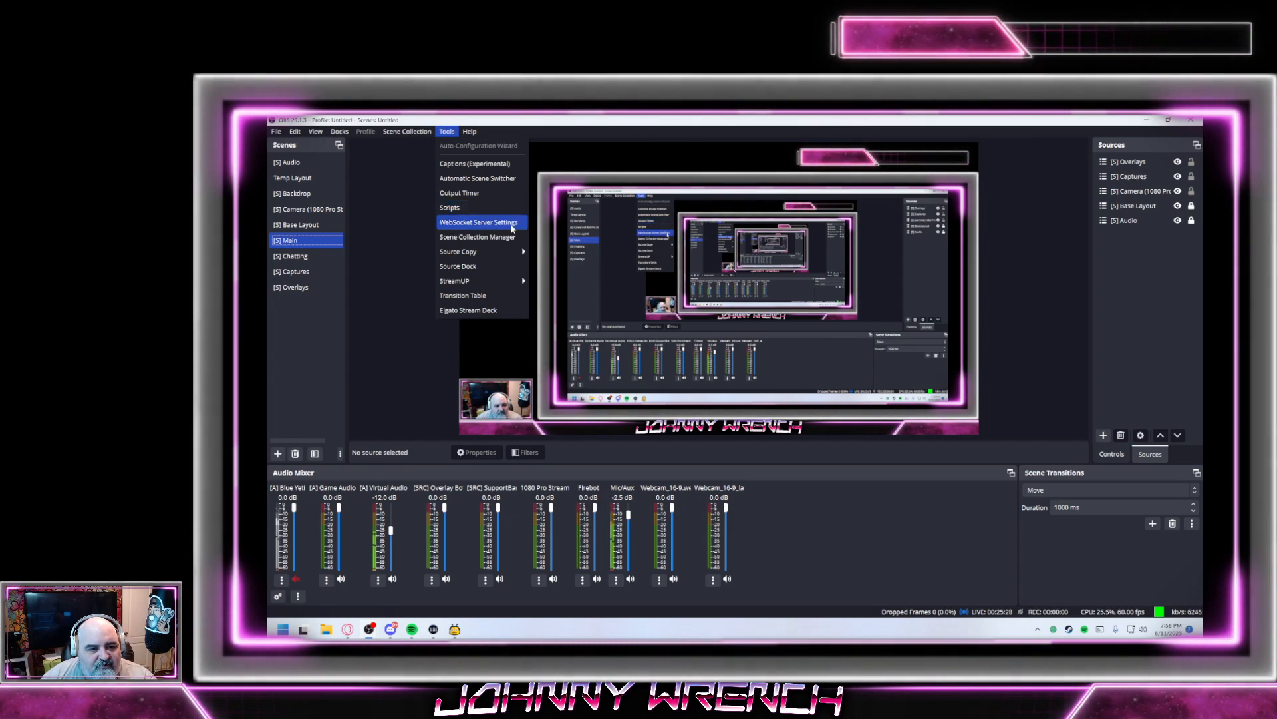
click(486, 223)
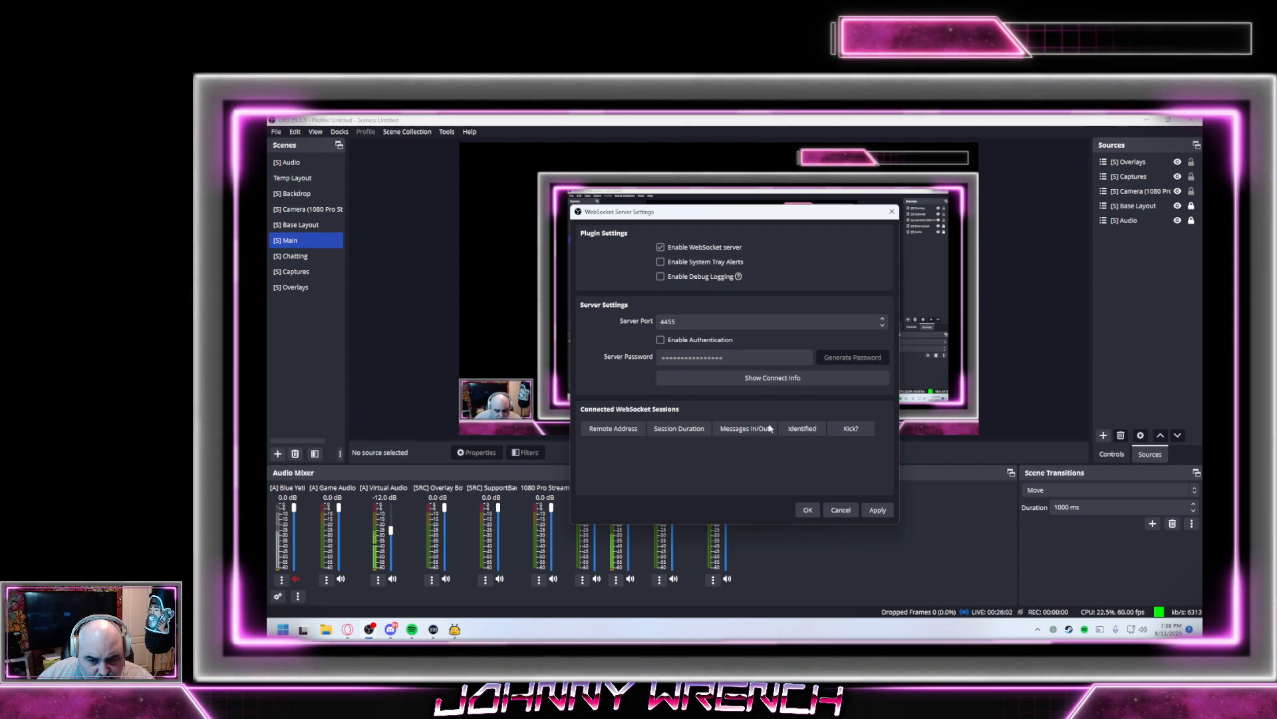
click(767, 379)
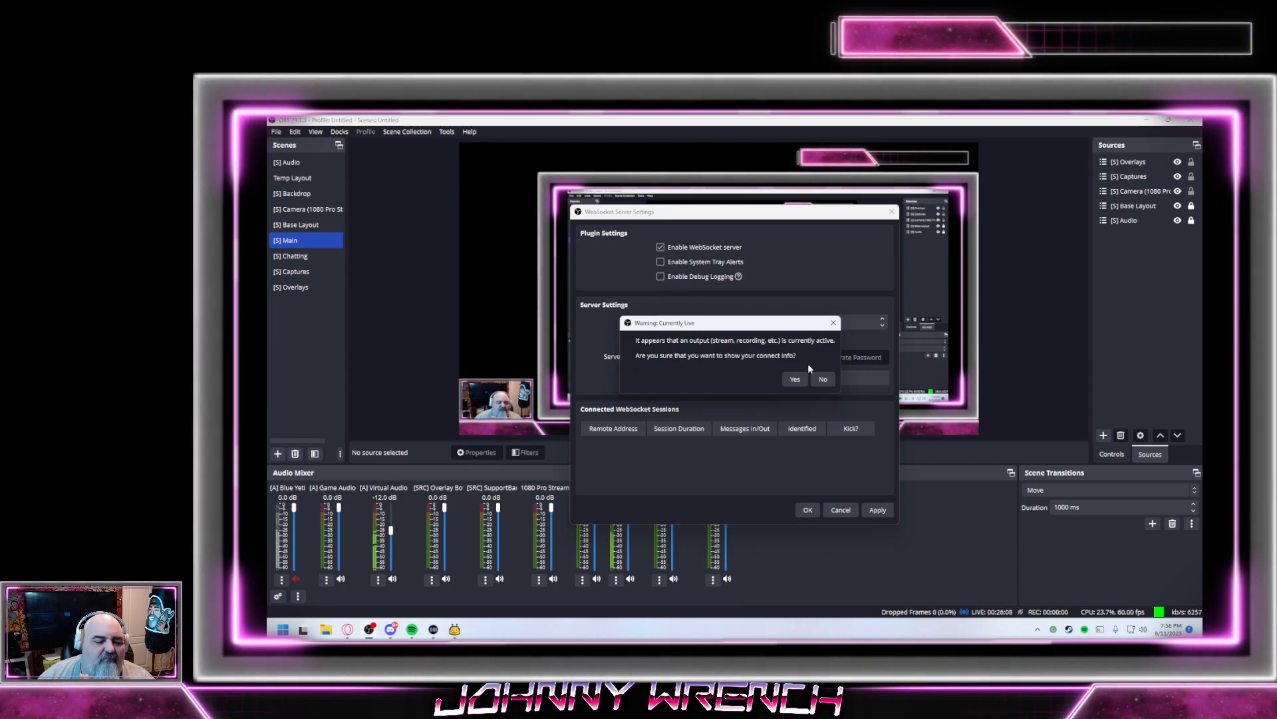
click(823, 378)
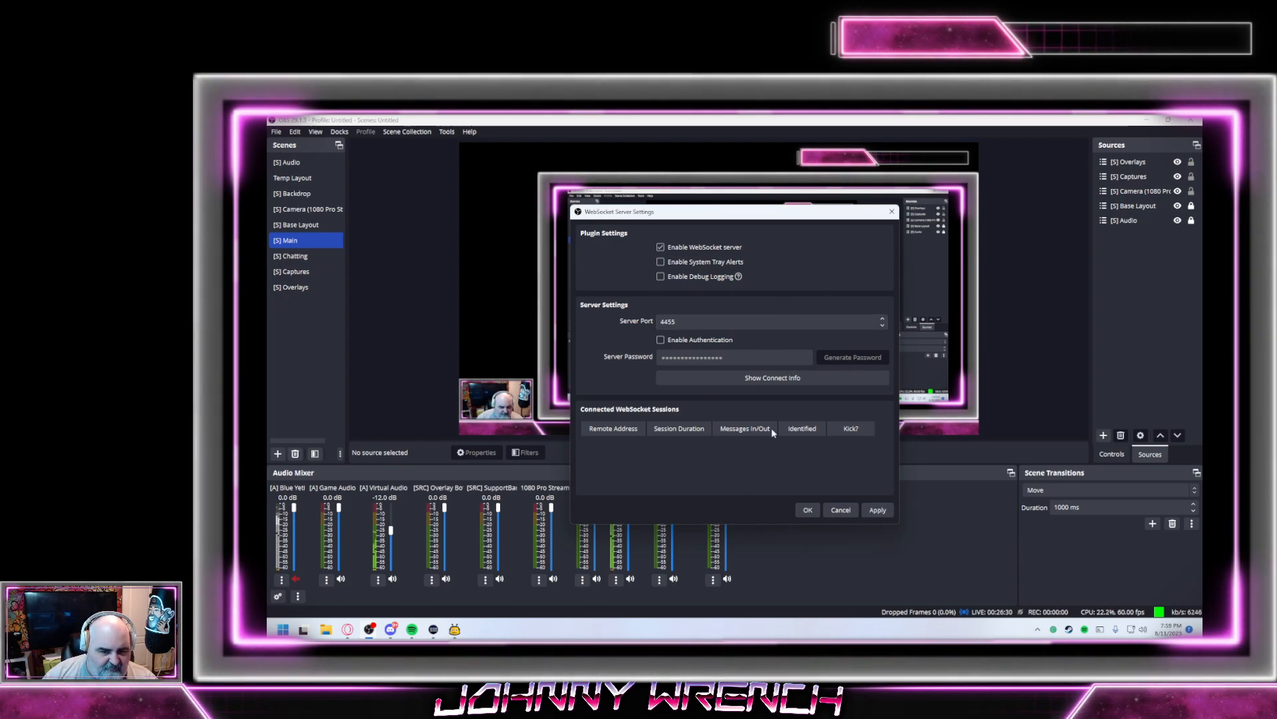
Switch to Firebot and save the OBS integration's websocket settings with IP address localhost and port 4455
click(455, 629)
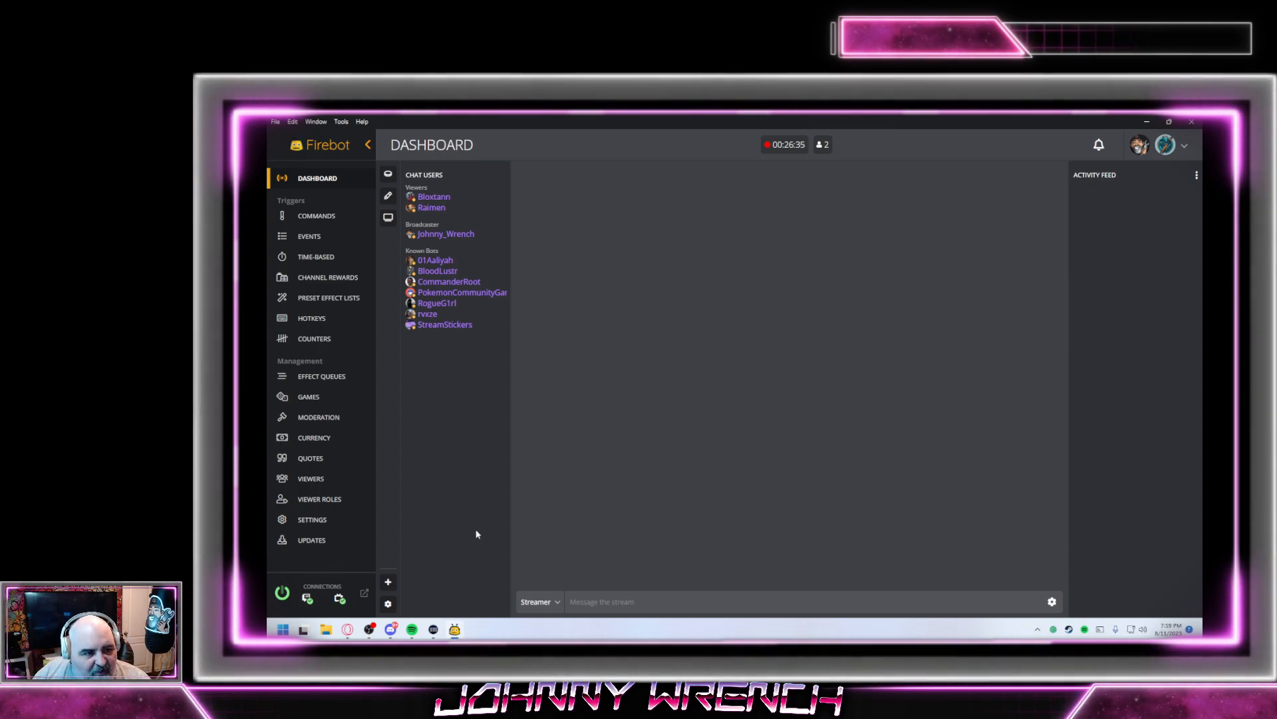
click(322, 520)
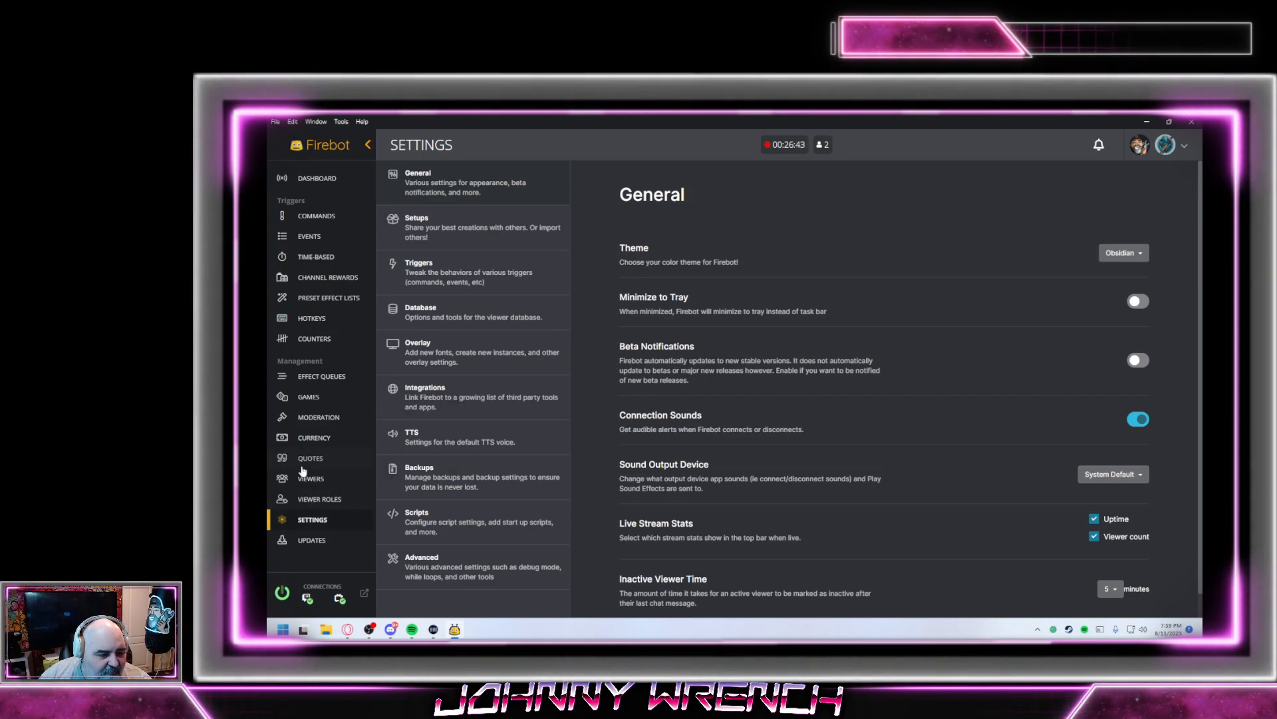
click(436, 411)
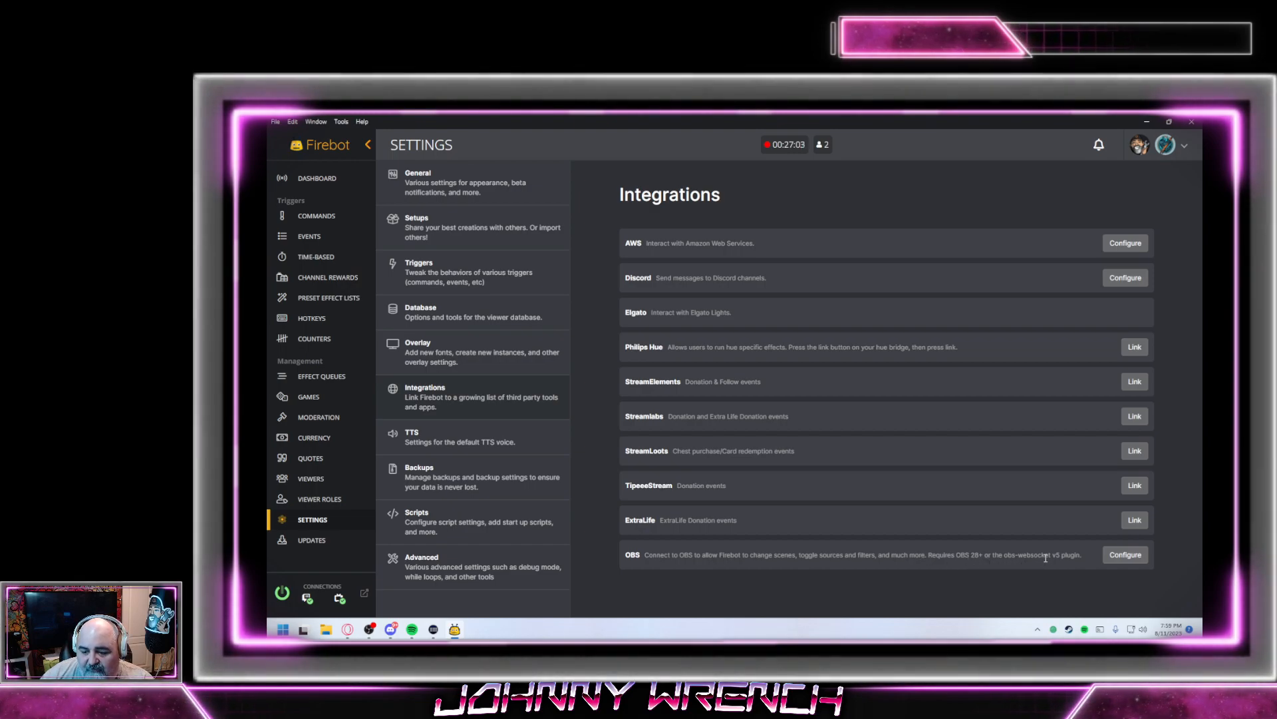
click(1118, 558)
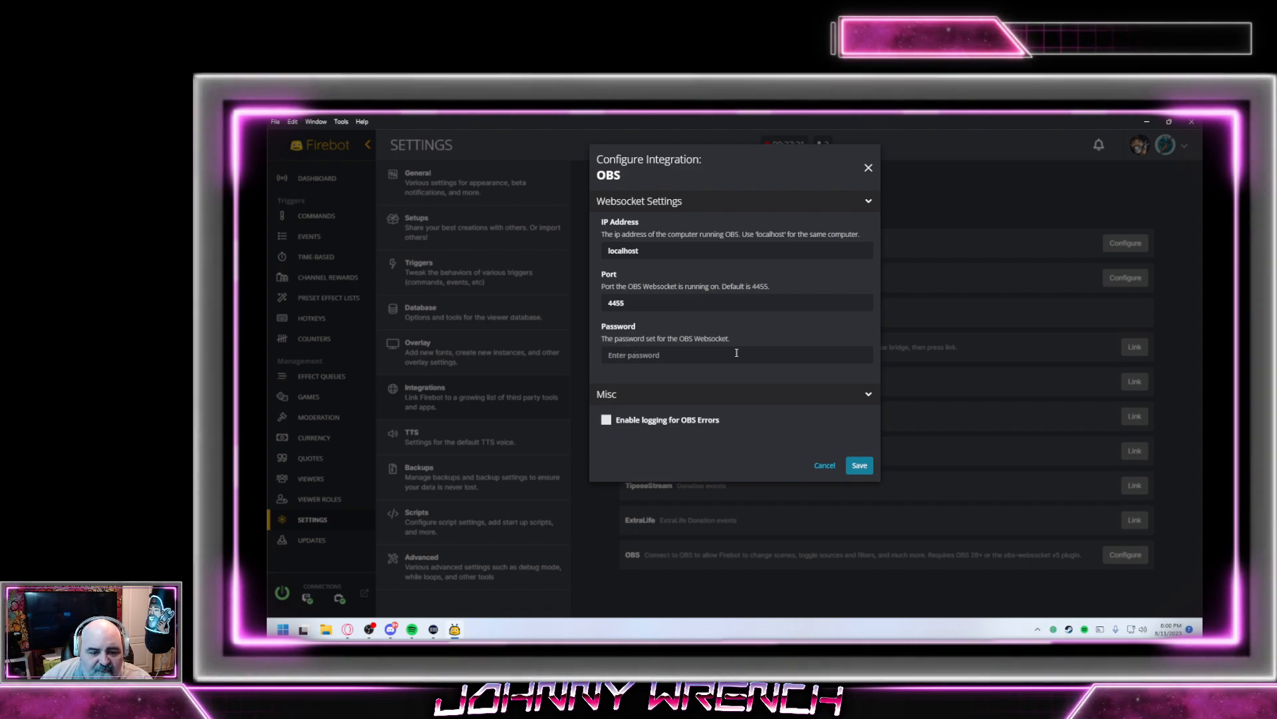
click(860, 465)
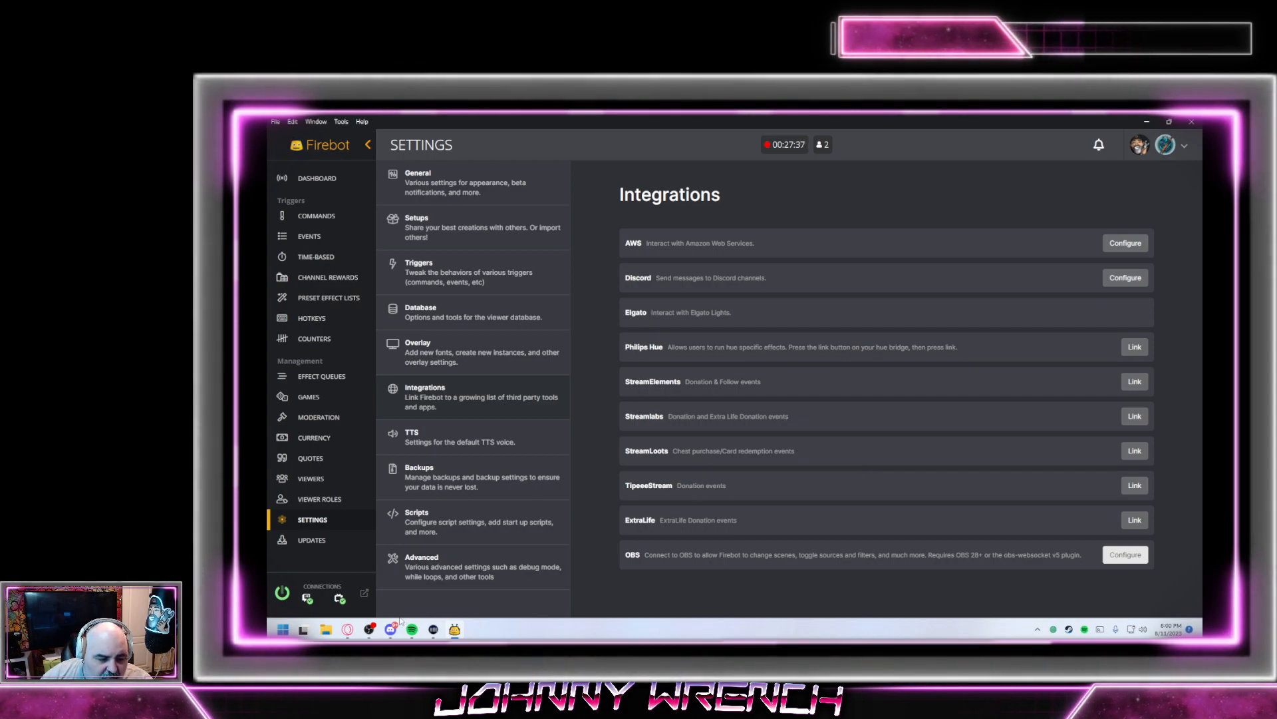
Switch to OBS, accept the WebSocket Server Settings and return to Firebot
mouse_move(370, 632)
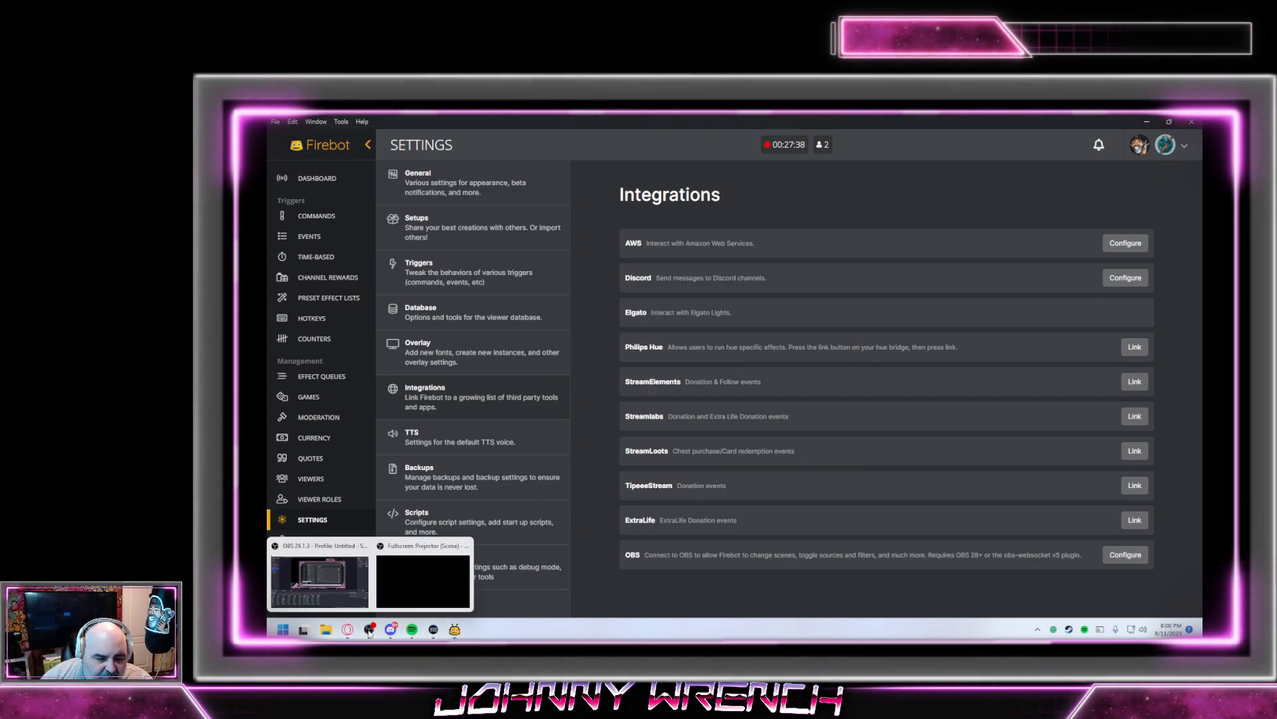
click(320, 577)
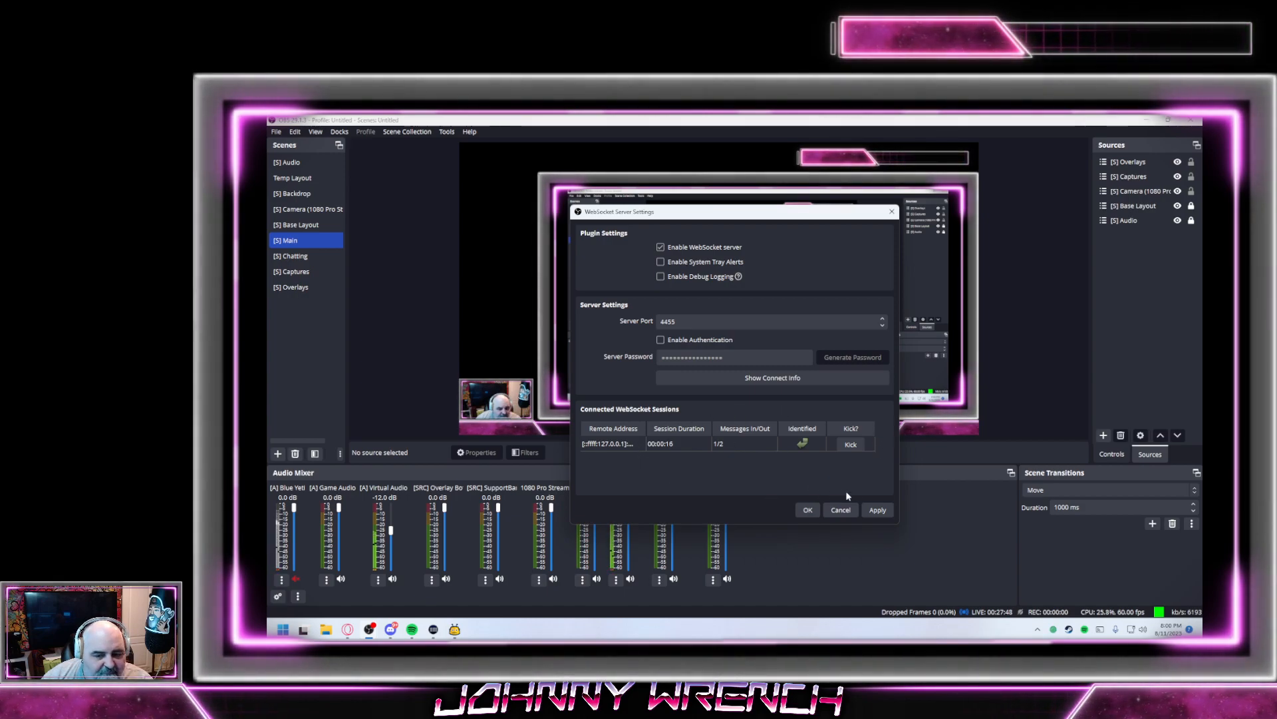
click(808, 509)
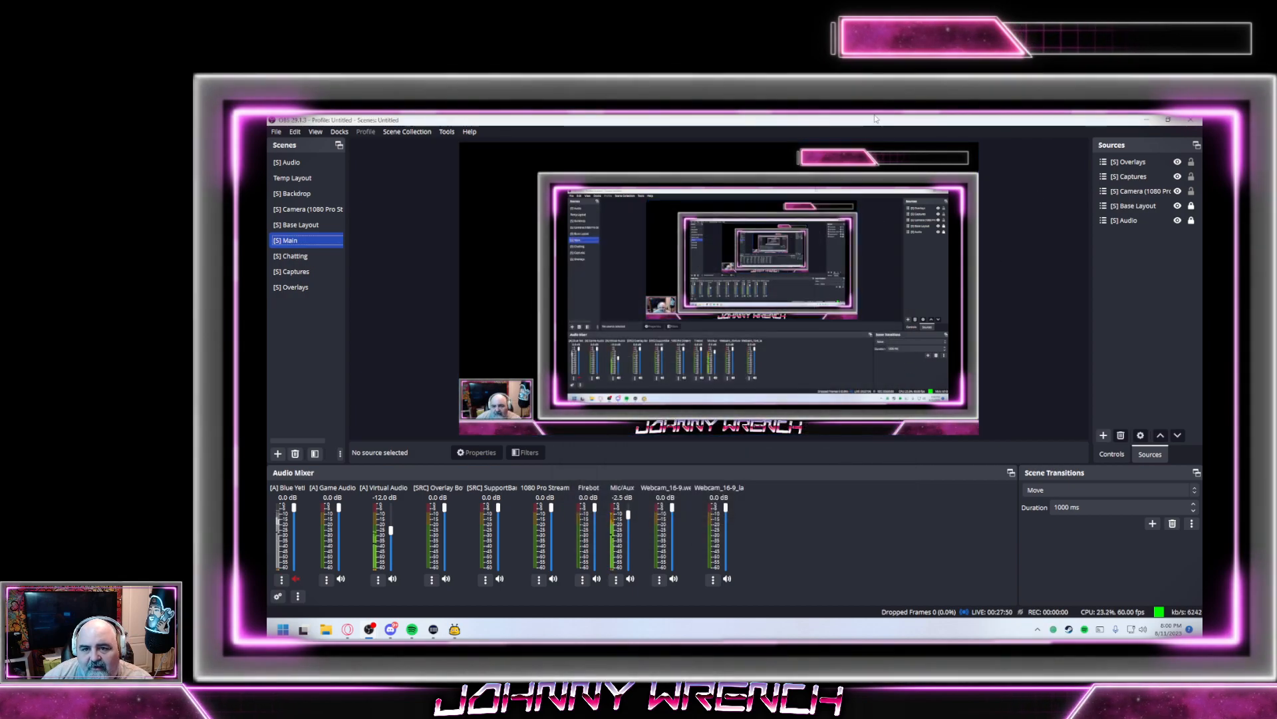
click(1147, 120)
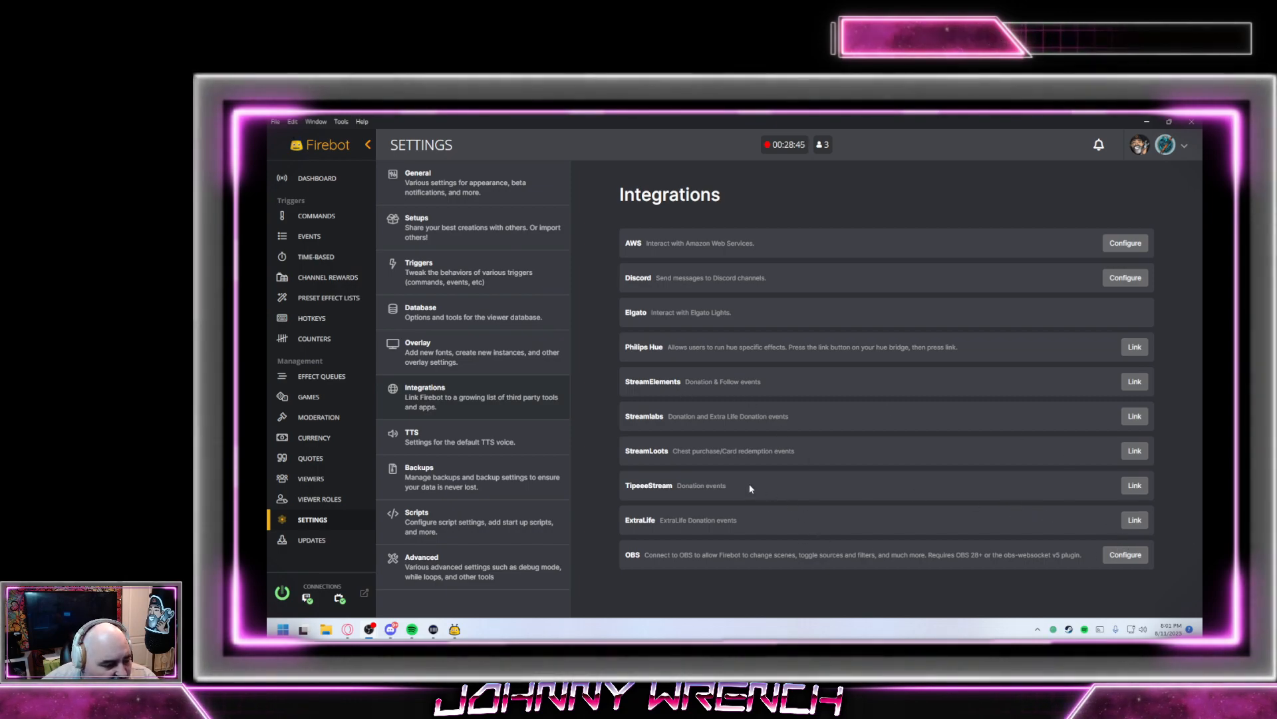
In the General settings, try out the Light theme and set Firebot's color theme to Midnight
click(522, 199)
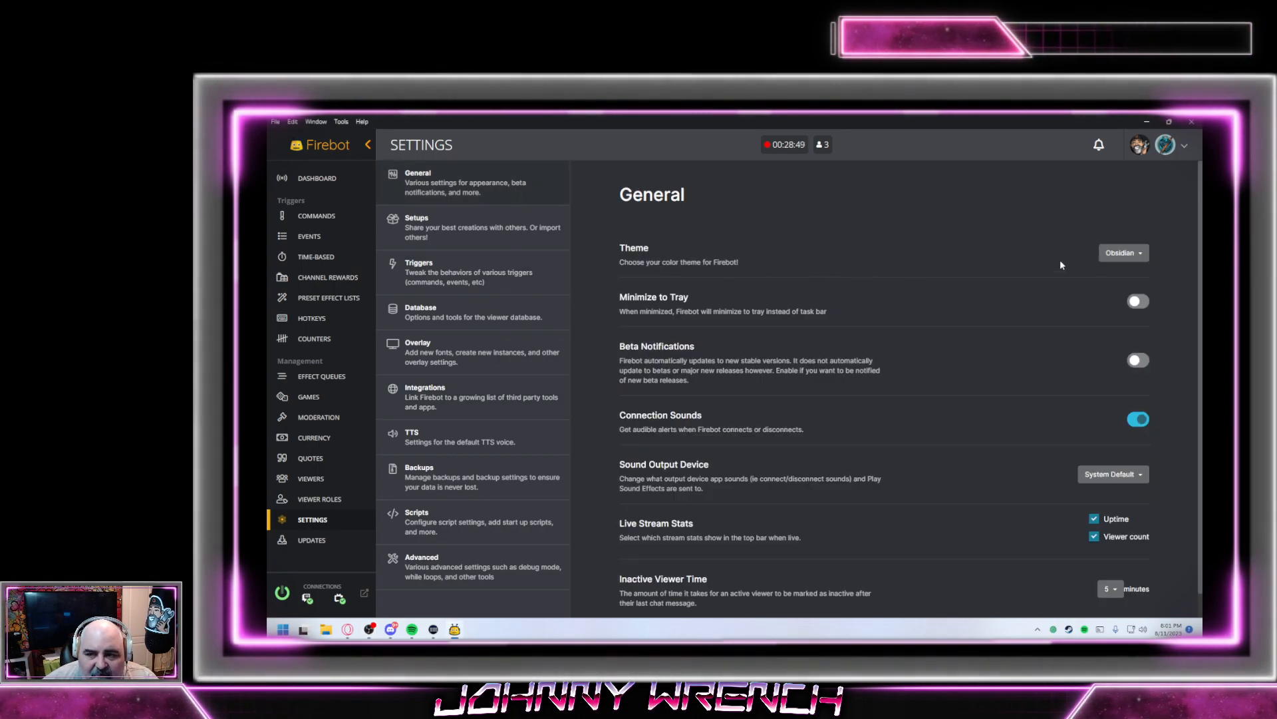
click(1120, 253)
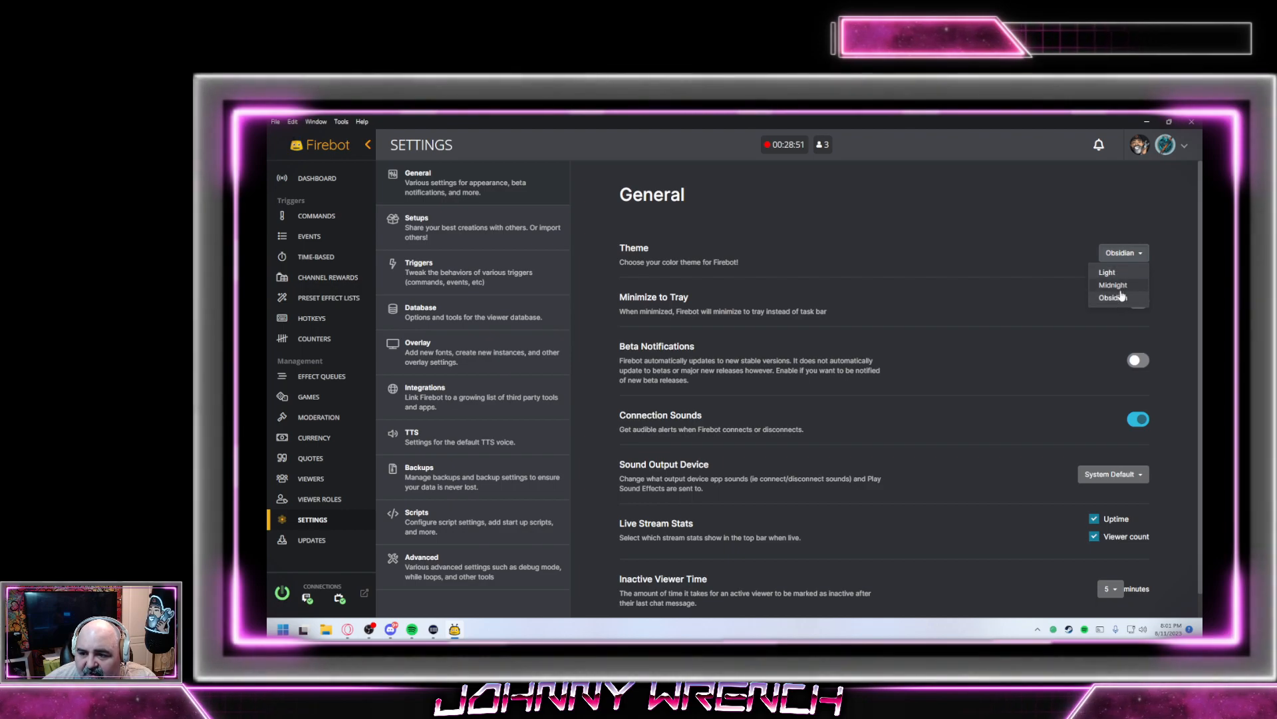
click(1117, 285)
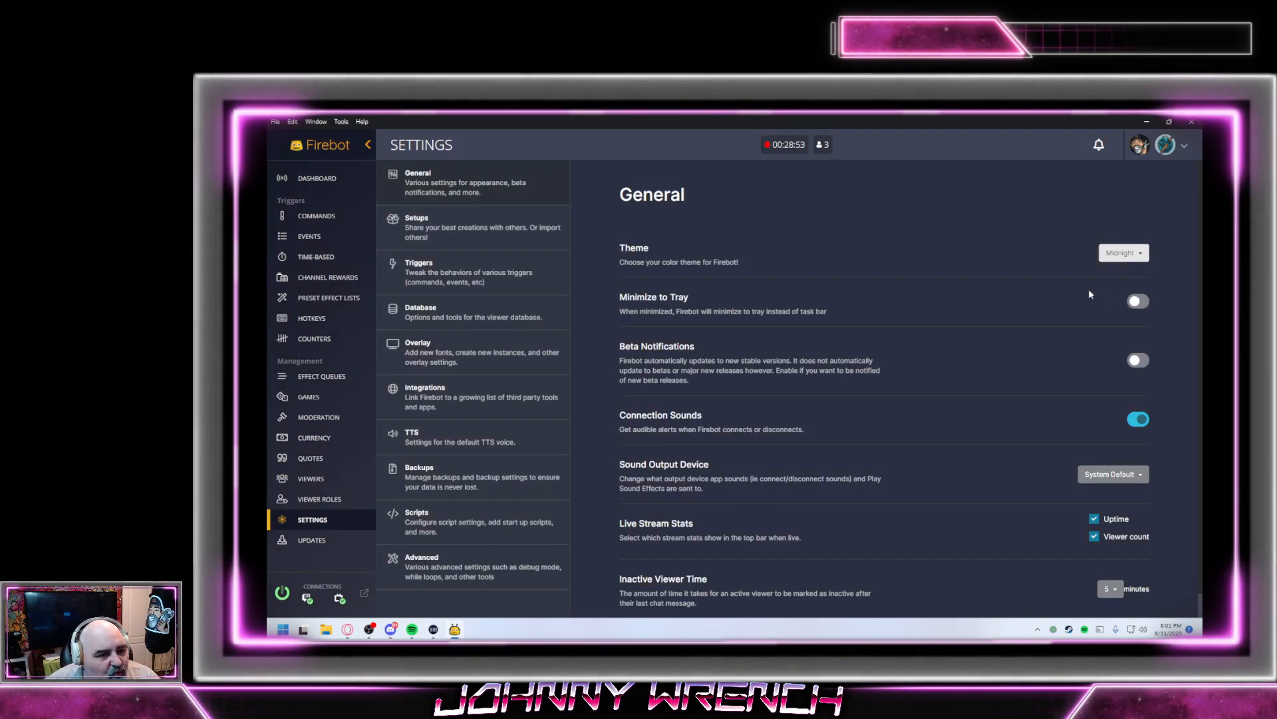
click(1123, 252)
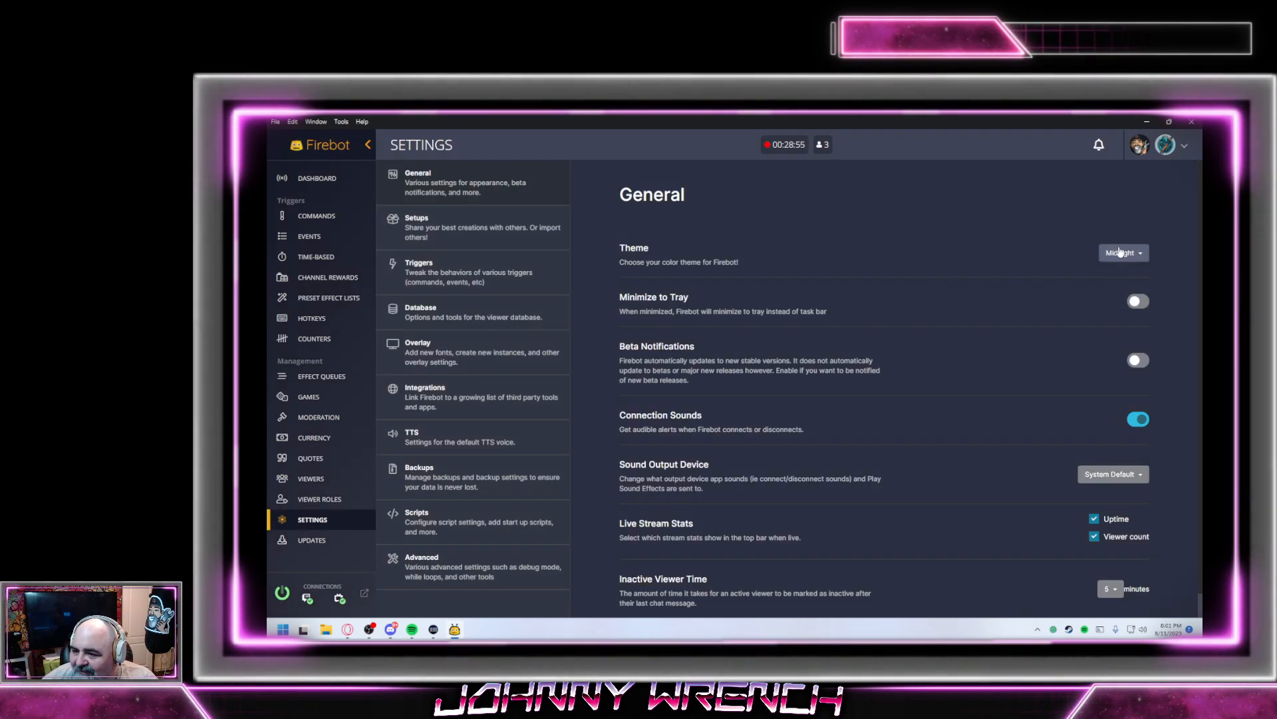
click(1110, 271)
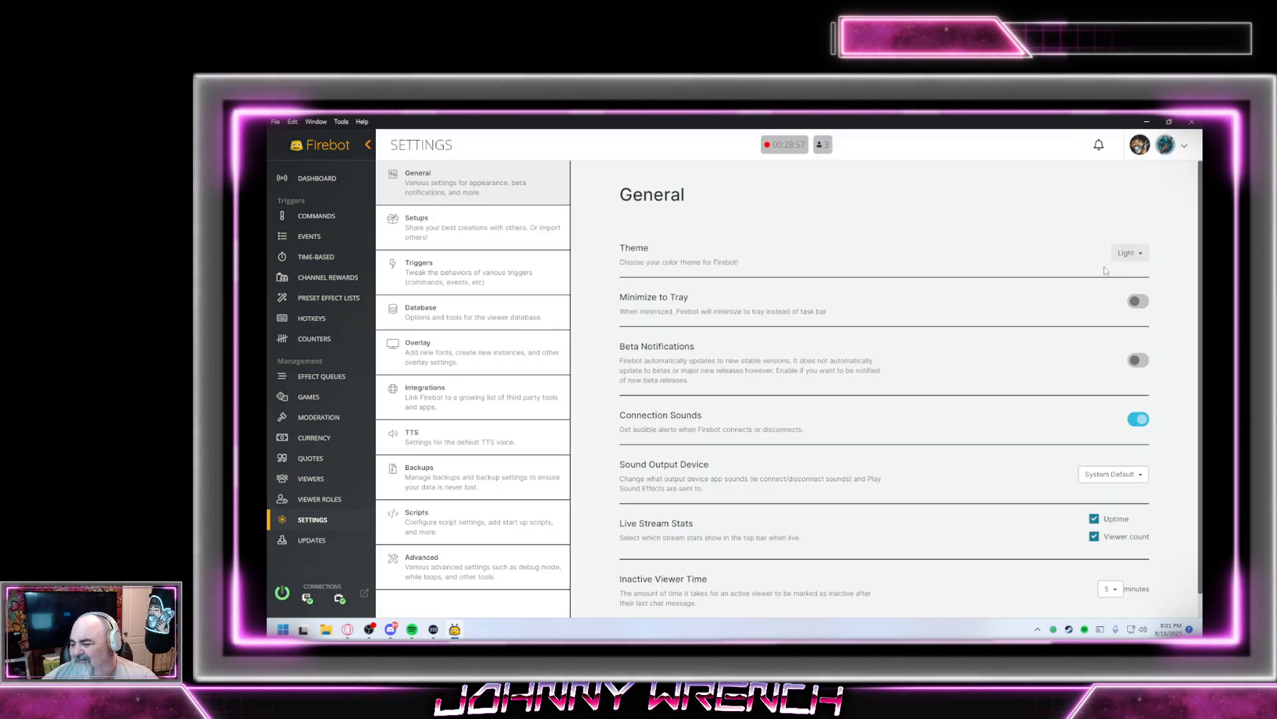
click(1130, 253)
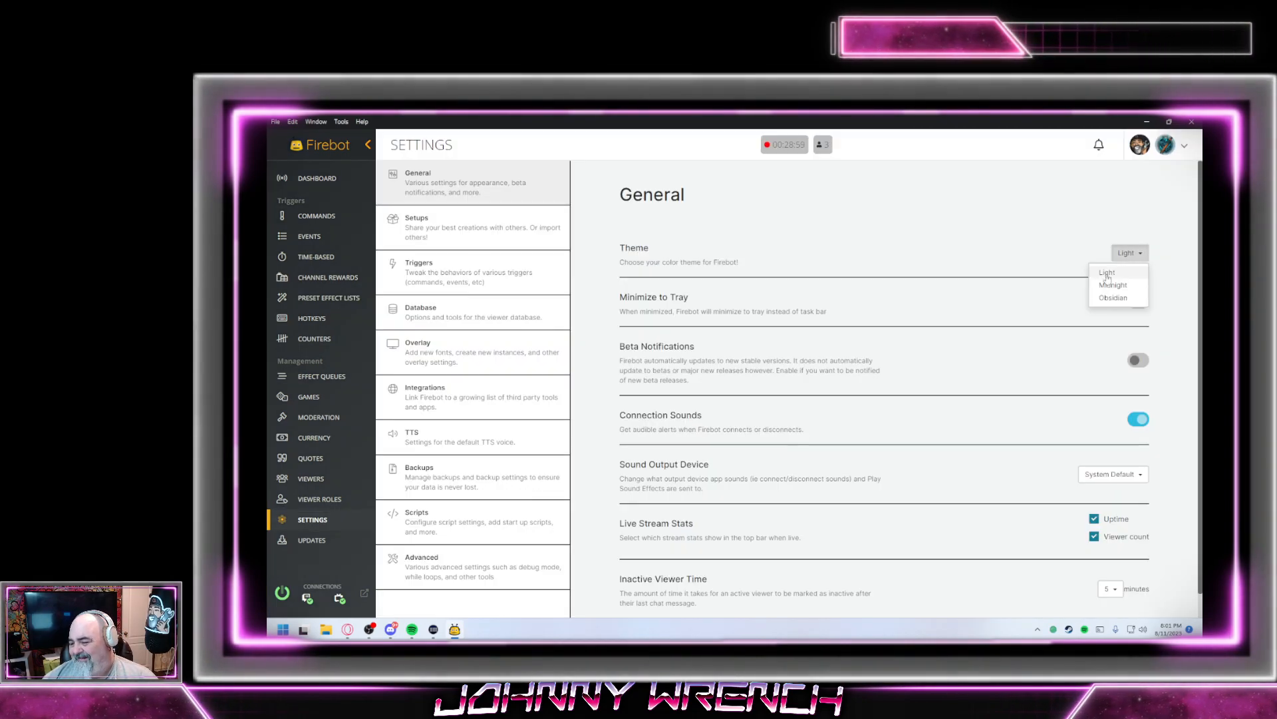
click(1115, 284)
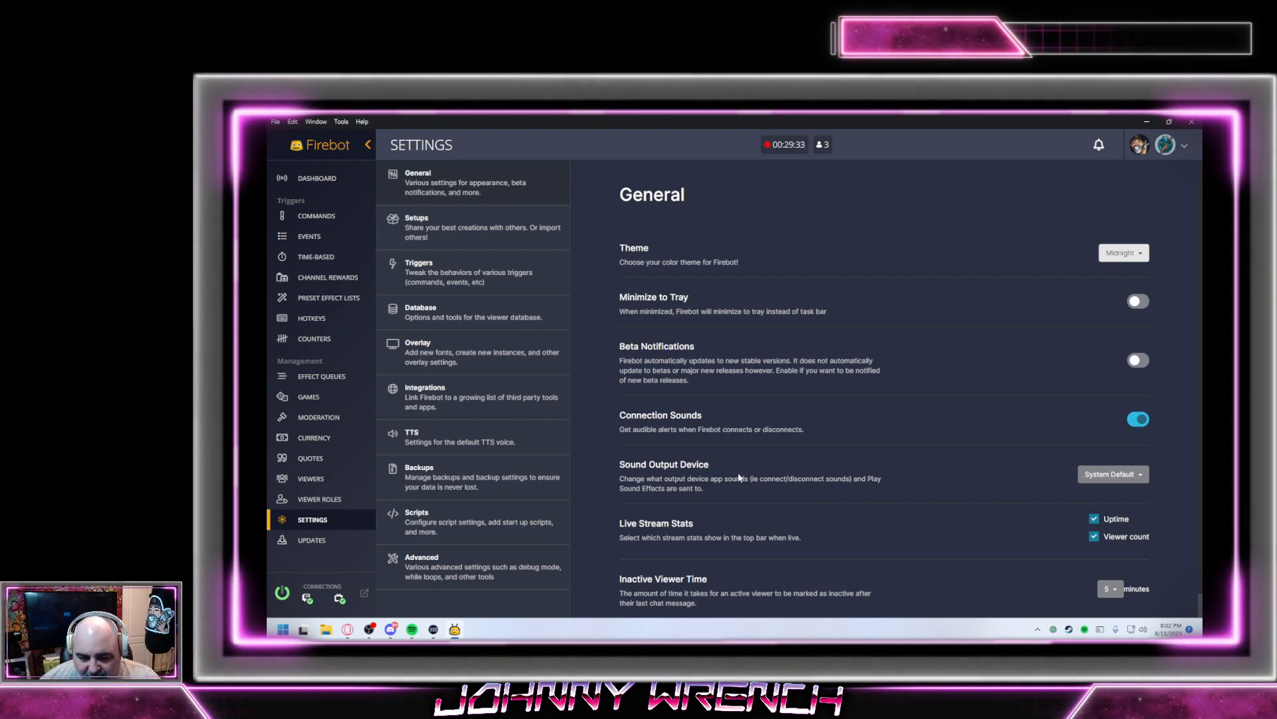
Set the Sound Output Device in the General settings to Send To Overlay
scroll(743, 475, down, 1)
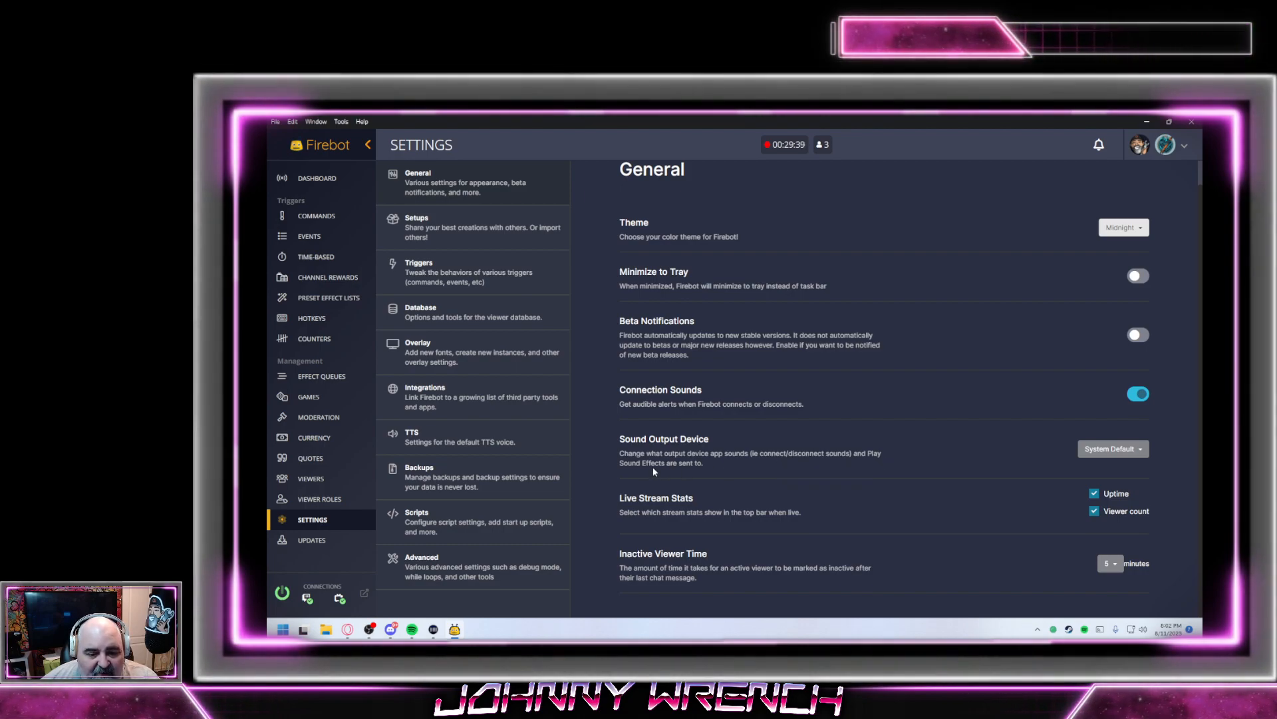
click(1087, 458)
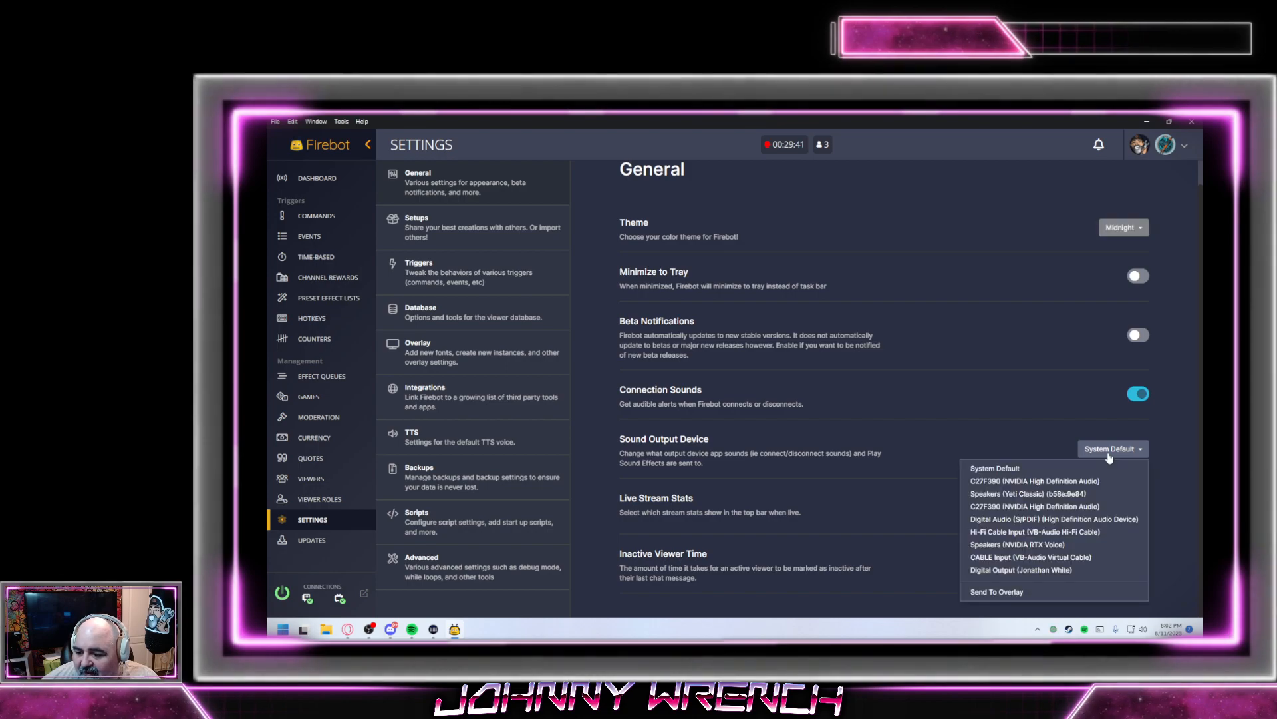
click(990, 592)
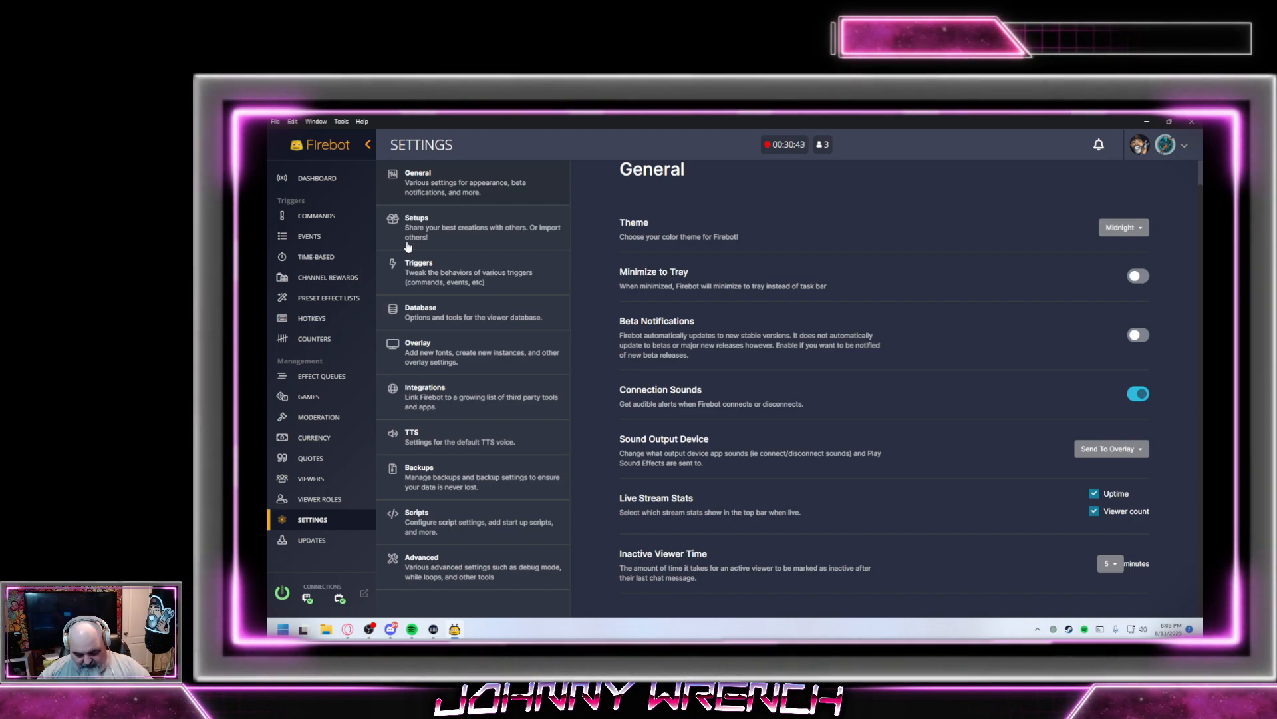
View the Setups settings and try Advanced as the default mode for new commands in the Triggers settings, then restore Simple
click(439, 227)
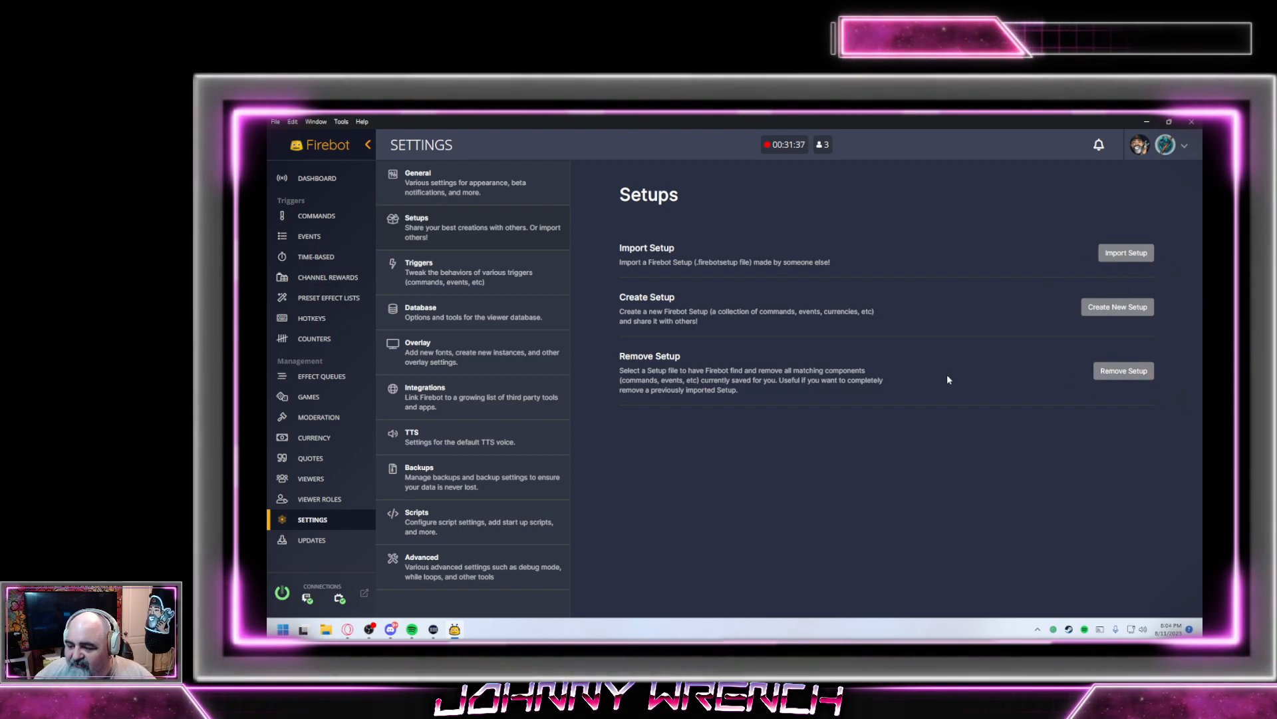
click(452, 275)
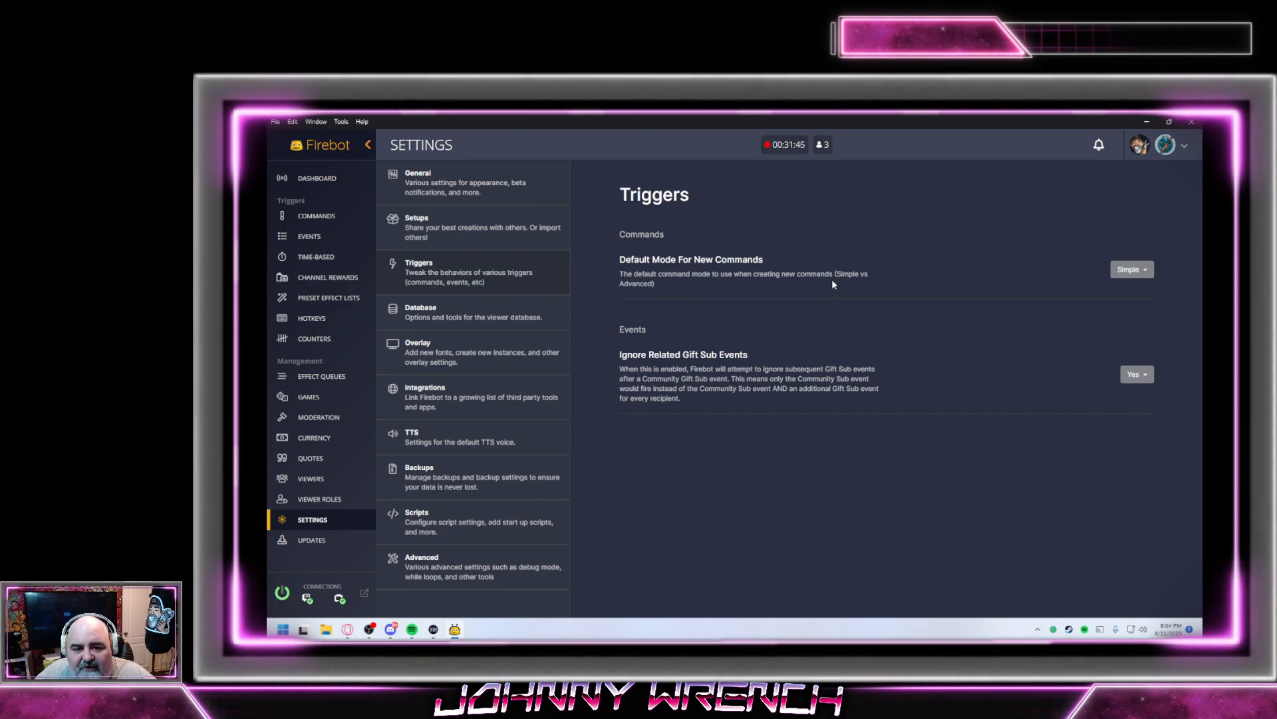
click(1133, 269)
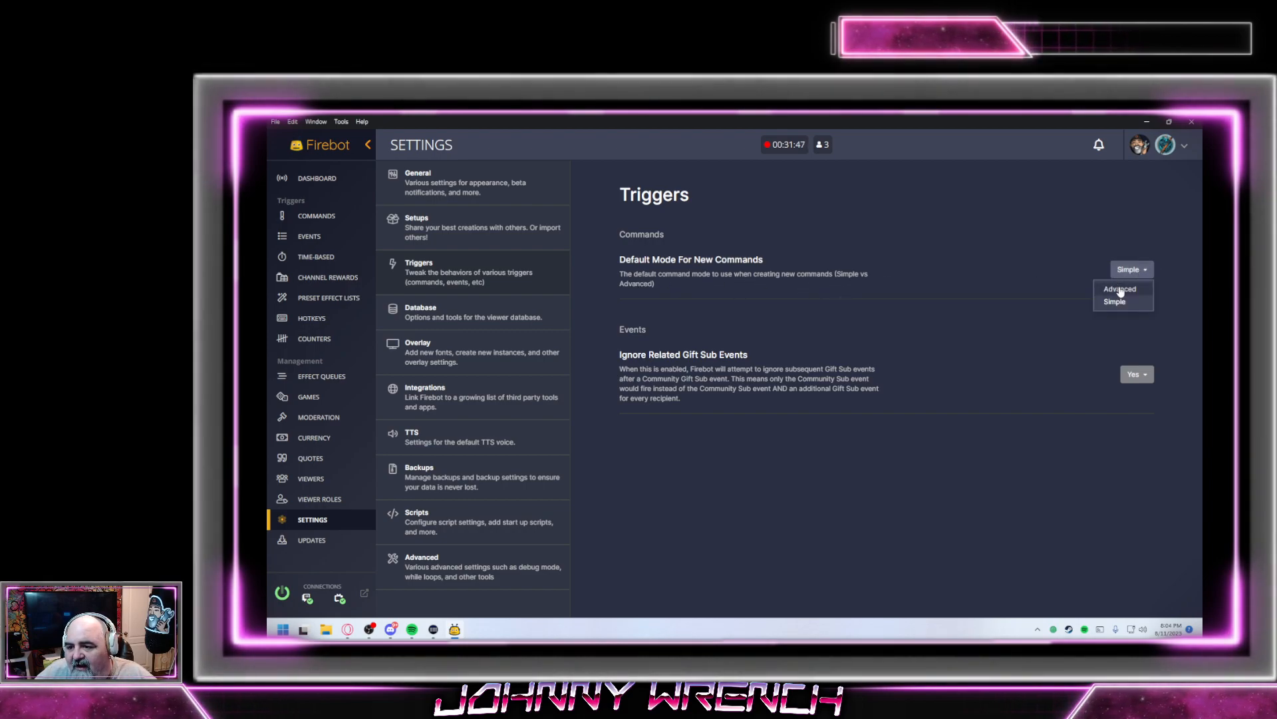
click(1120, 290)
click(1132, 274)
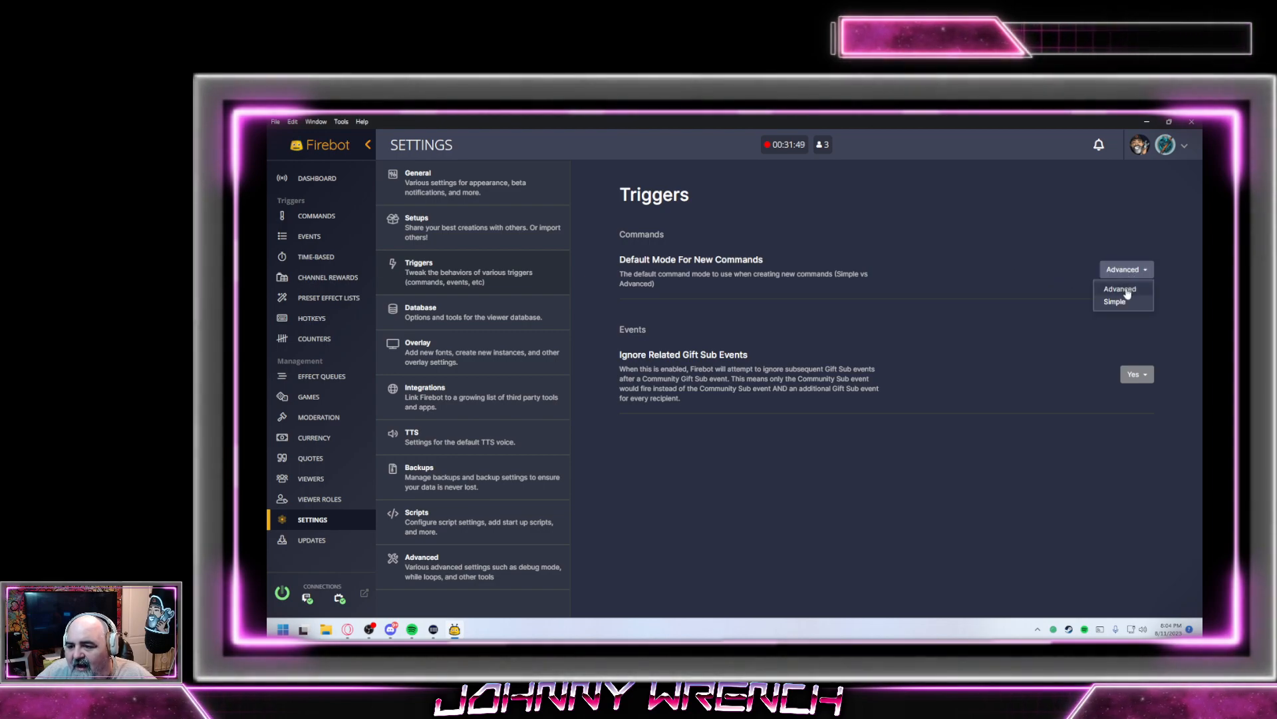
click(1124, 304)
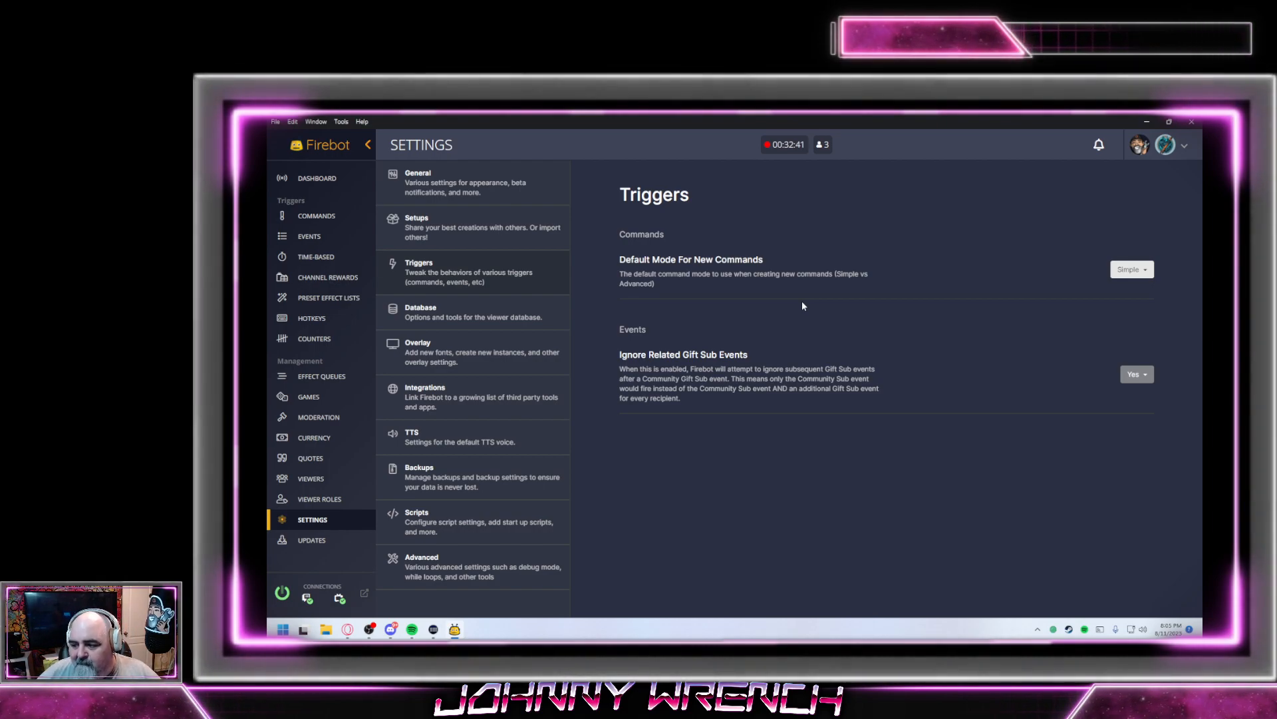
Review the Database and Integrations settings, and set the TTS voice to Microsoft Zira Desktop - English (United States)
click(495, 318)
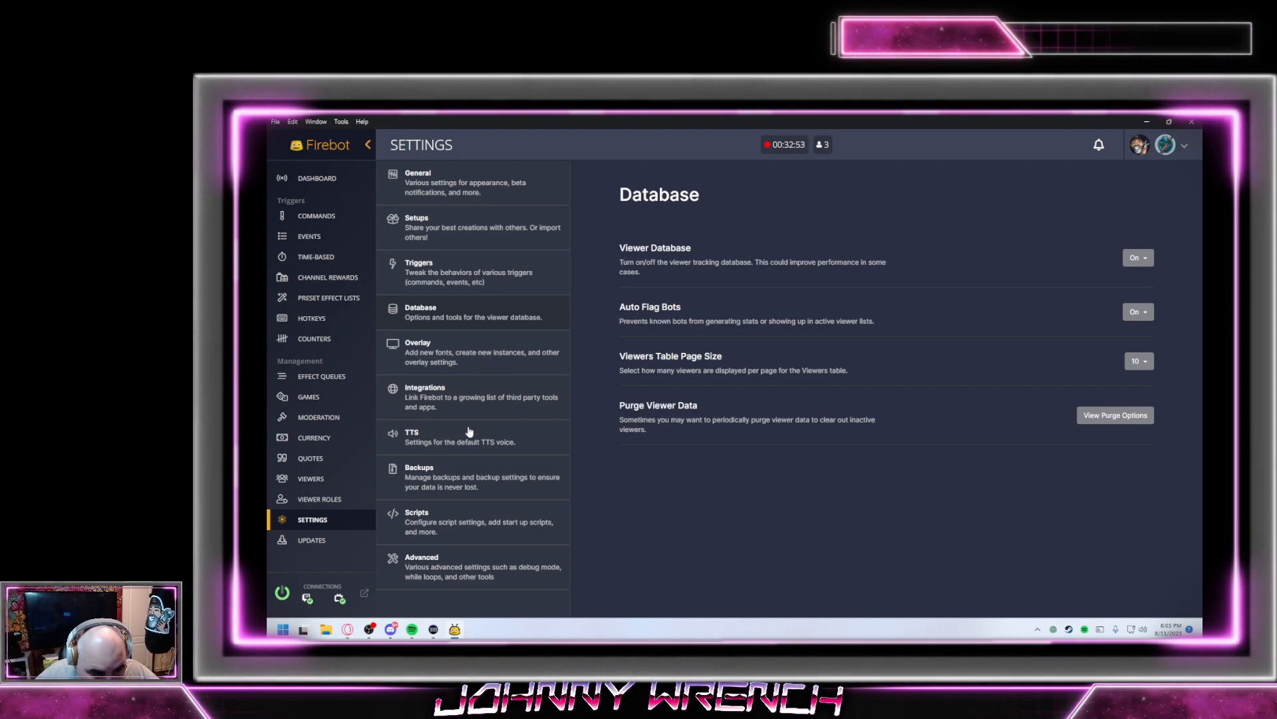
click(474, 395)
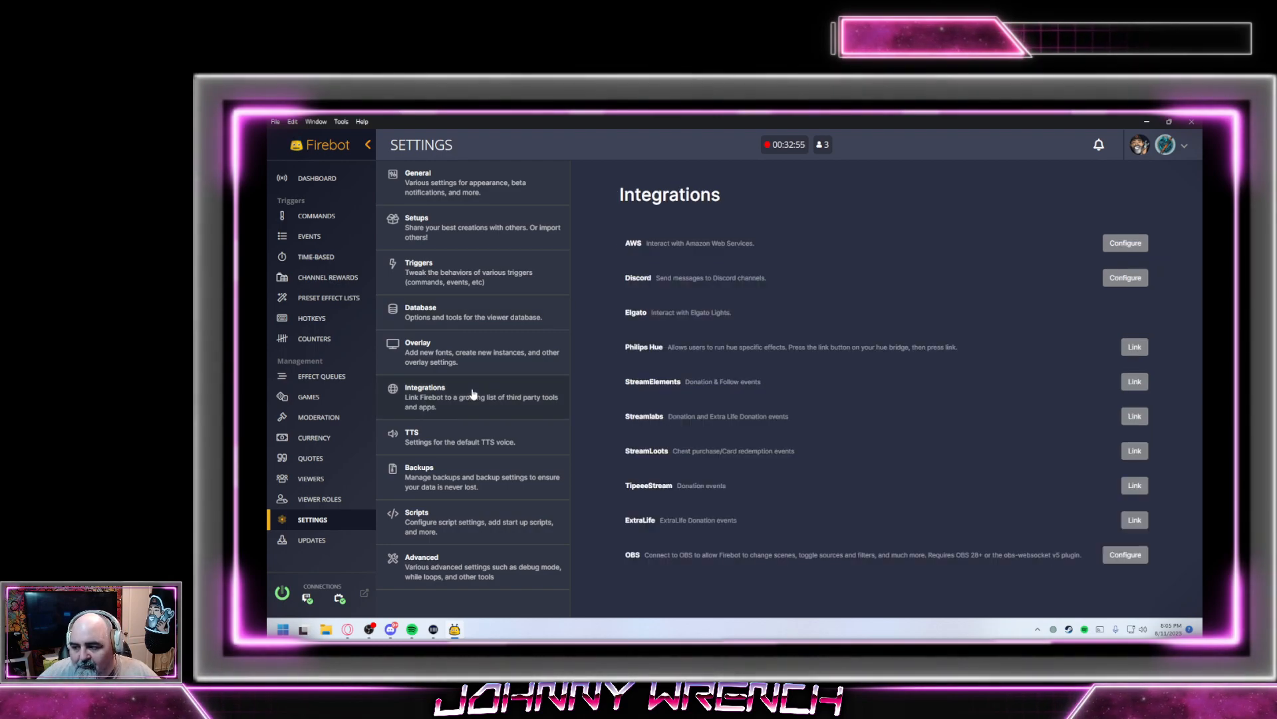
click(437, 440)
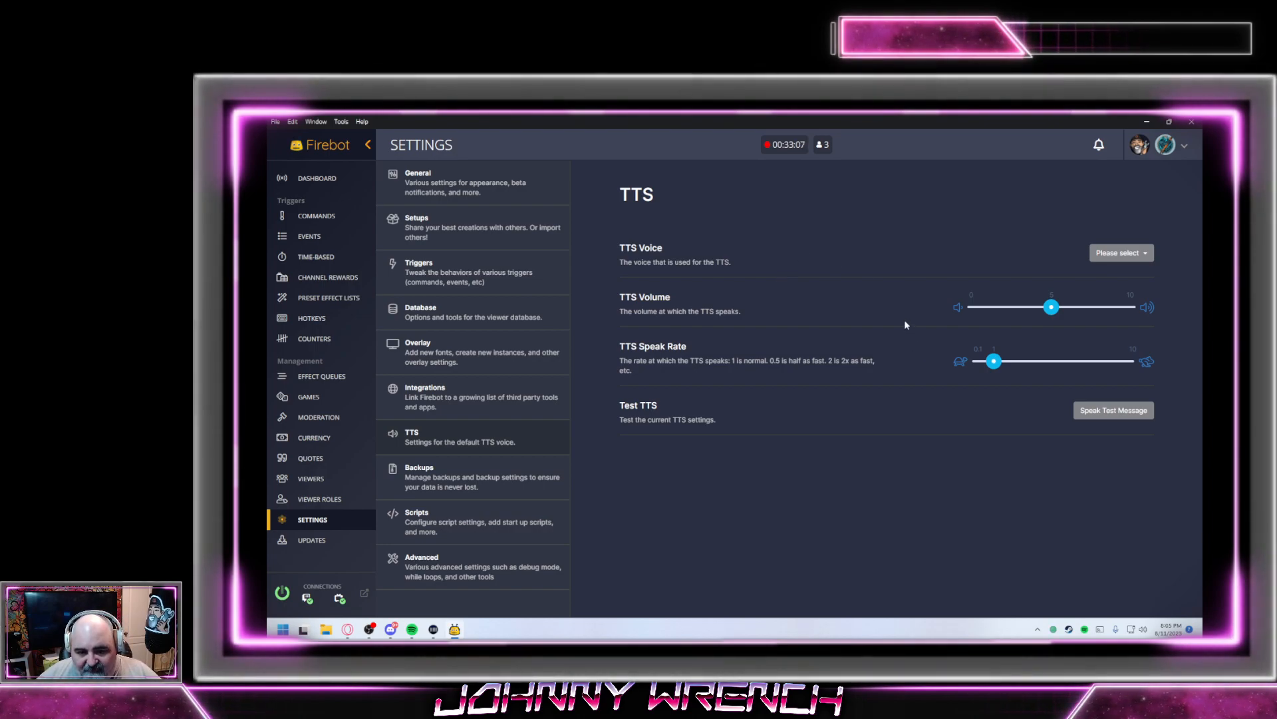
click(1121, 253)
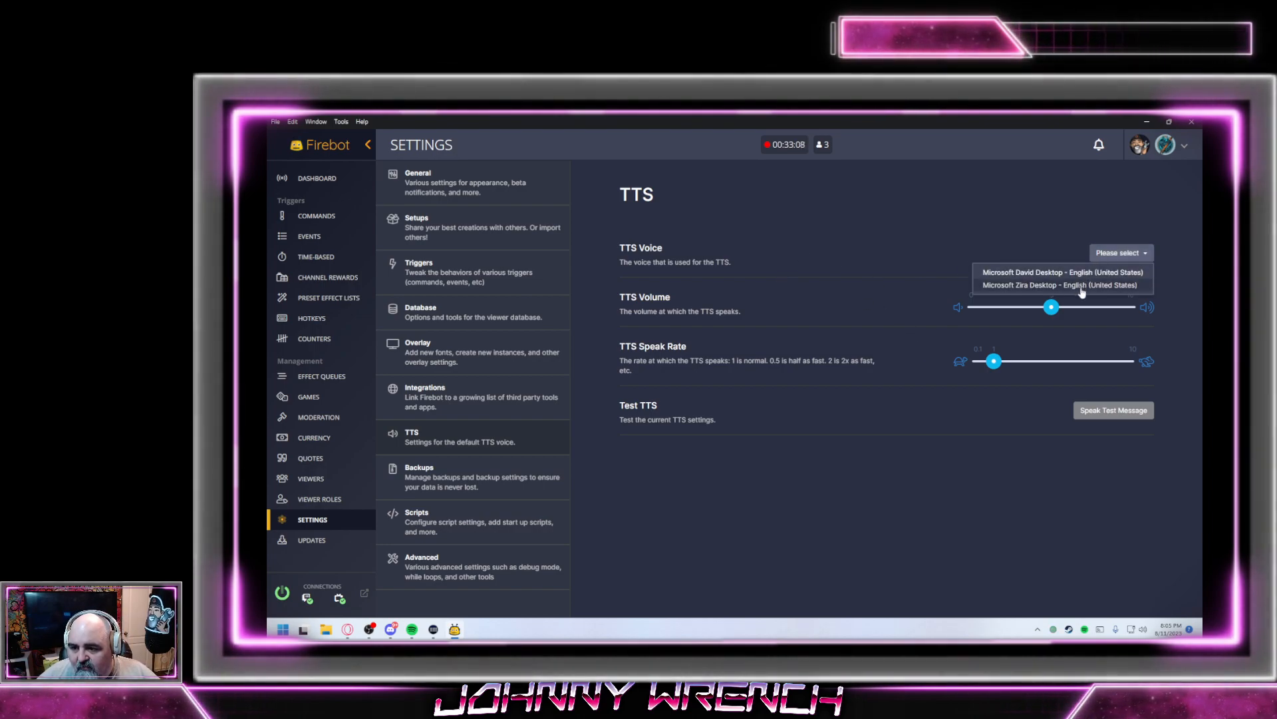
click(1027, 286)
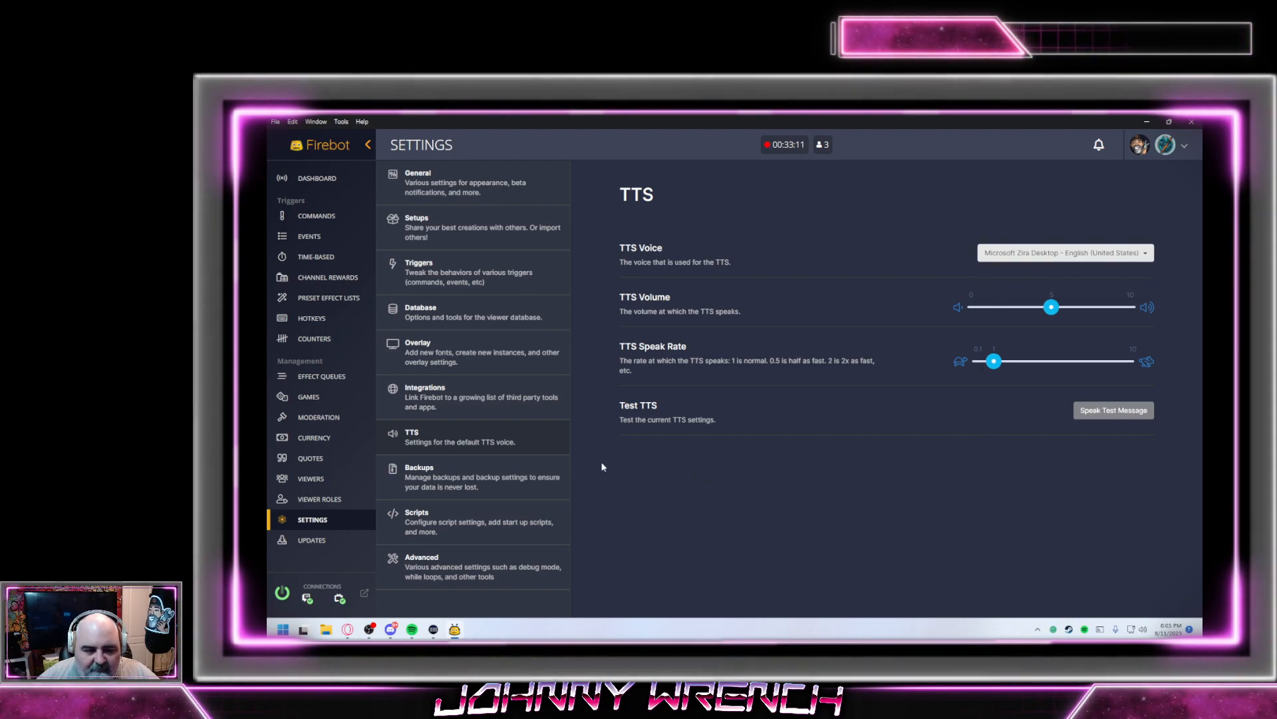
Review the Backups settings and enable Custom Scripts in the Scripts settings
click(434, 489)
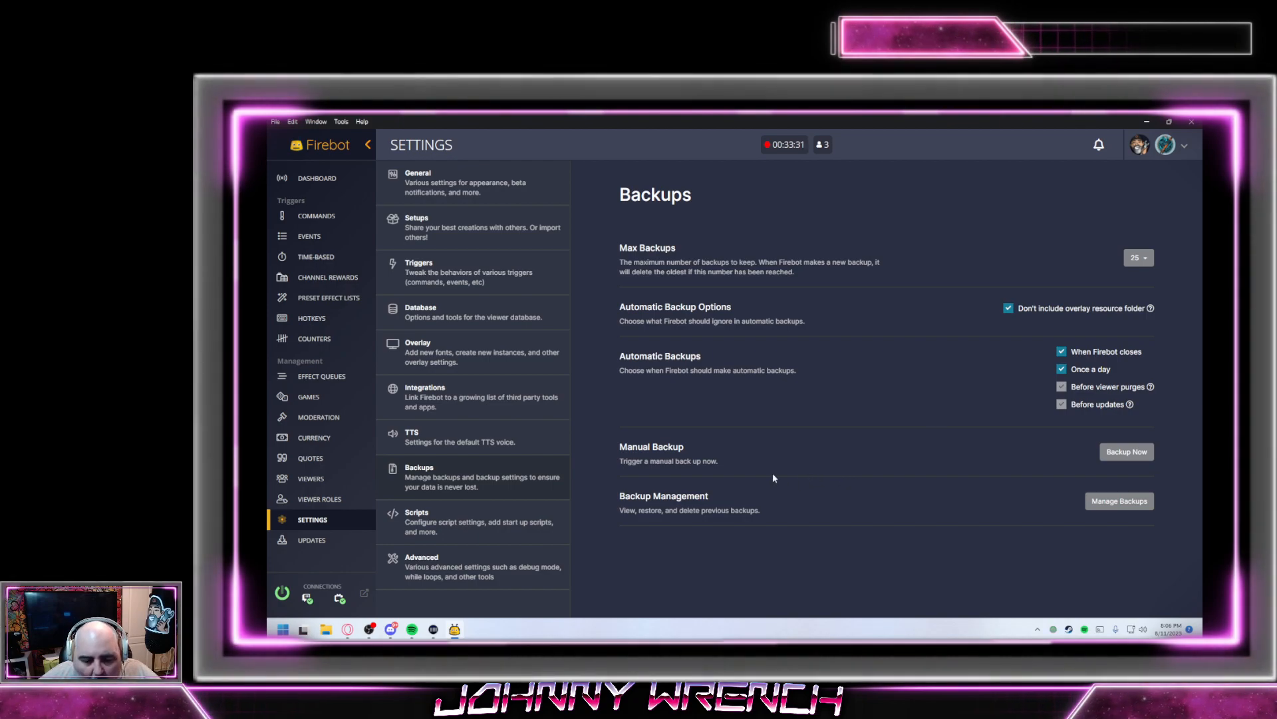
click(411, 526)
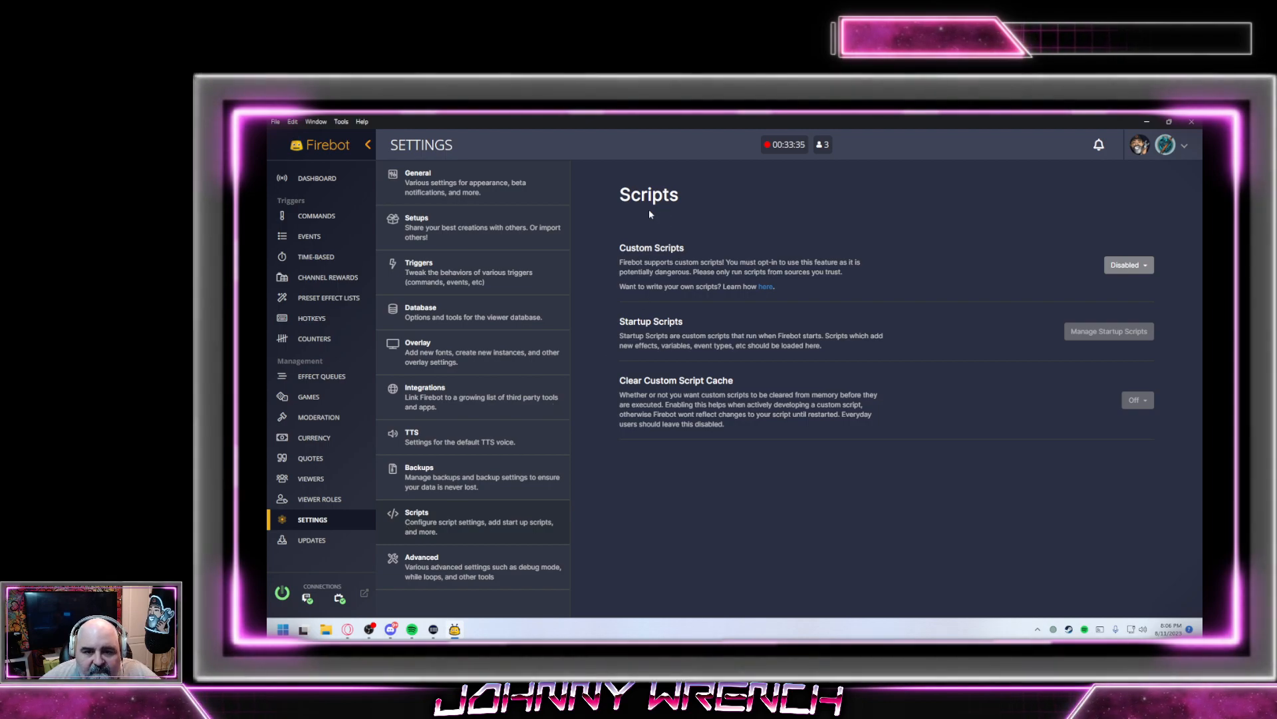
click(1131, 268)
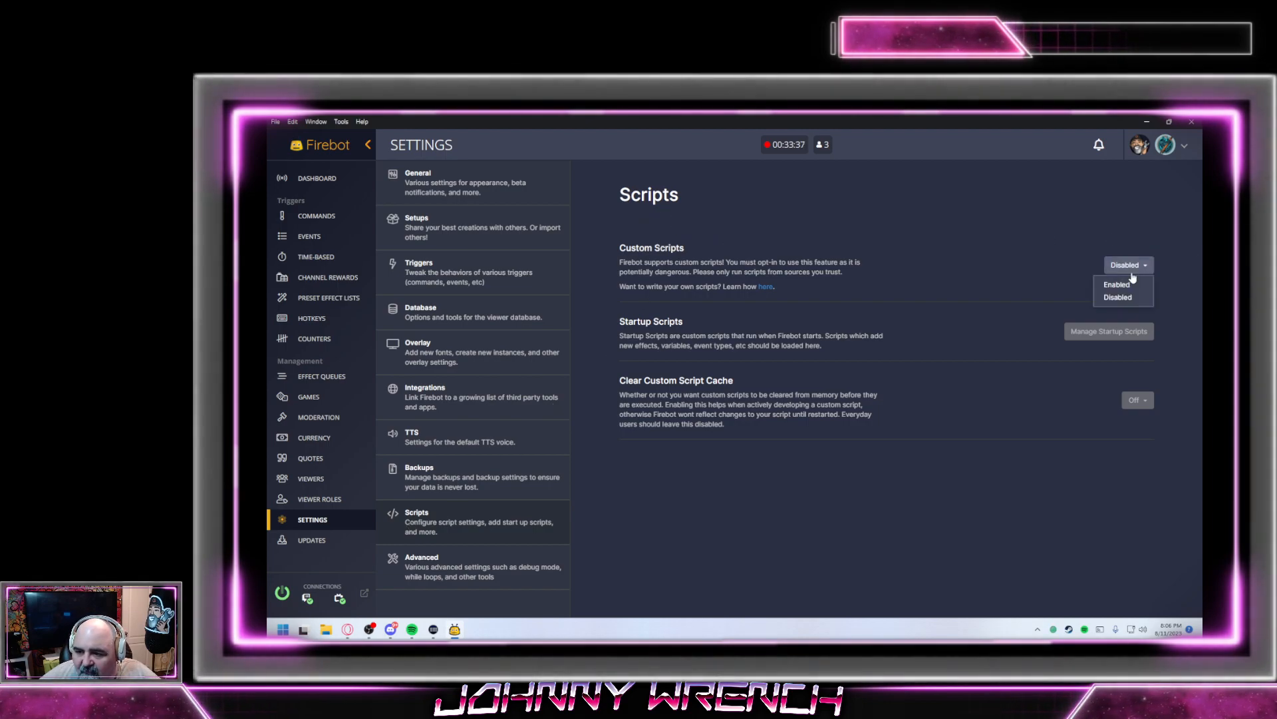
click(1124, 285)
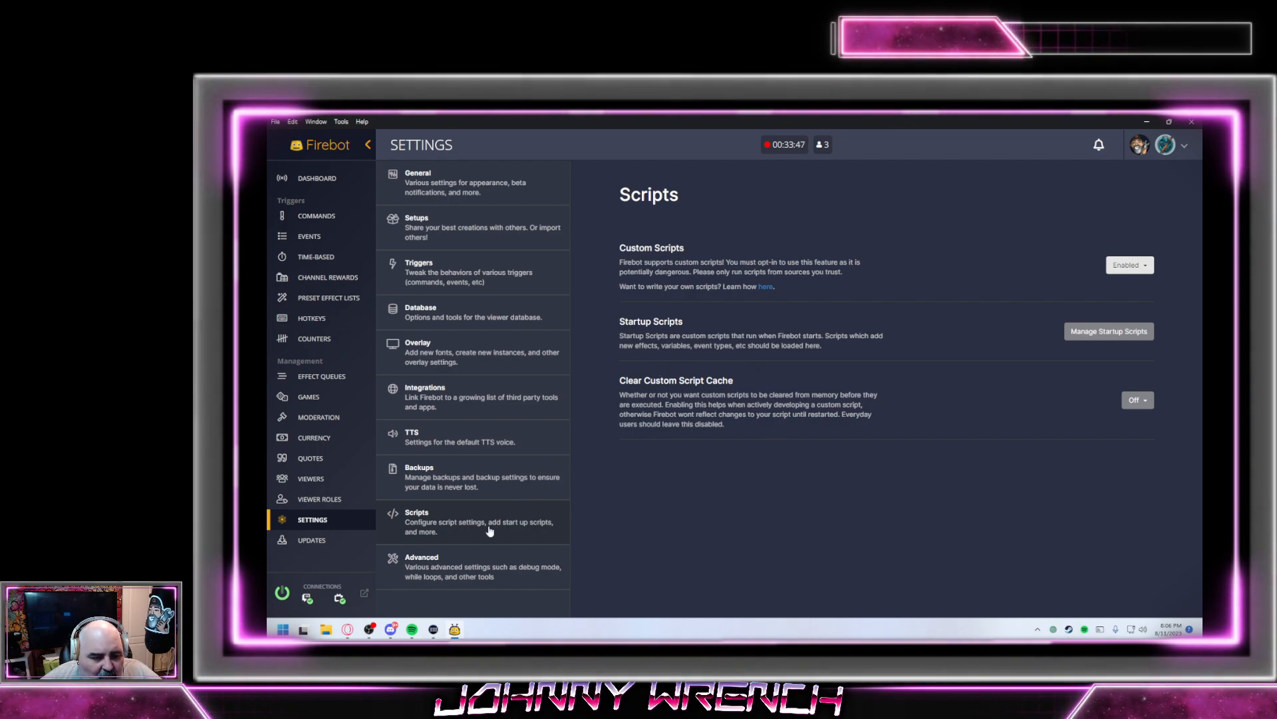
Turn on Persist Custom Variables in the Advanced settings
click(428, 567)
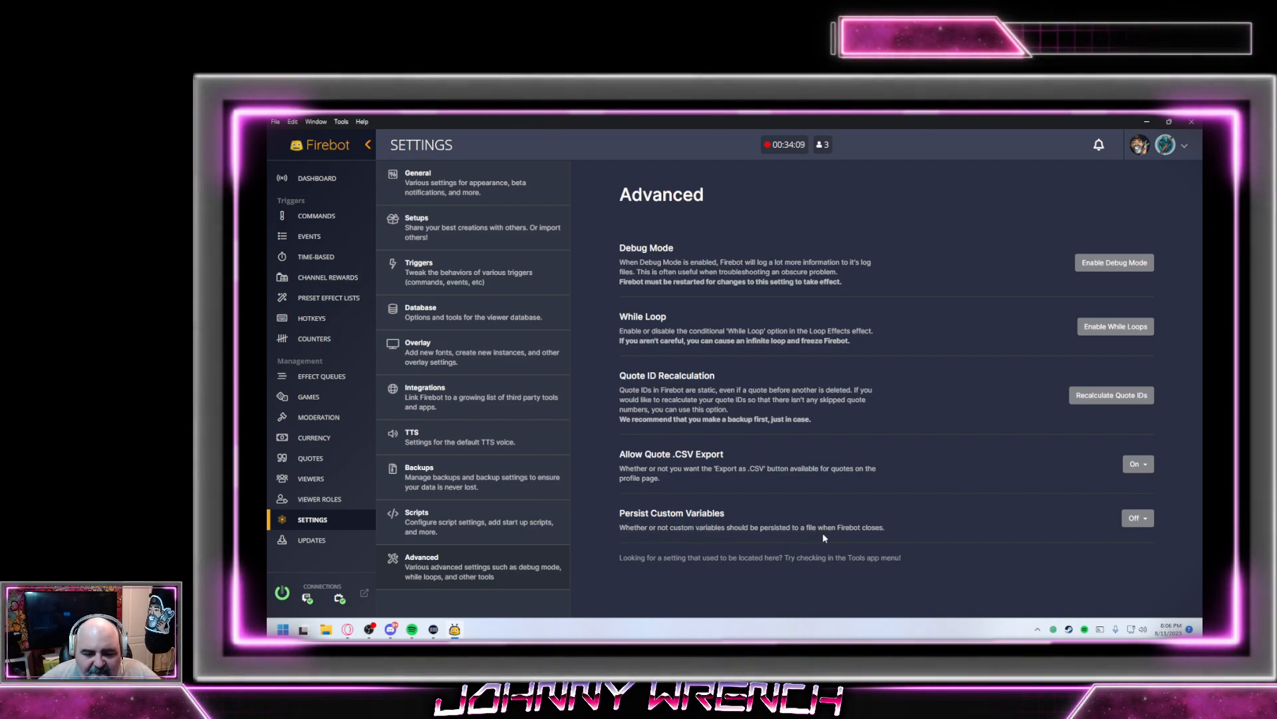
click(1138, 518)
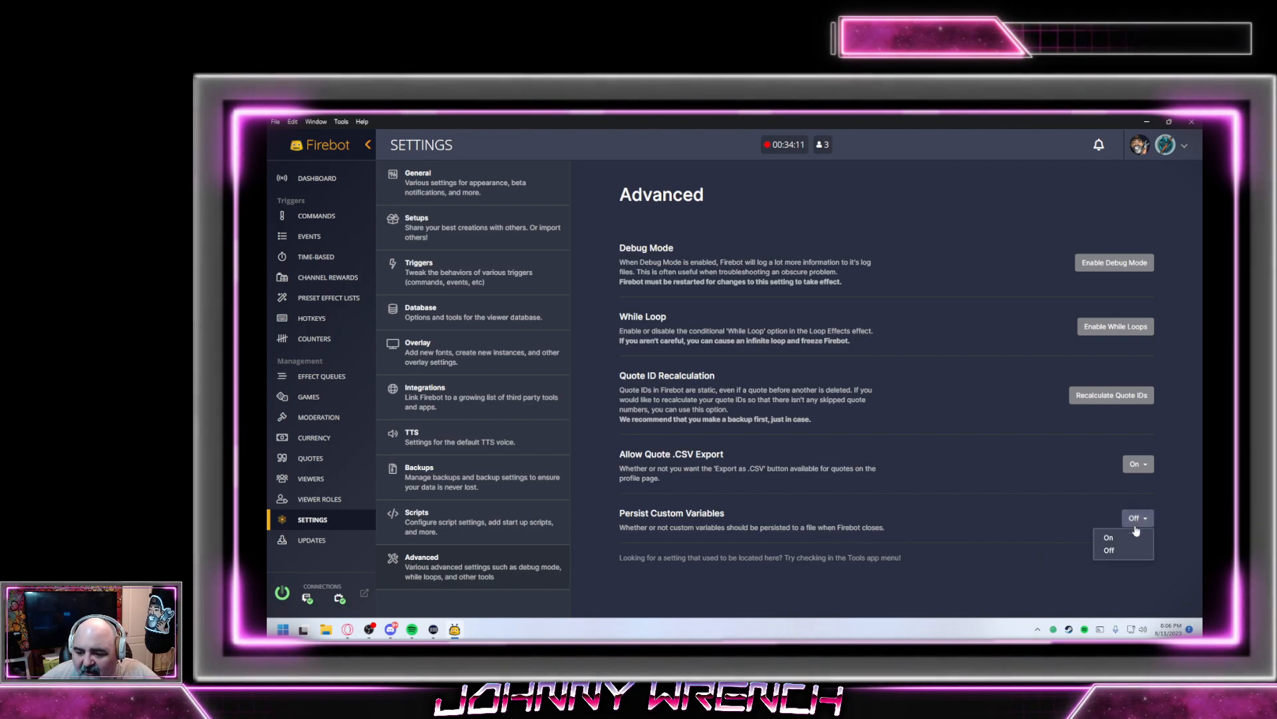
click(1108, 536)
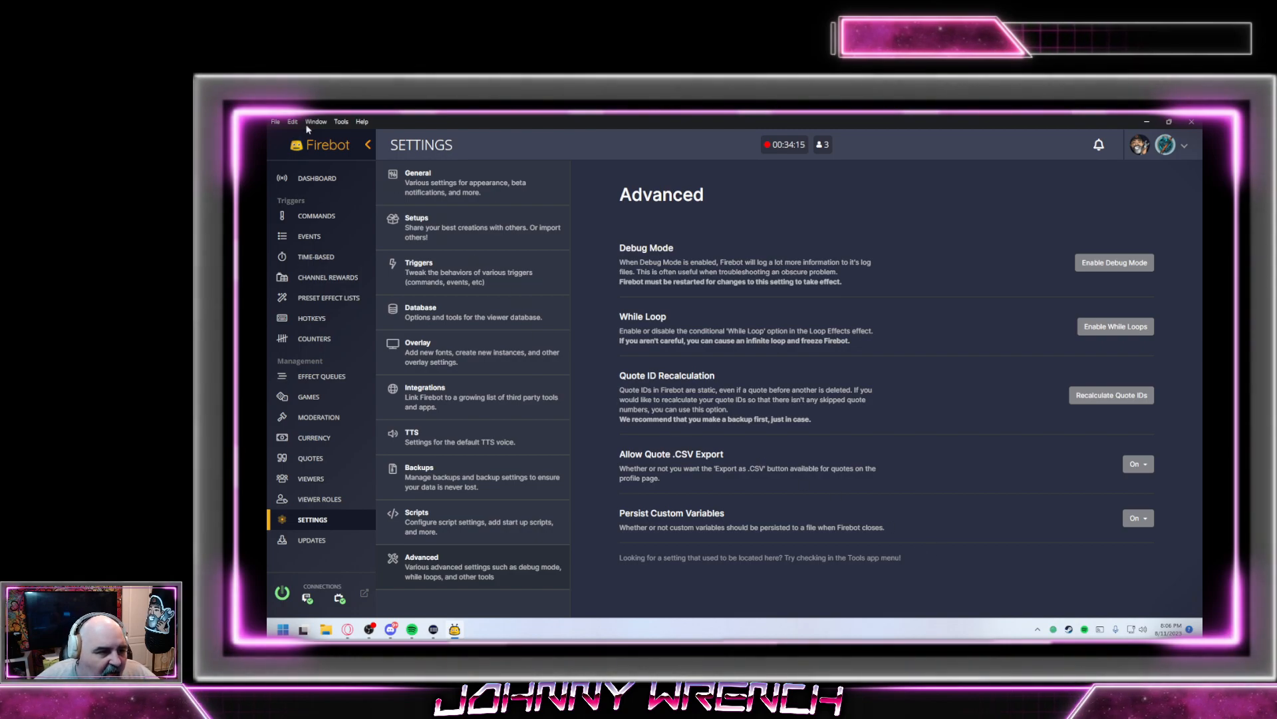
Start a new custom command in the Commands section and set its trigger to !shoutout
click(334, 187)
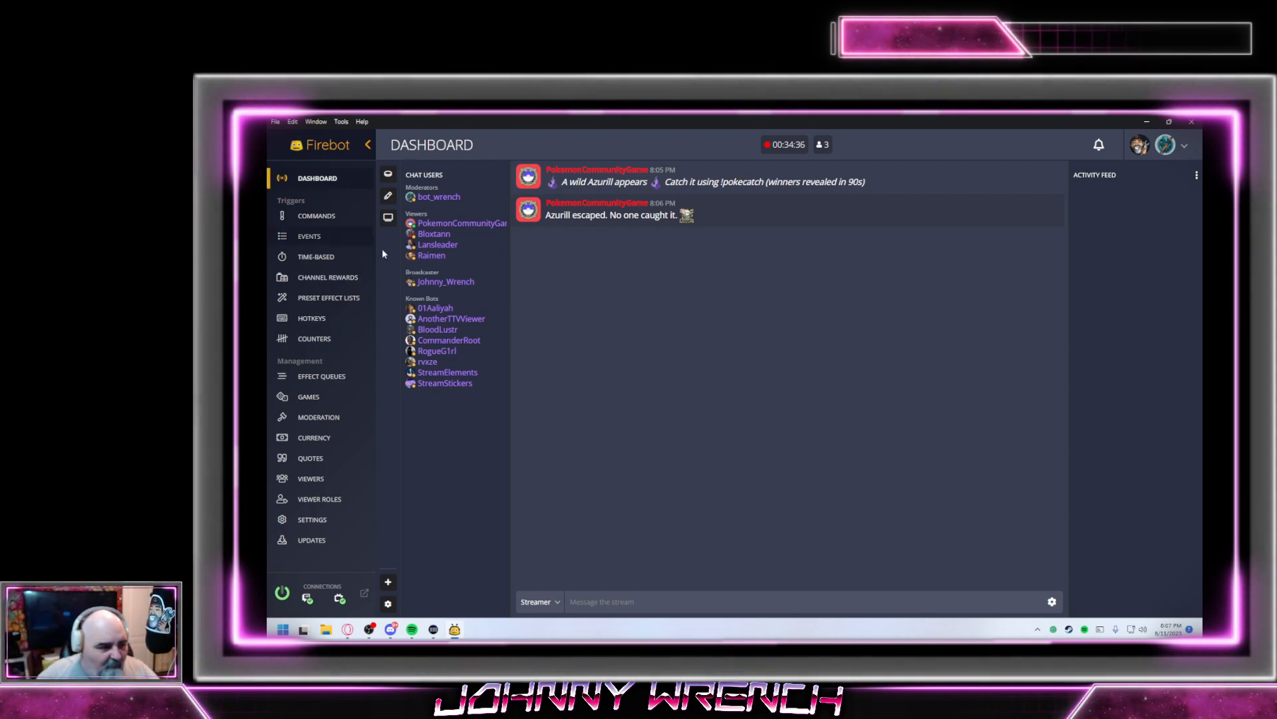
click(317, 216)
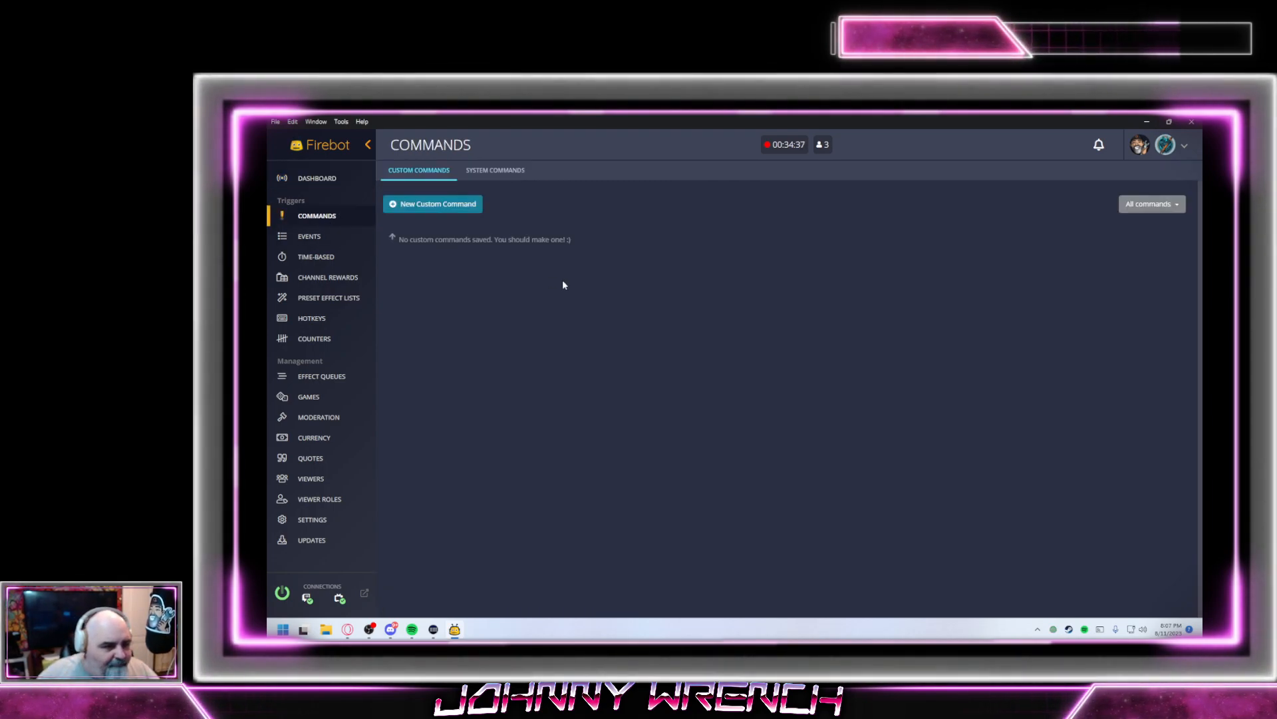
click(429, 205)
click(660, 207)
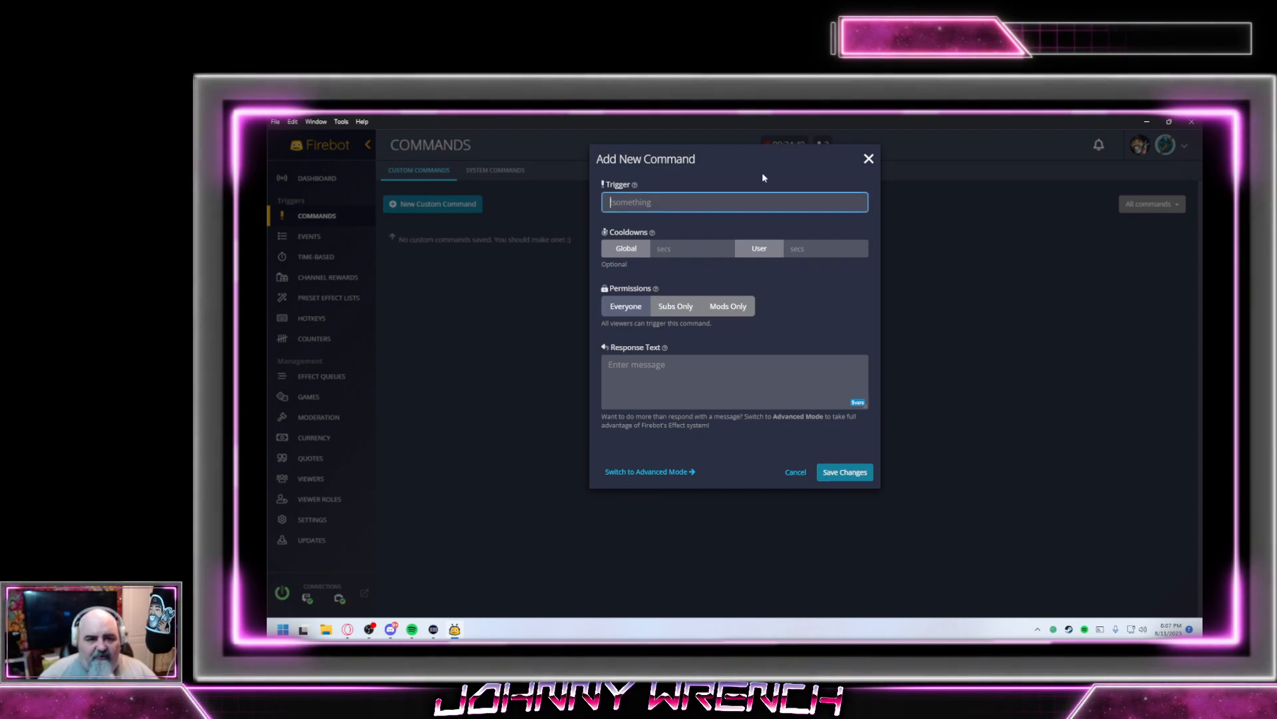
text(!)
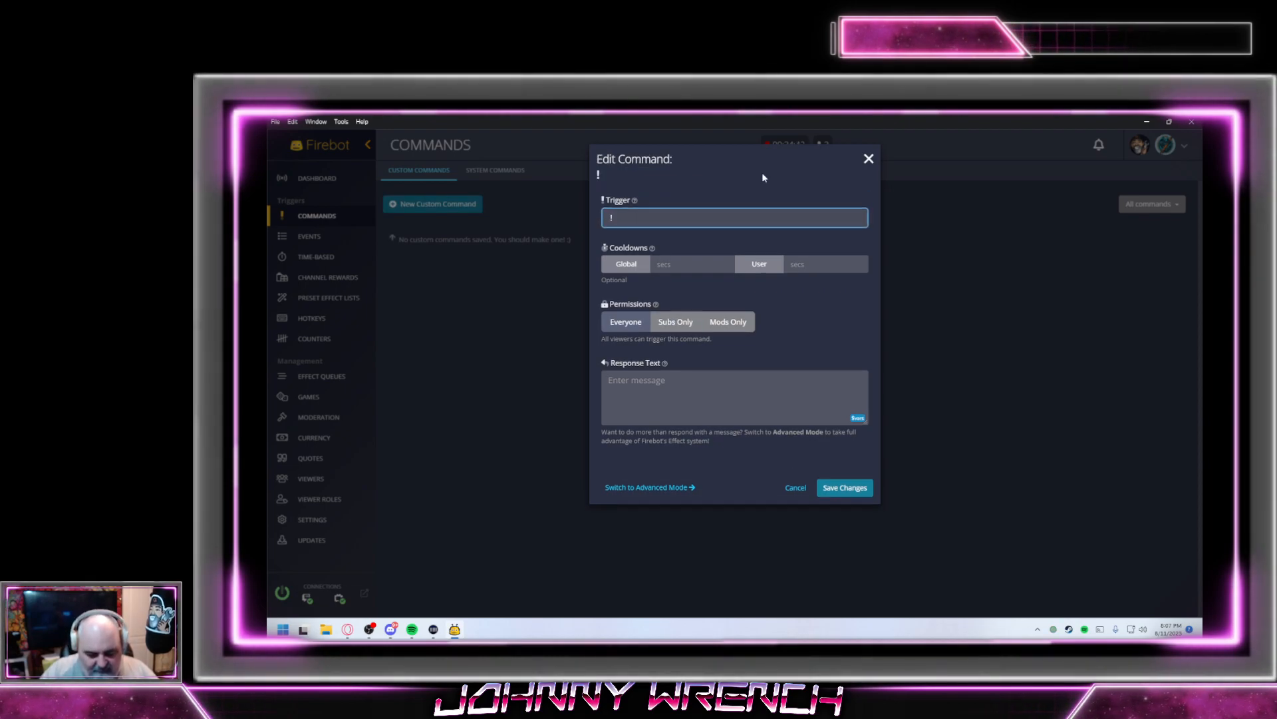
text(shoutout)
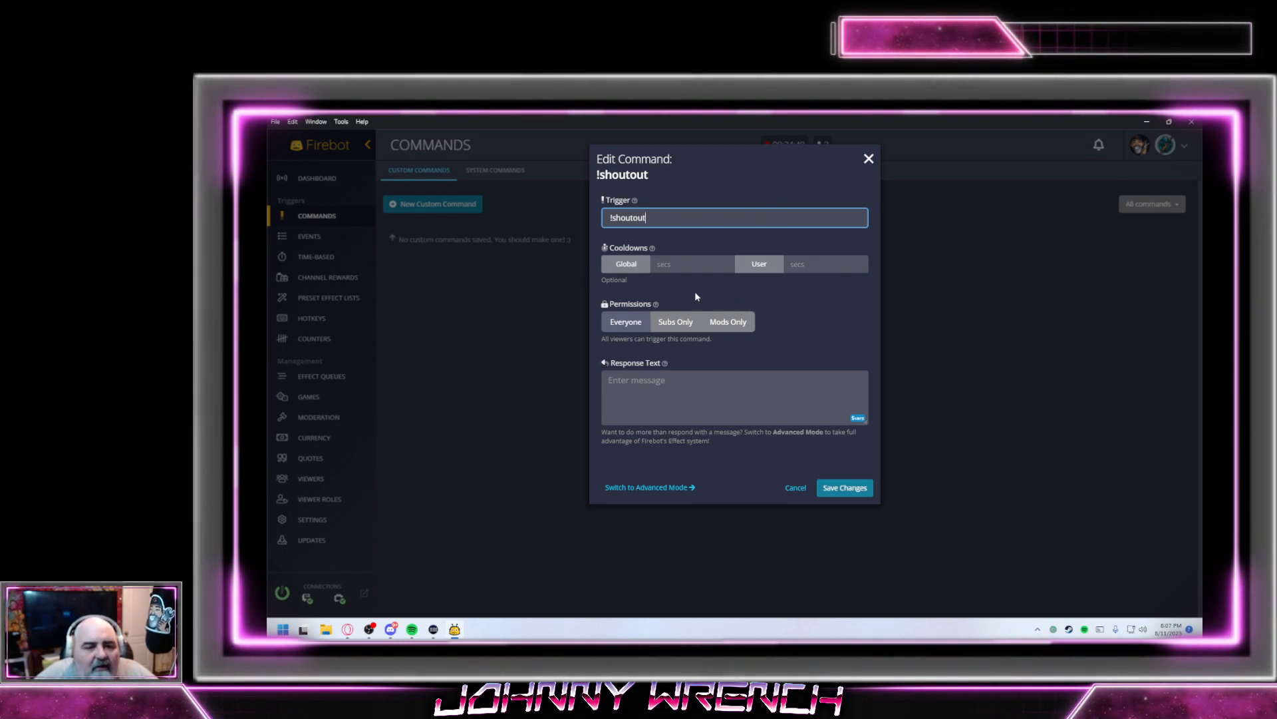
Give the !shoutout command a global cooldown of 60 seconds and restrict its permissions to Mods Only
click(669, 268)
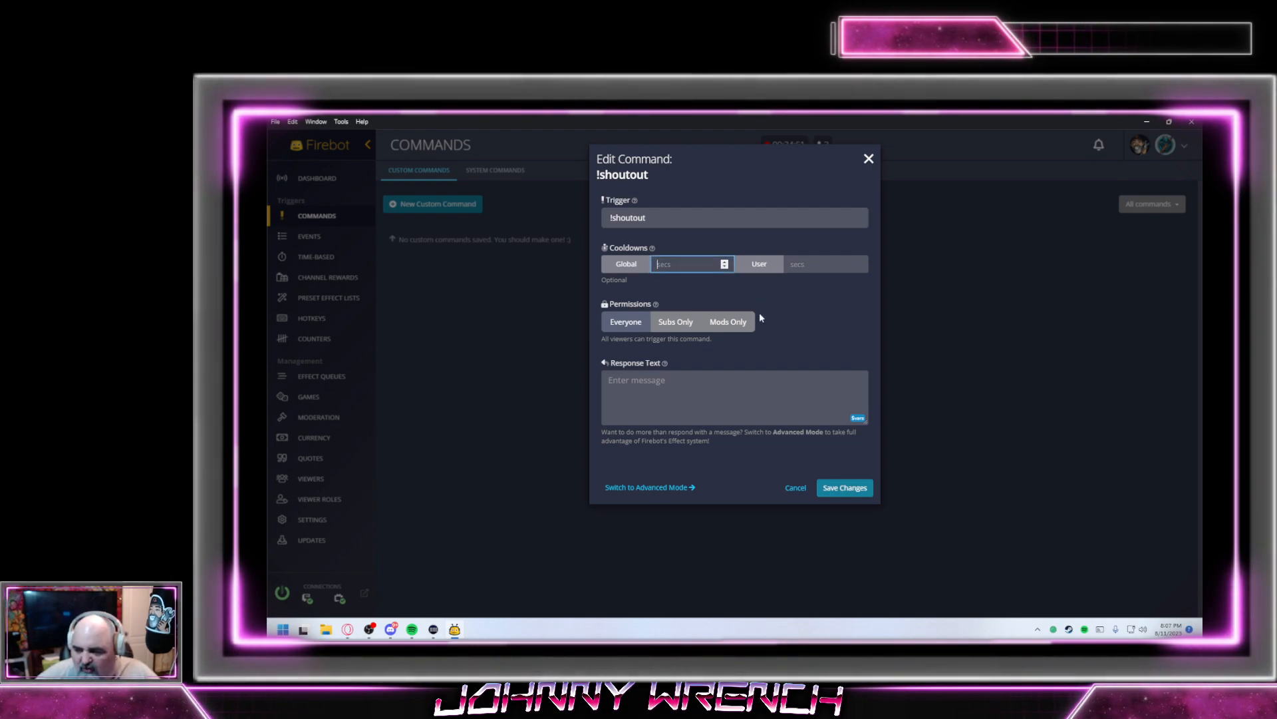
text(60)
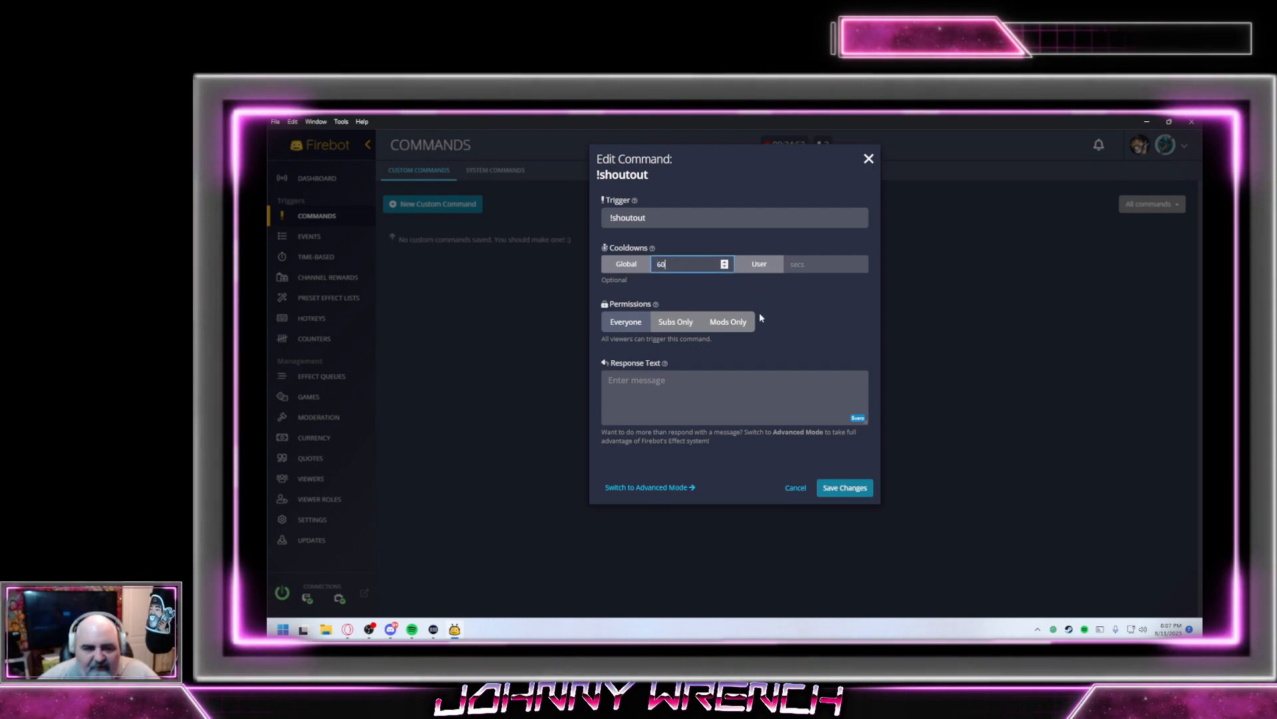
click(796, 308)
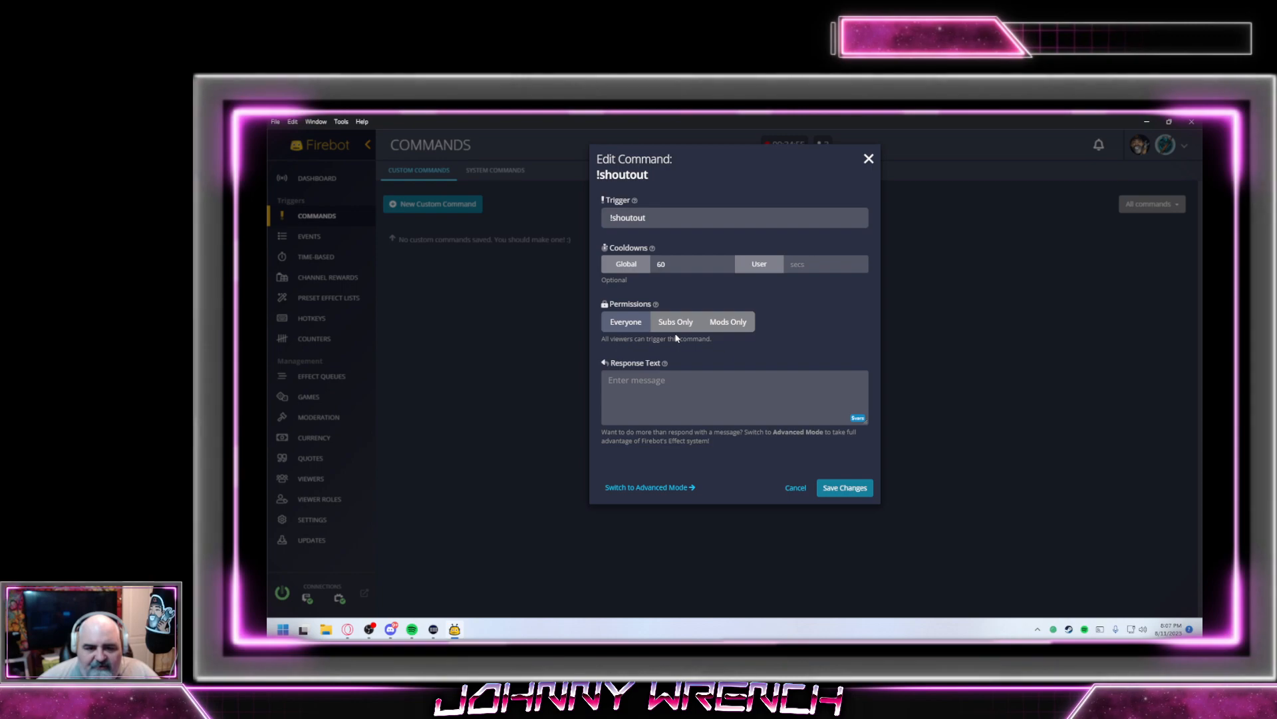
click(747, 326)
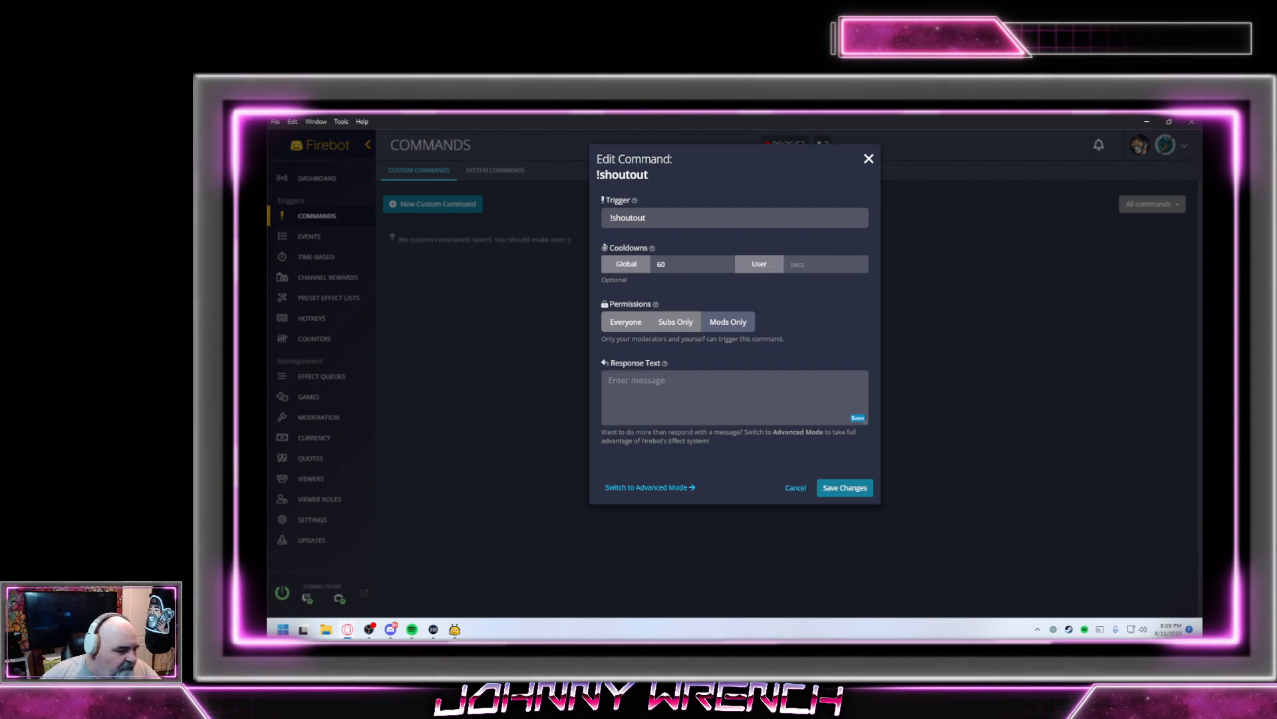
click(326, 629)
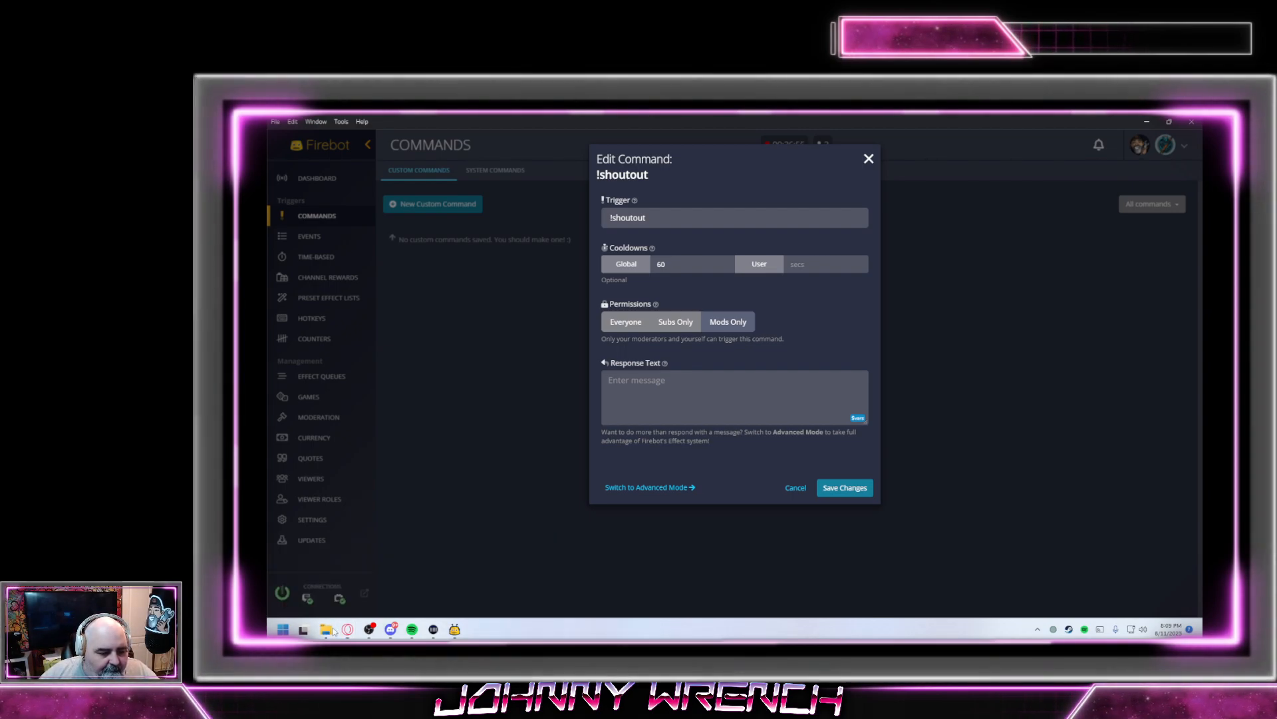
key(super+shift+Left)
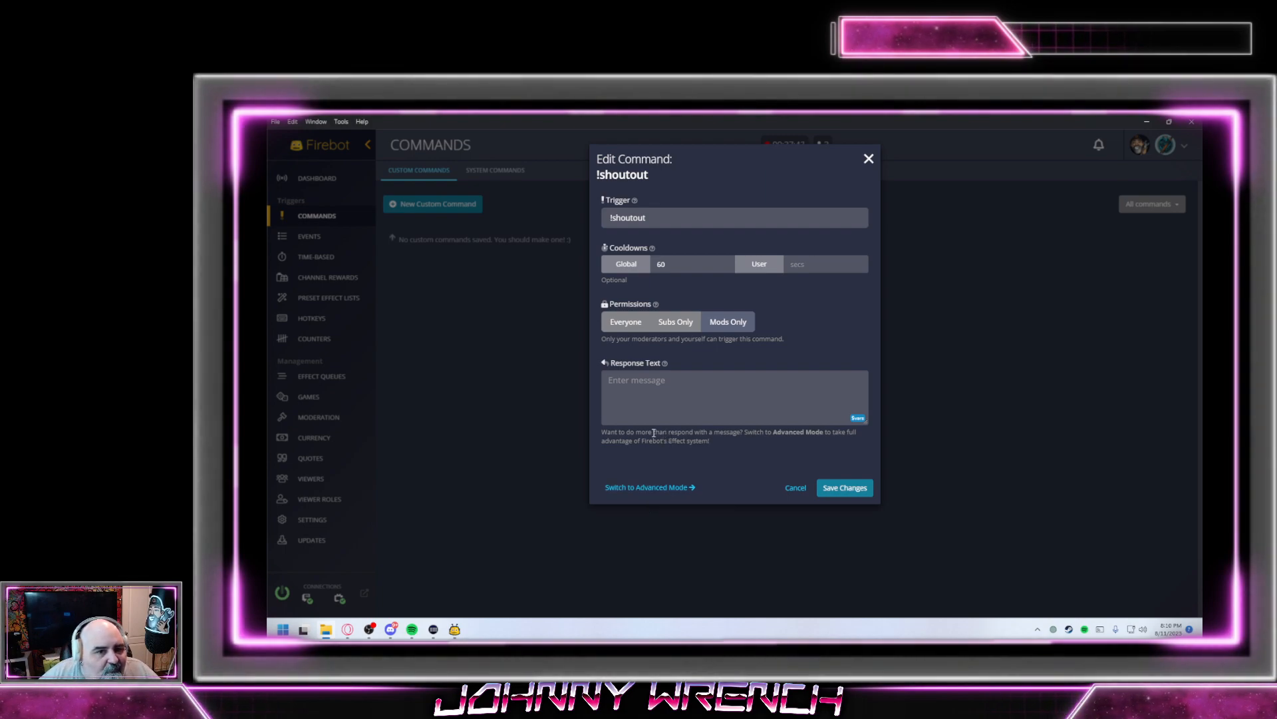
Enter "Hey everyone, go check out" as the start of the command's response text
click(726, 407)
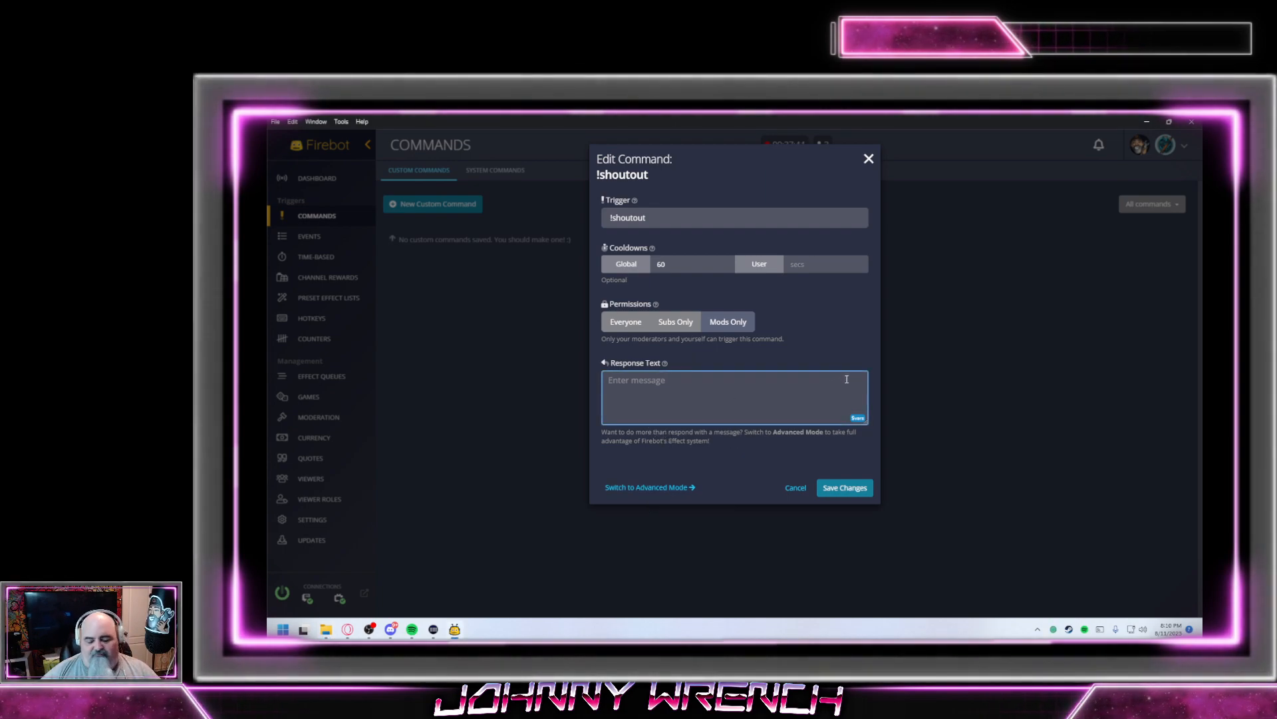
text(H)
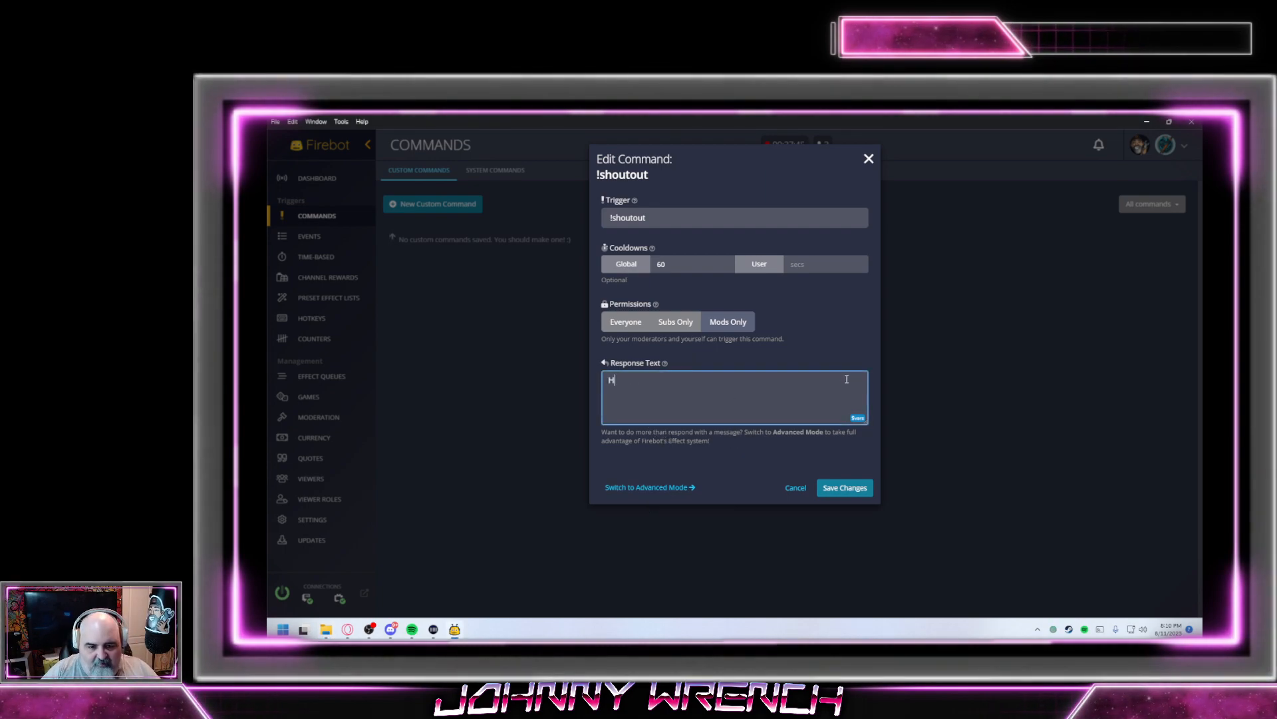
text(ey everyo)
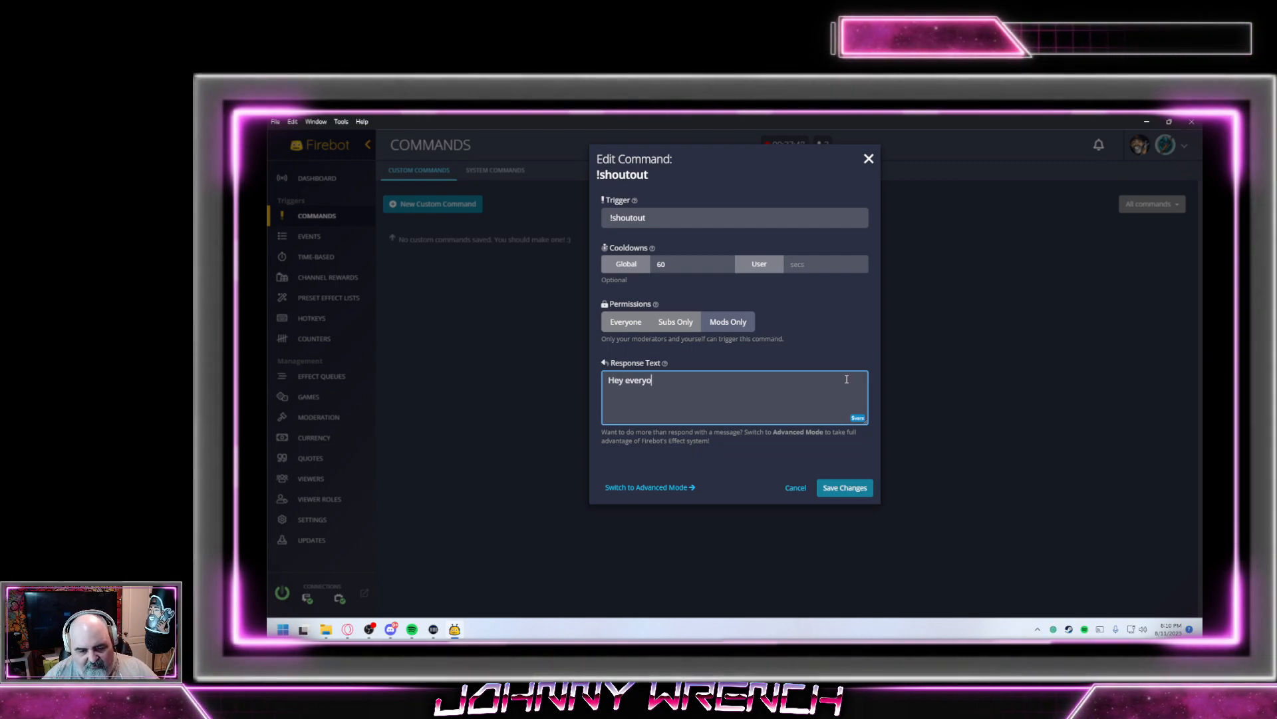
text(ne, go ch)
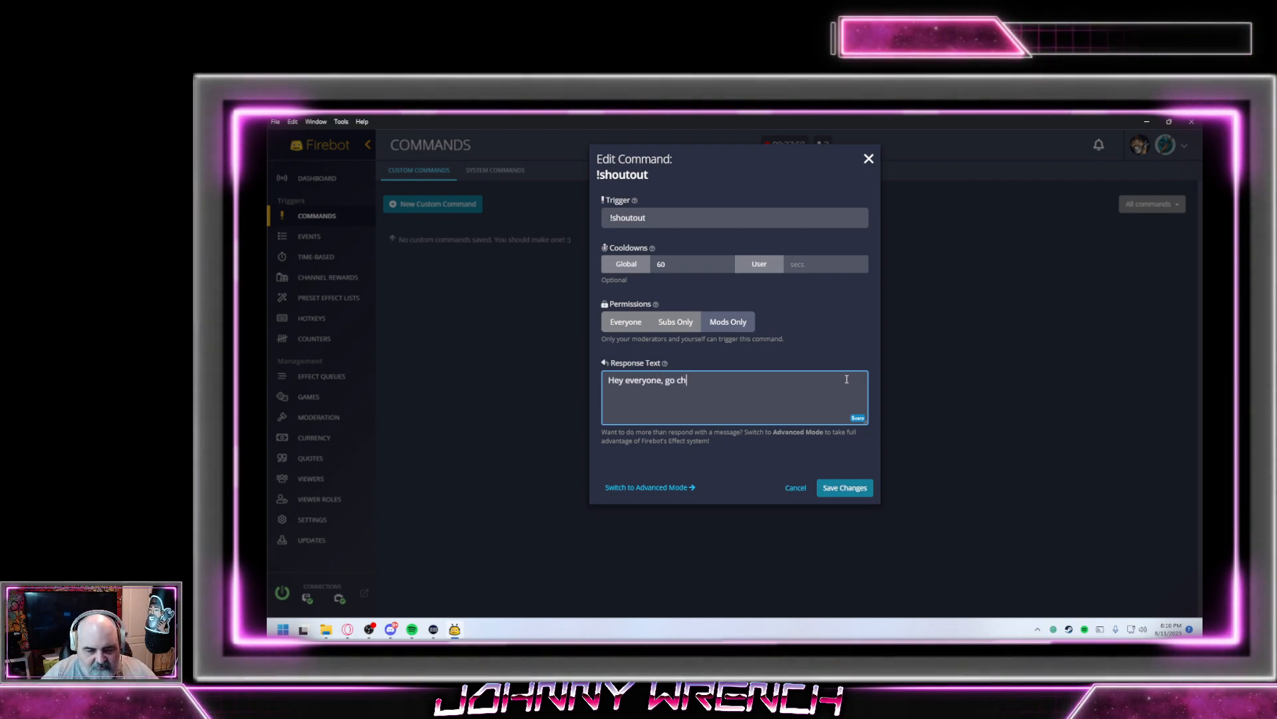
text(efck out)
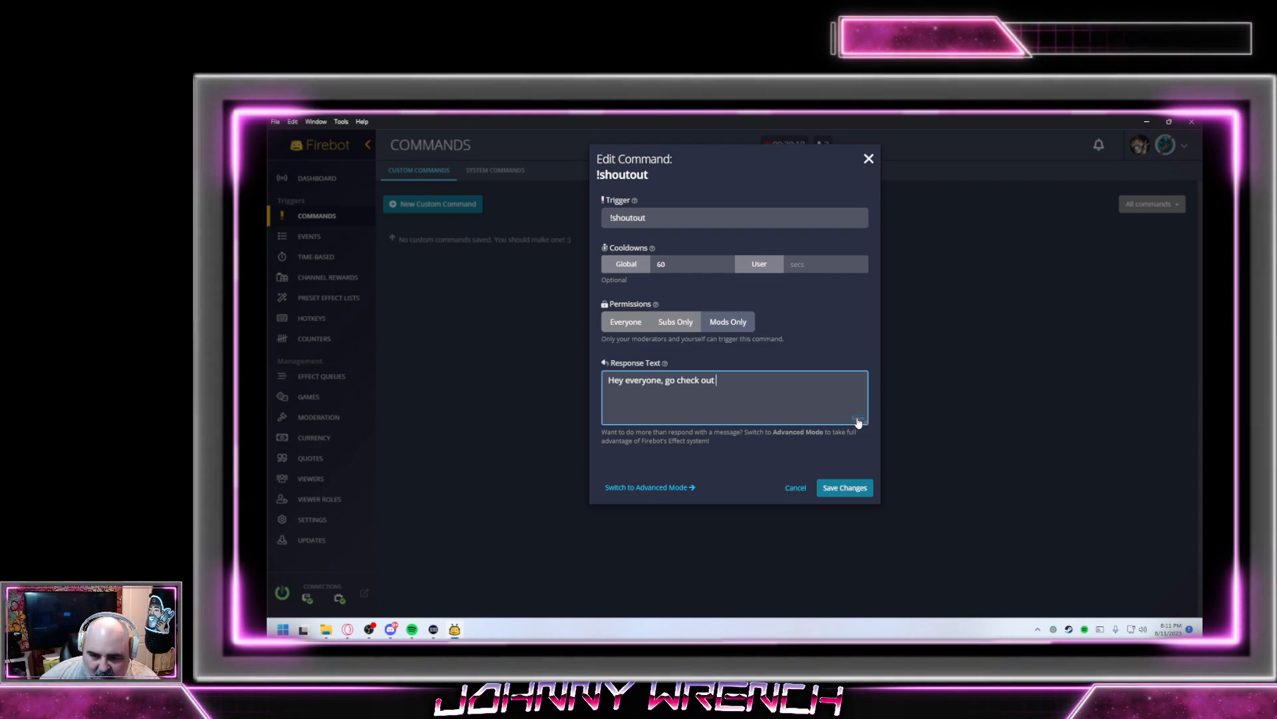
click(858, 421)
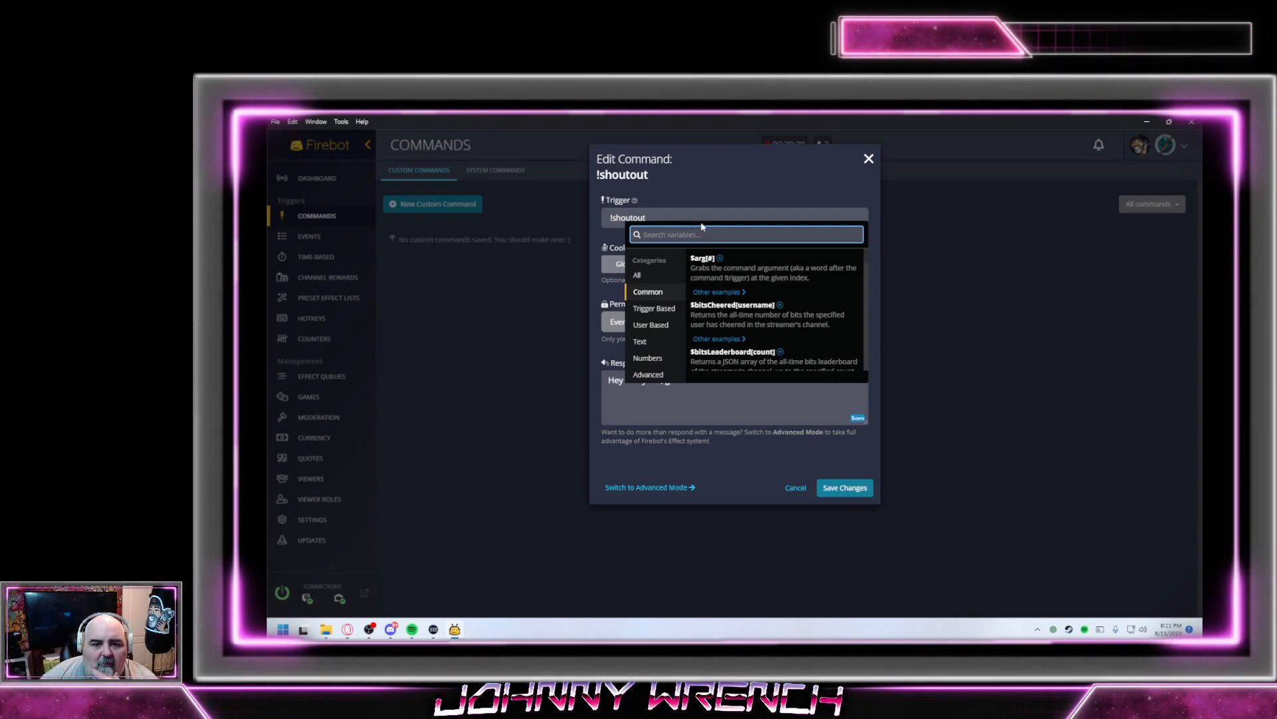
key(Escape)
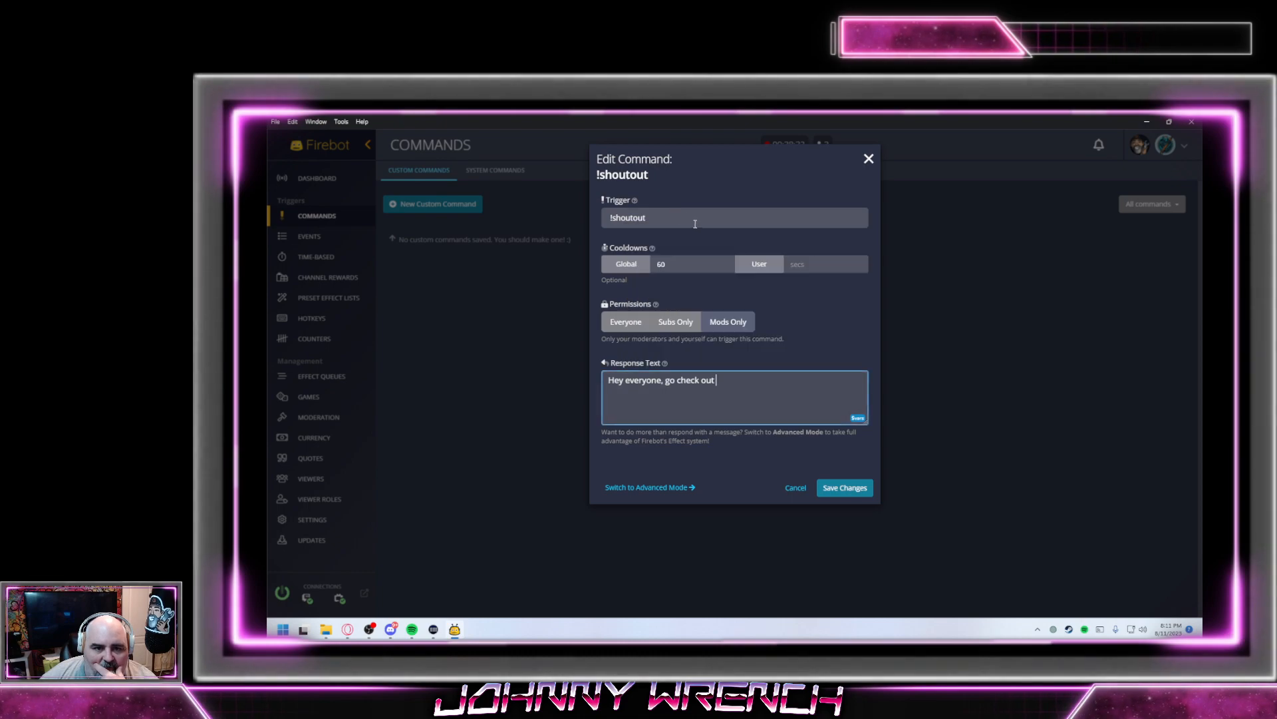
click(657, 218)
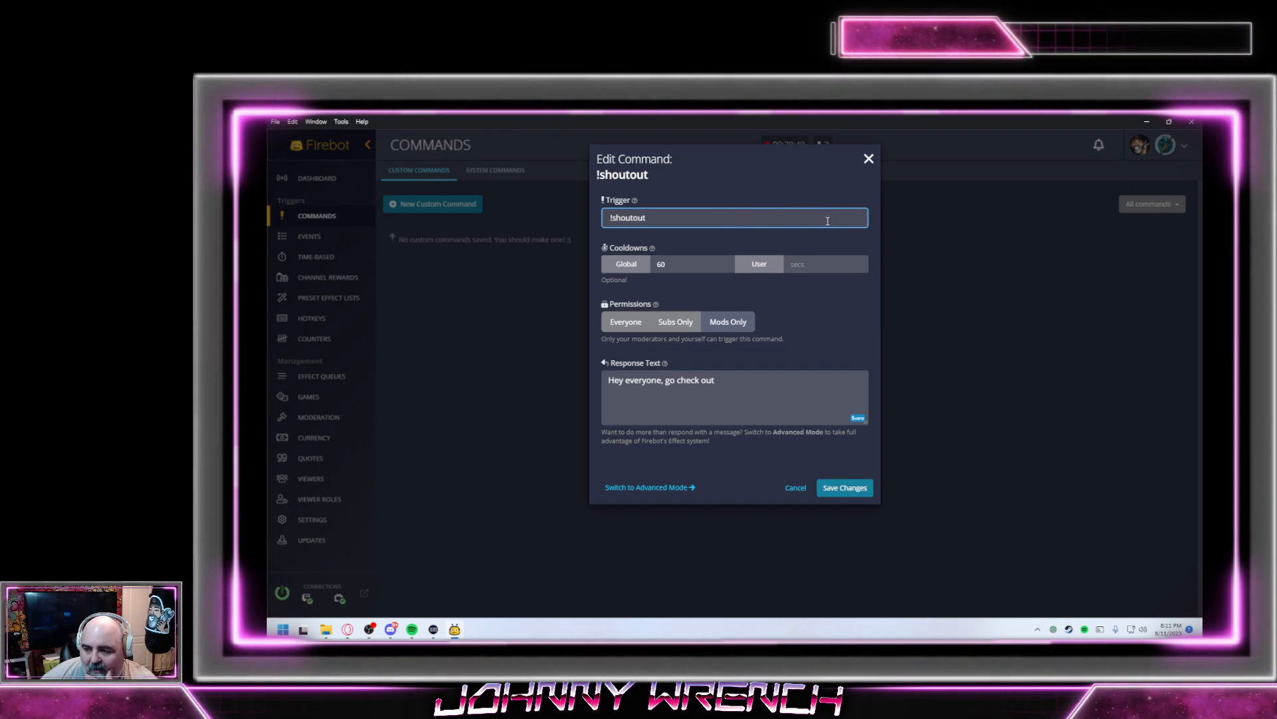
Search the response text's variable list for "name" and look through the matching variables
click(859, 419)
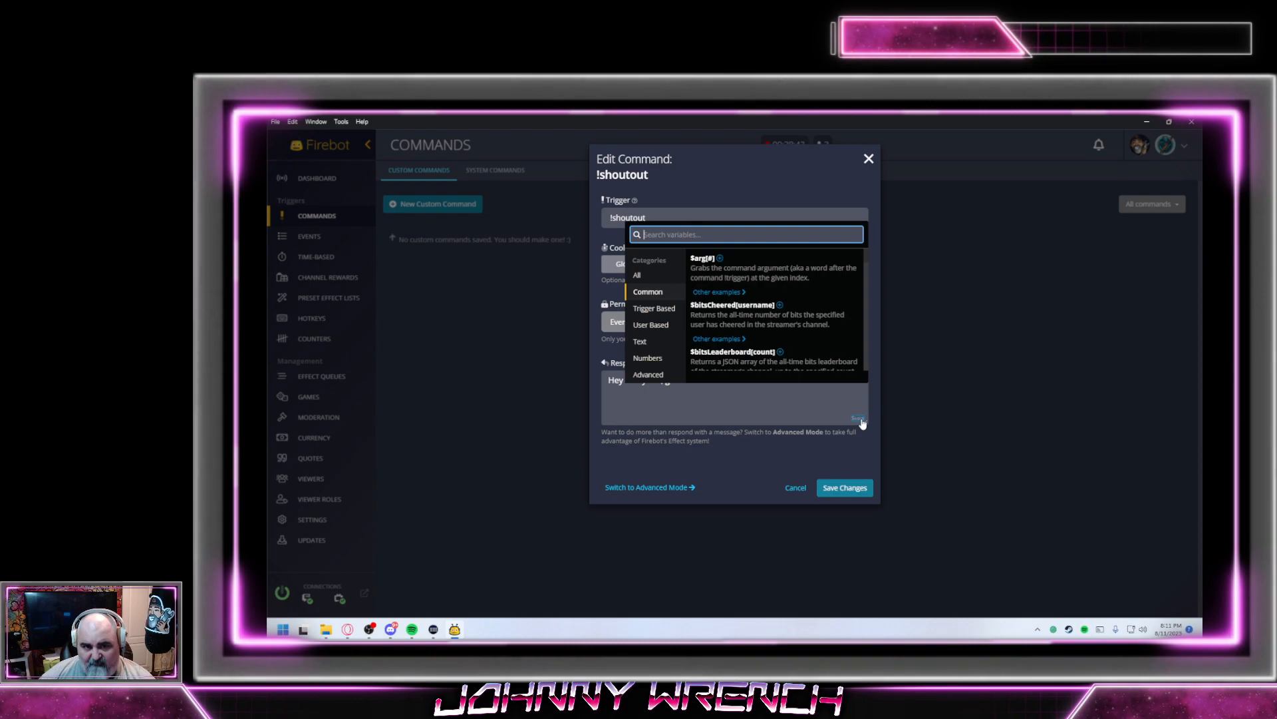
text(name)
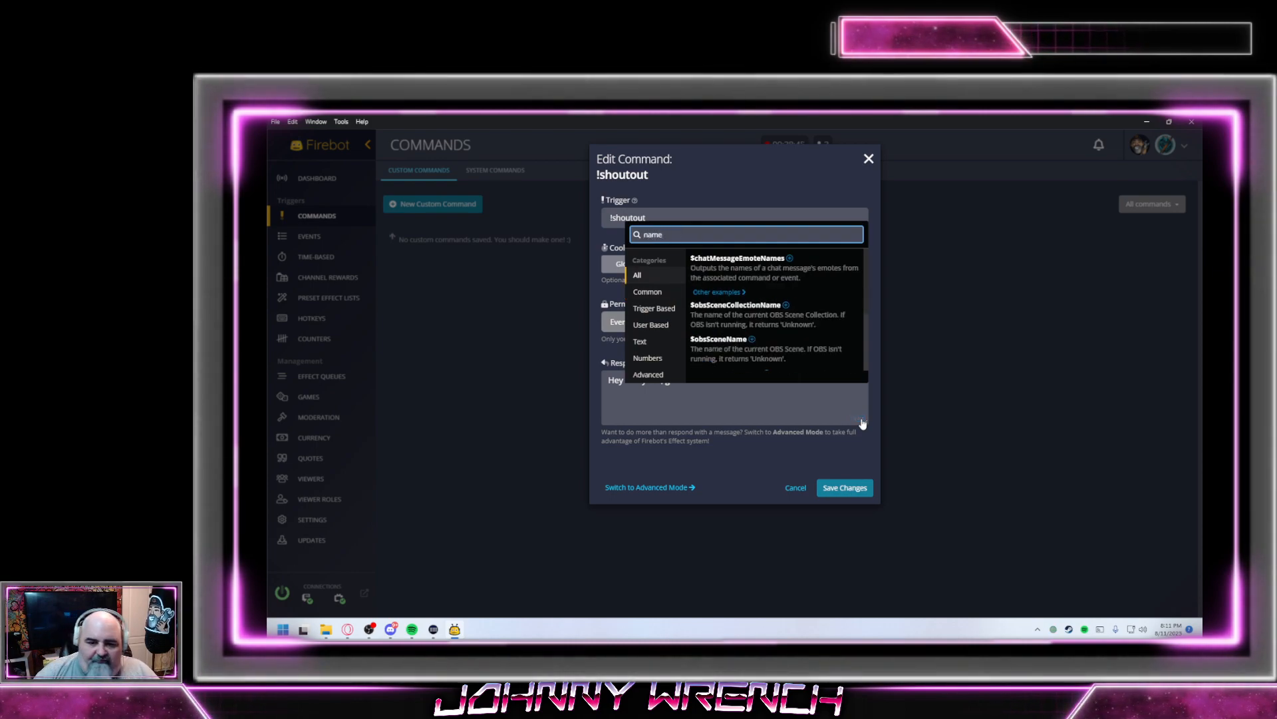
scroll(824, 302, down, 2)
scroll(800, 325, up, 2)
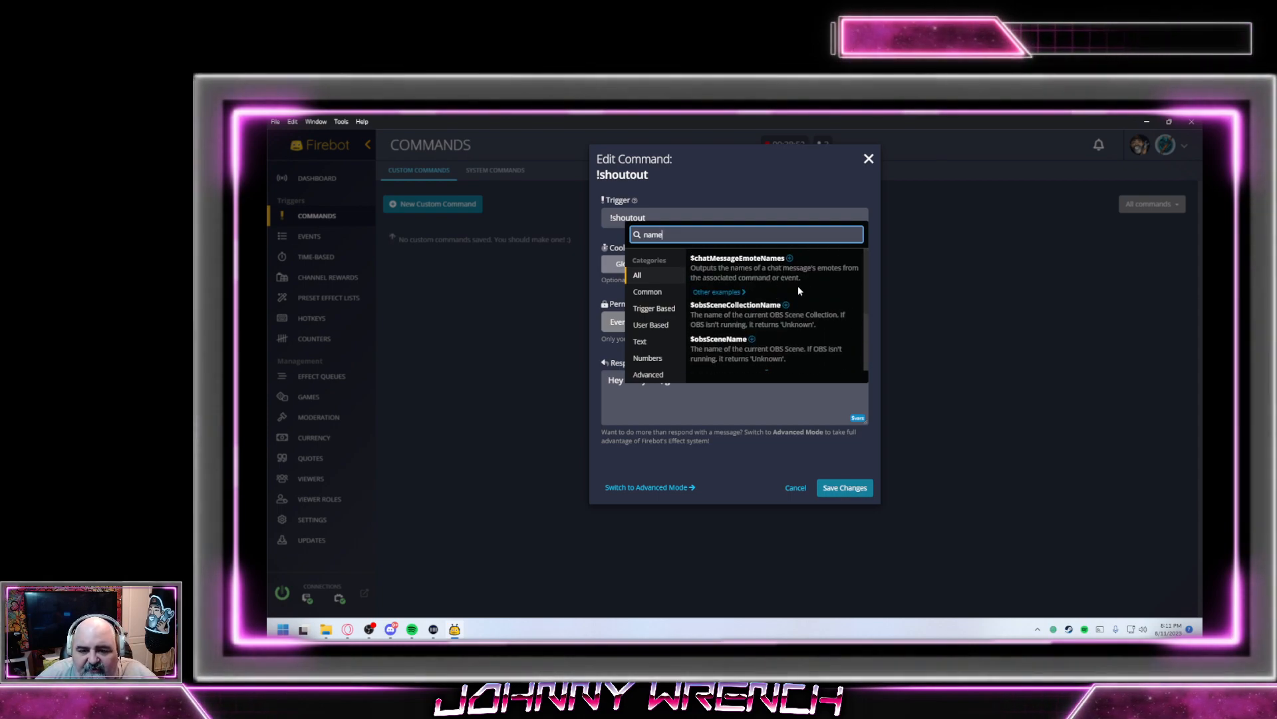
scroll(777, 298, down, 1)
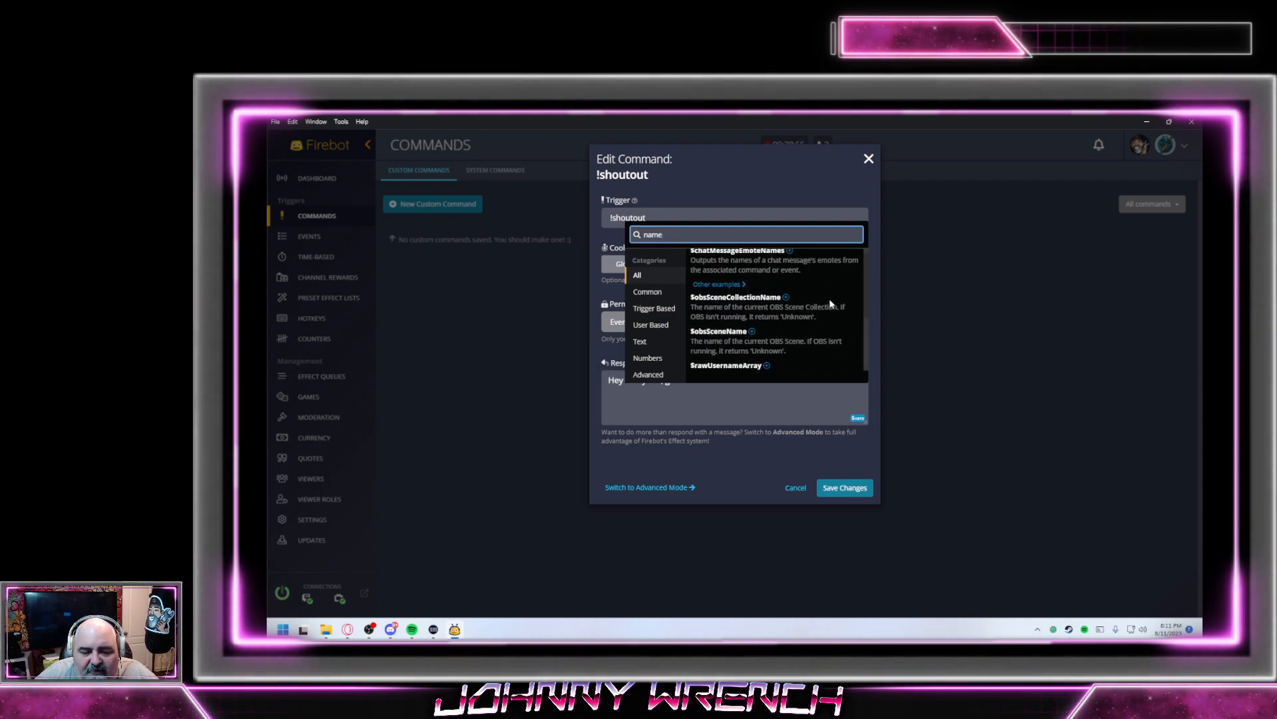
scroll(830, 305, down, 1)
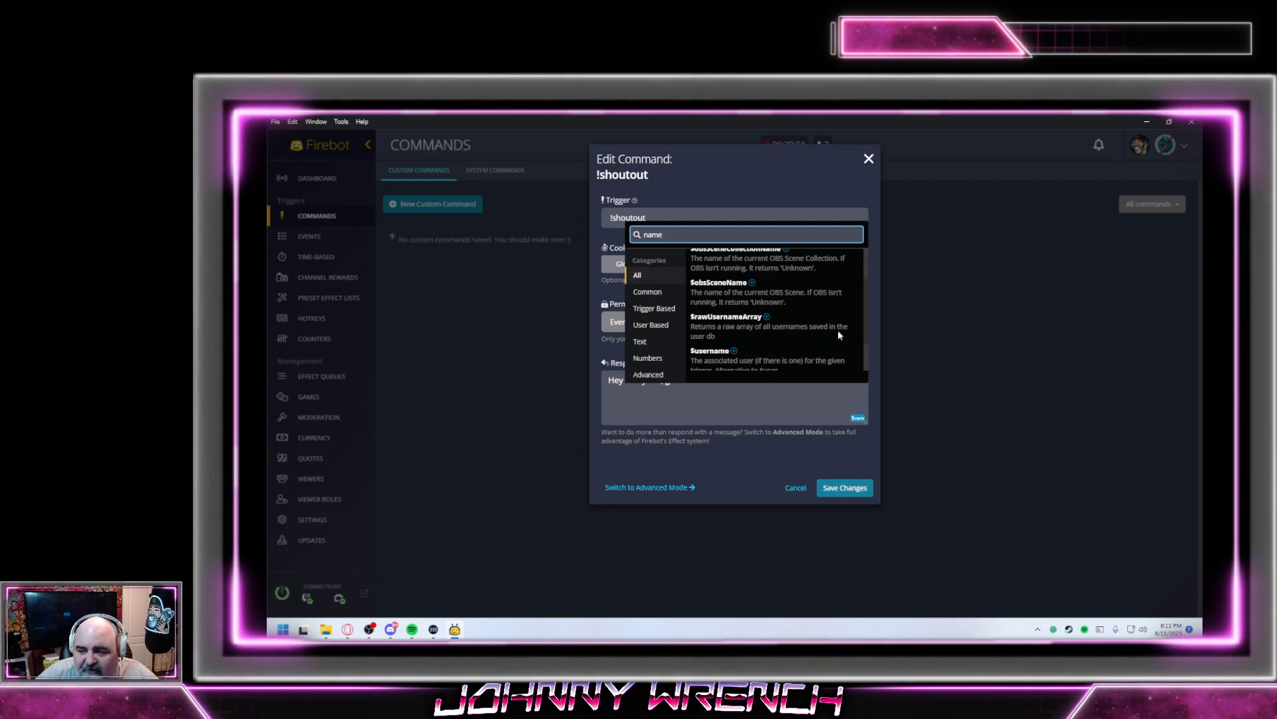
scroll(839, 335, down, 1)
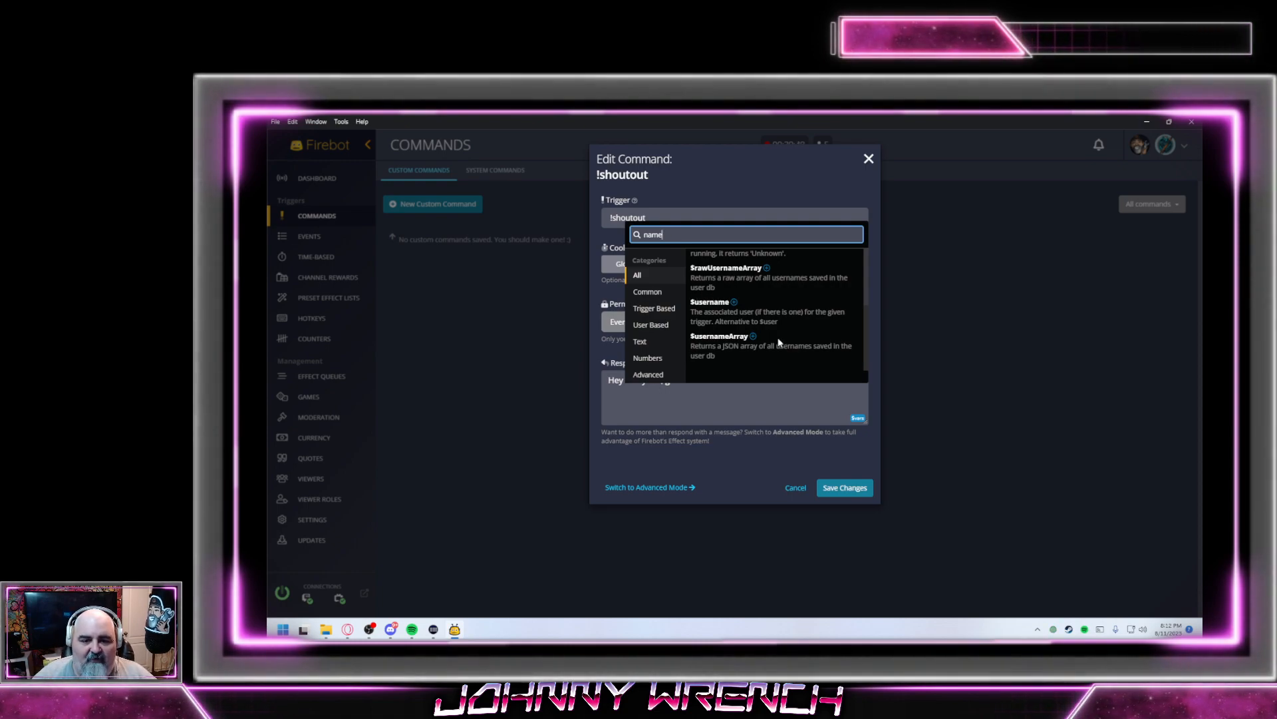
Search the variable list for "target" and for "arg" to compare the descriptions of the matching variables
key(BackSpace)
key(BackSpace)
key(BackSpace)
key(BackSpace)
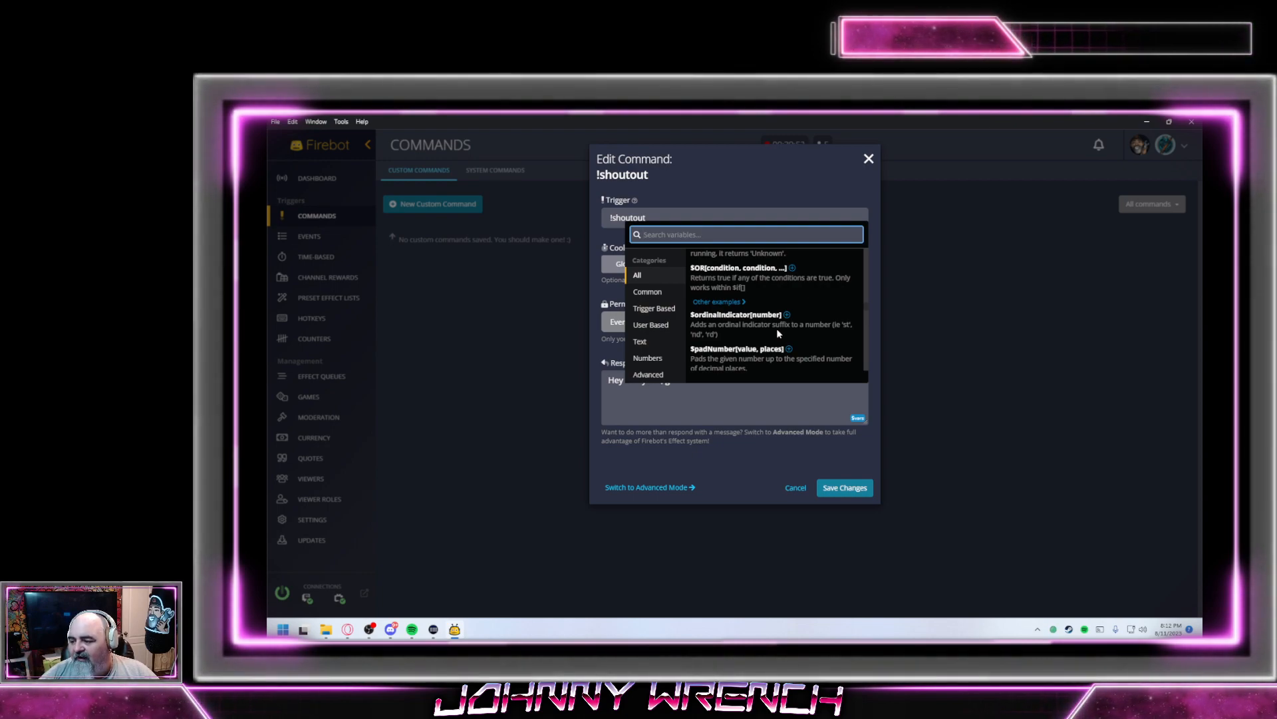
text(target)
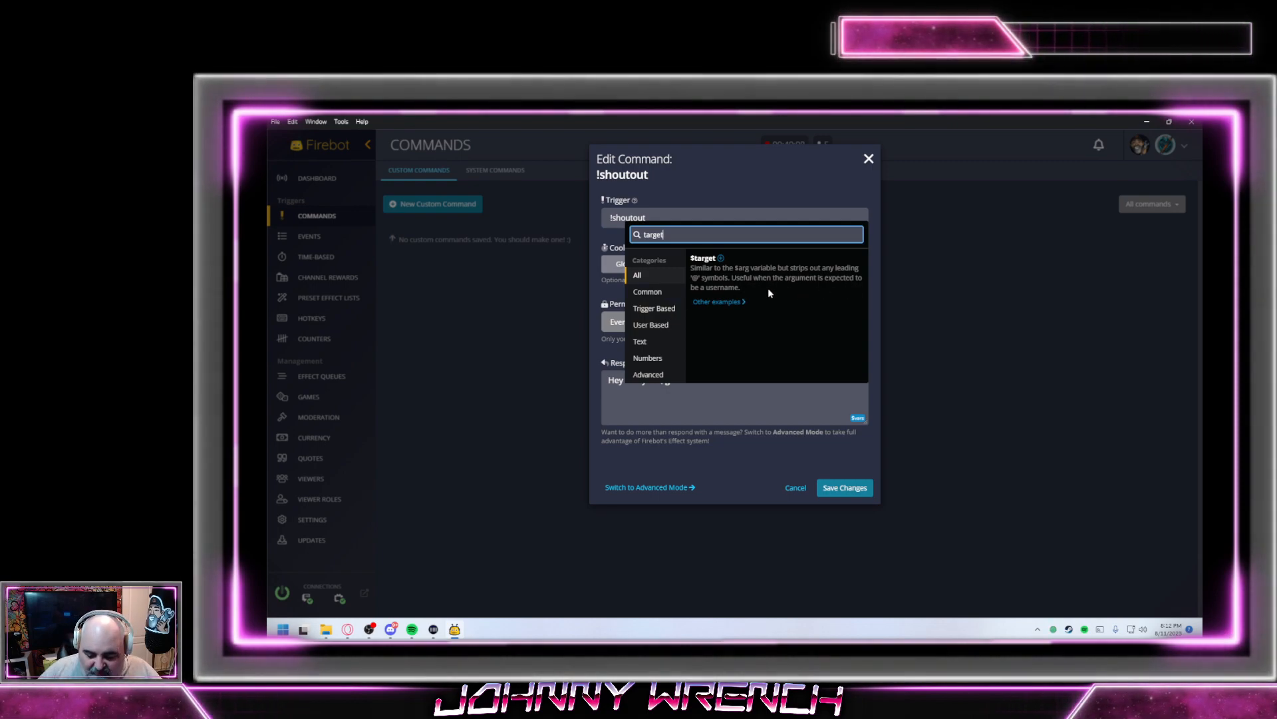
key(BackSpace)
key(BackSpace)
key(BackSpace)
key(BackSpace)
key(BackSpace)
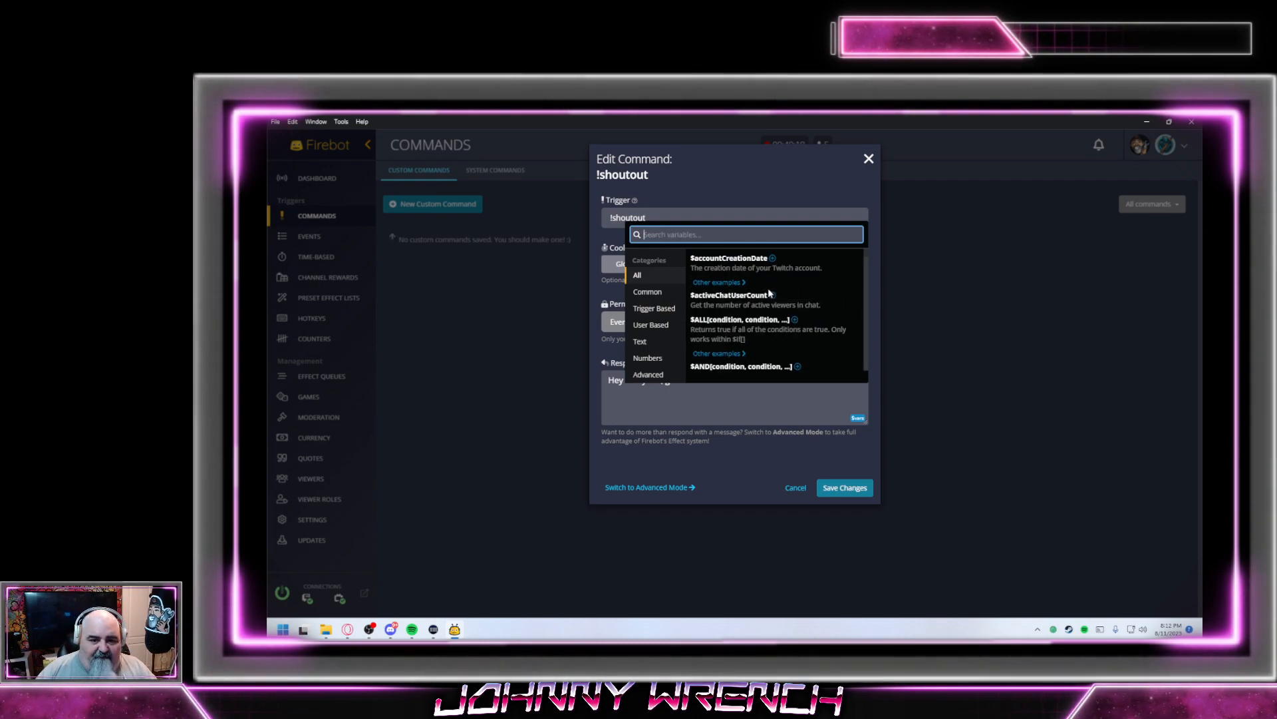
text(arg)
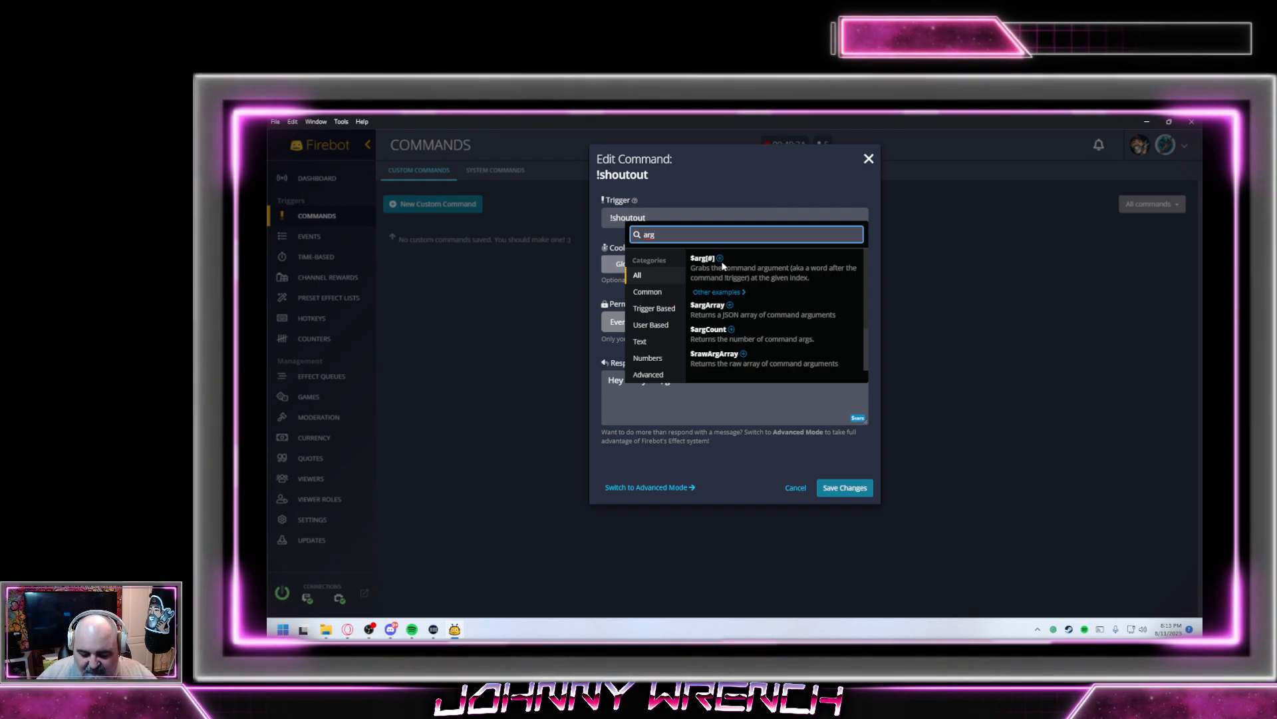
Find the $target variable and insert it at the end of the response text
key(BackSpace)
key(BackSpace)
key(BackSpace)
text(target)
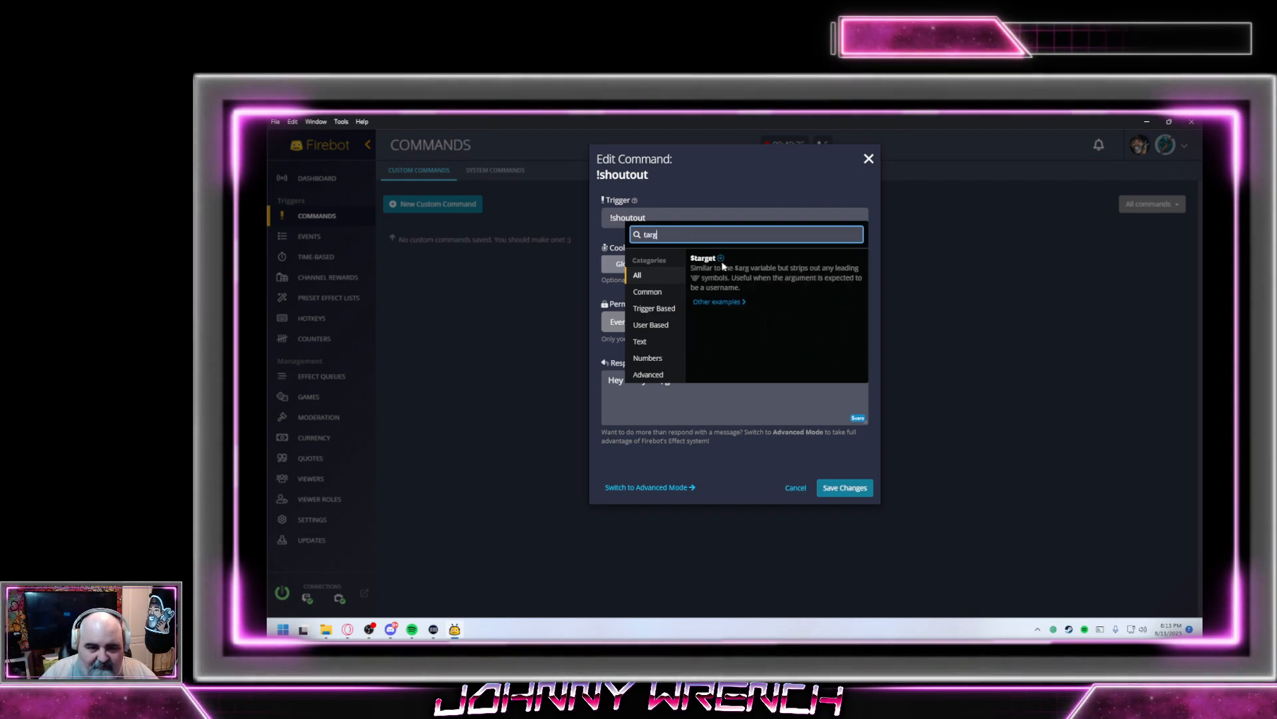
click(721, 259)
click(770, 403)
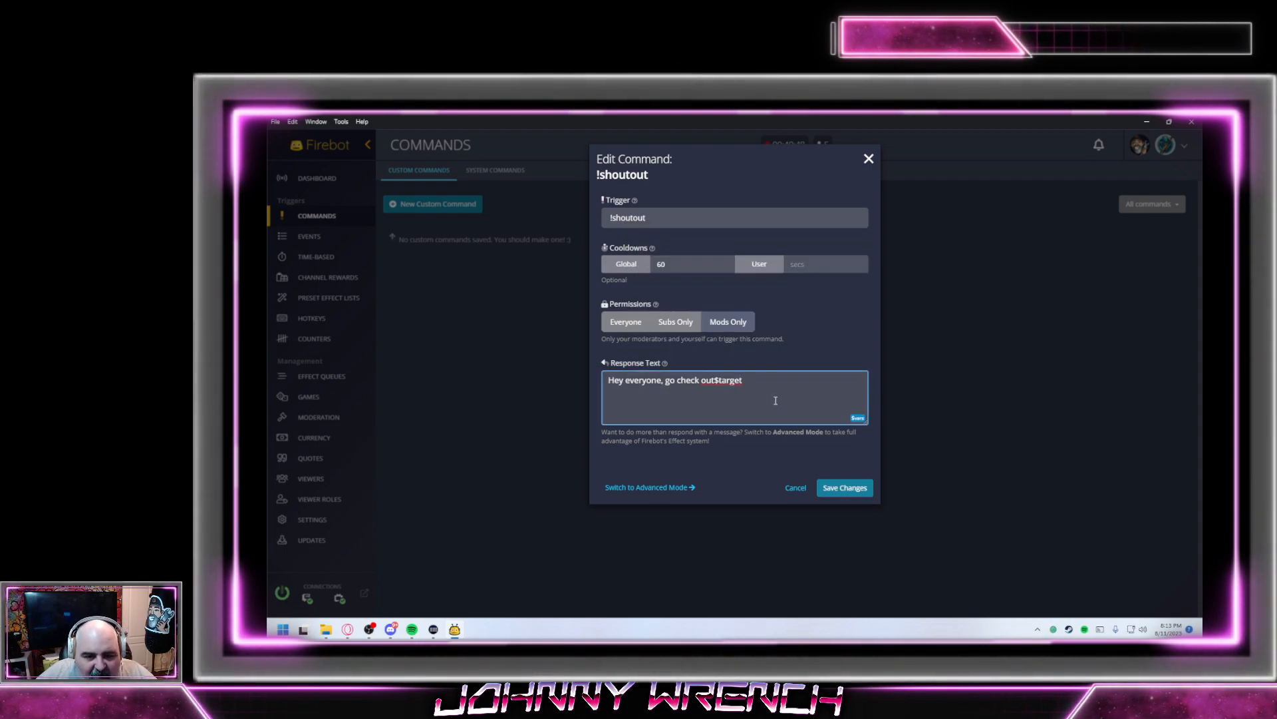
Complete the response text as "Hey everyone, go check out $target, they stream live at twitch.tv/$target!" and save the !shoutout command
click(718, 380)
text($target, )
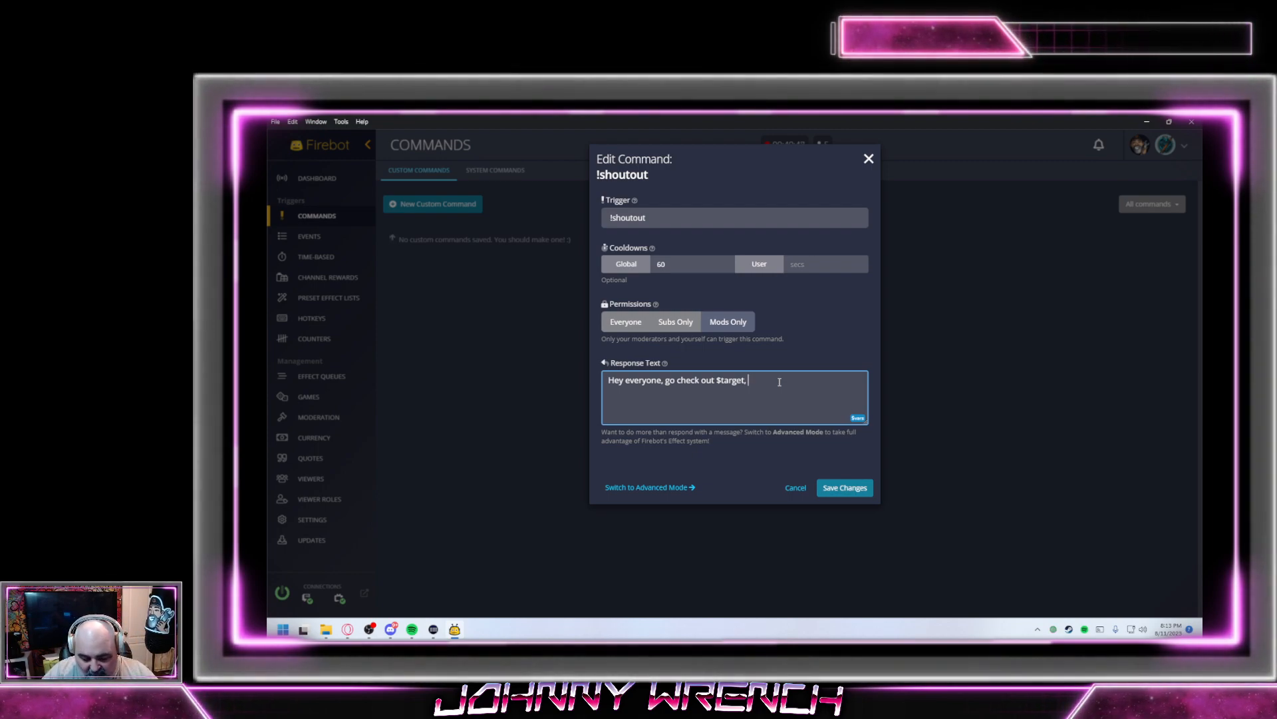
text(they st)
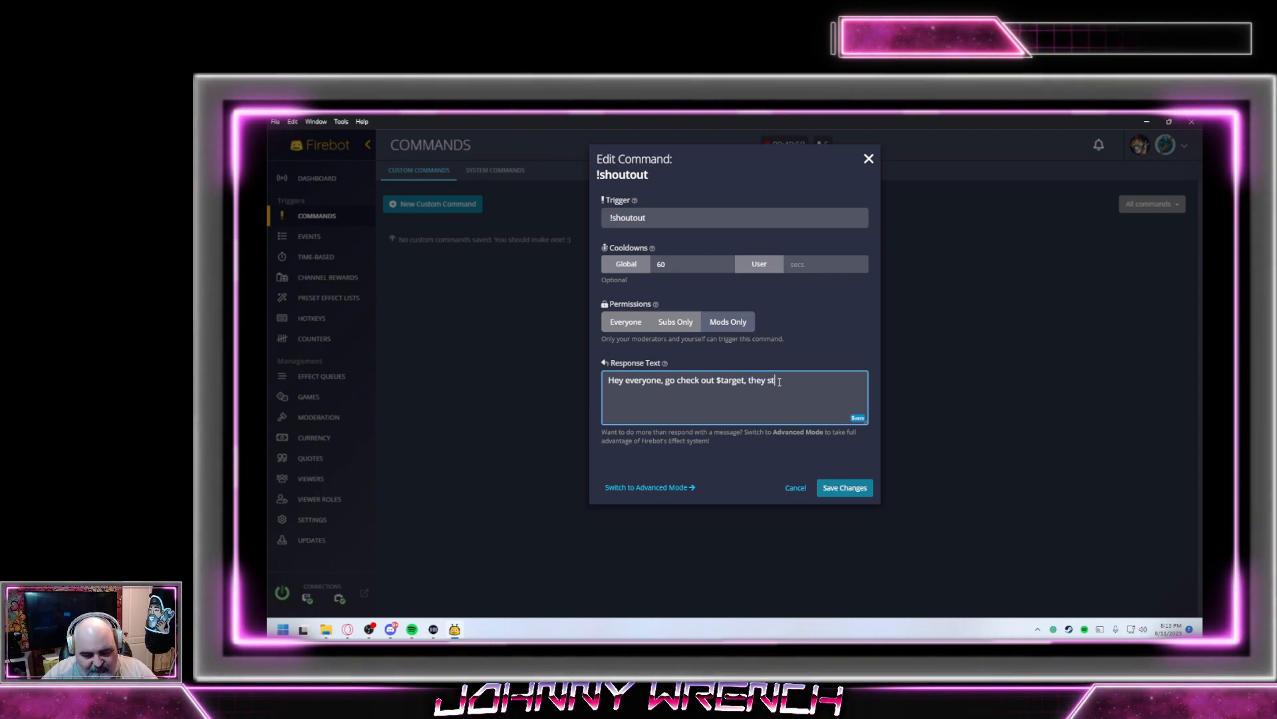
text(ream live )
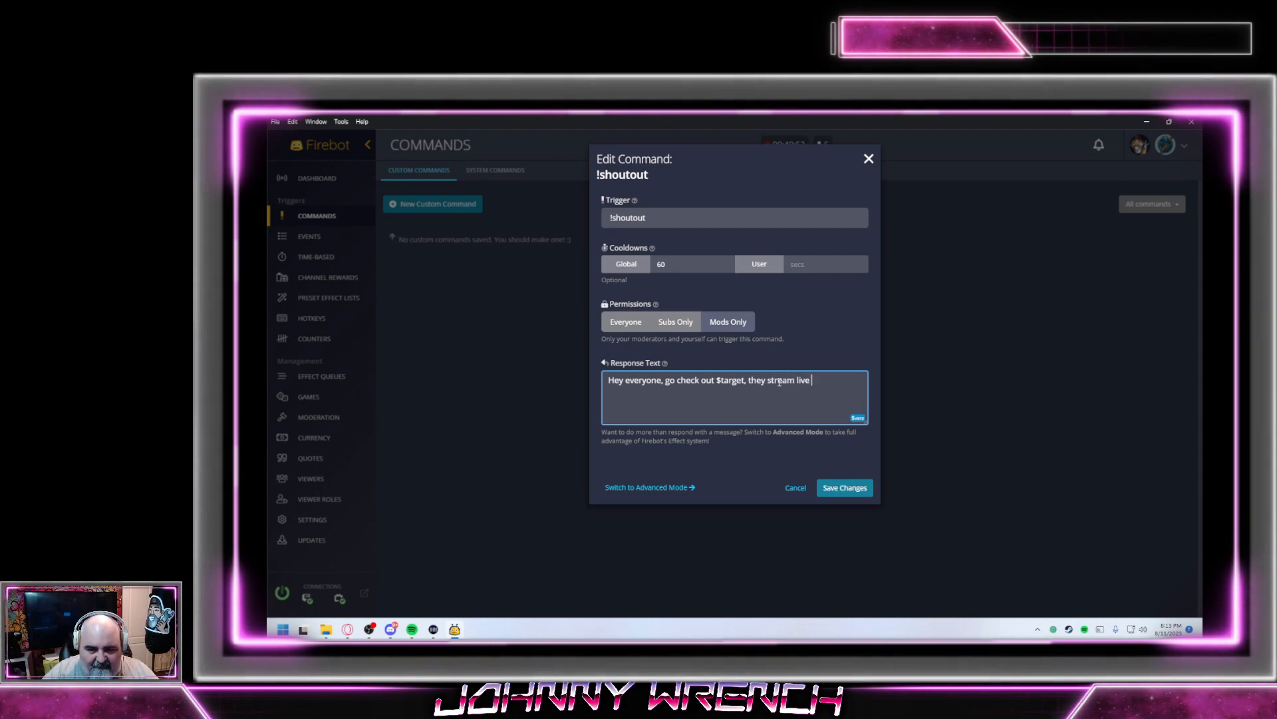
text(at twitch.)
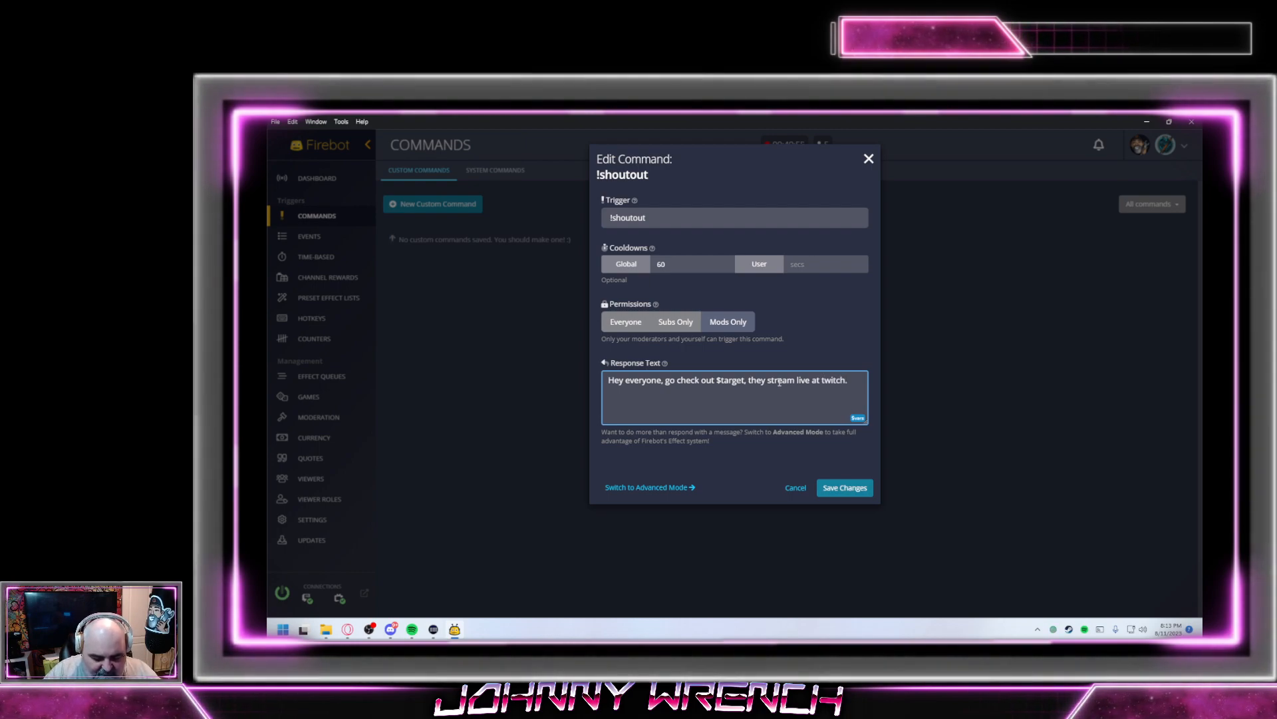
text(tv/)
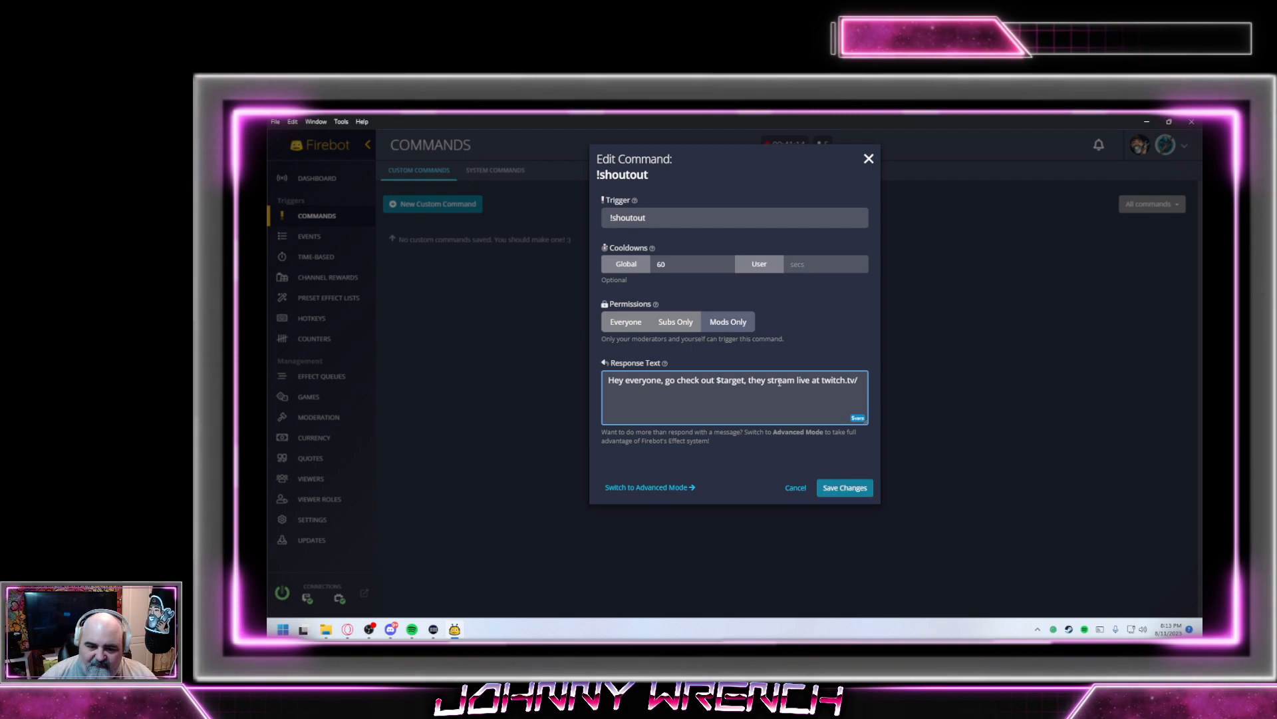
text($target)
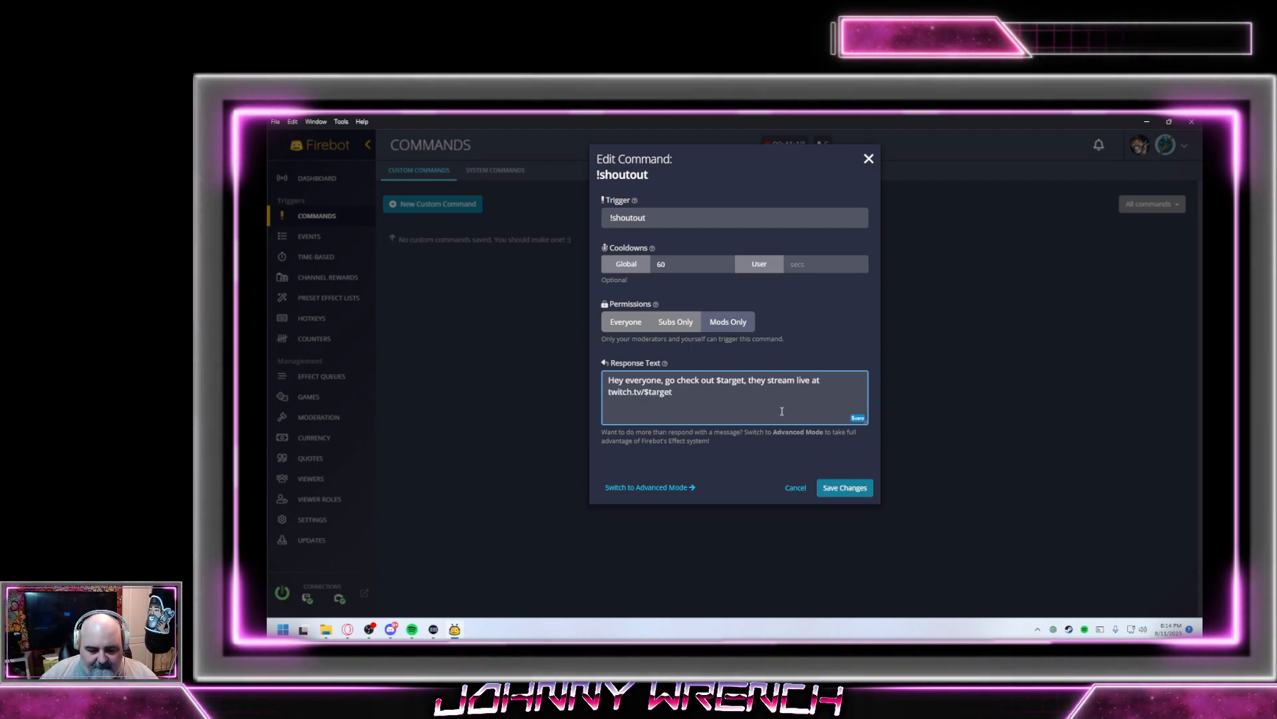
text(!)
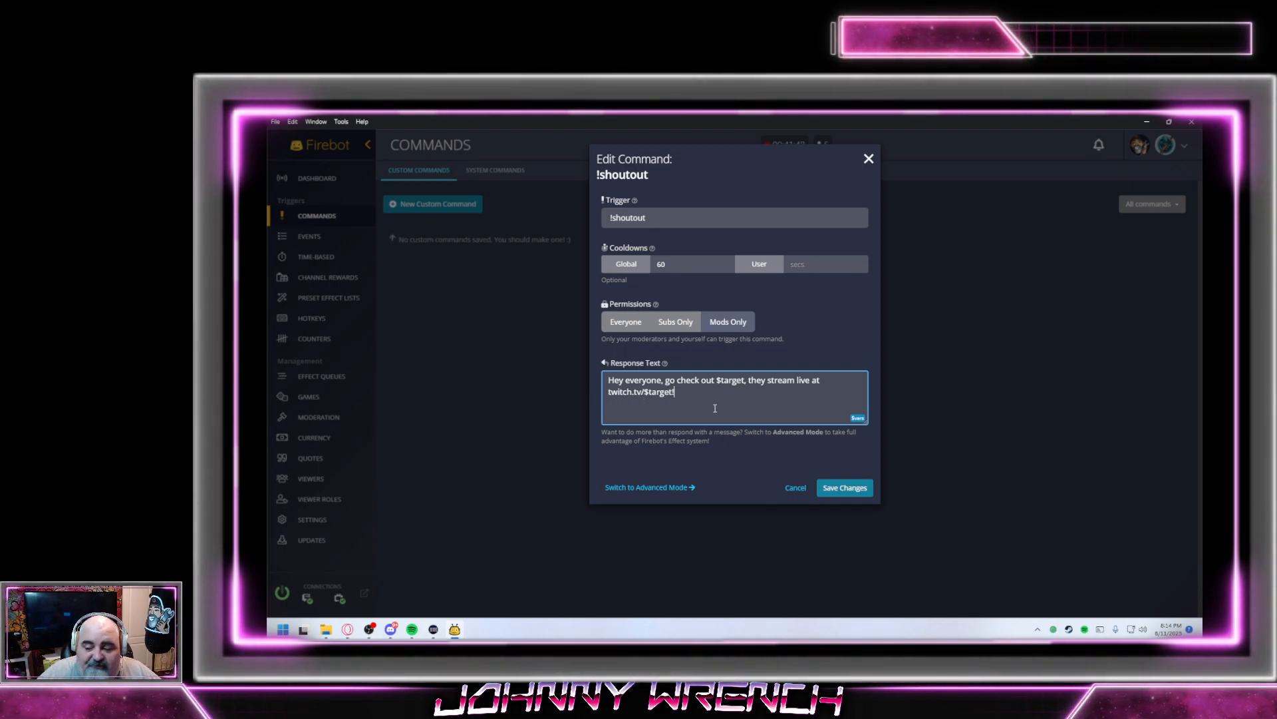
click(844, 489)
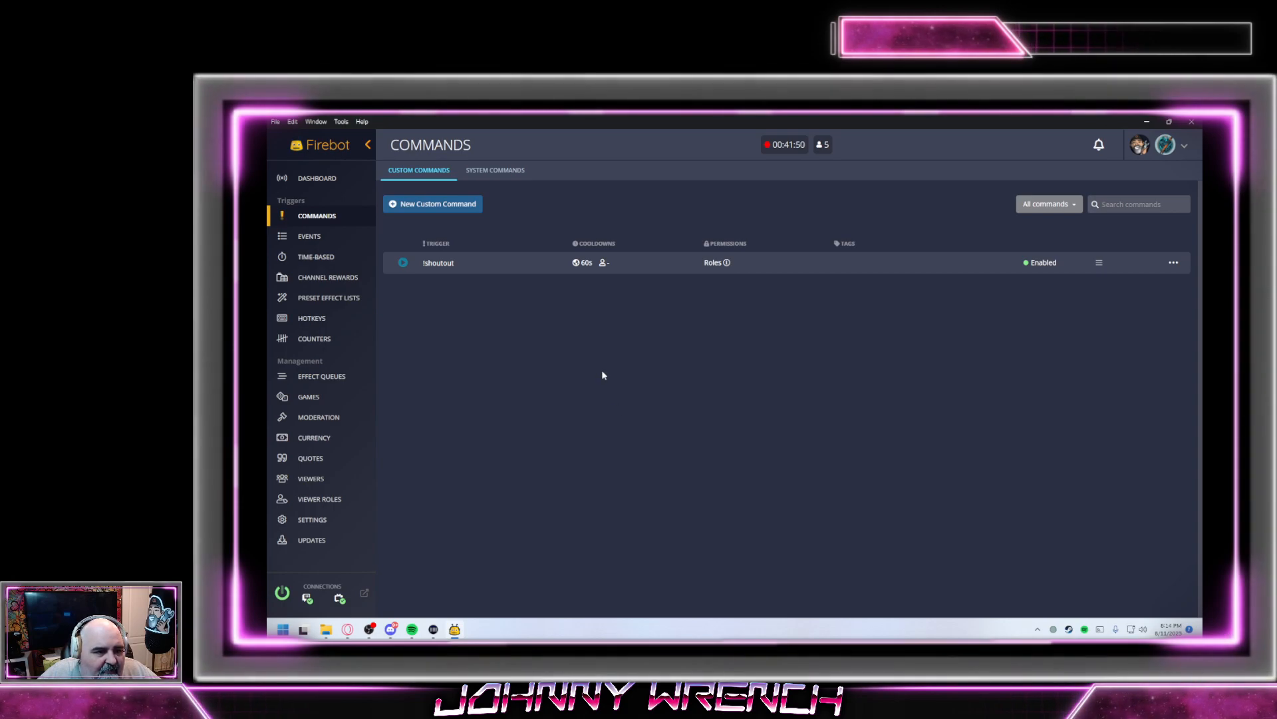
Test the new command by sending !shoutout with a chat moderator's username in the dashboard chat
click(317, 179)
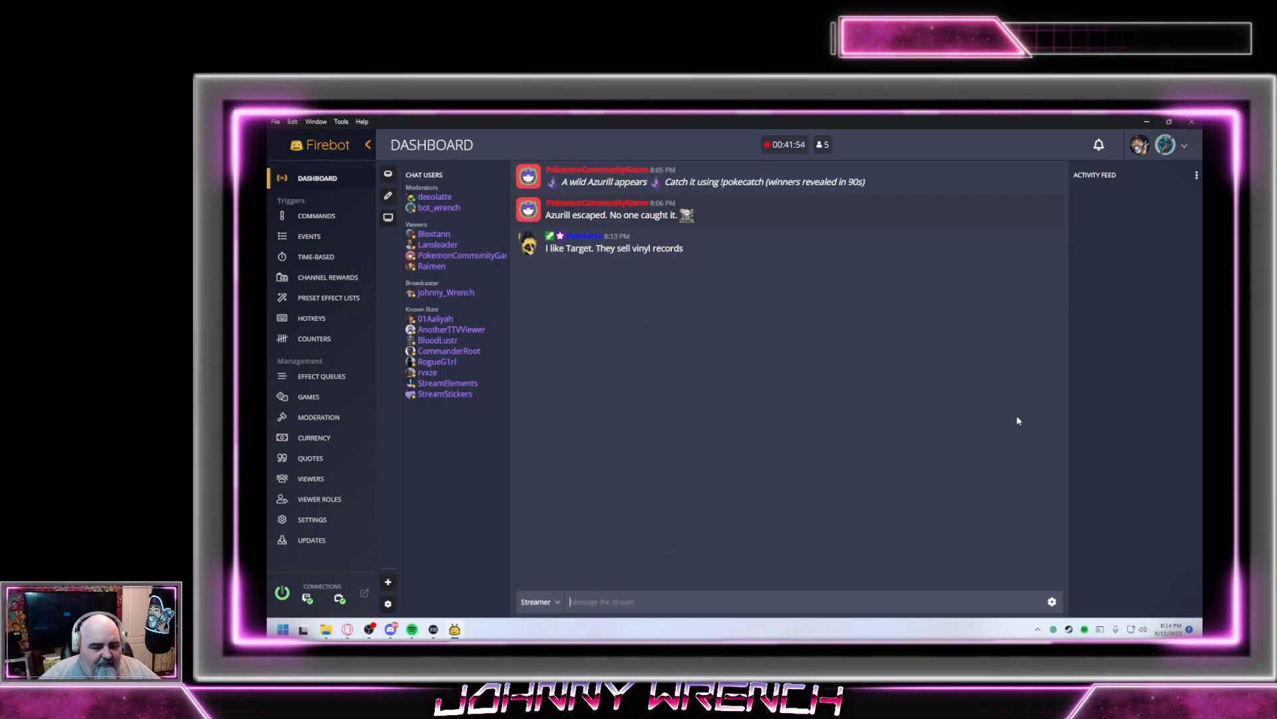
text(!)
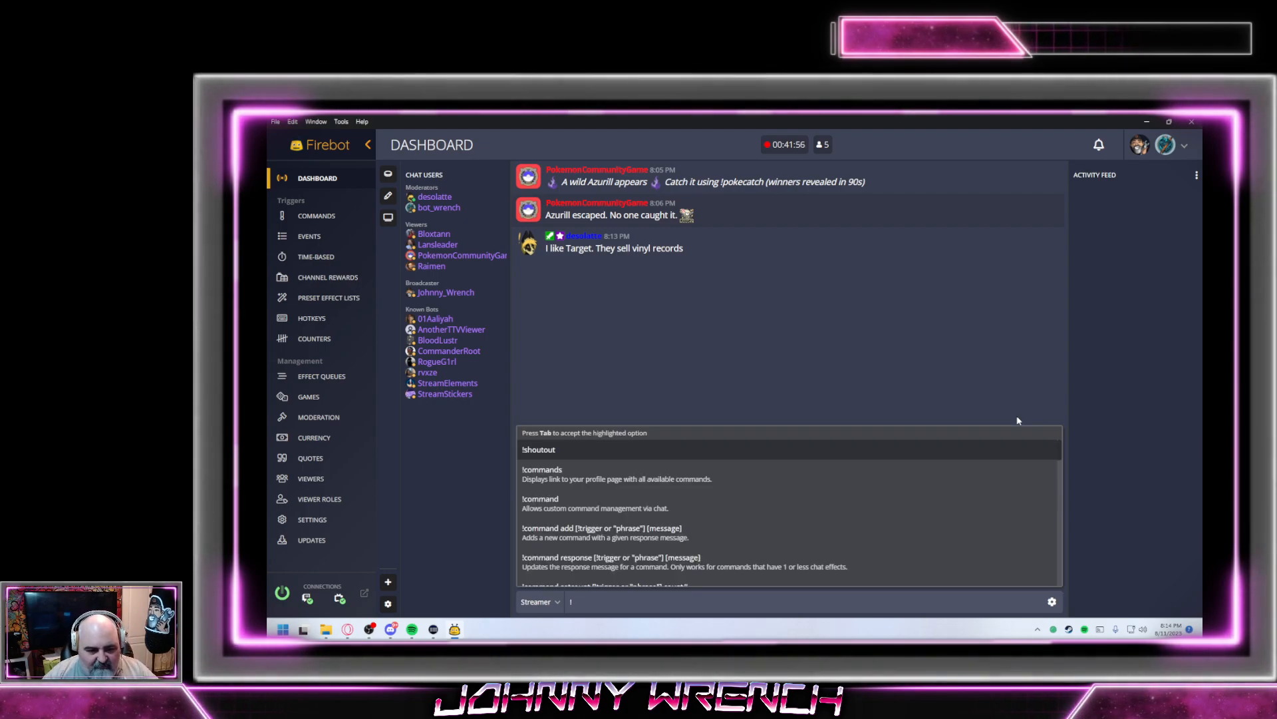
key(Return)
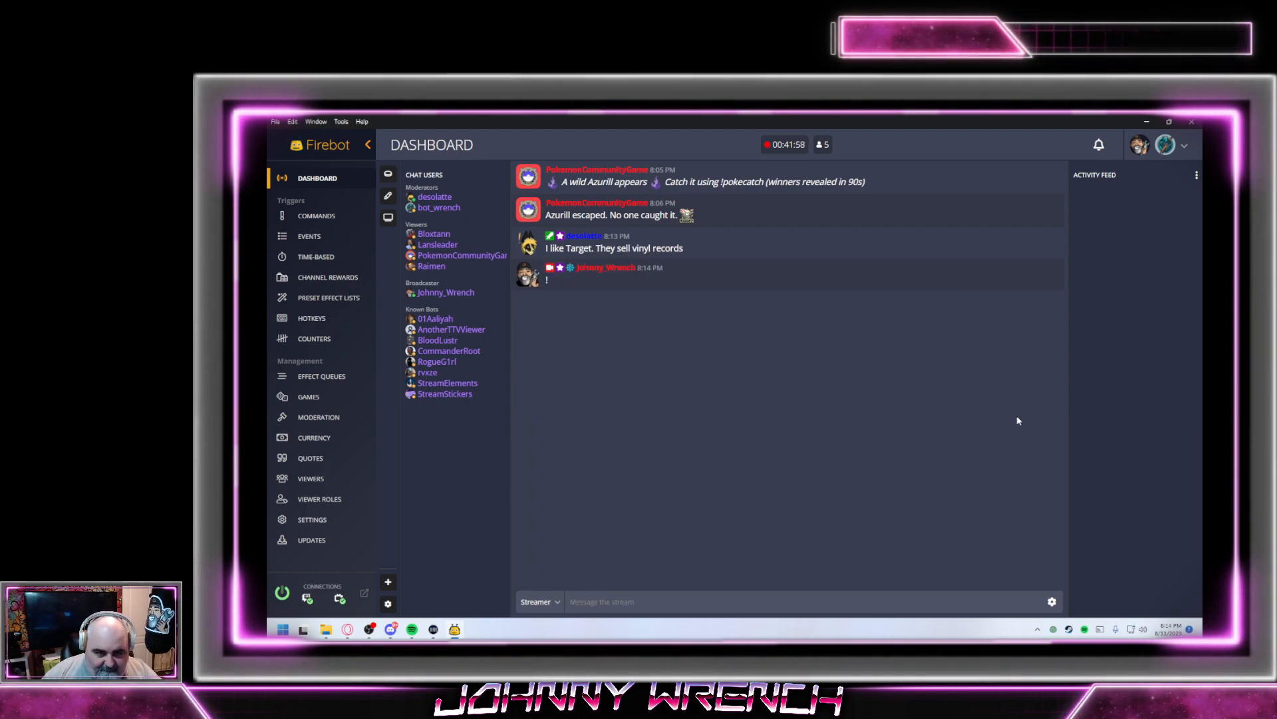
text(!)
key(Tab)
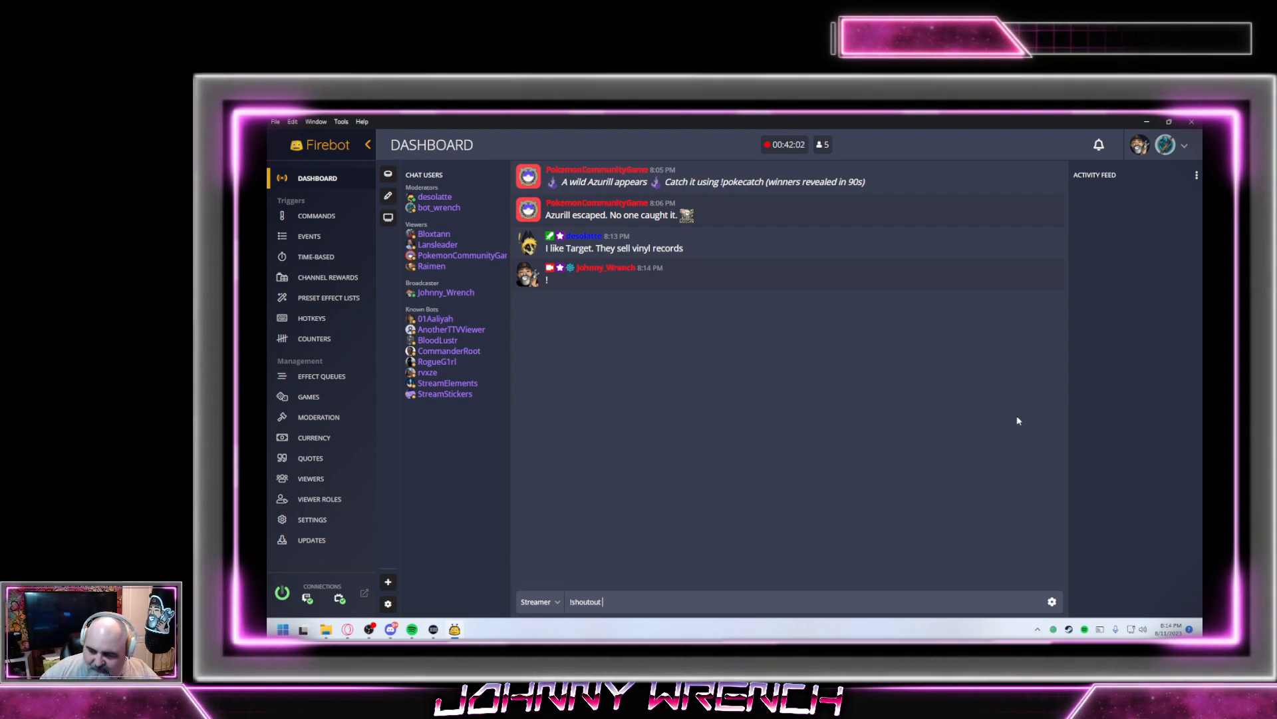
text(desolatte)
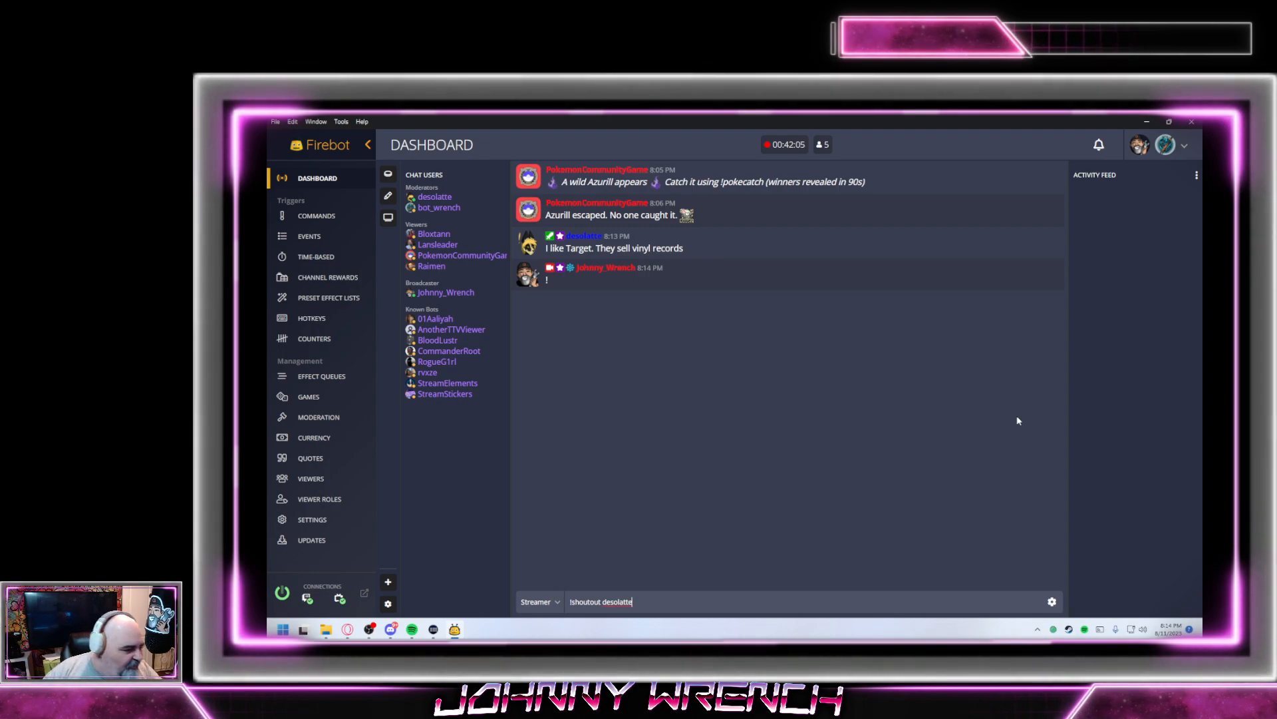
key(Return)
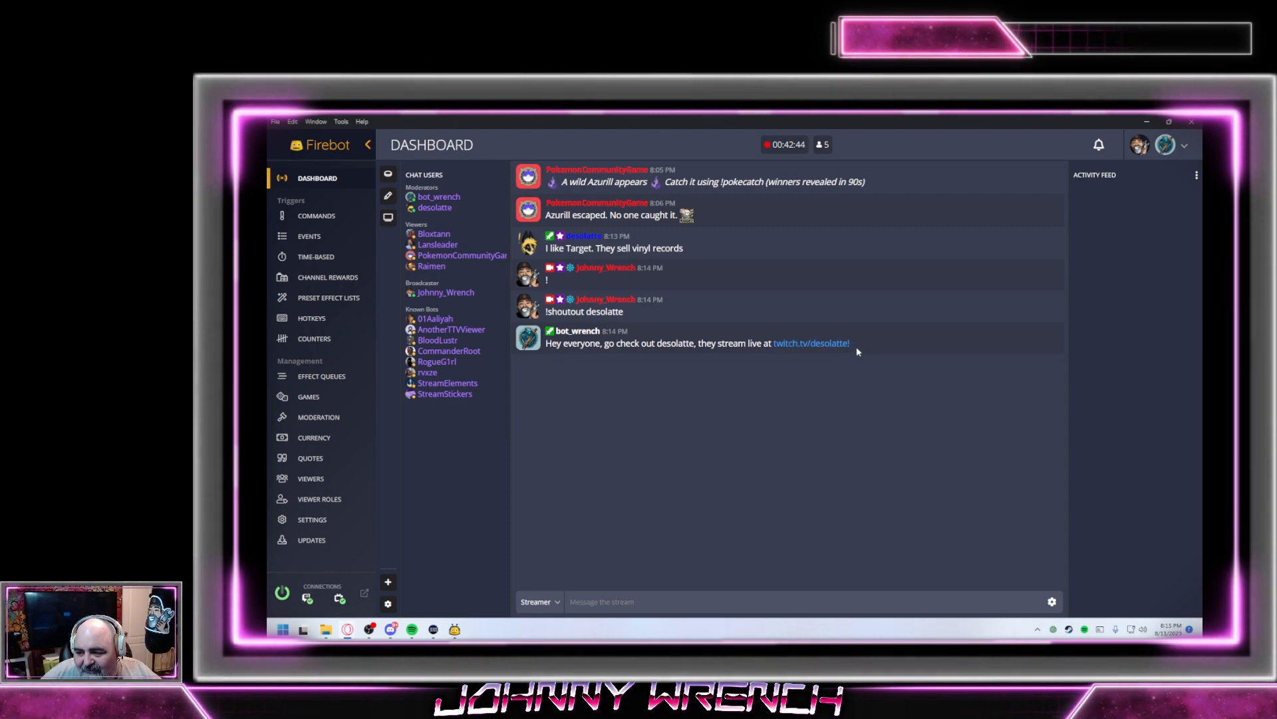
Reopen the !shoutout command for editing and remove the exclamation mark after twitch.tv/$target in the response text
click(326, 216)
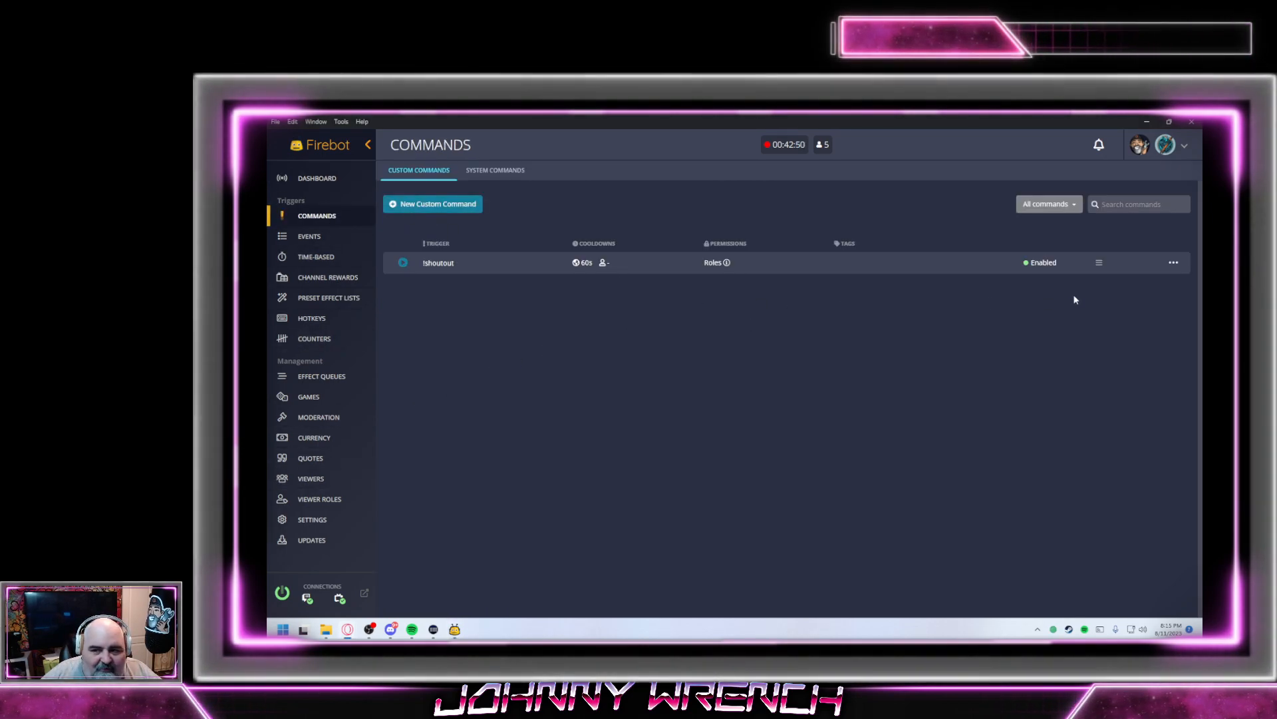
click(1174, 262)
click(1134, 276)
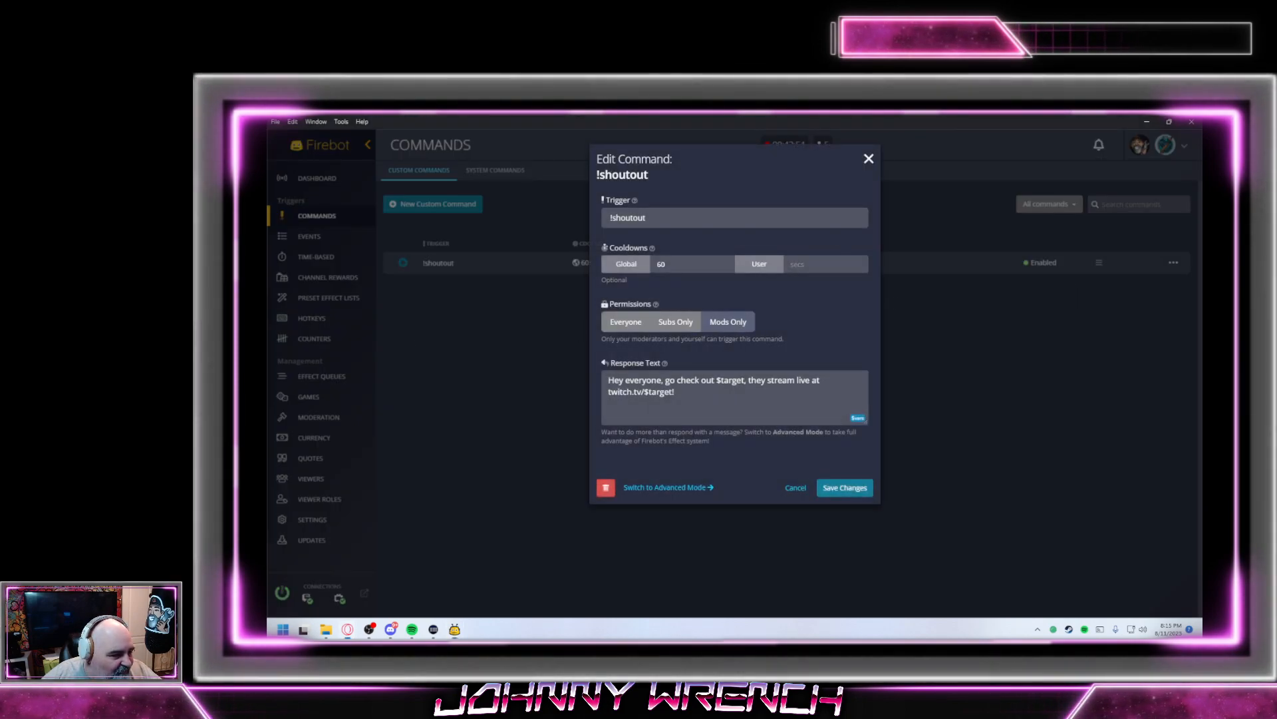
click(754, 372)
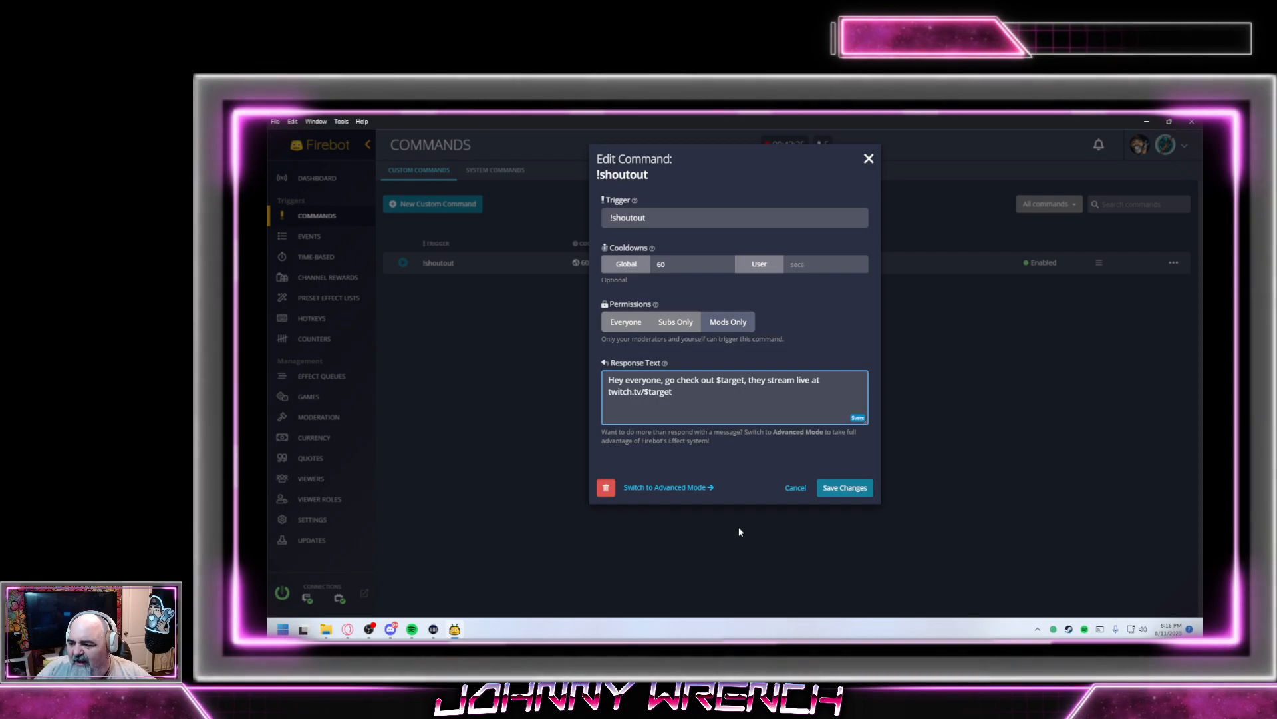
Switch the !shoutout command's editor to Advanced Mode and look over the additional settings
click(718, 488)
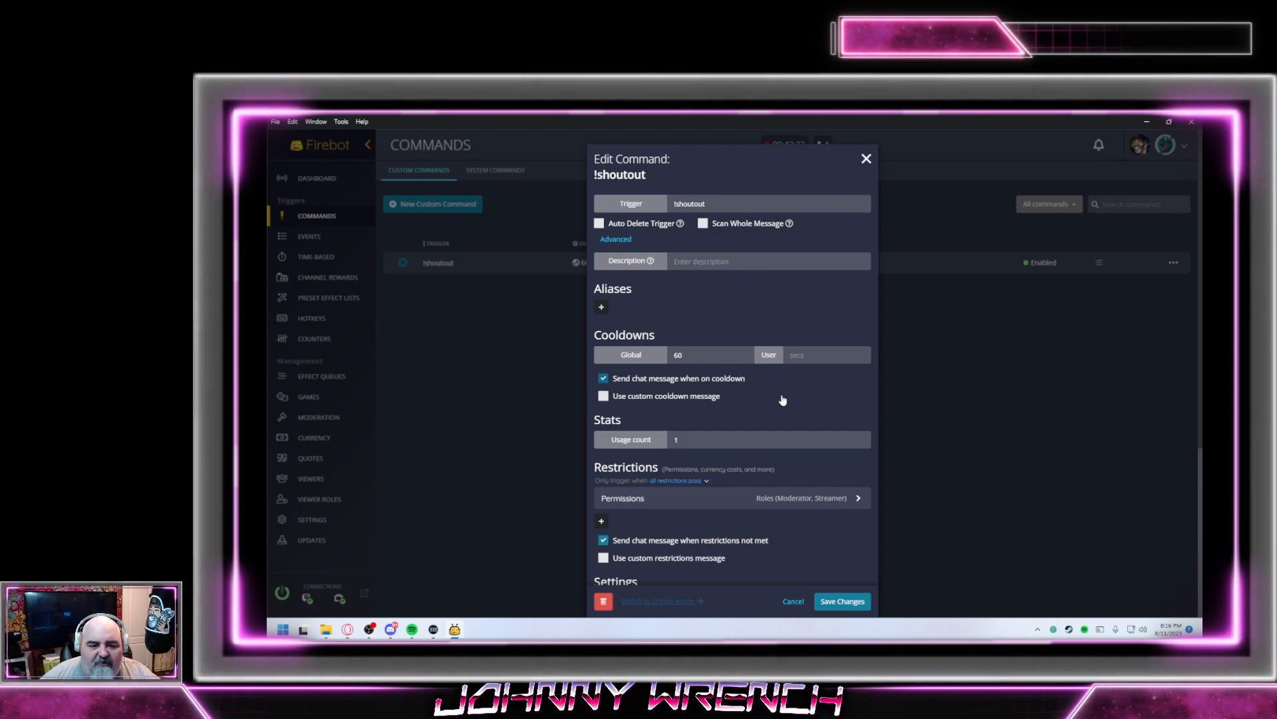
scroll(697, 322, down, 3)
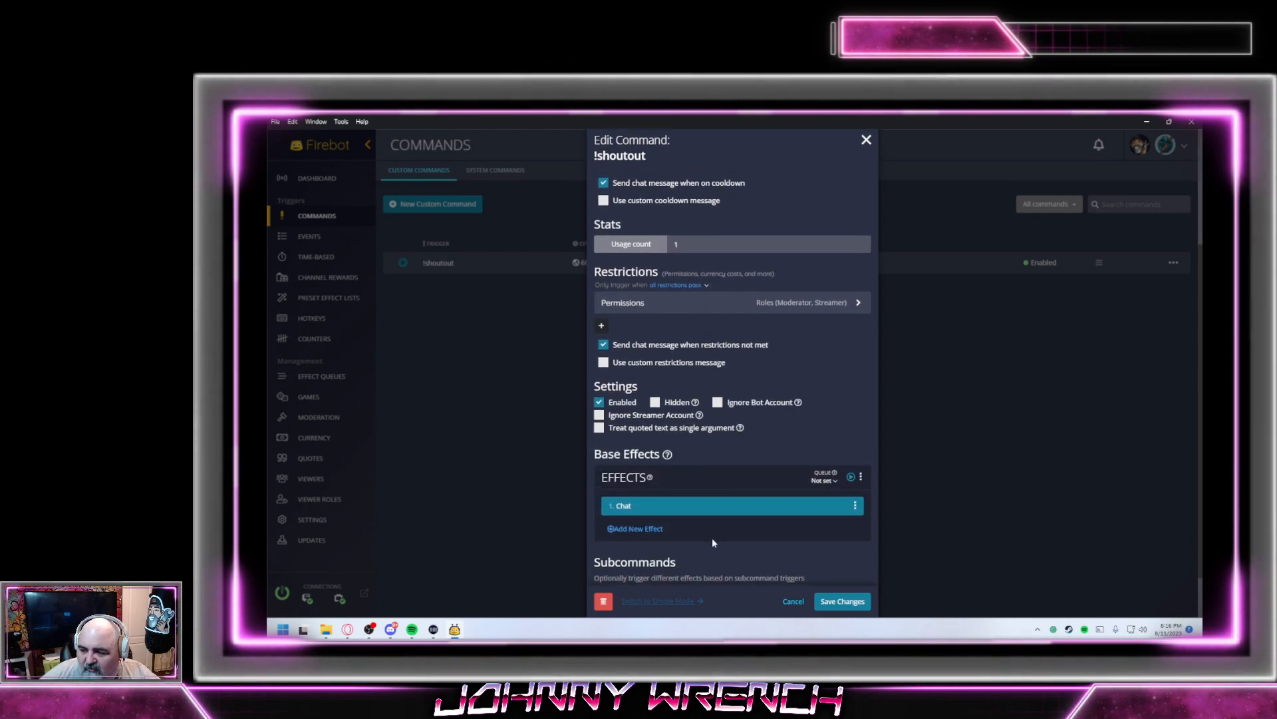
scroll(712, 540, up, 3)
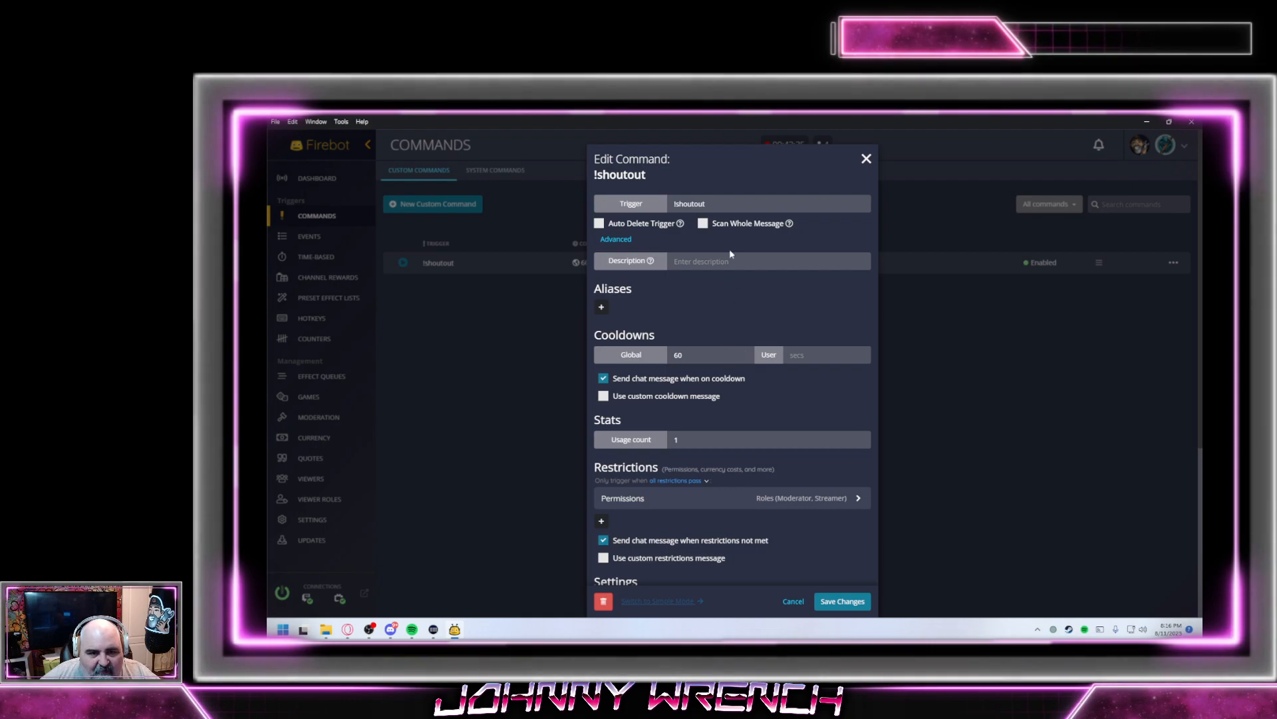
Enter "Shout out a viewer" as the !shoutout command's description
click(732, 261)
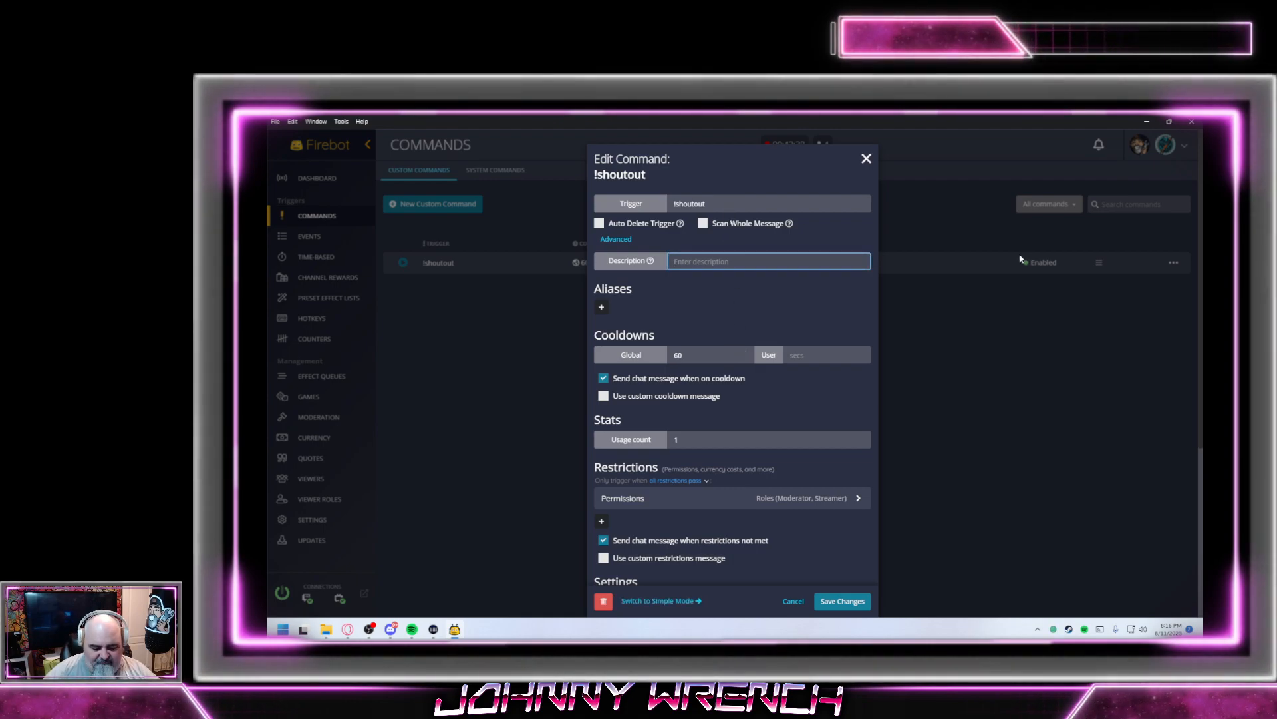
text(SHou)
key(BackSpace)
key(BackSpace)
key(BackSpace)
key(BackSpace)
text(shout out a )
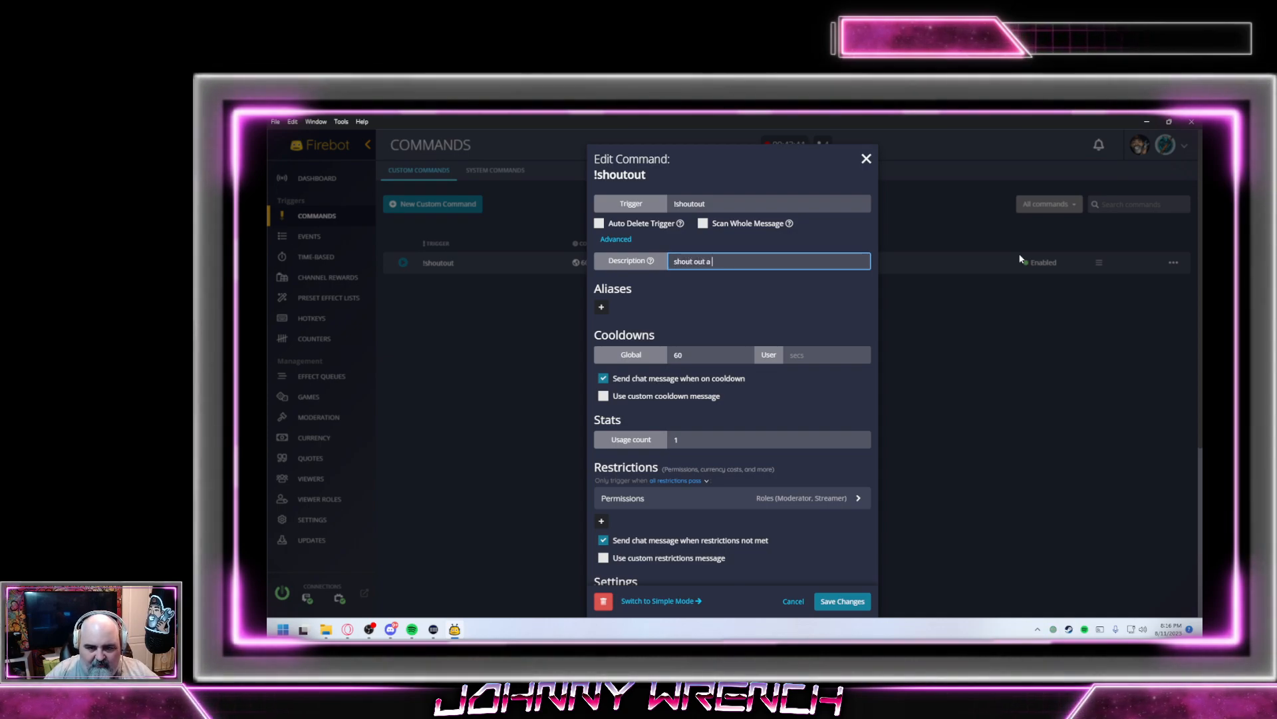
text(user)
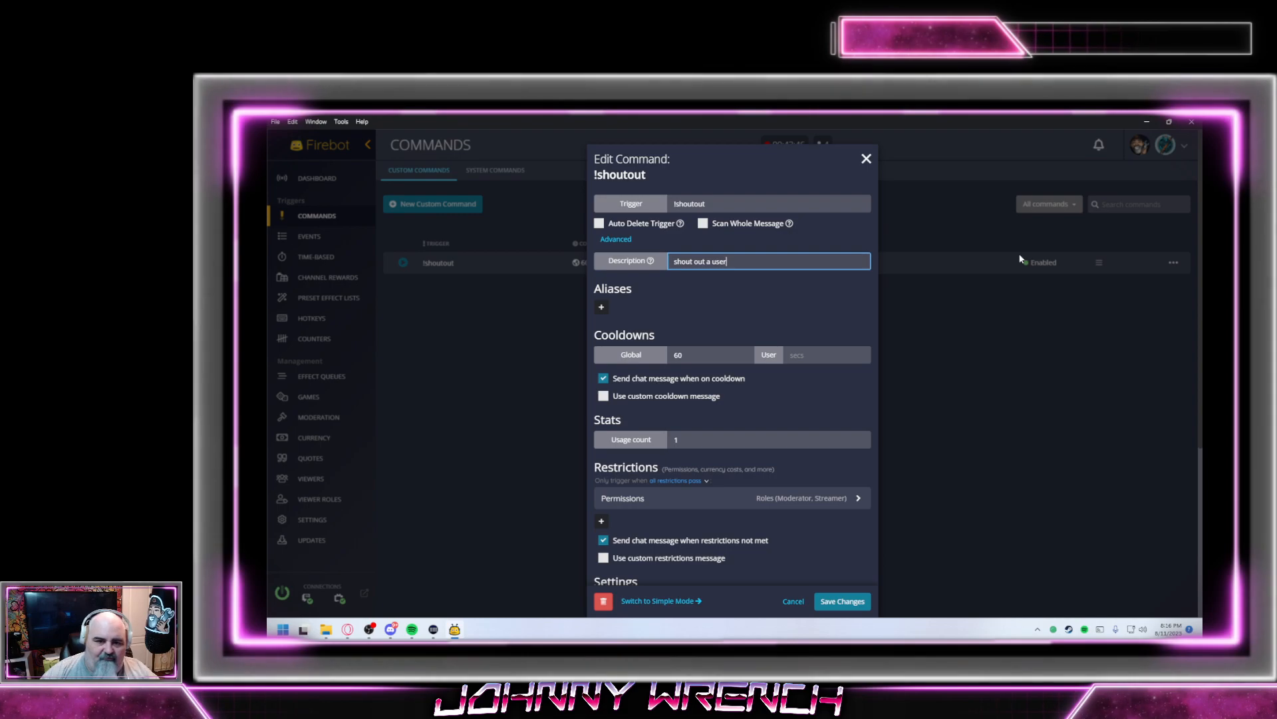
key(BackSpace)
key(BackSpace)
key(BackSpace)
key(BackSpace)
text(viewer)
key(Home)
key(Delete)
text(S)
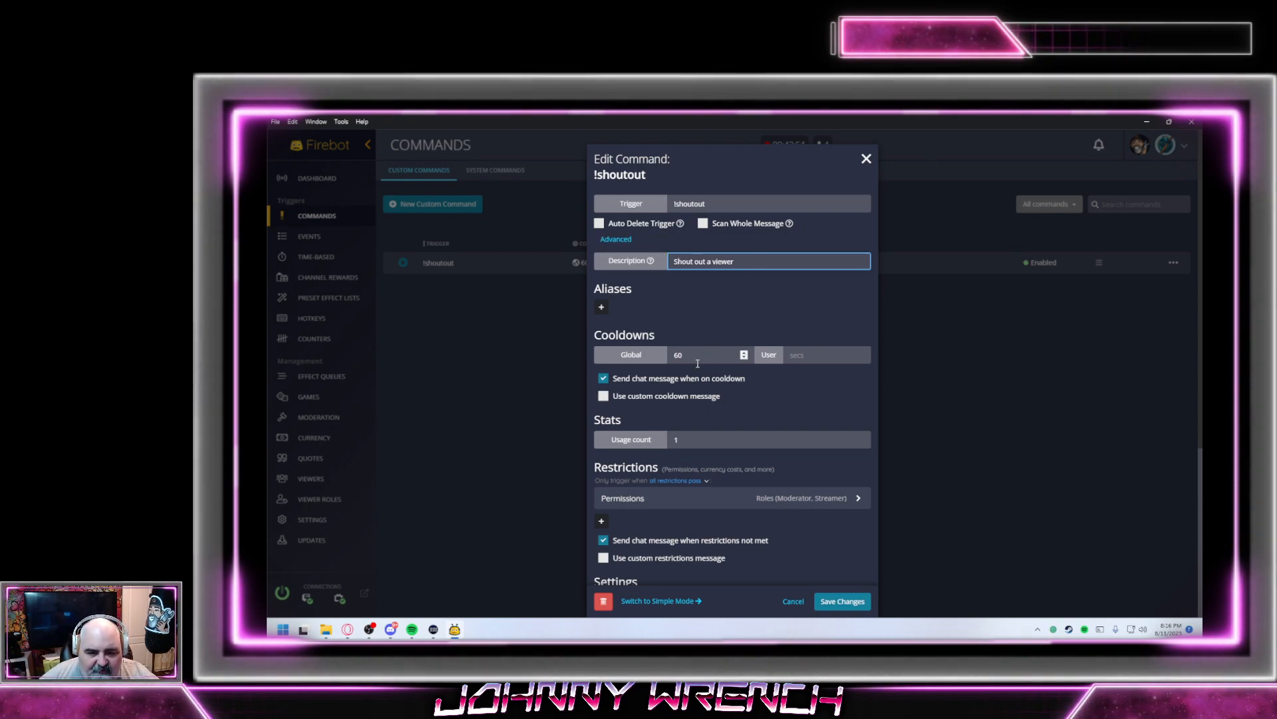
Add !so as an alias of the !shoutout command
scroll(768, 433, down, 2)
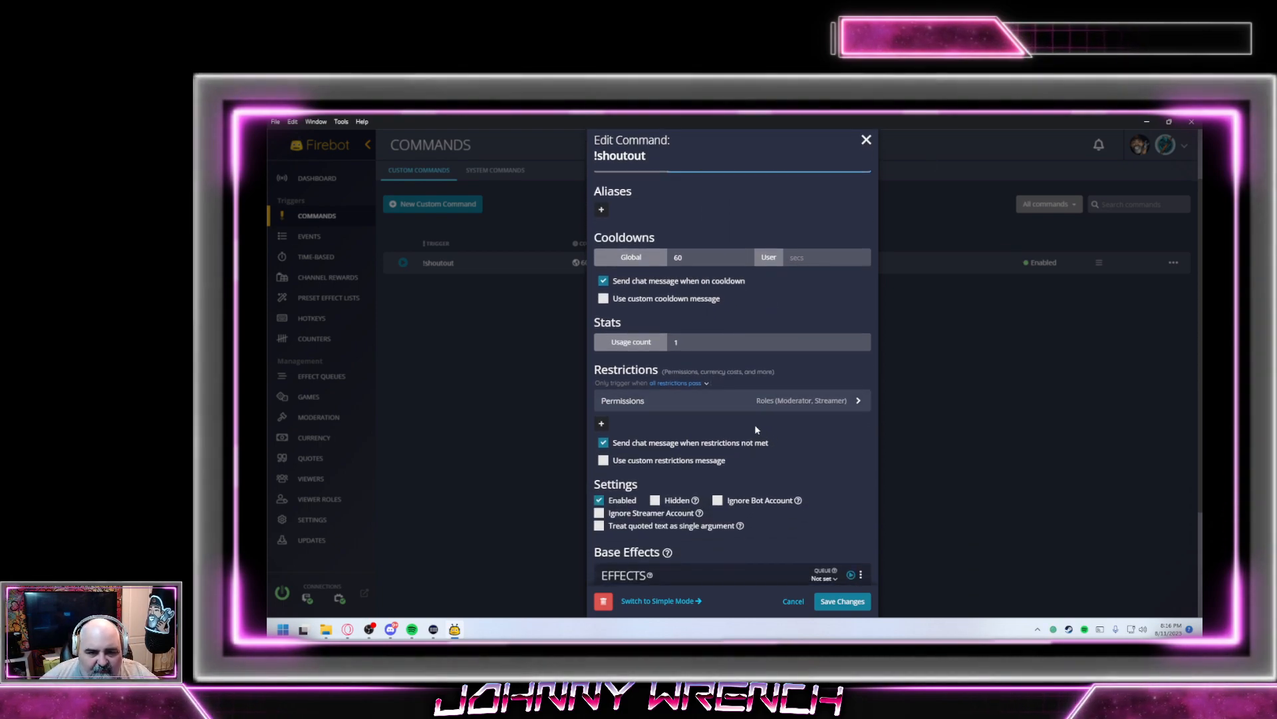
scroll(755, 427, up, 2)
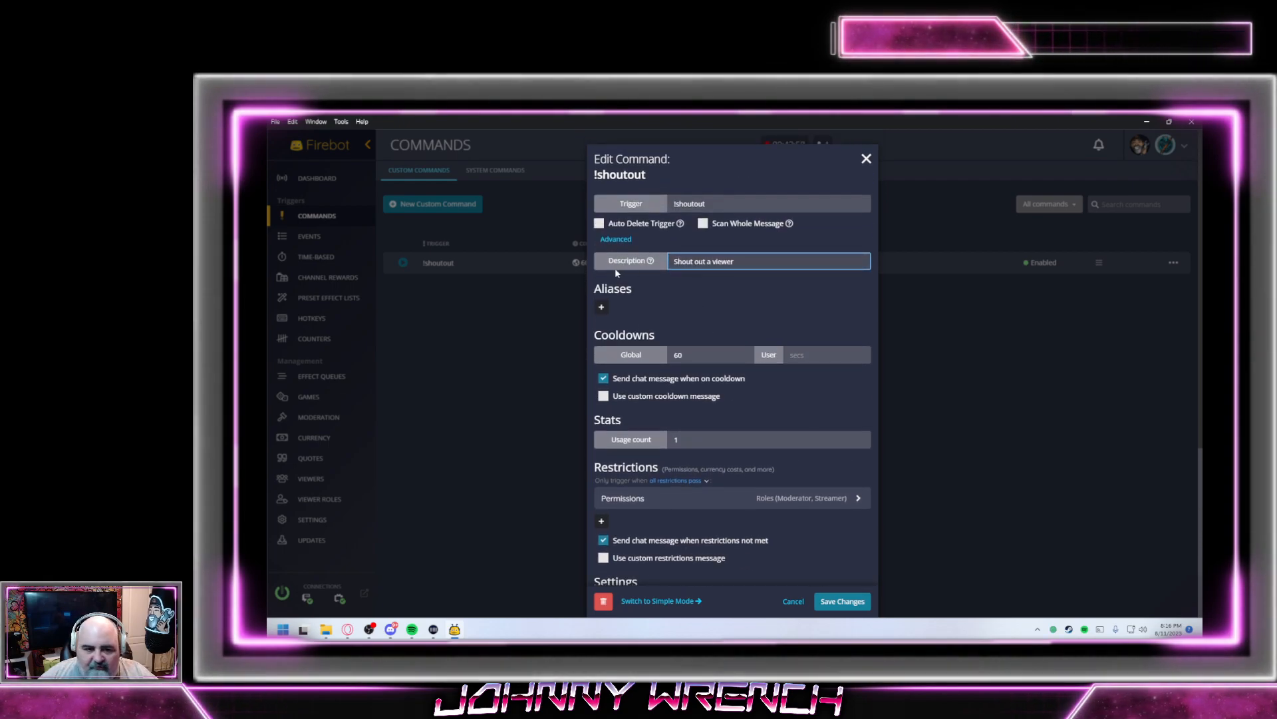
click(602, 307)
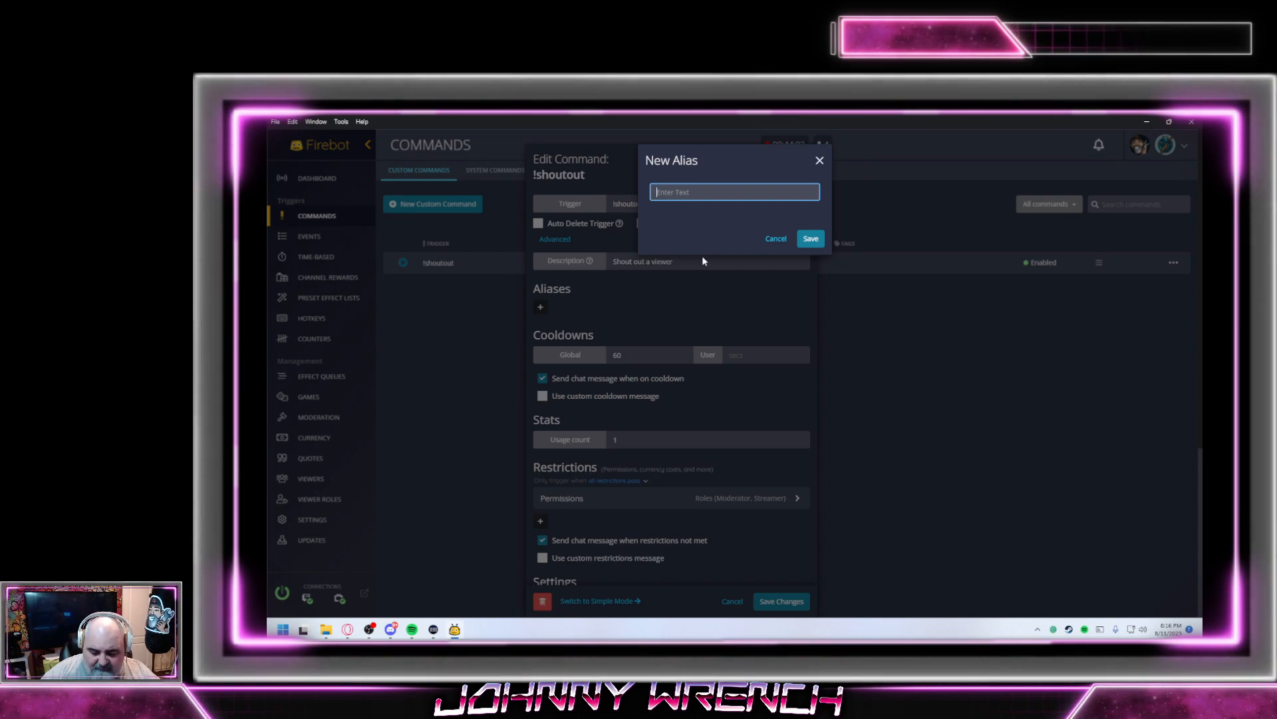
text(!)
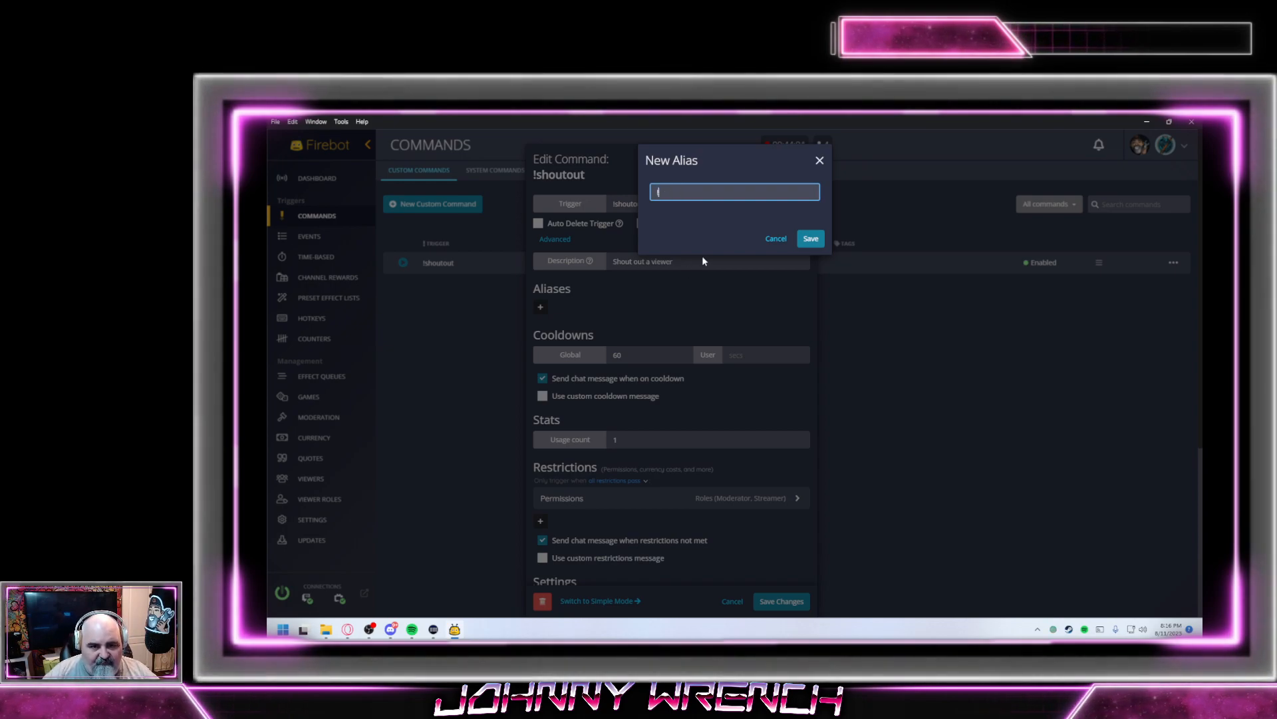
text(so)
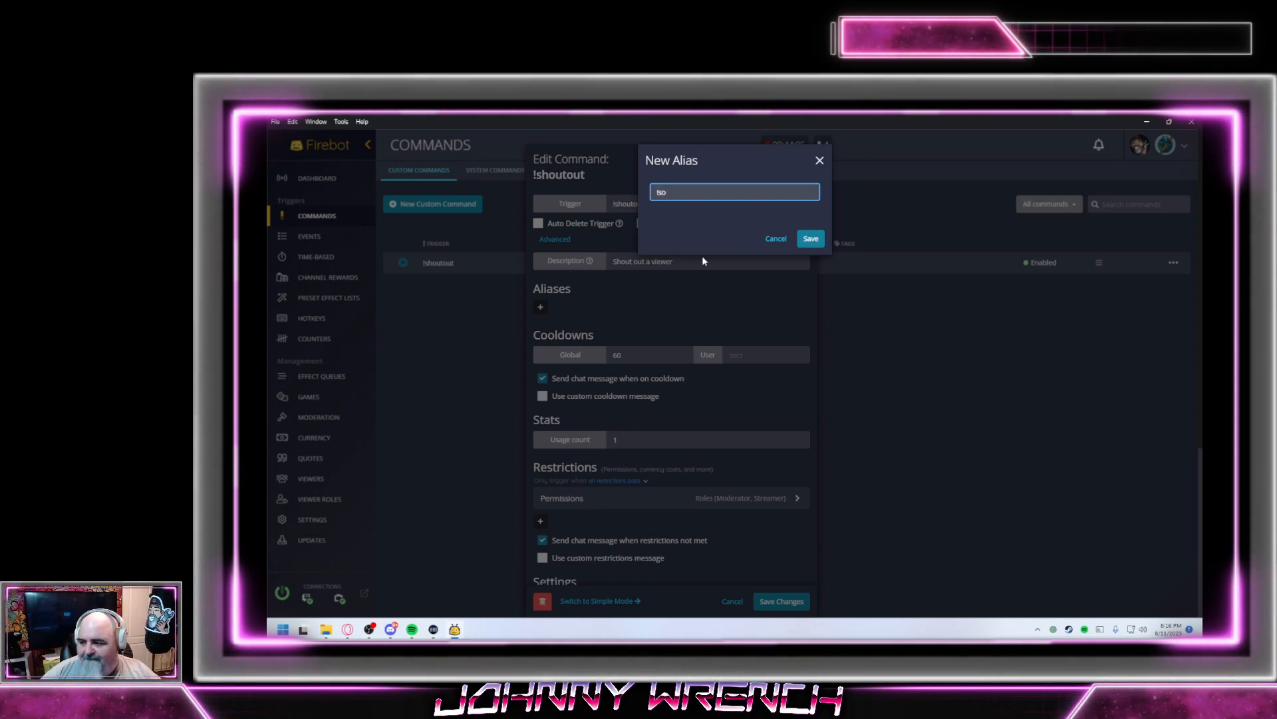
click(810, 239)
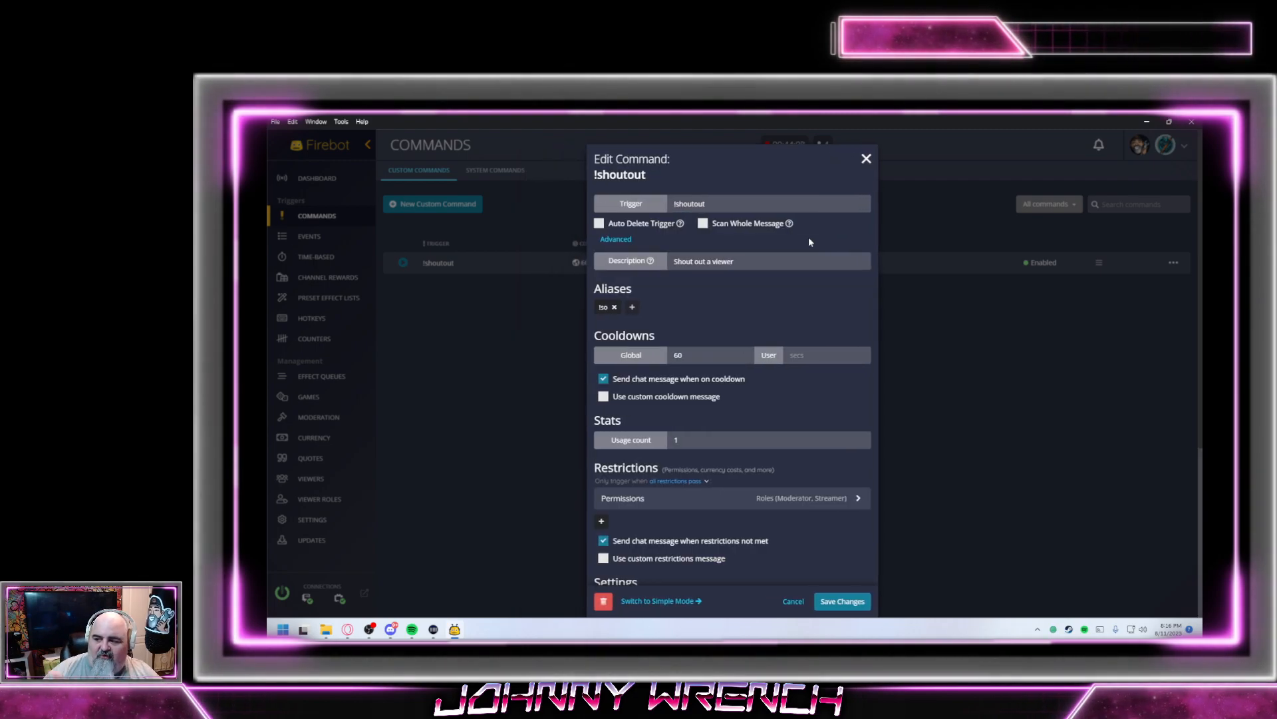
Start adding a new Celebration effect to the !shoutout command's base effects
scroll(792, 293, down, 3)
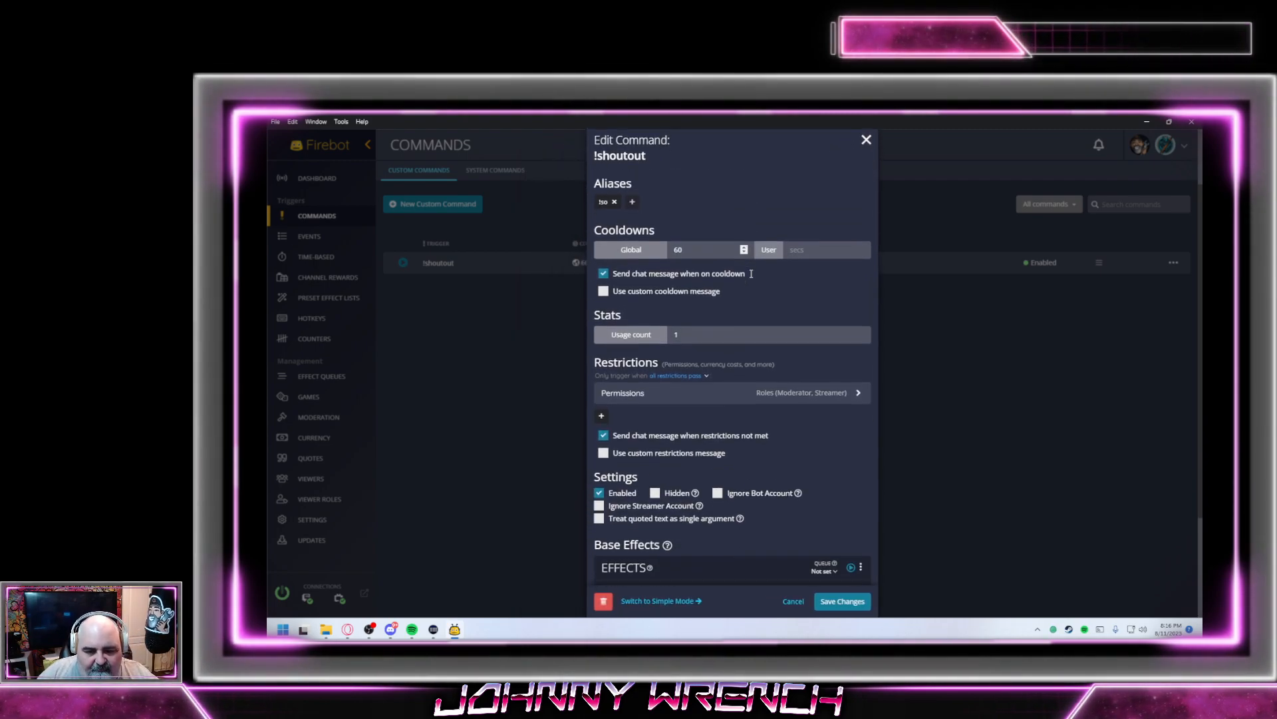
scroll(787, 308, down, 1)
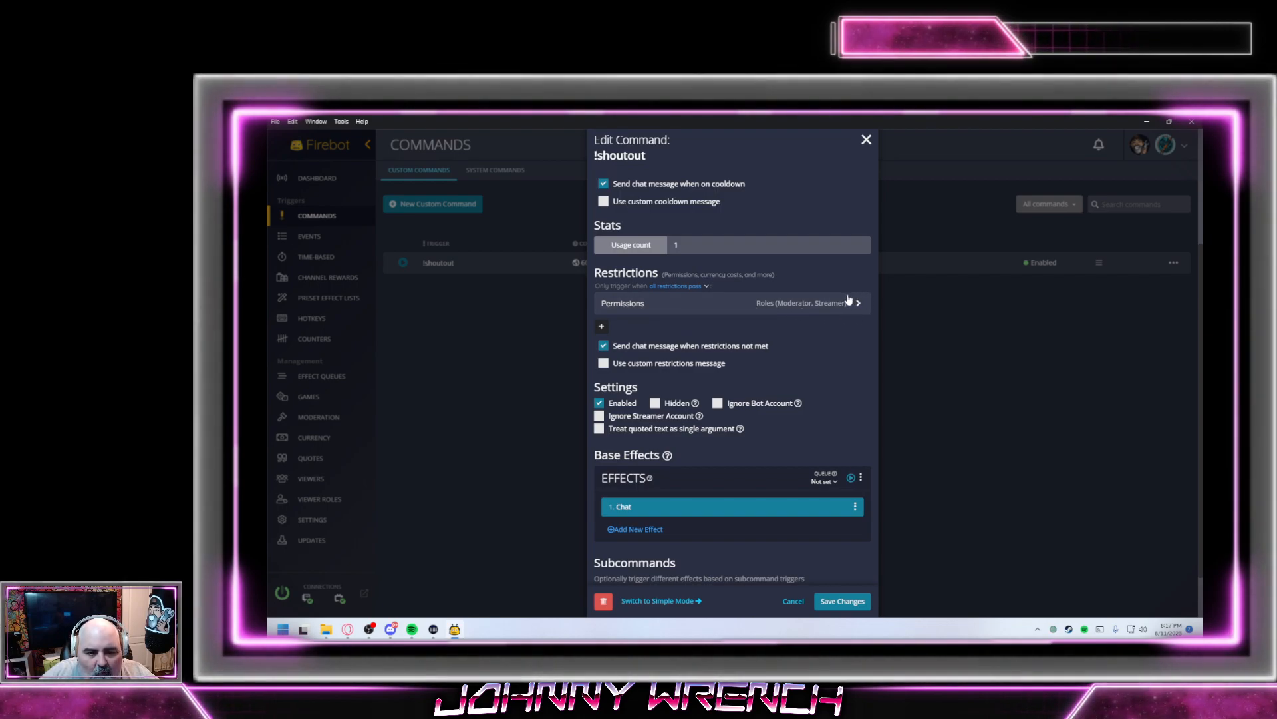
scroll(857, 429, down, 1)
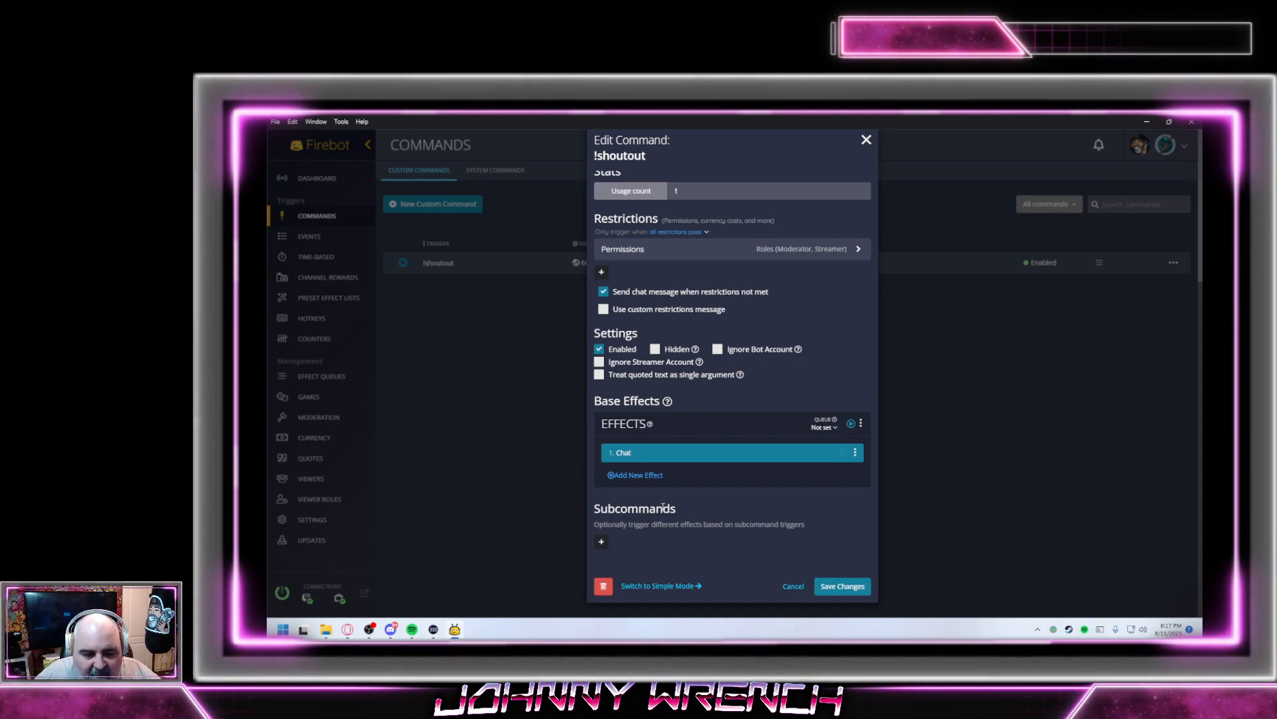
click(657, 476)
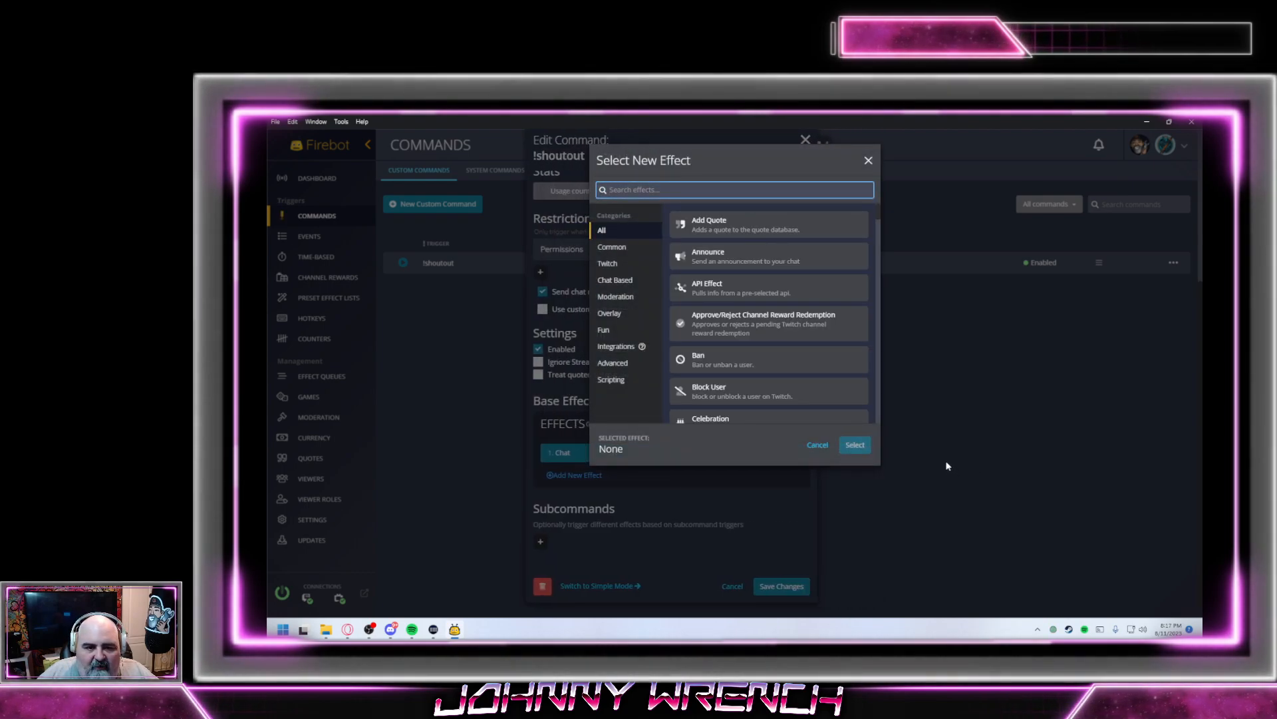
text(cele)
click(798, 223)
click(855, 445)
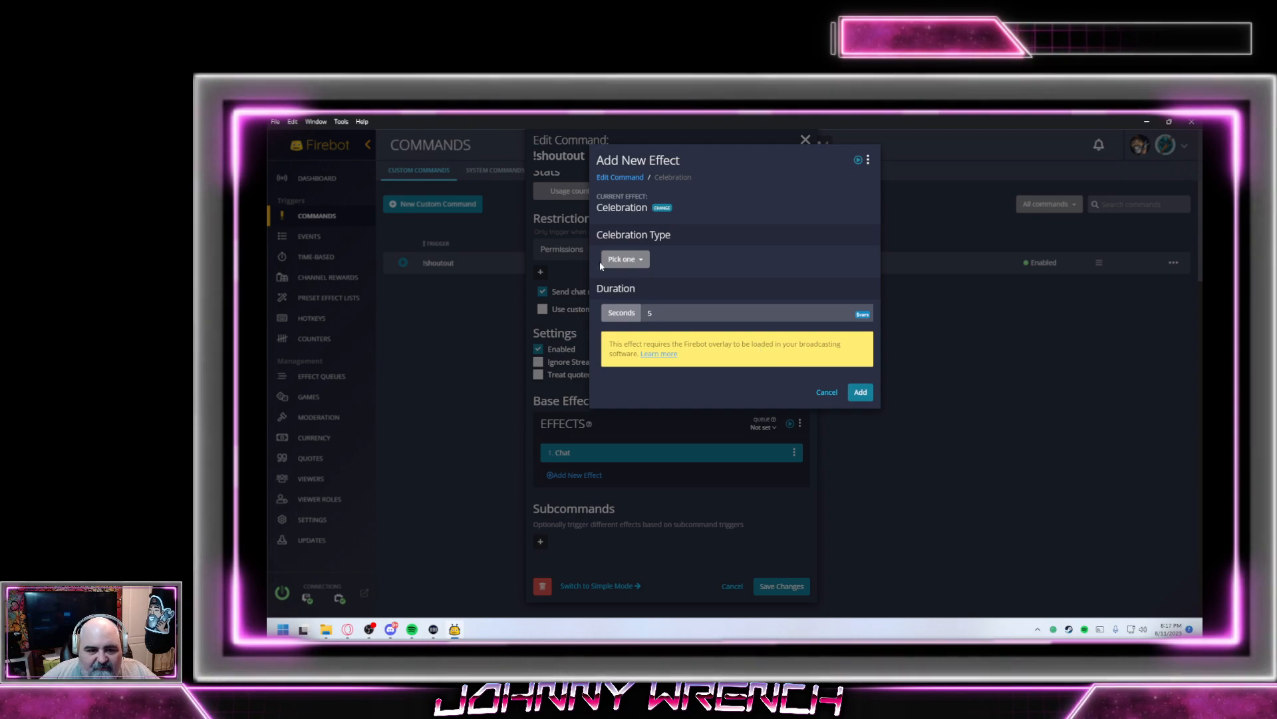
Set the celebration type to Fireworks, add the effect and save the !shoutout command's changes
click(640, 260)
click(622, 278)
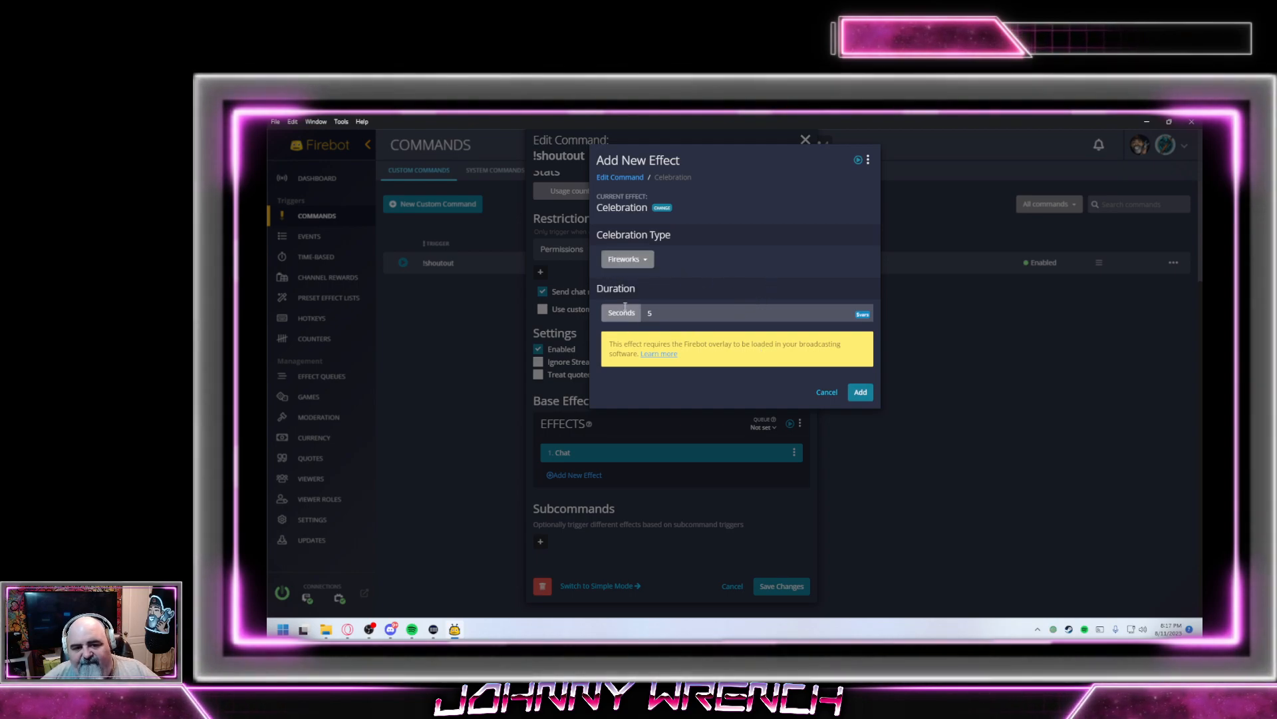
click(860, 392)
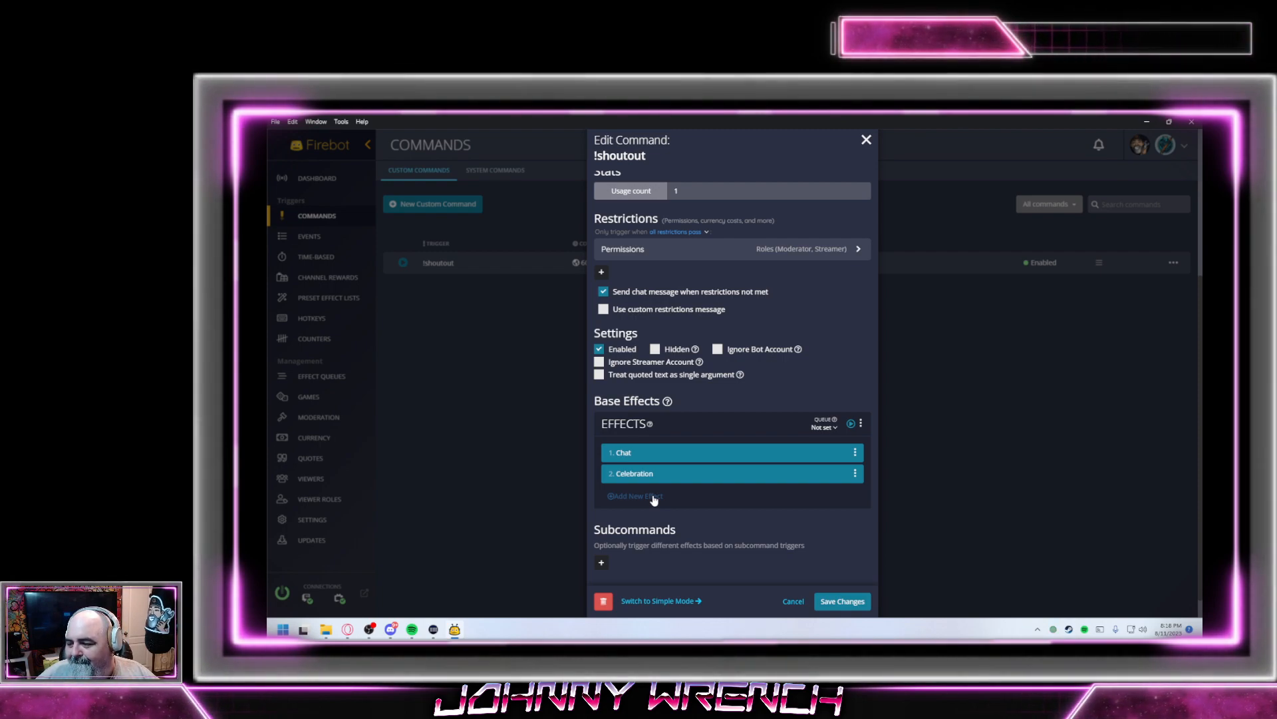
click(841, 601)
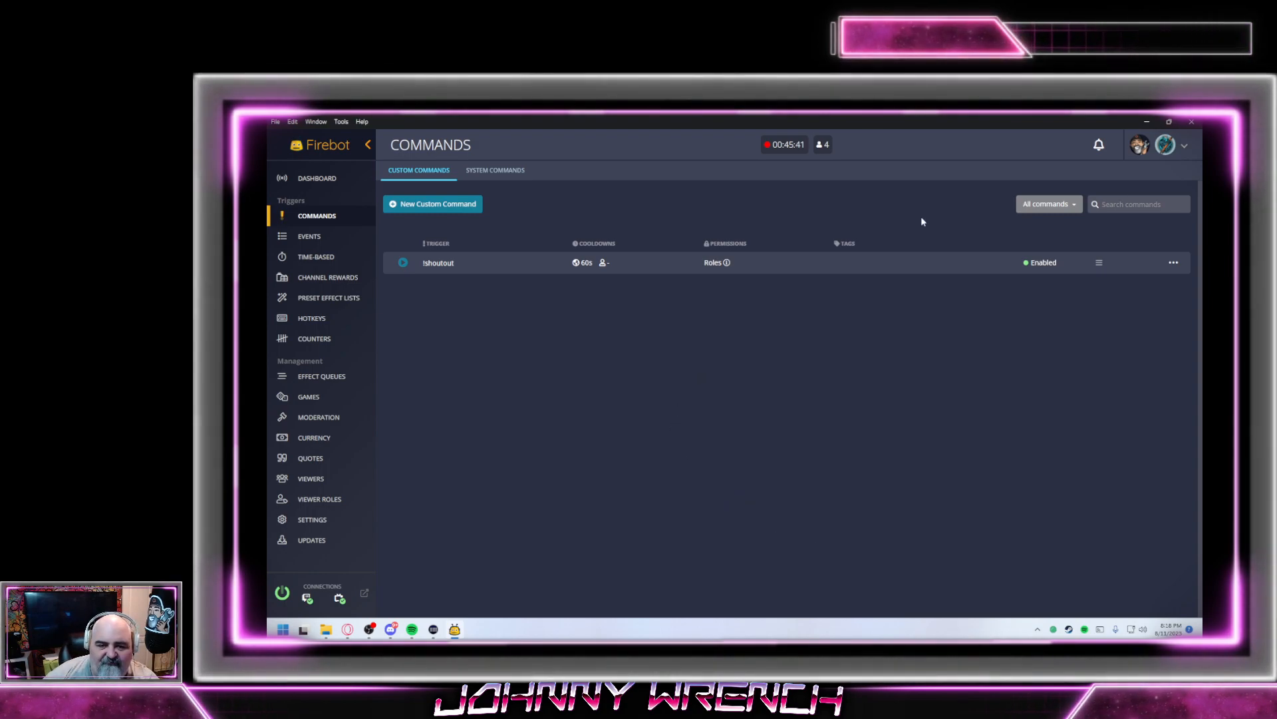
Reopen the !shoutout command for editing and select Firebot Shoutout as a new effect
click(1174, 262)
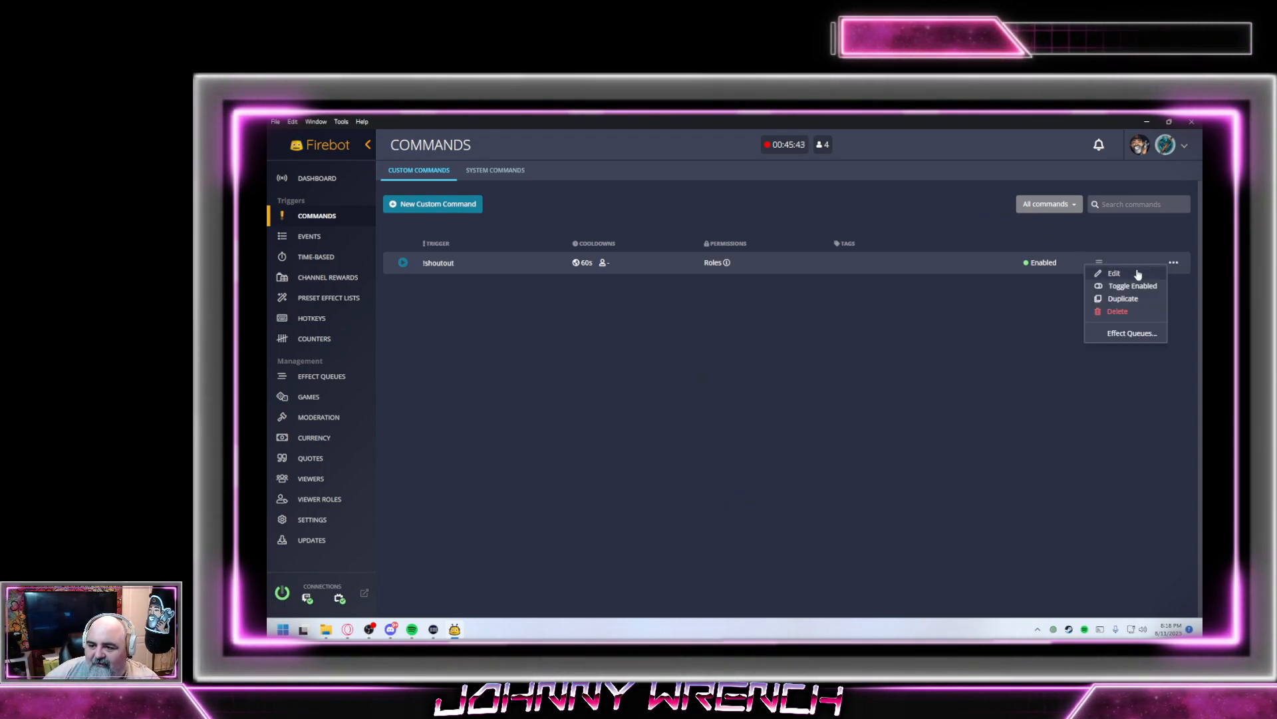
click(1138, 274)
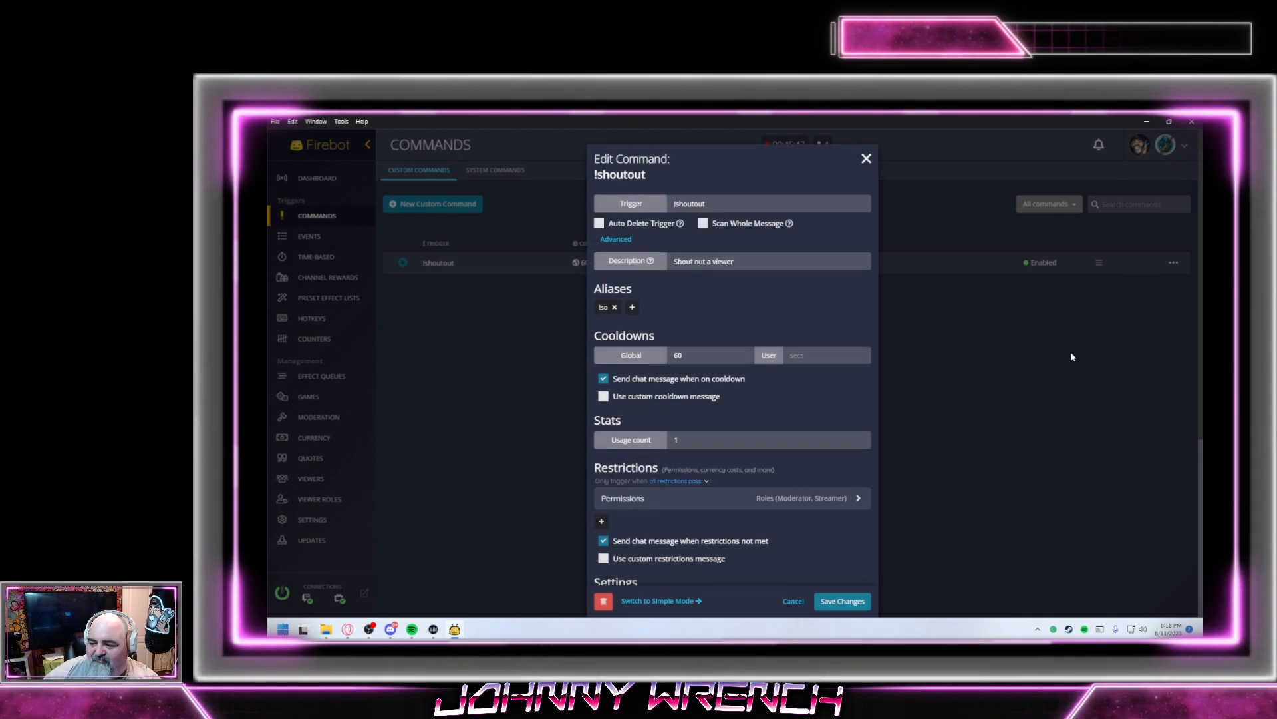
scroll(858, 398, down, 1)
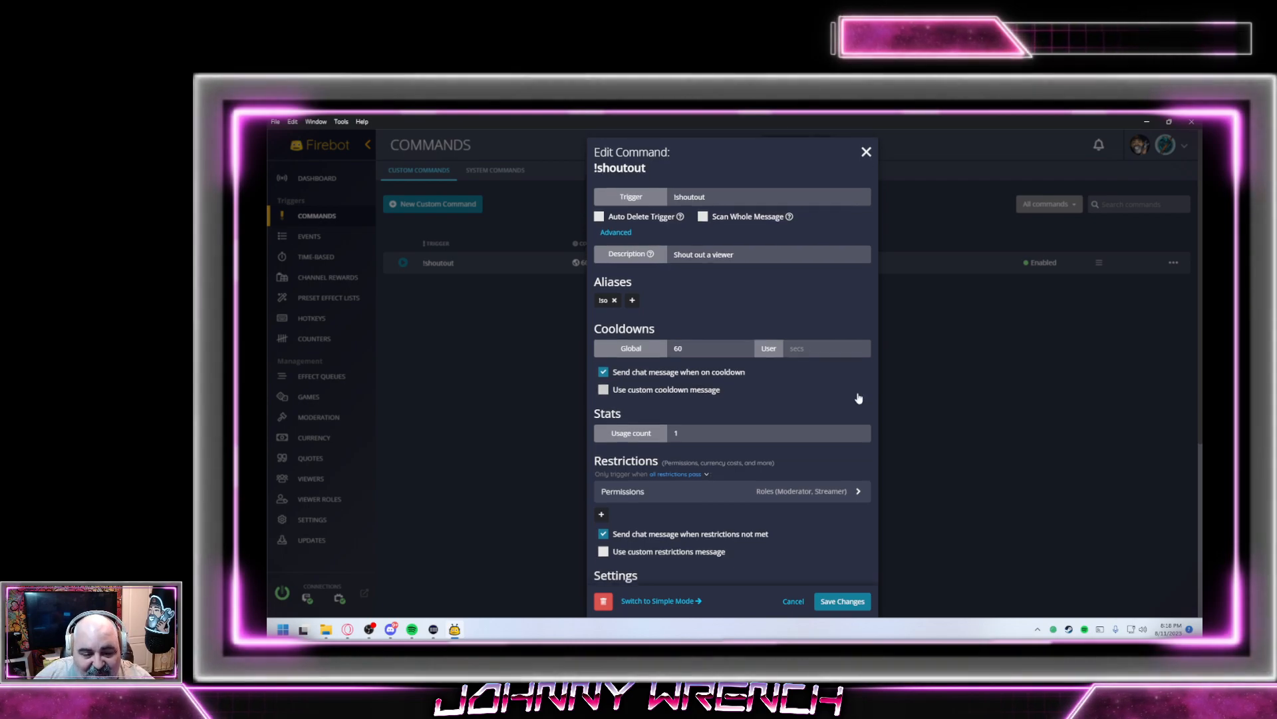
scroll(859, 398, down, 4)
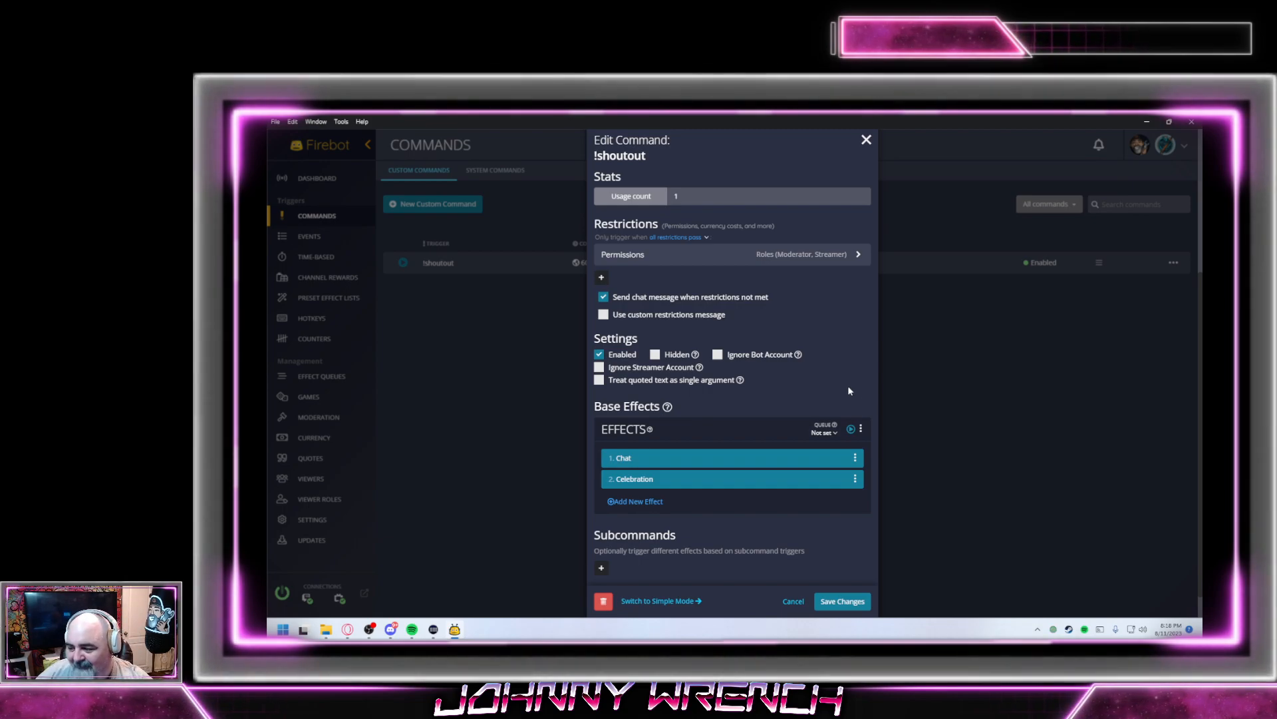
click(639, 501)
text(shout)
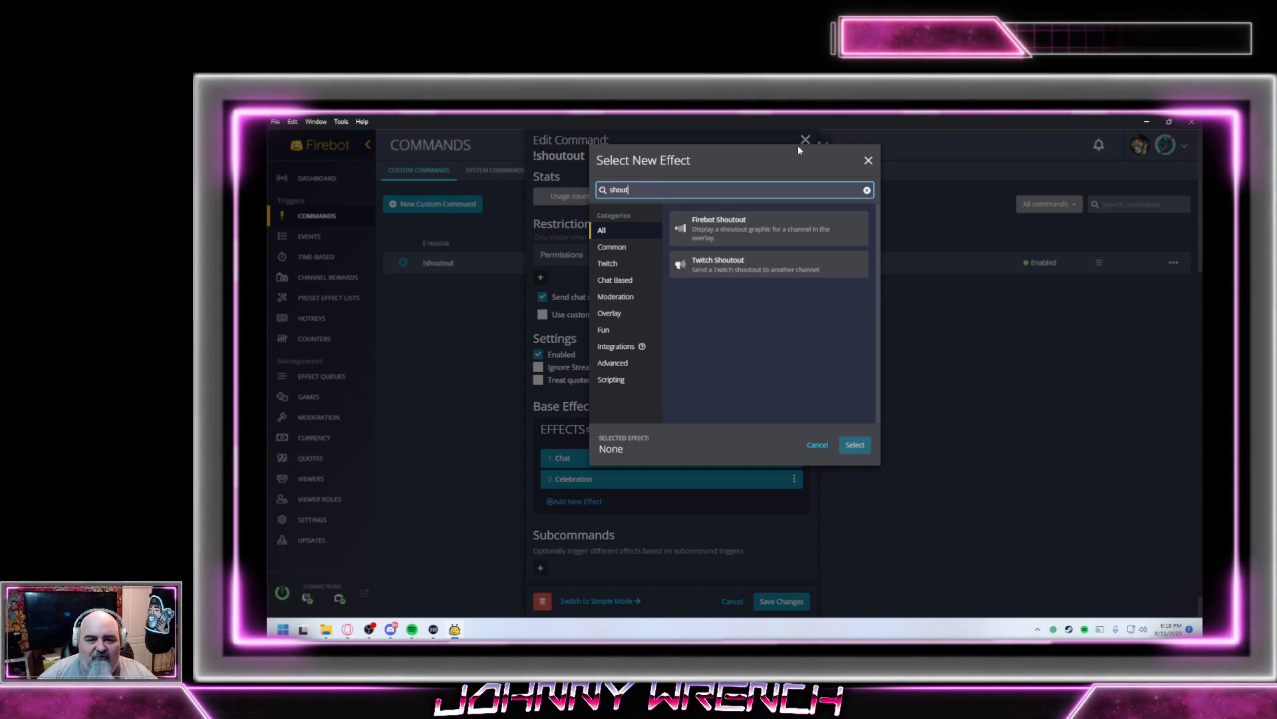
click(768, 225)
click(858, 442)
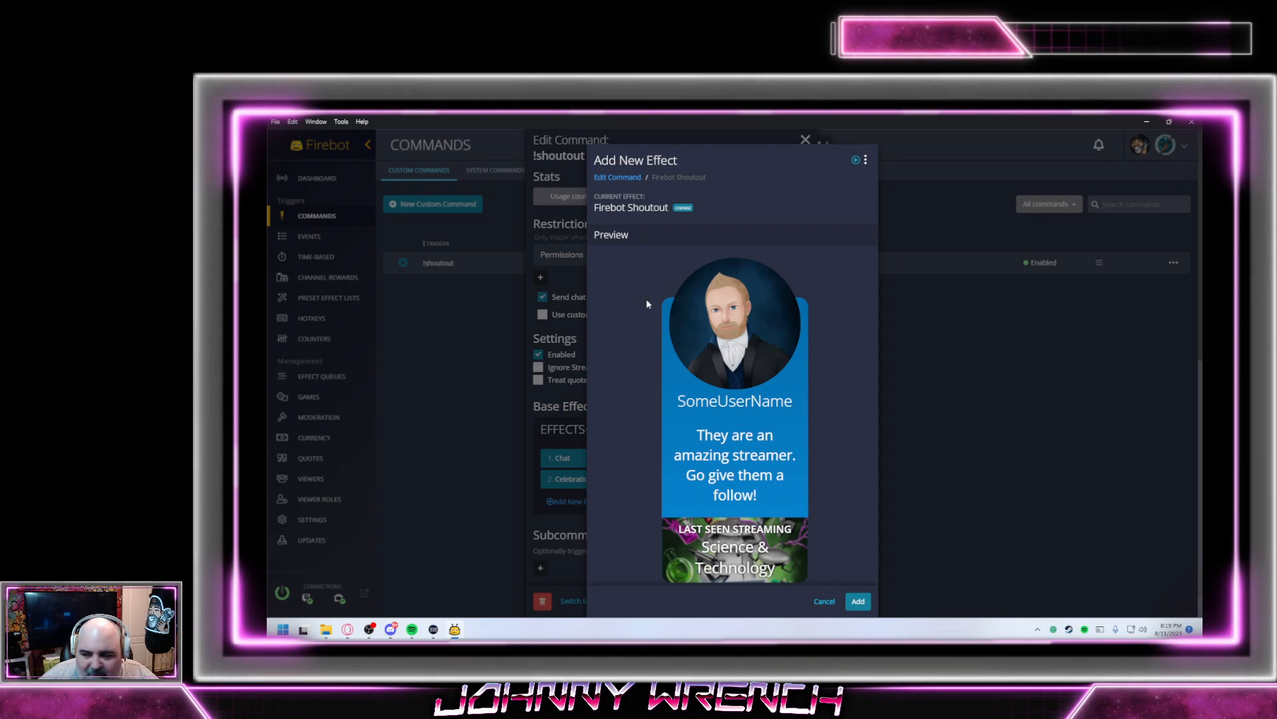
Look over the shoutout card's preview and customization options, and set Background Color 1 to magenta #ff00f6
scroll(713, 285, down, 3)
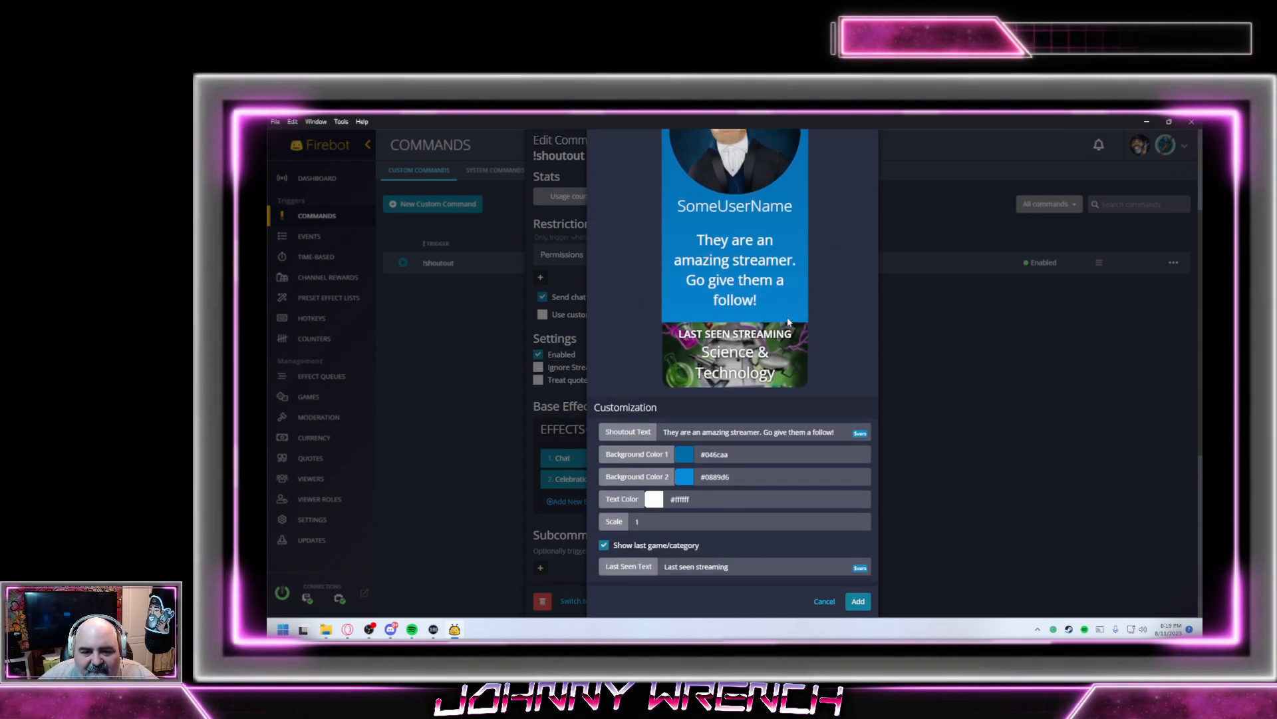
scroll(772, 293, up, 3)
scroll(771, 439, down, 5)
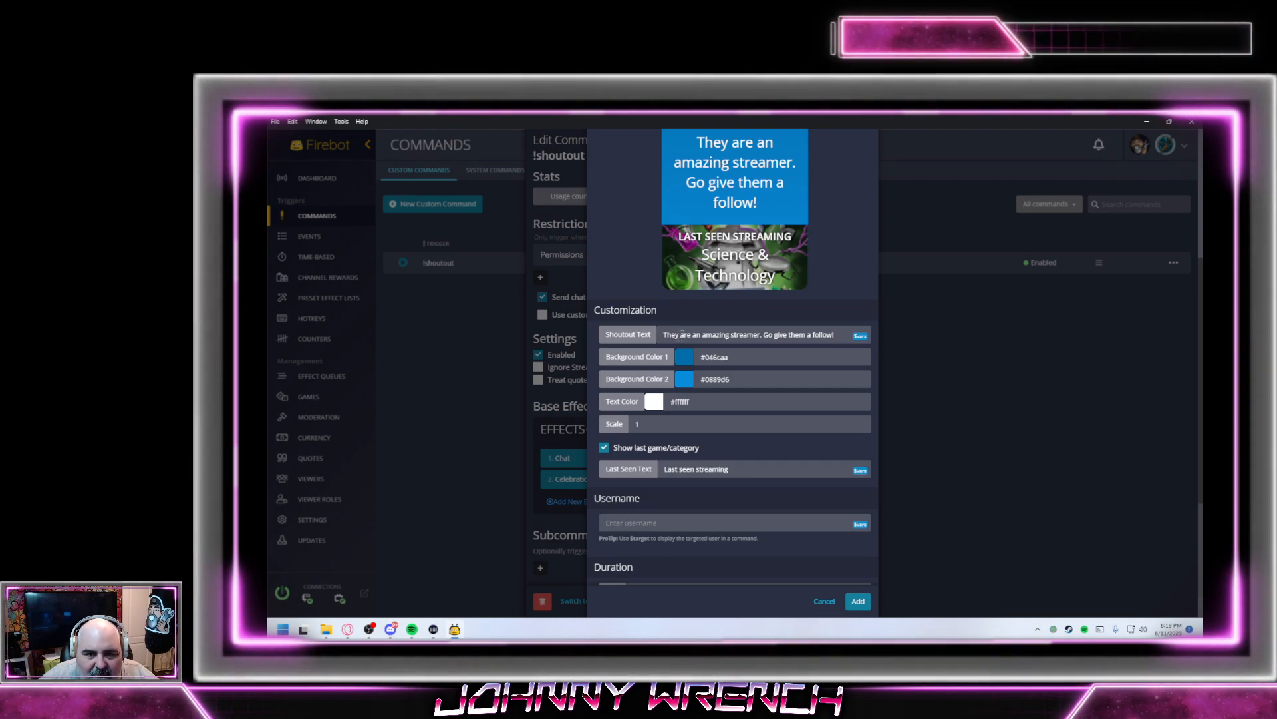
scroll(677, 336, up, 3)
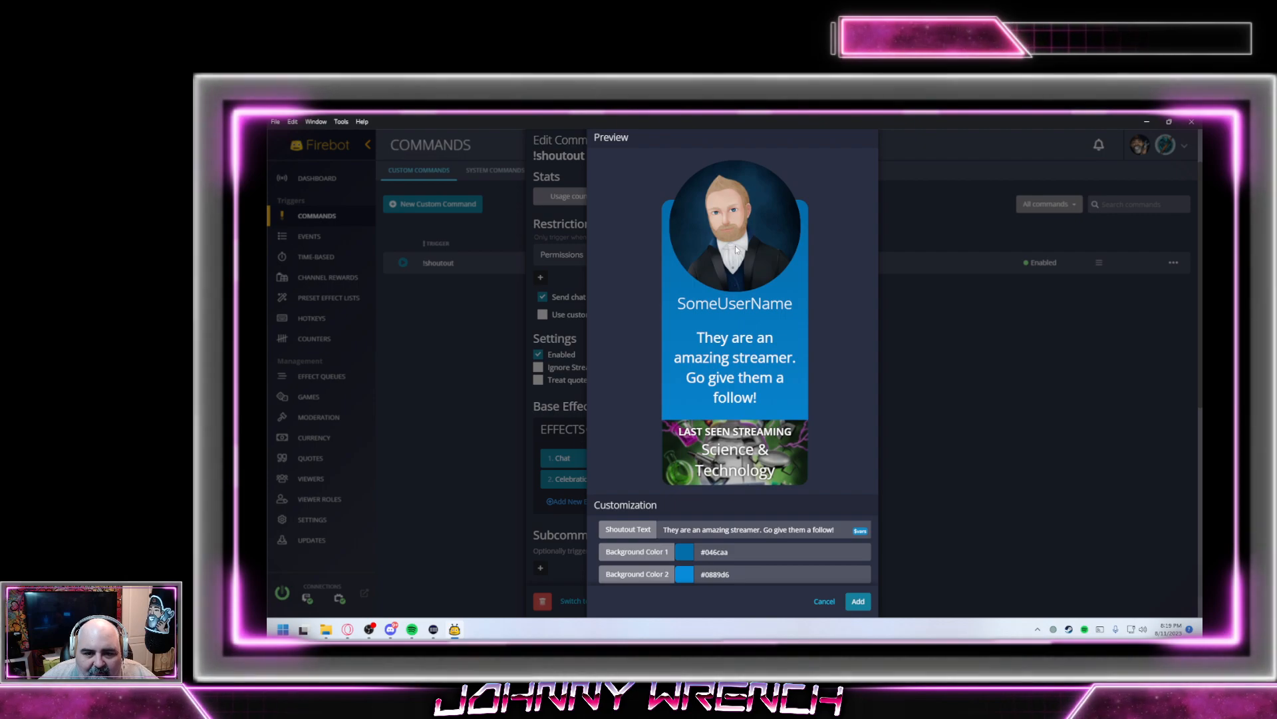
scroll(734, 252, down, 3)
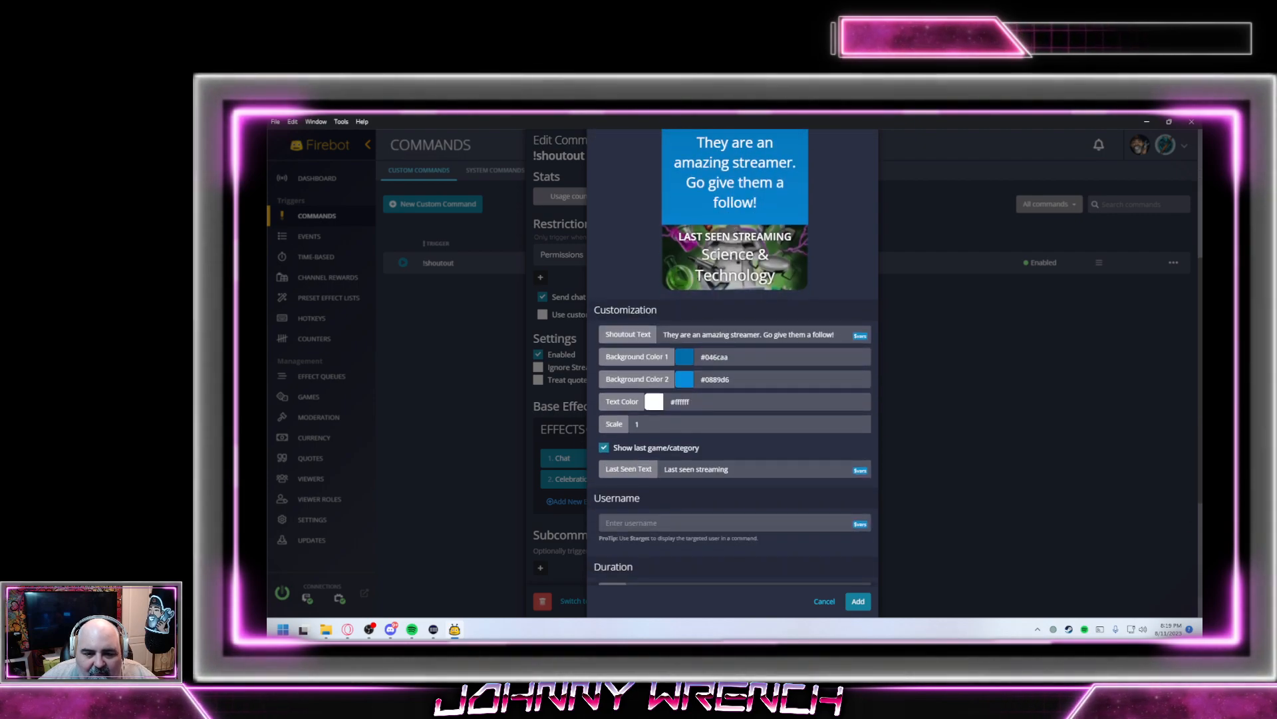
click(684, 359)
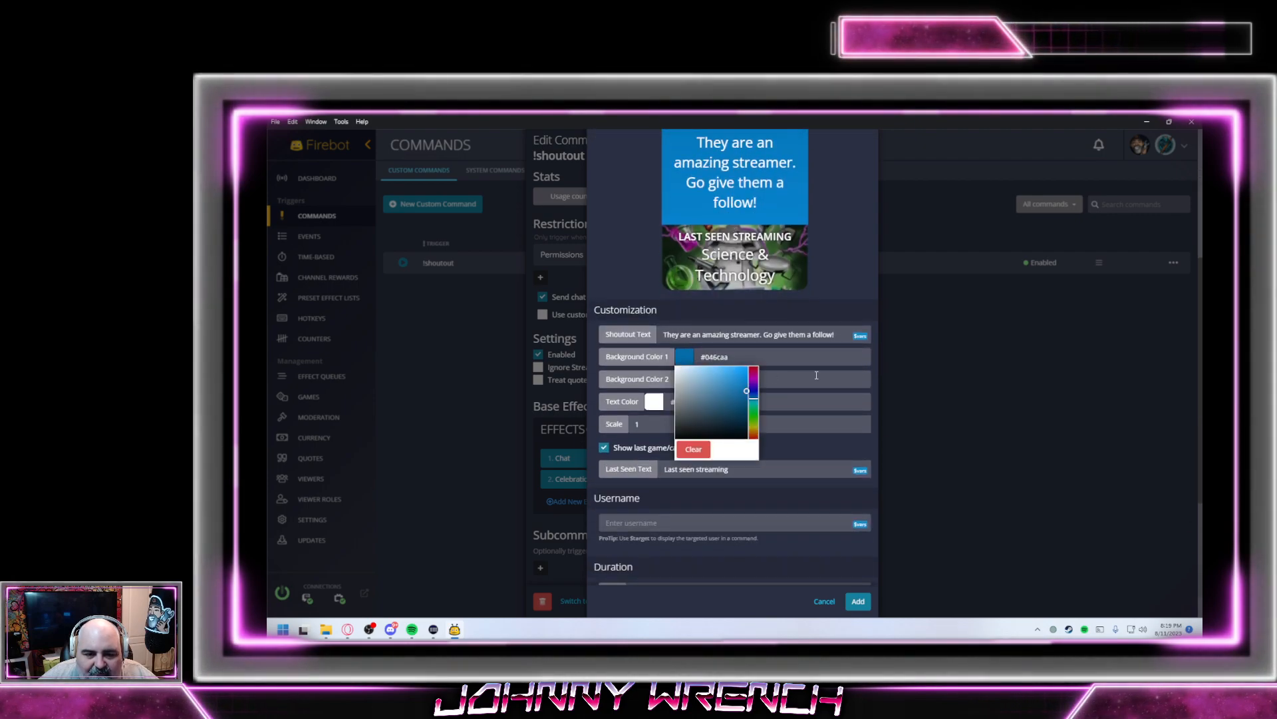
drag(756, 377, 757, 352)
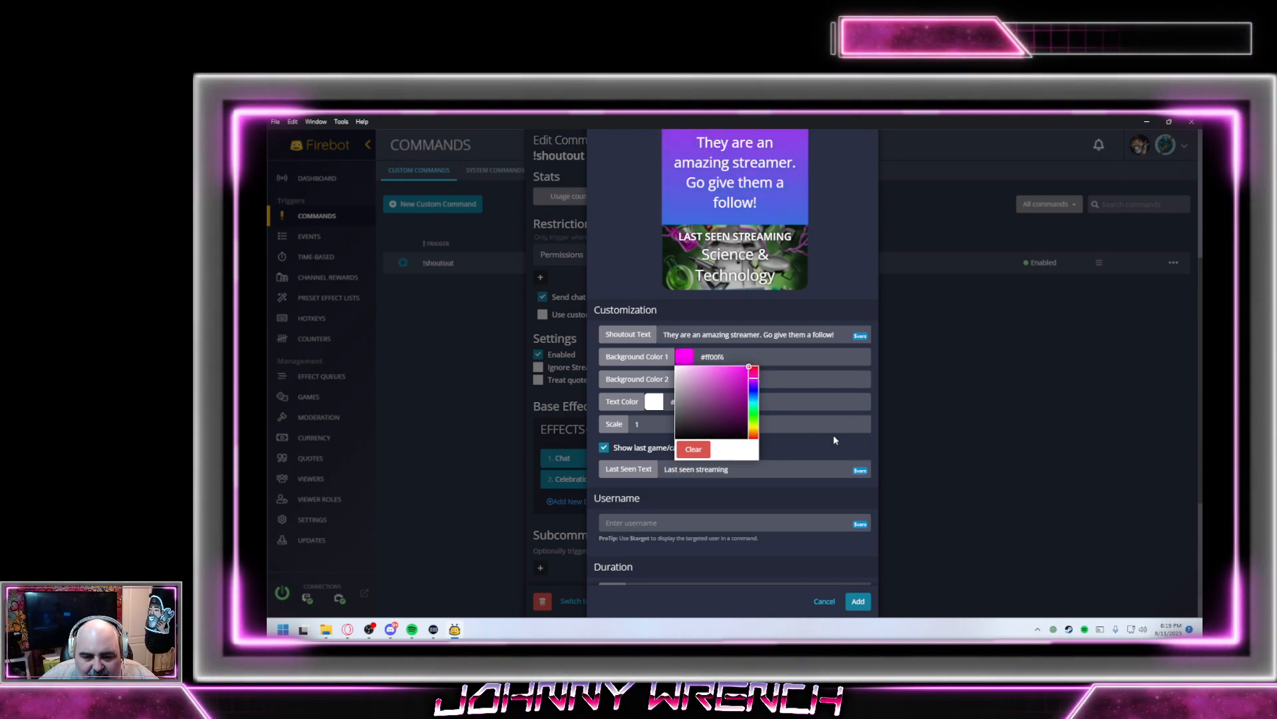
click(798, 432)
scroll(762, 342, up, 3)
scroll(777, 347, down, 3)
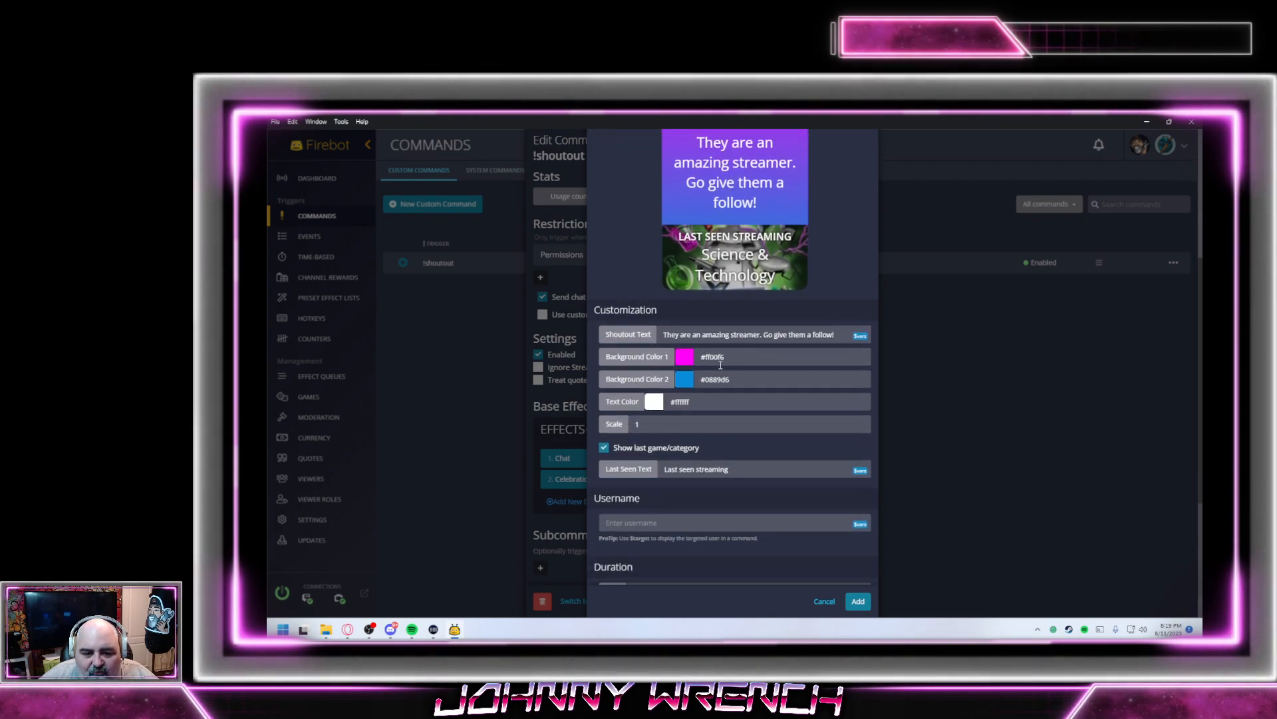
Set the shoutout card's Background Color 2 to dark purple #3d003f
click(685, 381)
drag(755, 403, 751, 443)
click(761, 423)
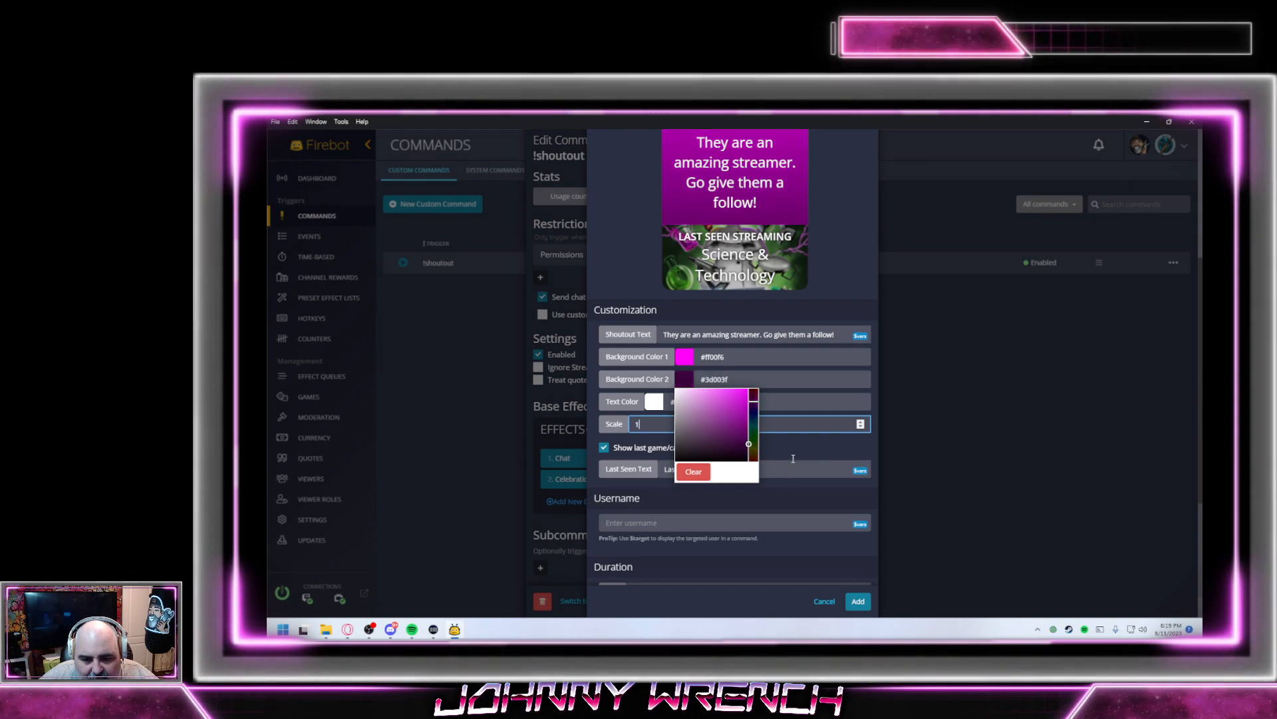
Try the shoutout card without the last game/category, and turn that option back on
click(604, 447)
scroll(805, 313, up, 5)
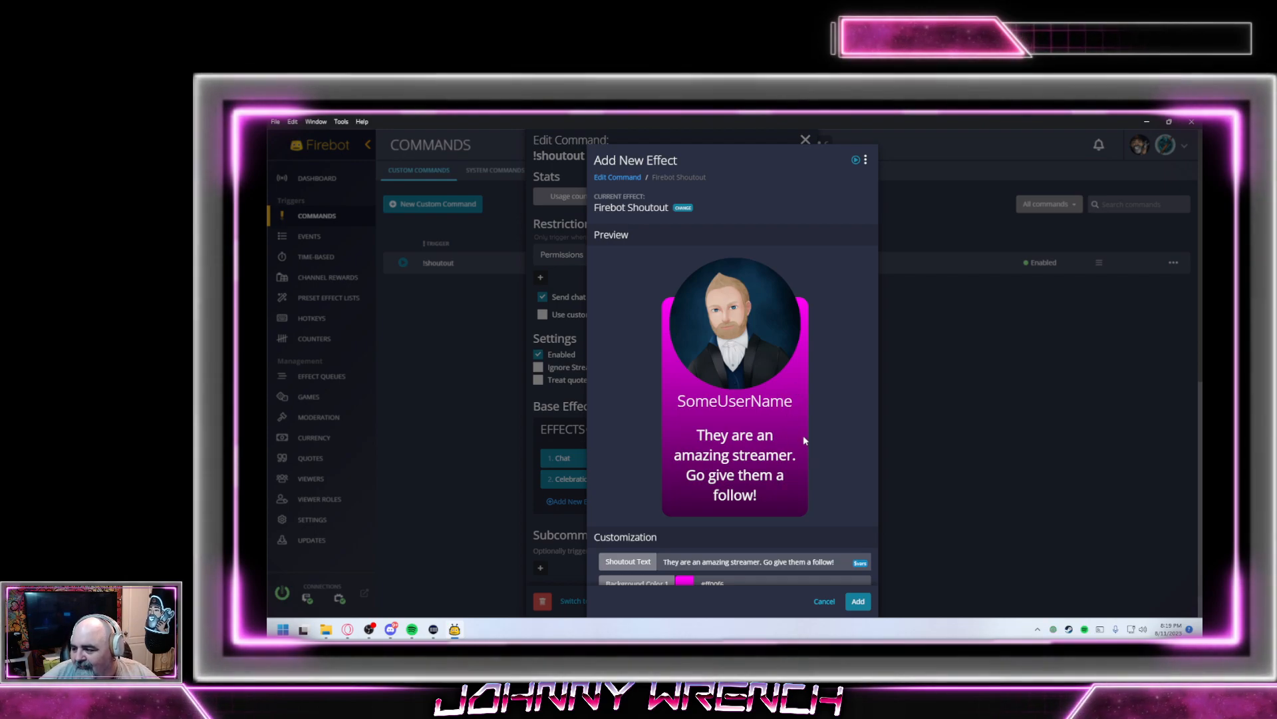
scroll(803, 440, down, 3)
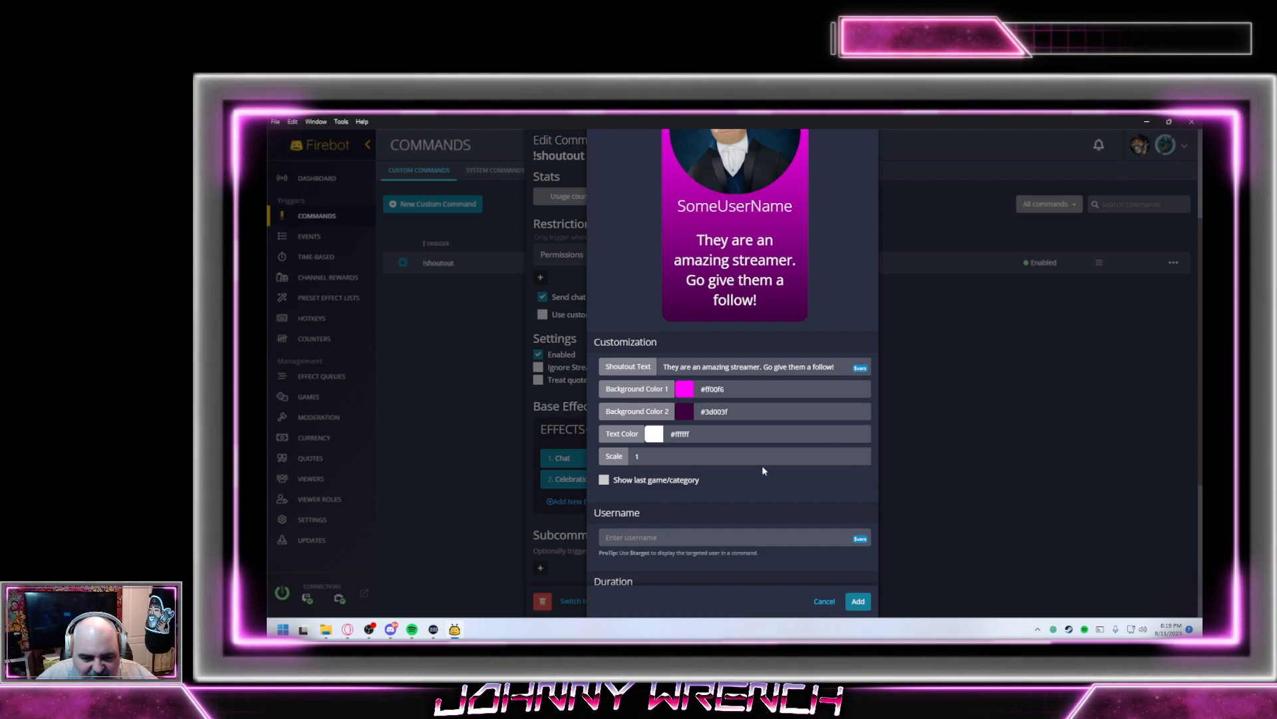
scroll(729, 446, down, 2)
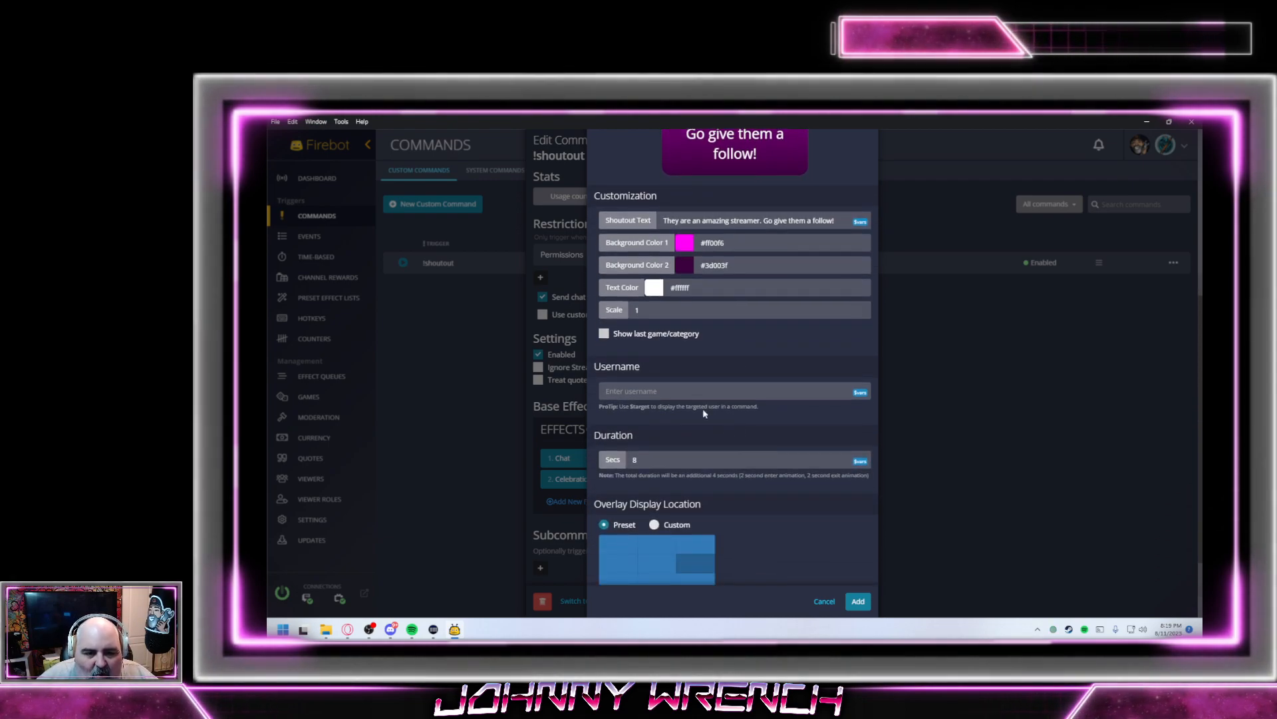
click(661, 338)
scroll(759, 321, up, 2)
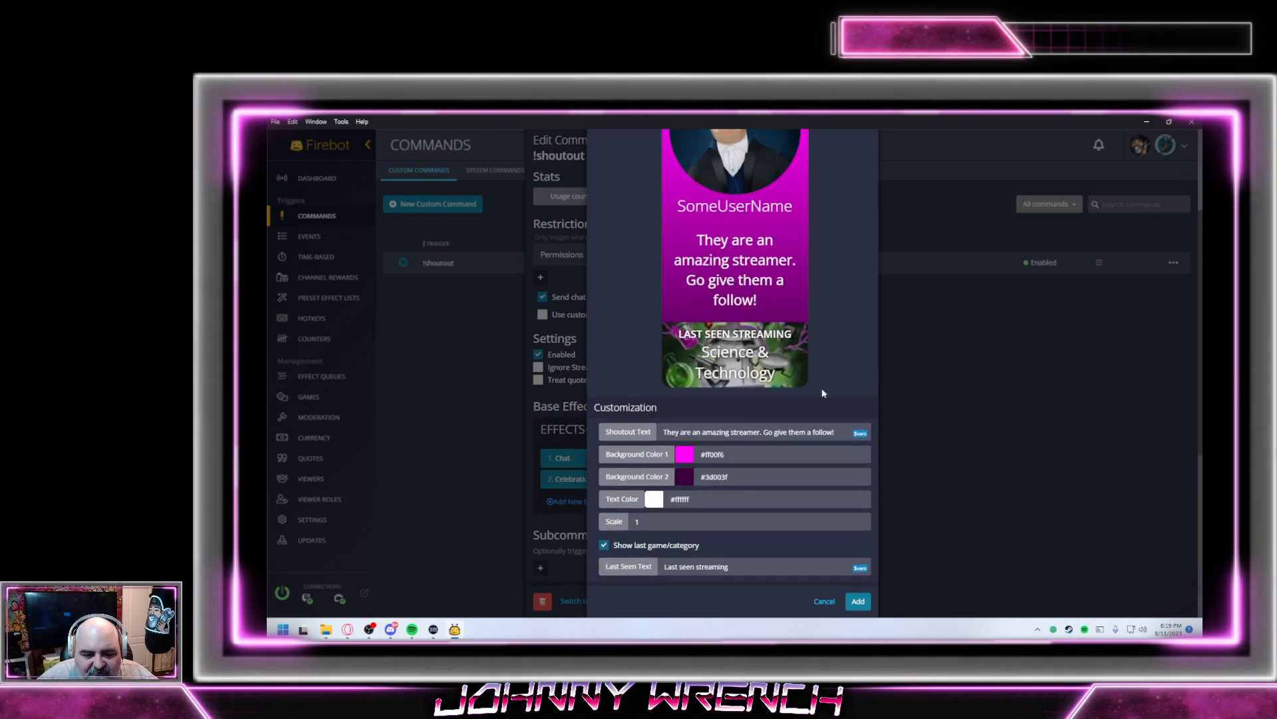
Choose the middle-left preset as the shoutout's overlay display location and enter $target as its username
scroll(823, 393, down, 5)
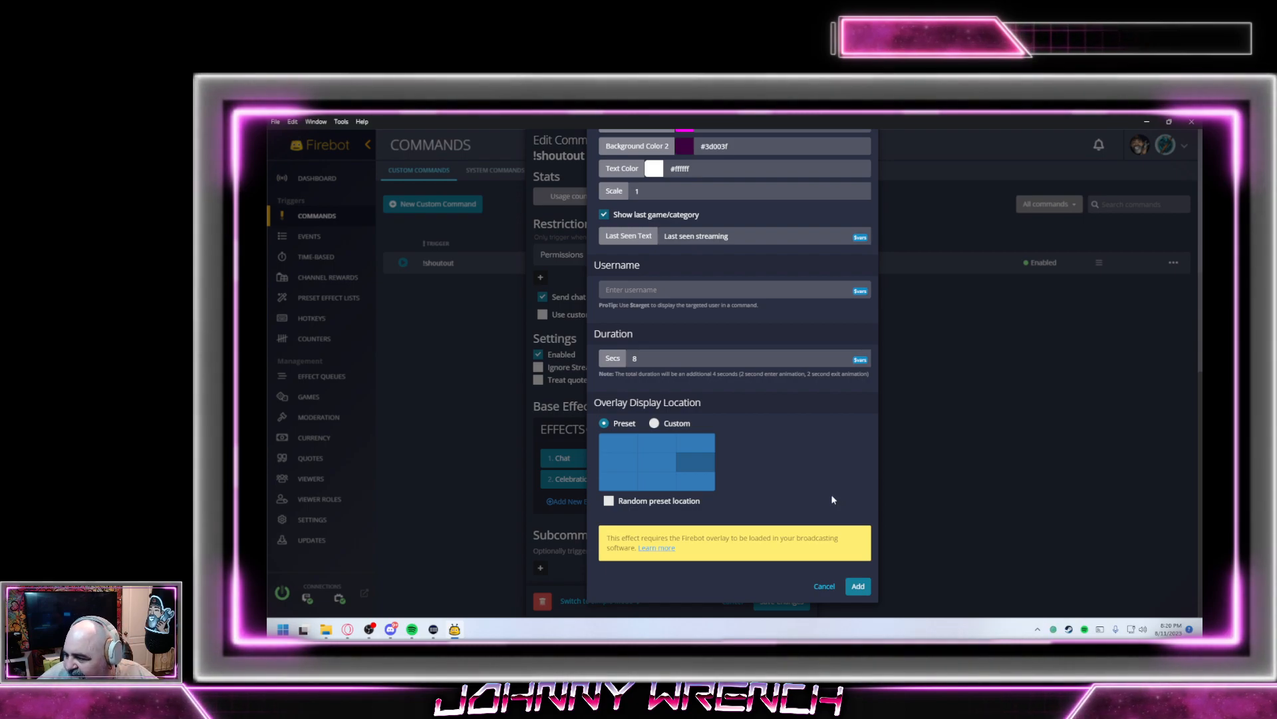
click(619, 462)
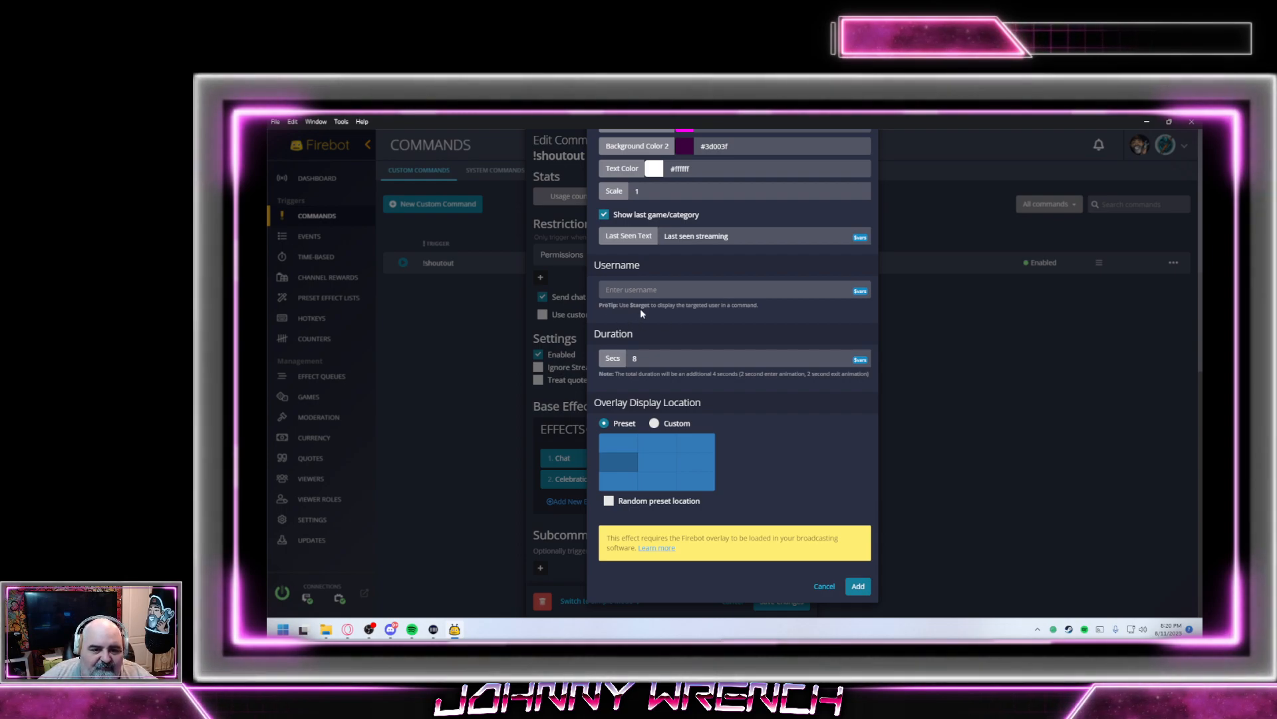
click(701, 290)
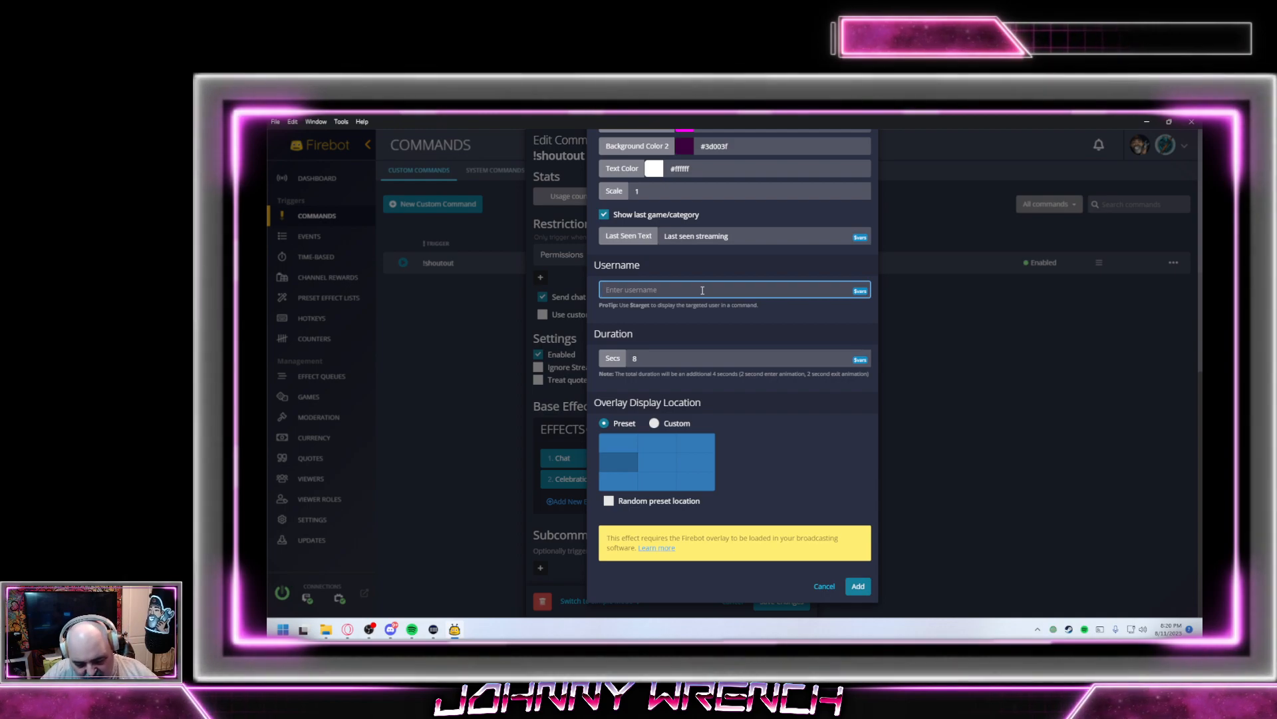
text($target)
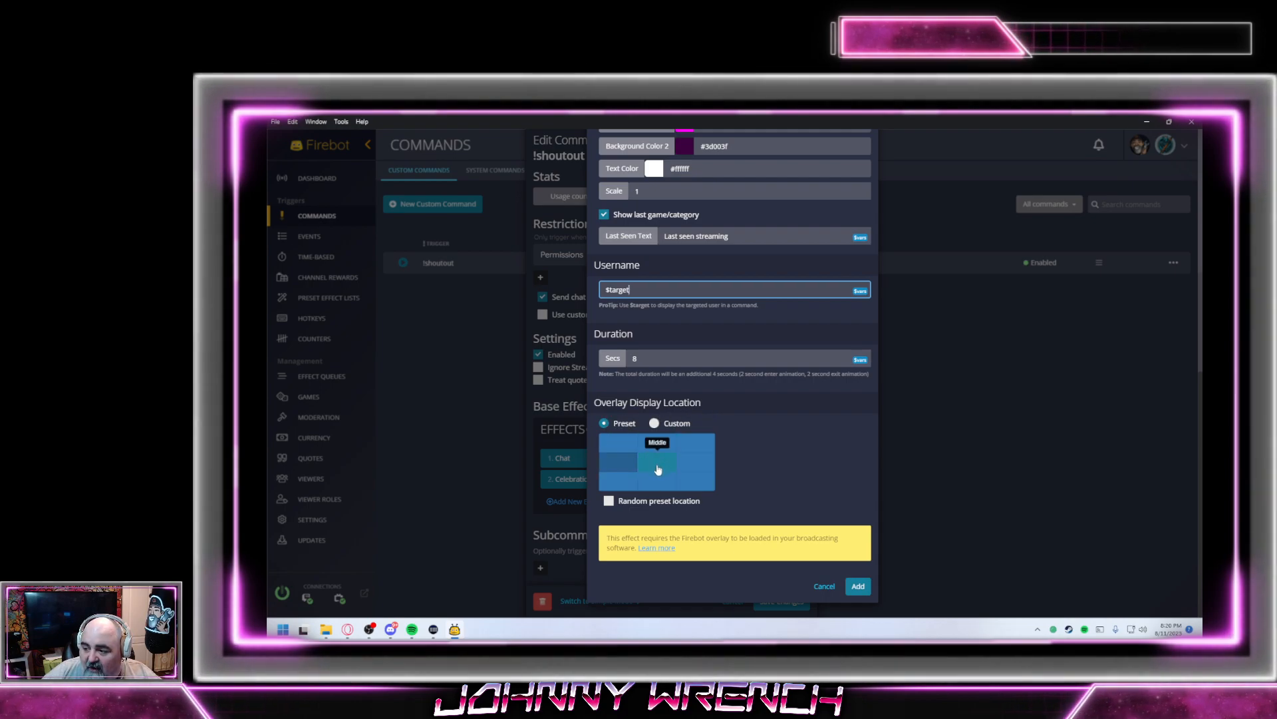
Try the random preset location option for the shoutout overlay, and turn it off again
click(656, 502)
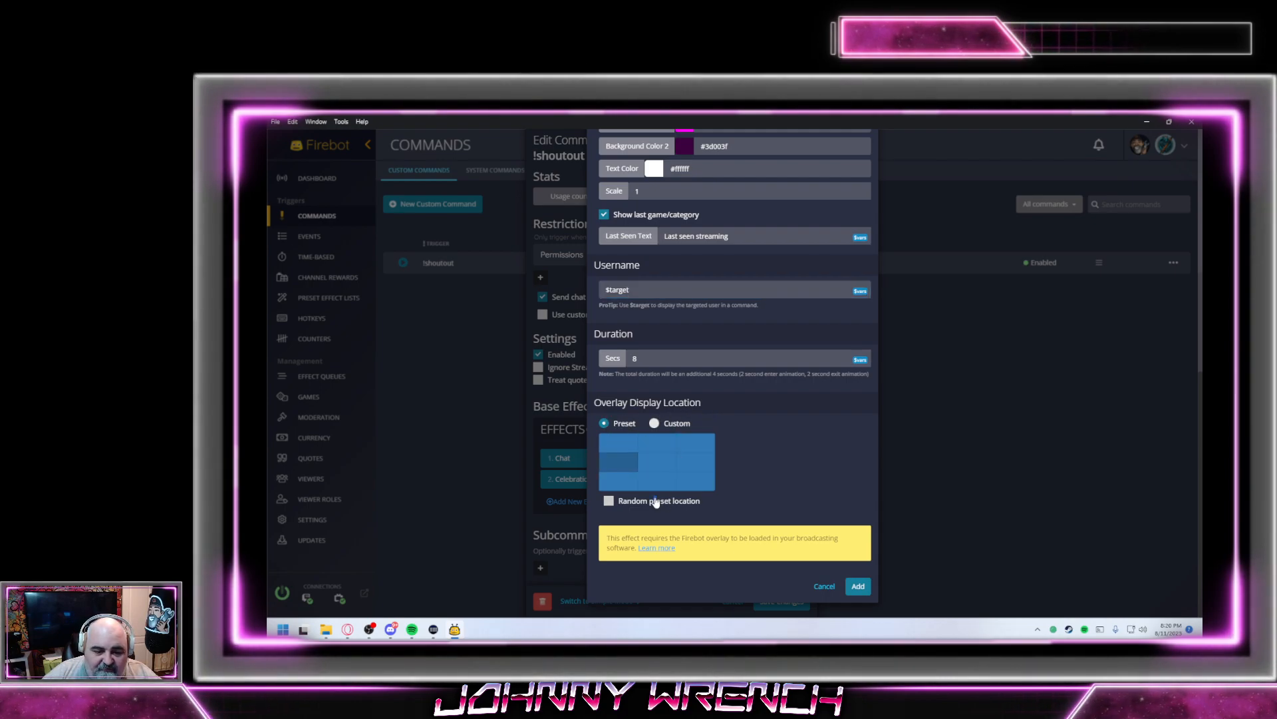
click(608, 503)
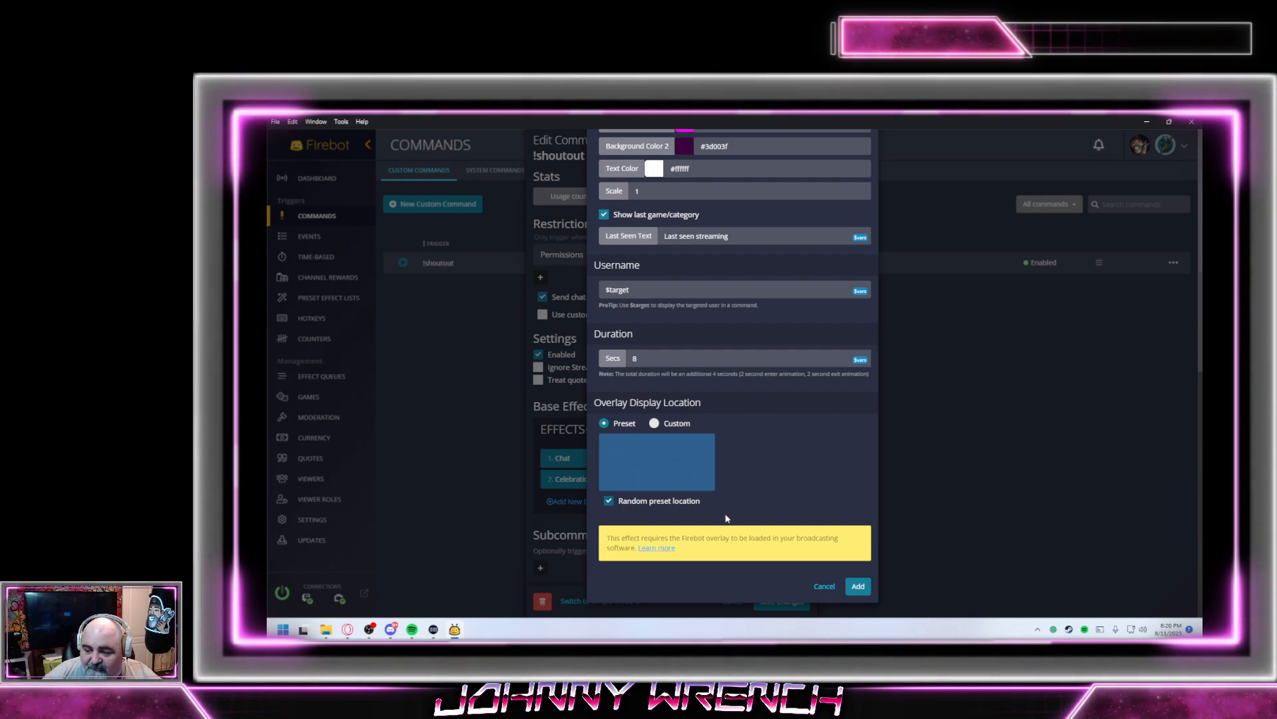
click(608, 501)
Try the custom overlay display location and its edge options, and return to the middle-left preset
click(654, 423)
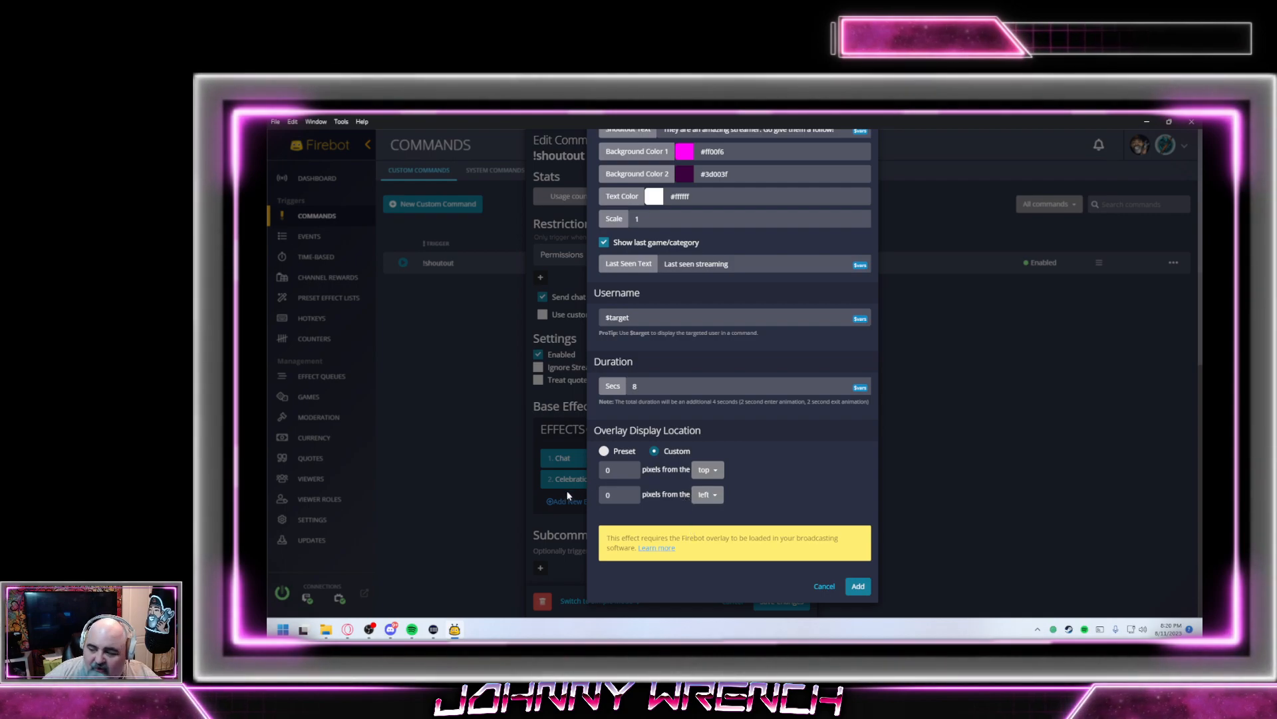
click(706, 474)
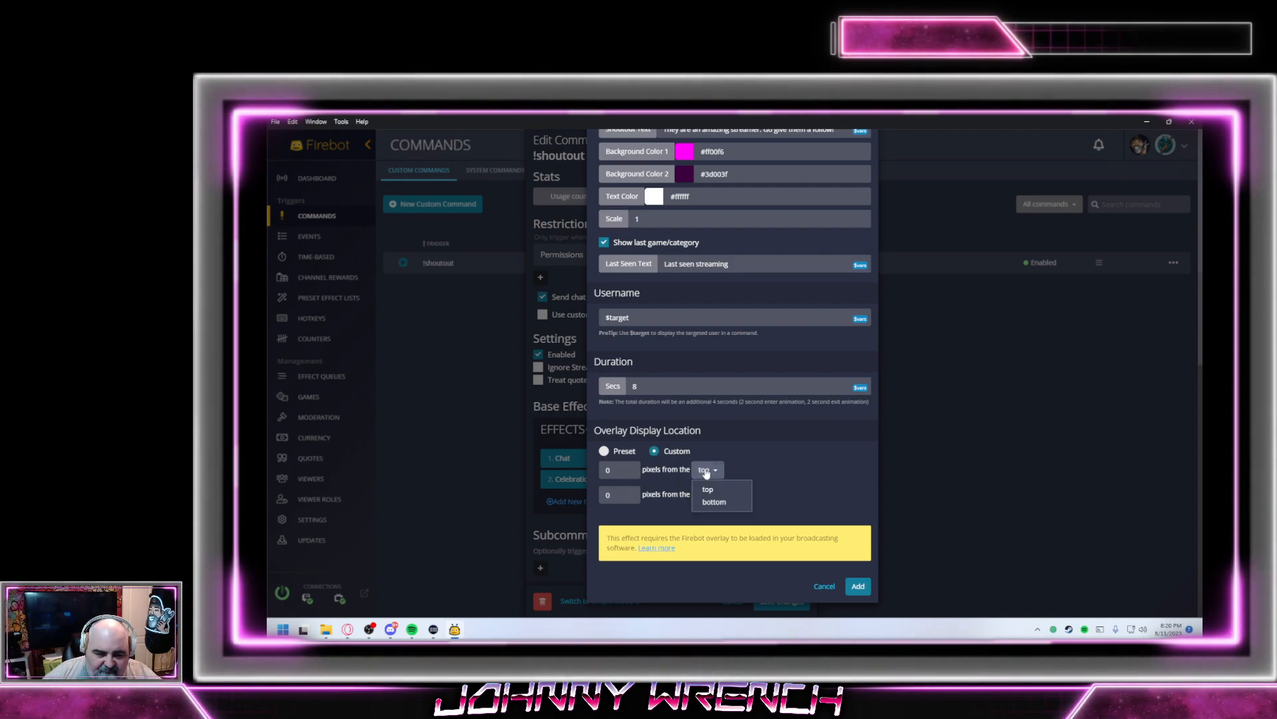
click(705, 474)
click(707, 494)
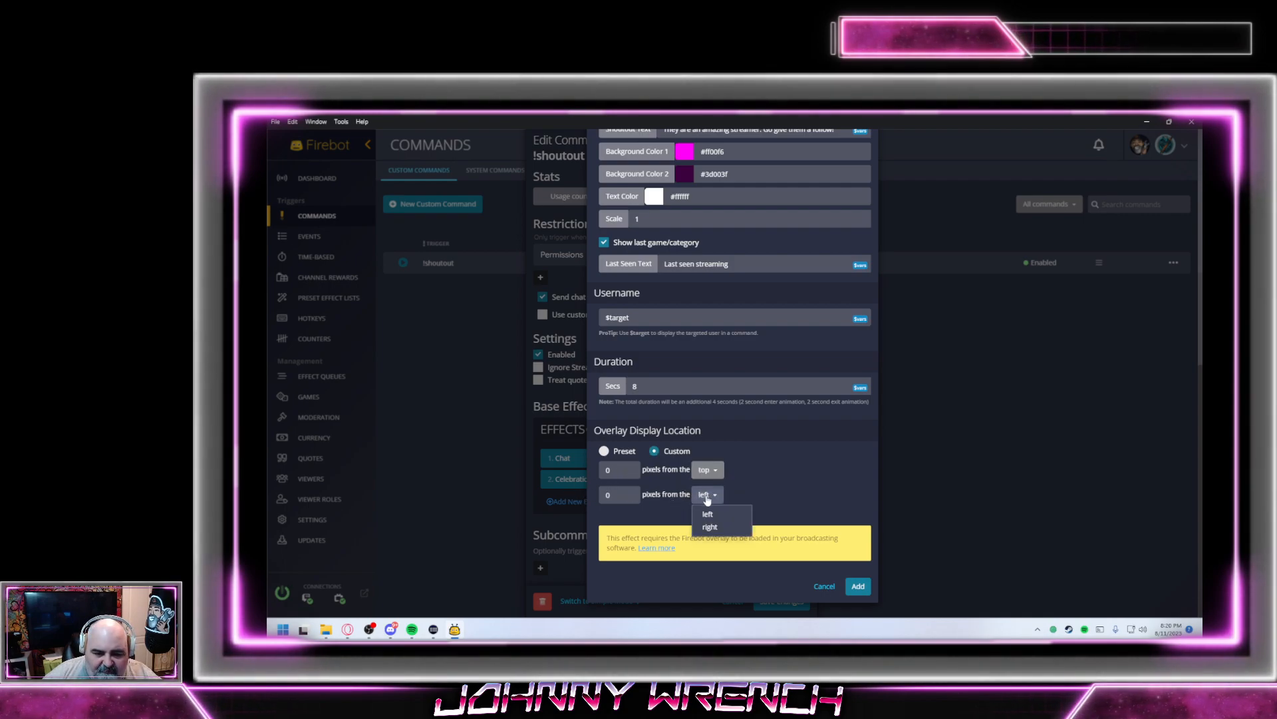
click(773, 468)
click(604, 451)
click(626, 494)
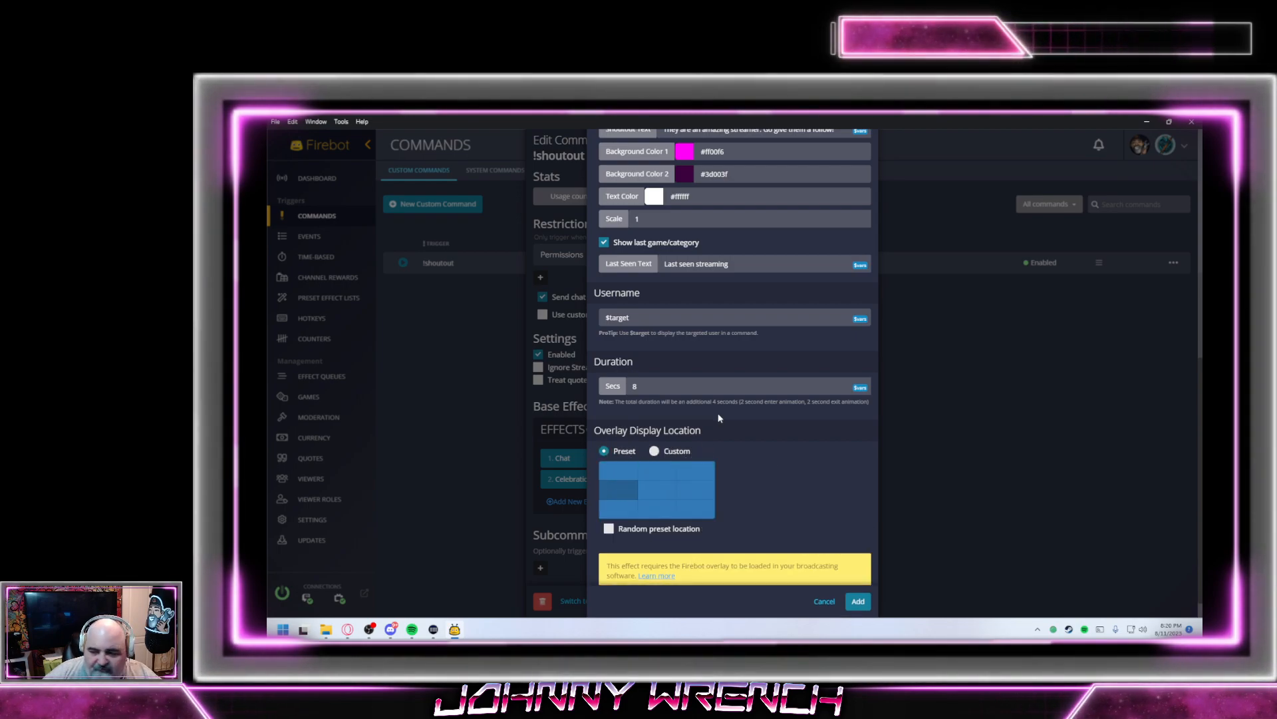
Add the configured shoutout effect to the !shoutout command, and save the command after test-running its effects
scroll(817, 447, down, 1)
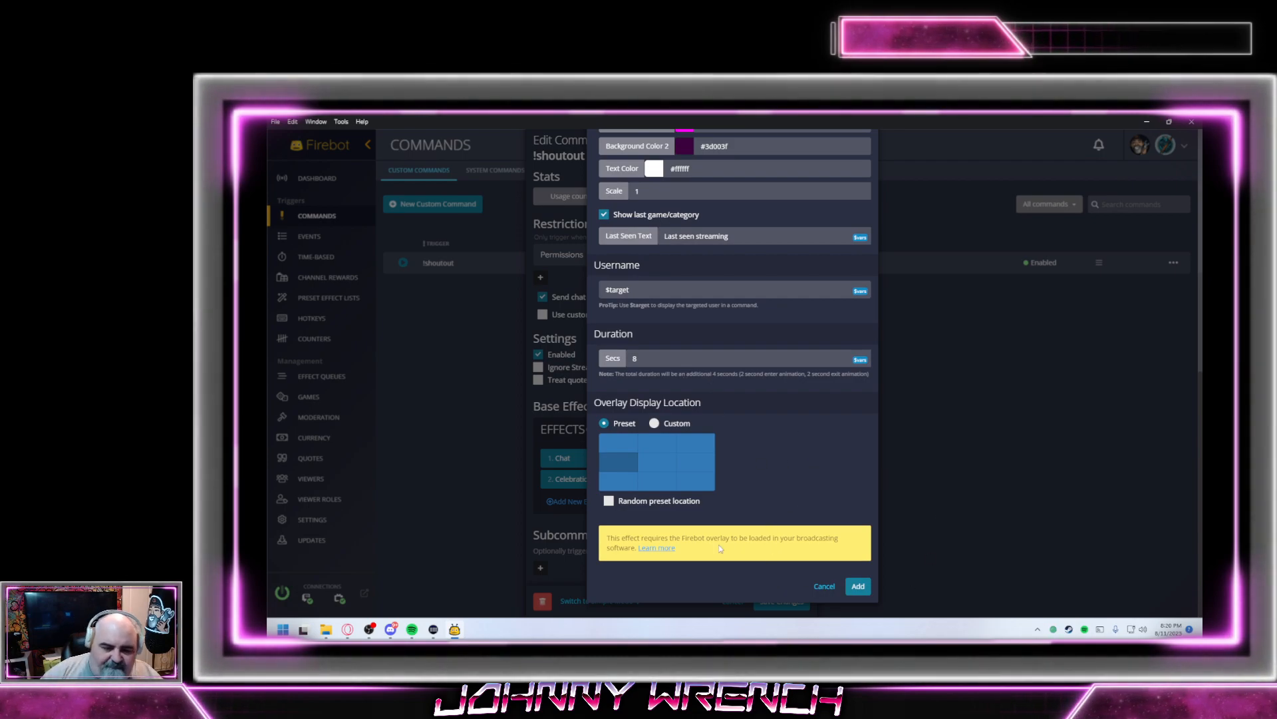
scroll(739, 171, up, 5)
scroll(739, 333, down, 5)
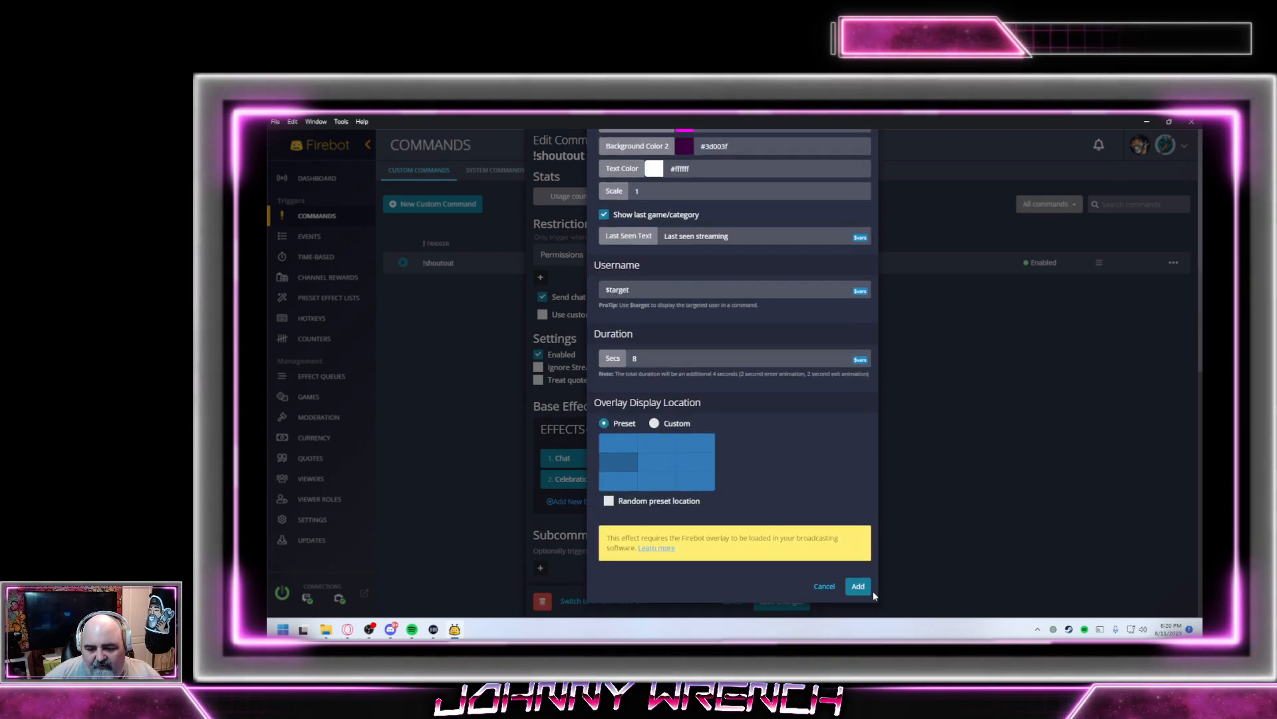
click(860, 599)
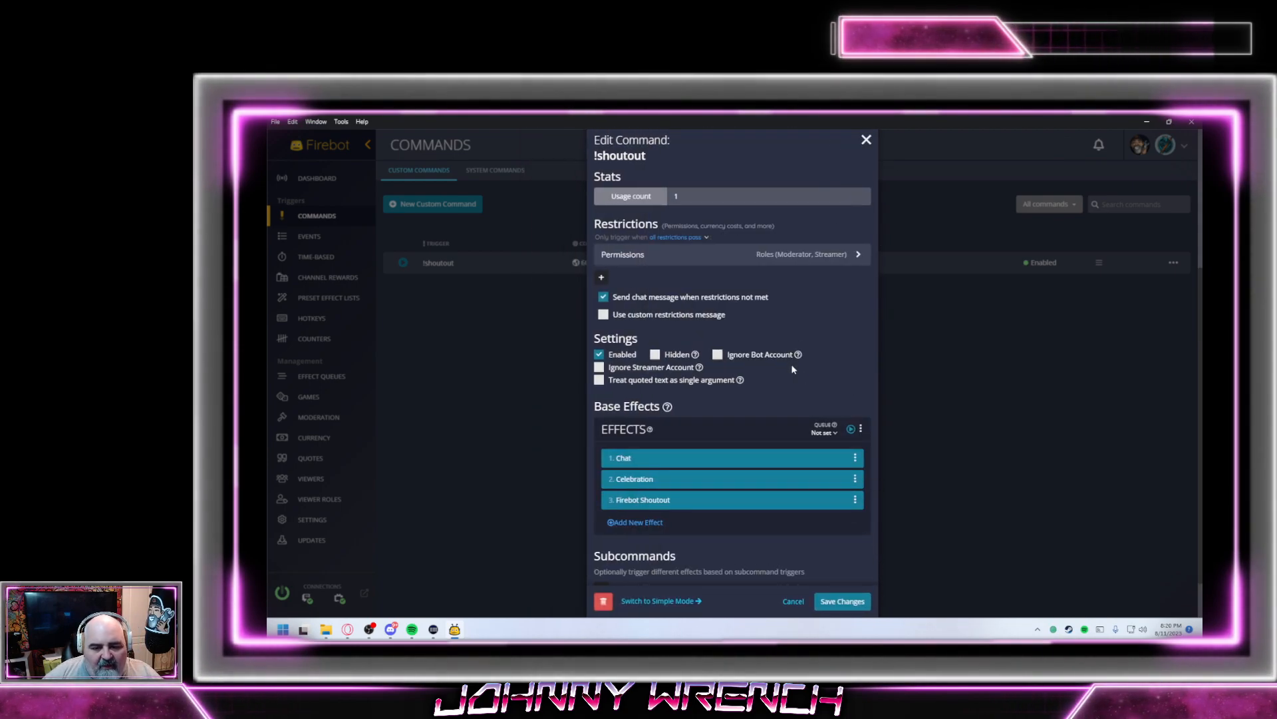
click(852, 432)
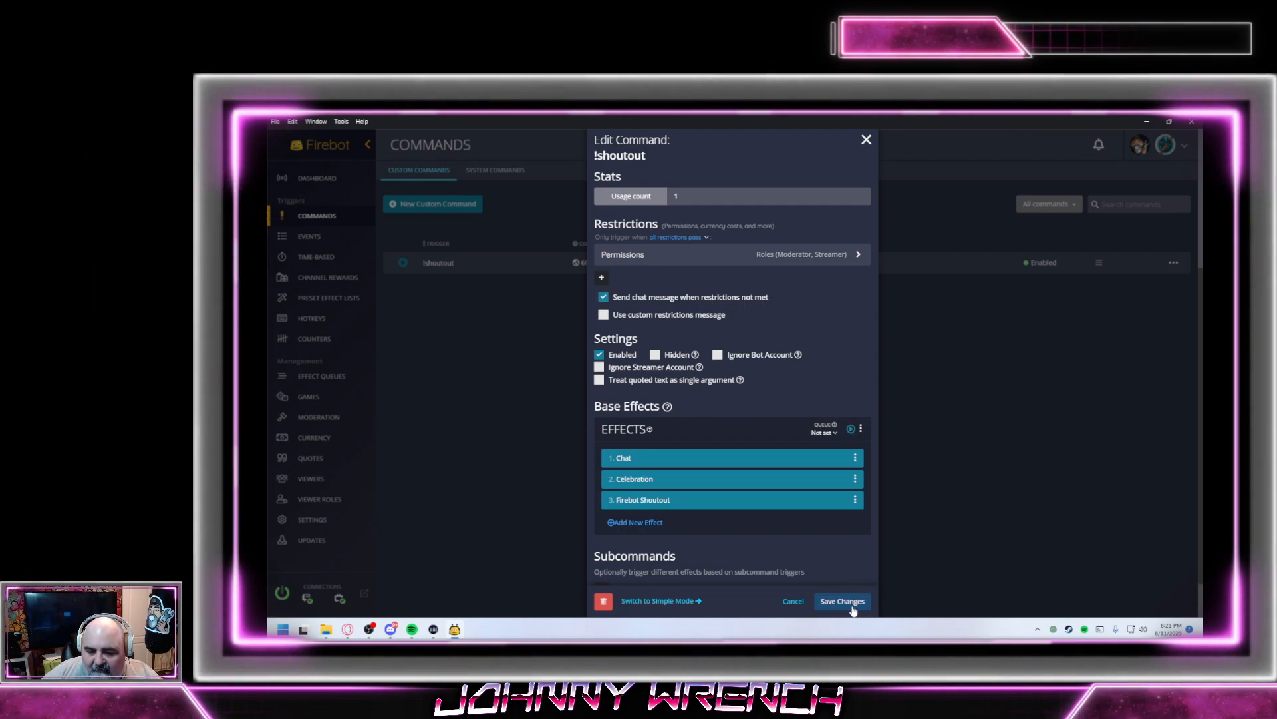
click(843, 602)
Reopen the !shoutout command's Firebot Shoutout effect to check its card and overlay location settings, and save both again
click(1173, 263)
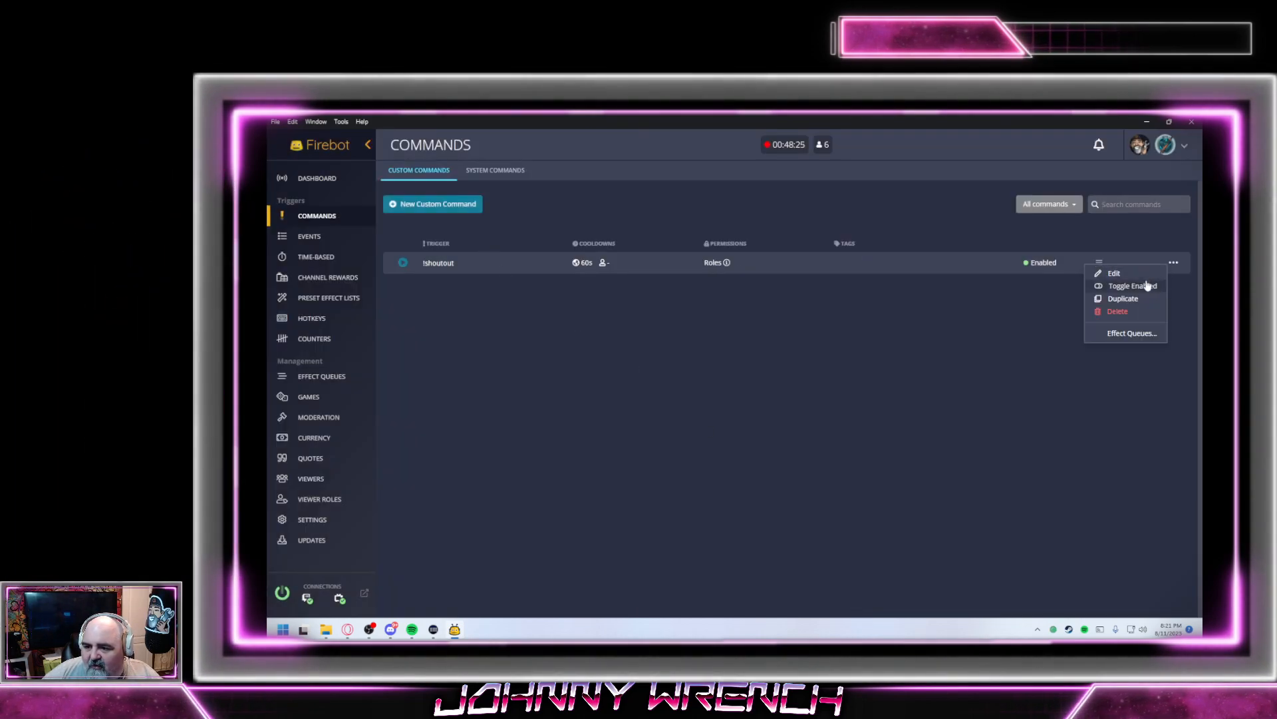
click(1114, 272)
scroll(836, 330, down, 4)
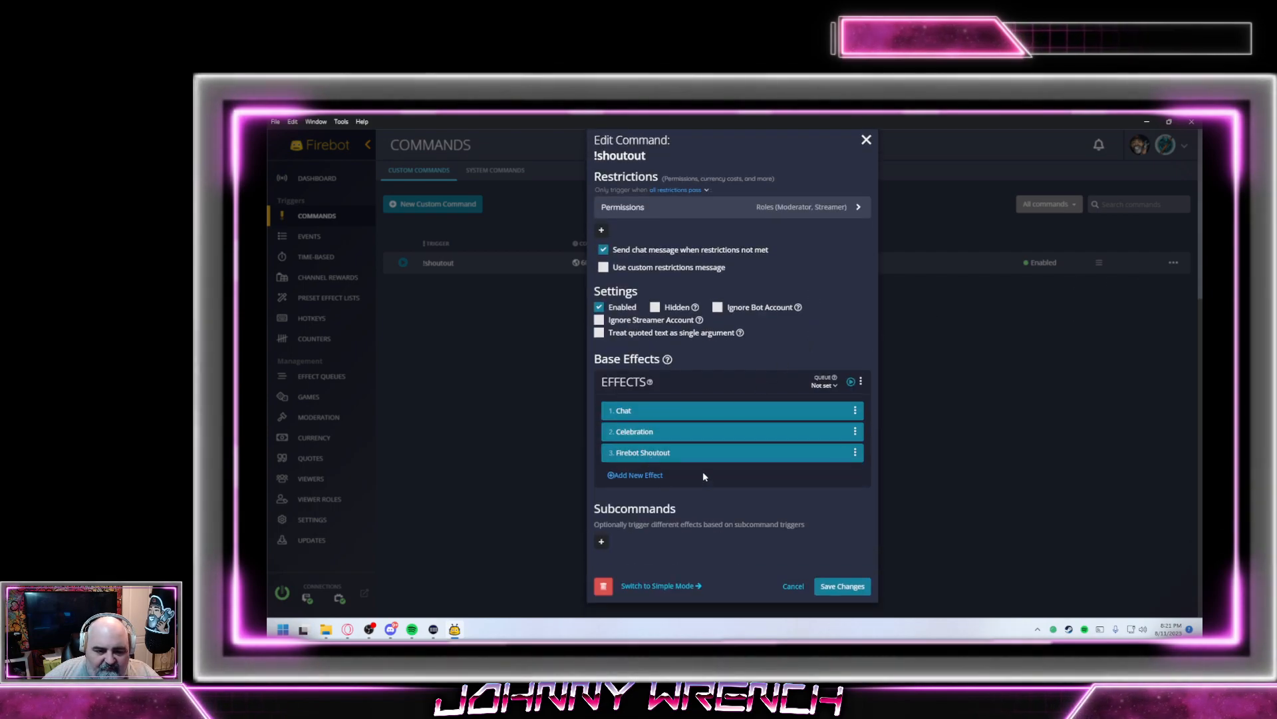
click(758, 452)
scroll(721, 399, down, 5)
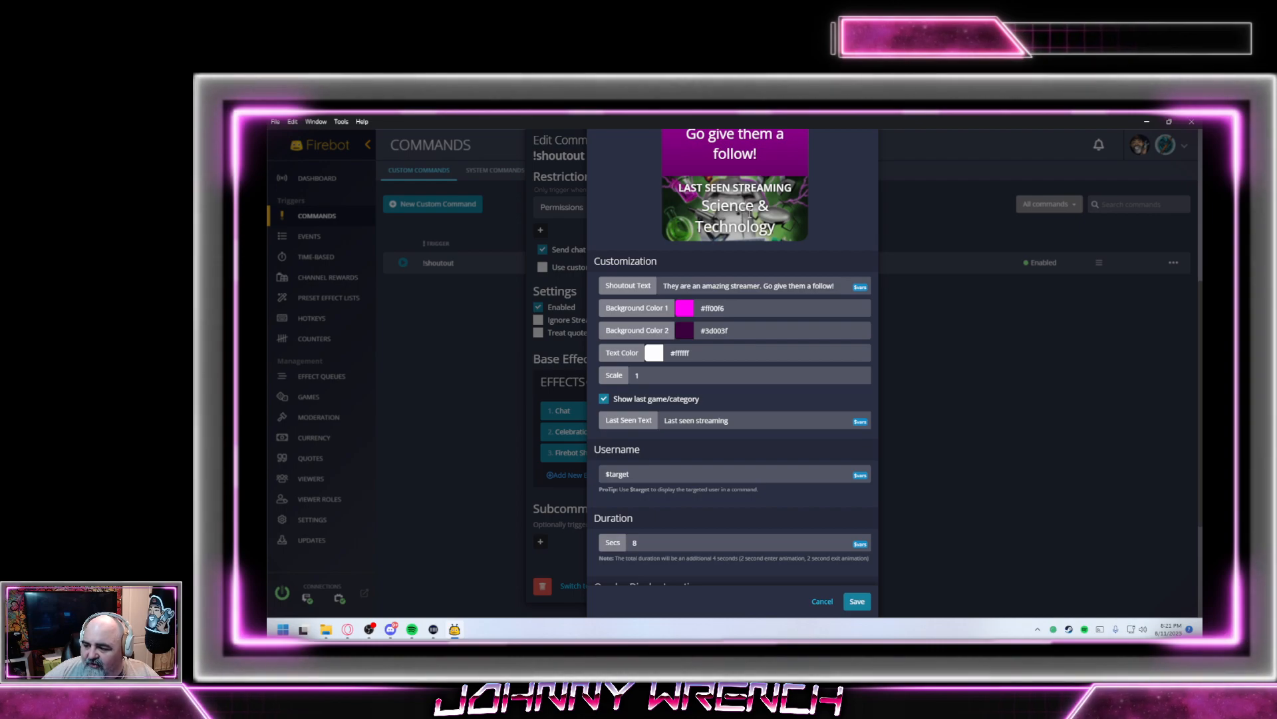
scroll(704, 352, down, 3)
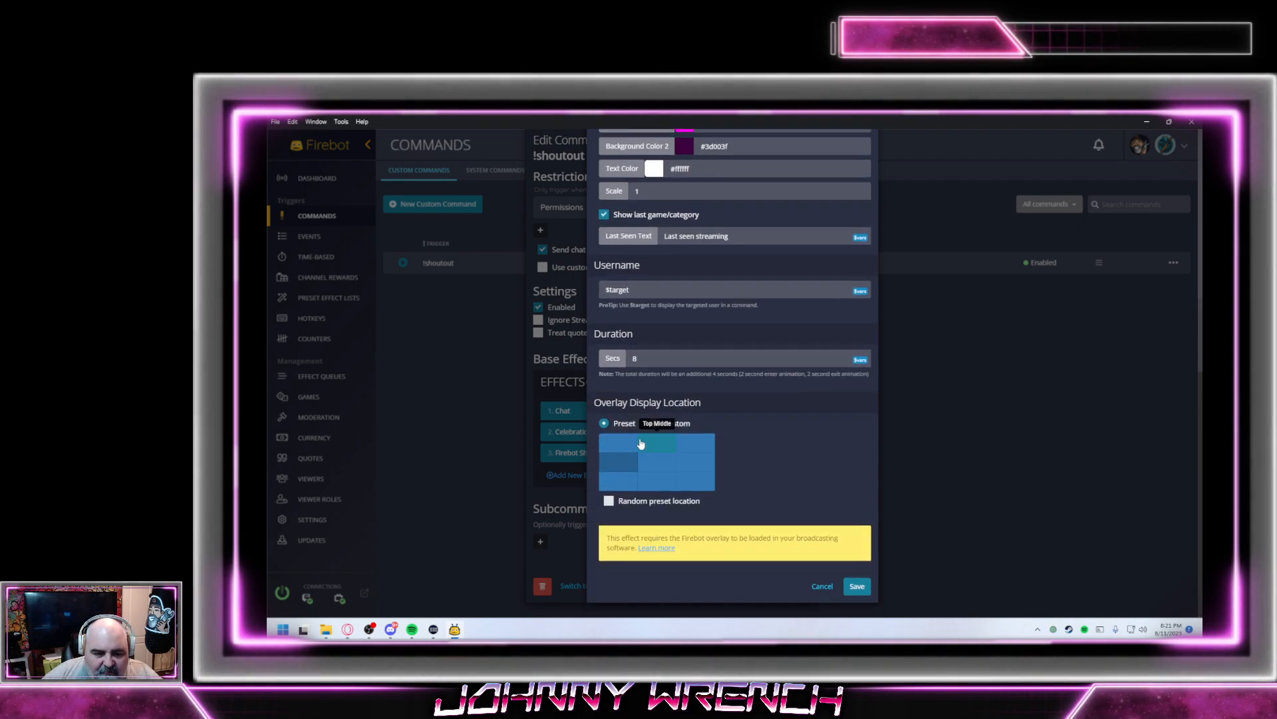
click(857, 586)
click(845, 586)
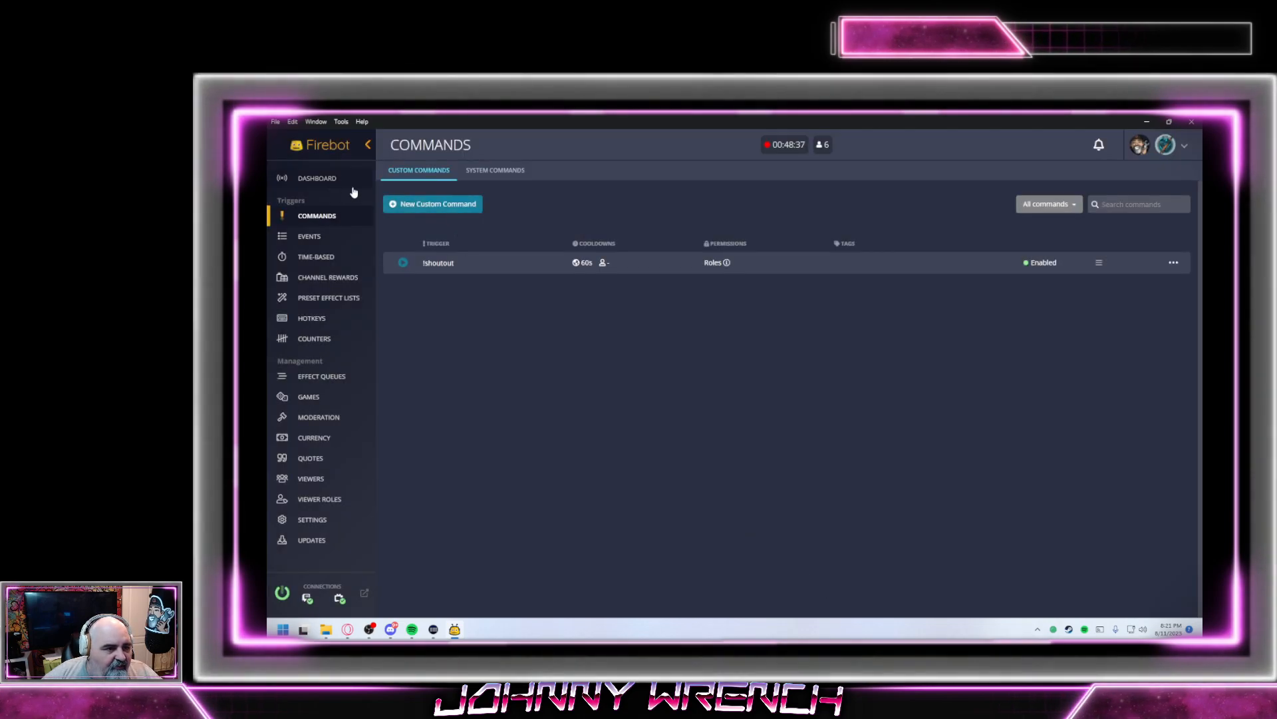
Test the command from the dashboard chat by sending !shoutout with a viewer's username
click(326, 178)
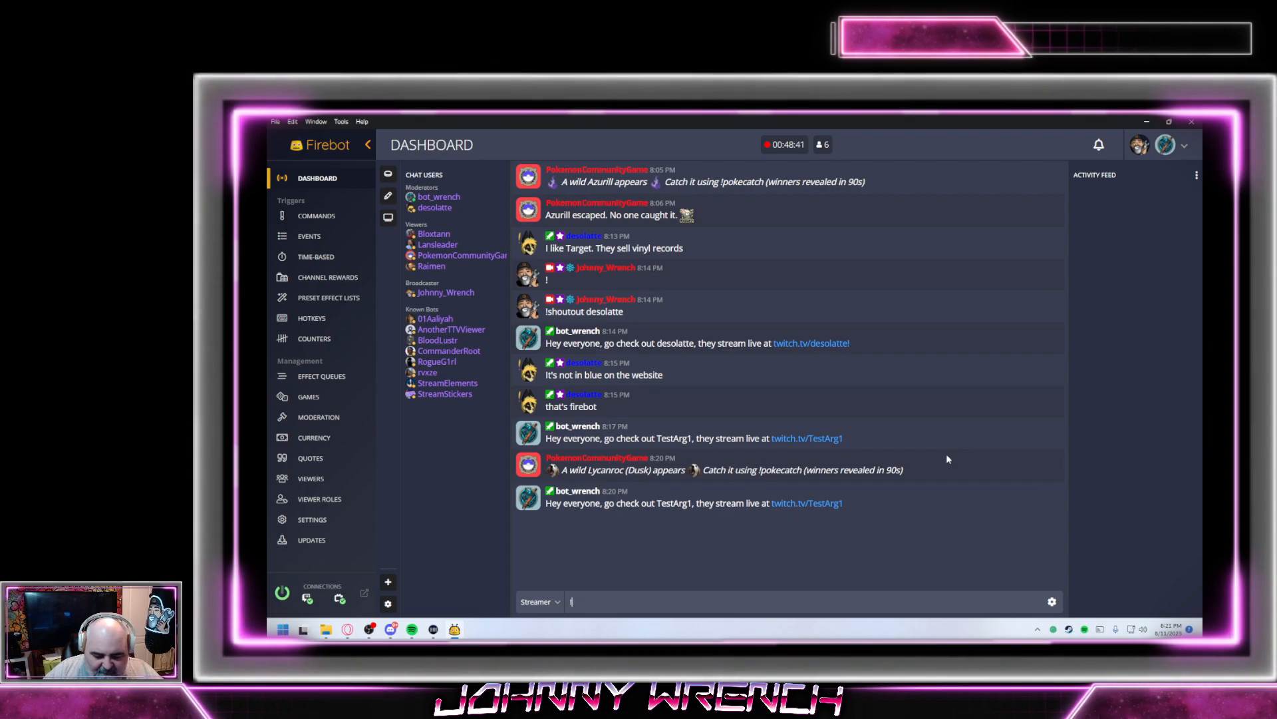
text(!shoutout)
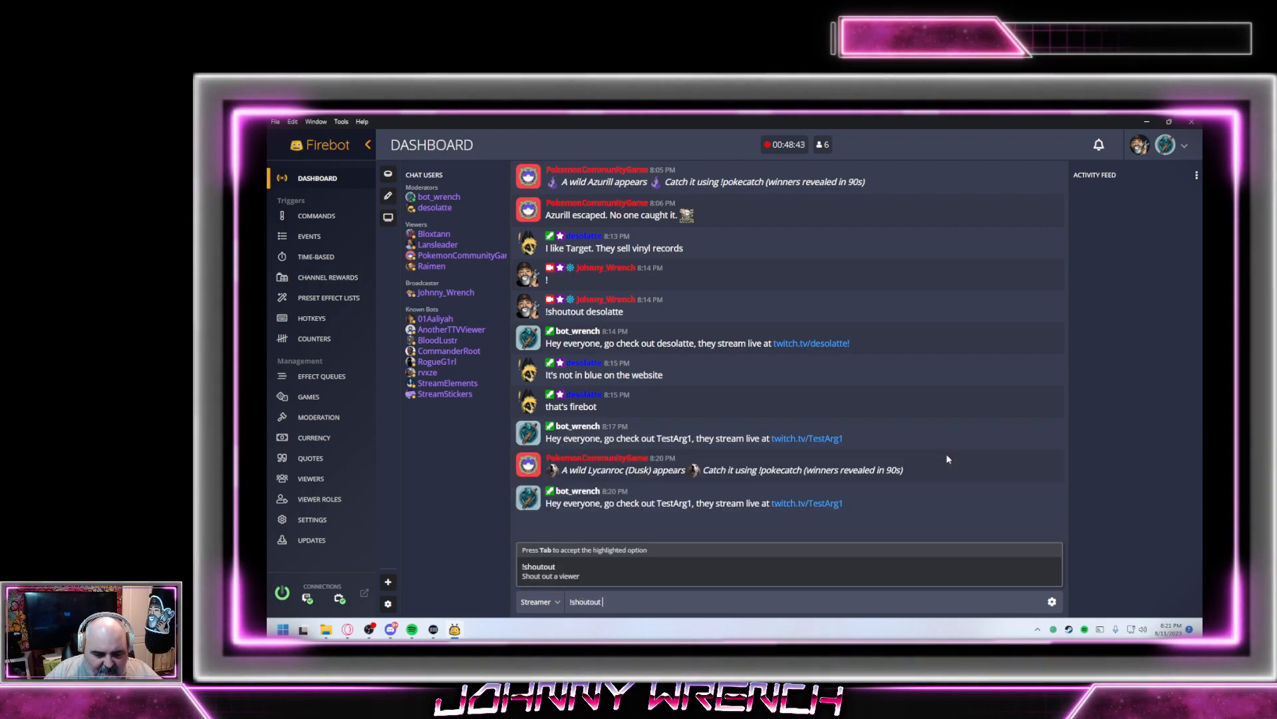
key(Tab)
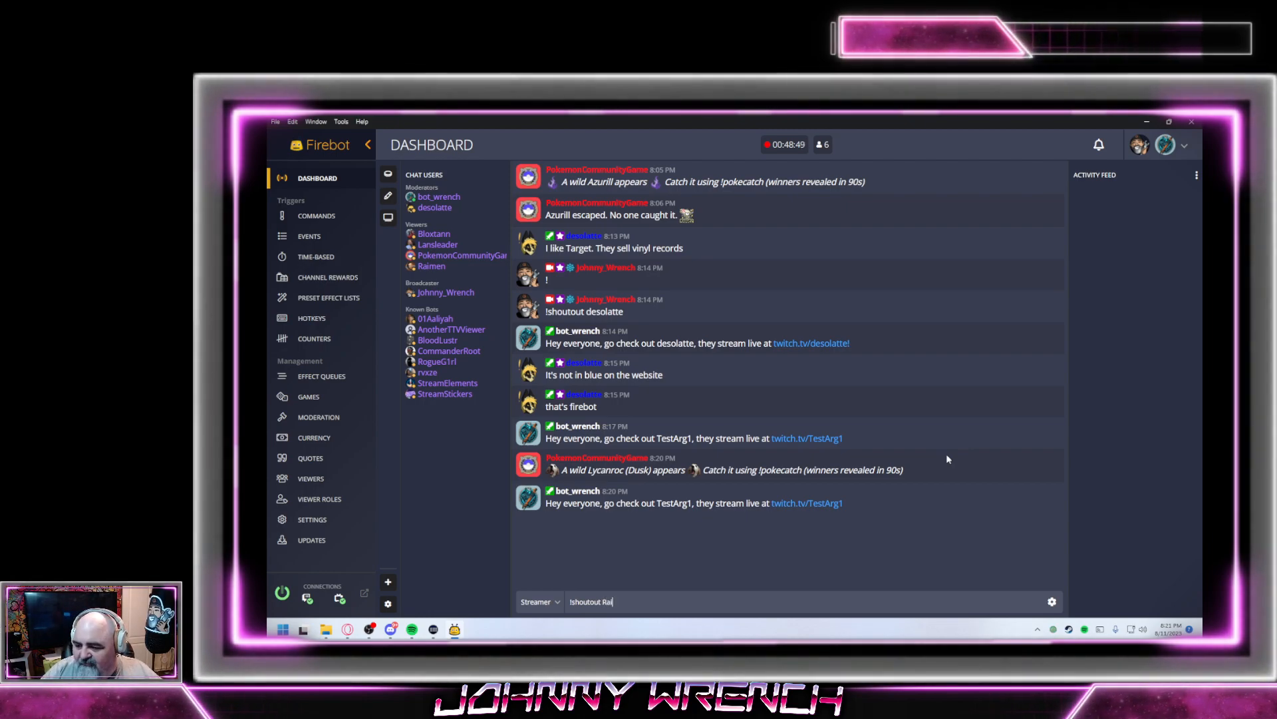
text(Raimen)
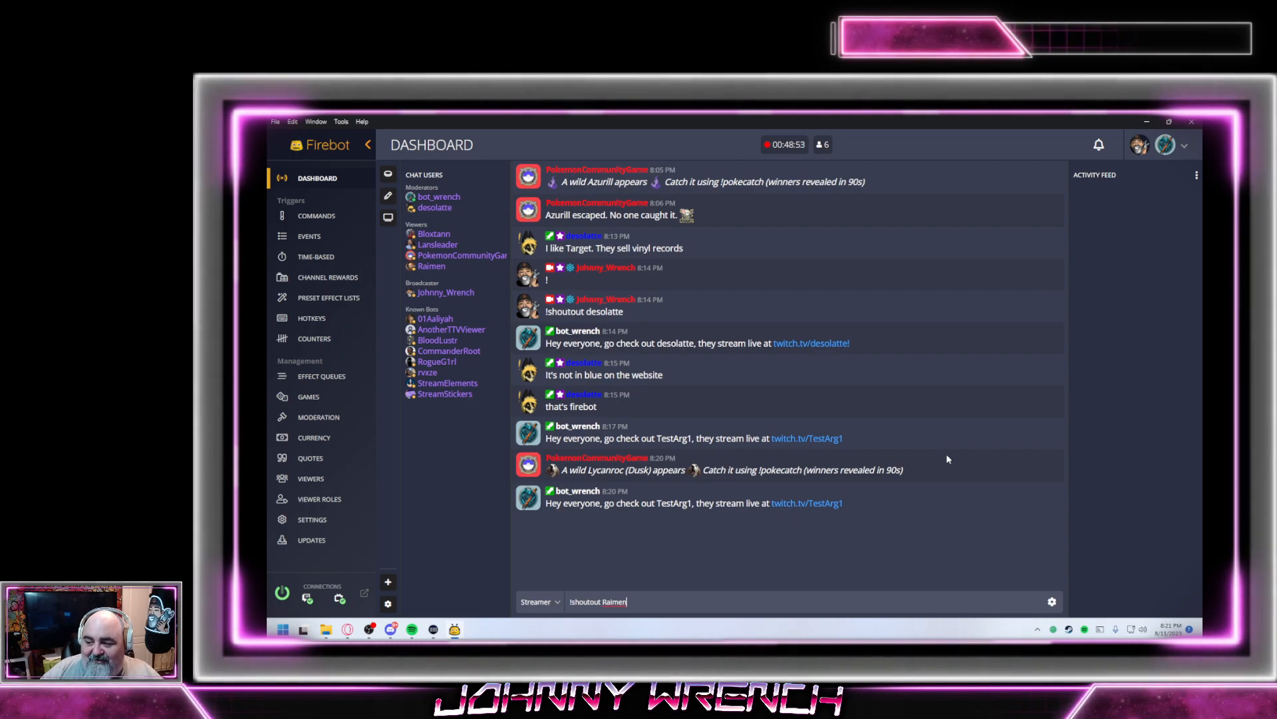
key(Return)
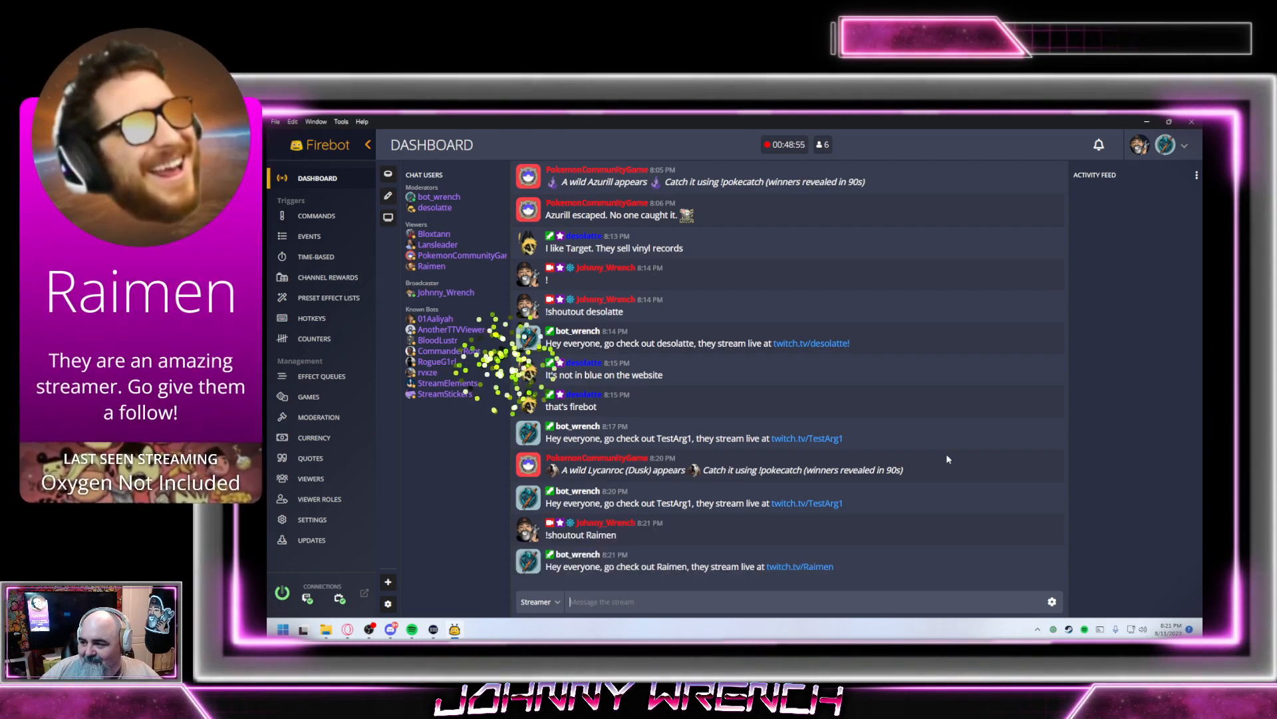
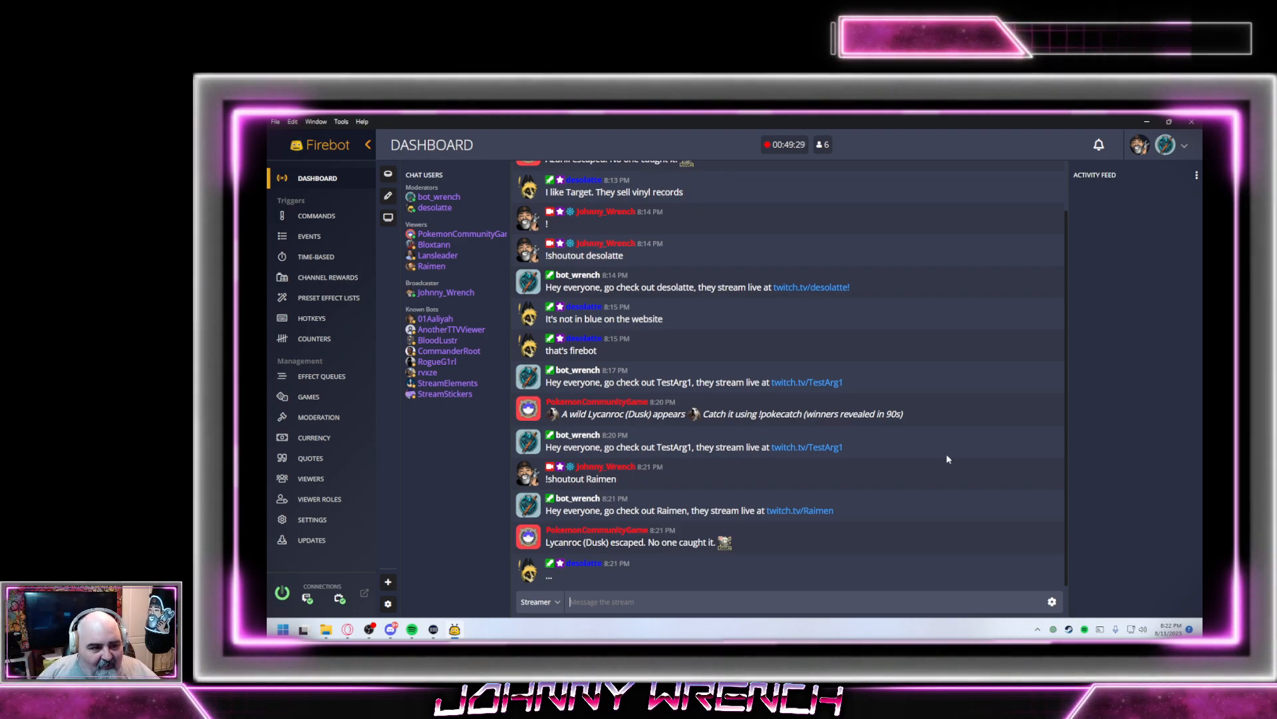
click(1047, 592)
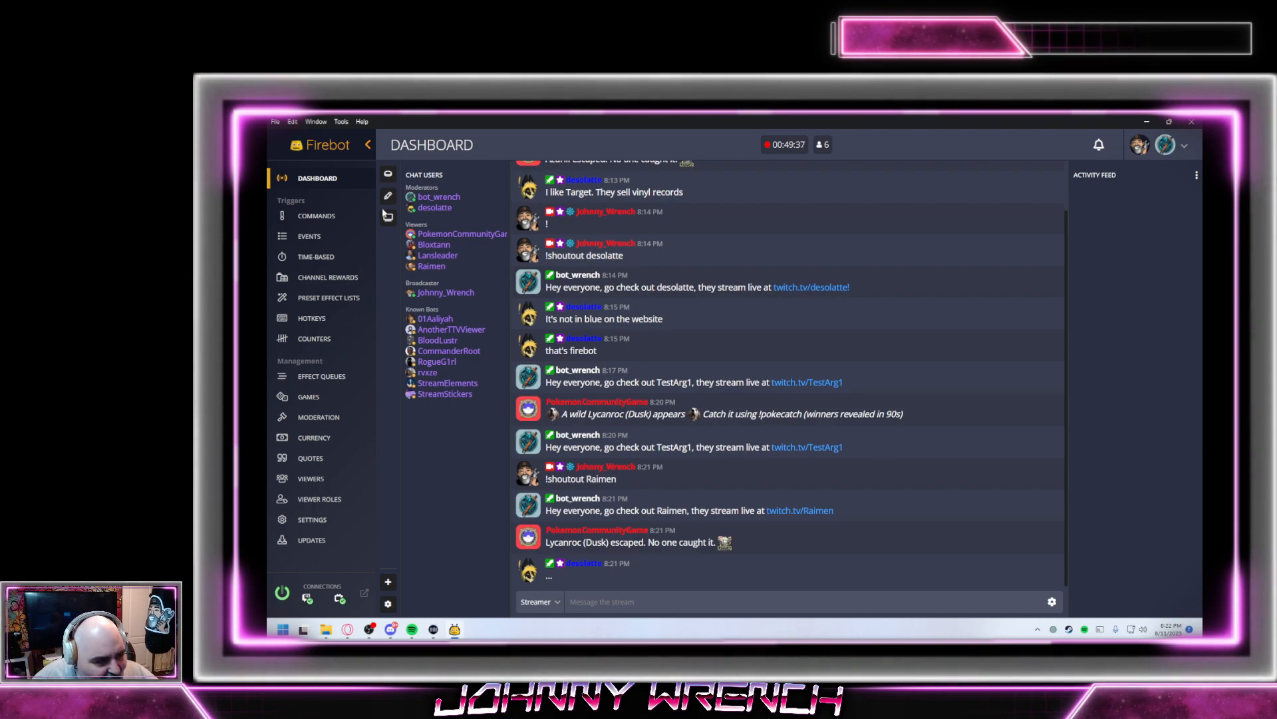
click(318, 214)
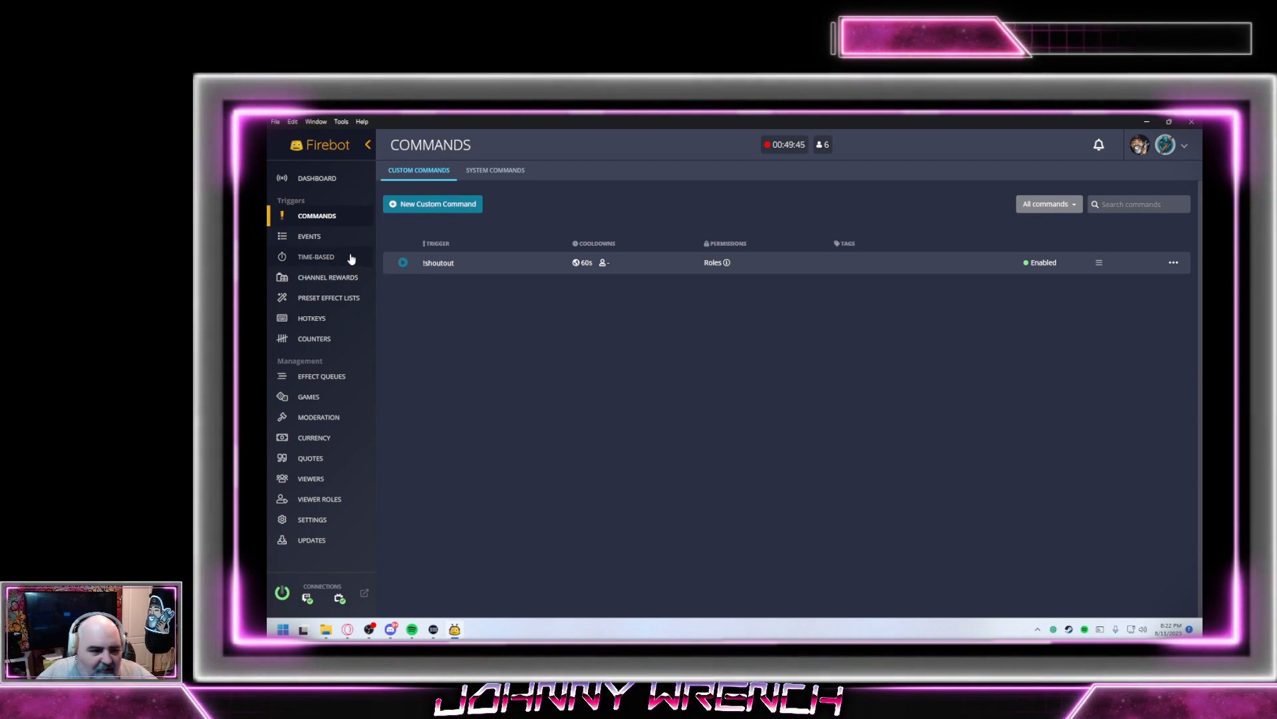
click(429, 205)
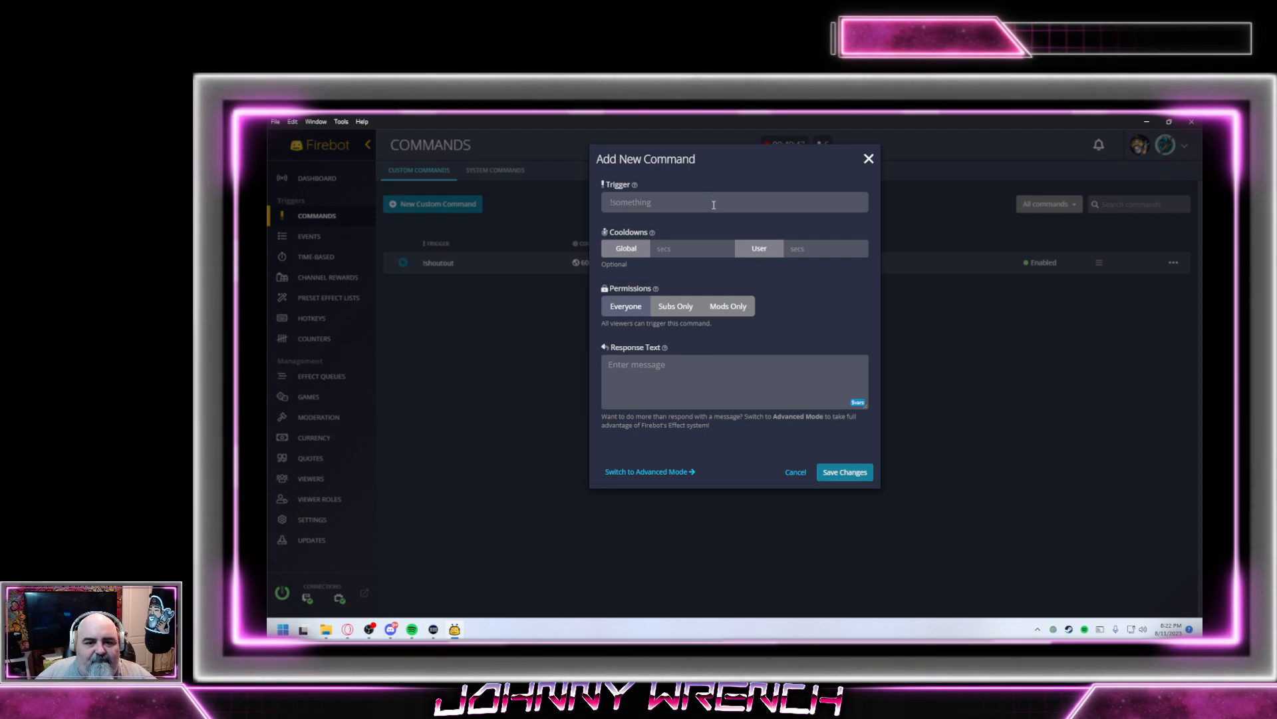
click(714, 205)
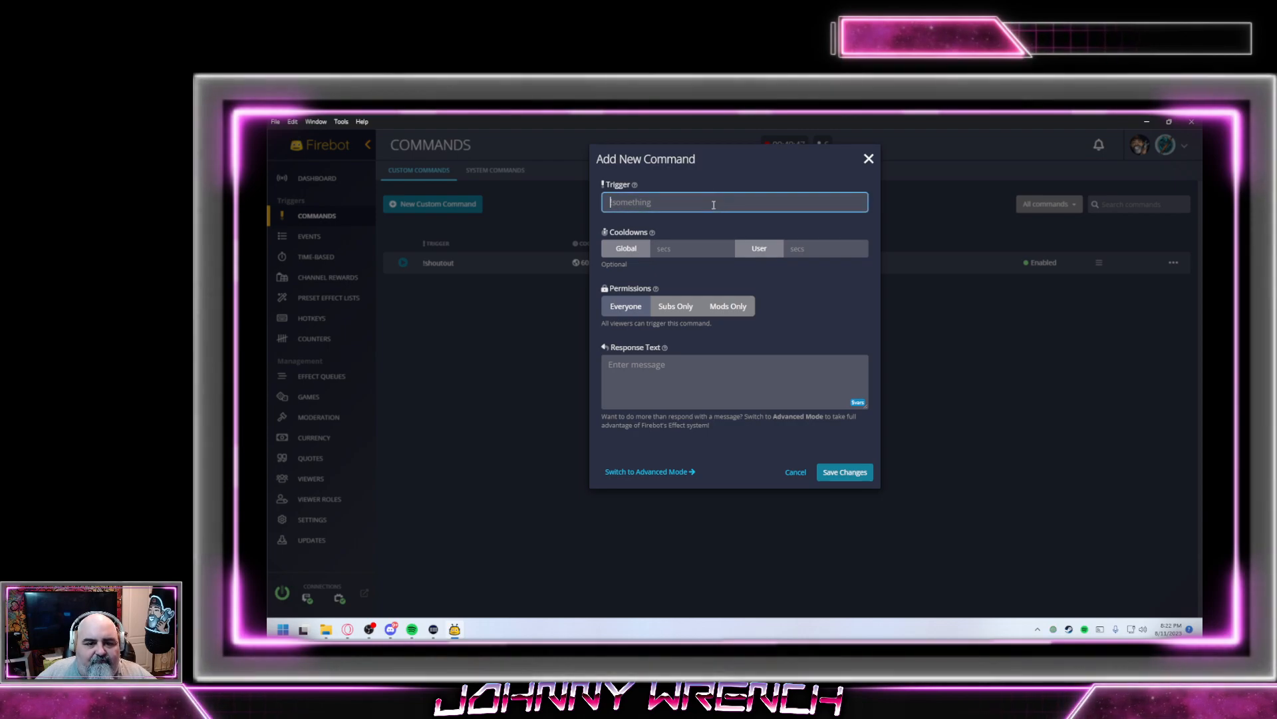
click(792, 494)
Set the default mode for new commands to Advanced in the trigger settings
click(310, 520)
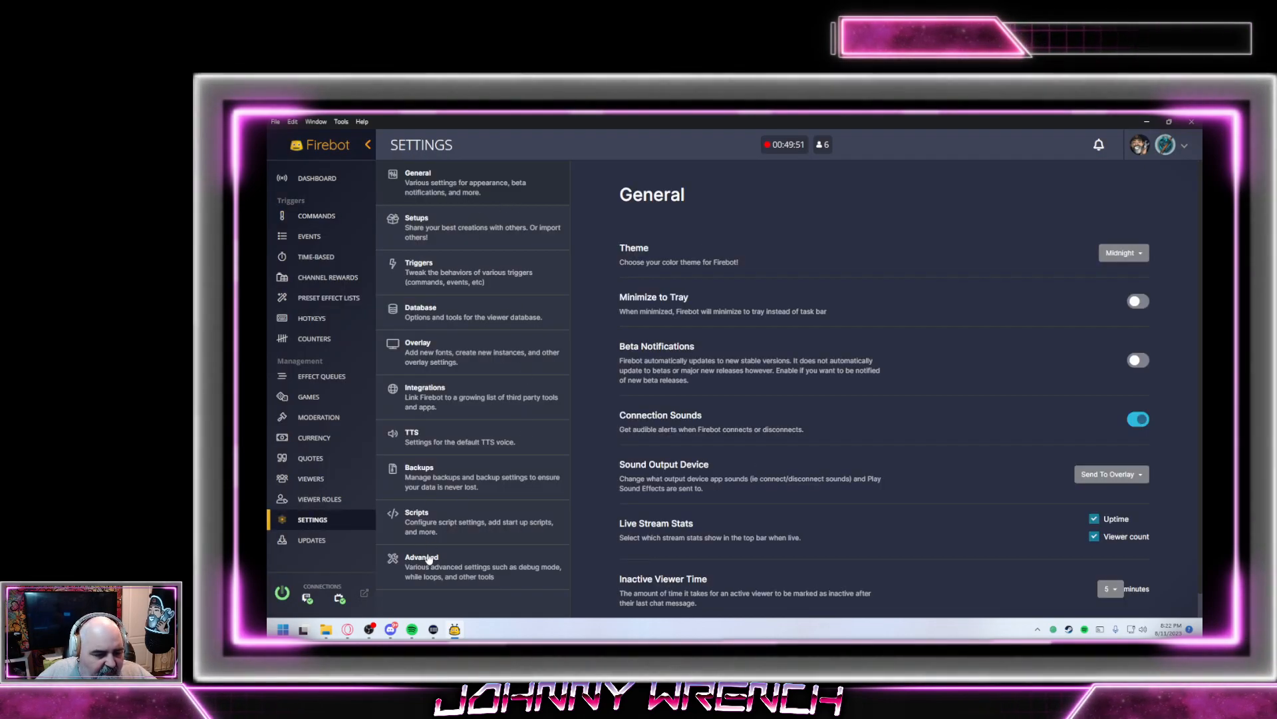
click(439, 570)
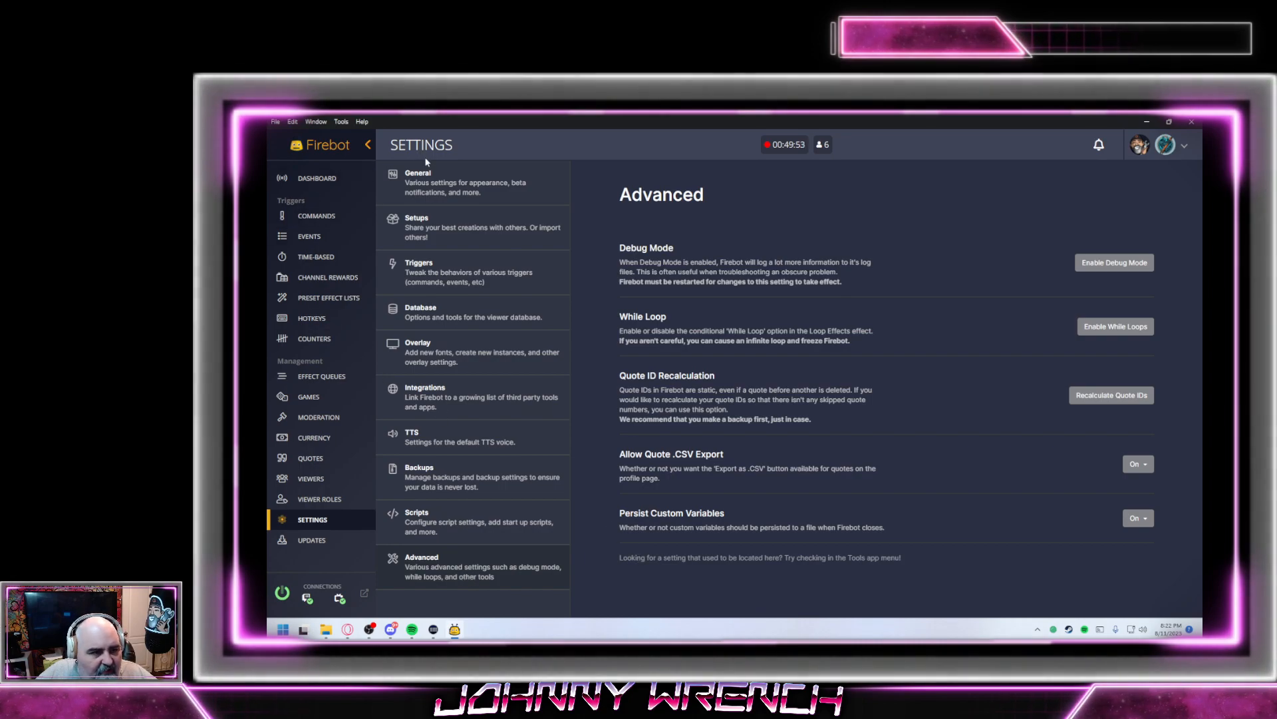
click(436, 179)
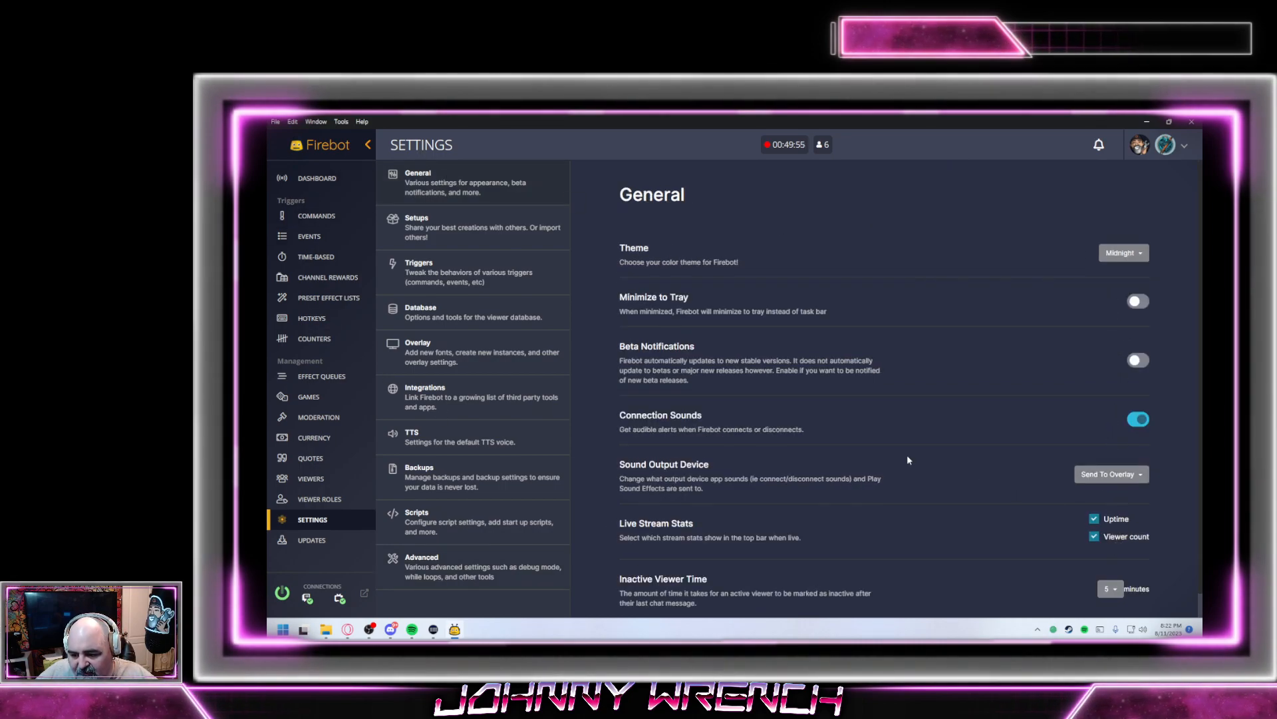
click(436, 228)
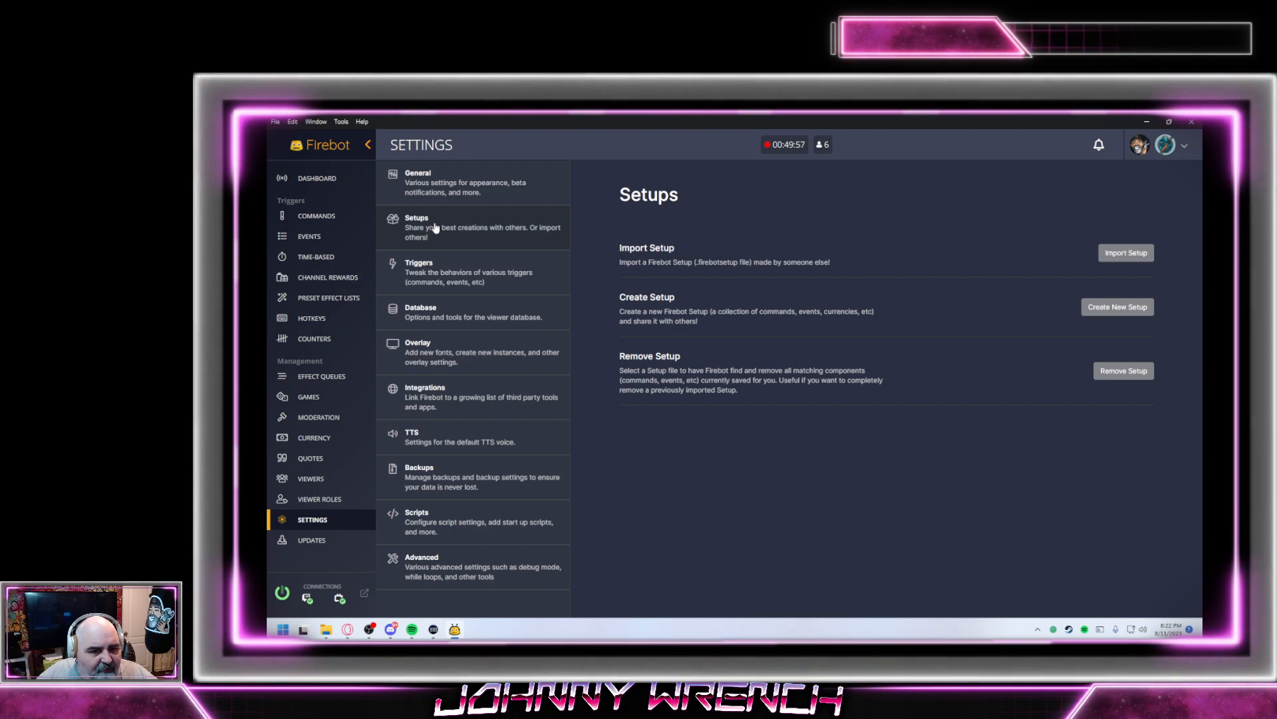
click(466, 531)
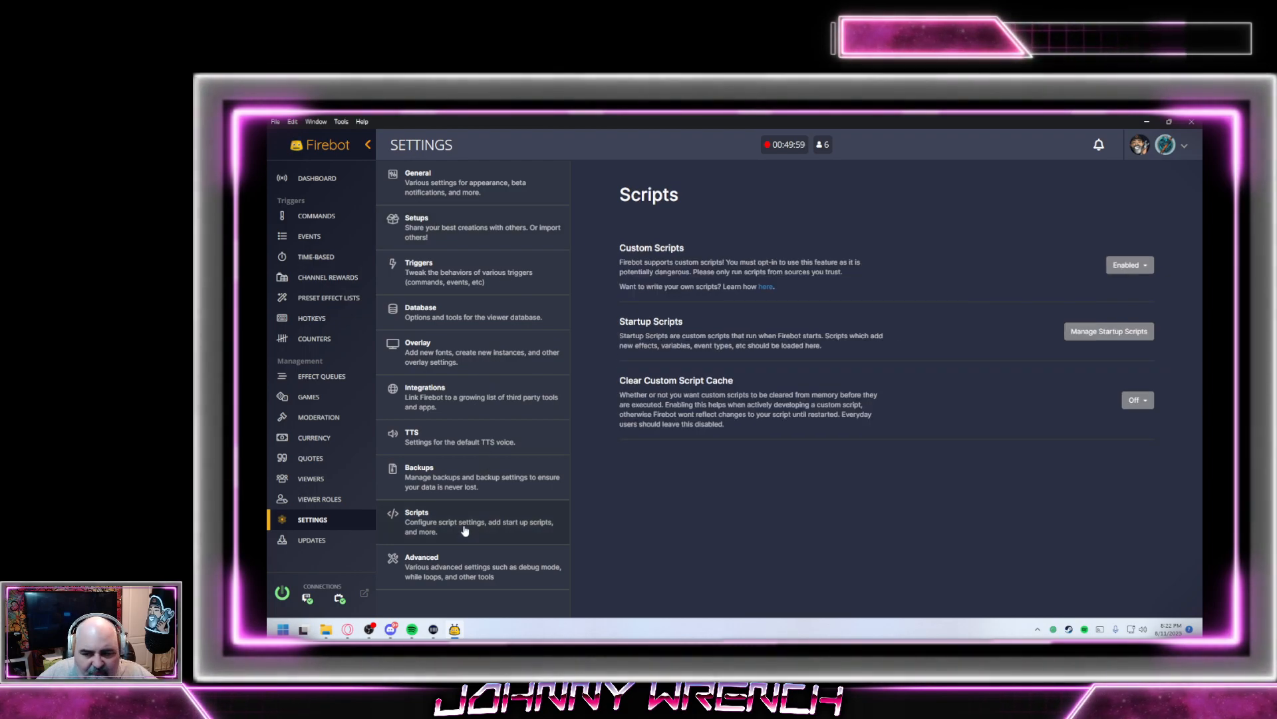
click(475, 578)
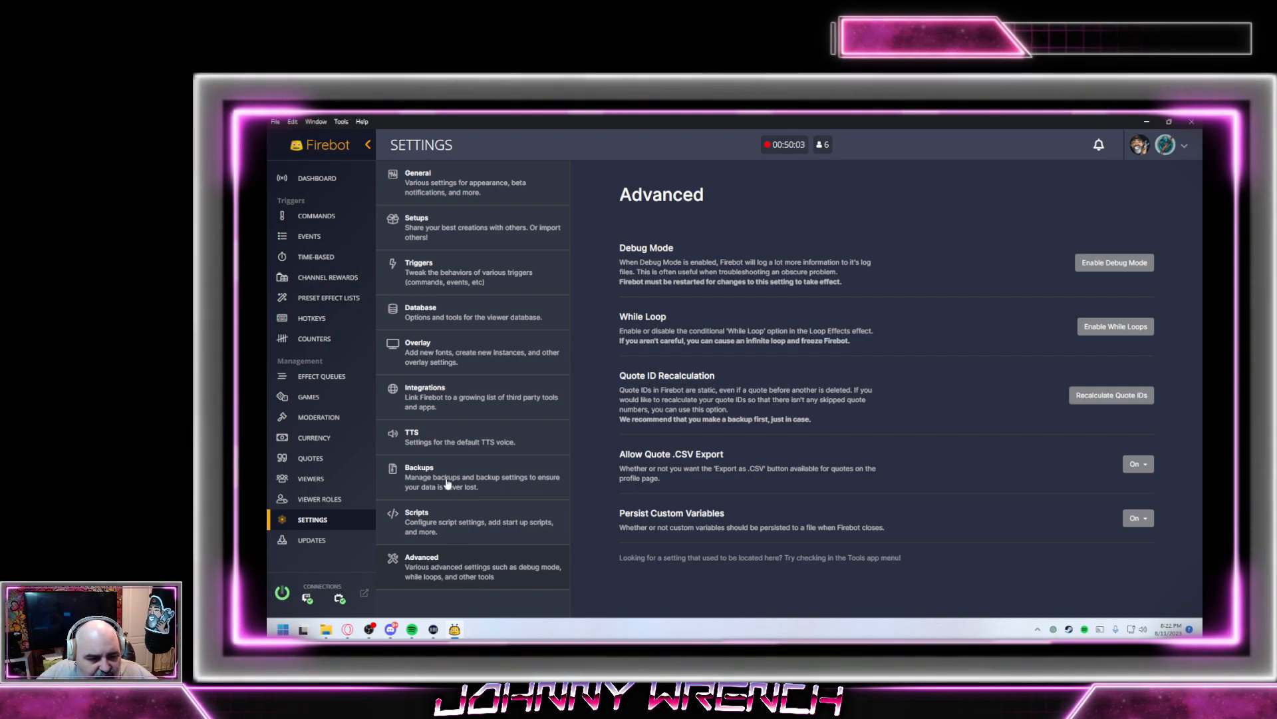
click(452, 304)
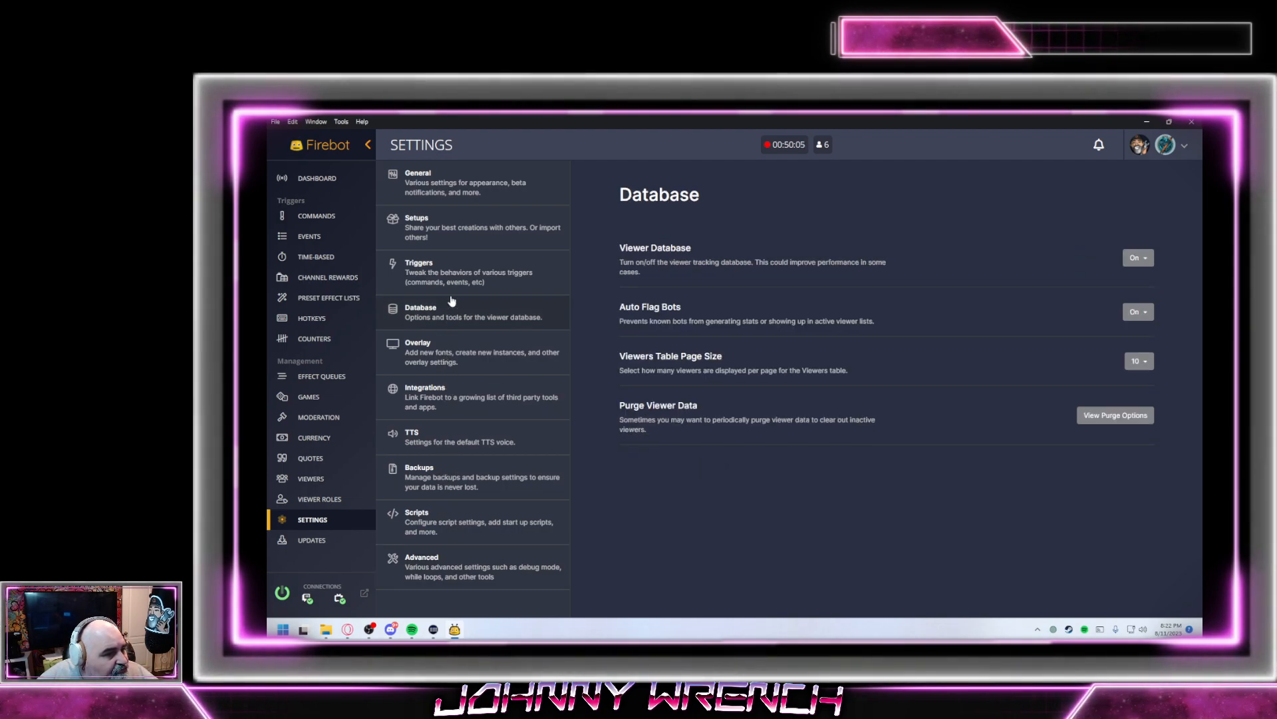
click(462, 272)
click(466, 227)
click(482, 277)
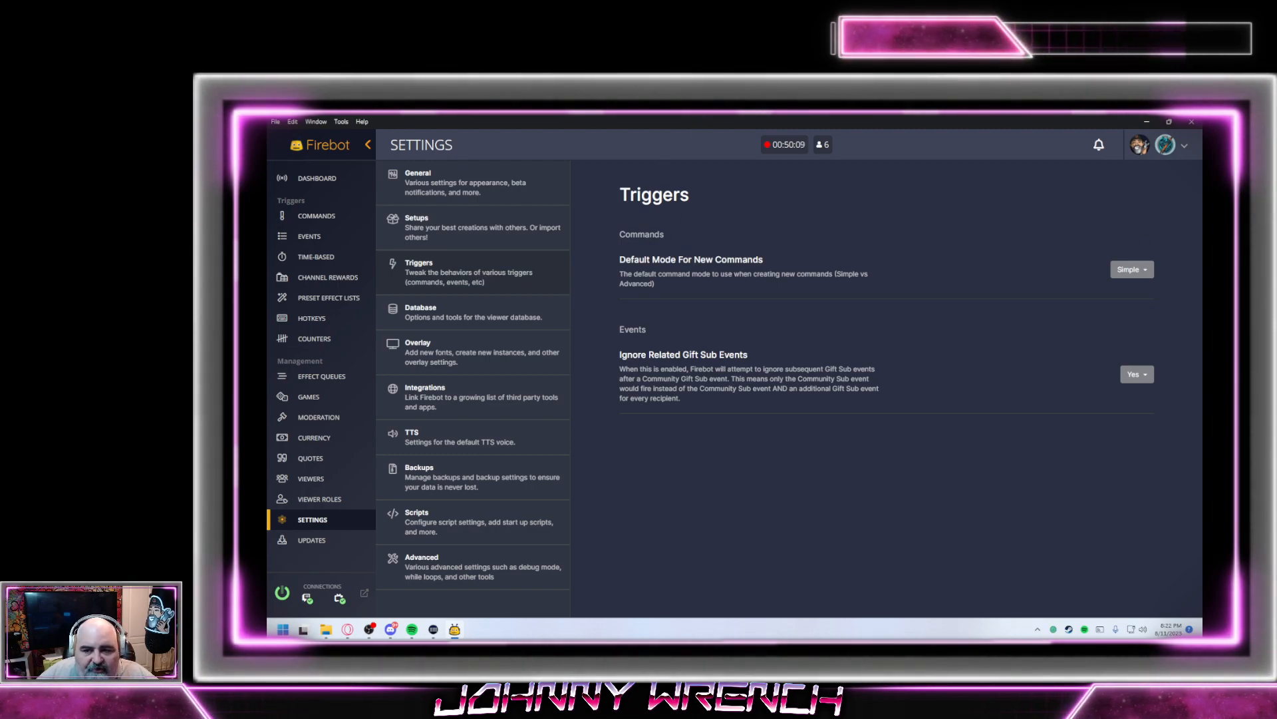
click(1132, 269)
click(1125, 301)
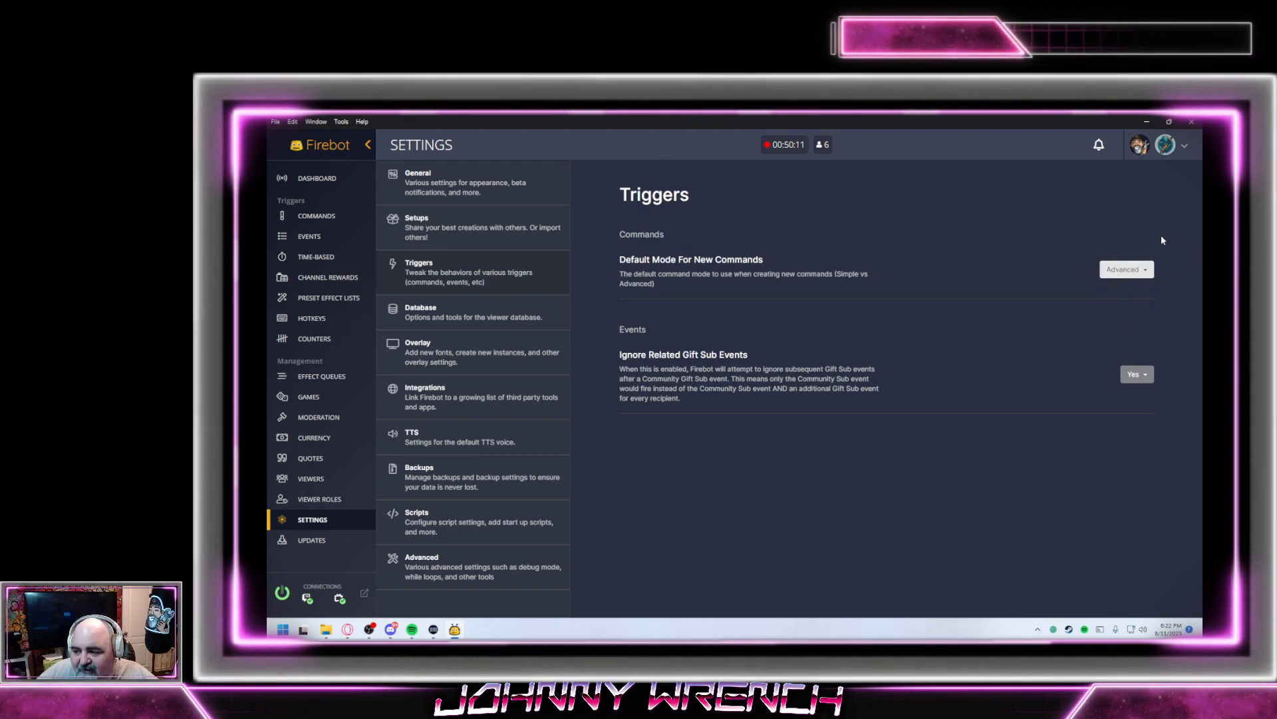
Create a new custom command with the trigger !chill
click(317, 217)
click(436, 203)
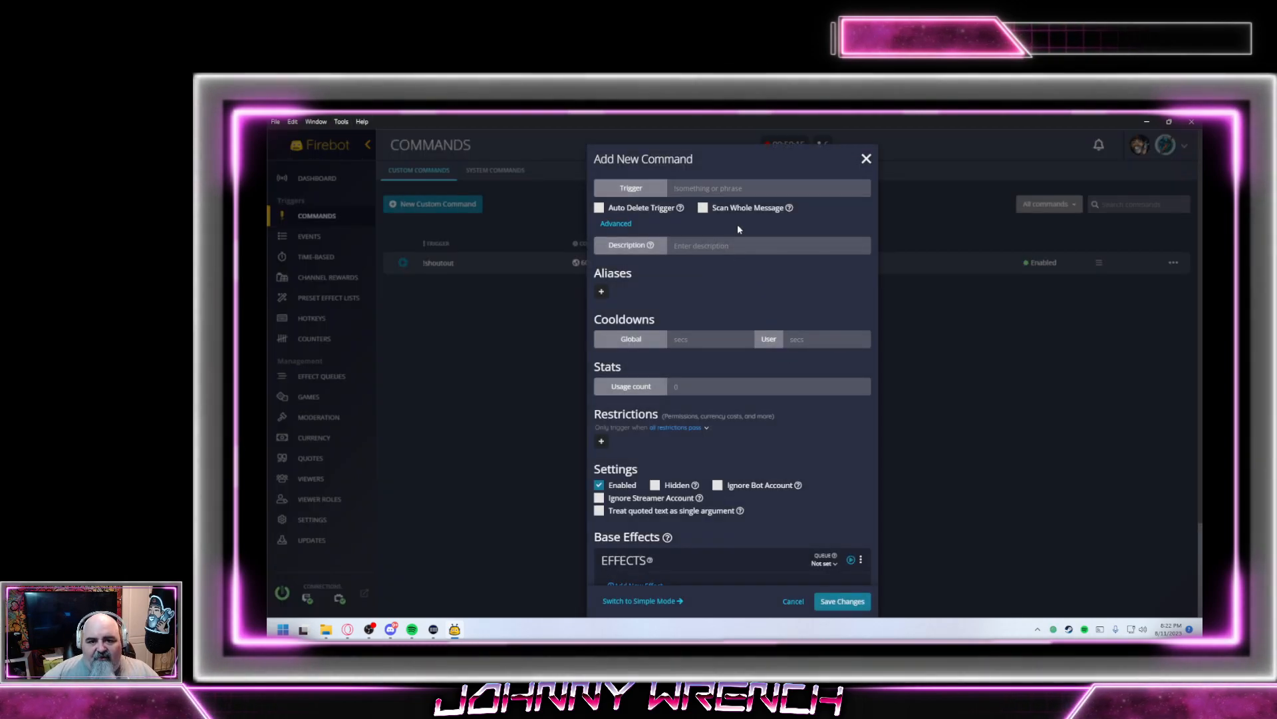
click(758, 191)
text(!)
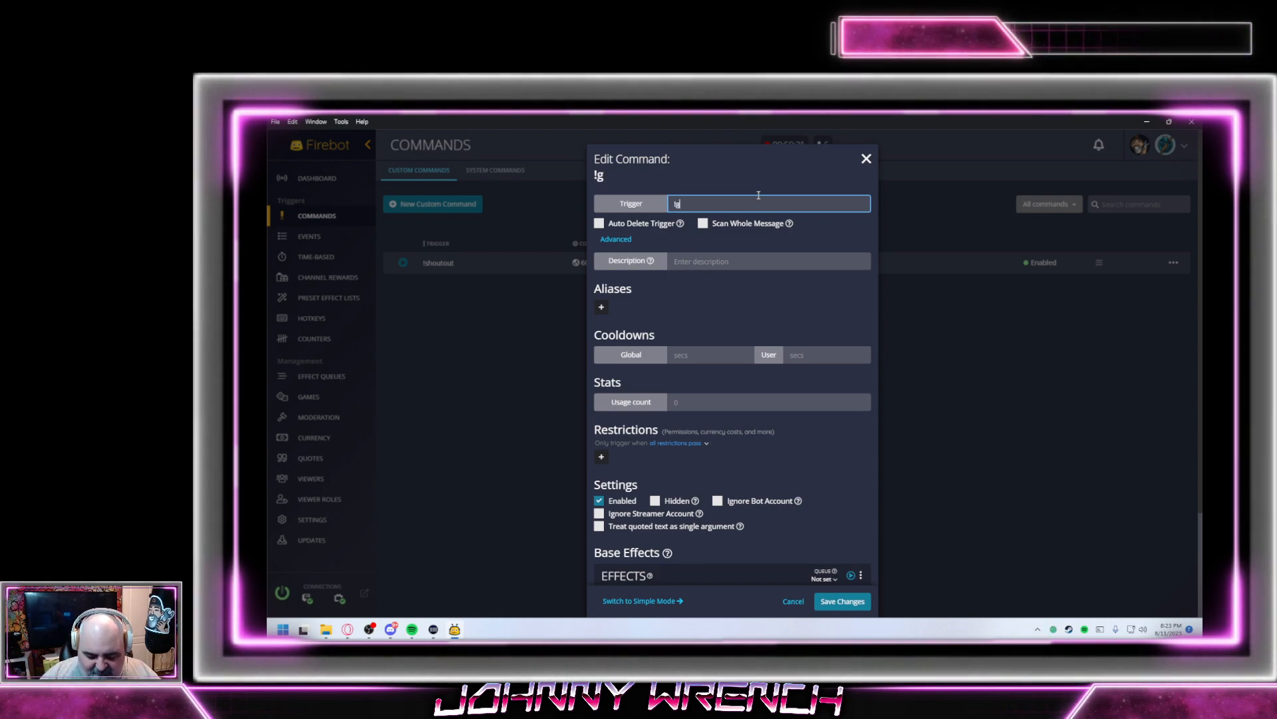
text(ga)
key(BackSpace)
key(BackSpace)
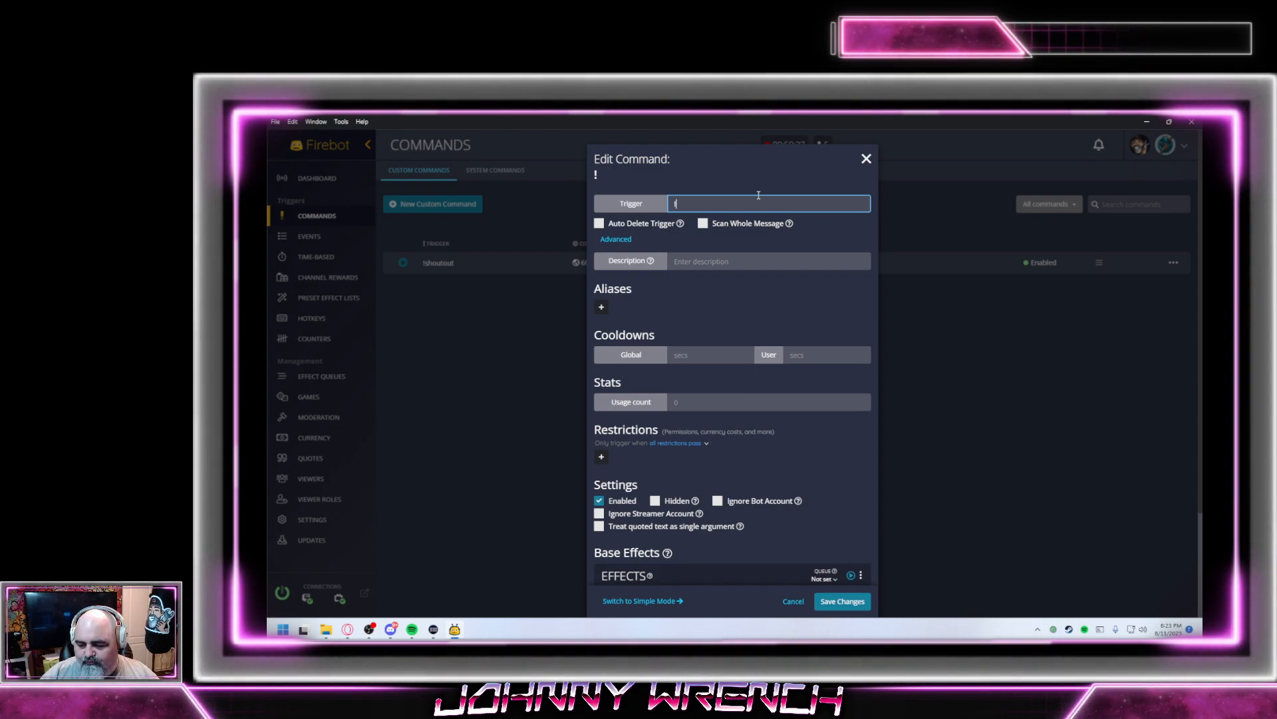
text(chil)
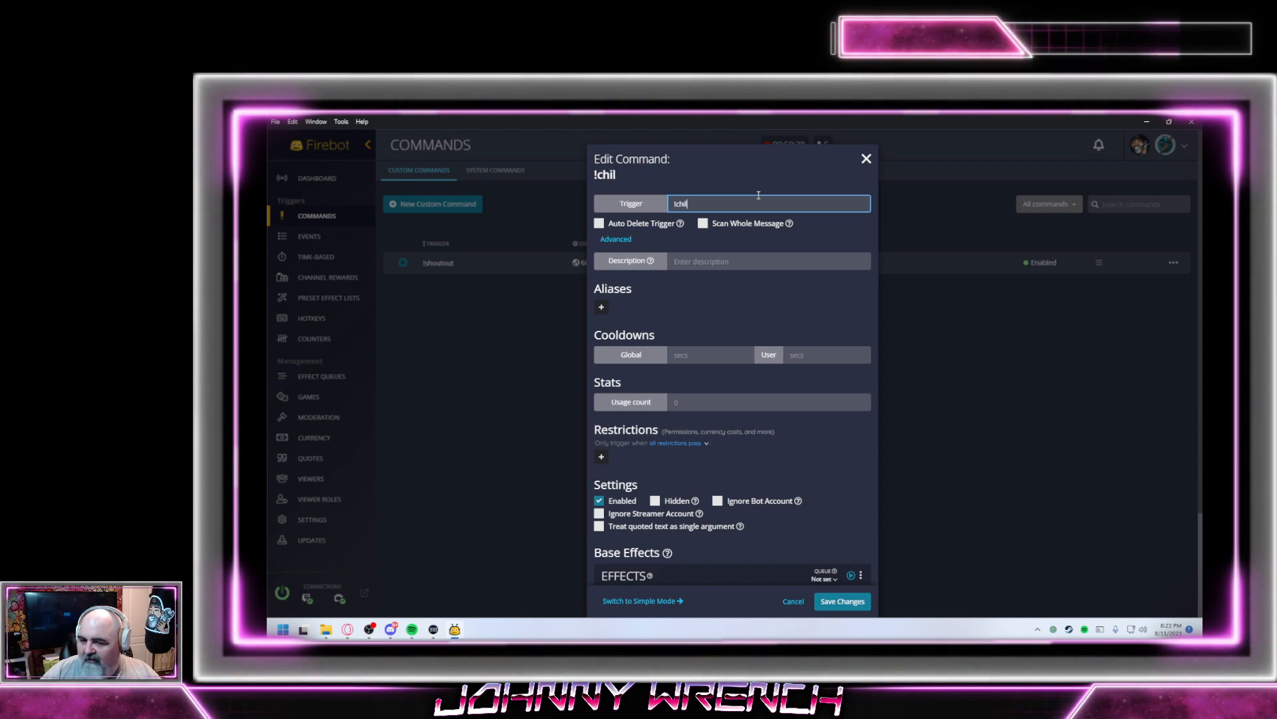
text(l)
Give the !chill command the description "Tell someone to chill out" and mark the command as hidden
click(792, 262)
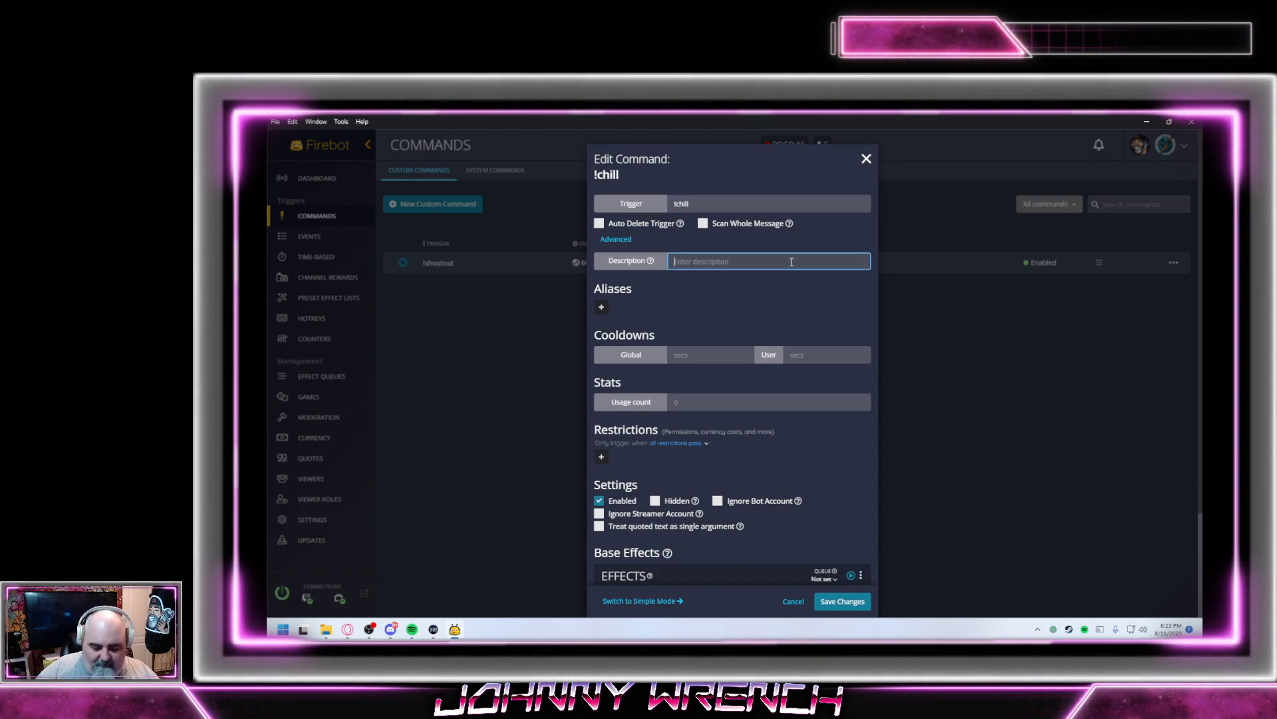
text(Tell)
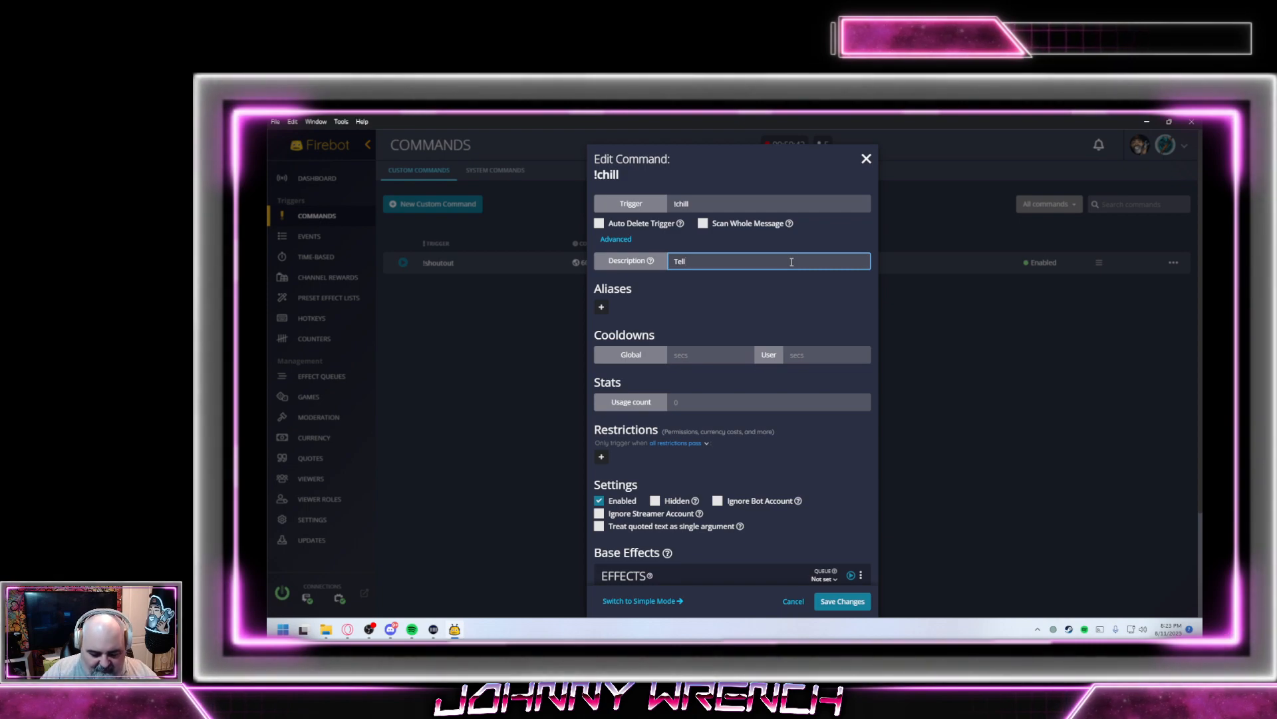
text( someone to)
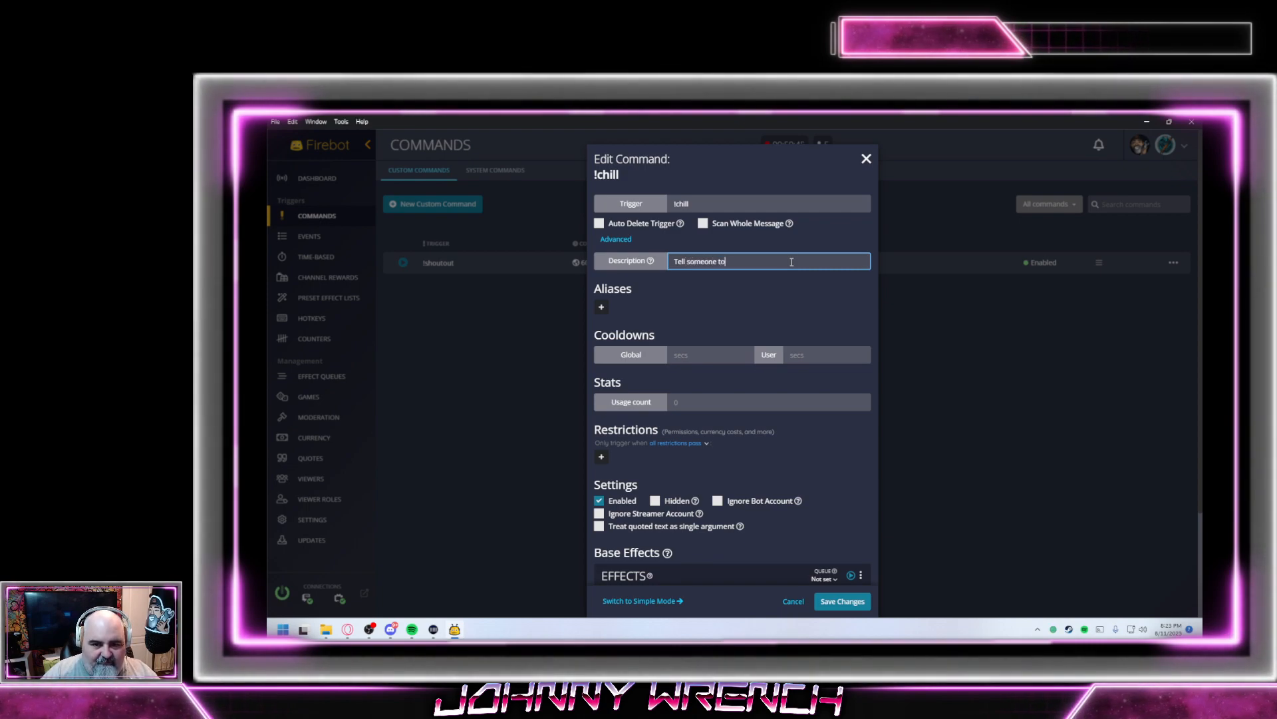
text( chill out)
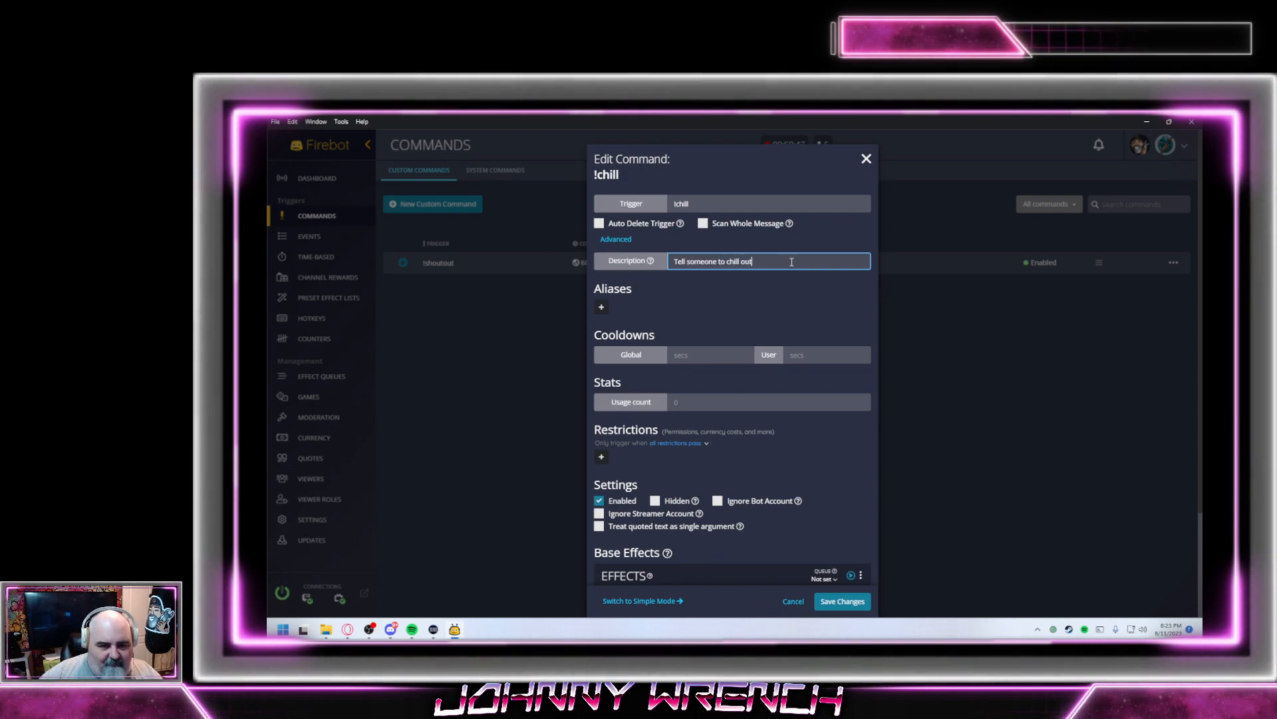
scroll(725, 279, down, 2)
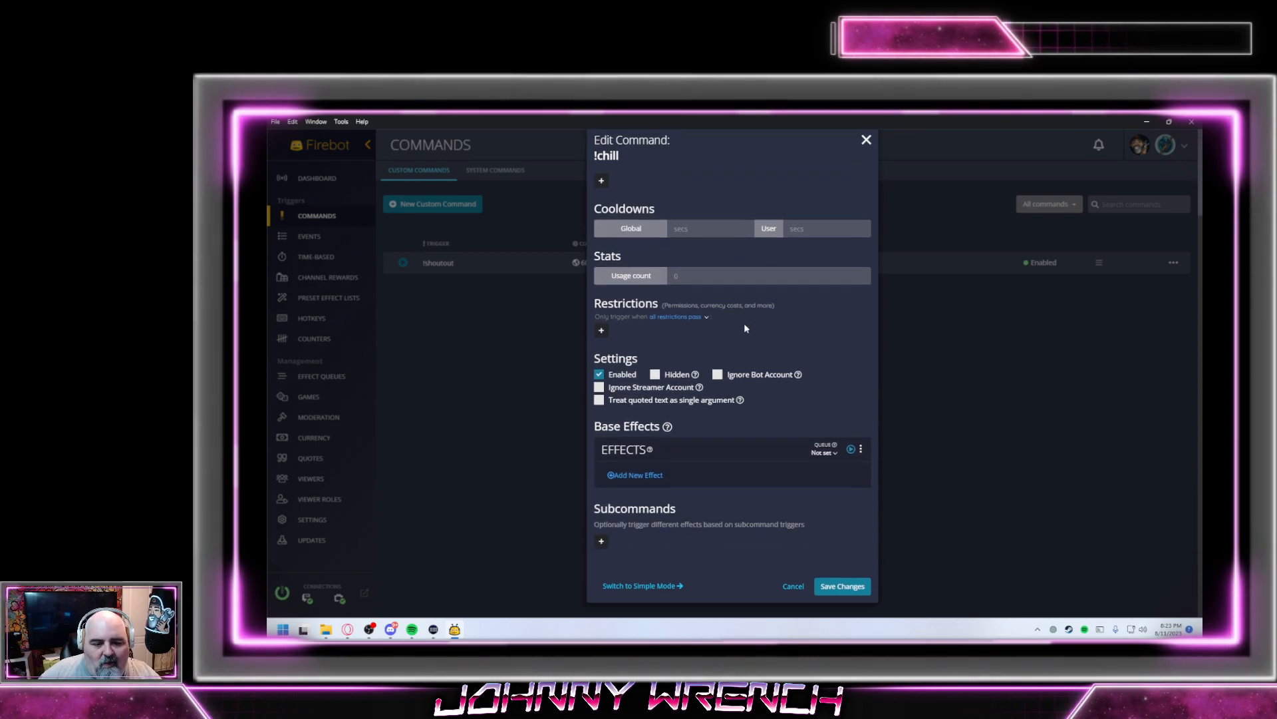
click(678, 378)
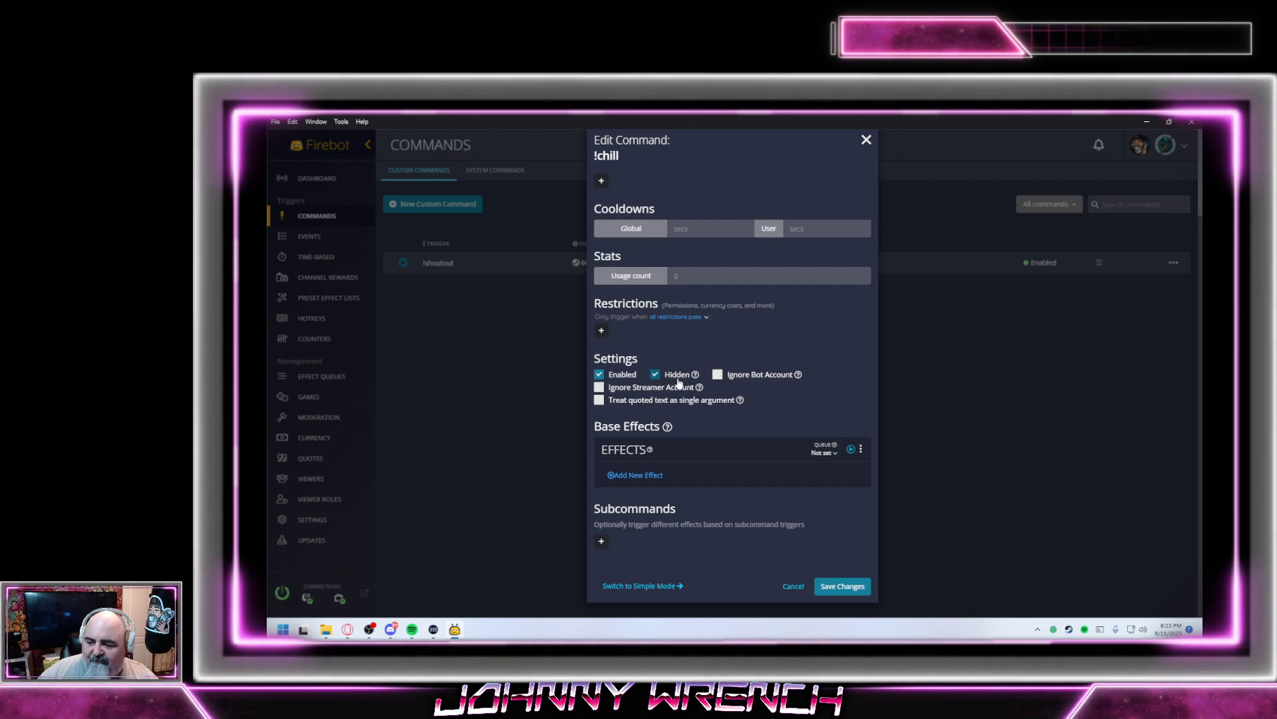
Add a Permissions restriction to the !chill command
click(602, 332)
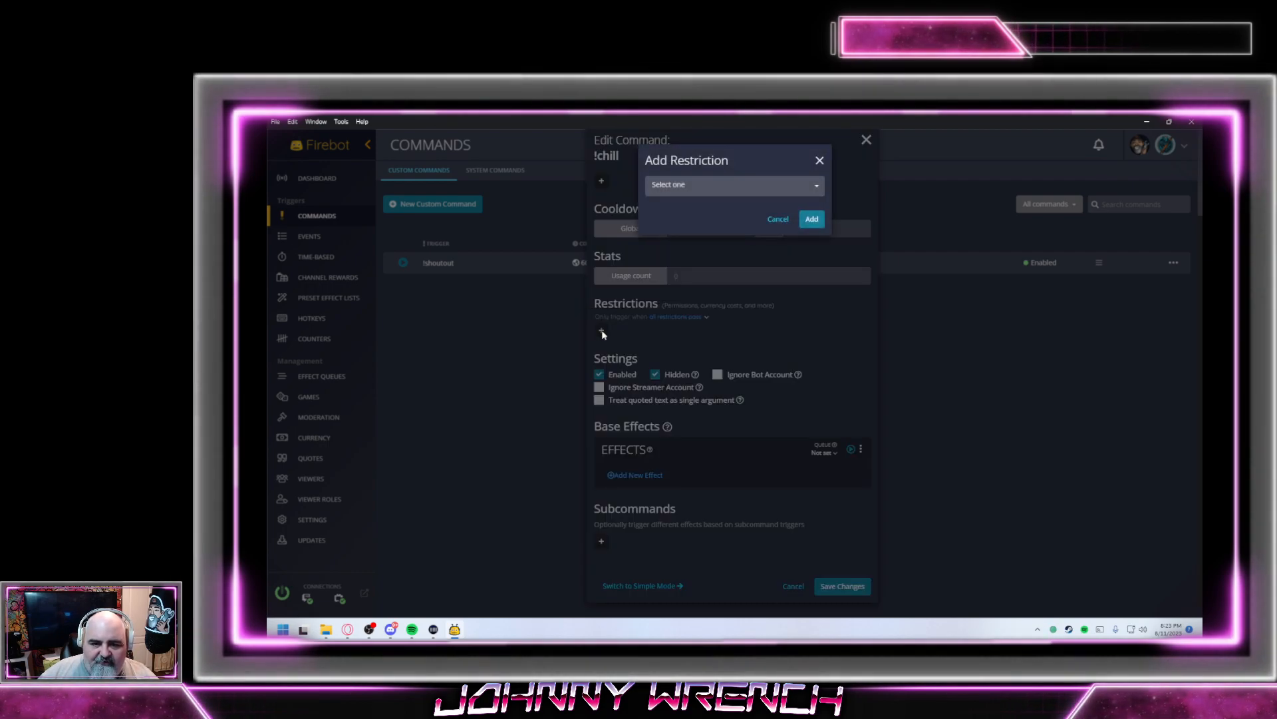
click(707, 191)
scroll(718, 266, down, 3)
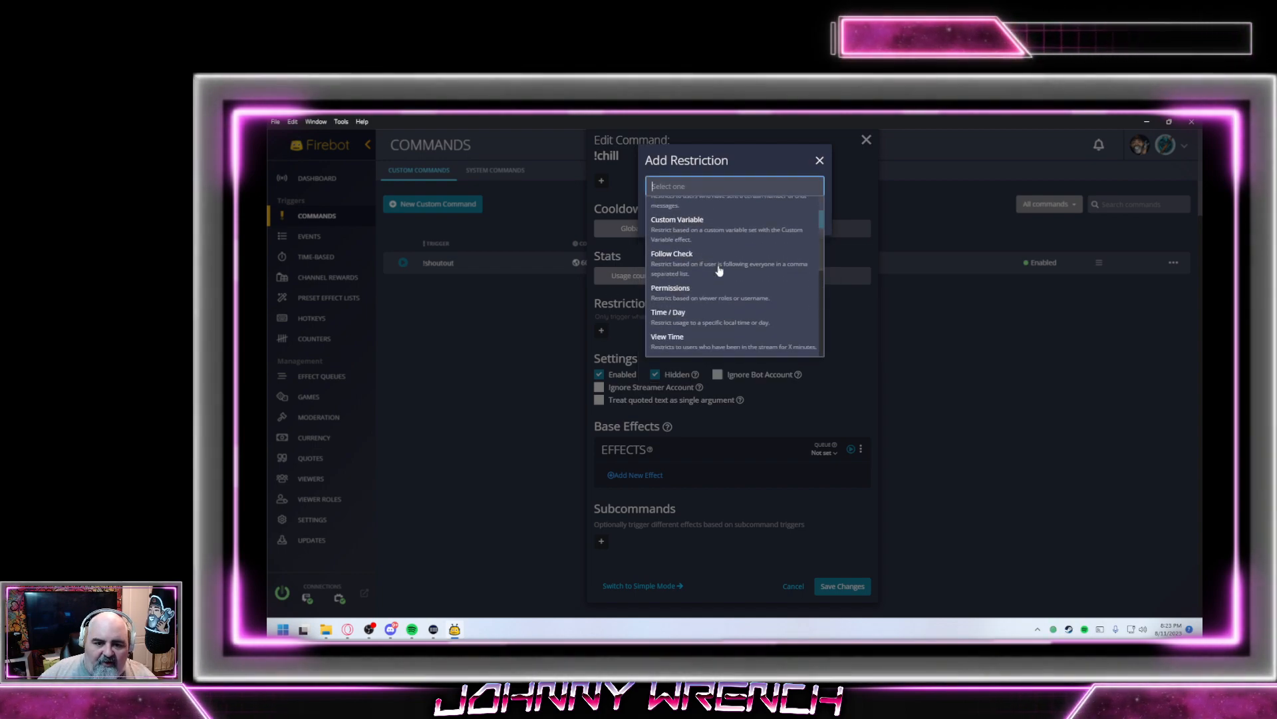
click(679, 297)
click(802, 221)
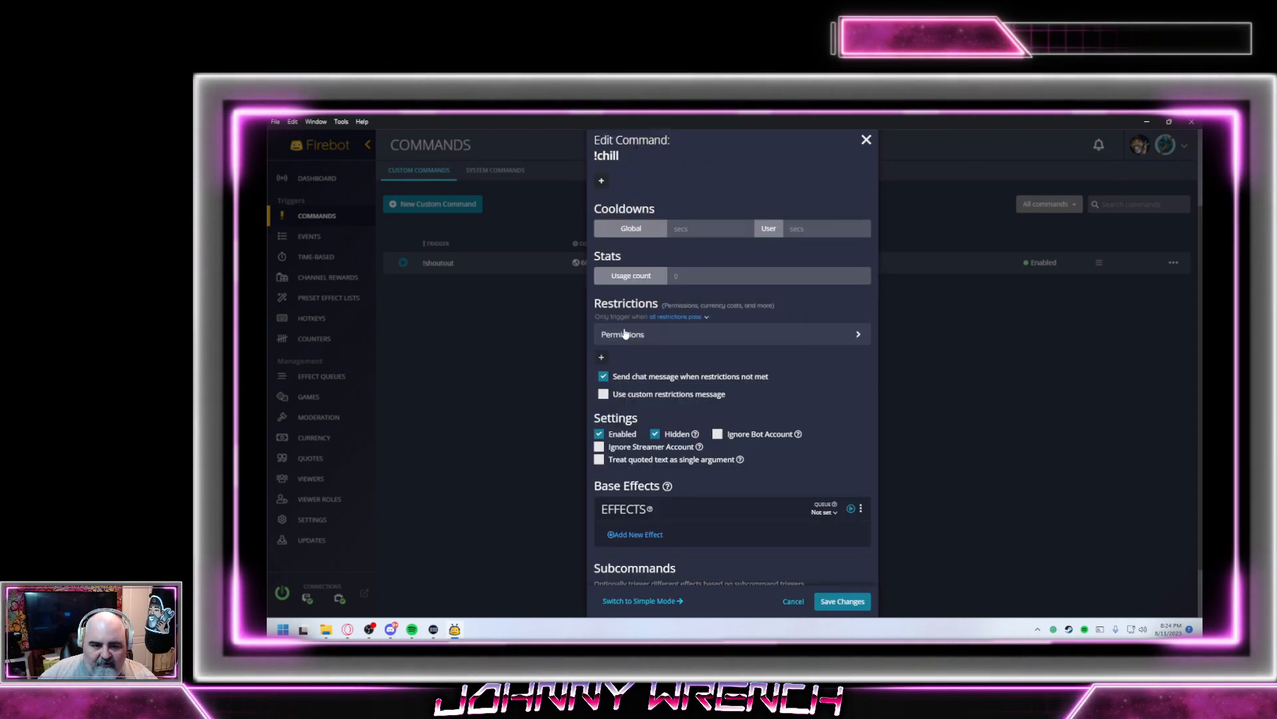
Set the Permissions restriction to Single Viewer mode and enter the allowed viewer's username
click(848, 337)
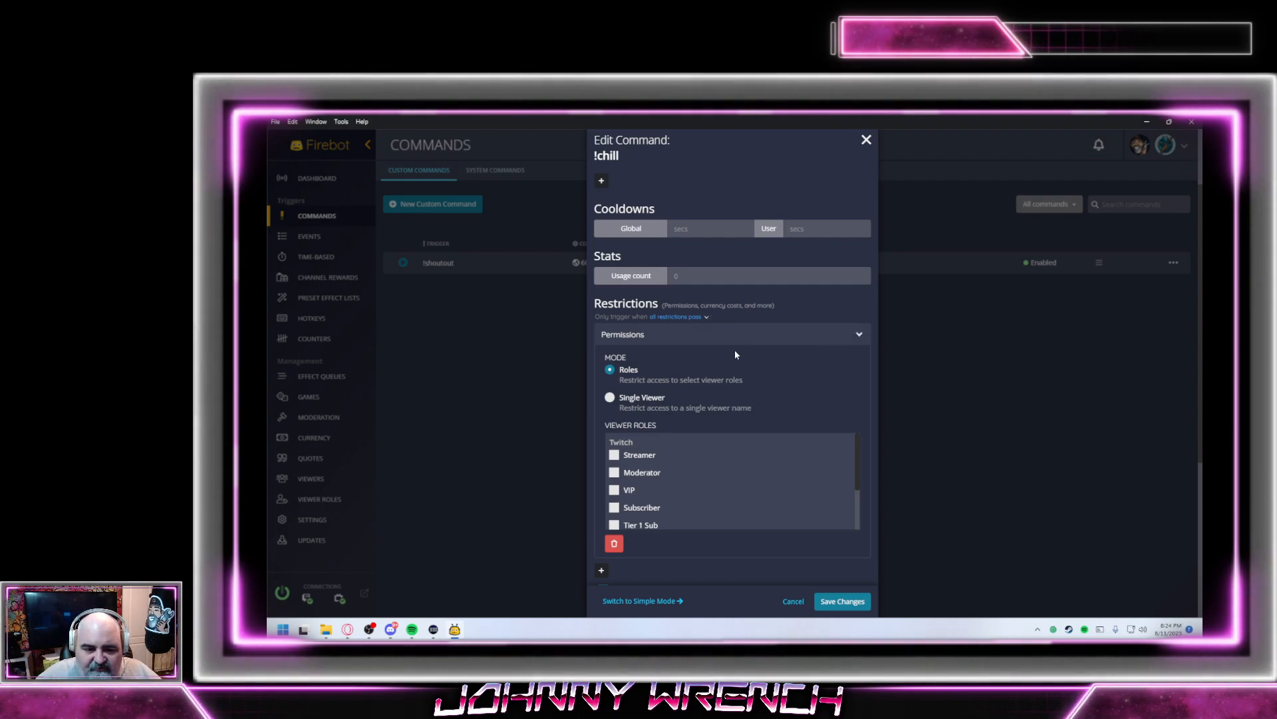
scroll(735, 355, down, 3)
scroll(752, 350, up, 2)
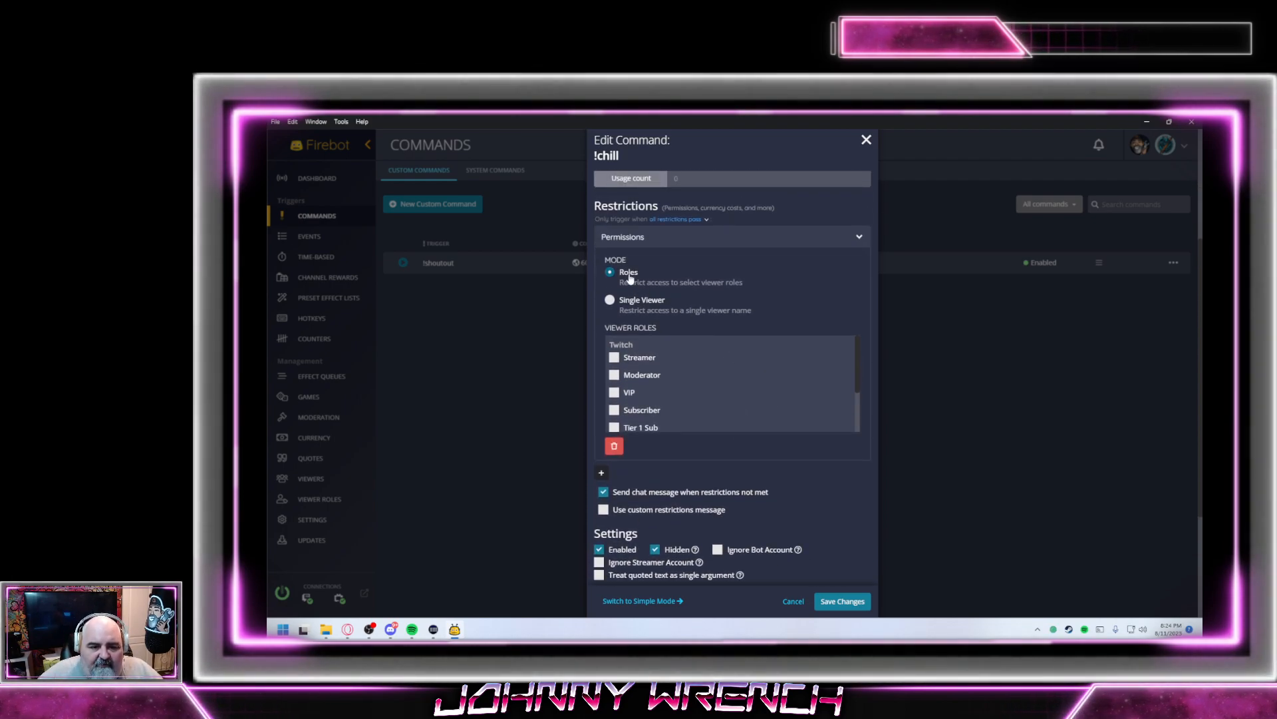
click(717, 318)
click(679, 342)
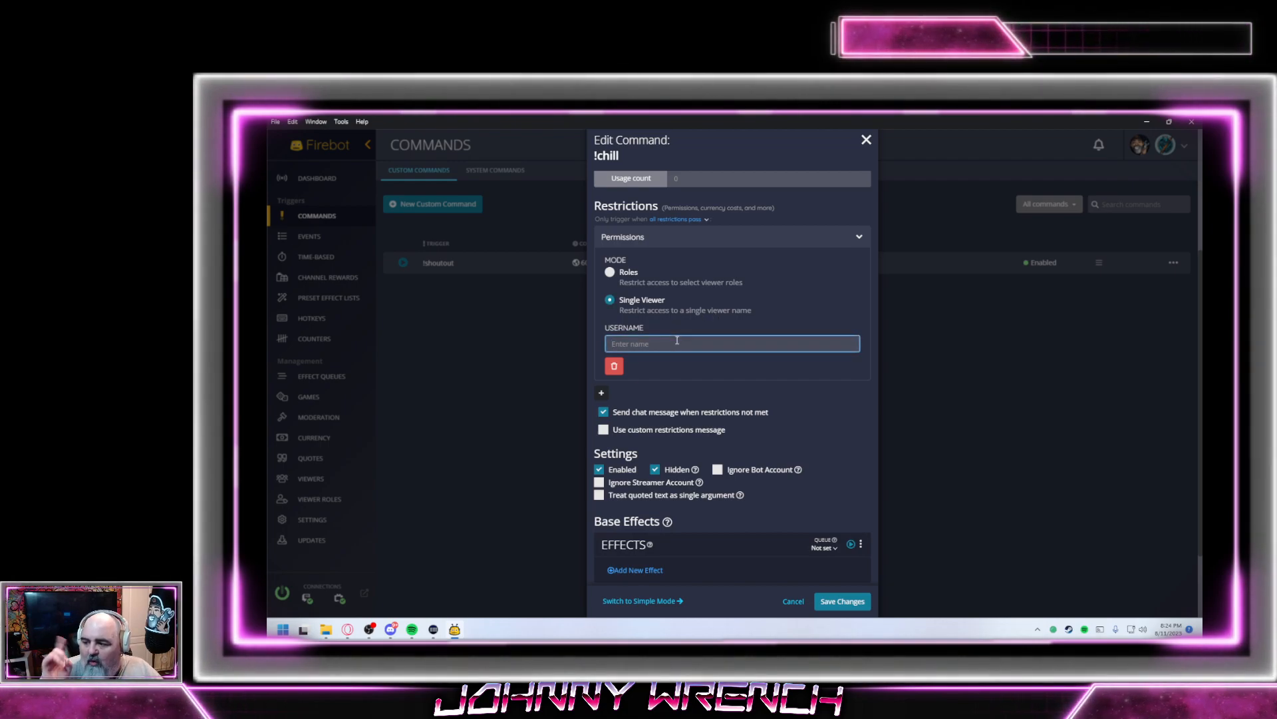
text(desolatte)
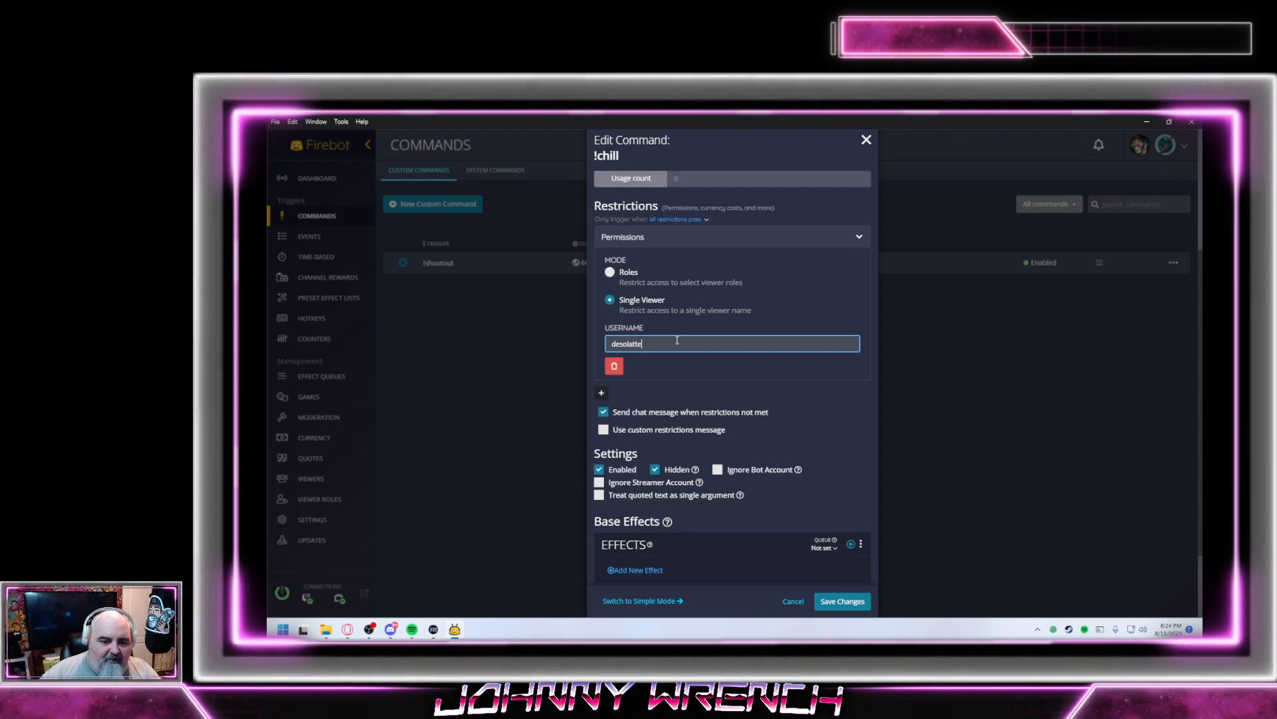
click(757, 324)
scroll(729, 326, down, 3)
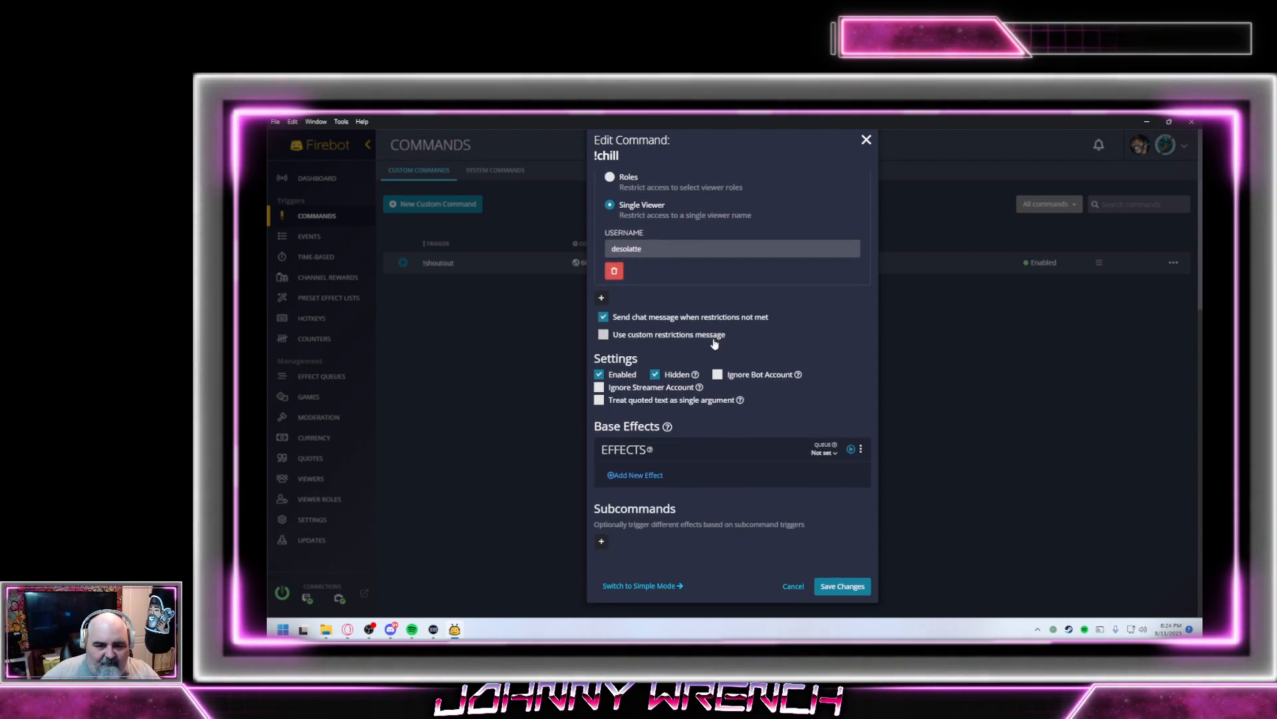
Search the effects for "pla" and choose Play Video as a new effect for the !chill command
click(625, 475)
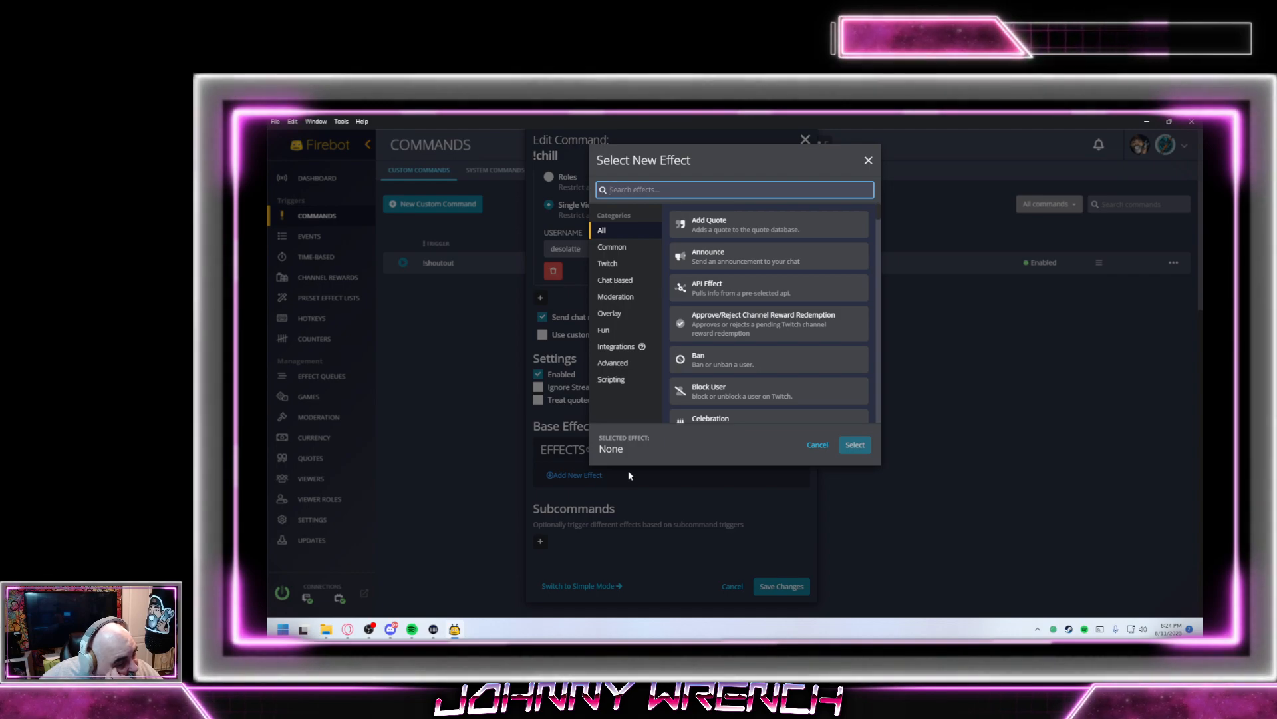
text(pla)
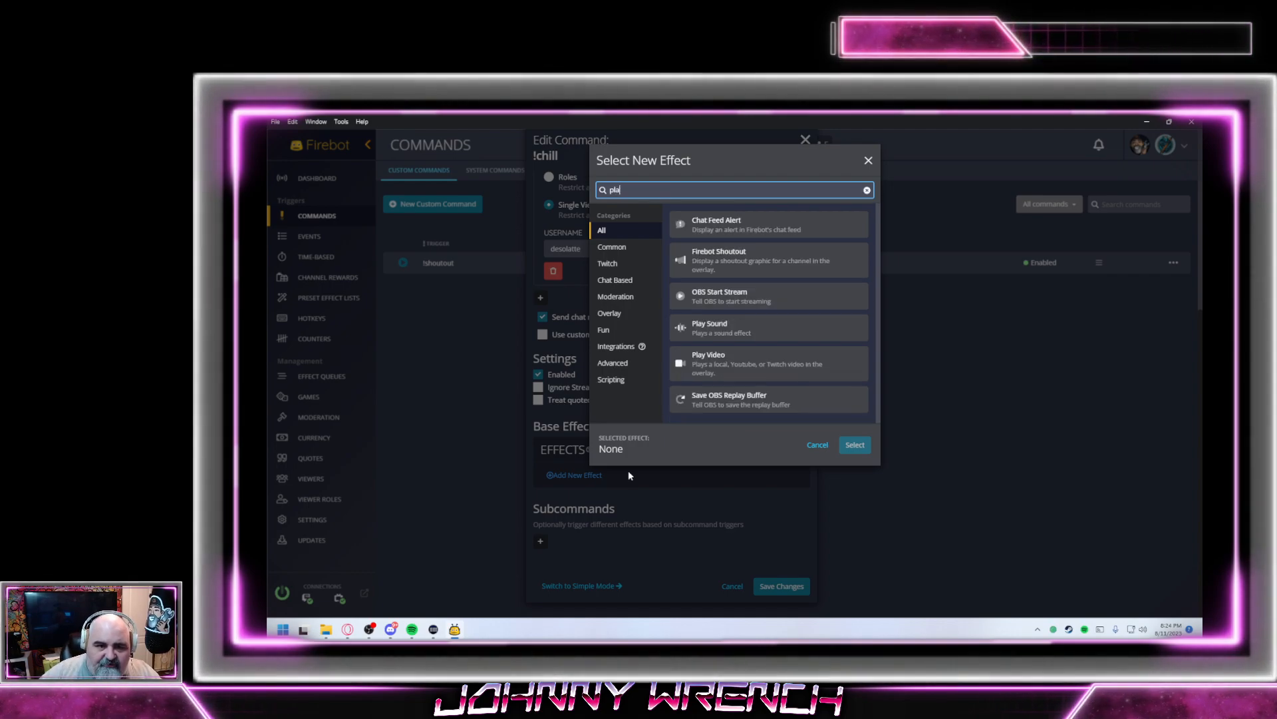
click(708, 360)
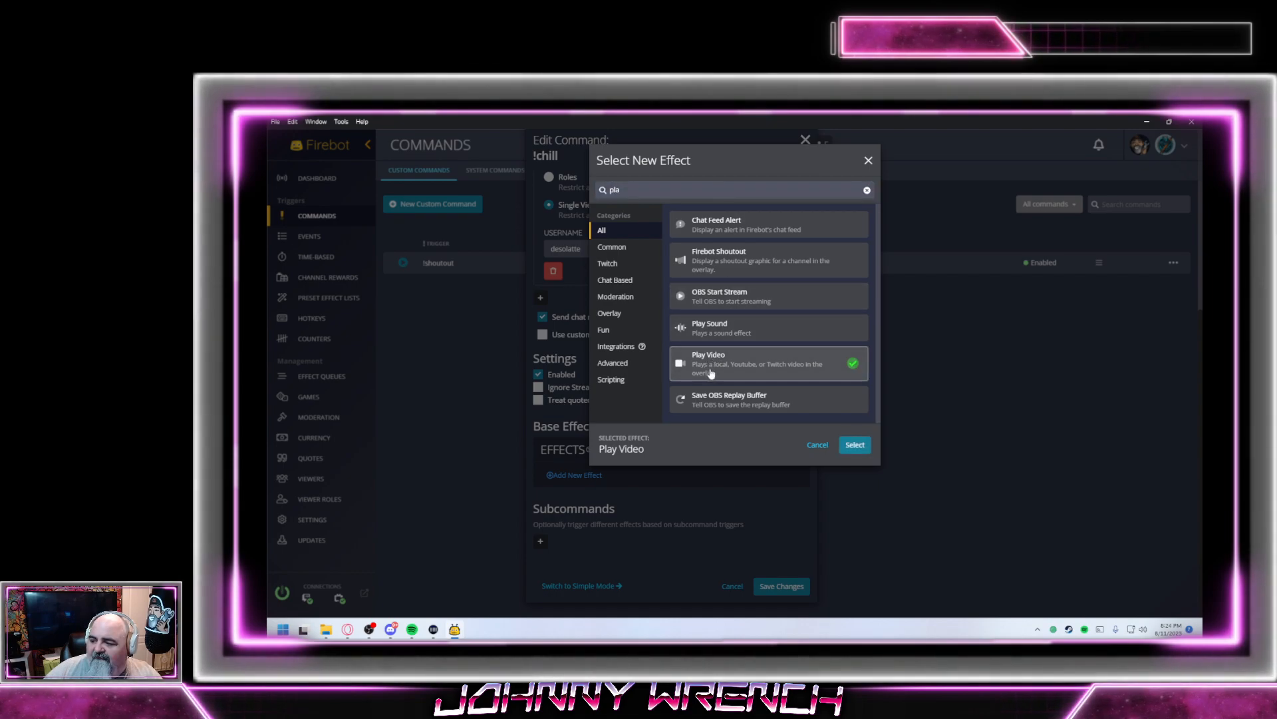
click(855, 444)
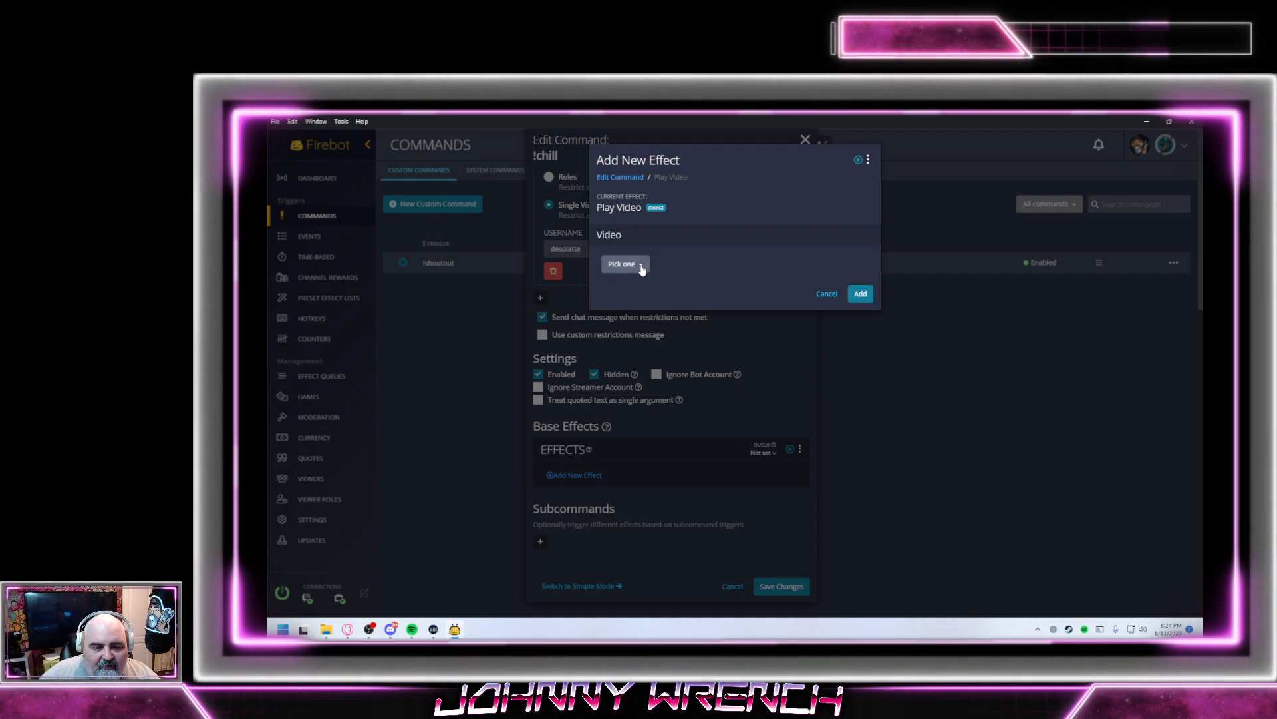
Set the effect's source to Local Video and load a clip from the New Stream Stuff folder on the desktop
click(641, 265)
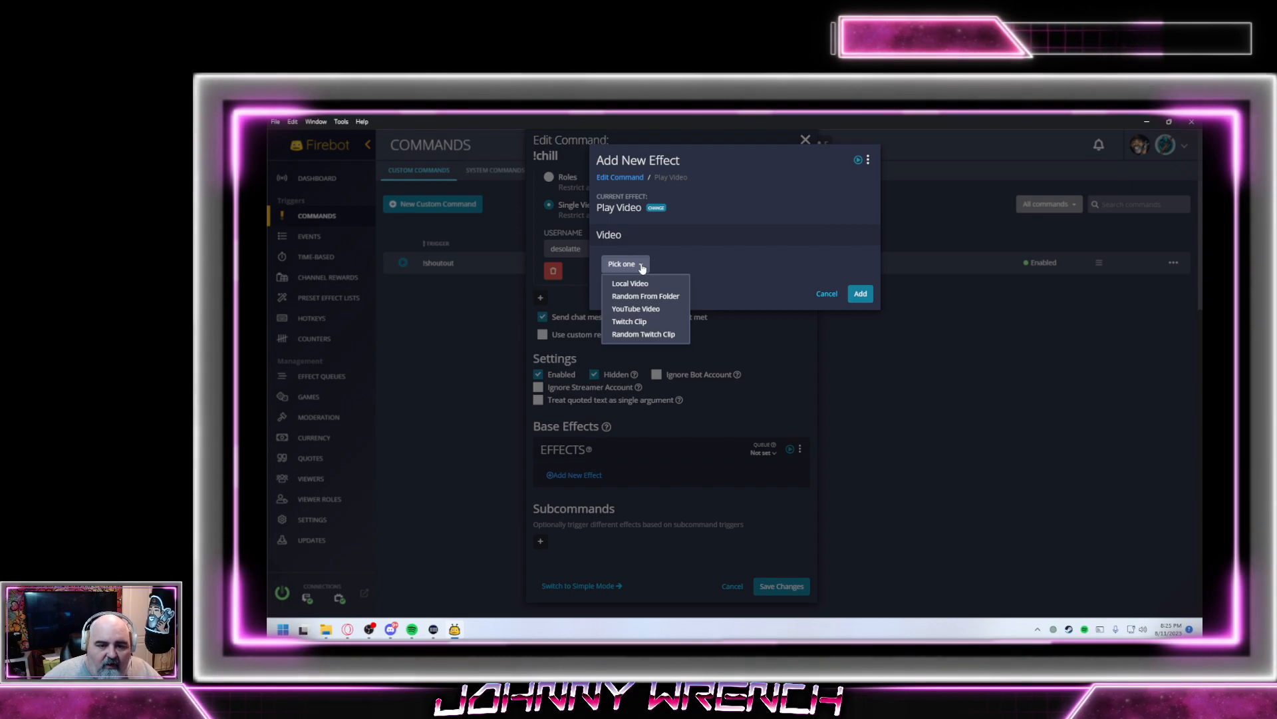
click(640, 283)
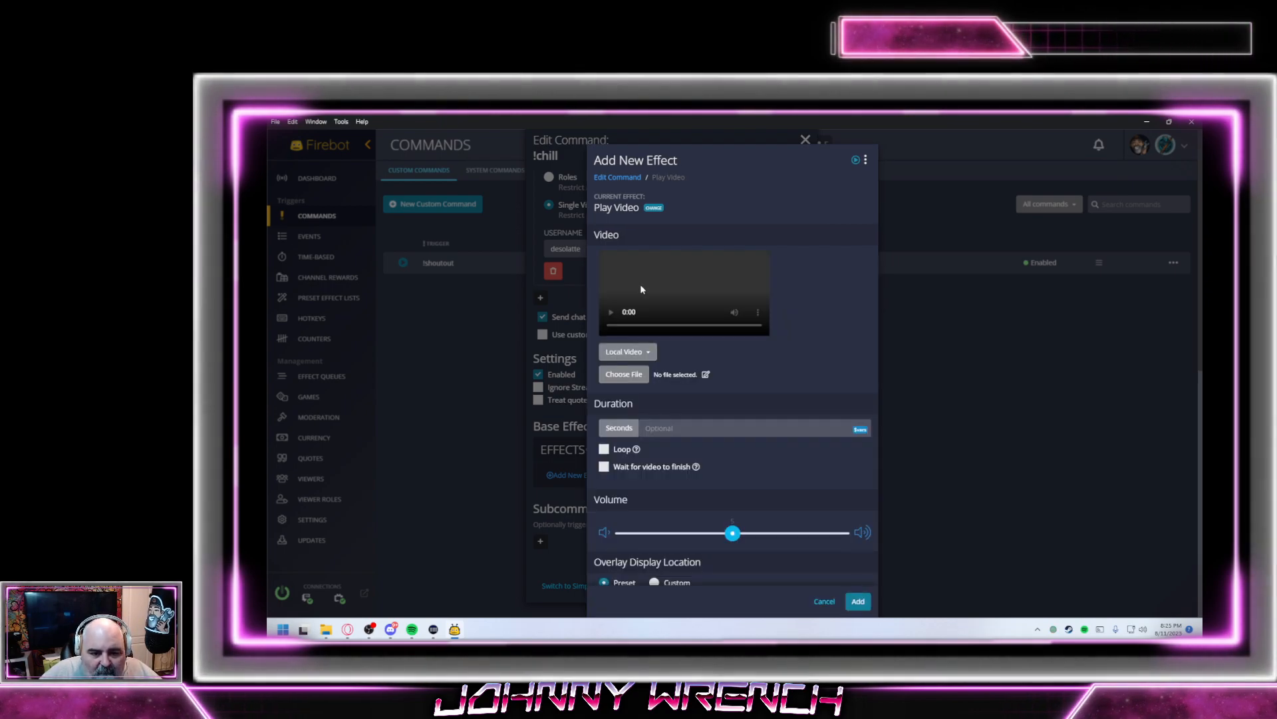
click(646, 375)
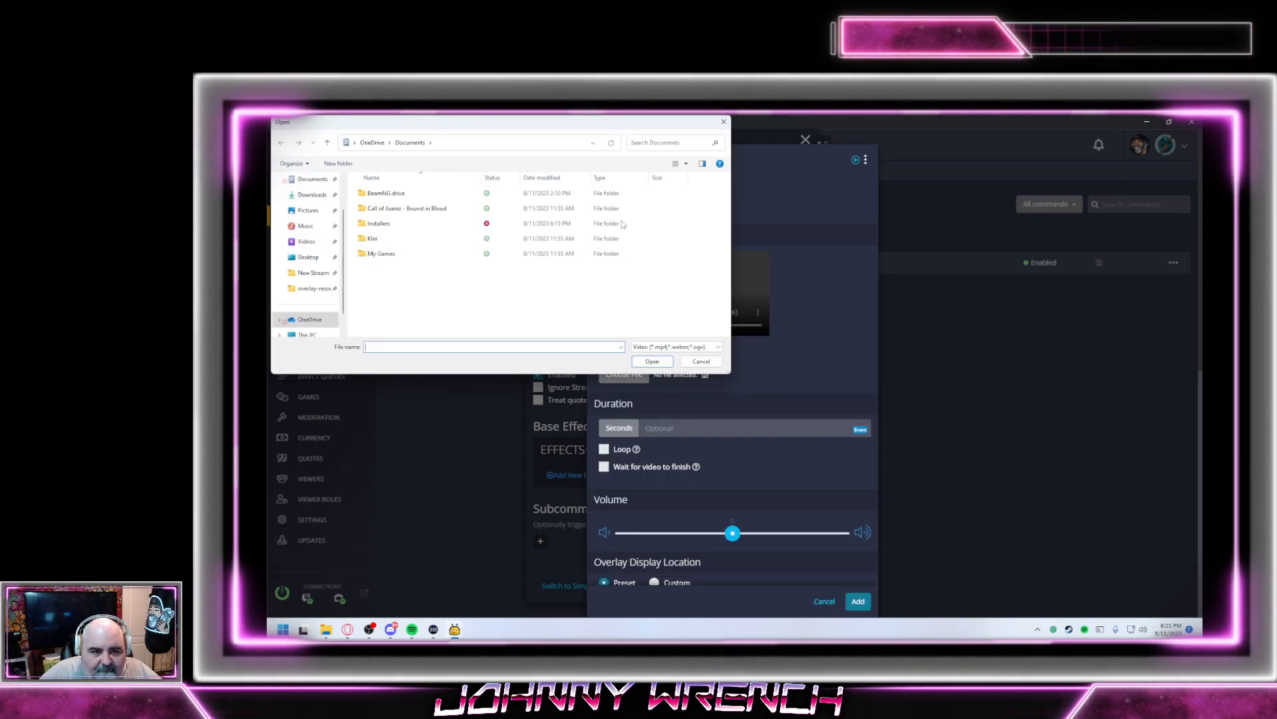
key(Escape)
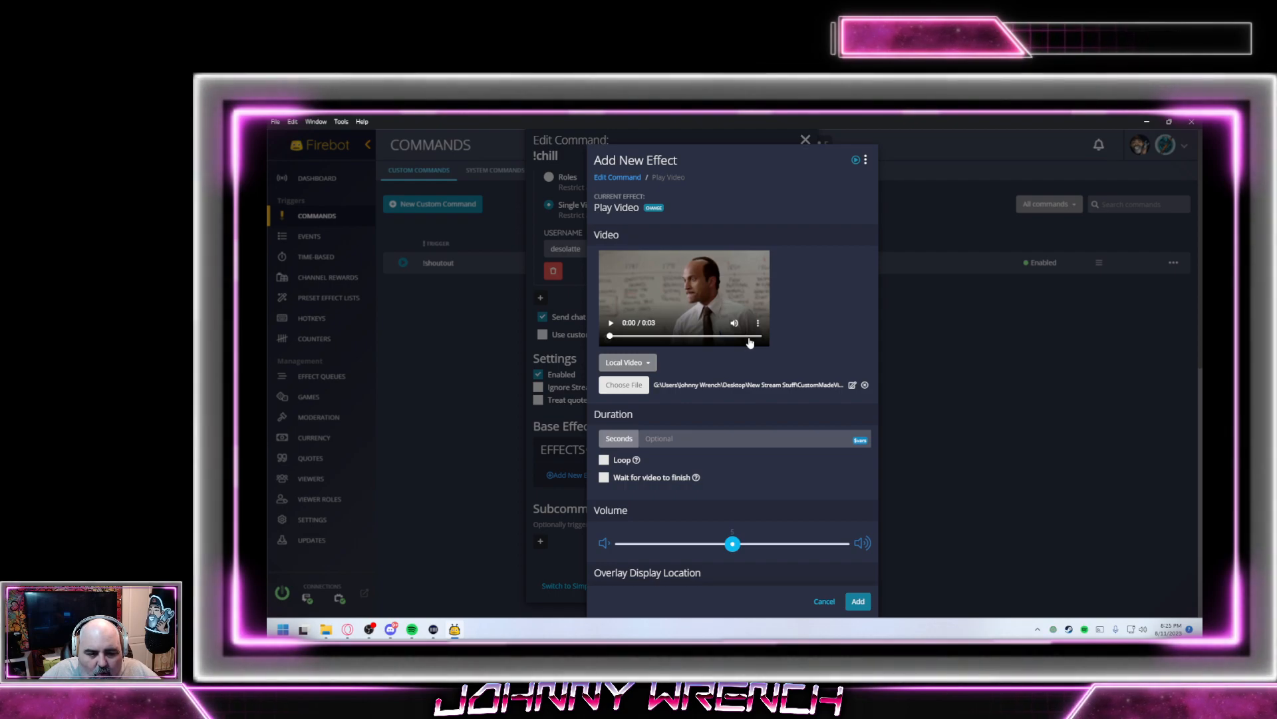
Enable waiting for the video to finish, choose the top-left overlay preset, and add the effect to the !chill command
scroll(658, 412, down, 2)
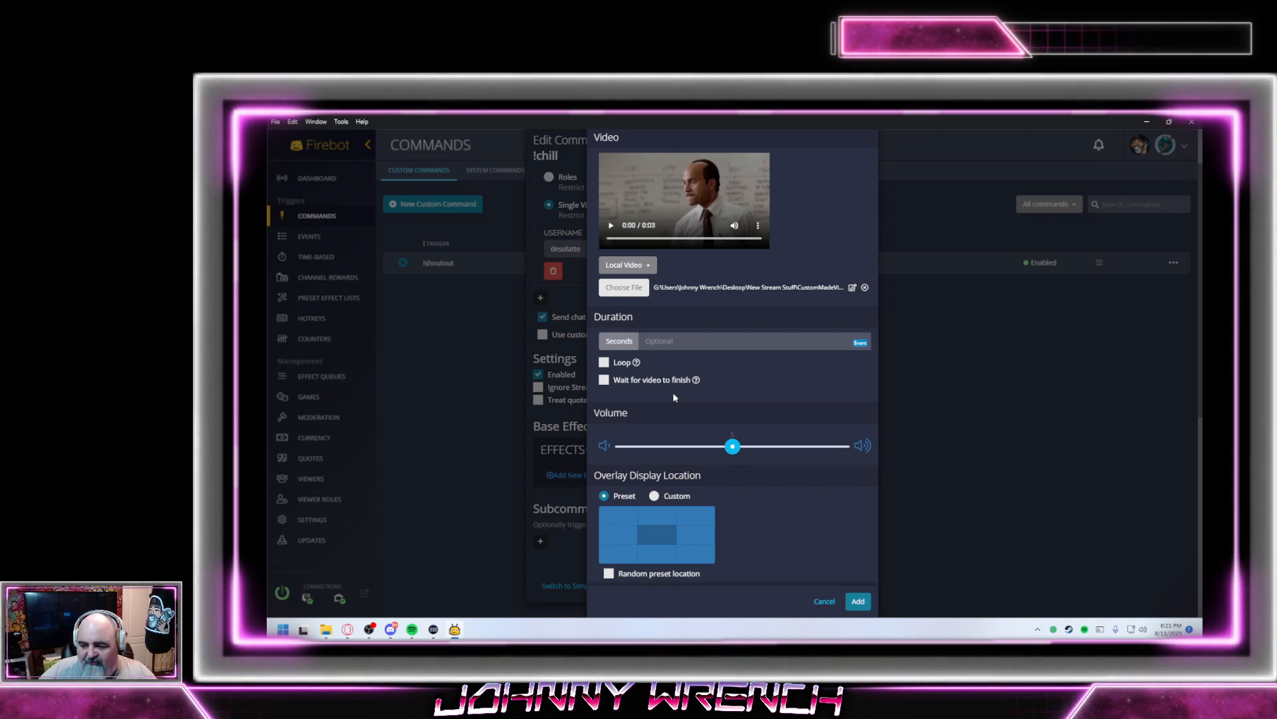
click(642, 385)
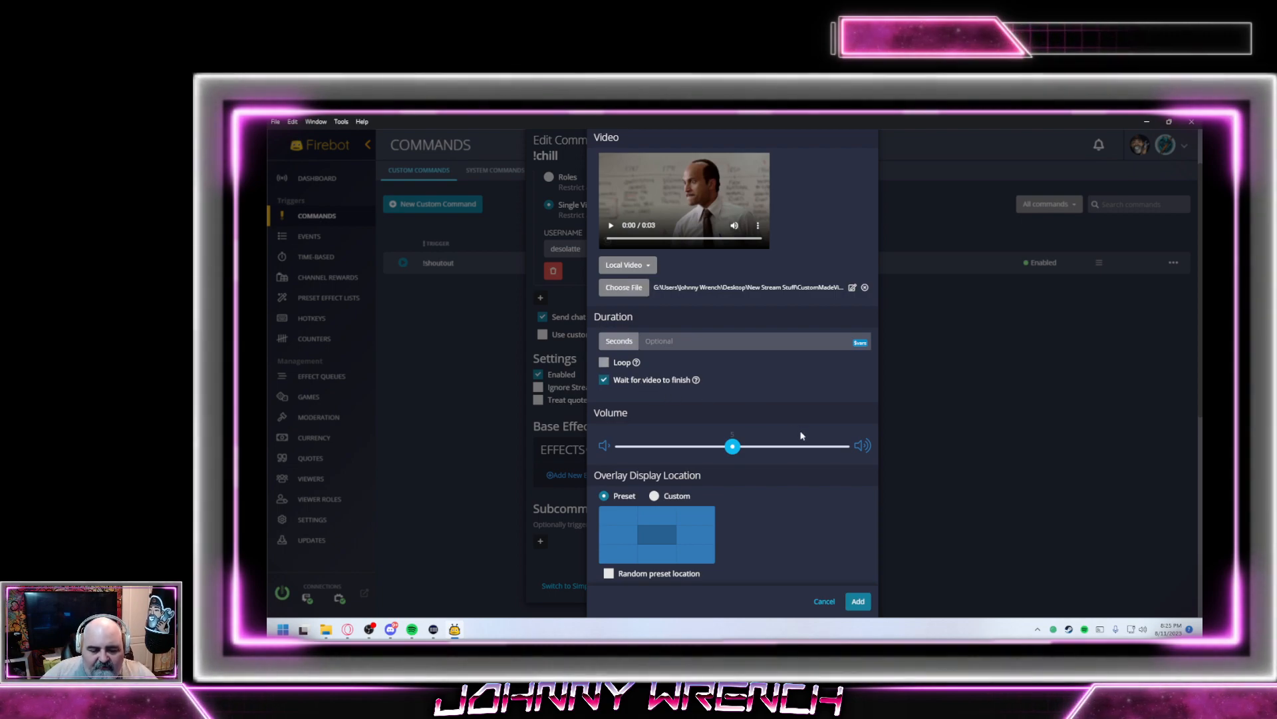
scroll(801, 435, down, 3)
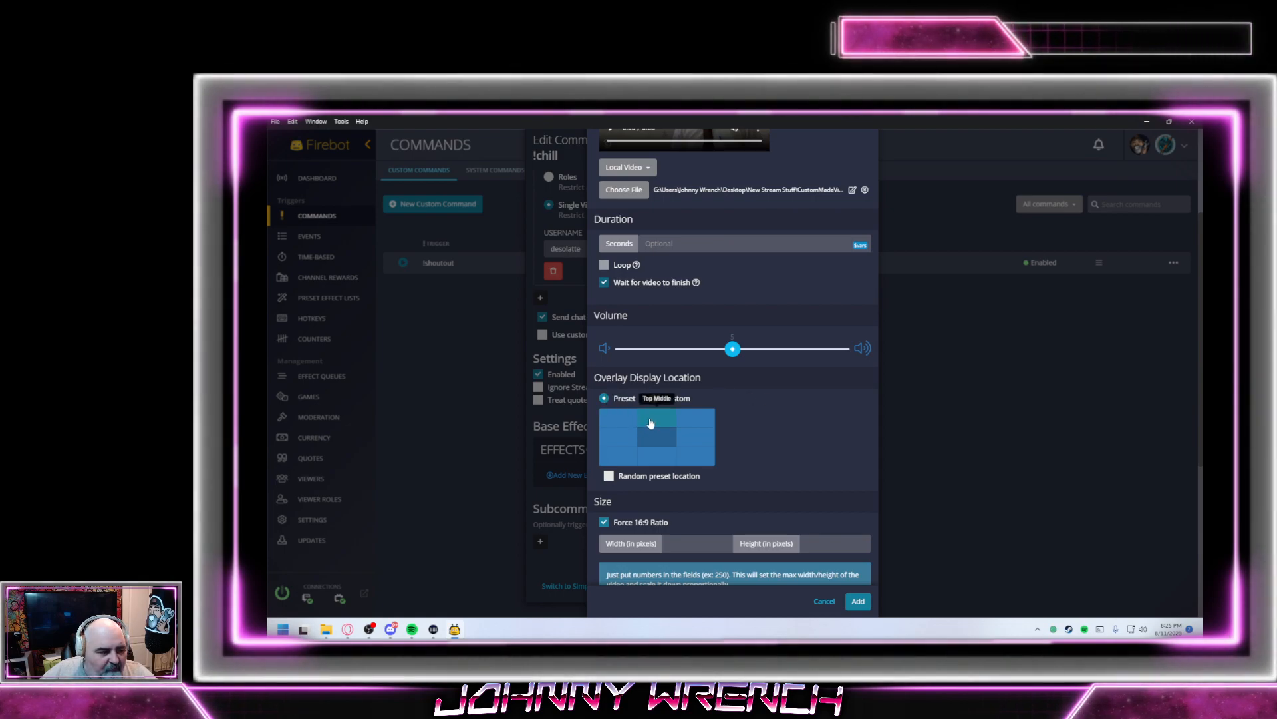
click(619, 417)
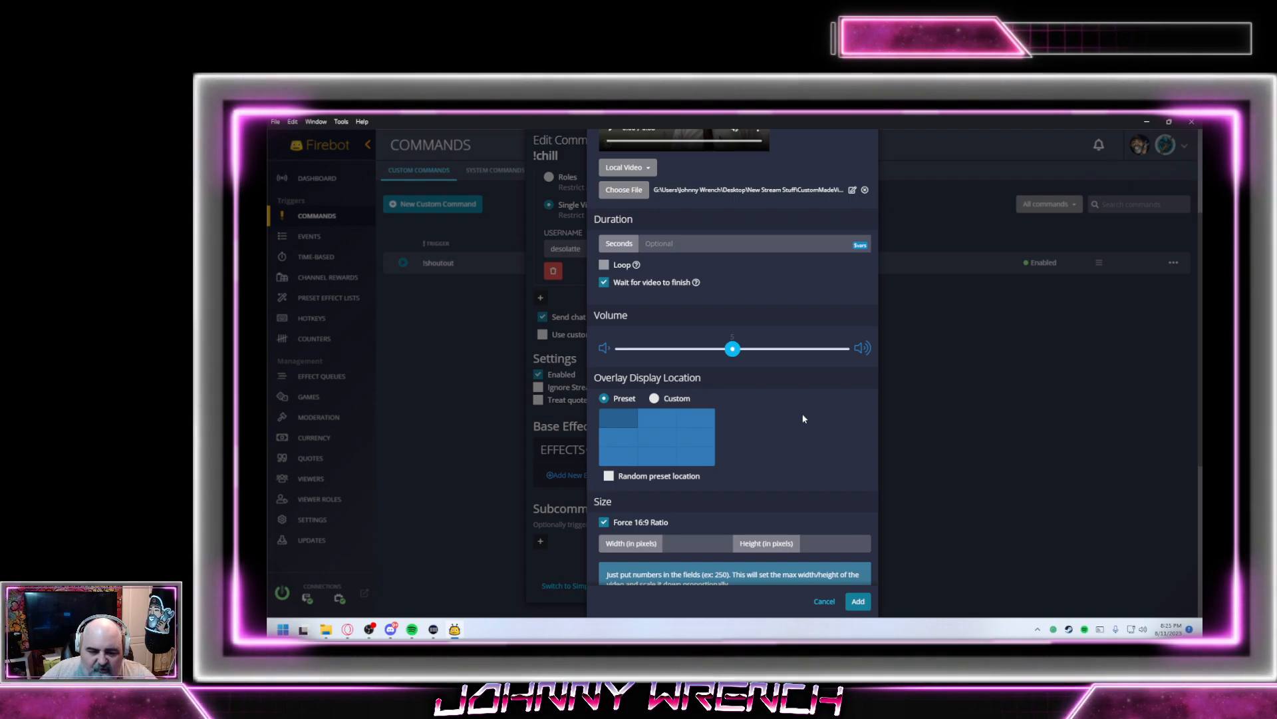
scroll(803, 418, down, 4)
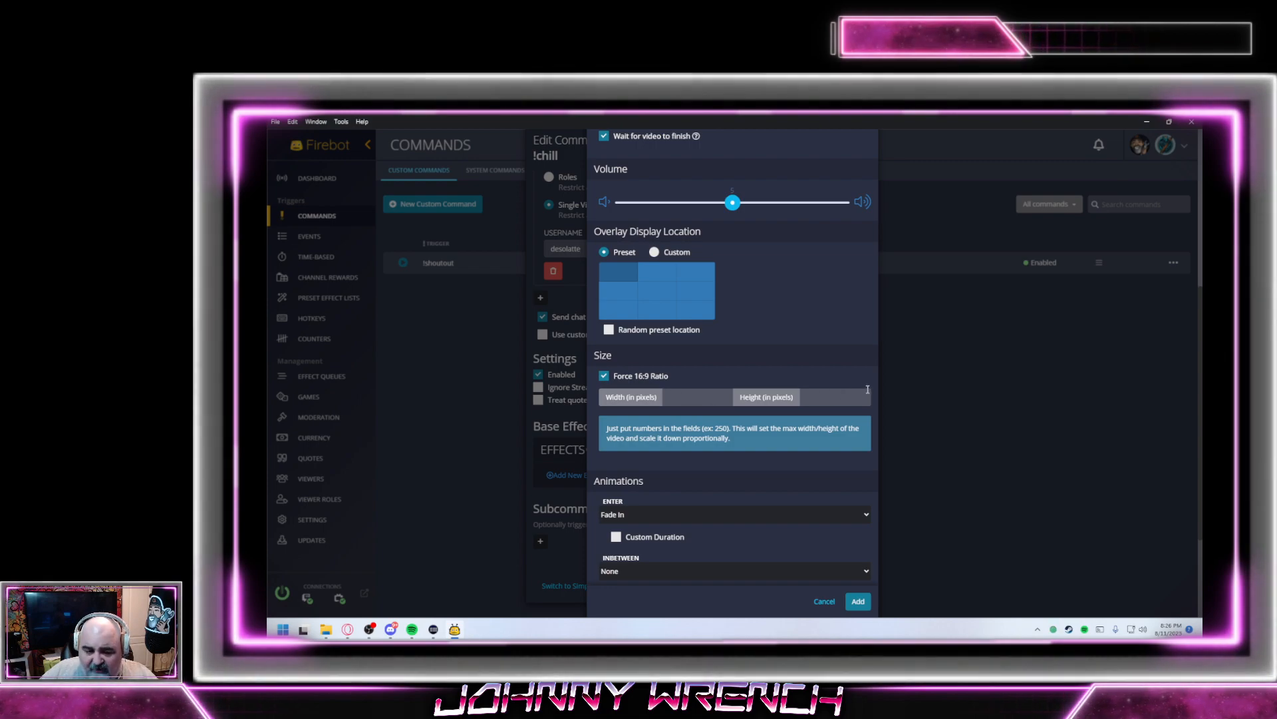
scroll(883, 390, down, 3)
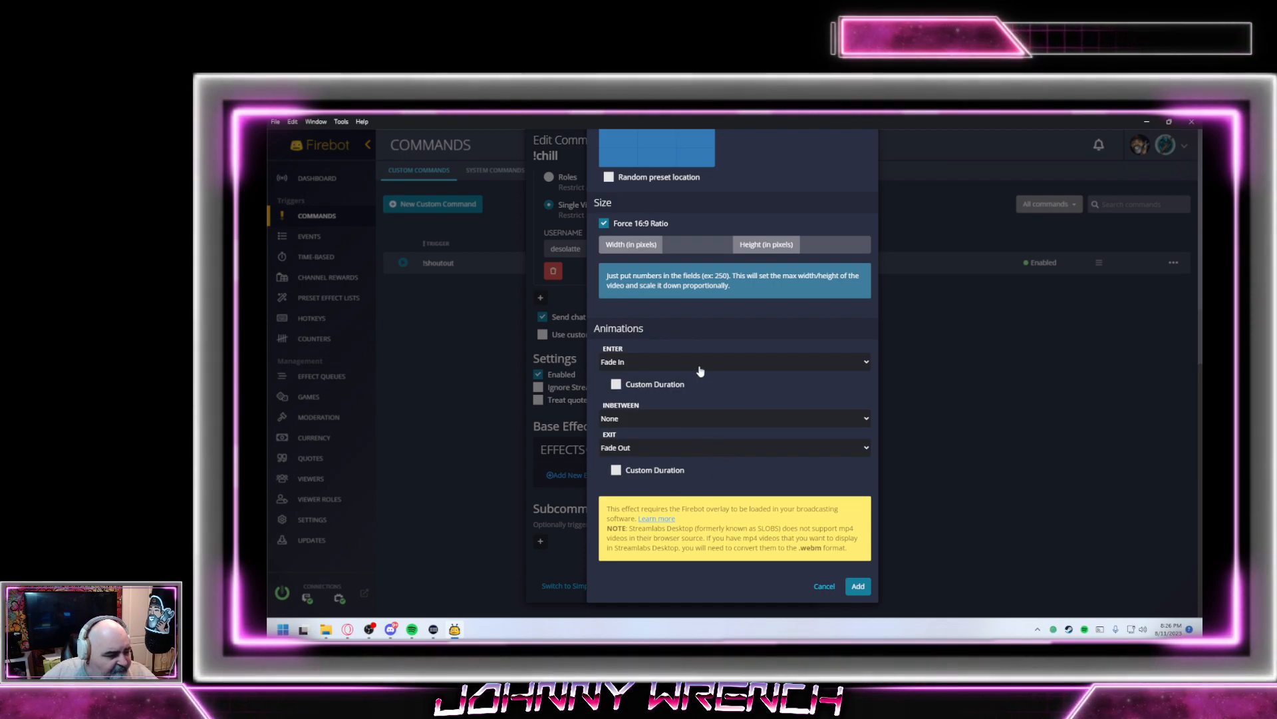
click(857, 588)
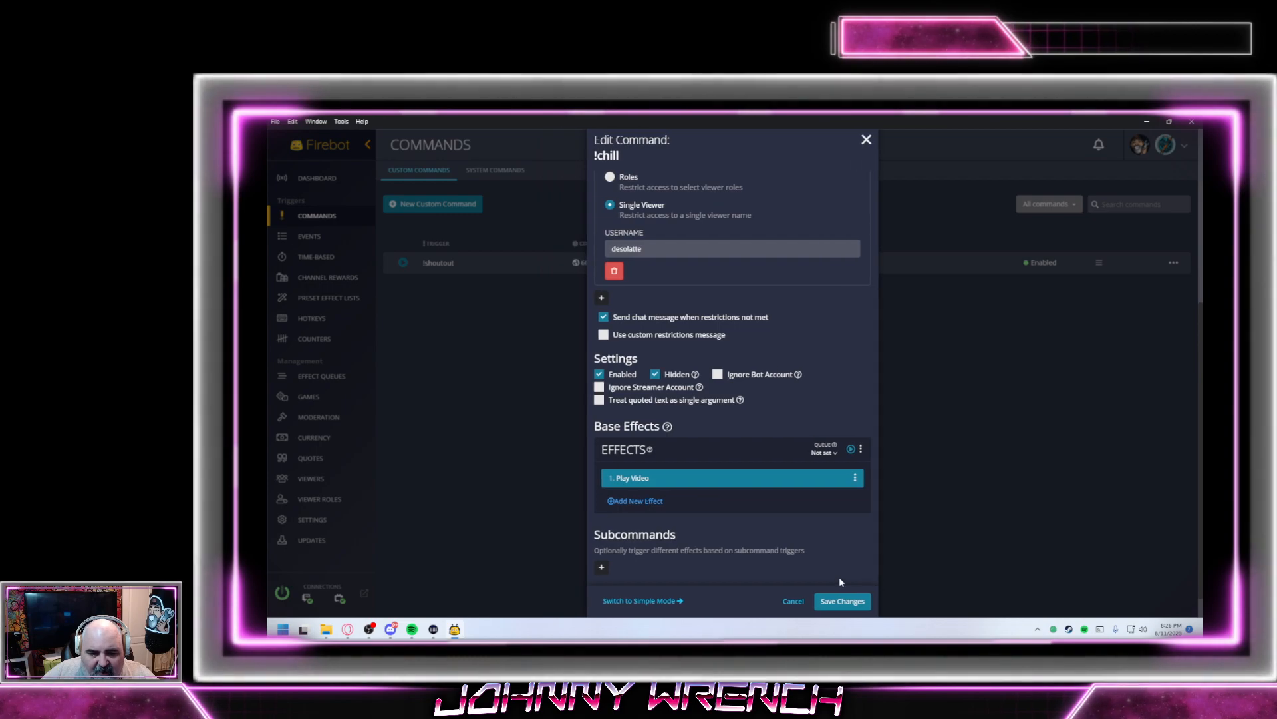
scroll(732, 465, up, 5)
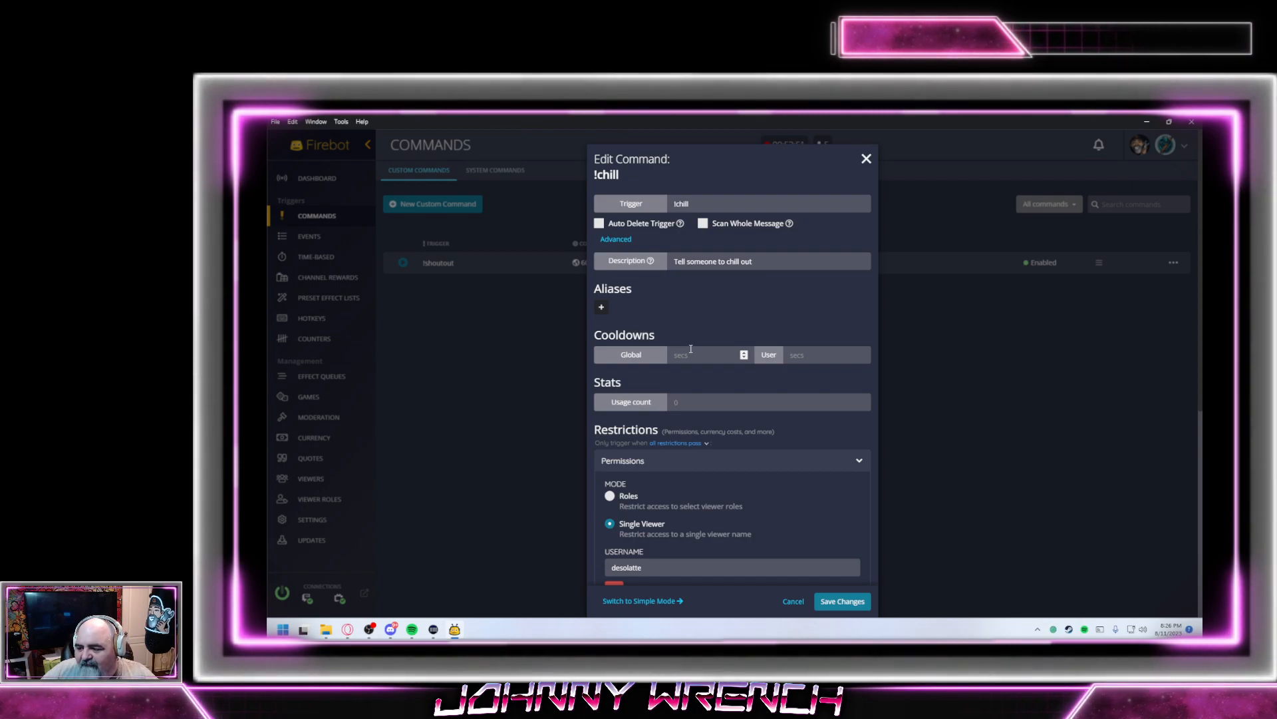
scroll(692, 396, down, 6)
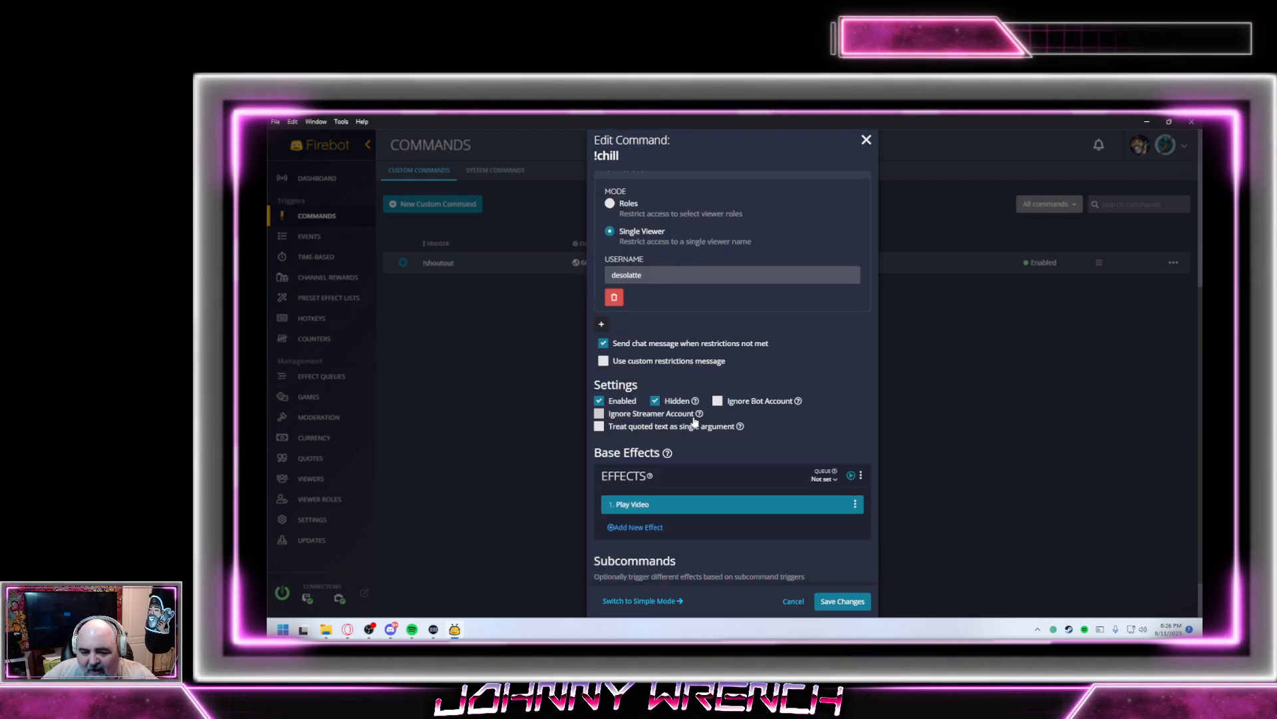
Save the changes to the !chill command
click(842, 601)
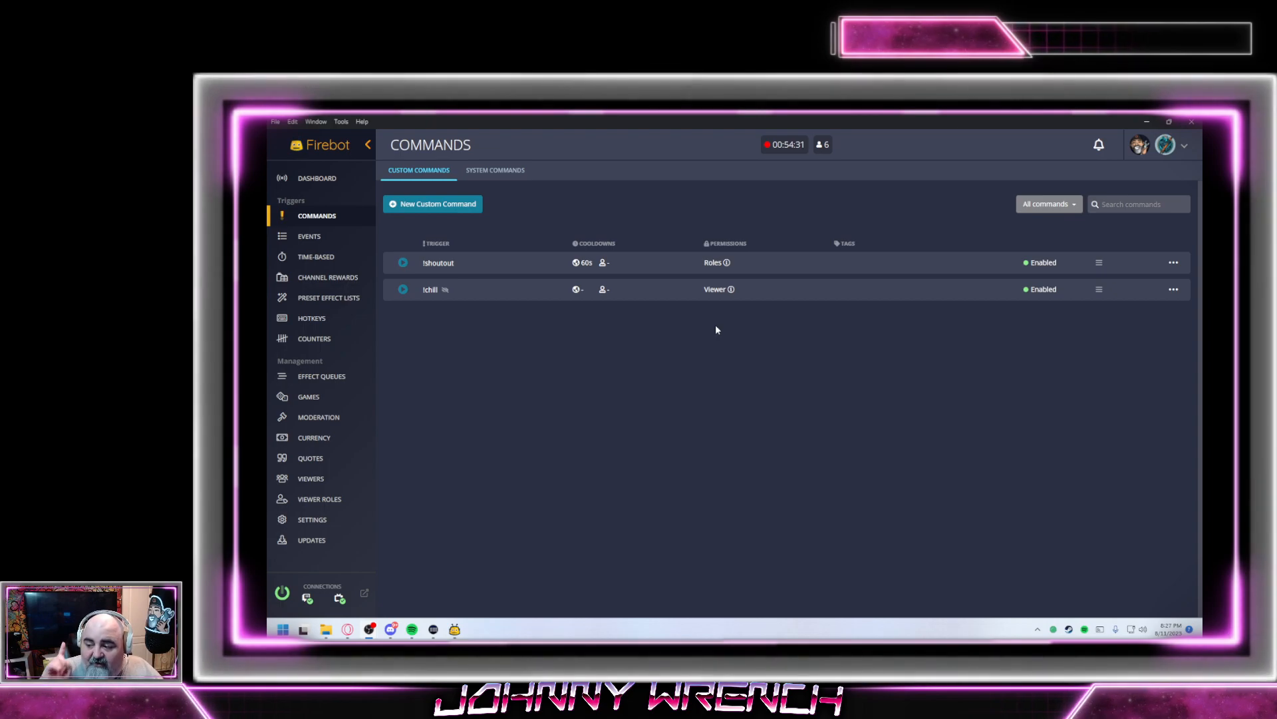
drag(1203, 267, 865, 172)
click(1049, 172)
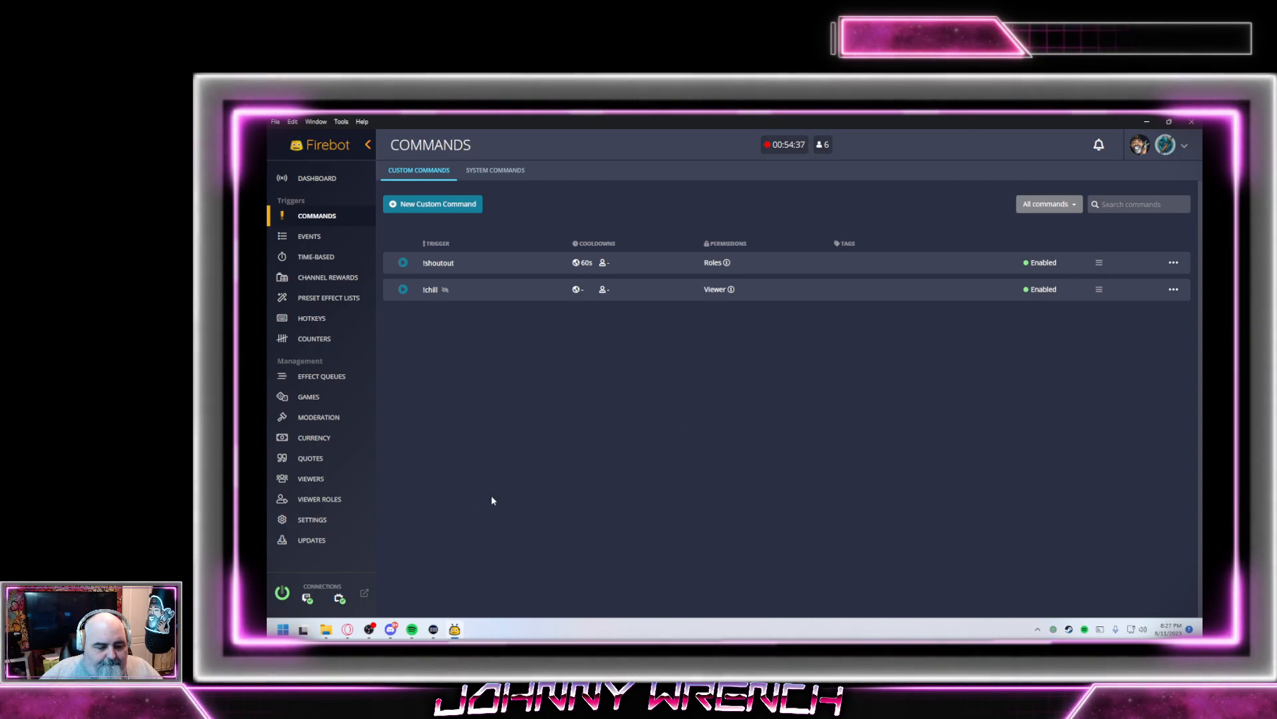
Switch to OBS, set the Firebot source's audio monitoring to Monitor and Output in Advanced Audio Properties, and return to Firebot
mouse_move(369, 629)
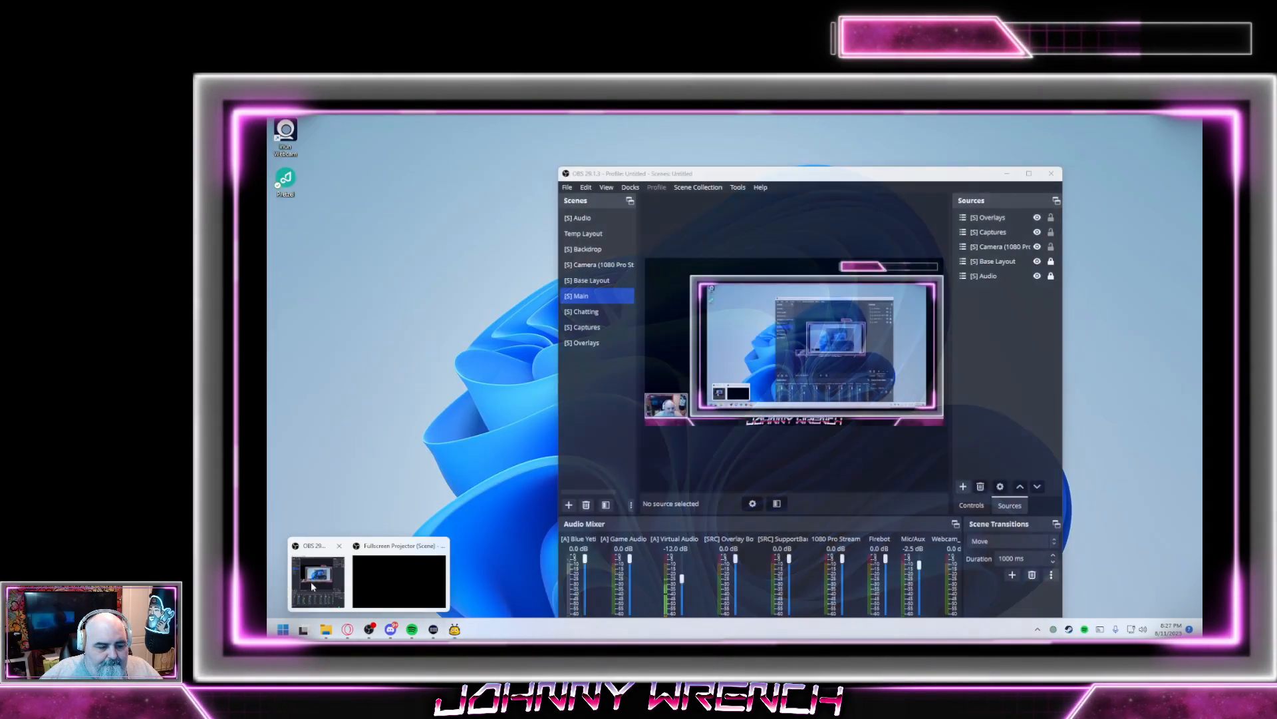
click(310, 582)
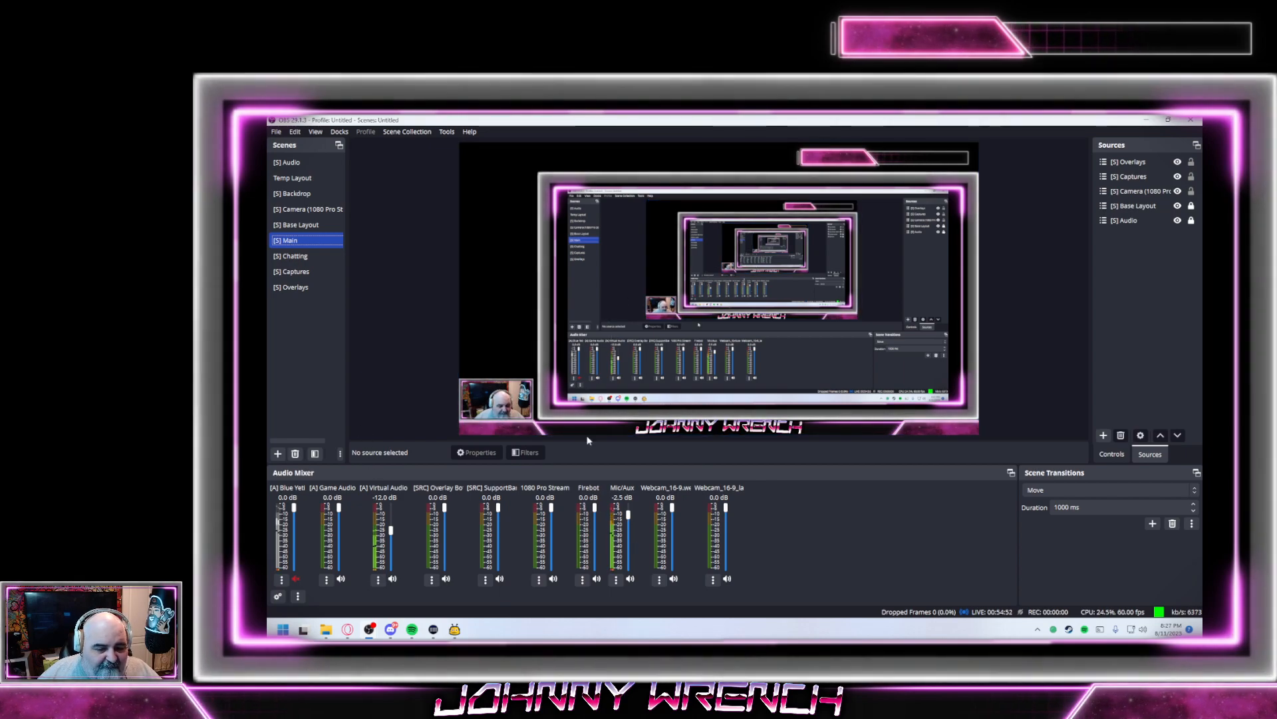
click(278, 597)
scroll(472, 397, down, 2)
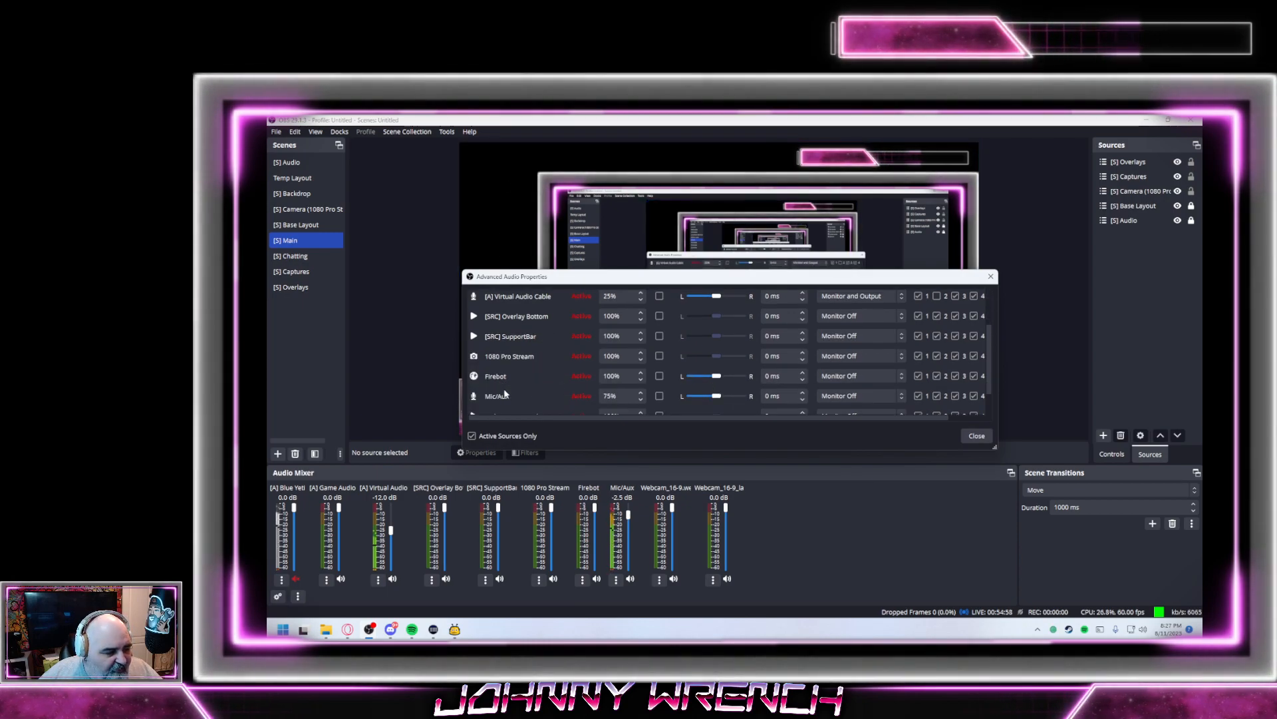
click(852, 376)
click(847, 411)
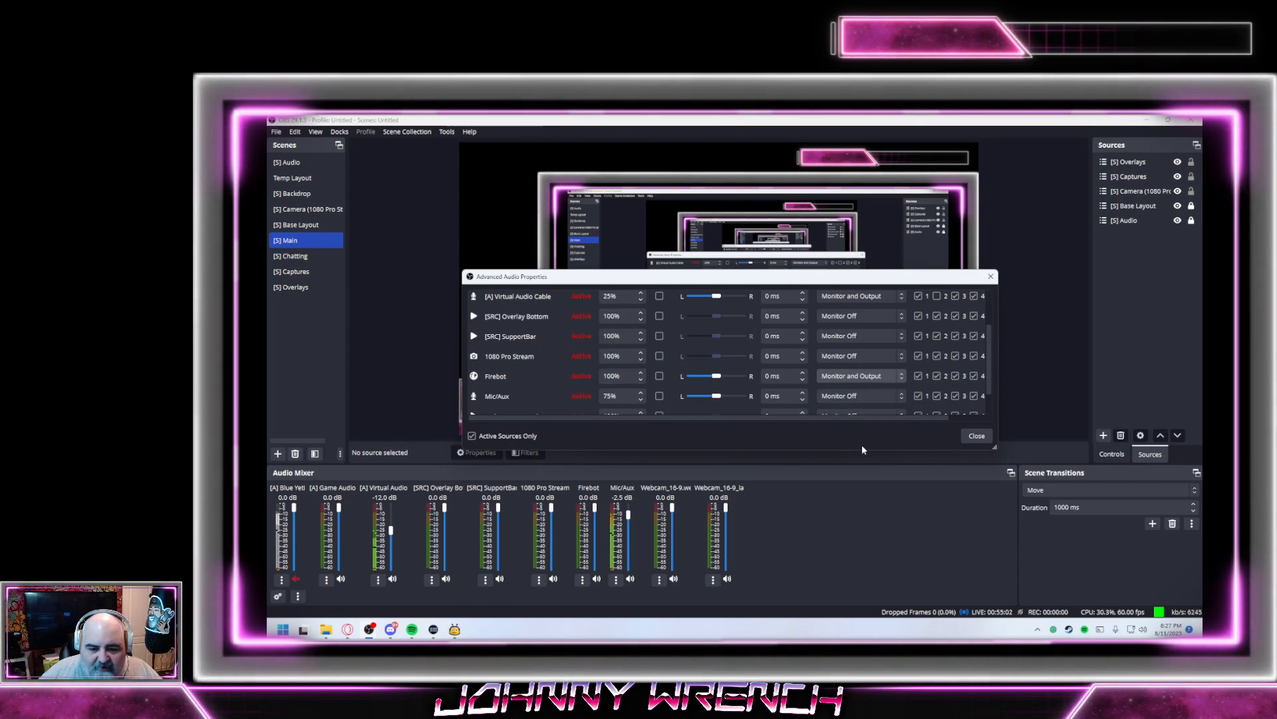
click(983, 440)
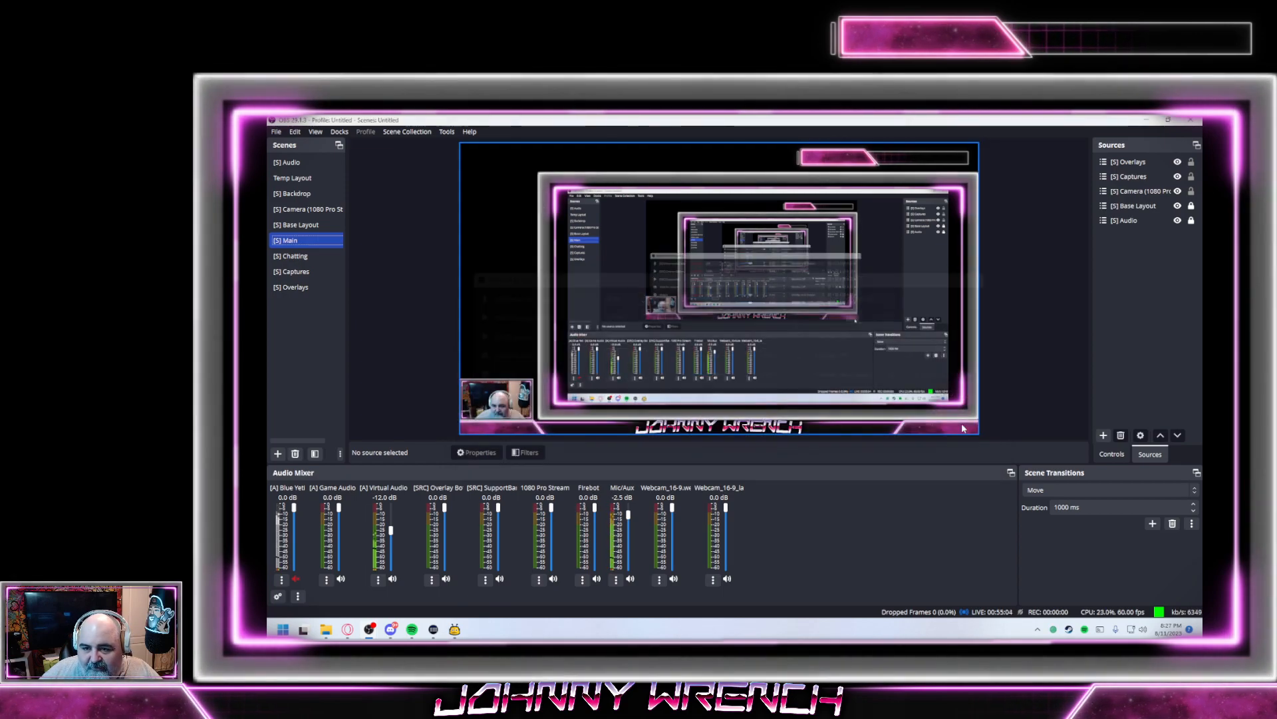
key(alt+Tab)
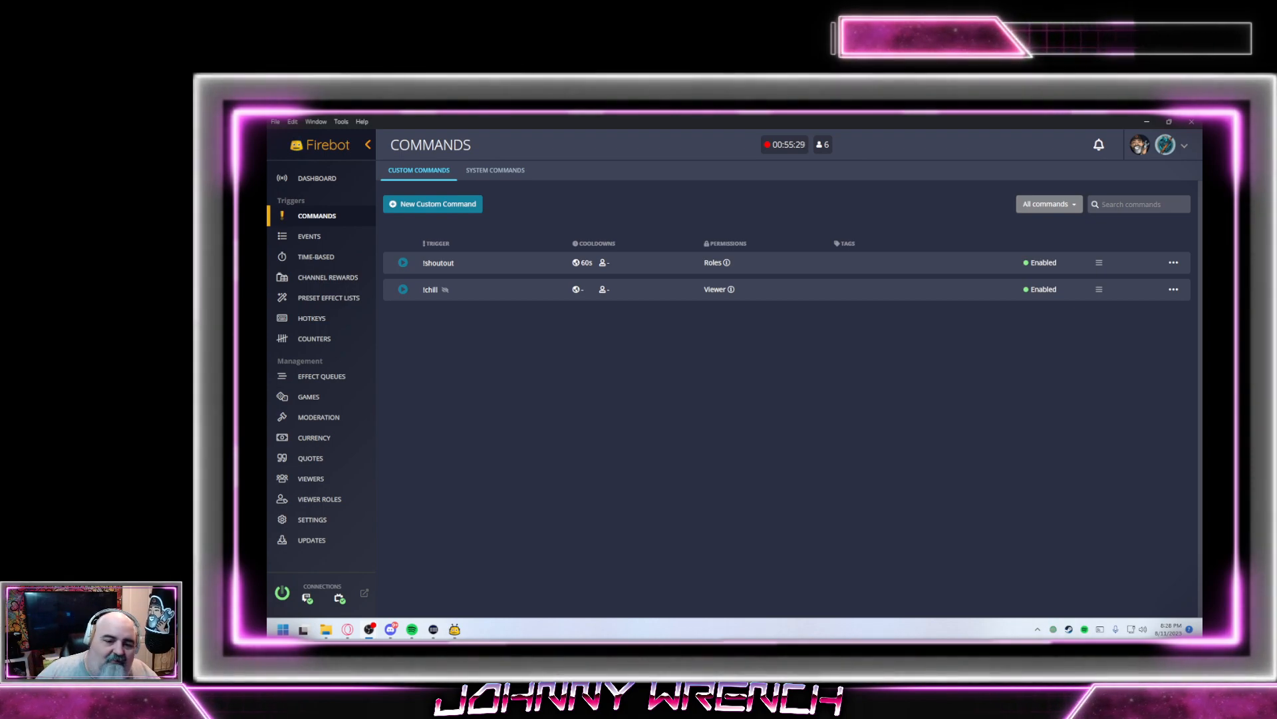
Open the !chill command's Play Video effect for editing and set the video width to 960 pixels with the 16:9 ratio forced
click(1173, 289)
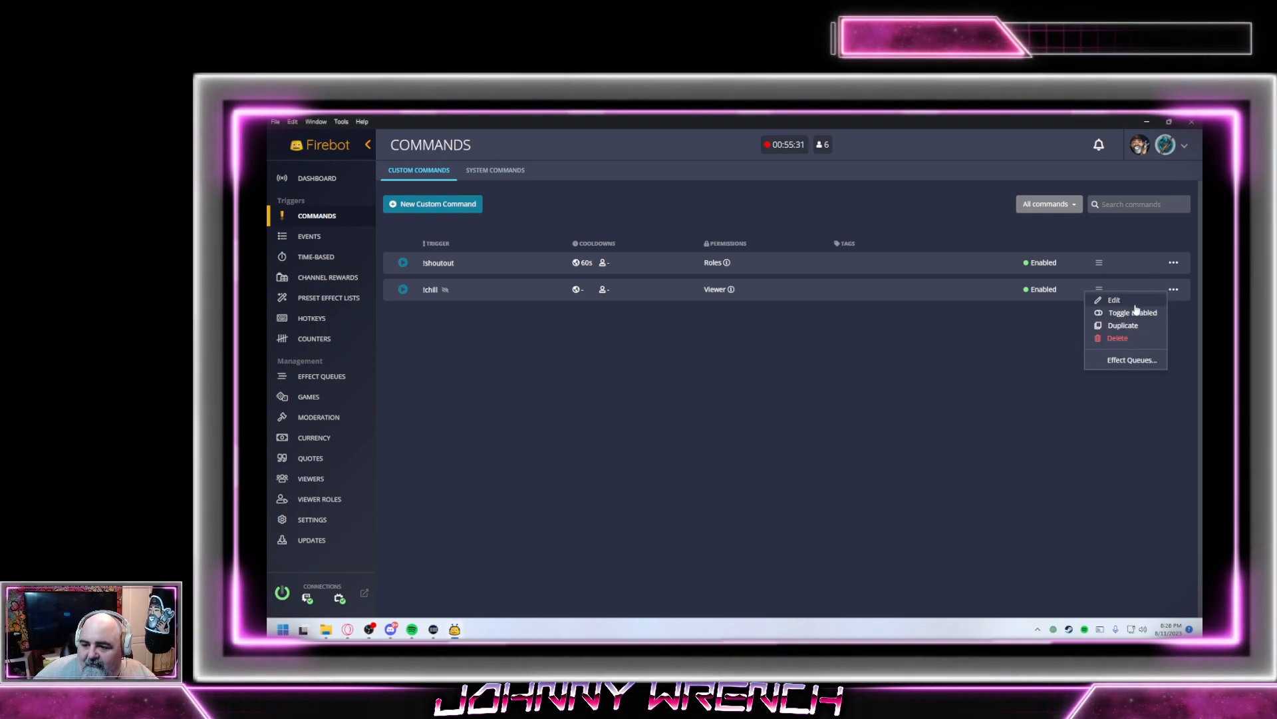
click(1135, 303)
scroll(738, 366, down, 3)
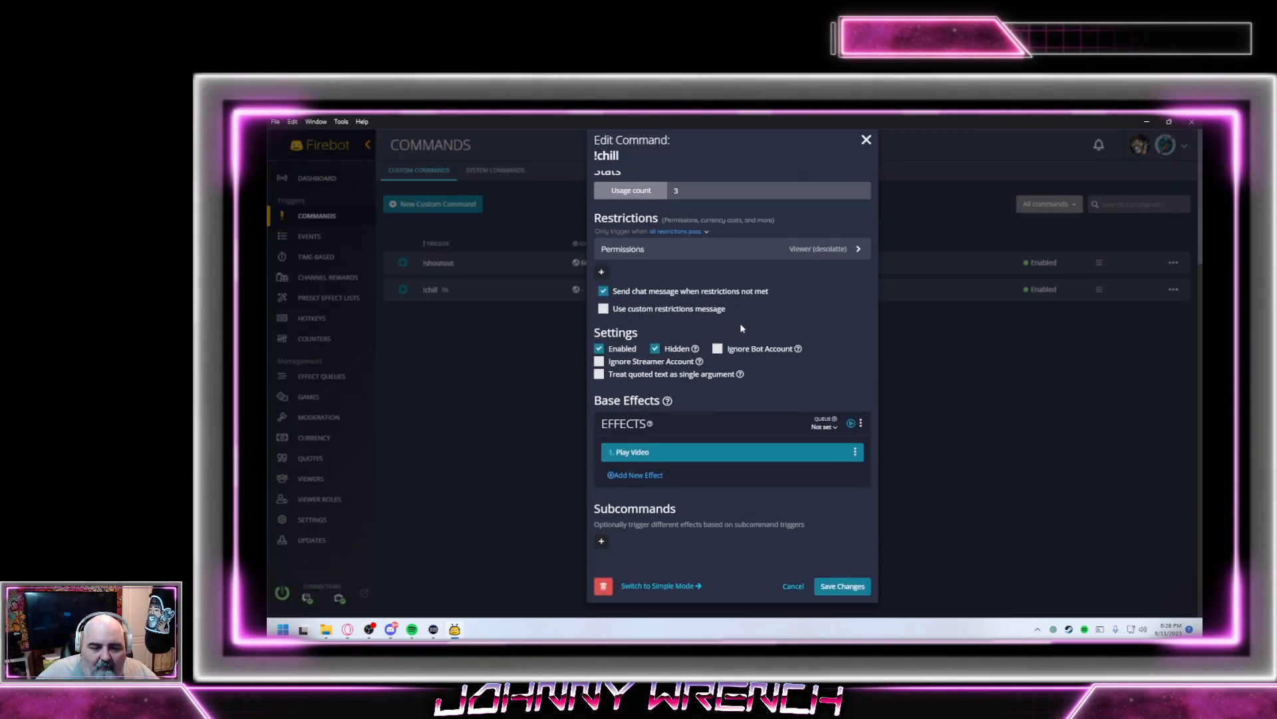
click(663, 452)
scroll(672, 440, down, 3)
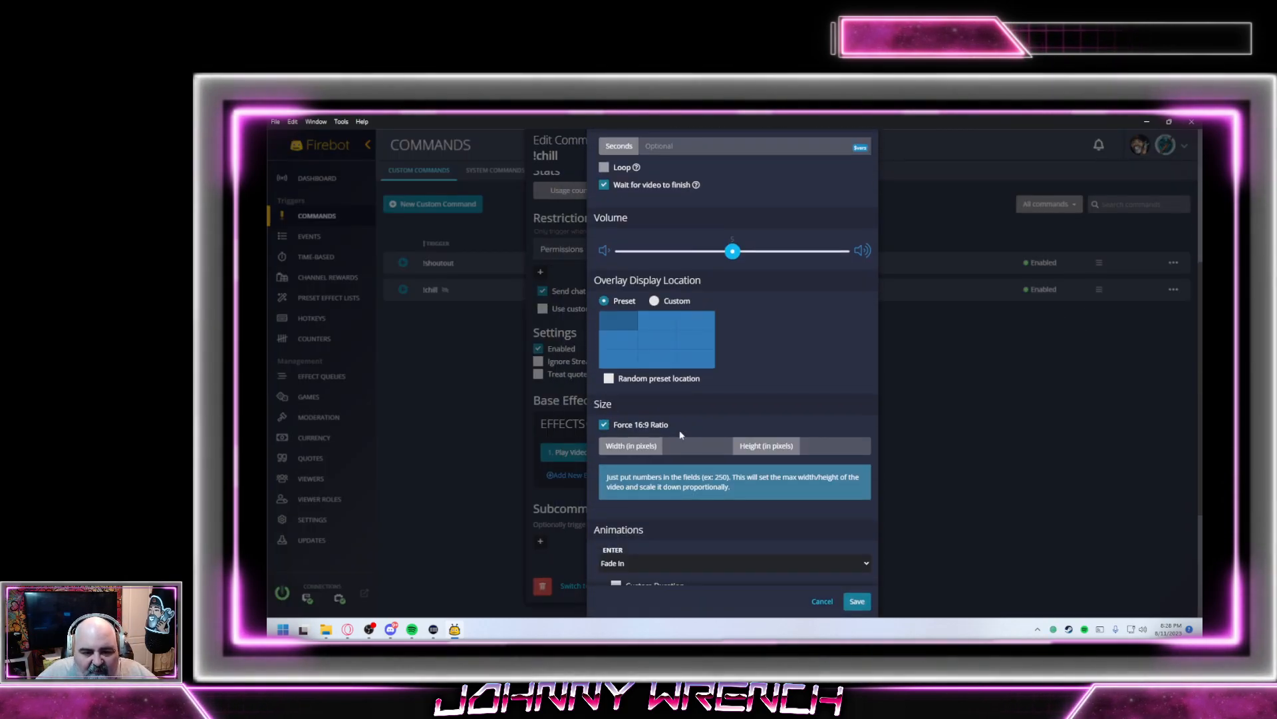
click(695, 445)
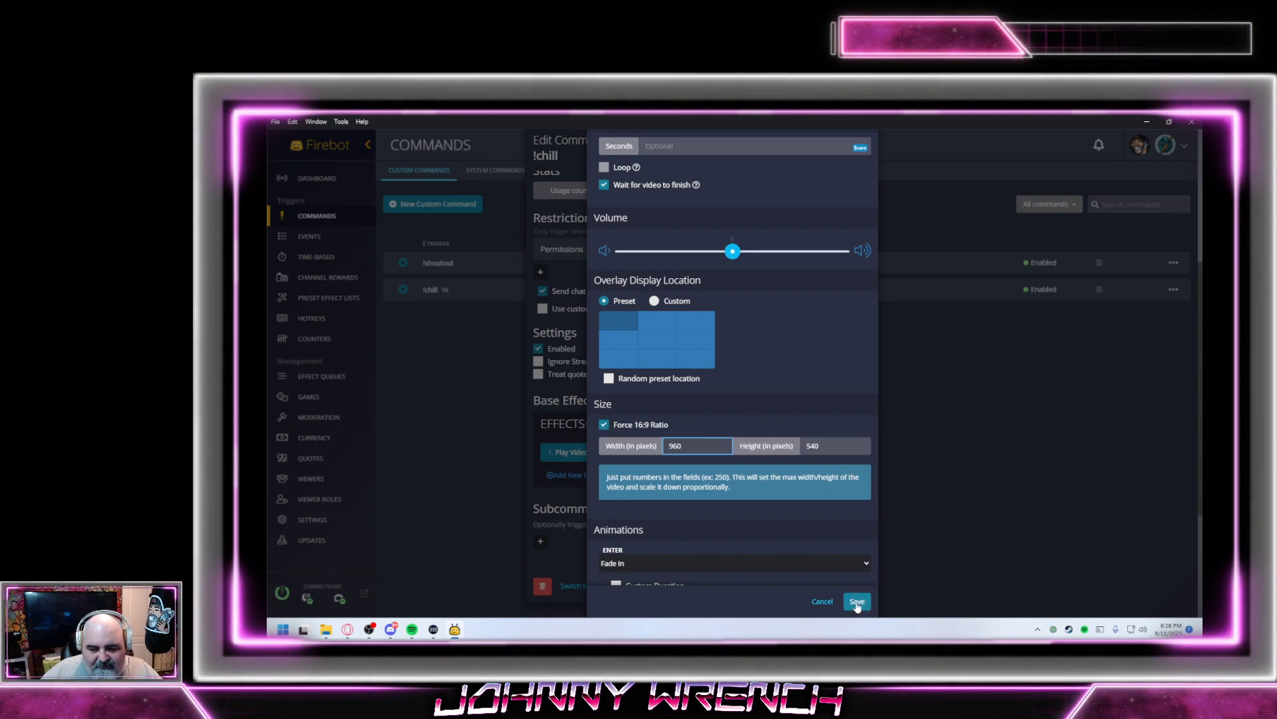
Review the Play Video effect's settings and run a test of the effect on the overlay
scroll(843, 512, up, 5)
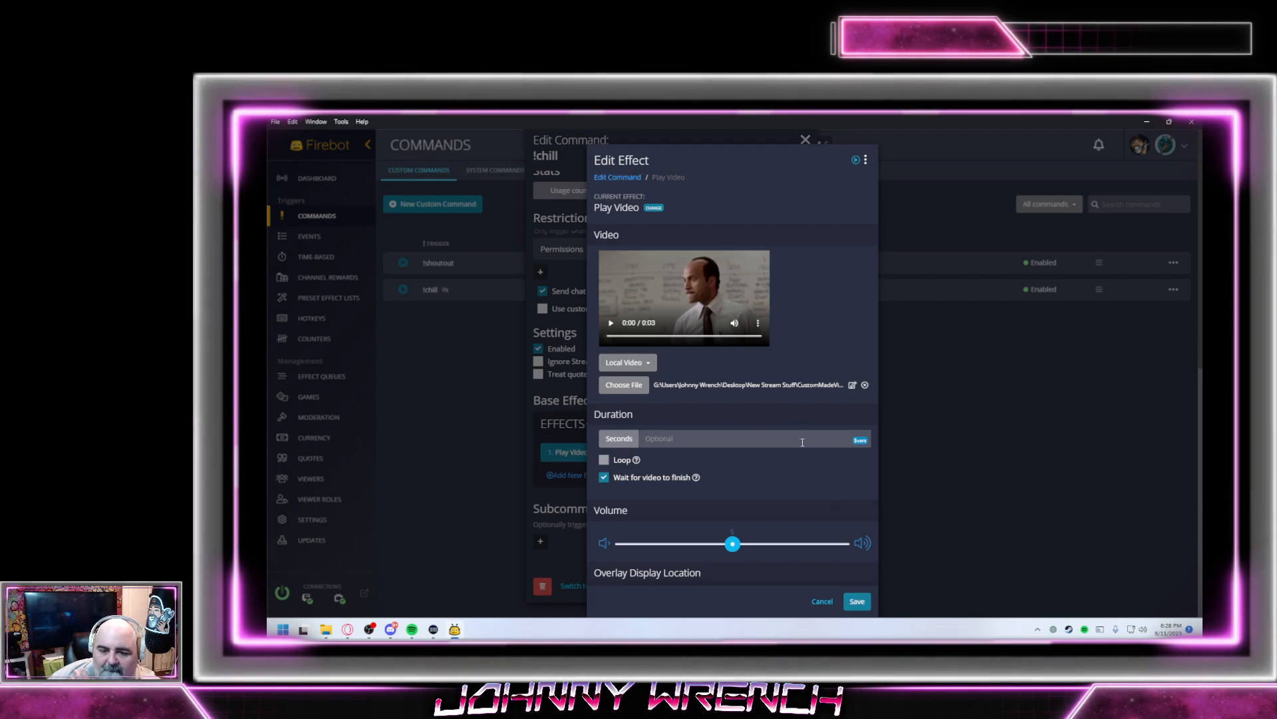
scroll(789, 515, down, 5)
scroll(790, 515, down, 2)
scroll(788, 378, up, 8)
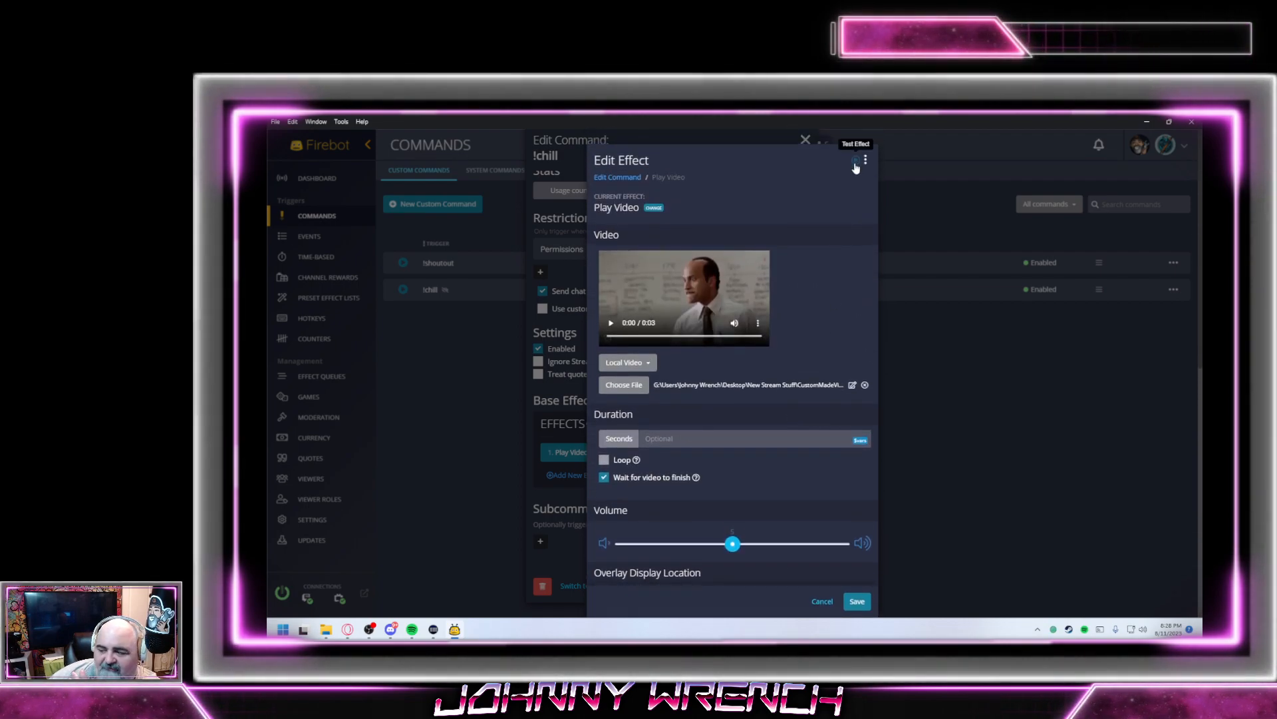
click(855, 162)
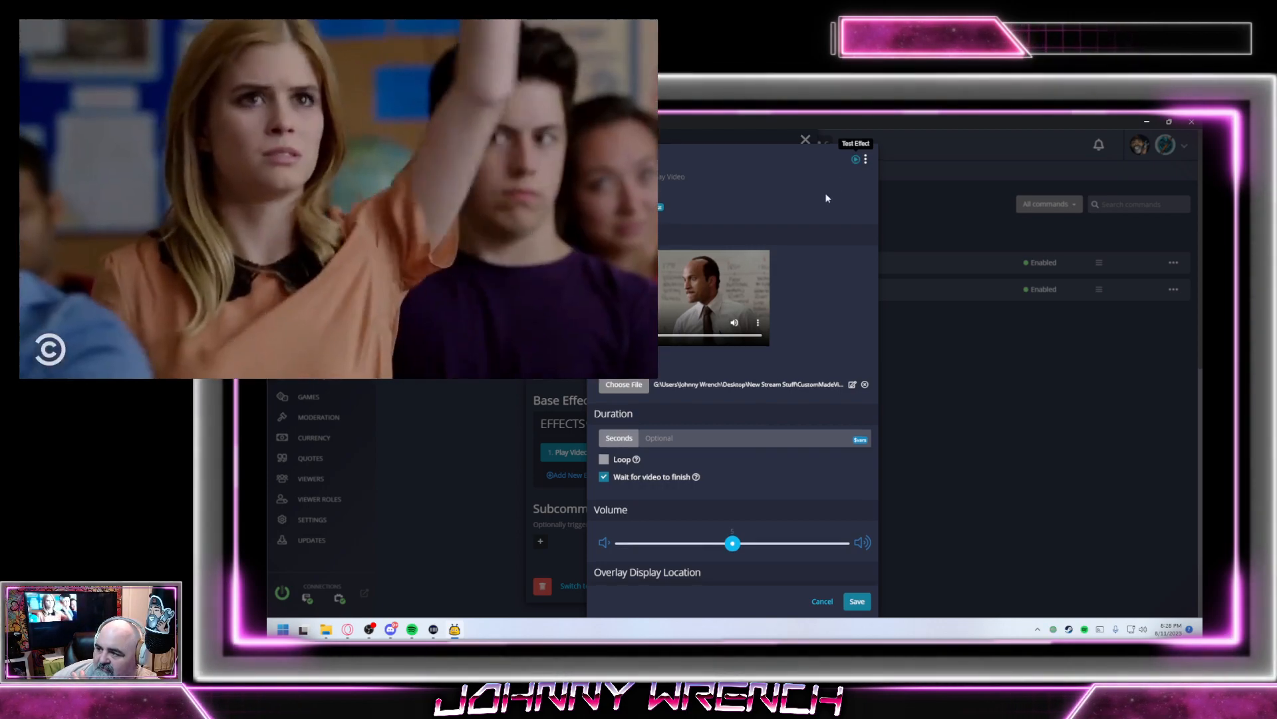
Set the Play Video effect's width to 480 pixels and test the effect again
scroll(819, 207, down, 5)
scroll(819, 207, down, 2)
drag(707, 250, 568, 261)
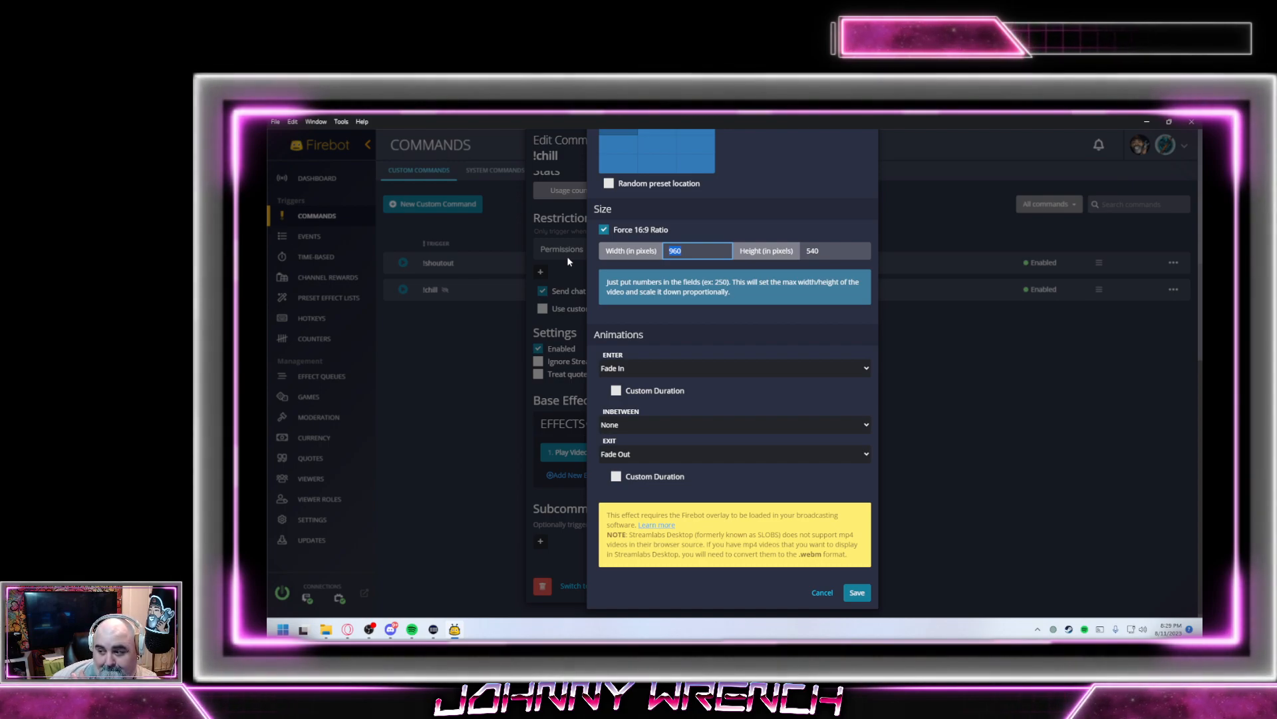
text(480)
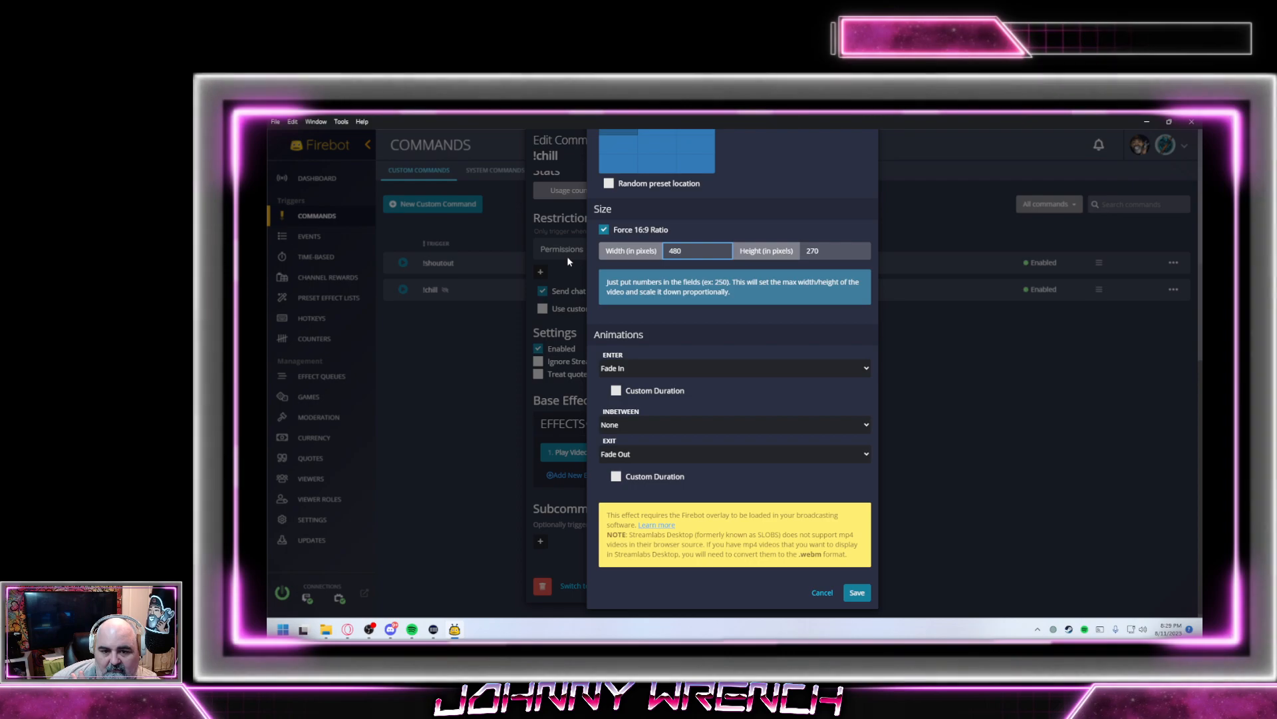
scroll(732, 342, up, 10)
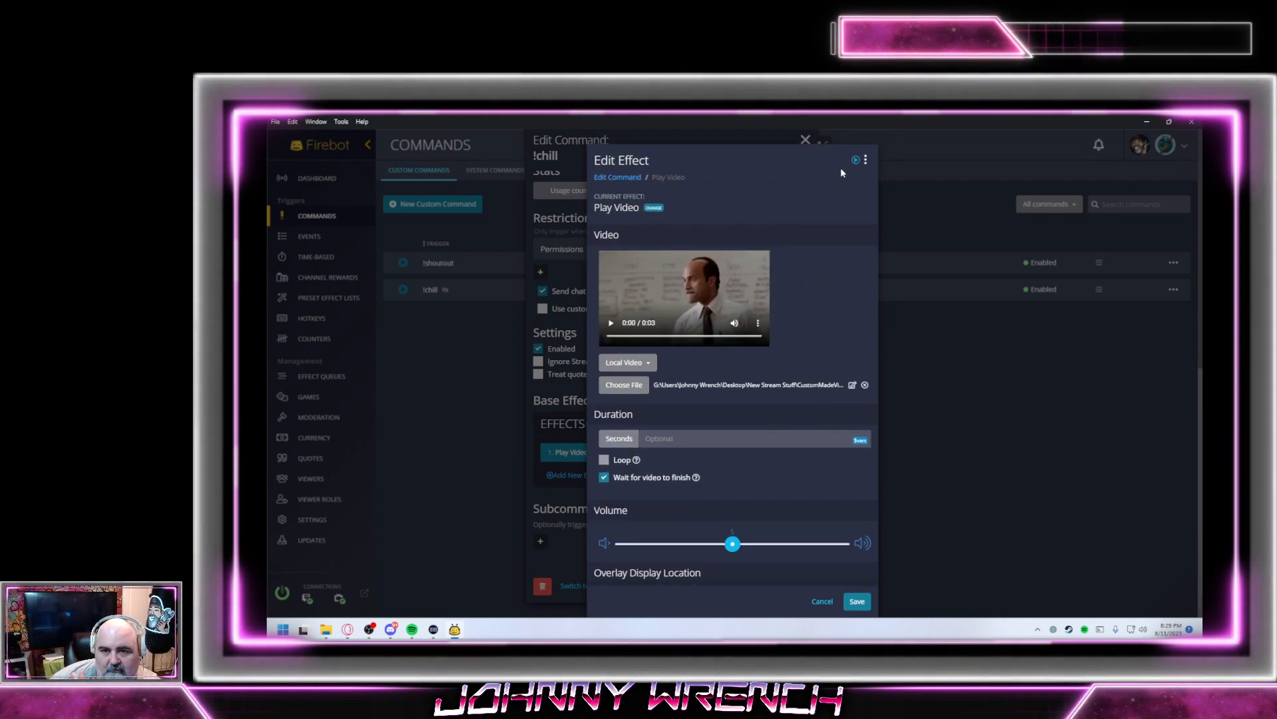
click(855, 161)
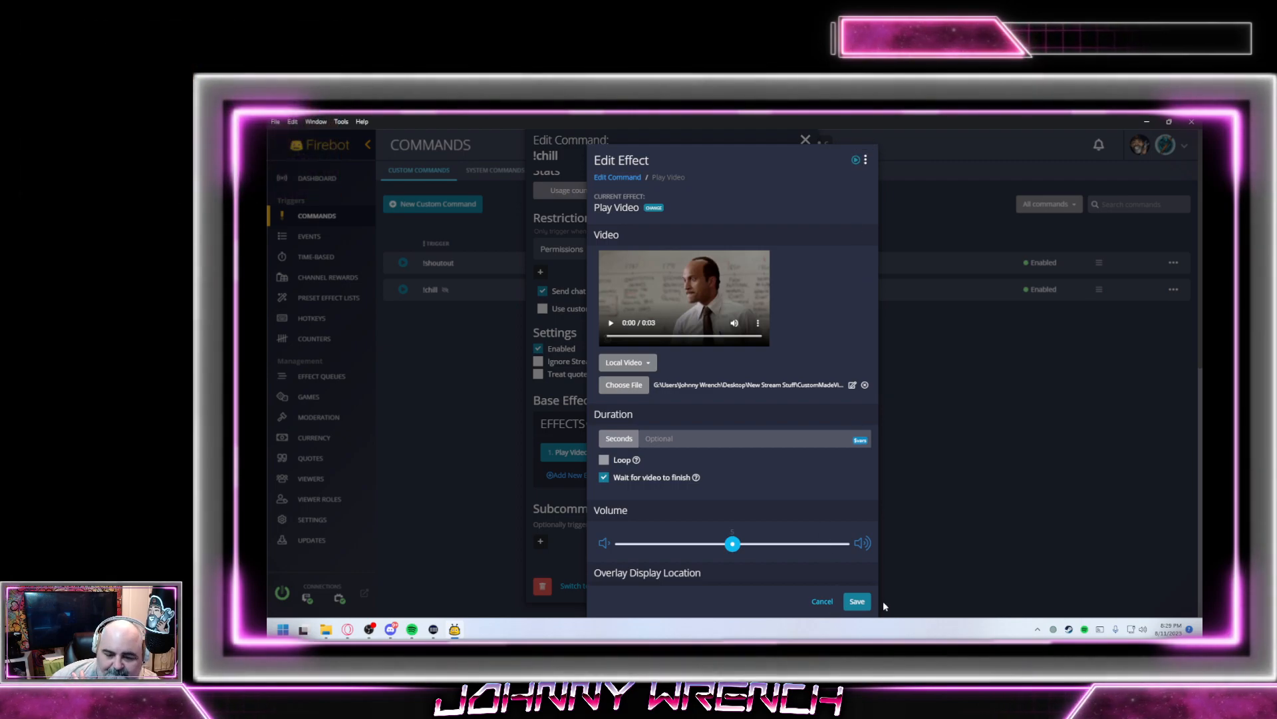
Save the edited effect and the !chill command, and toggle the command to disabled
click(857, 602)
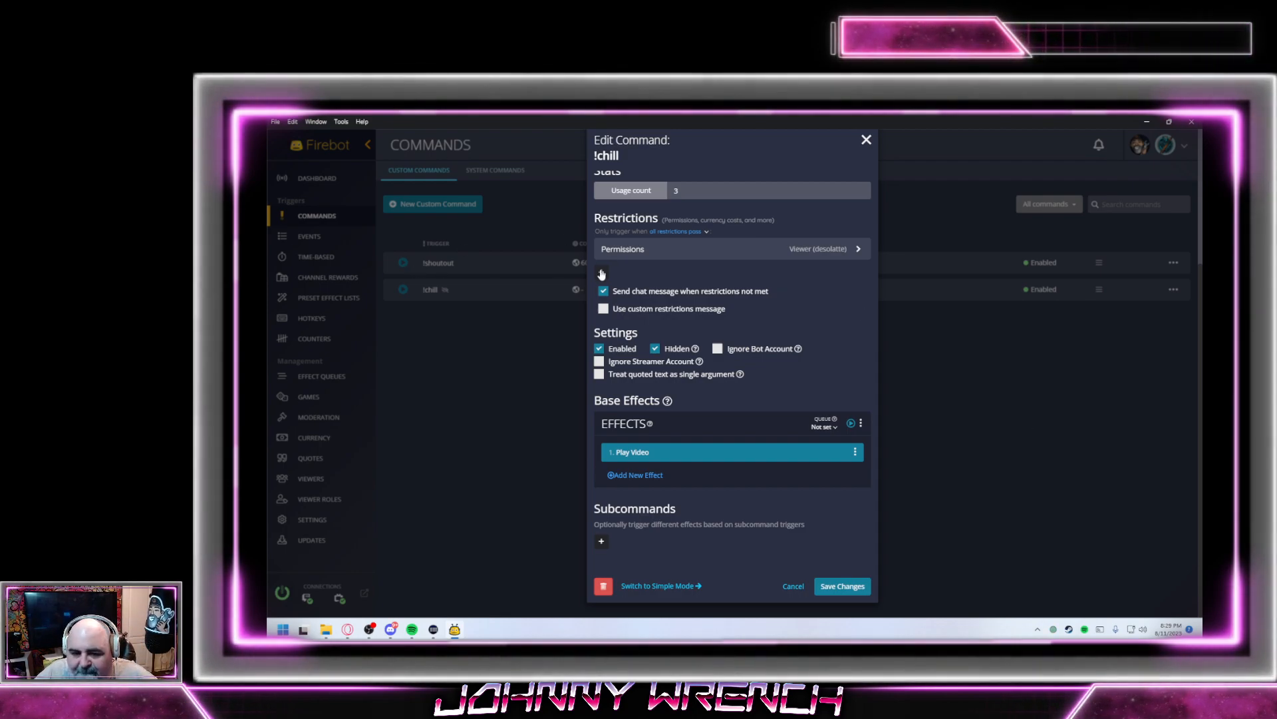
click(836, 588)
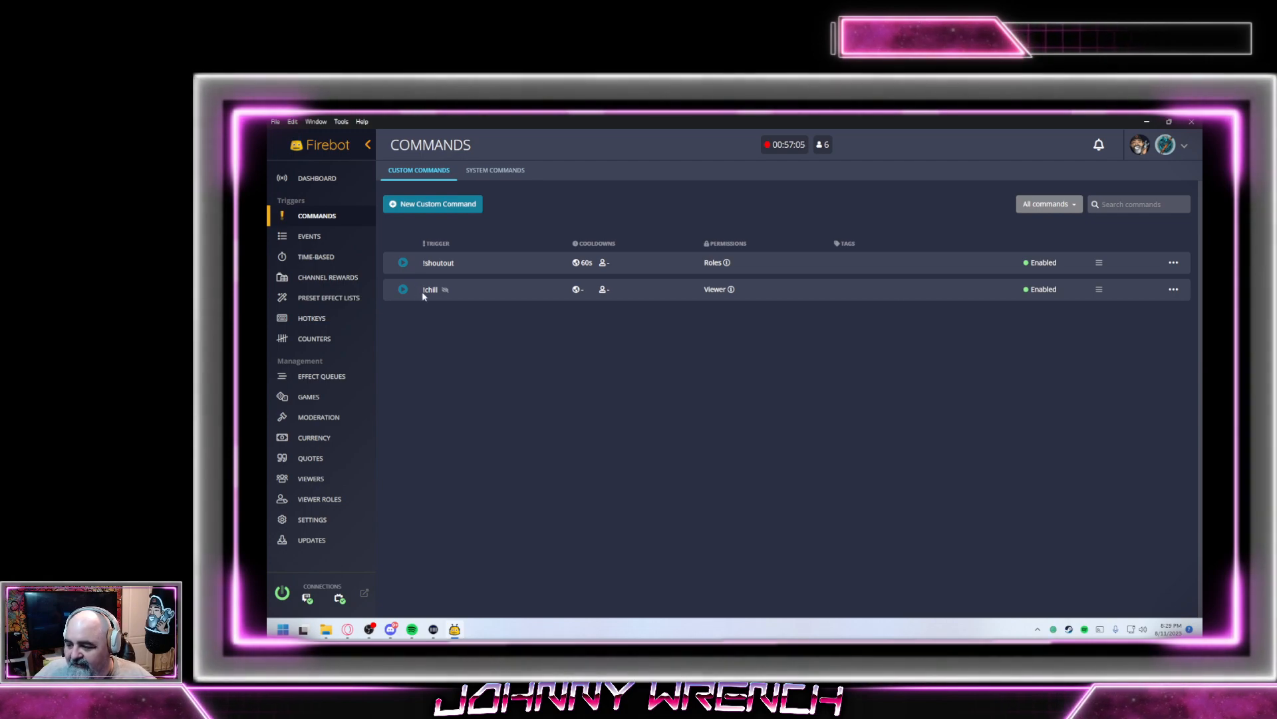
click(1175, 293)
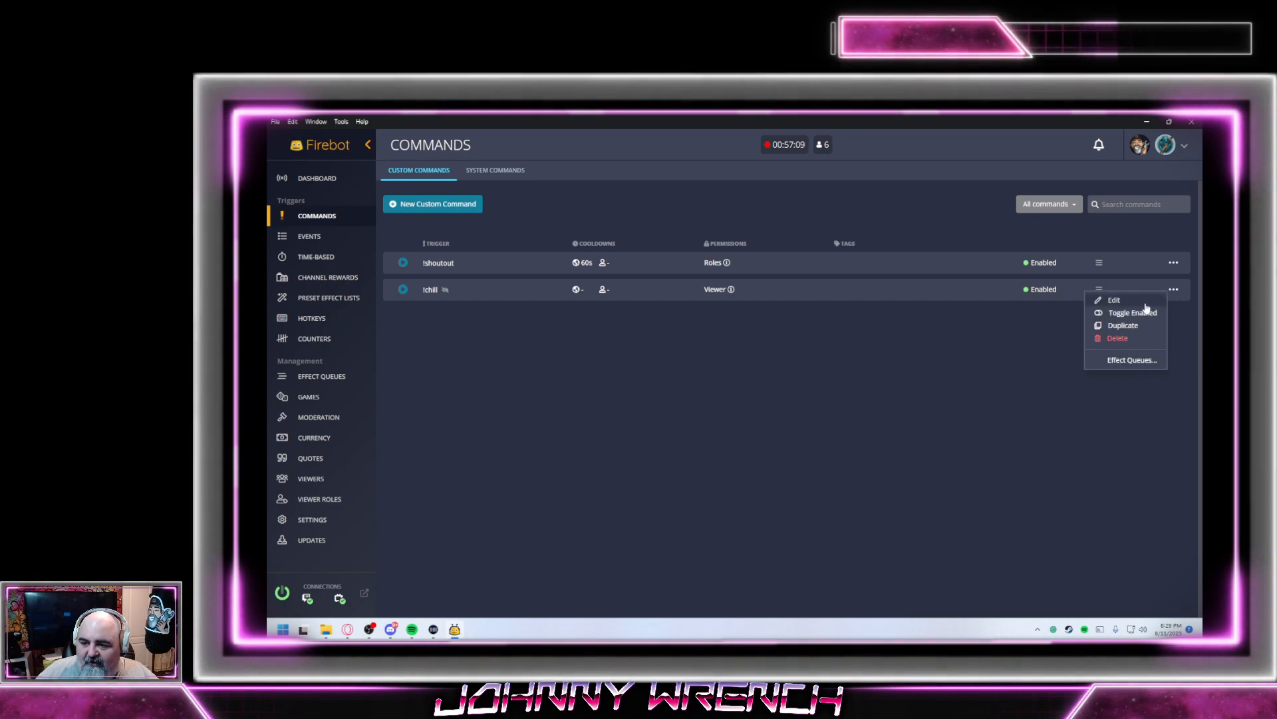
click(1136, 310)
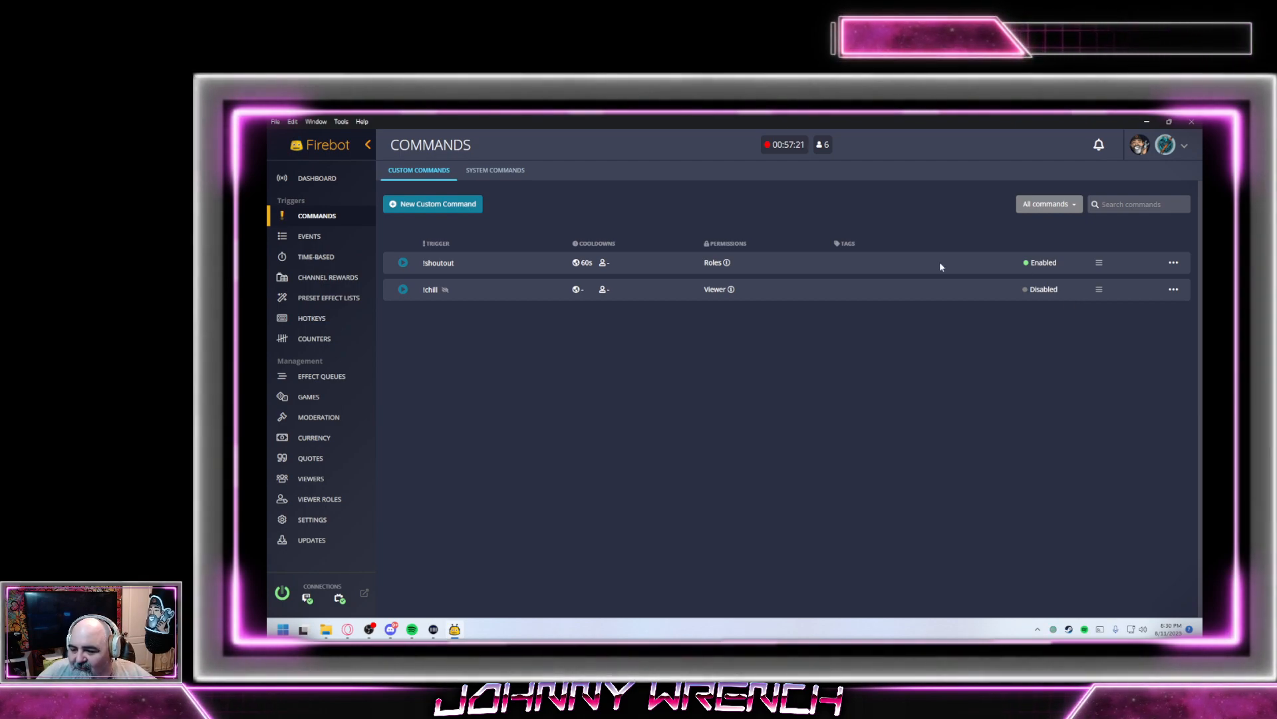
Start a new general event triggered by the Twitch Follow event, keeping Follow as its name
click(308, 236)
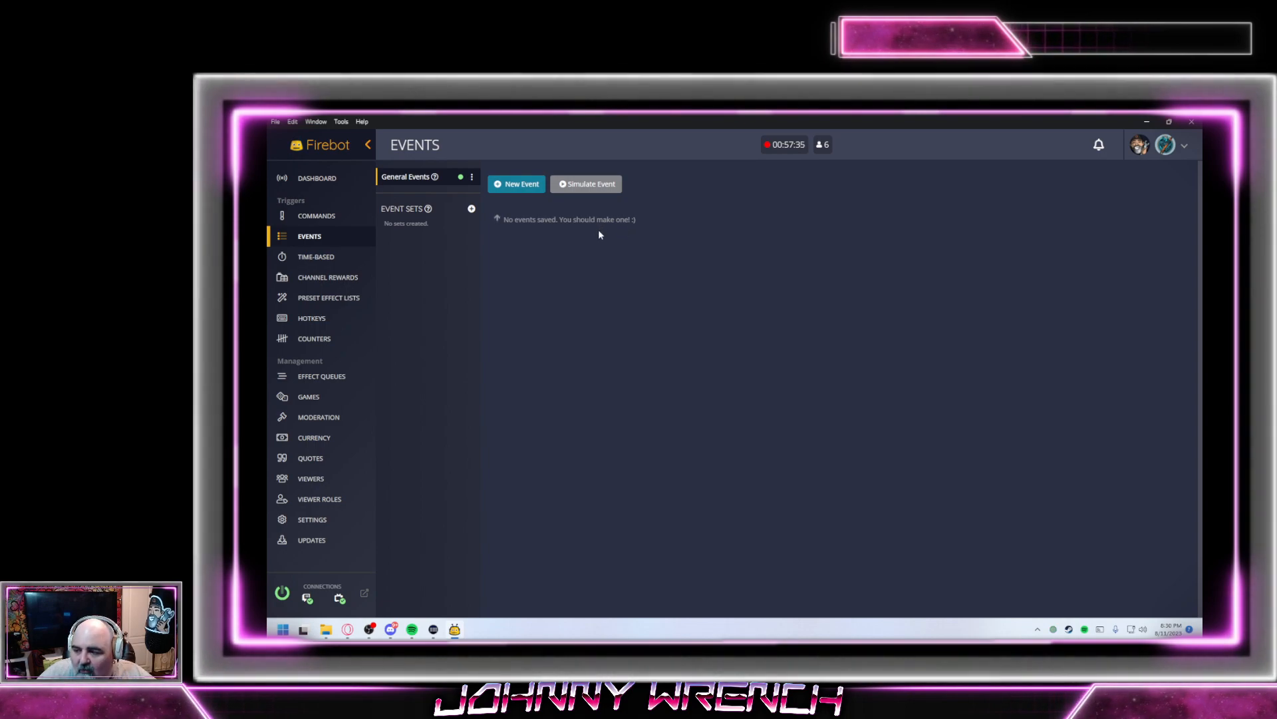
click(511, 185)
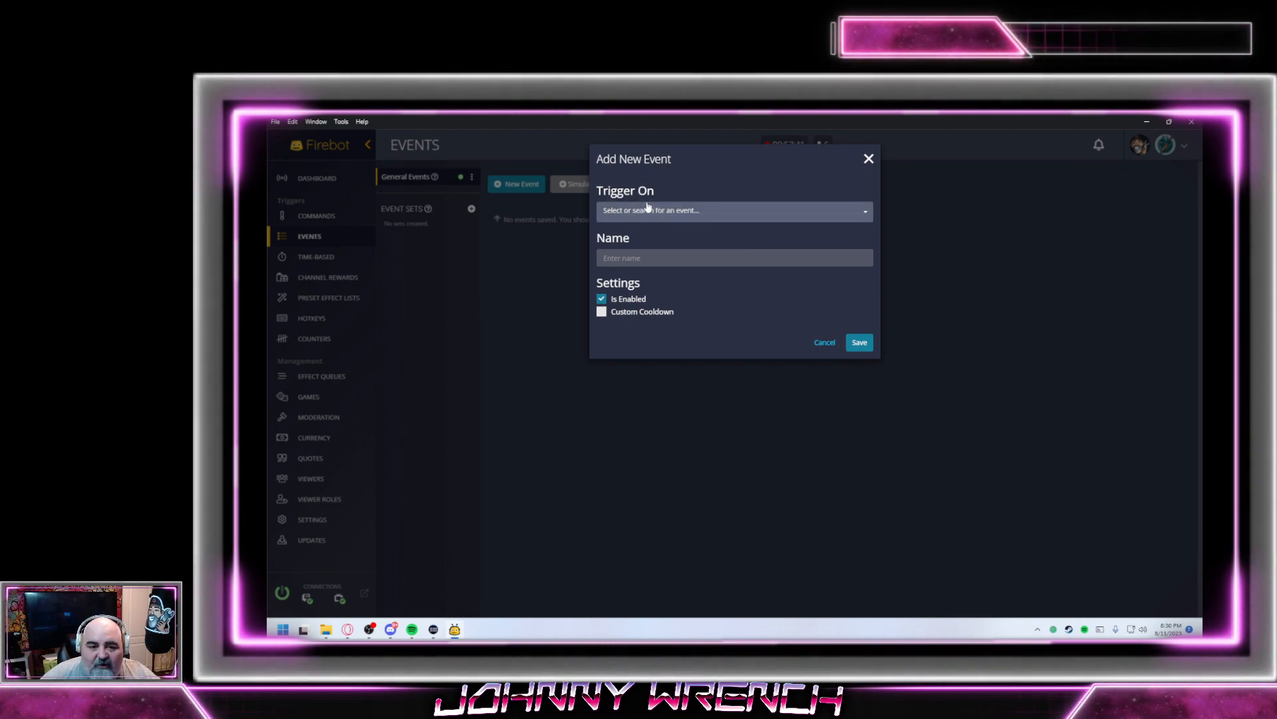
click(690, 206)
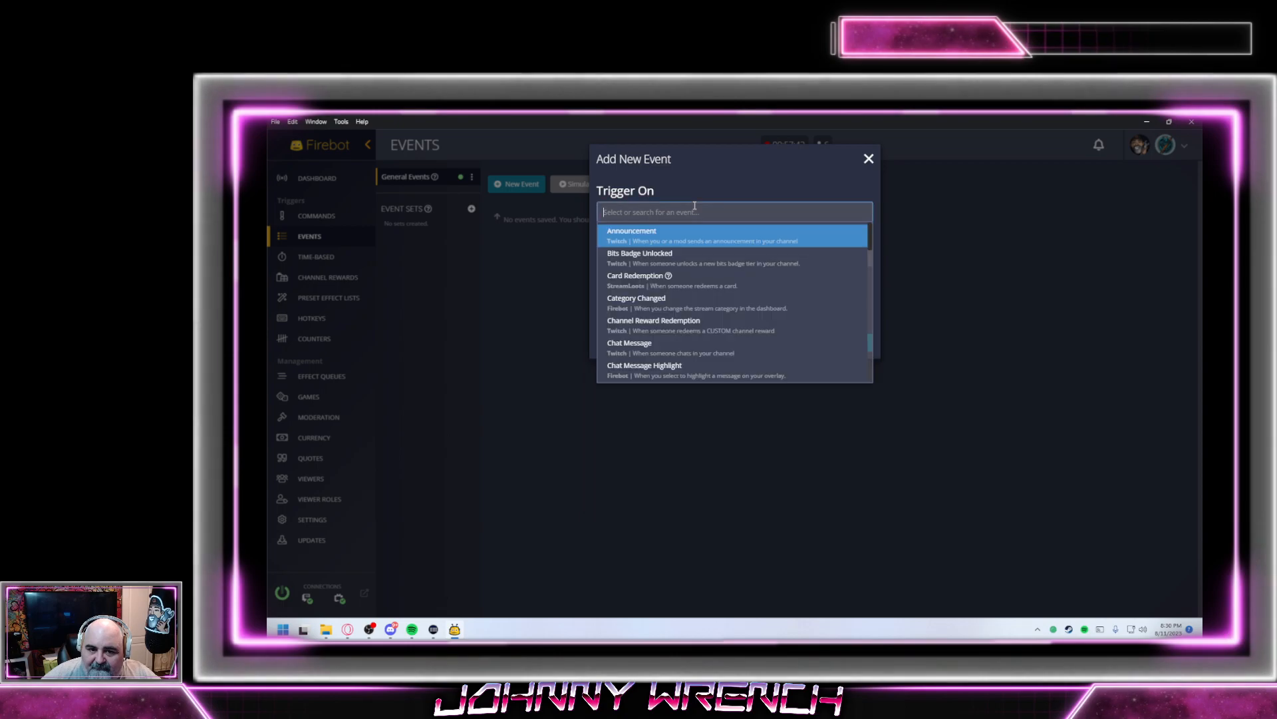
scroll(732, 266, down, 3)
scroll(679, 271, down, 3)
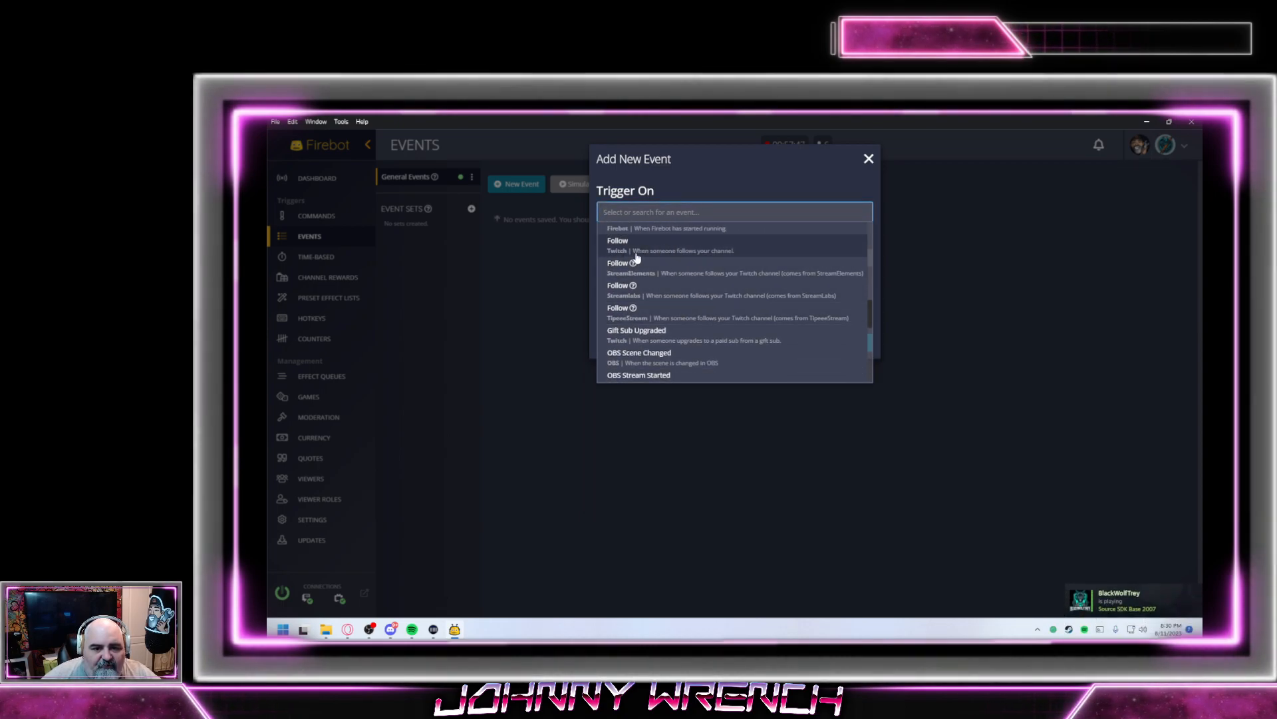
click(670, 252)
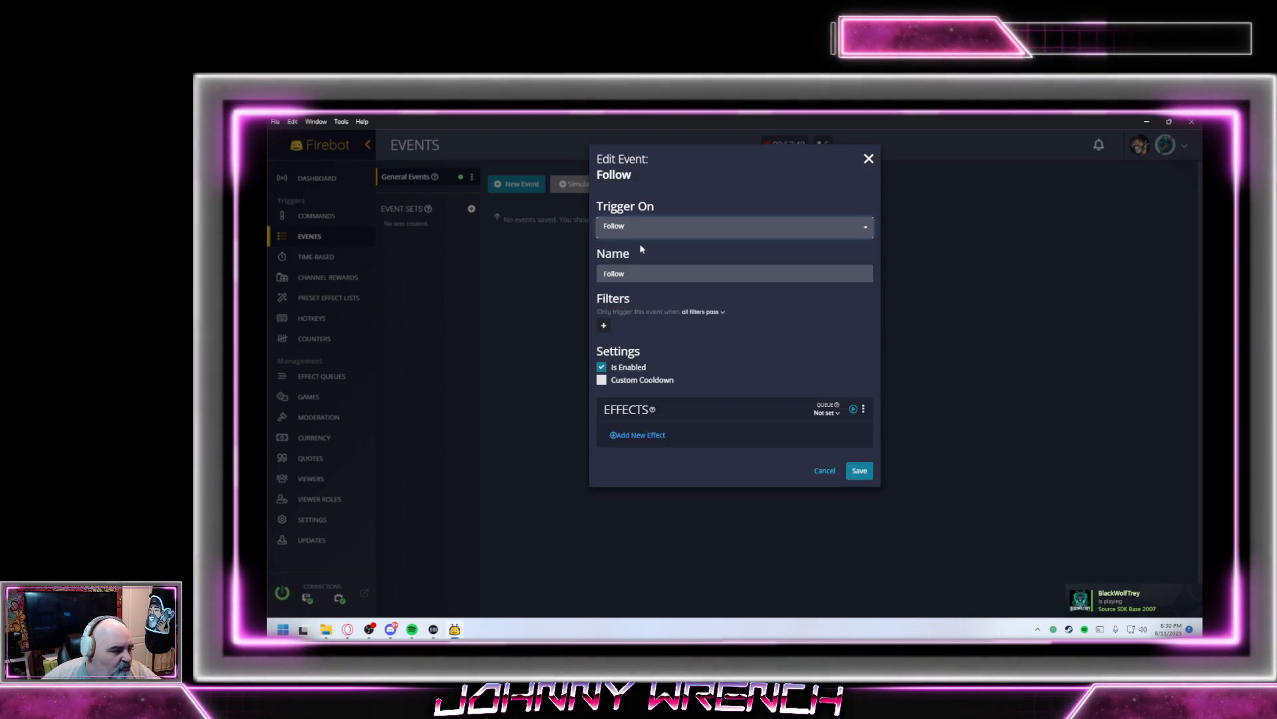
click(646, 275)
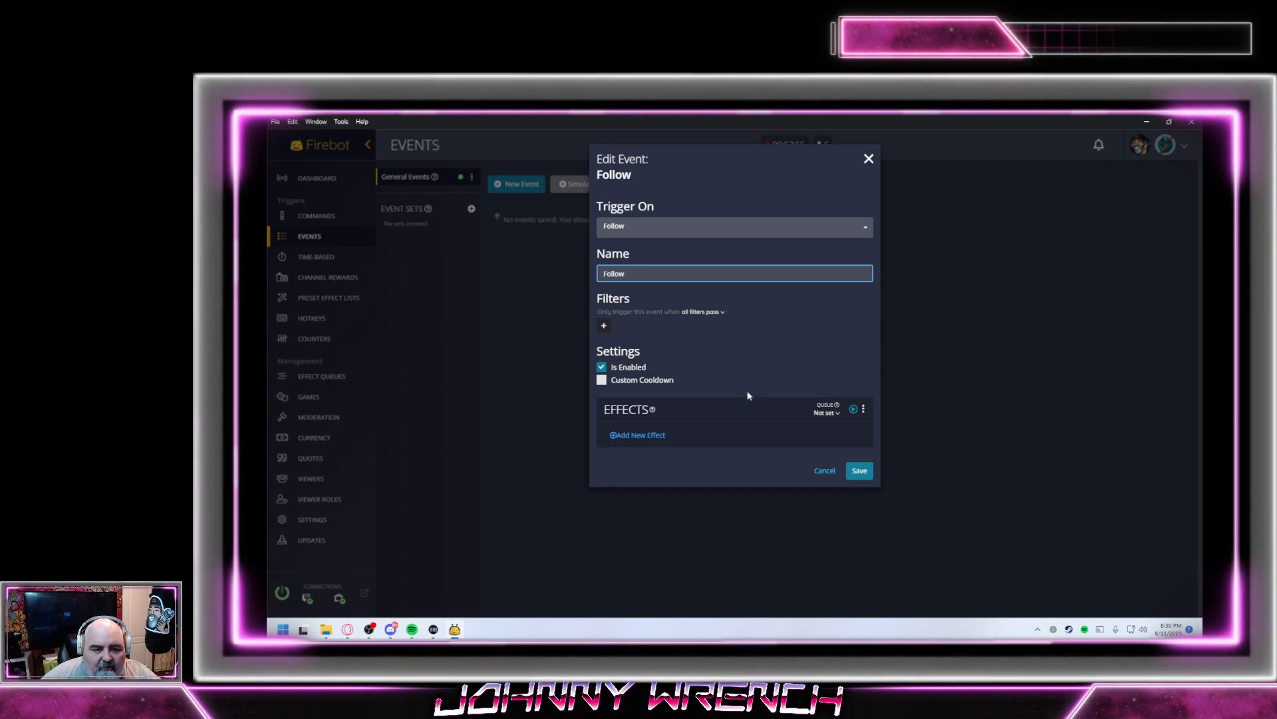
Choose Play Video as a new effect for the Follow event and set its source to Local Video
click(632, 435)
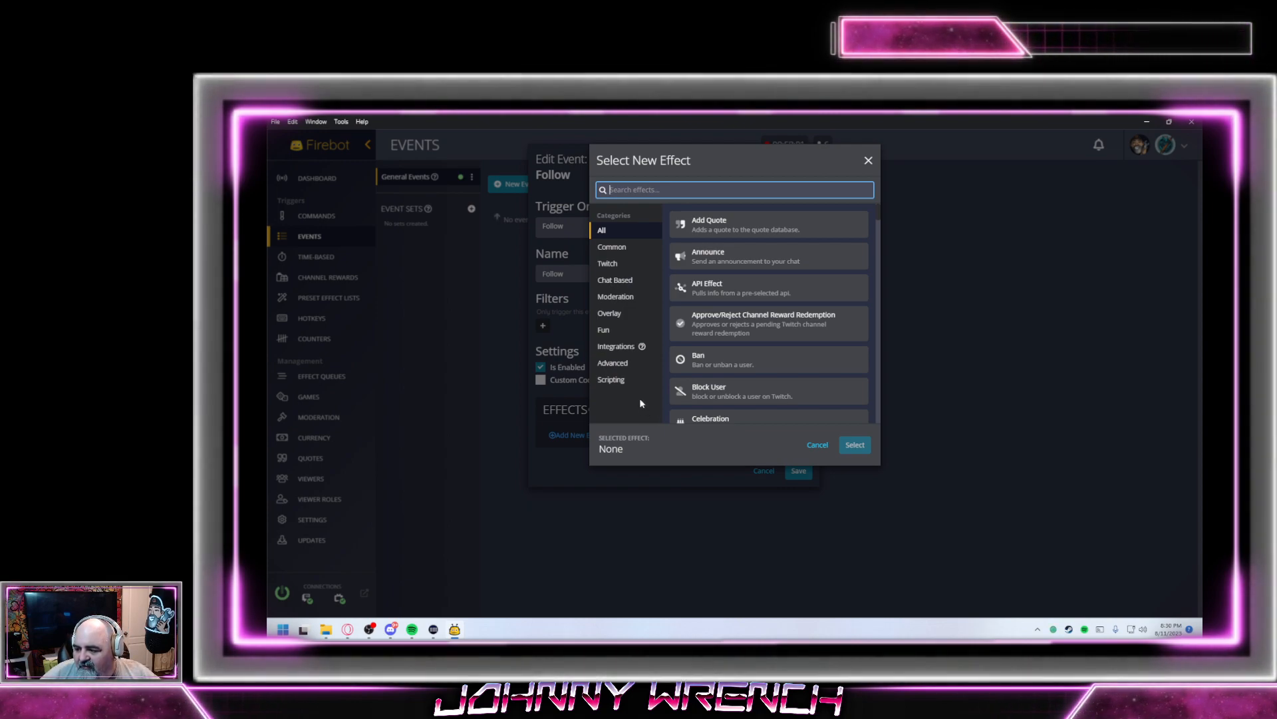
scroll(741, 306, down, 3)
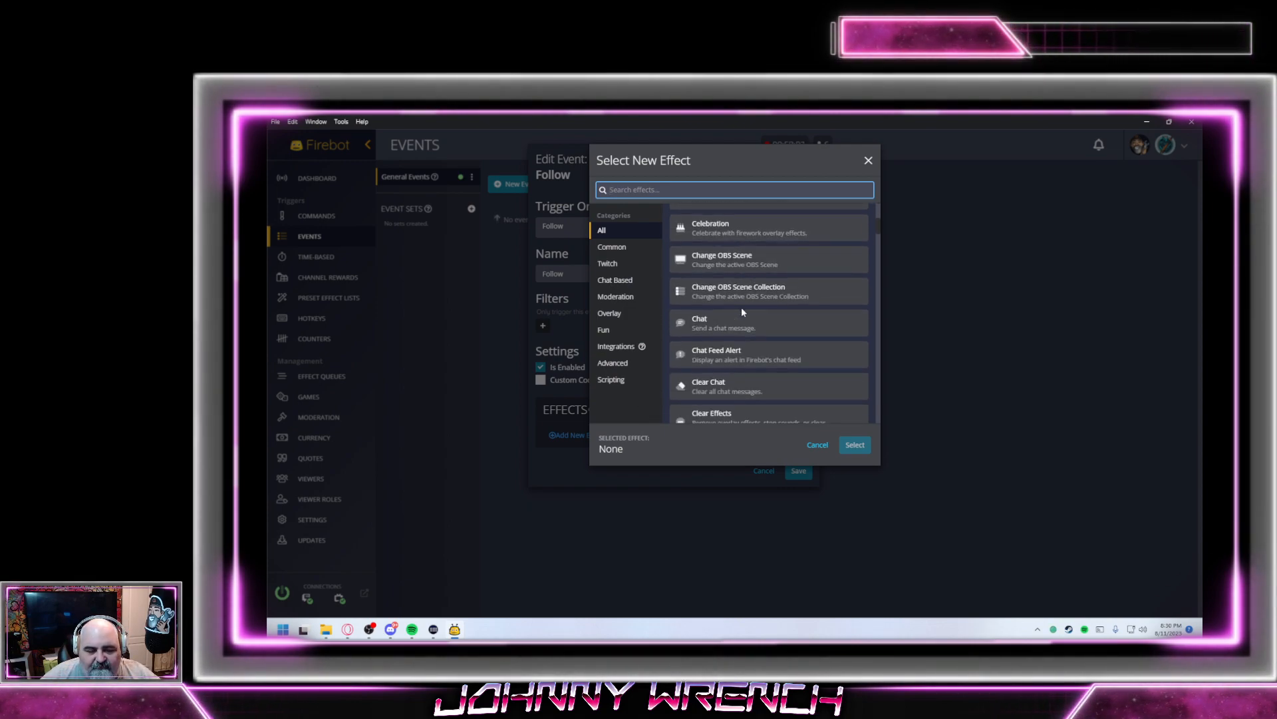
scroll(742, 309, down, 10)
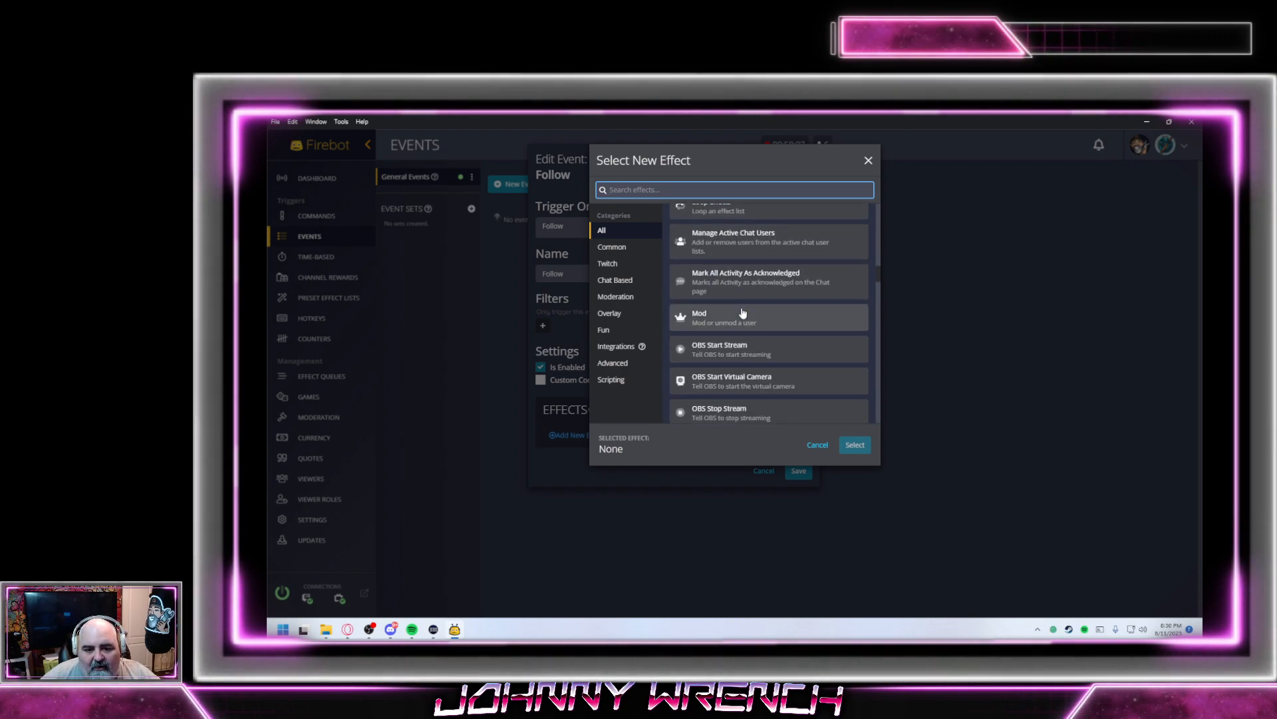
scroll(742, 313, down, 3)
scroll(720, 361, down, 5)
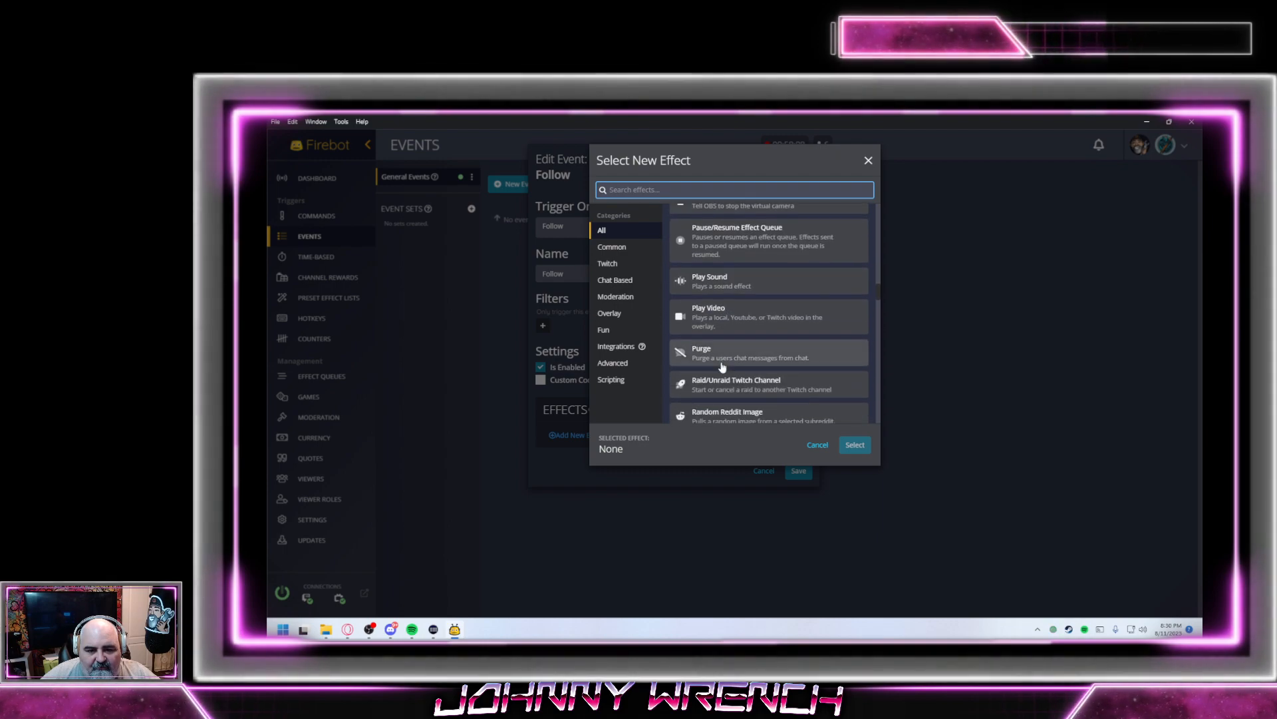
click(704, 318)
click(855, 445)
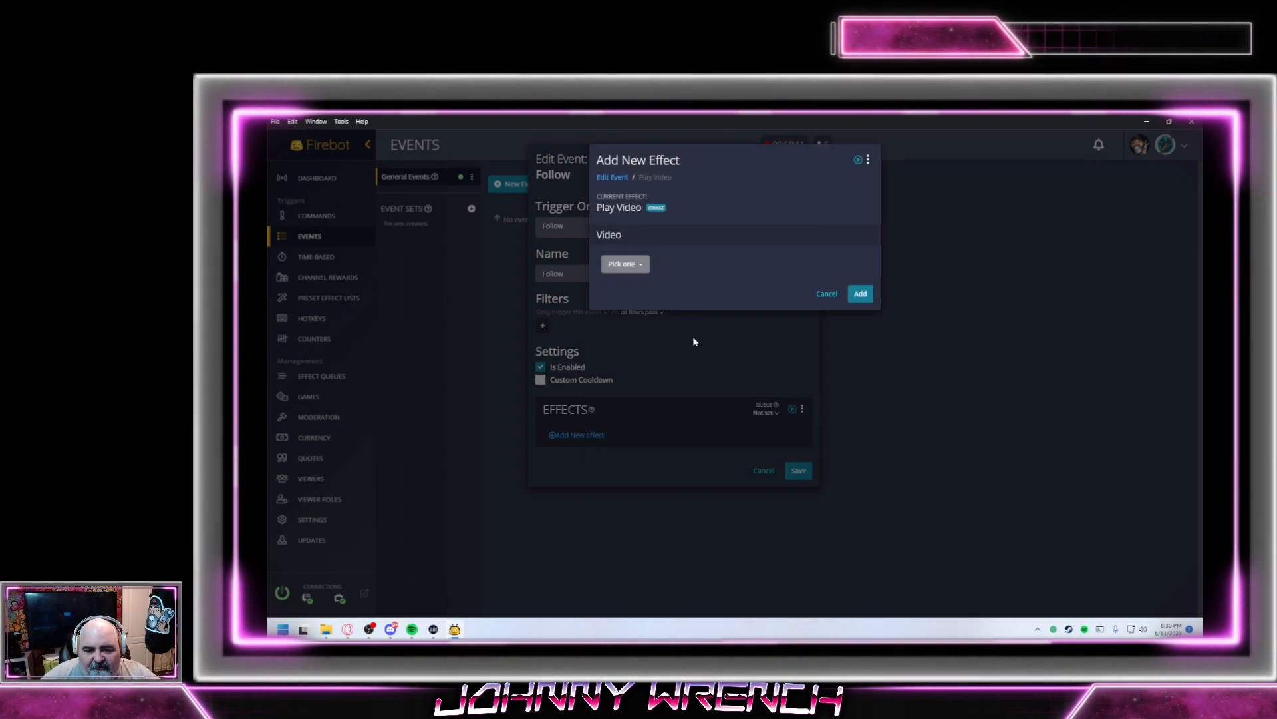
click(624, 264)
click(629, 285)
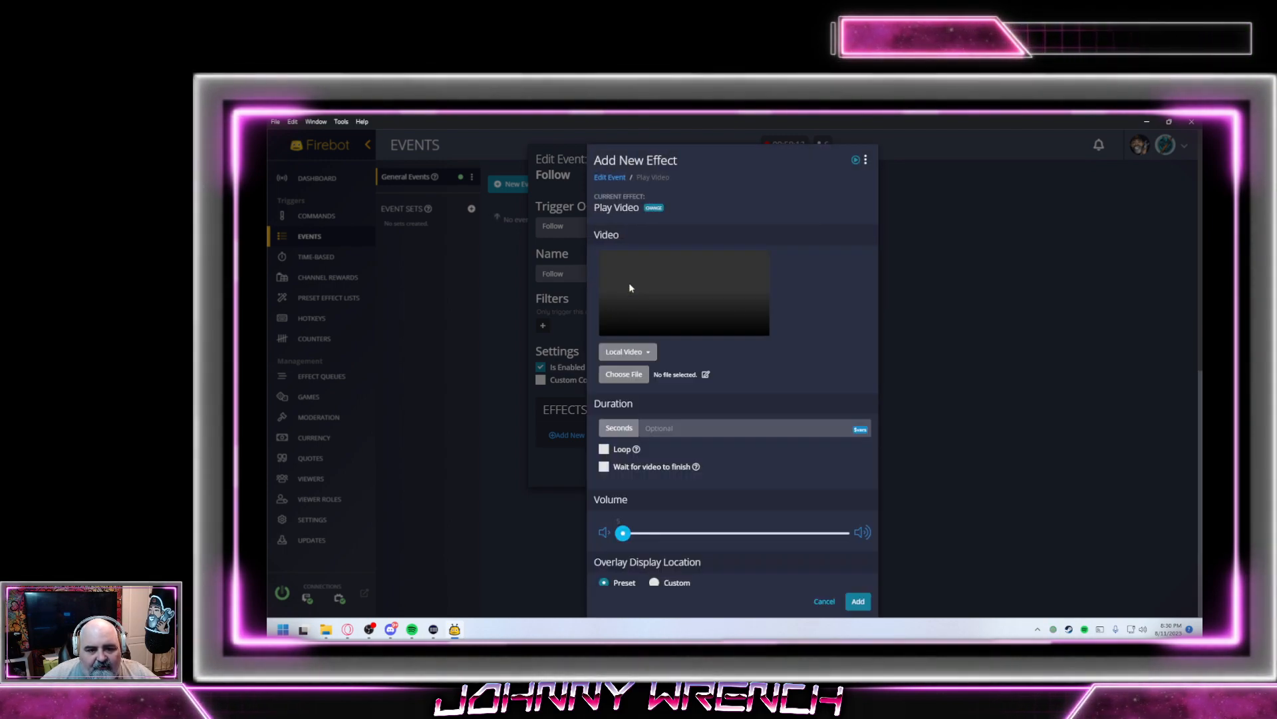
Load a local video file for the Follow effect, enable waiting for the video to finish, and choose the upper-left preset overlay location
click(619, 378)
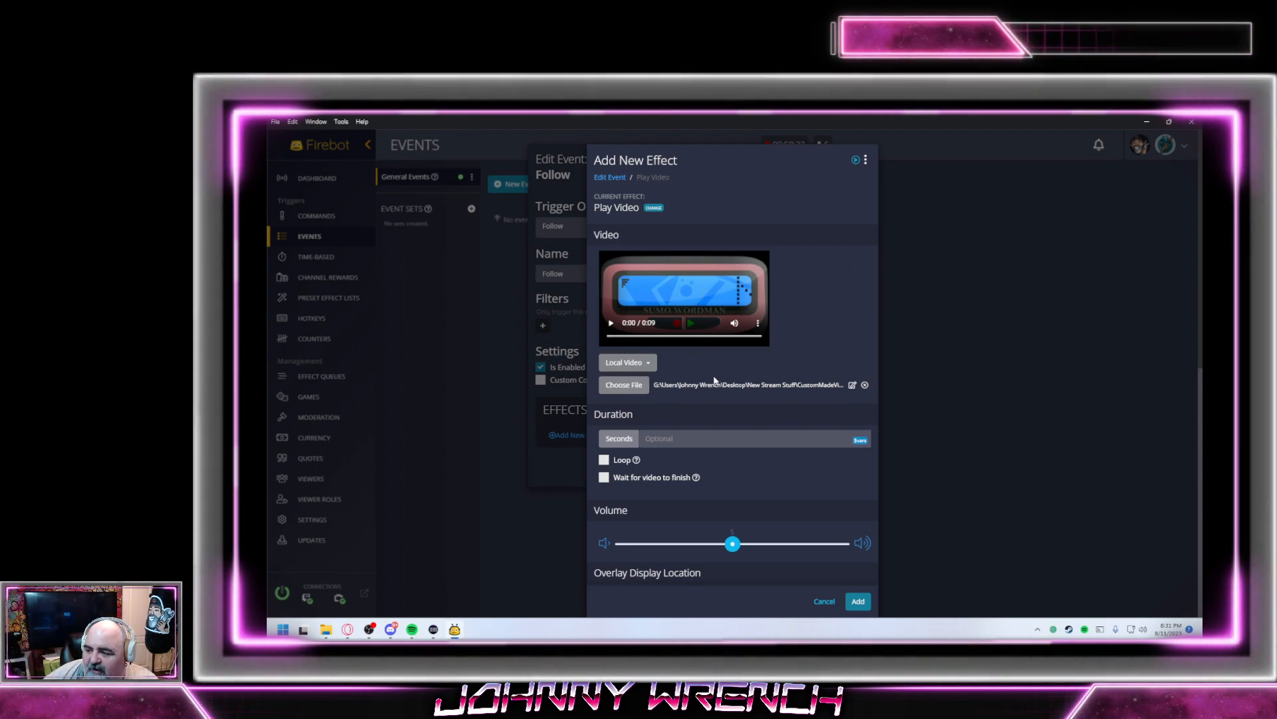
scroll(709, 384, down, 3)
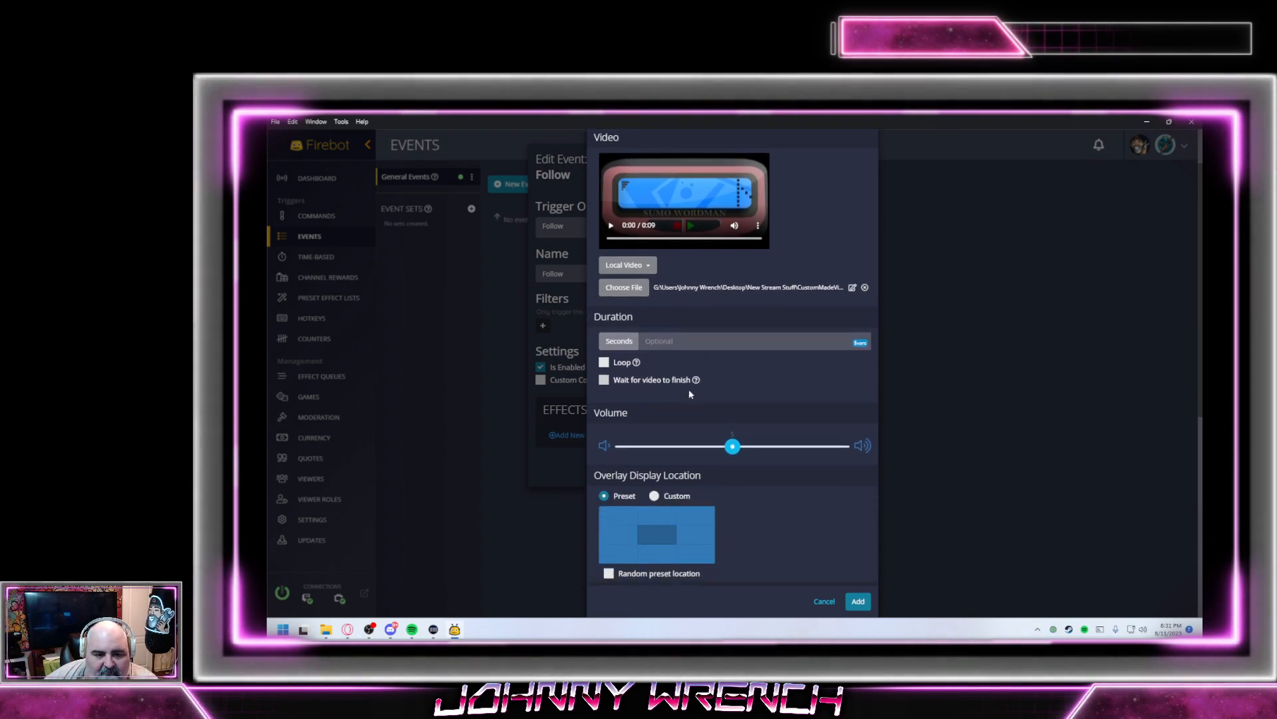
scroll(682, 382, down, 7)
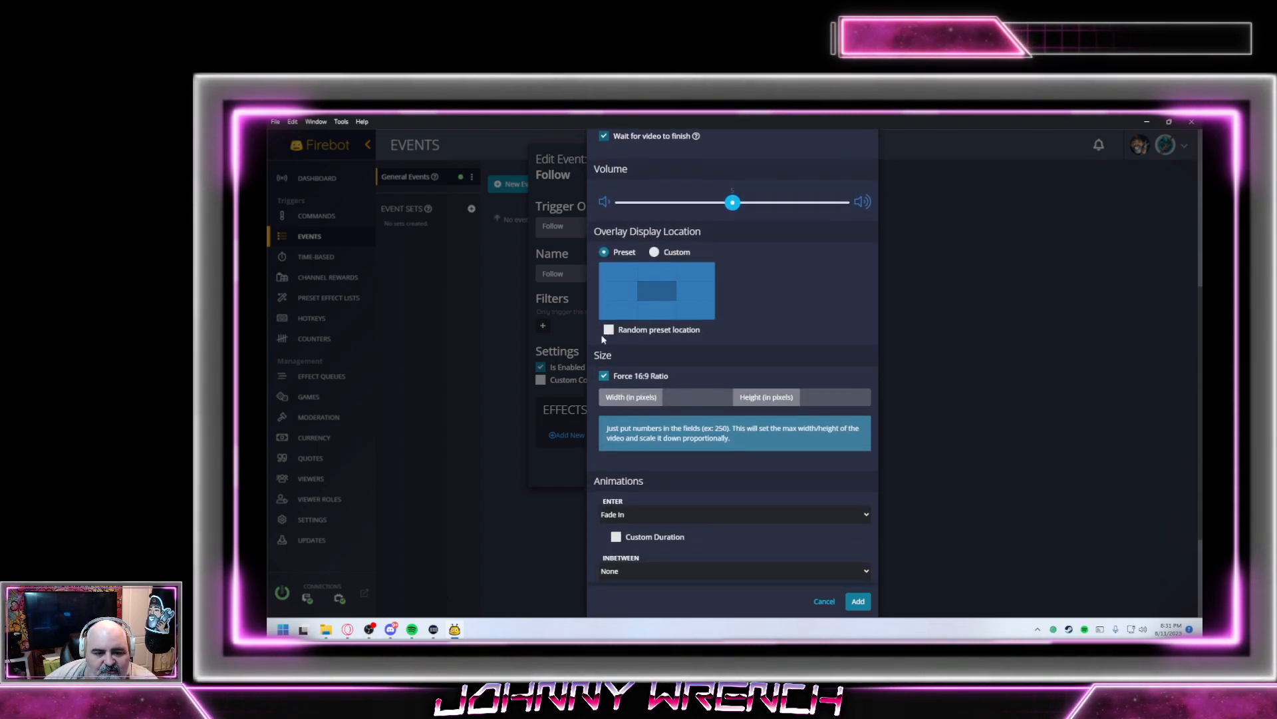
click(617, 272)
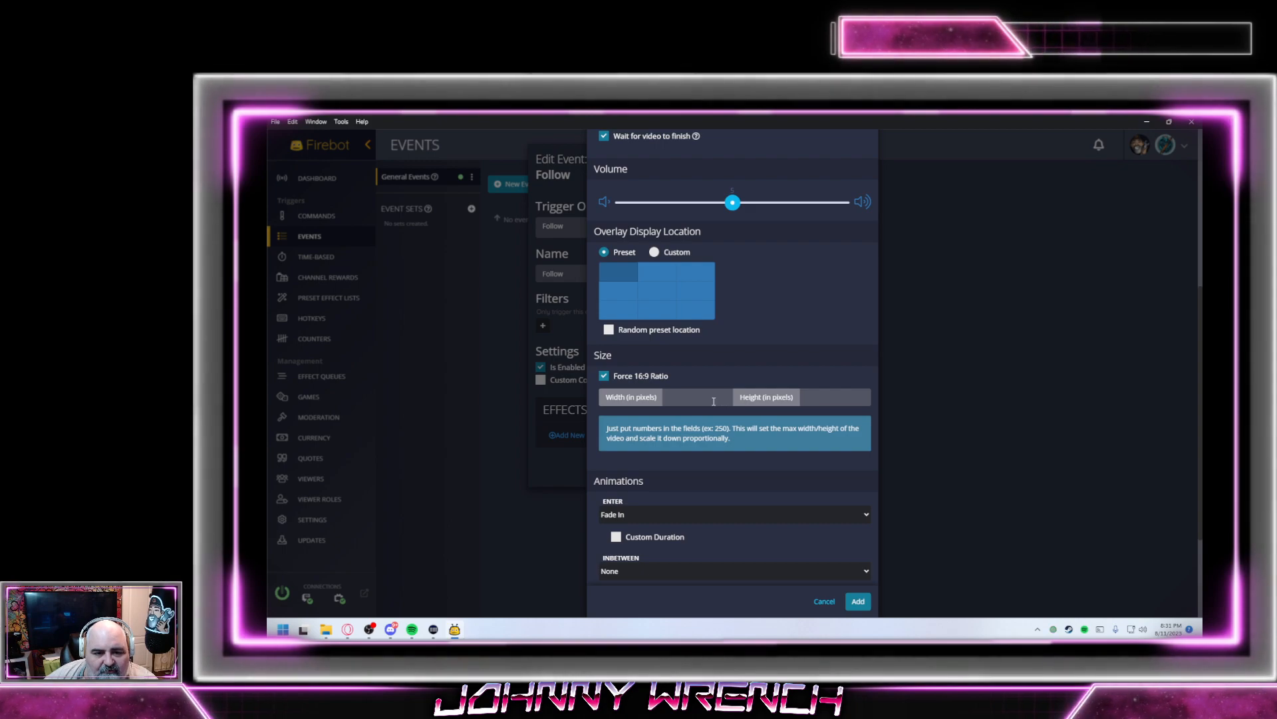
Set the video's width to 480 pixels with the 16:9 ratio forced and test the effect
click(690, 400)
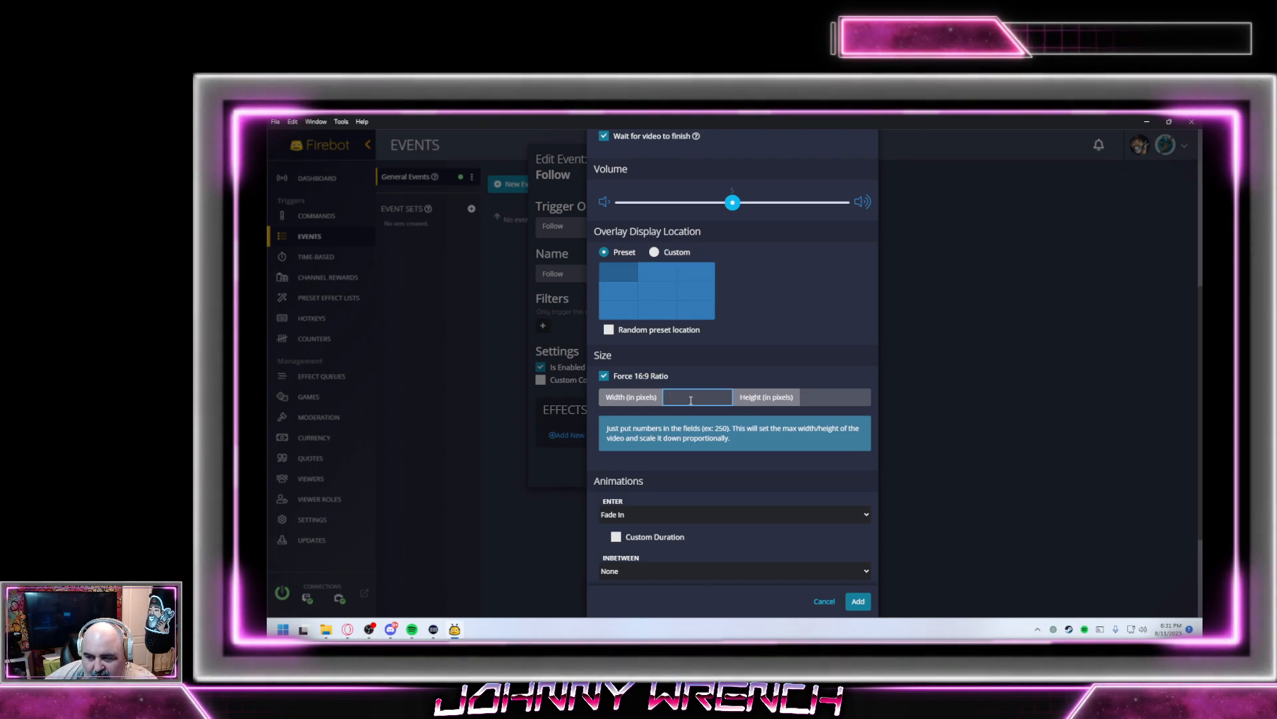
text(460)
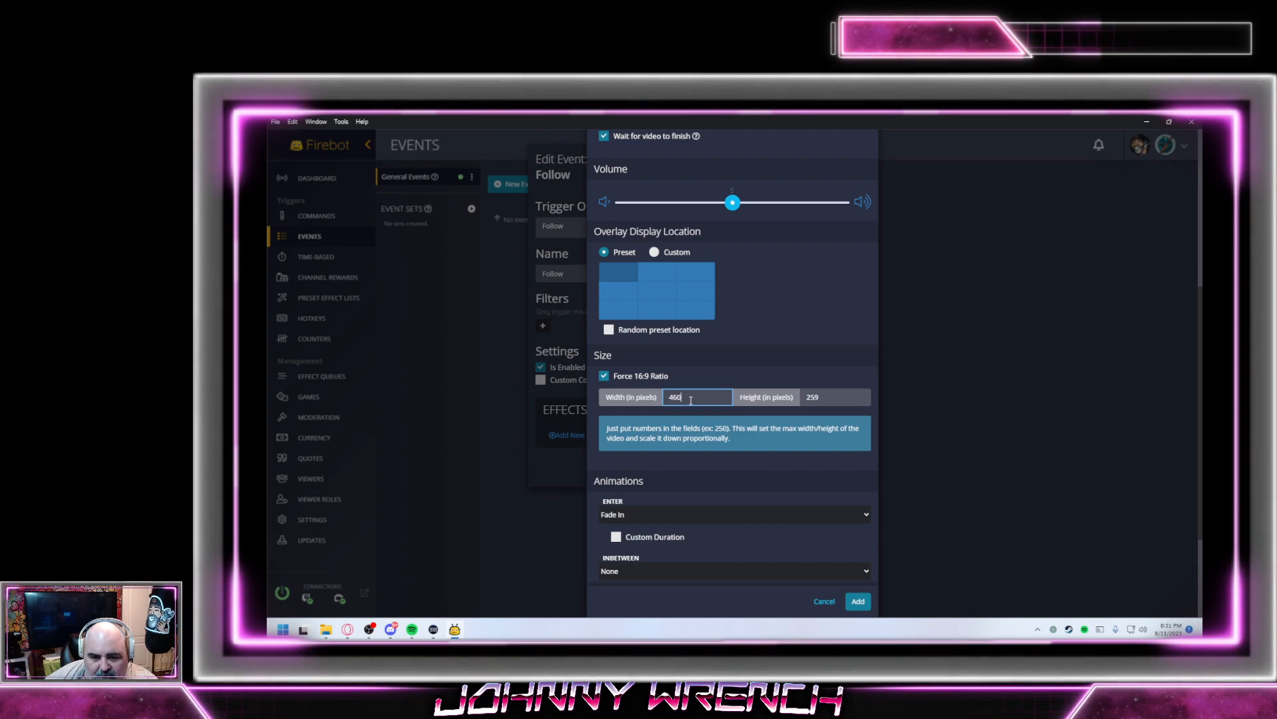
key(BackSpace)
key(BackSpace)
text(80)
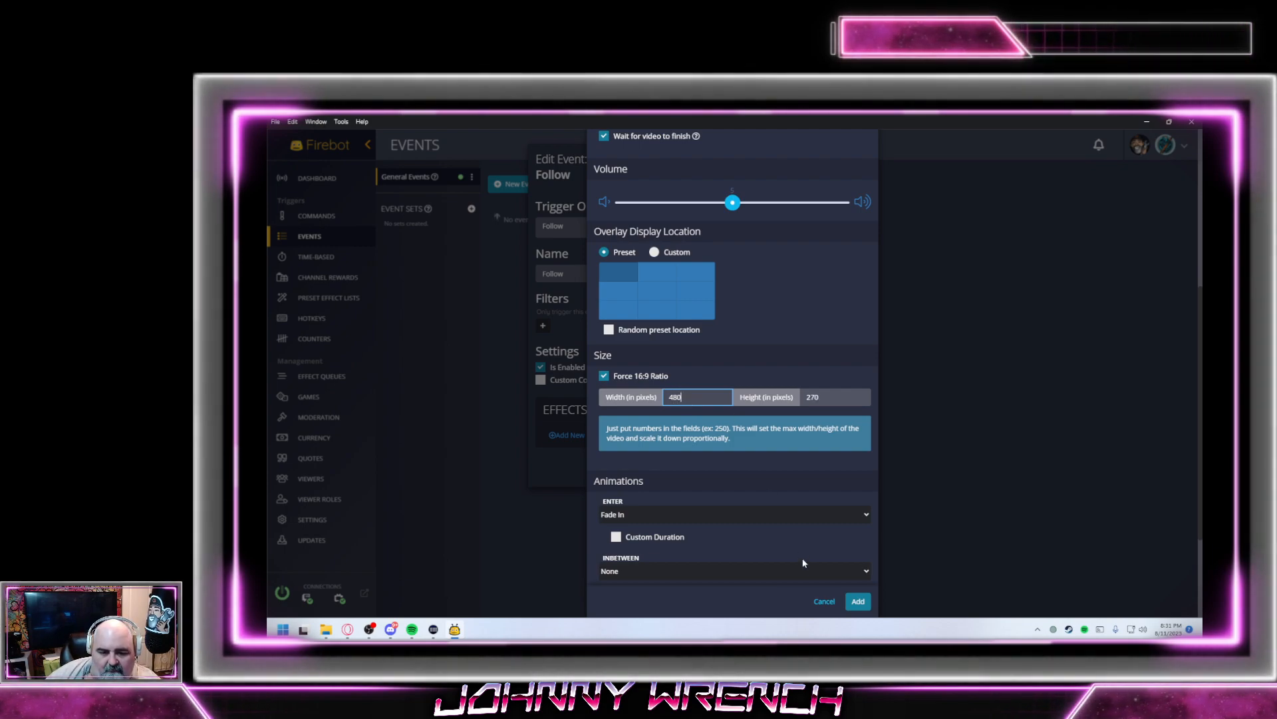
scroll(789, 495, down, 2)
scroll(791, 497, down, 1)
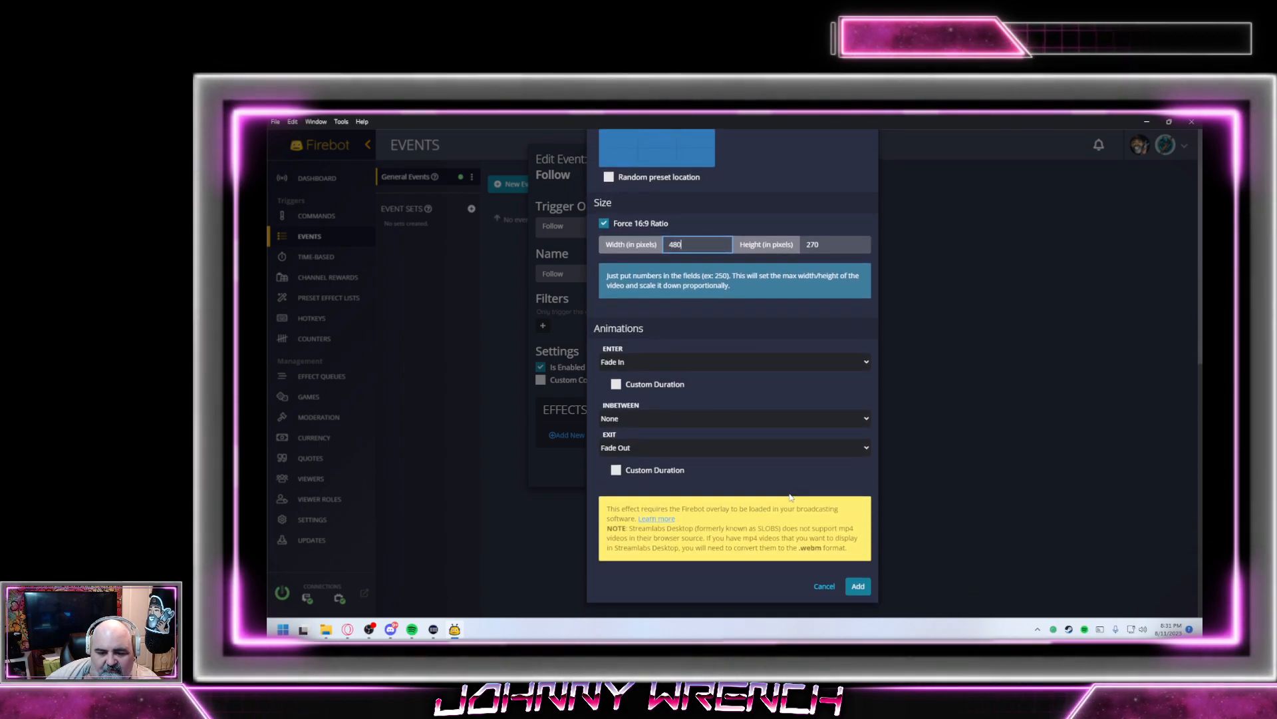
scroll(791, 497, up, 8)
scroll(844, 273, up, 2)
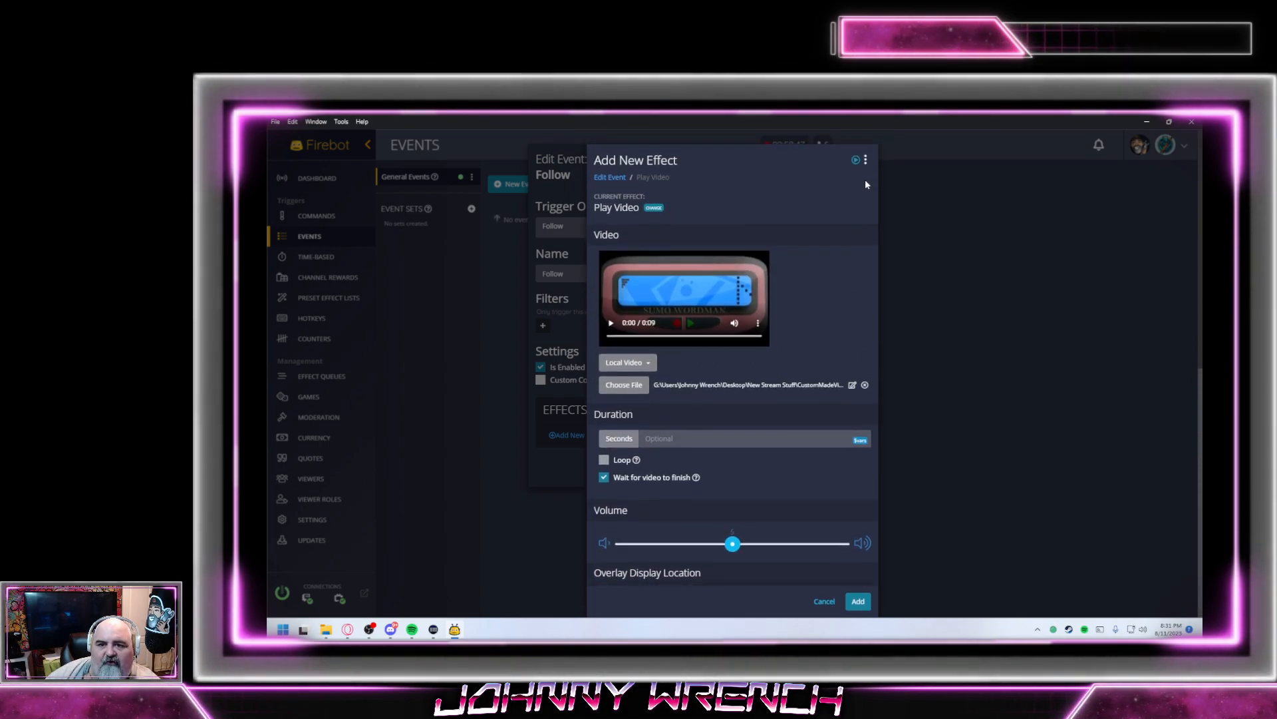
click(854, 162)
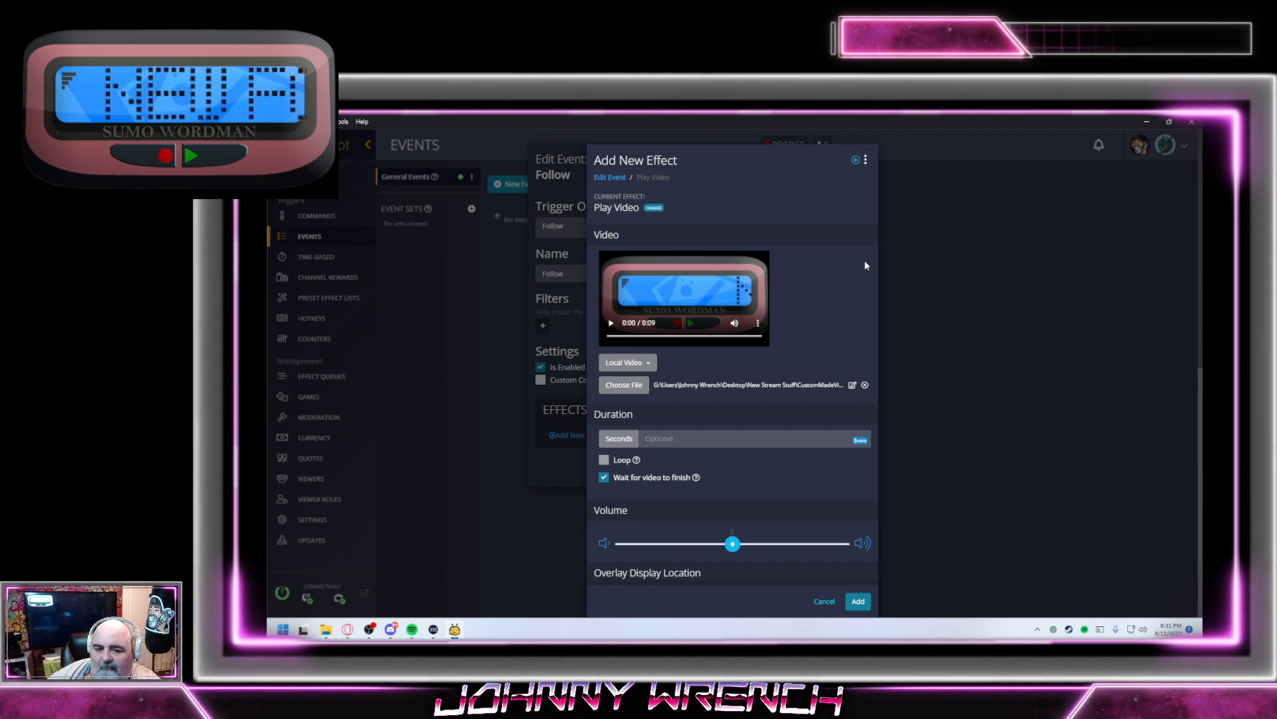
Set the video's width to 240 pixels, test the effect again, and add it to the Follow event
scroll(865, 266, down, 4)
scroll(868, 285, down, 4)
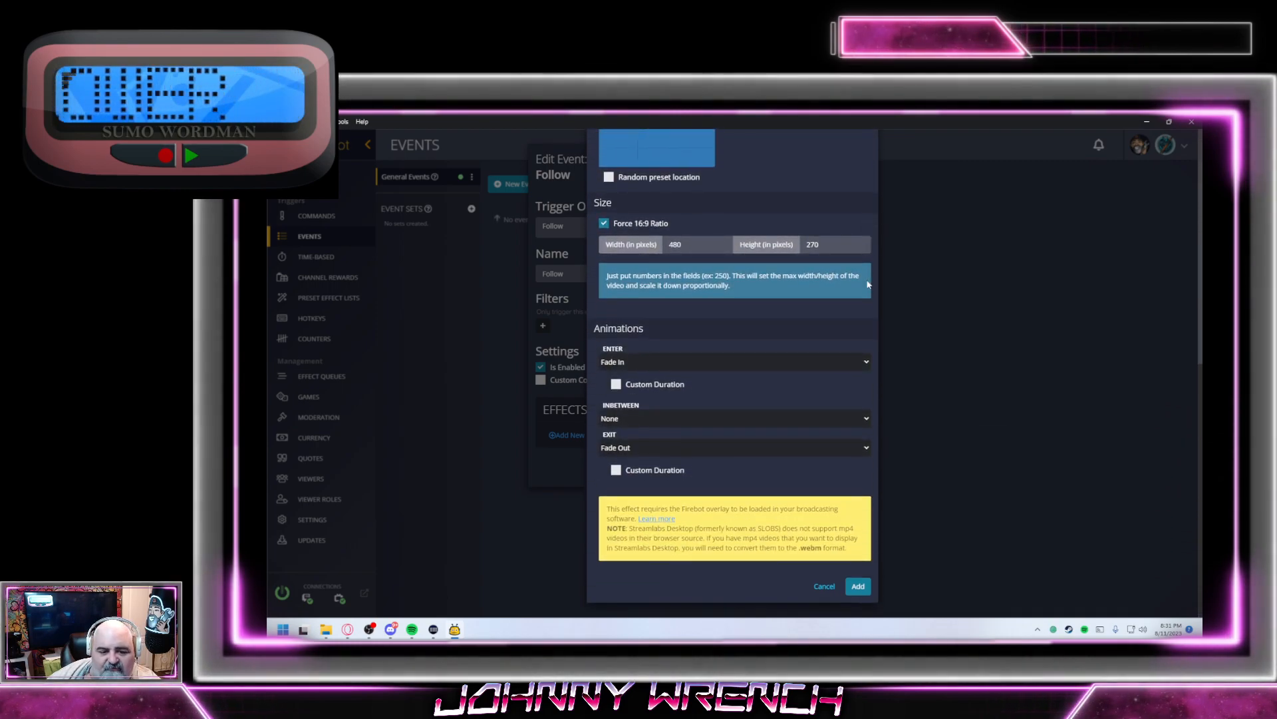
scroll(696, 436, up, 2)
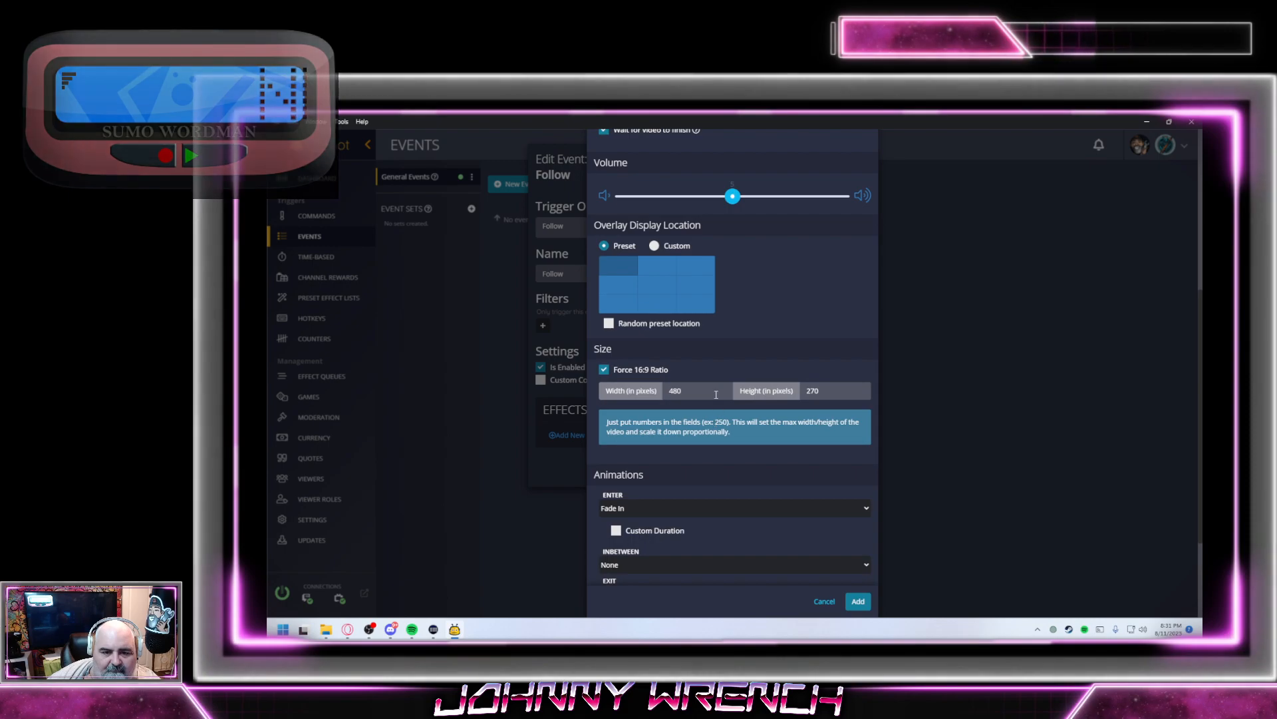
double_click(716, 392)
text(240)
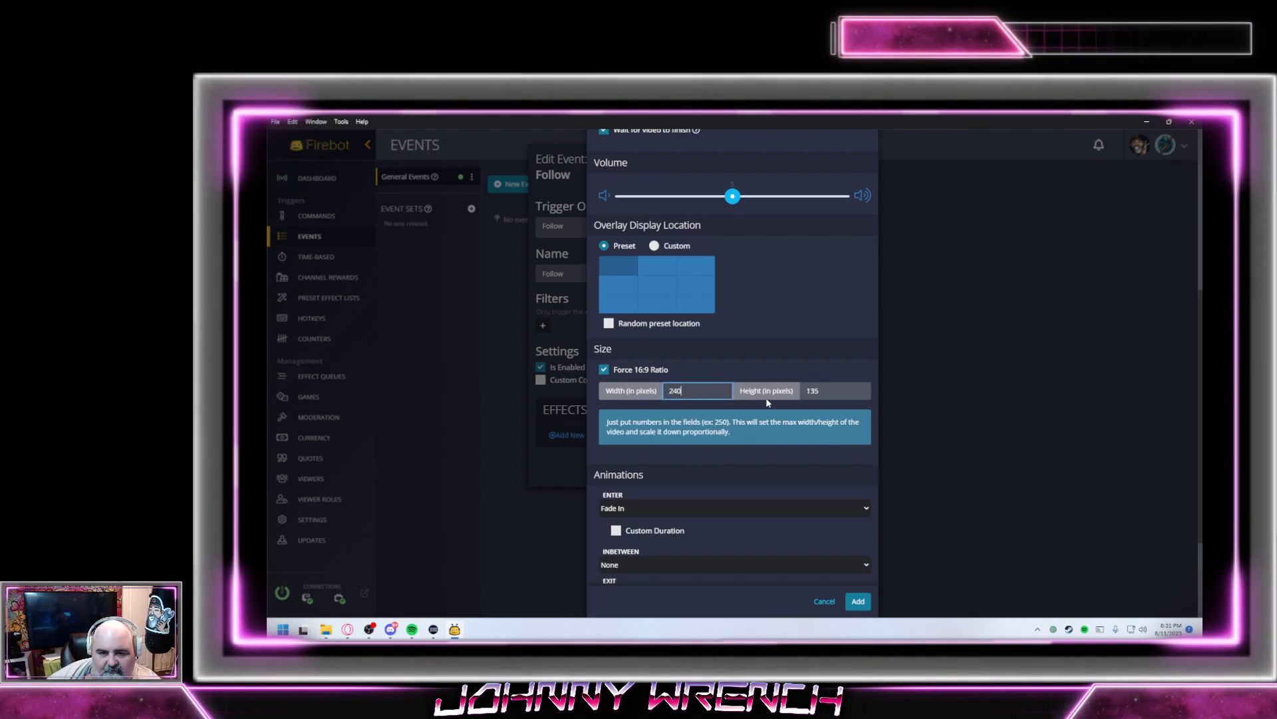
scroll(840, 148, up, 5)
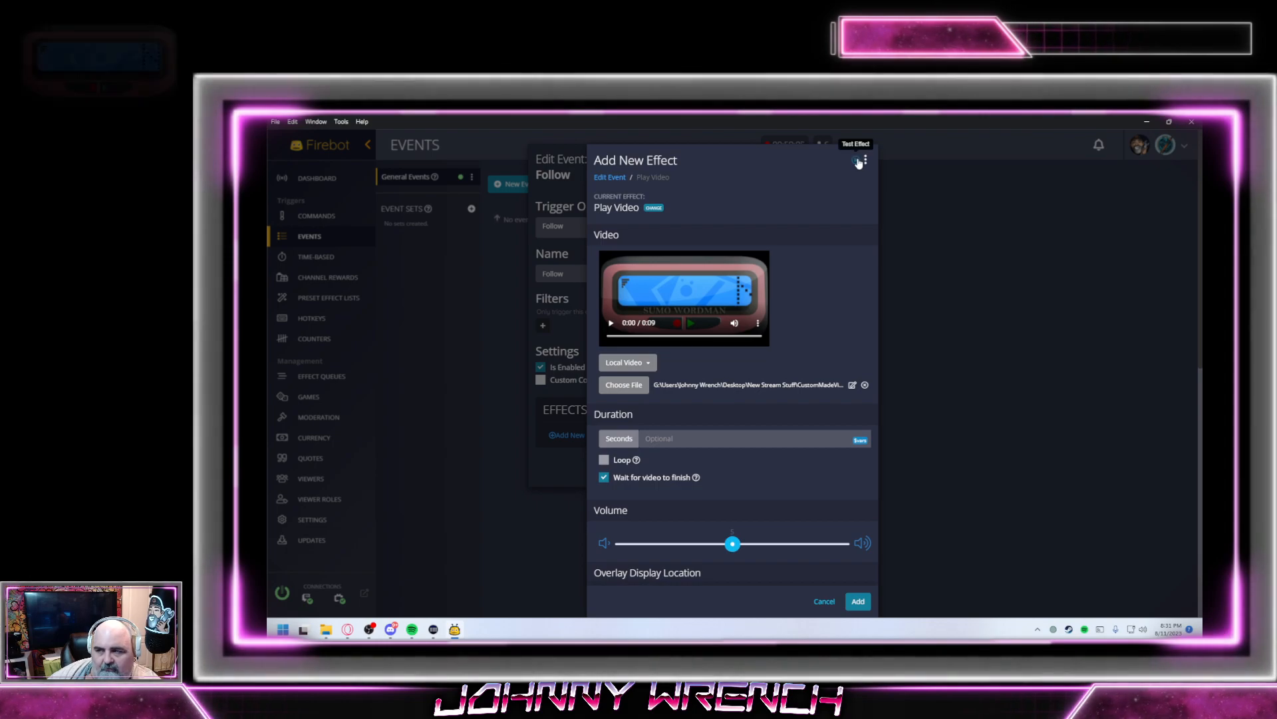
click(857, 161)
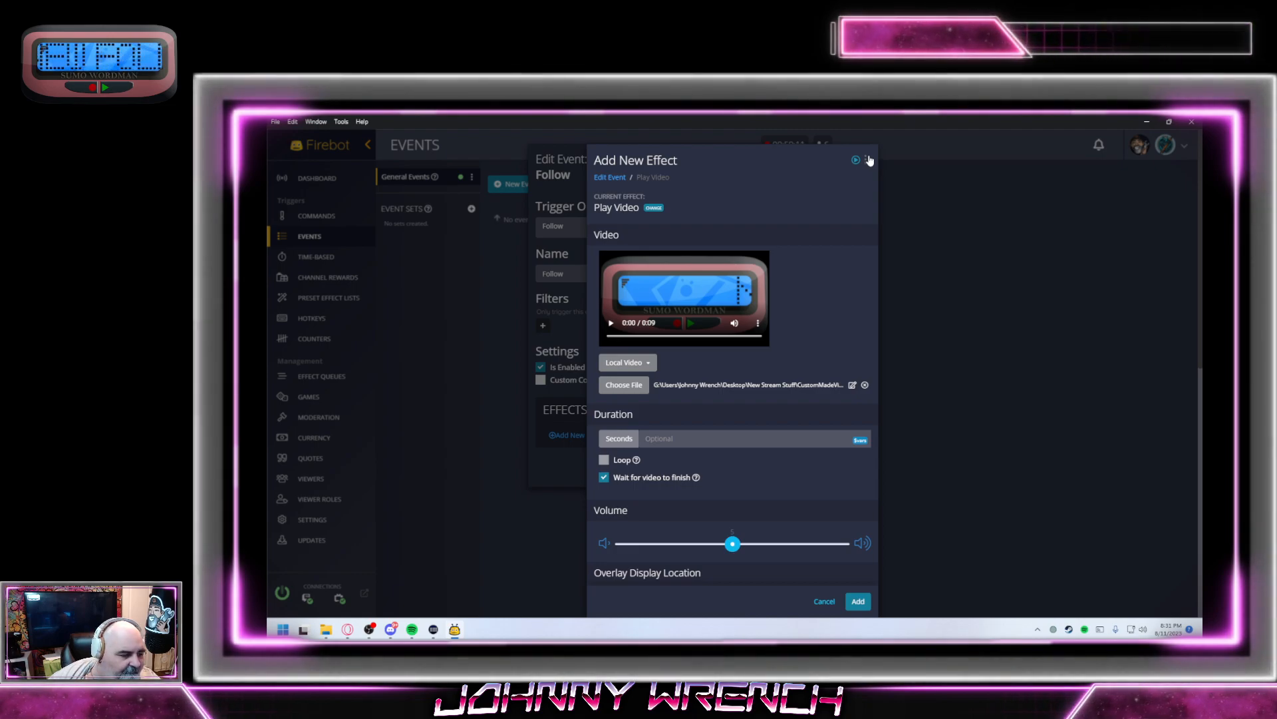
click(857, 601)
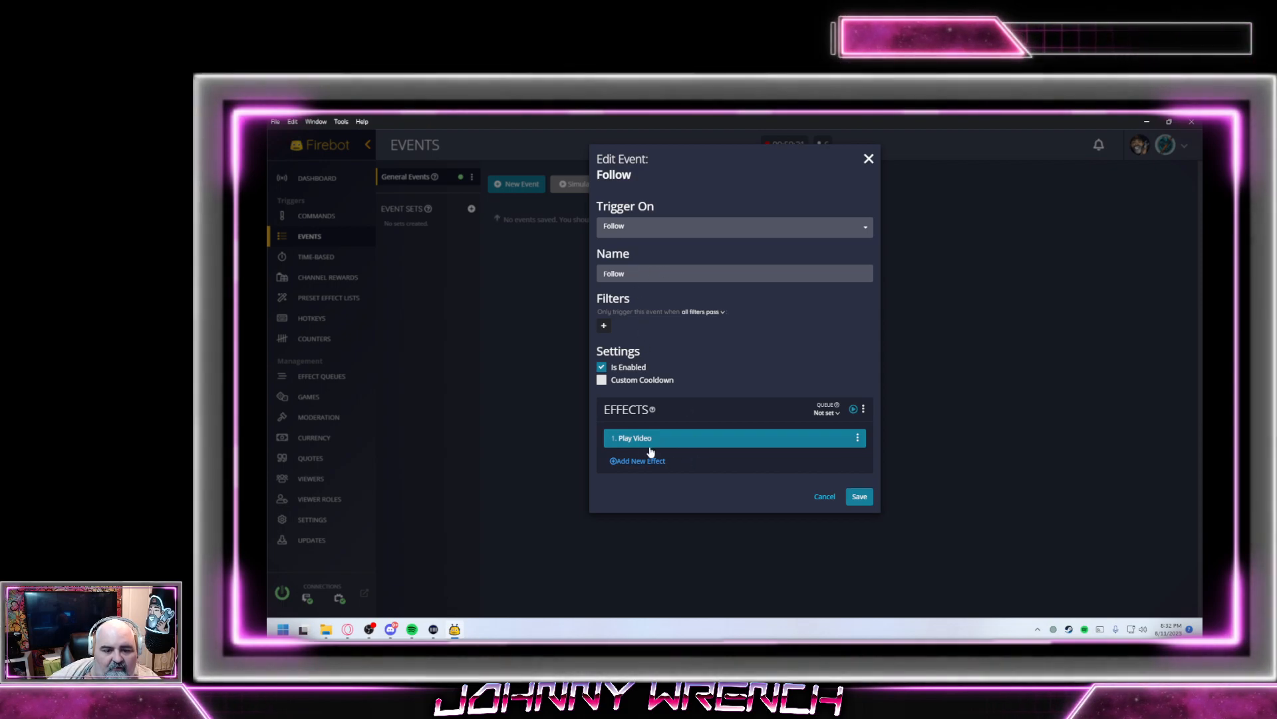
Choose Chat as a second effect for the Follow event and set it to chat as Streamer
click(615, 464)
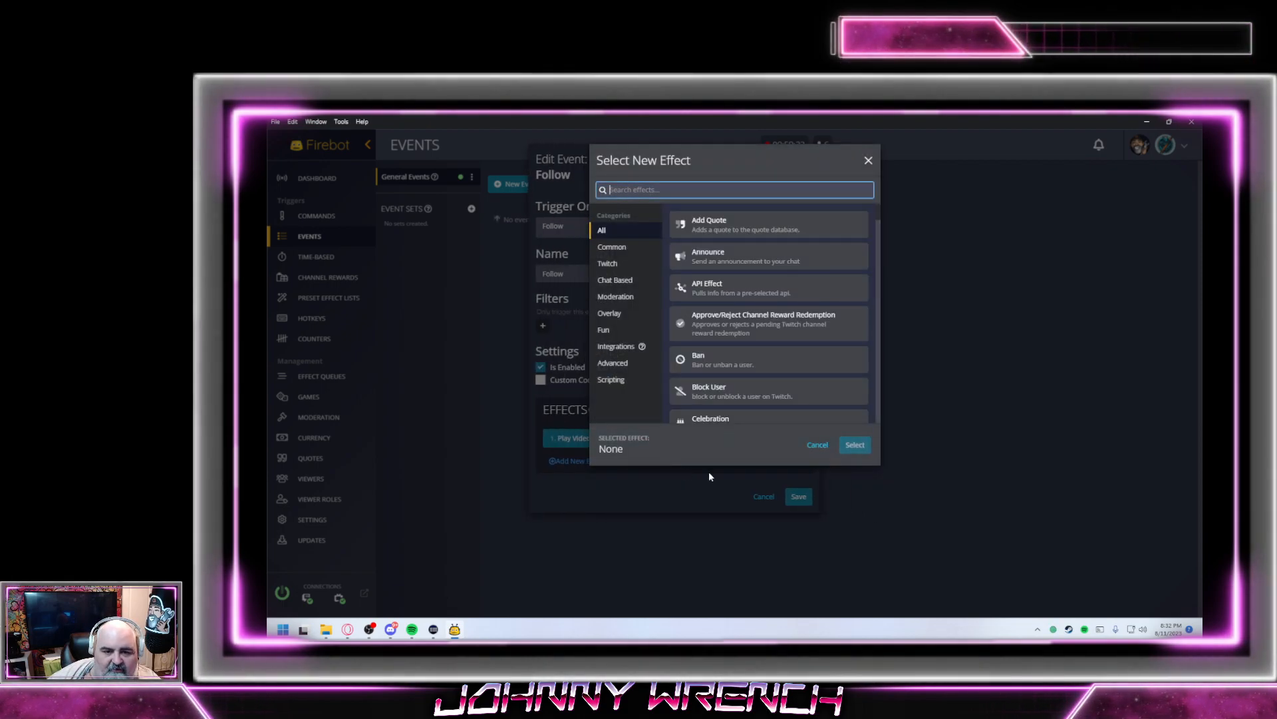
scroll(732, 378, down, 4)
scroll(735, 384, up, 2)
click(759, 323)
click(855, 445)
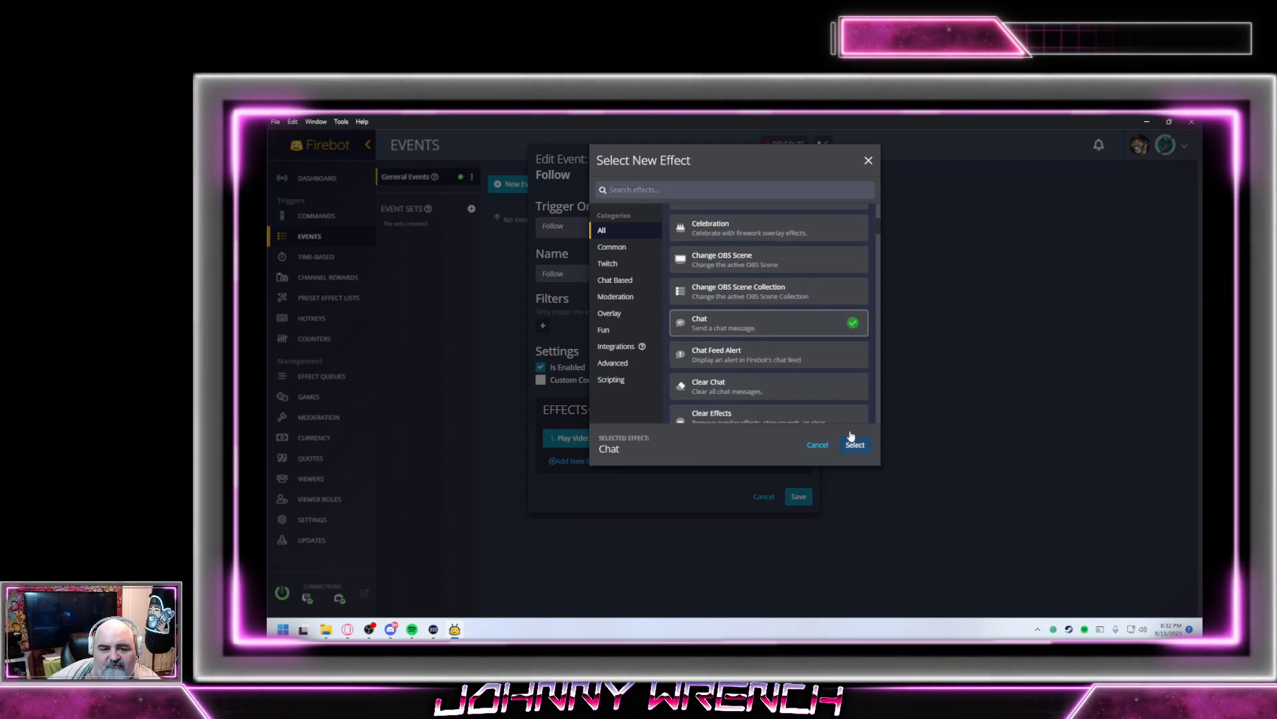
click(622, 260)
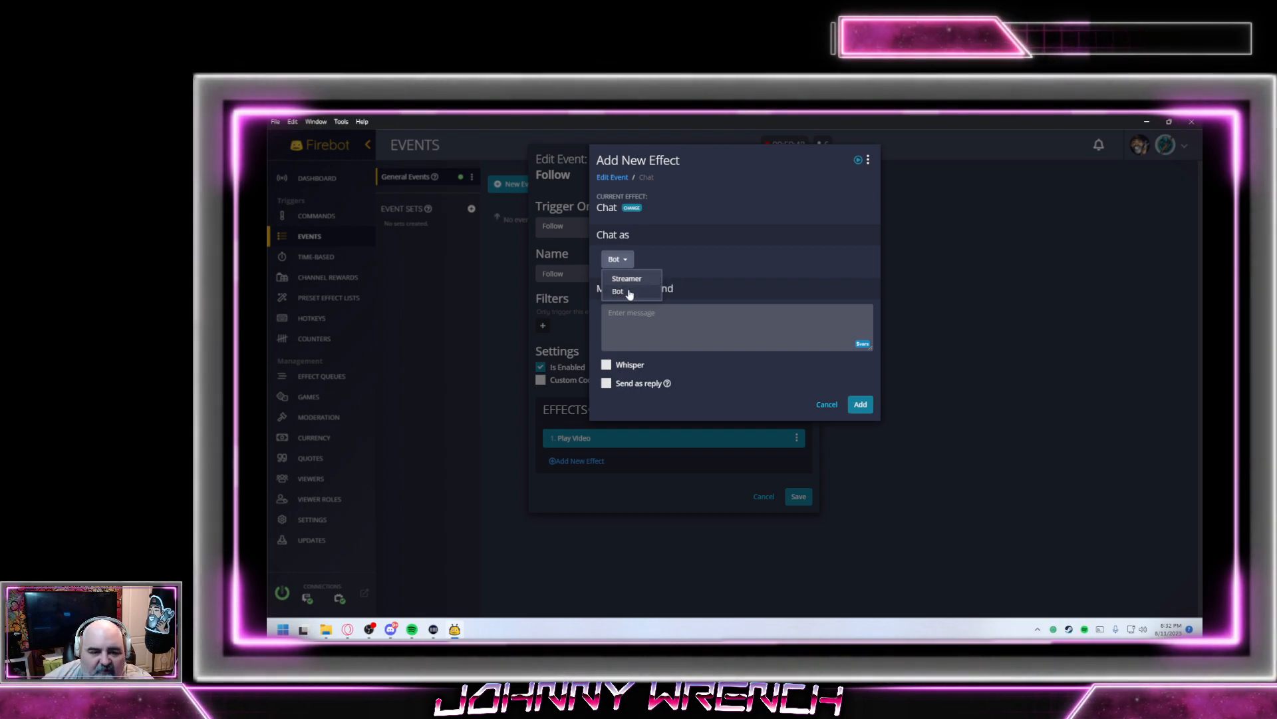
click(633, 278)
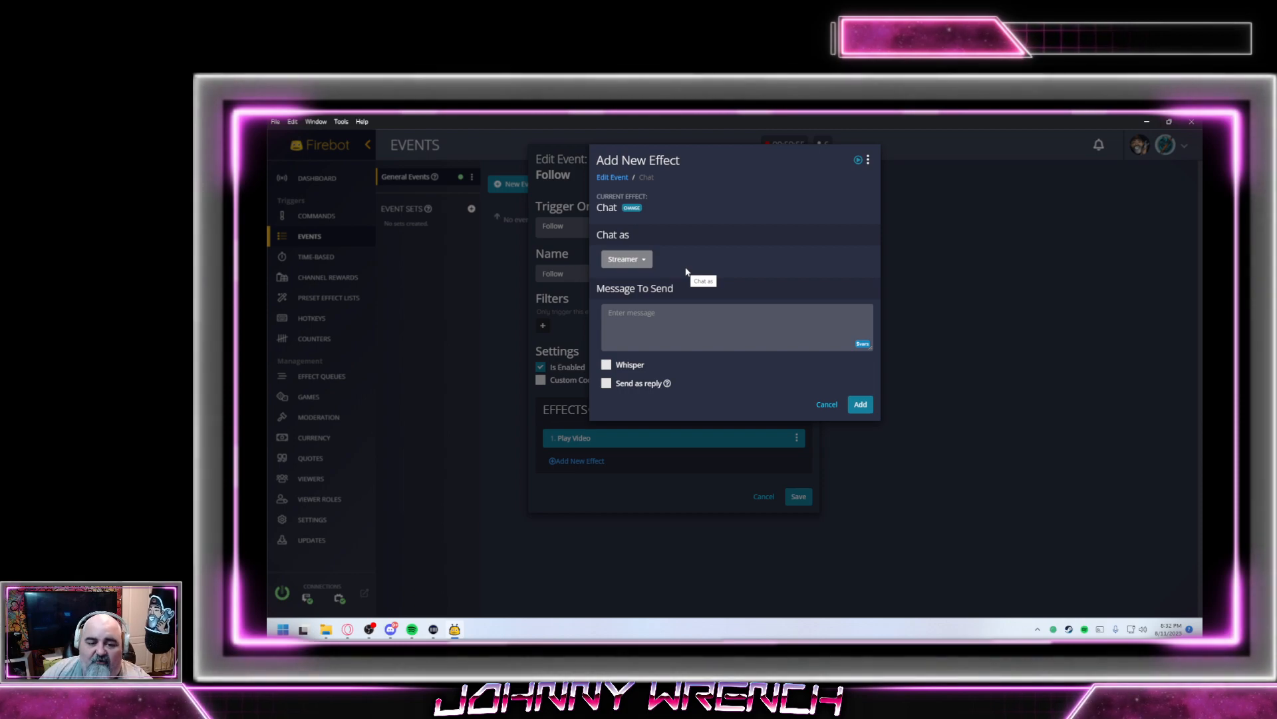
Write the message "Welcome to The Safehouse, $user!" between two copies of the channel's Dallas emote code, add the effect, and save the event
click(724, 314)
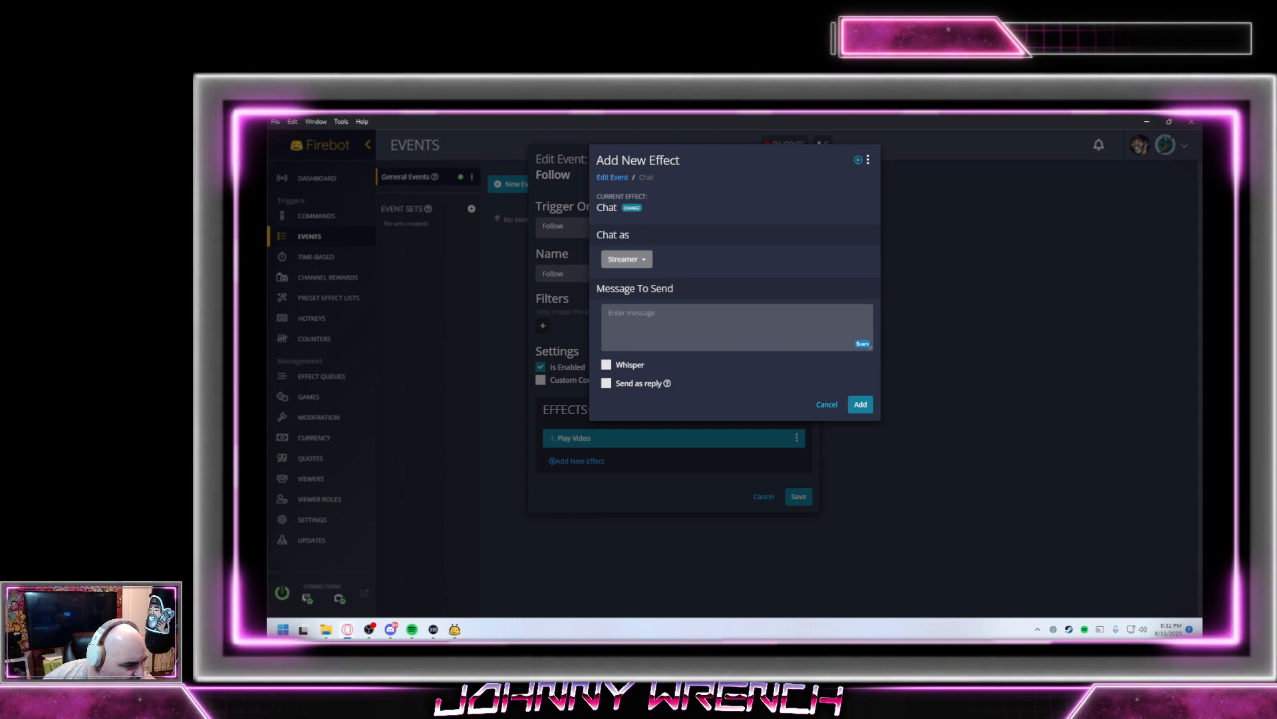
click(666, 324)
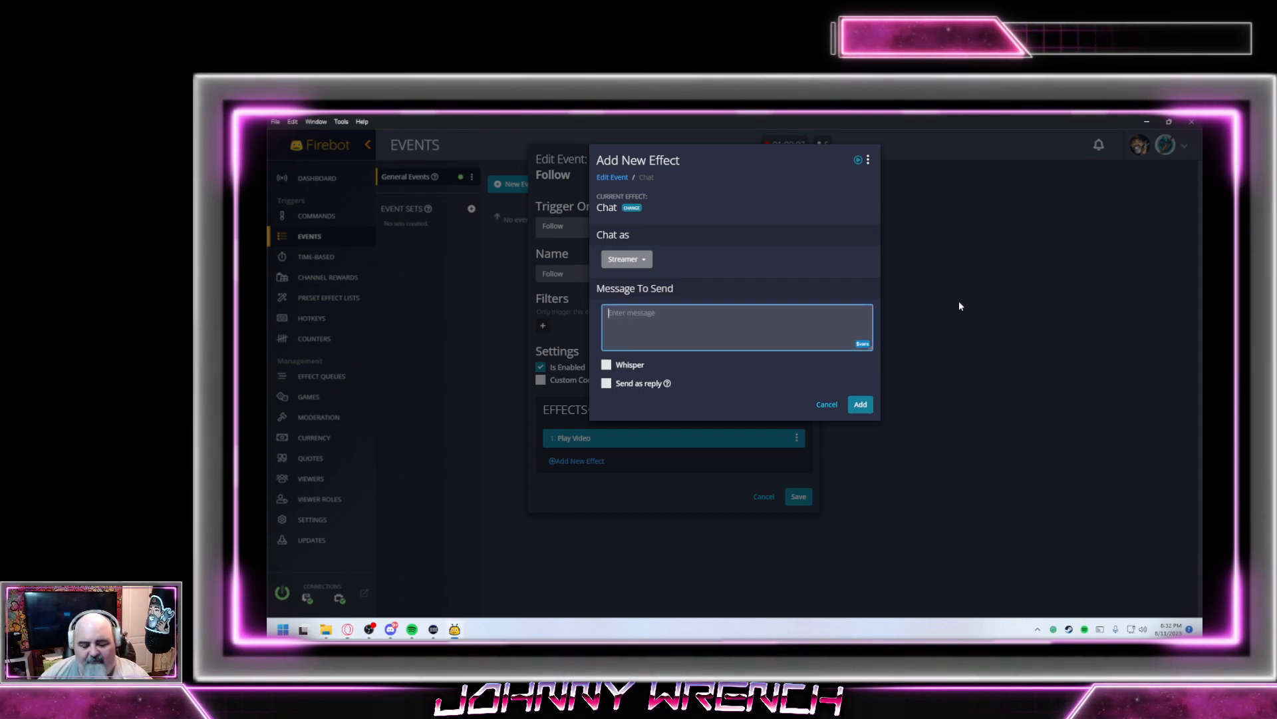
text(john)
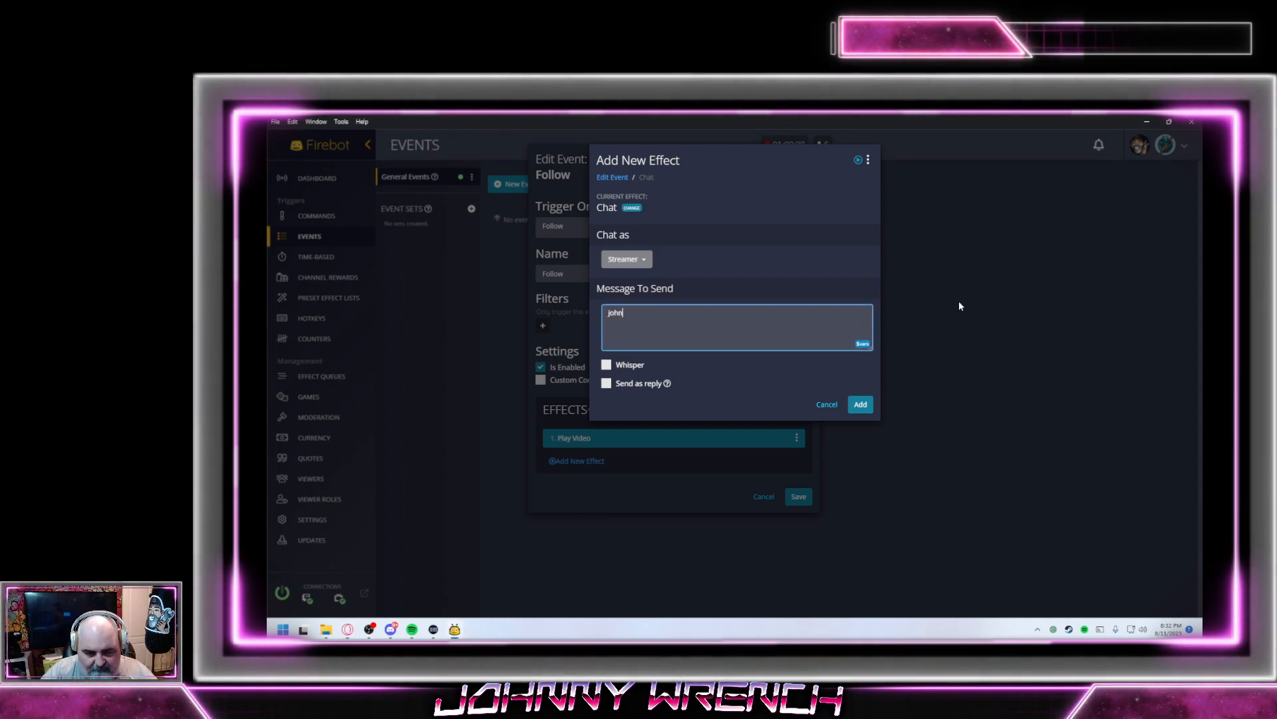
text(ny1)
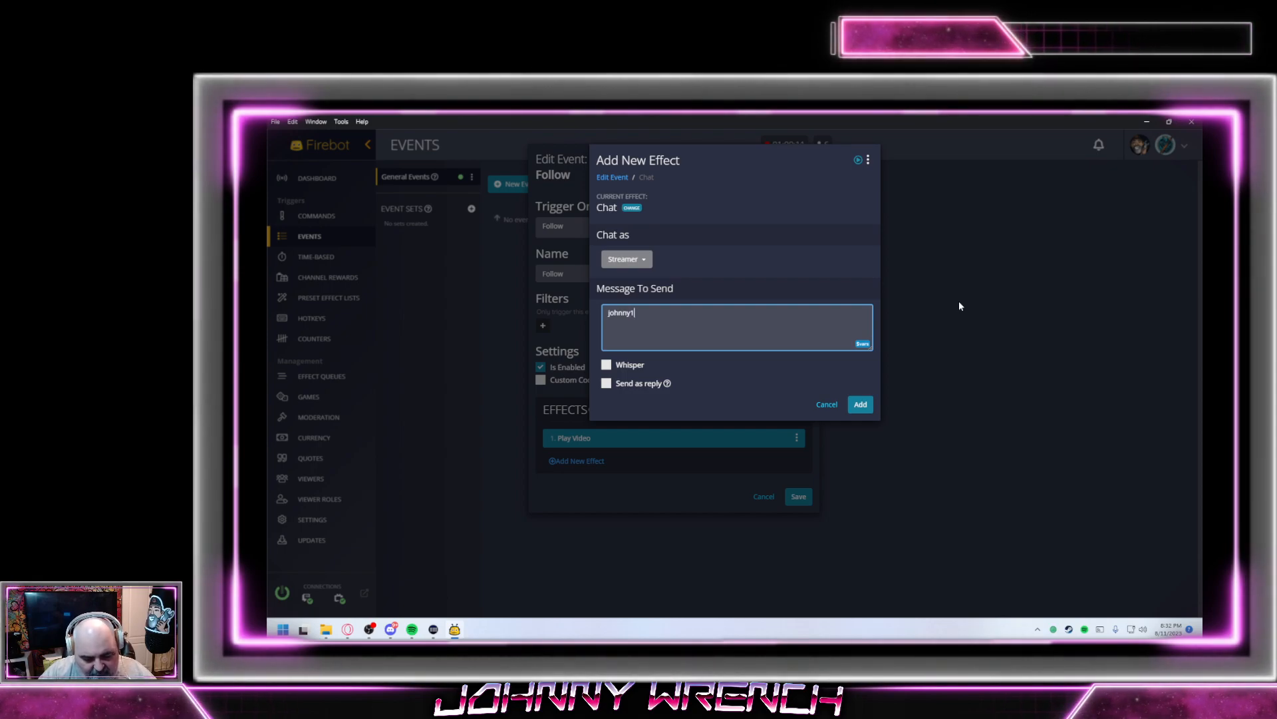
text(84Dallas Welcome to The Safehouse, $)
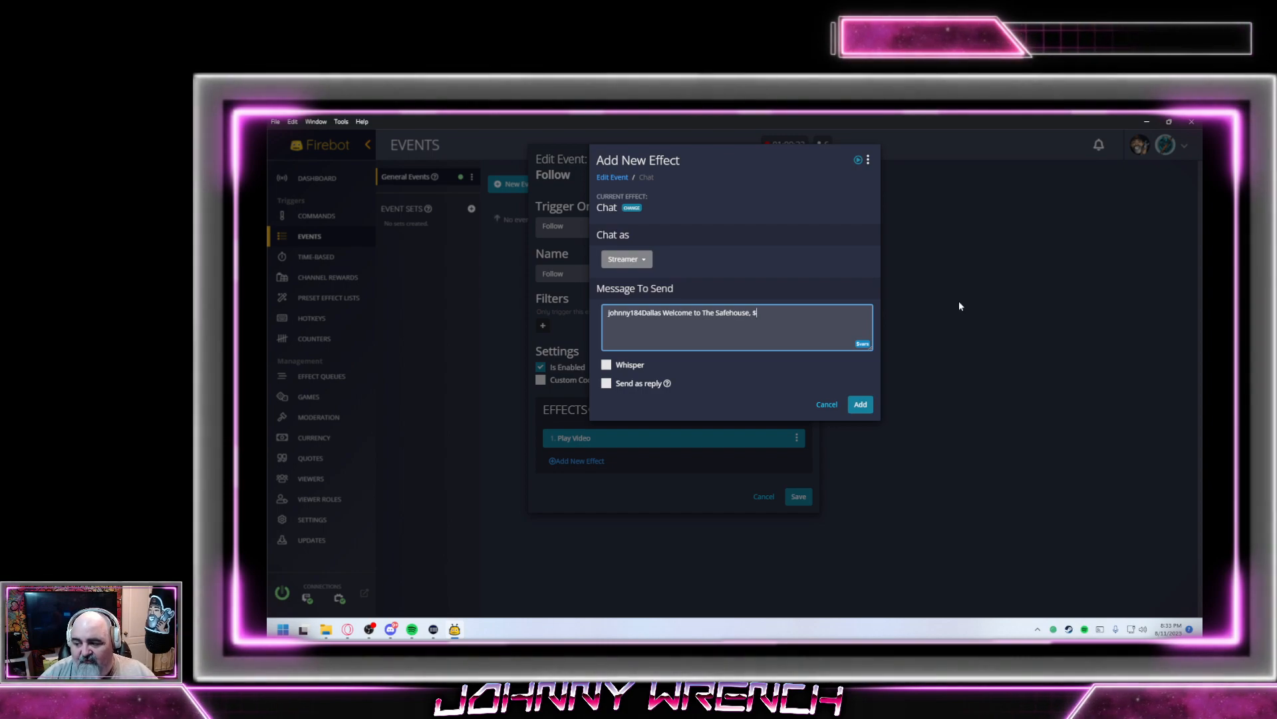
text(user)
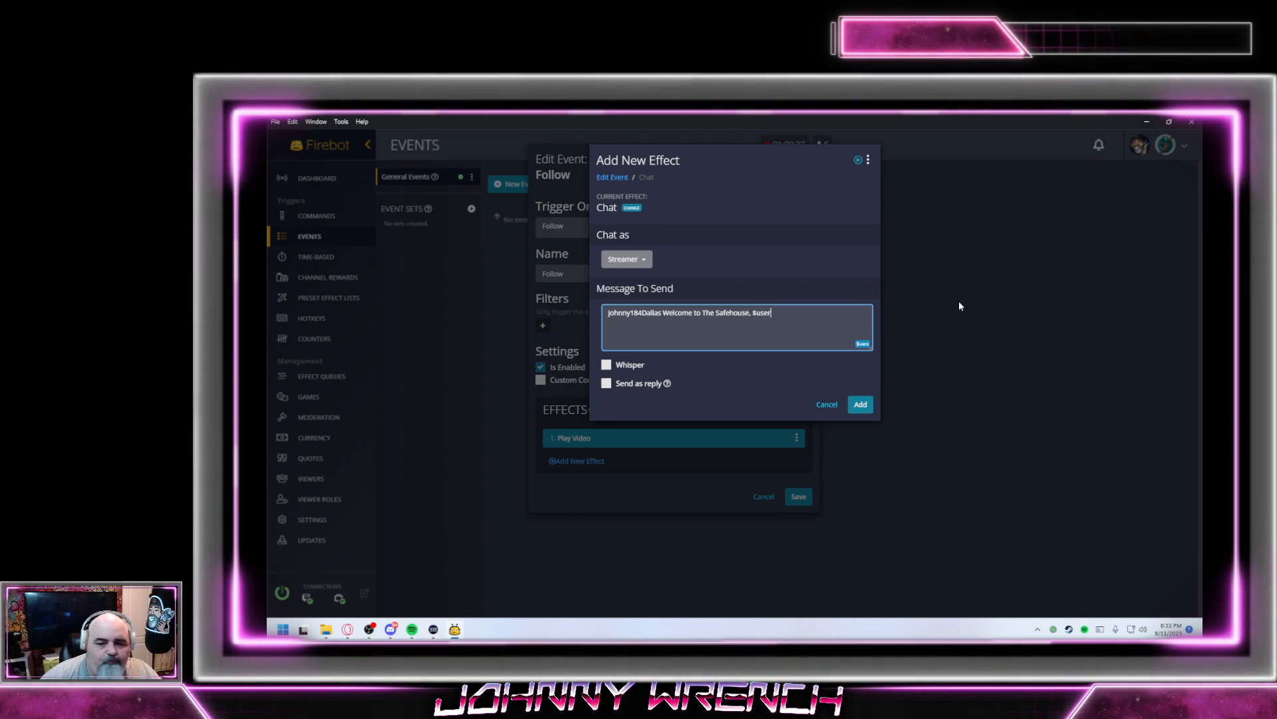
text(1)
key(BackSpace)
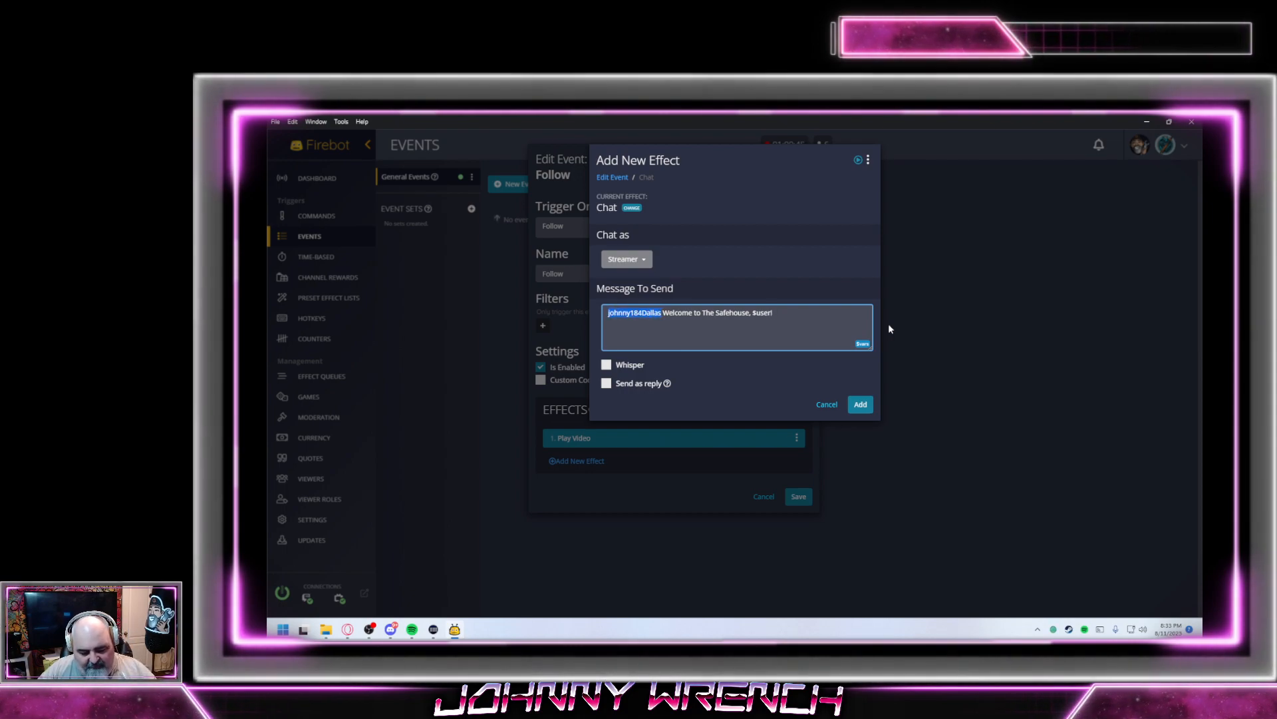
key(End)
text(johnny184Dallas)
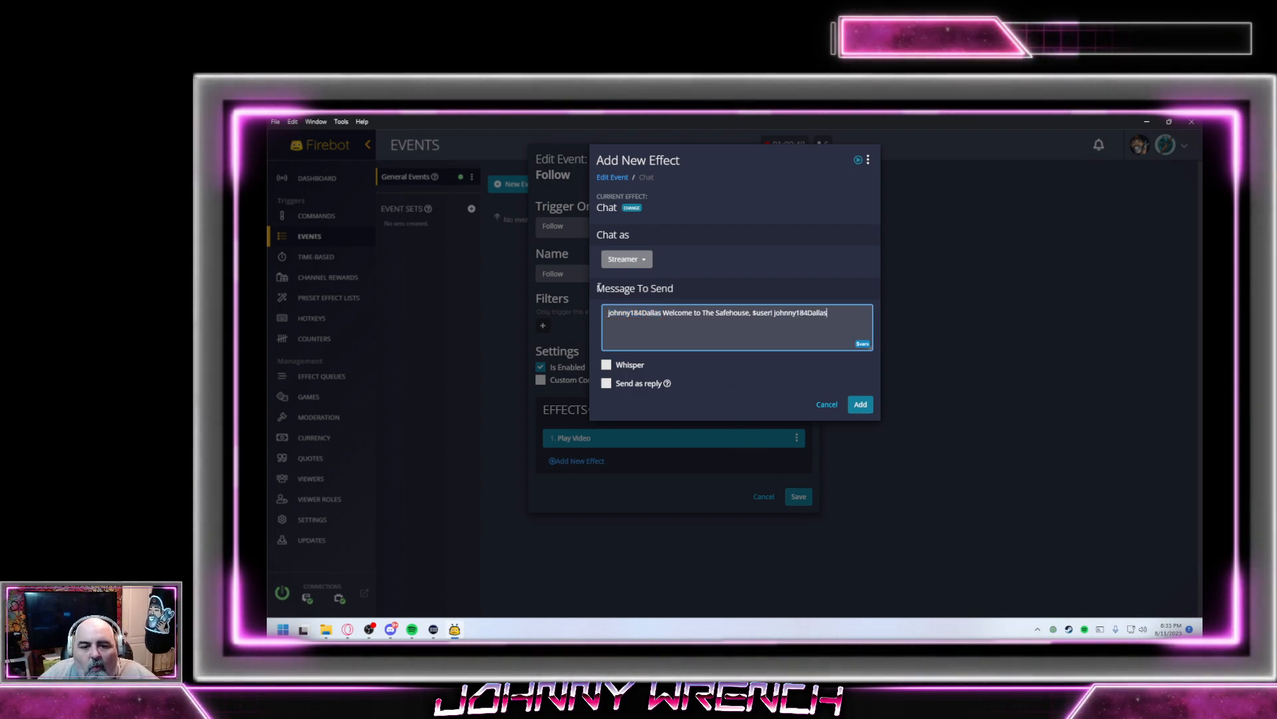
click(859, 404)
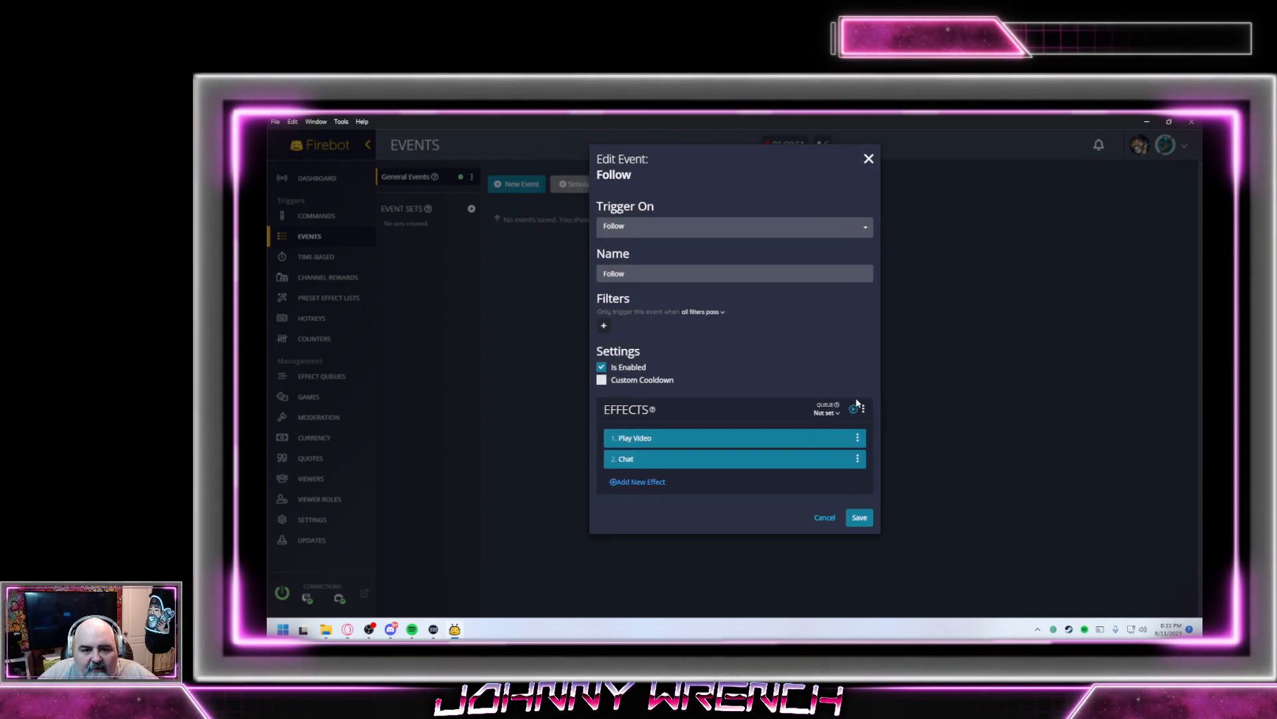
click(860, 518)
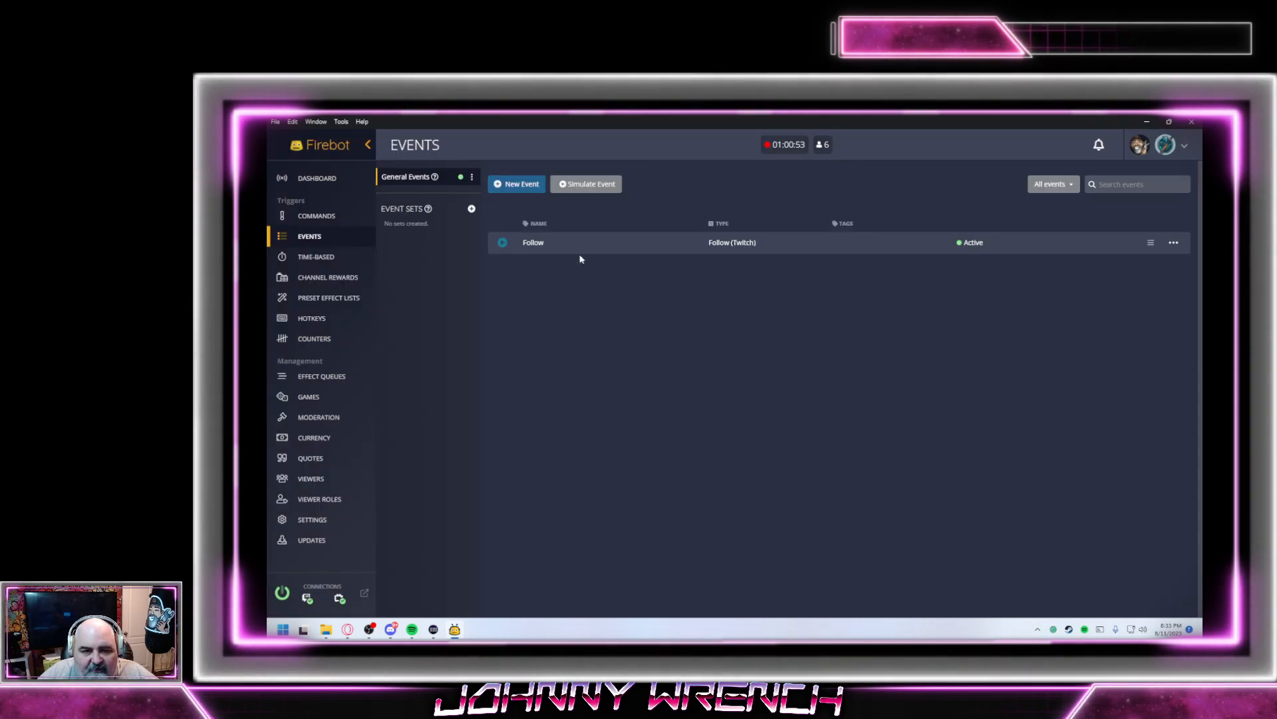
Start an event simulation and choose Follow as the event to simulate
click(582, 186)
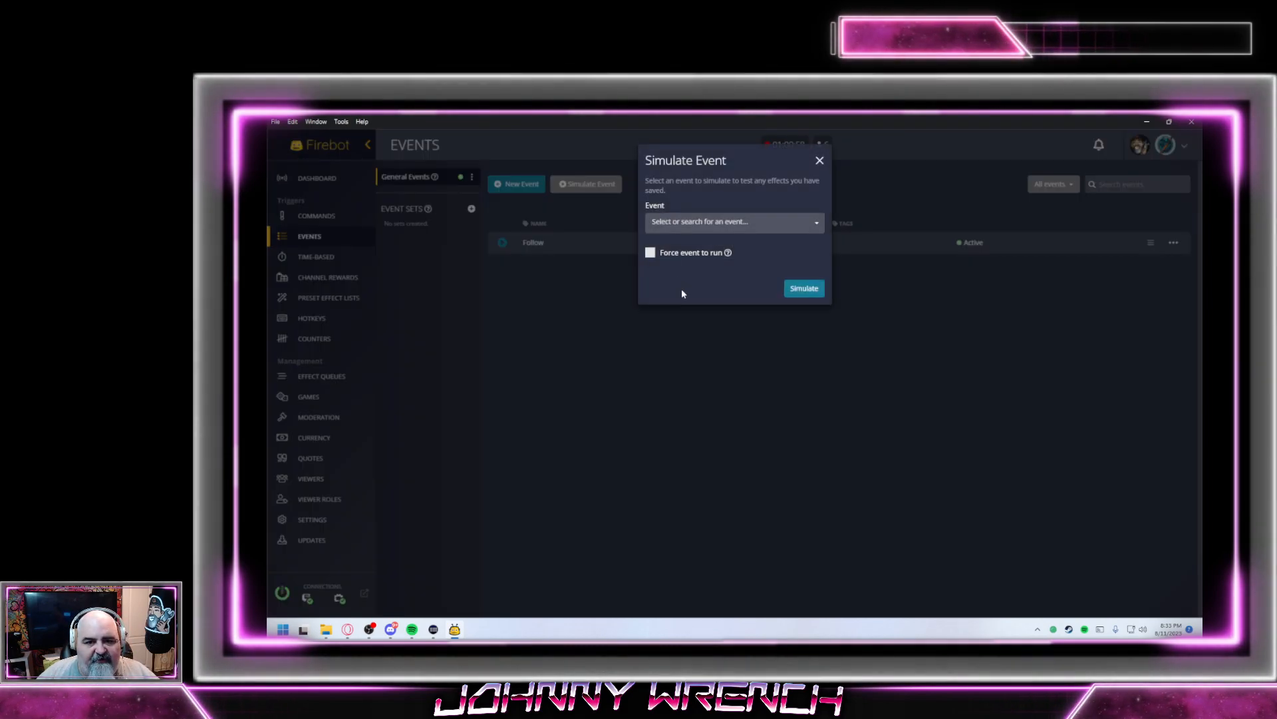
click(702, 228)
scroll(693, 302, down, 3)
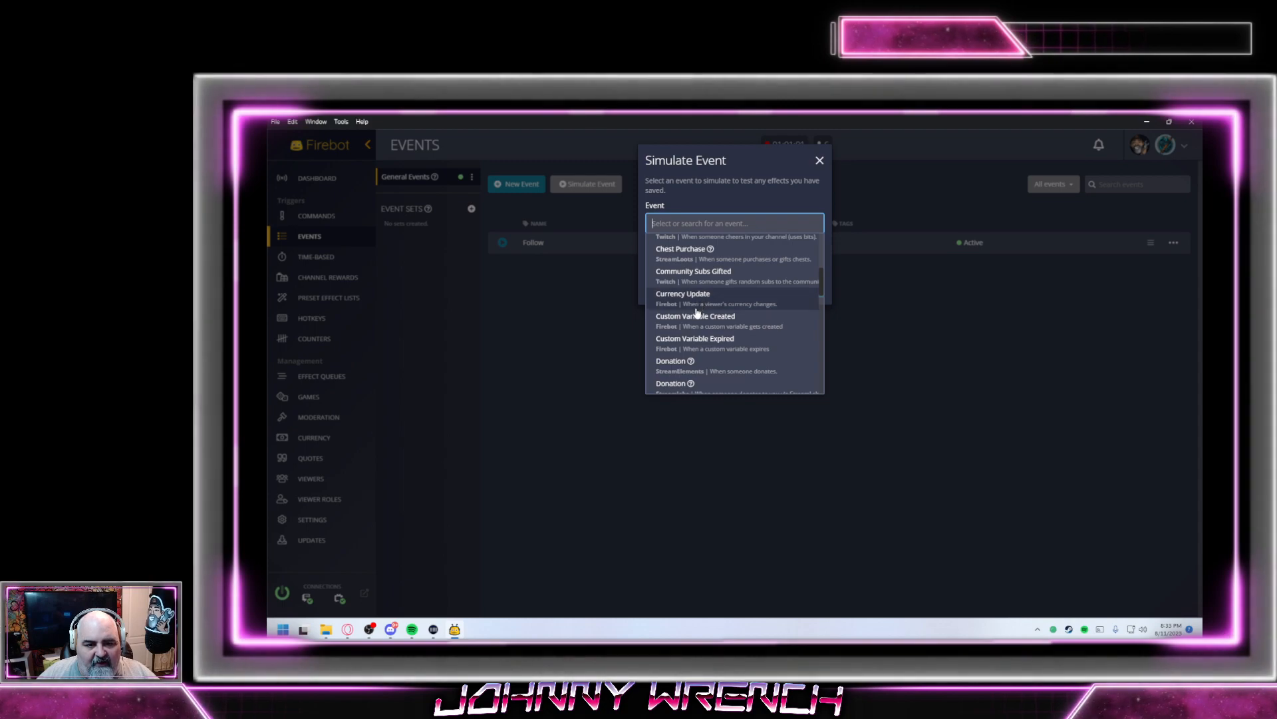
scroll(692, 355, down, 5)
click(688, 346)
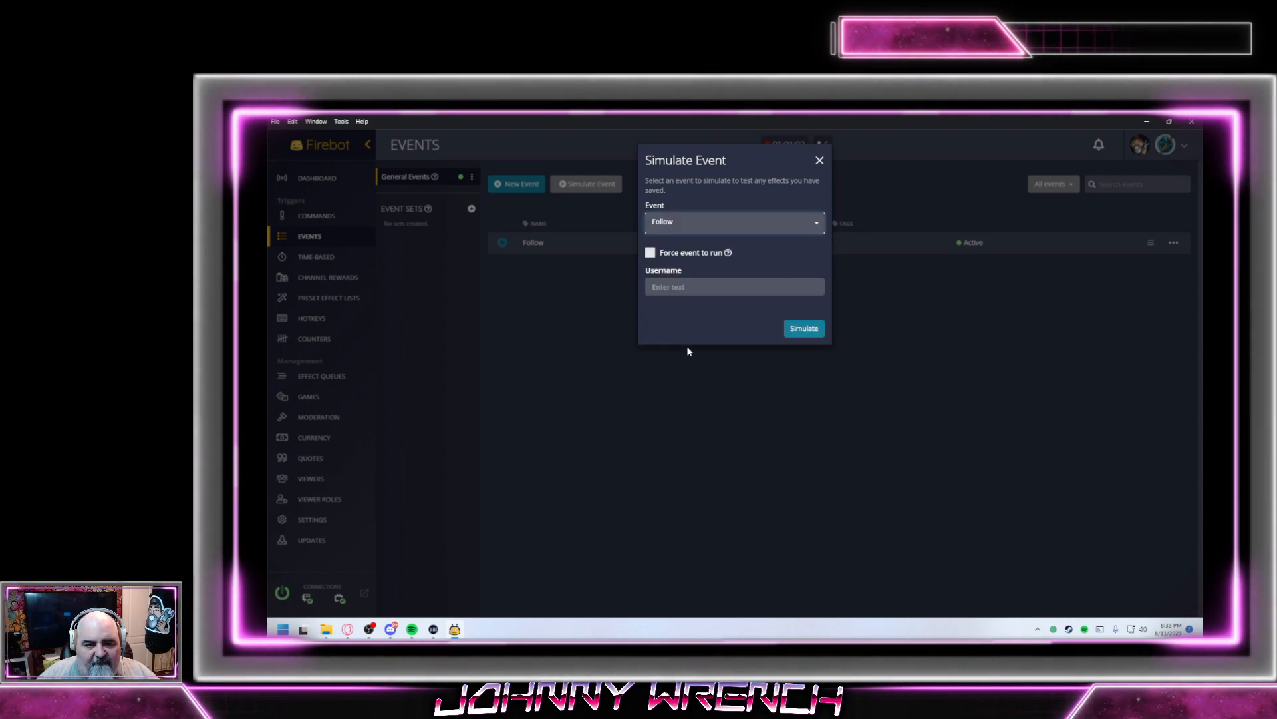
Enter a viewer's username for the simulated follow and run the simulation
click(670, 287)
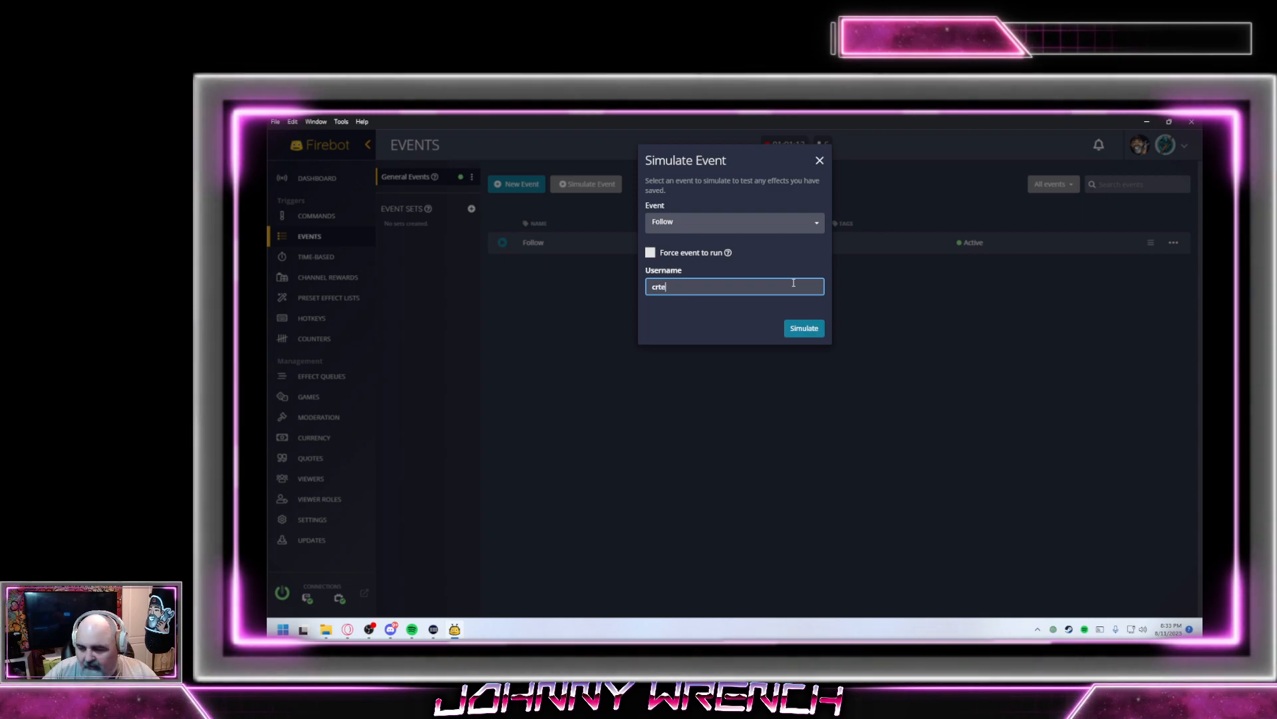
text(reatu)
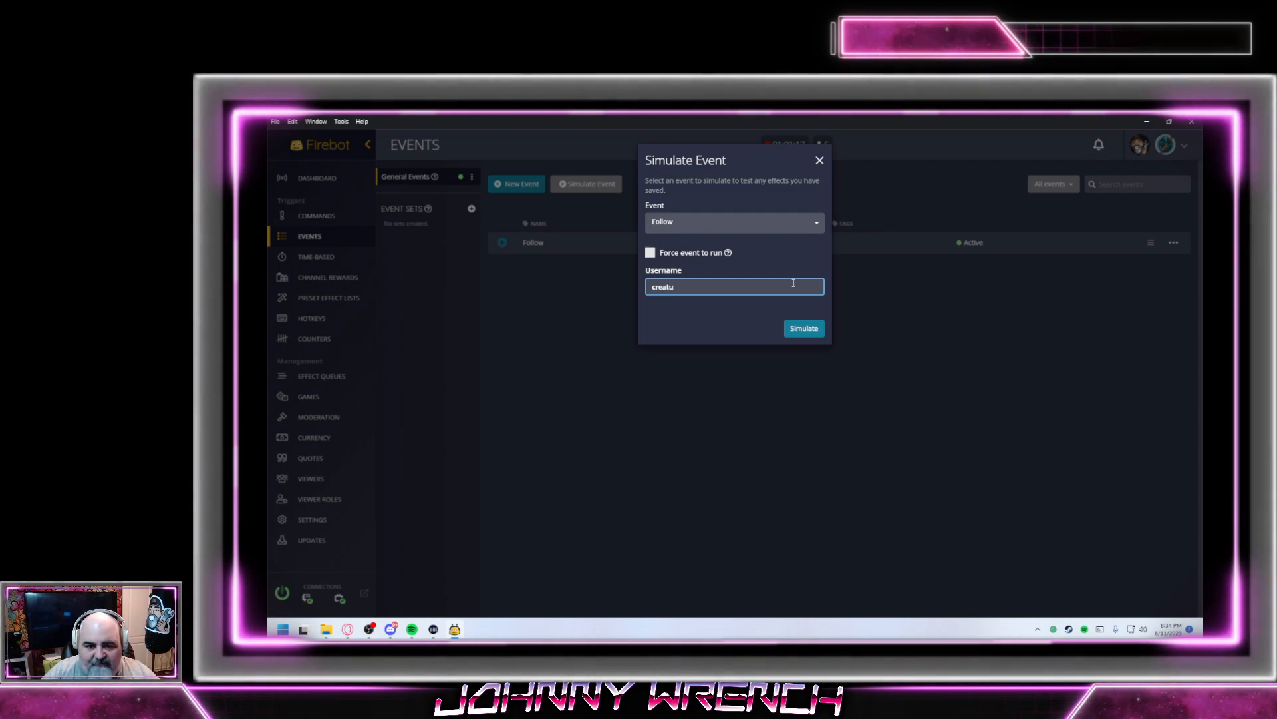
key(BackSpace)
text(ive)
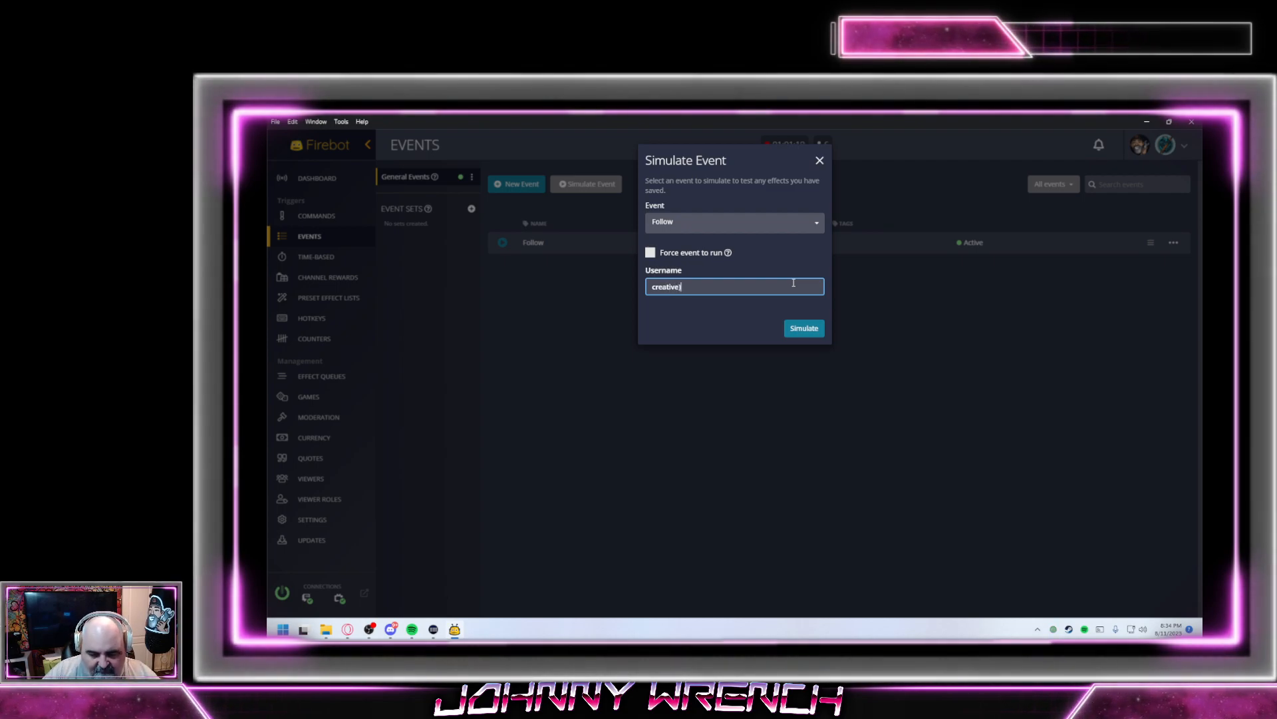
text(_luck)
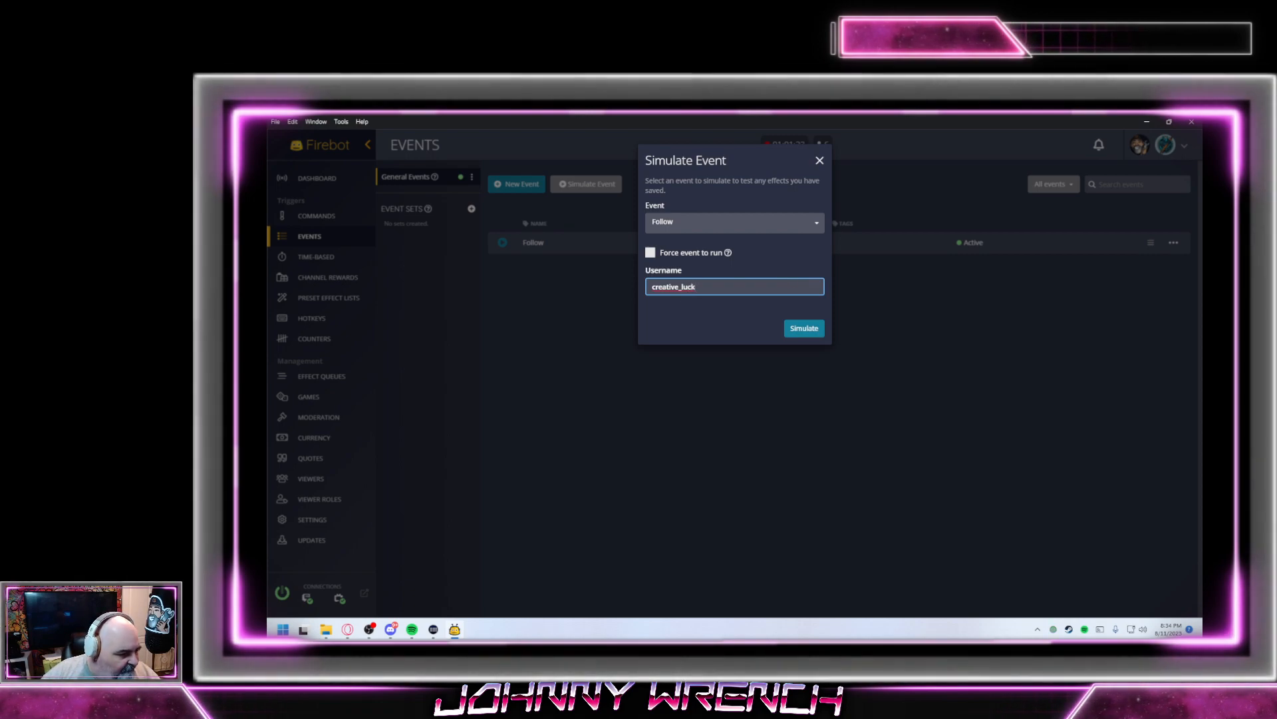
key(alt+Tab)
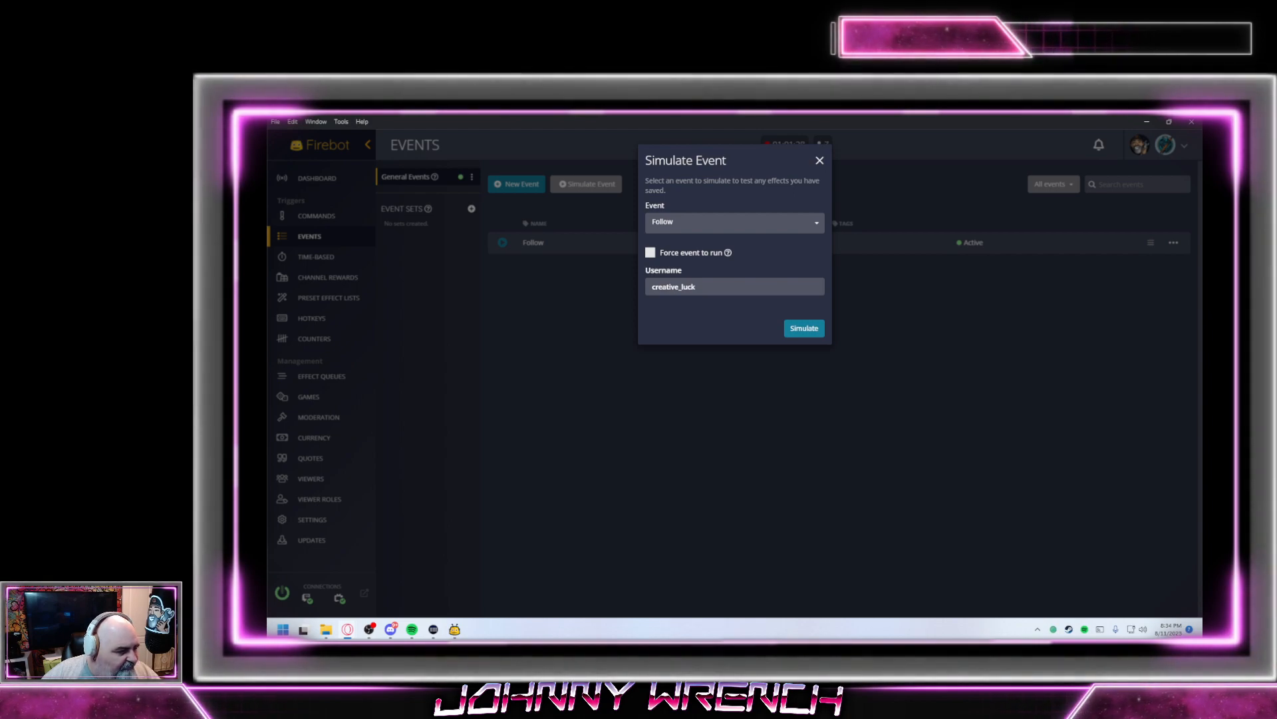
click(803, 329)
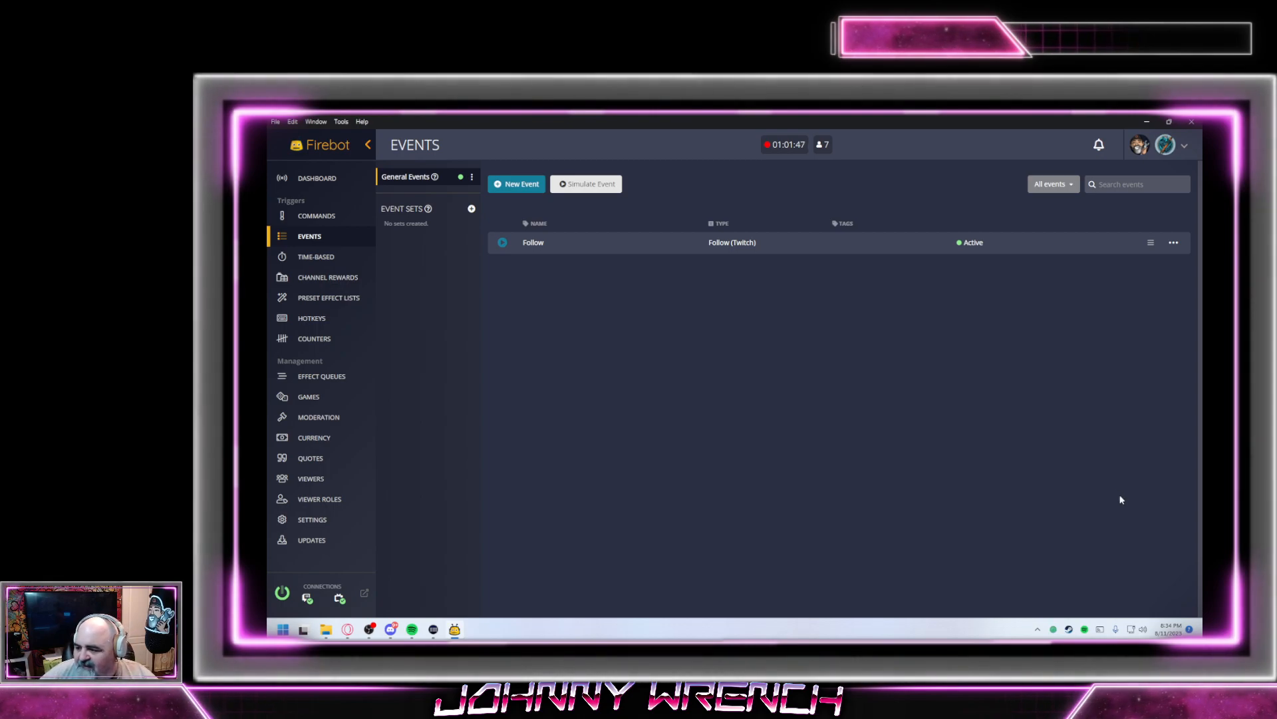
Edit the Follow event so the Chat effect runs before Play Video, and save it
click(1173, 242)
click(1110, 252)
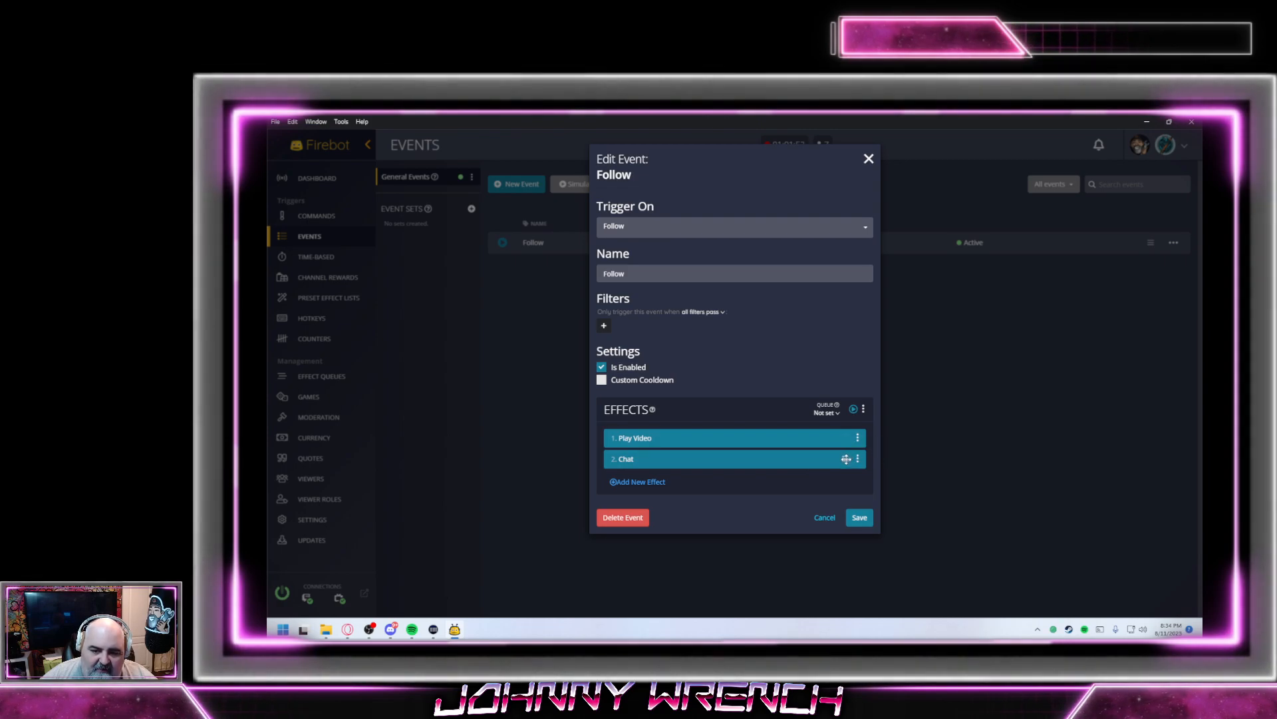
mouse_move(845, 459)
mouse_down()
mouse_move(848, 434)
mouse_move(857, 441)
mouse_up()
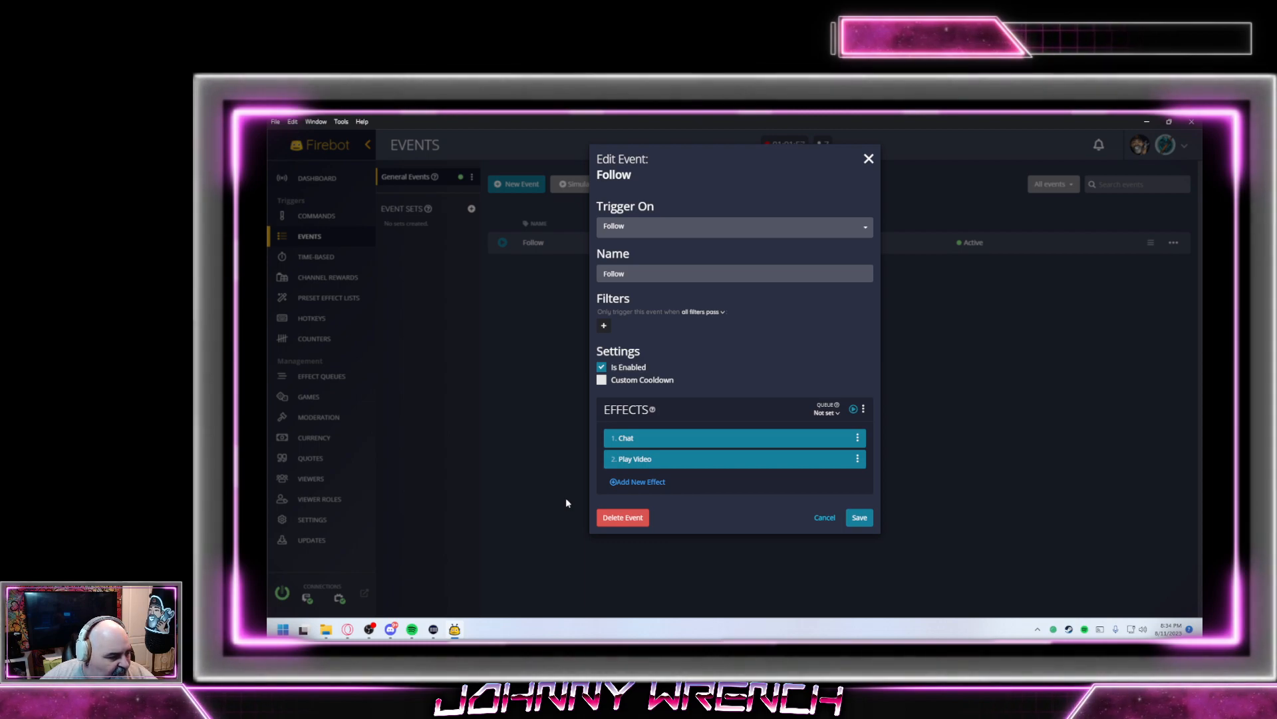
click(860, 518)
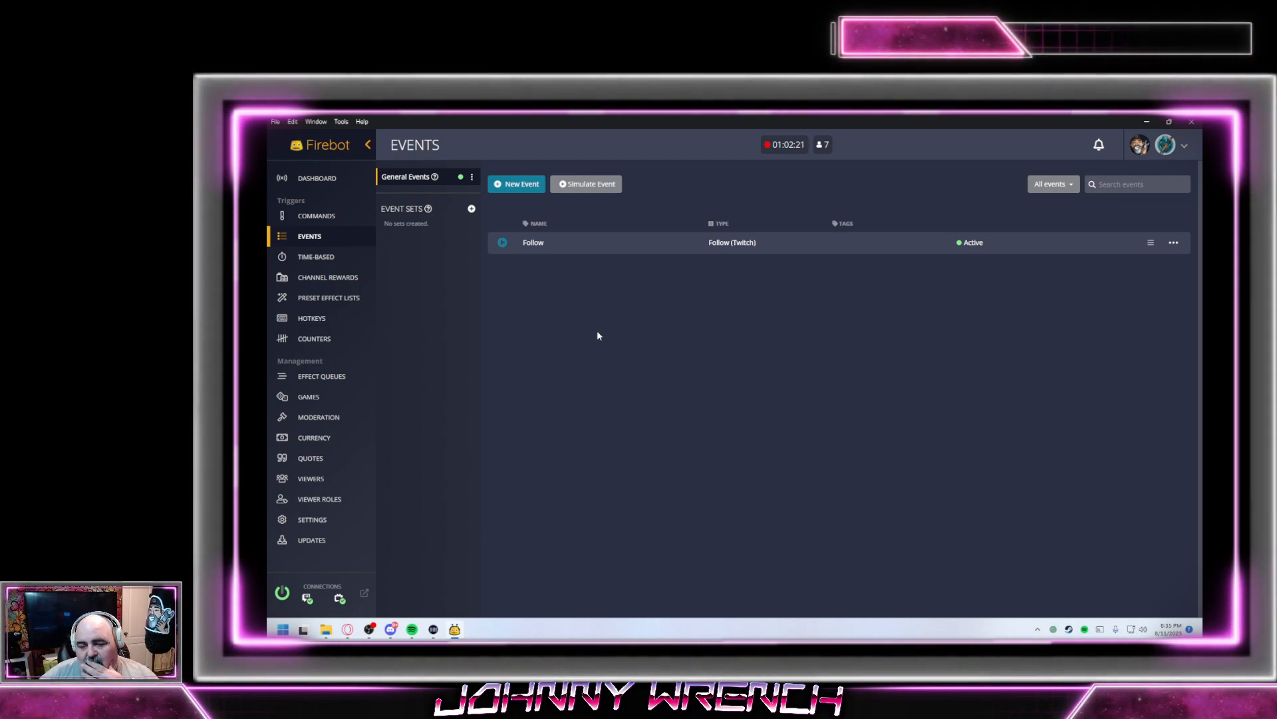
Create a new event triggered on Cheer and name it "Cheer (5 Bits)"
click(519, 186)
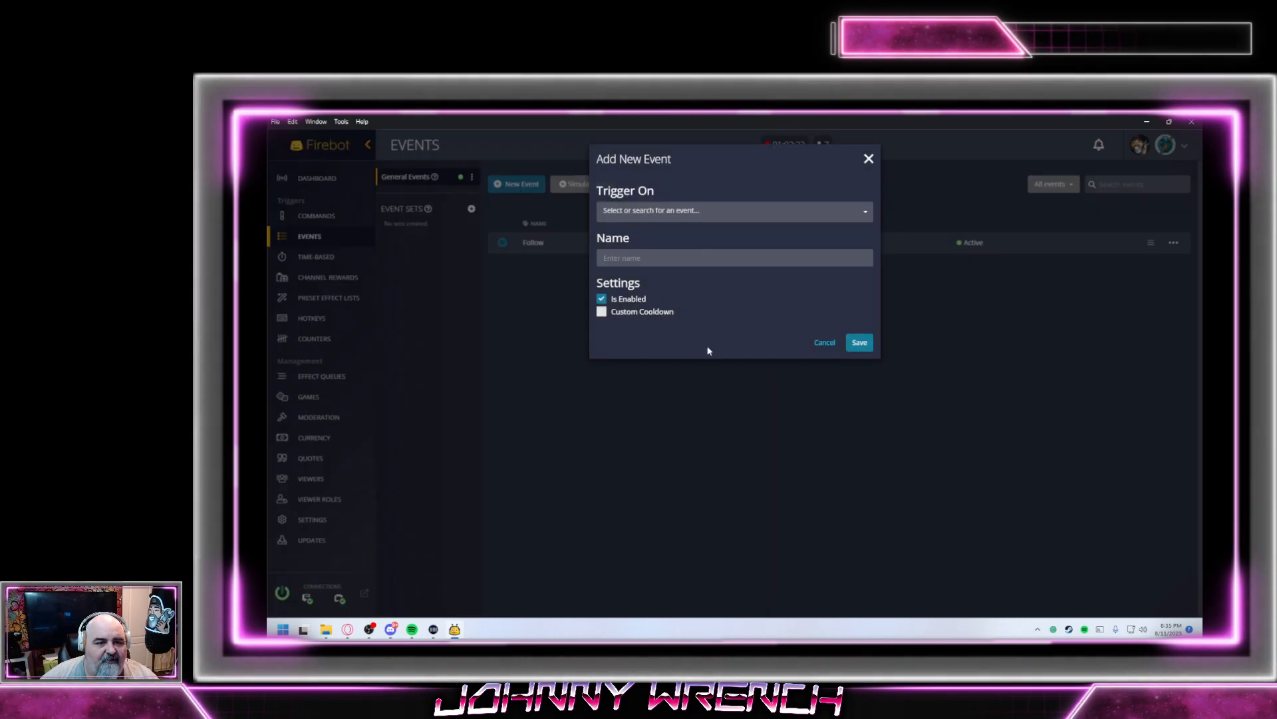
click(690, 212)
scroll(669, 306, down, 3)
click(679, 318)
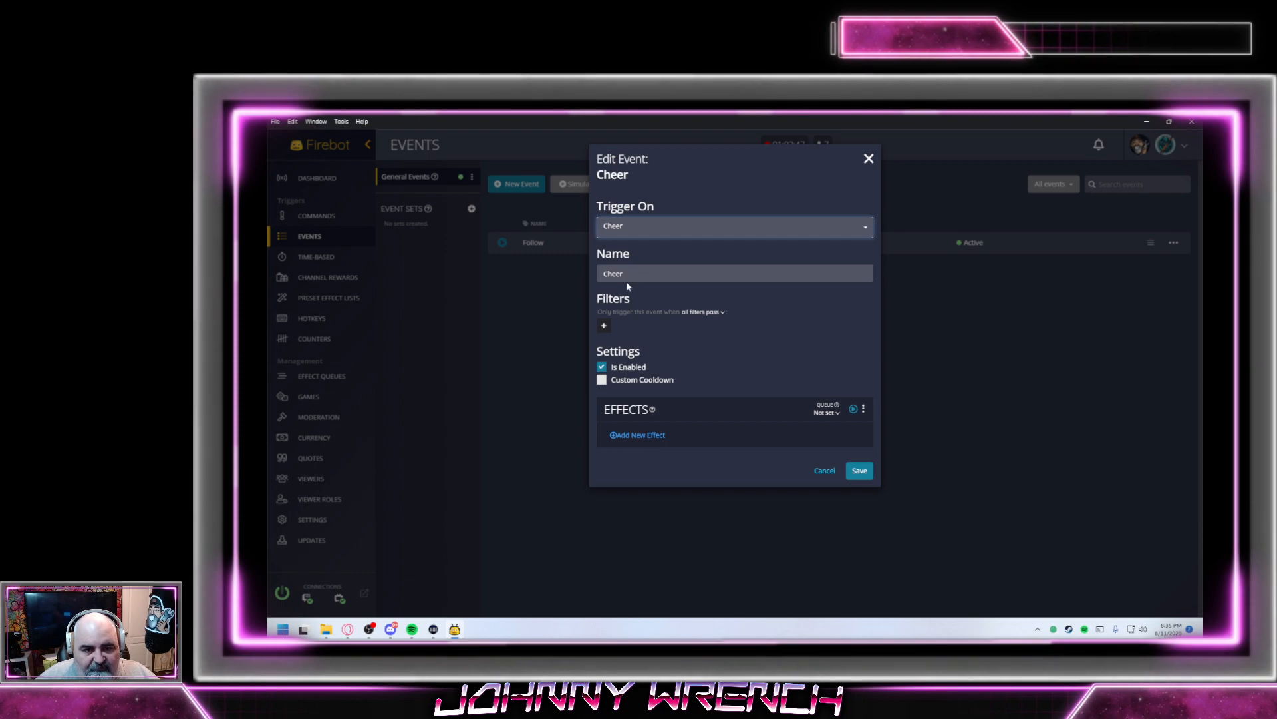
click(649, 274)
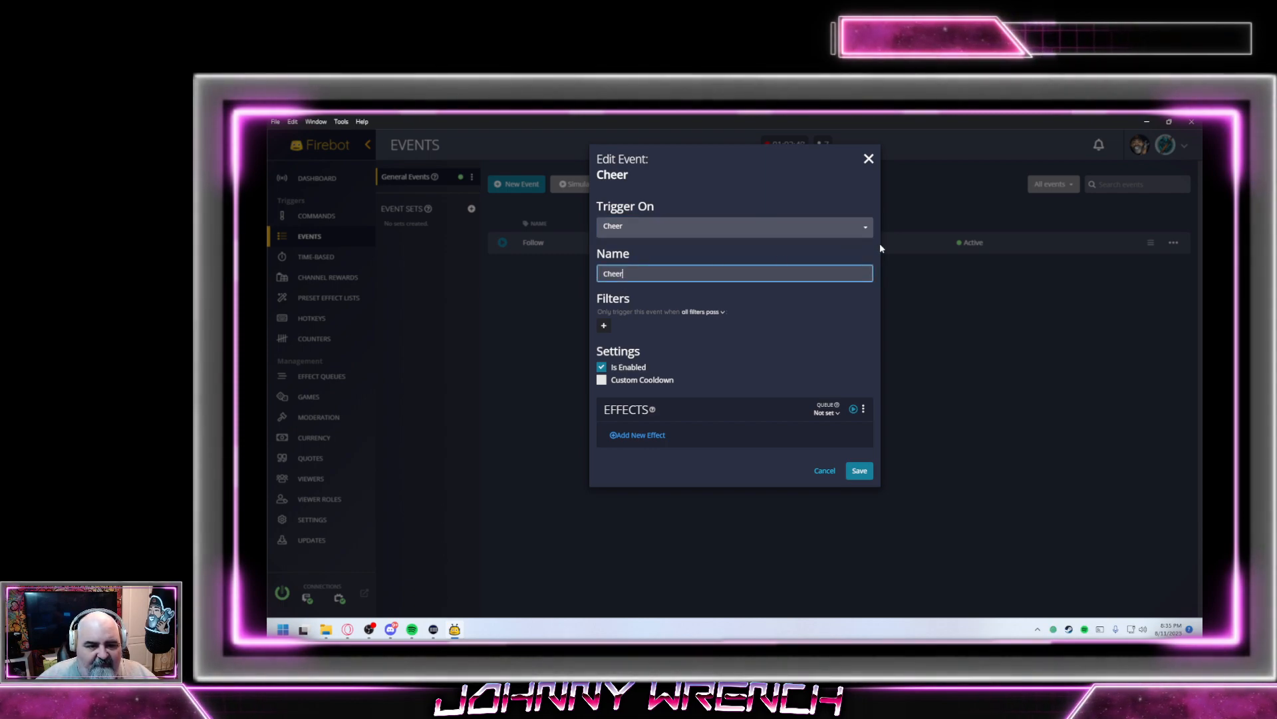
text(()
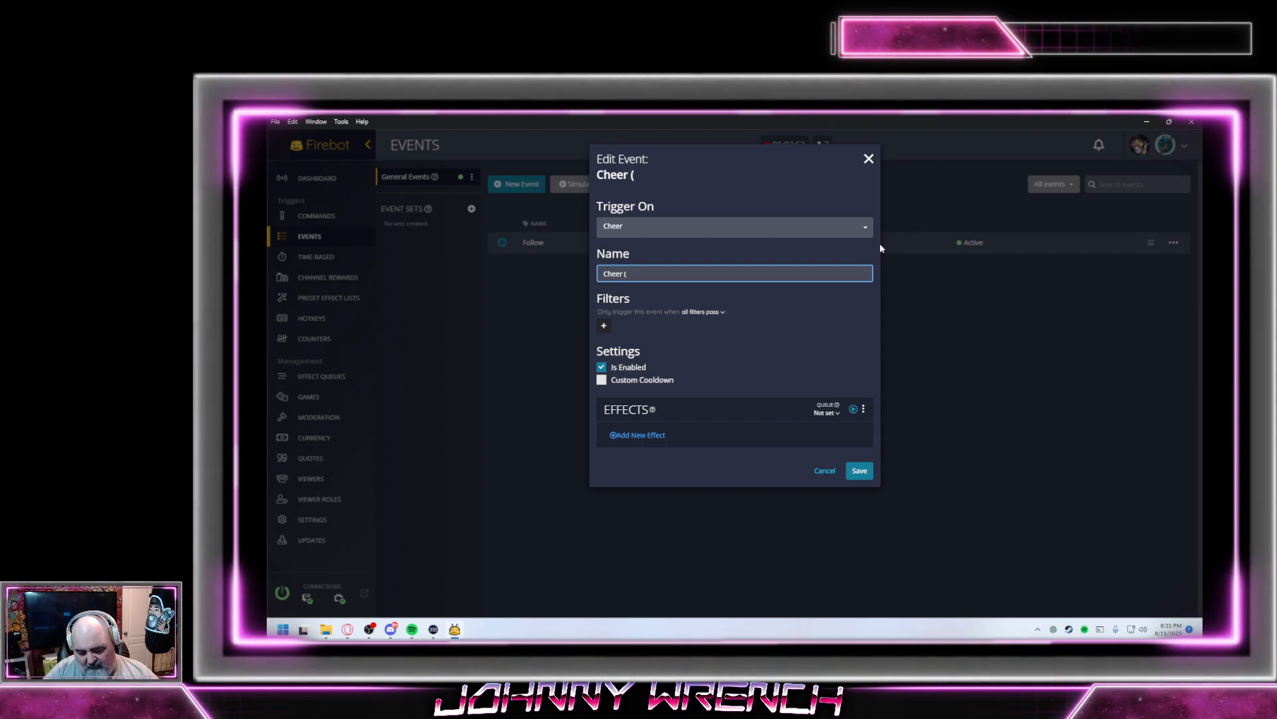
text(5 )
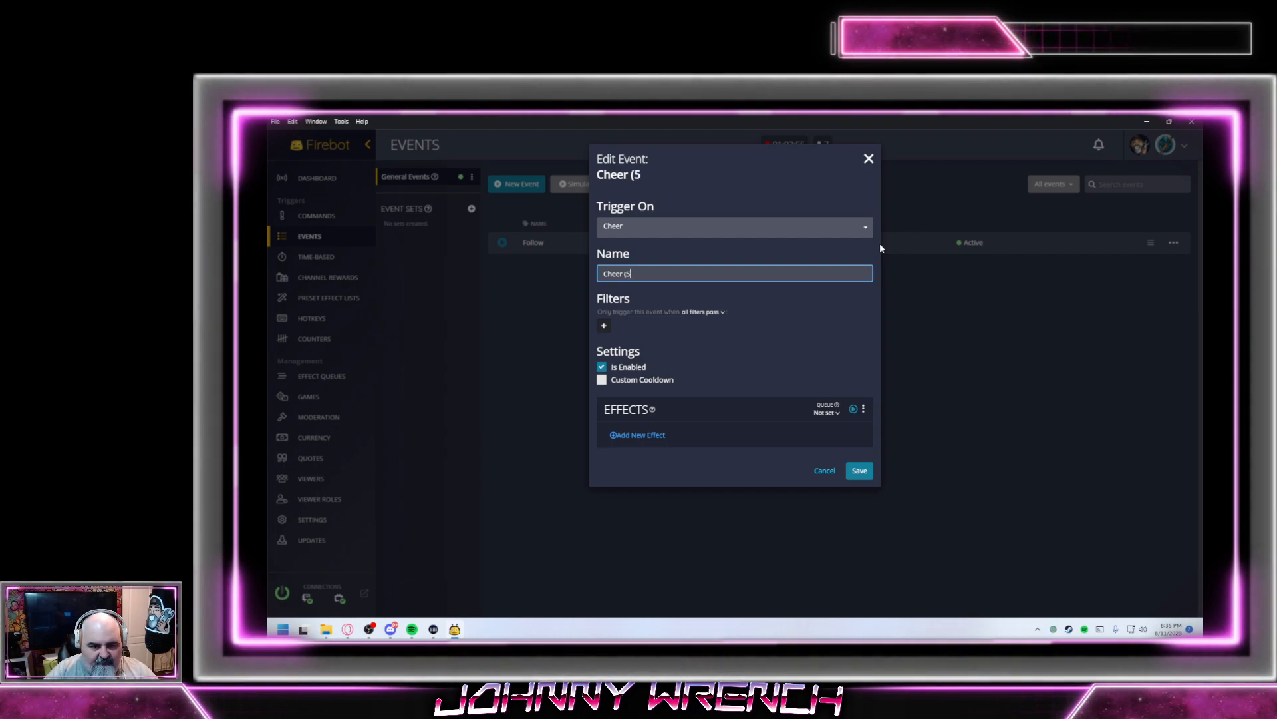
text(Bits))
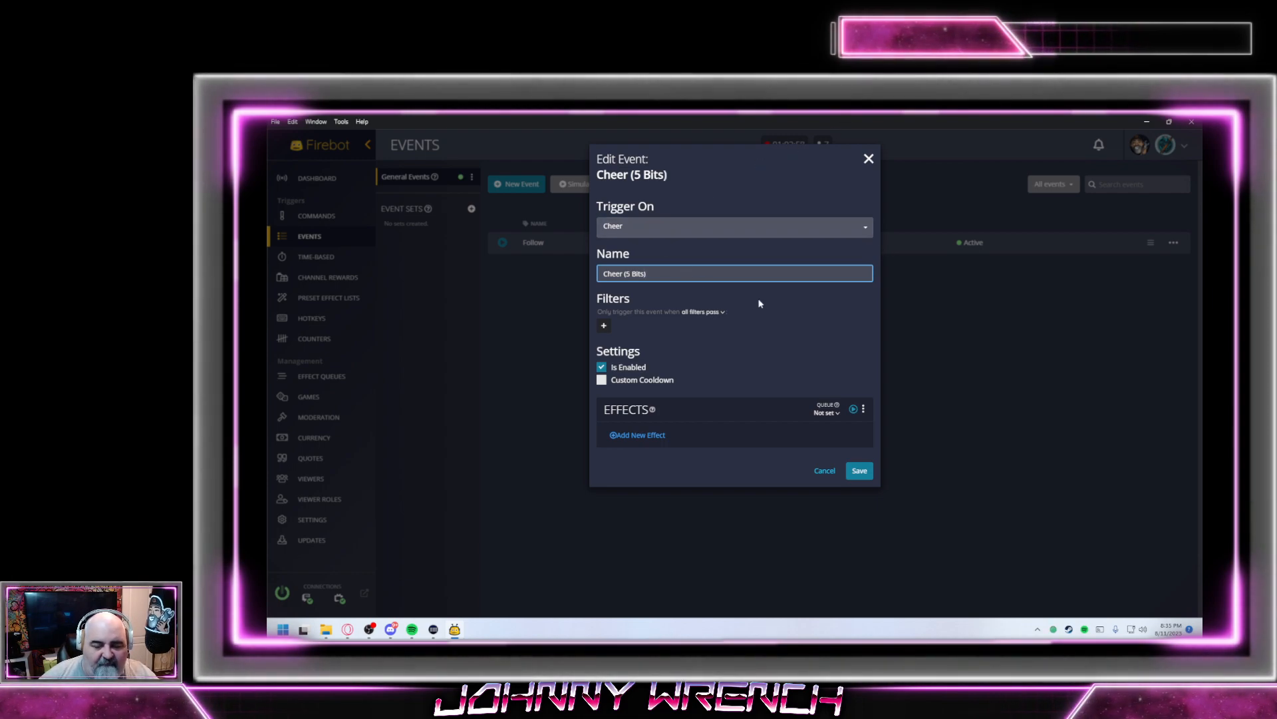
Add a filter to the Cheer event requiring that Cheer Bits Amount is 5
click(604, 326)
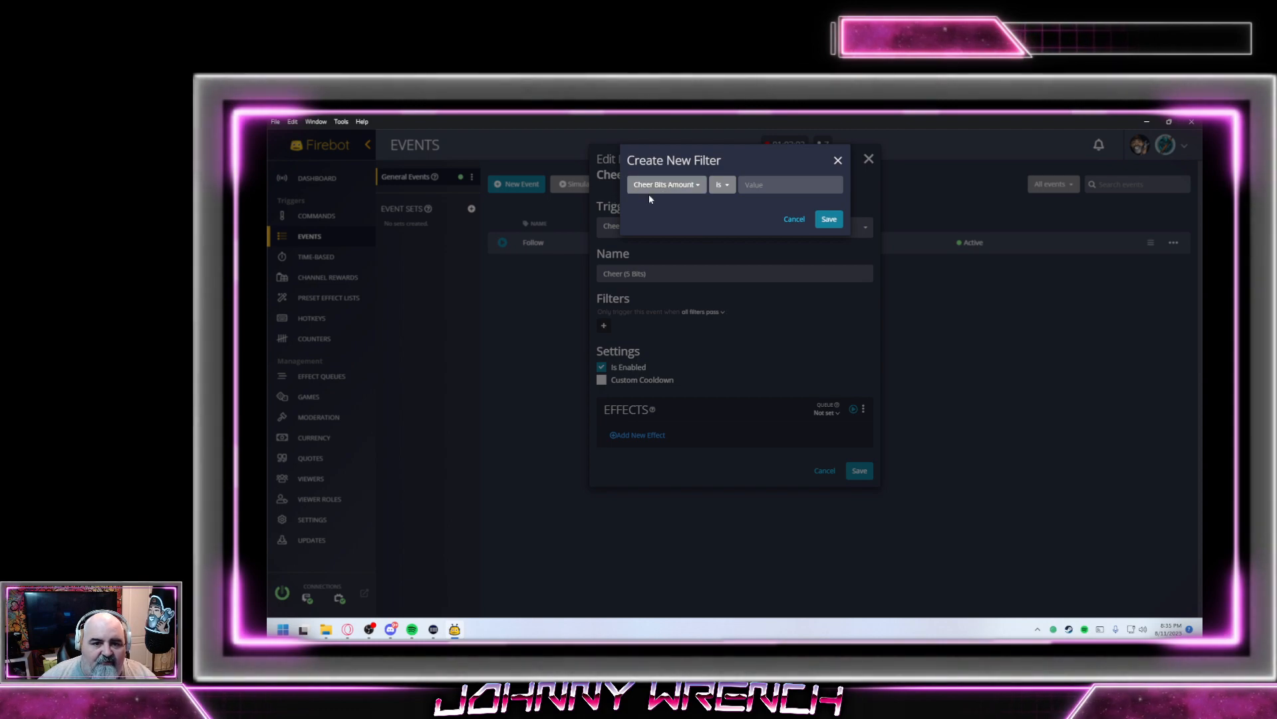
click(722, 186)
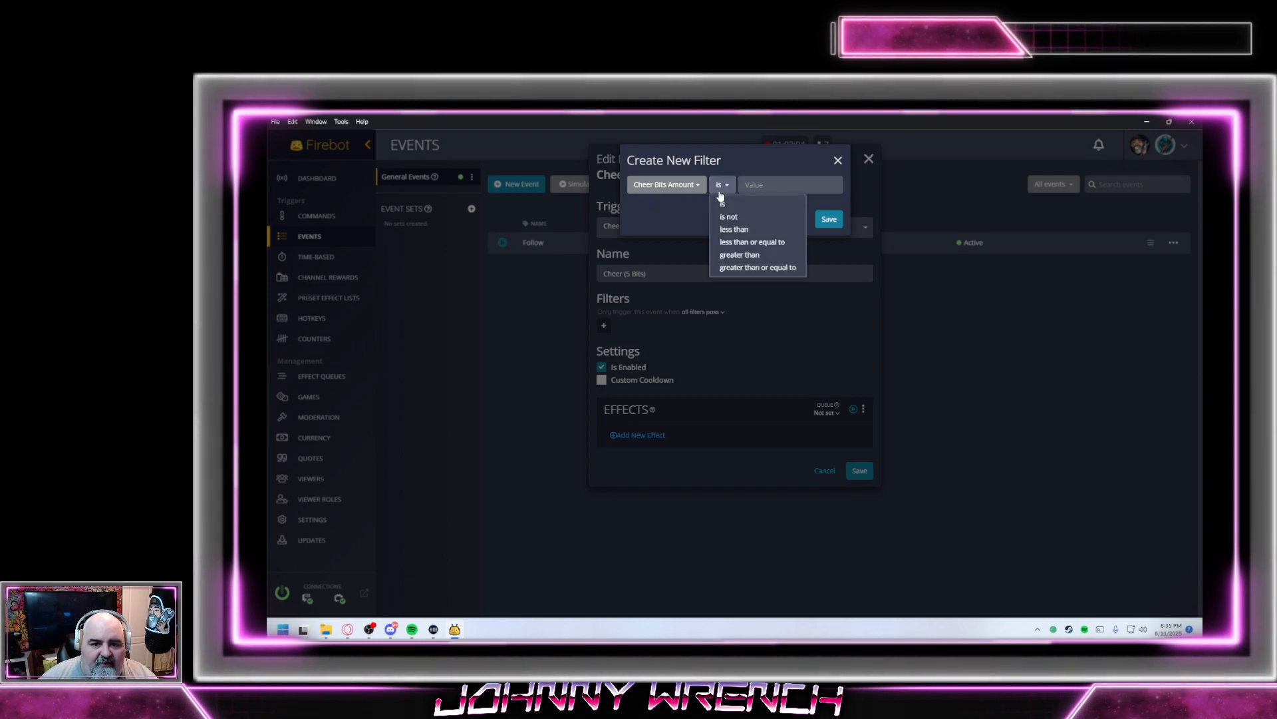
click(768, 180)
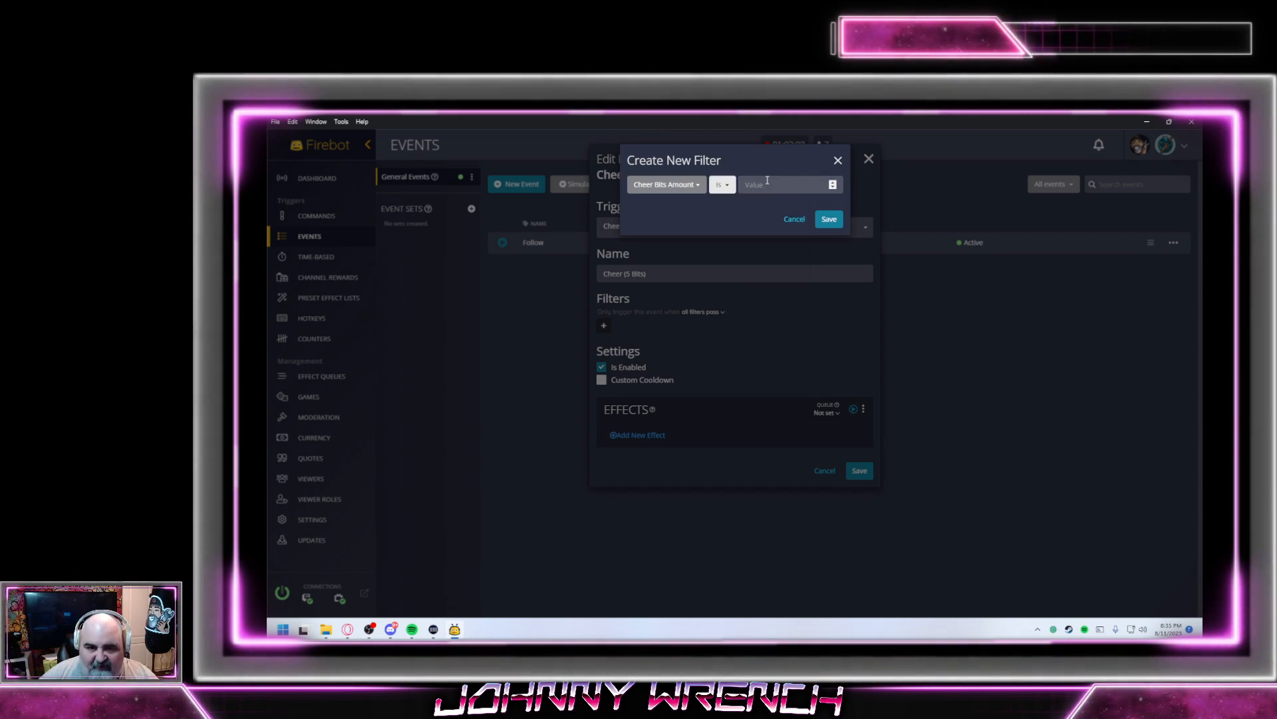
click(768, 184)
text(5)
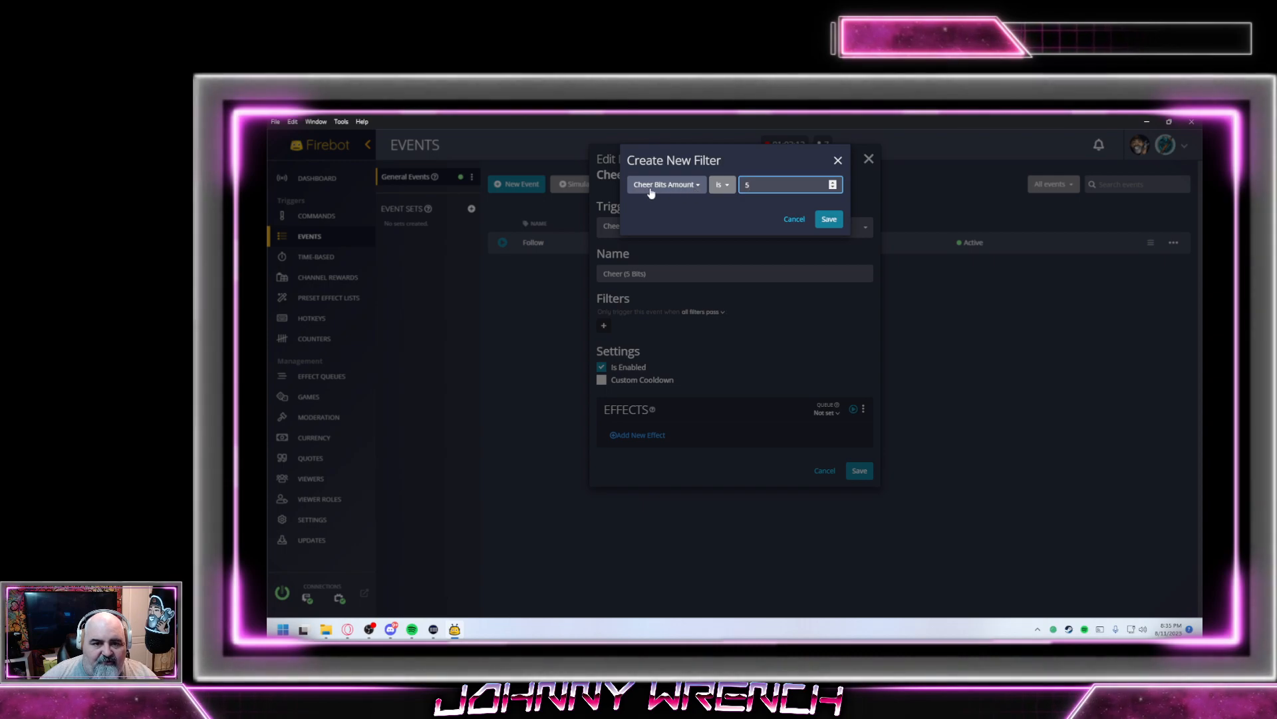
click(828, 219)
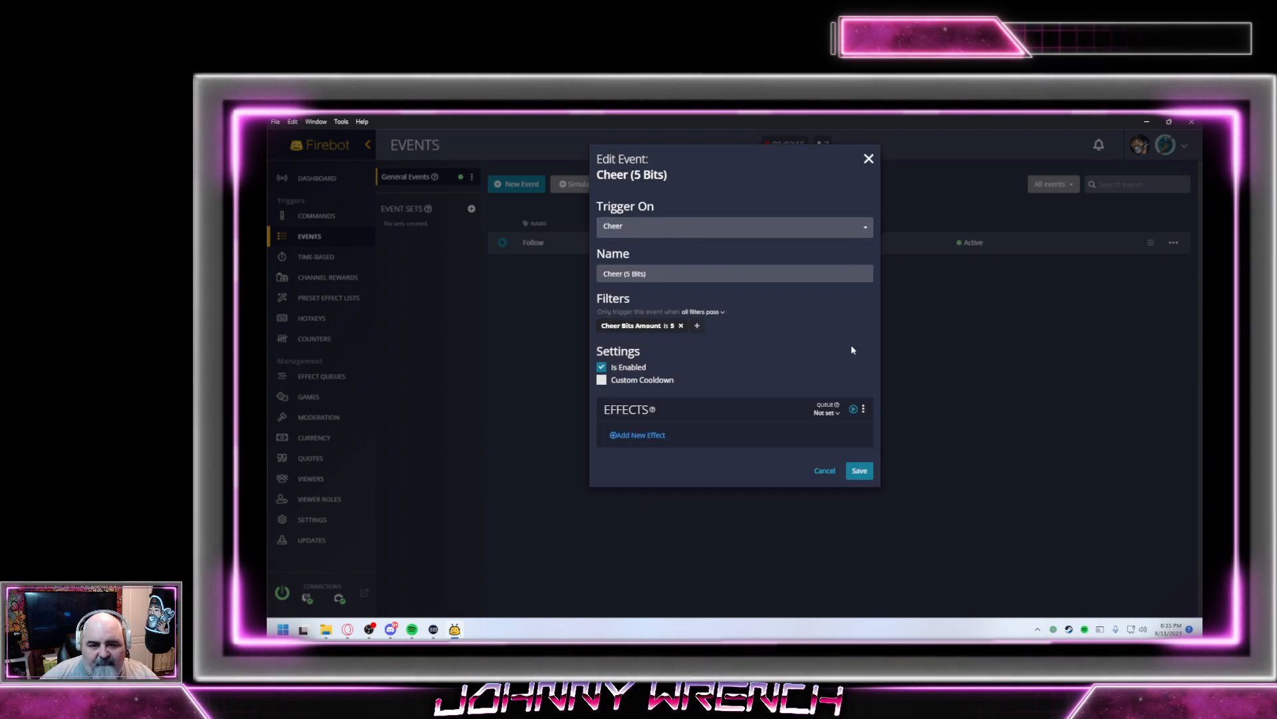
Choose Play Sound as a new effect for the Cheer (5 Bits) event
click(638, 435)
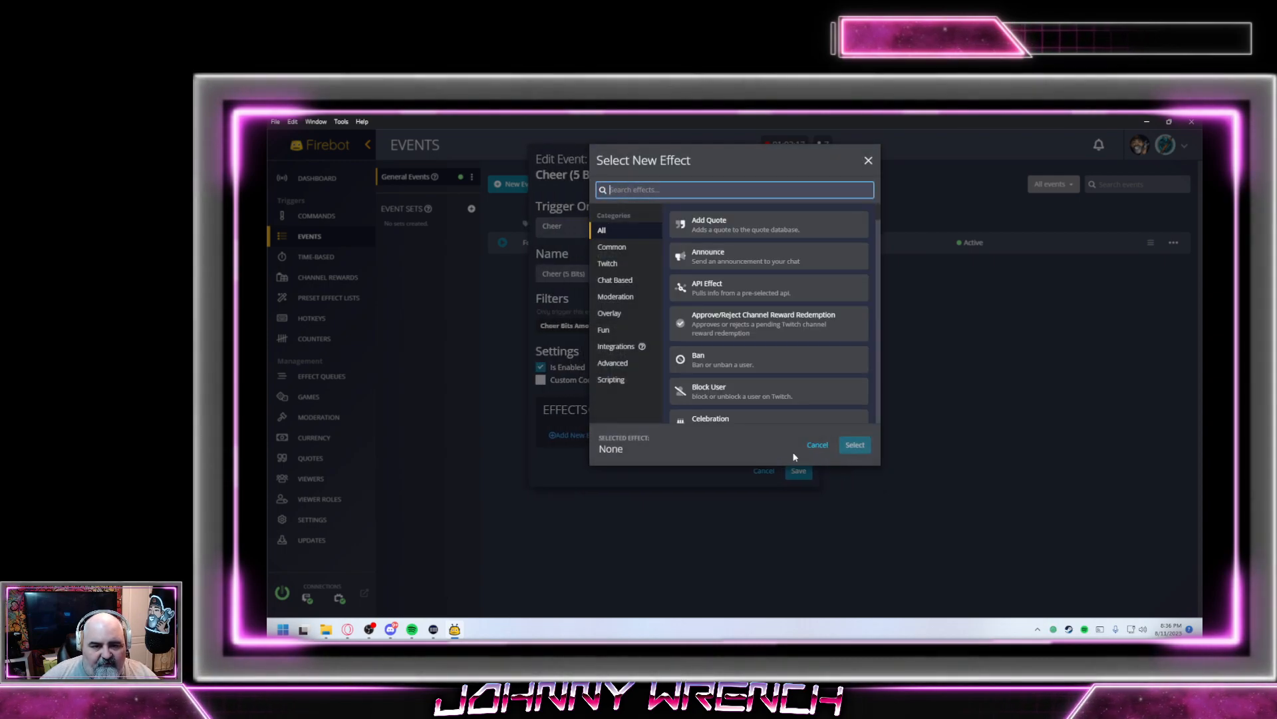
scroll(776, 309, down, 7)
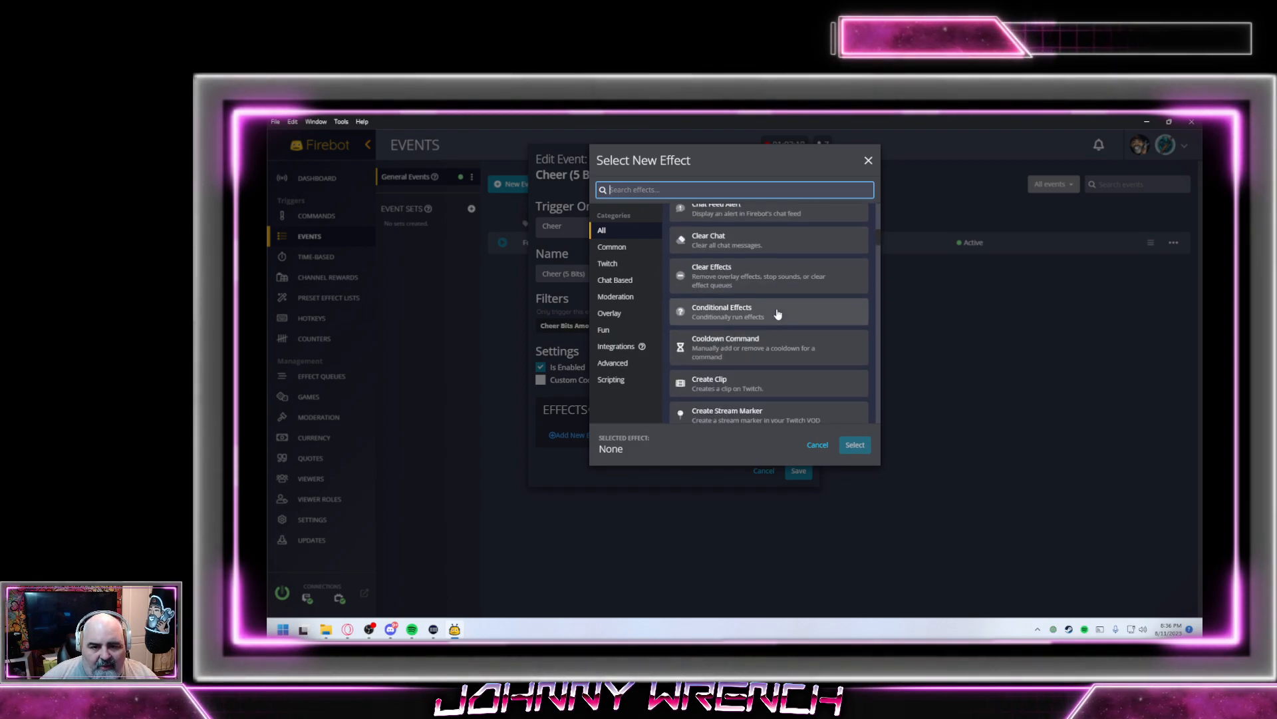
scroll(777, 314, down, 6)
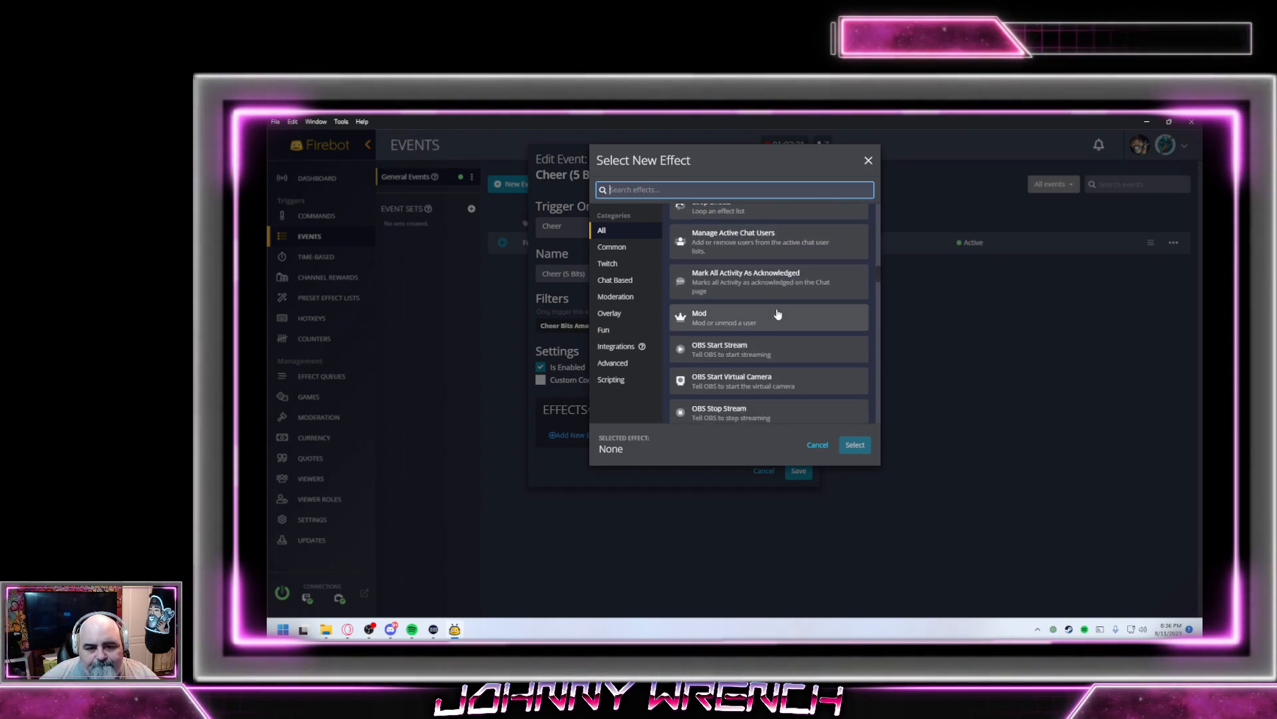
scroll(777, 314, down, 1)
click(755, 329)
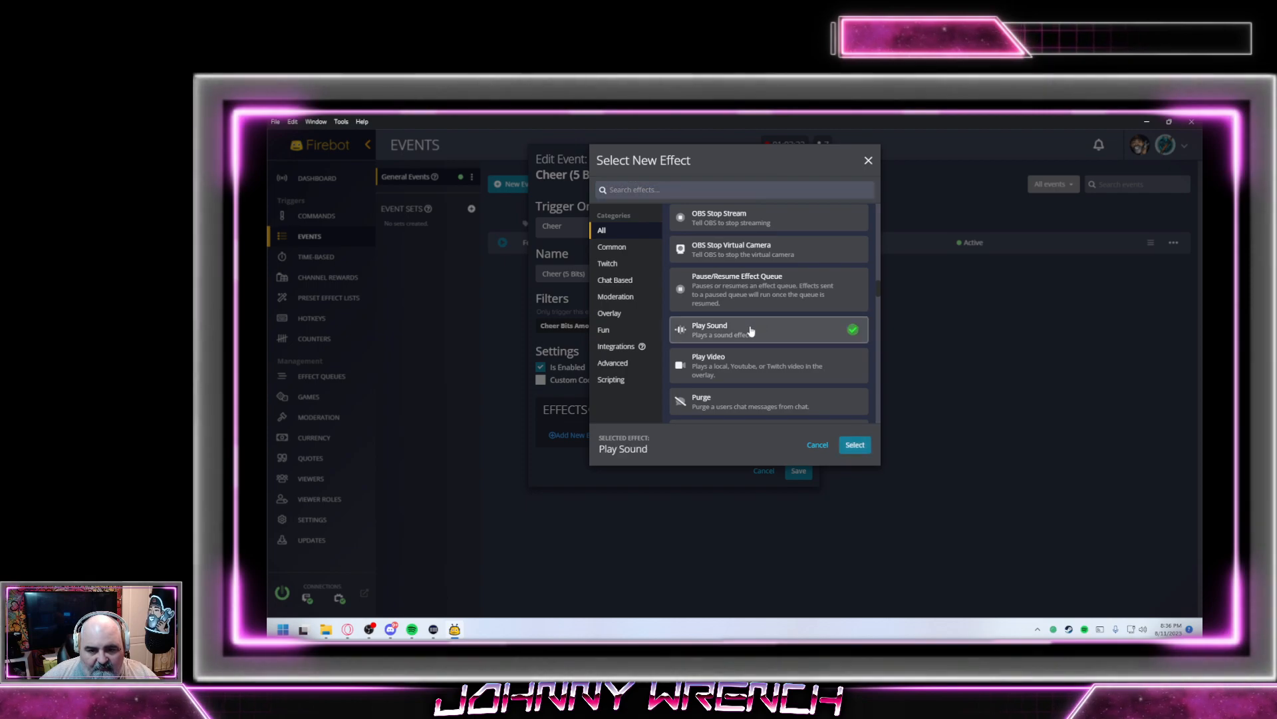
click(845, 444)
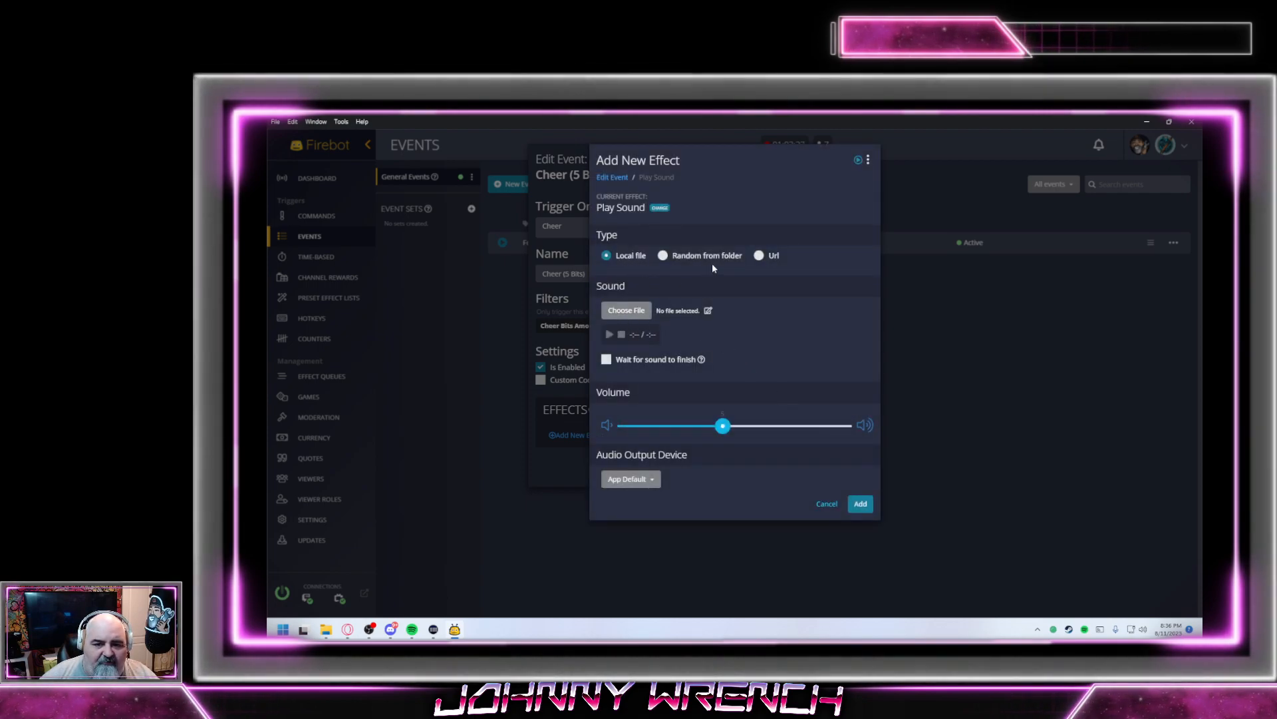
Load the local sound file beginning with "you-be" from the New Stream Stuff\Sounds folder and preview it
click(772, 257)
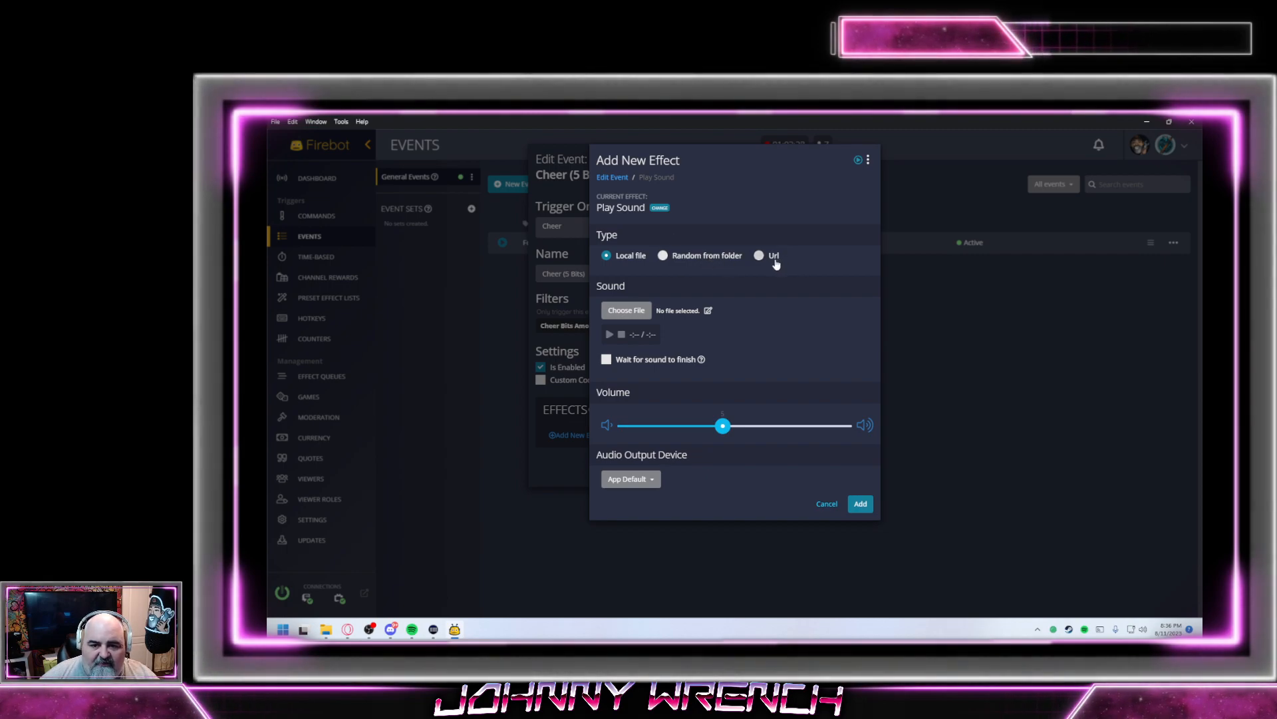
click(622, 256)
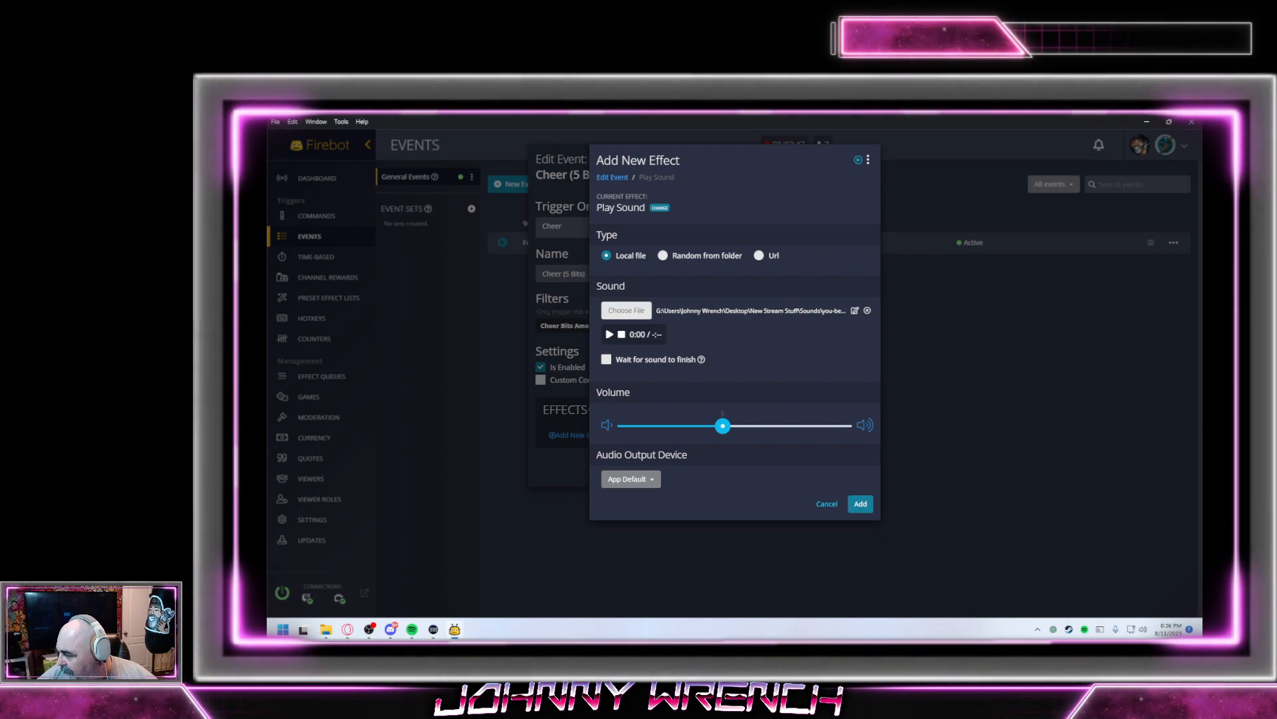
click(611, 335)
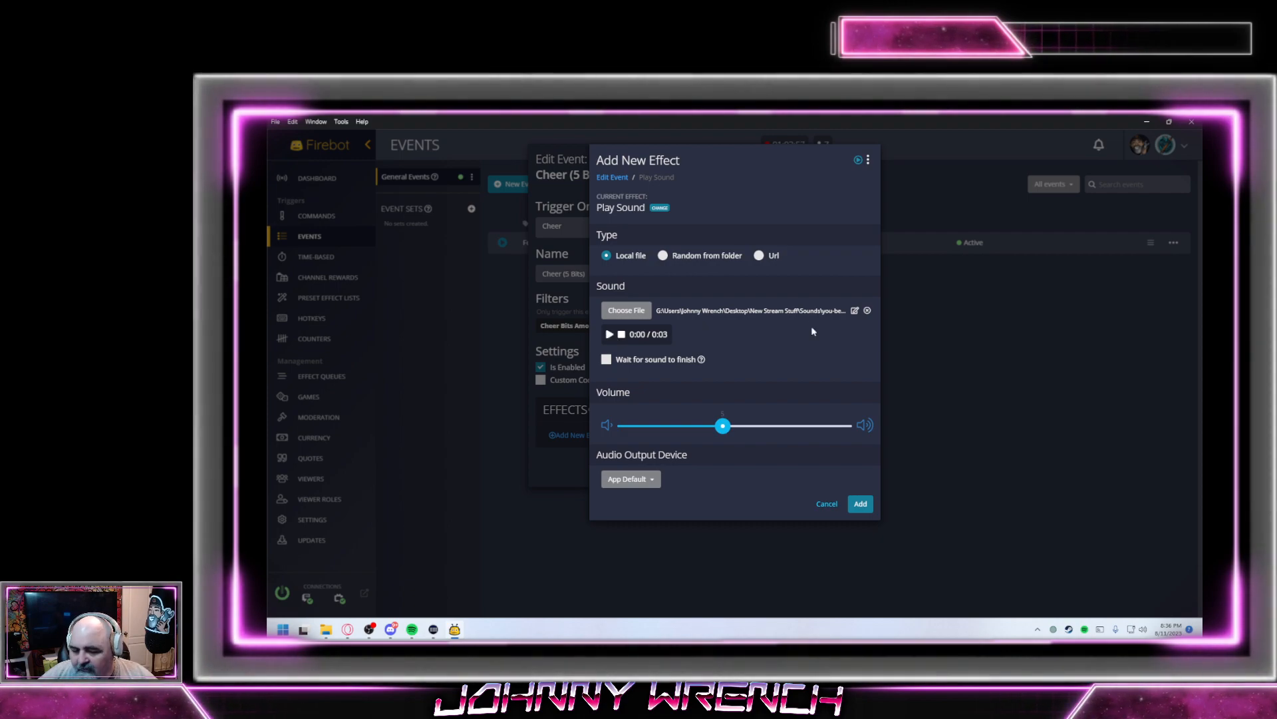
Enable waiting for the sound to finish, set the audio output device to Send To Overlay, and add the Play Sound effect
click(631, 360)
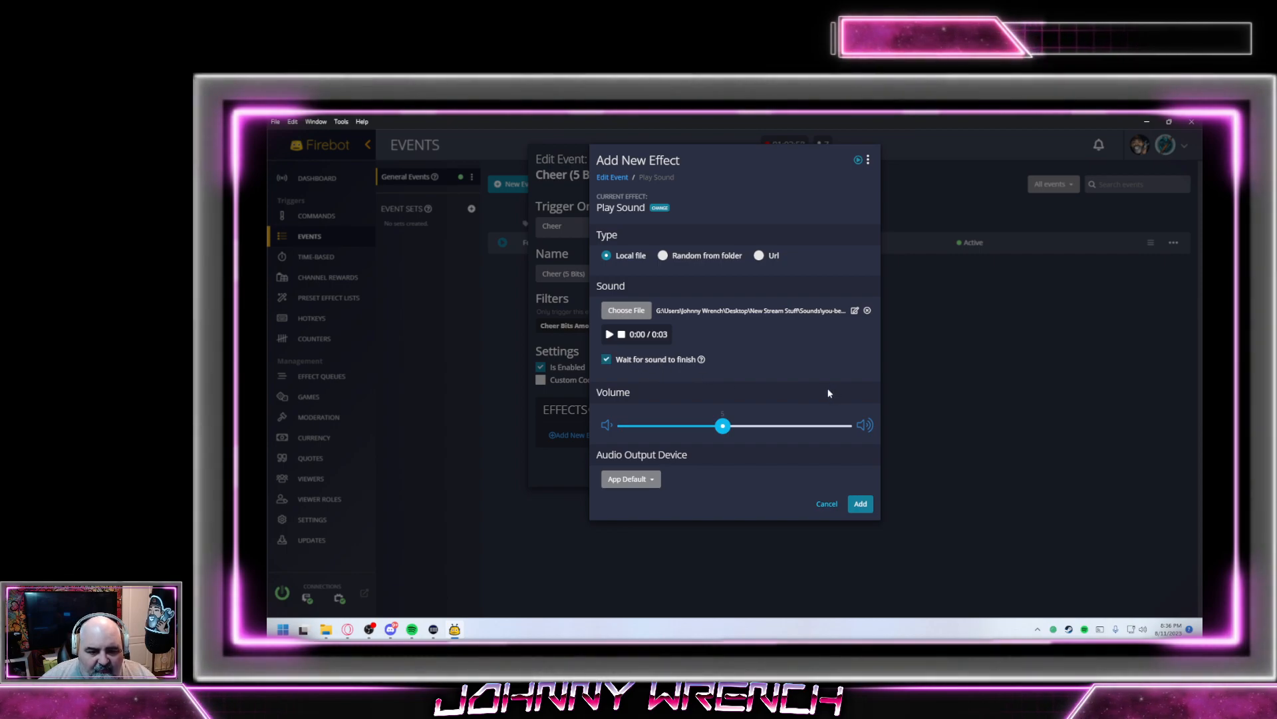
click(680, 363)
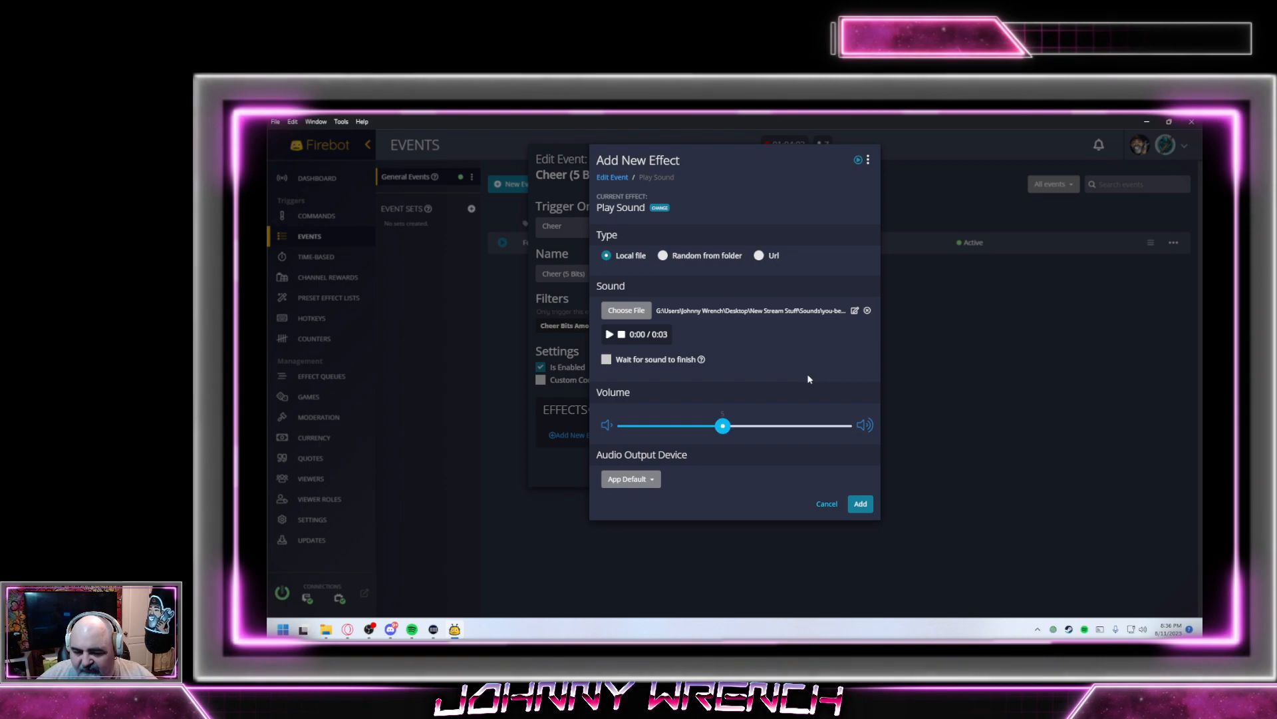
click(611, 361)
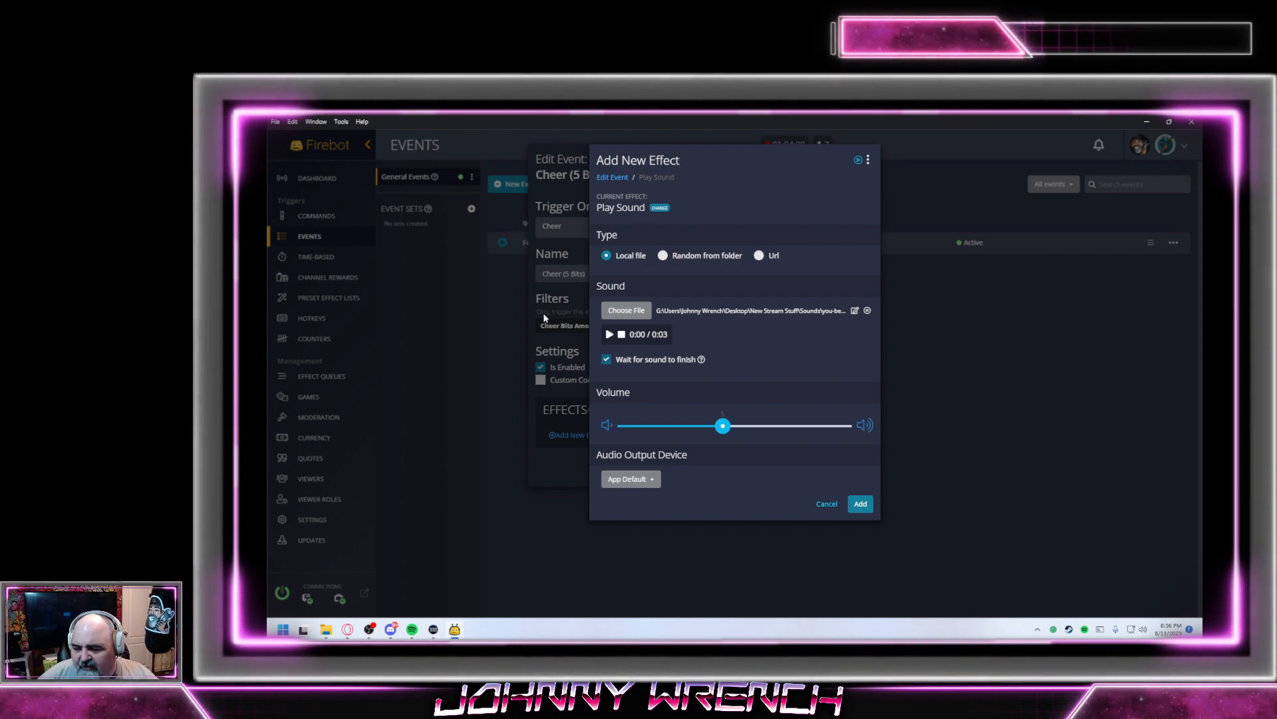
click(631, 479)
scroll(646, 516, down, 1)
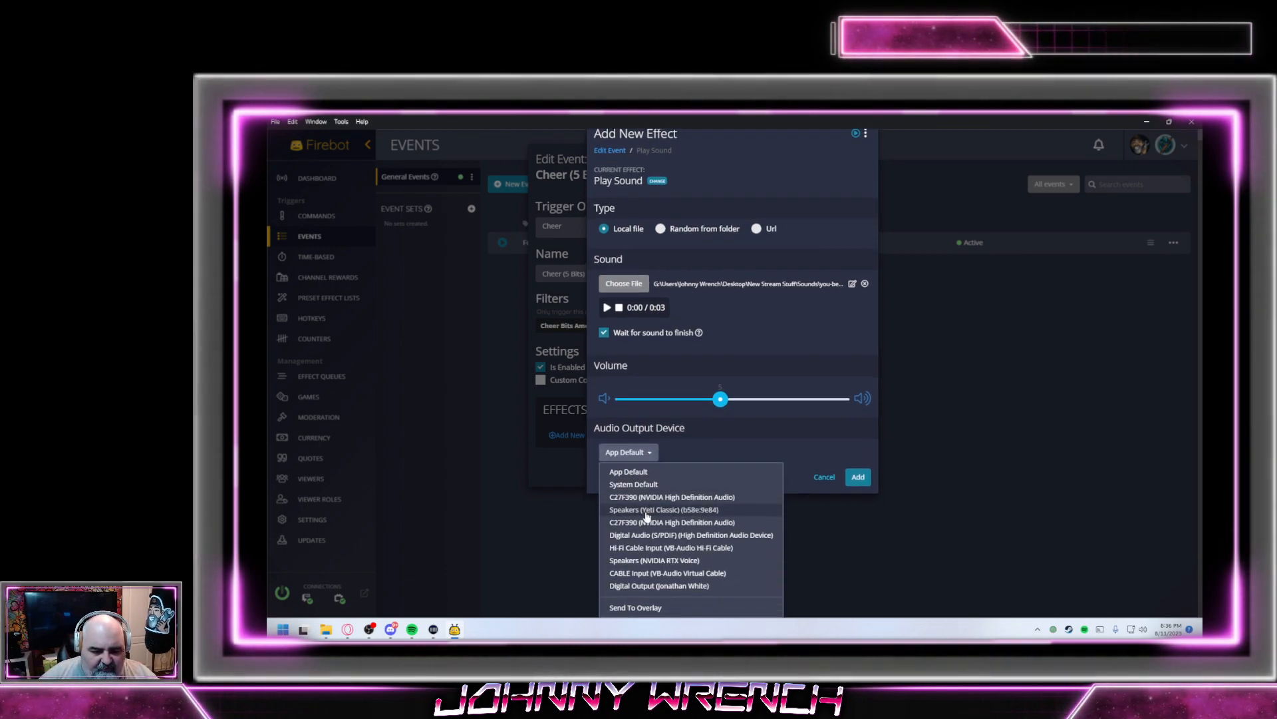
click(668, 607)
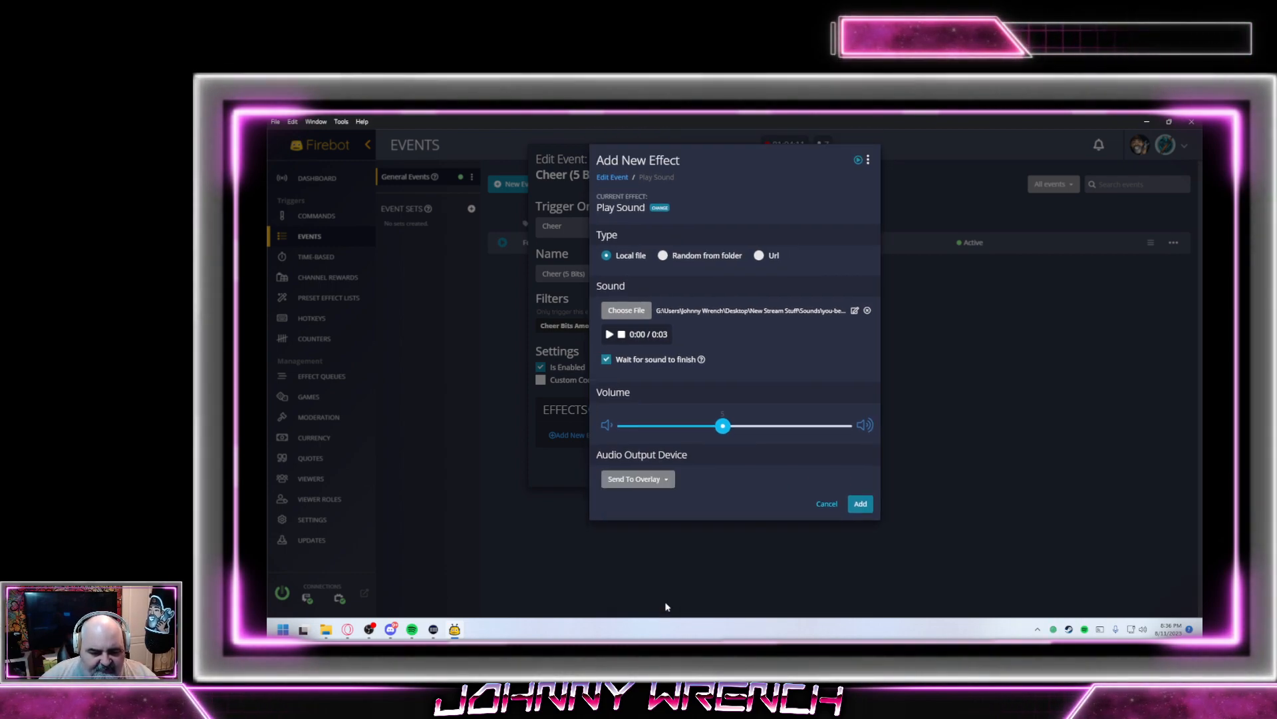
click(861, 504)
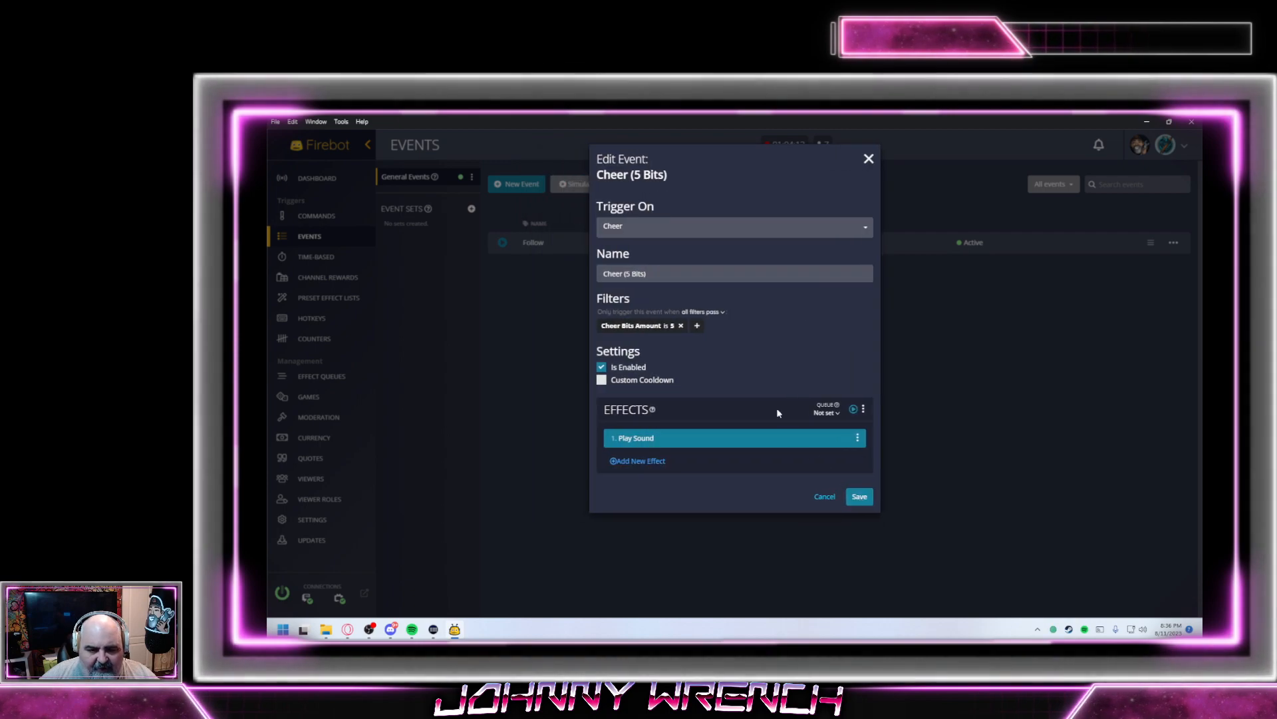
Add a Celebration effect to the Cheer (5 Bits) event using Confetti with a duration of 5 seconds
click(650, 461)
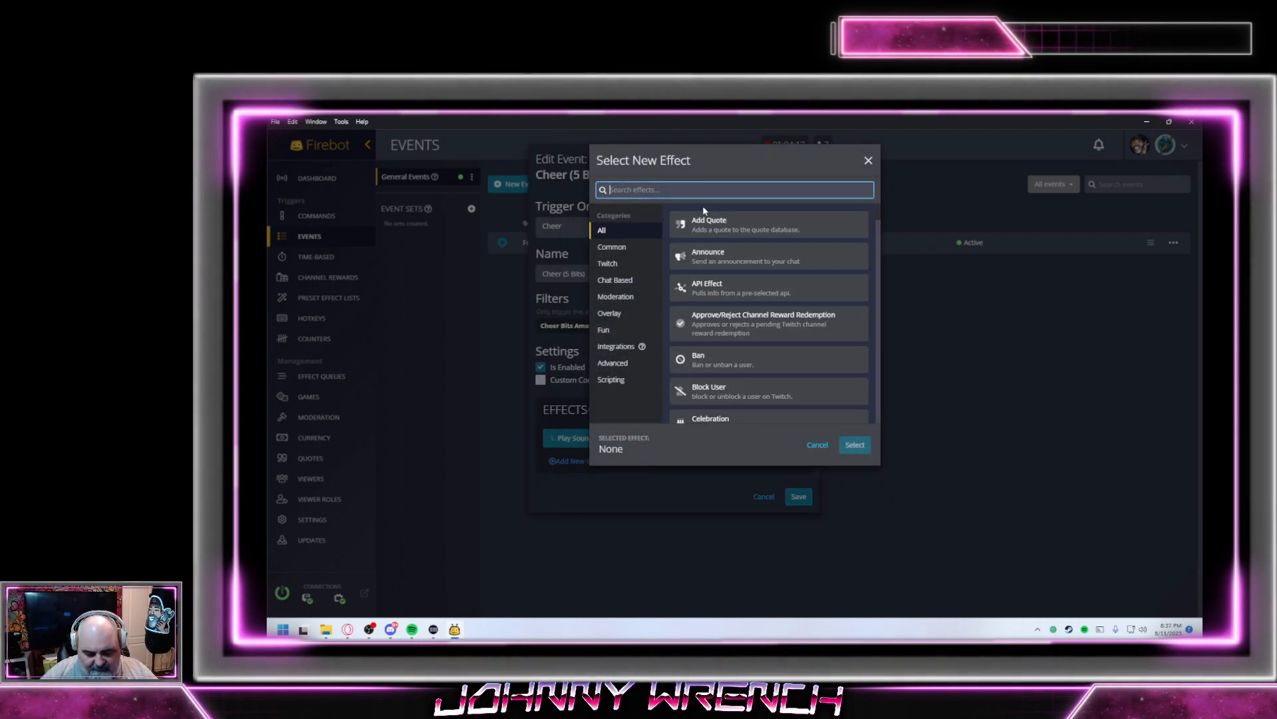
text(cele)
click(717, 236)
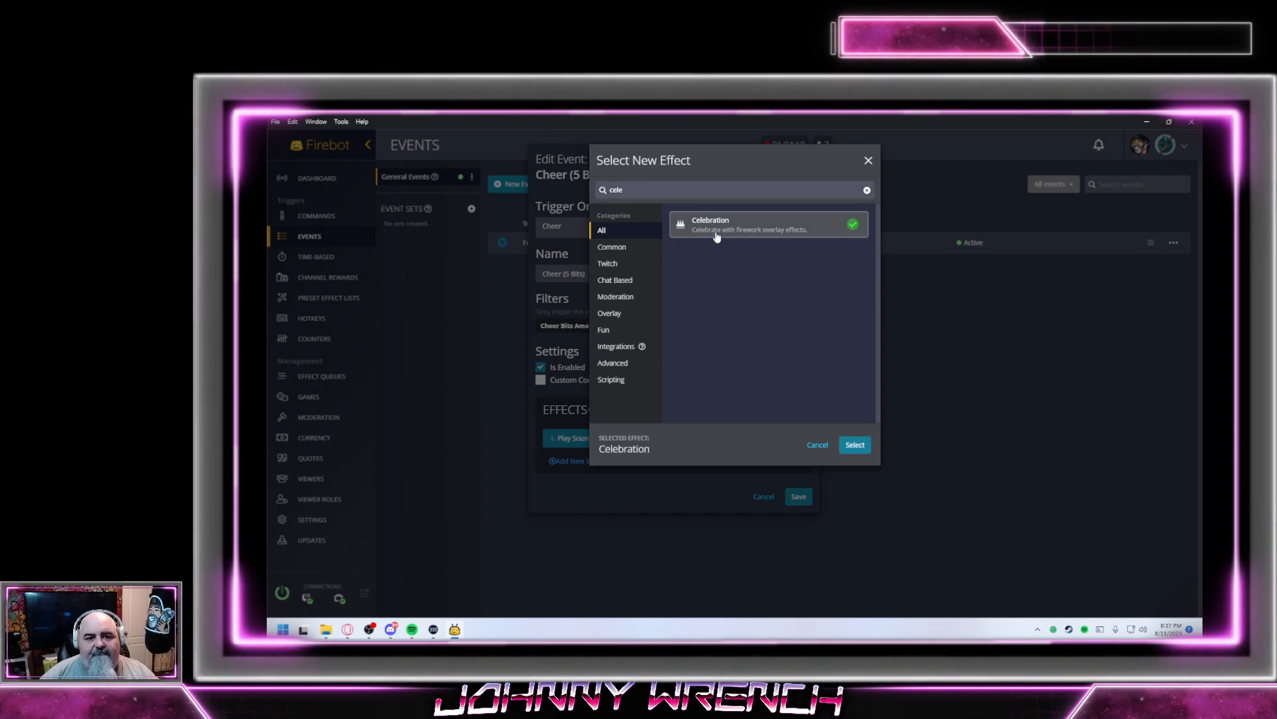
click(854, 445)
click(642, 265)
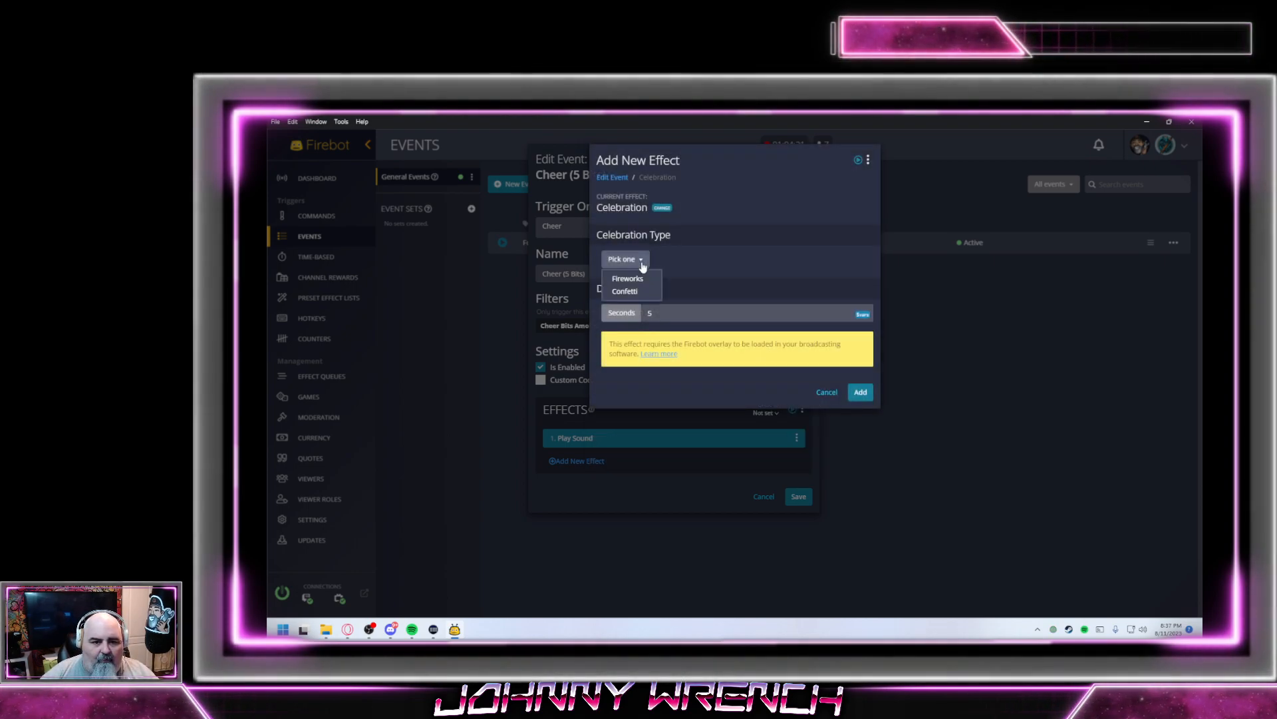
click(688, 314)
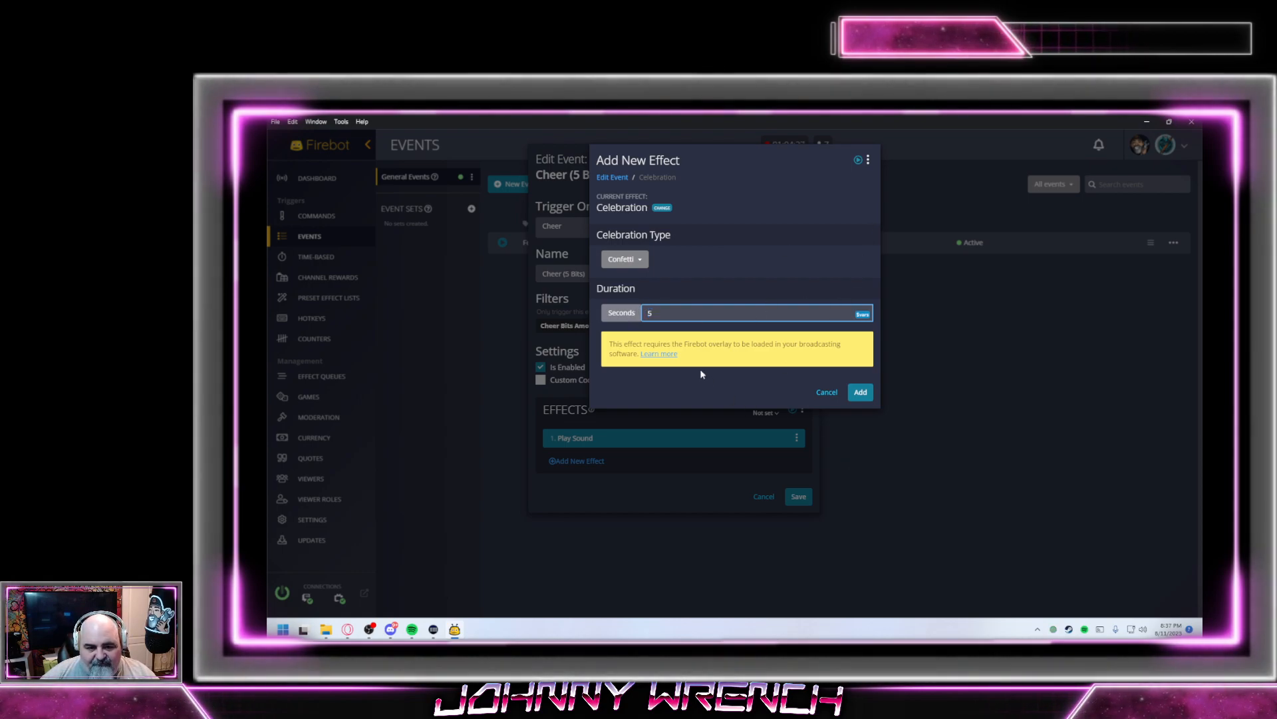
click(859, 394)
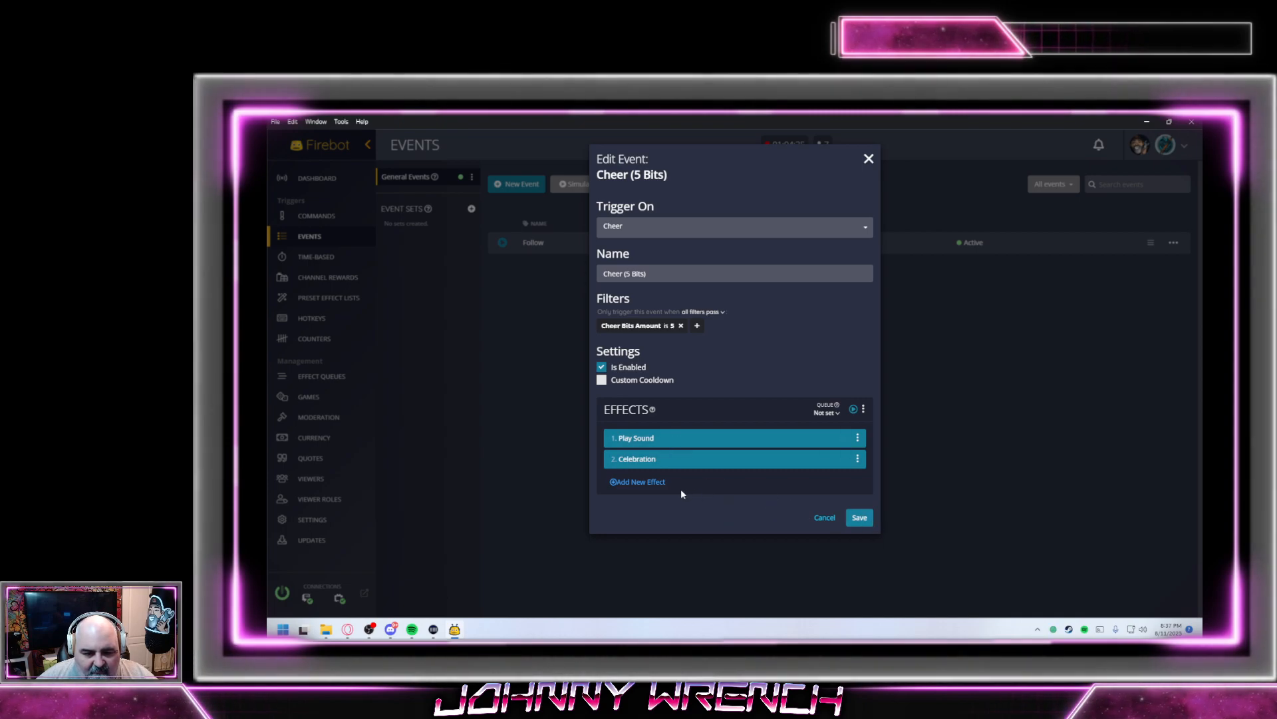
Choose Chat as another new effect and begin its message with "Thank you $user for the"
click(637, 481)
scroll(771, 333, down, 3)
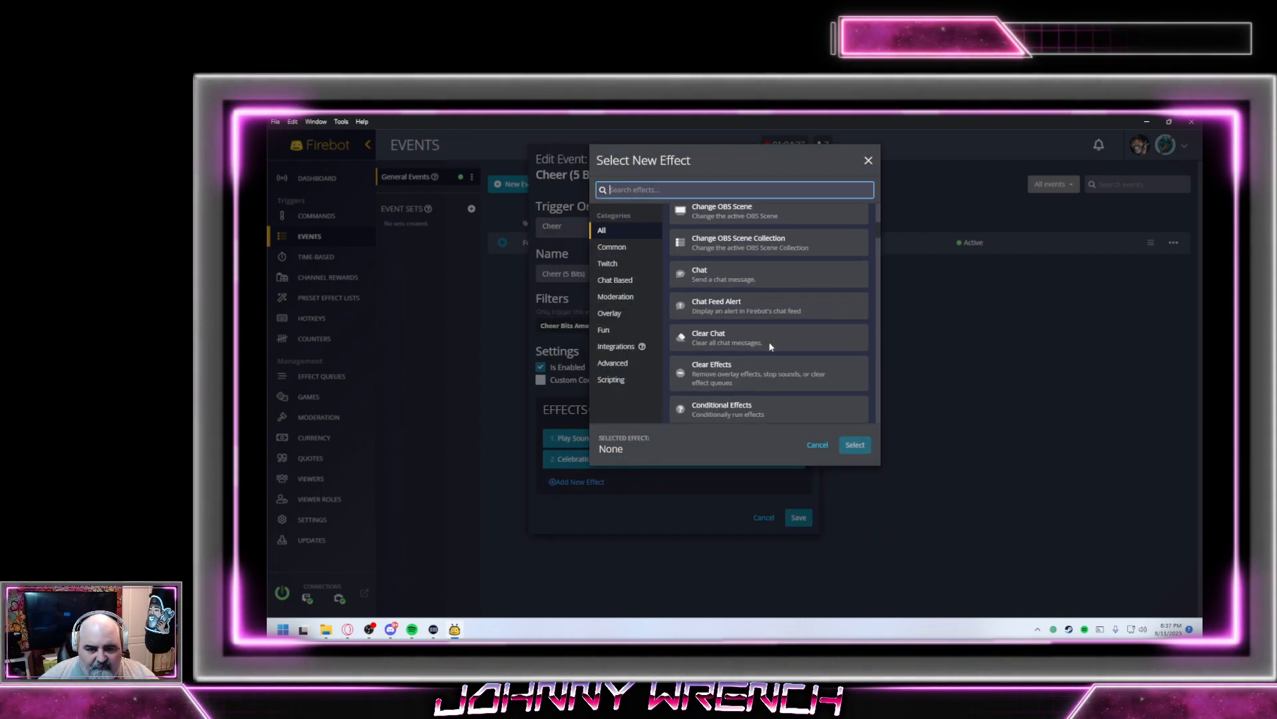
click(719, 271)
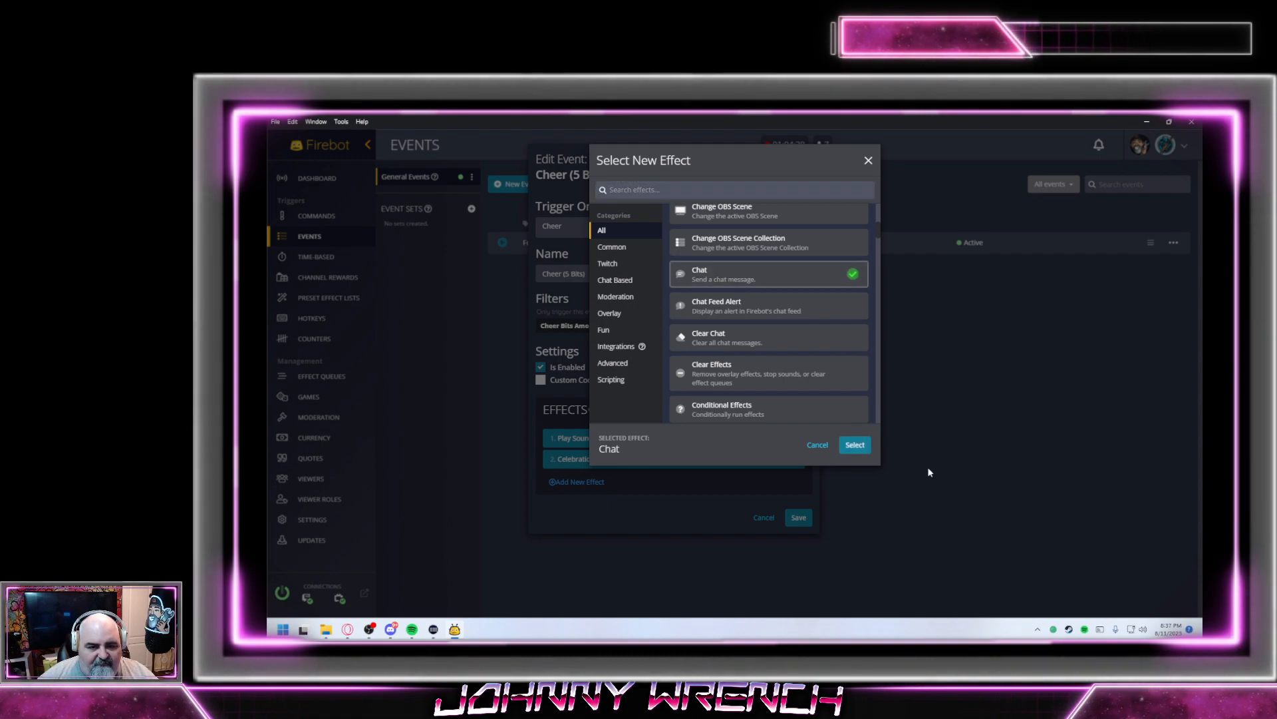
click(856, 445)
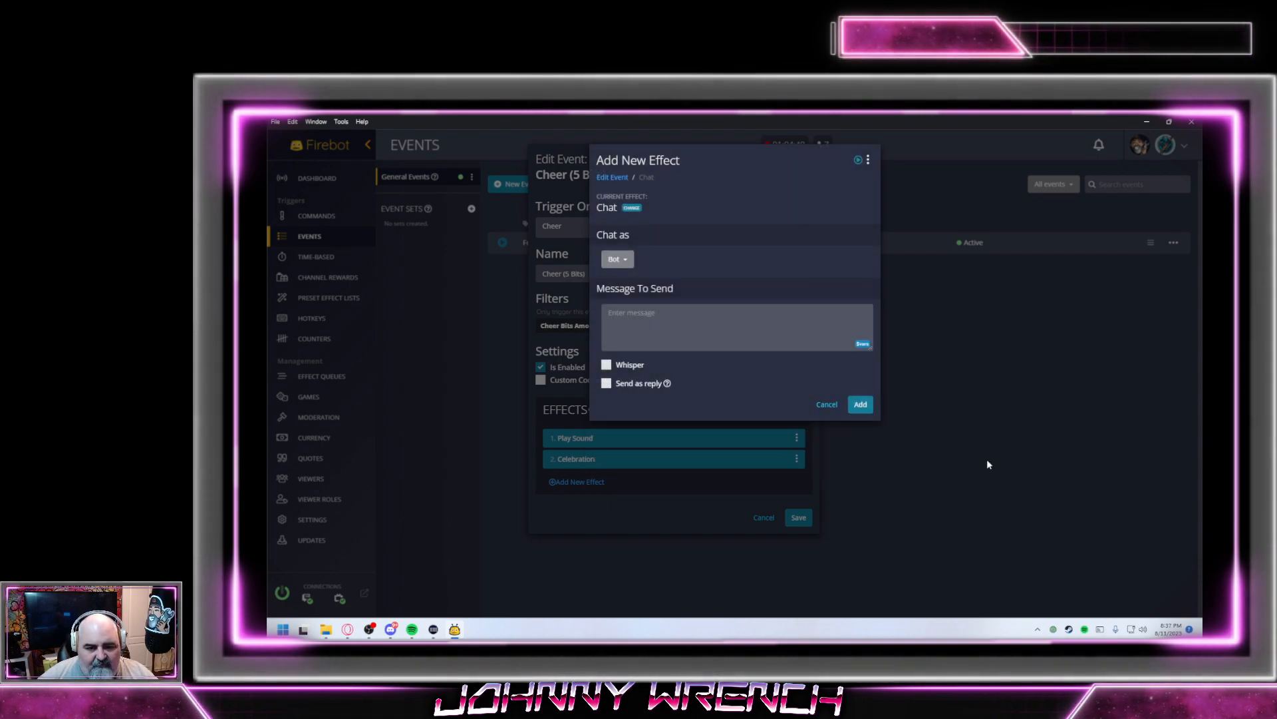
click(708, 325)
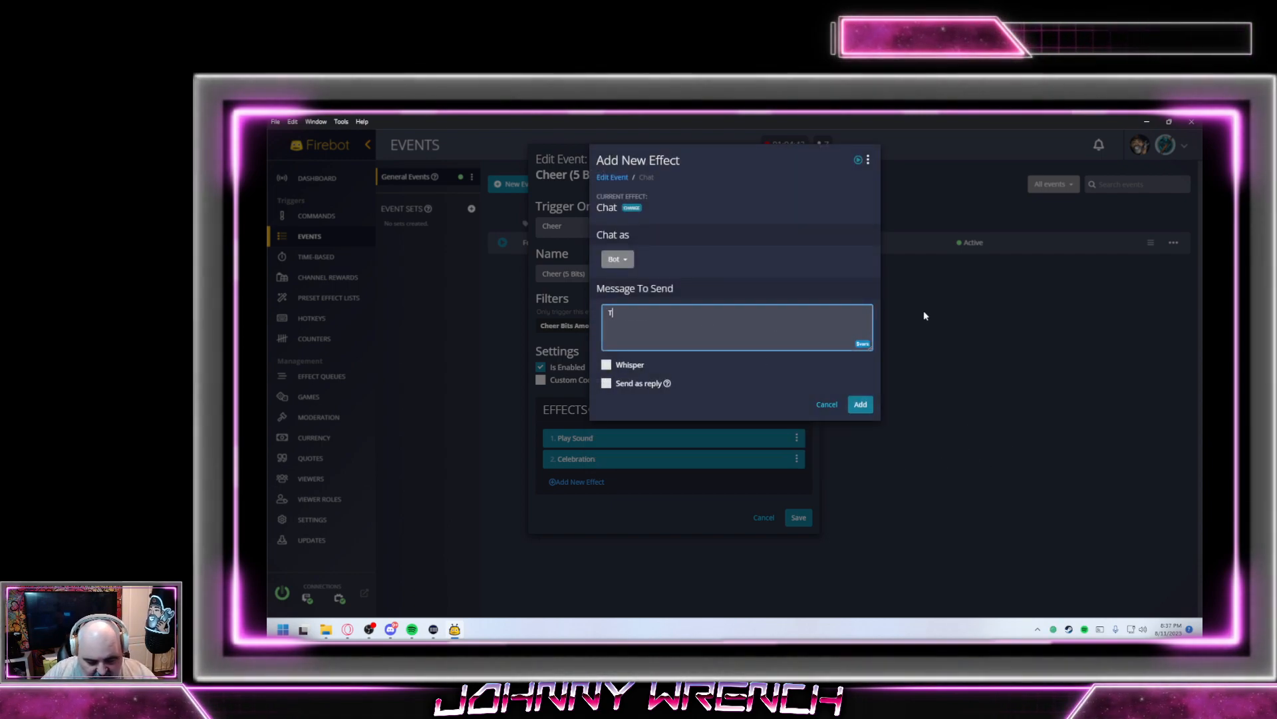
text(Thank you.)
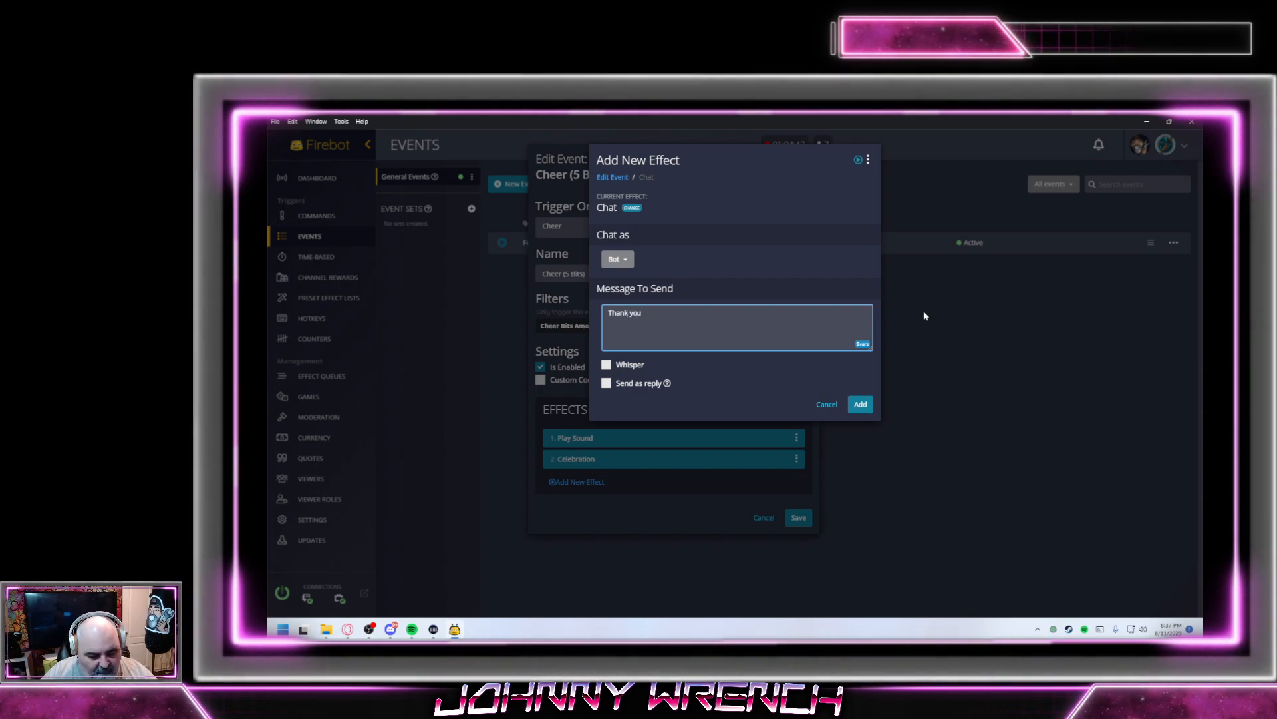
text($user f)
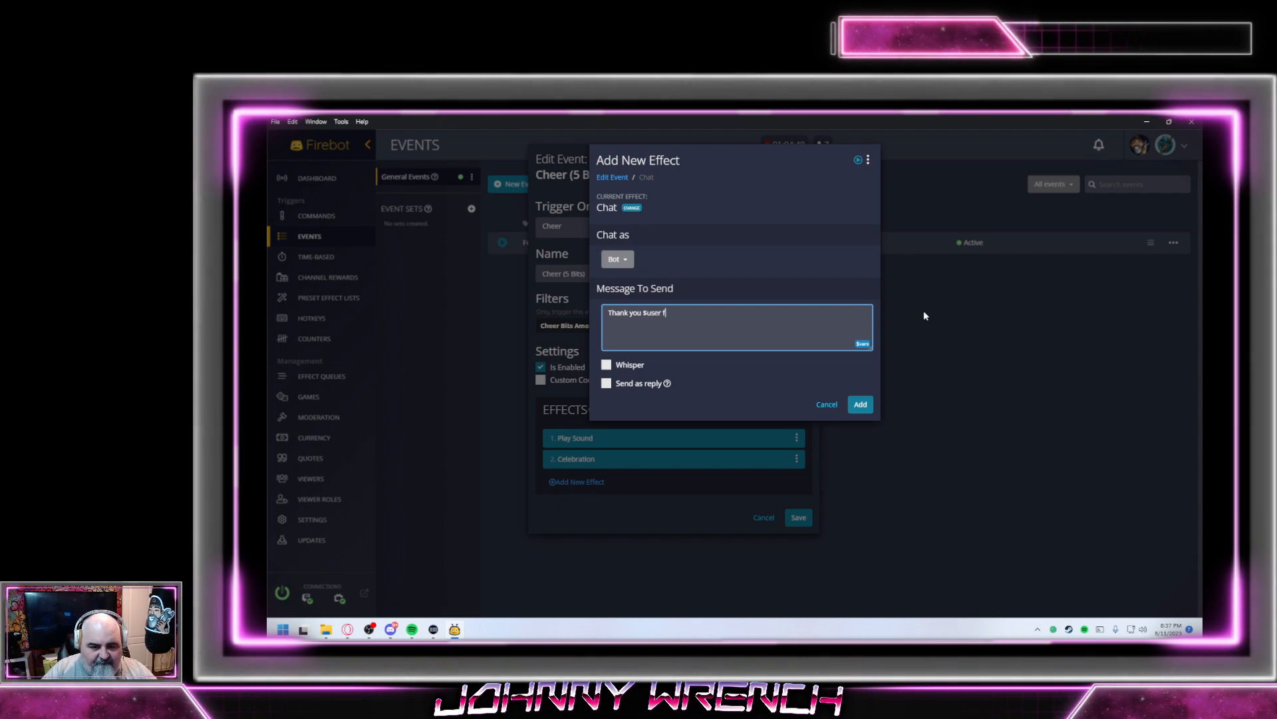
text(or the)
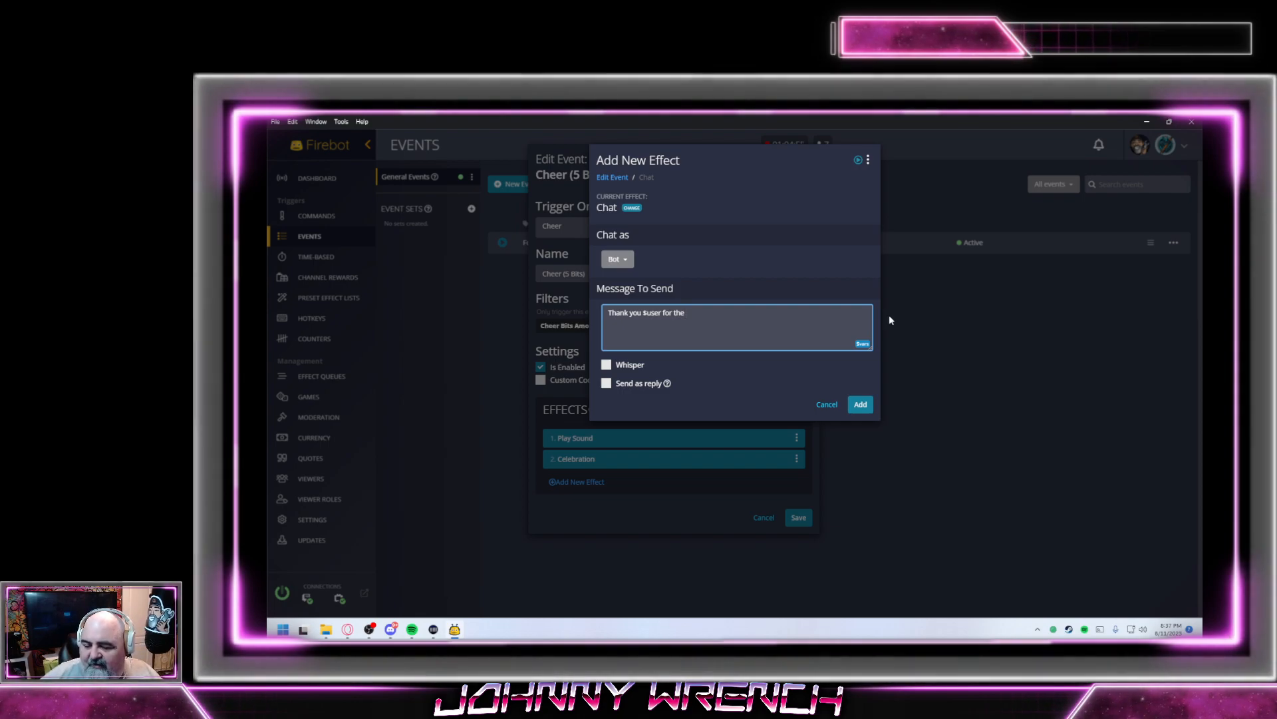
Insert the $cheerBitsAmount variable from the variable list into the chat message and follow it with "Bits!"
click(863, 344)
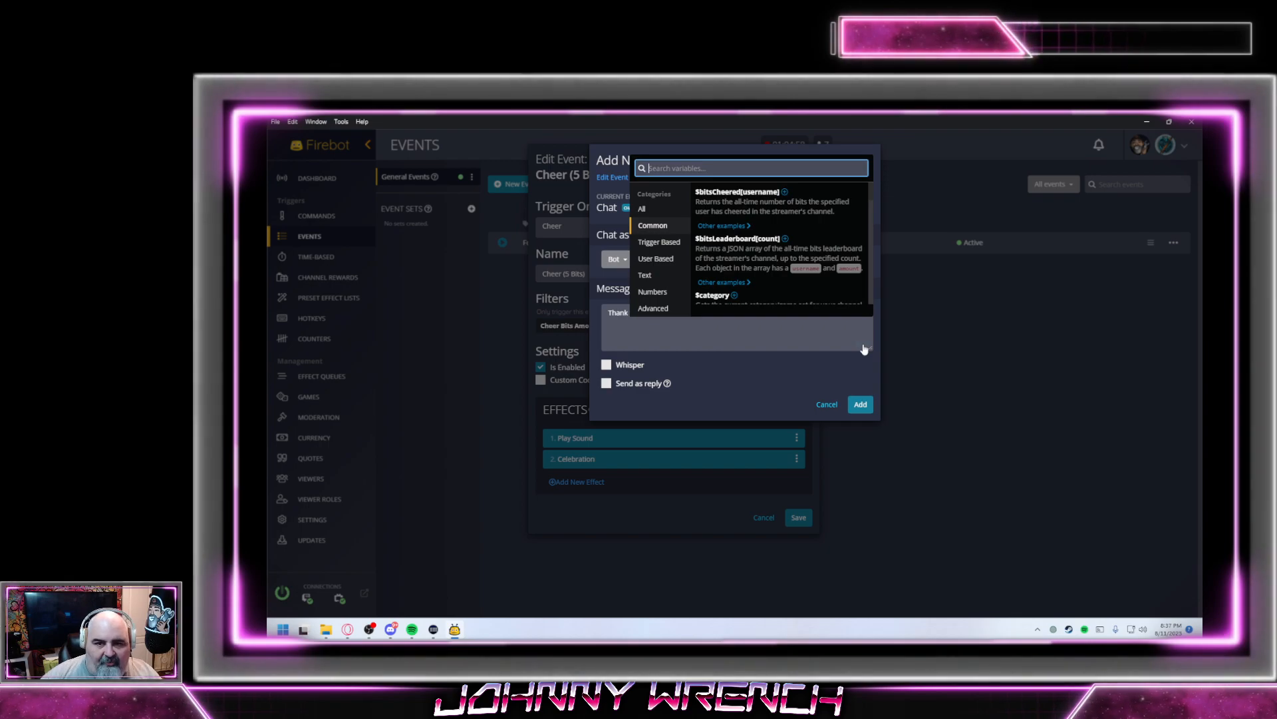
click(742, 227)
scroll(837, 240, down, 1)
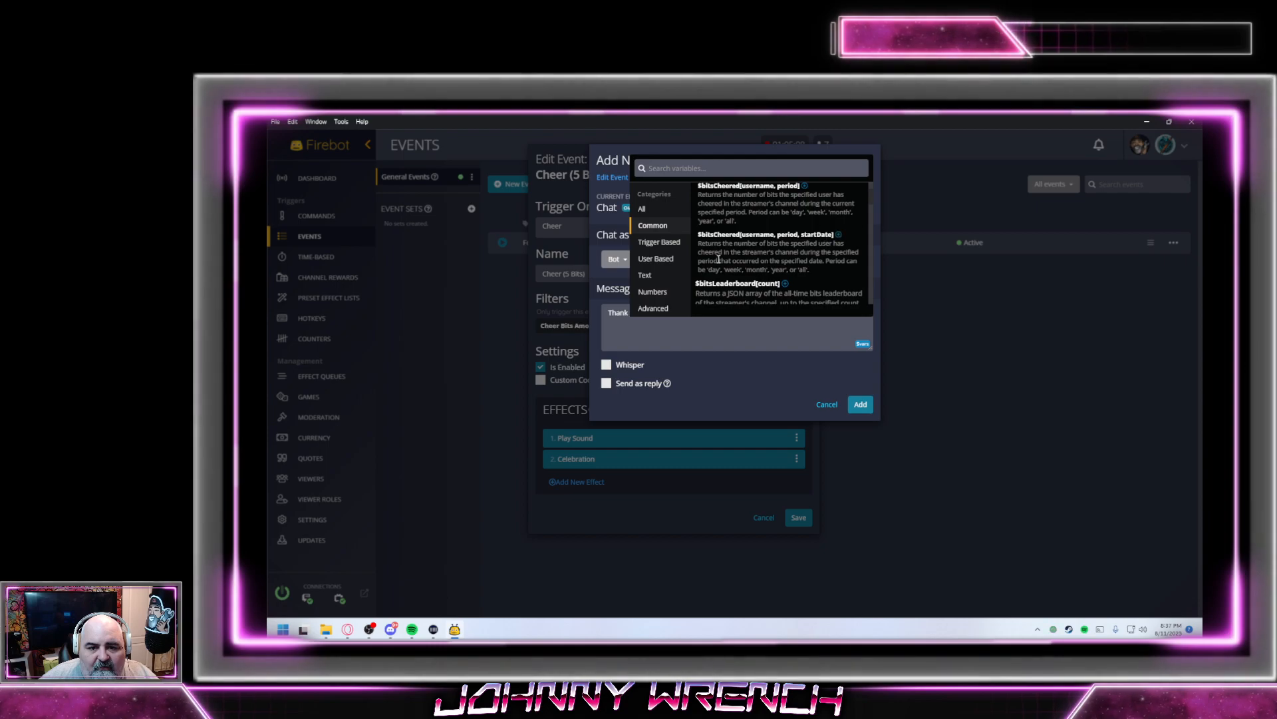
scroll(726, 259, down, 2)
scroll(732, 259, down, 2)
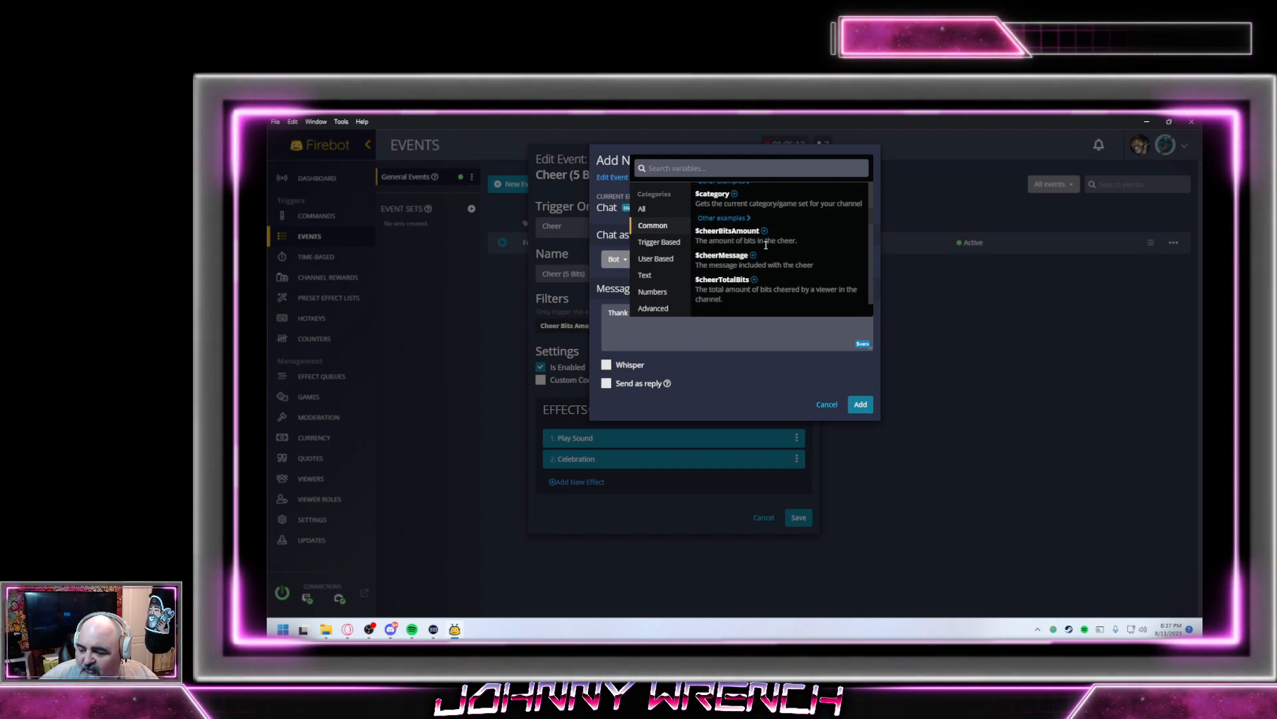
drag(695, 240, 804, 246)
click(805, 234)
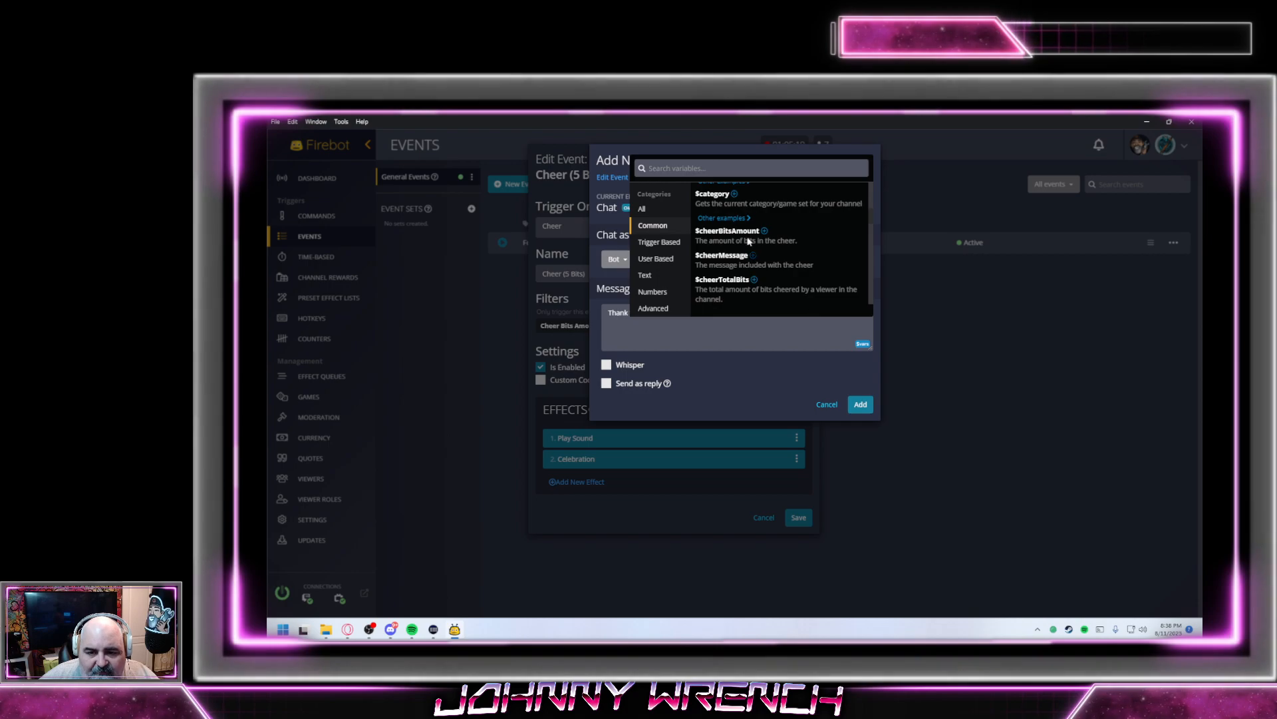
click(715, 330)
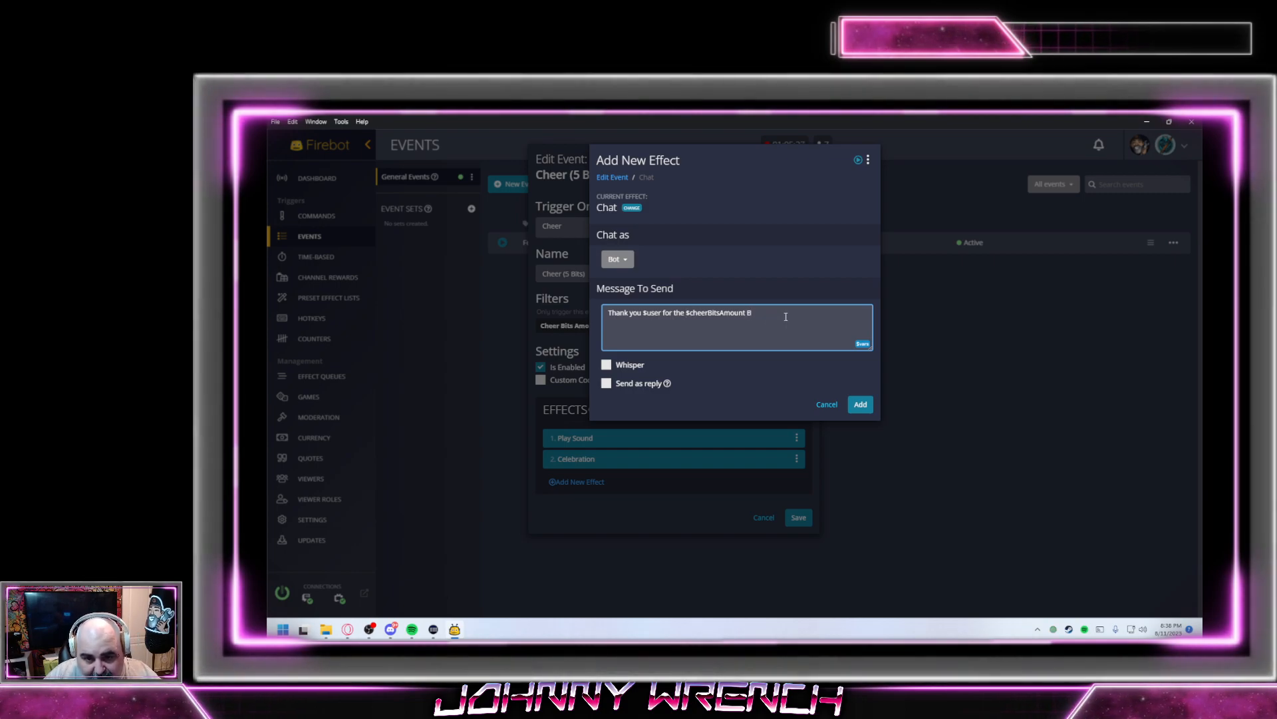
text(Bits!)
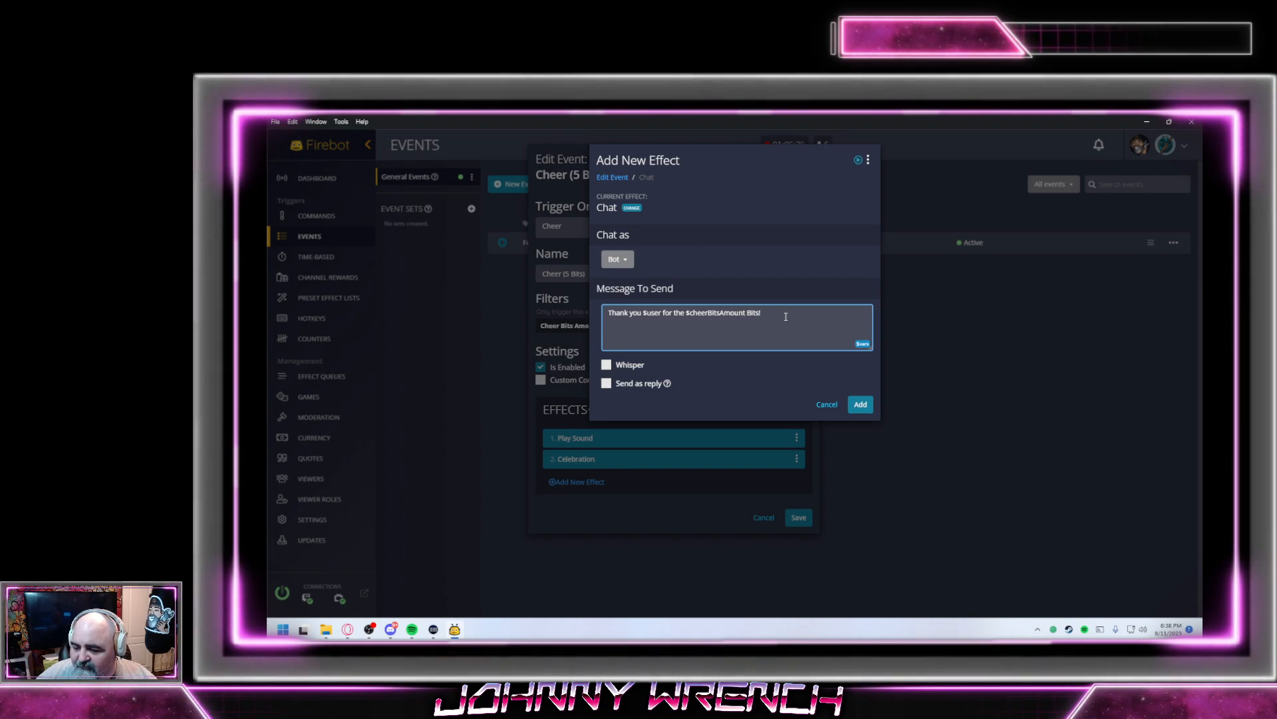
click(348, 630)
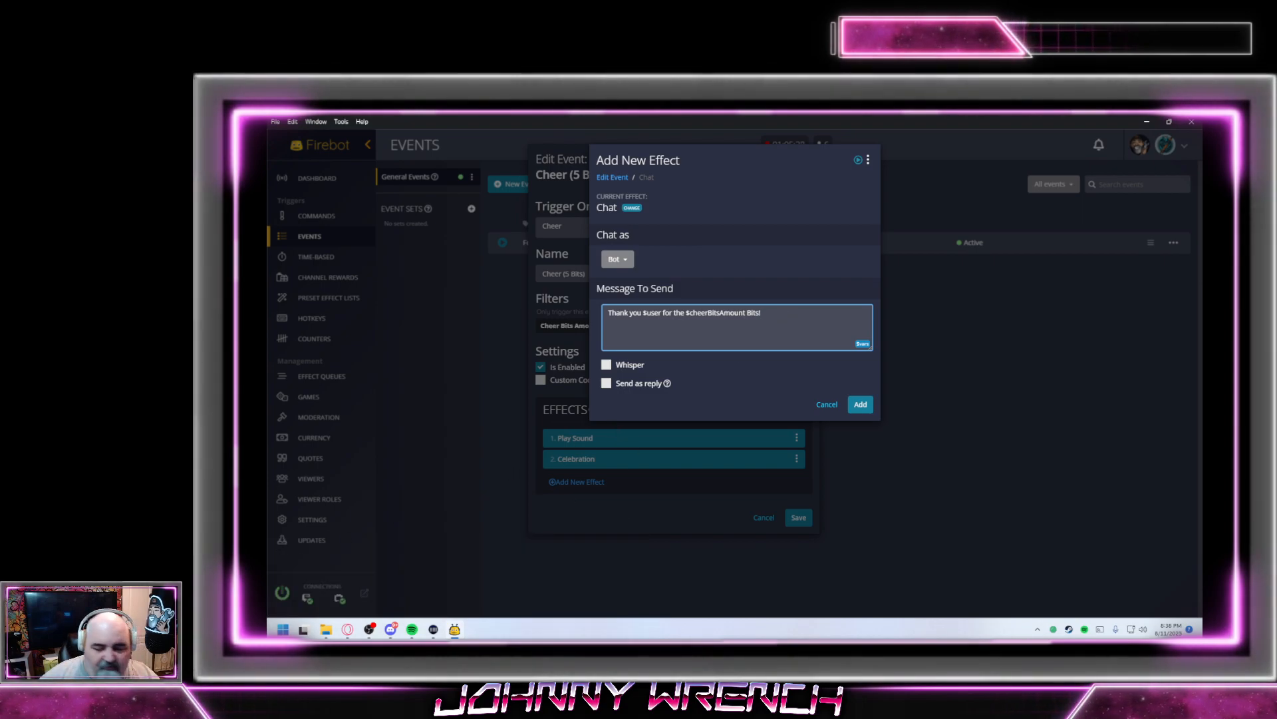
key(alt+Tab)
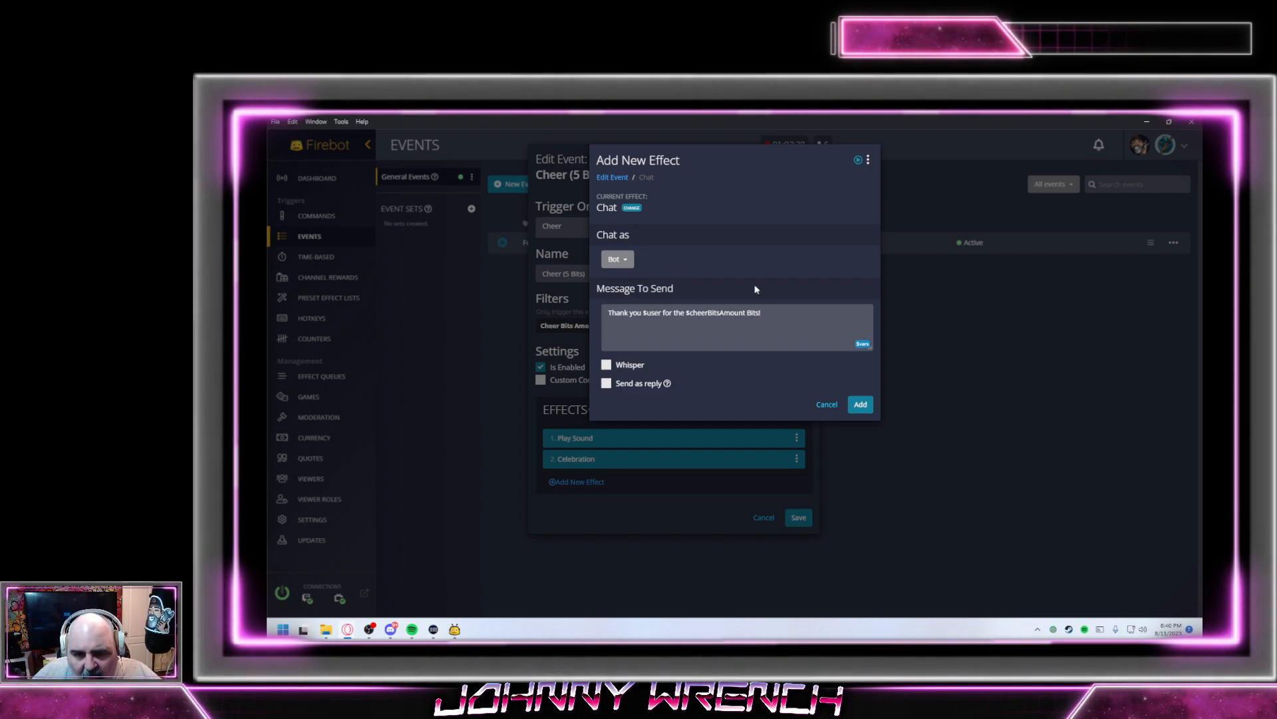
Continue the chat message with "That makes a total of"
click(793, 314)
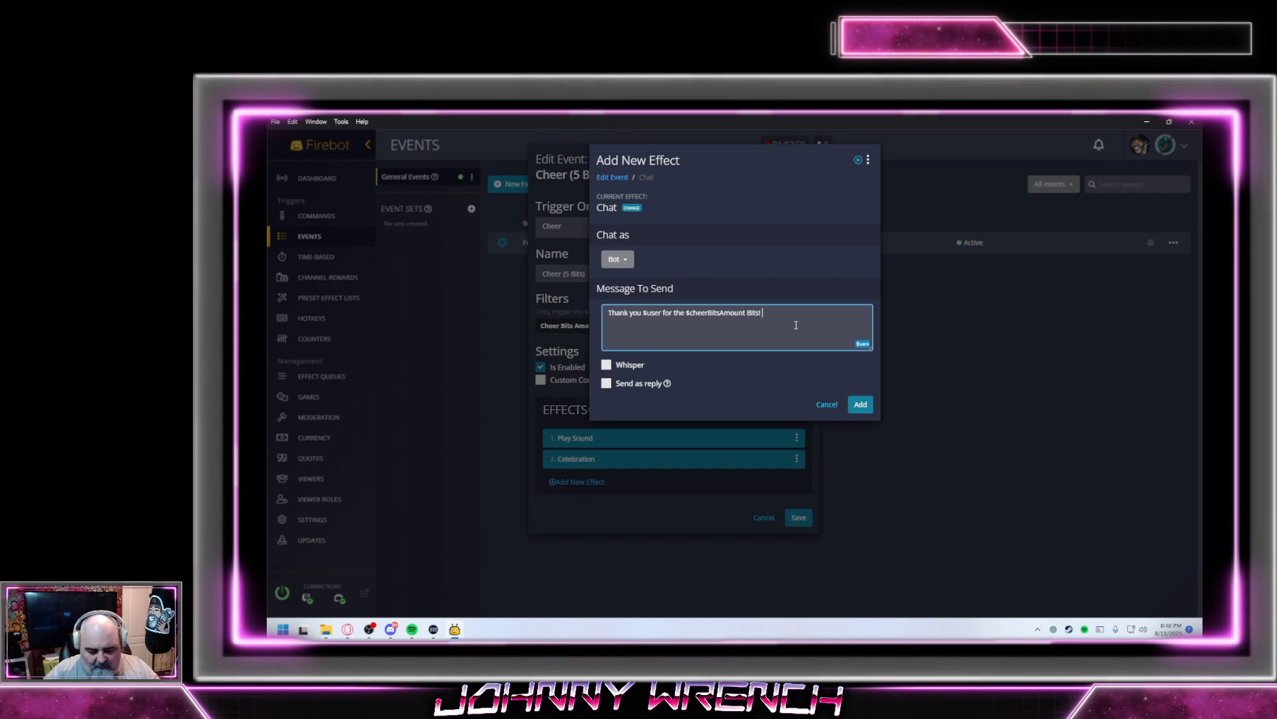
text(That mak)
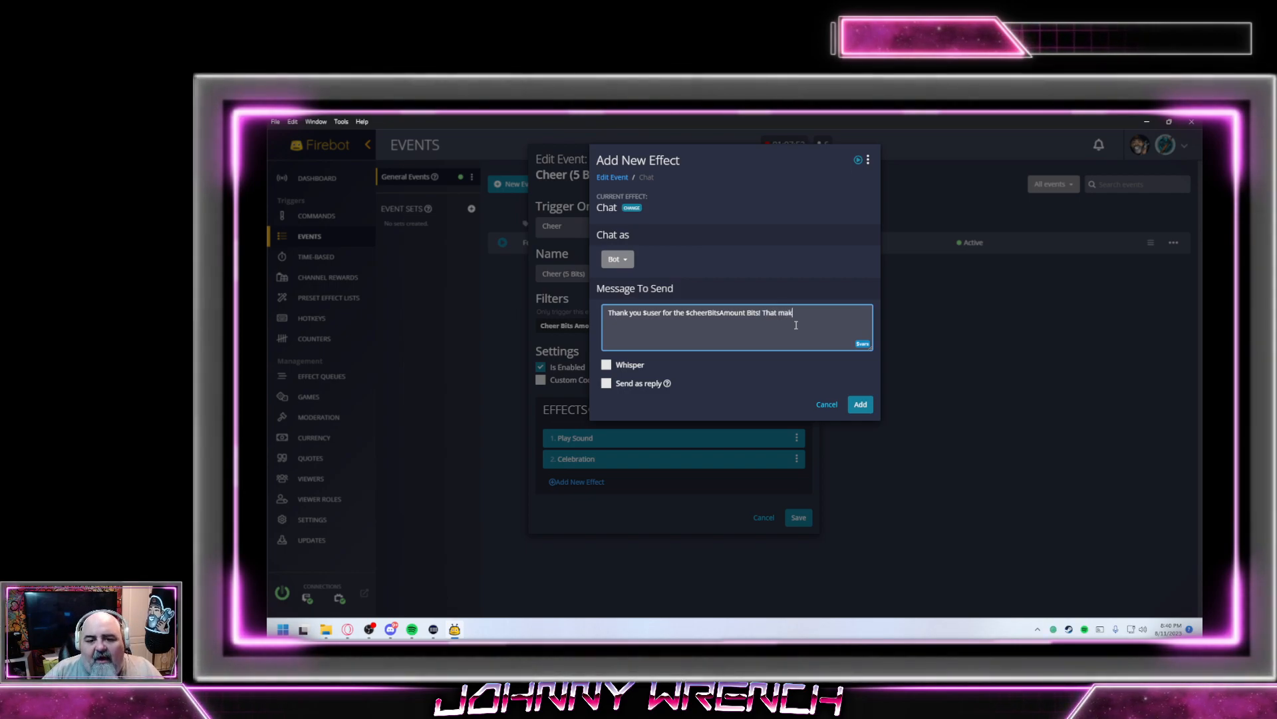
text(es a tio)
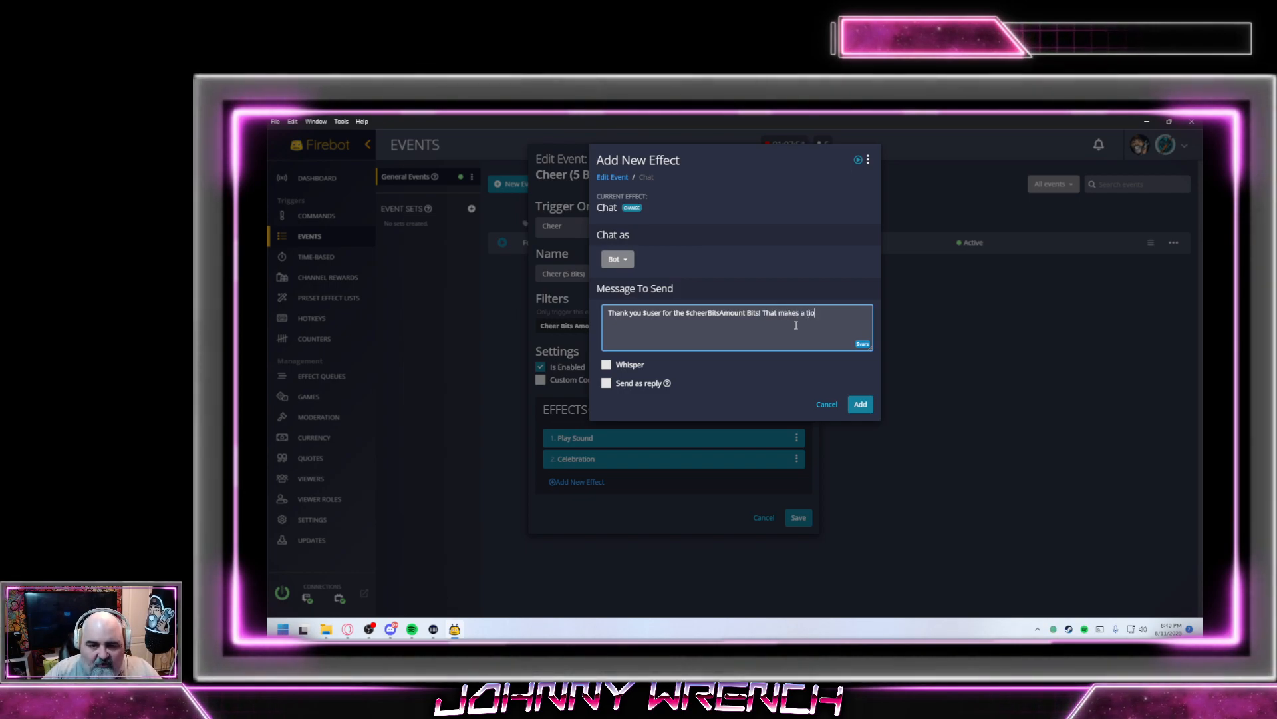
key(BackSpace)
key(BackSpace)
text(otal of)
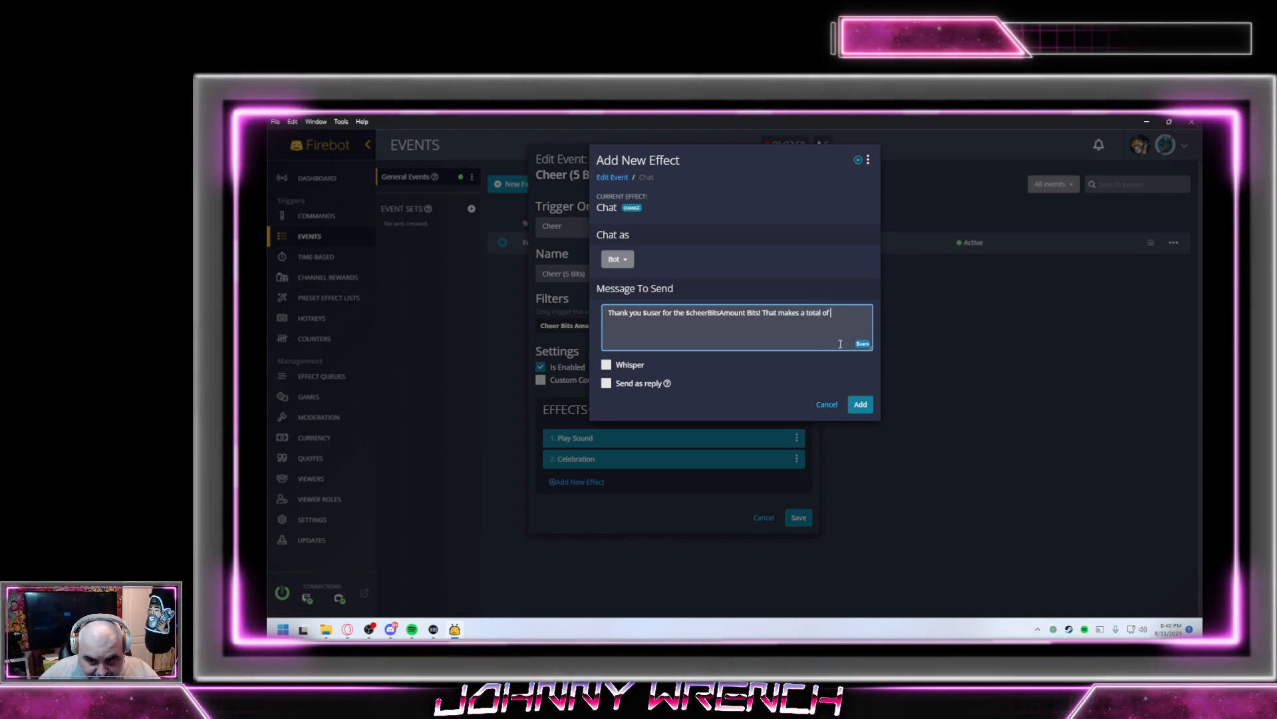
Append the $bitsCheered[username] variable to the chat message and replace its username argument with $user
click(862, 343)
scroll(779, 266, up, 3)
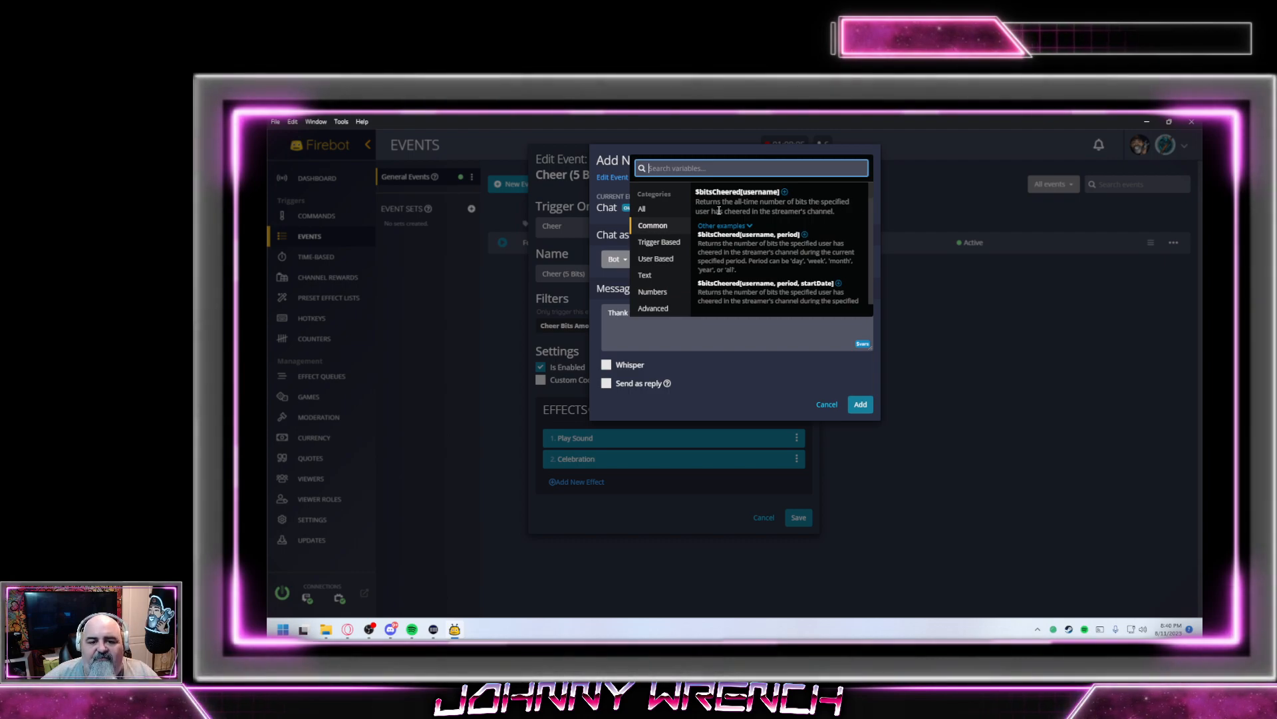
click(785, 197)
click(767, 335)
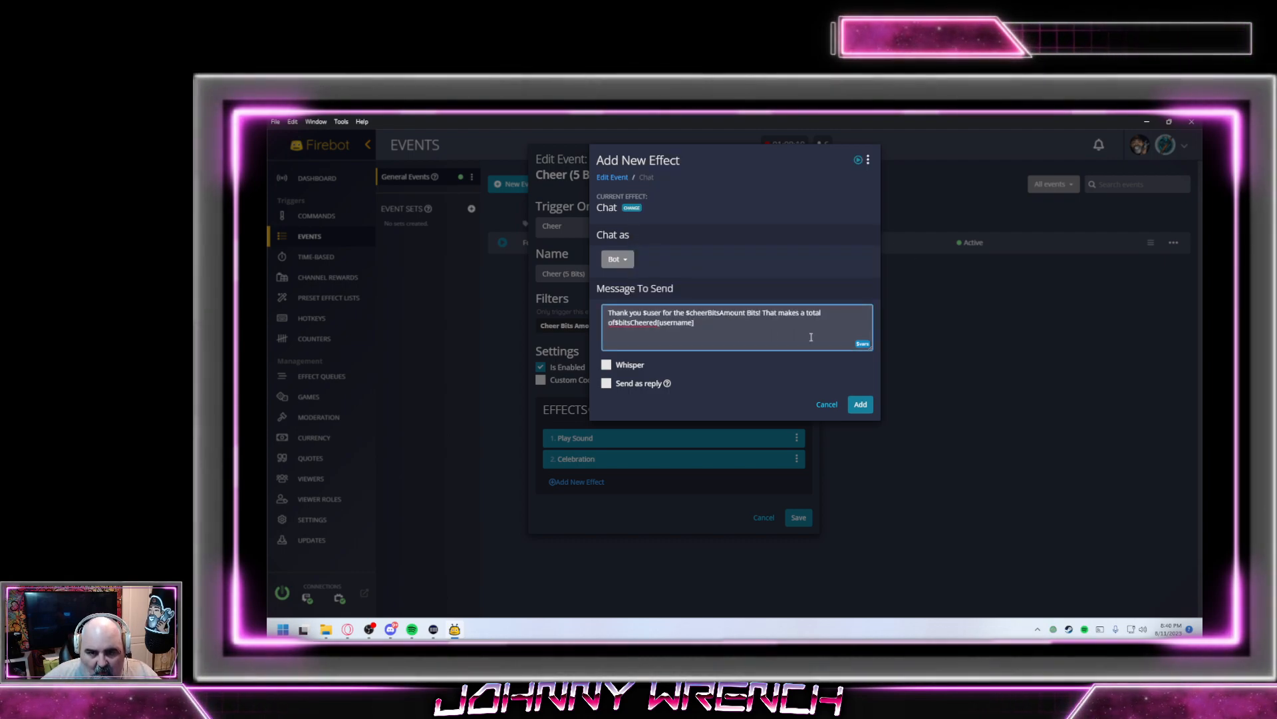
key(shift+Left)
key(shift+Left)
key(shift+Left)
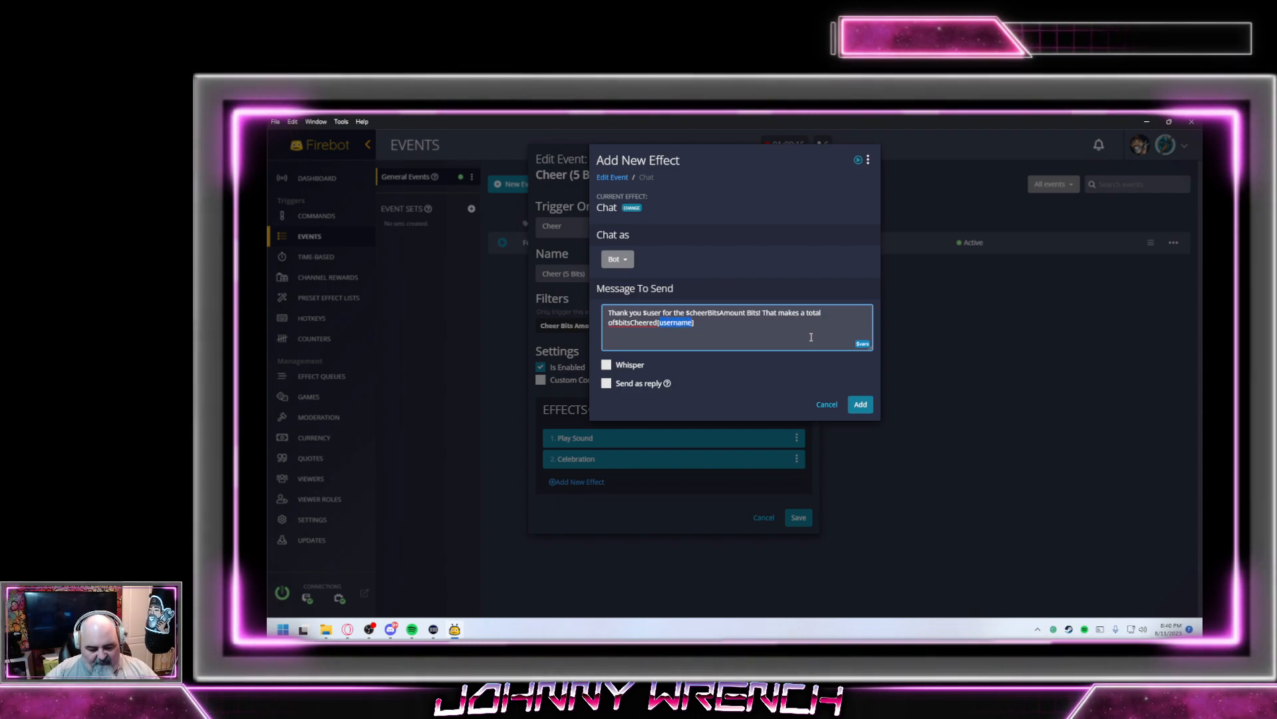
text($user)
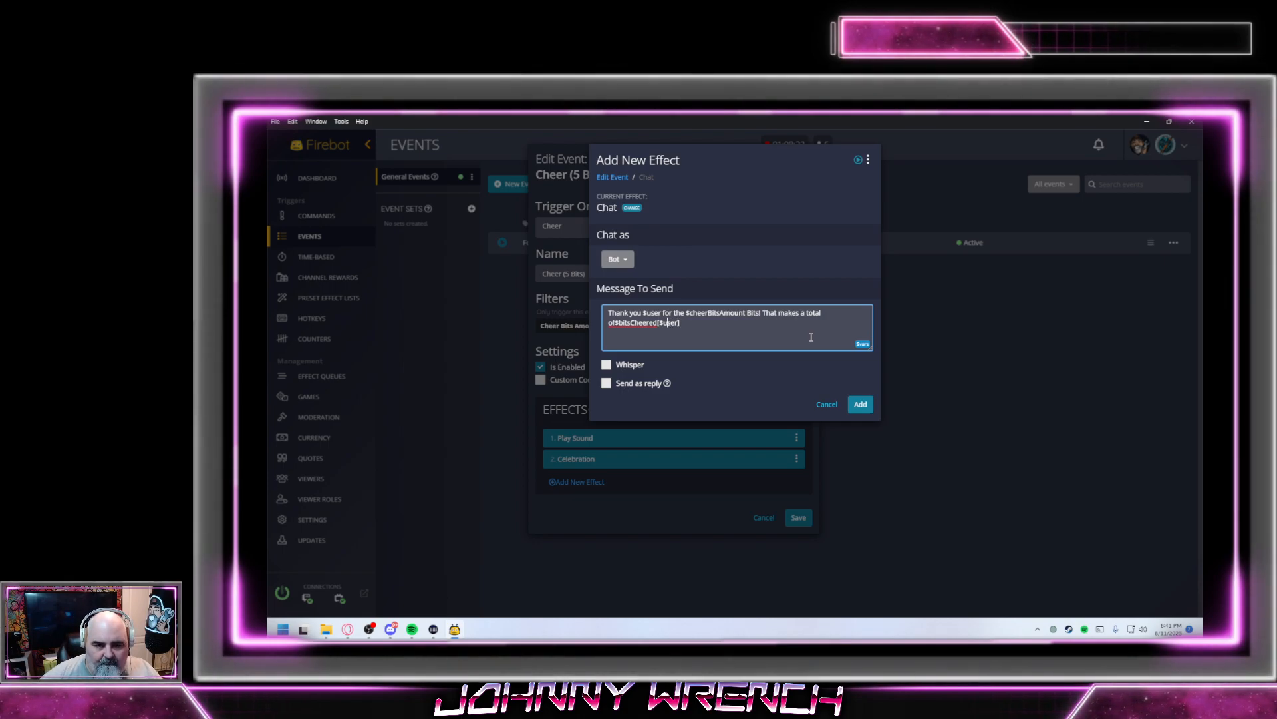
Put a space before $bitsCheered[$user] in the message, add the Chat effect, and save the Cheer (5 Bits) event
key(Left)
key(Left)
key(Left)
key(Left)
key(Left)
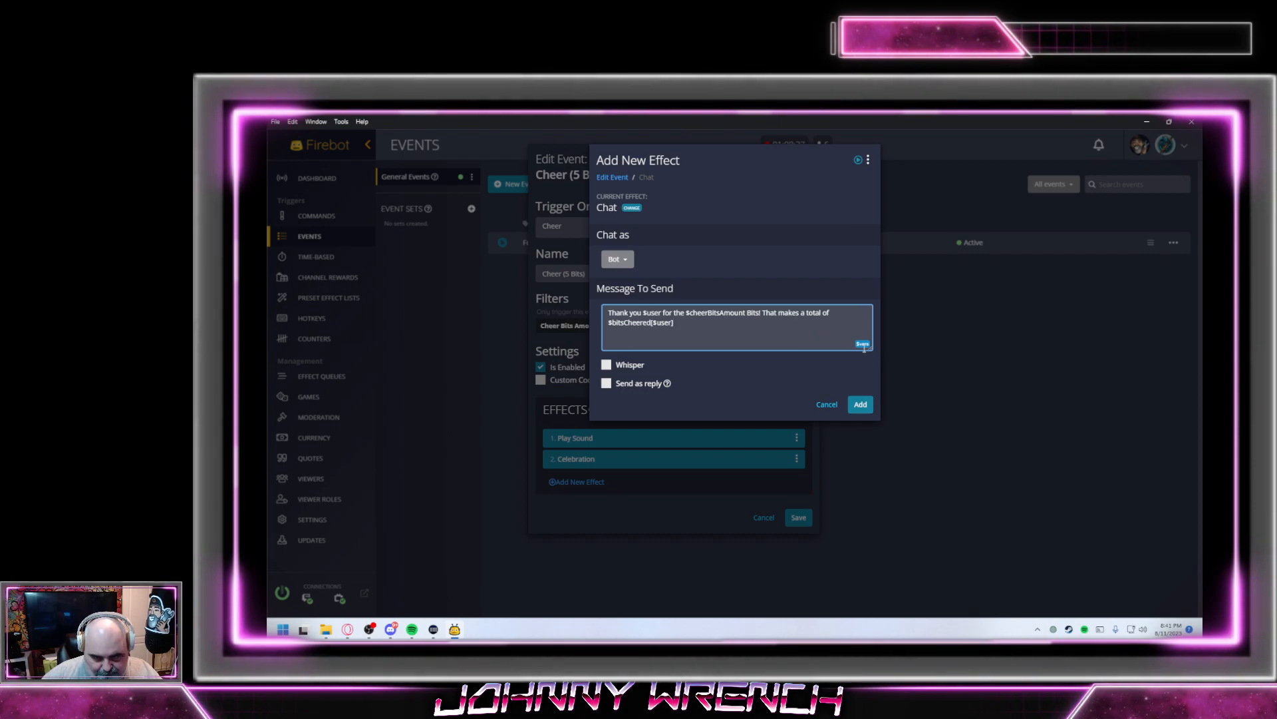
click(862, 407)
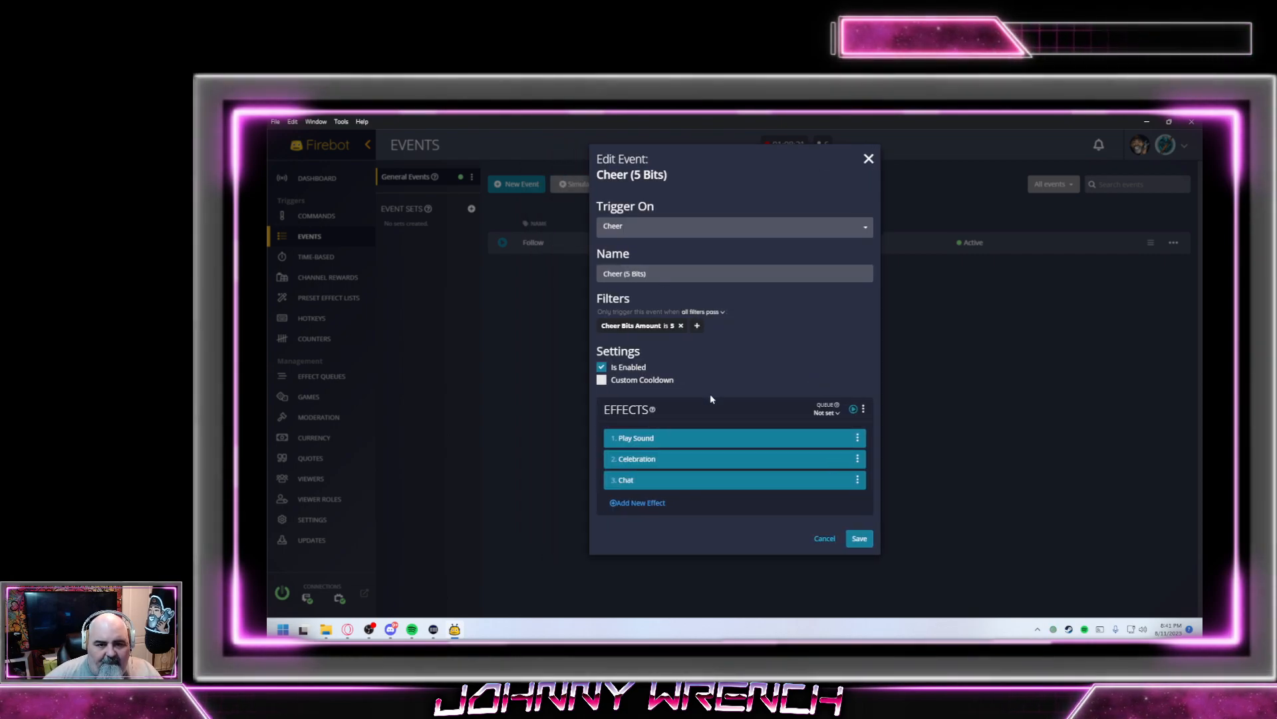
click(869, 543)
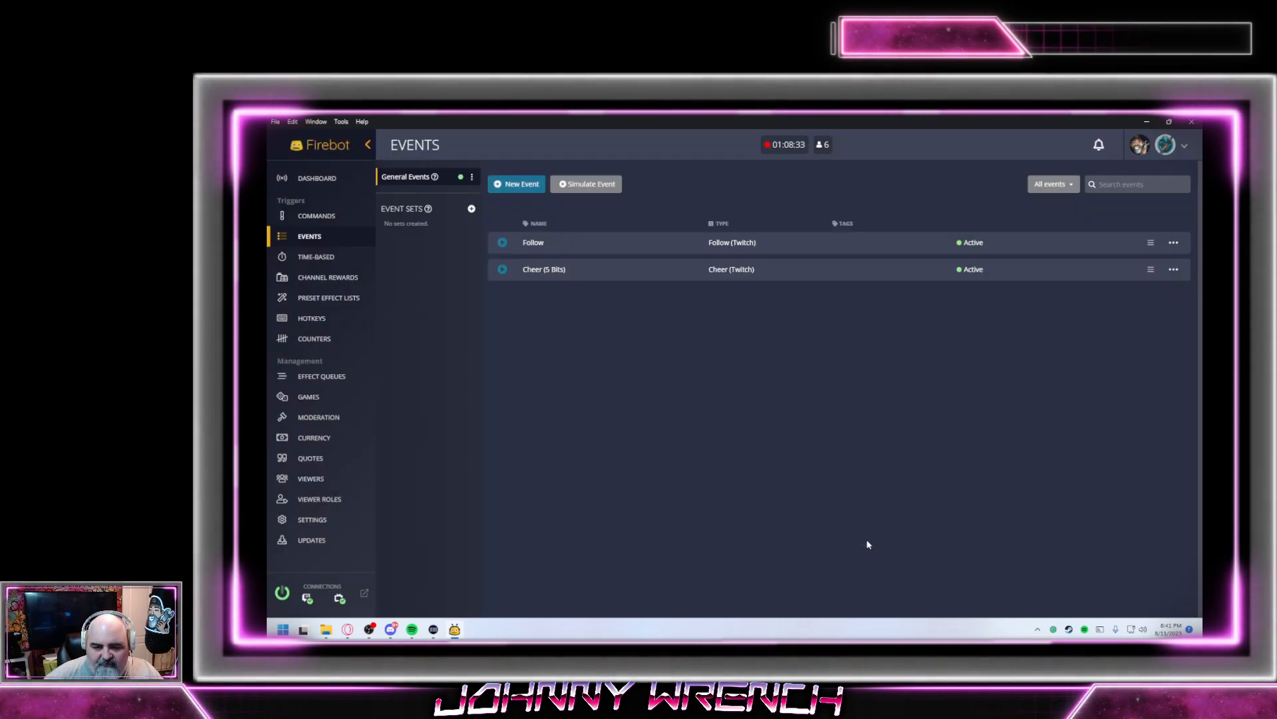
Open the event simulation dialog and choose Cheer as the event to simulate
click(586, 184)
click(732, 223)
scroll(707, 314, down, 5)
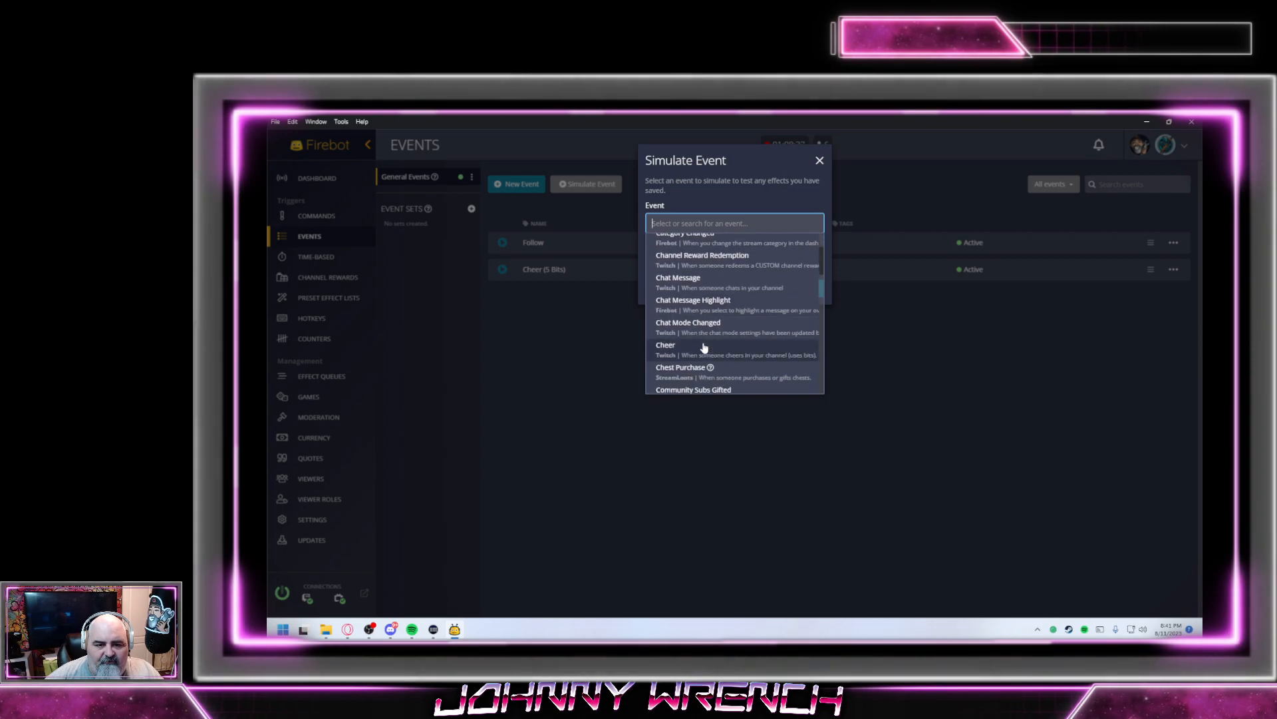
click(667, 284)
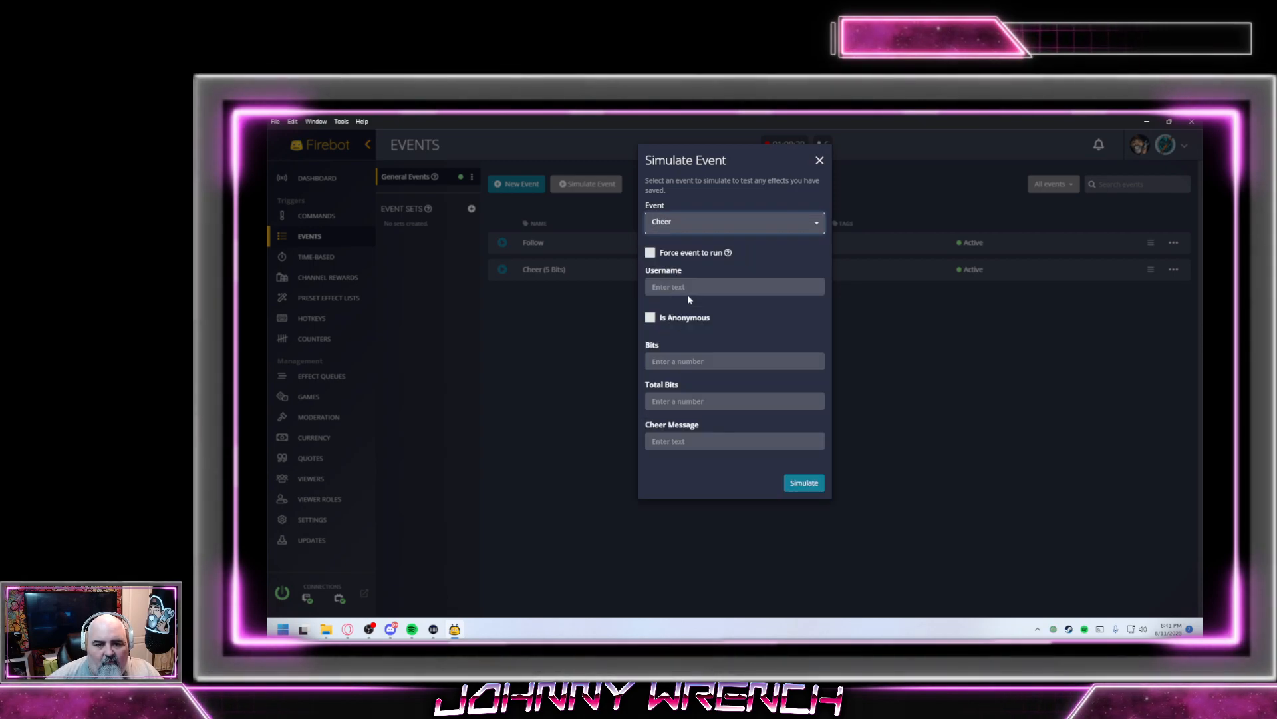
Simulate a Cheer event with a test viewer's username, 5 bits, 5 total bits and the cheer message "Here ya go!"
click(736, 285)
text(desolatte)
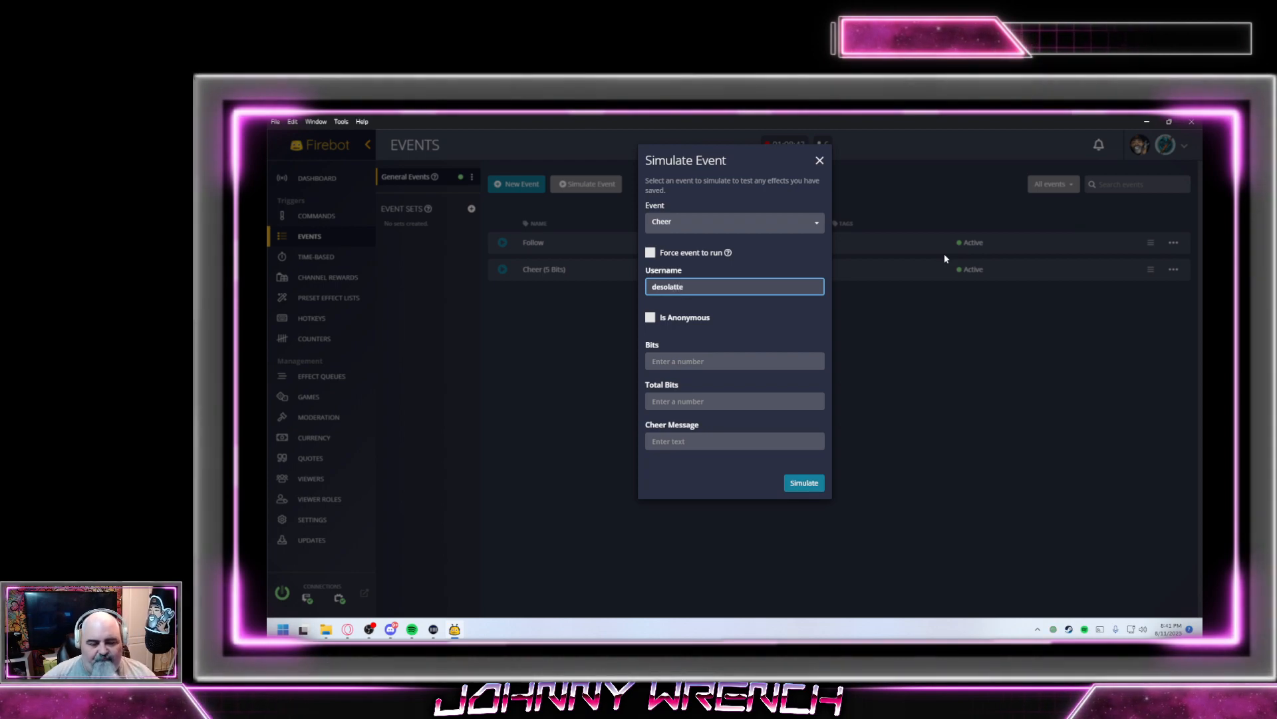
click(700, 361)
text(5)
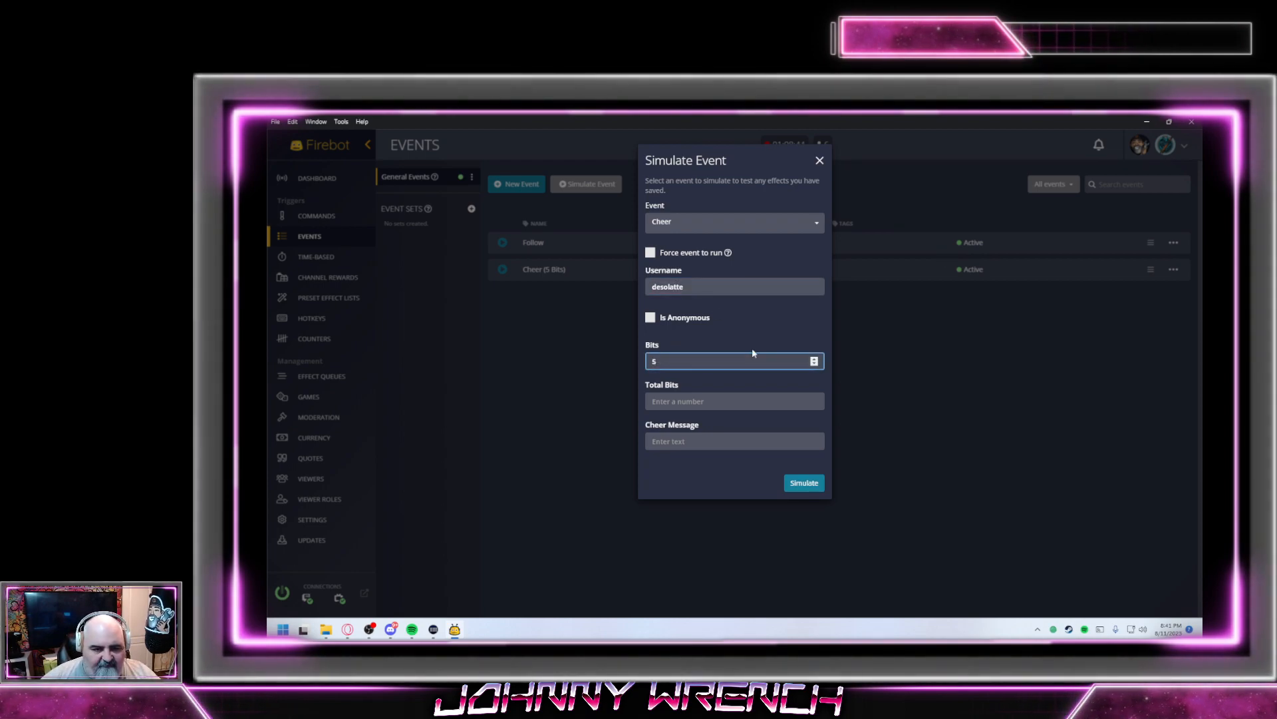
click(710, 401)
text(5)
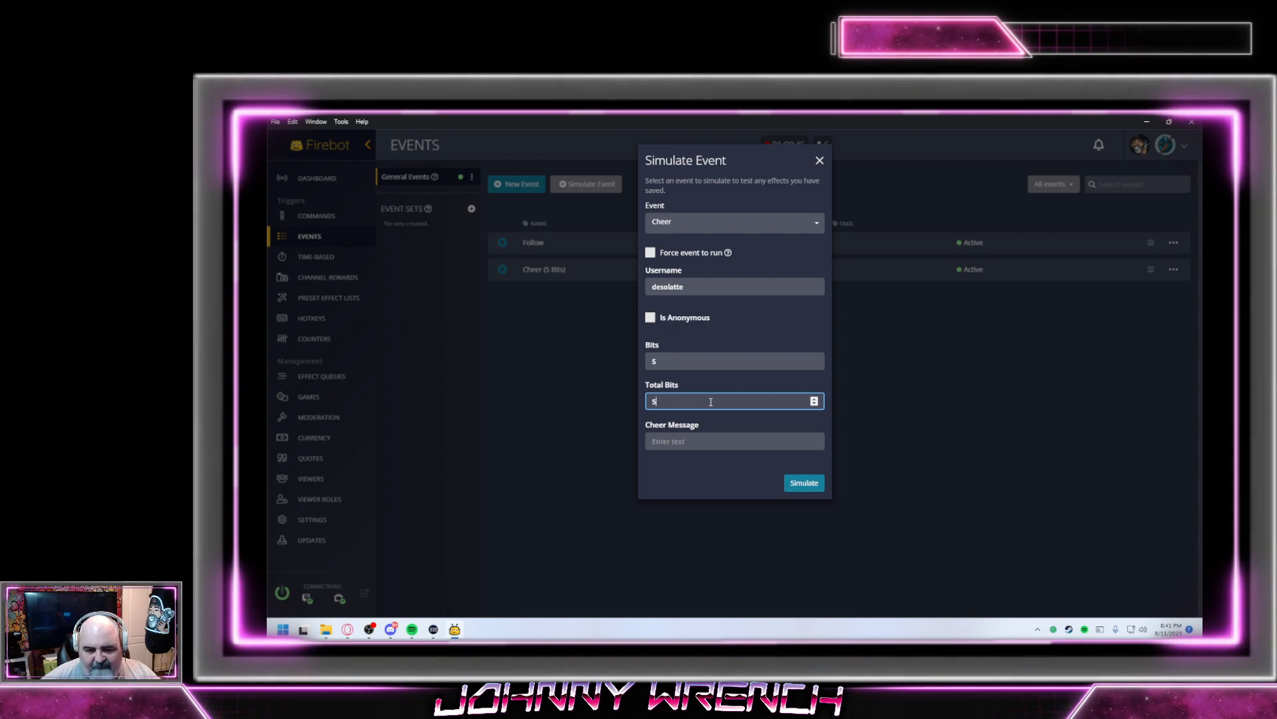
click(751, 436)
text(Here ya go!)
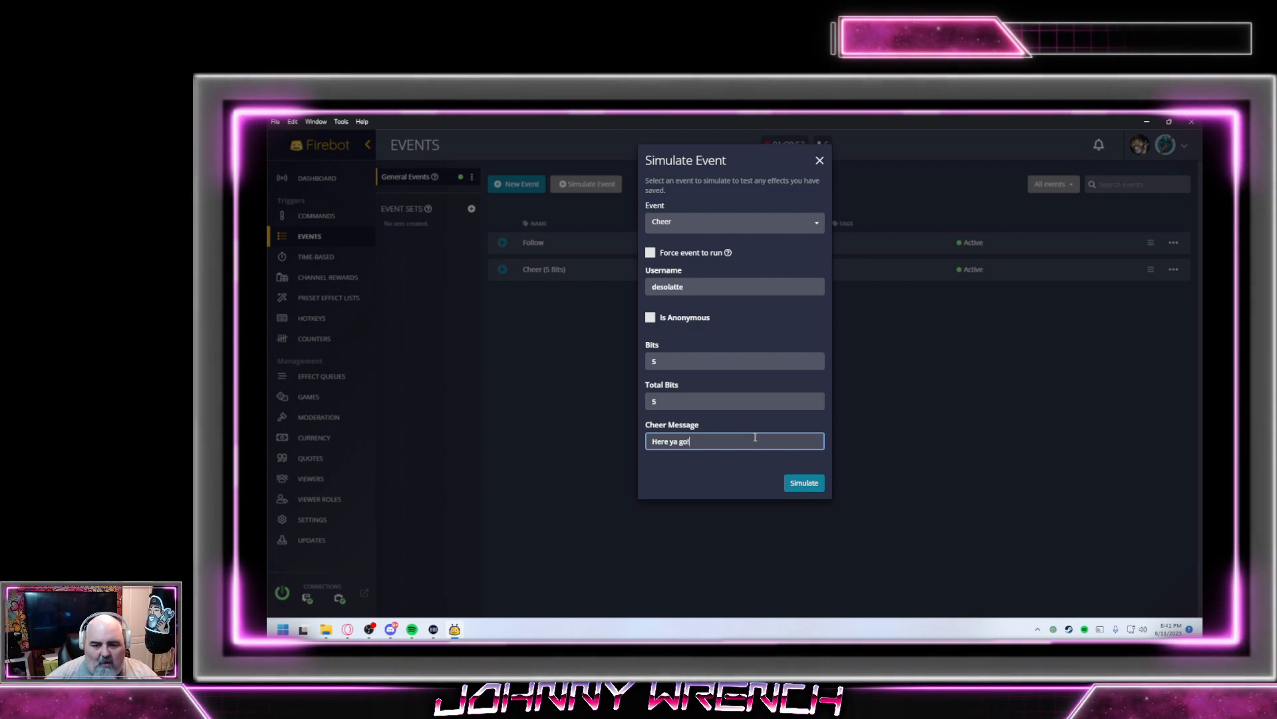
click(790, 483)
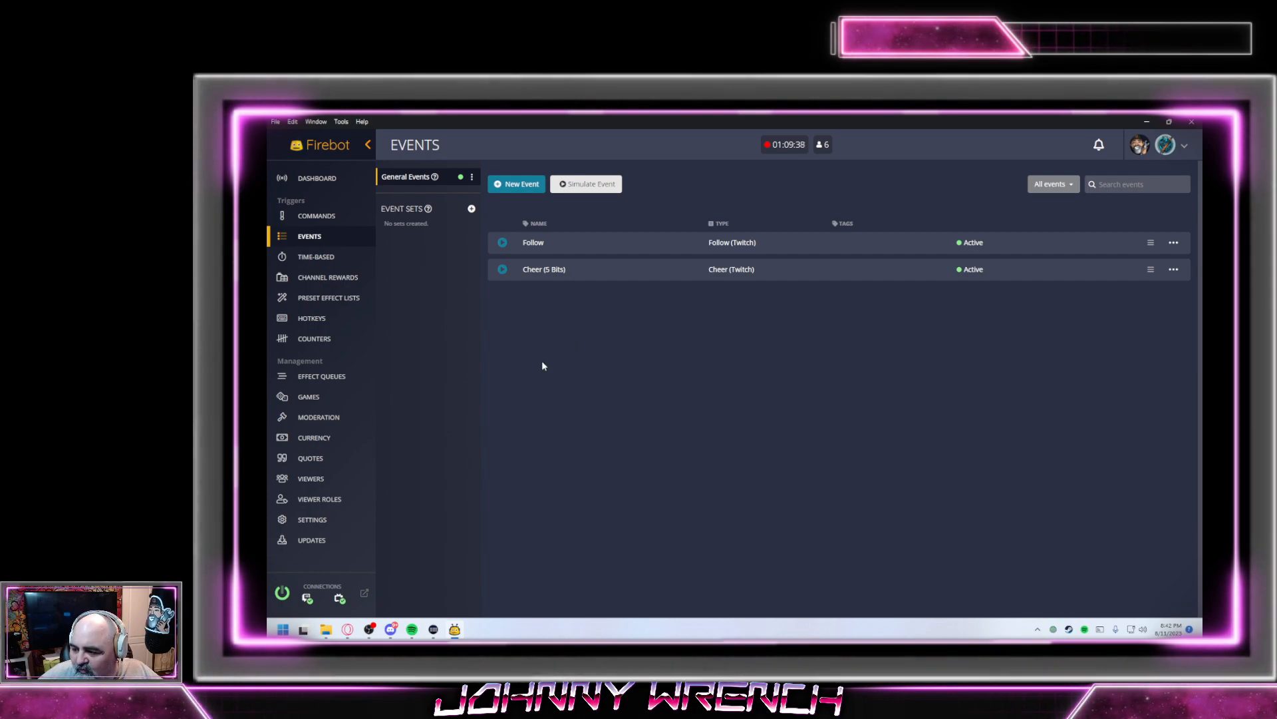
Create a new time-based timer named TimedMessages with an interval of 1800 seconds
click(328, 258)
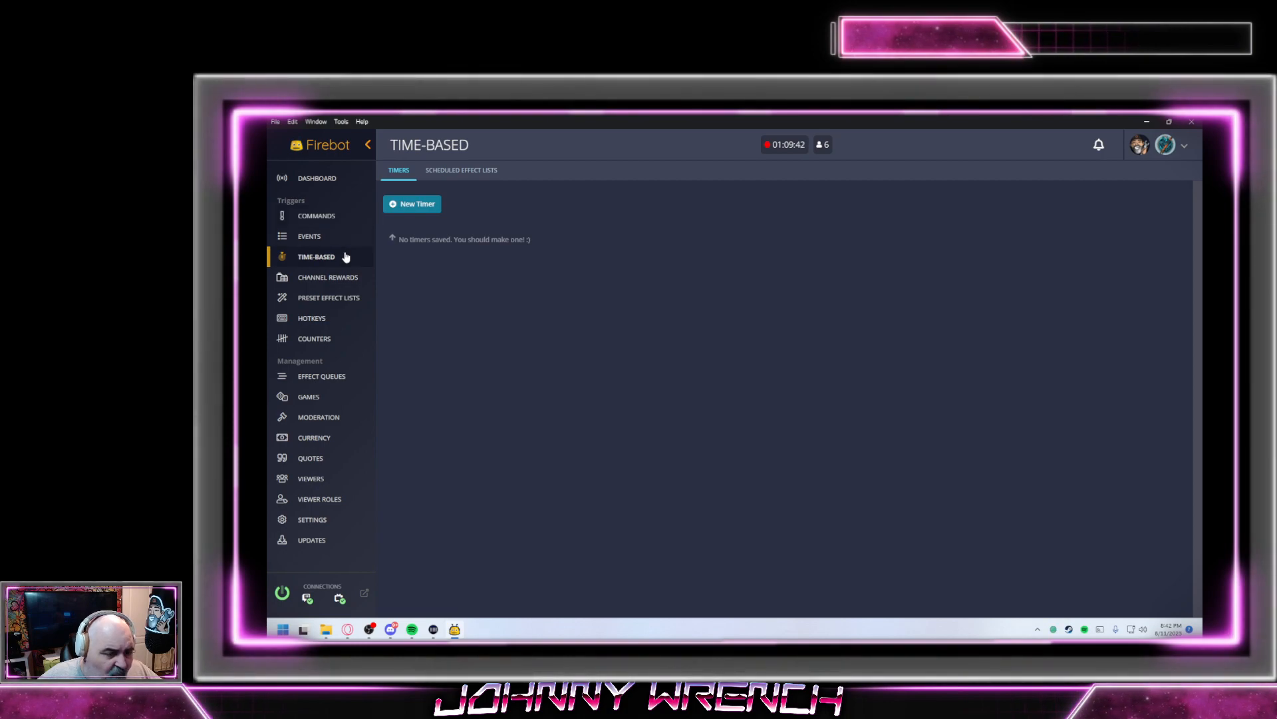
click(416, 206)
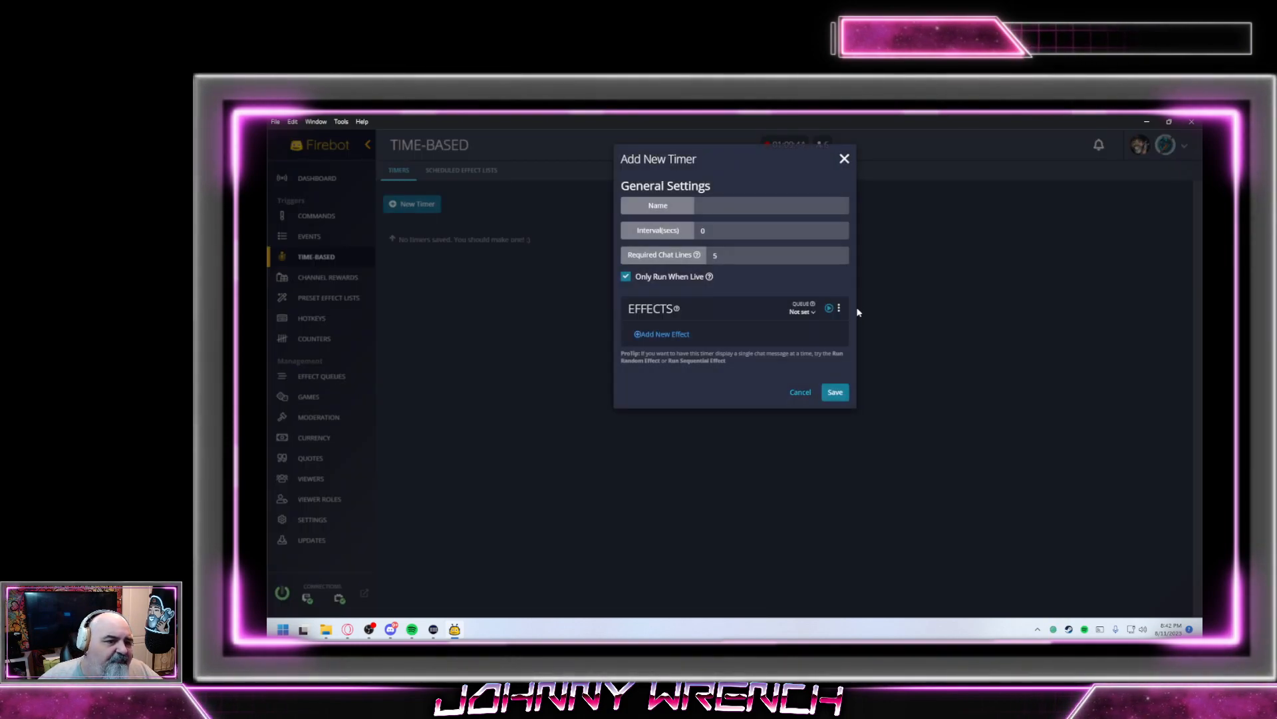
click(804, 203)
key(Tab)
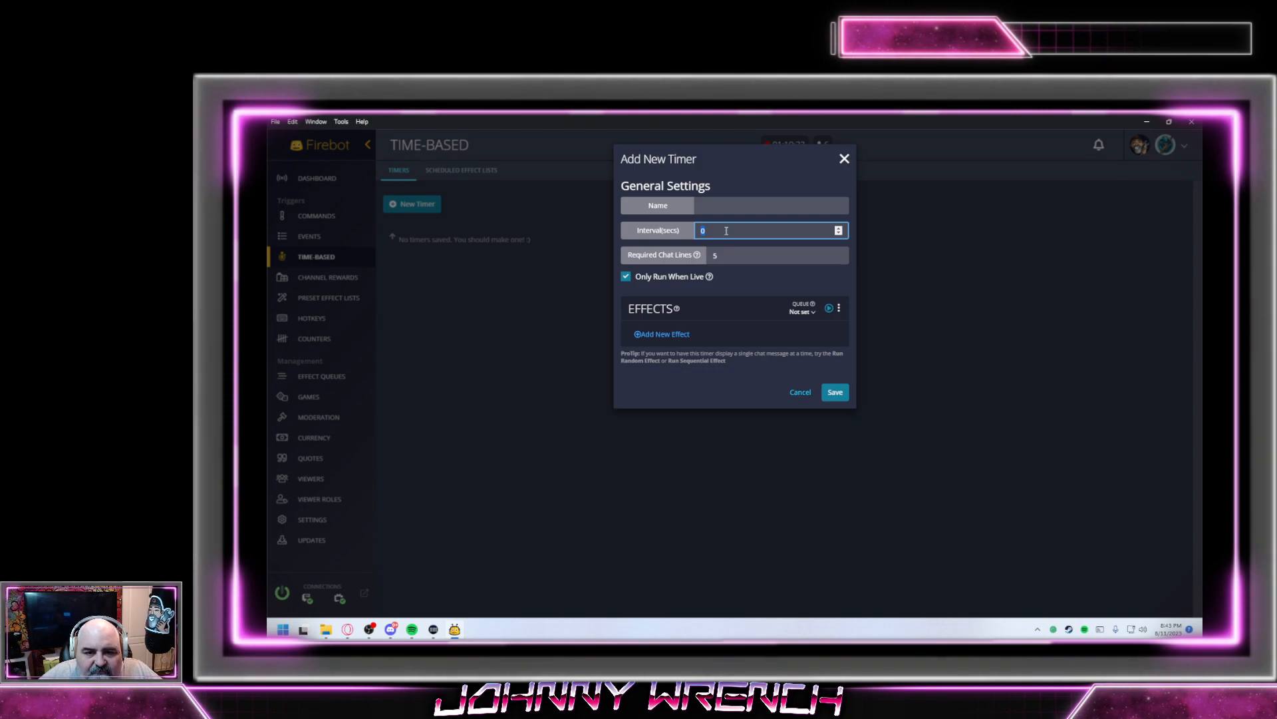
click(731, 207)
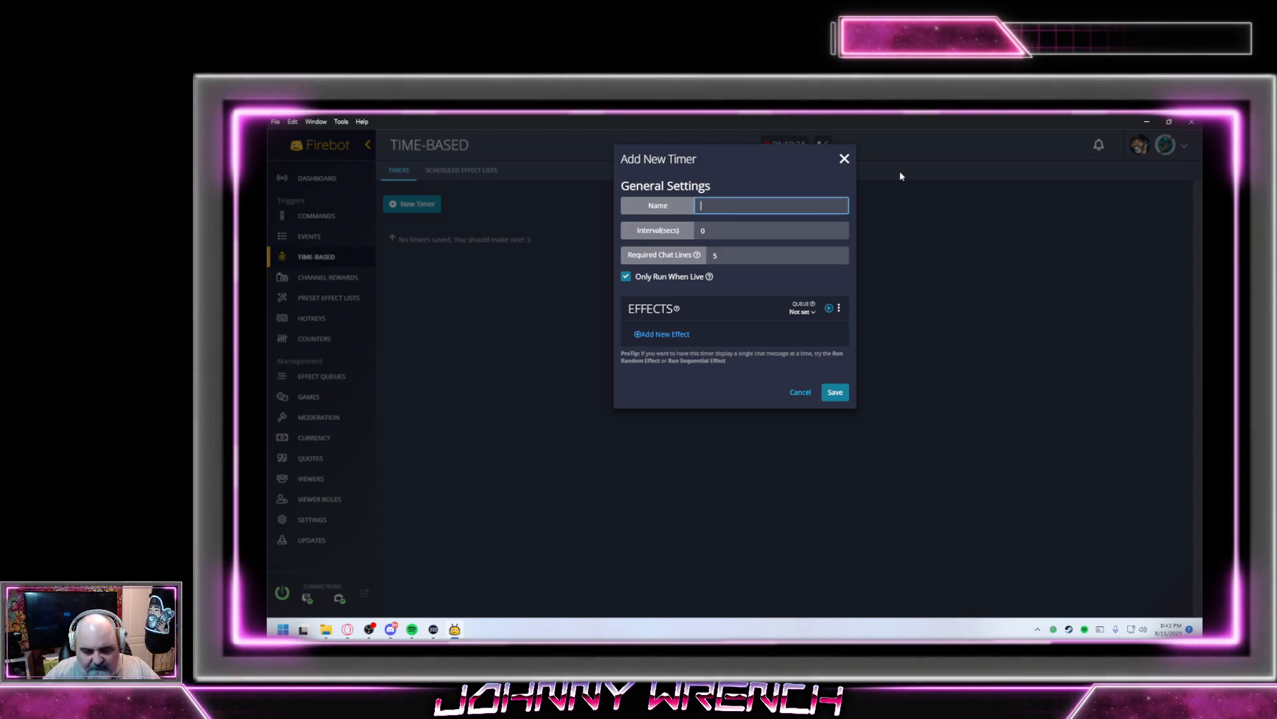
text(TimedMessages)
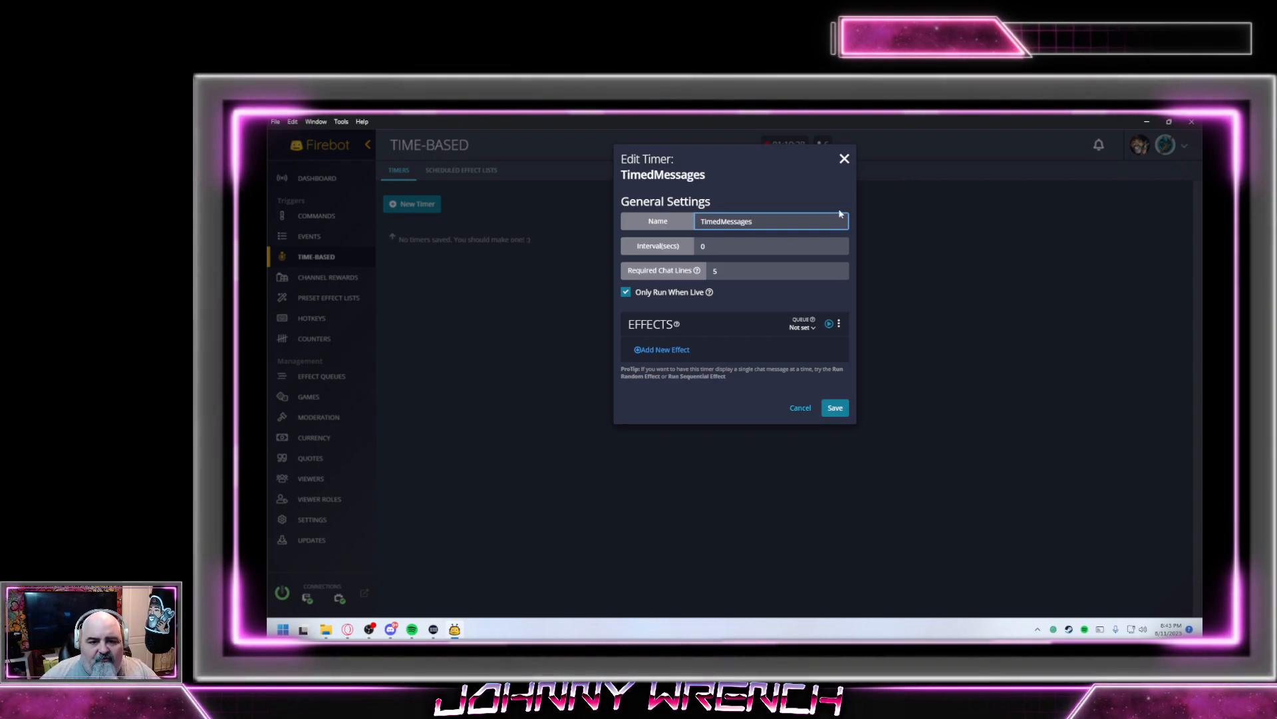
key(Tab)
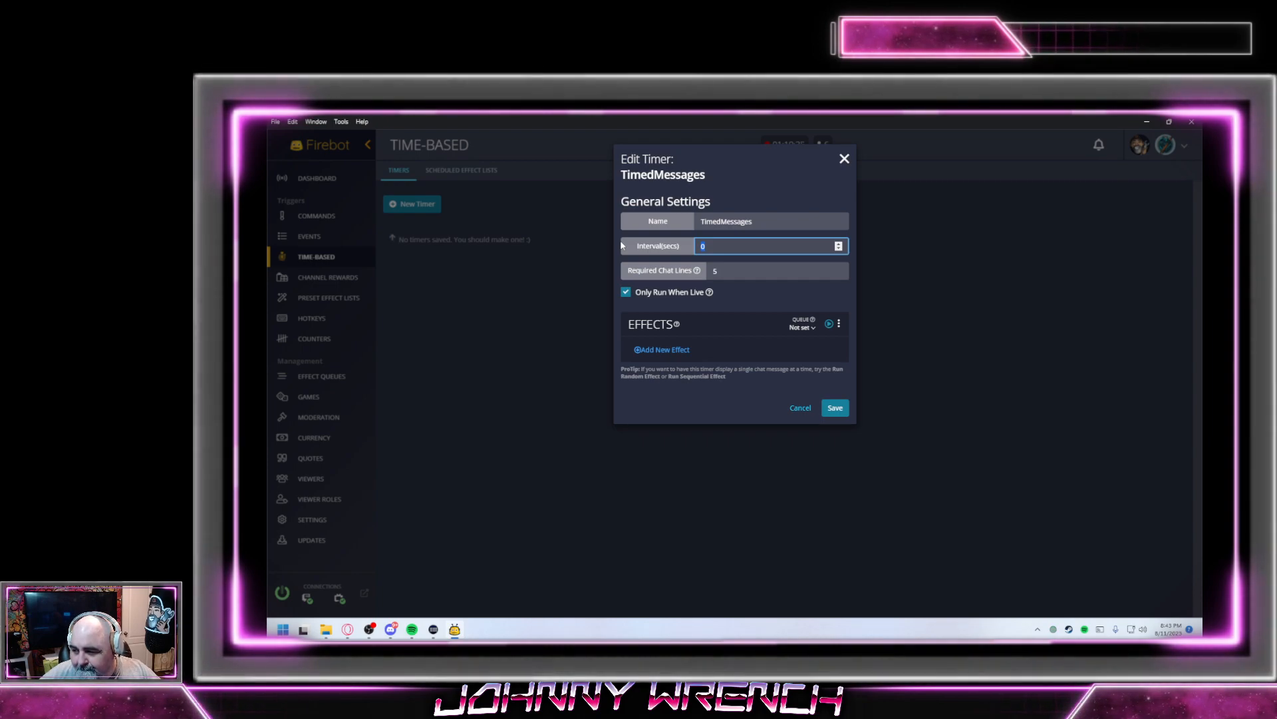
text(1800)
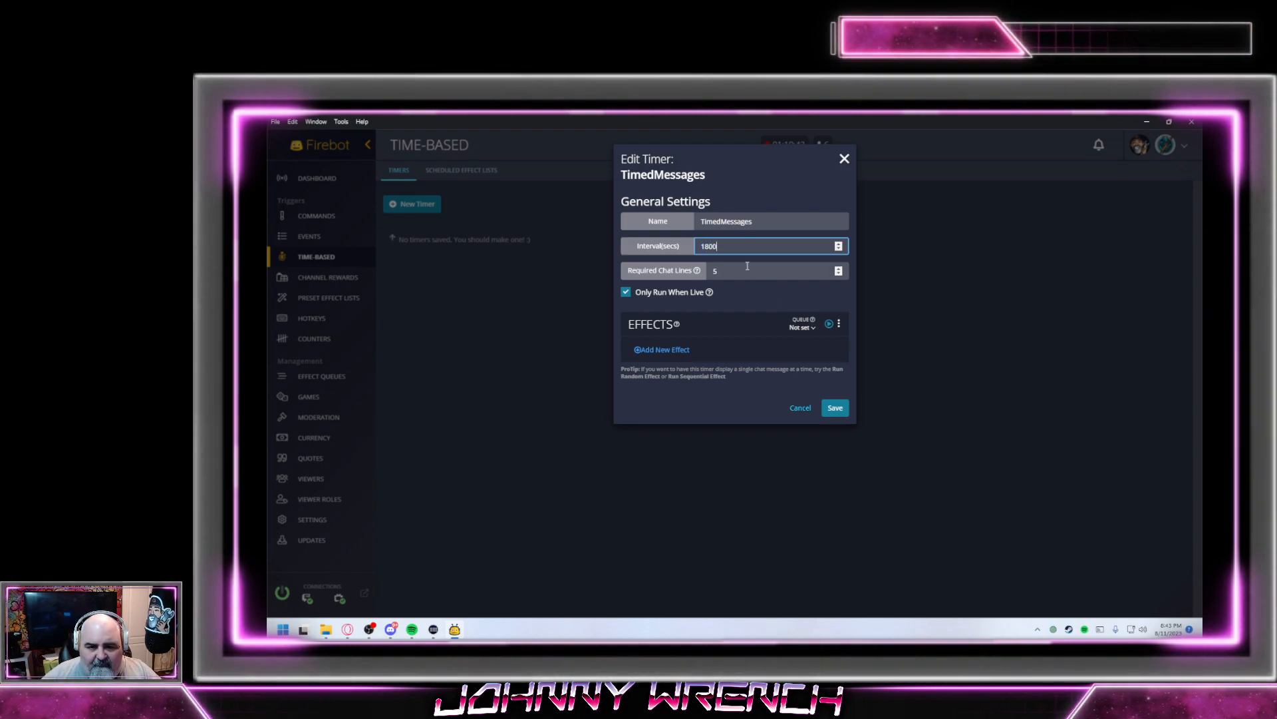
Choose Run Sequential Effect as a new effect for the TimedMessages timer
click(674, 350)
text(sequ)
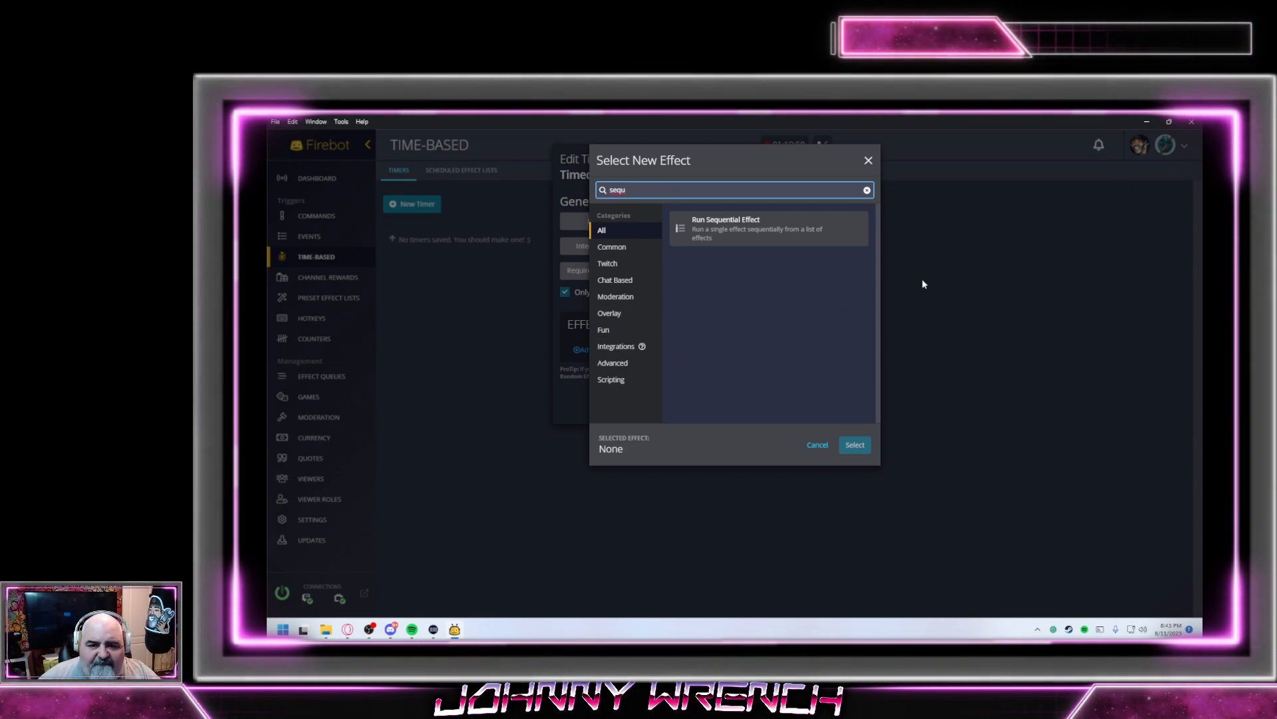
click(835, 238)
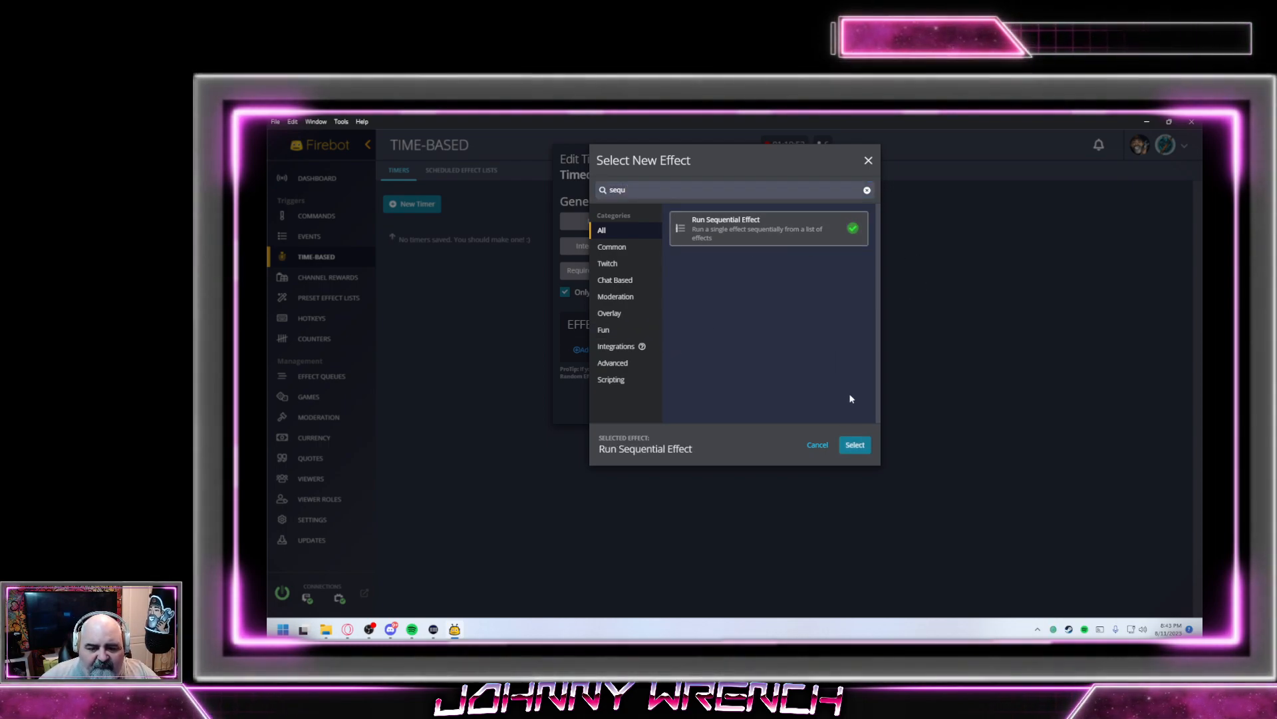
click(854, 445)
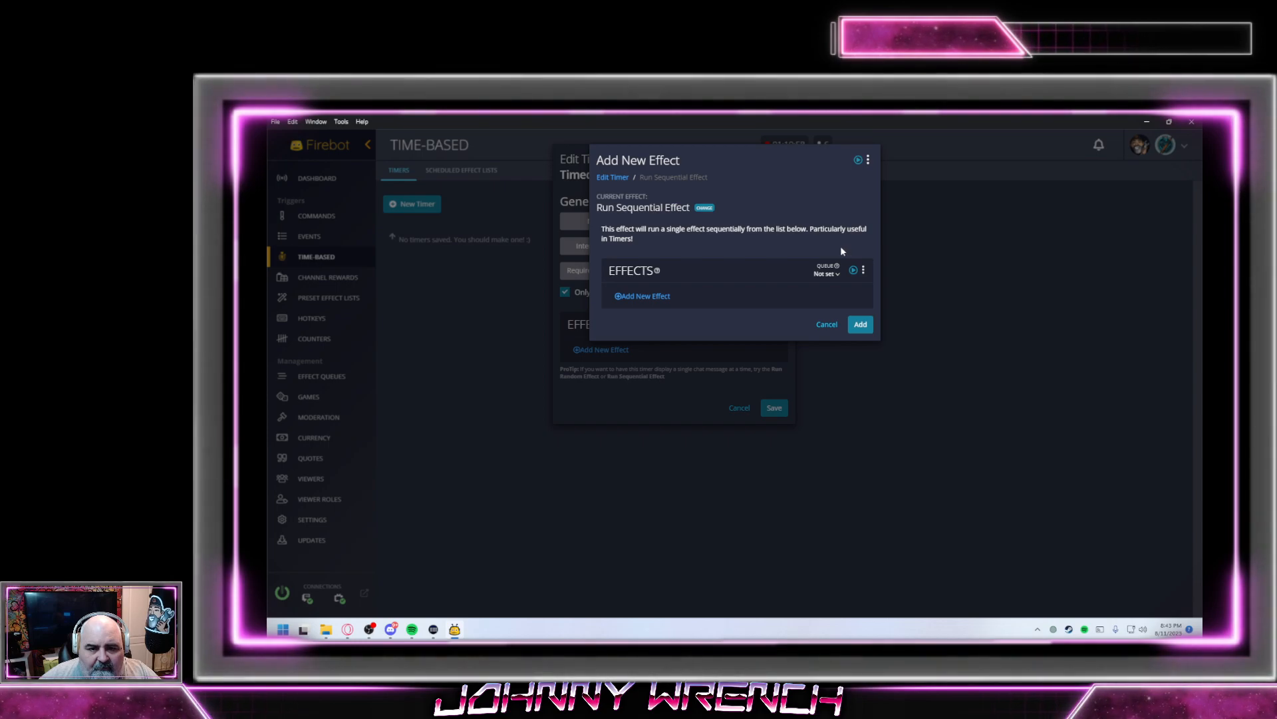
Choose a Chat effect as the first entry in the sequential effect's list
click(650, 295)
scroll(758, 266, down, 4)
scroll(746, 314, up, 1)
click(725, 279)
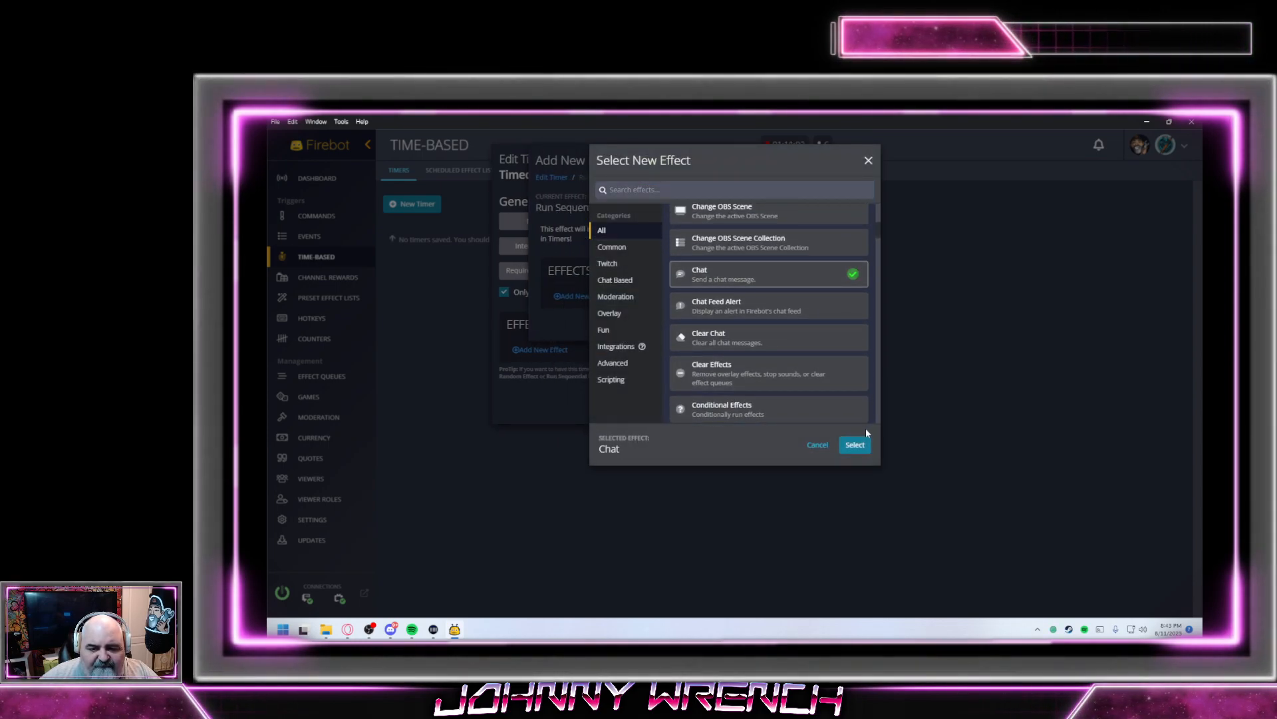
click(855, 444)
Enter and add the chat message "Did you know that you can play the heist, spin, or trivia games by using the !heist, !spin, and !trivia commands!"
click(721, 322)
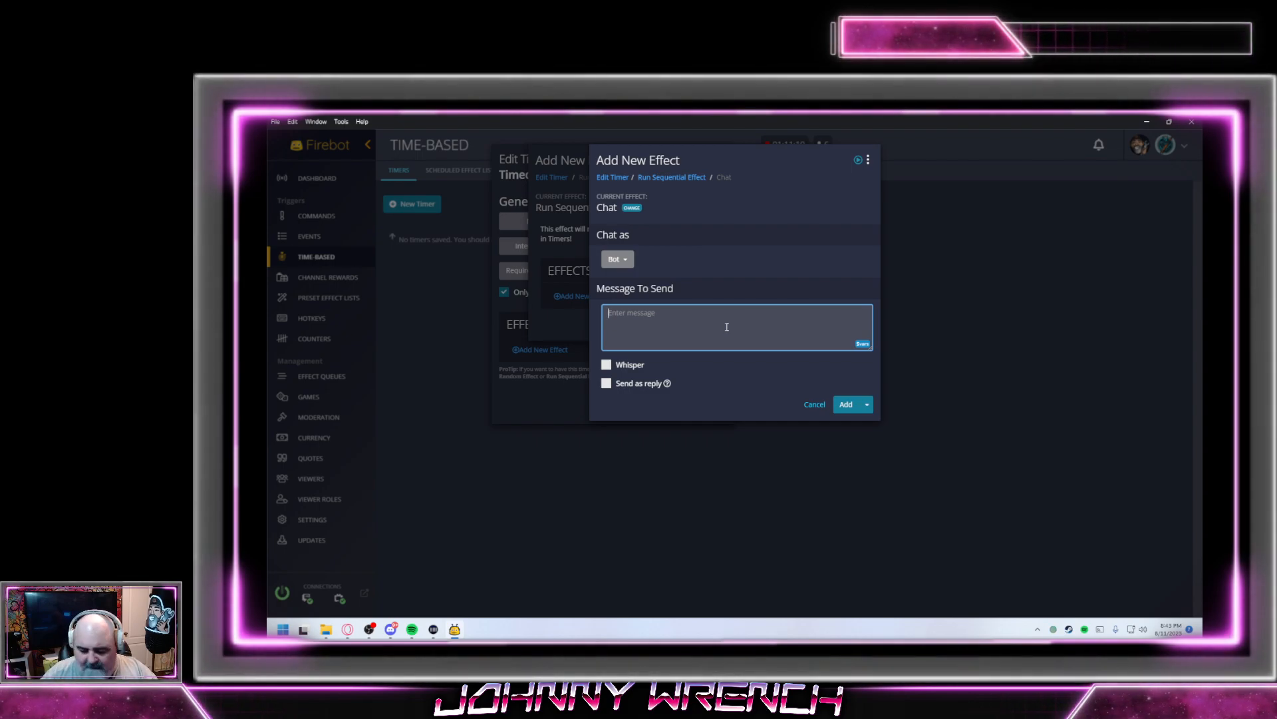
text(Did you know that you can )
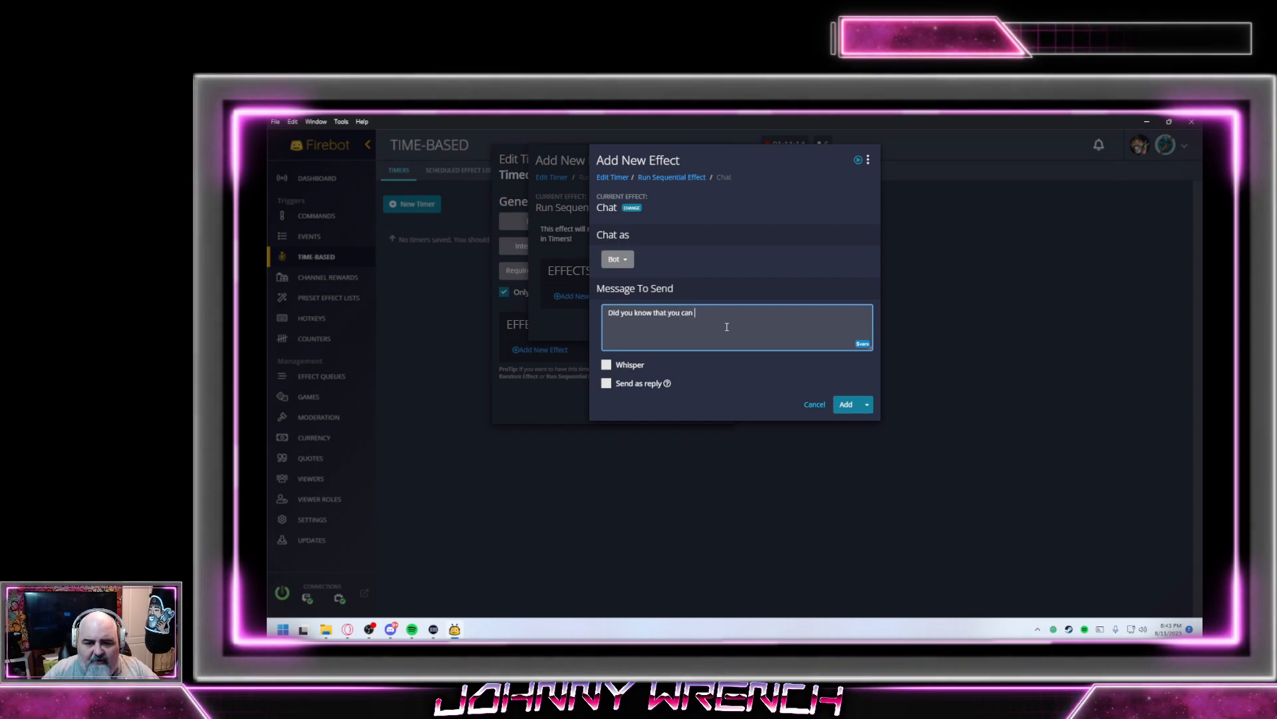
text(play the)
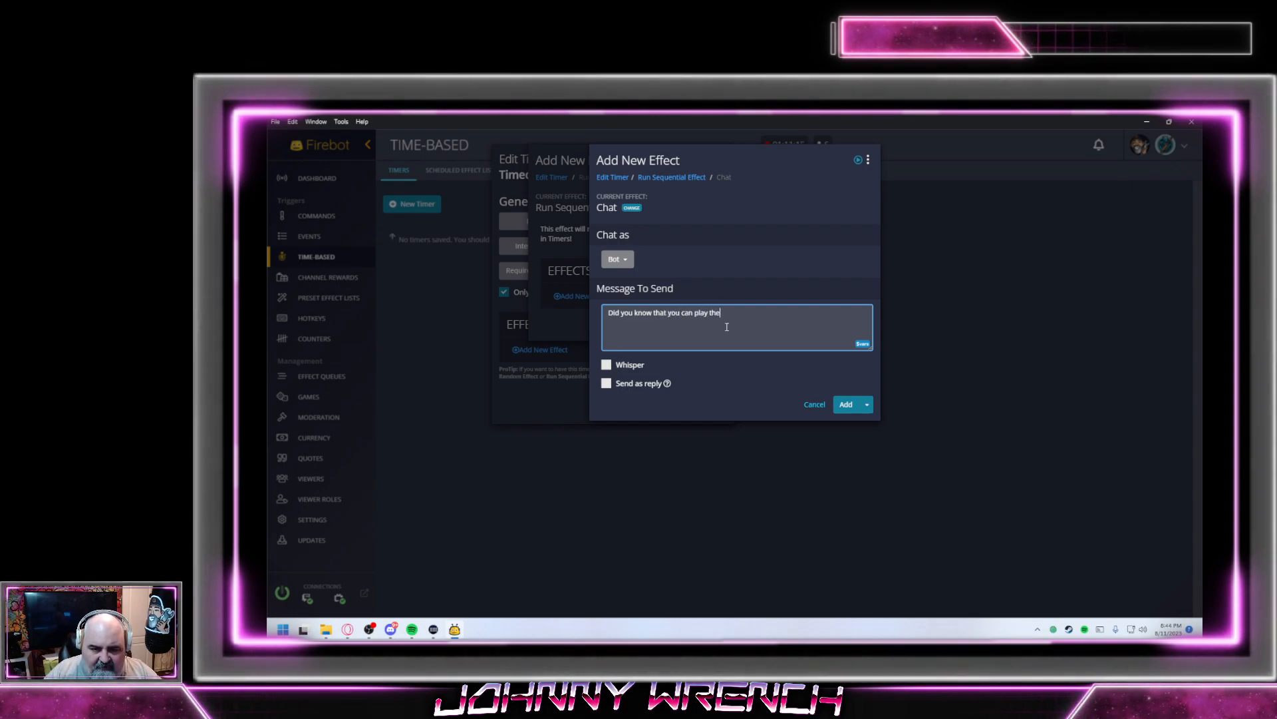
text( heiss)
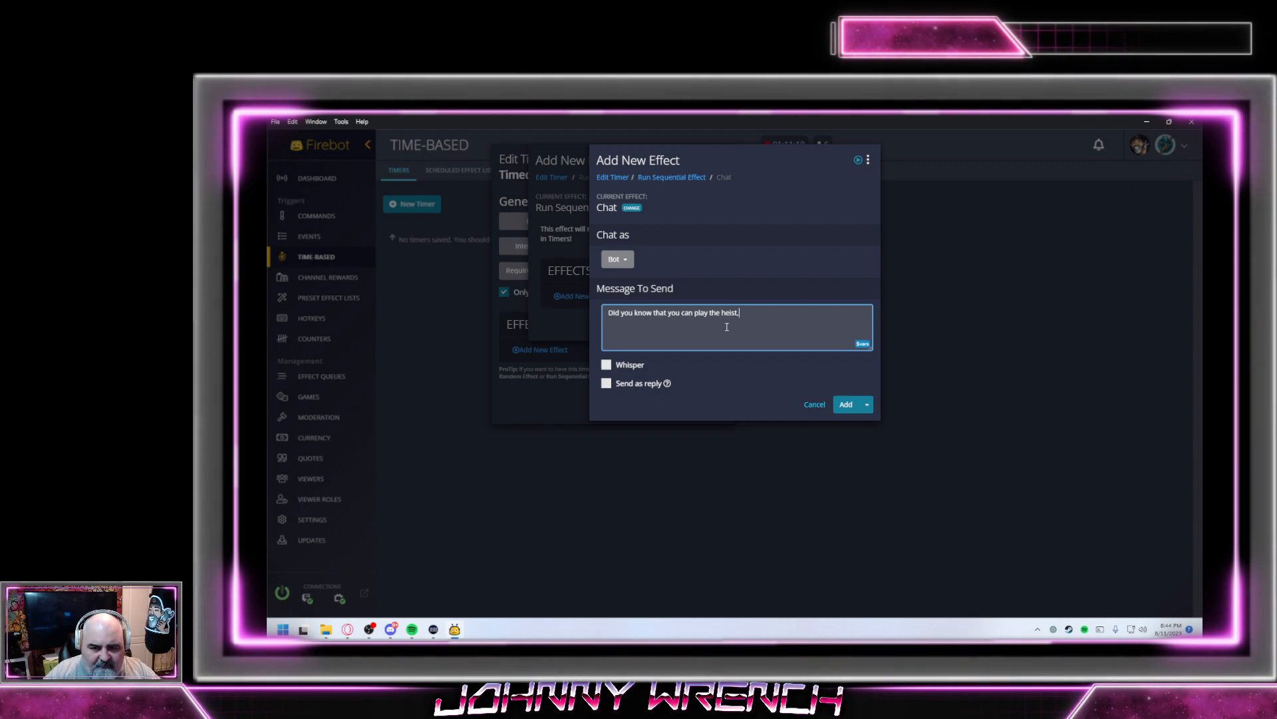
text(sp)
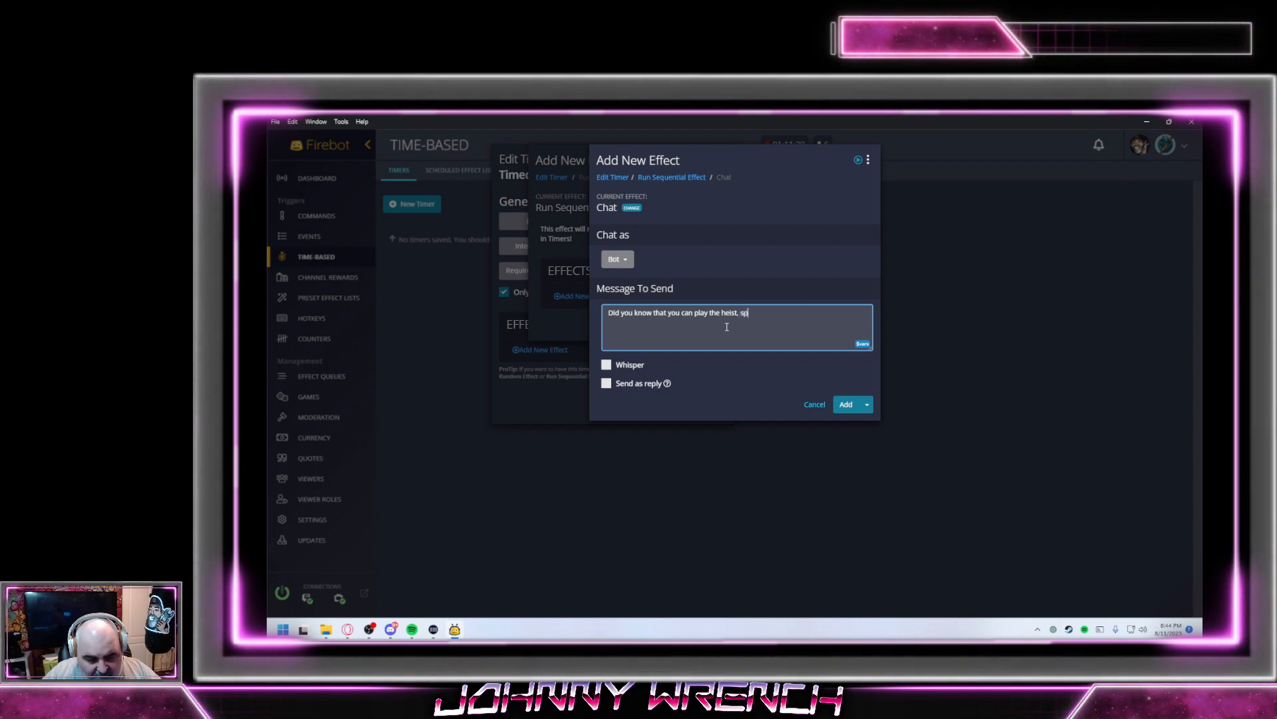
text(in, or t)
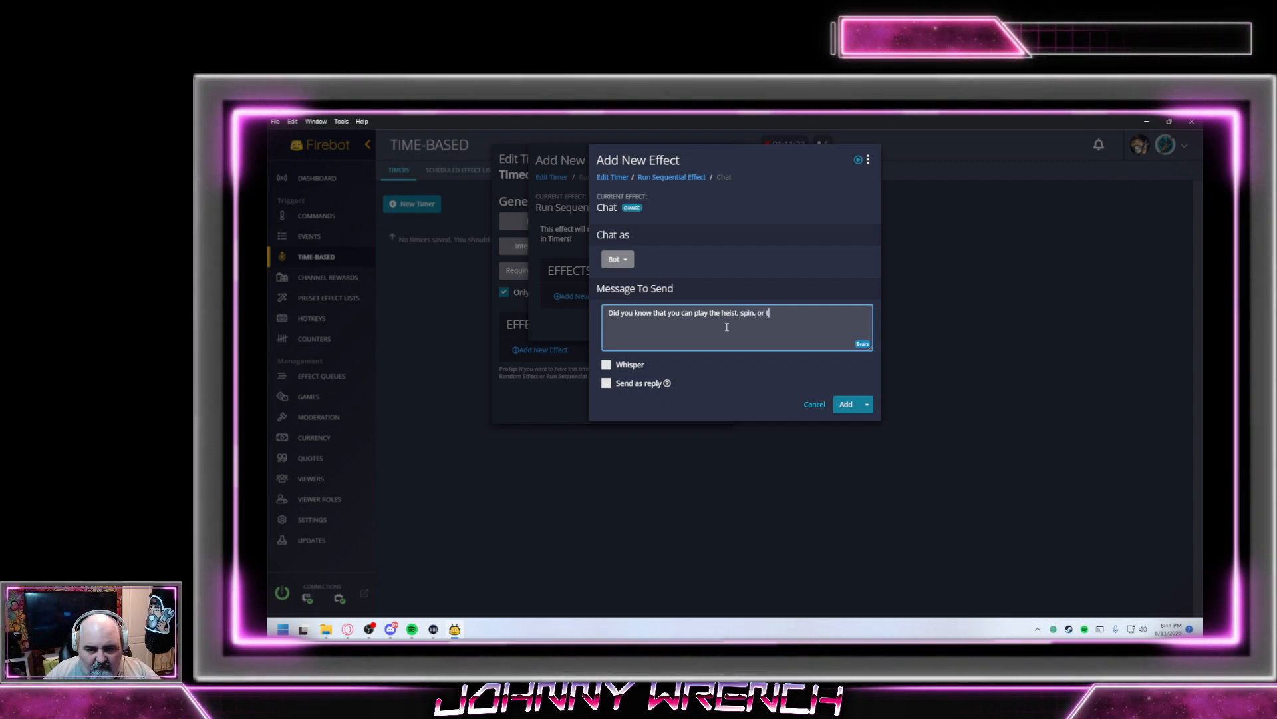
text(rivia games b)
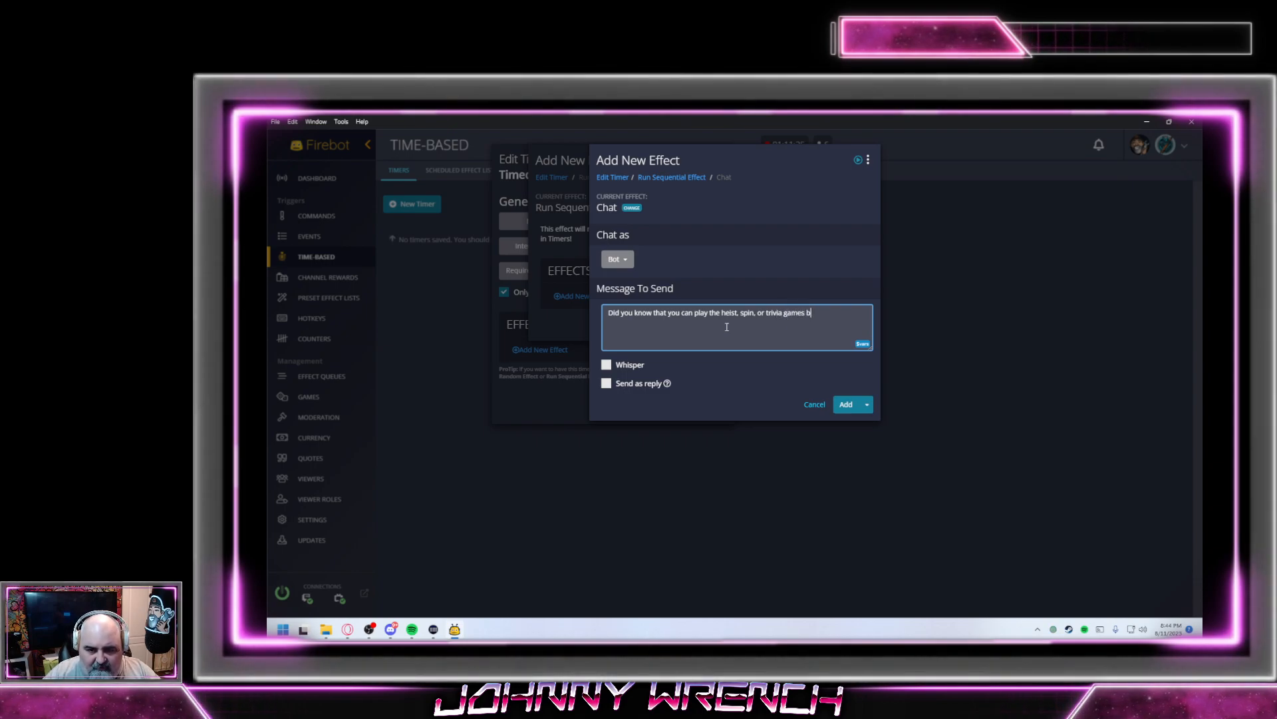
text(y using the )
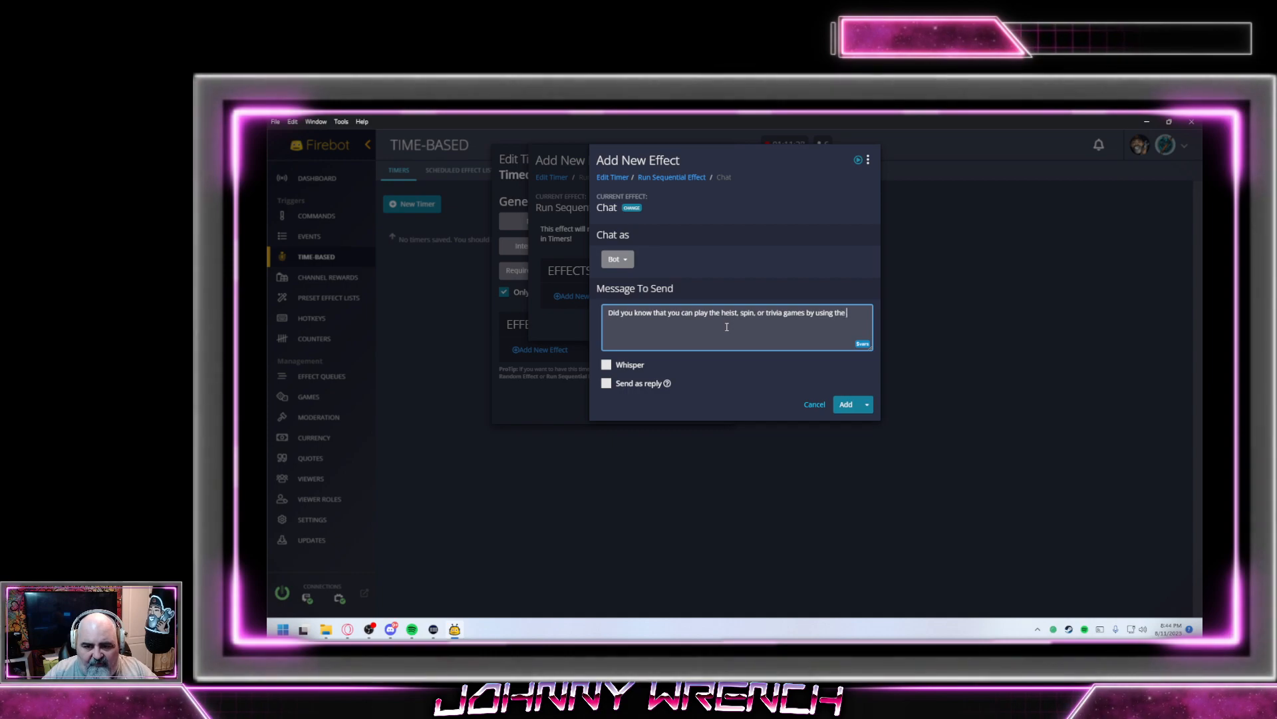
text(!hesit)
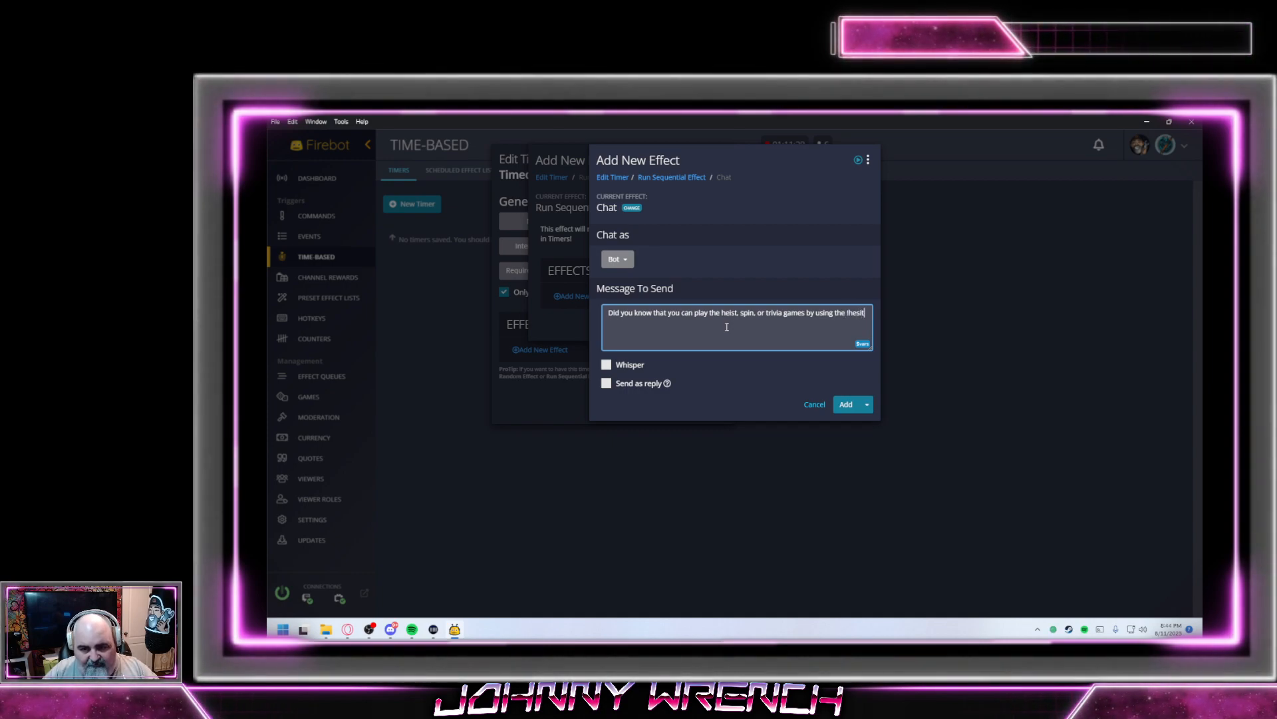
key(BackSpace)
key(BackSpace)
key(BackSpace)
key(BackSpace)
text(eist,)
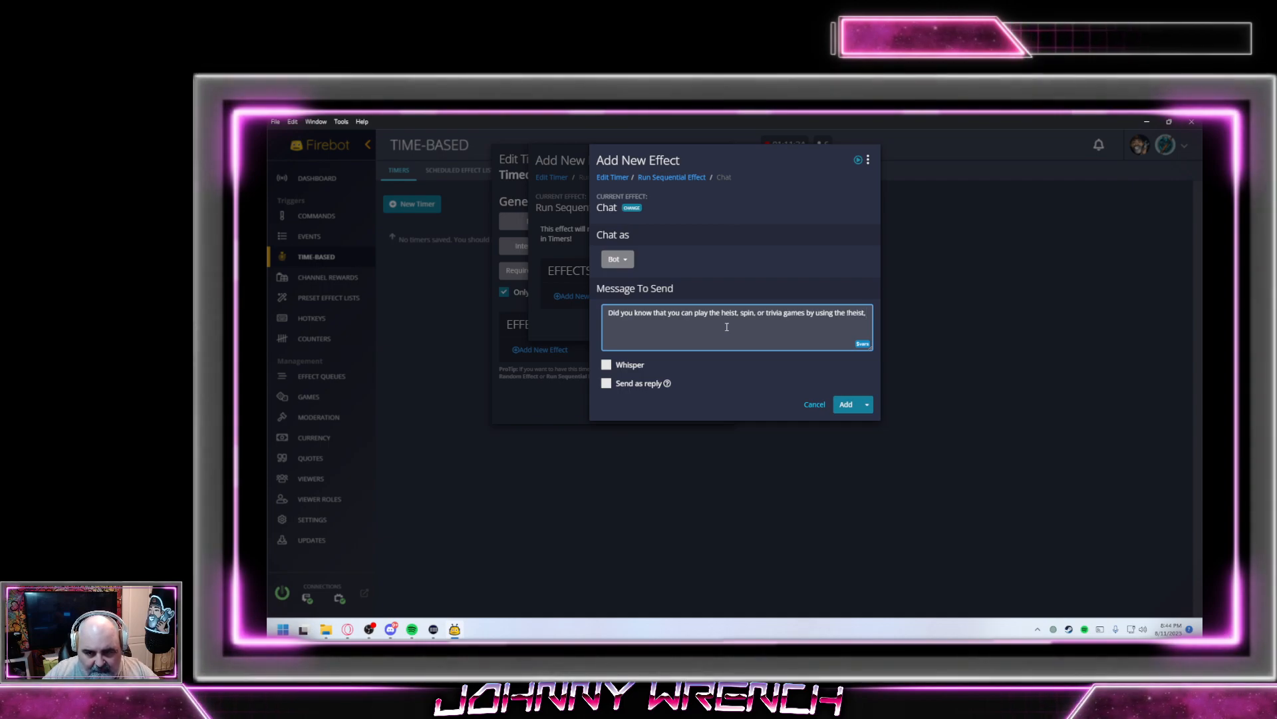
text( !spin, )
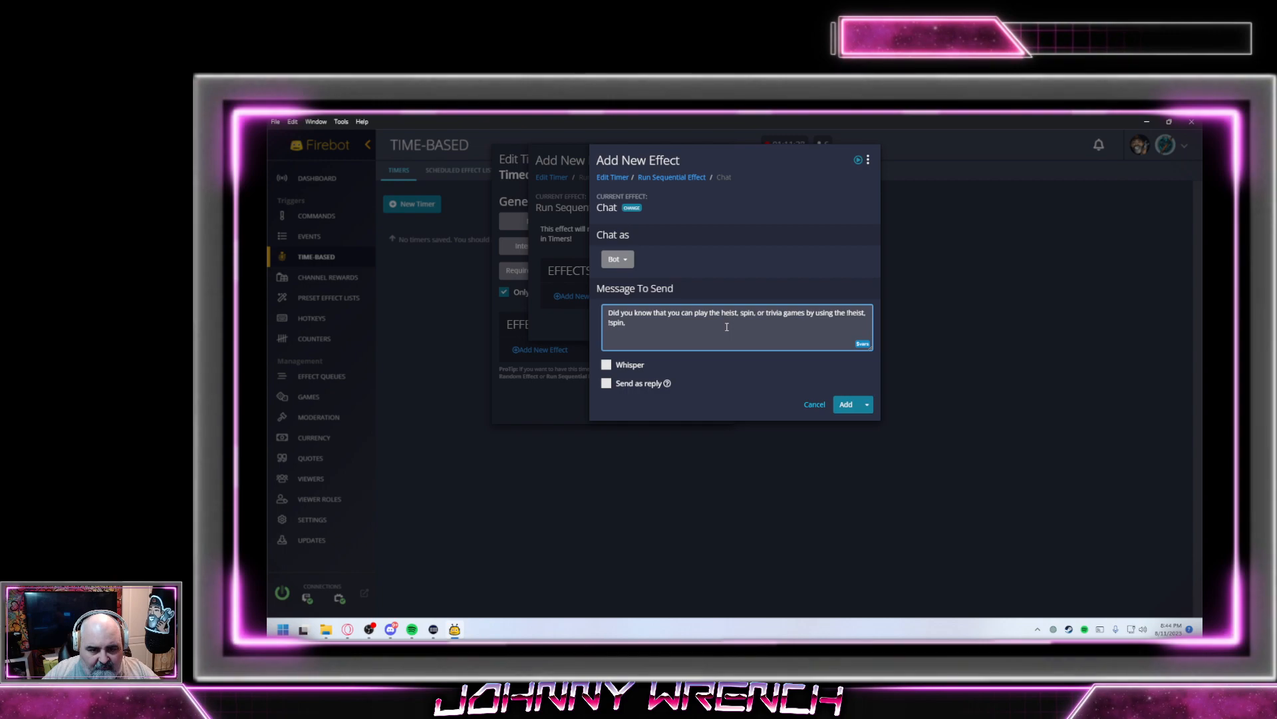
text(and !trivia commands?)
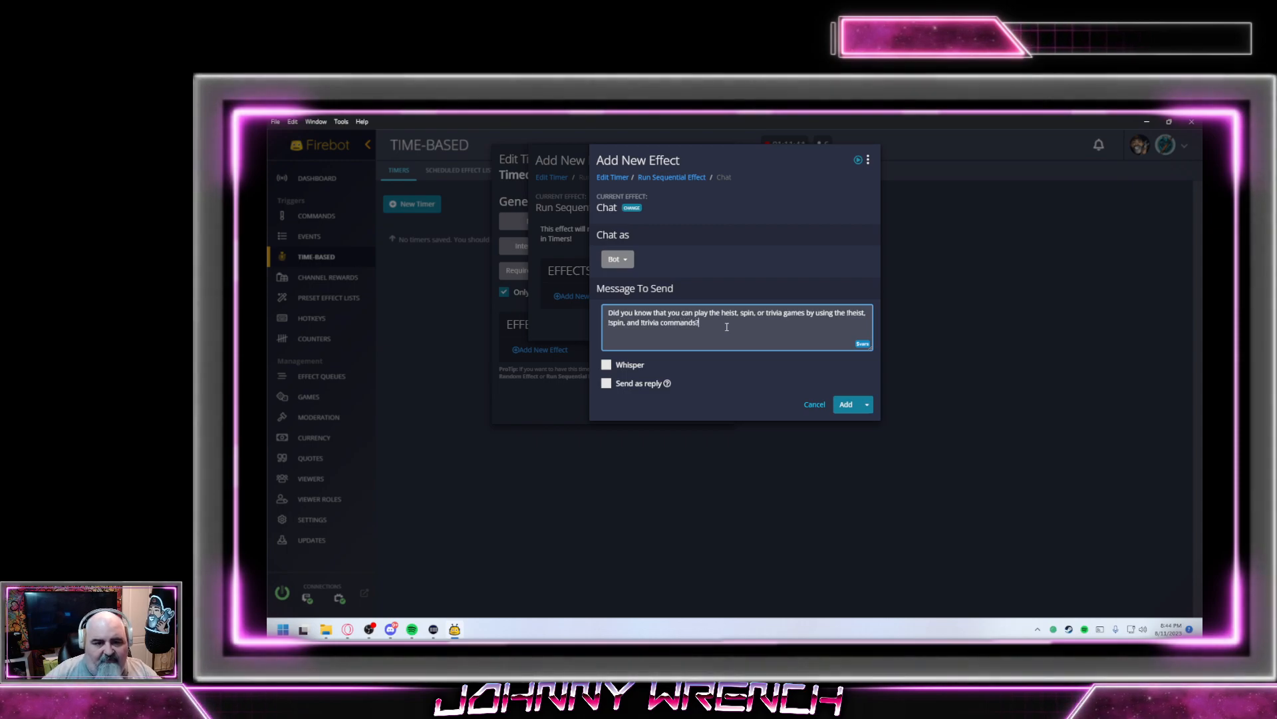
click(845, 405)
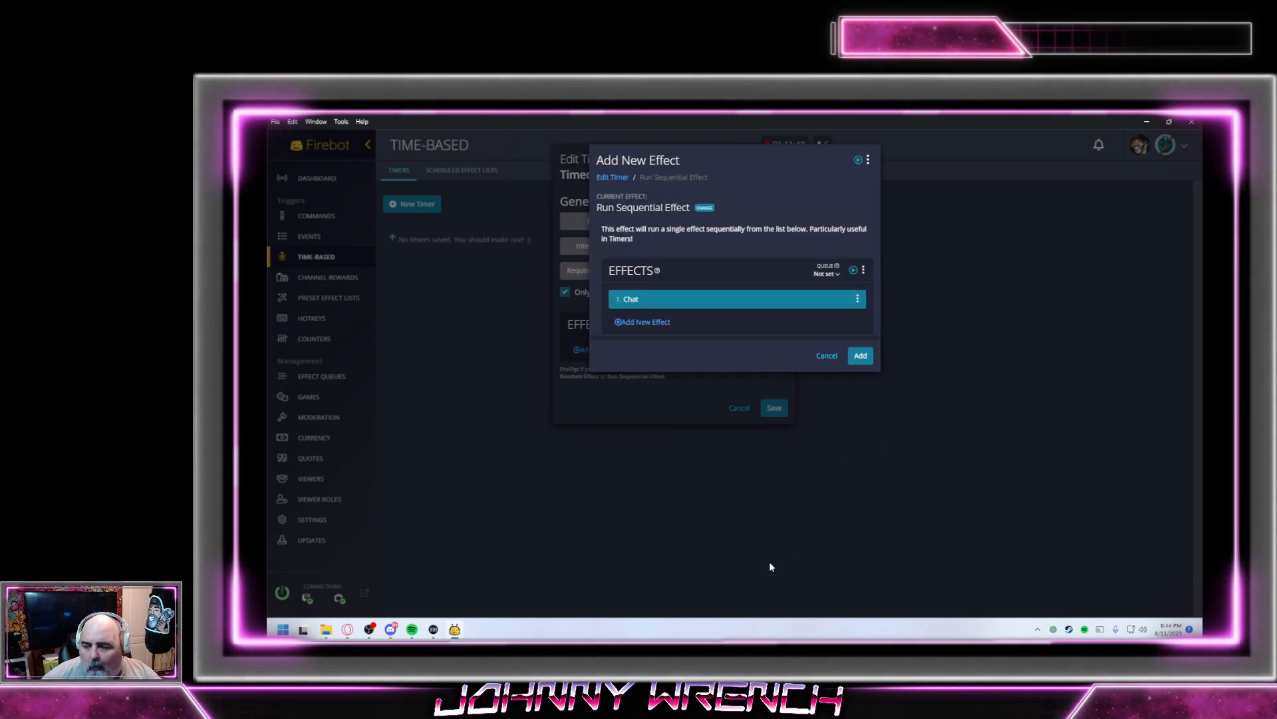
Choose a Chat effect as the second entry in the sequential effect's list
click(653, 324)
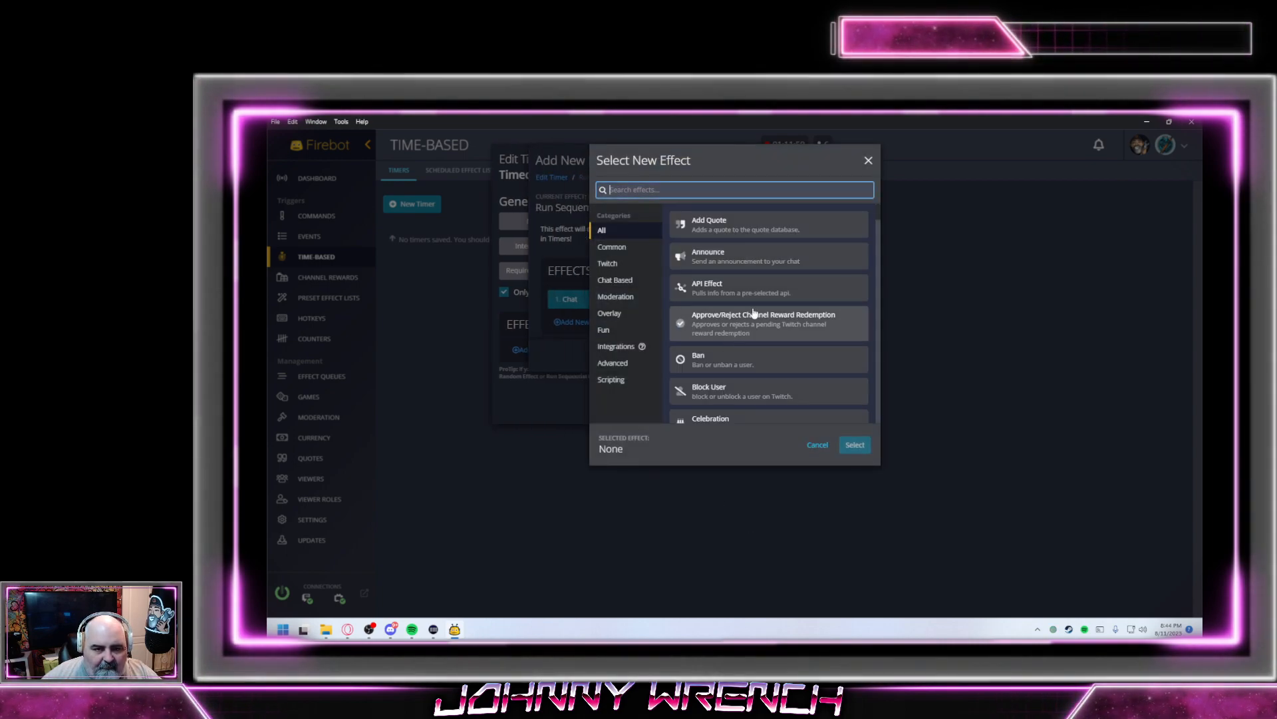
scroll(728, 363, down, 6)
scroll(726, 312, up, 2)
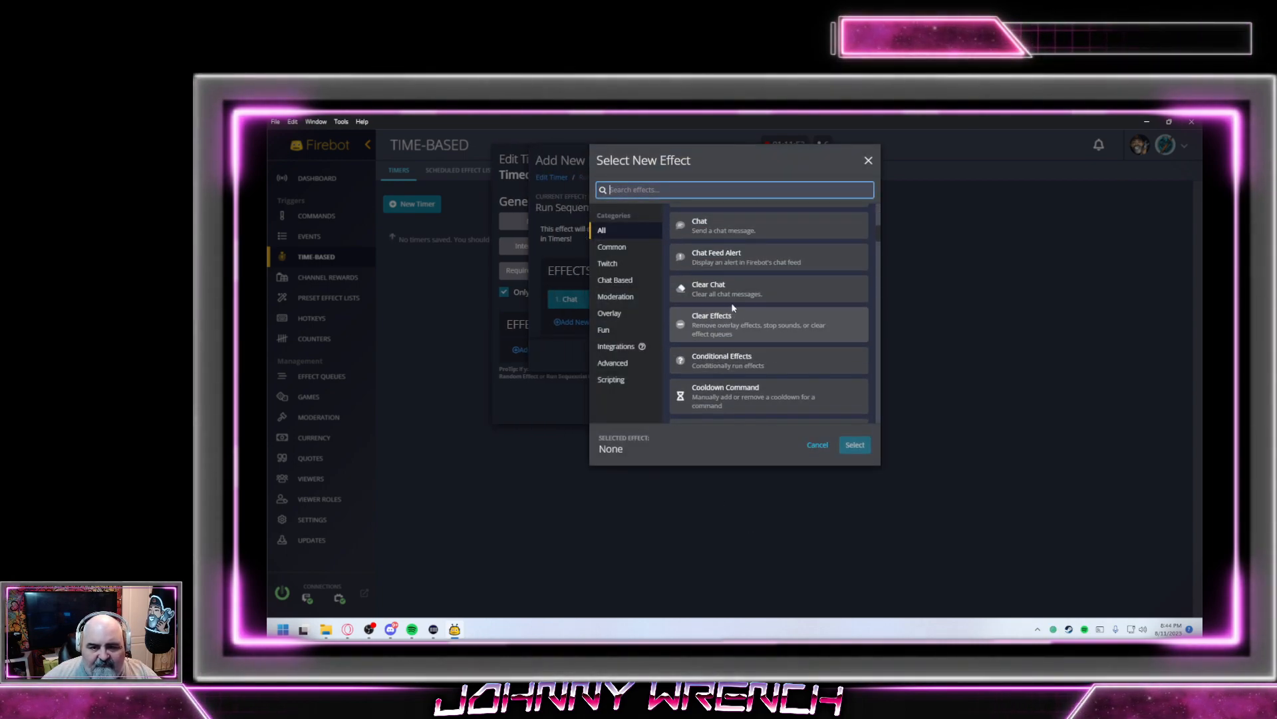
click(725, 229)
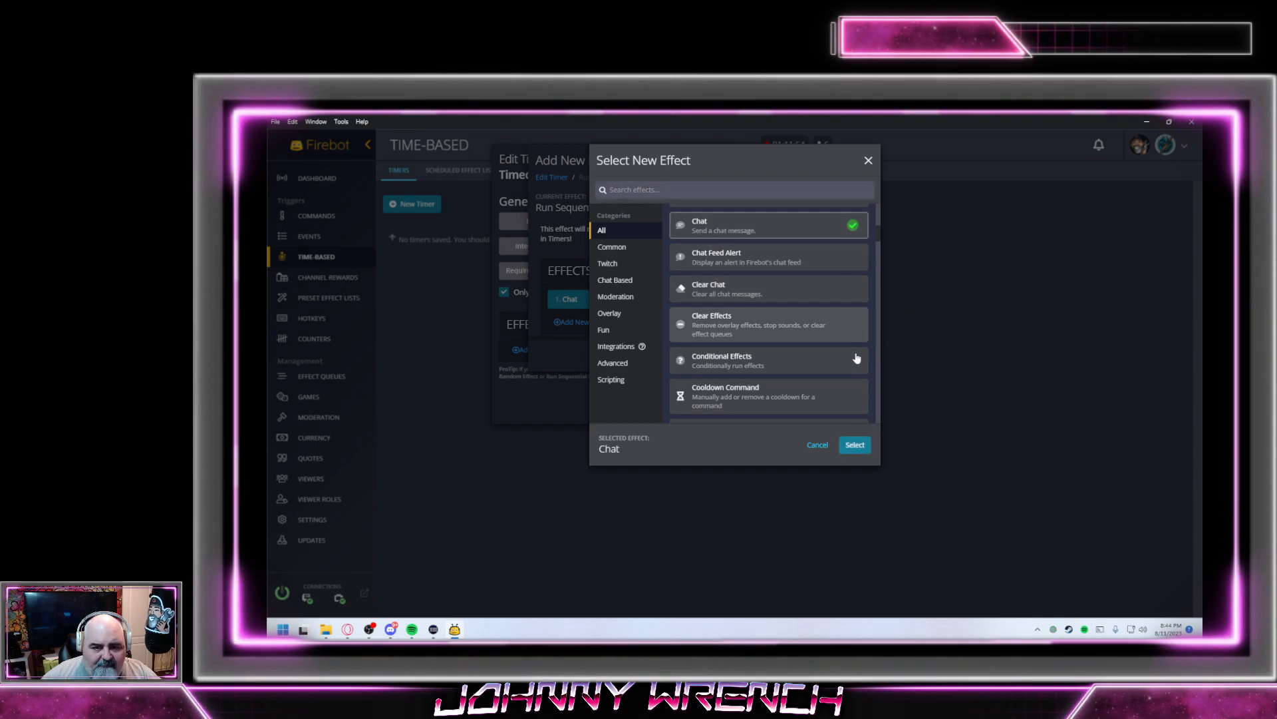
click(855, 445)
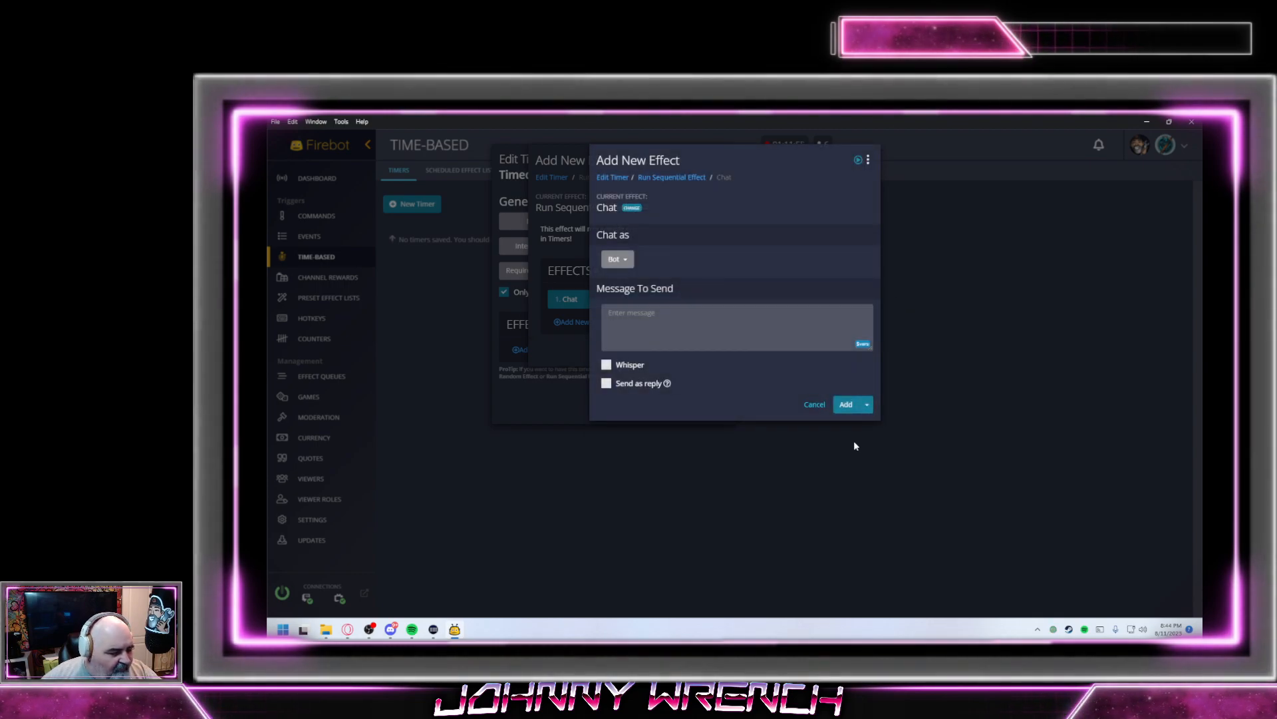
Enter the second chat message "Thank you for hanging out with me today! Your support is always appreciated!"
click(670, 337)
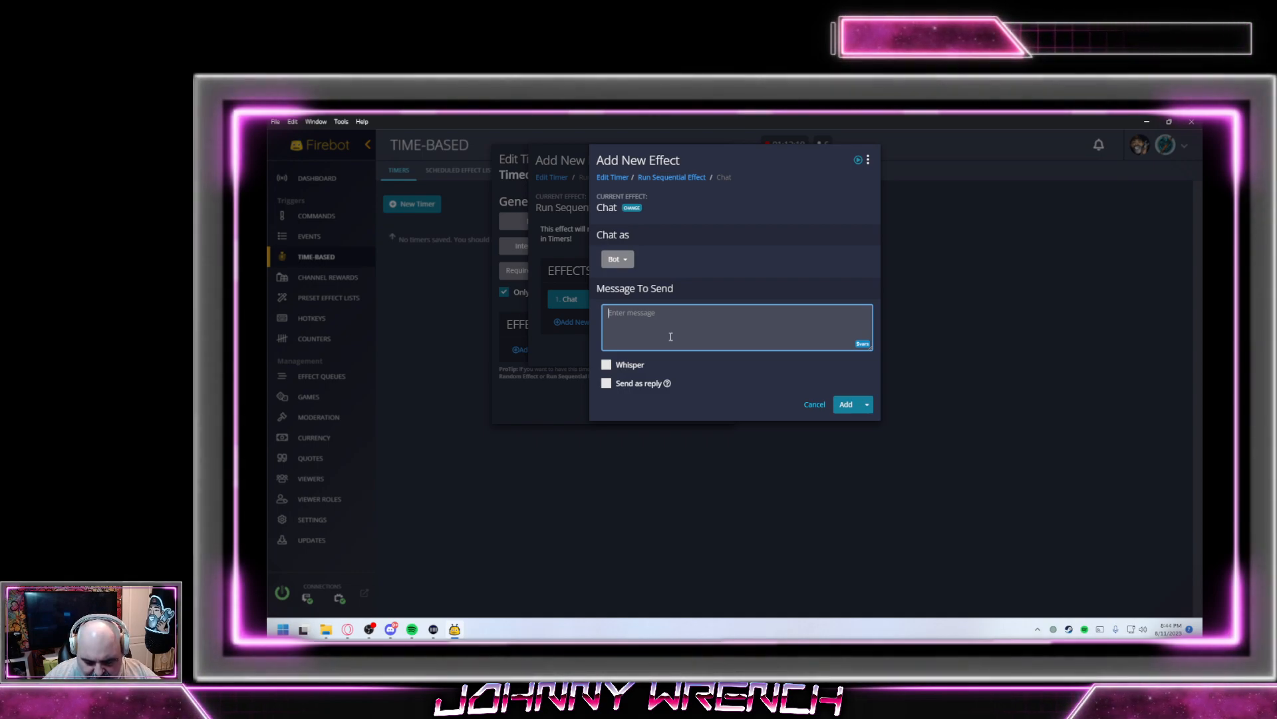
text(Than)
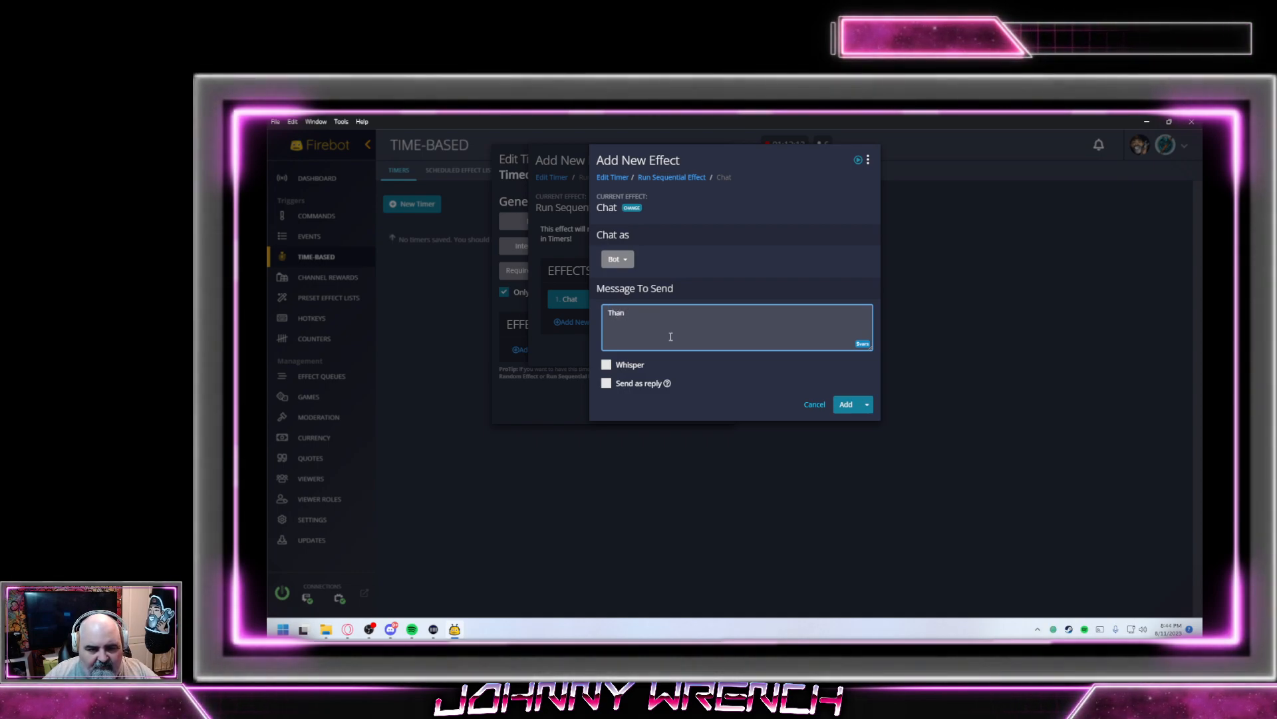
text( kyou for your)
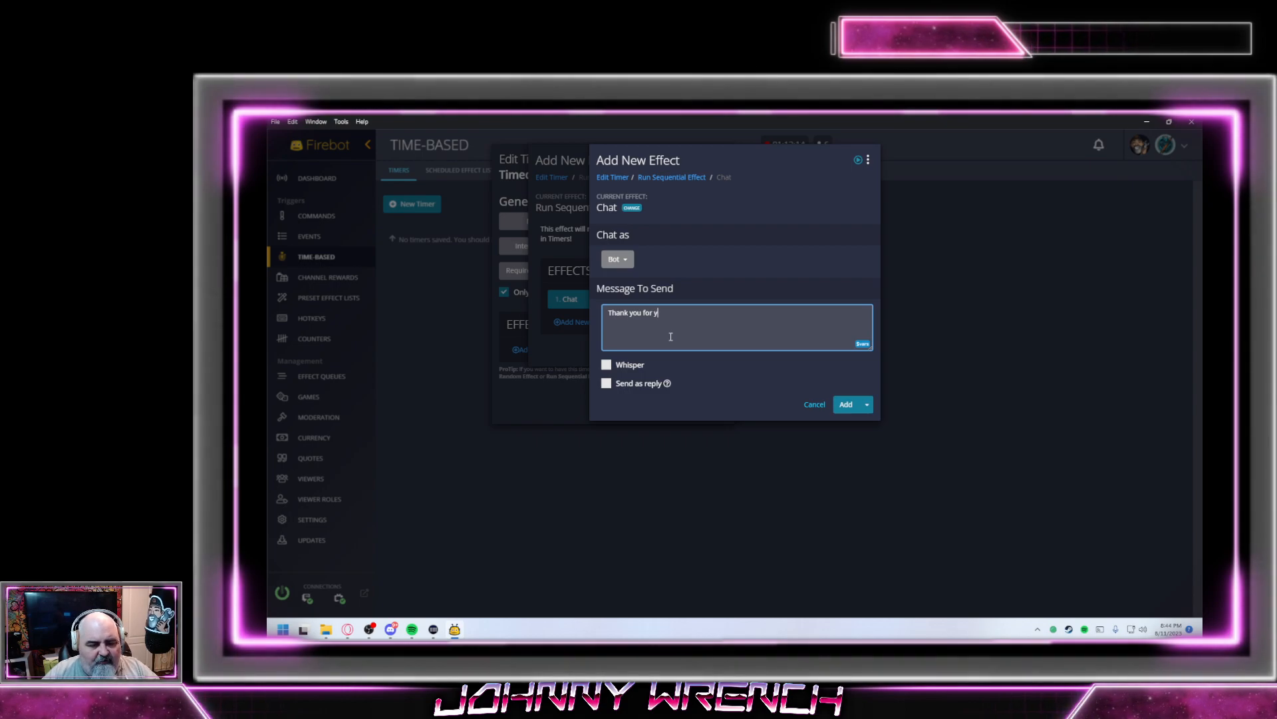
key(BackSpace)
key(BackSpace)
key(BackSpace)
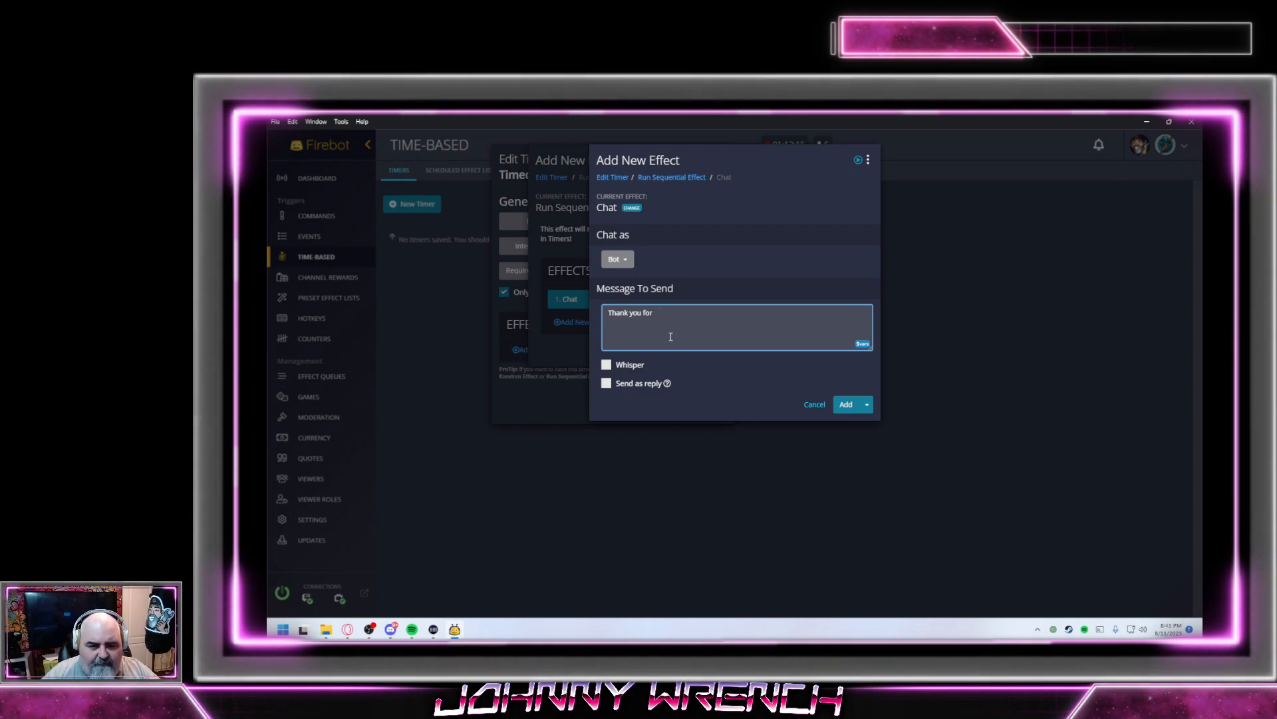
text(t)
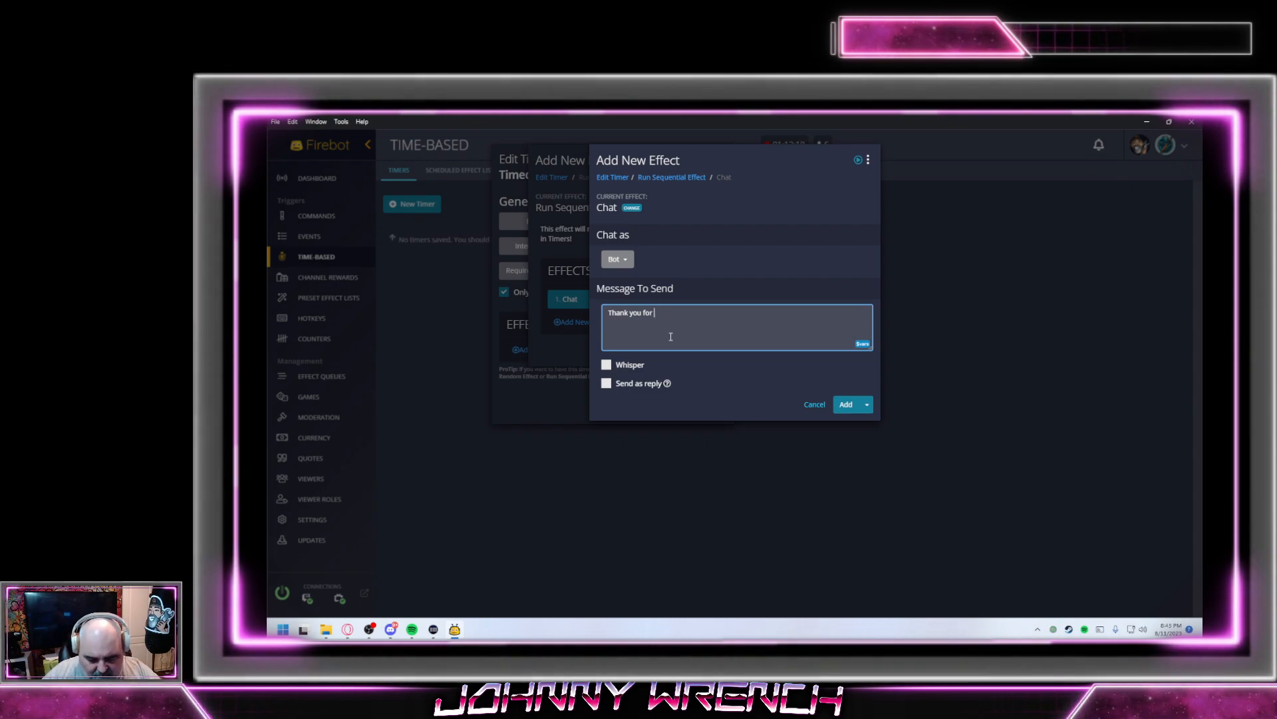
text(hanging )
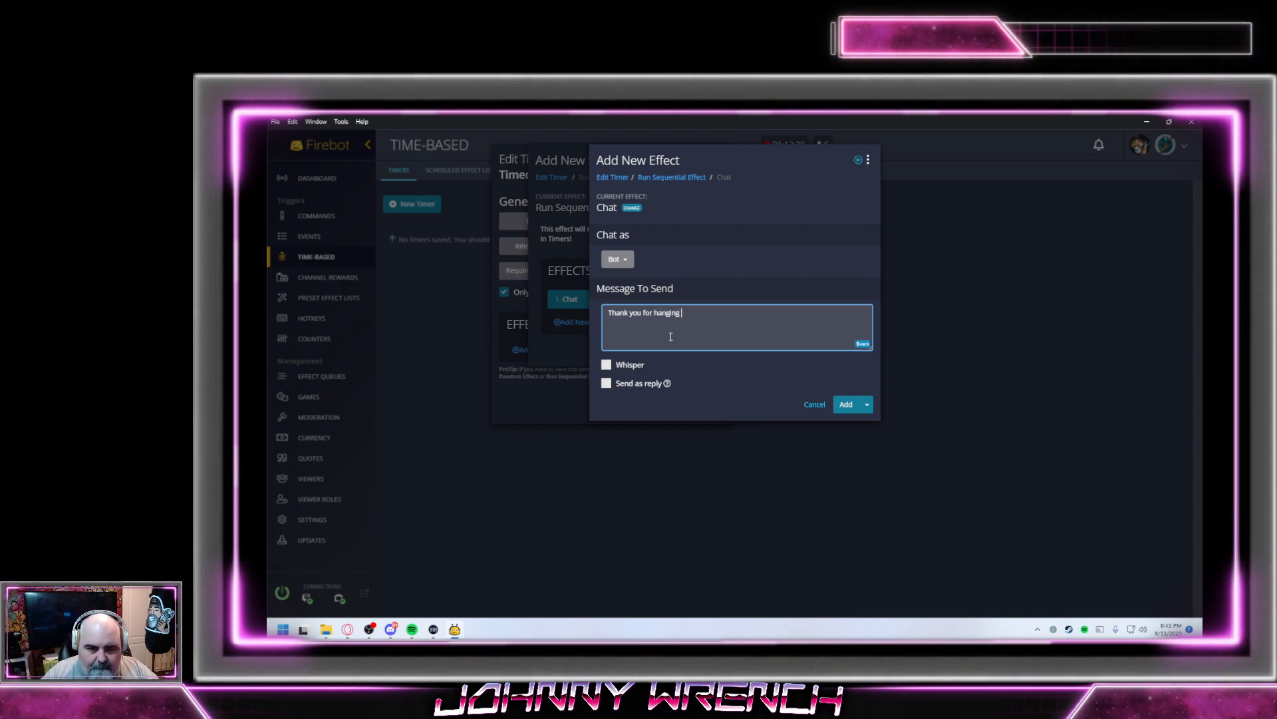
text(out with me)
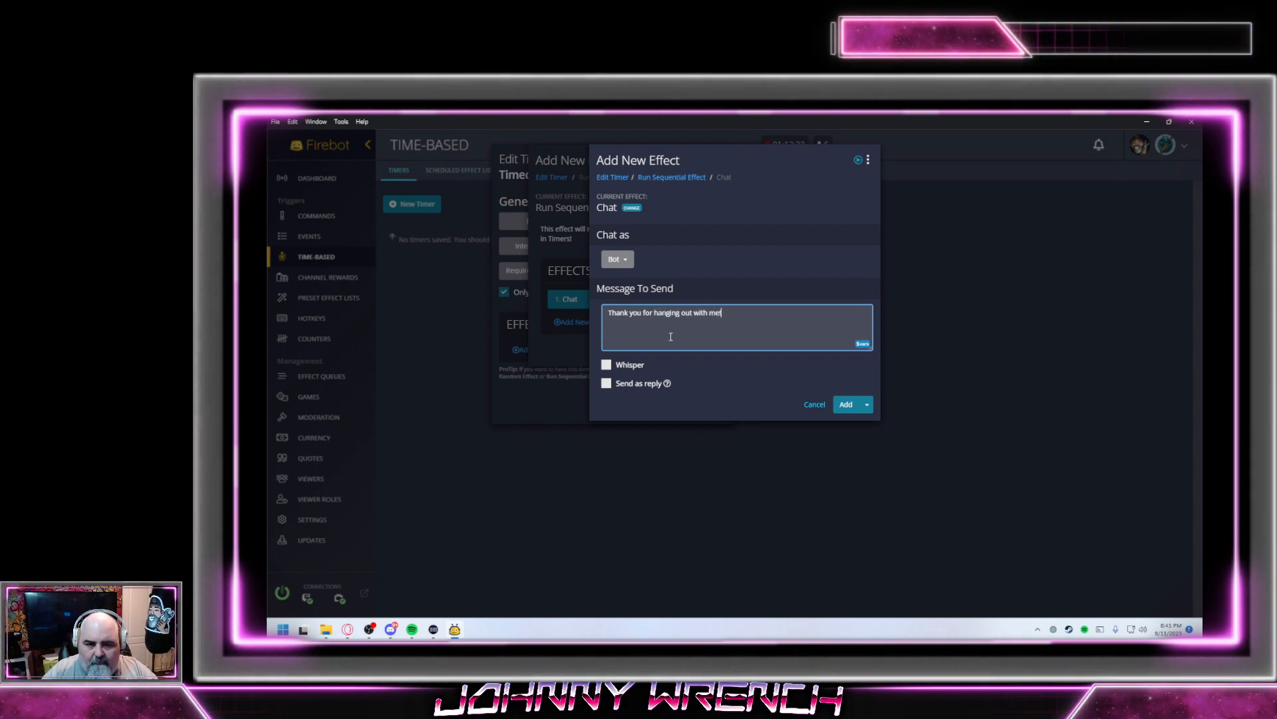
text( today)
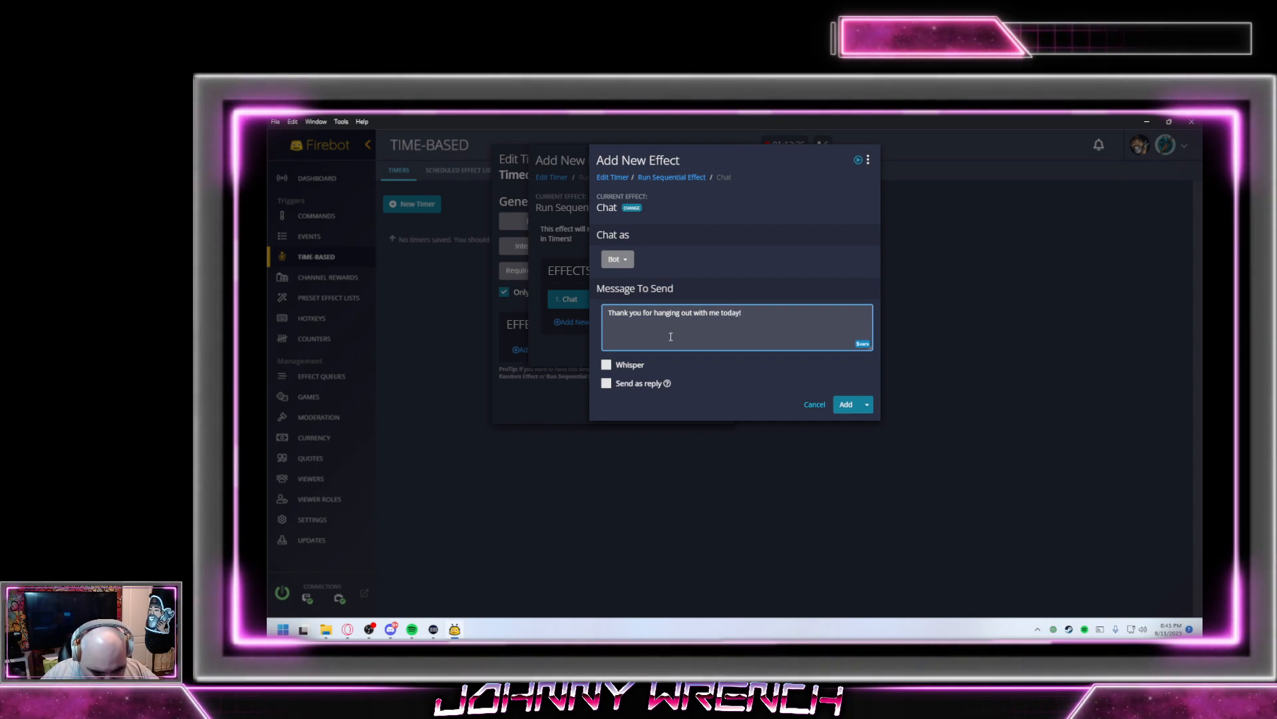
text(! You'r)
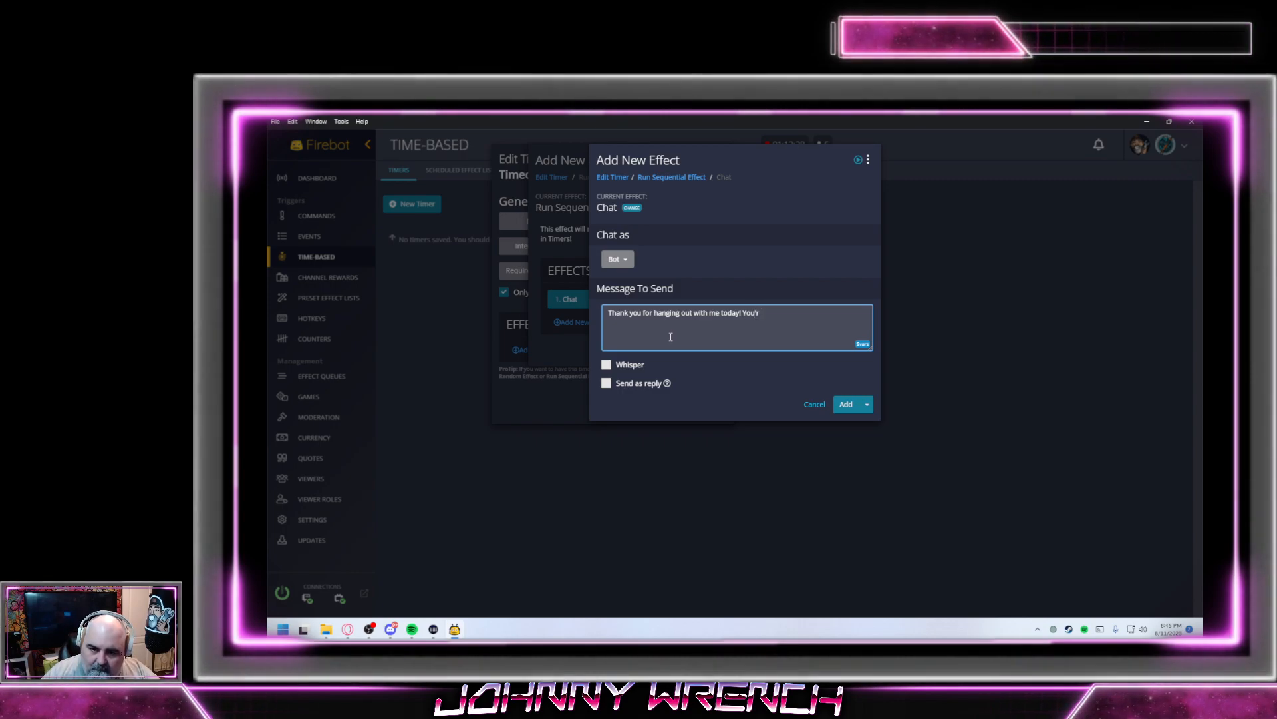
text(e  support is always appreciated!)
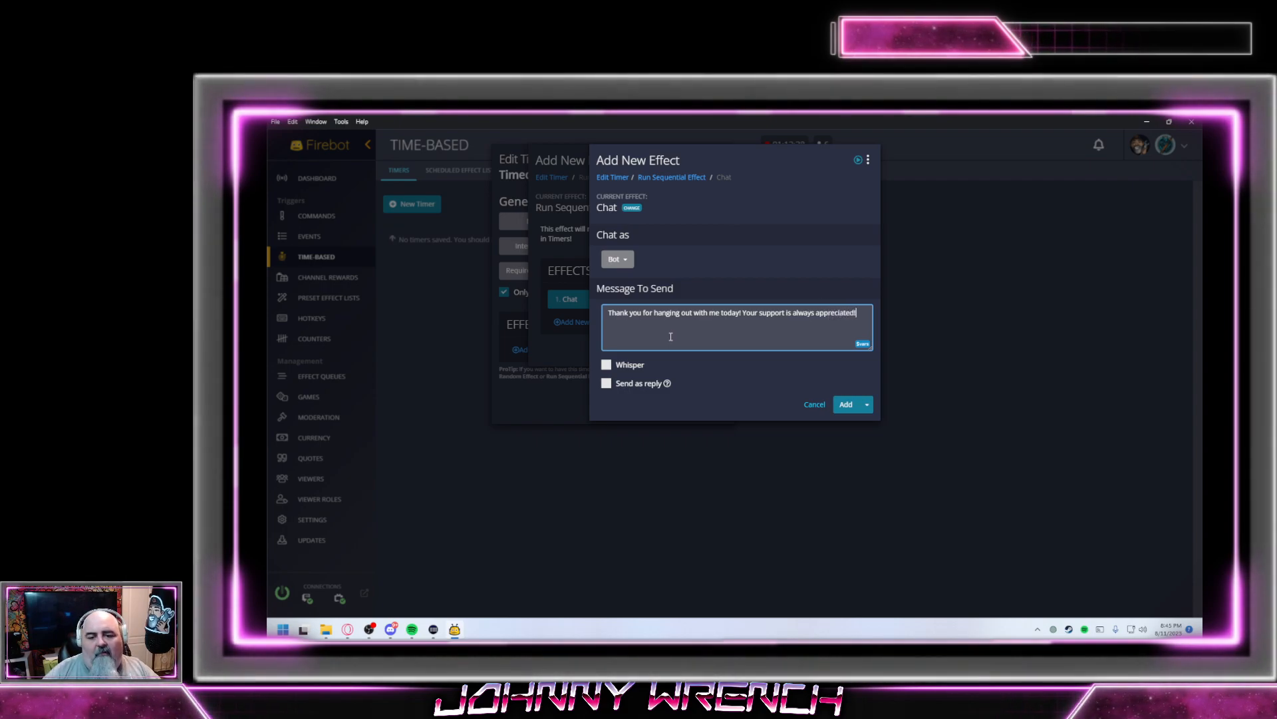
Set the second message to chat as Streamer and save it with the sequential effect in the TimedMessages timer
click(628, 266)
click(616, 284)
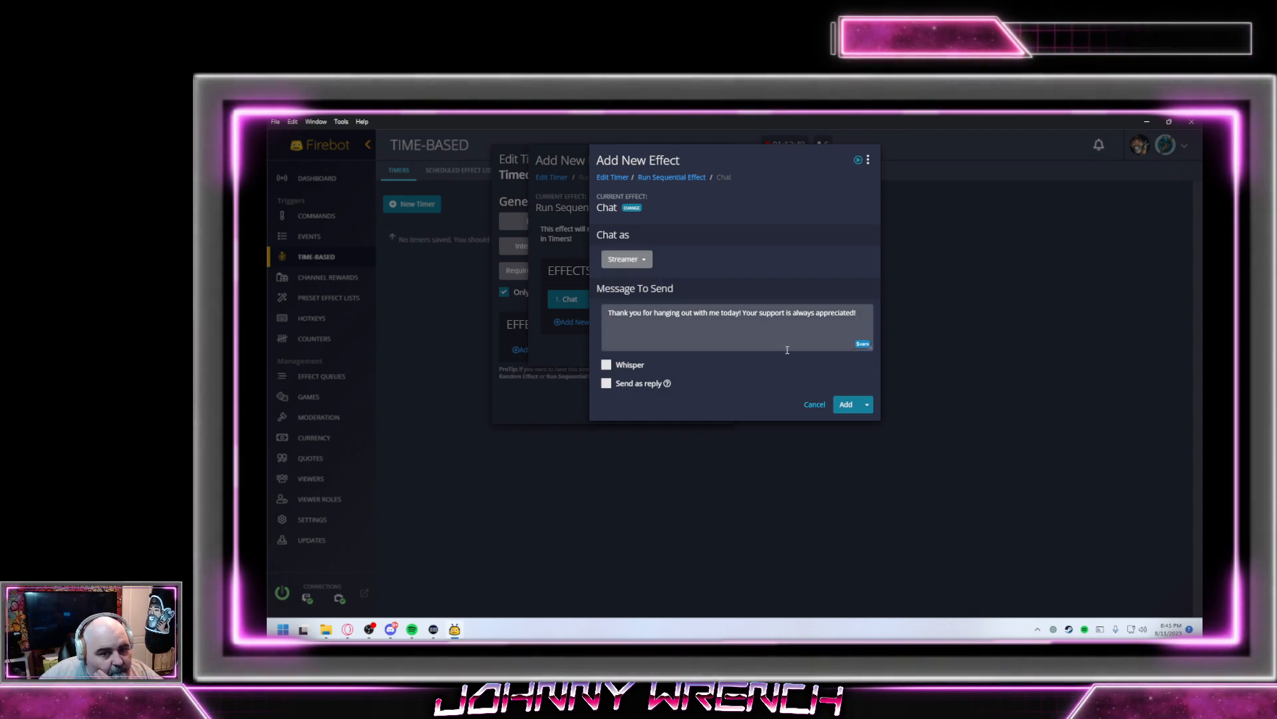
click(861, 407)
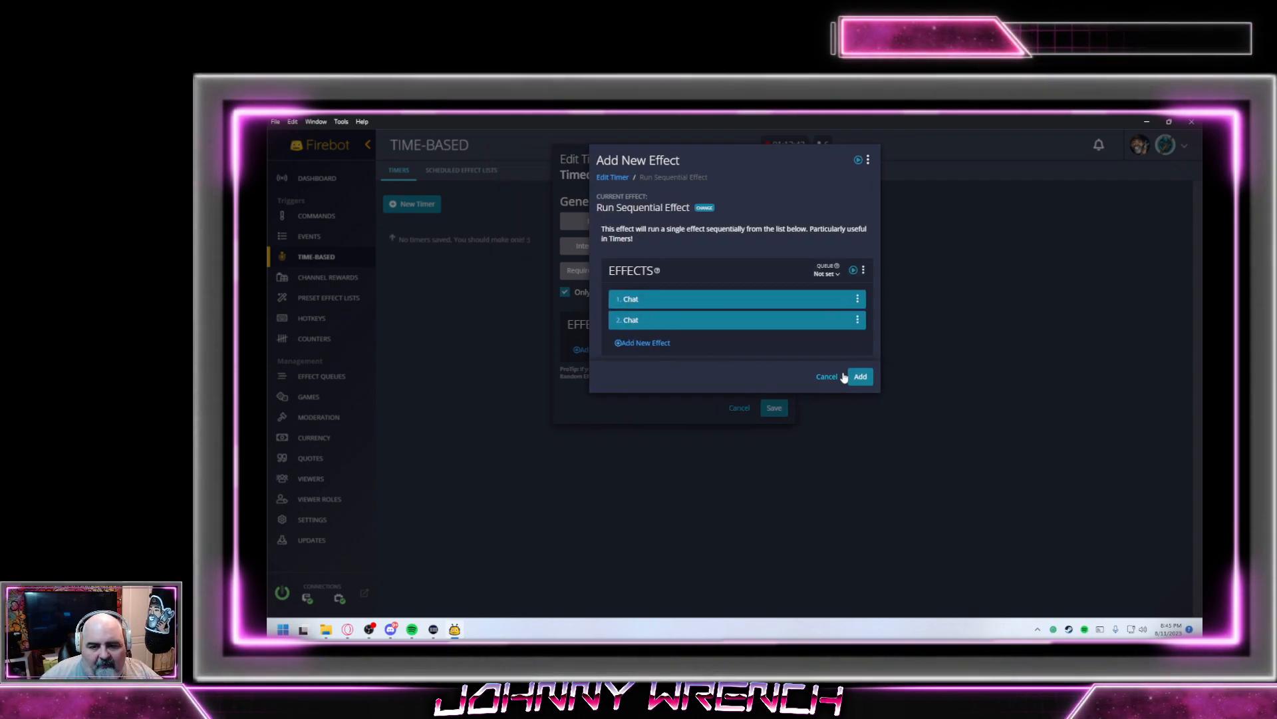
click(860, 376)
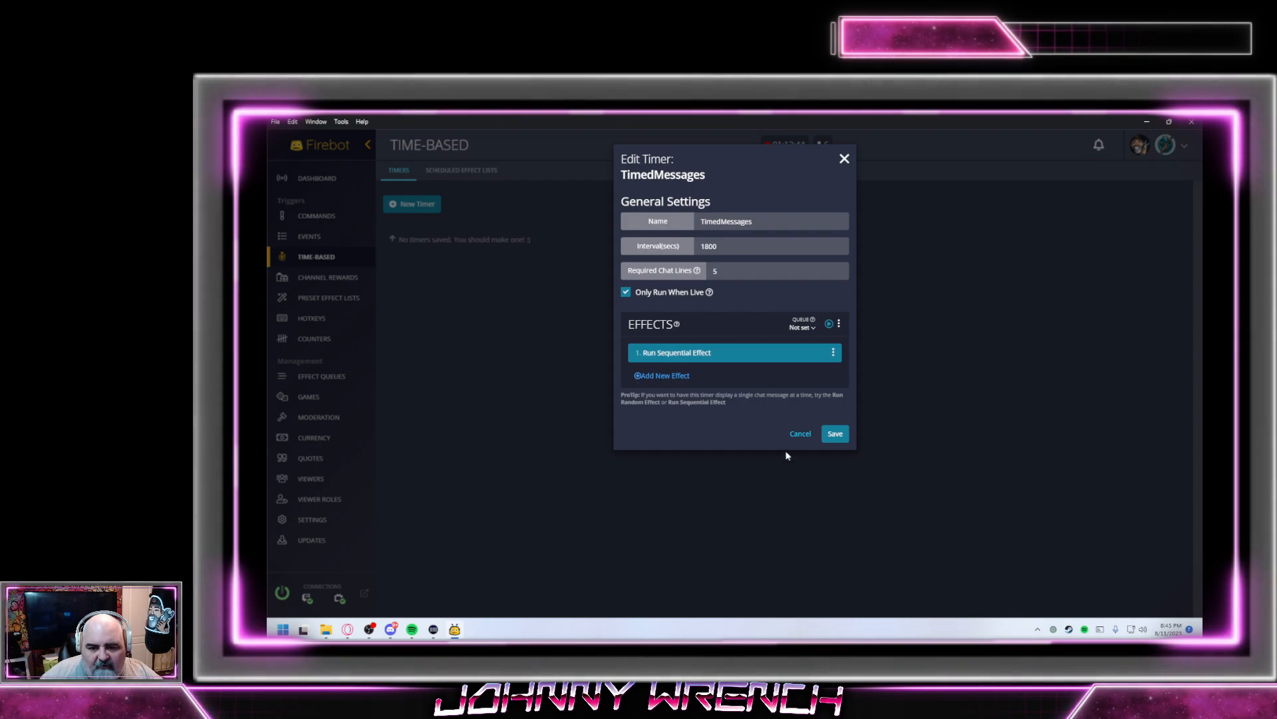
click(834, 435)
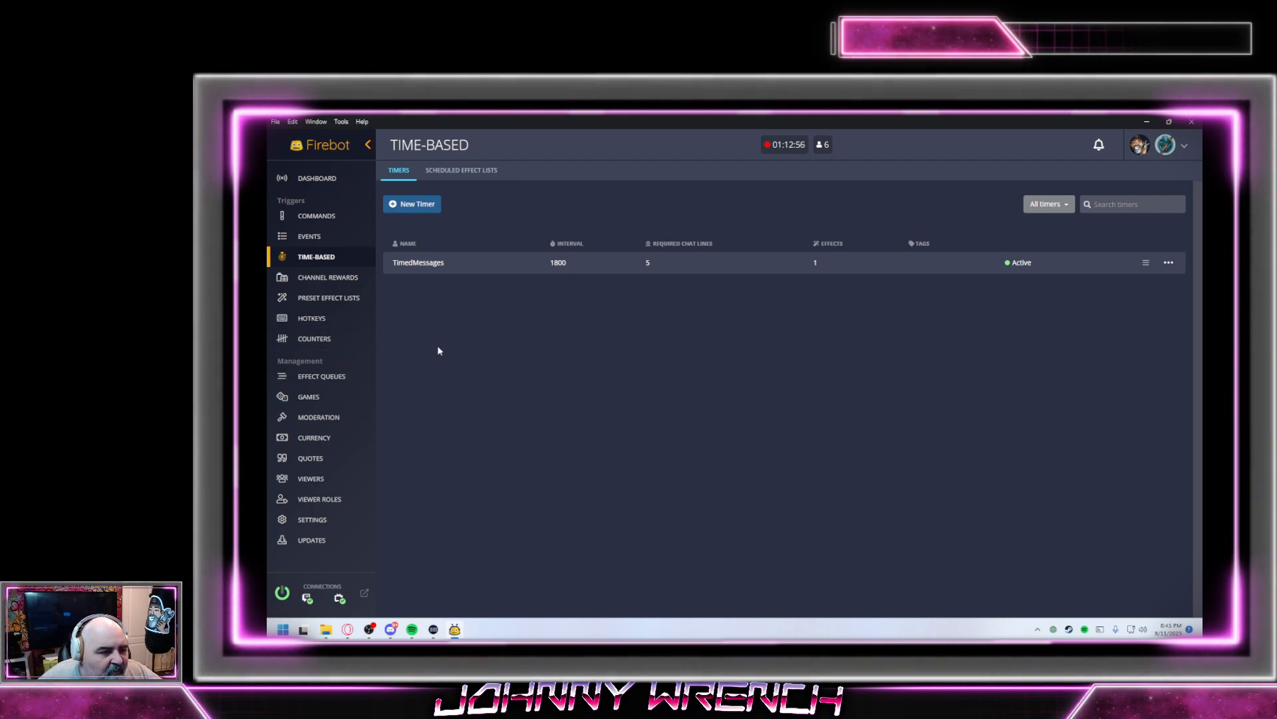
Create a new channel reward named Hydrate with the description "Streamer thirsty, want drinkie"
click(327, 277)
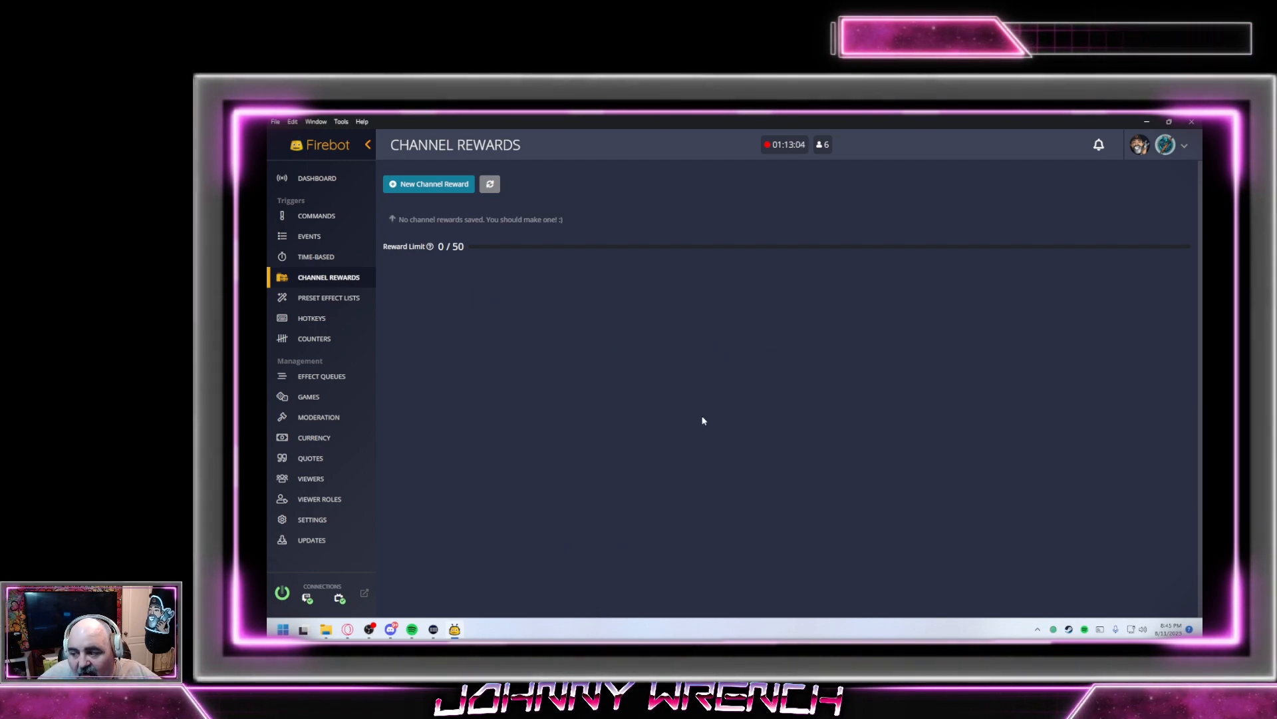
click(412, 186)
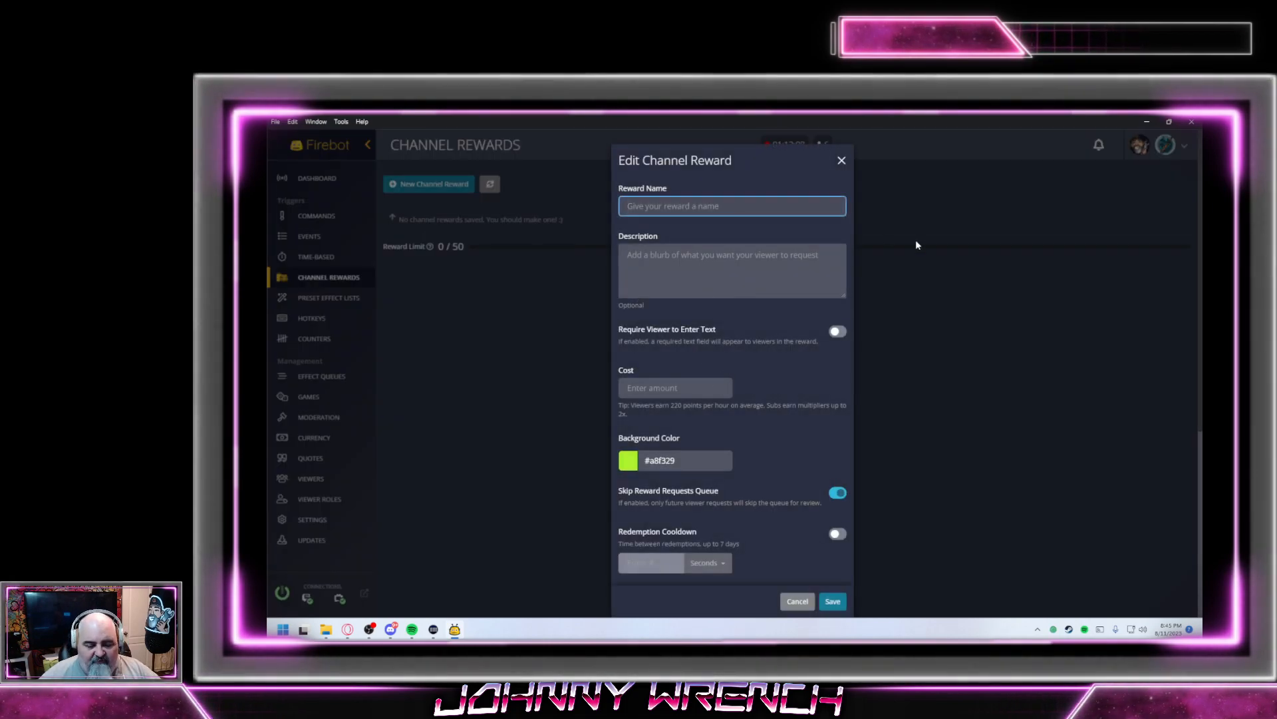
text(Hydrate)
key(Tab)
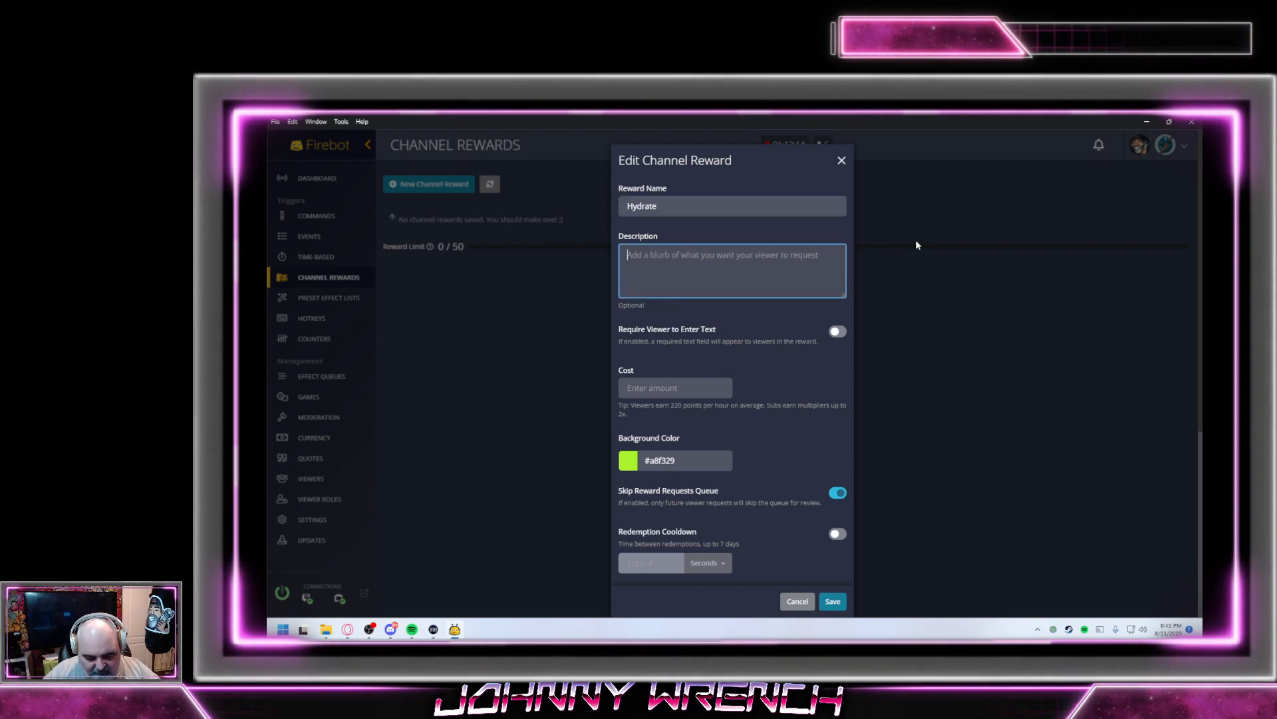
text(Streamer thirsty, want drinkie)
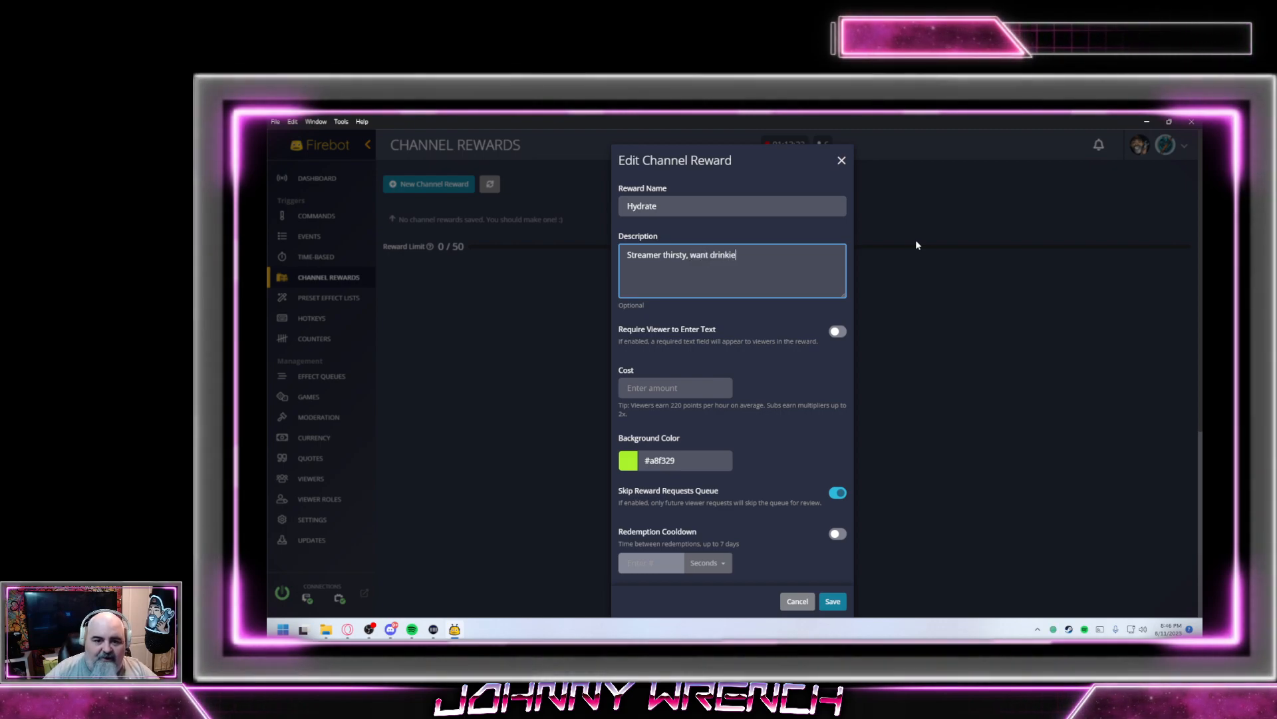
Set the Hydrate reward's cost to 220 points
scroll(783, 348, down, 2)
click(705, 241)
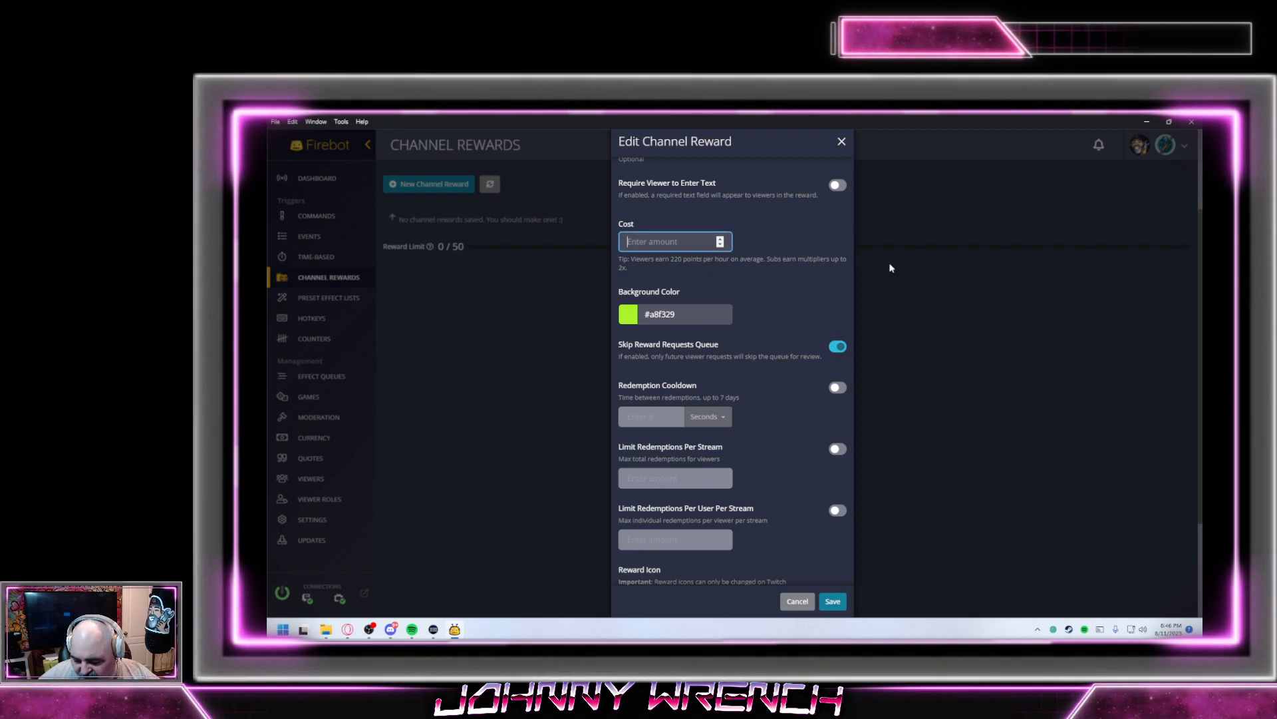
text(220)
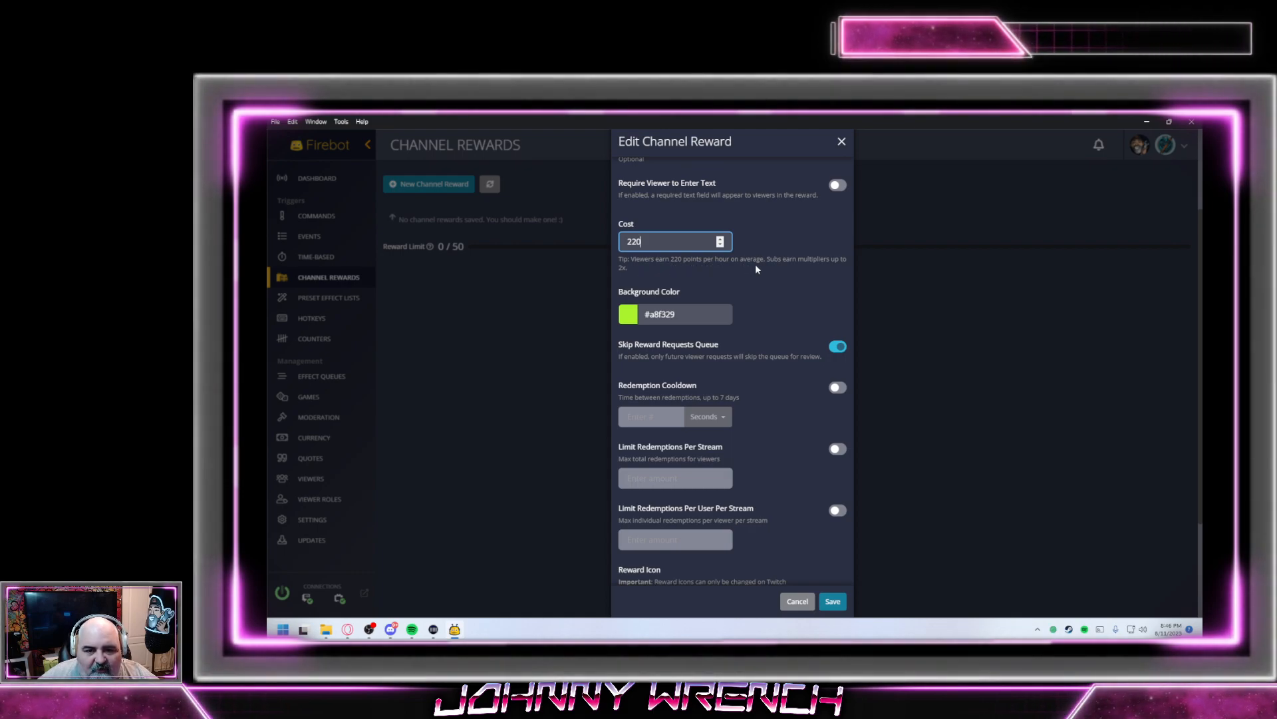
Enable a redemption cooldown of 20 minutes for the Hydrate reward, leaving the per-stream redemption limit off
scroll(790, 343, down, 1)
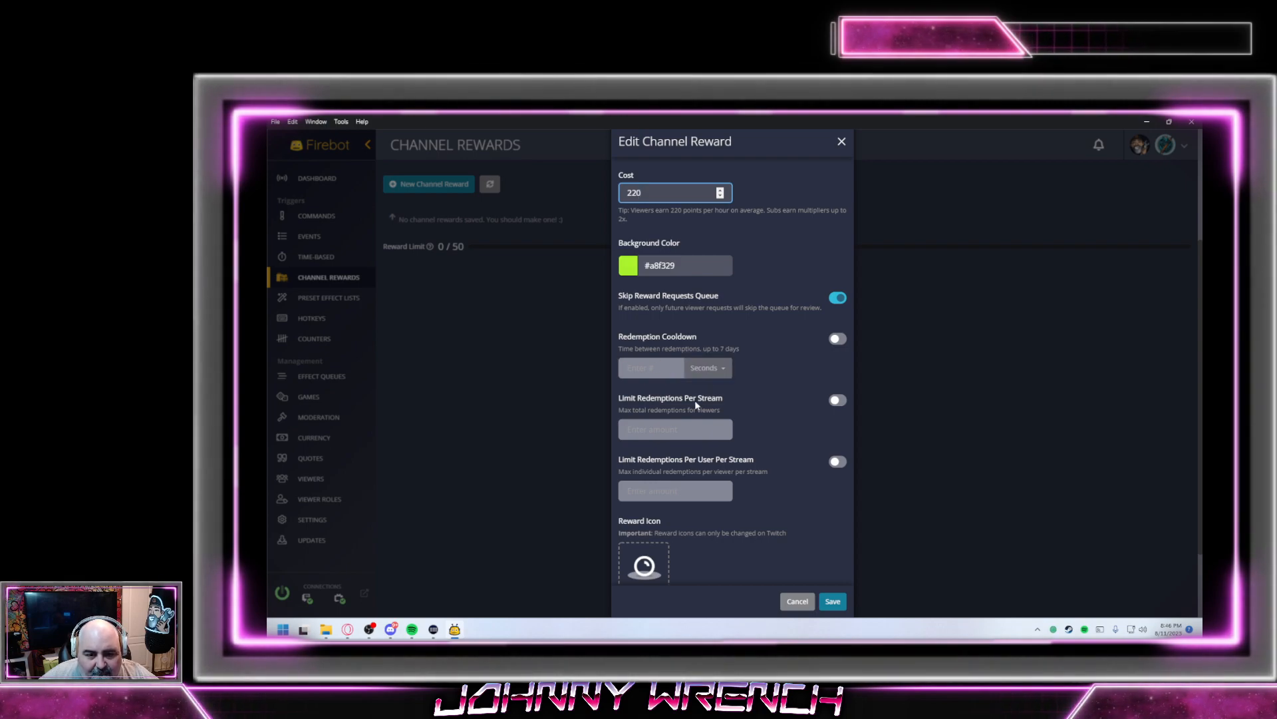
click(836, 339)
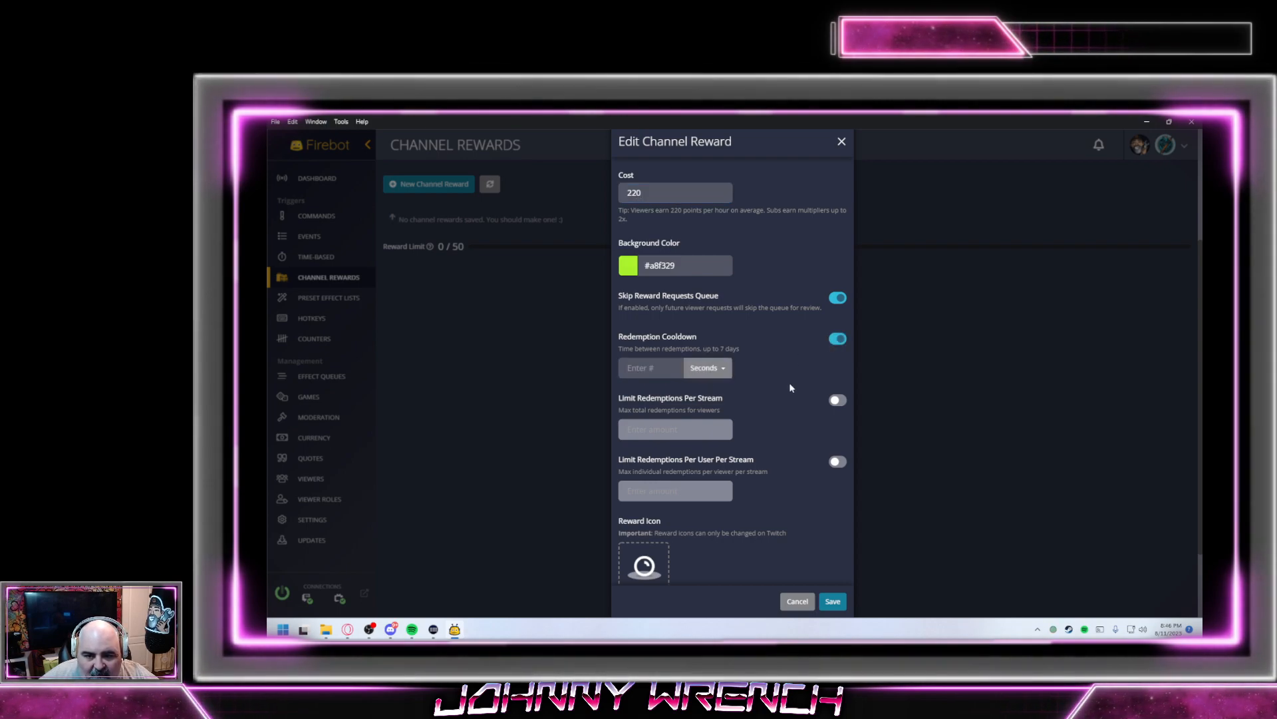
click(643, 369)
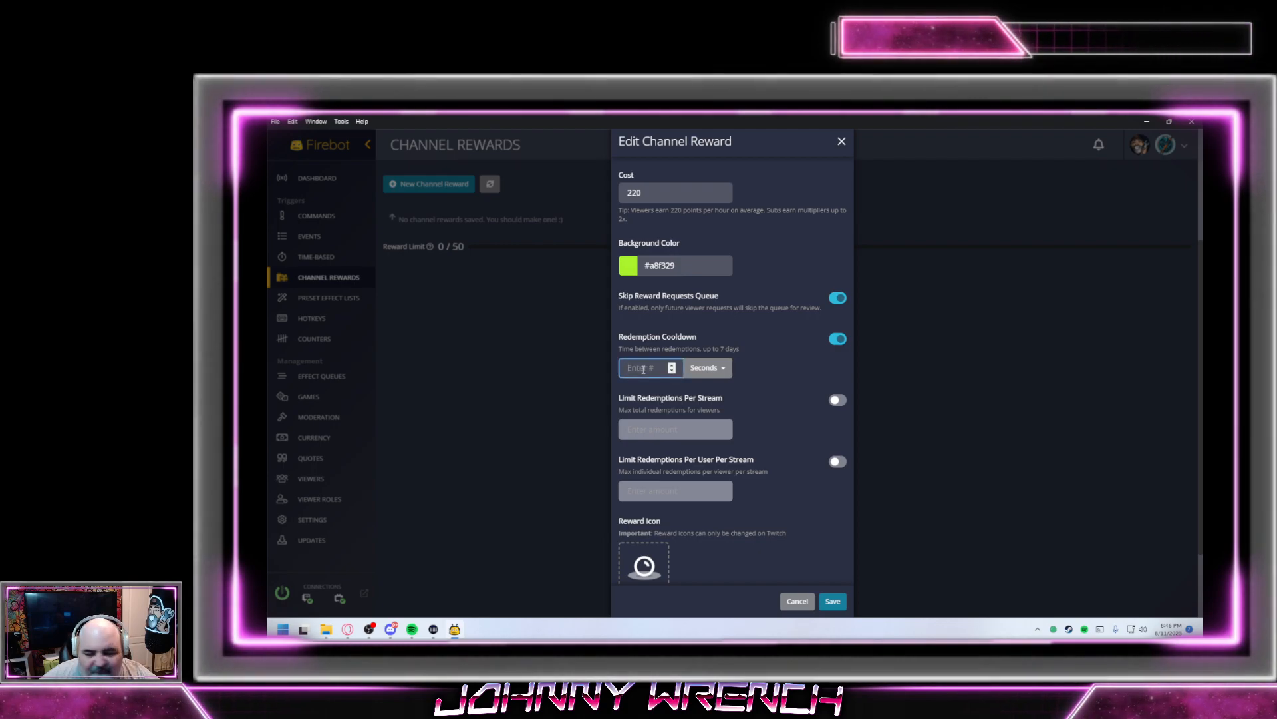
click(706, 368)
click(691, 407)
click(657, 370)
text(20)
click(790, 346)
scroll(765, 362, down, 2)
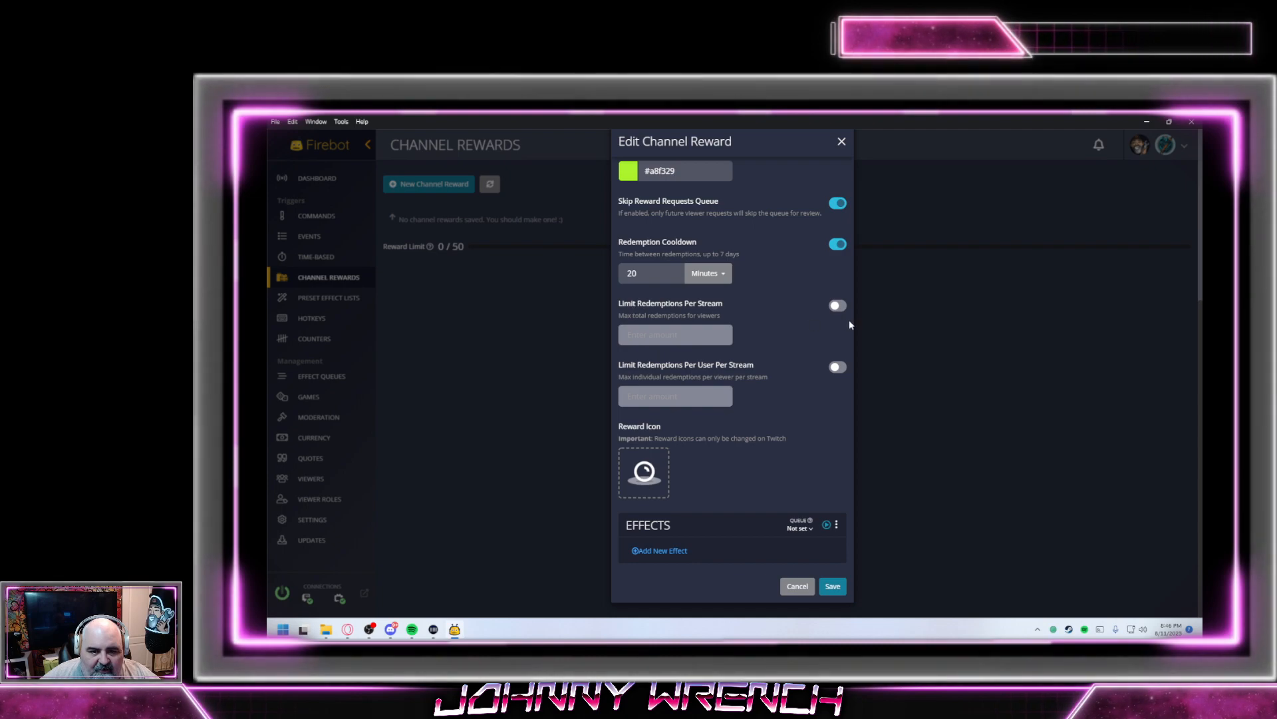
click(836, 305)
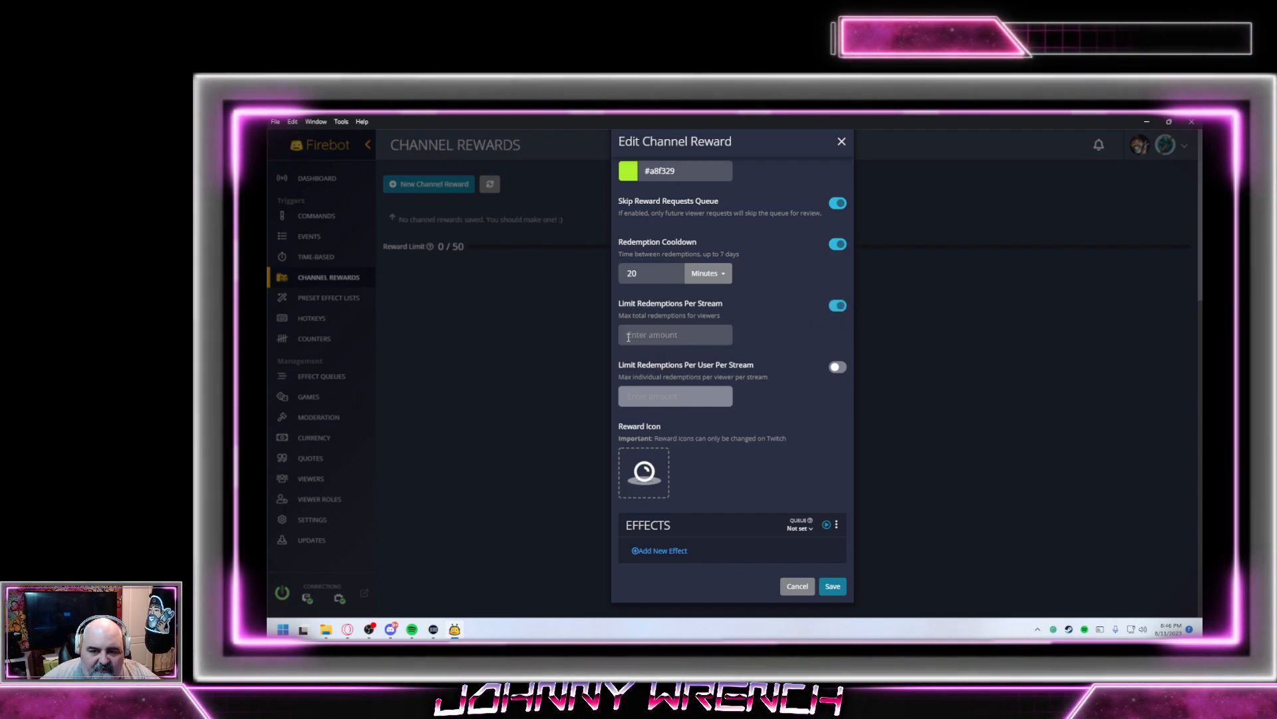
click(838, 306)
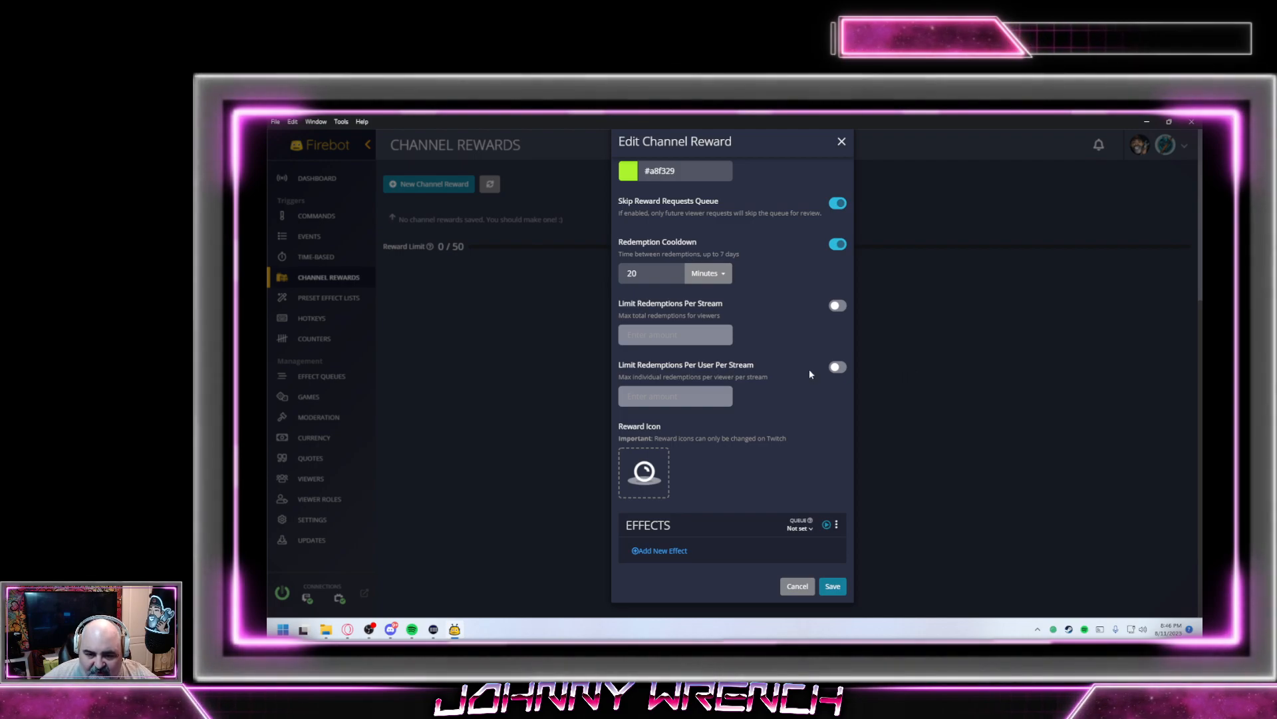
Choose Chat as a new effect for the Hydrate reward
click(668, 551)
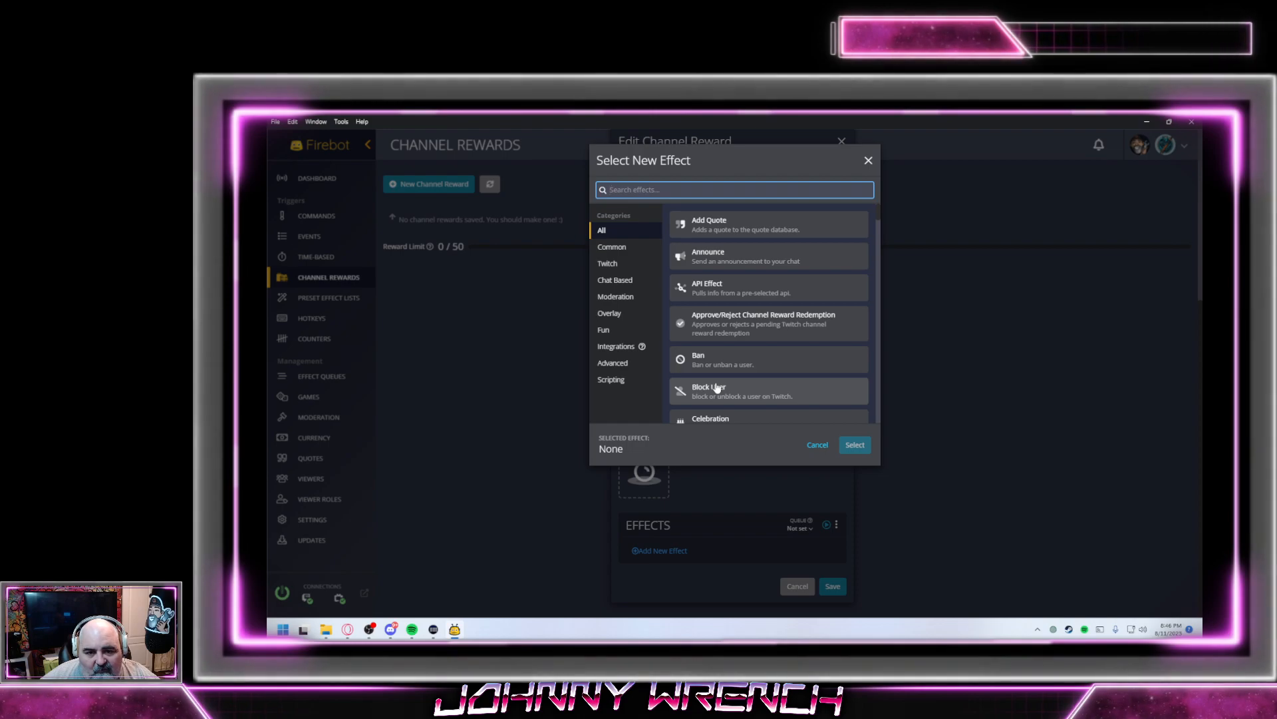
scroll(725, 383, down, 3)
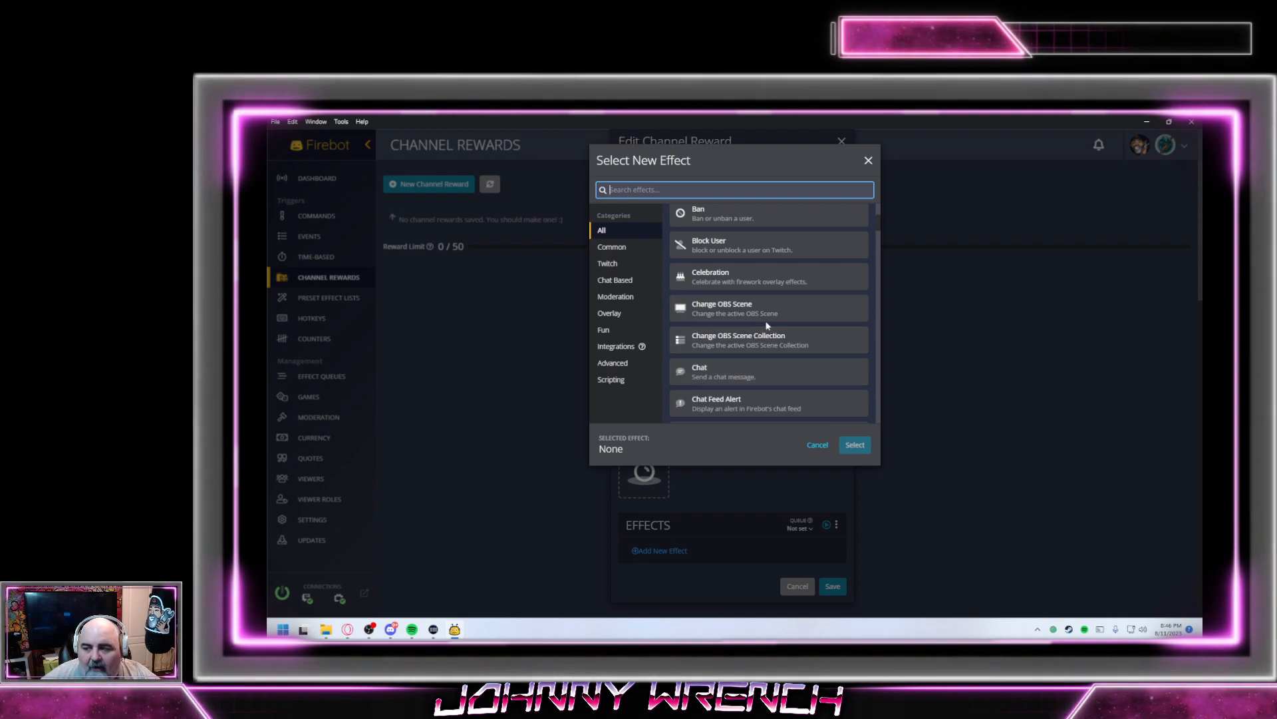
click(765, 379)
click(856, 444)
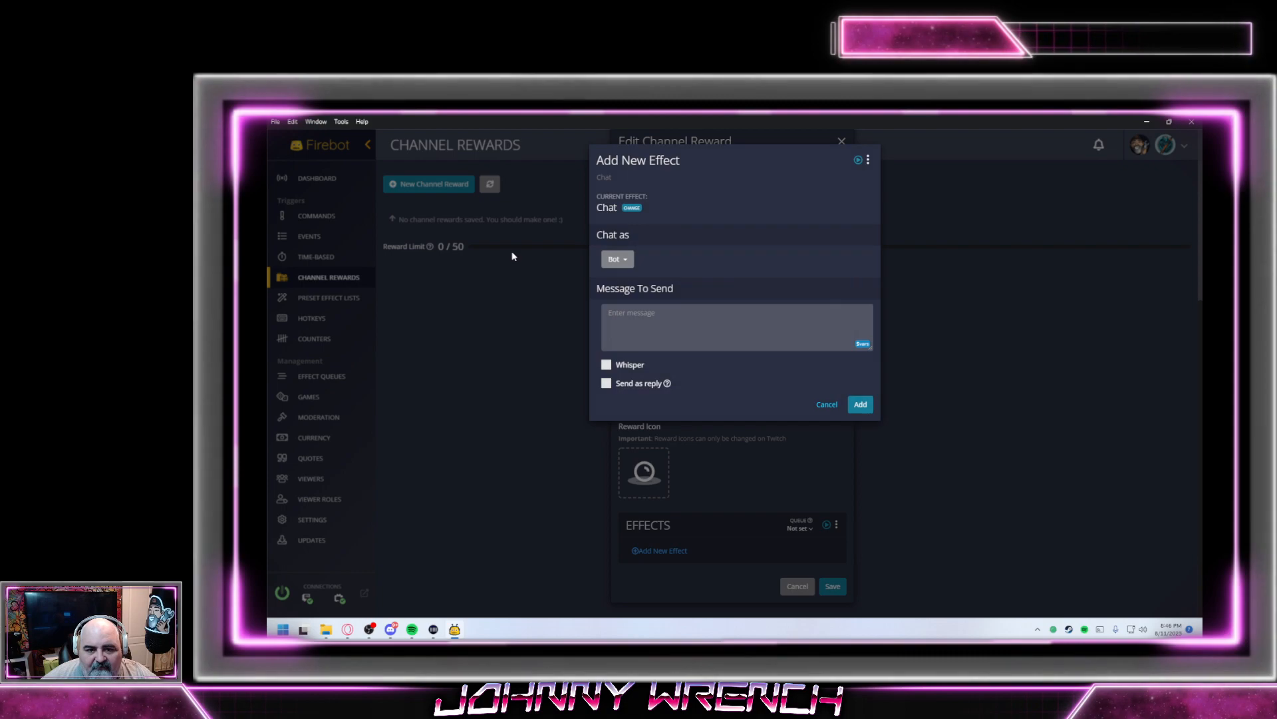
Set the chat effect to post as Bot with the message "$streamer, $user thinks you look thirsty!" and add it to the reward
click(622, 259)
click(624, 290)
click(702, 314)
text($strewa)
key(BackSpace)
key(BackSpace)
text(amer, )
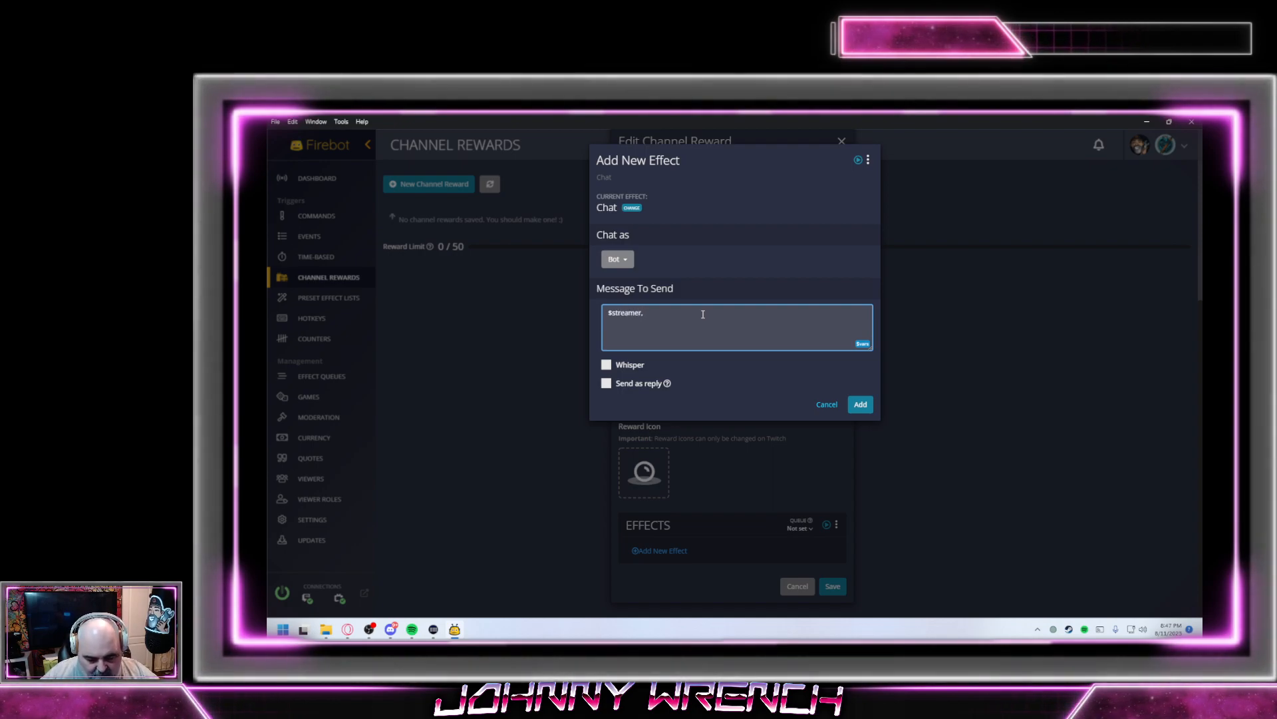
text($)
text(user)
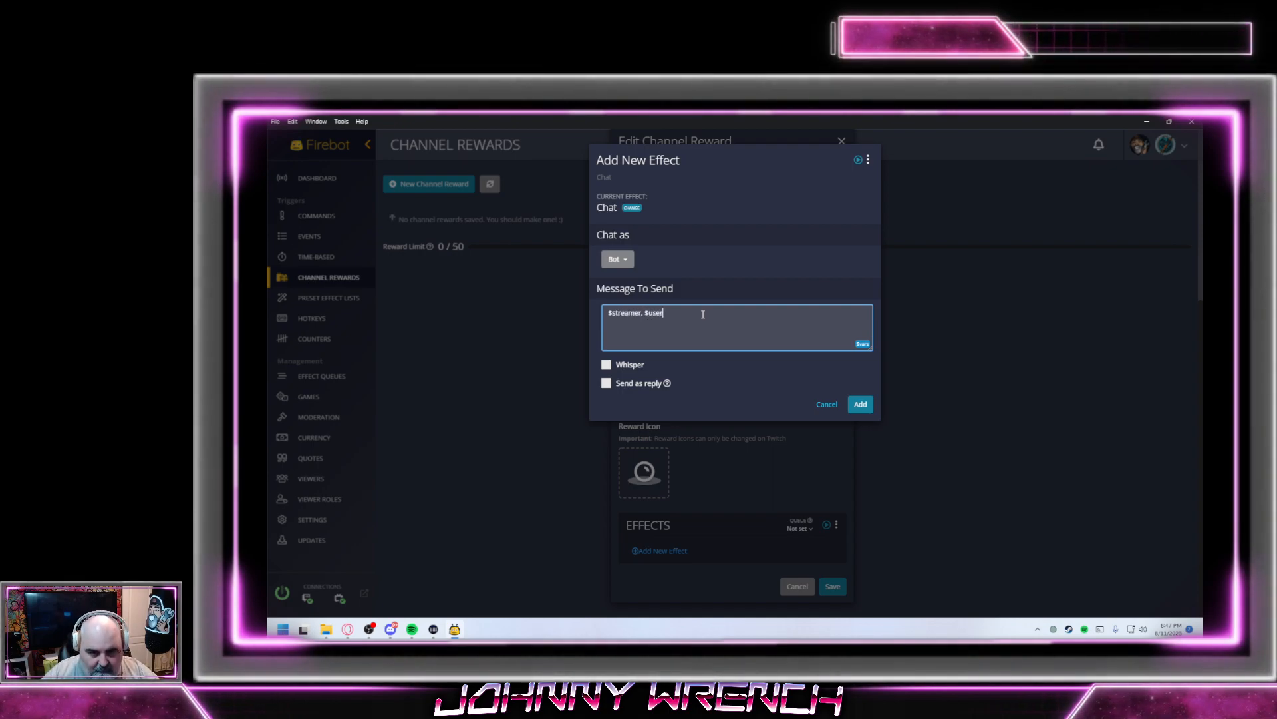
text( thinks you look)
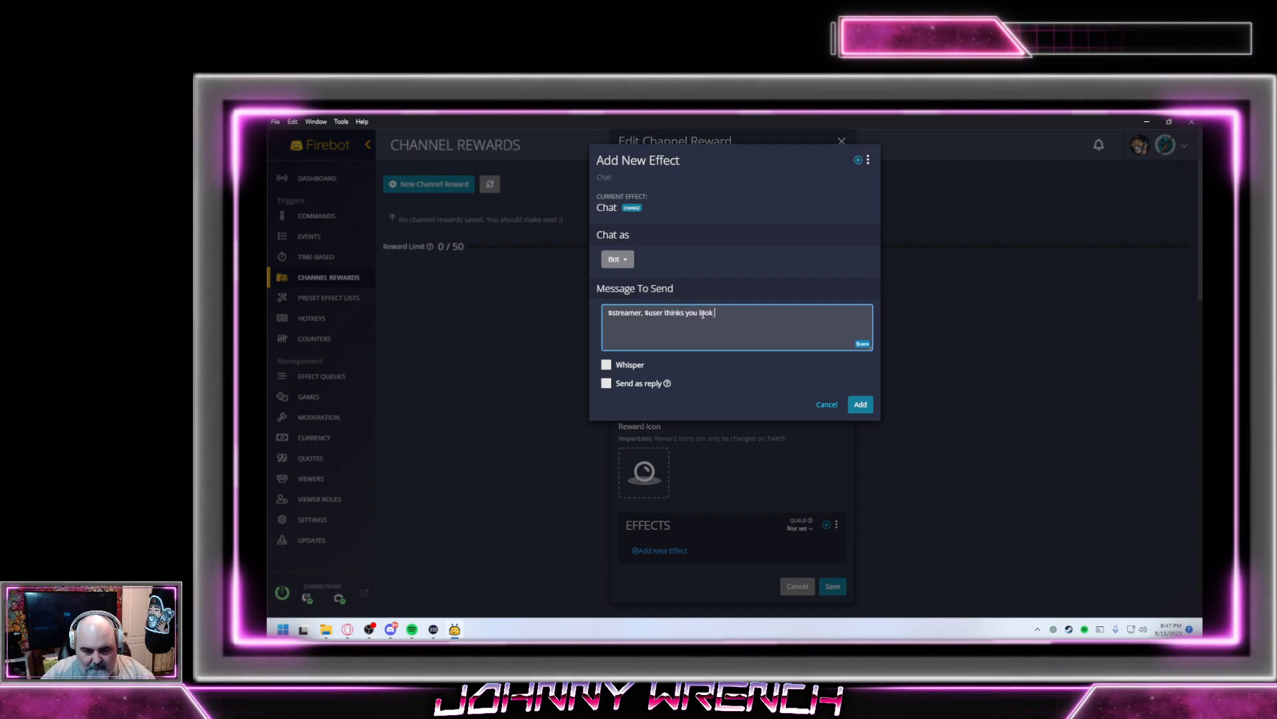
text( thirstr)
key(BackSpace)
text(y!)
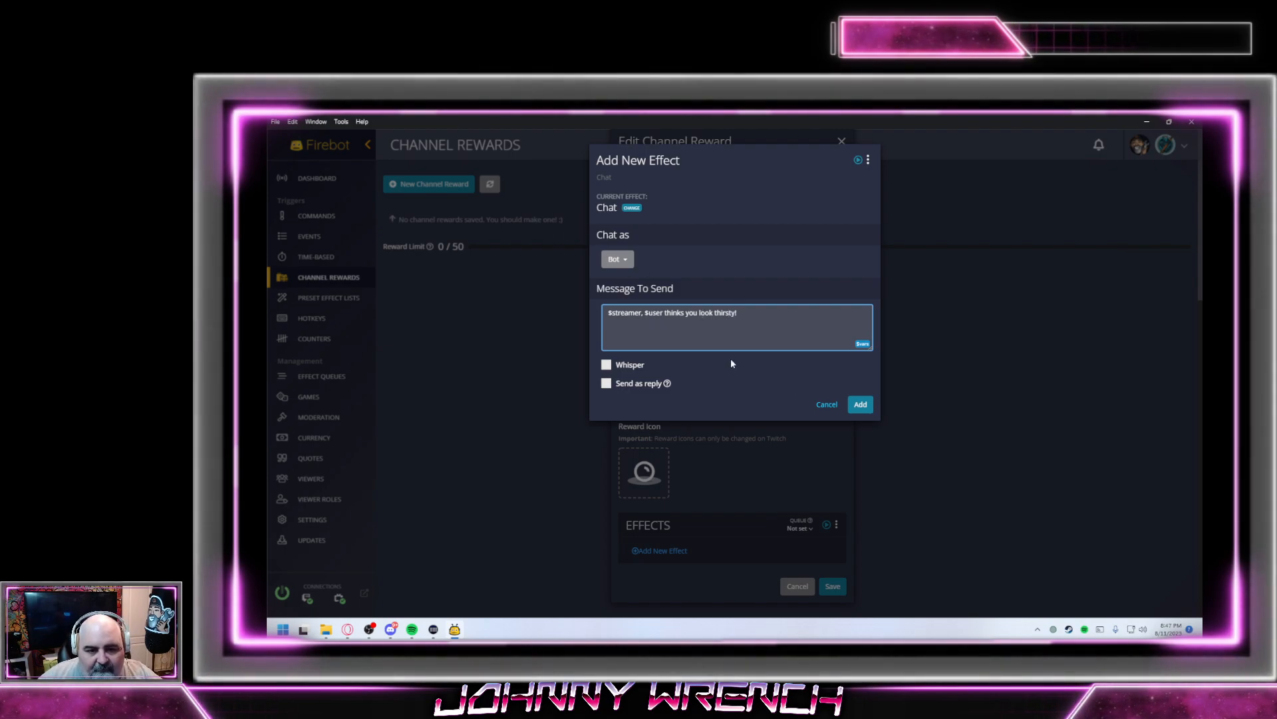
click(860, 404)
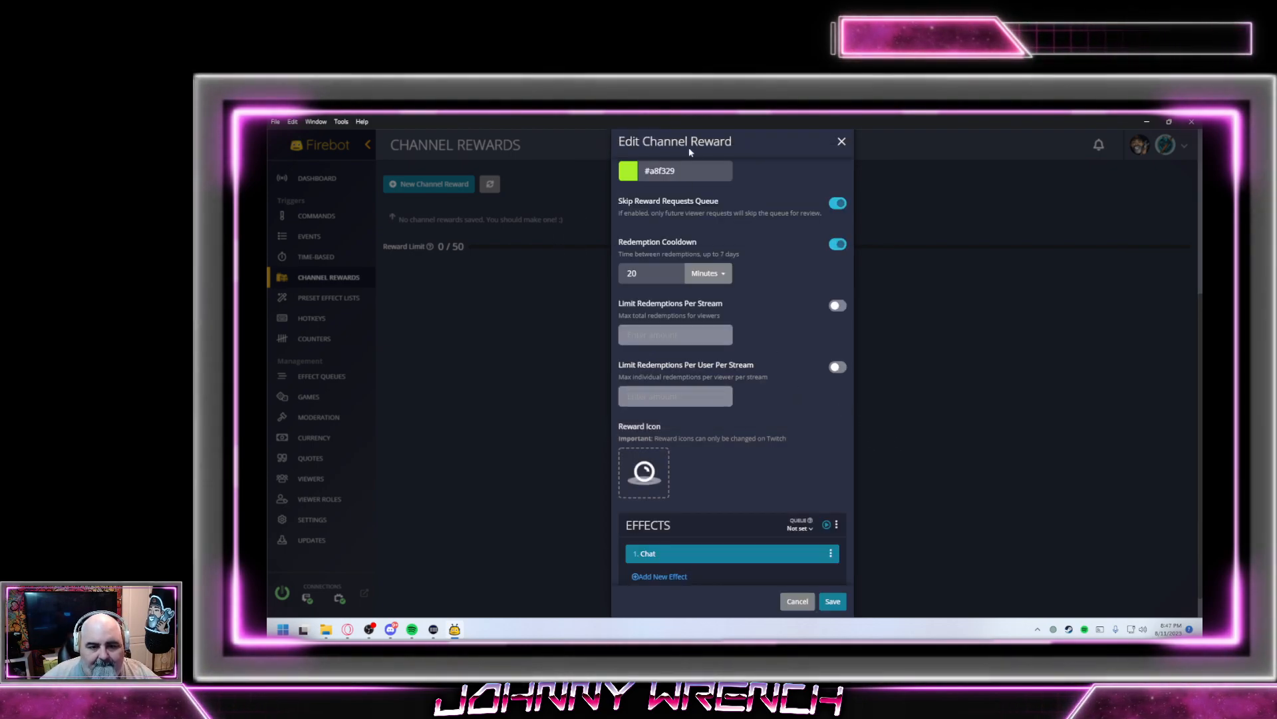
Create a second effect of type Play Video for the Hydrate reward and load a local video file into it
scroll(705, 283, down, 2)
click(643, 552)
scroll(772, 299, down, 6)
scroll(771, 339, down, 10)
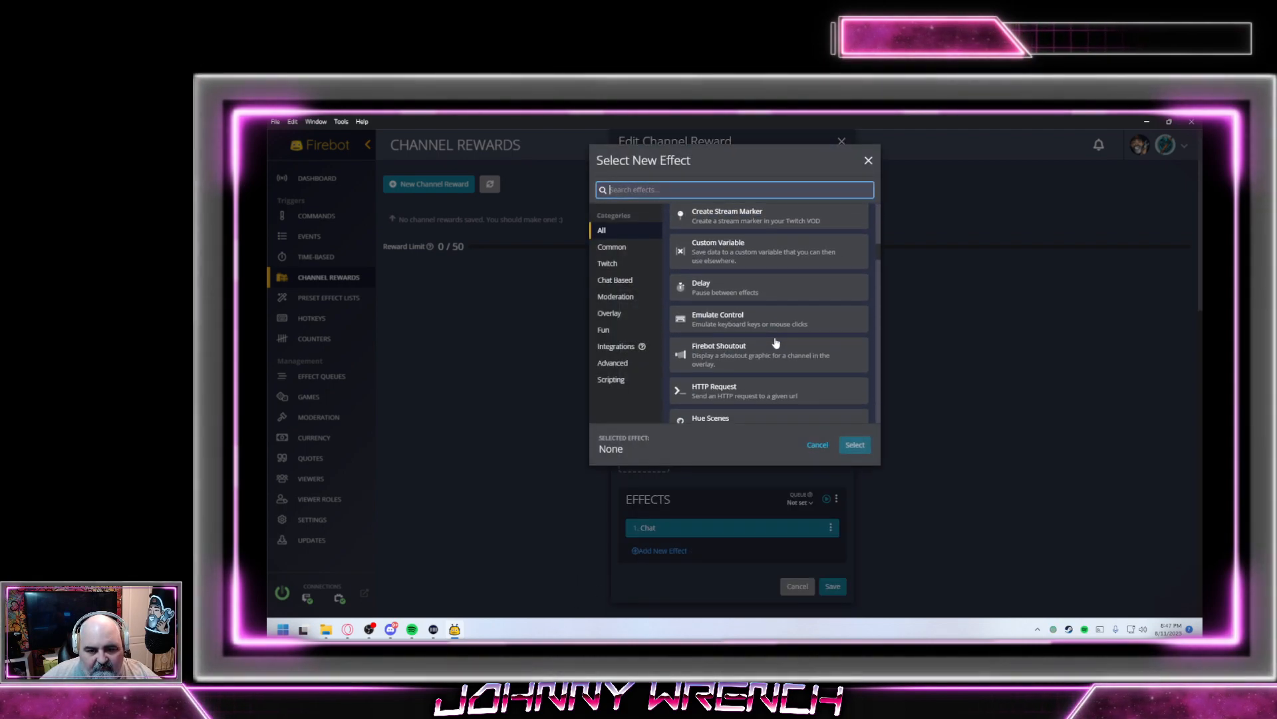
click(757, 336)
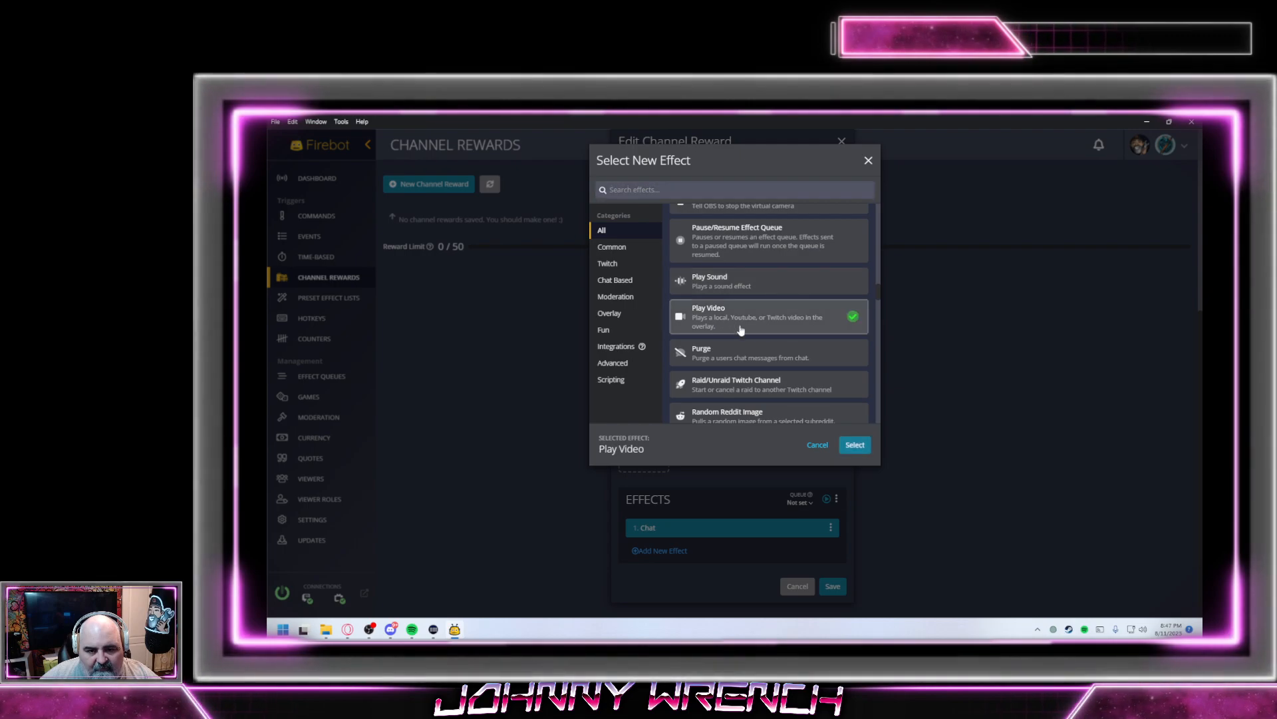
click(854, 446)
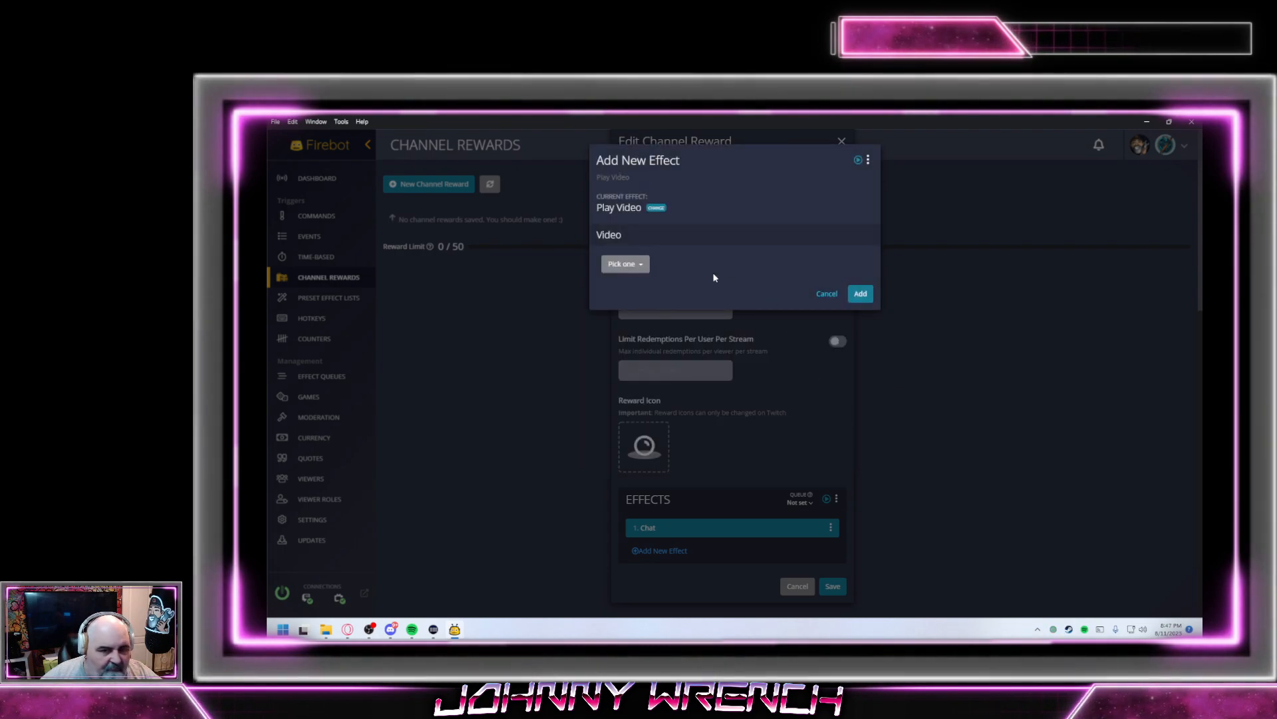
click(623, 263)
click(624, 284)
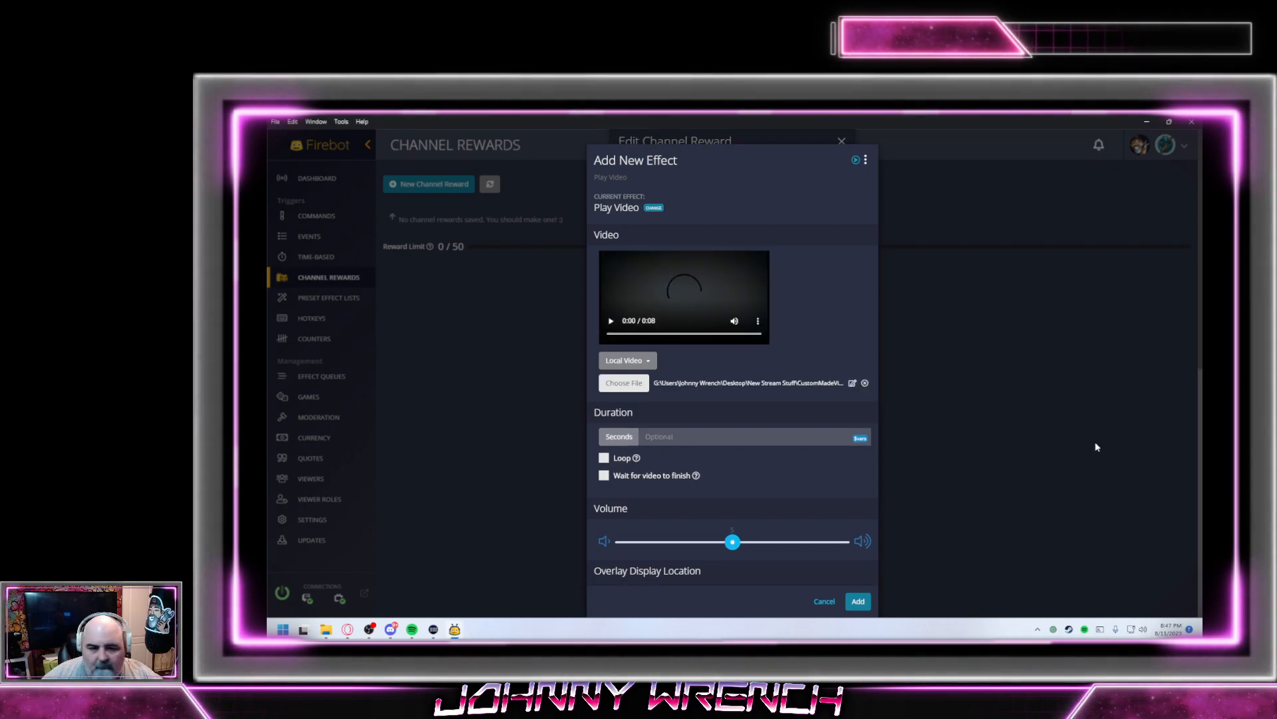
Make the effect wait for the video to finish and choose the top-left preset as its overlay location
click(665, 476)
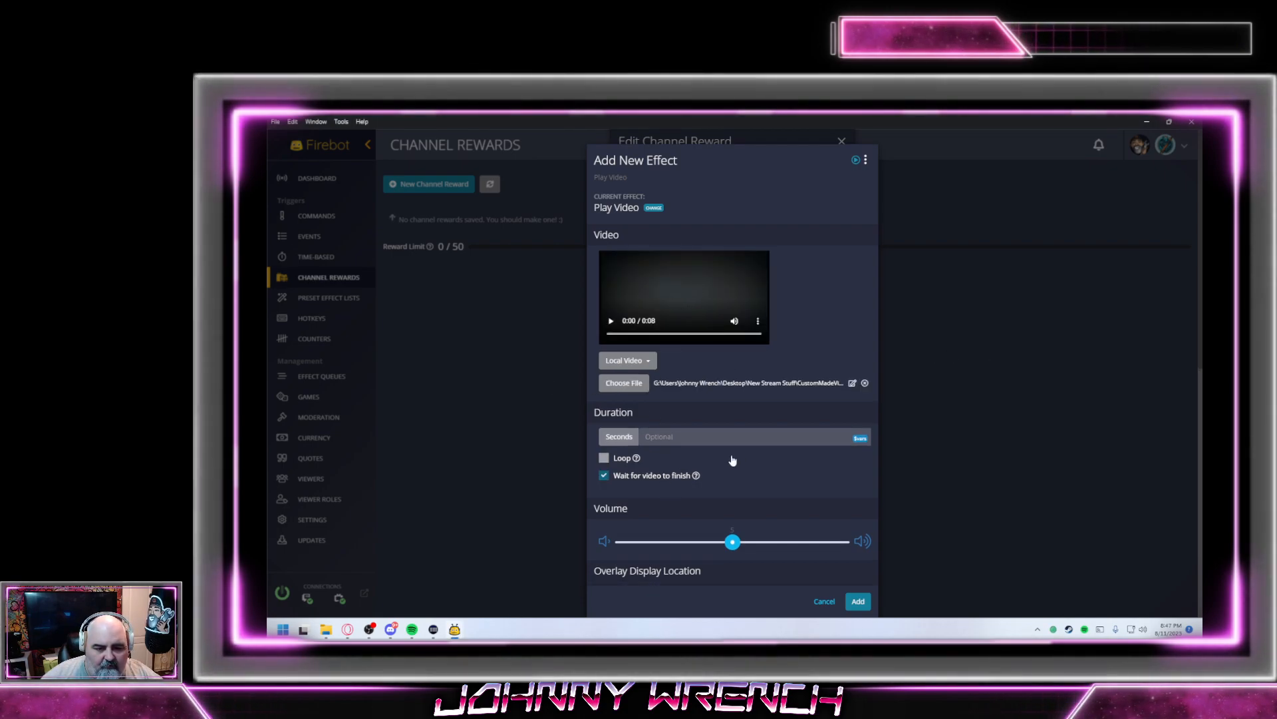
scroll(720, 459, down, 4)
click(618, 316)
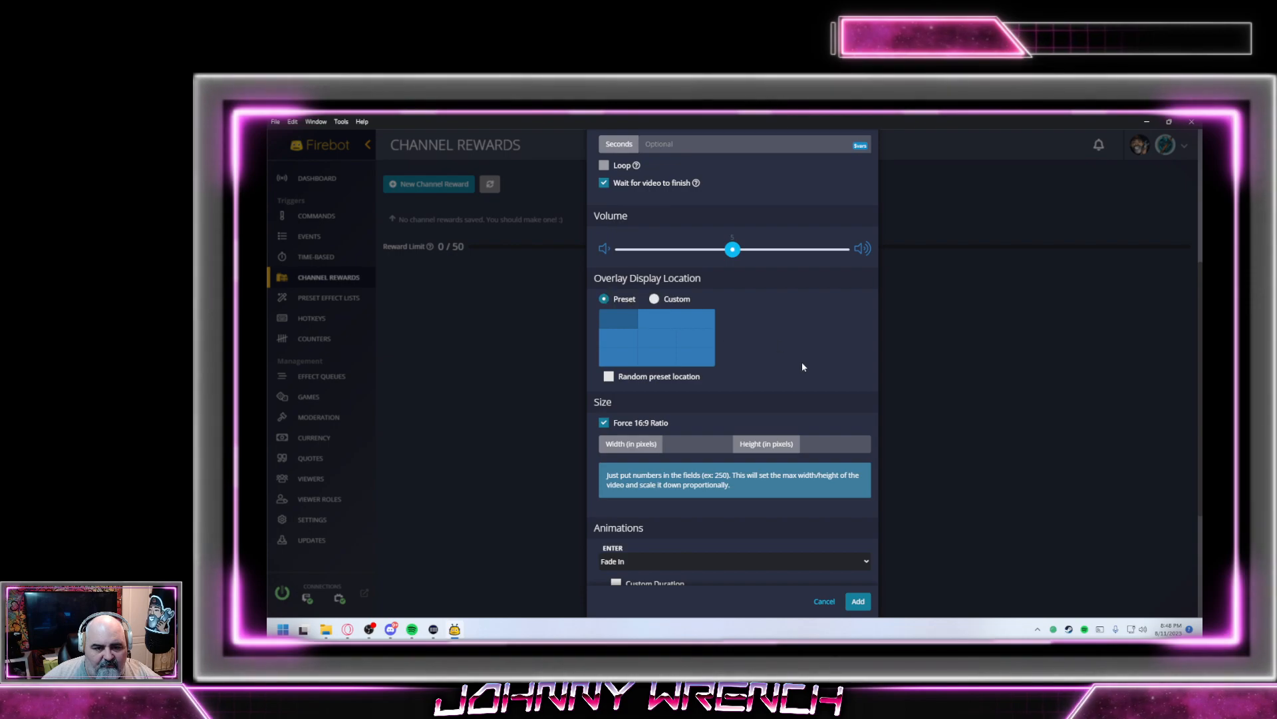
Set the video width to 480 pixels with the 16:9 ratio forced, and add the Play Video effect to the reward
scroll(730, 332, down, 3)
scroll(730, 339, up, 1)
click(699, 339)
text(270)
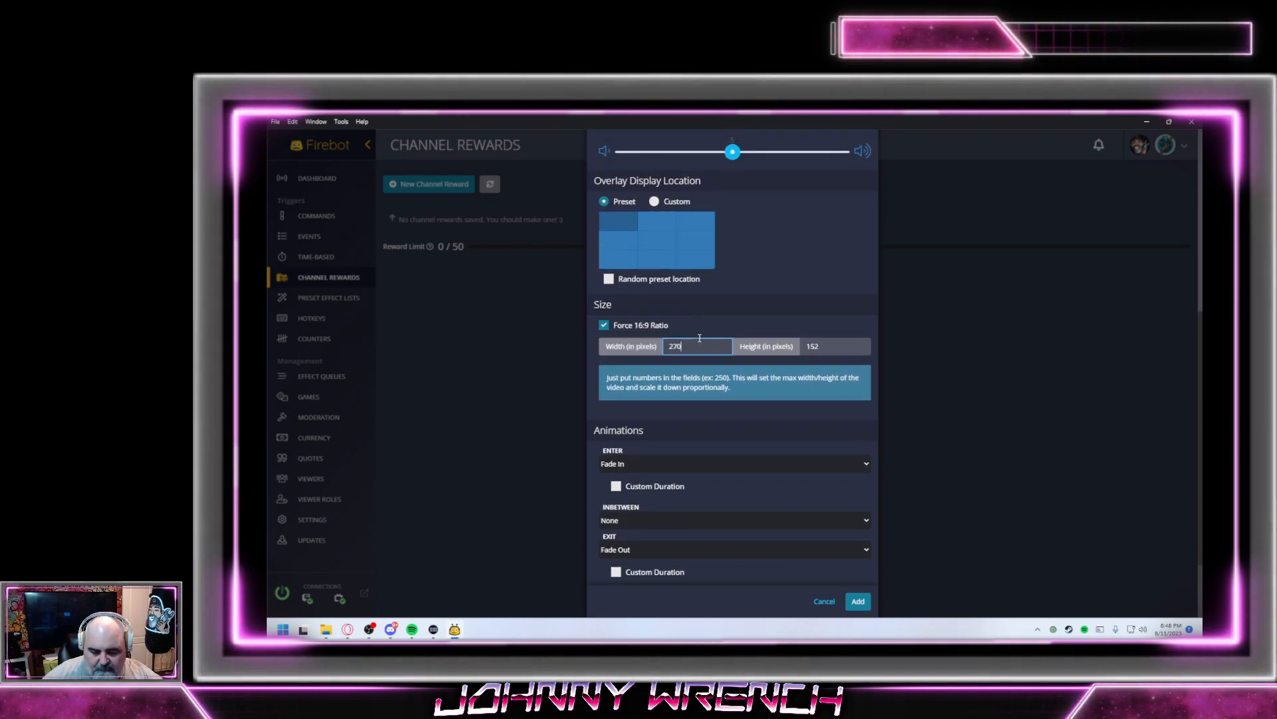
key(BackSpace)
key(BackSpace)
text(470)
key(BackSpace)
key(BackSpace)
text(90)
key(BackSpace)
key(BackSpace)
text(80)
scroll(798, 466, down, 2)
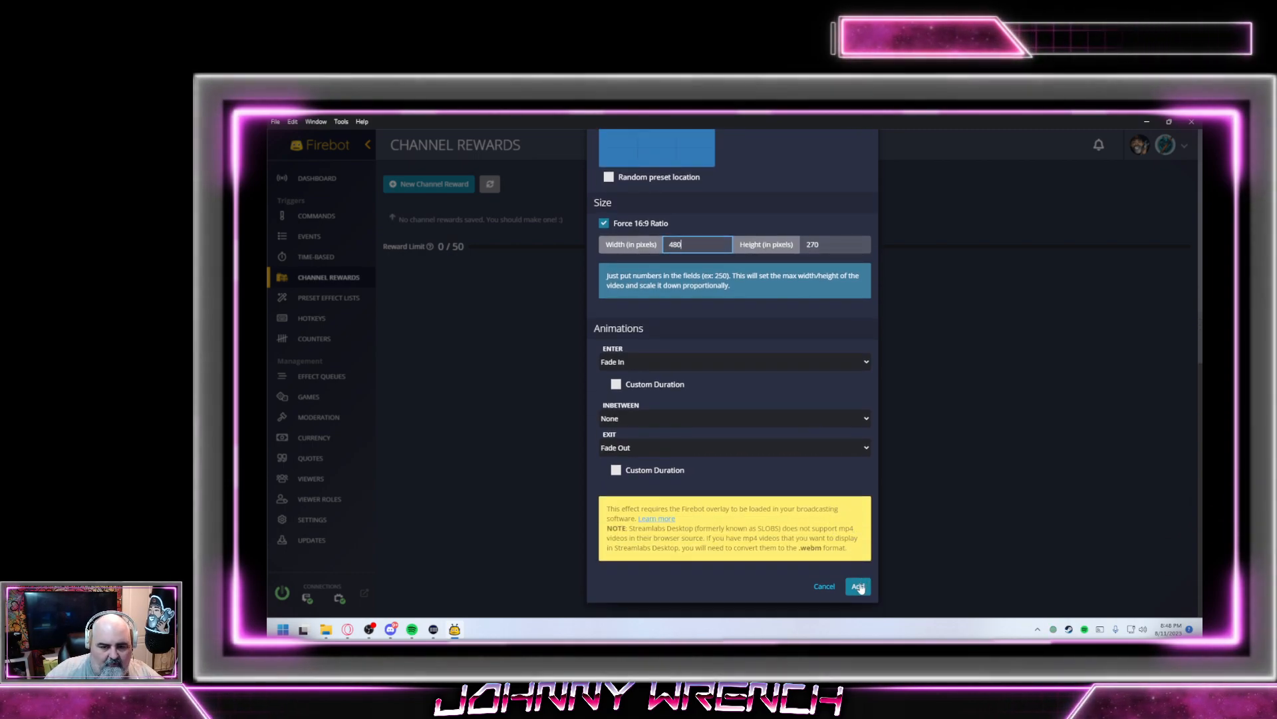
click(858, 585)
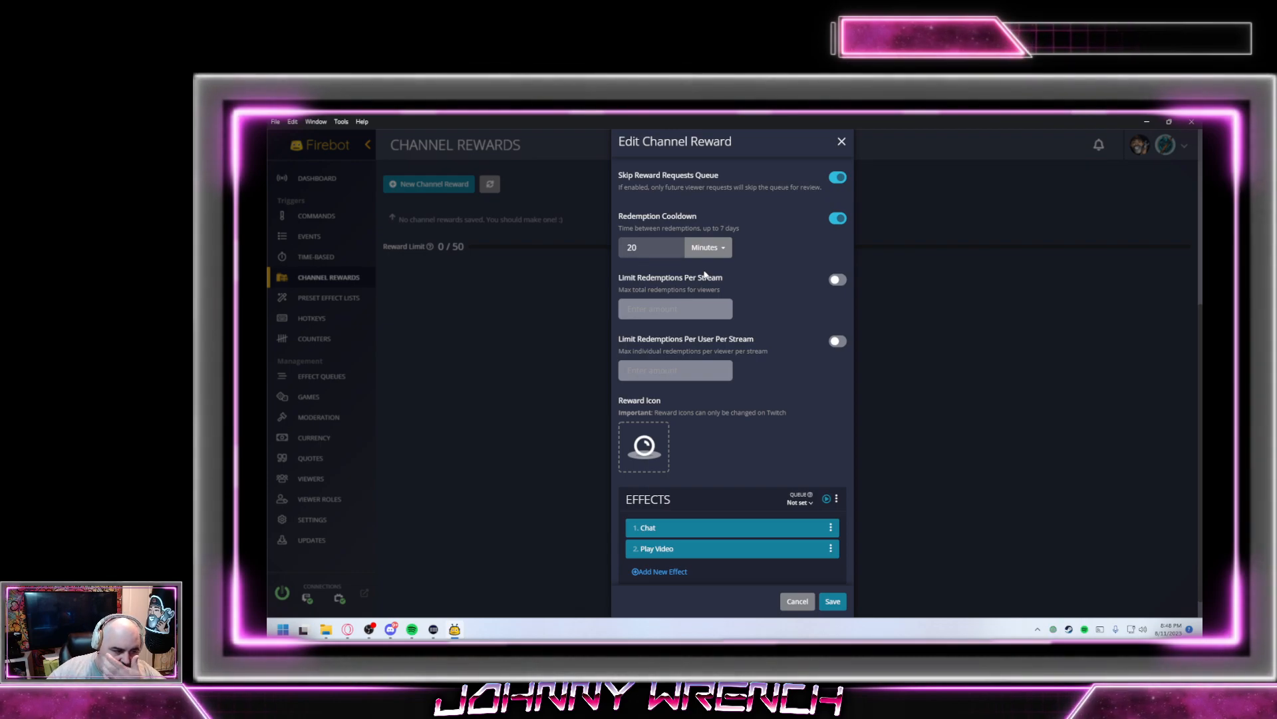
click(661, 571)
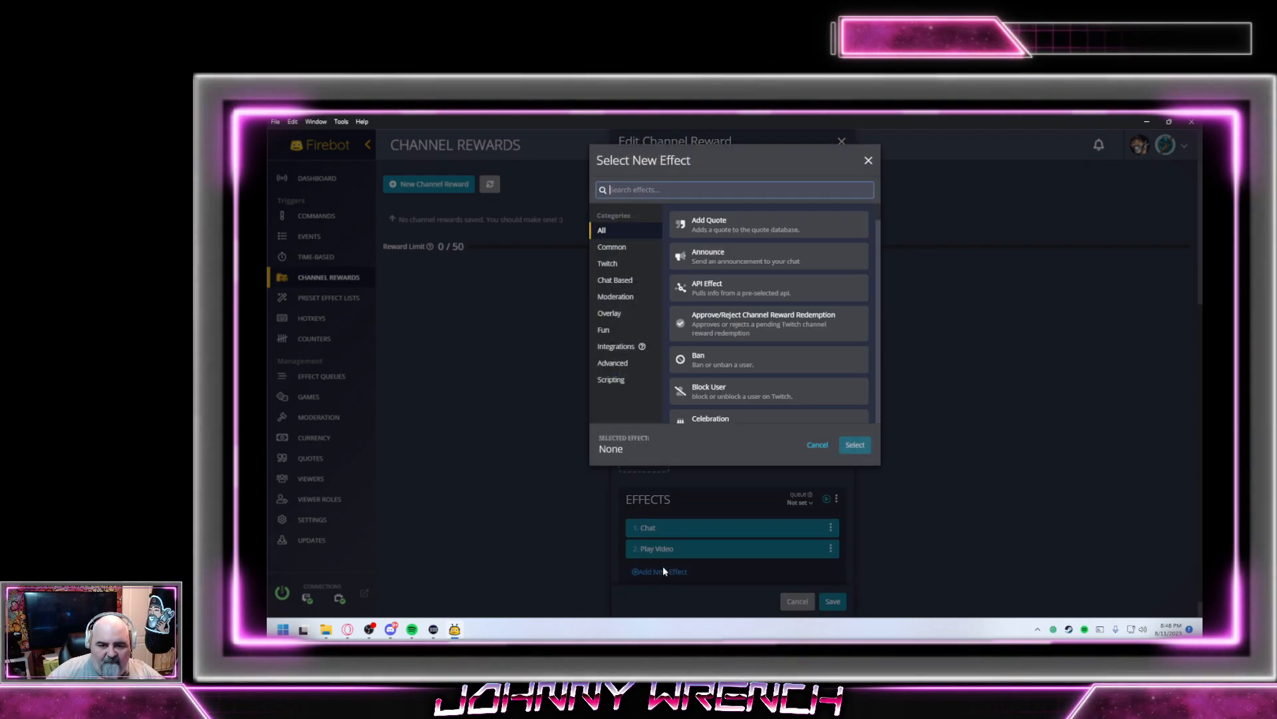
click(749, 322)
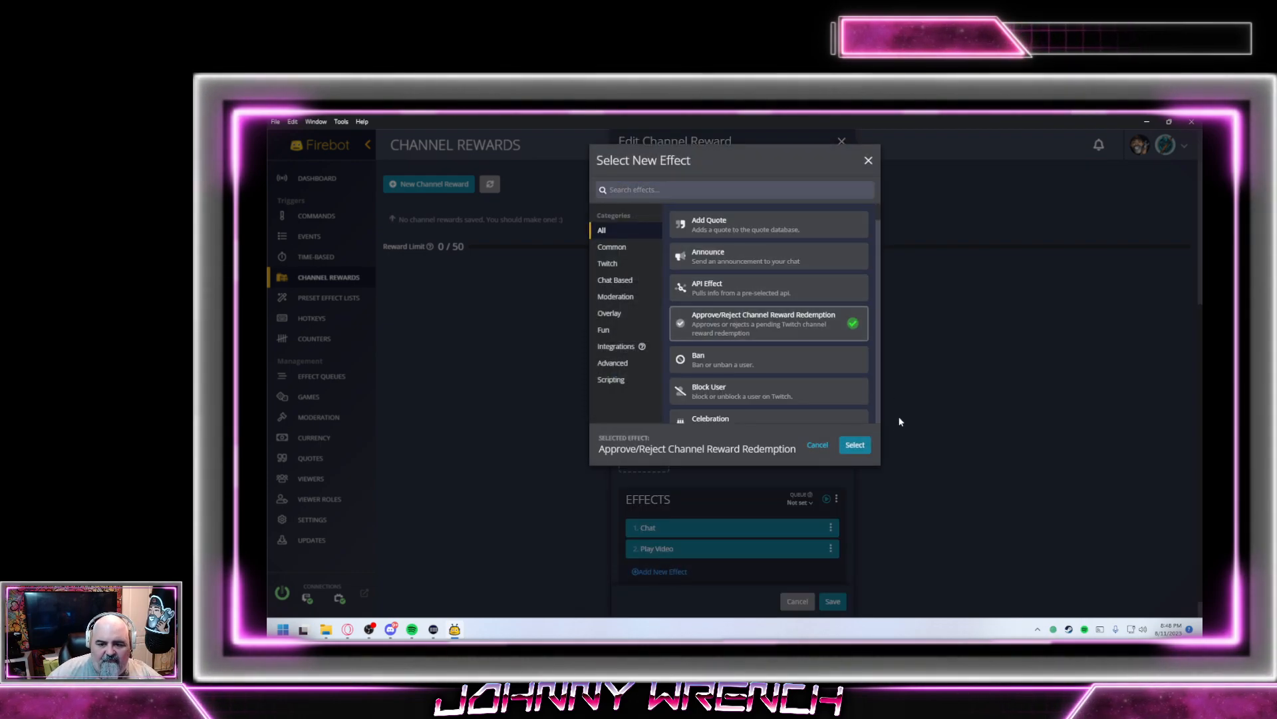
click(857, 445)
click(847, 263)
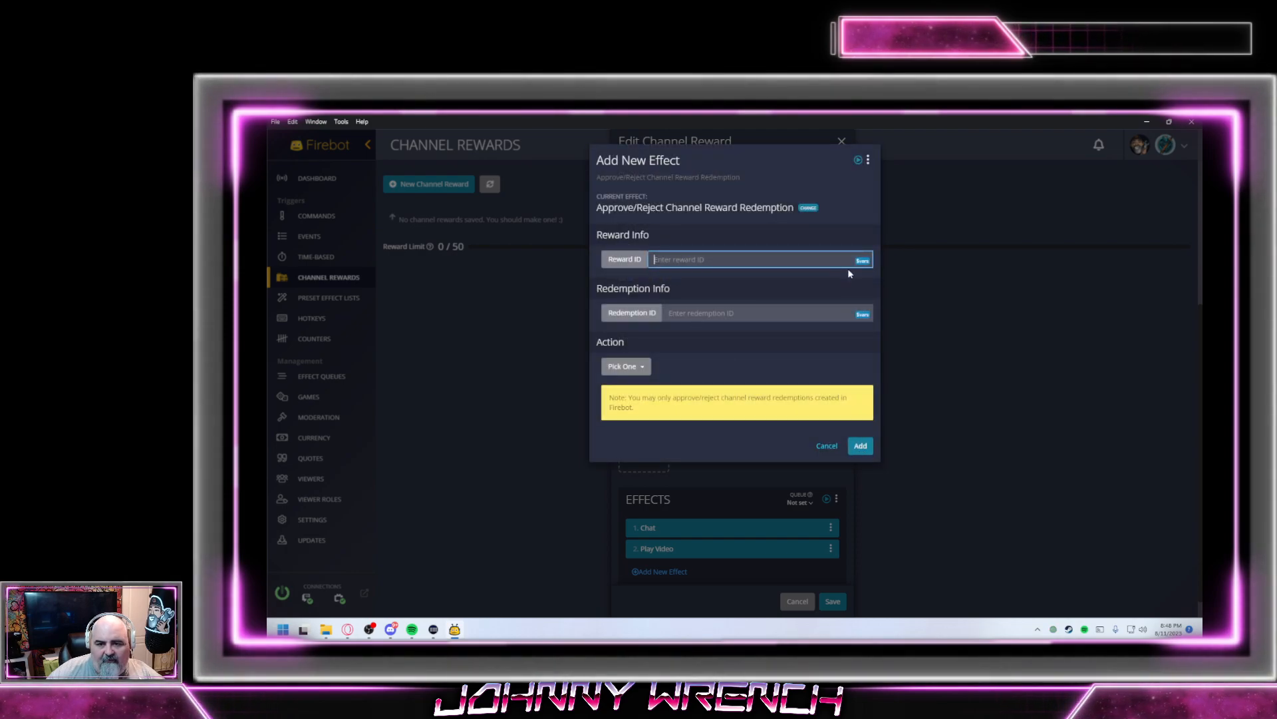
click(827, 445)
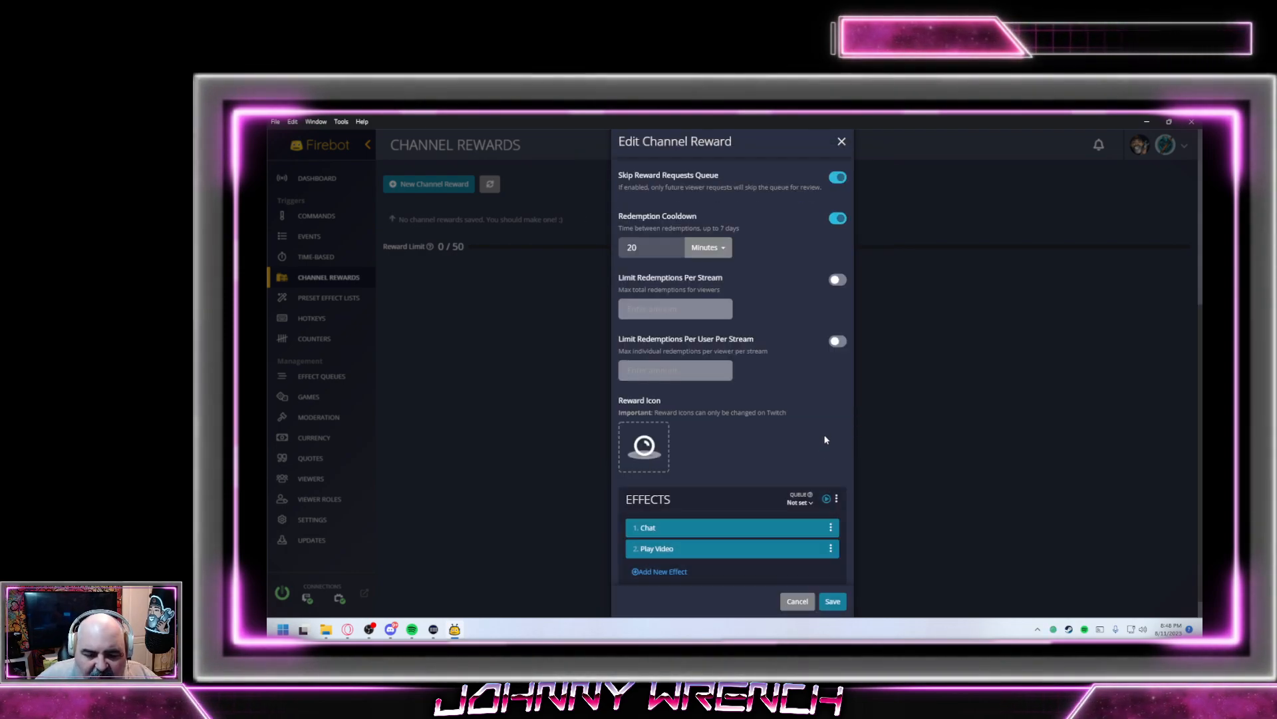
scroll(769, 382, up, 3)
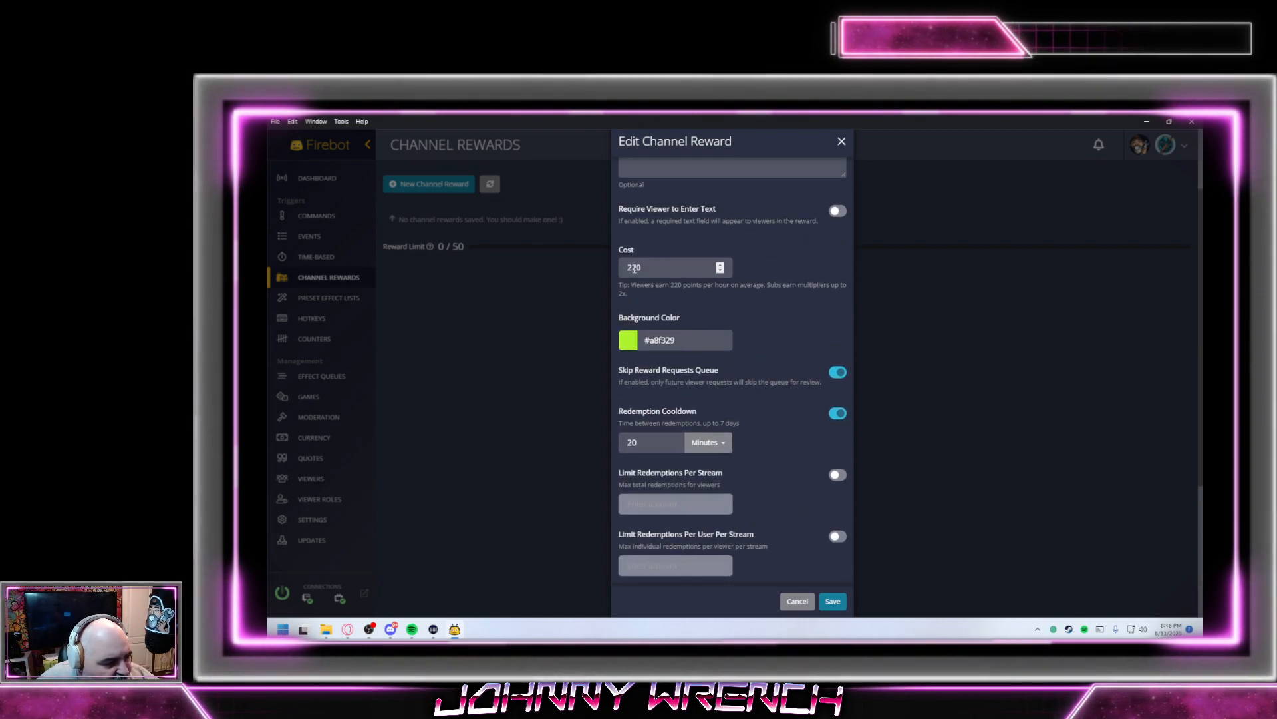
scroll(700, 310, down, 3)
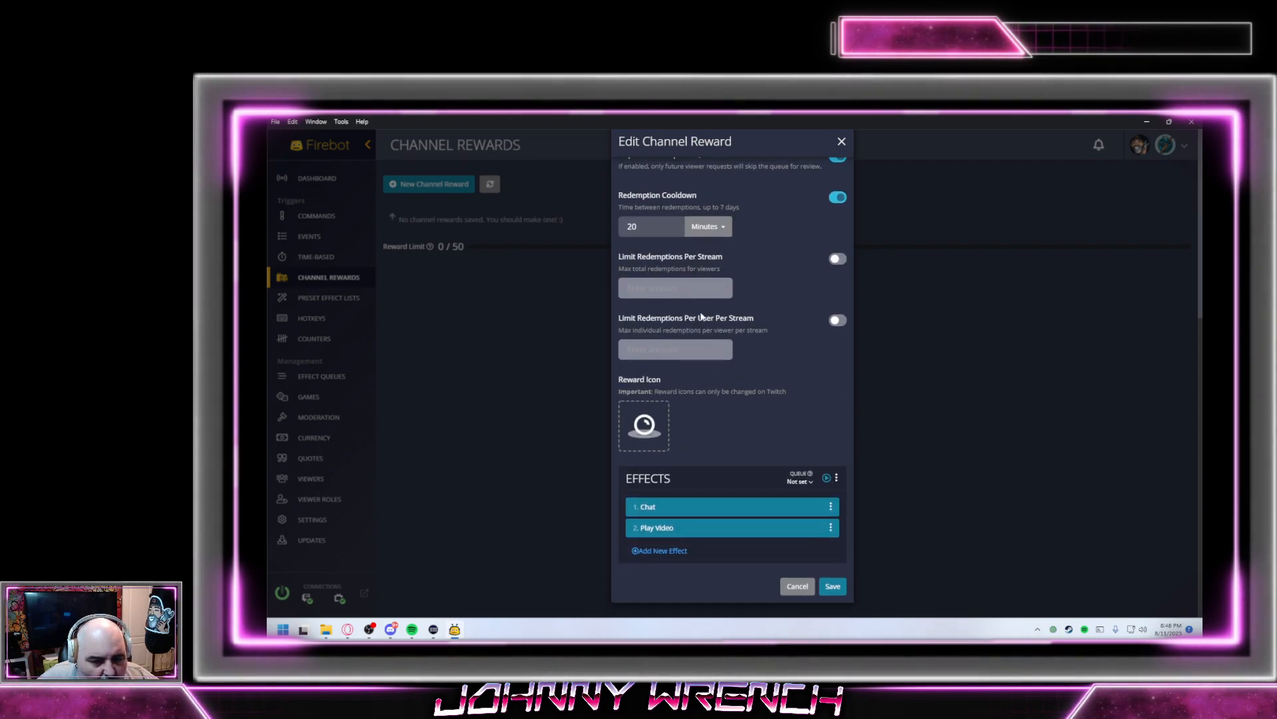
Create an Approve/Reject Channel Reward Redemption effect and set its Reward ID to the $rewardId variable
click(637, 552)
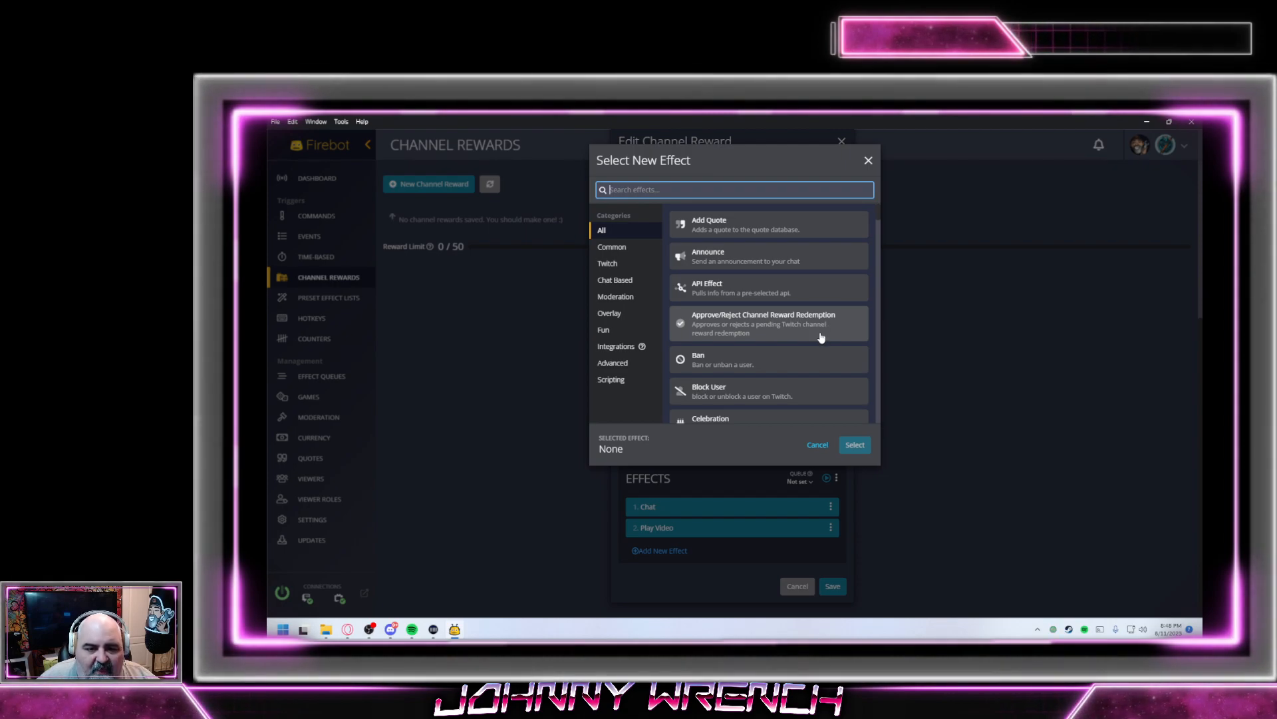
click(724, 333)
click(854, 445)
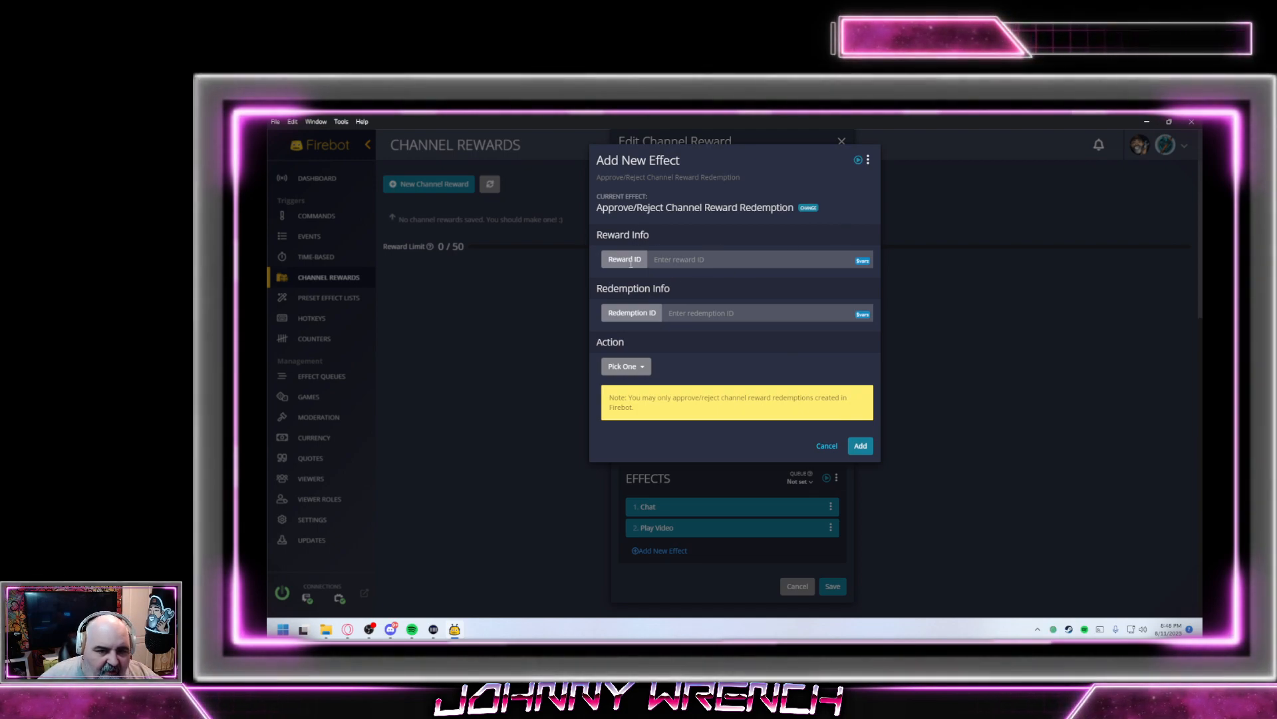
click(863, 260)
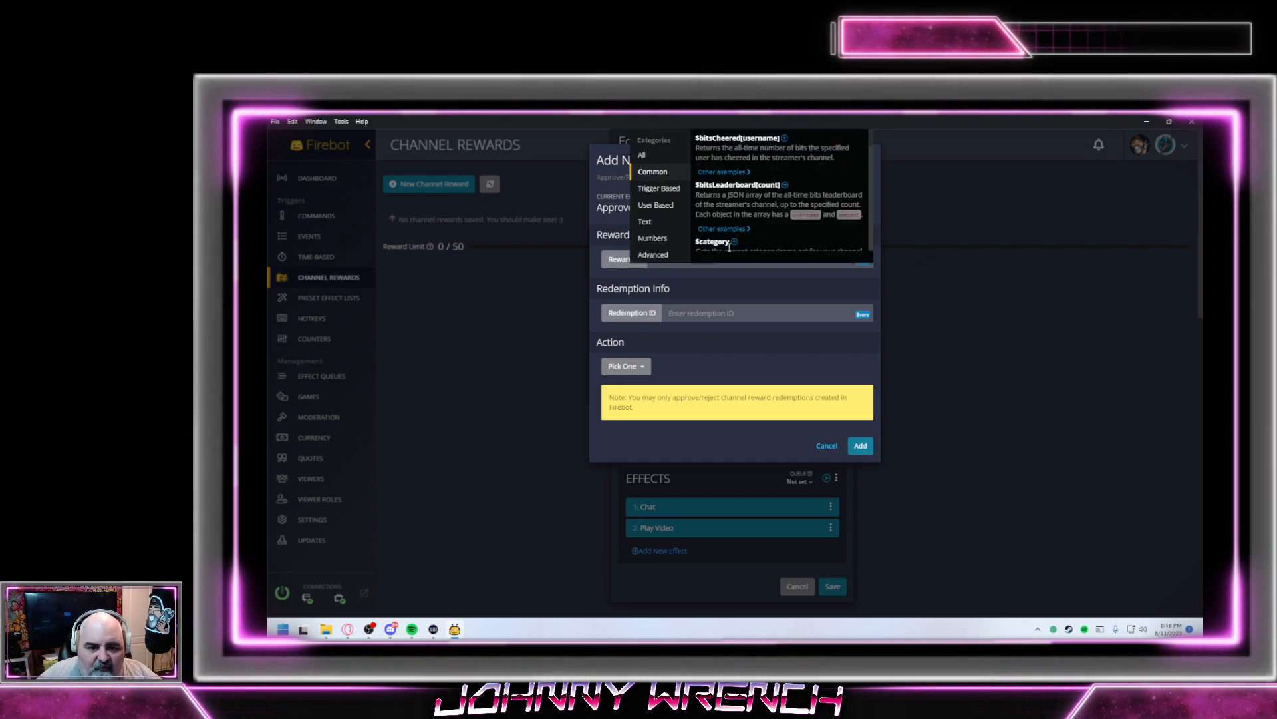
text(r)
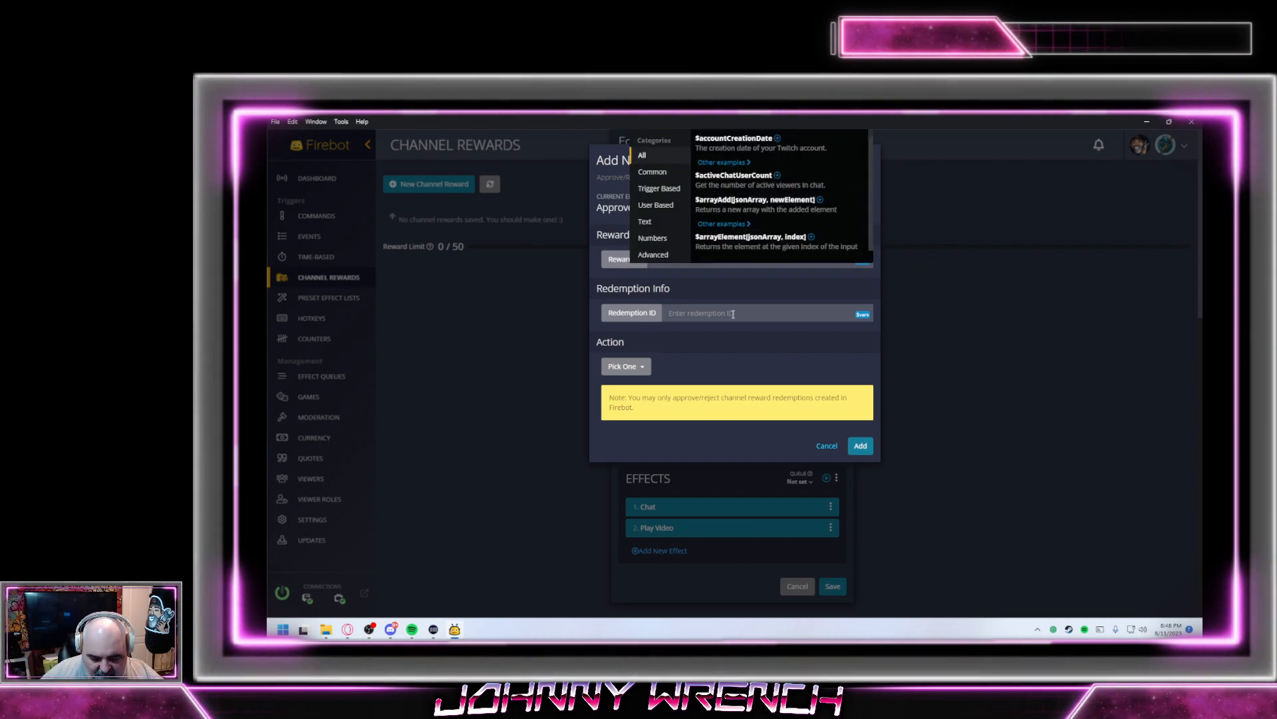
text(ew)
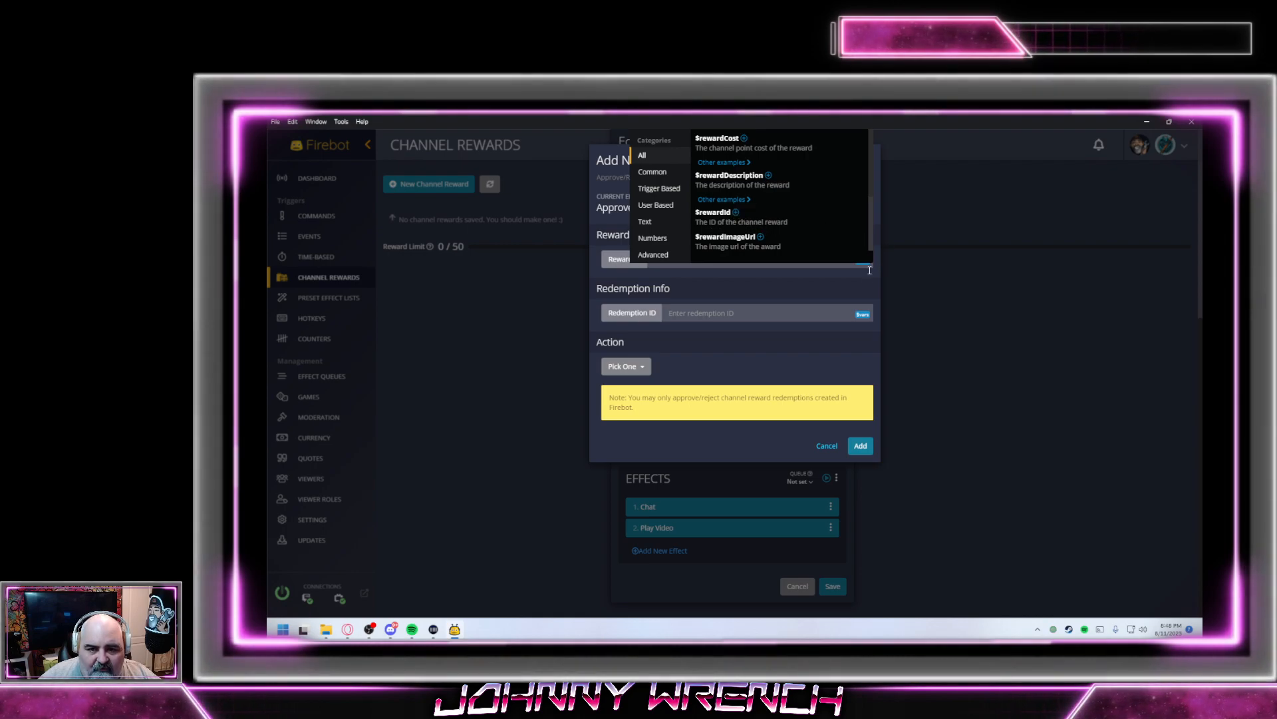
click(688, 265)
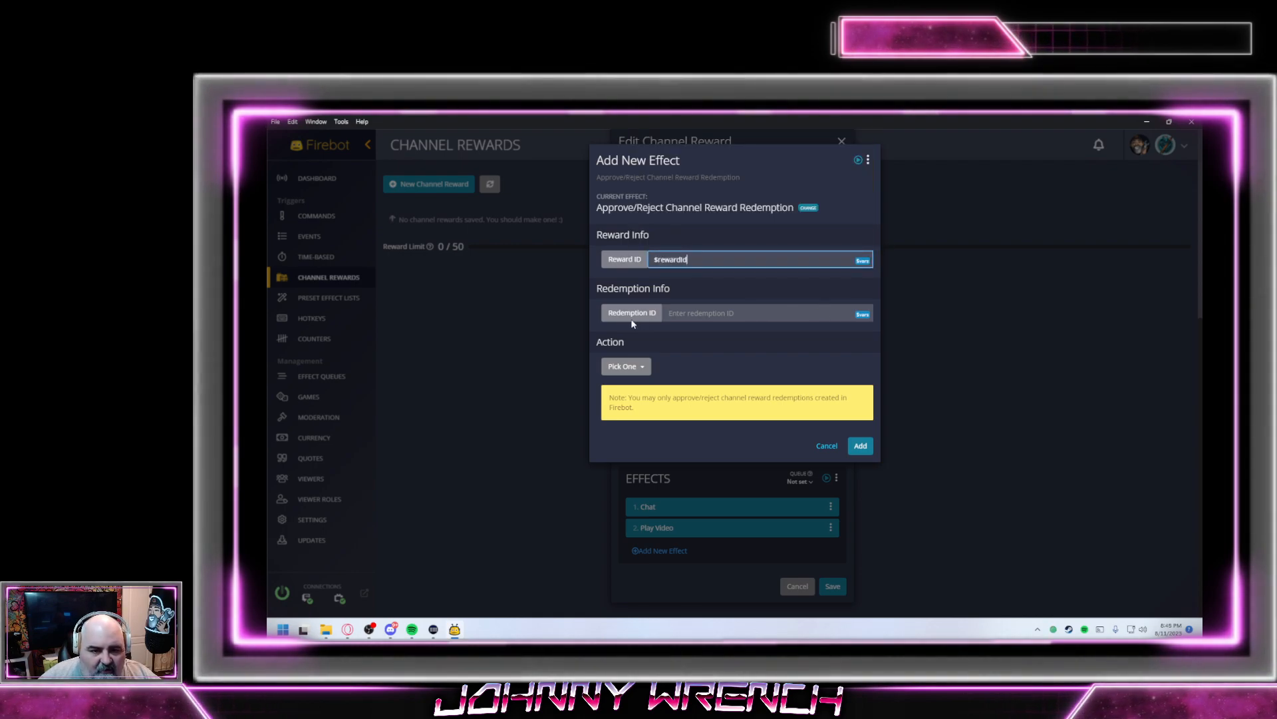
Set the Redemption ID to $rewardRedemptionId and the action to Approve, and add the effect to the reward
click(862, 315)
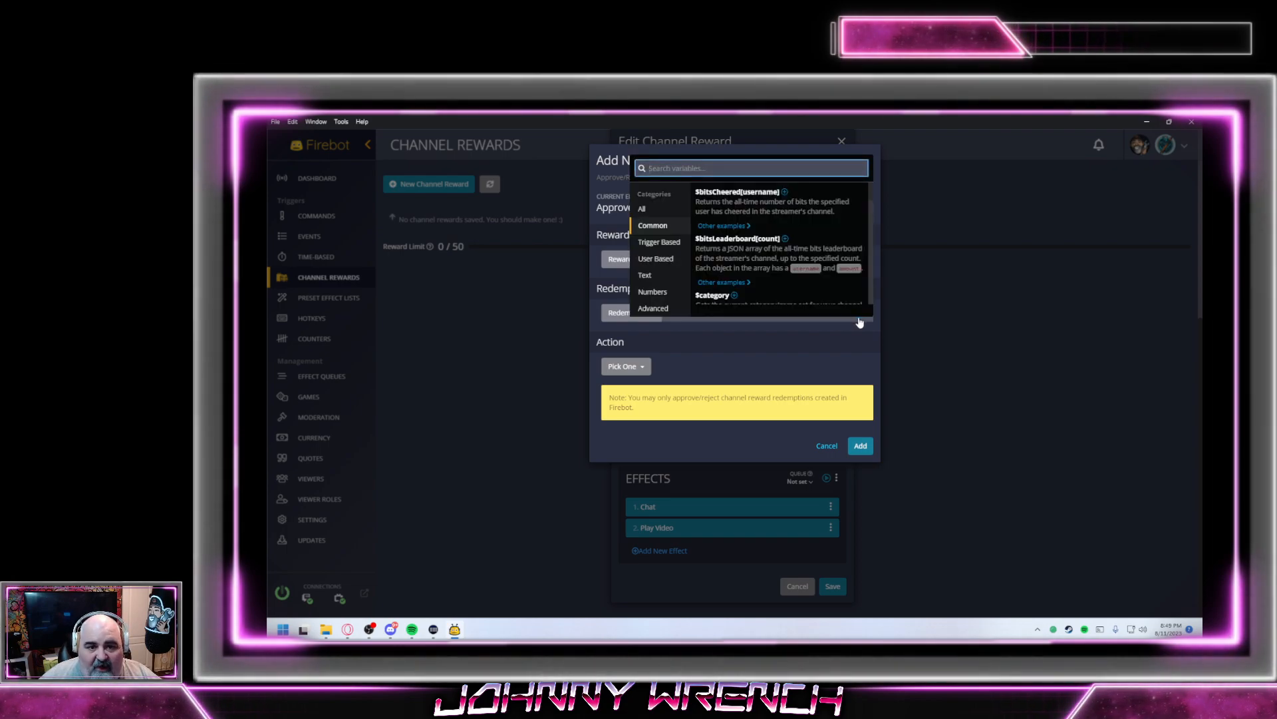
text(red)
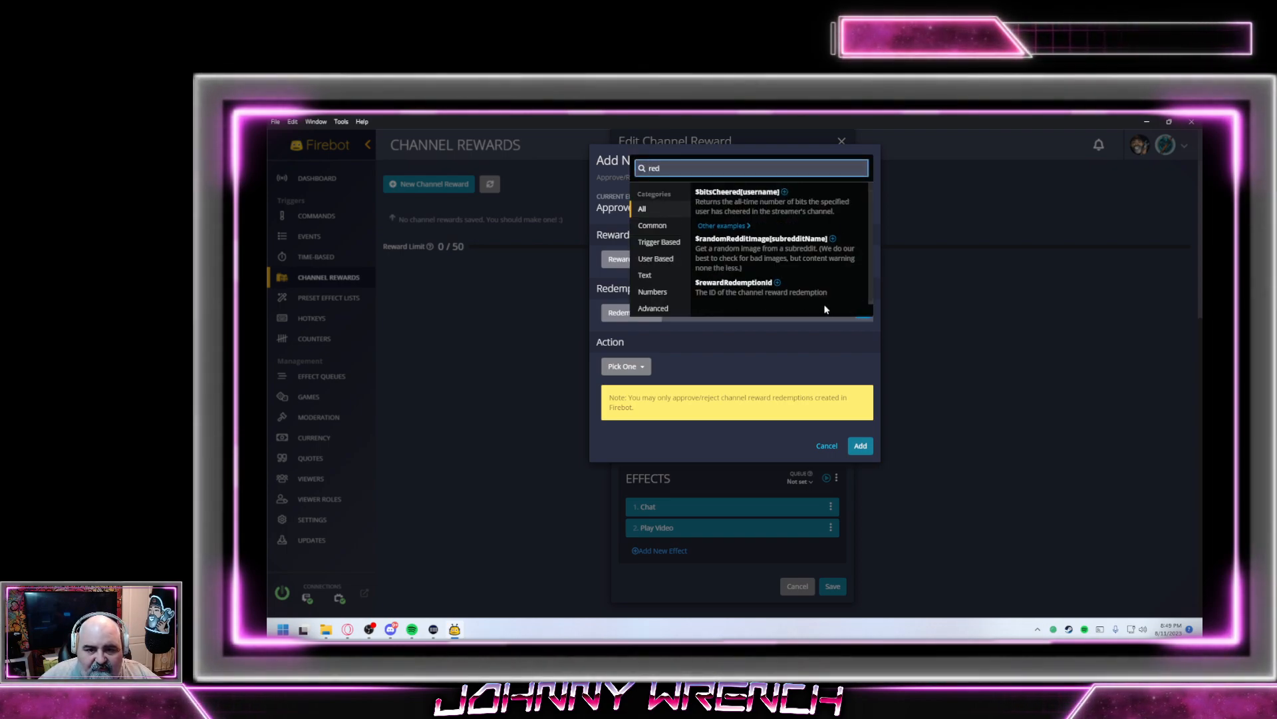
click(777, 283)
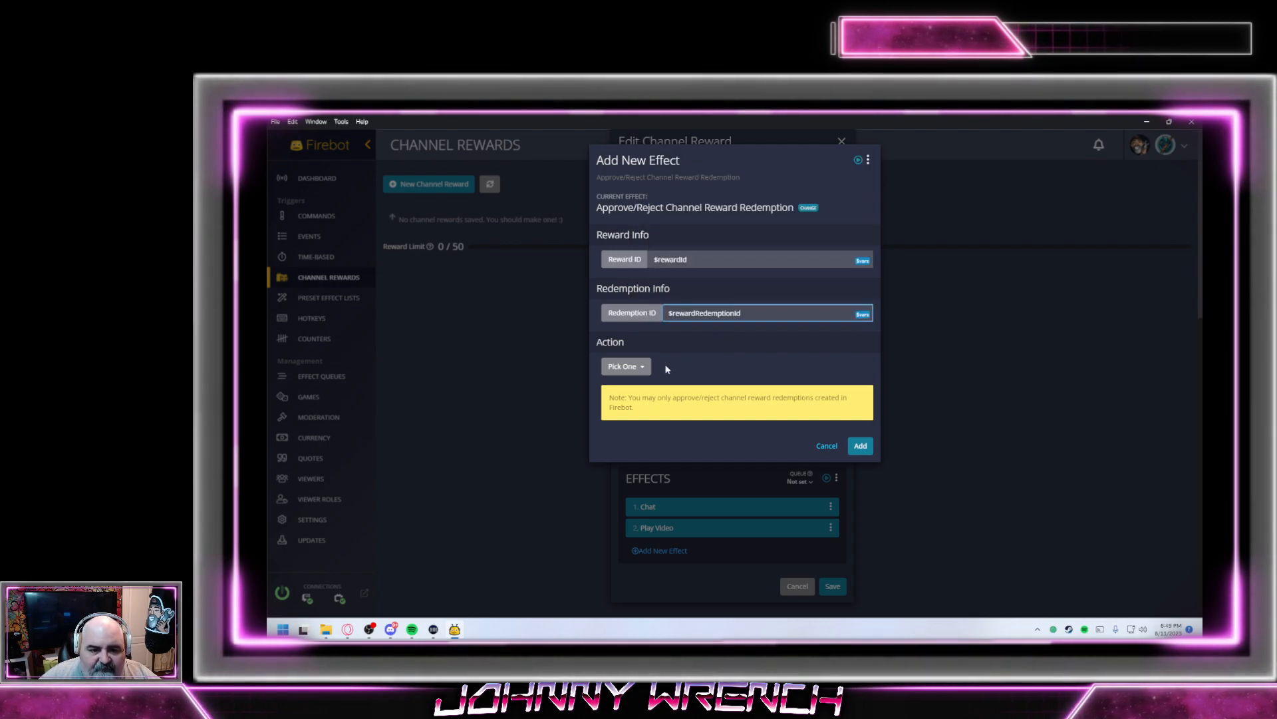
click(640, 367)
click(625, 396)
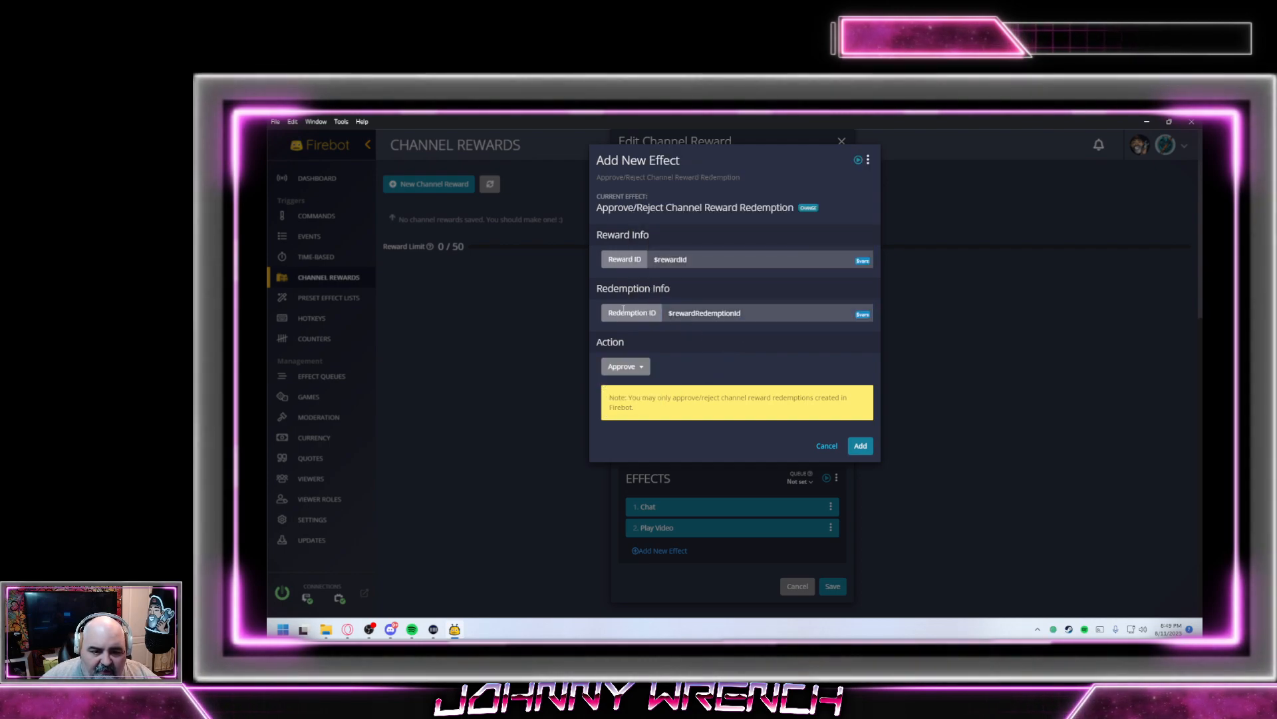
click(862, 450)
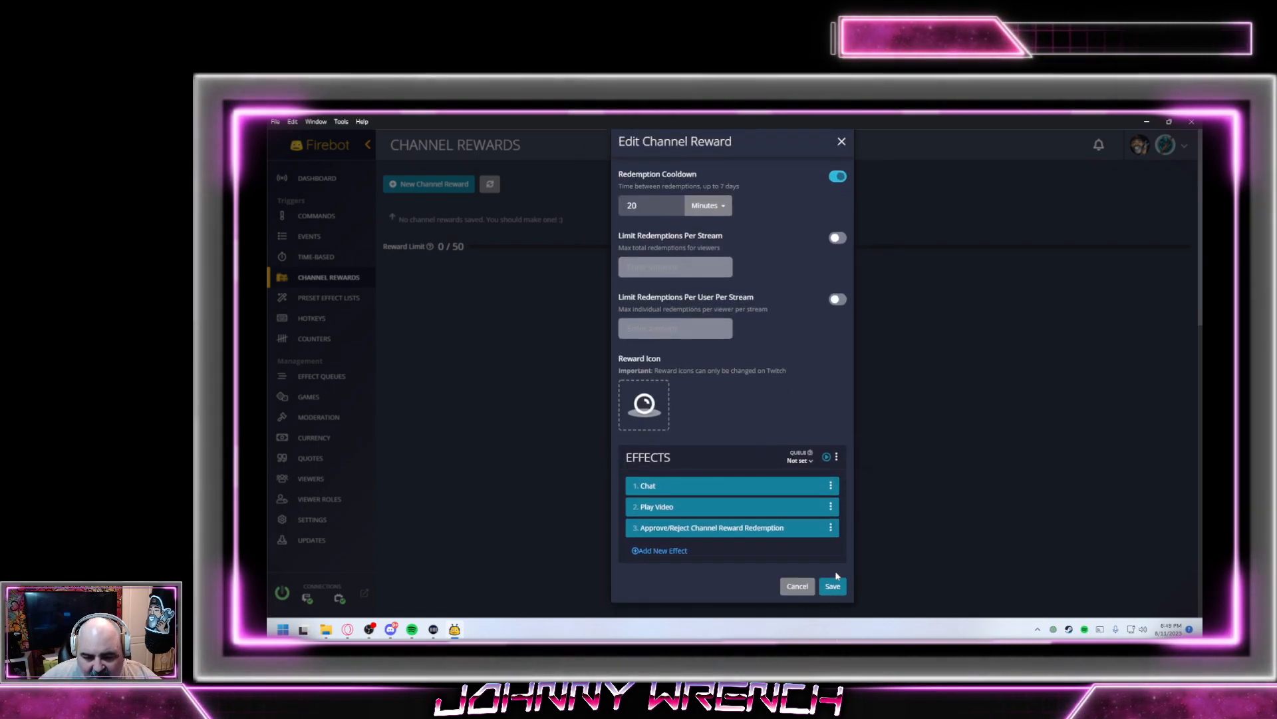
Save the Hydrate channel reward and test-run its effects from the rewards list
click(832, 587)
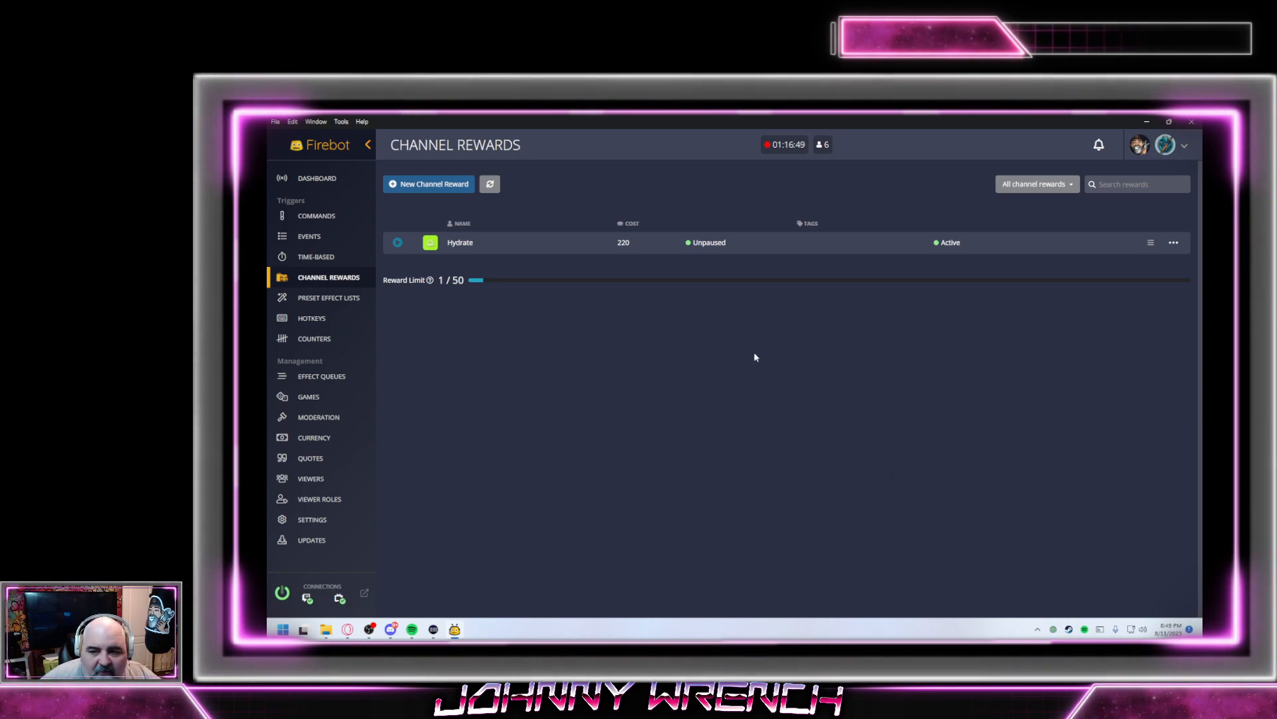
click(399, 245)
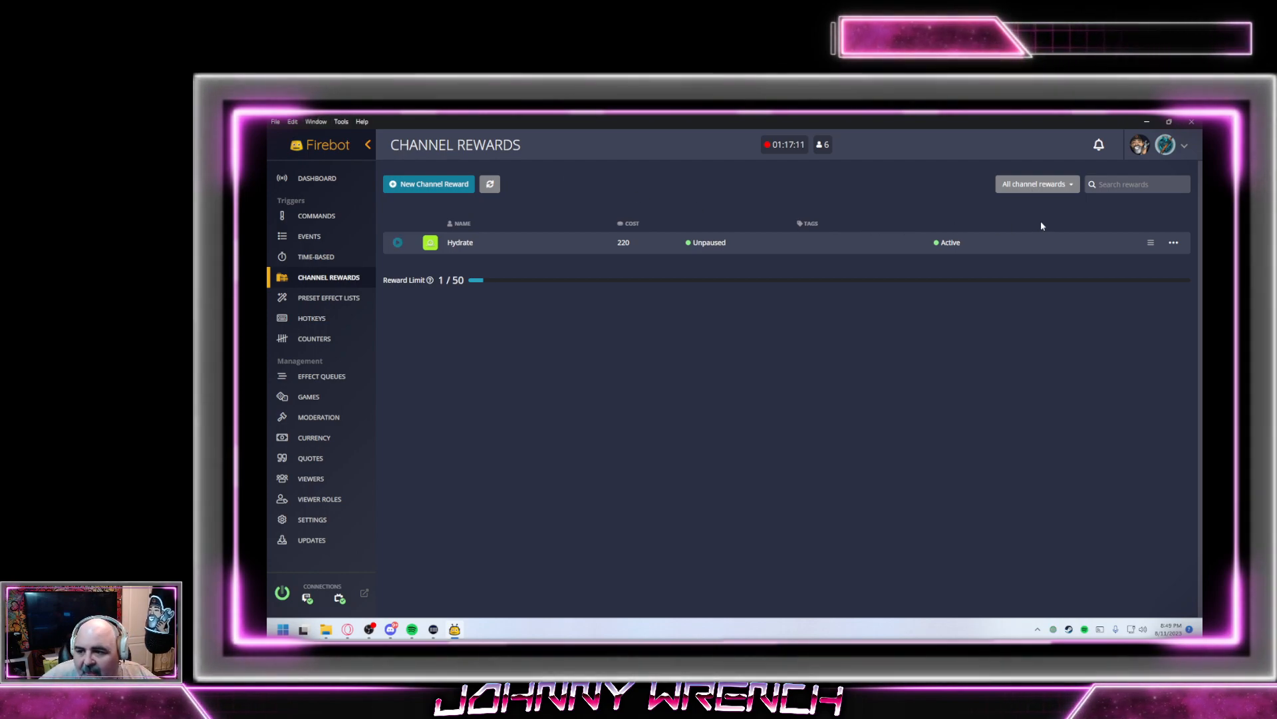
Edit the Hydrate channel reward and start a new Play Sound effect using the local can-opening sound file from the Sounds folder
click(1174, 242)
click(1108, 253)
scroll(680, 413, down, 3)
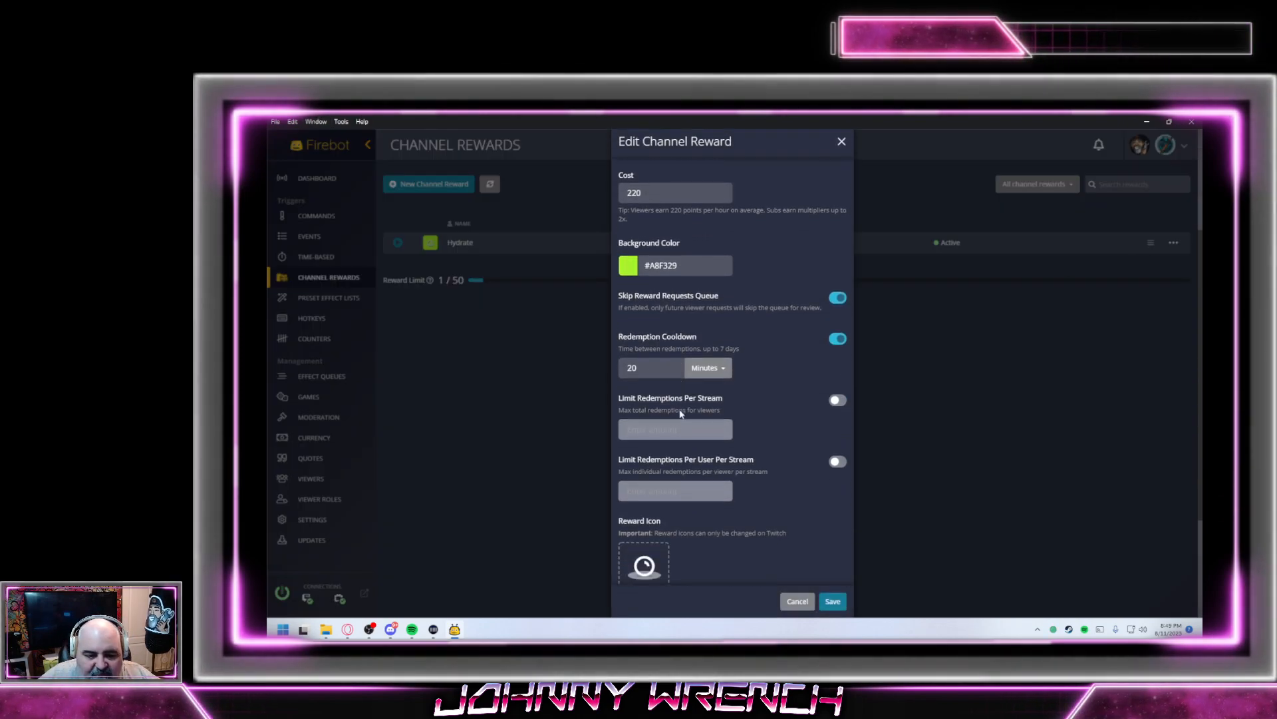
scroll(680, 413, down, 5)
click(675, 551)
scroll(765, 299, down, 10)
scroll(765, 300, down, 4)
click(739, 331)
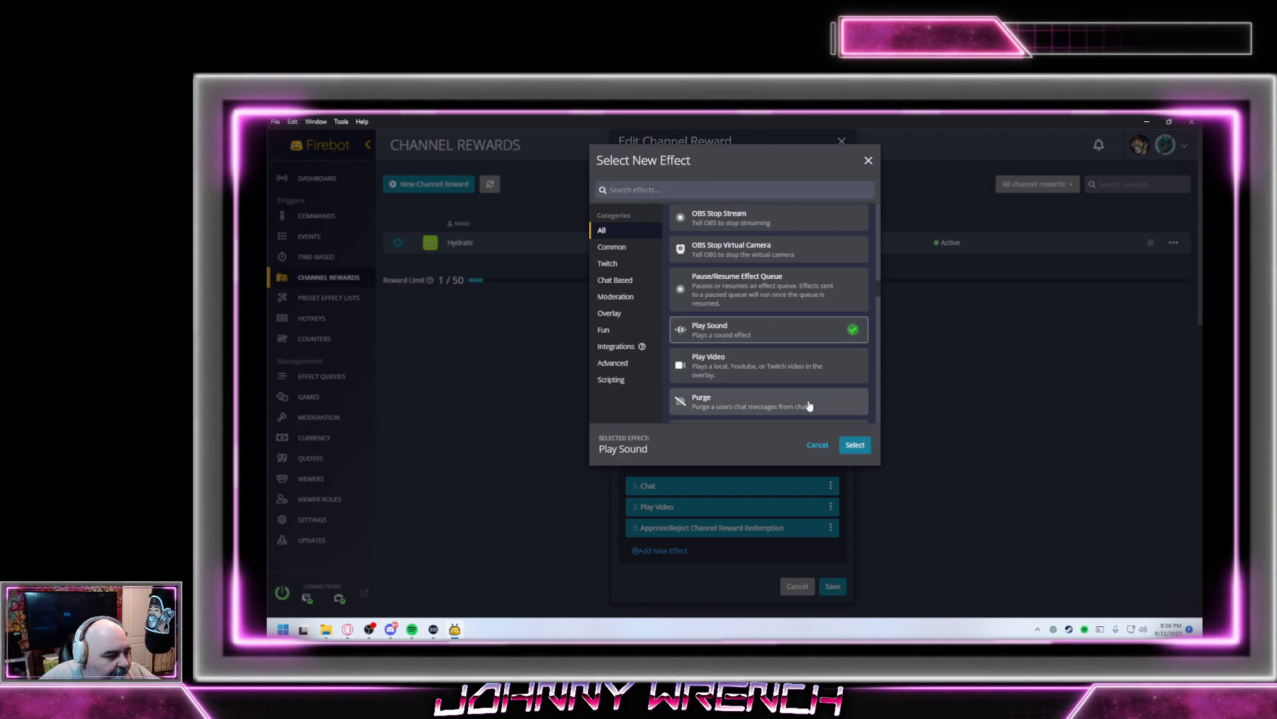
click(855, 445)
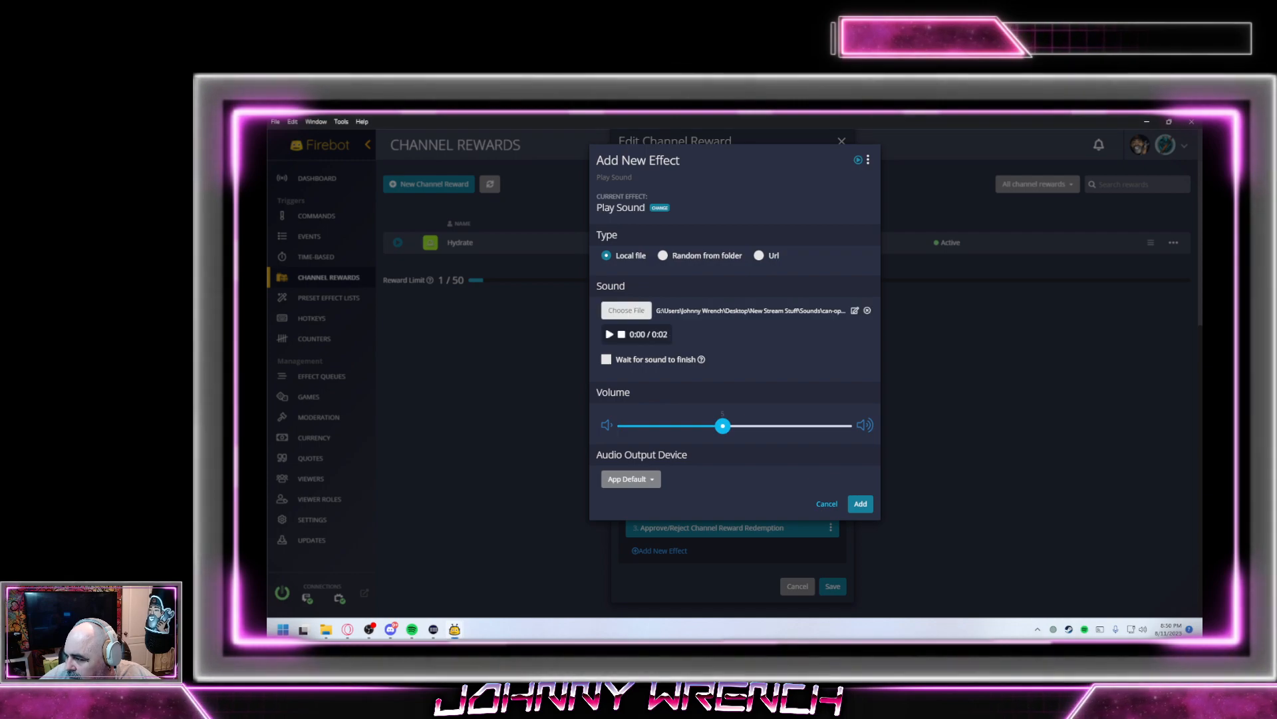
Enable waiting for the sound to finish, set the audio output device to Send To Overlay, and add the Play Sound effect
click(641, 364)
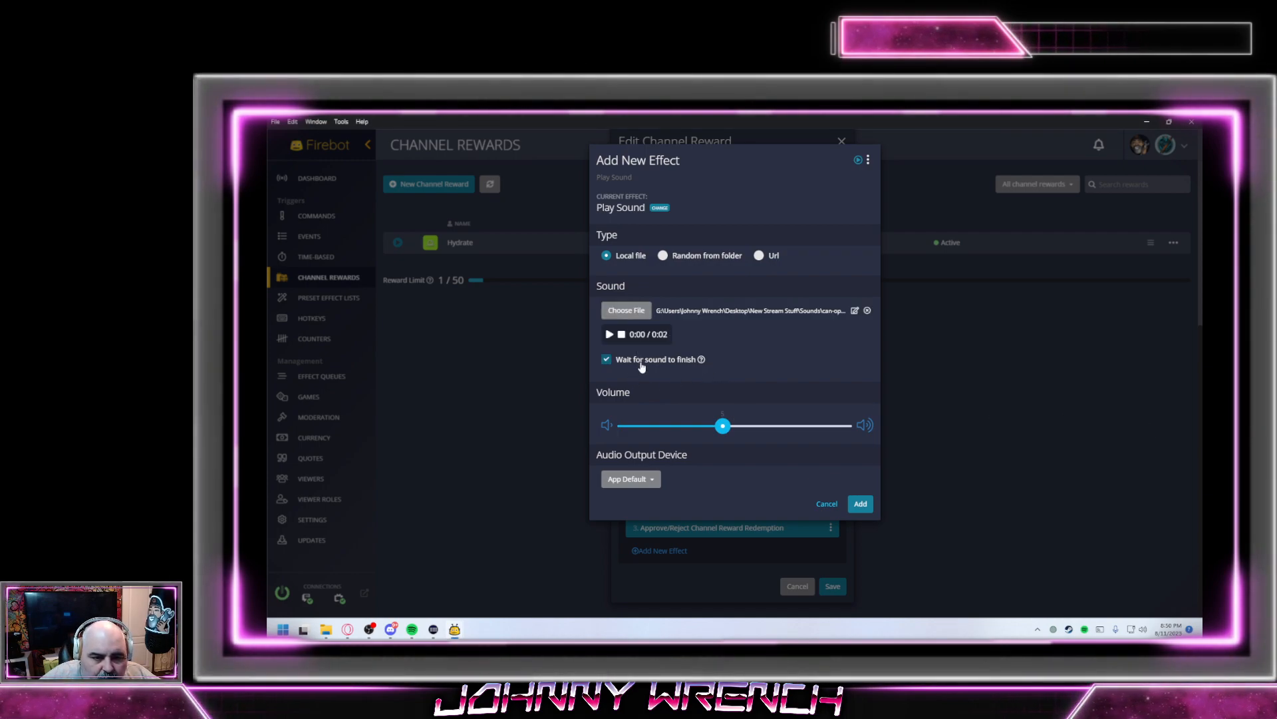
click(631, 479)
click(651, 609)
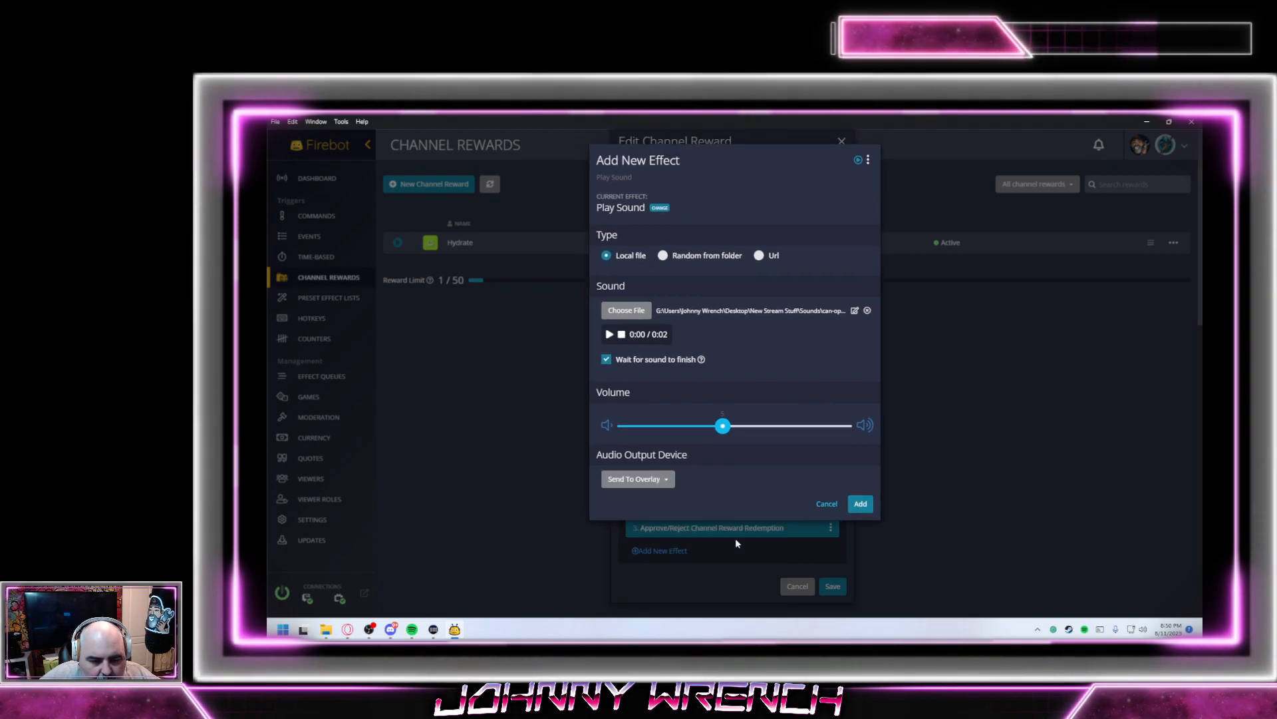
click(861, 503)
Turn off waiting for the video to finish in the reward's Play Video effect and save the effect
click(665, 506)
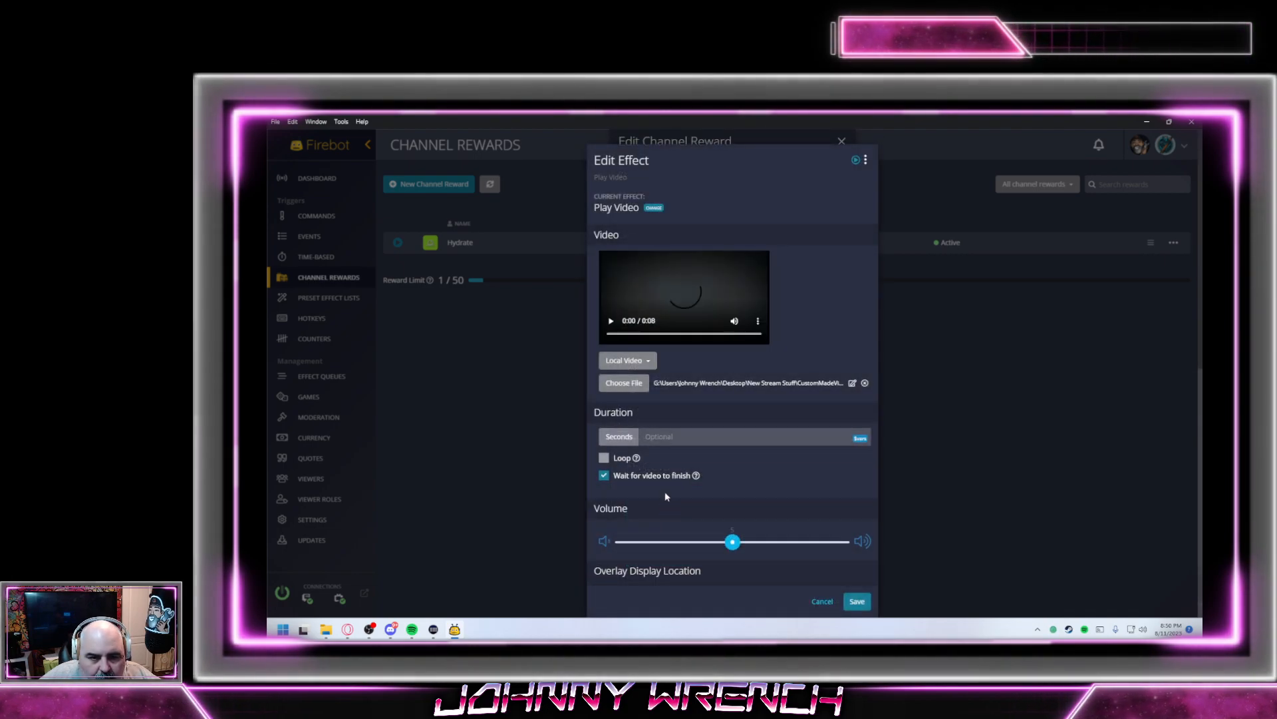
scroll(665, 501, down, 5)
click(604, 182)
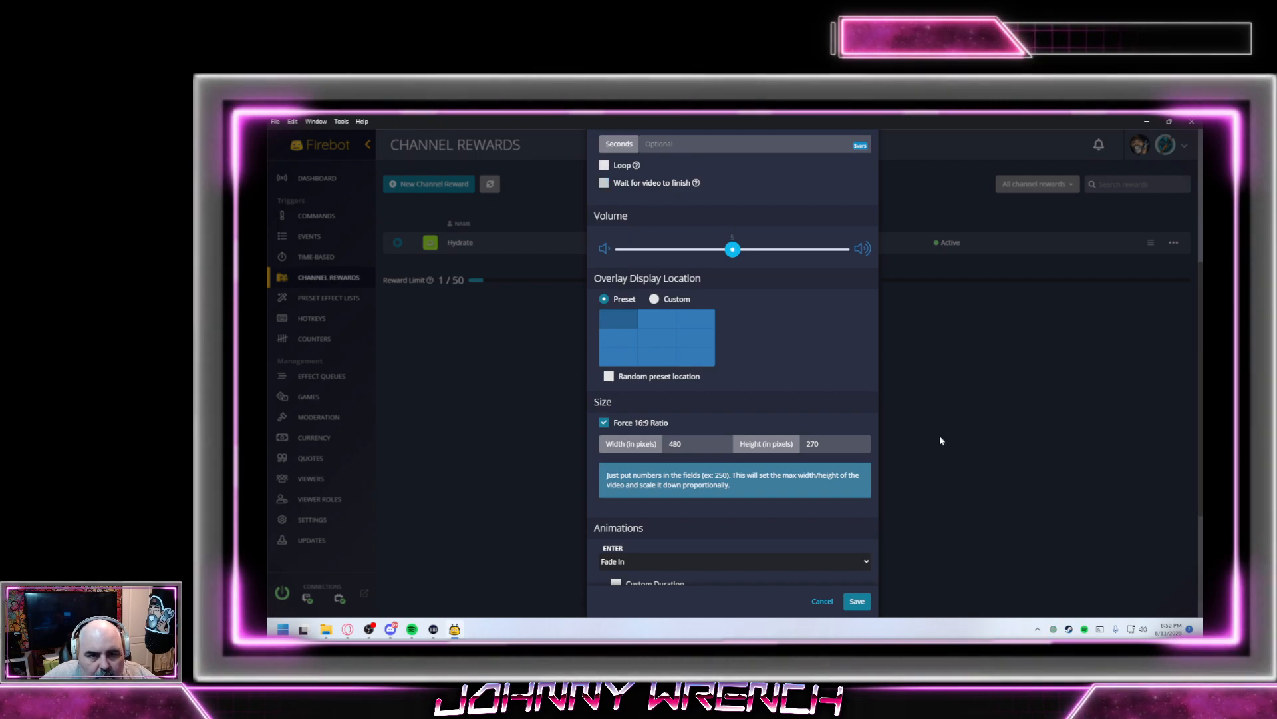
scroll(731, 433, up, 2)
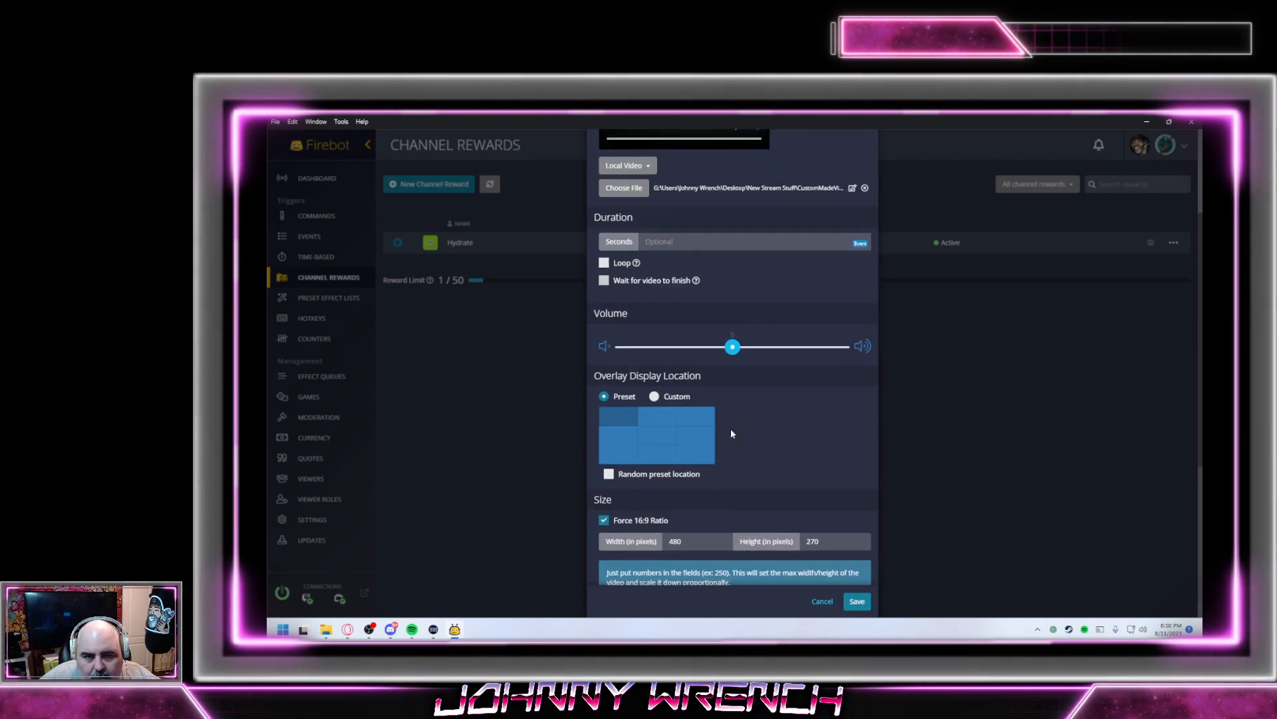
scroll(732, 433, down, 5)
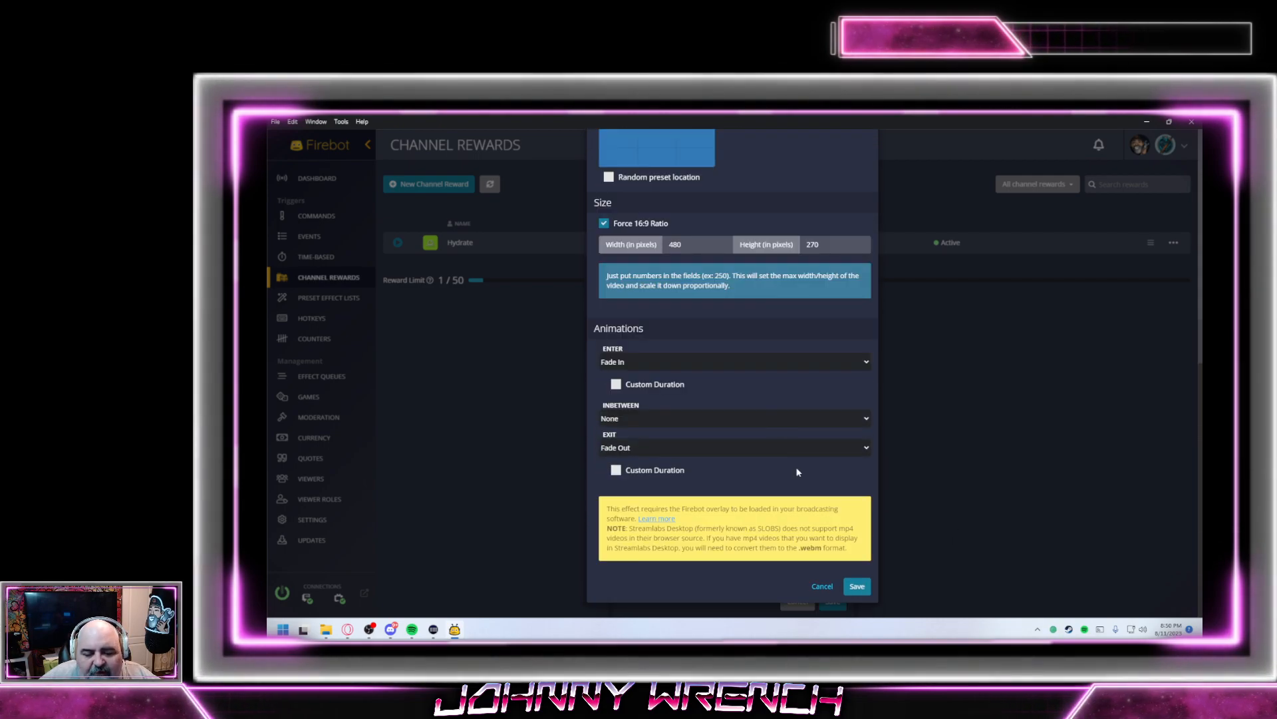
click(856, 599)
Check the Play Sound effect's settings and move it between Chat and Play Video in the effects list
click(676, 547)
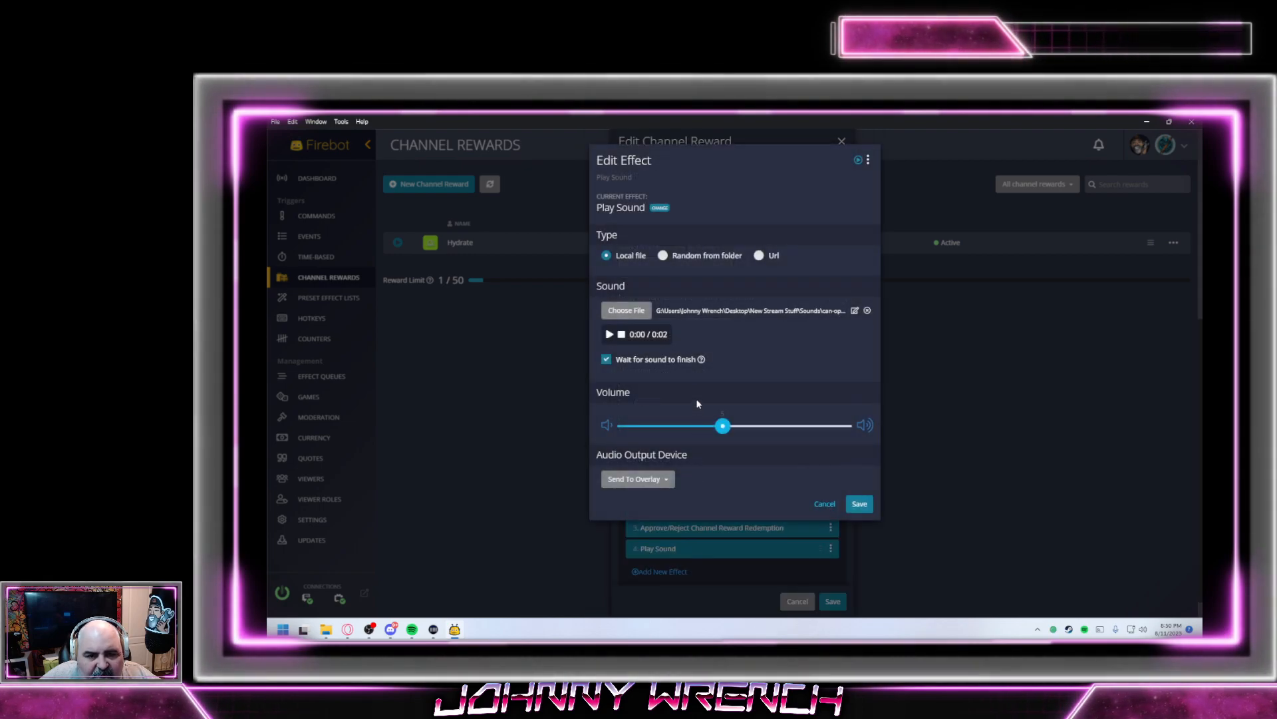
click(860, 504)
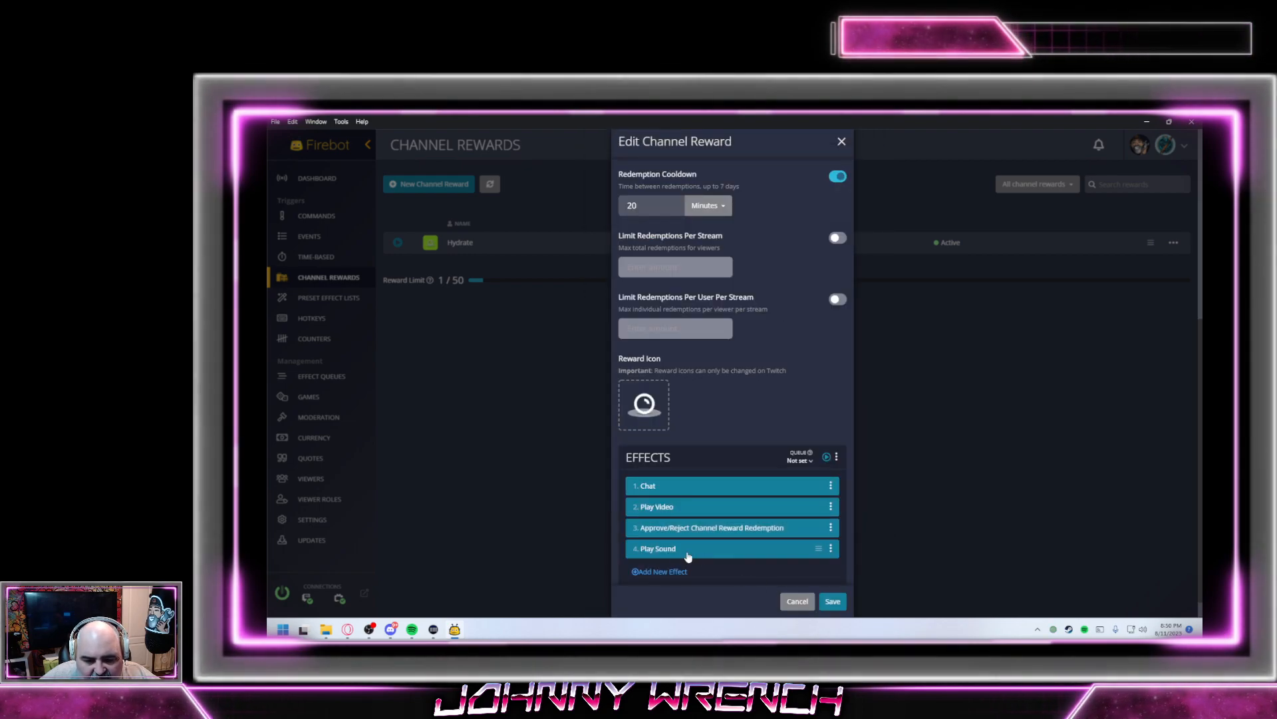
drag(682, 538, 792, 514)
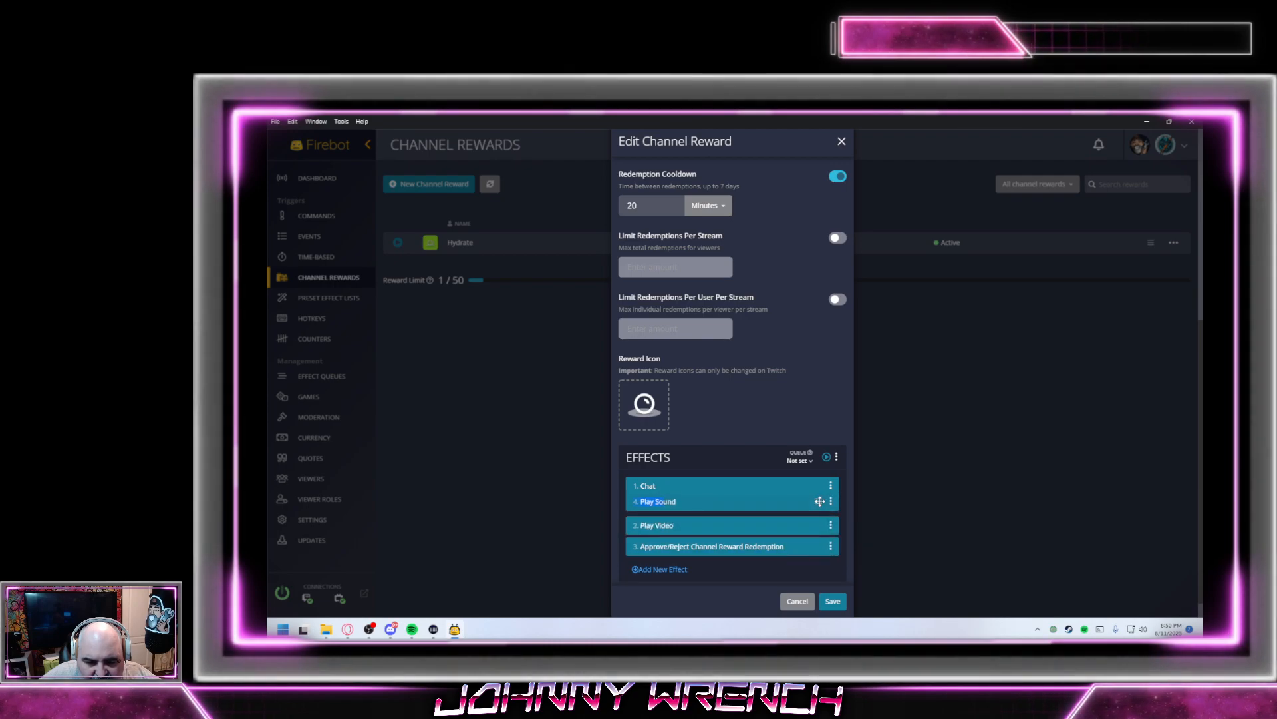
Turn off waiting for the sound to finish in the Play Sound effect, and check the Play Video effect's settings
click(782, 511)
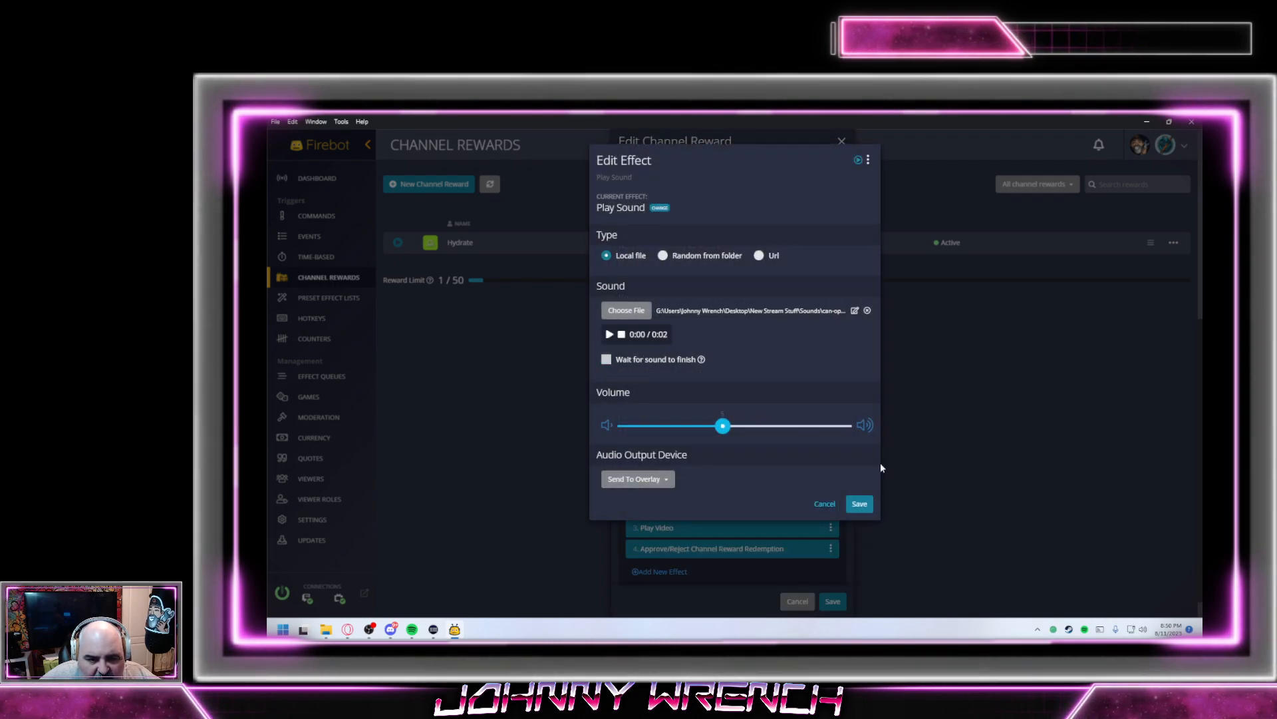
click(860, 504)
click(656, 528)
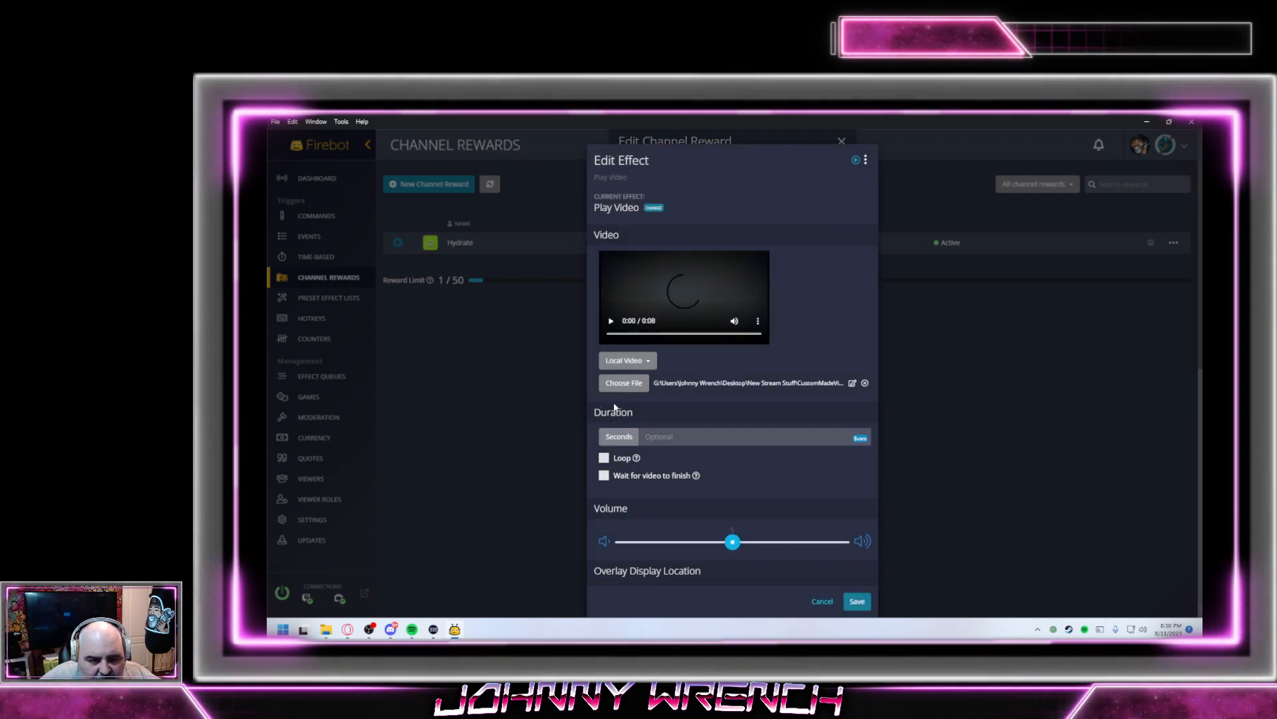
click(857, 601)
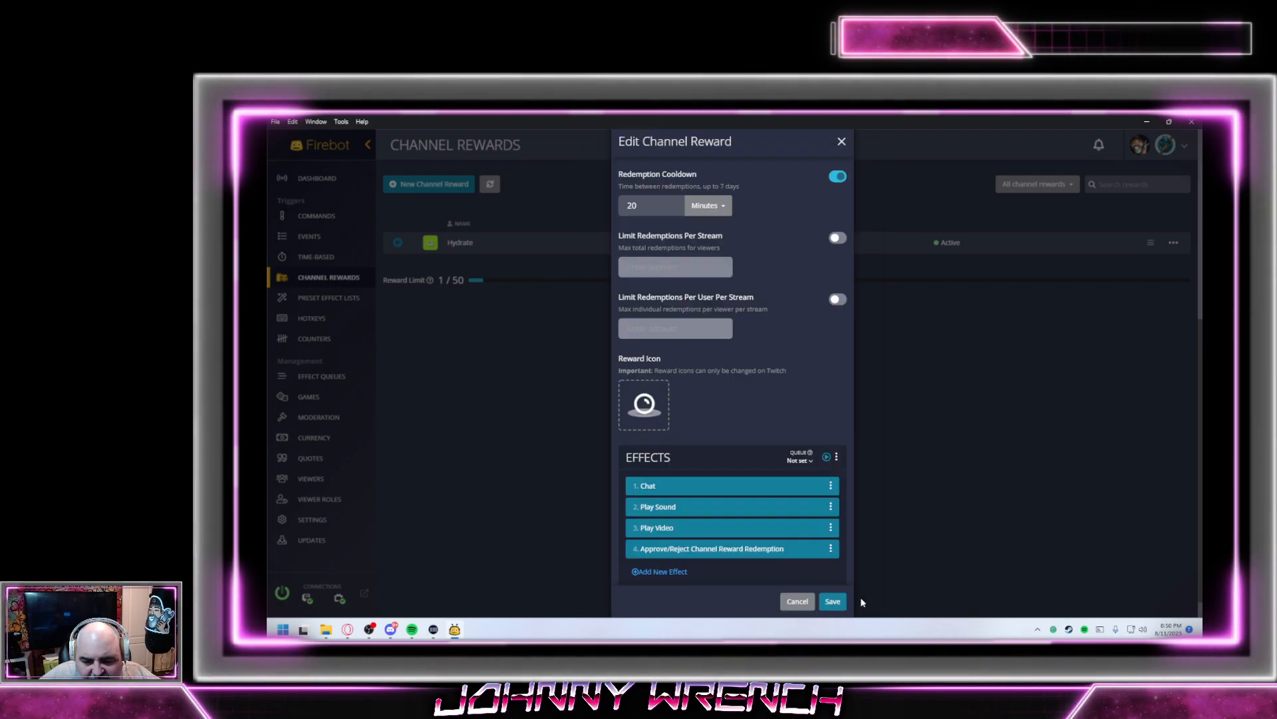
Move the Approve/Reject Channel Reward Redemption effect to the start of the effects list, then save and test-run the Hydrate reward
scroll(778, 449, down, 2)
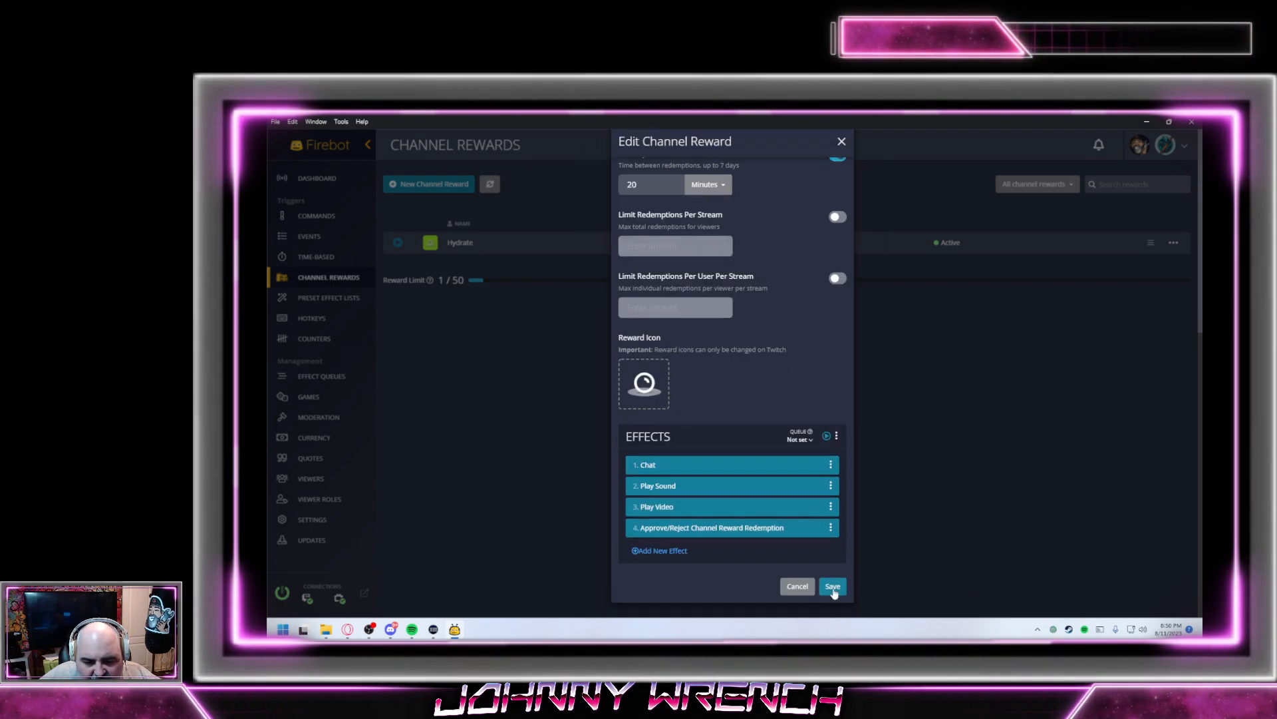
drag(819, 527, 819, 480)
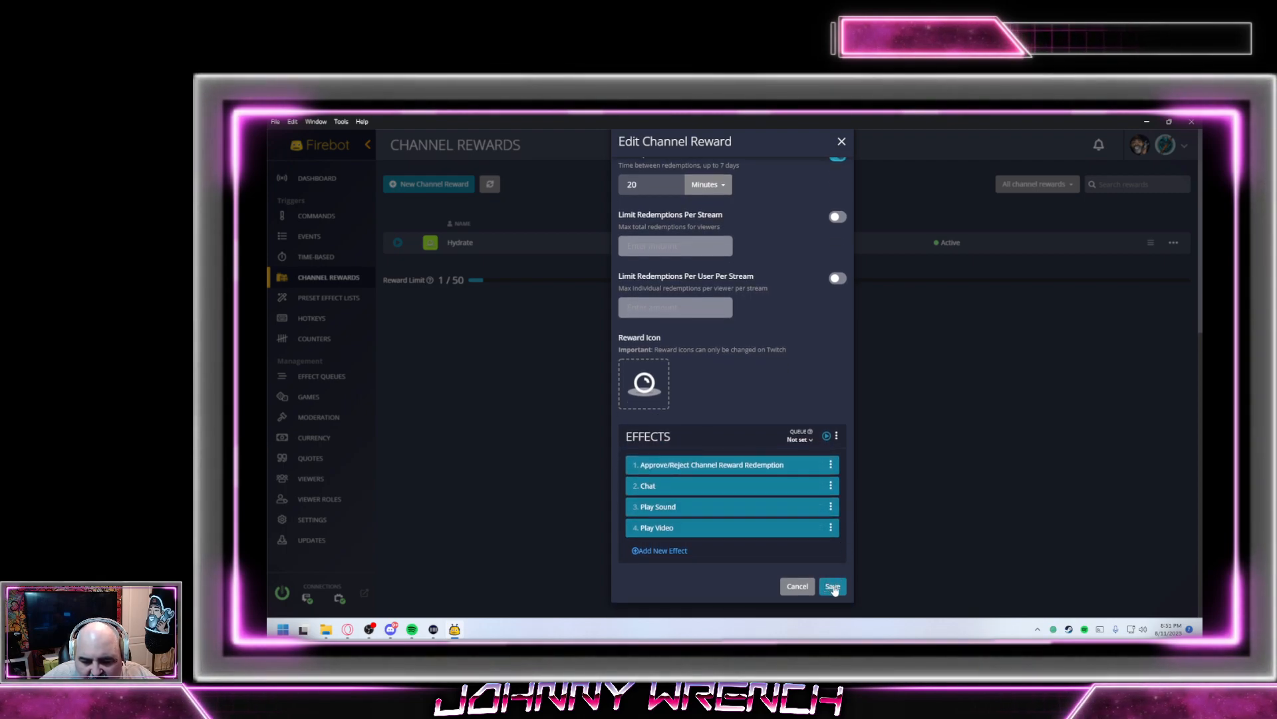
click(833, 586)
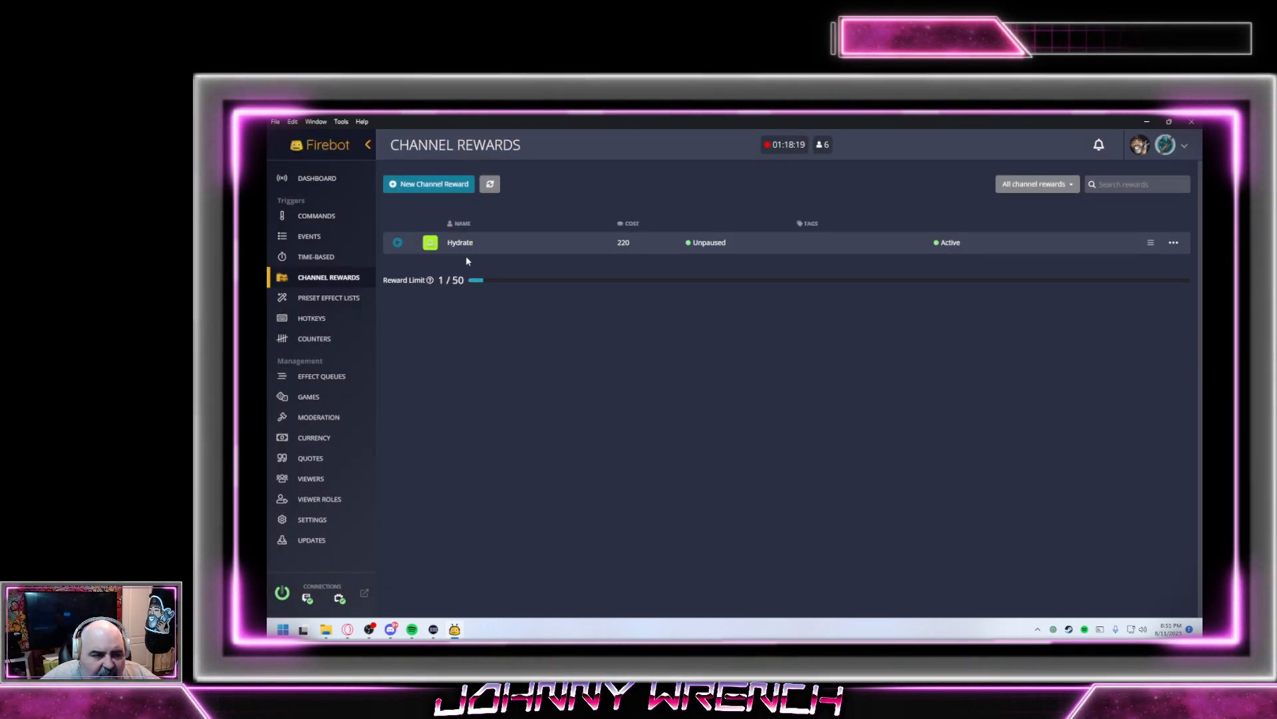
click(398, 247)
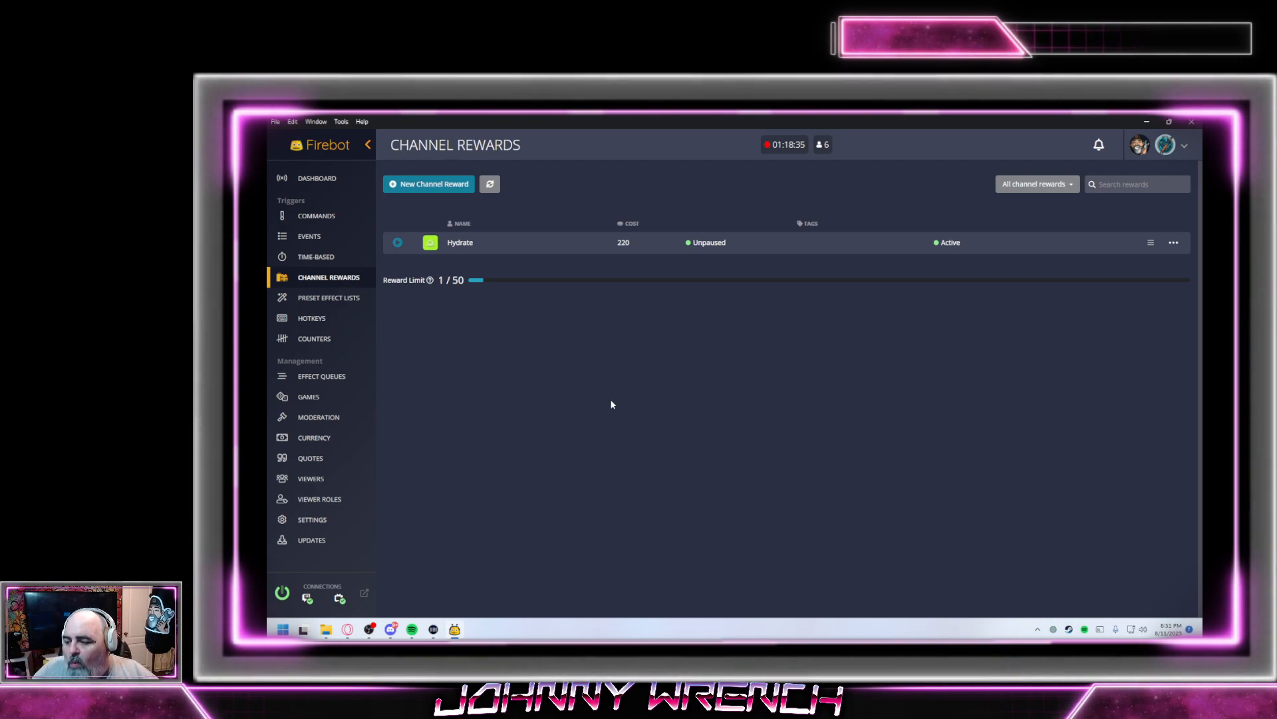
Look over the Preset Effect Lists, Hotkeys and Counters pages
click(333, 303)
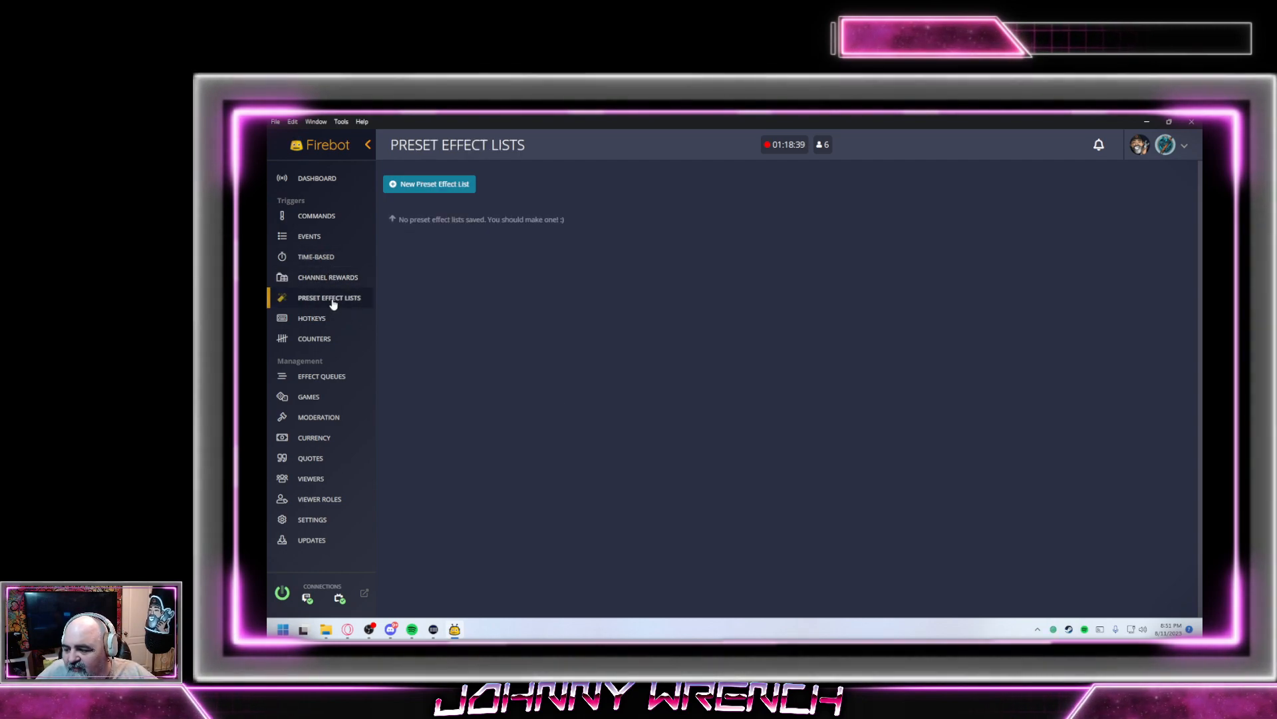
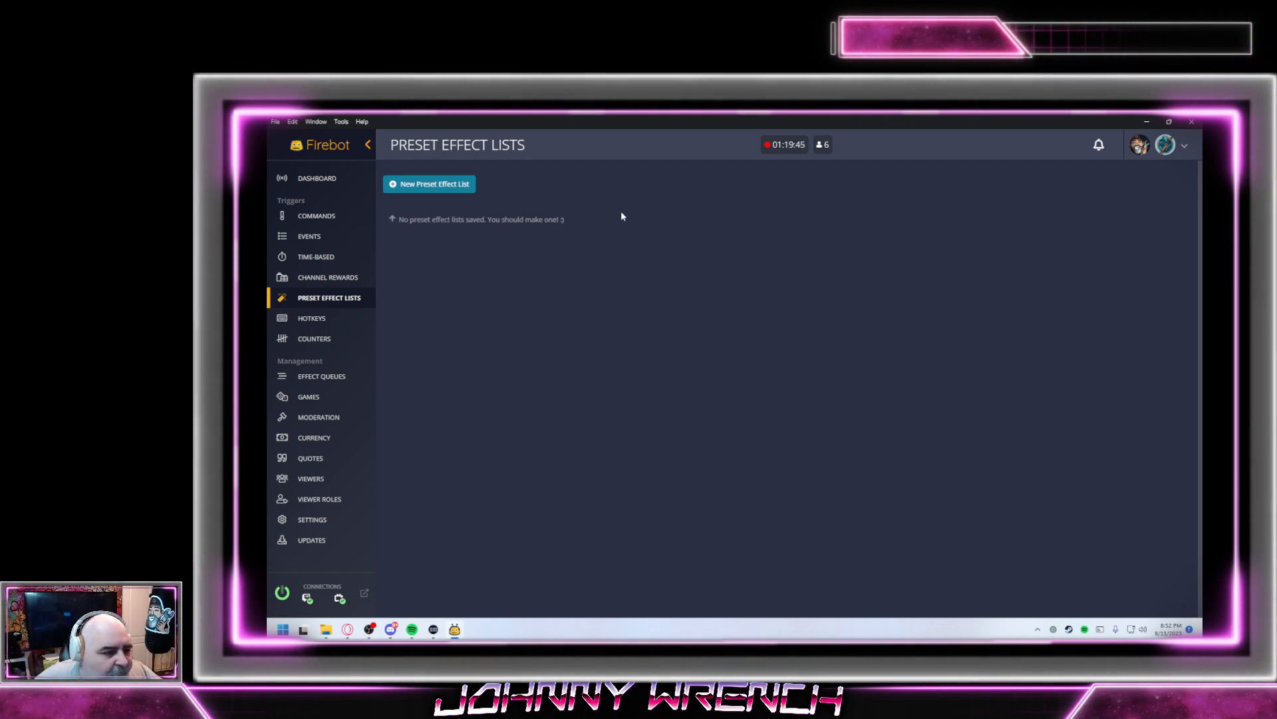
click(306, 321)
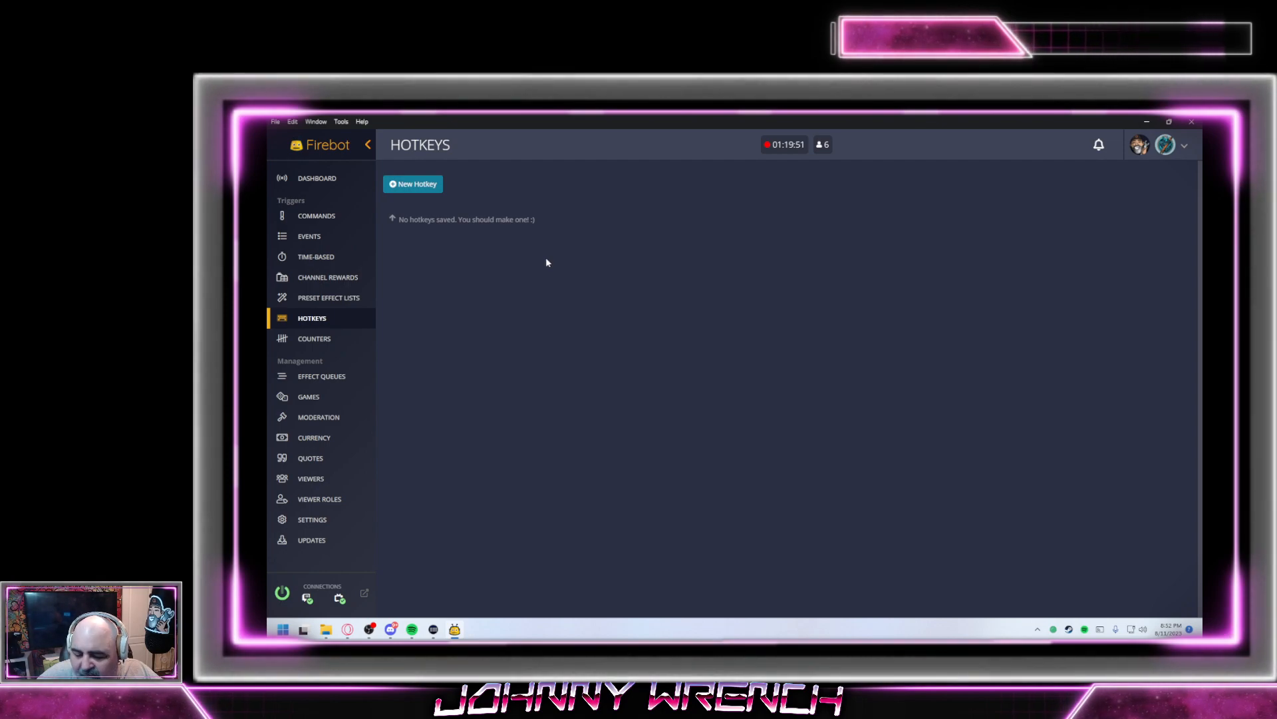
click(314, 338)
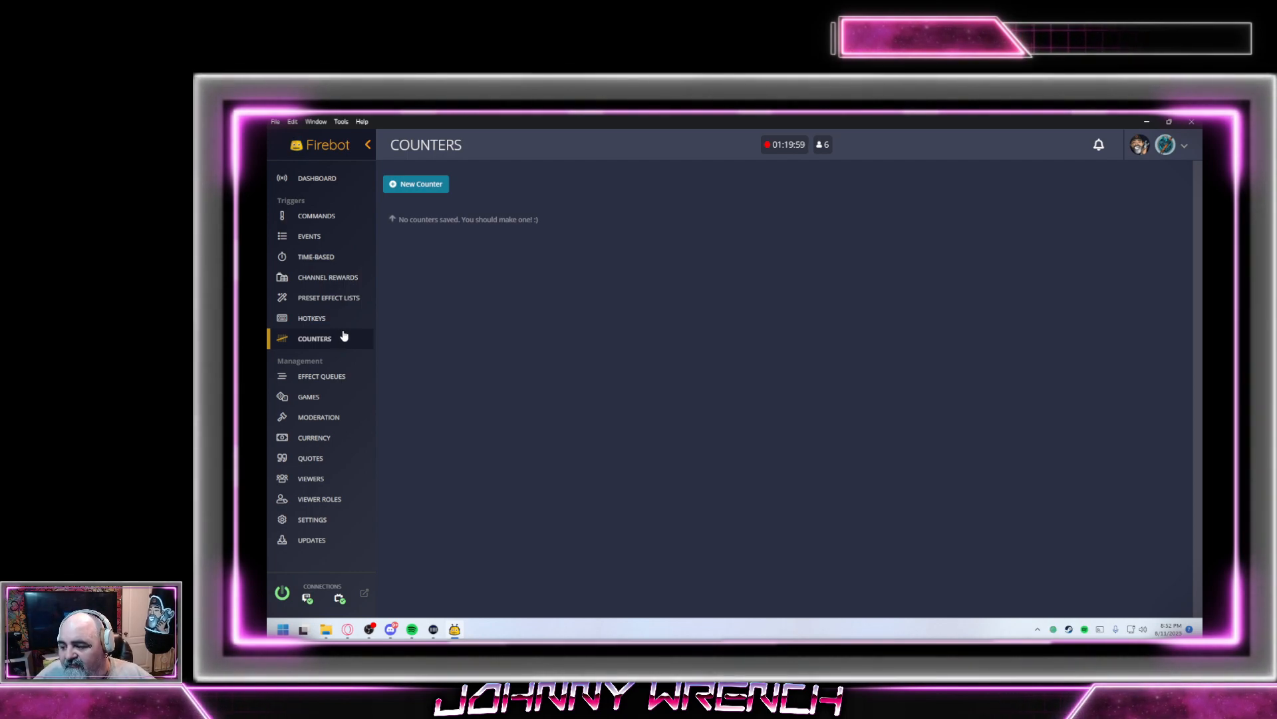
Start a new effect queue and name it Alerts
click(333, 376)
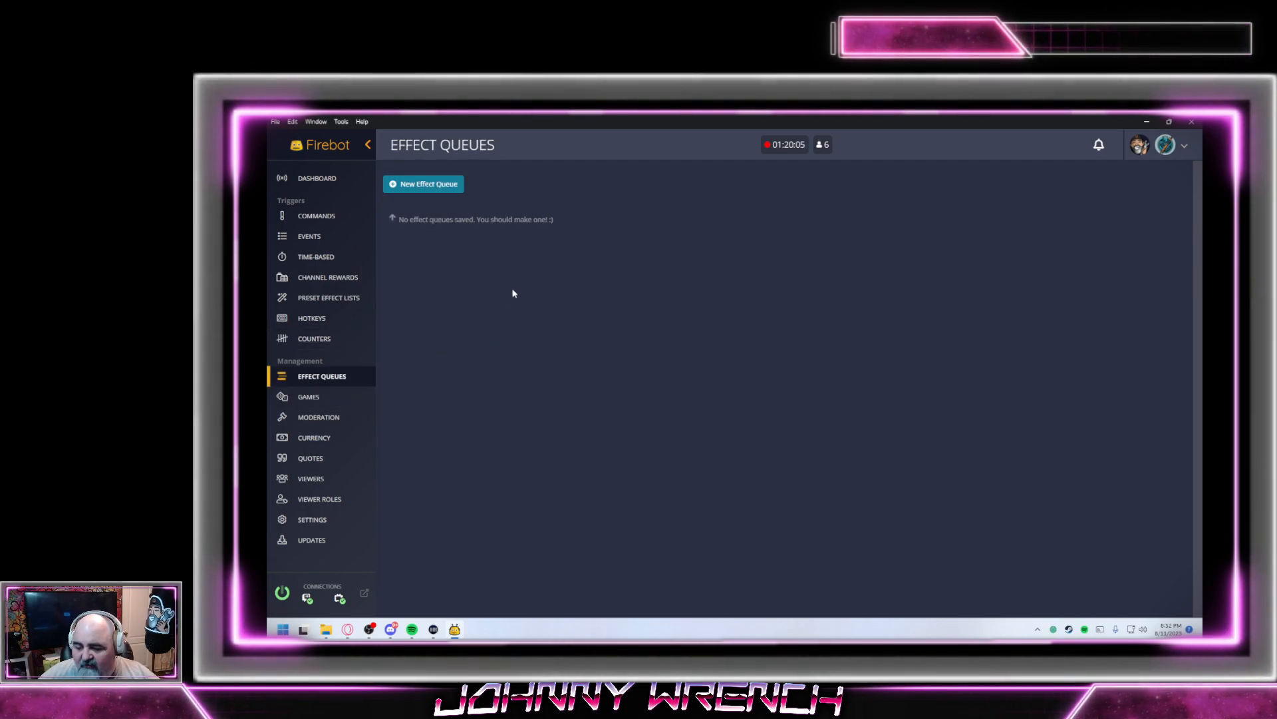
click(463, 186)
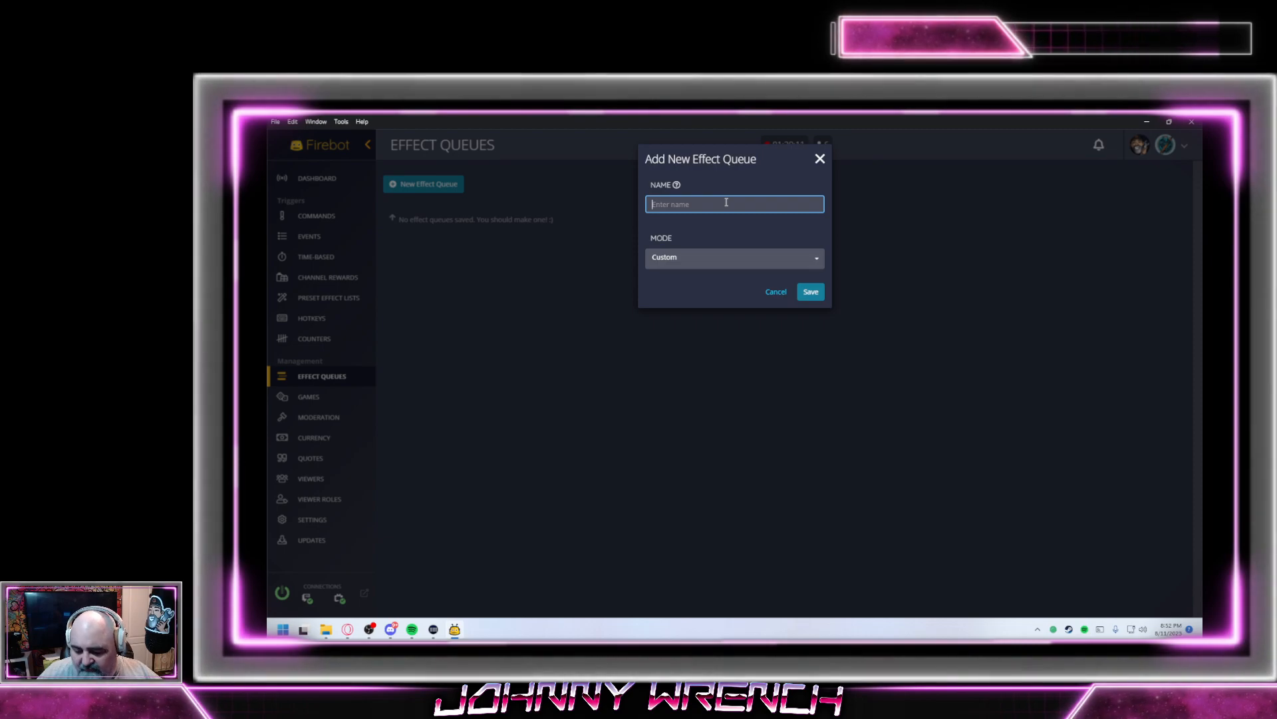
text(Alertas)
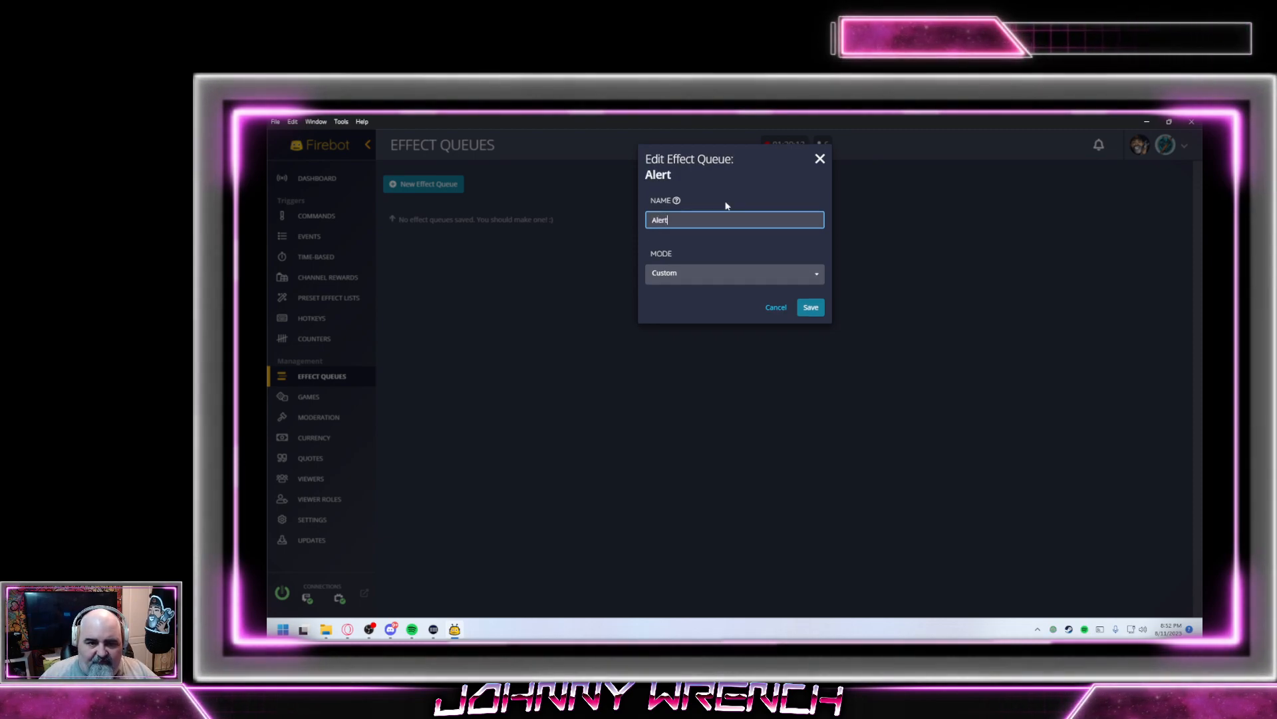
key(BackSpace)
key(BackSpace)
text(s)
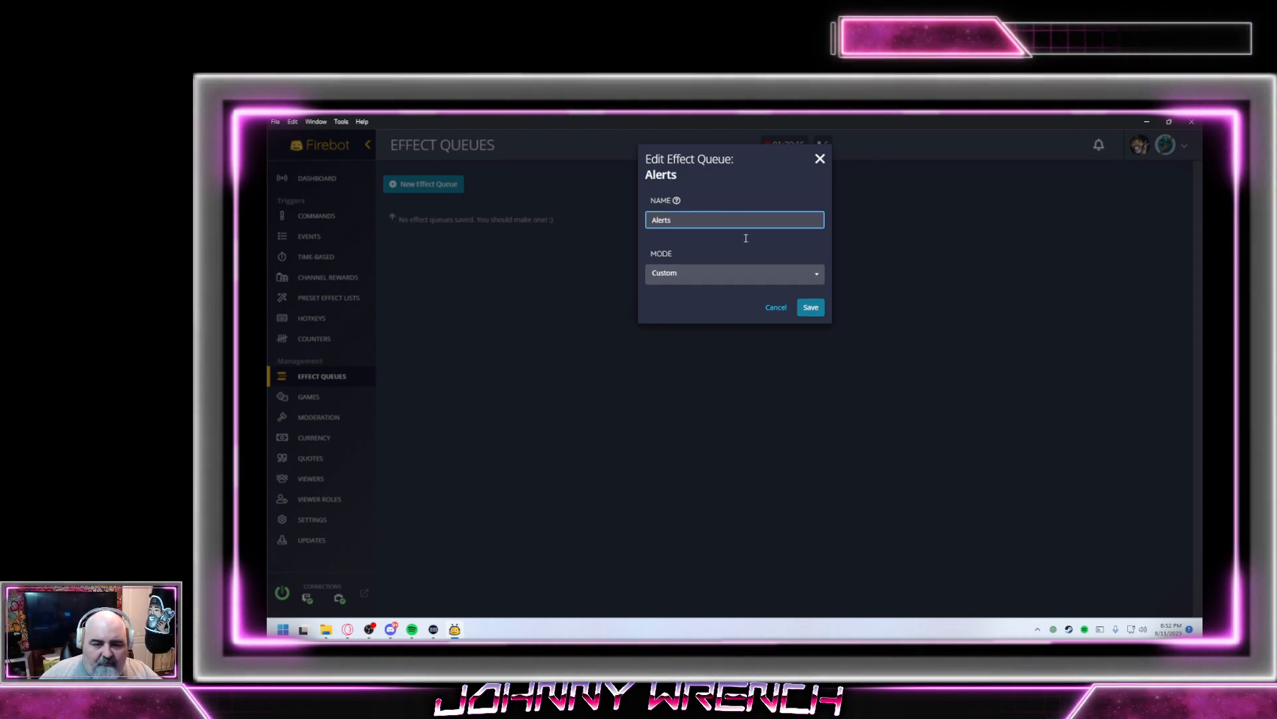
Set the Alerts queue to Sequential mode with an interval of 1 second and save it
click(743, 274)
click(709, 343)
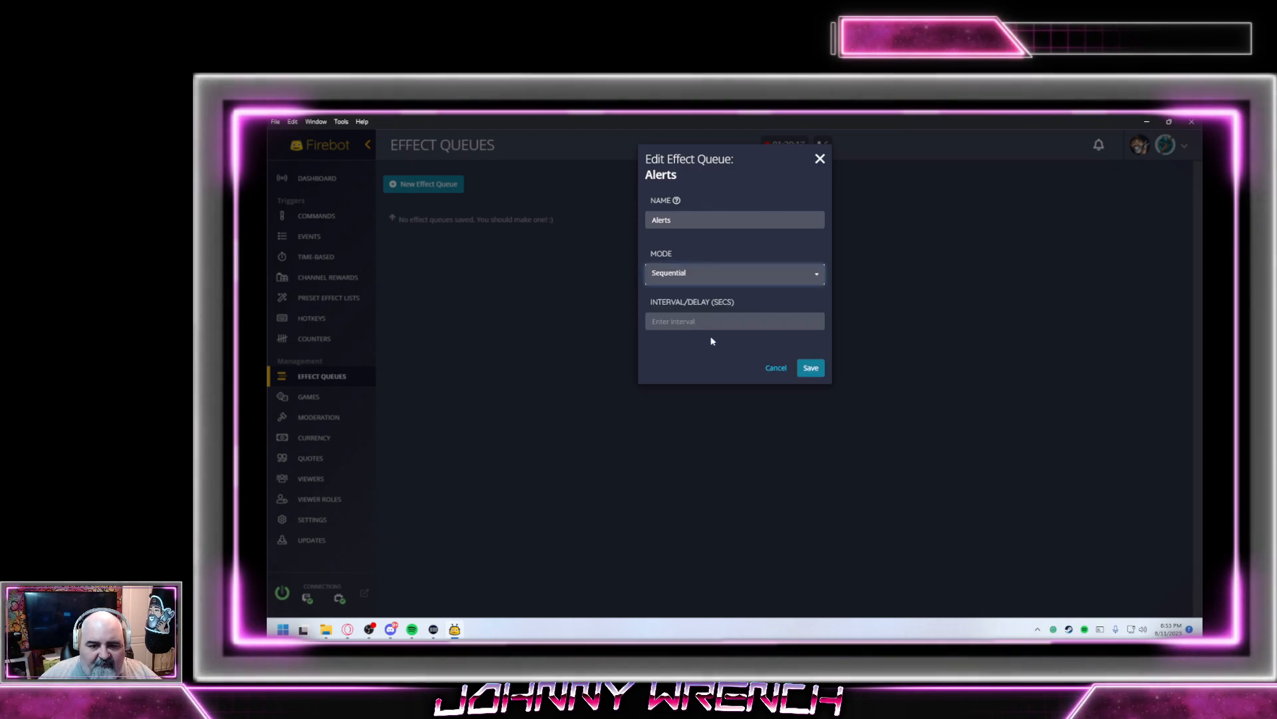
click(694, 323)
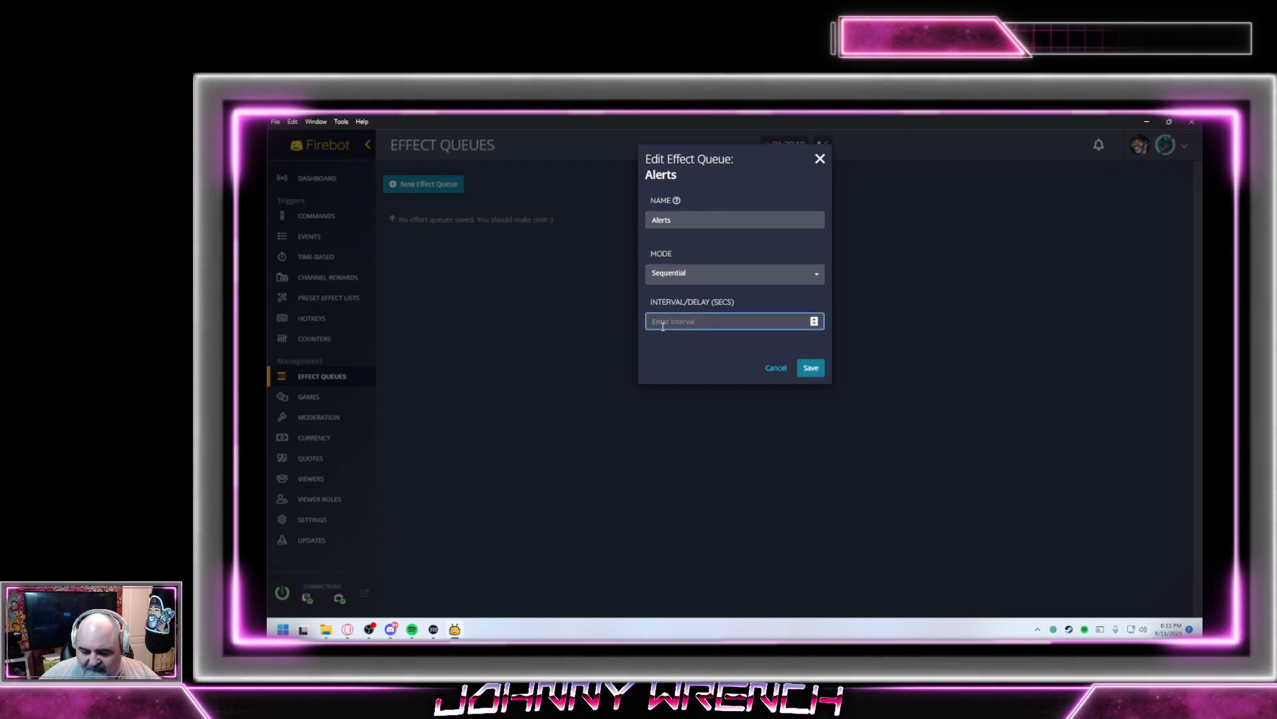
text(1)
click(810, 368)
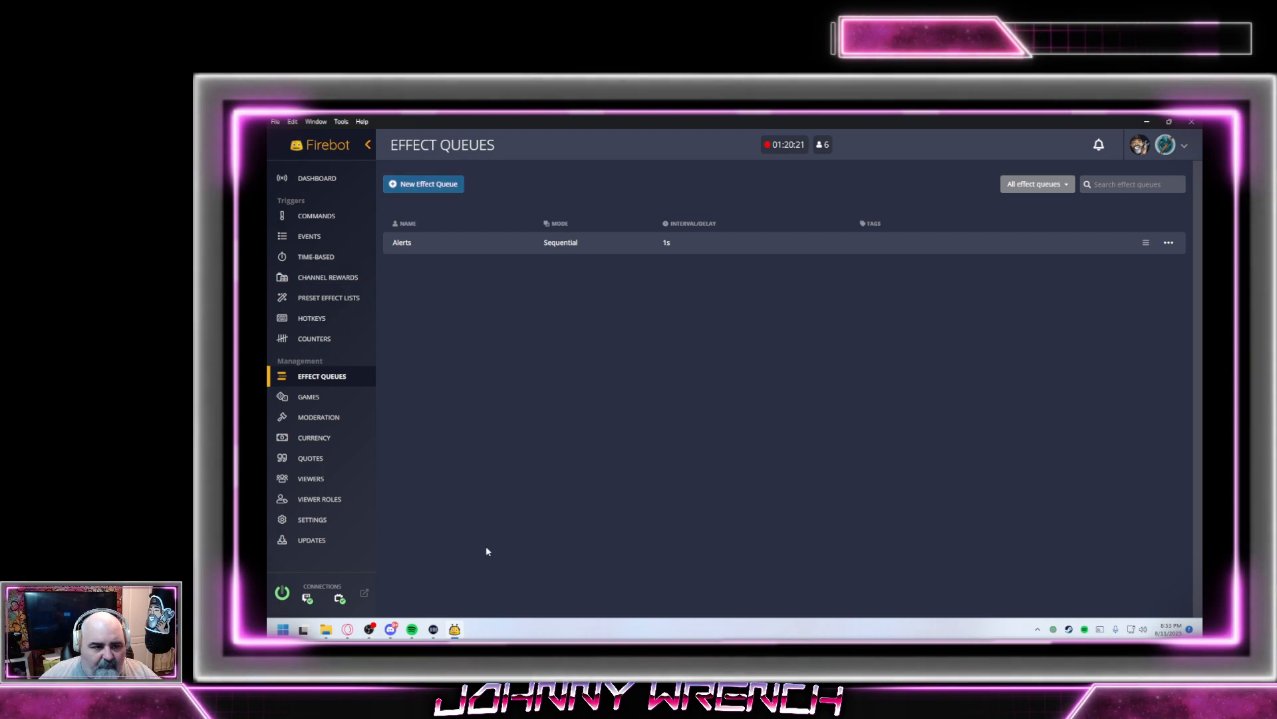
Assign the Follow event's effects to the Alerts queue and save the event
click(296, 245)
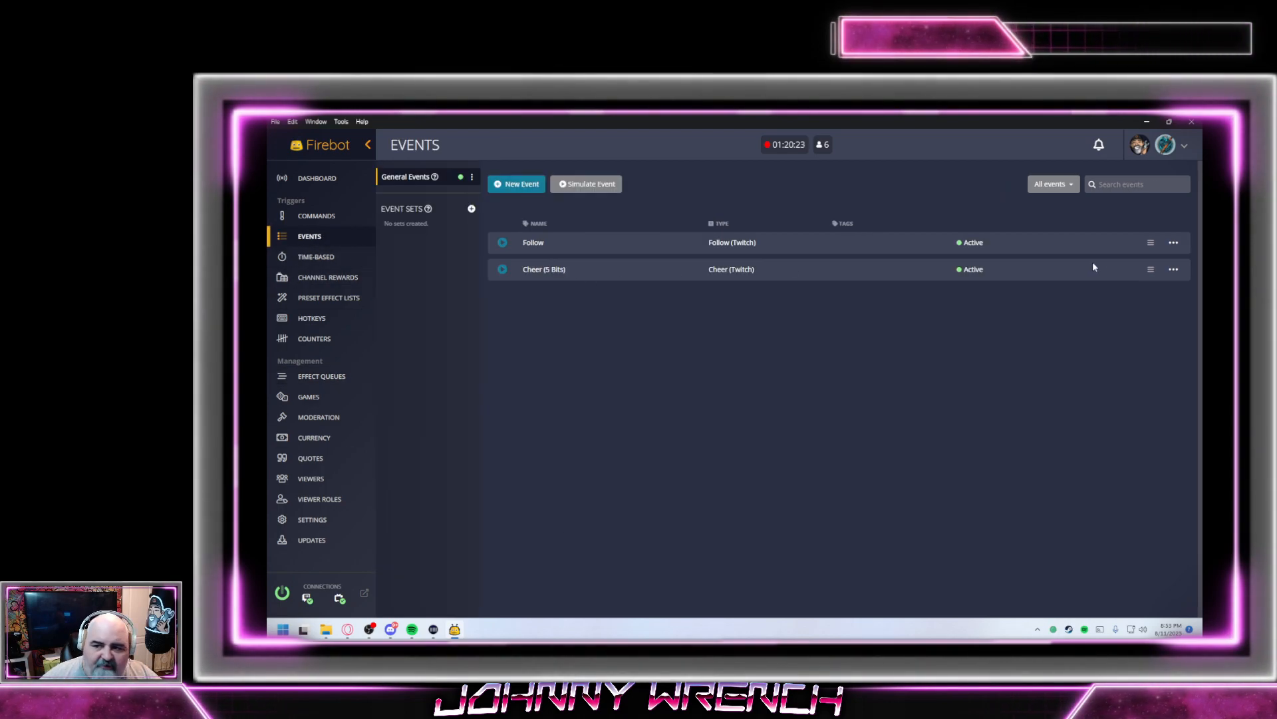
click(1173, 242)
click(1159, 255)
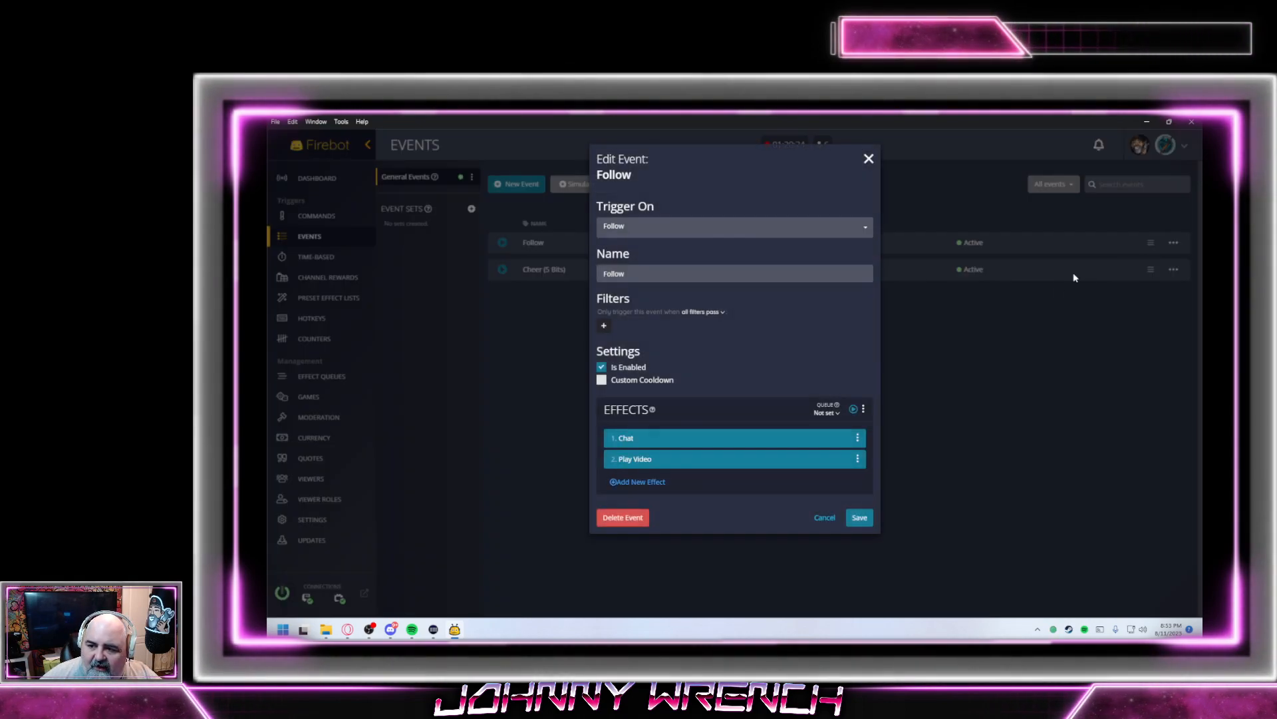
click(826, 413)
click(833, 440)
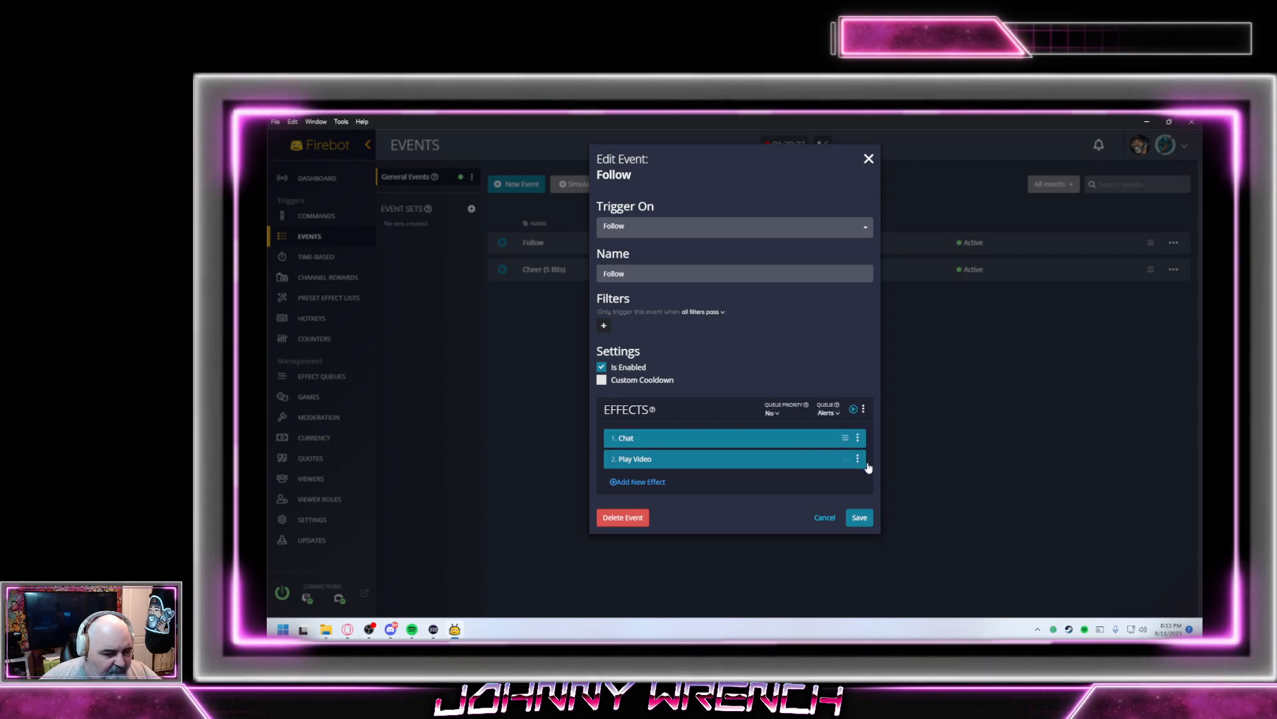
click(859, 518)
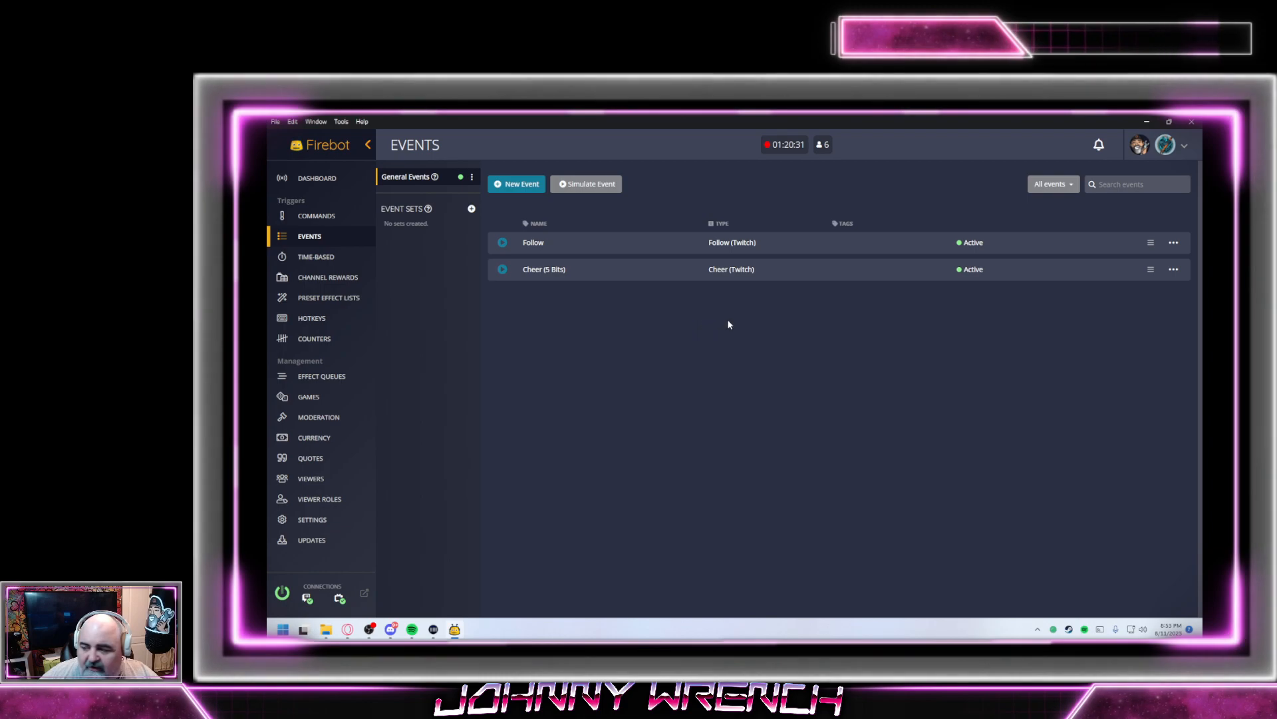
Assign the Cheer (5 Bits) event's effects to the Alerts queue and save the event
click(1173, 268)
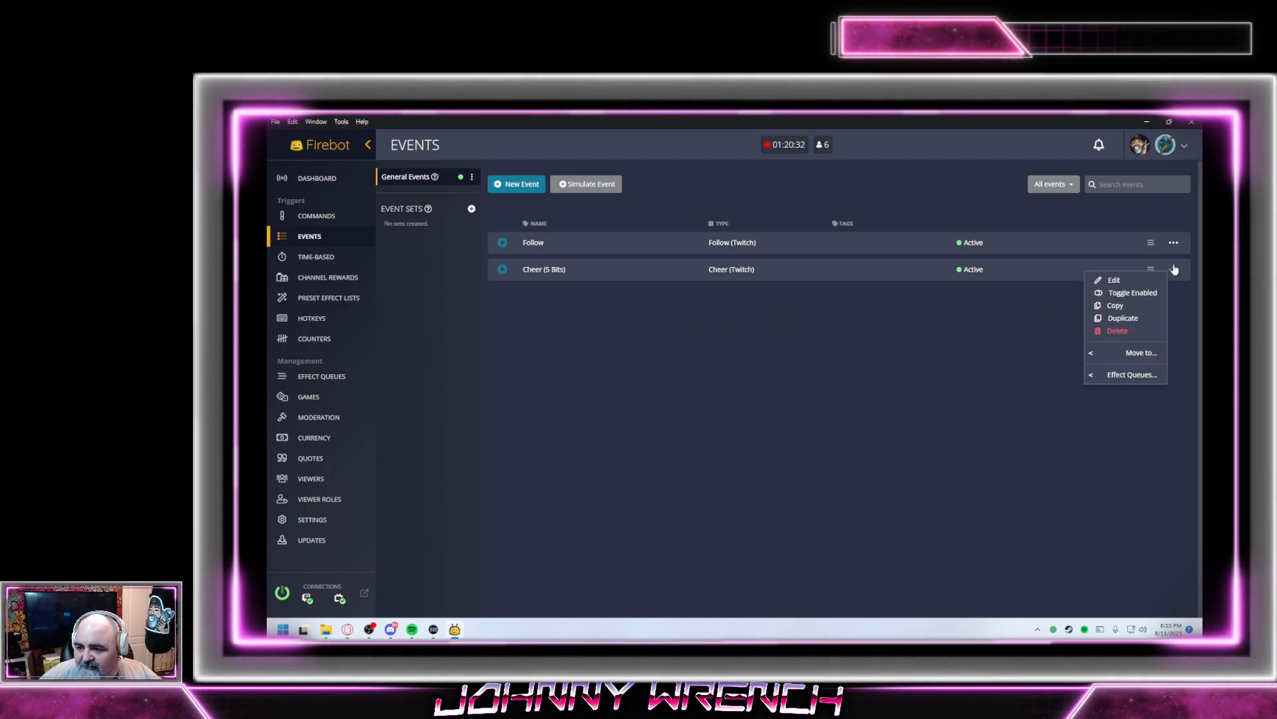
click(1135, 280)
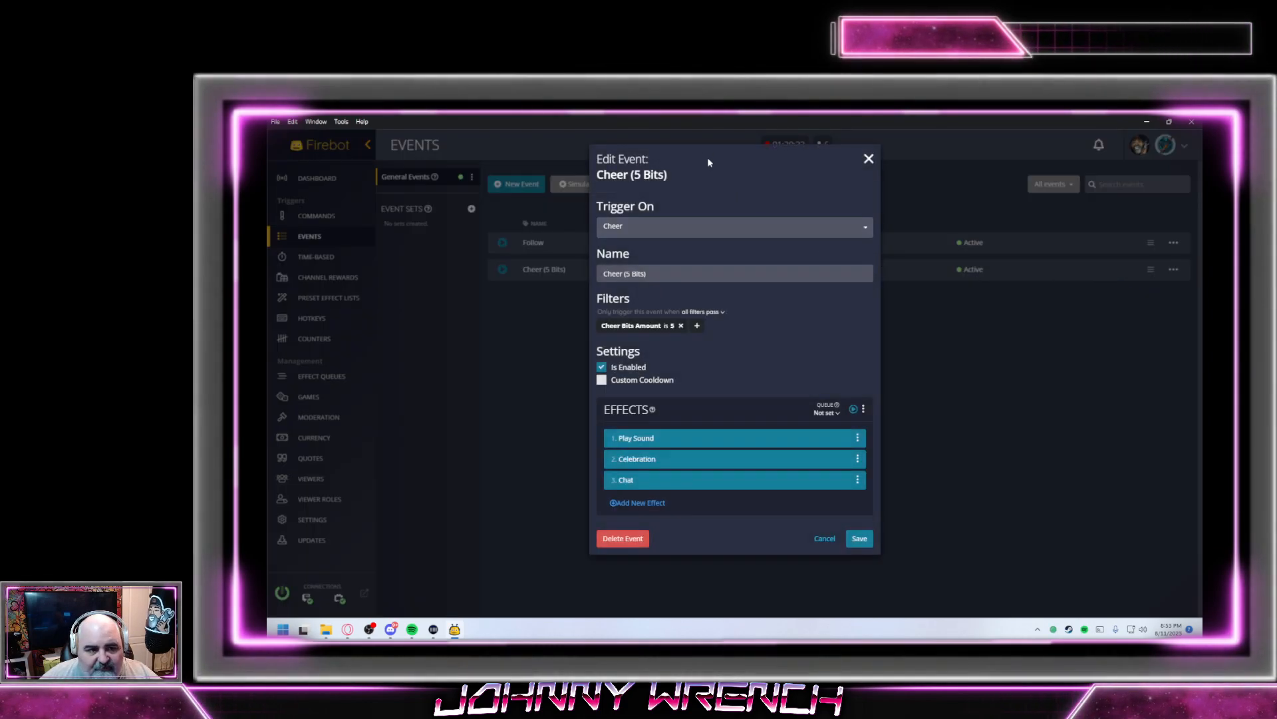
click(827, 413)
click(834, 441)
click(861, 537)
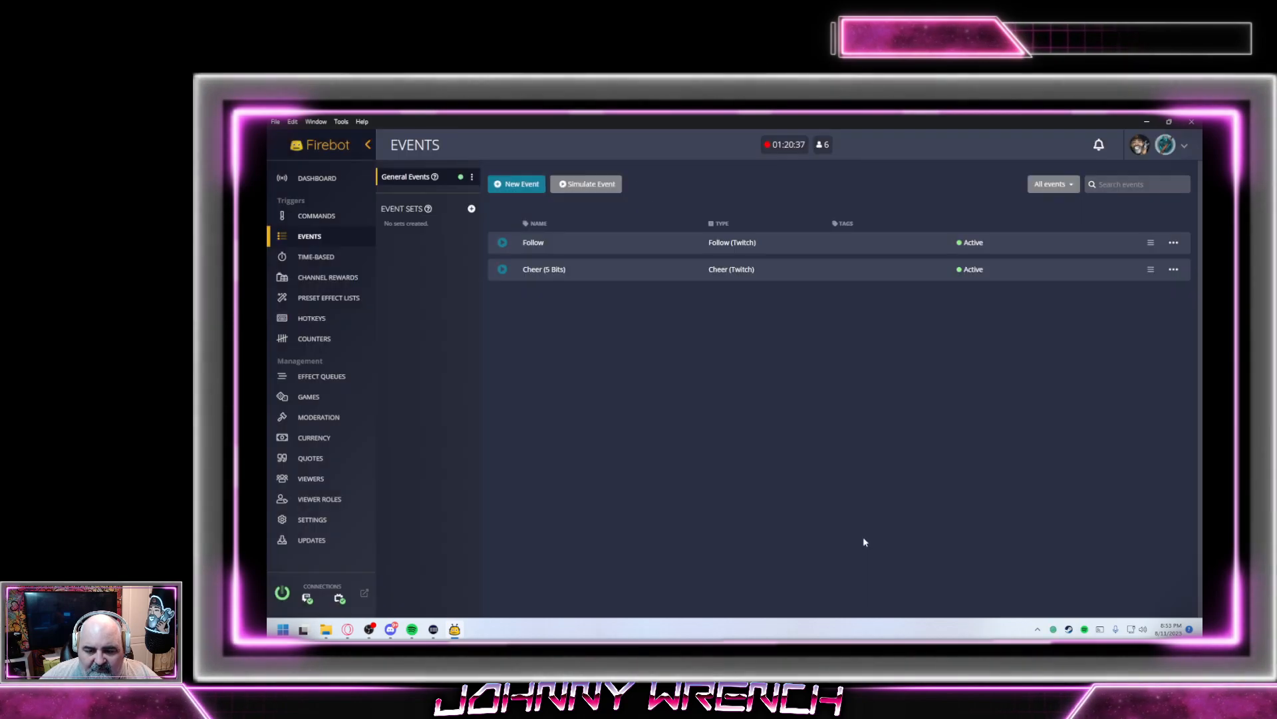
Create a new event set named Normal Alerts
mouse_move(429, 208)
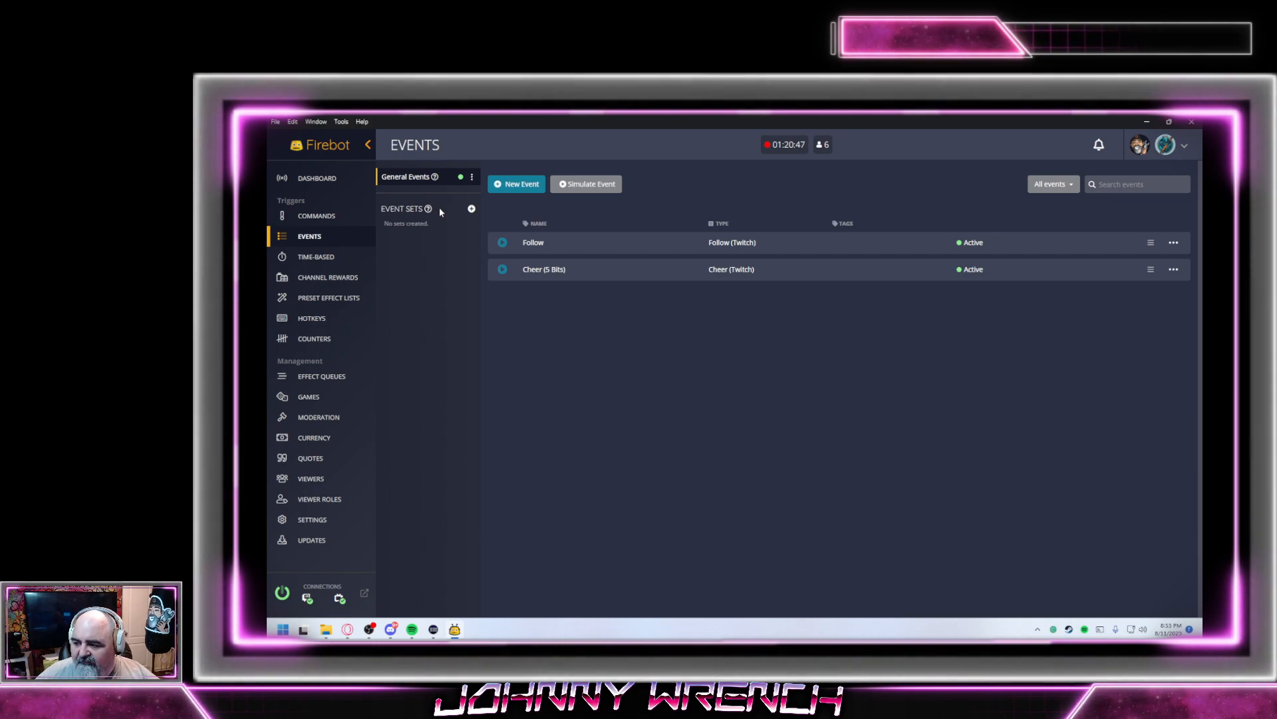
click(471, 208)
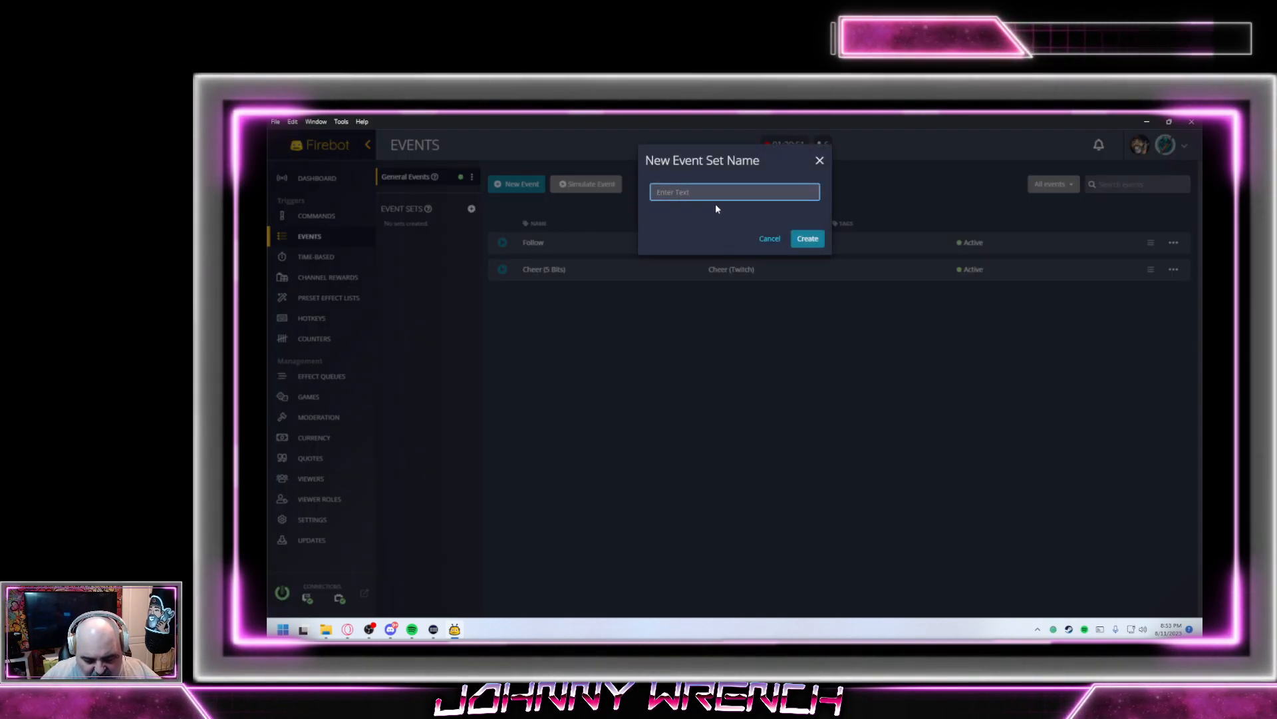
text(Normal)
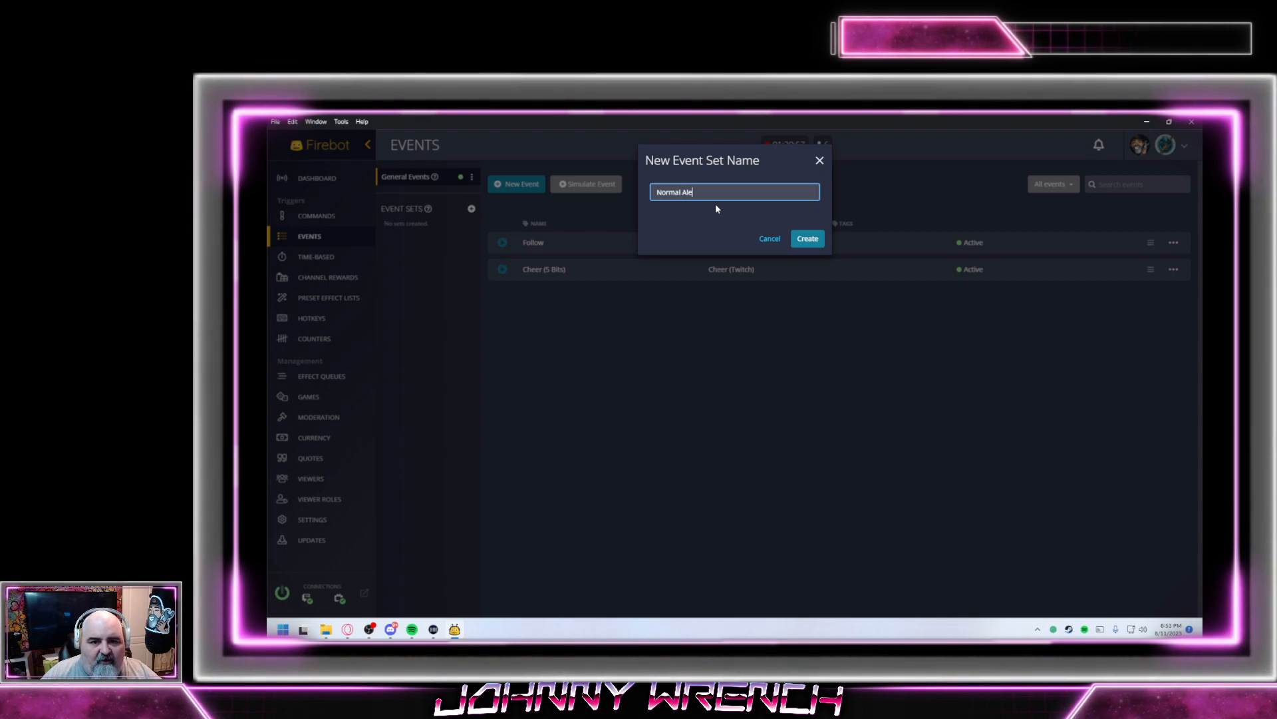
text(Alerts)
key(Return)
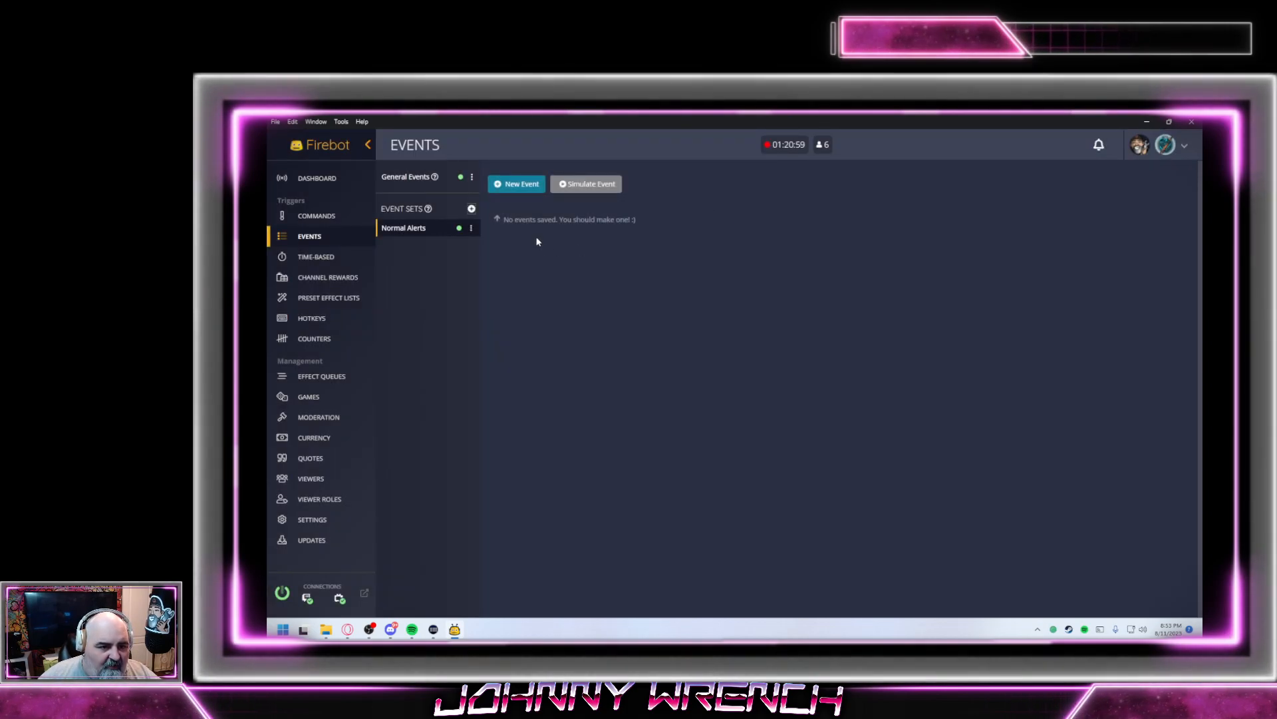
Move the Follow and Cheer (5 Bits) events from General Events to the Normal Alerts set and show that set
click(405, 176)
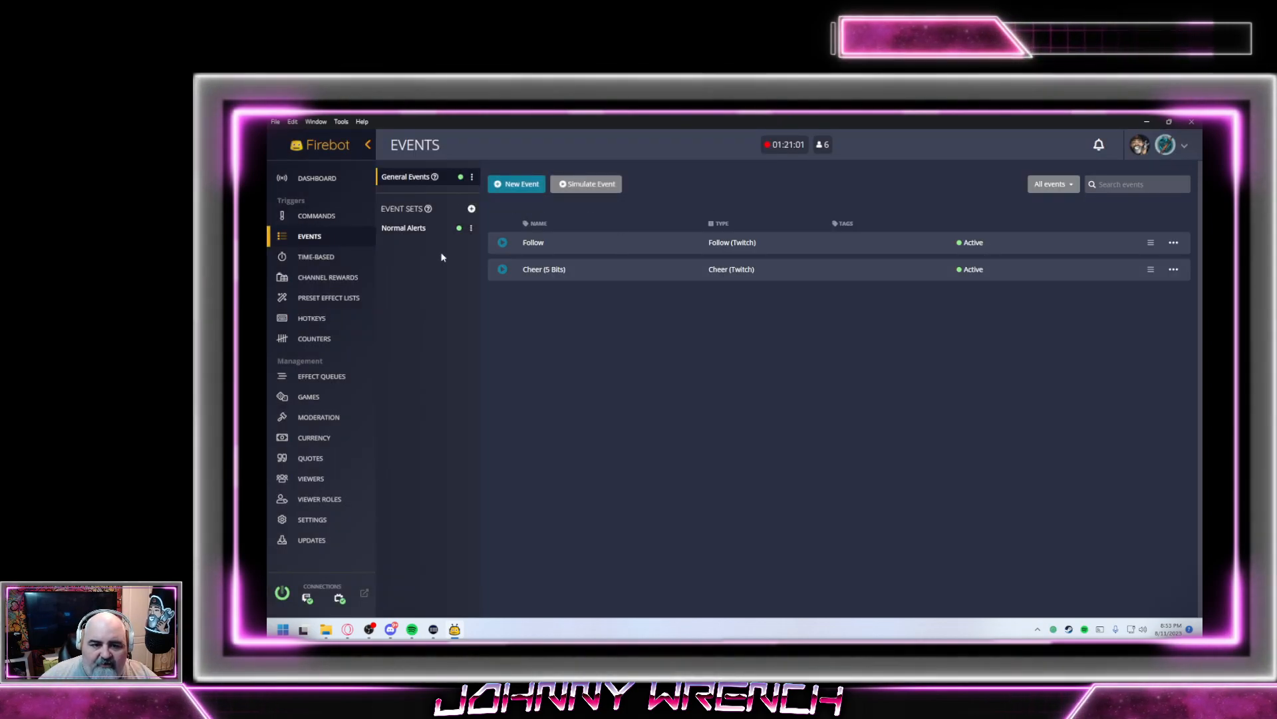
click(1173, 243)
click(1124, 326)
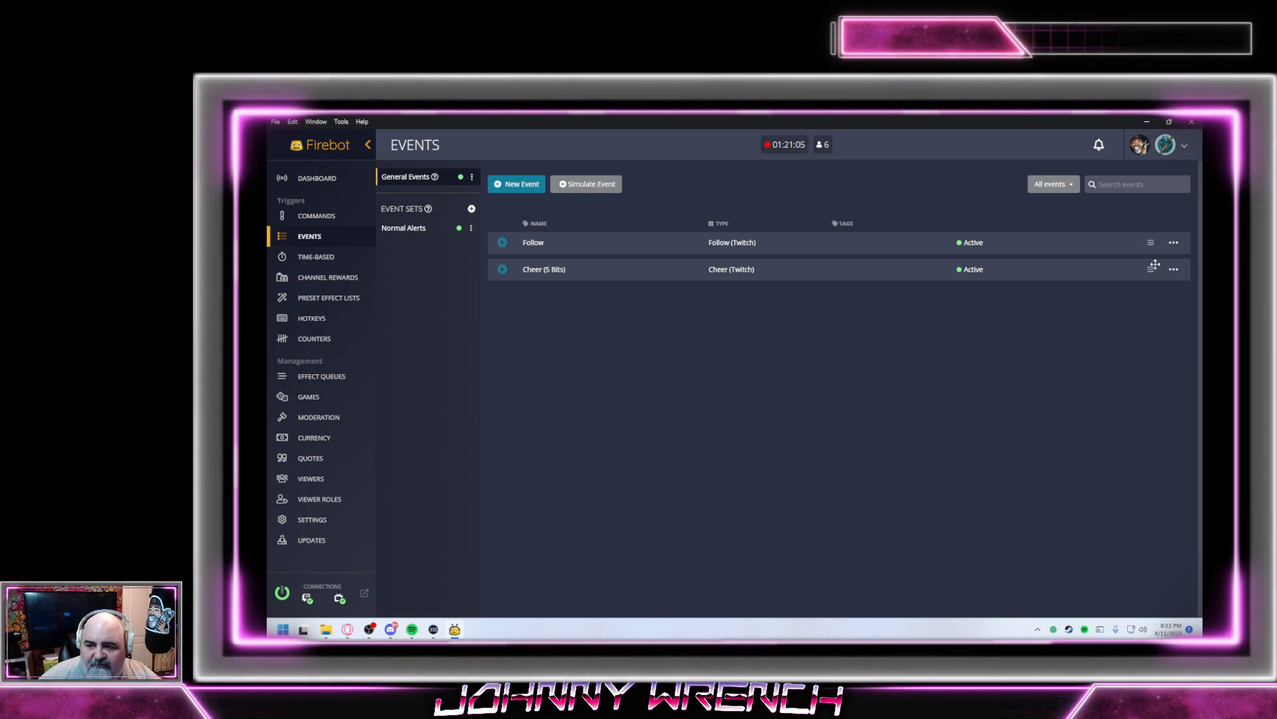
click(1173, 244)
mouse_move(1139, 333)
click(1065, 327)
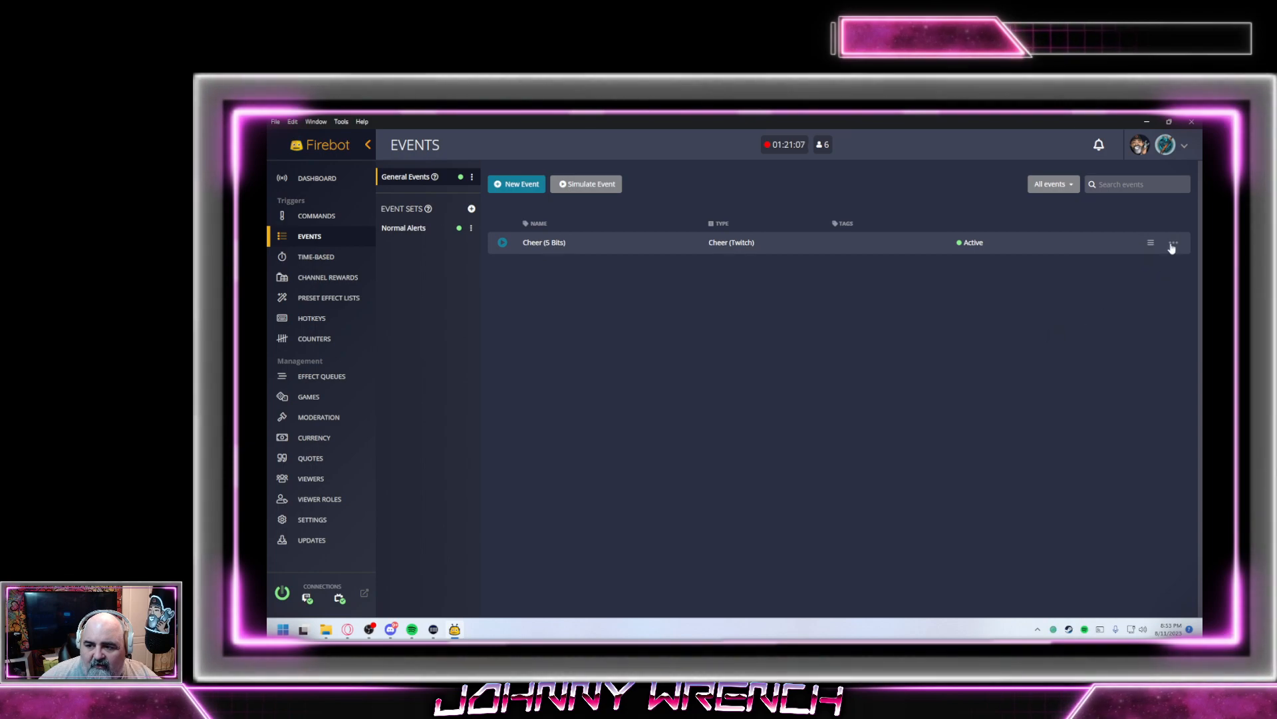
click(1174, 244)
click(1044, 332)
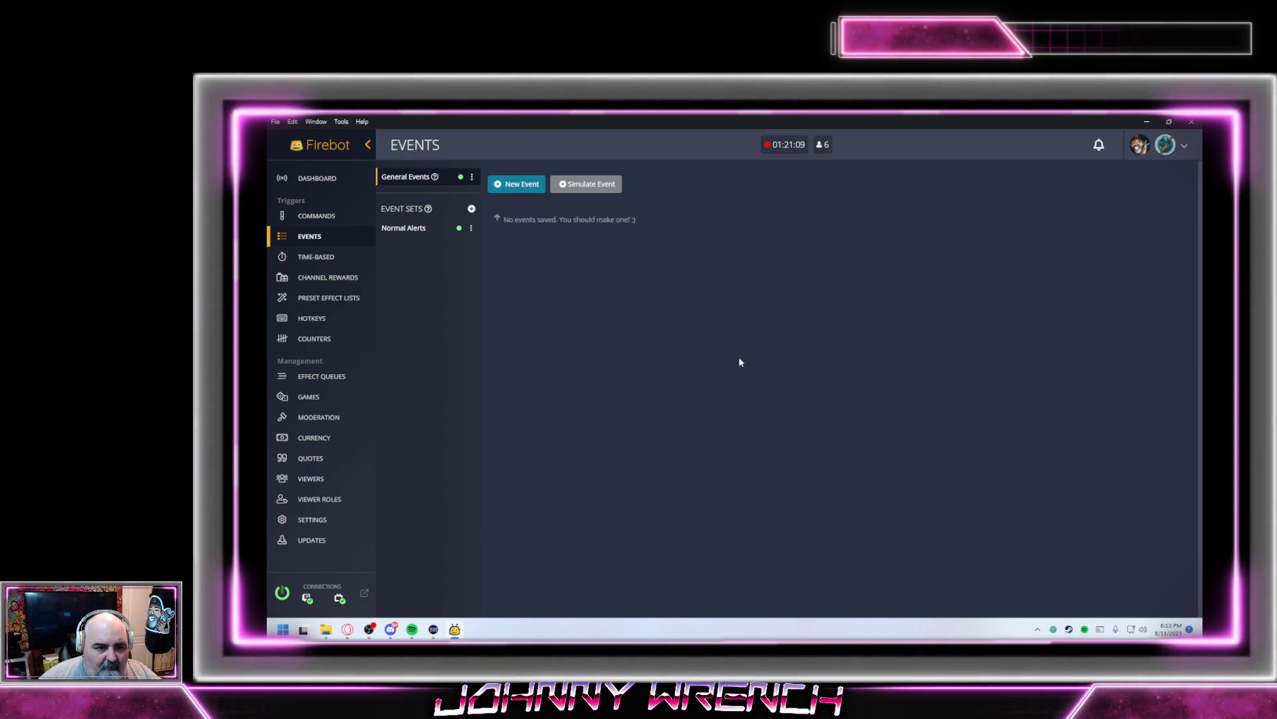
click(410, 233)
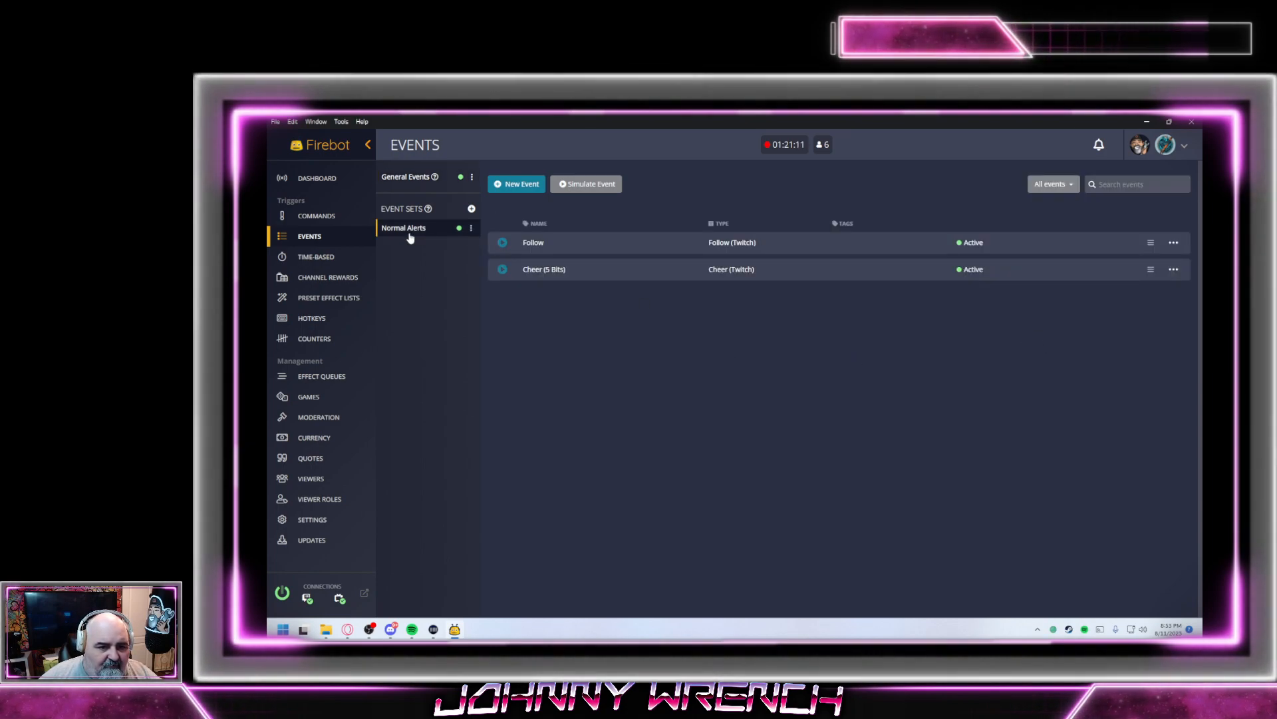
Create another event set named Christmas Alerts
click(471, 208)
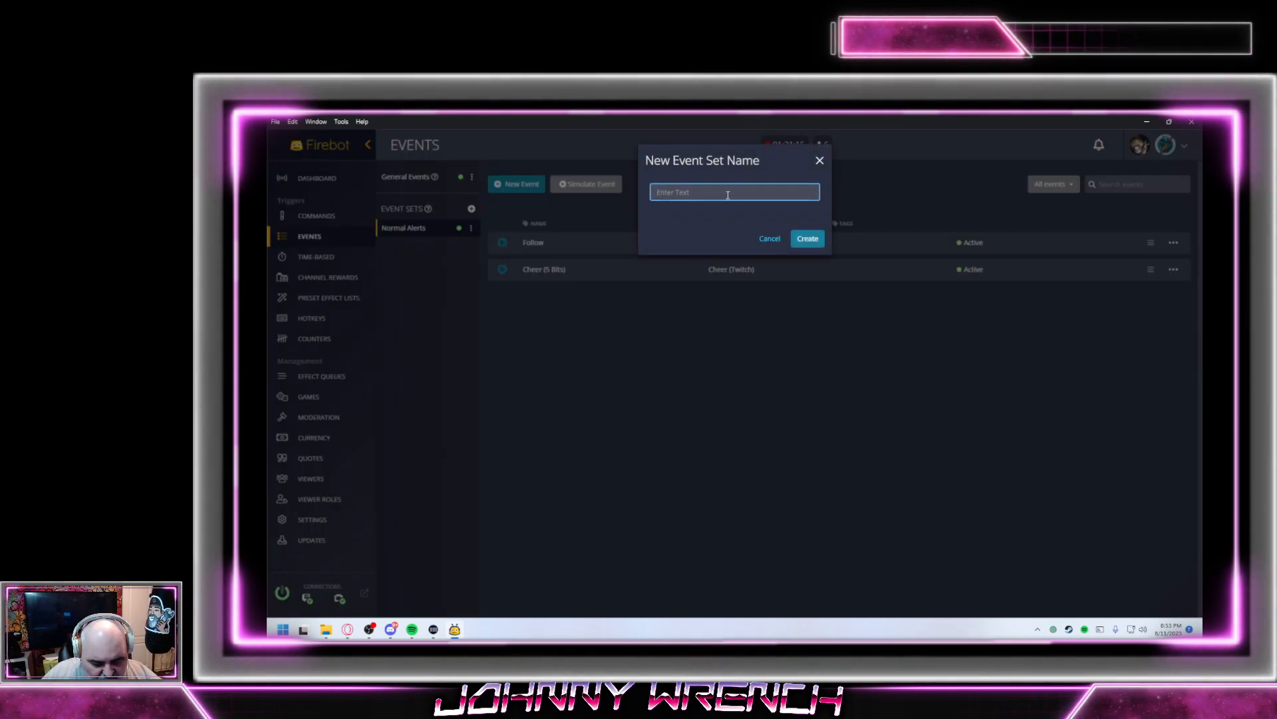
text(Christmas)
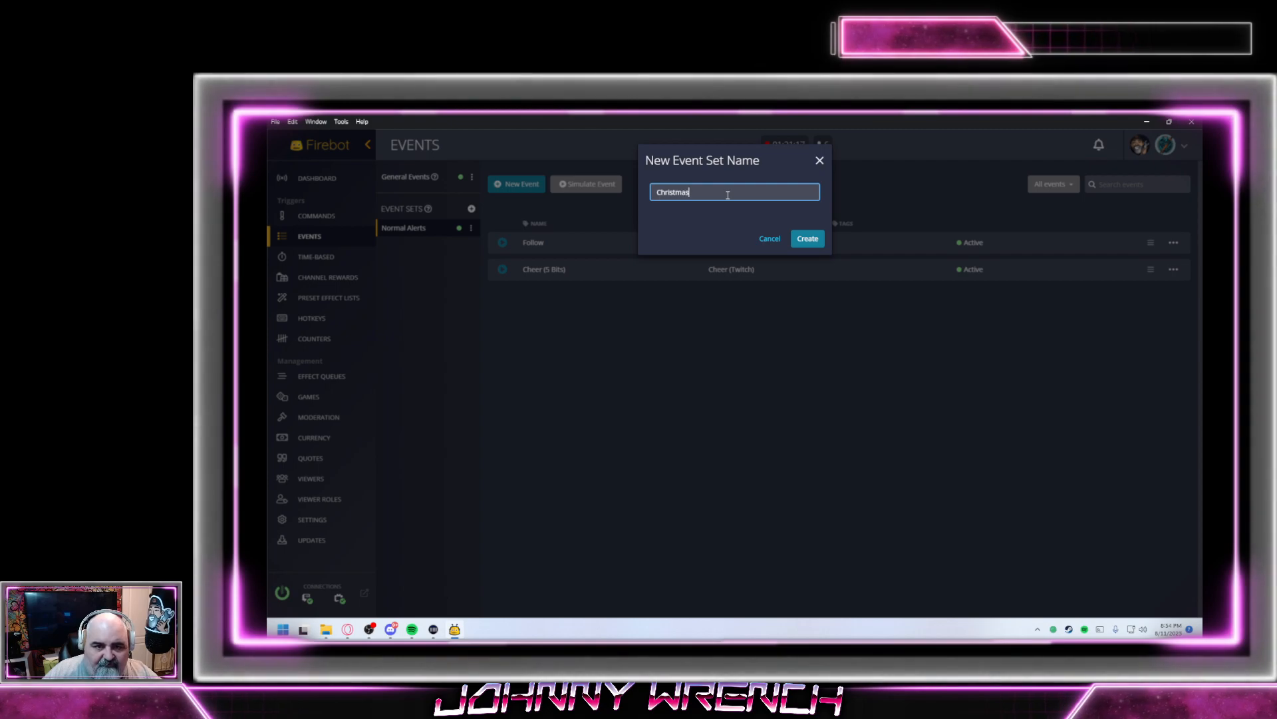
text( Alerts)
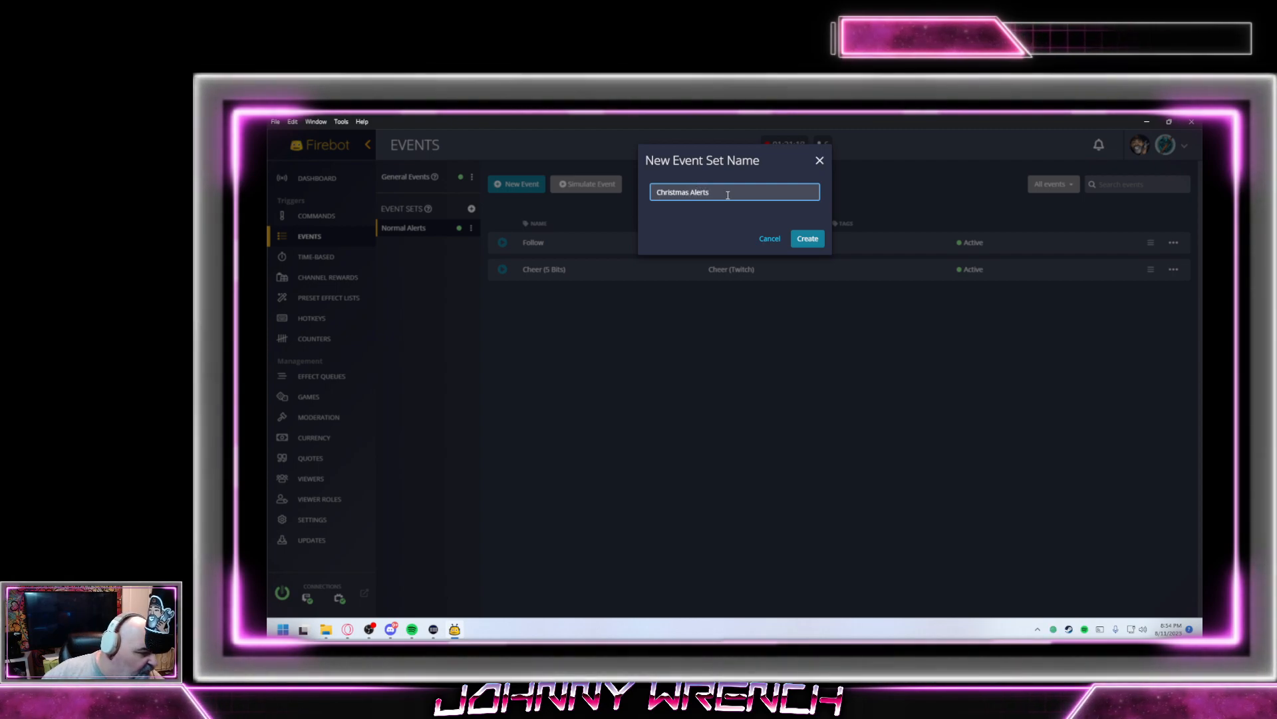
key(Return)
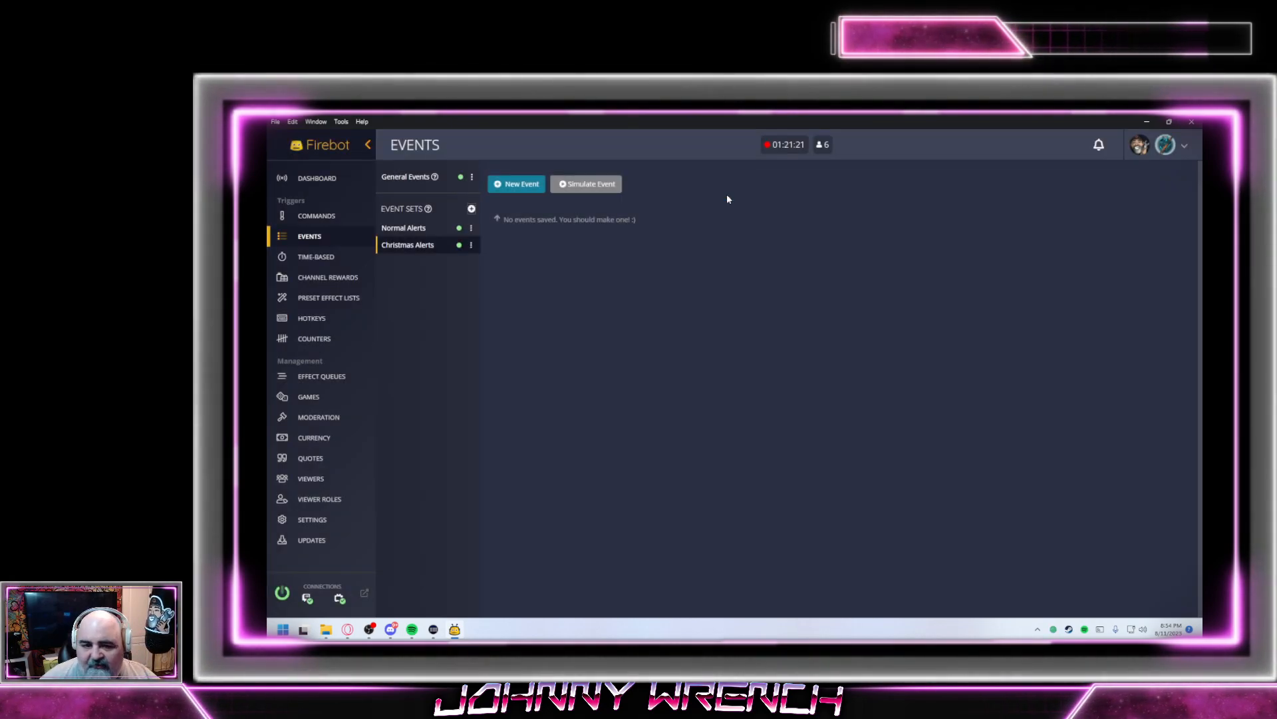
Compare the two event sets, check the Christmas Alerts set's options, and delete that set
click(404, 229)
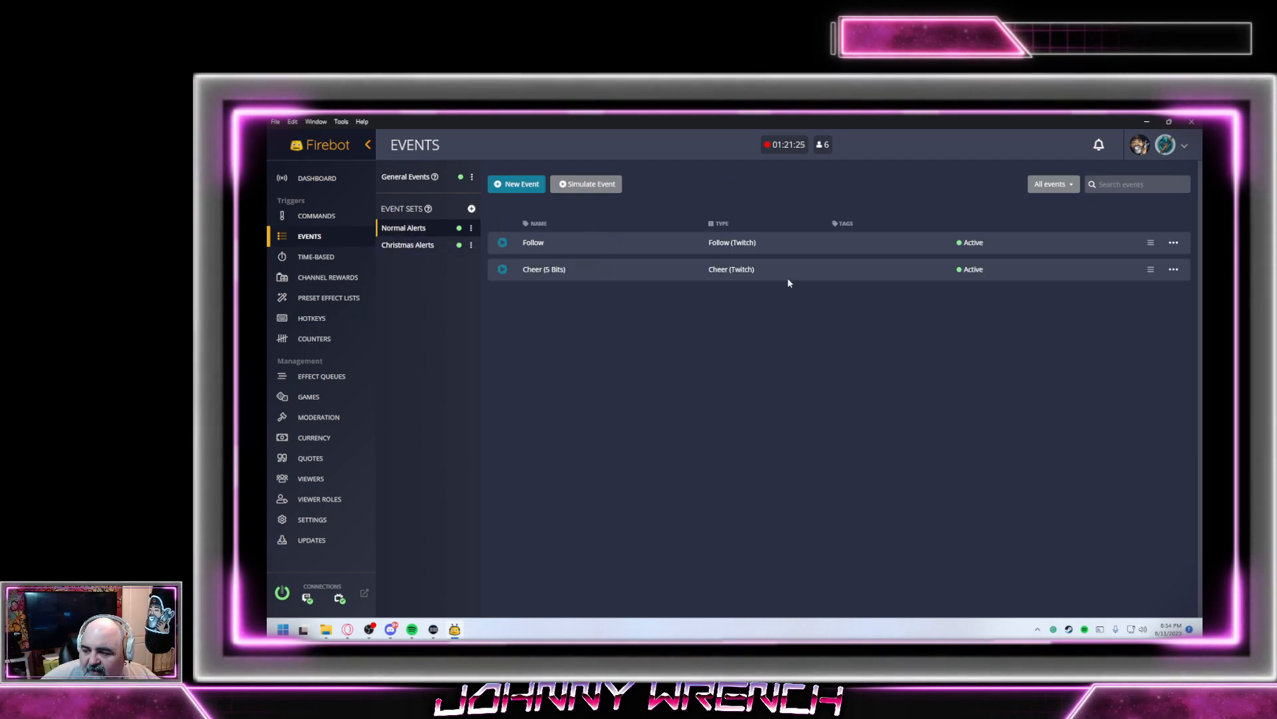
click(415, 248)
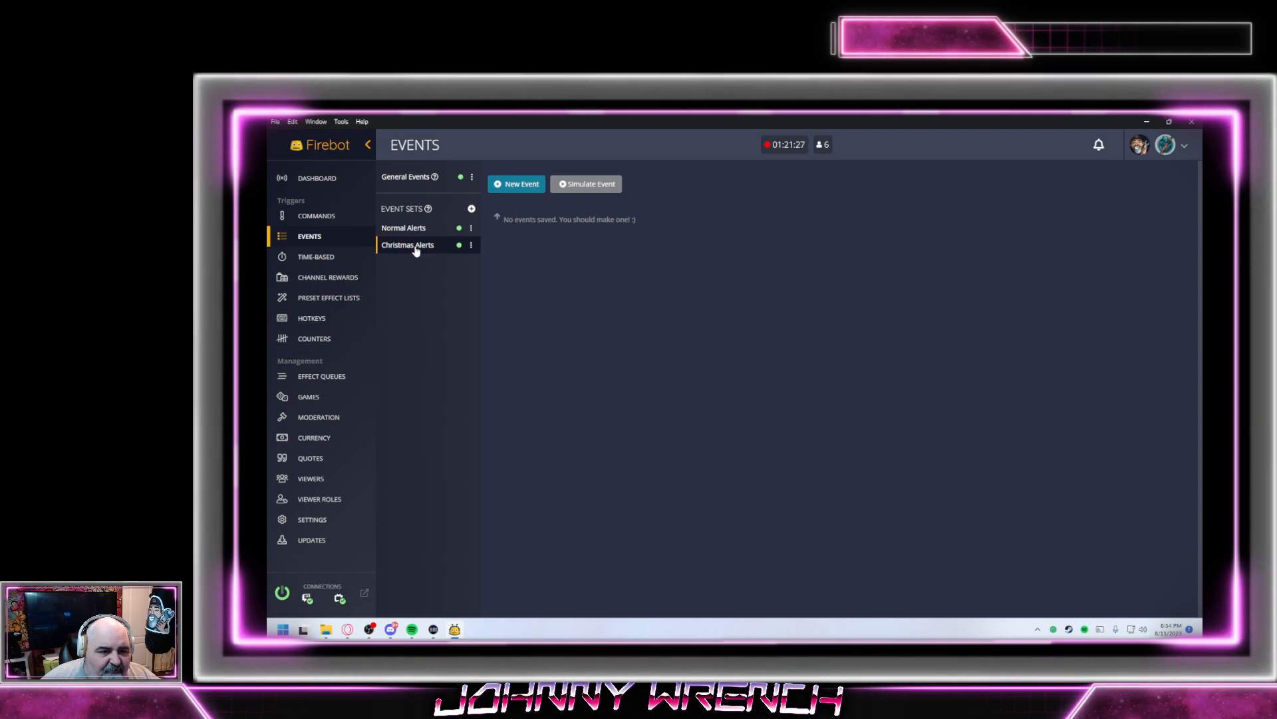
click(471, 244)
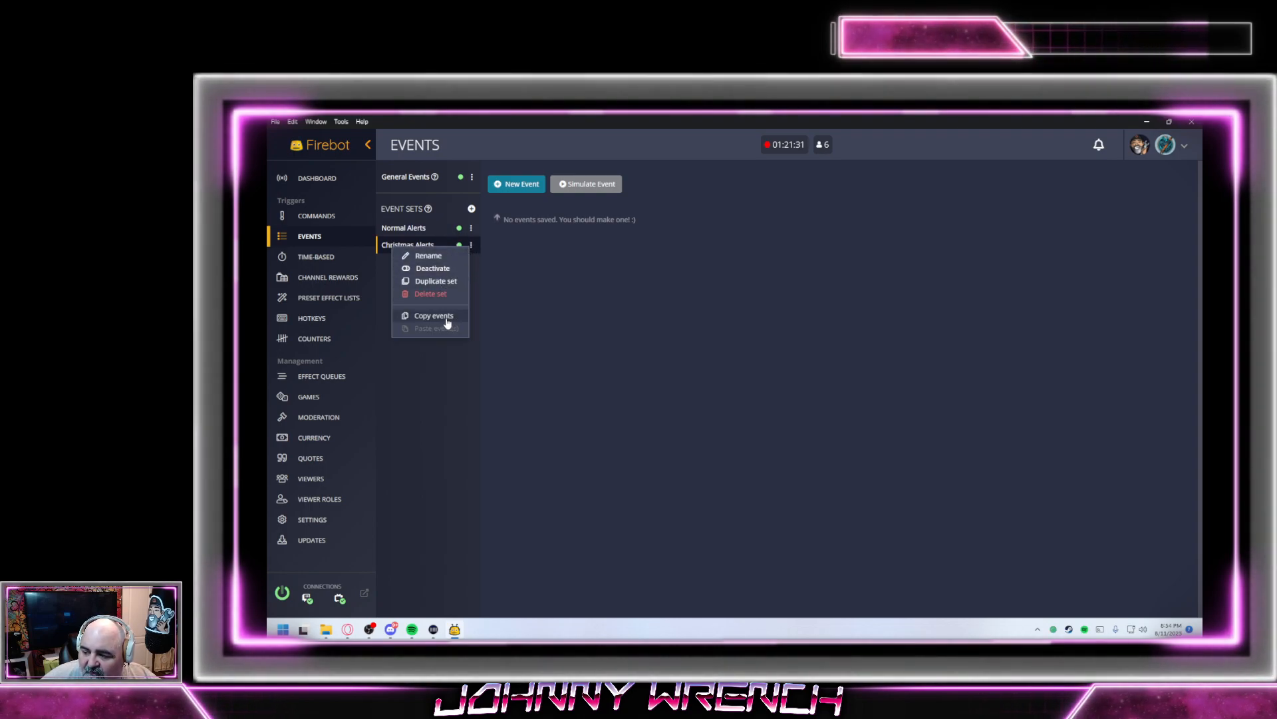
click(479, 414)
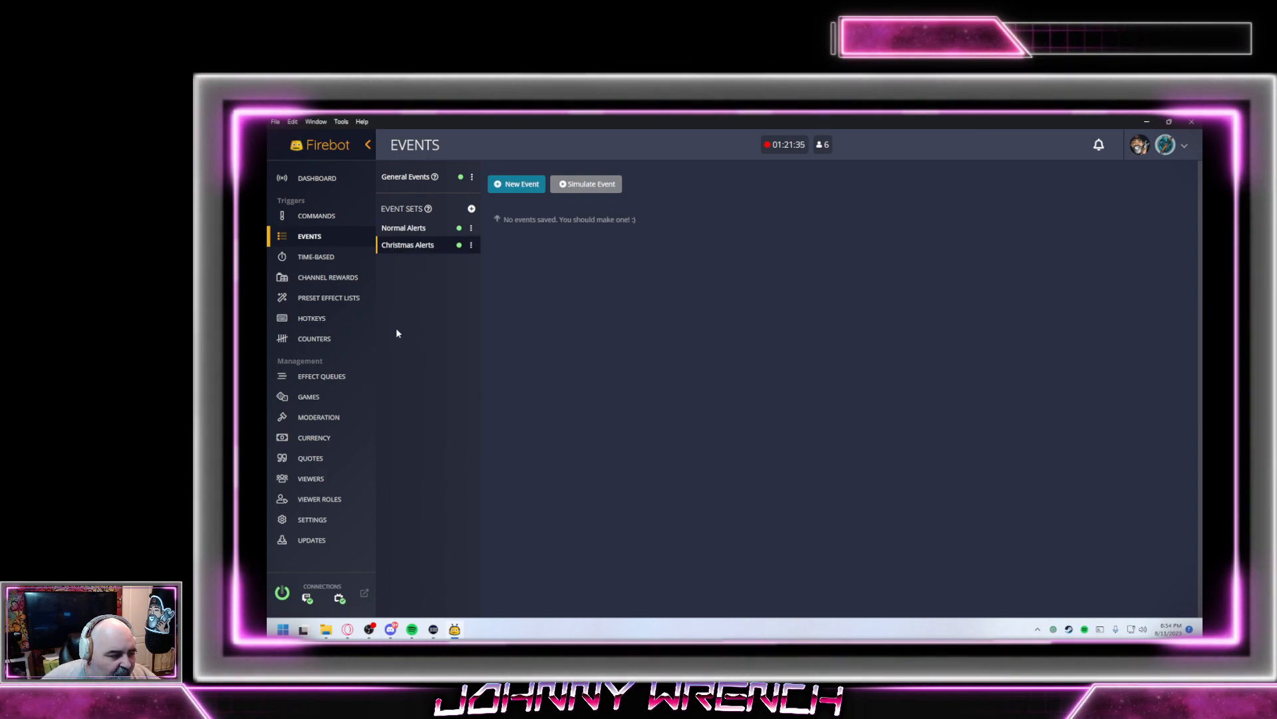
click(471, 245)
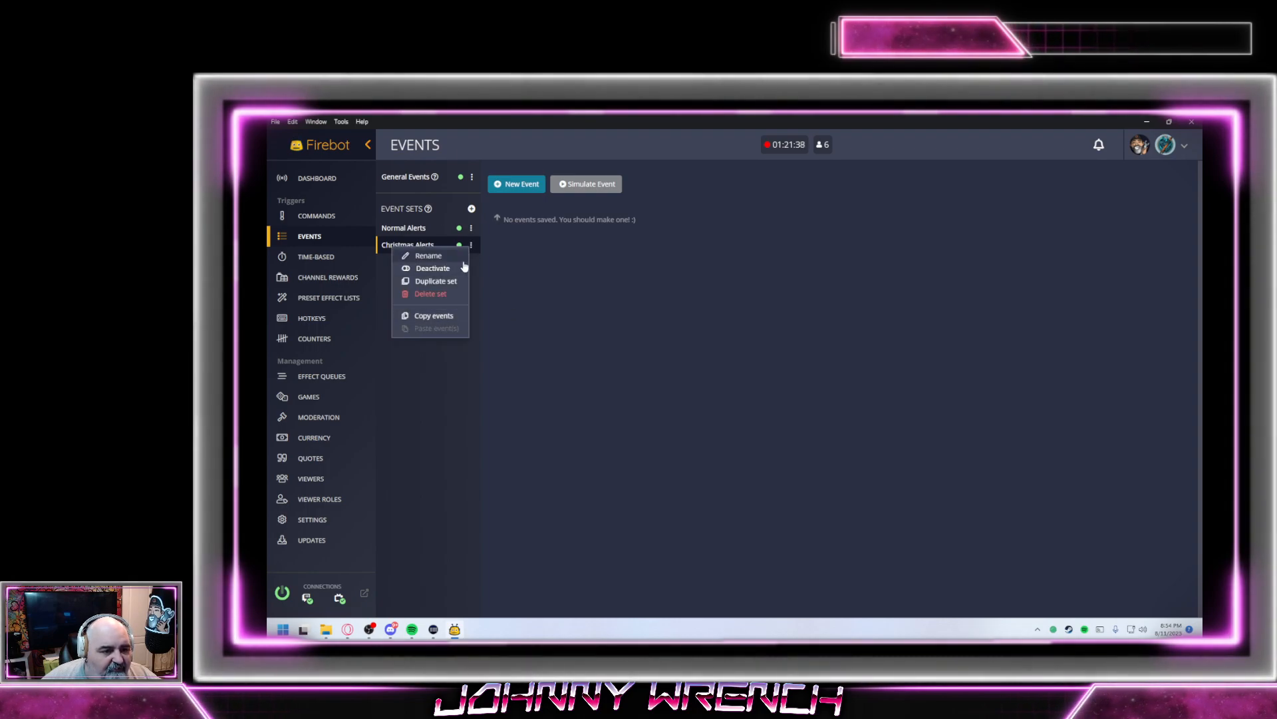
click(431, 294)
click(809, 223)
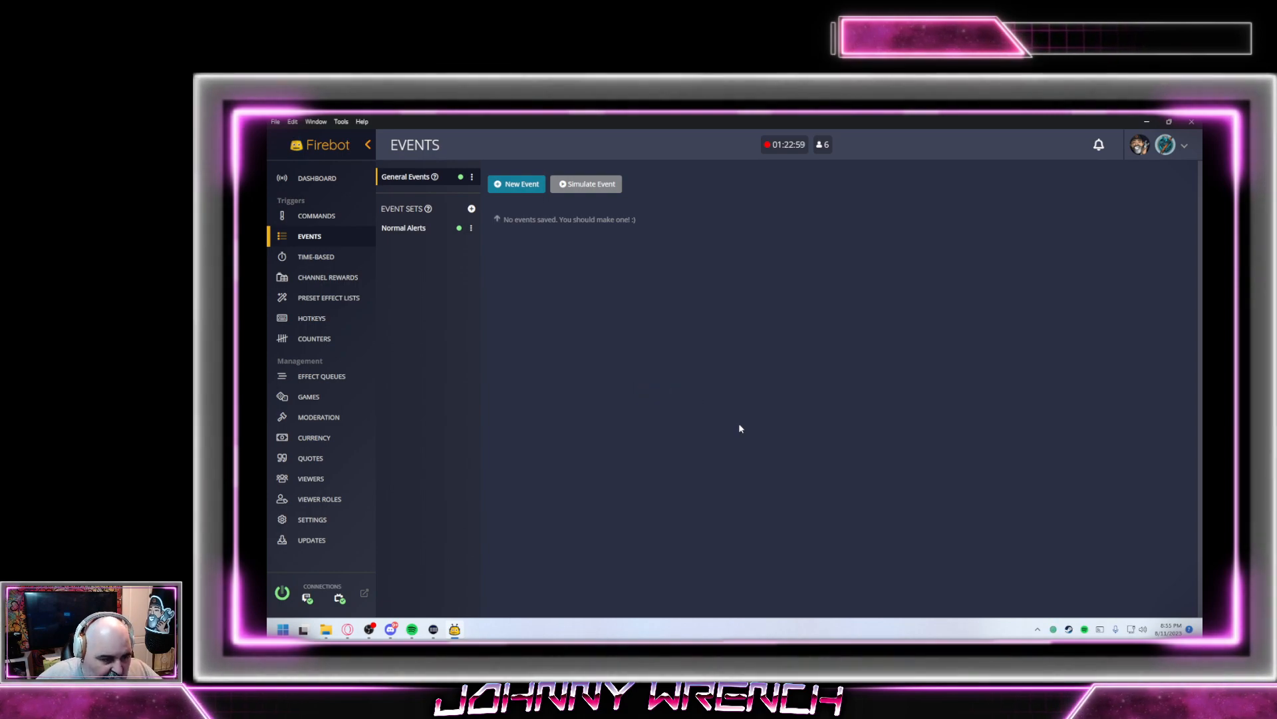
Create an effect queue named TTS in Sequential mode with an interval of 1 second and save it
click(331, 374)
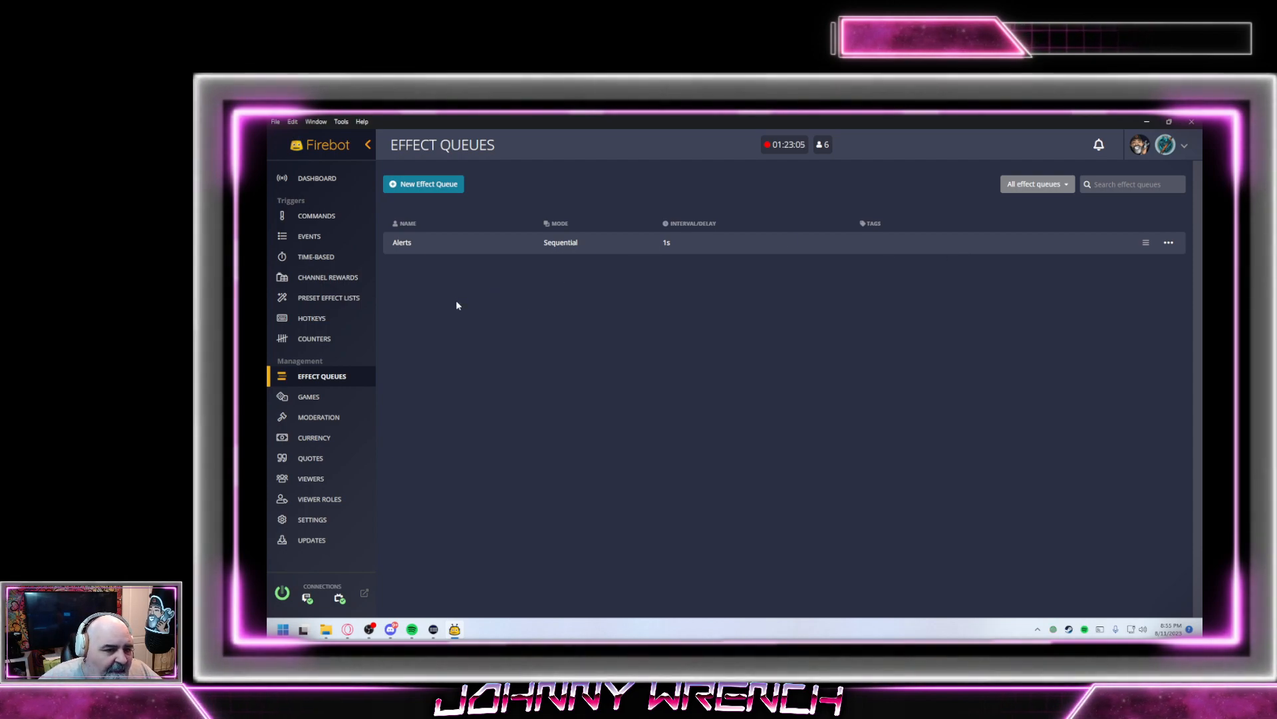
click(419, 187)
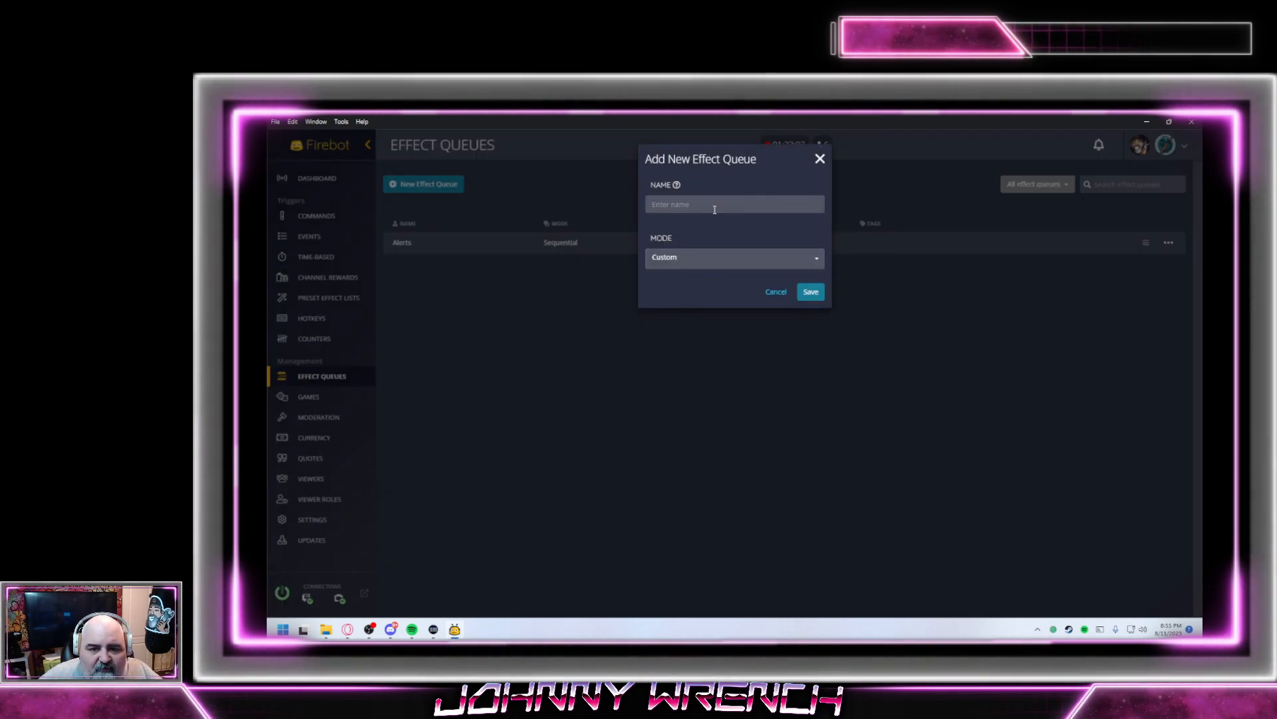
click(714, 208)
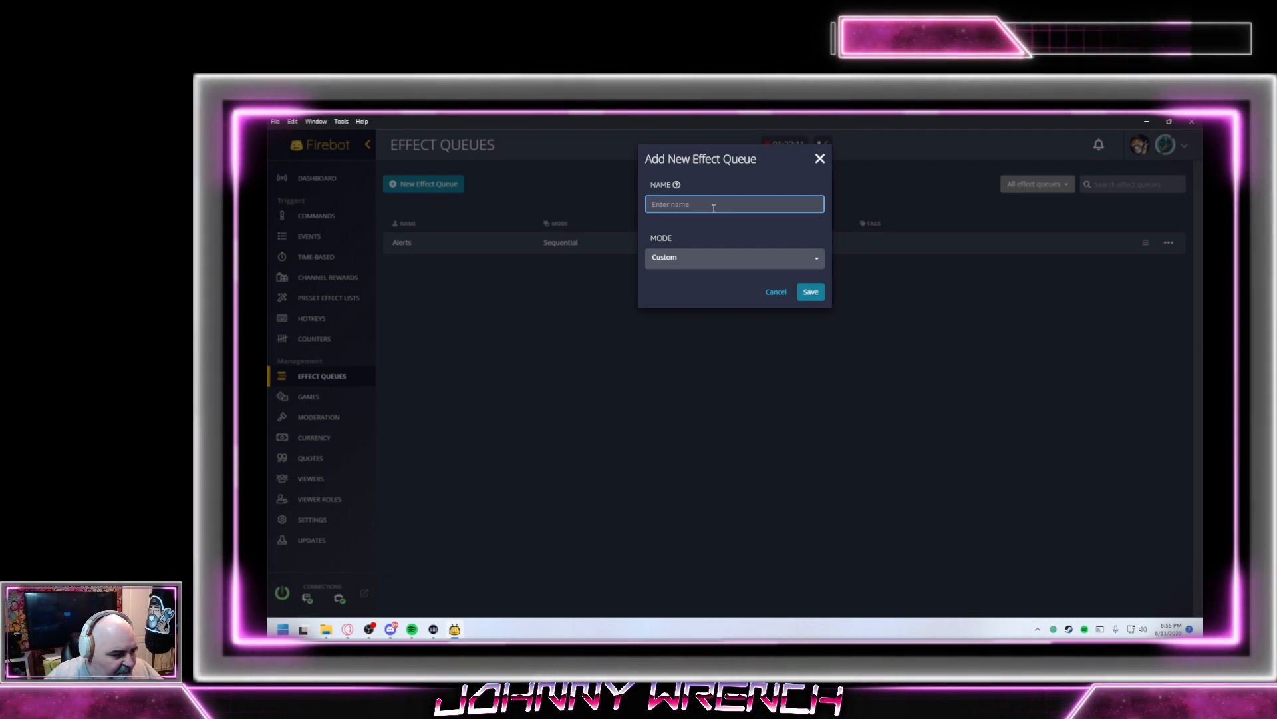
text(TTS)
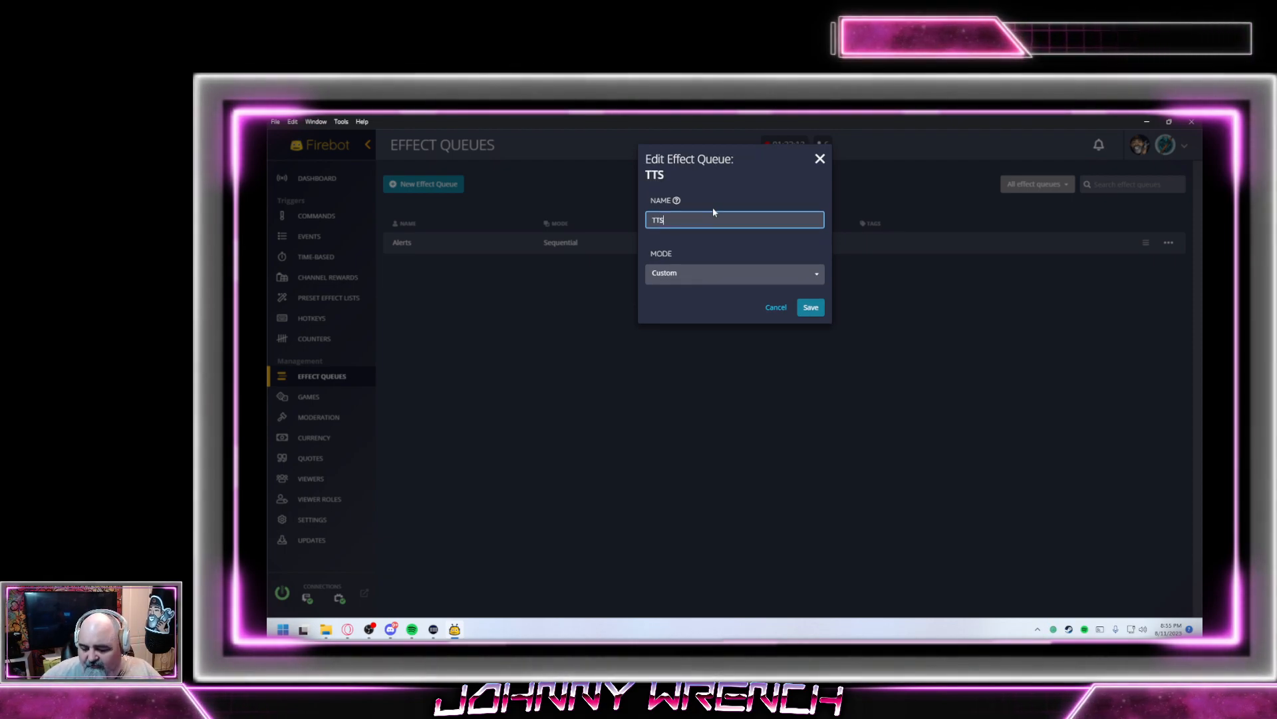
click(679, 280)
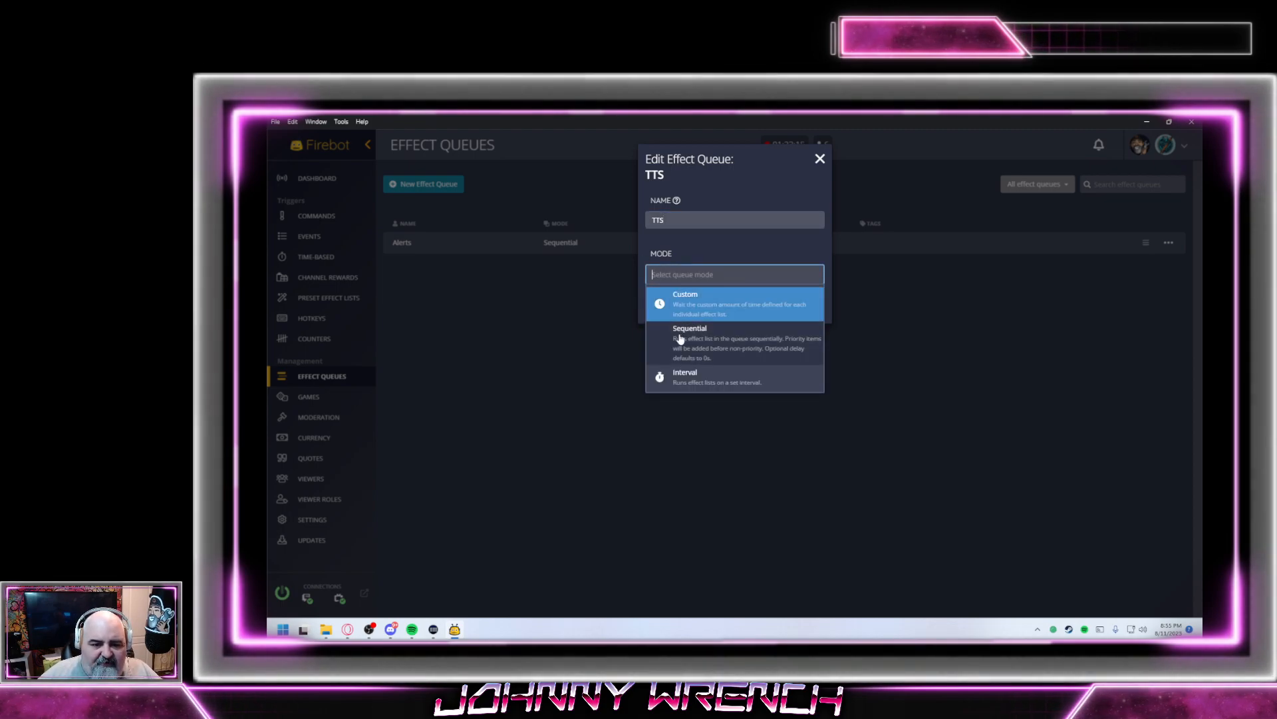
click(725, 334)
click(748, 323)
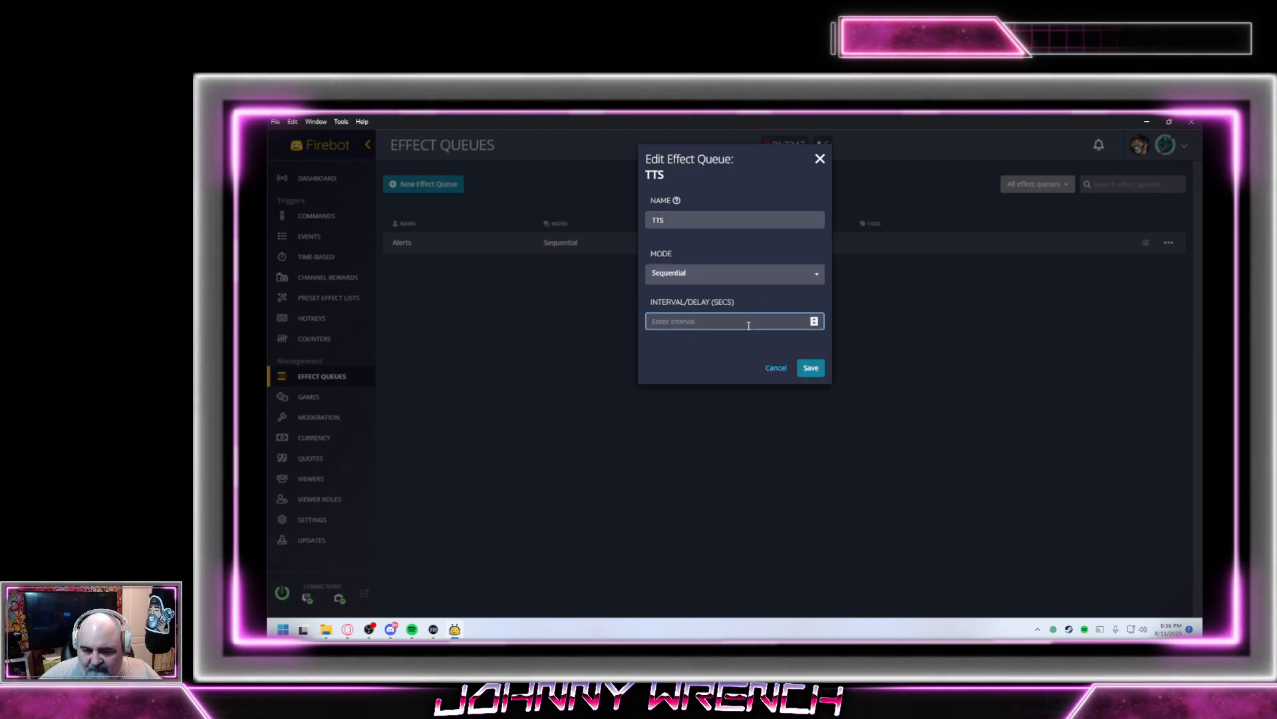
text(1)
click(811, 368)
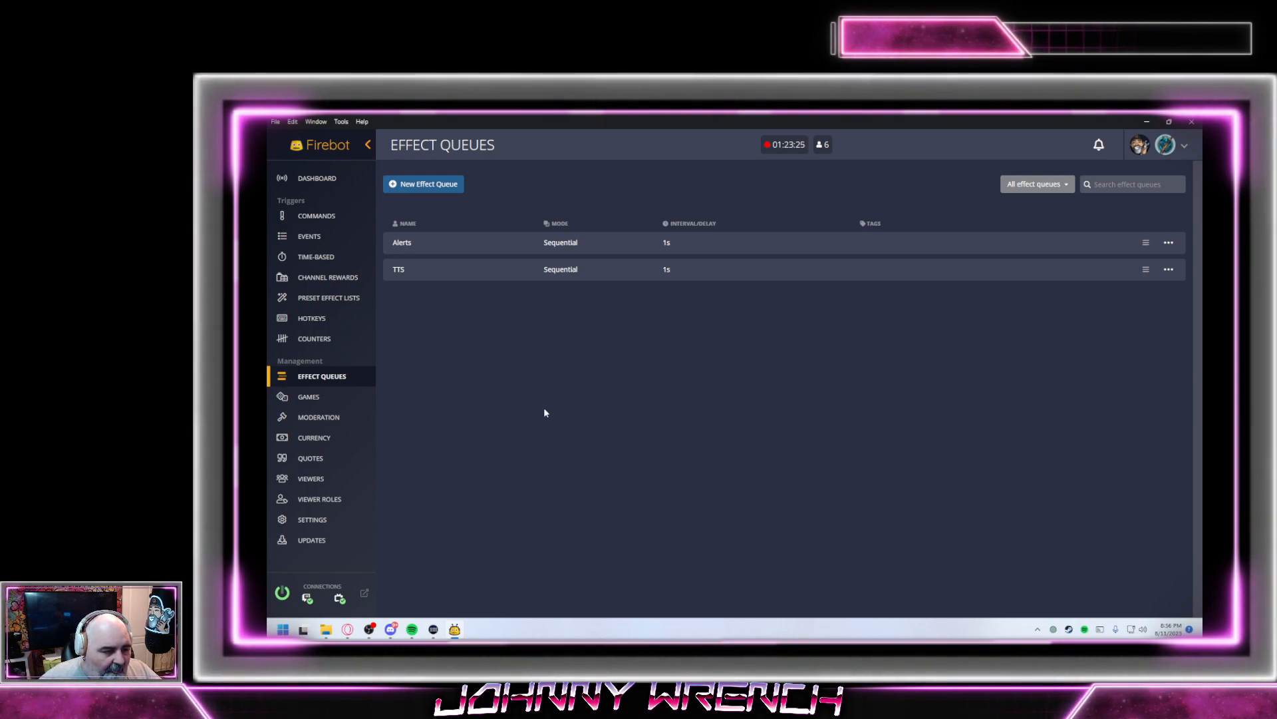
Examine the Heist game's currency and wager settings and close them without saving
click(308, 398)
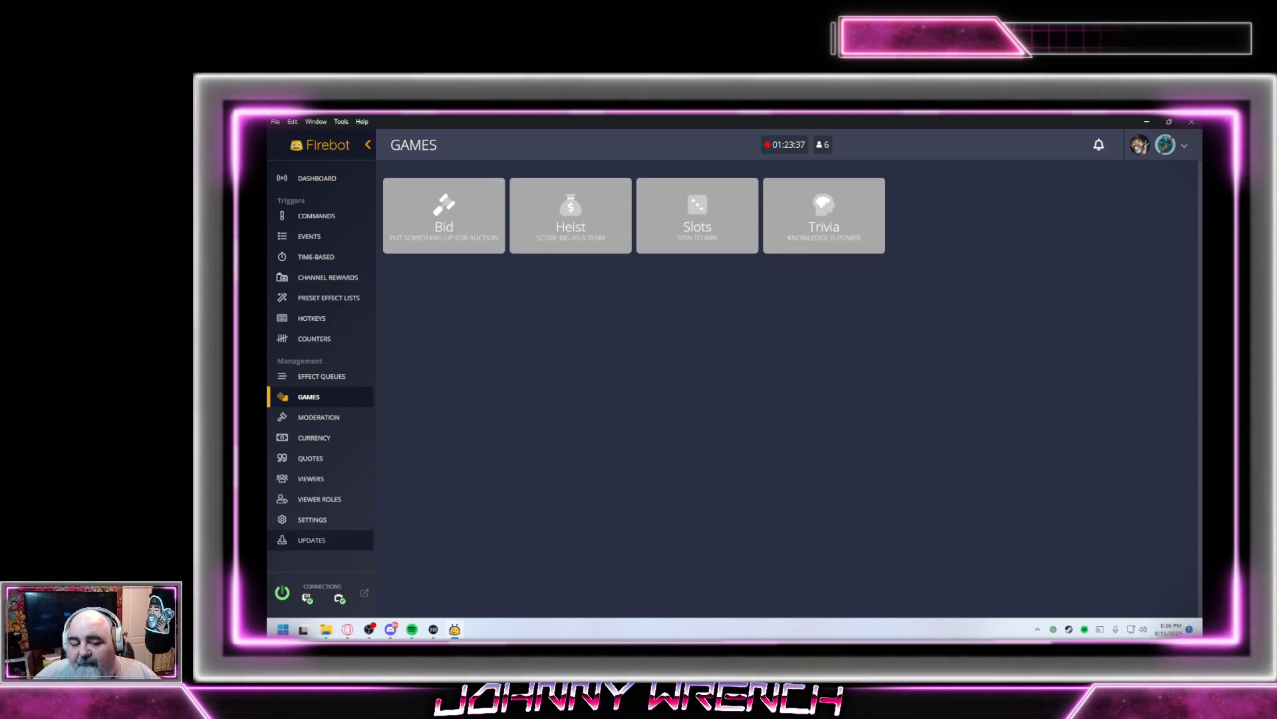
click(621, 182)
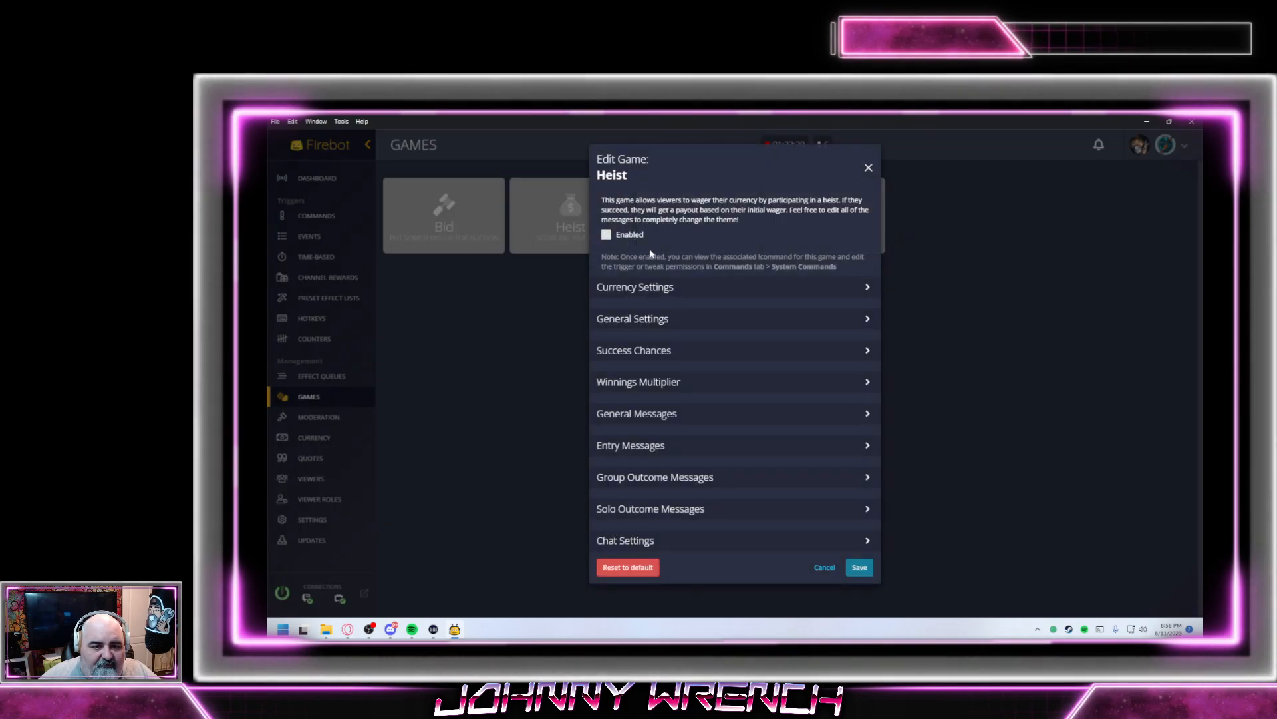
click(867, 288)
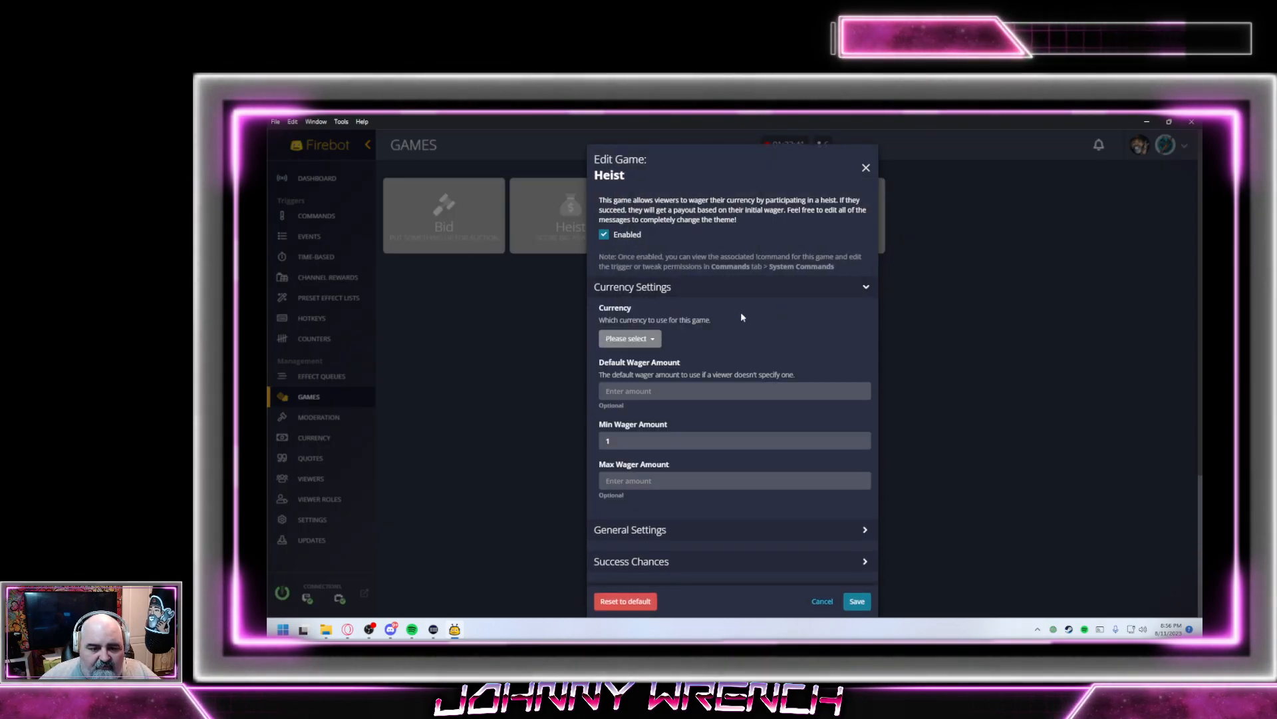
click(652, 340)
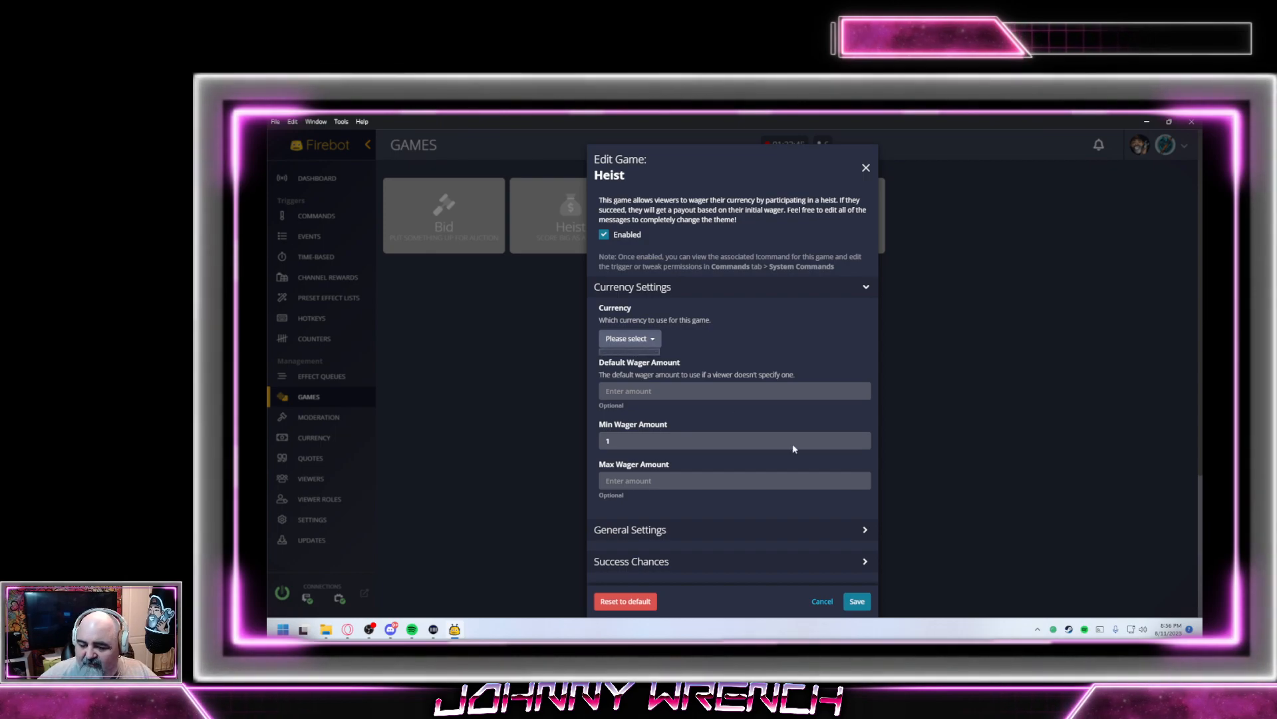
click(823, 602)
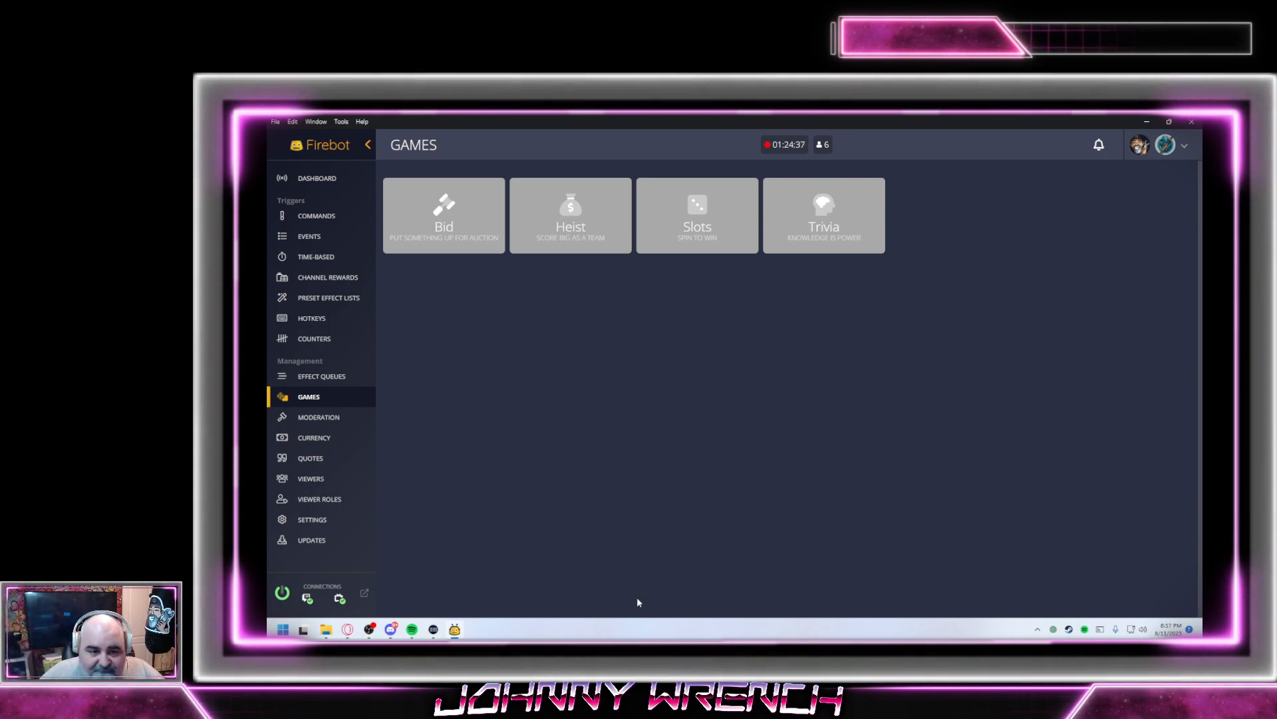
Start a new currency and name it Cash
click(320, 439)
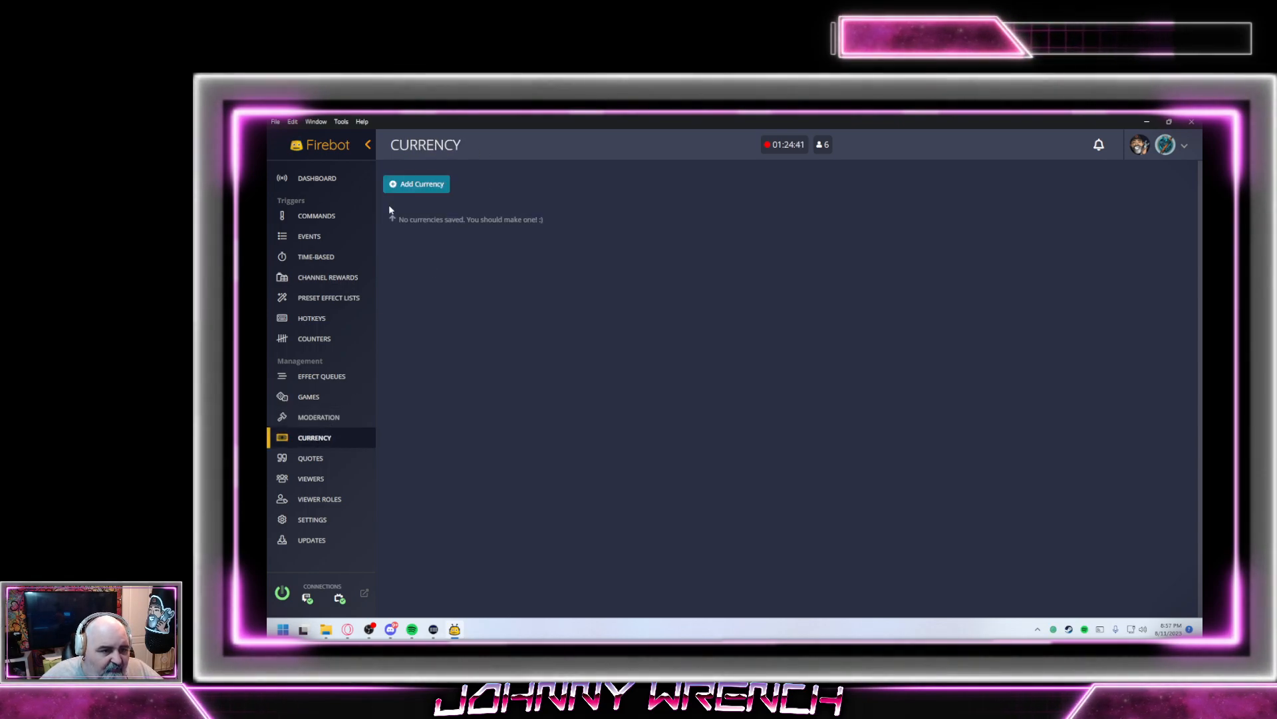
click(411, 186)
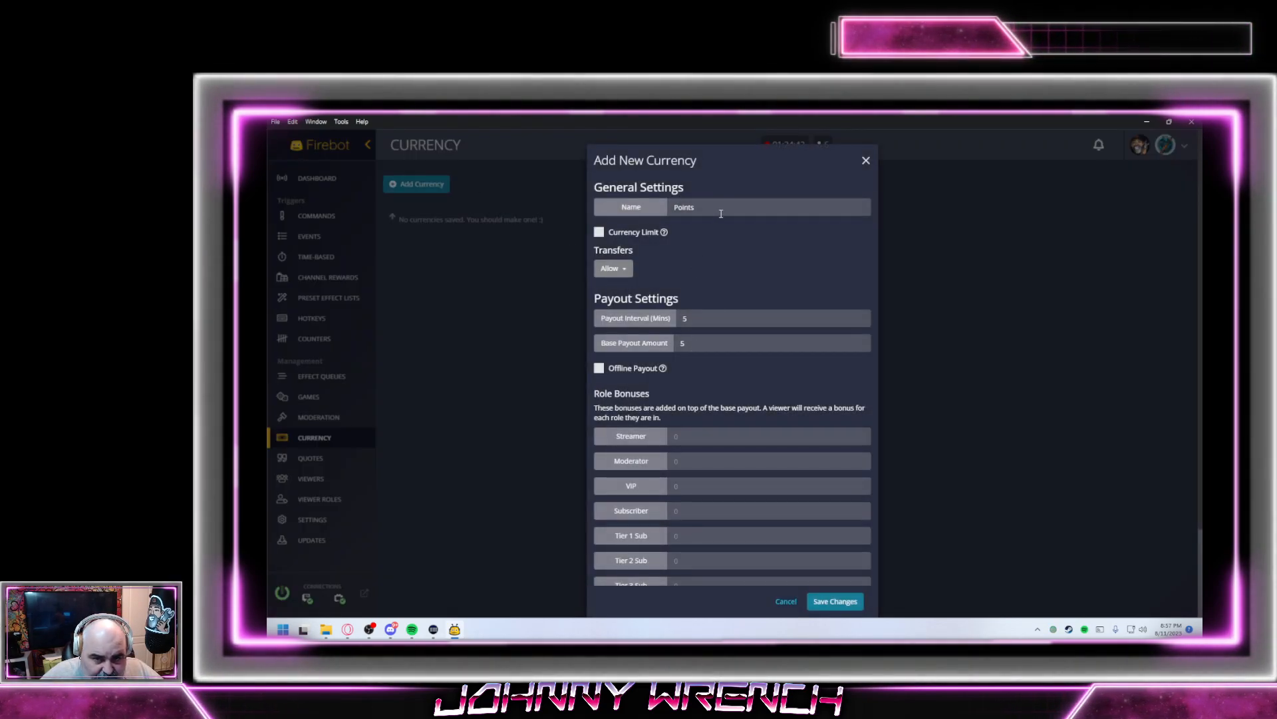
drag(718, 209, 622, 200)
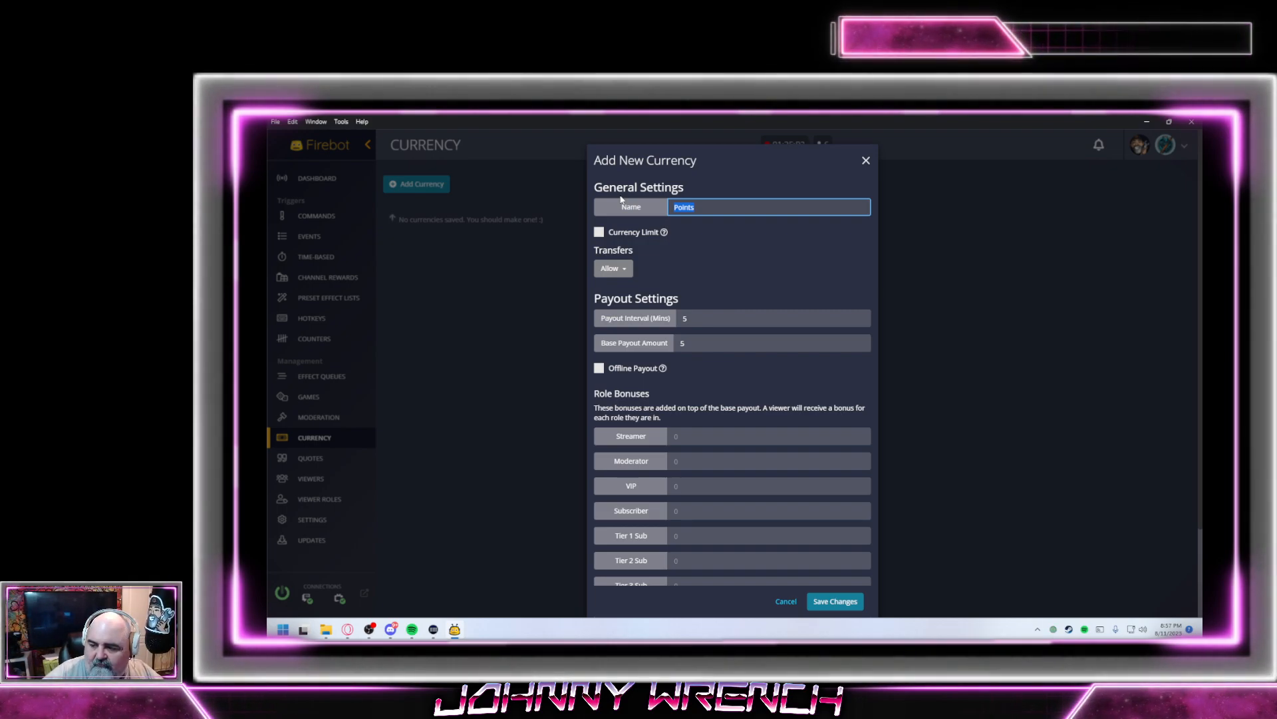
text(Csh)
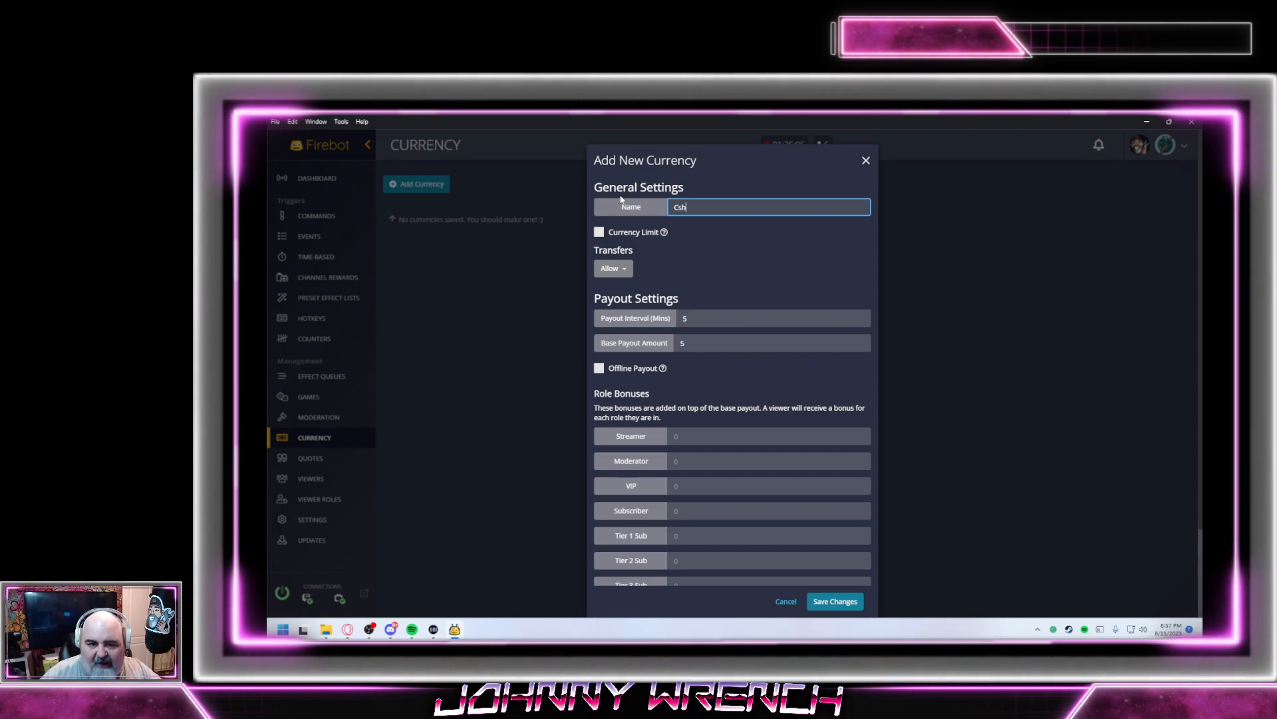
key(BackSpace)
text(ash)
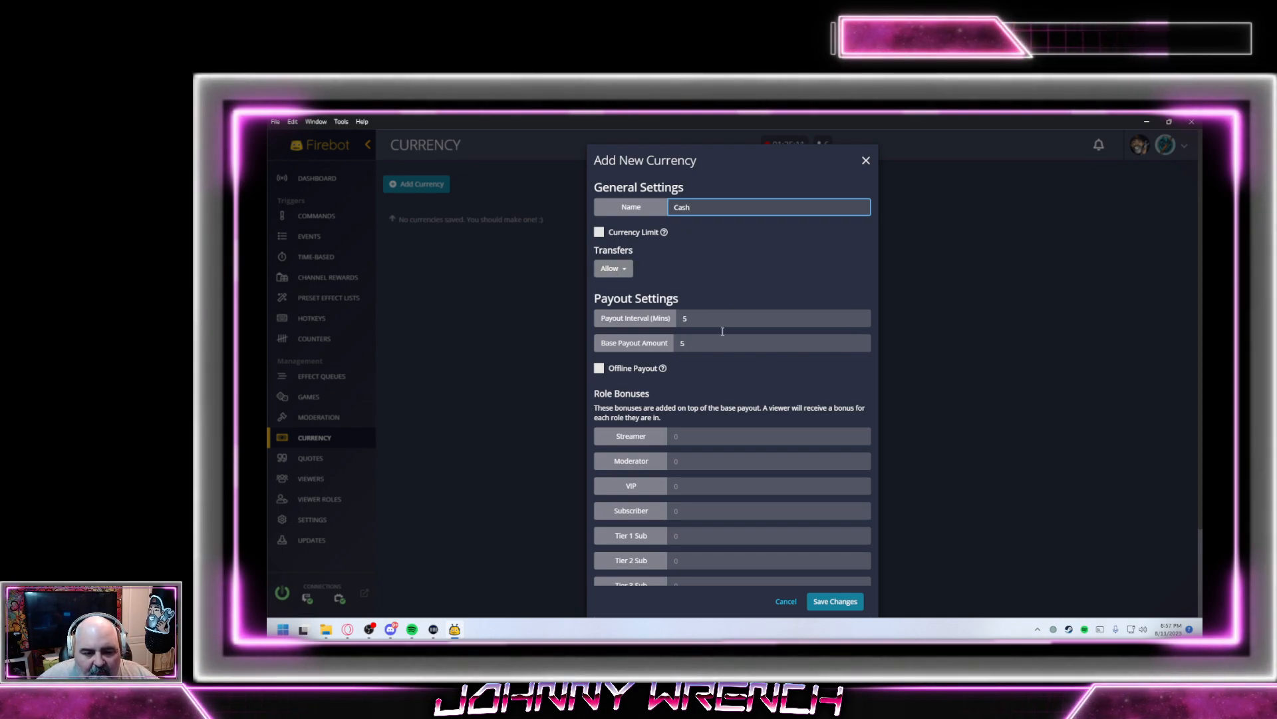
Set the Cash role bonuses to 25 for Streamer, 25 for Moderator and 10 for VIP, leaving Subscriber empty
scroll(724, 352, down, 3)
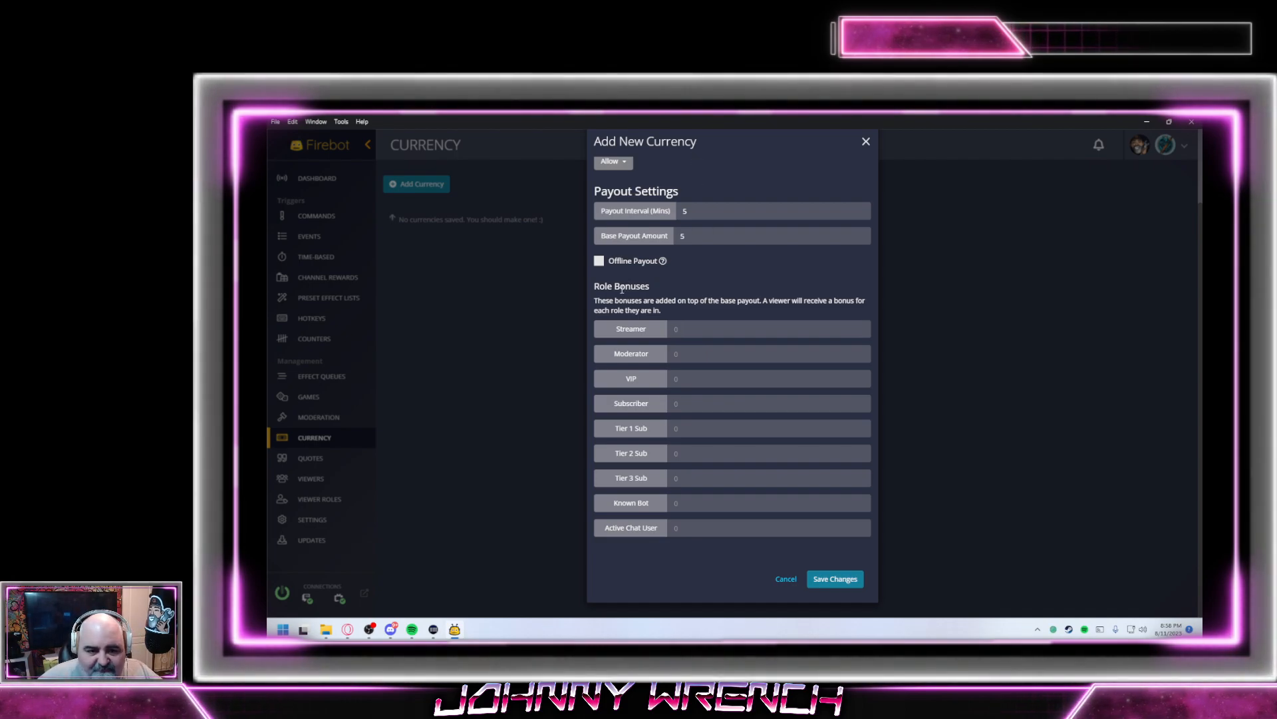
click(707, 328)
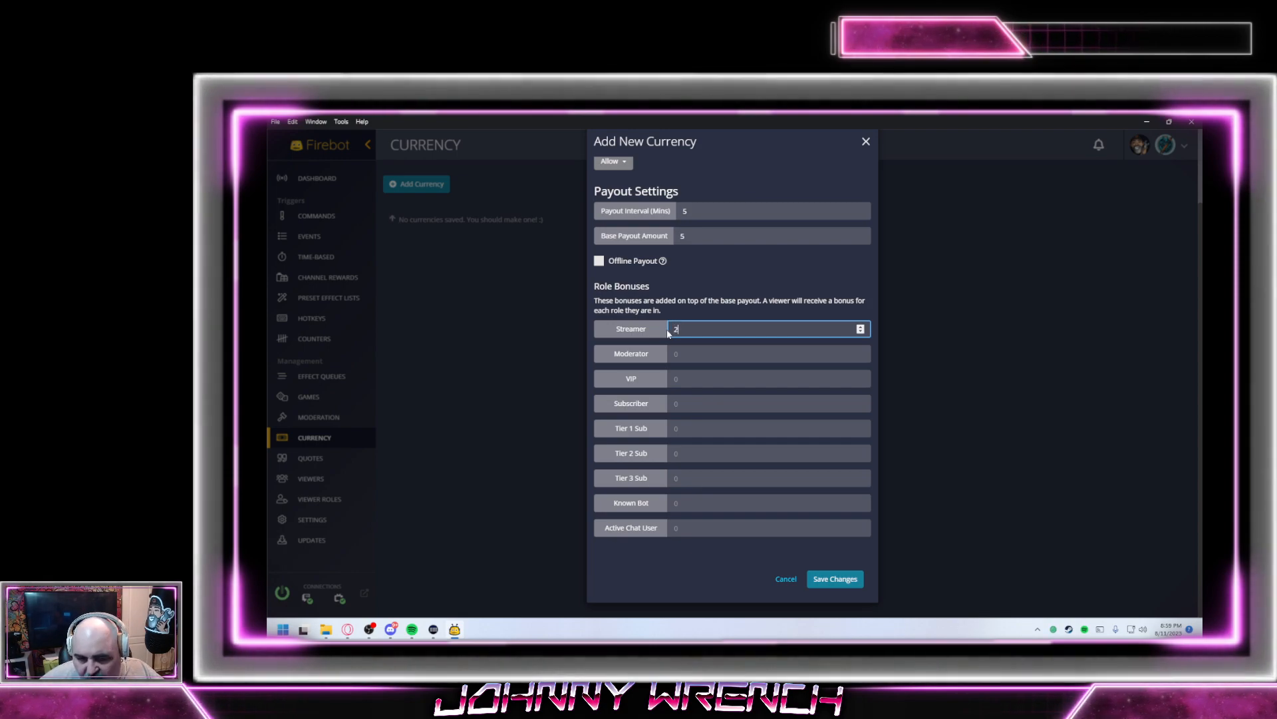
click(675, 354)
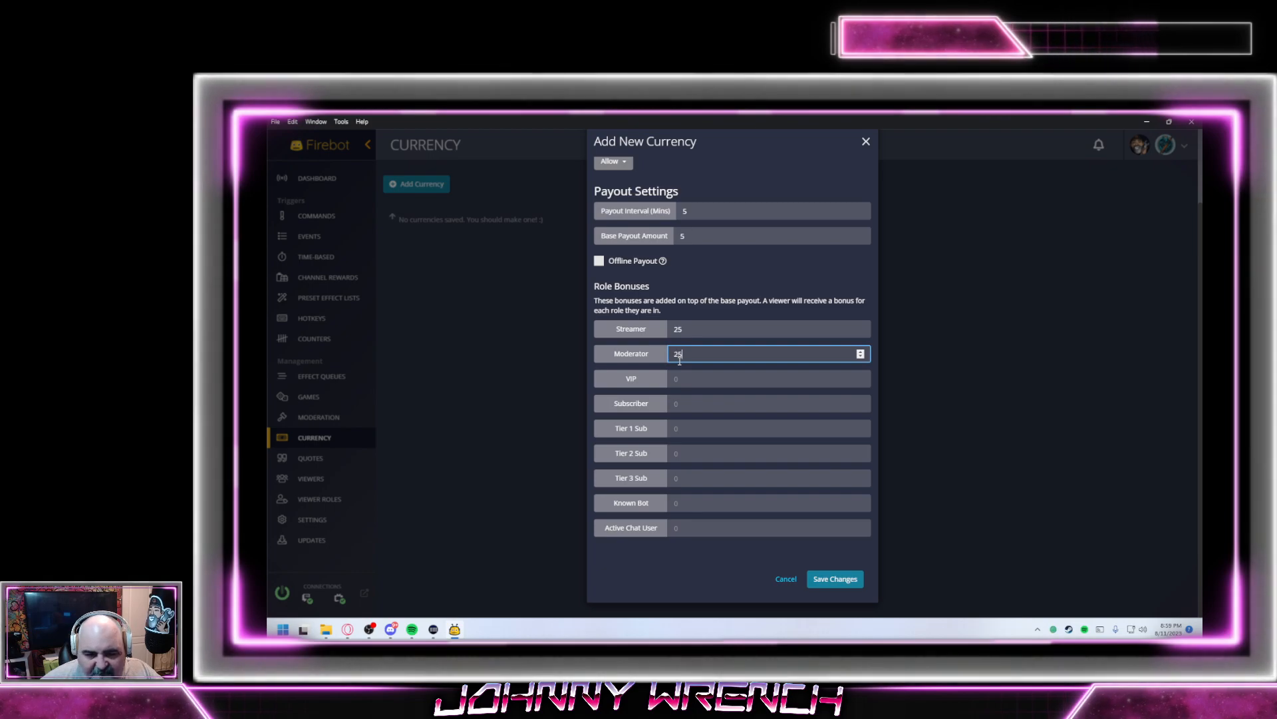
click(710, 380)
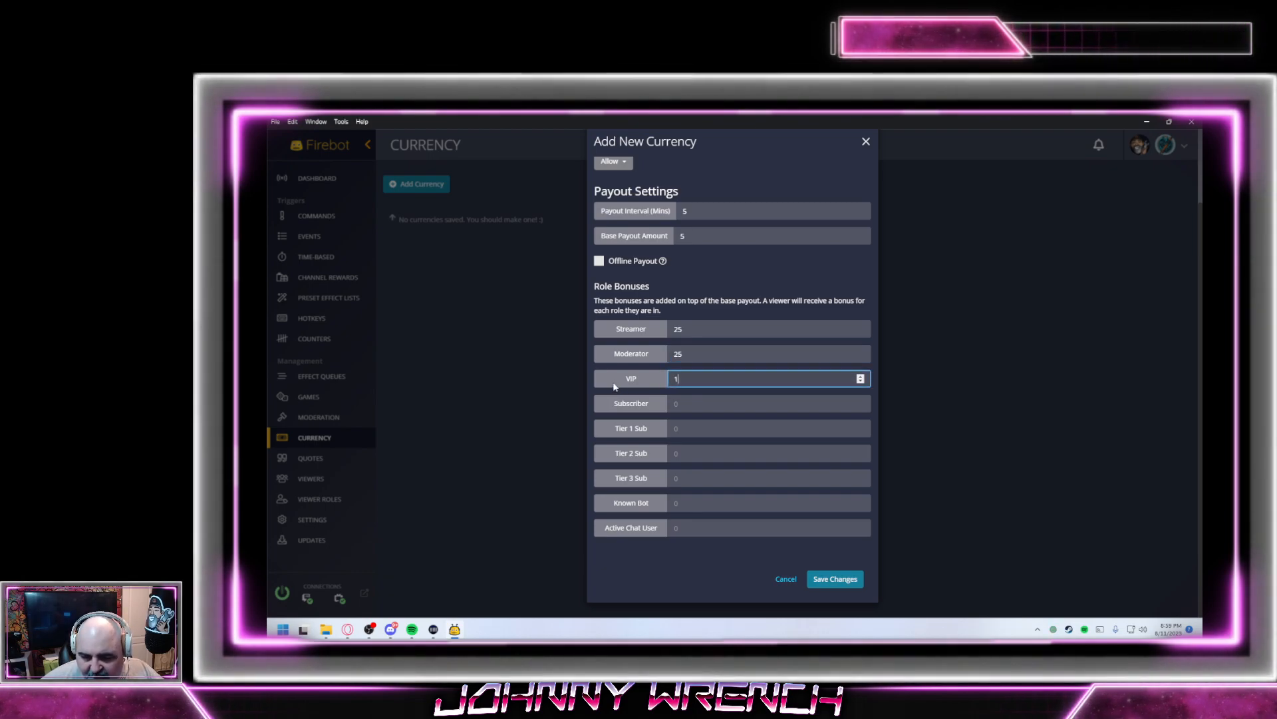
click(716, 404)
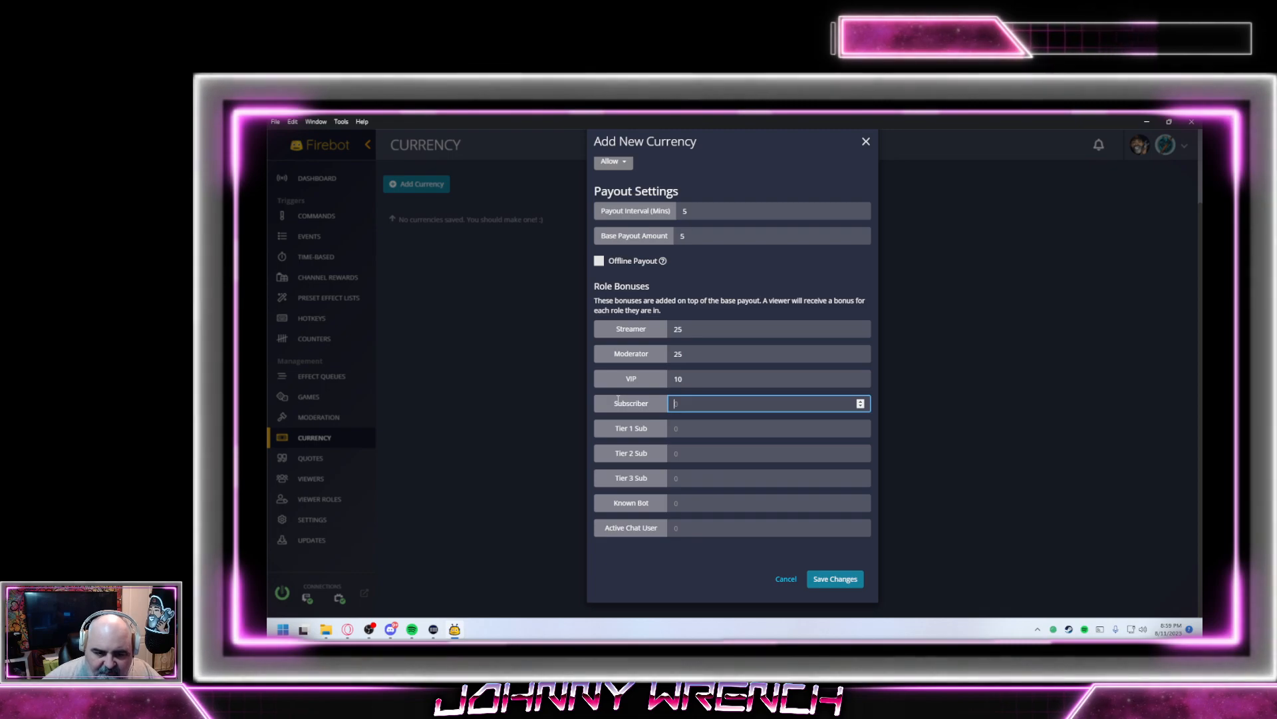
Set the subscriber tier bonuses to 15 for Tier 1, 20 for Tier 2 and 25 for Tier 3
click(699, 432)
text(15)
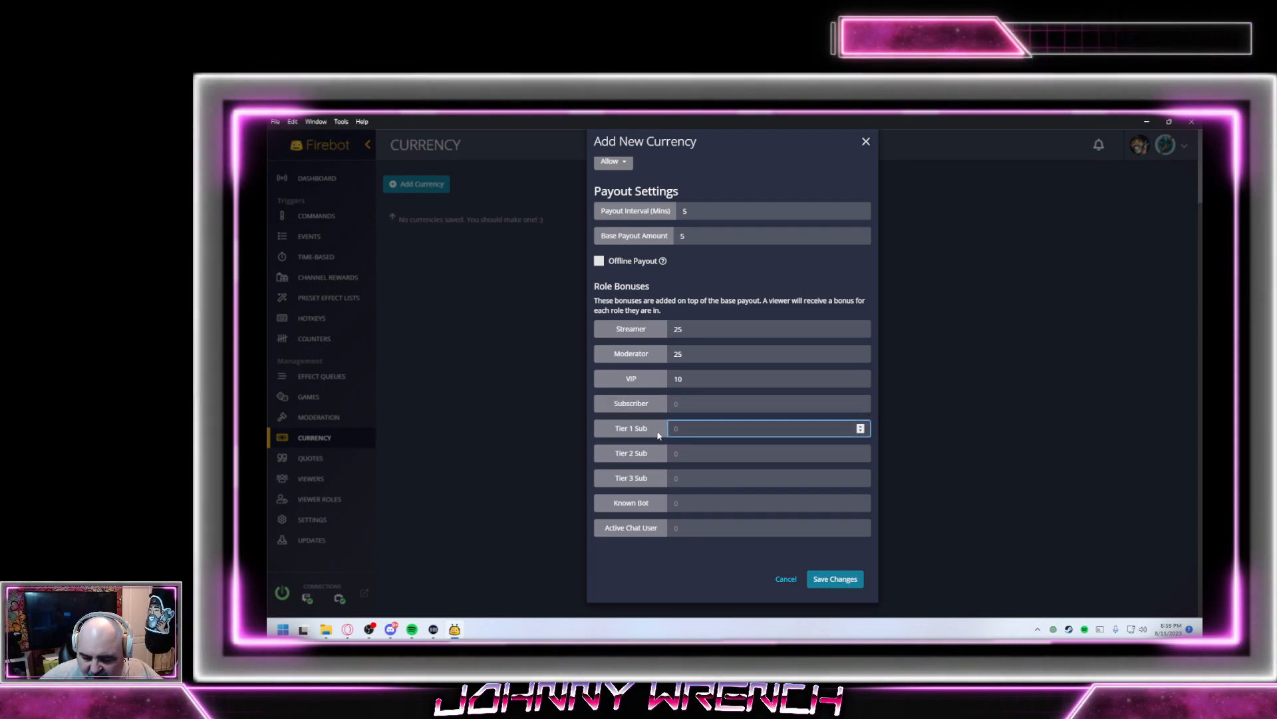
click(695, 457)
text(25)
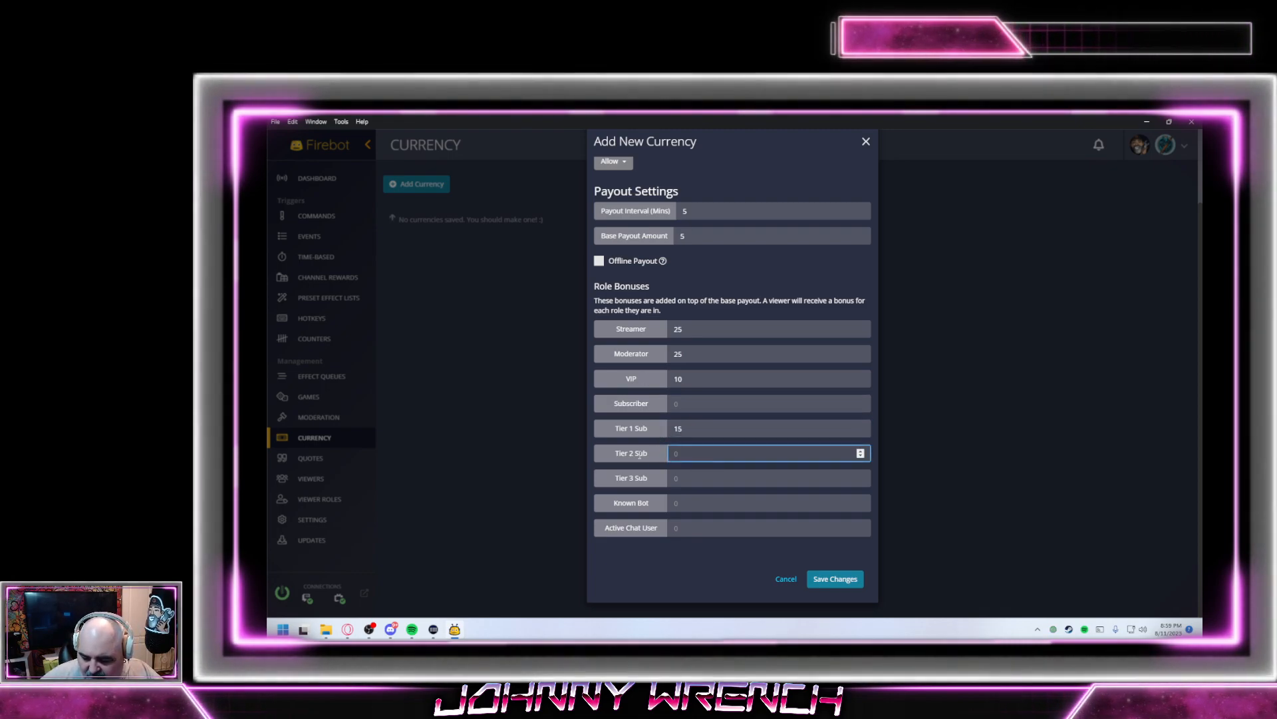
key(BackSpace)
text(0)
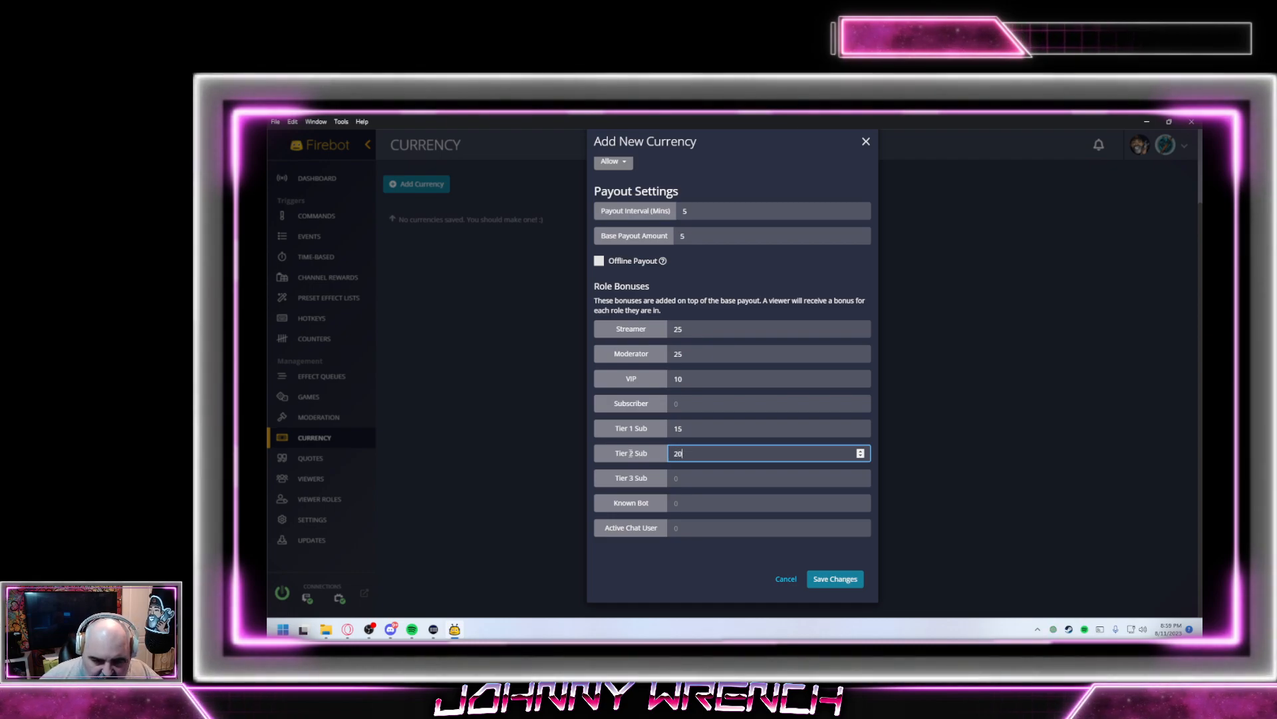
click(692, 479)
text(25)
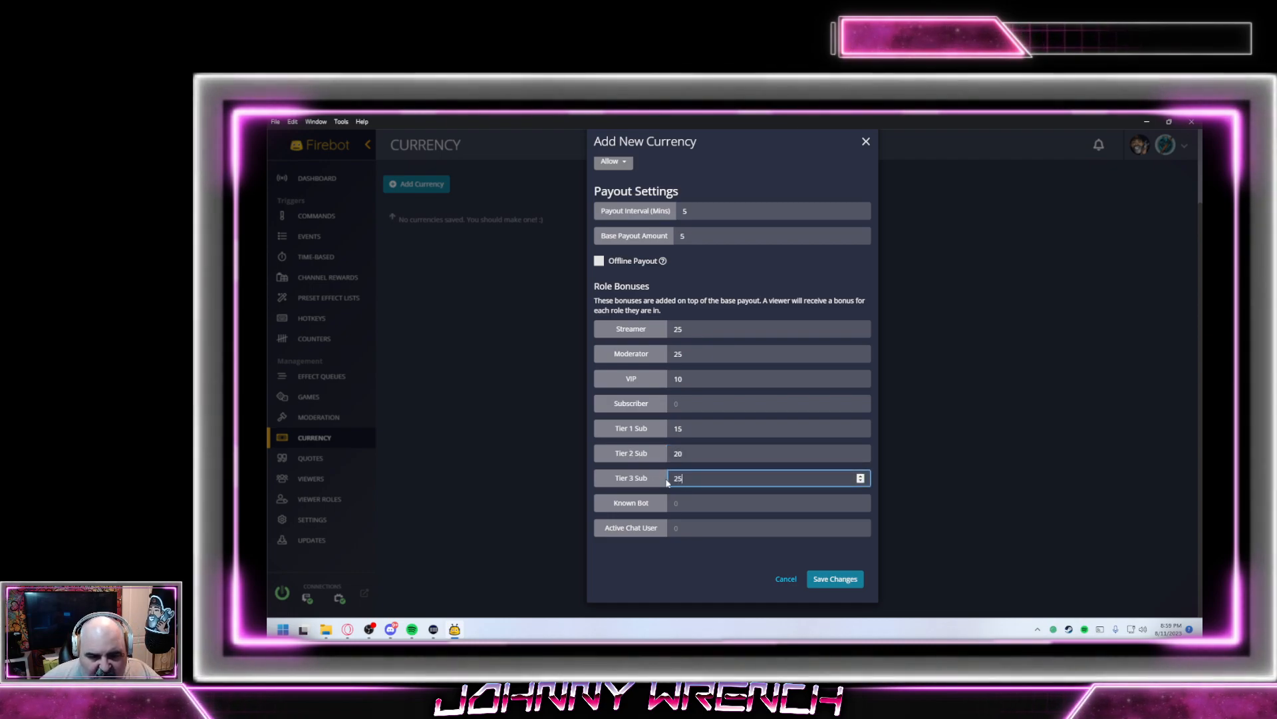
click(721, 503)
text(-1000000000)
key(Tab)
text(5)
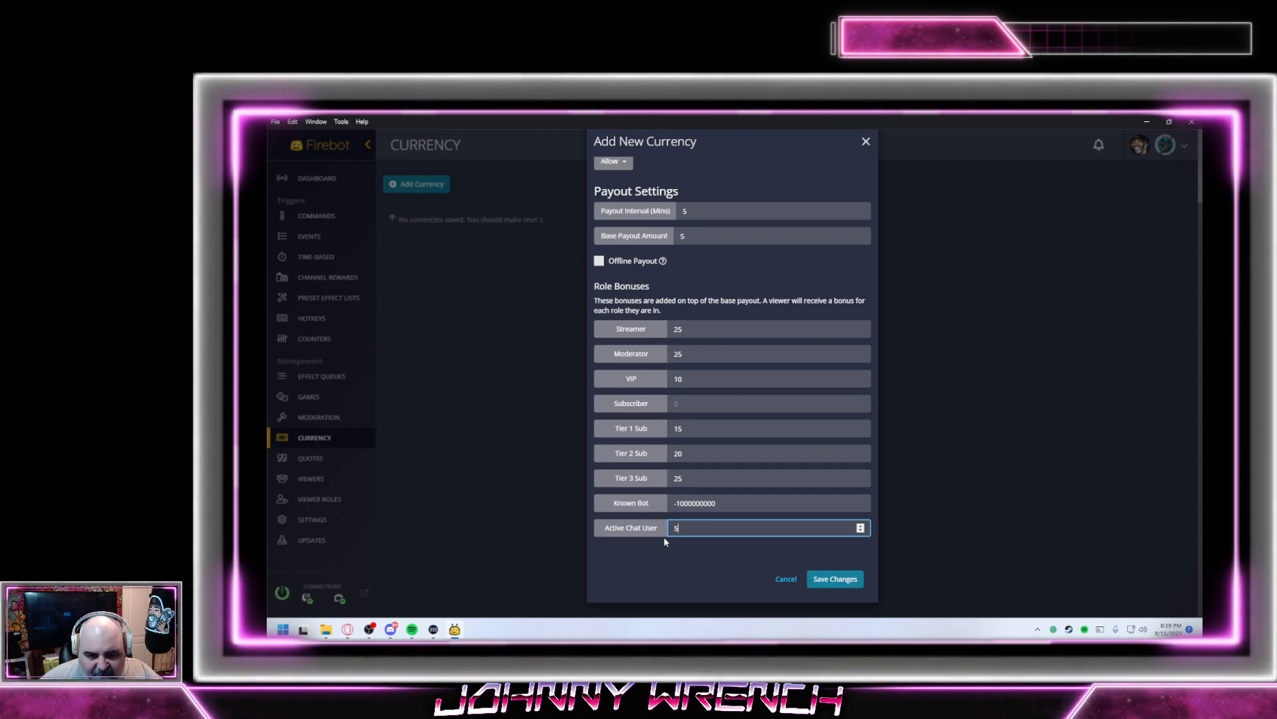
click(830, 579)
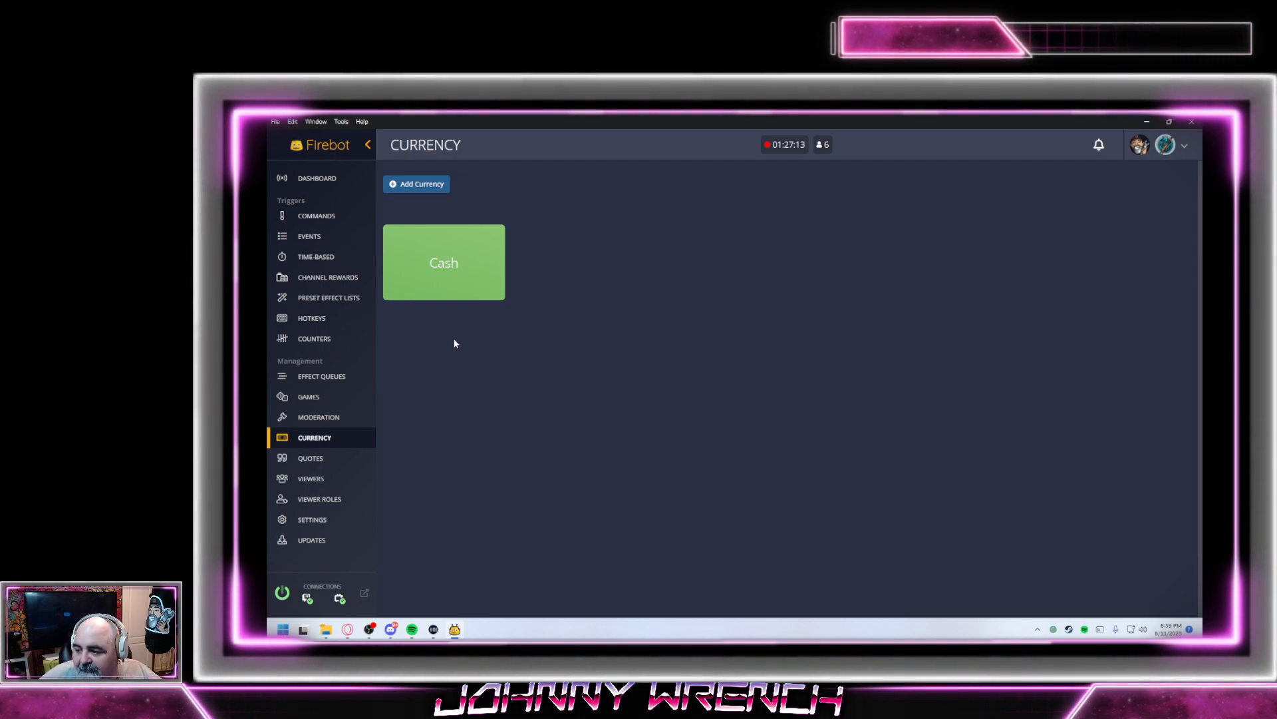
Edit the Cash currency and set its payout interval and base payout amount to 0
click(486, 238)
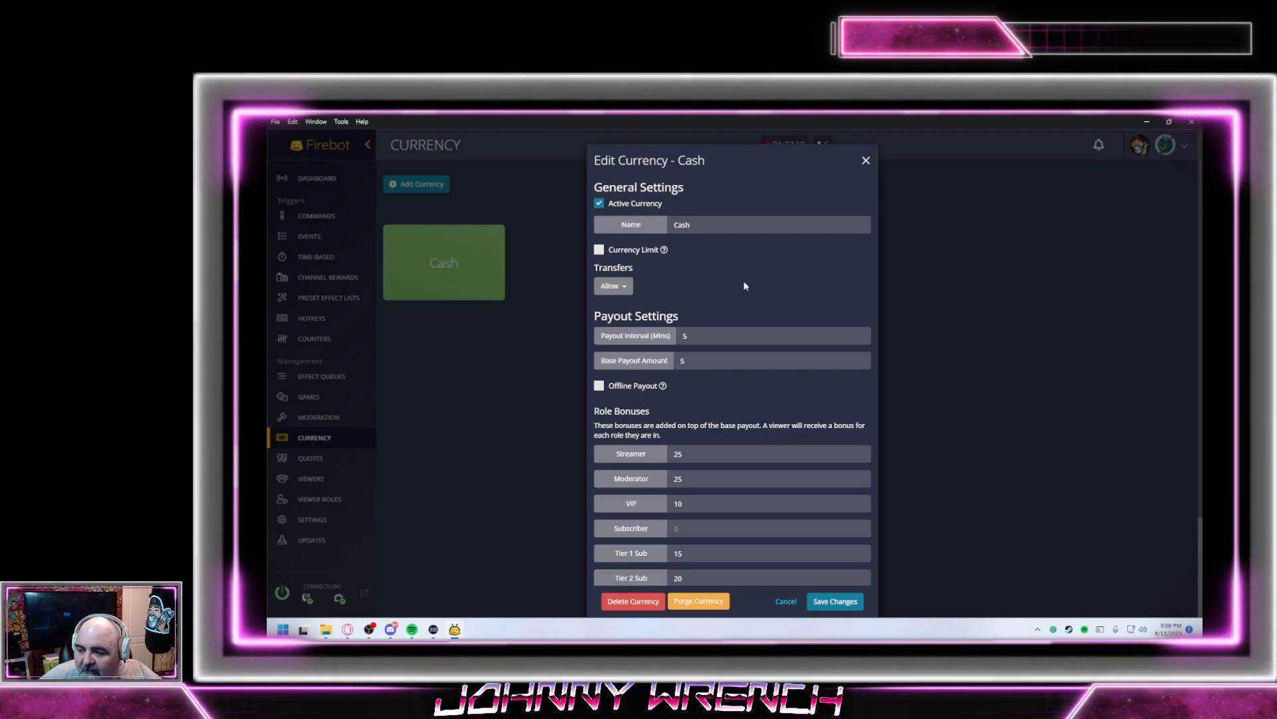
scroll(737, 345, down, 3)
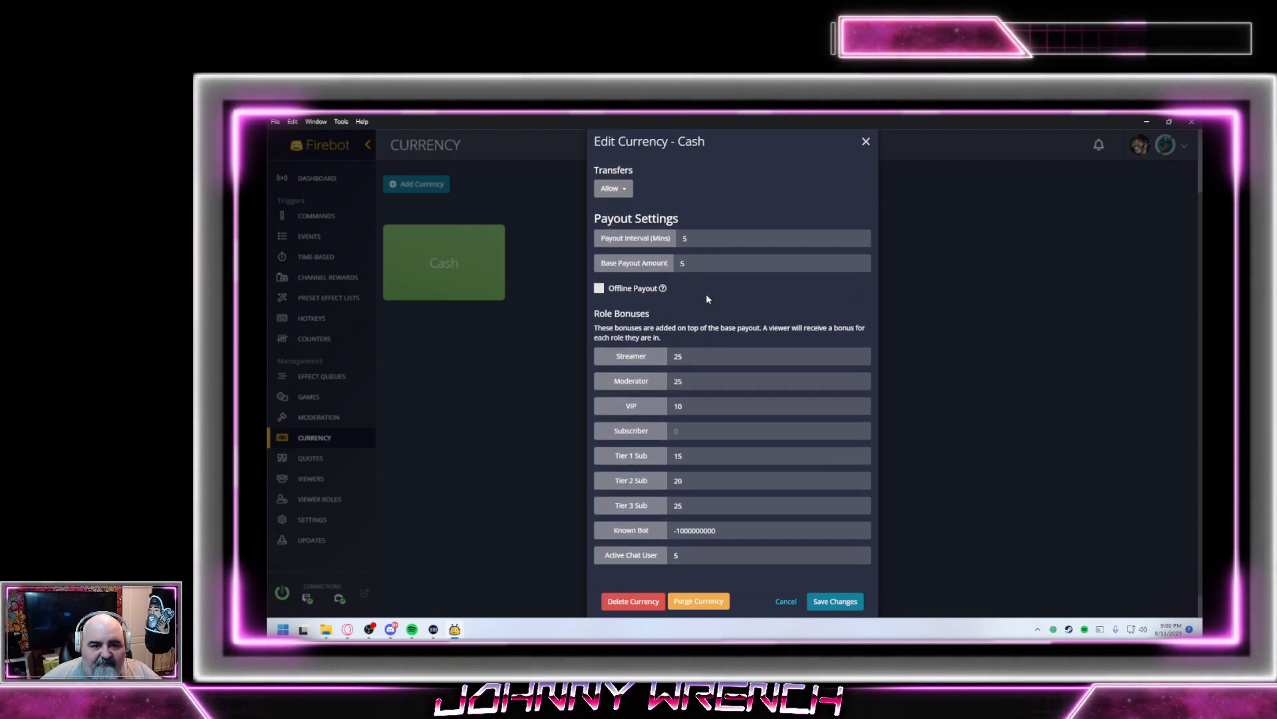
click(707, 238)
key(BackSpace)
text(0)
click(706, 258)
key(BackSpace)
text(0)
Set the Streamer, Moderator and VIP role bonuses of the Cash currency to 0
click(702, 353)
key(BackSpace)
key(BackSpace)
text(0)
click(687, 378)
key(BackSpace)
key(BackSpace)
text(0)
click(692, 406)
key(BackSpace)
key(BackSpace)
text(0)
Set the Tier 1, Tier 2, Tier 3 Sub and Active Chat User bonuses to 0 and save the Cash currency
click(695, 430)
click(694, 455)
key(BackSpace)
key(BackSpace)
text(0)
click(694, 479)
key(BackSpace)
key(BackSpace)
text(0)
click(694, 504)
key(BackSpace)
key(BackSpace)
text(0)
key(Tab)
key(Tab)
text(0)
click(828, 600)
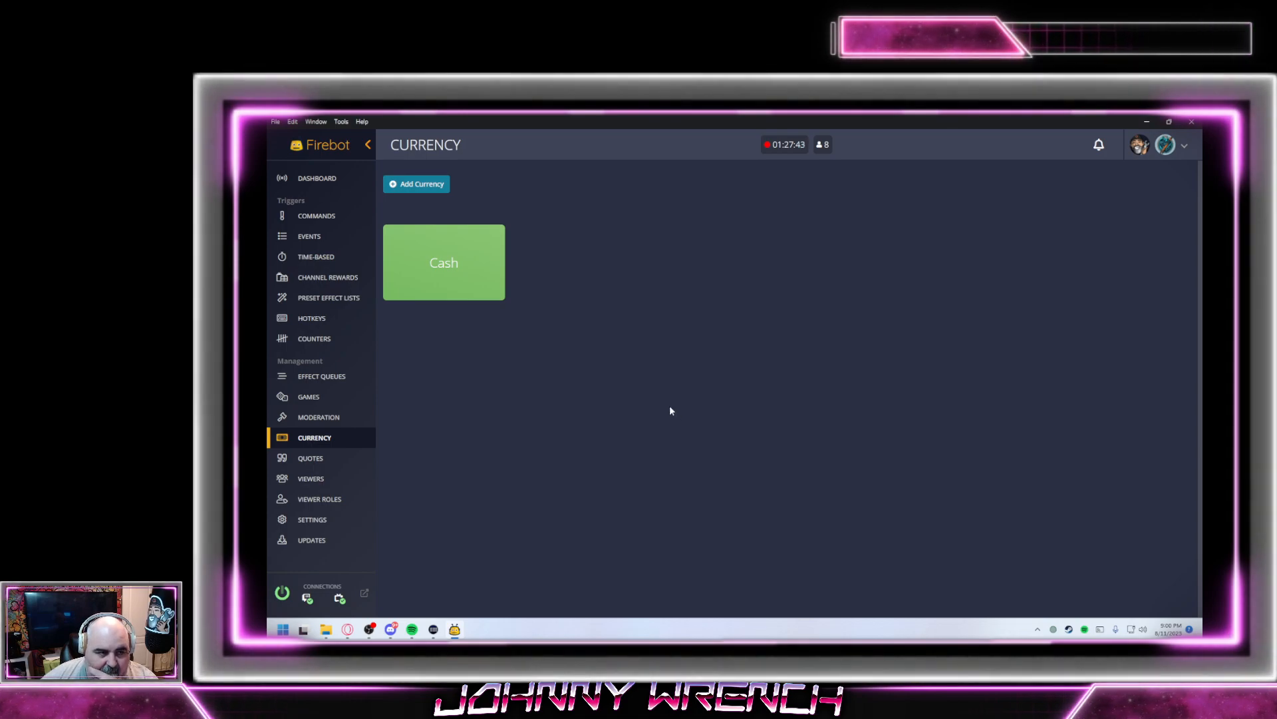
Give 5000 Cash to all online chat users from the dashboard, with the chat message turned on
click(316, 178)
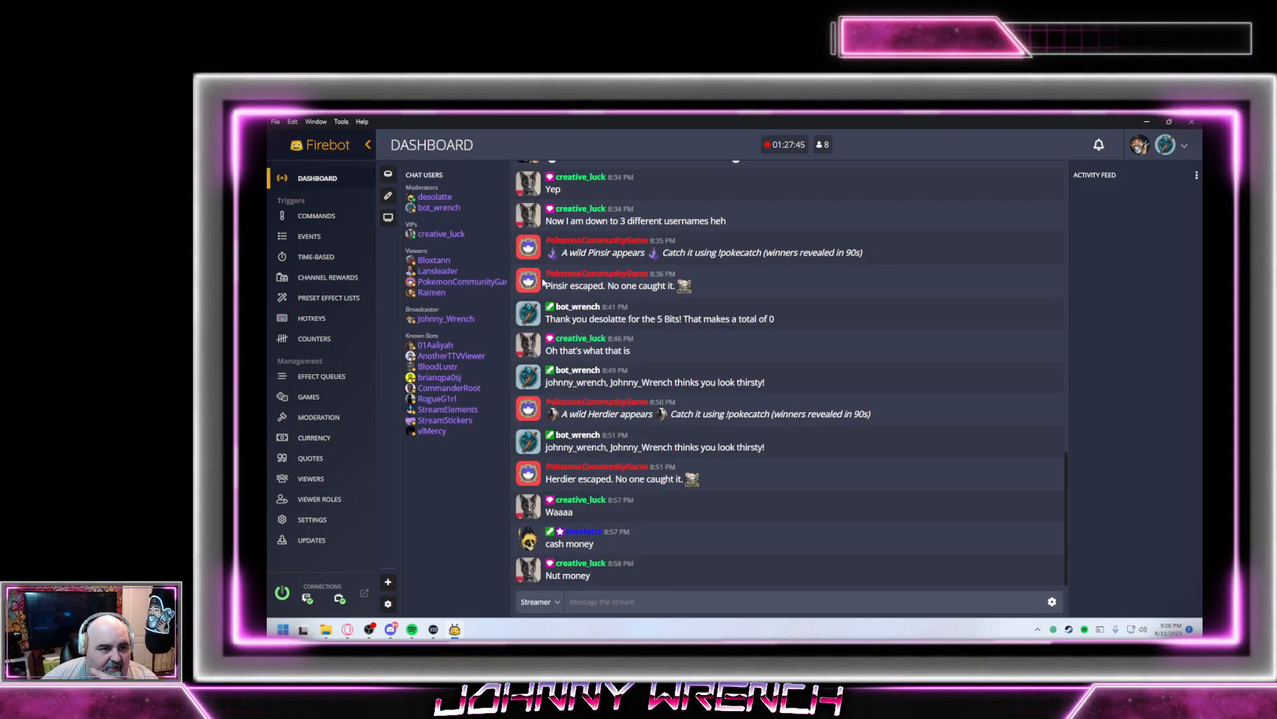
click(388, 195)
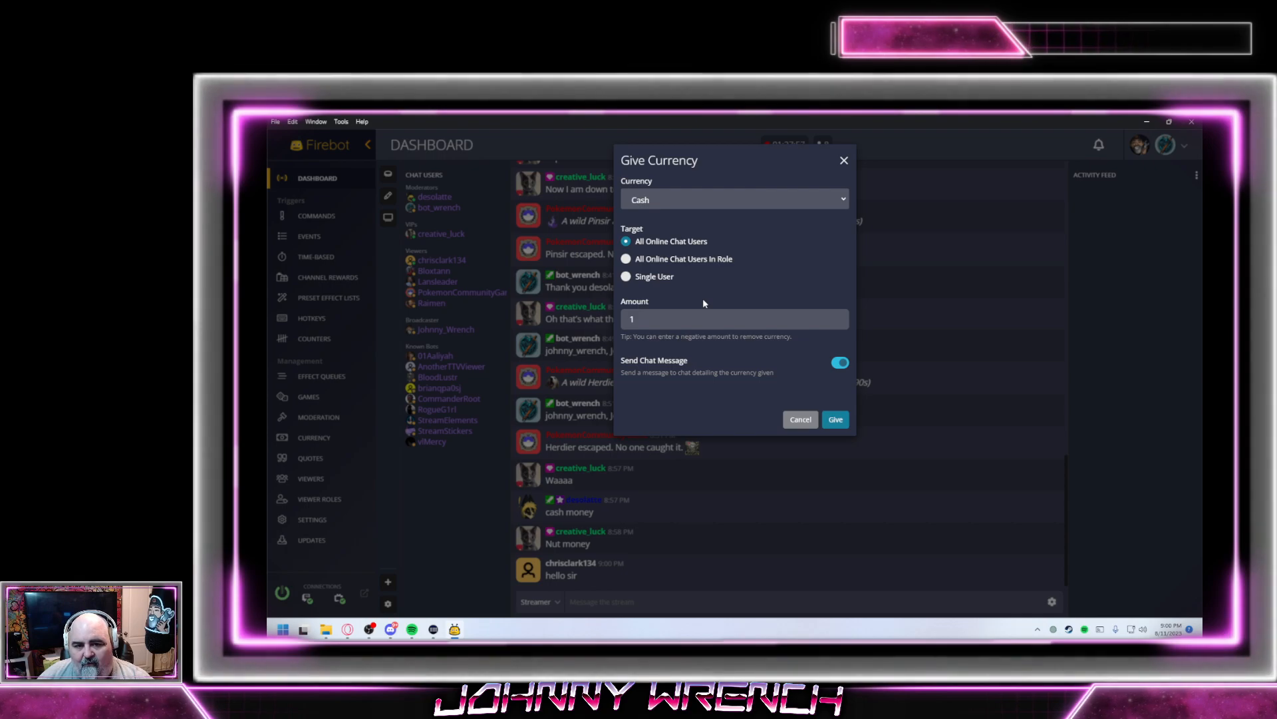
drag(659, 318, 538, 315)
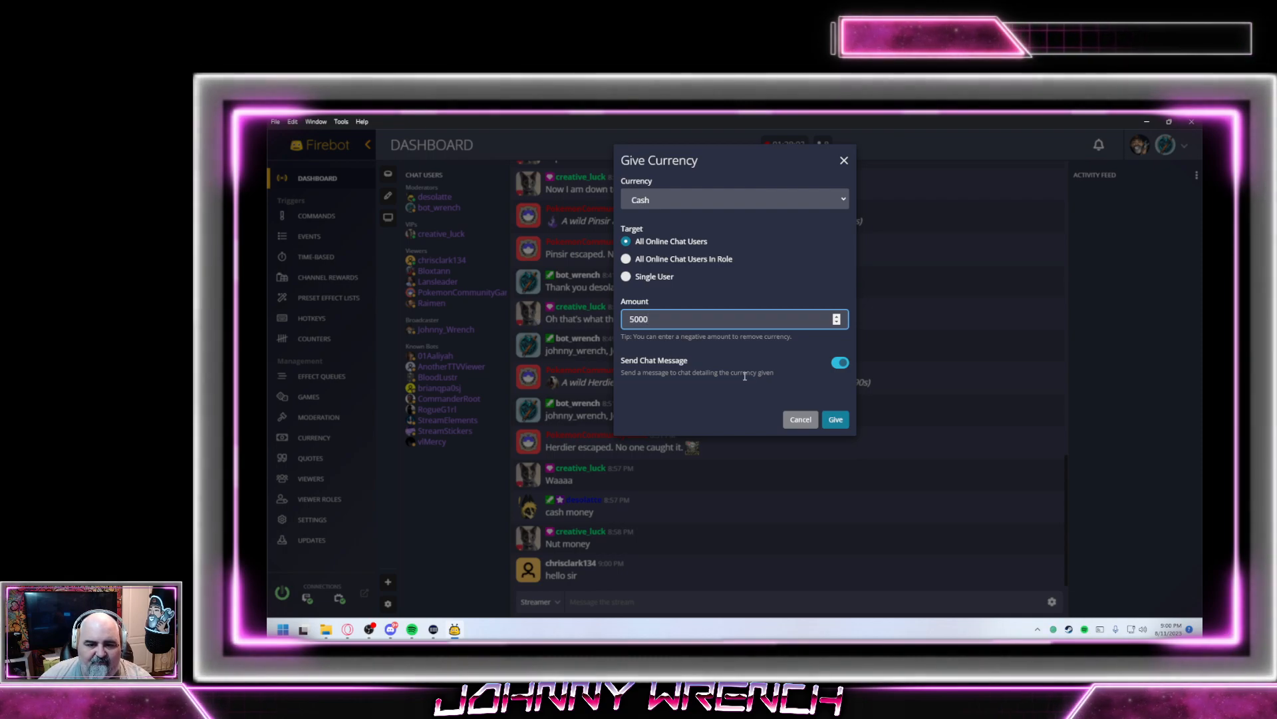
click(836, 420)
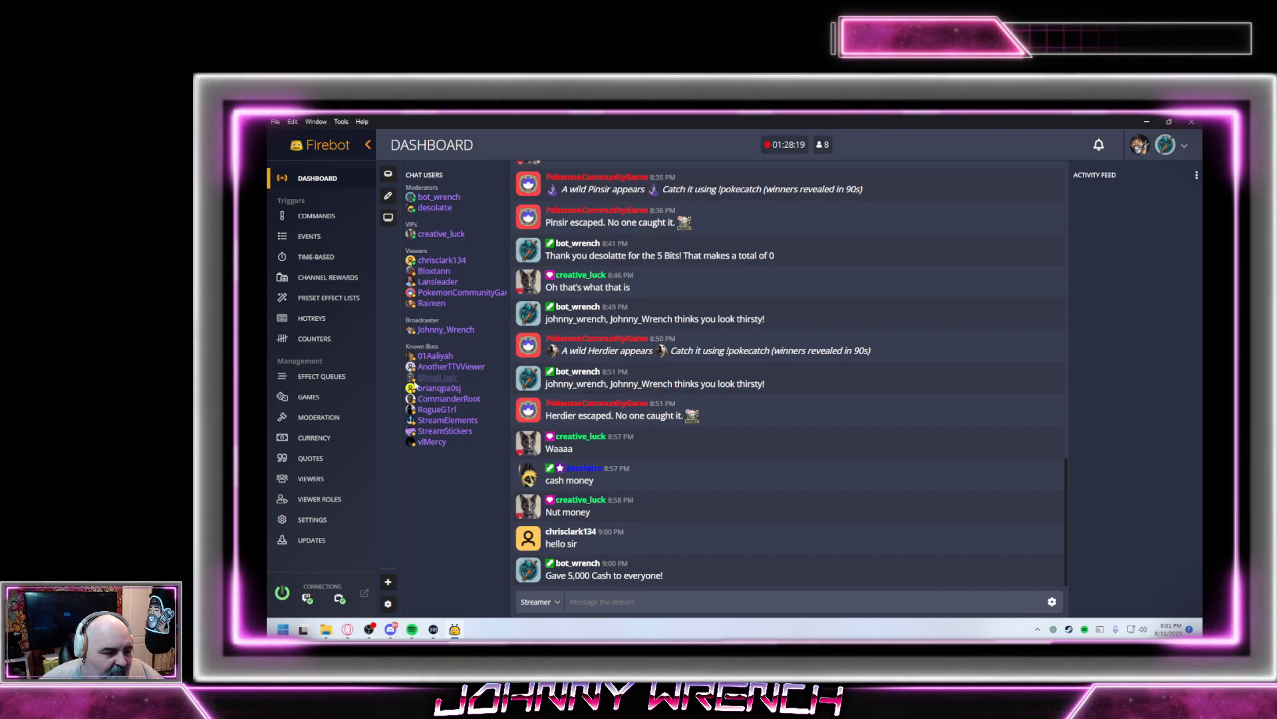
Open the Heist game's settings and select Cash as the currency it uses
click(311, 397)
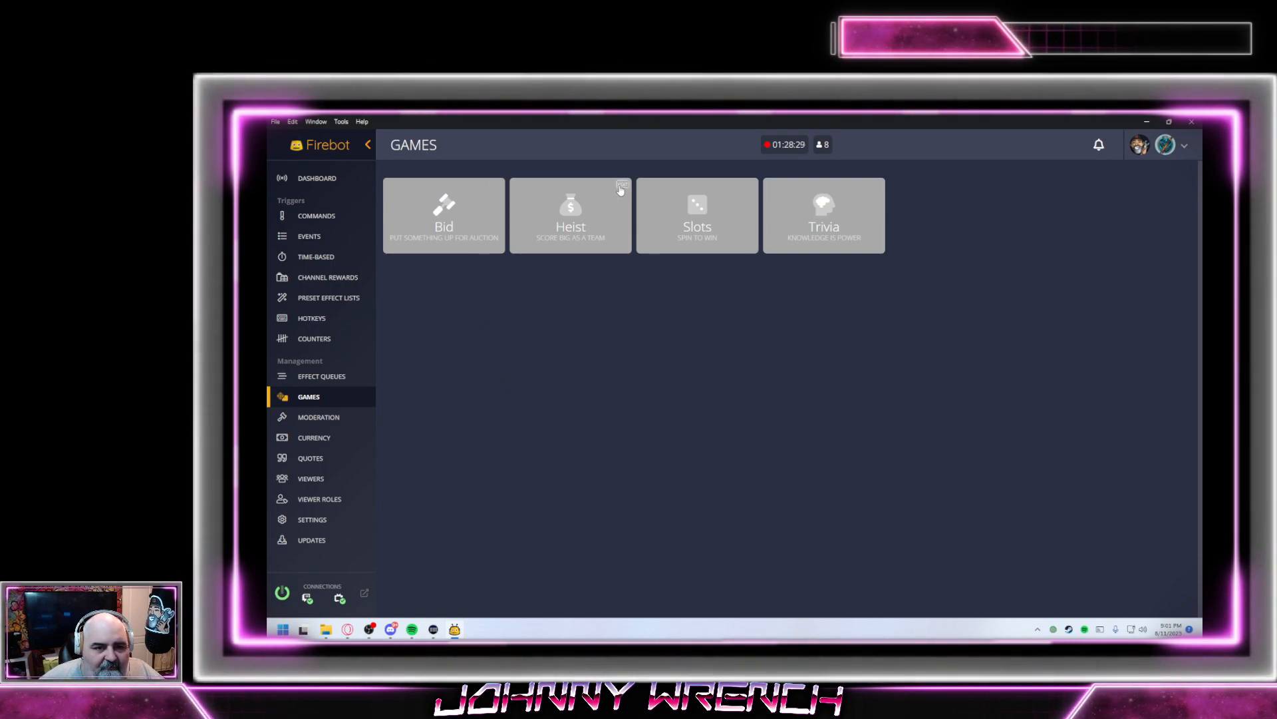
click(620, 189)
click(846, 288)
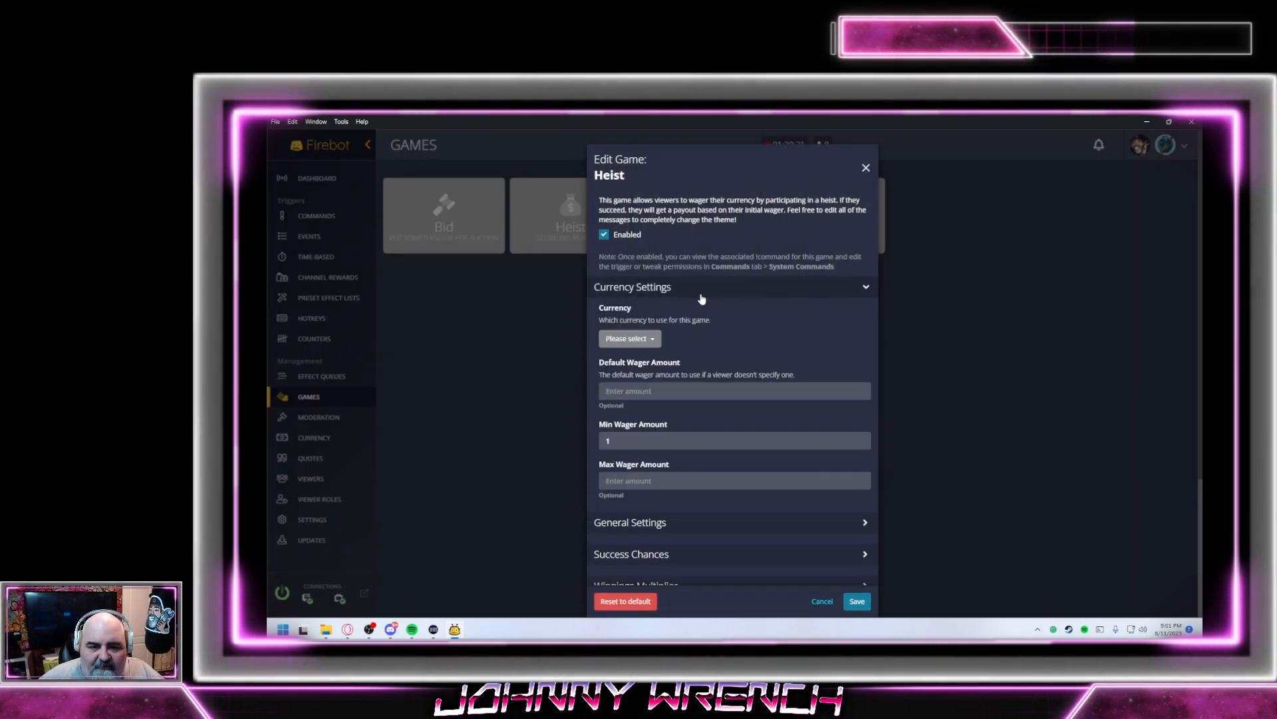
click(629, 338)
click(622, 360)
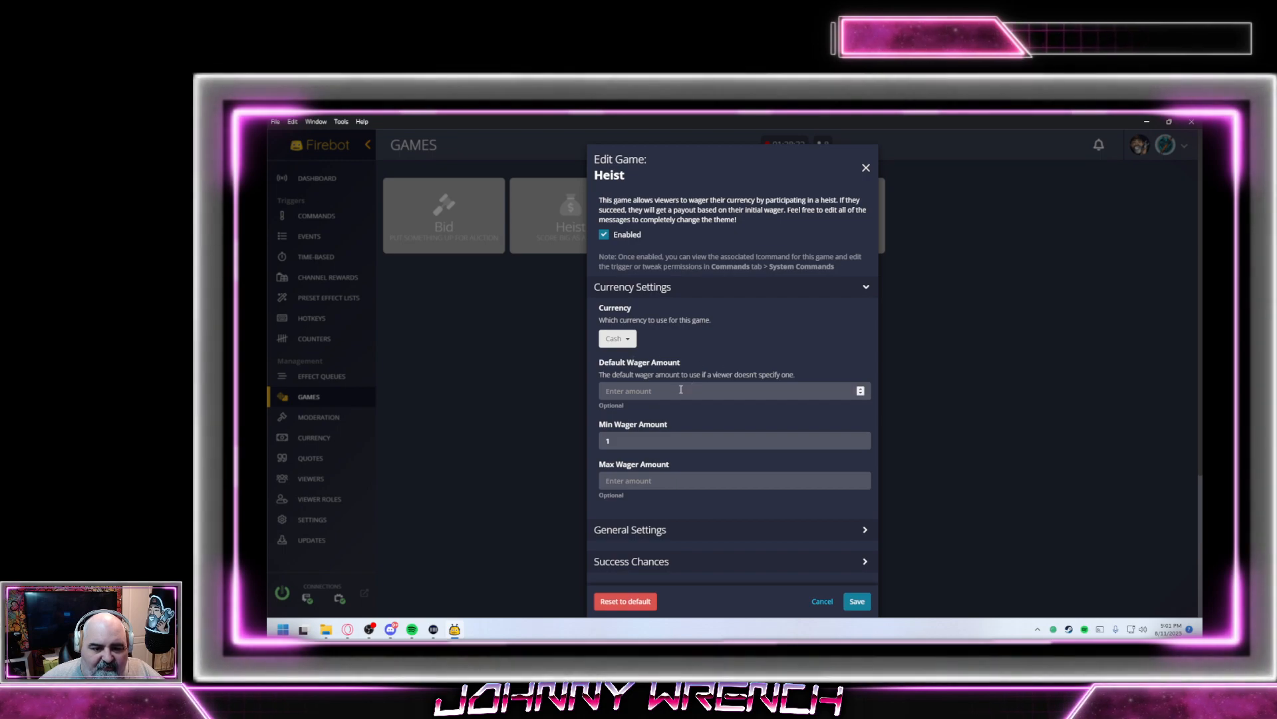
Set the Heist's default wager amount to 100 and its maximum wager amount to 1000
click(681, 389)
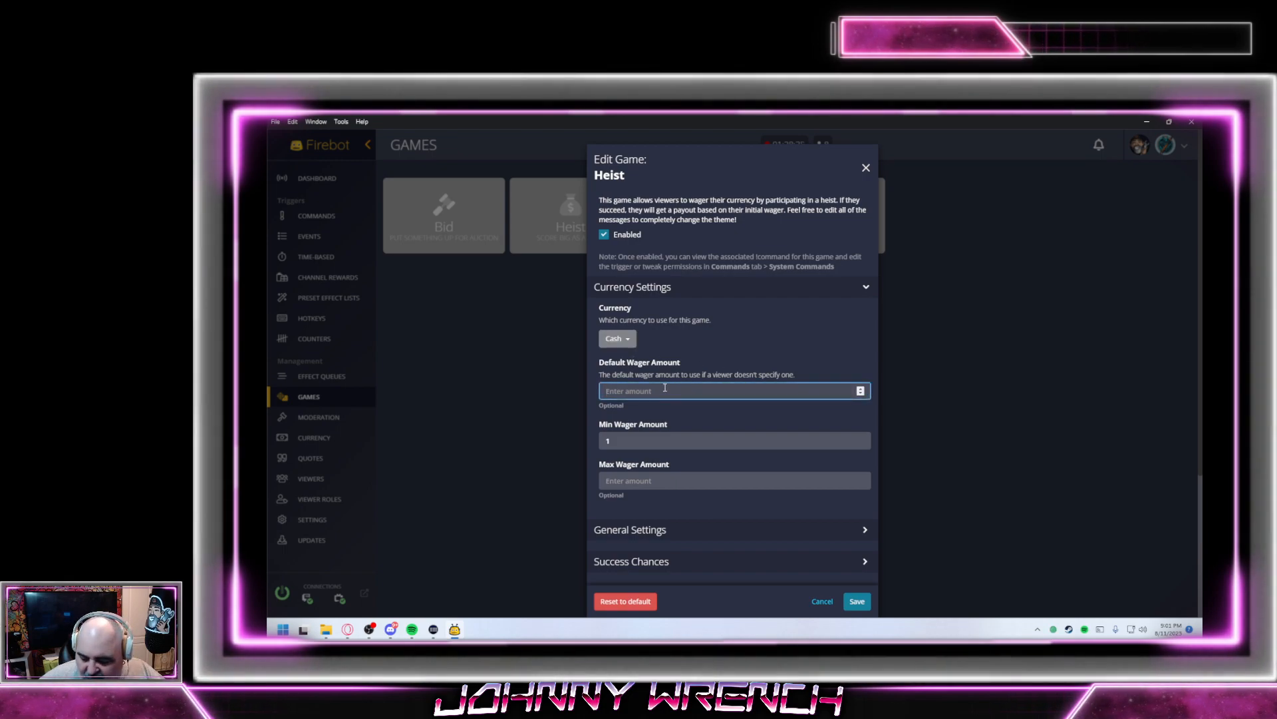
text(100)
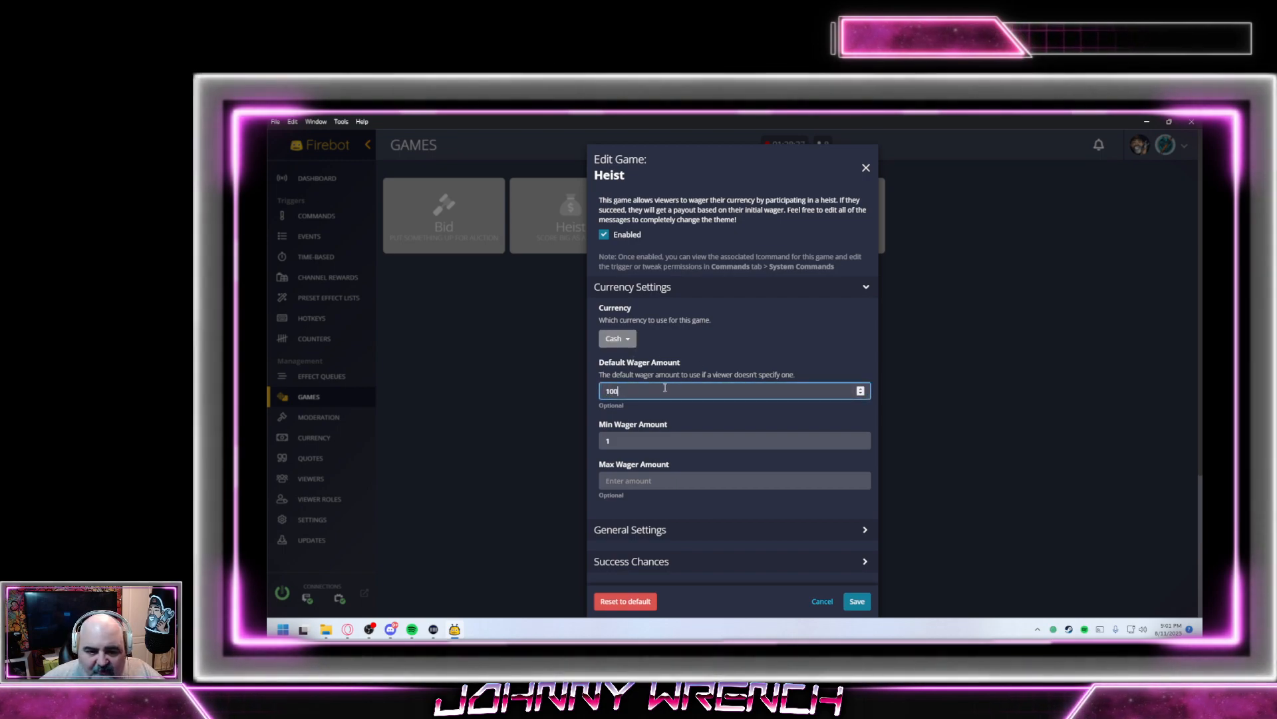
key(Tab)
click(630, 480)
text(1000)
Set the Heist's cooldown to 20 minutes in its general settings
scroll(666, 473, down, 2)
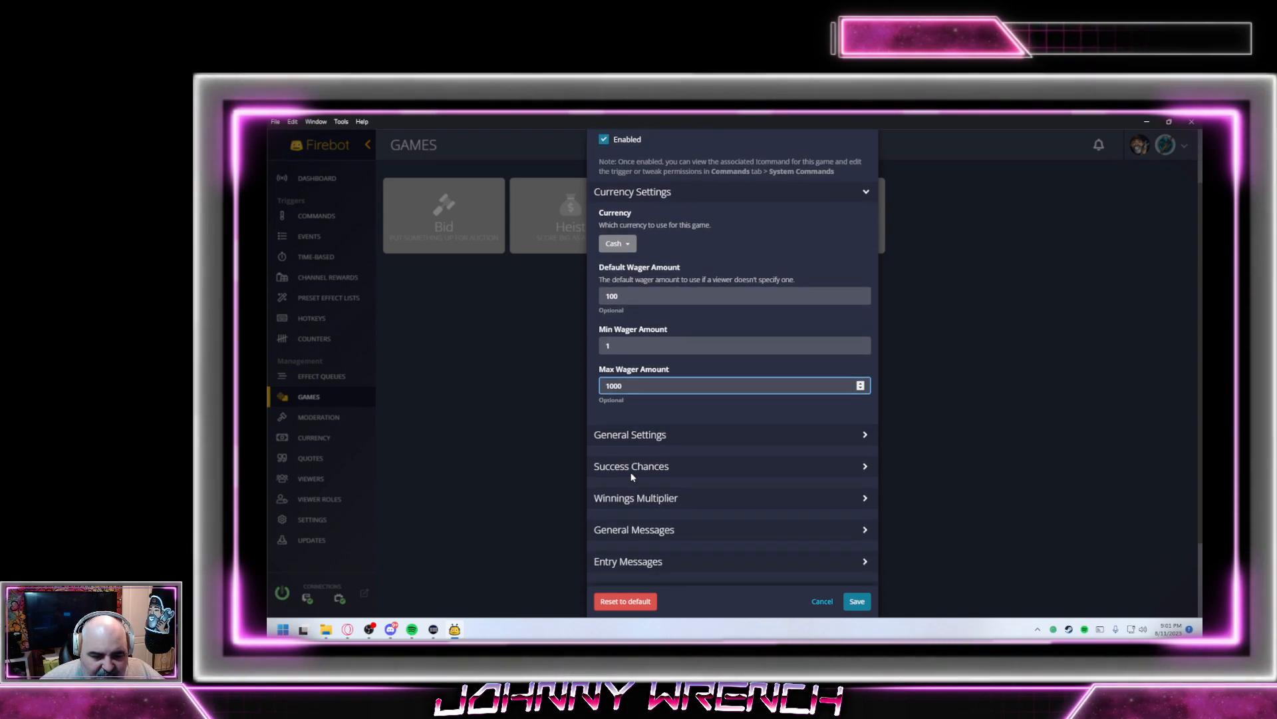
click(713, 434)
scroll(727, 428, down, 4)
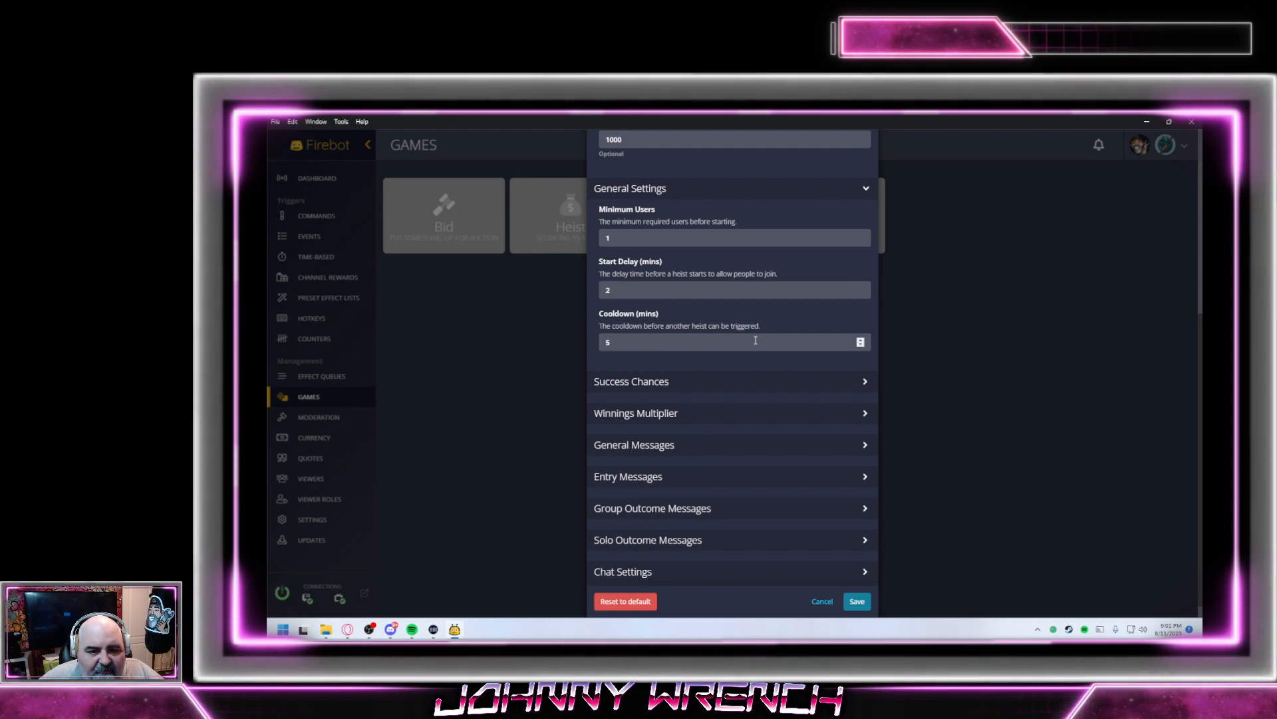
double_click(713, 344)
text(20)
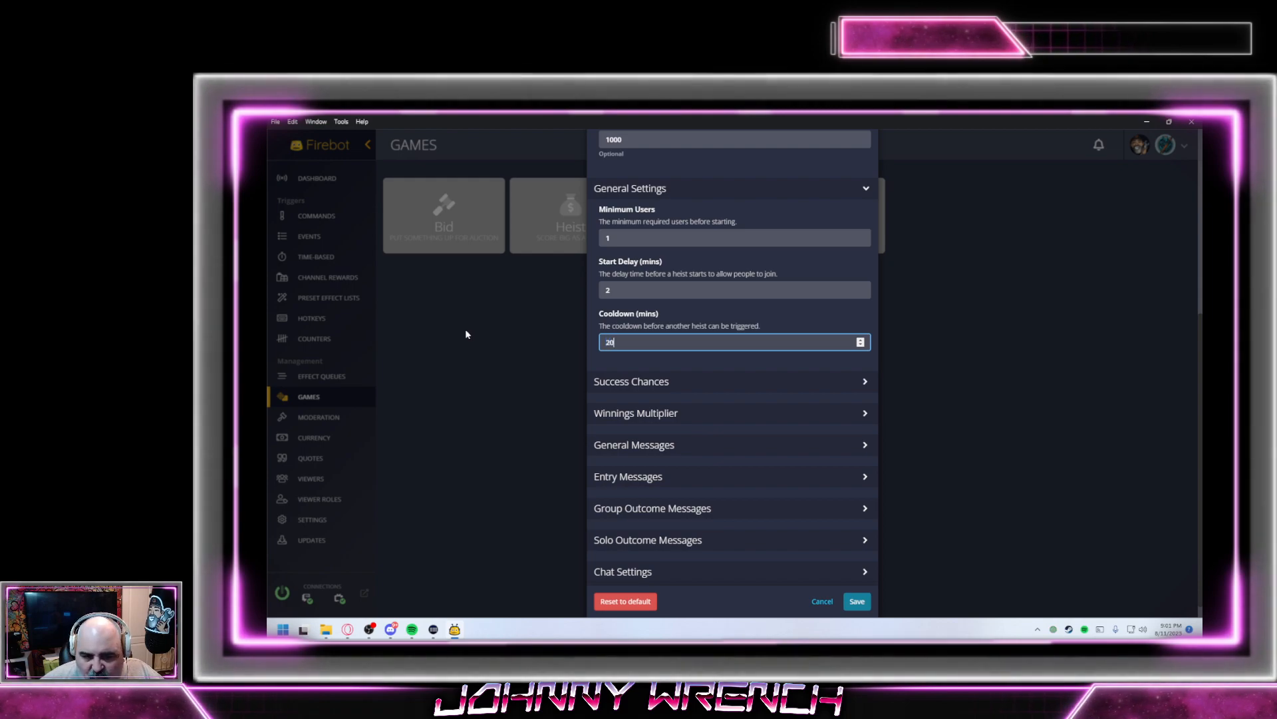
Add the Moderator role to the Heist's success chances
click(728, 386)
scroll(710, 381, down, 2)
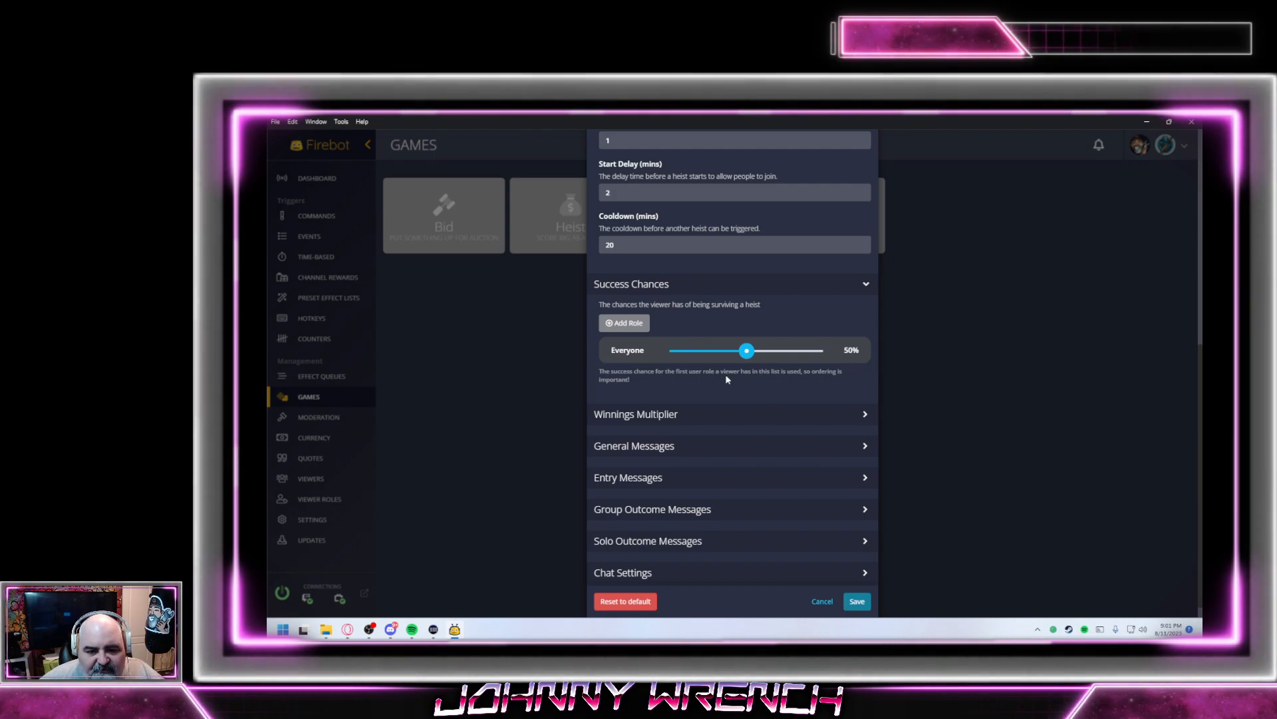
click(624, 322)
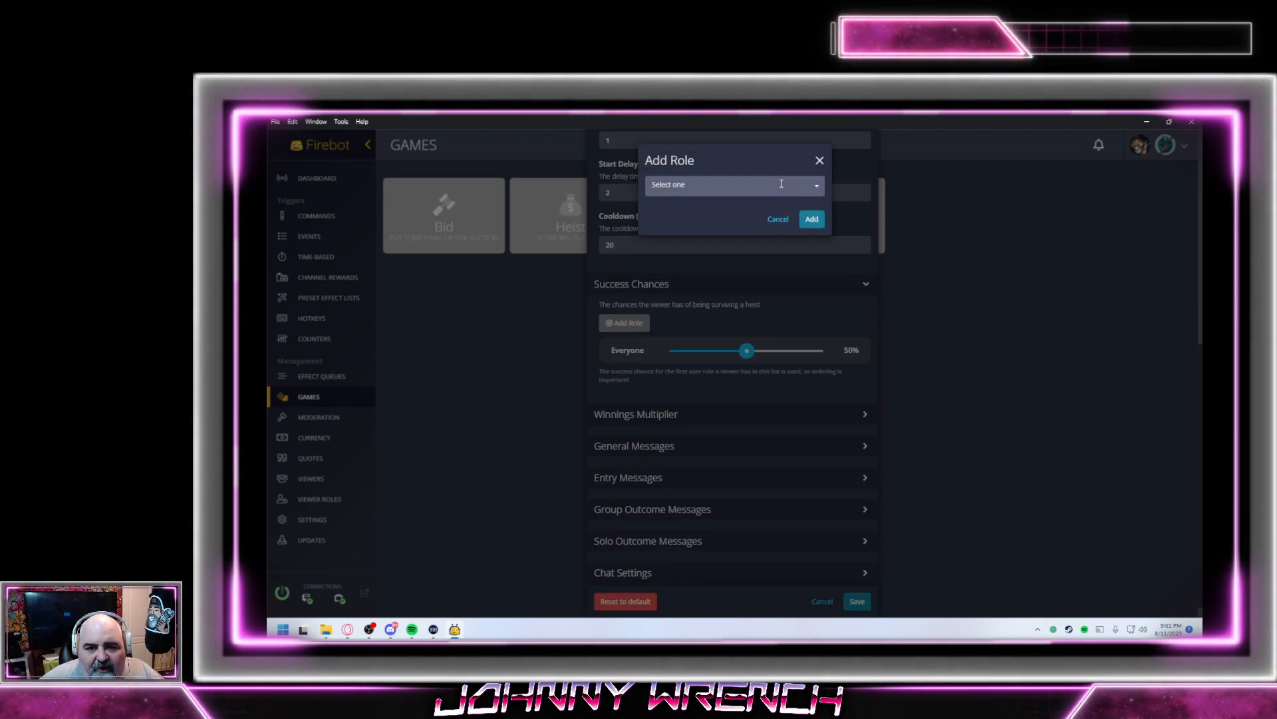
click(782, 188)
click(691, 219)
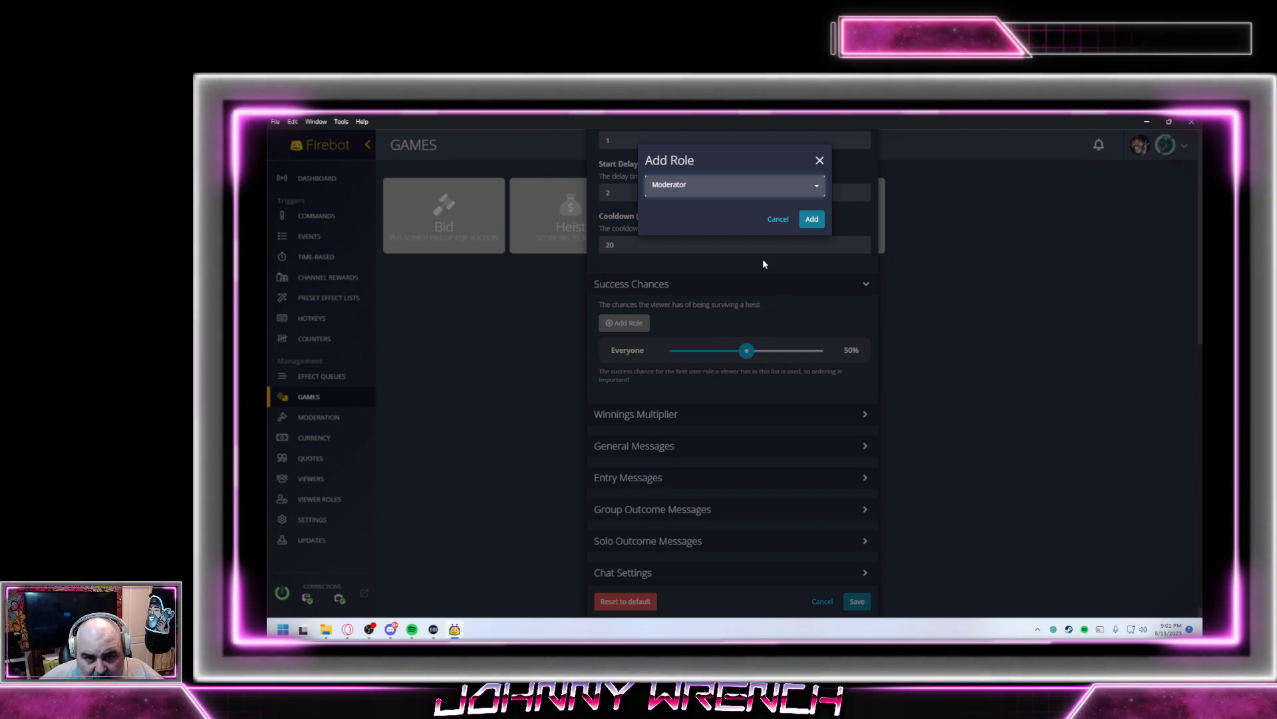
click(808, 220)
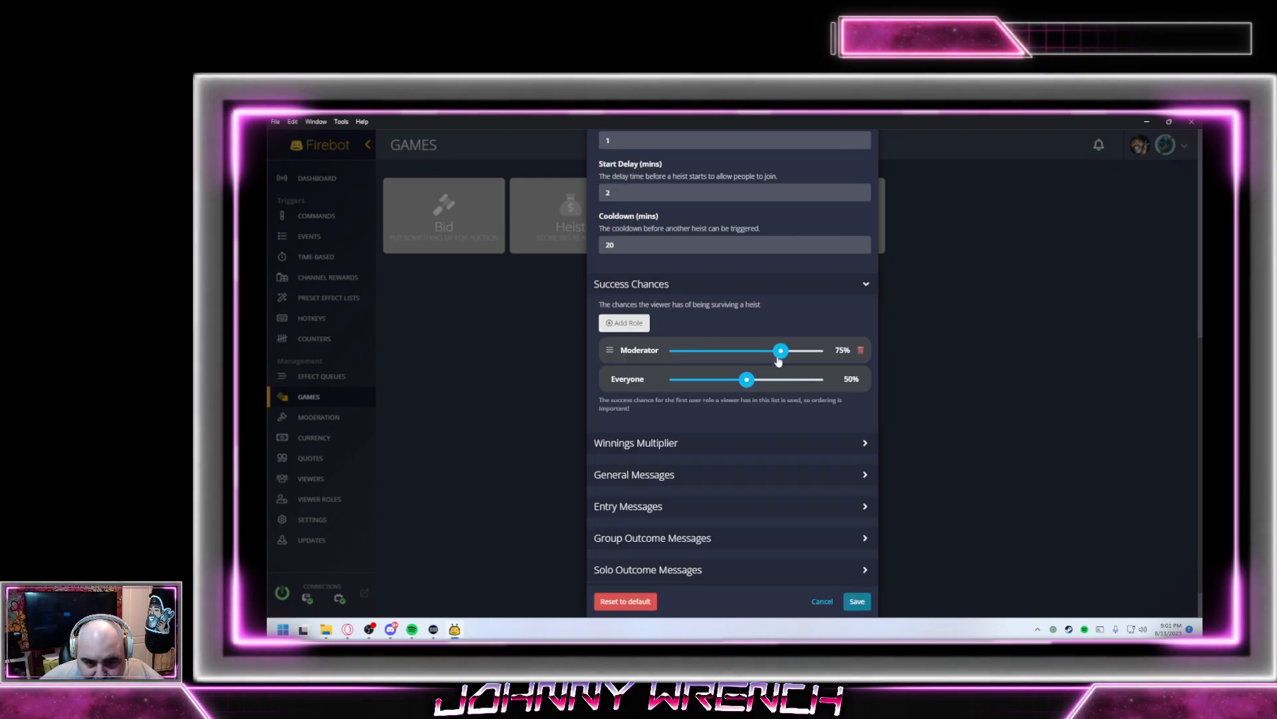
Set the Moderator's success chance to 60% and add the VIP role with a 55% success chance
drag(779, 351, 761, 353)
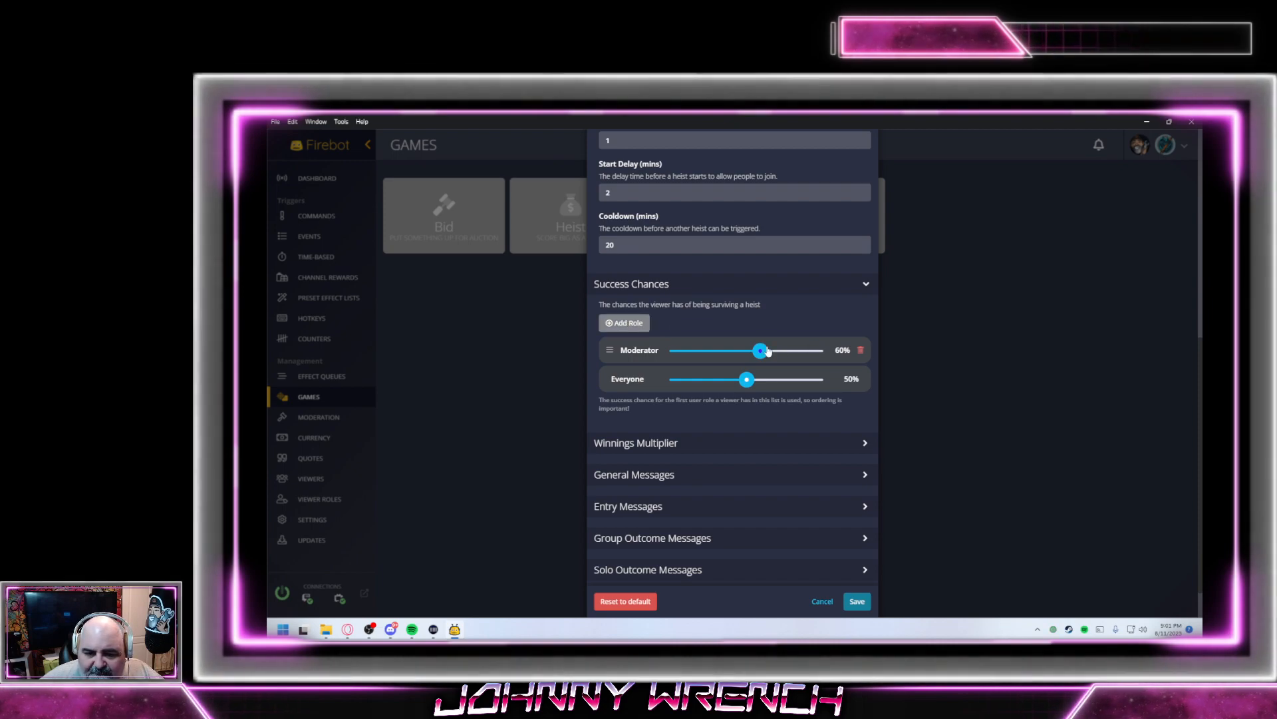
click(626, 323)
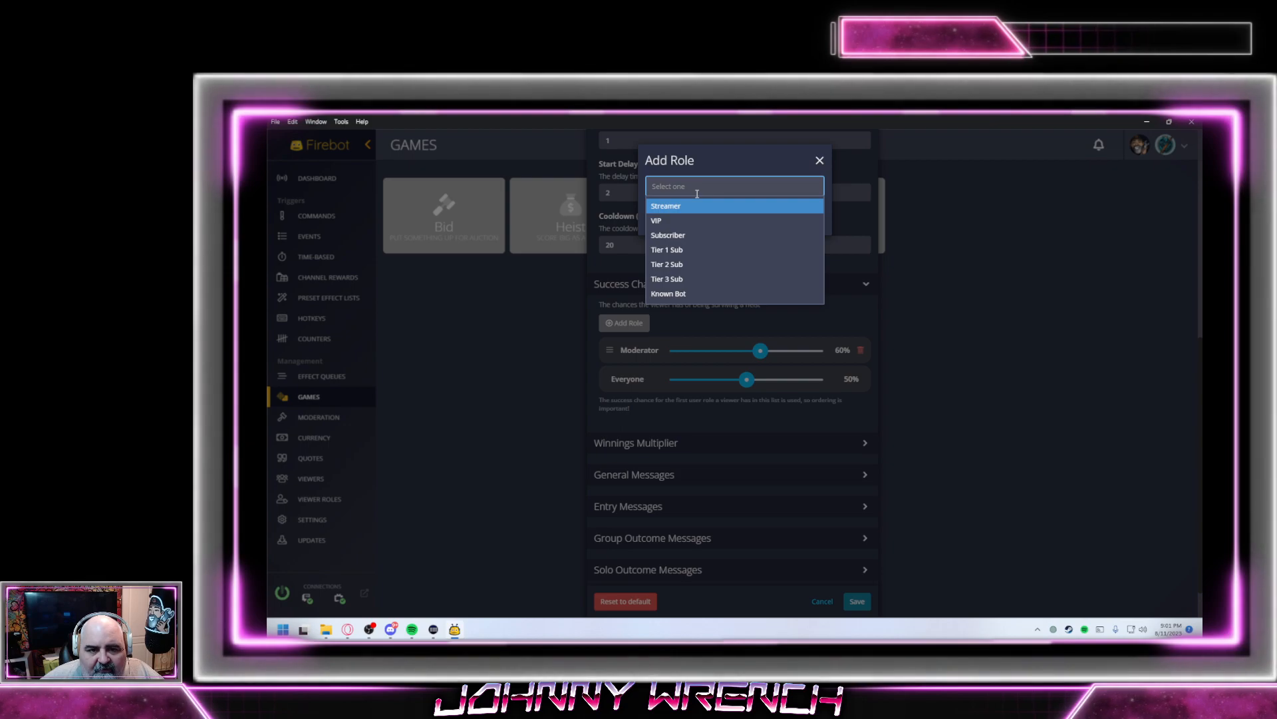
click(667, 220)
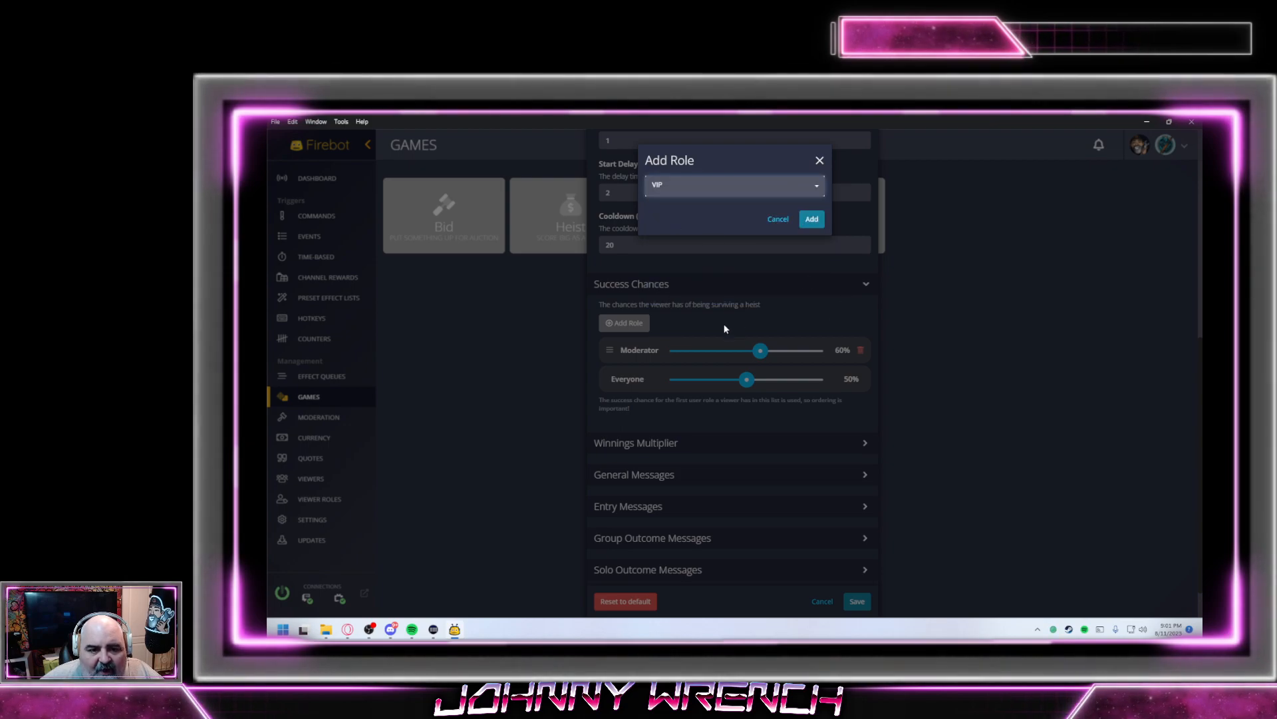
click(811, 219)
drag(763, 380, 753, 350)
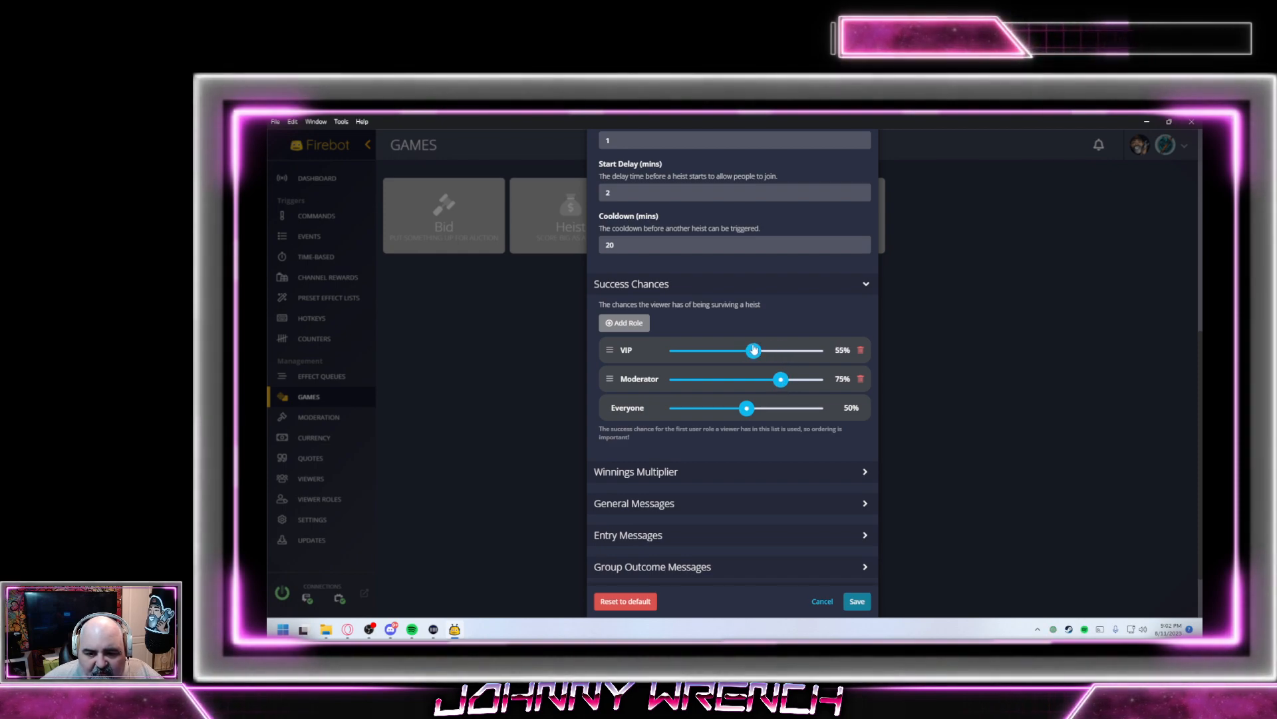
Add the Tier 1 Sub role to the Heist's success chances and set its chance to 55%
click(632, 323)
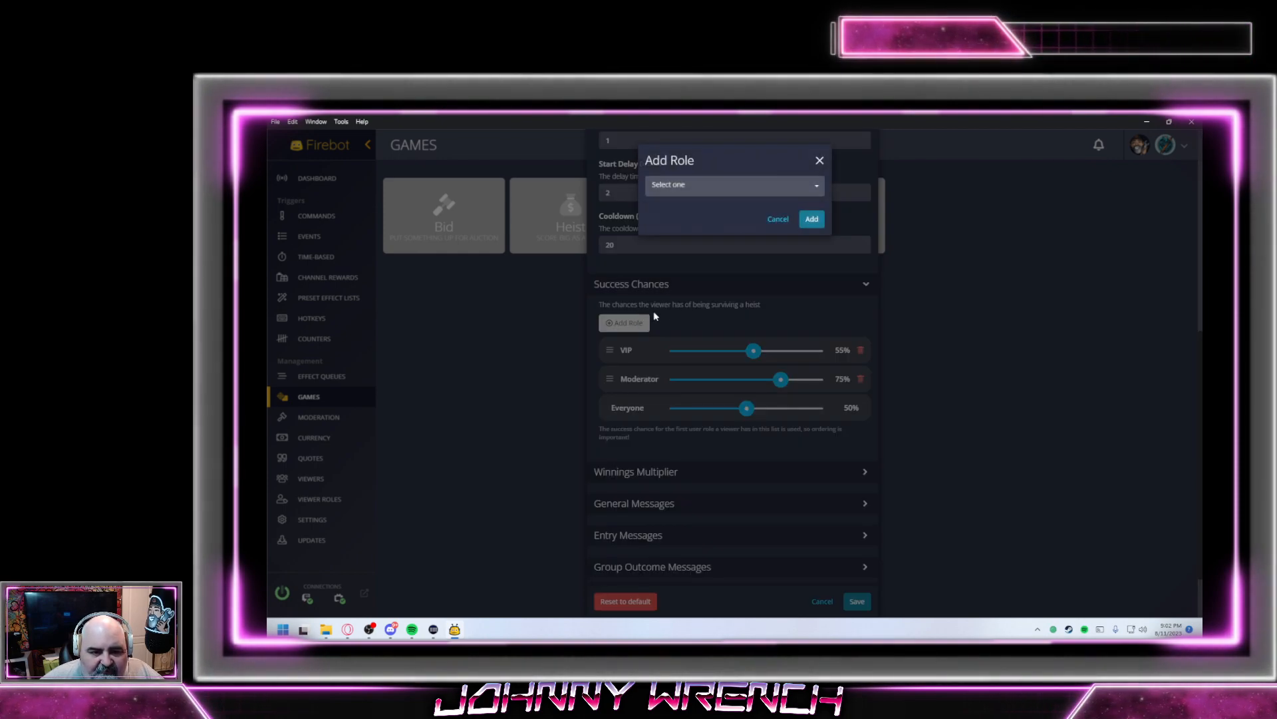
click(737, 185)
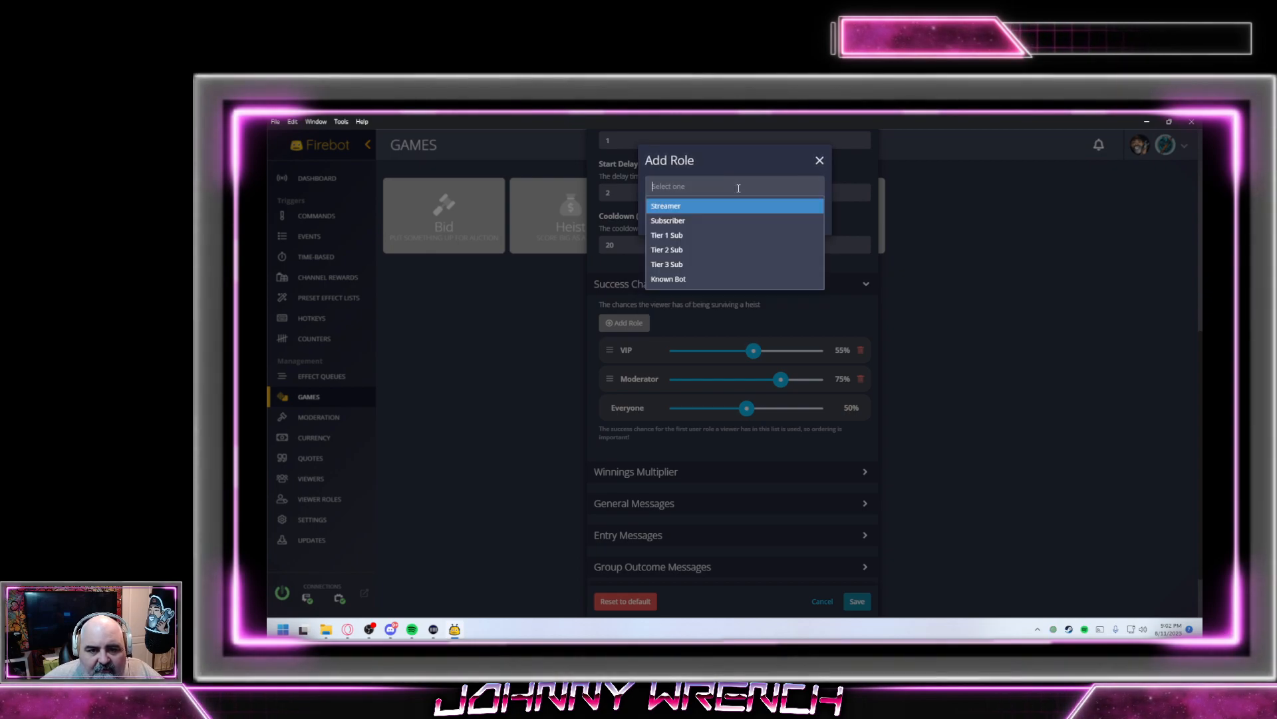
click(692, 237)
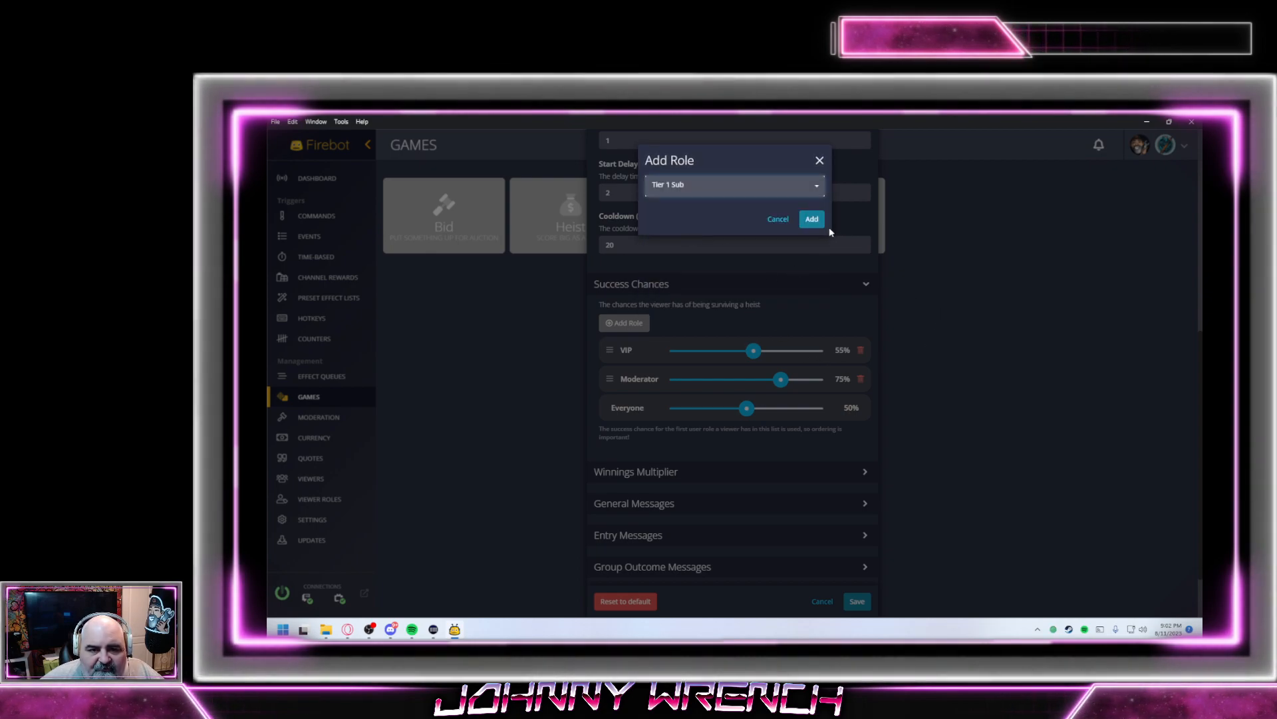
click(813, 221)
drag(780, 351, 753, 352)
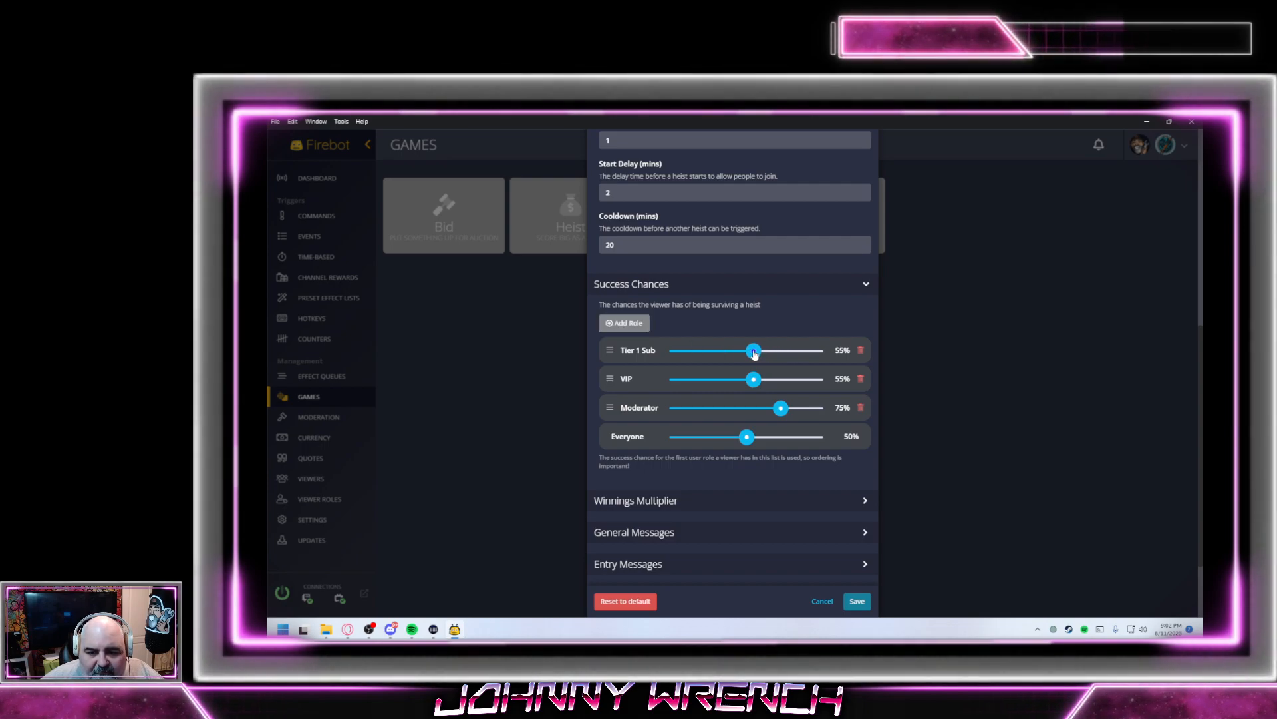
Add the Tier 2 Sub role to the Heist's success chances and set its chance to 60%
click(624, 323)
click(753, 189)
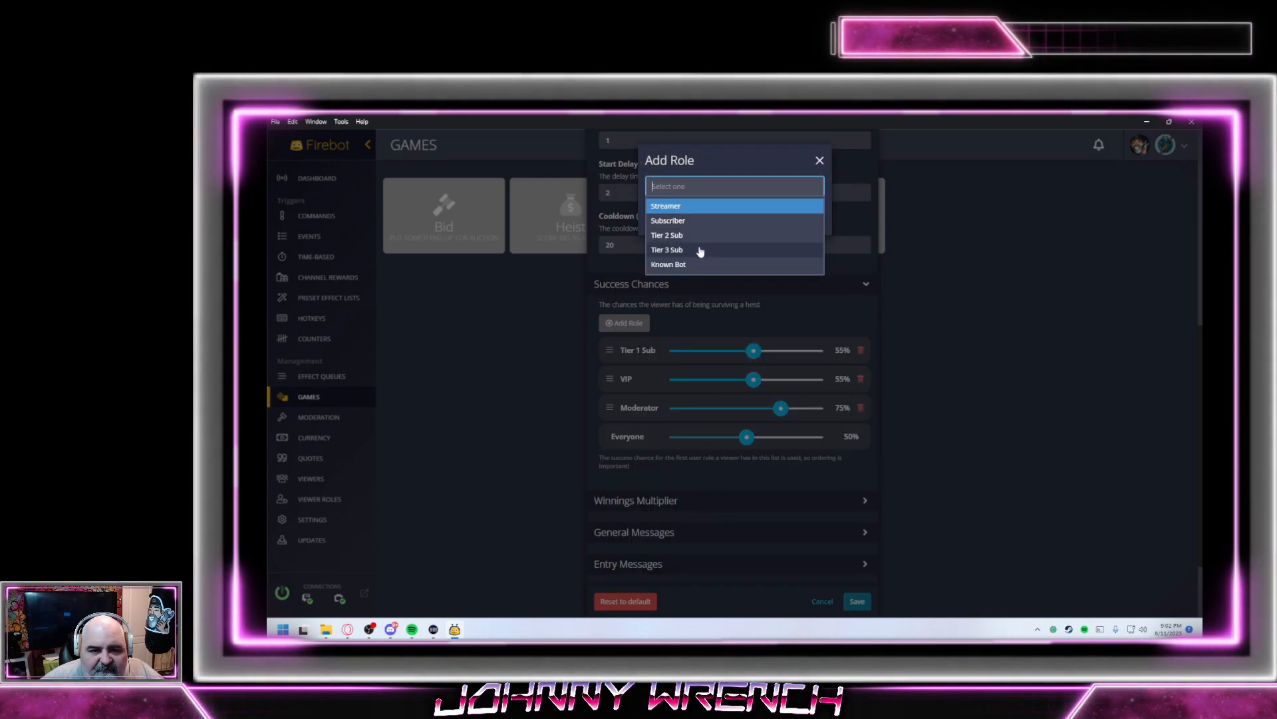
click(690, 248)
click(812, 223)
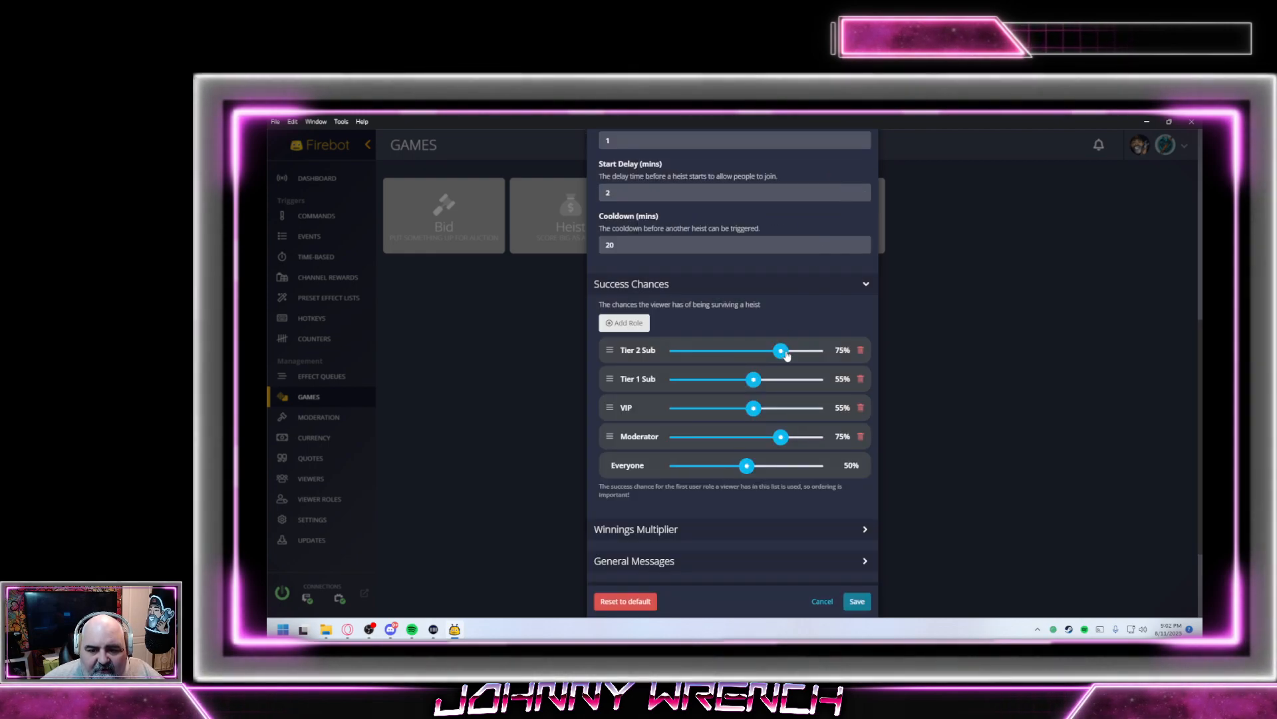
drag(781, 350, 761, 352)
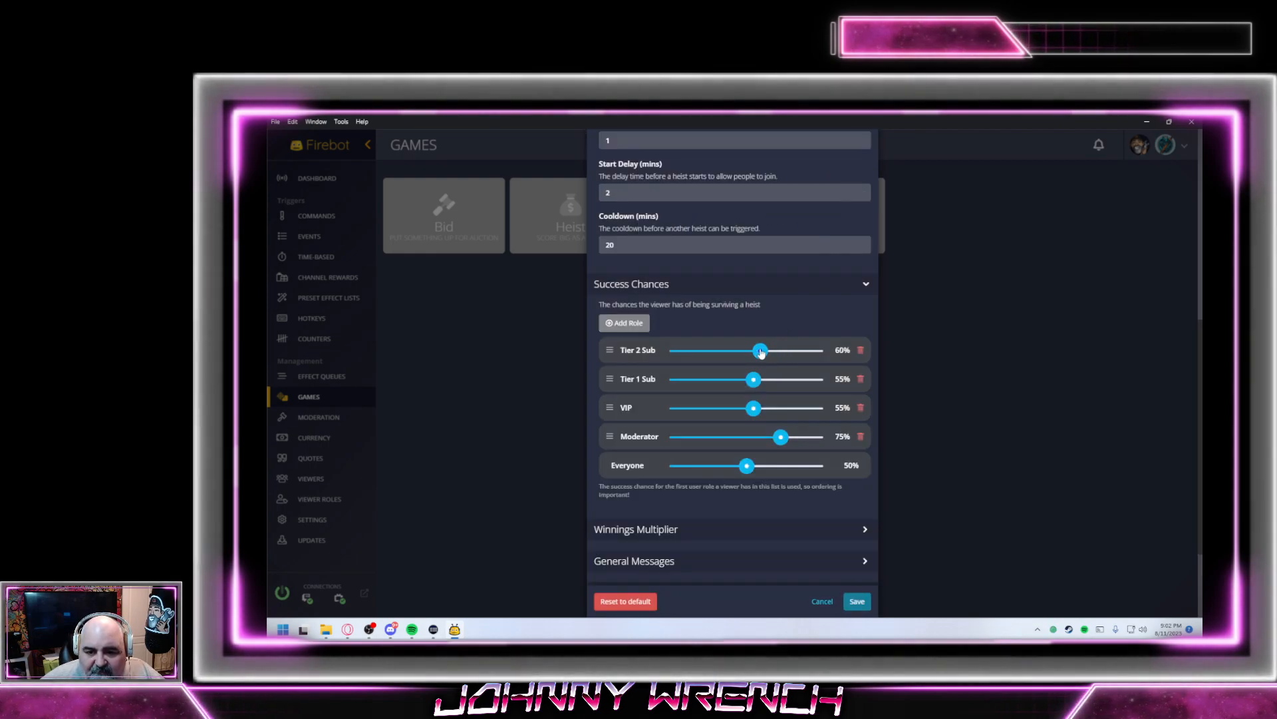
Add the Tier 3 Sub role to the Heist's success chances
click(624, 323)
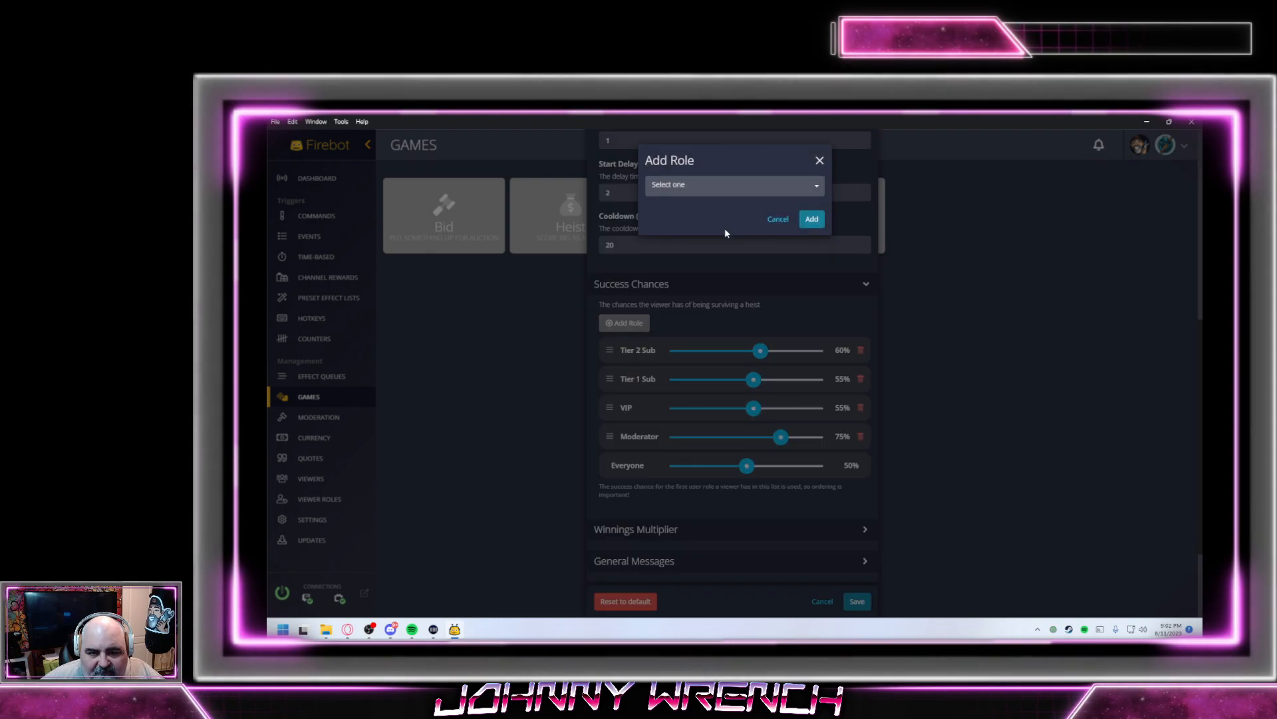
click(730, 186)
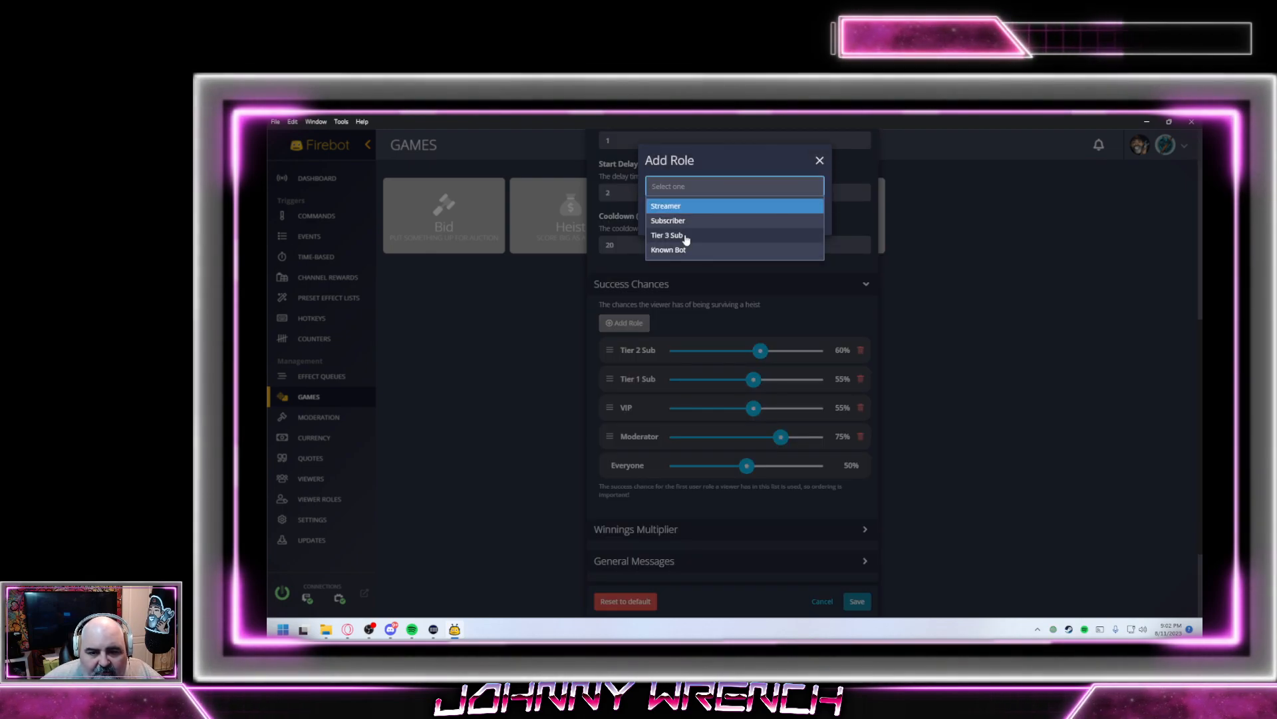
click(686, 237)
click(808, 221)
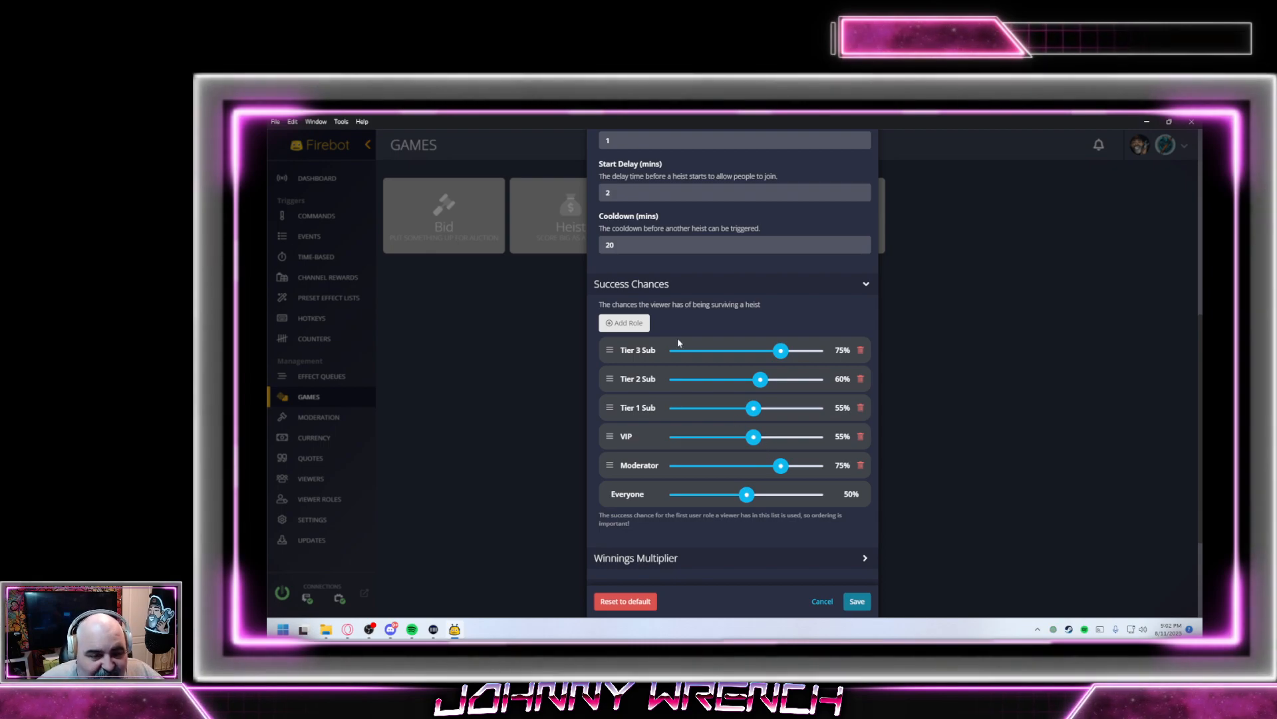
Add the Streamer role at 75% to the success chances and reorder Moderator to sit directly below it
click(623, 322)
click(730, 186)
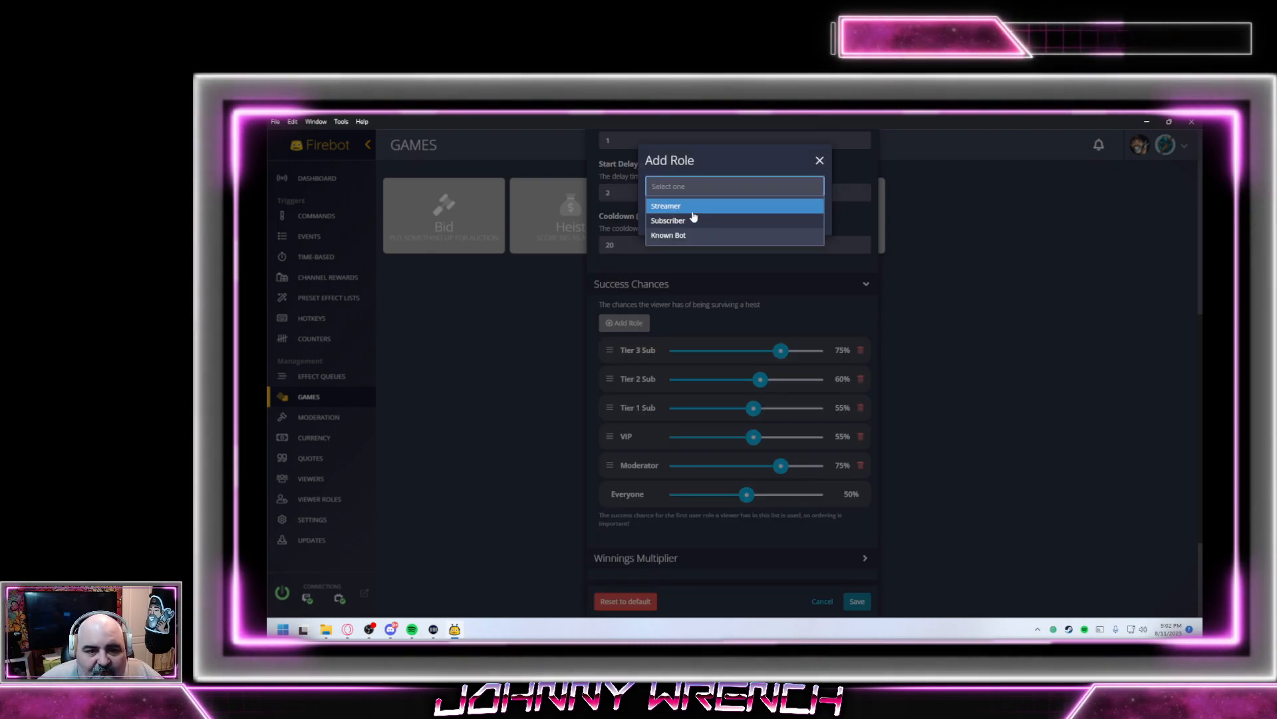
click(692, 205)
click(813, 221)
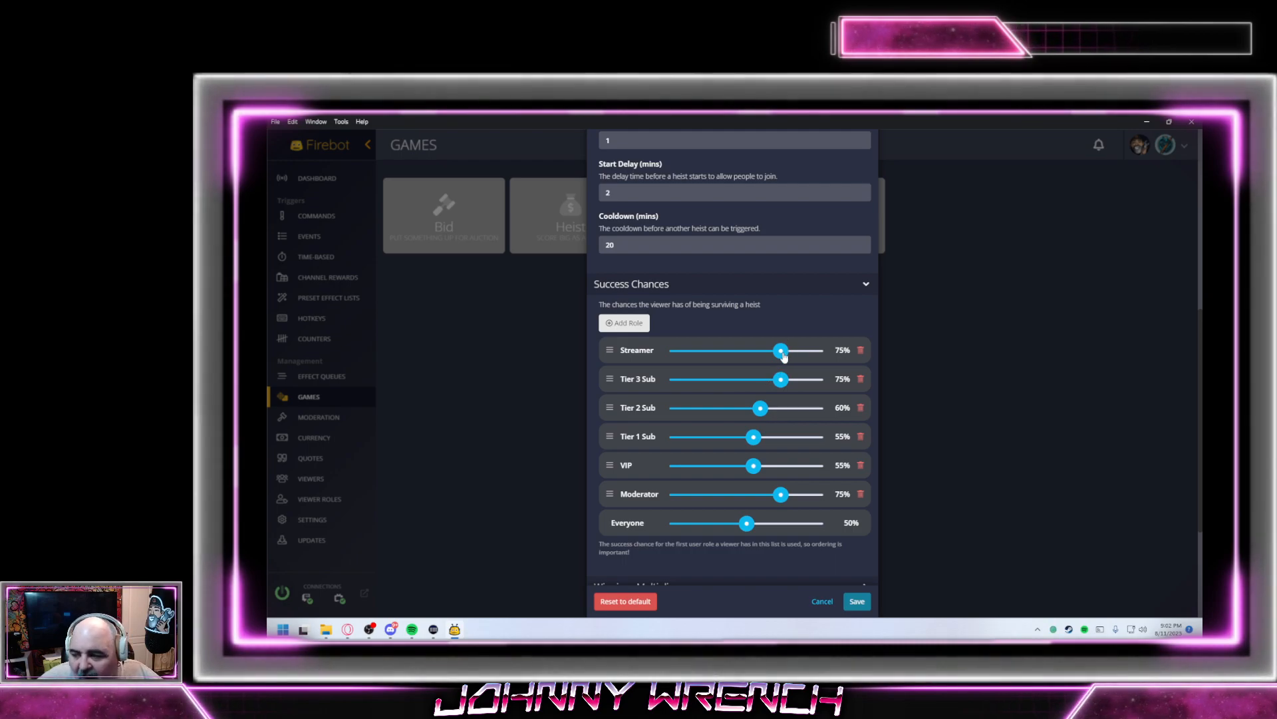
click(782, 354)
drag(783, 357, 781, 358)
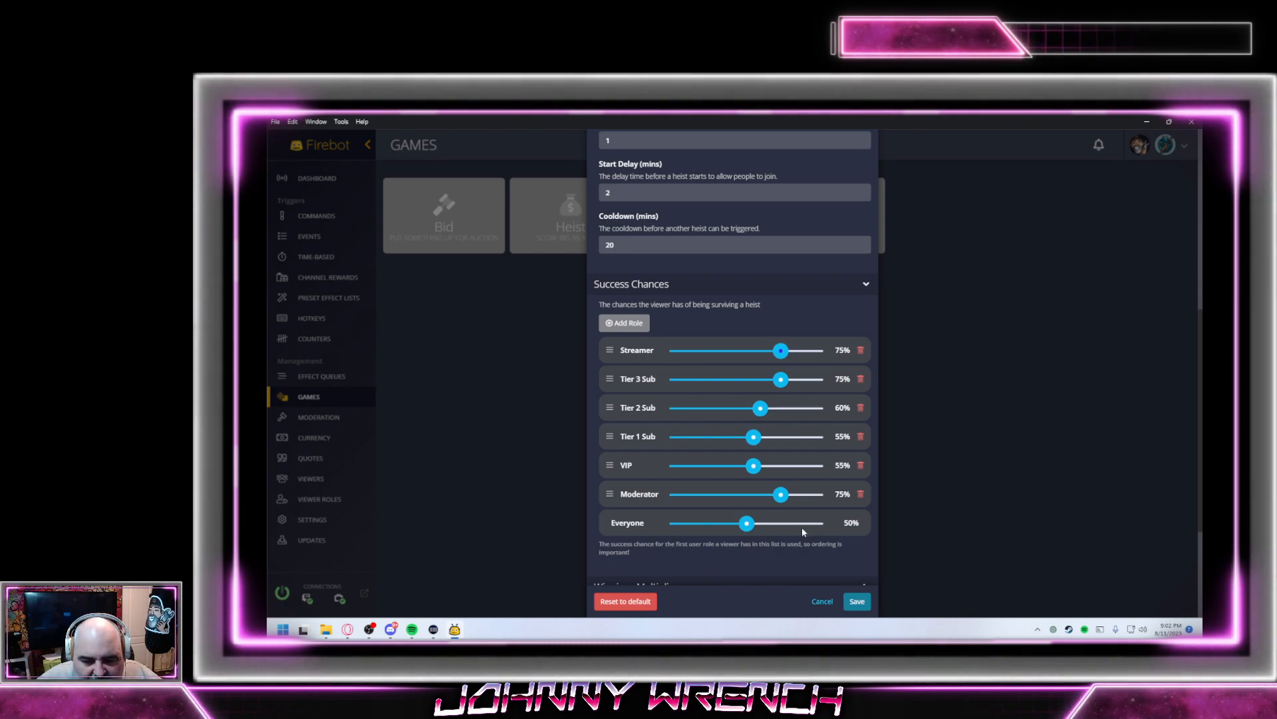
scroll(801, 527, down, 3)
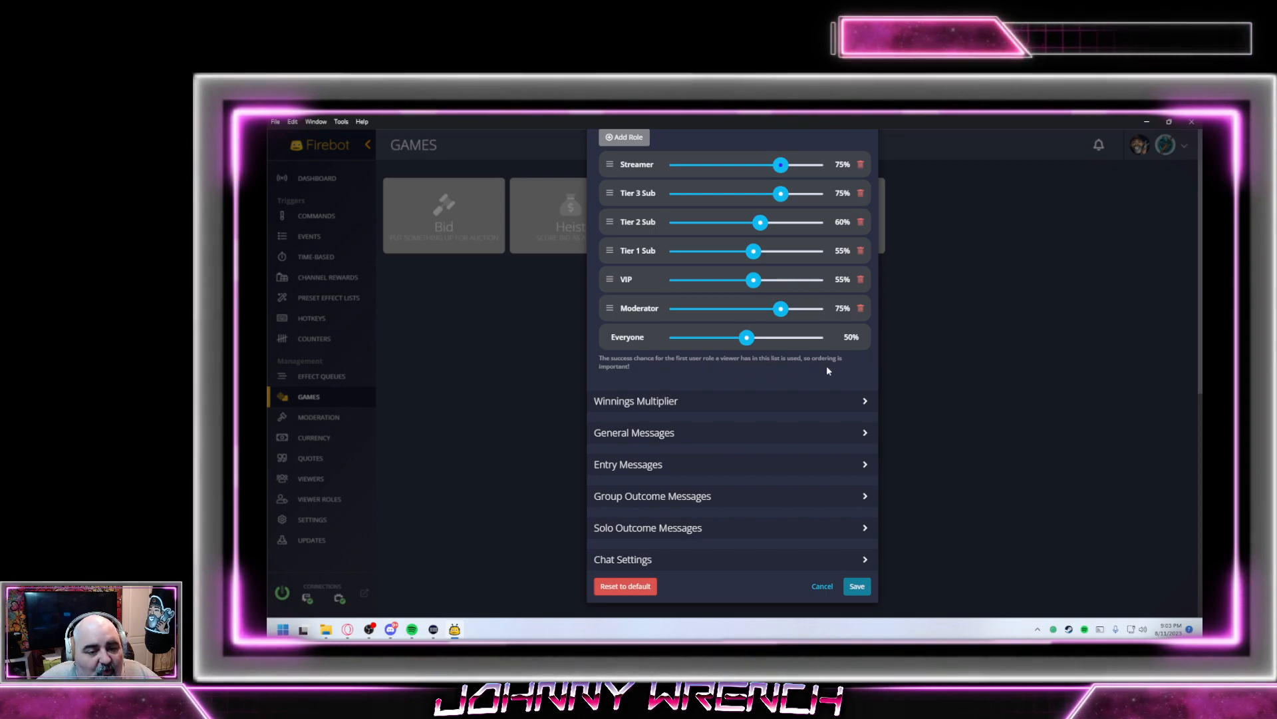
drag(611, 309, 612, 222)
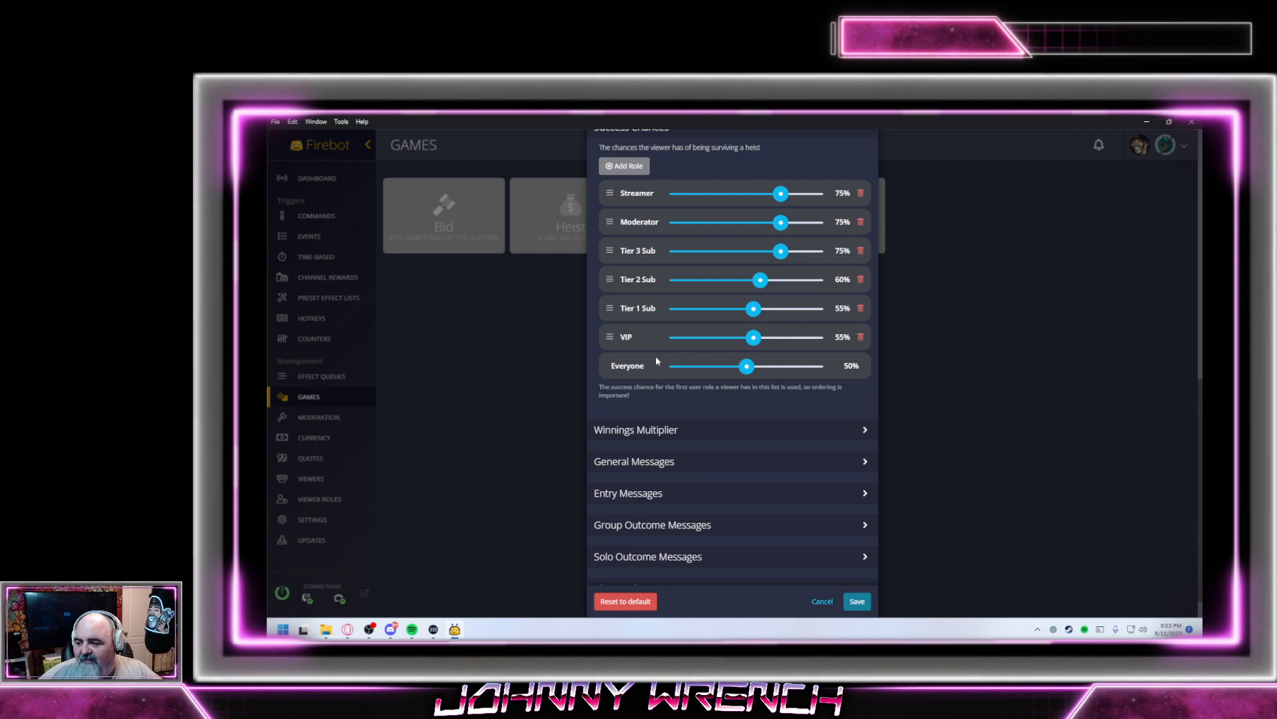
Set the Heist's winnings multiplier for Everyone to 2
click(841, 431)
scroll(743, 421, down, 2)
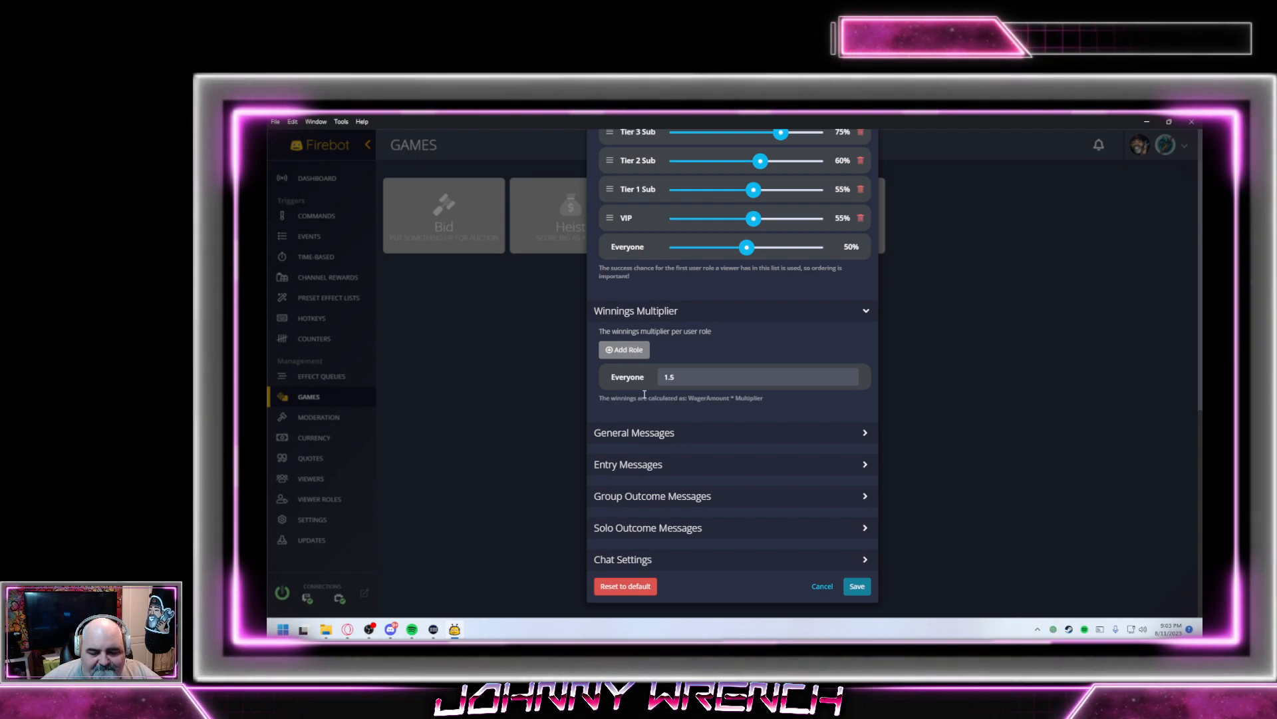
double_click(682, 381)
text(2)
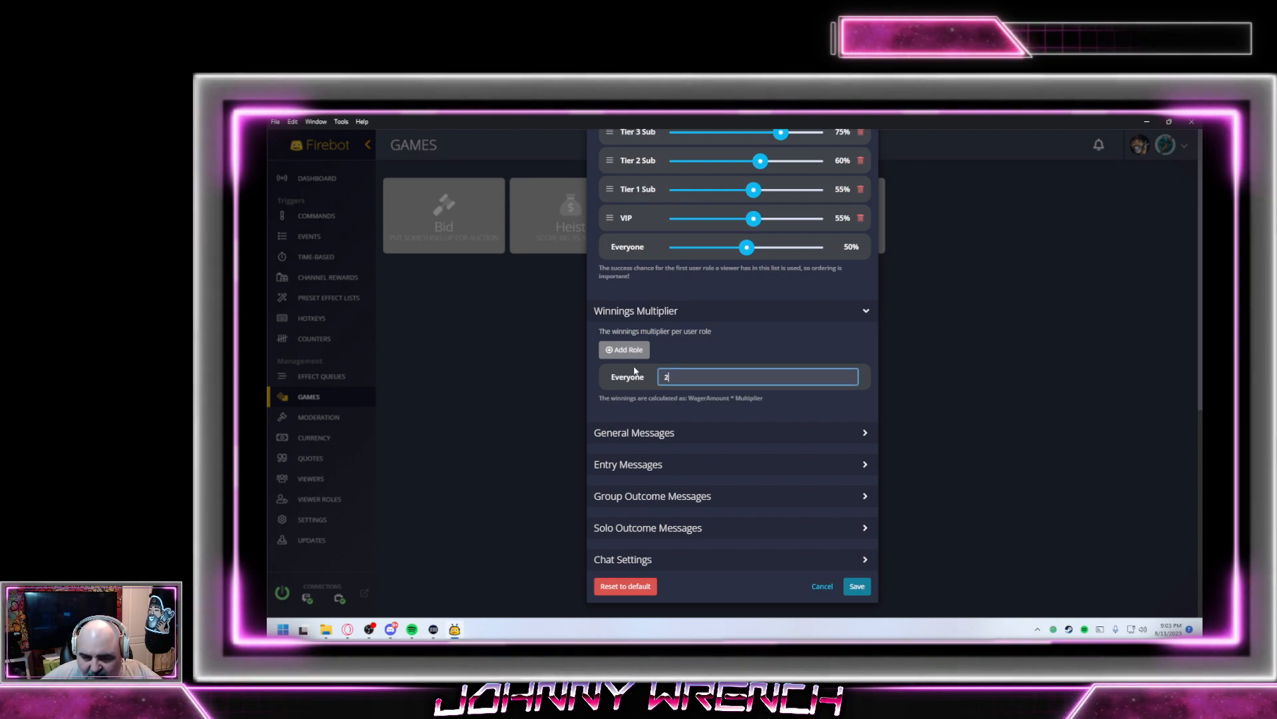
click(730, 351)
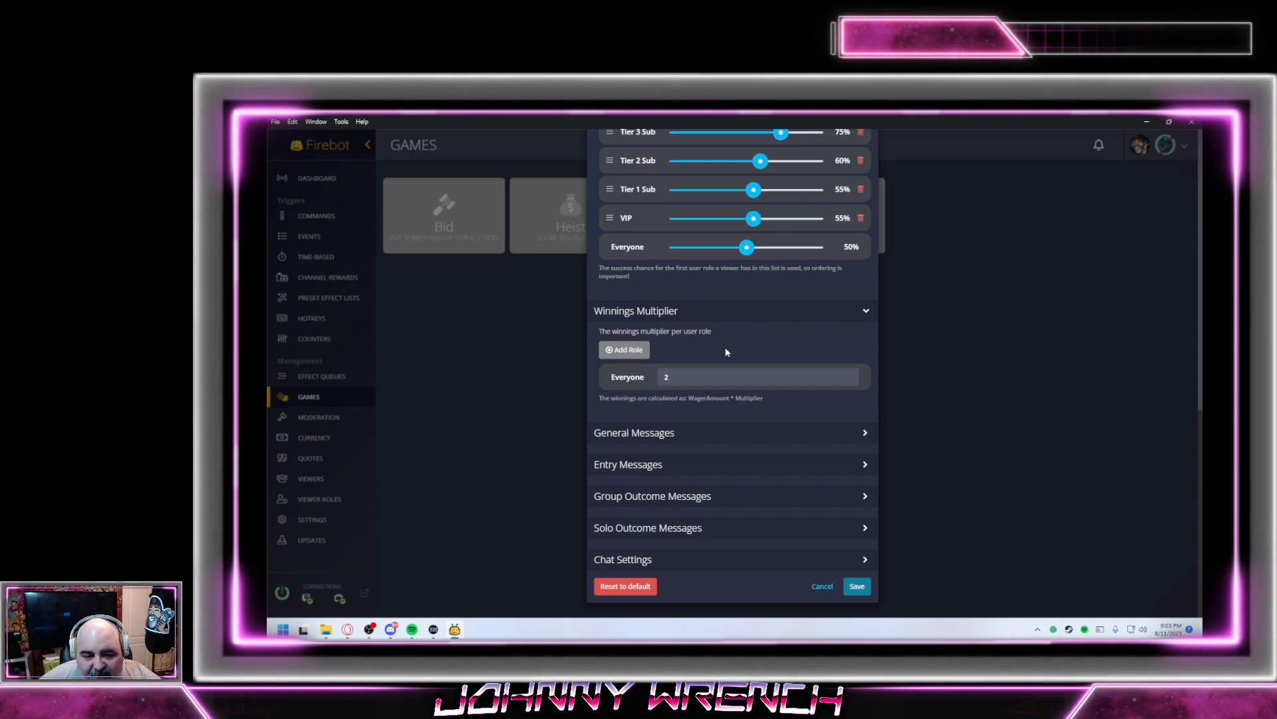
In the Heist's Team Creation message, replace the wording after {user} with "checked crime.net, and found a Harvest and Trustee branch to rob!"
click(756, 433)
scroll(755, 434, down, 3)
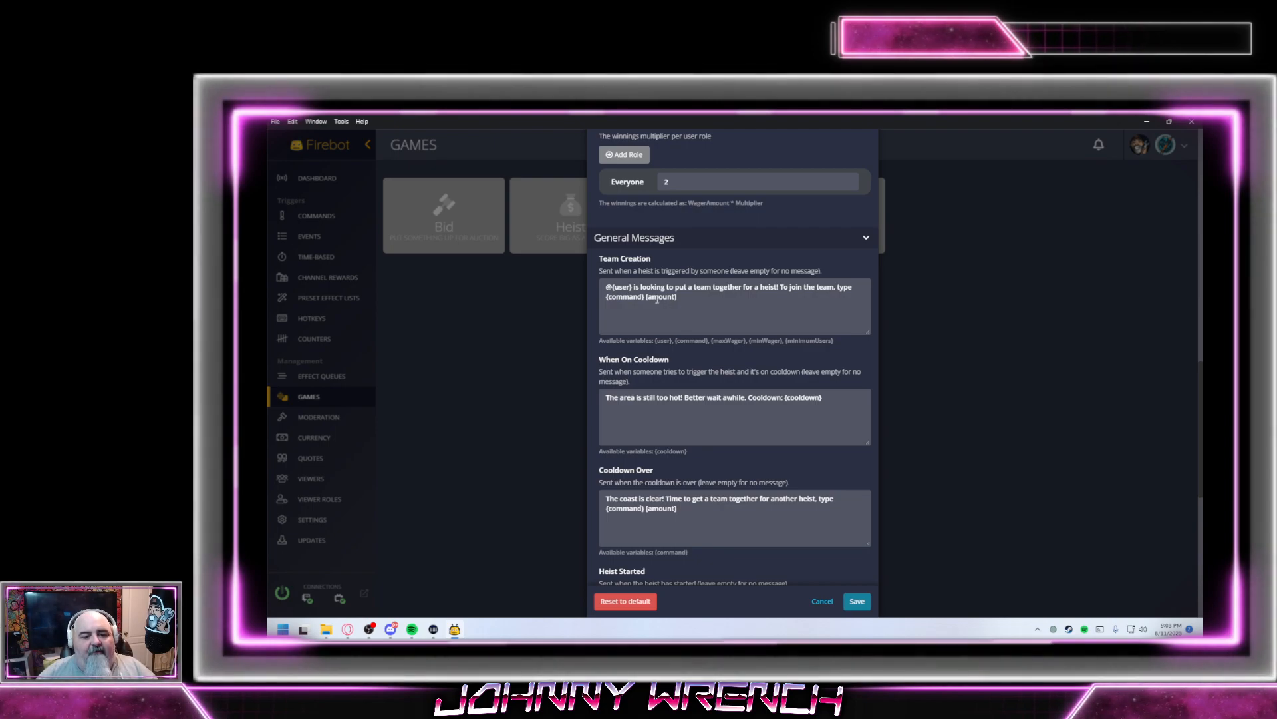
drag(635, 288, 803, 287)
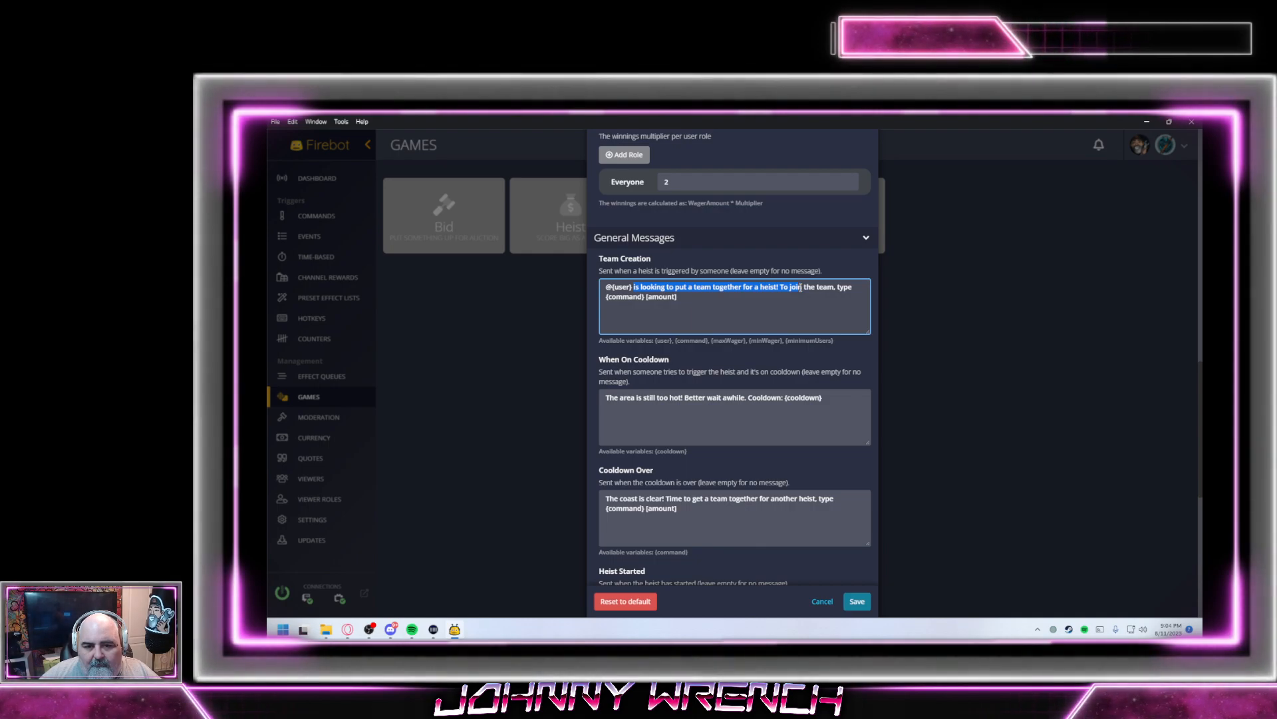
mouse_move(801, 287)
mouse_down()
mouse_move(814, 286)
mouse_move(779, 287)
mouse_up()
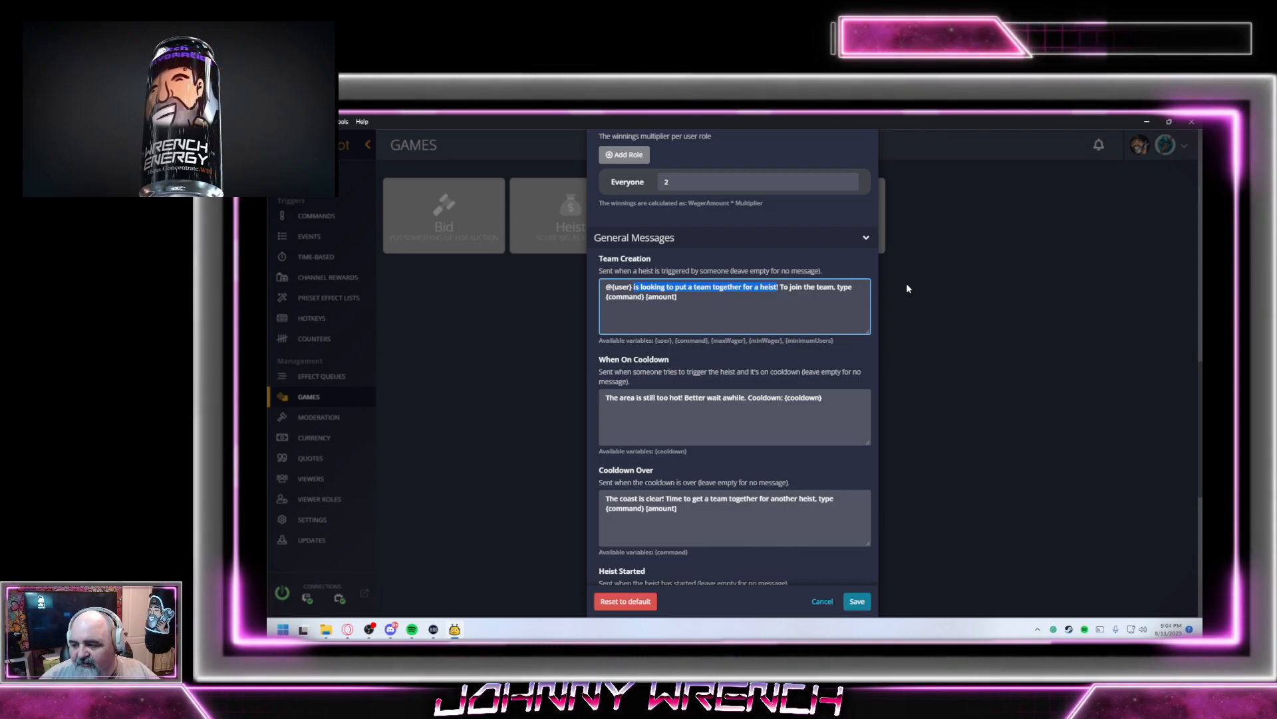
text(checked)
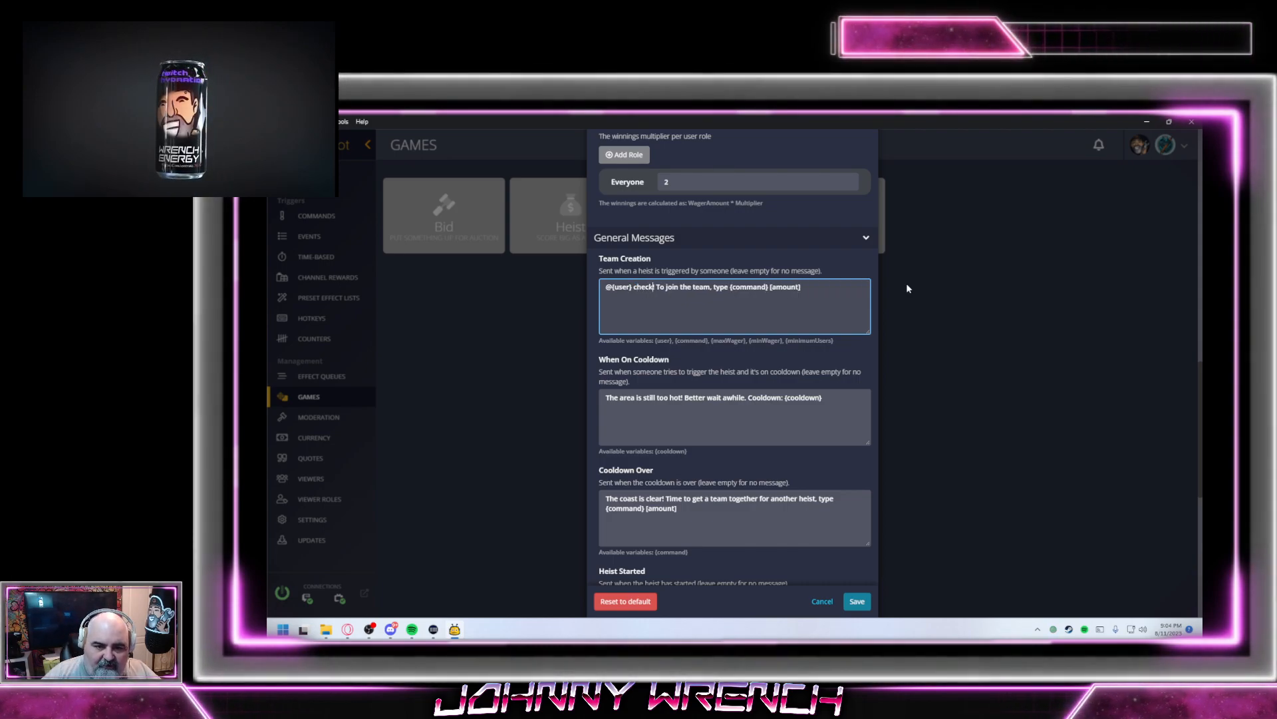
text( crime)
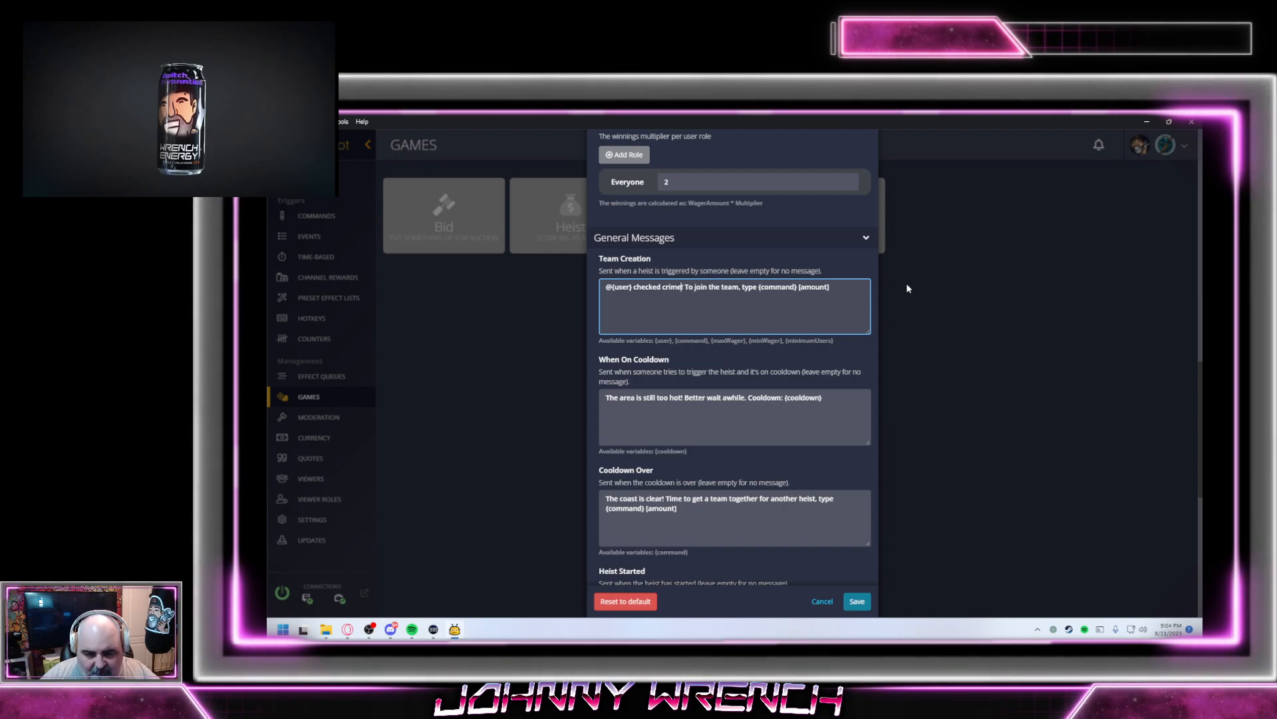
text(.net)
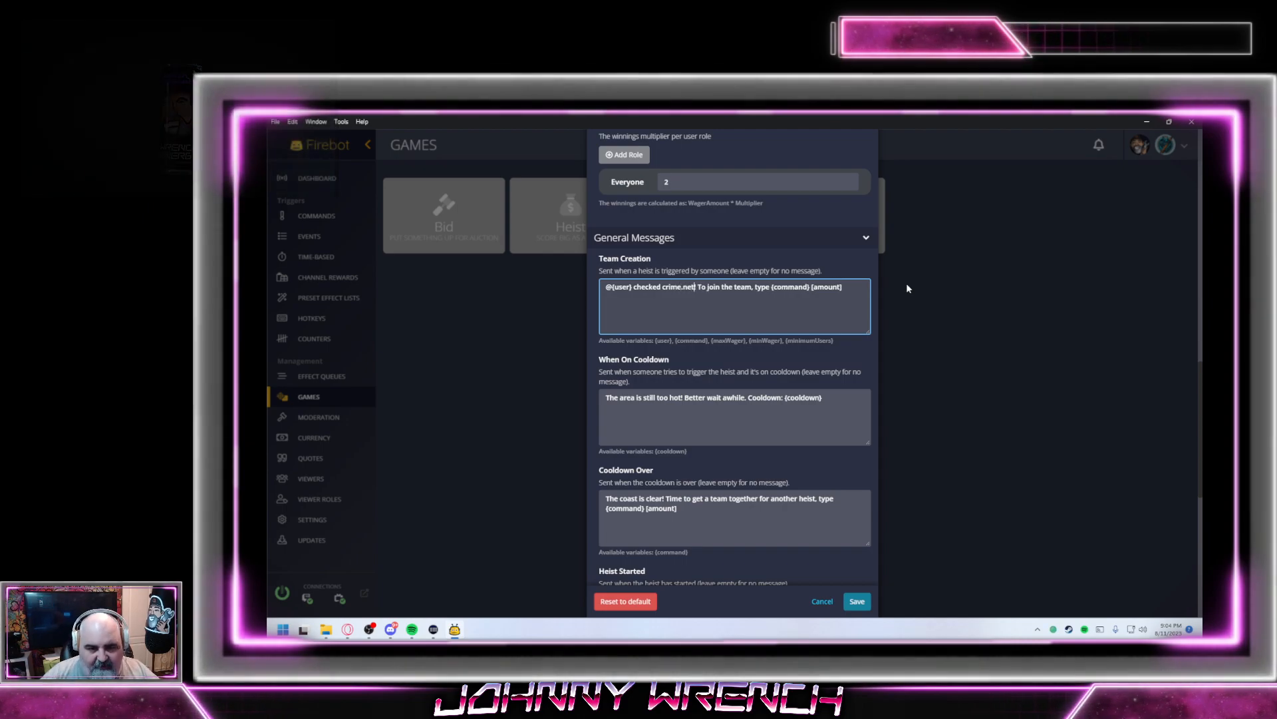
key(BackSpace)
text(, and )
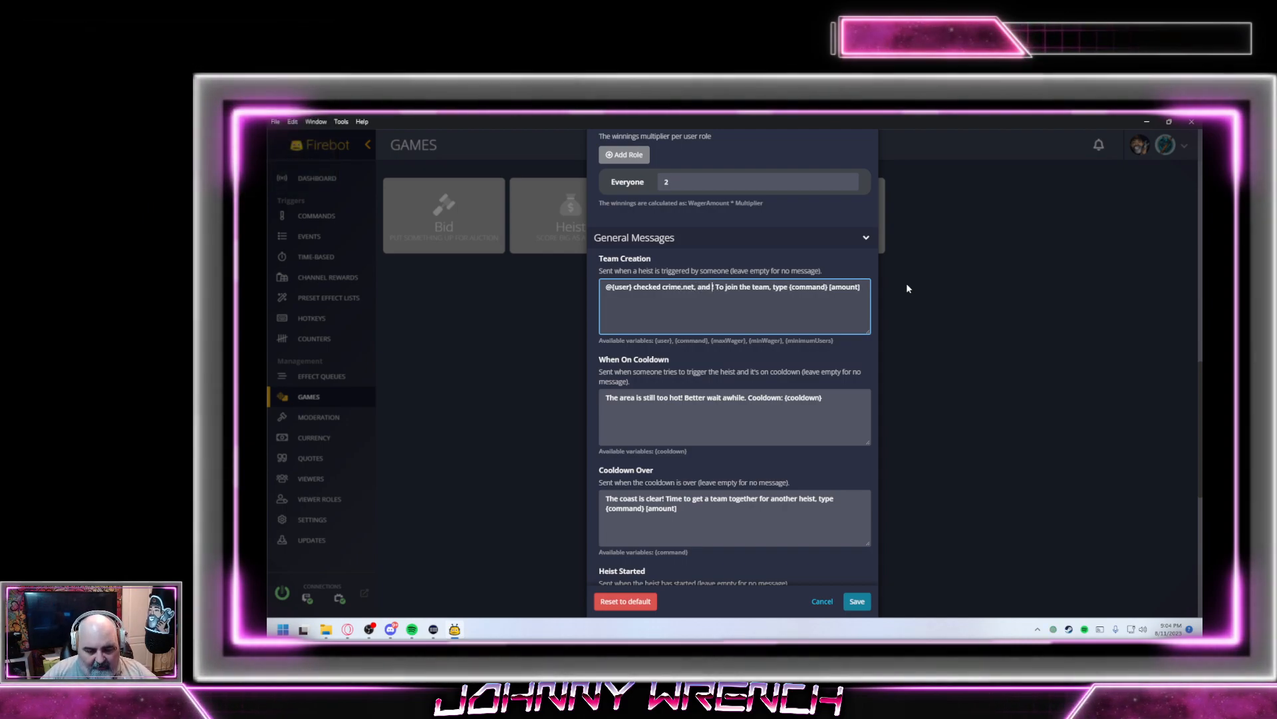
text(found a)
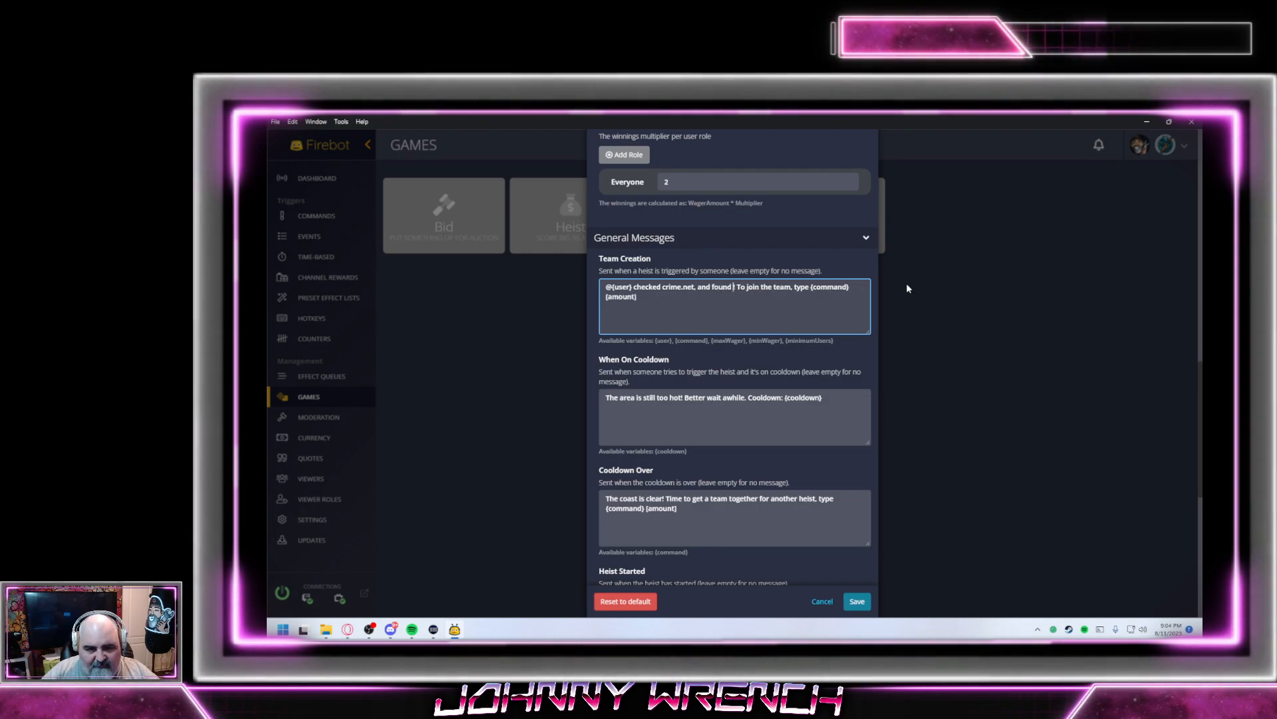
text( Harvest and)
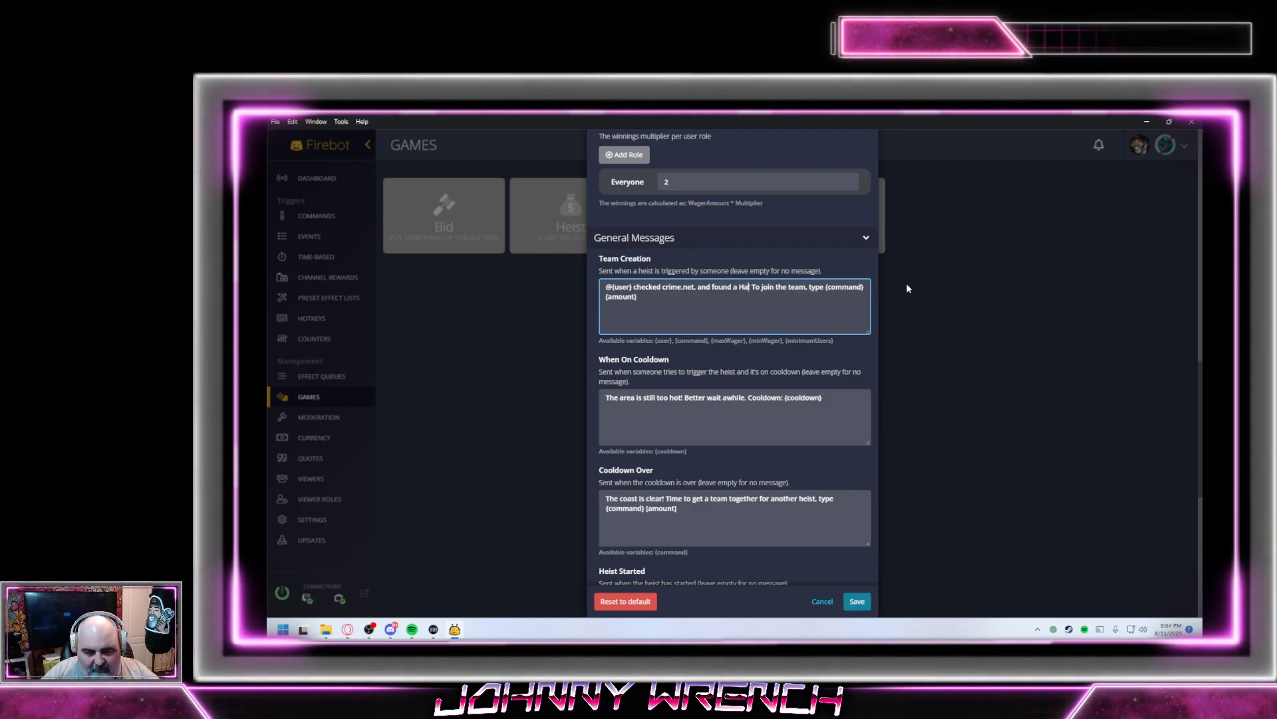
text( Trust)
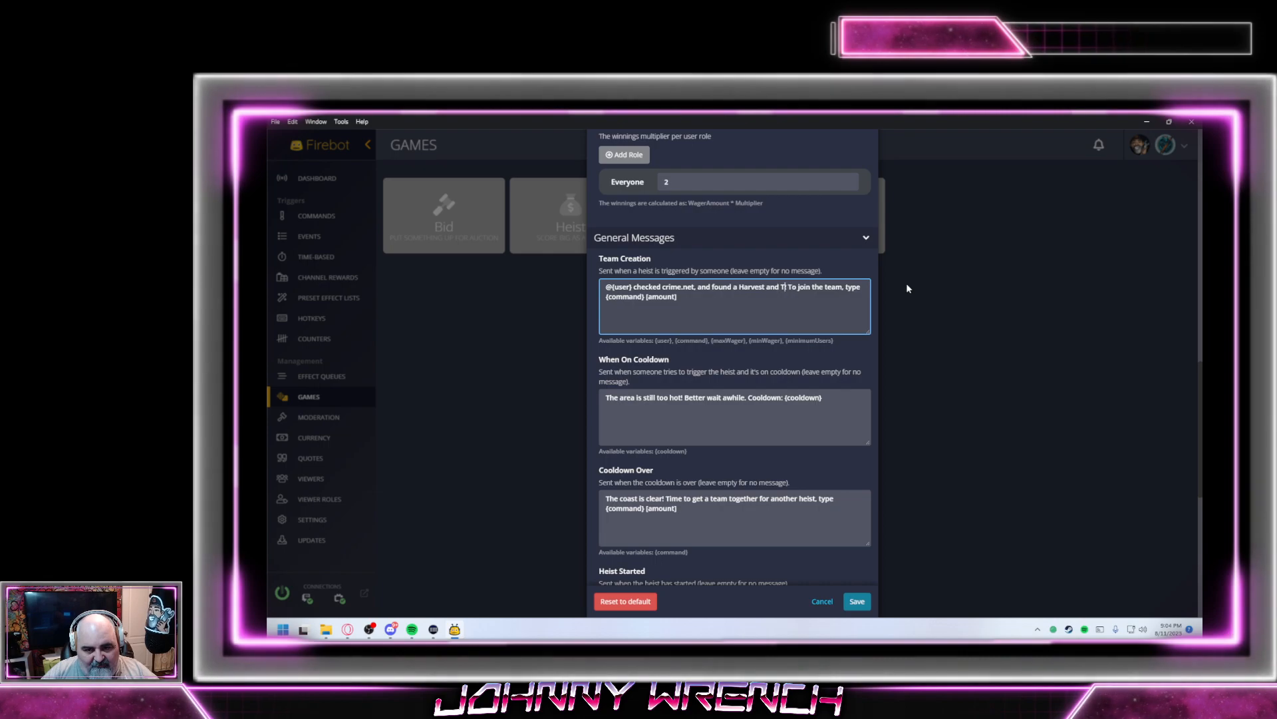
text(ee b)
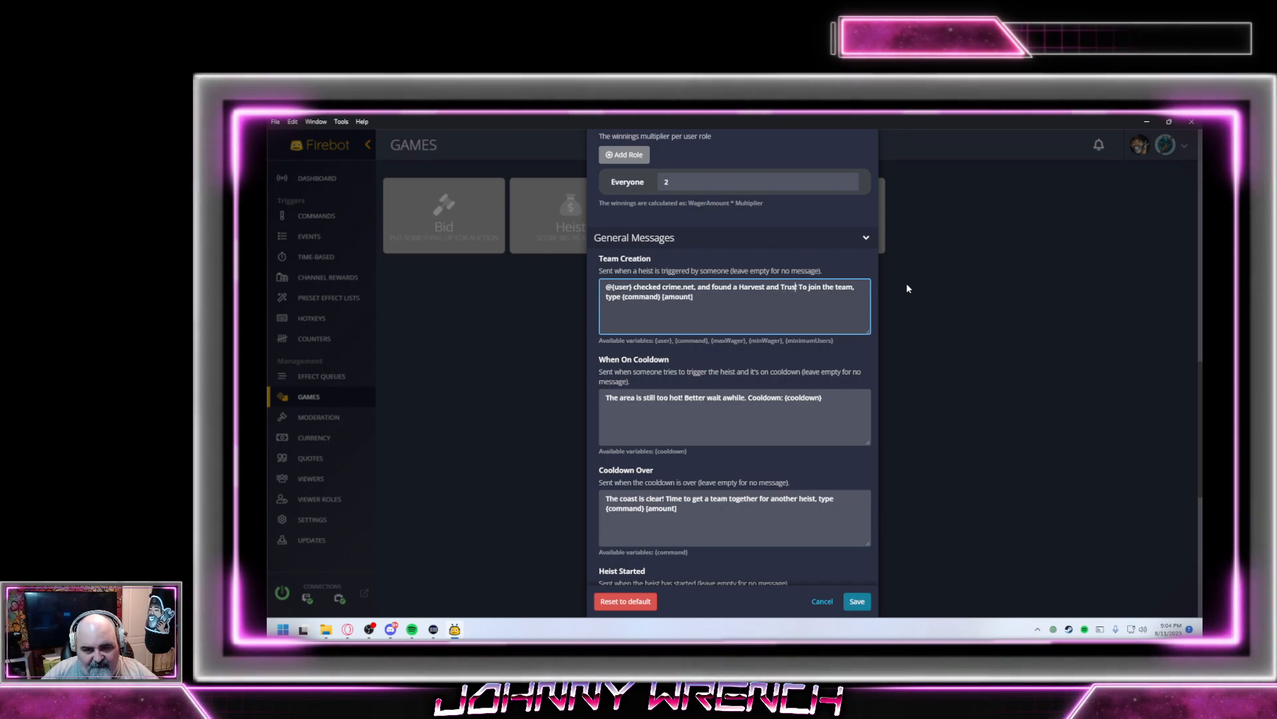
text(ran)
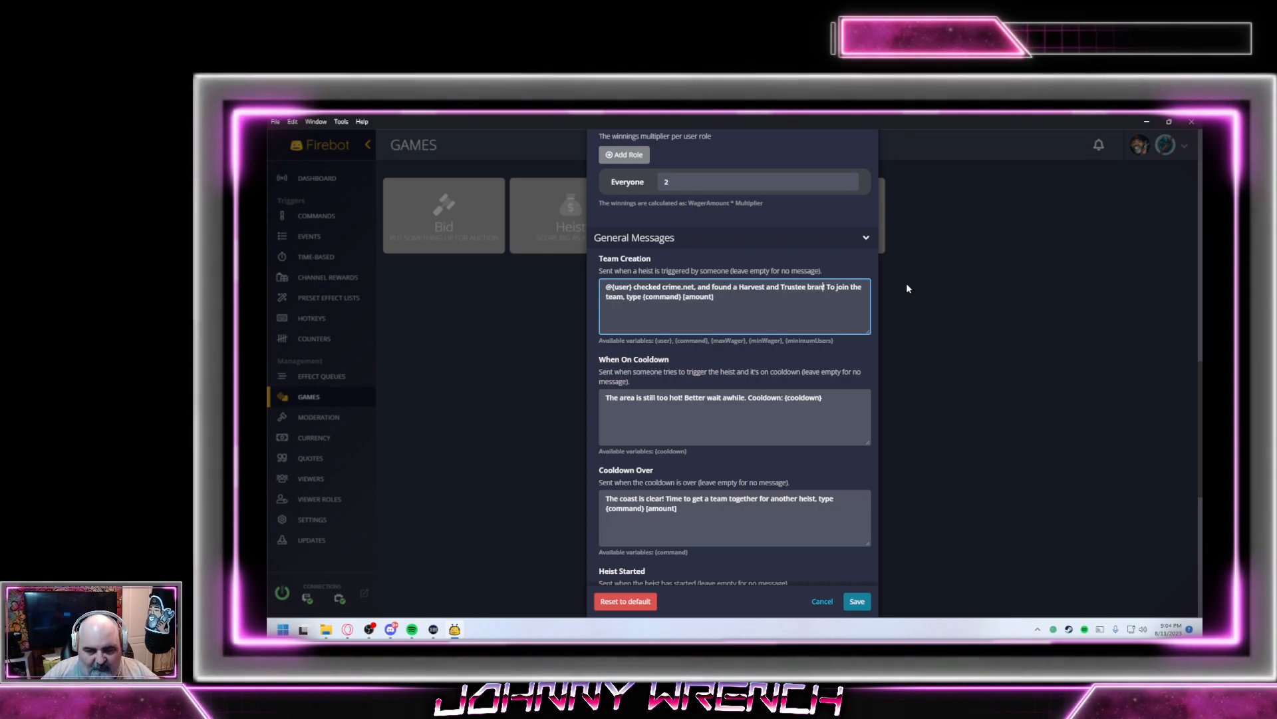
text(ch to r)
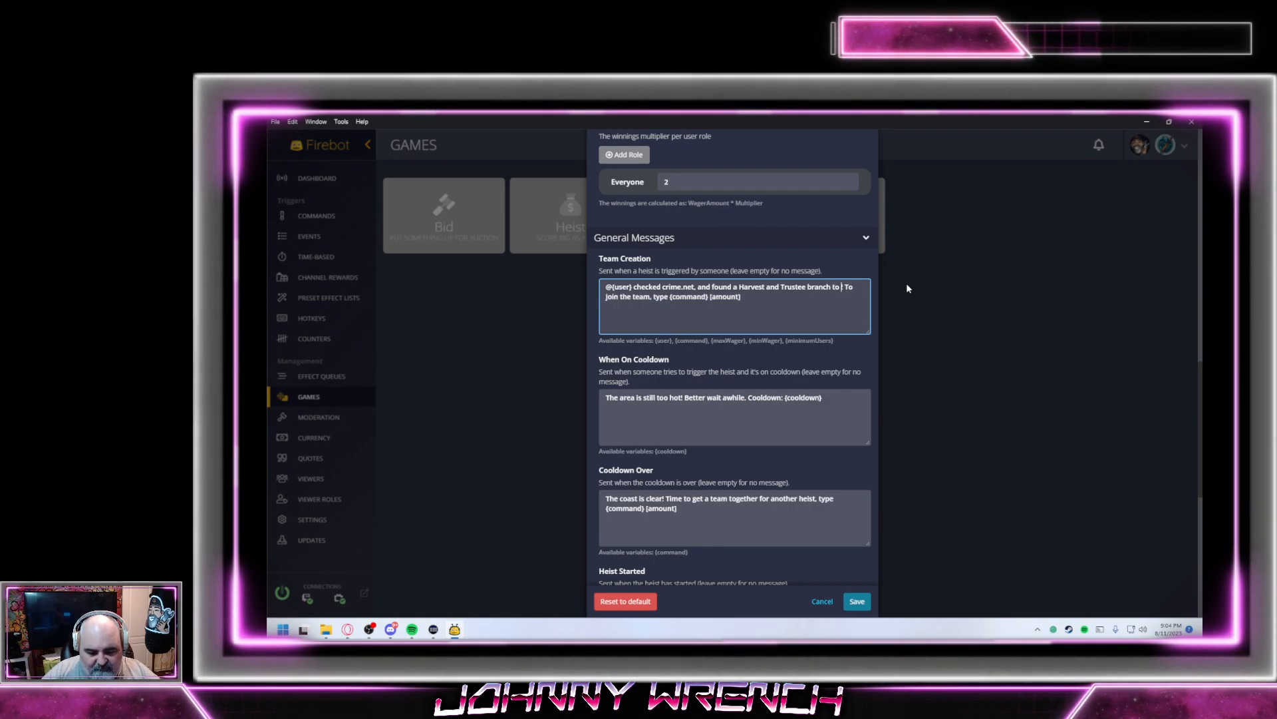
text(ob)
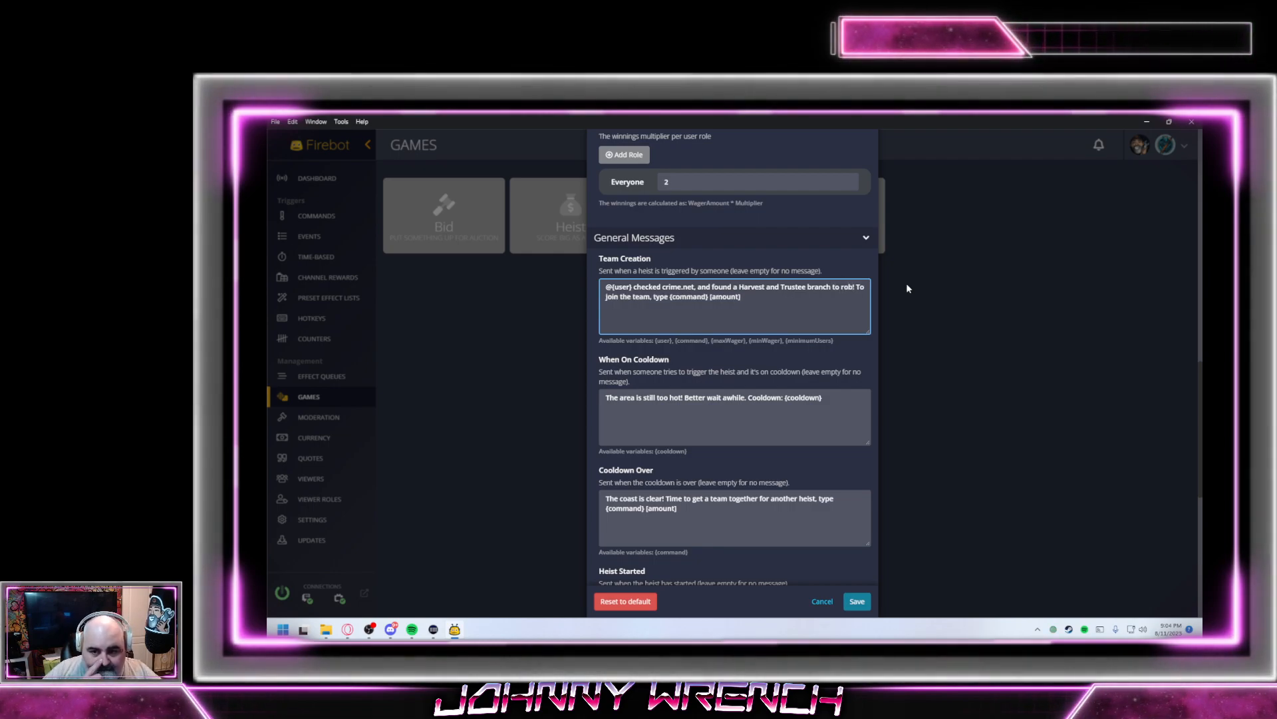
text(!)
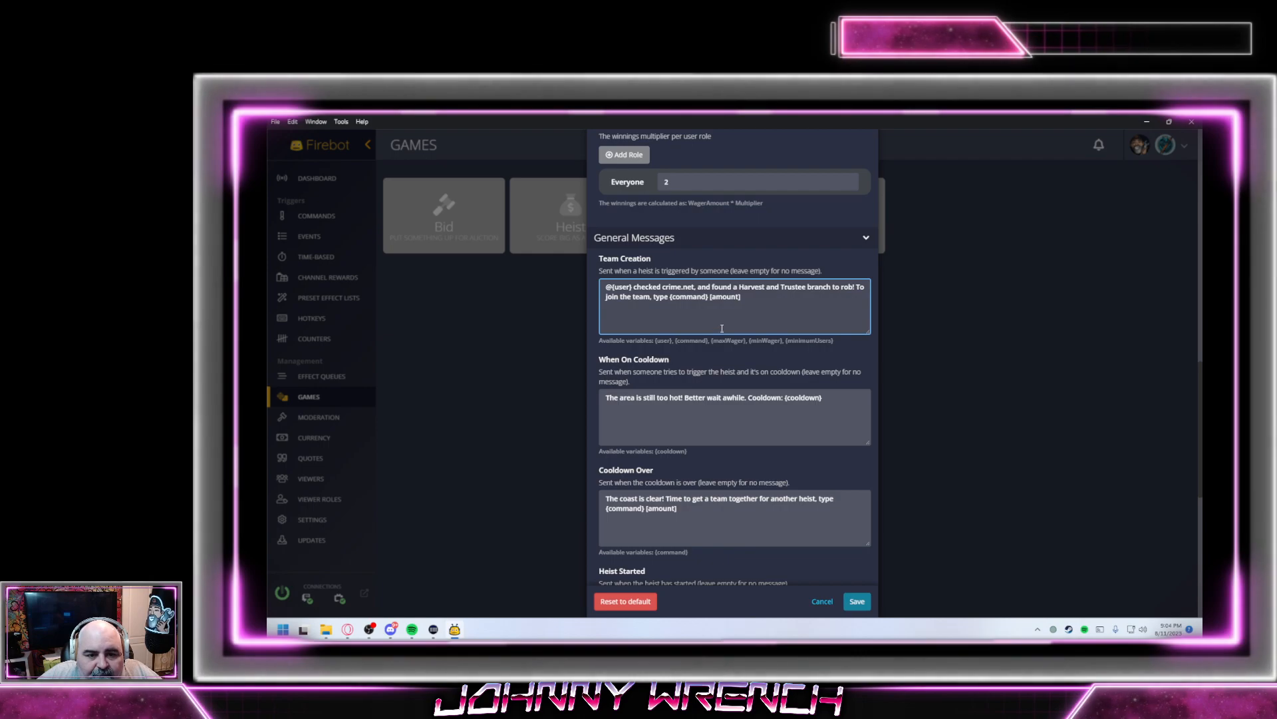
key(BackSpace)
Replace "join the team" in the Team Creation message with "get in on the PAYDAY", keeping the comma before "type"
click(651, 296)
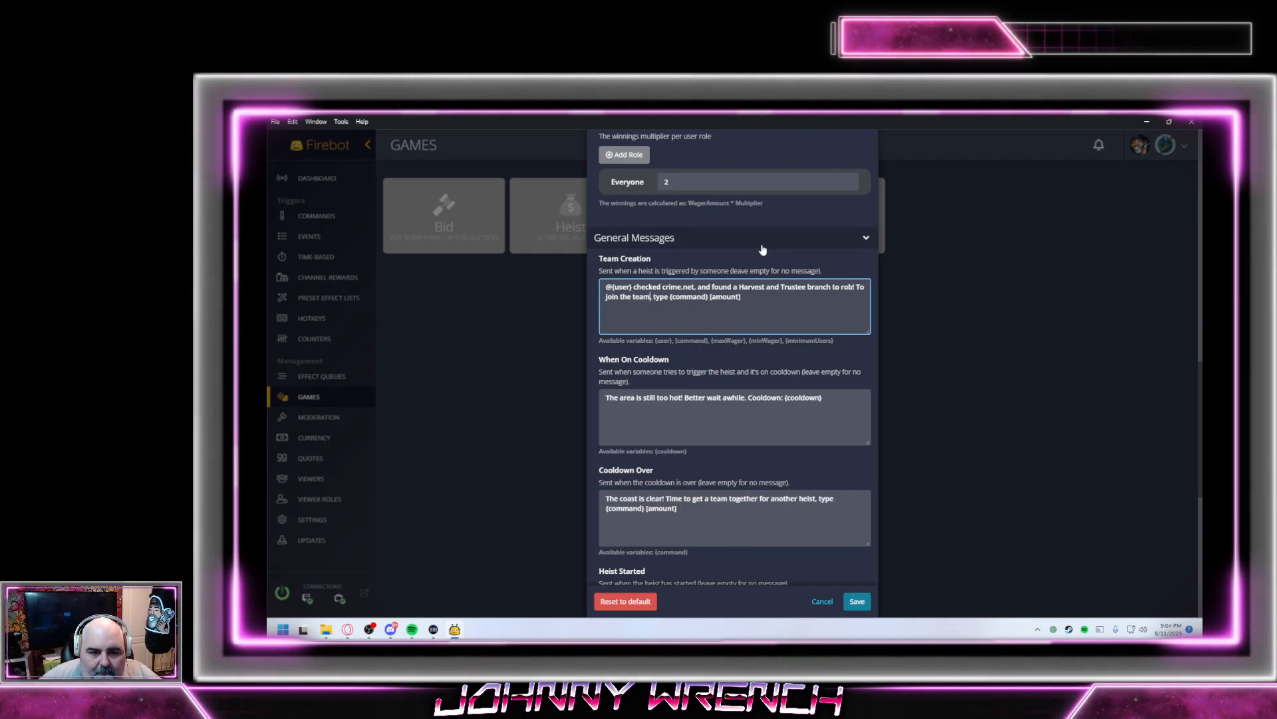
key(BackSpace)
key(BackSpace)
key(BackSpace)
key(BackSpace)
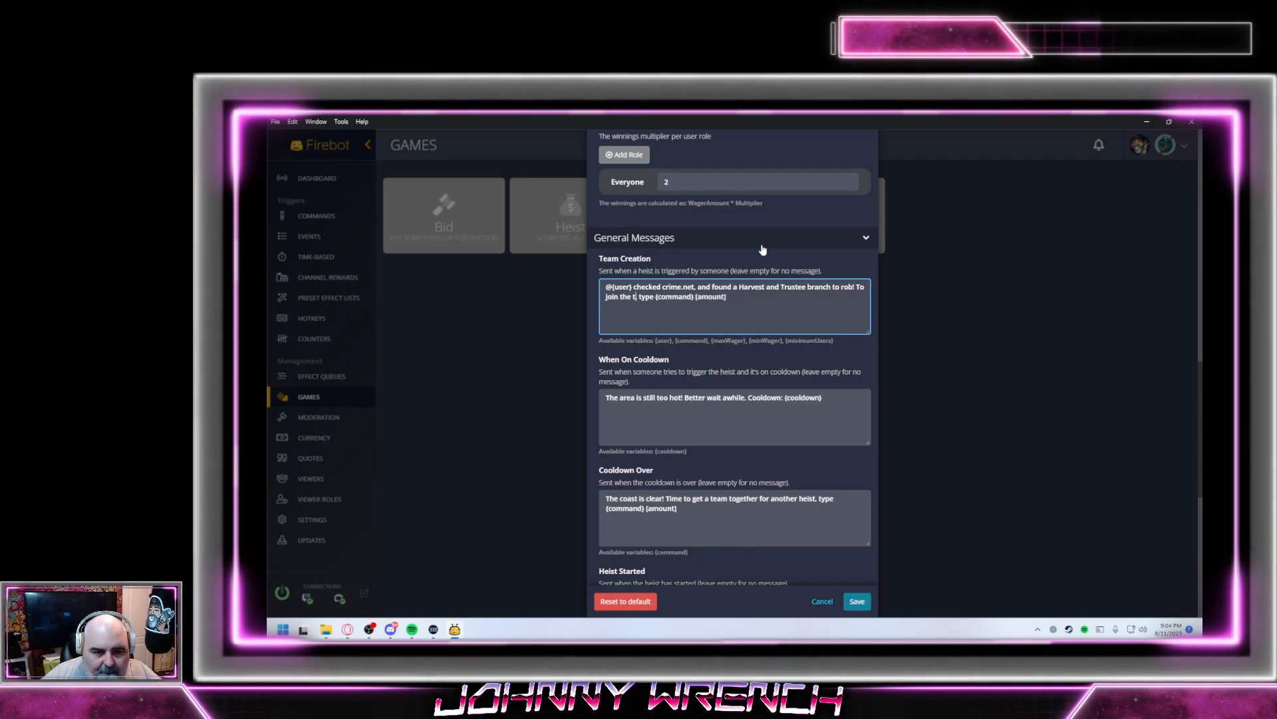
key(BackSpace)
key(BackSpace)
key(BackSpace)
key(BackSpace)
key(BackSpace)
key(BackSpace)
key(BackSpace)
key(BackSpace)
key(BackSpace)
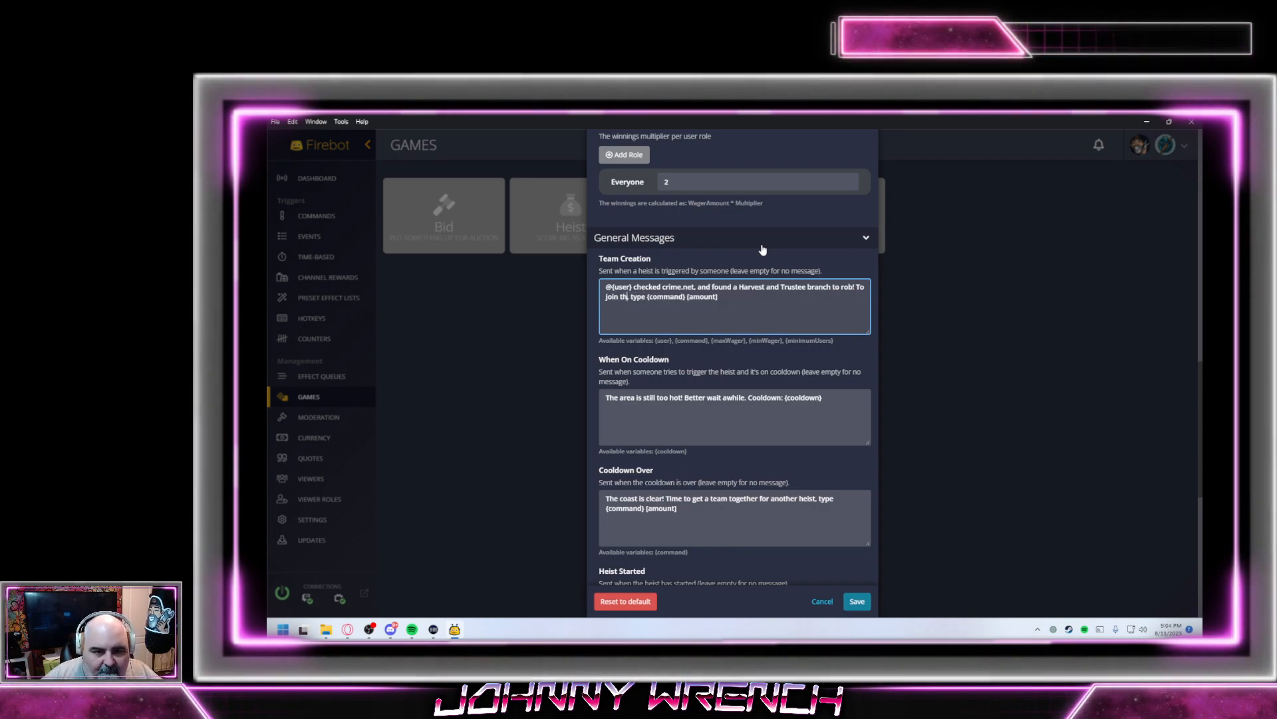
key(BackSpace)
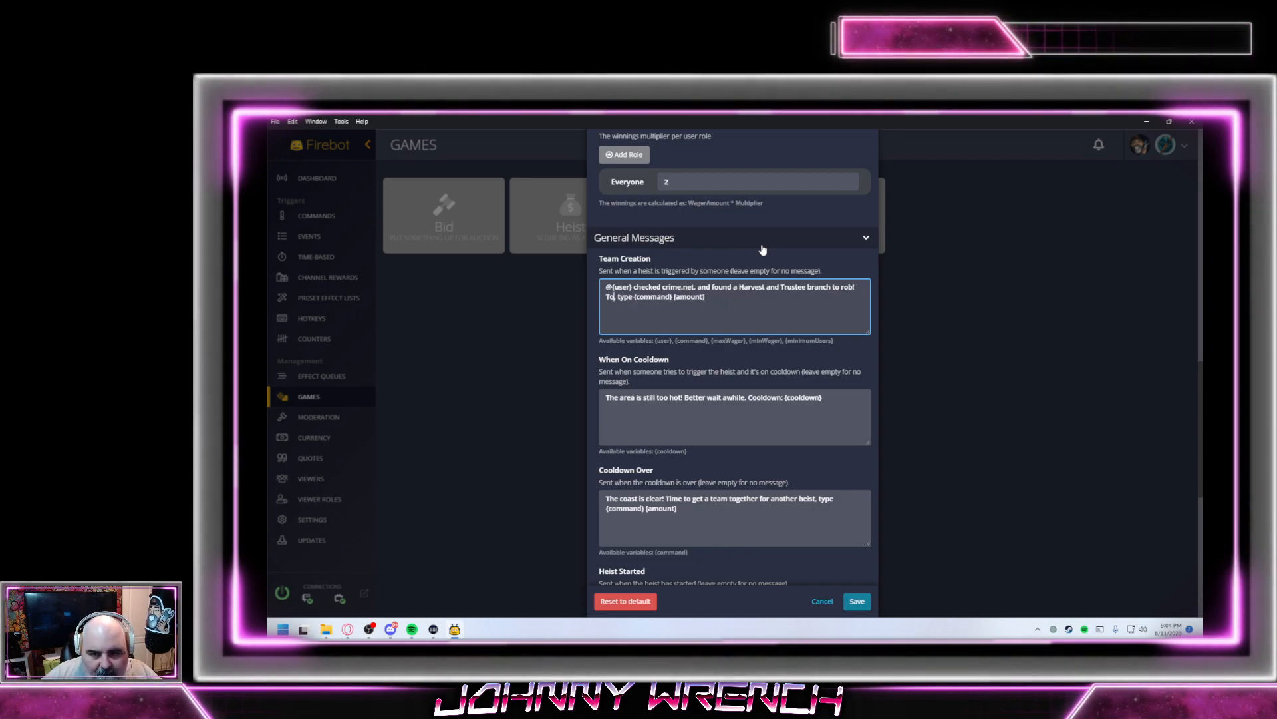
text(get in on)
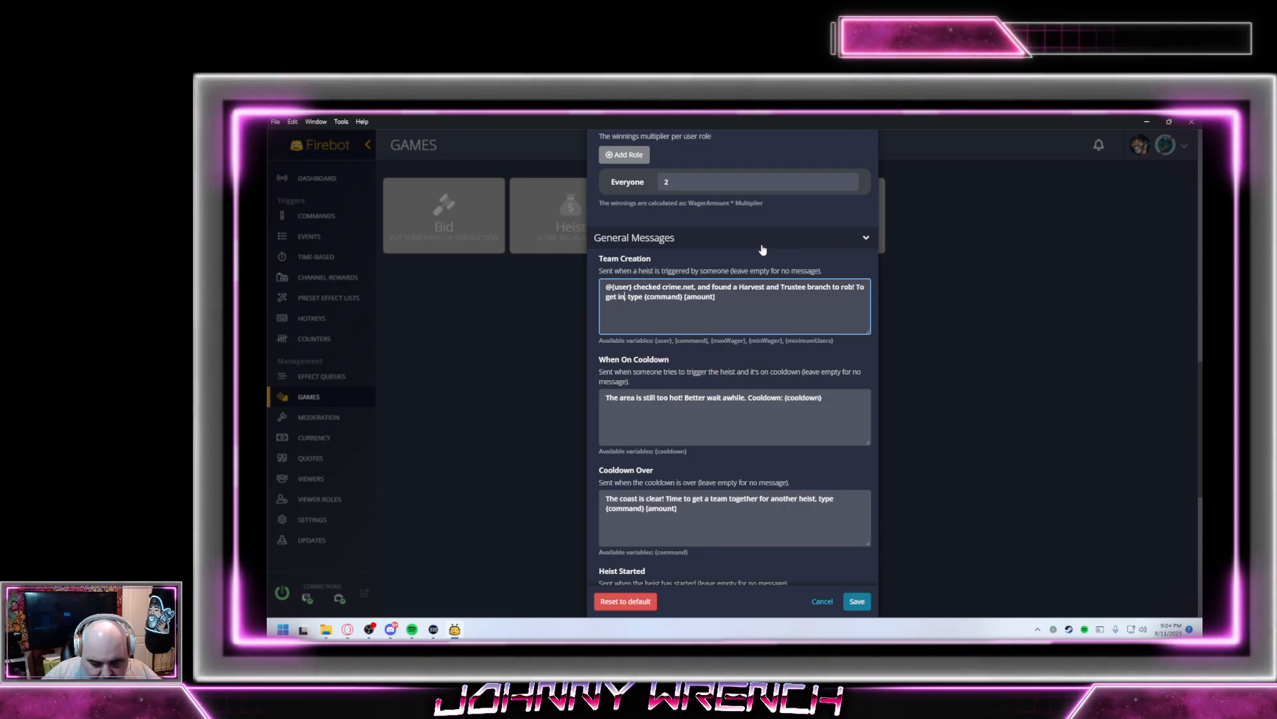
text( the PAY)
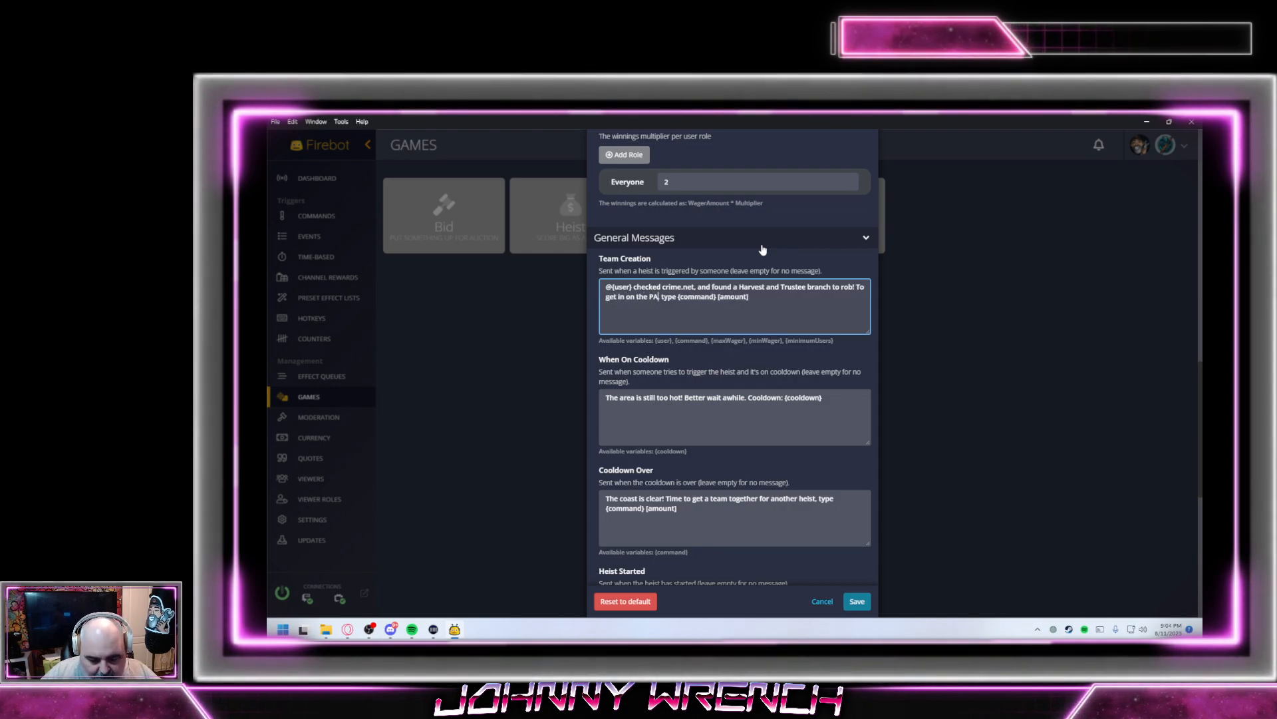
text(DAY,)
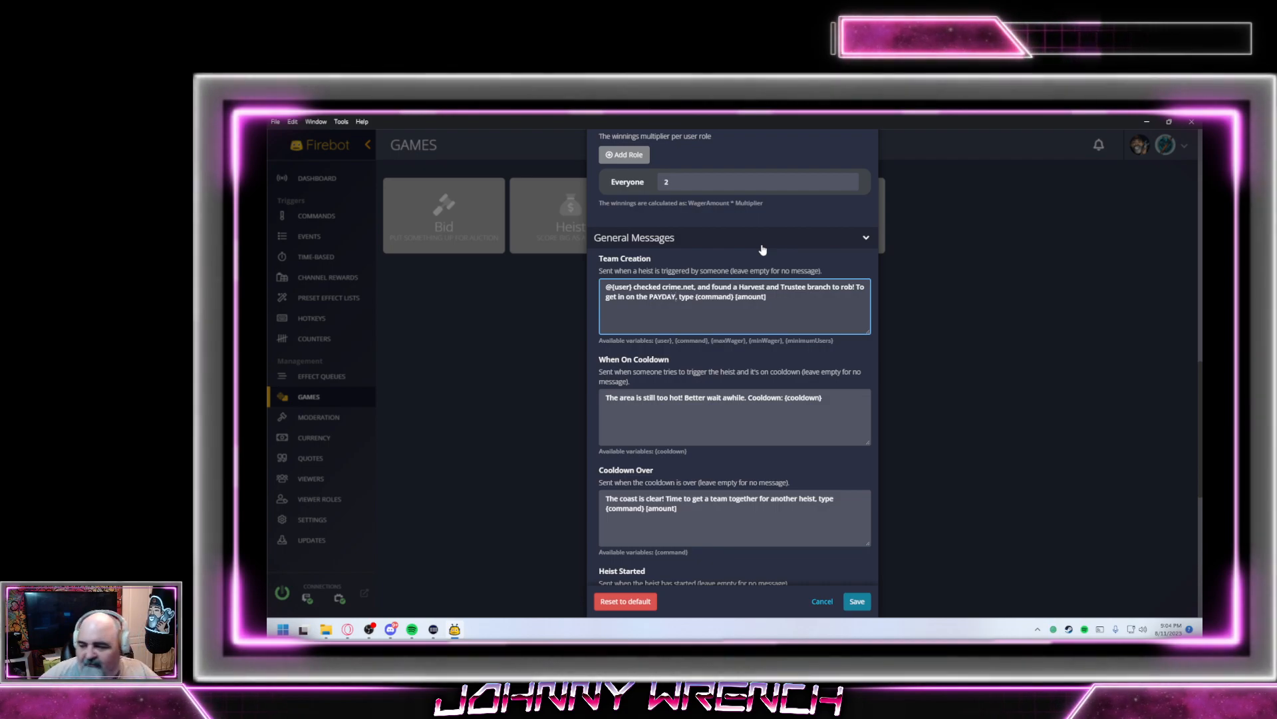
key(Delete)
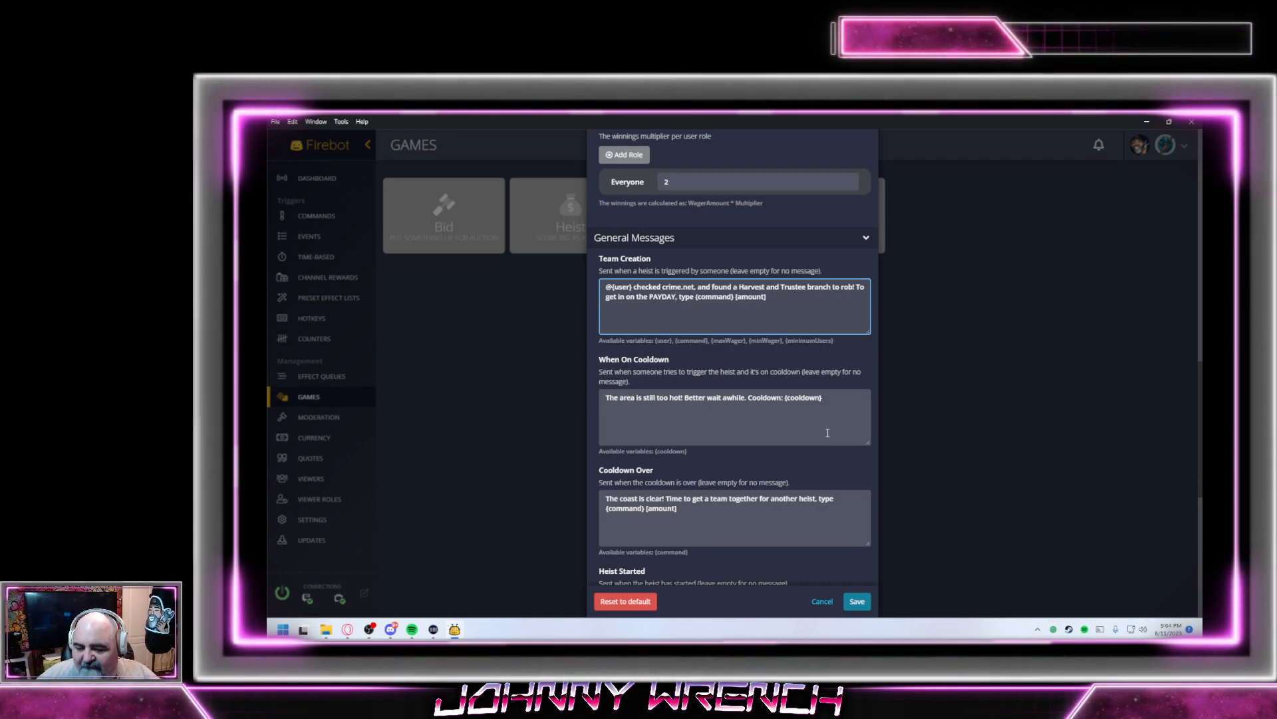
text(,)
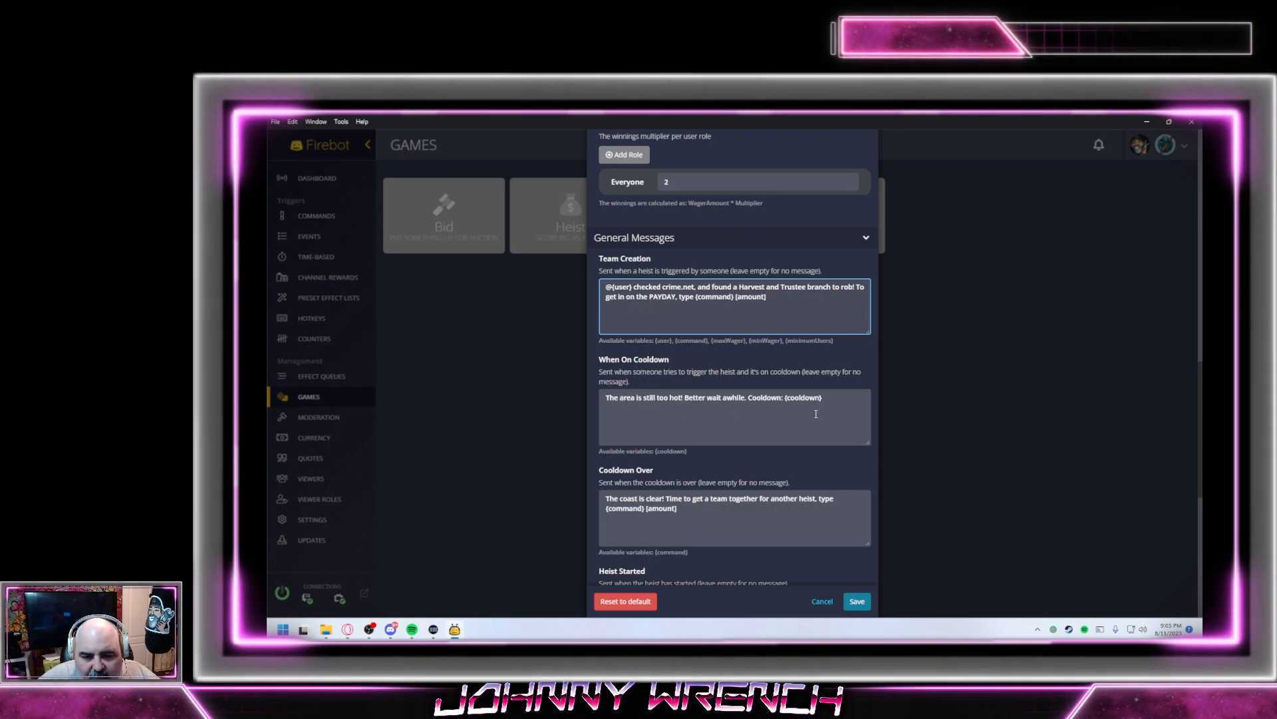
Replace "The area is still too hot" in the When On Cooldown message with "Crime.net is down for maintenance"
drag(607, 398, 682, 402)
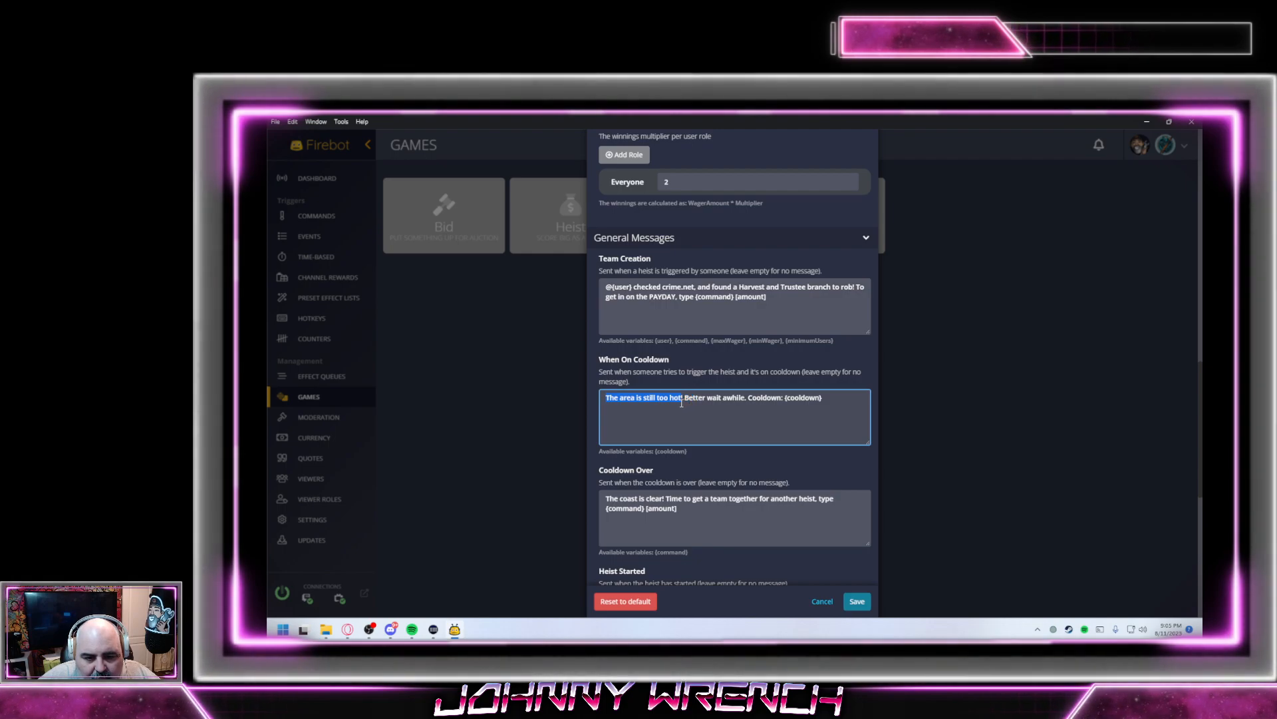
text(Crime)
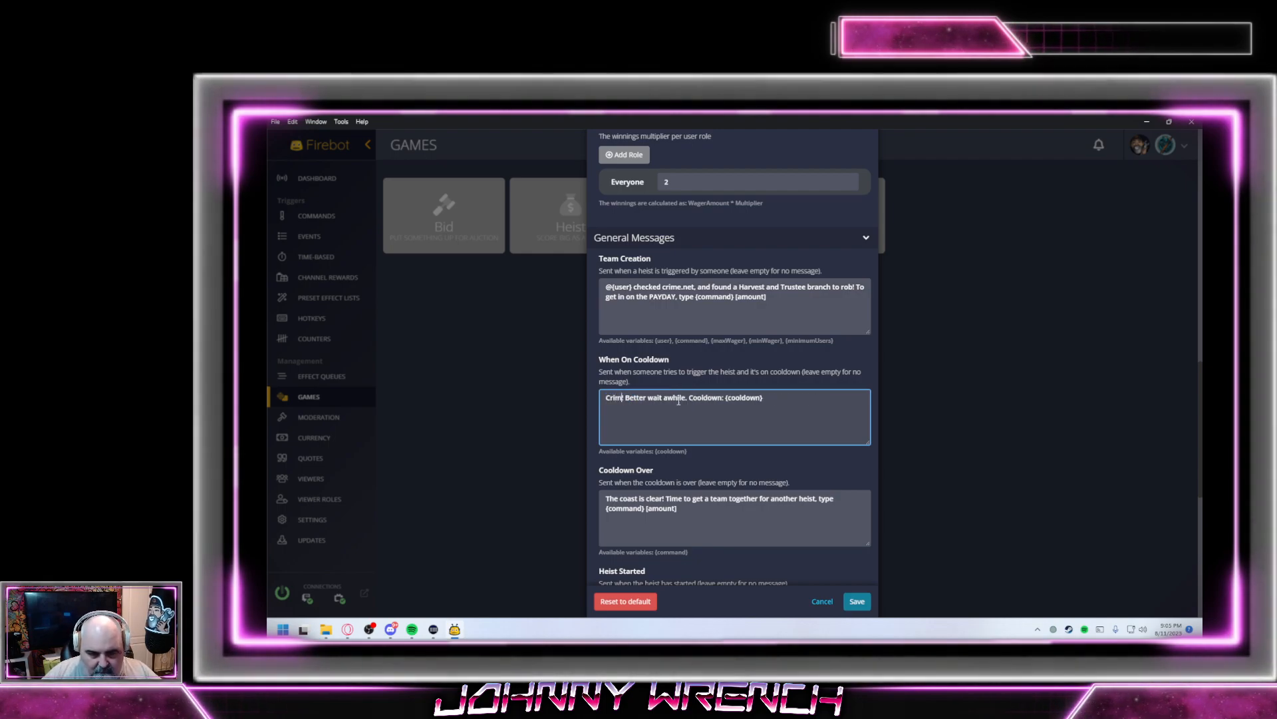
text(.net is )
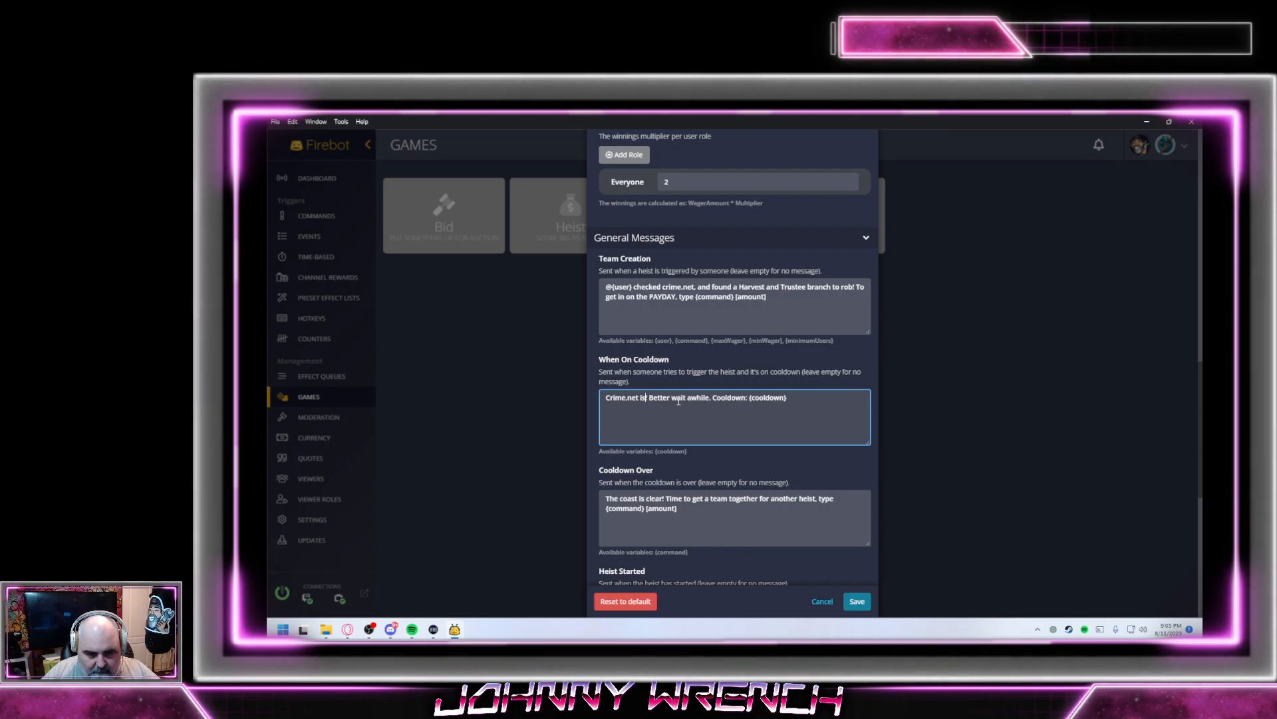
text(down for ma)
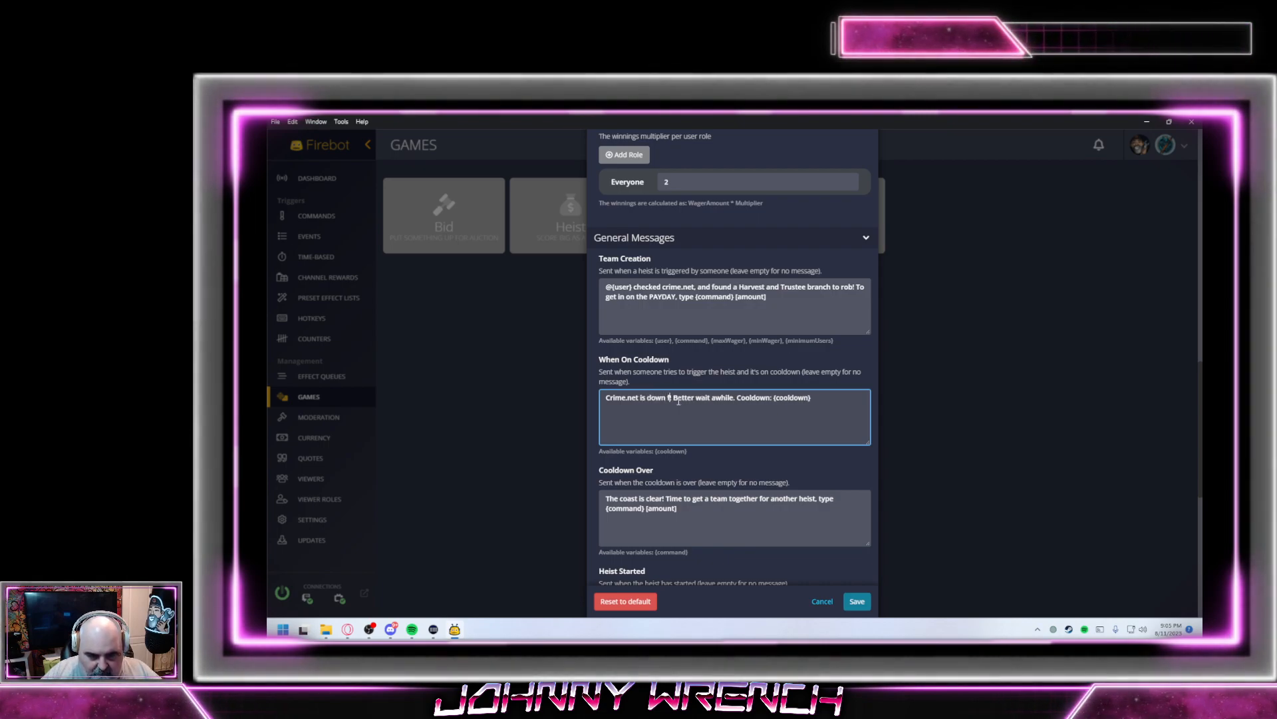
text(intenance)
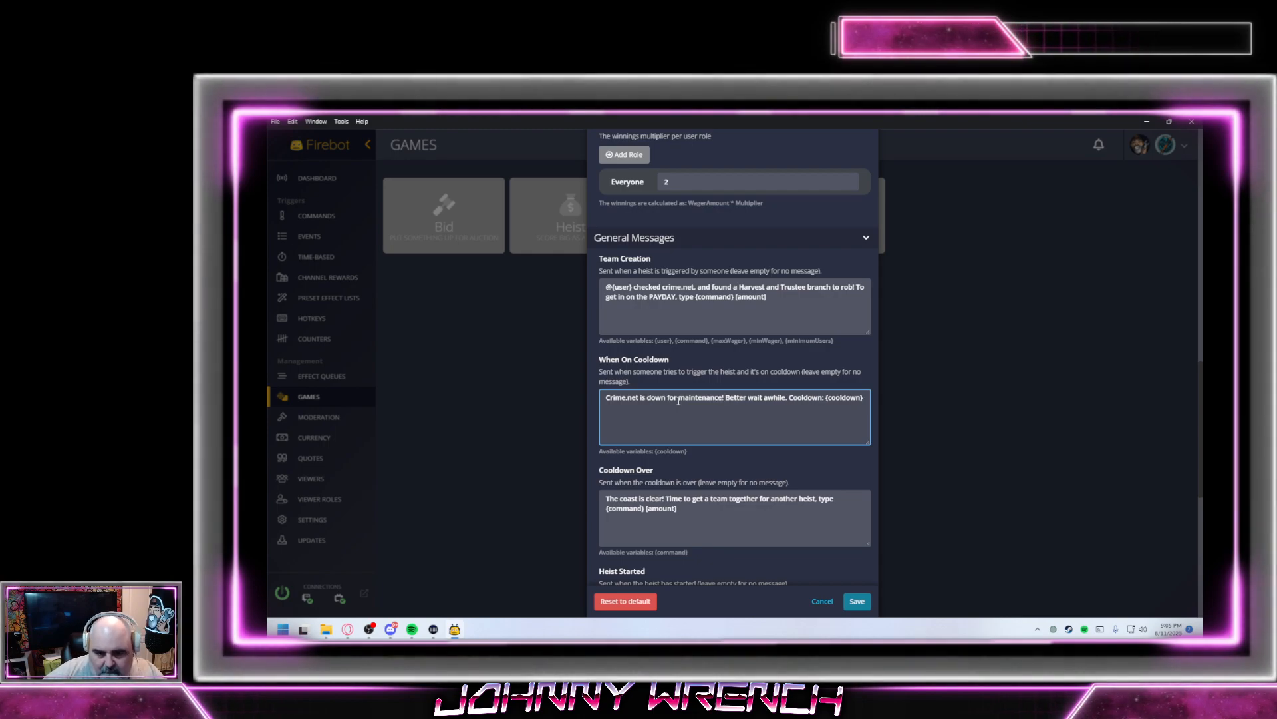
Replace "Better wait awhile" in the When On Cooldown message with "Check back later."
key(shift+Right)
key(shift+Right)
key(shift+Right)
key(shift+Right)
key(shift+Right)
key(shift+Right)
key(shift+Right)
key(shift+Right)
key(shift+Right)
key(shift+Right)
key(shift+Right)
key(shift+Right)
key(shift+Right)
key(shift+Right)
key(shift+Right)
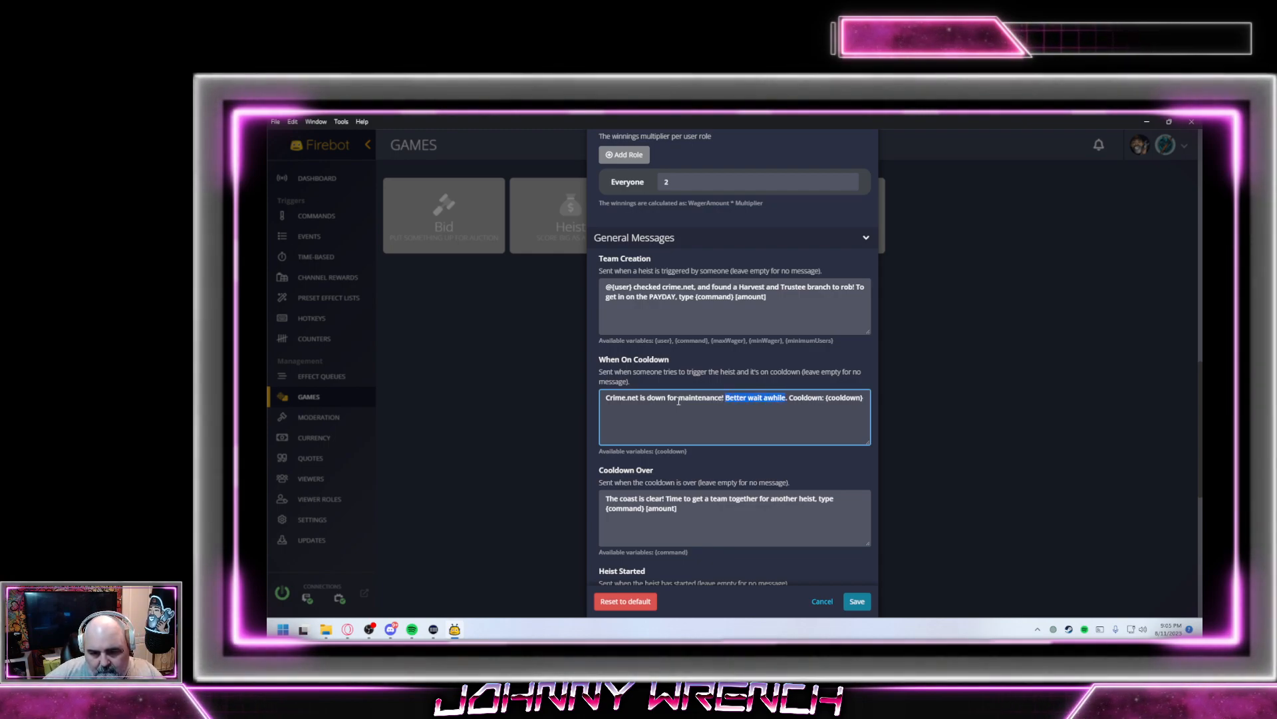
text(Check bac)
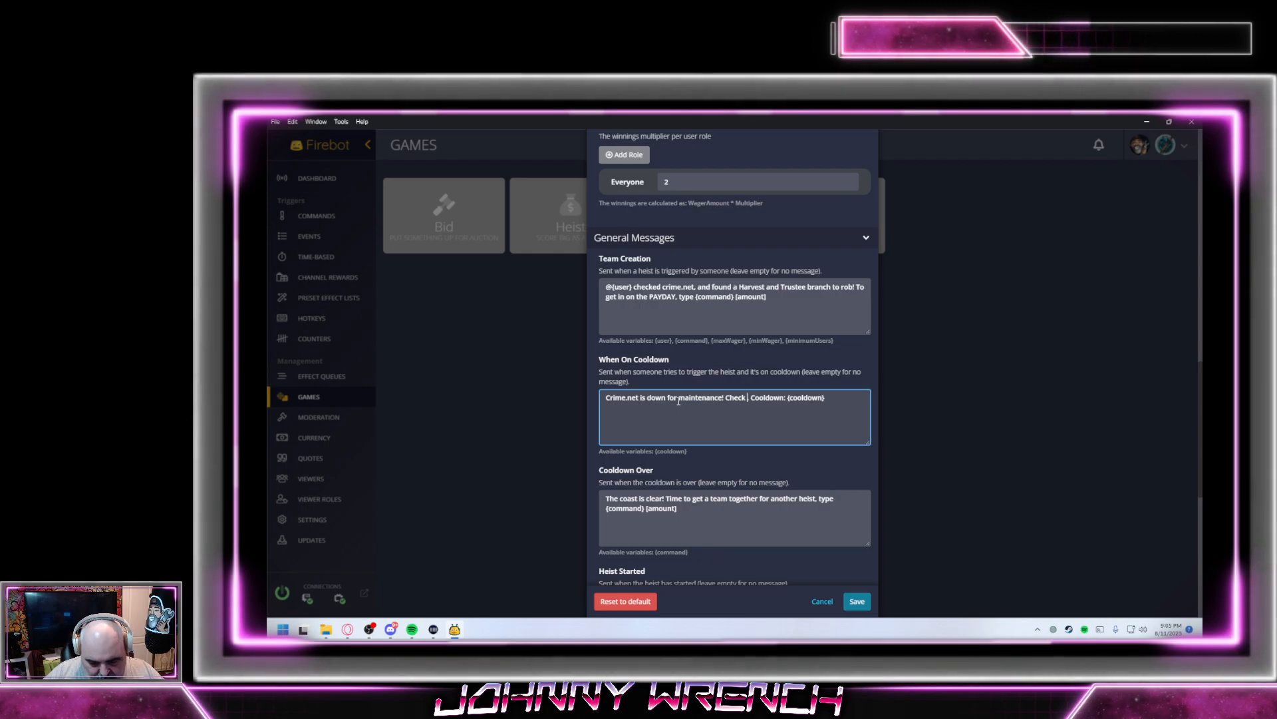
text(k later)
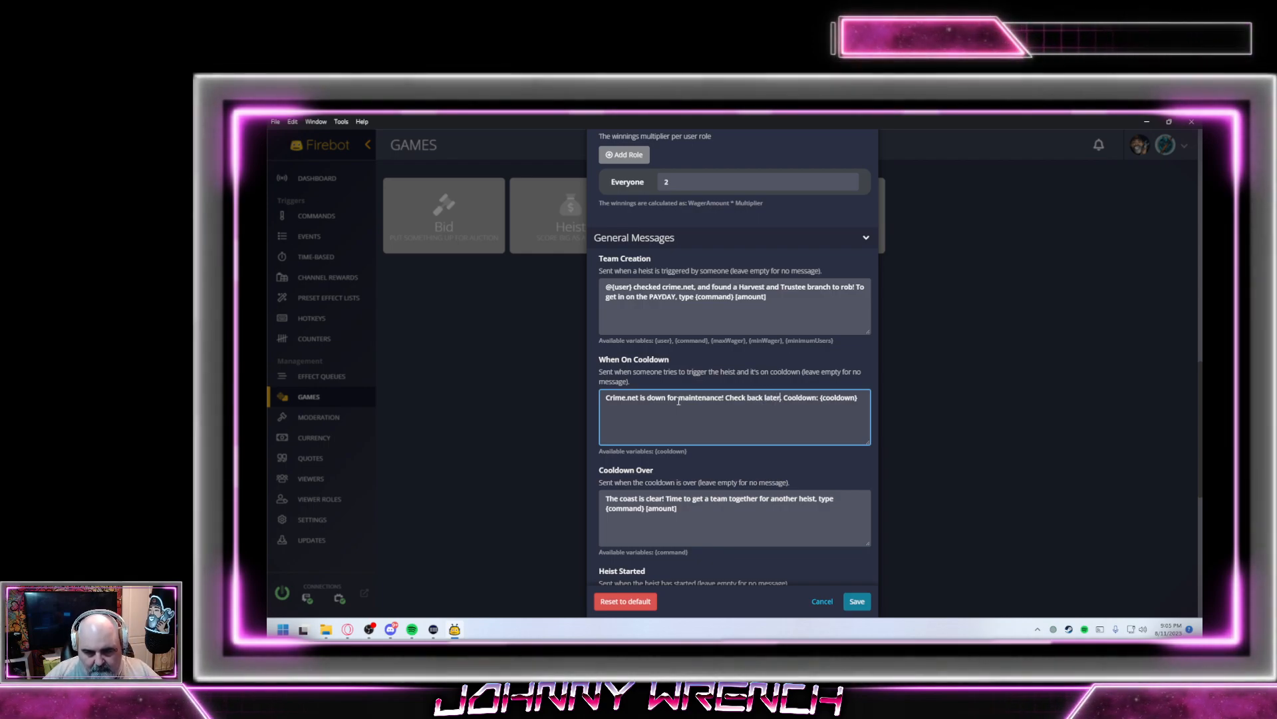
text(.)
Replace "The coast is clear!" in the Heist's Cooldown Over message with "Crime.net is back online!"
scroll(689, 417, down, 2)
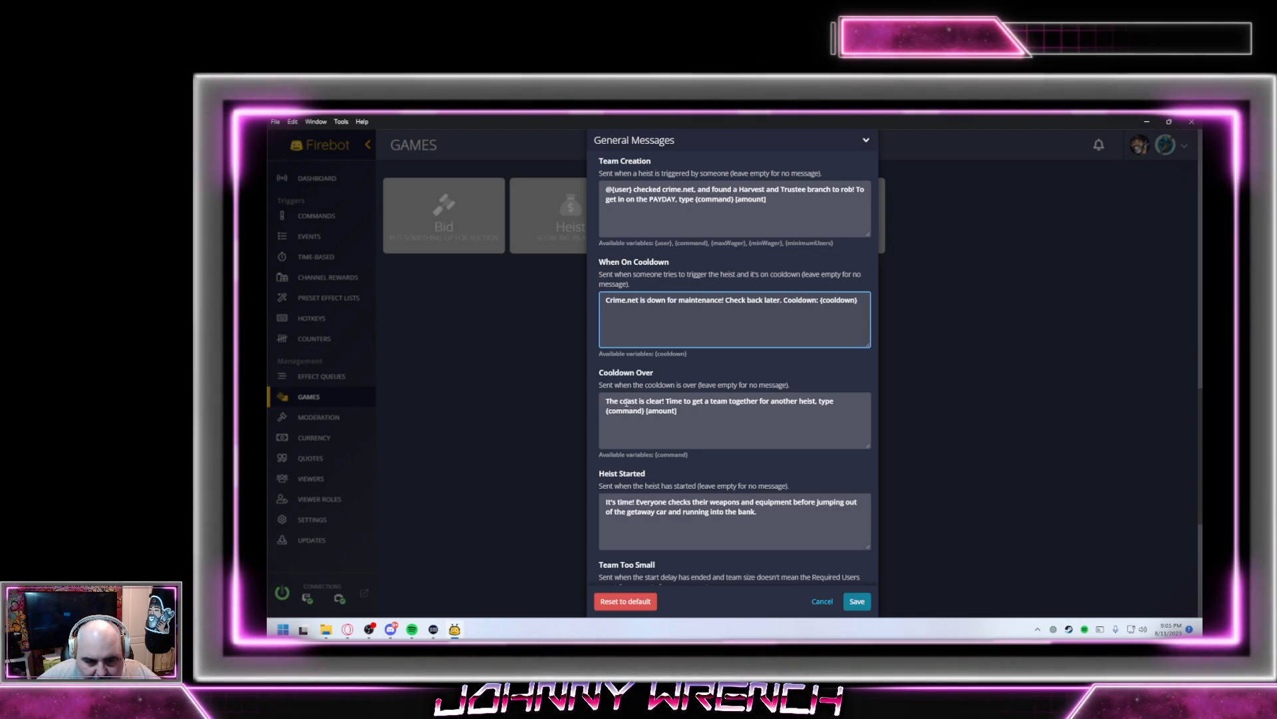
drag(604, 400, 664, 402)
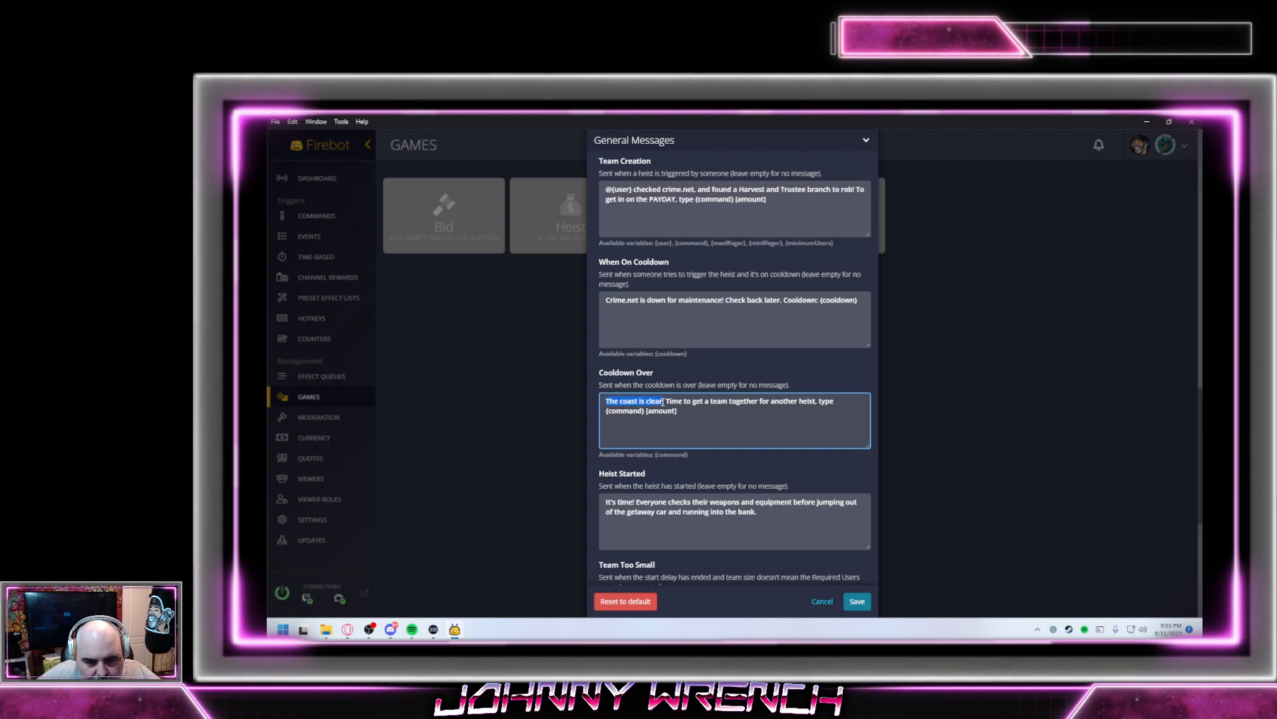
text(Crime.)
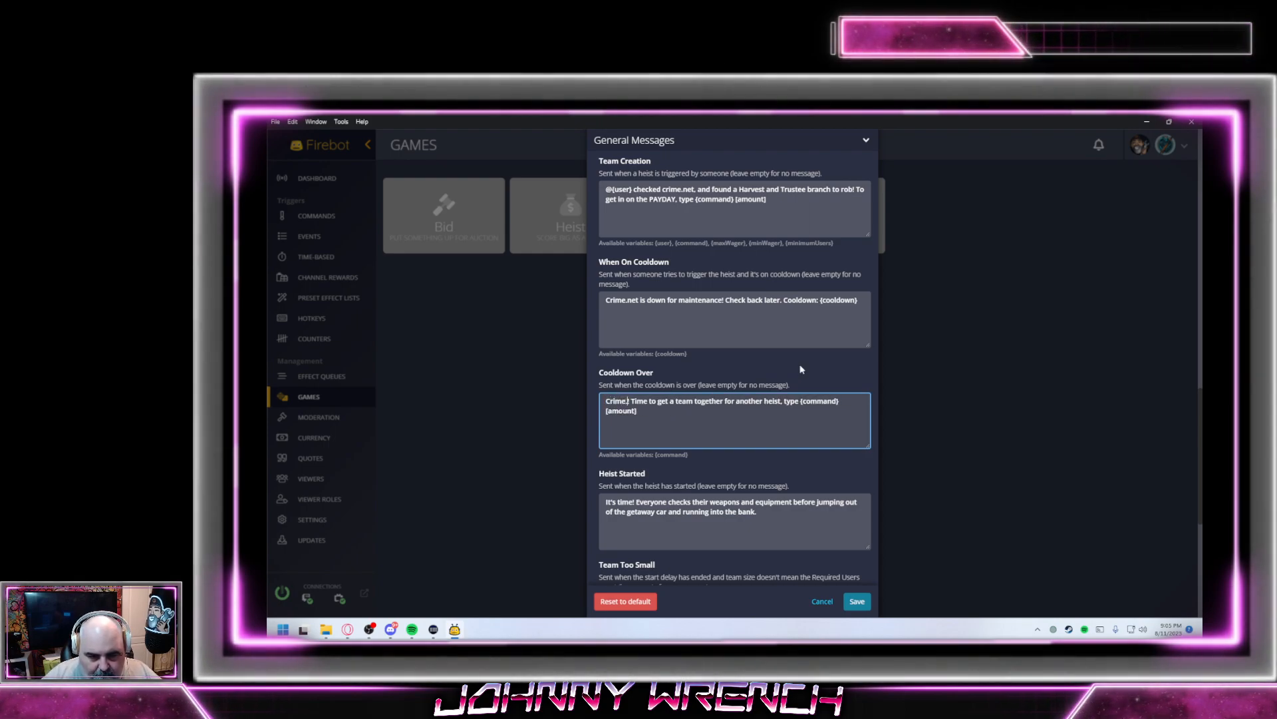
text(net is back o)
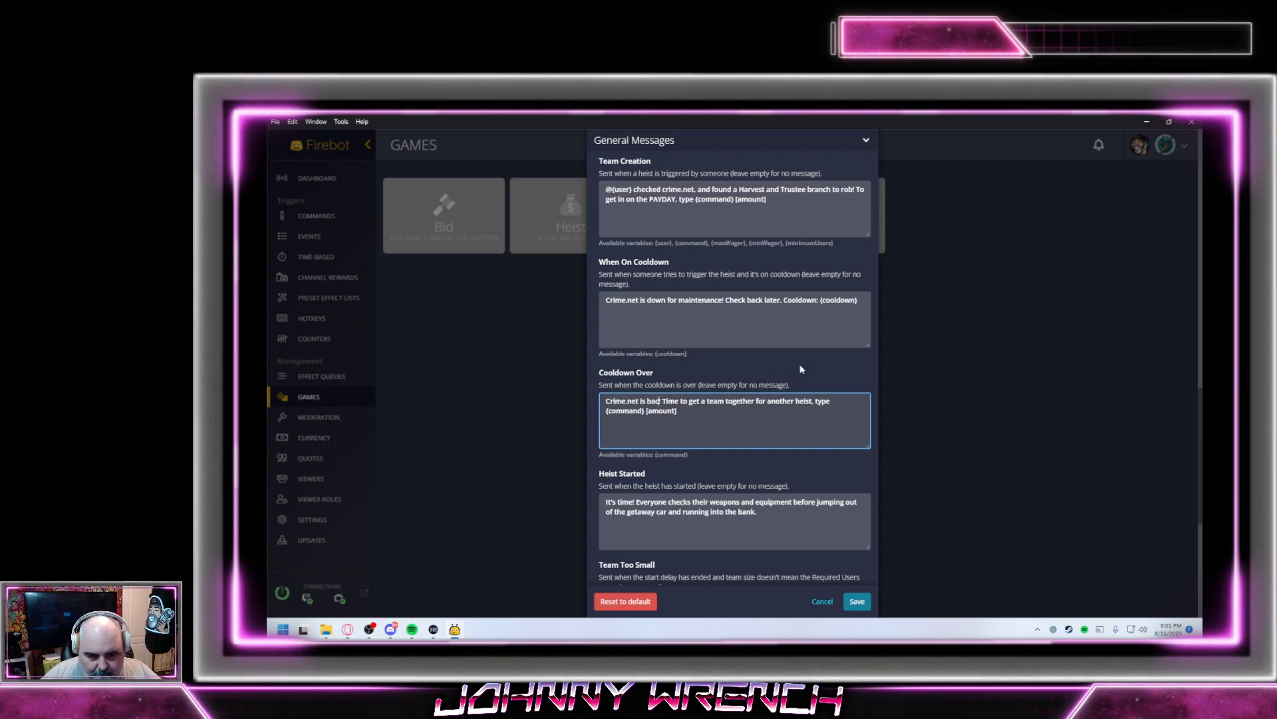
text(nline!)
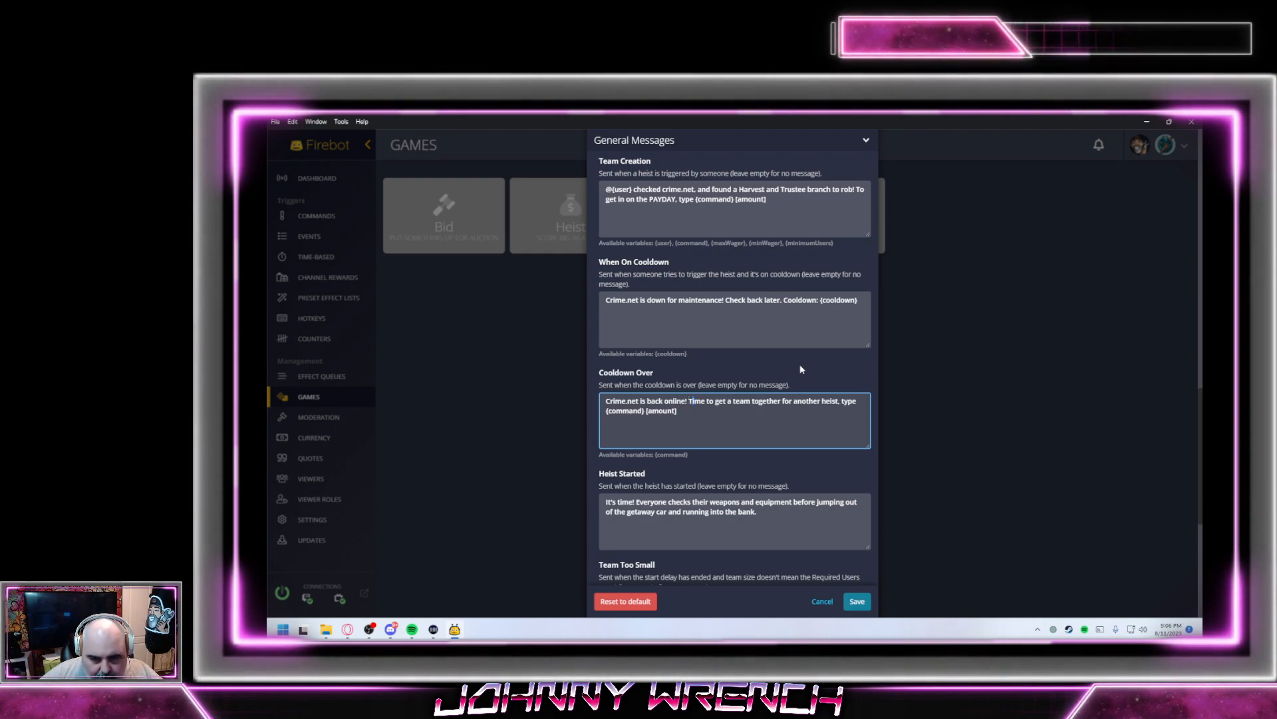
Reword the Cooldown Over message's second sentence so "To locate another H&T branch to rob" precedes ", type {command} [amount]"
key(shift+Right)
key(shift+Right)
key(shift+Right)
key(shift+Right)
key(shift+Right)
key(shift+Right)
key(shift+Right)
key(shift+Right)
key(shift+Right)
key(shift+Right)
key(shift+Right)
key(shift+Right)
key(shift+Right)
key(shift+Right)
key(shift+Right)
key(shift+Right)
key(shift+Right)
key(shift+Right)
key(shift+Right)
key(shift+Right)
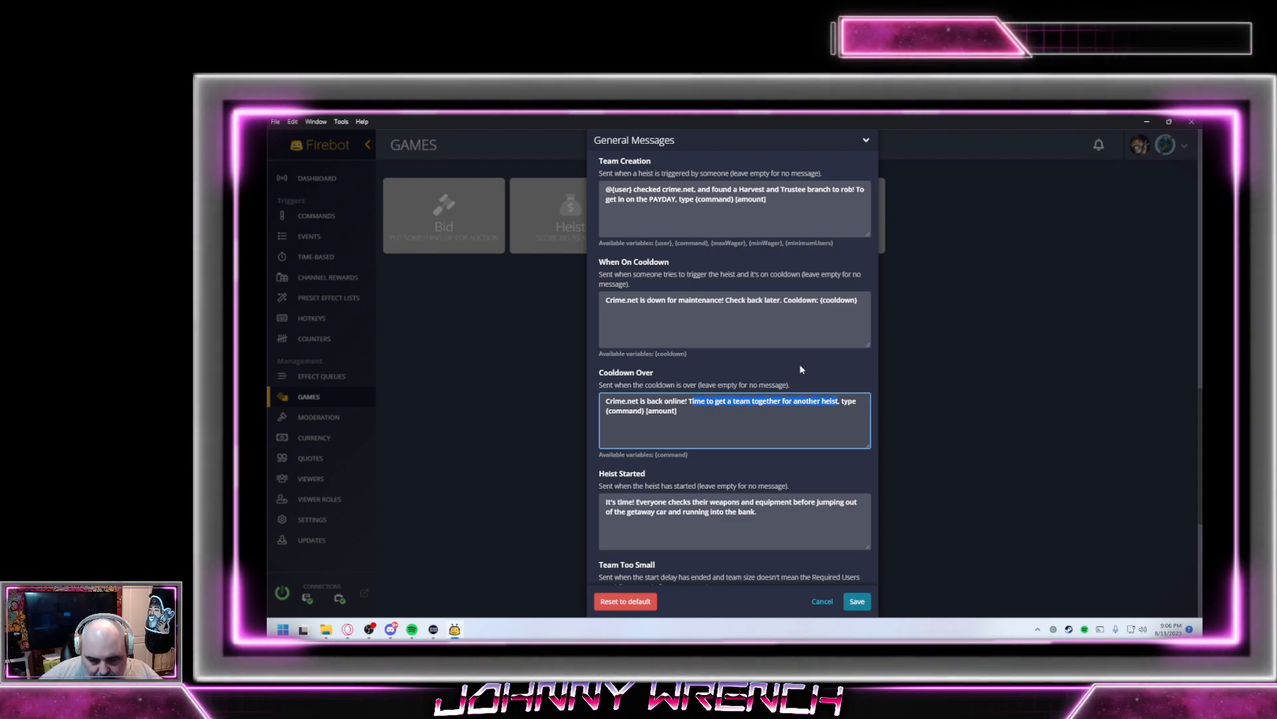
text(o lo)
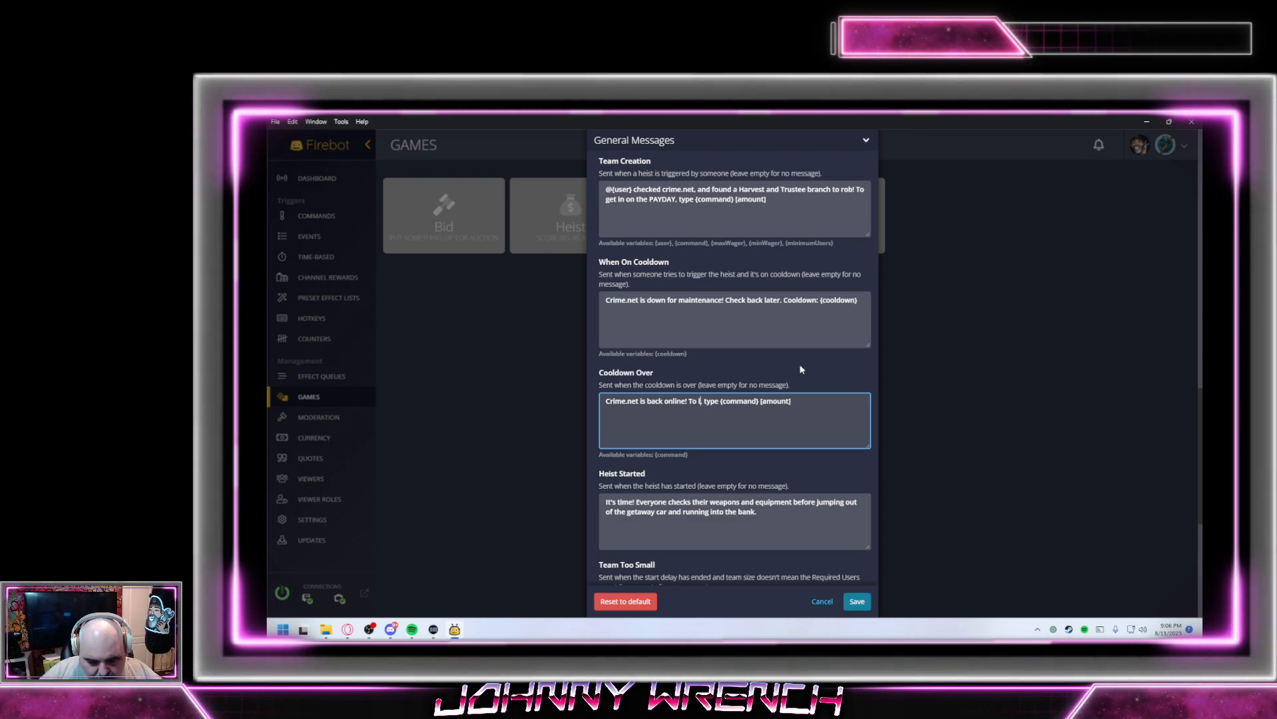
text(cate anou)
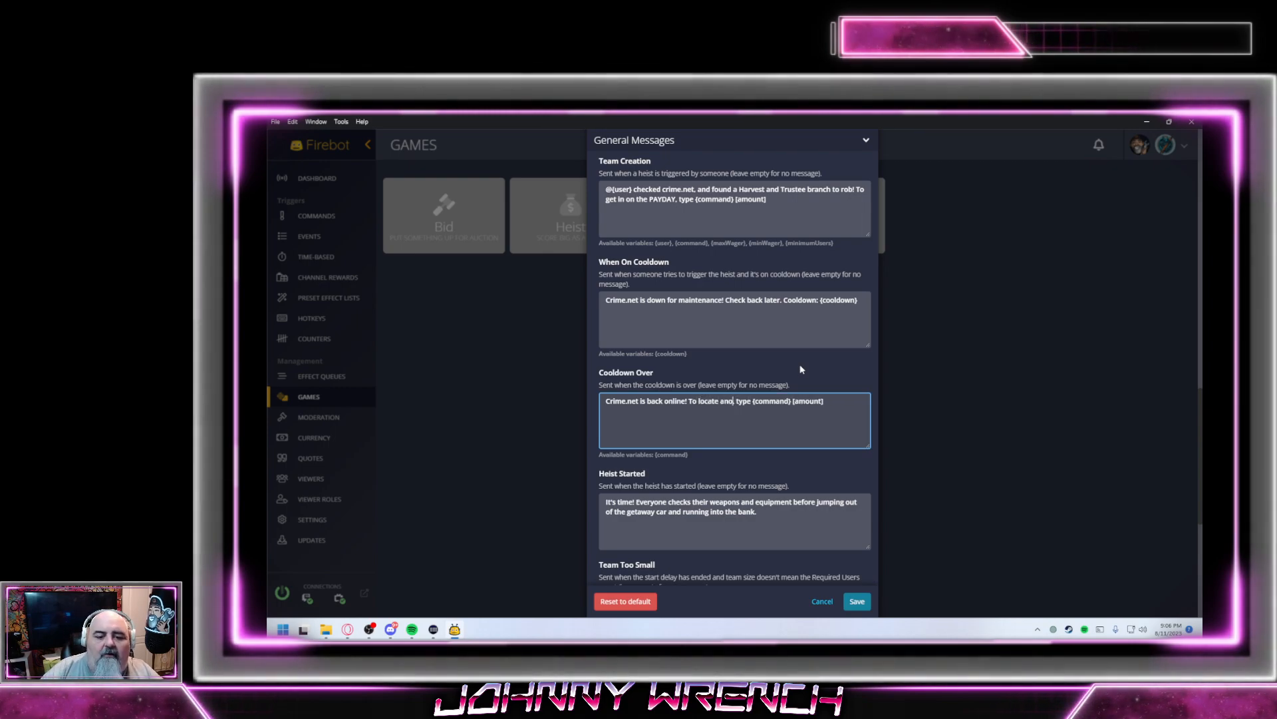
key(BackSpace)
text(ther)
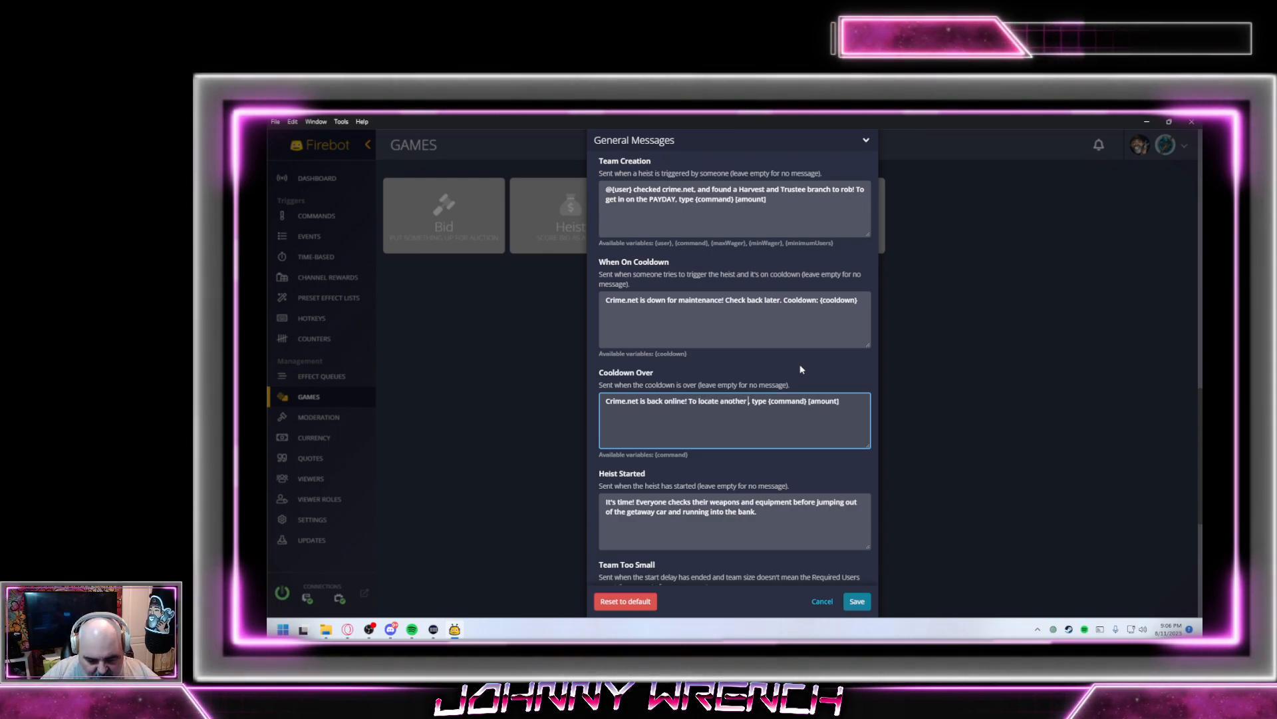
text( H)
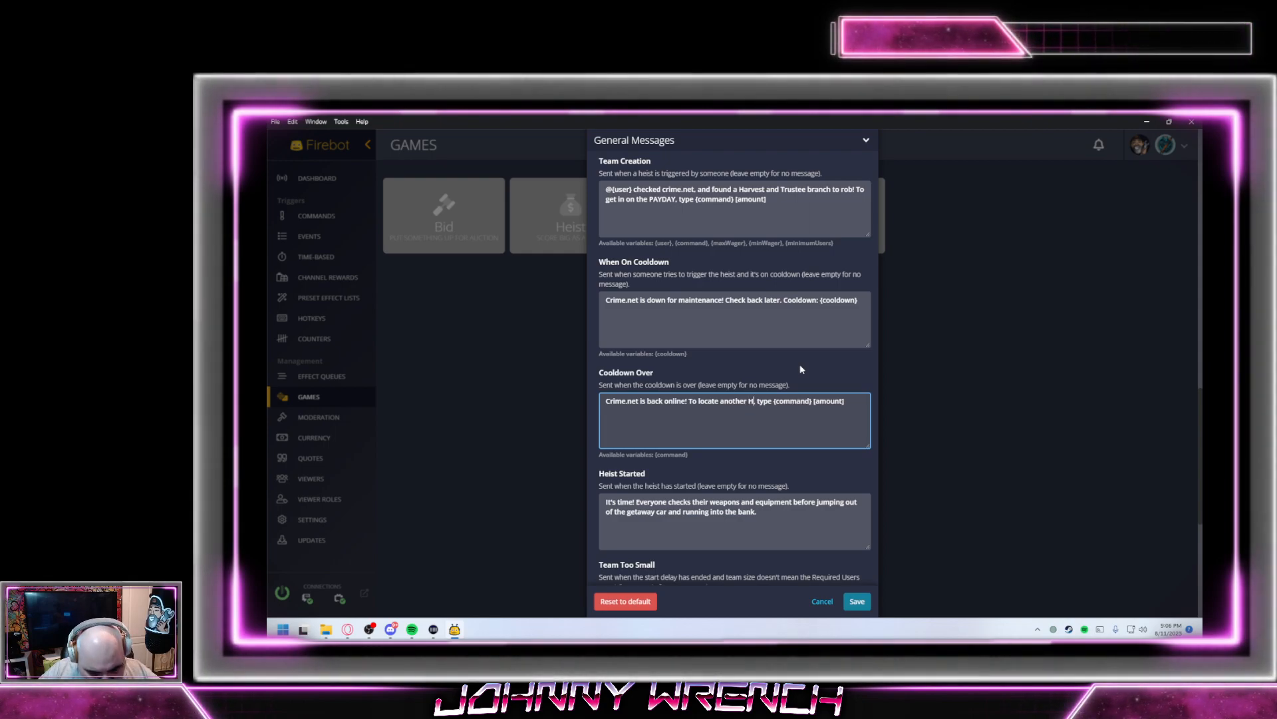
text(&T)
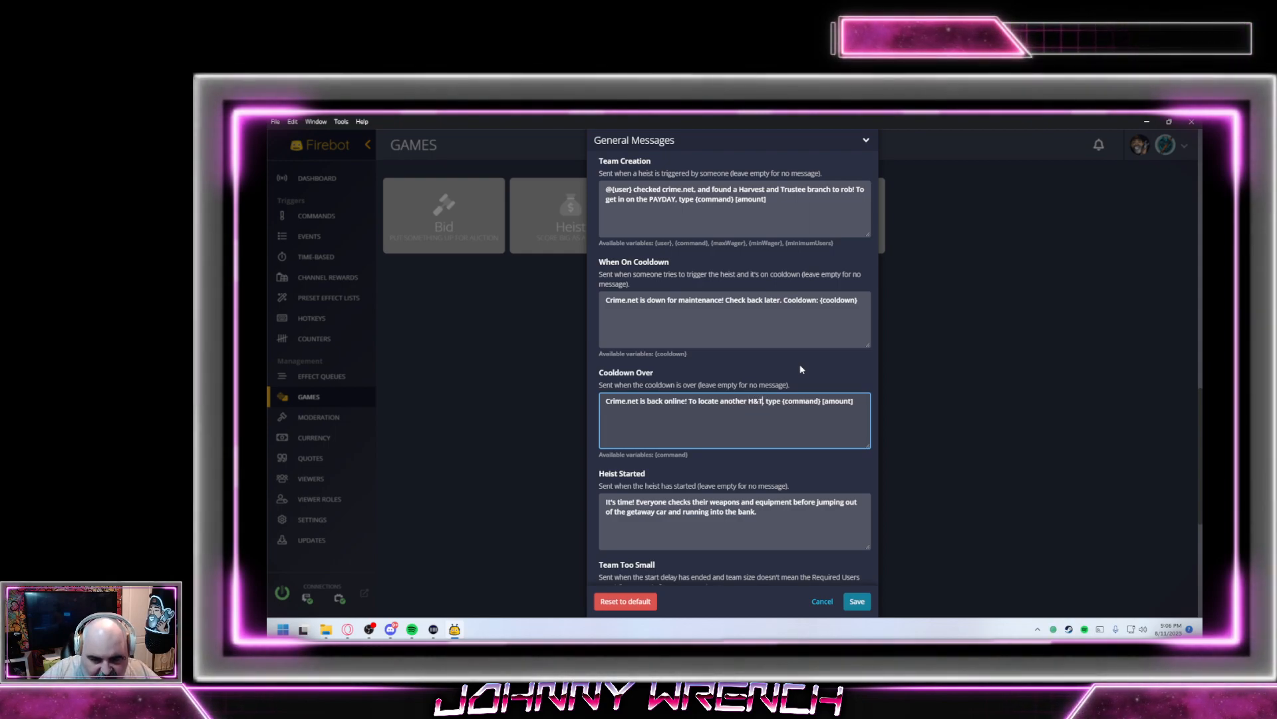
text( brand)
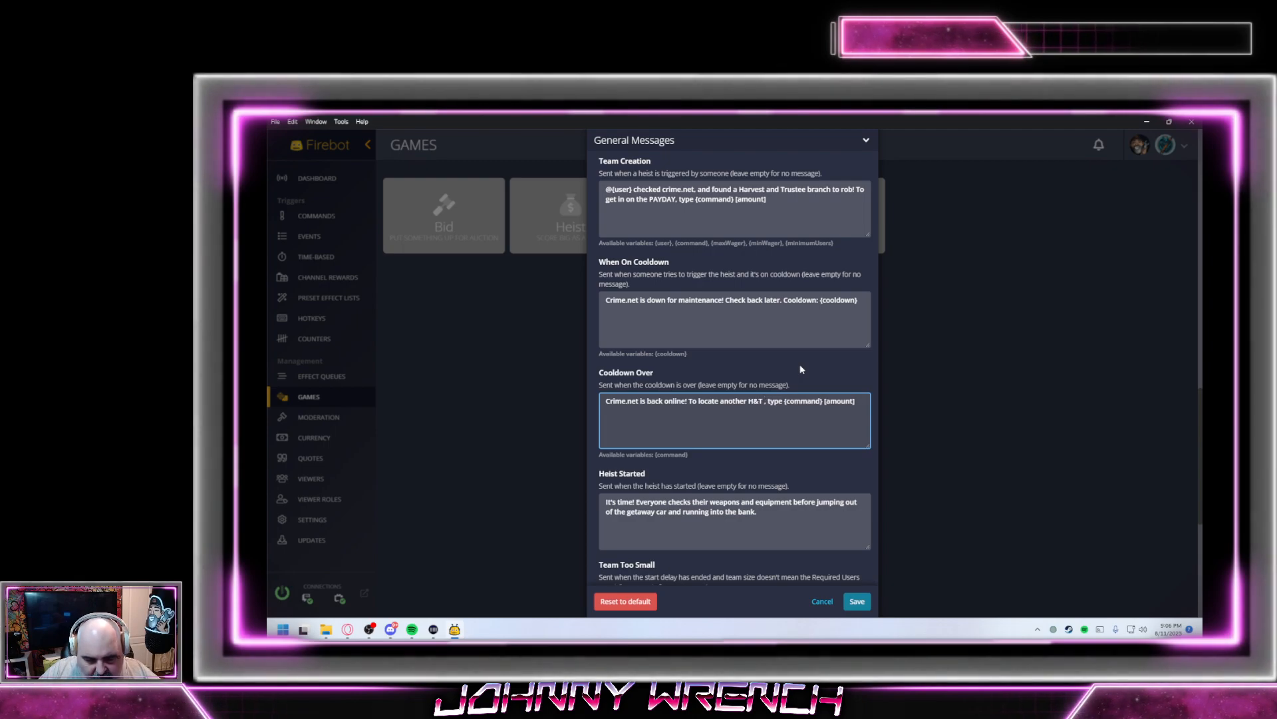
text(h to rob)
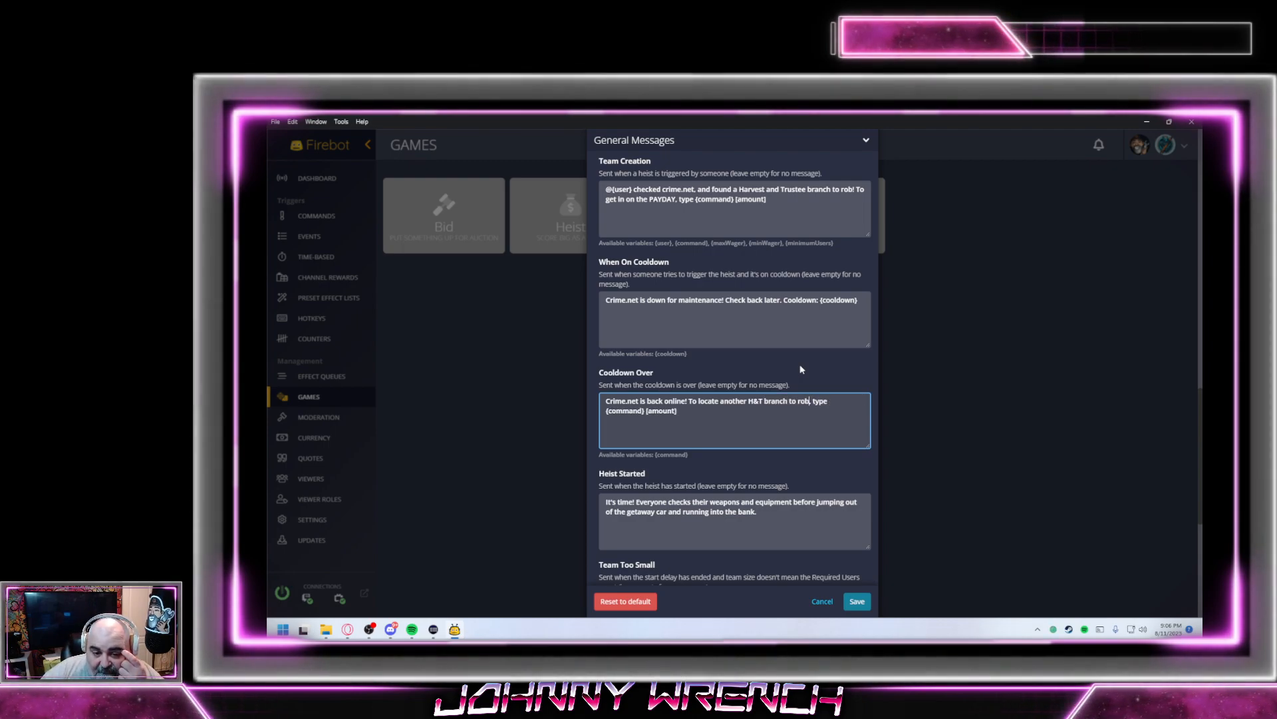
scroll(801, 369, down, 3)
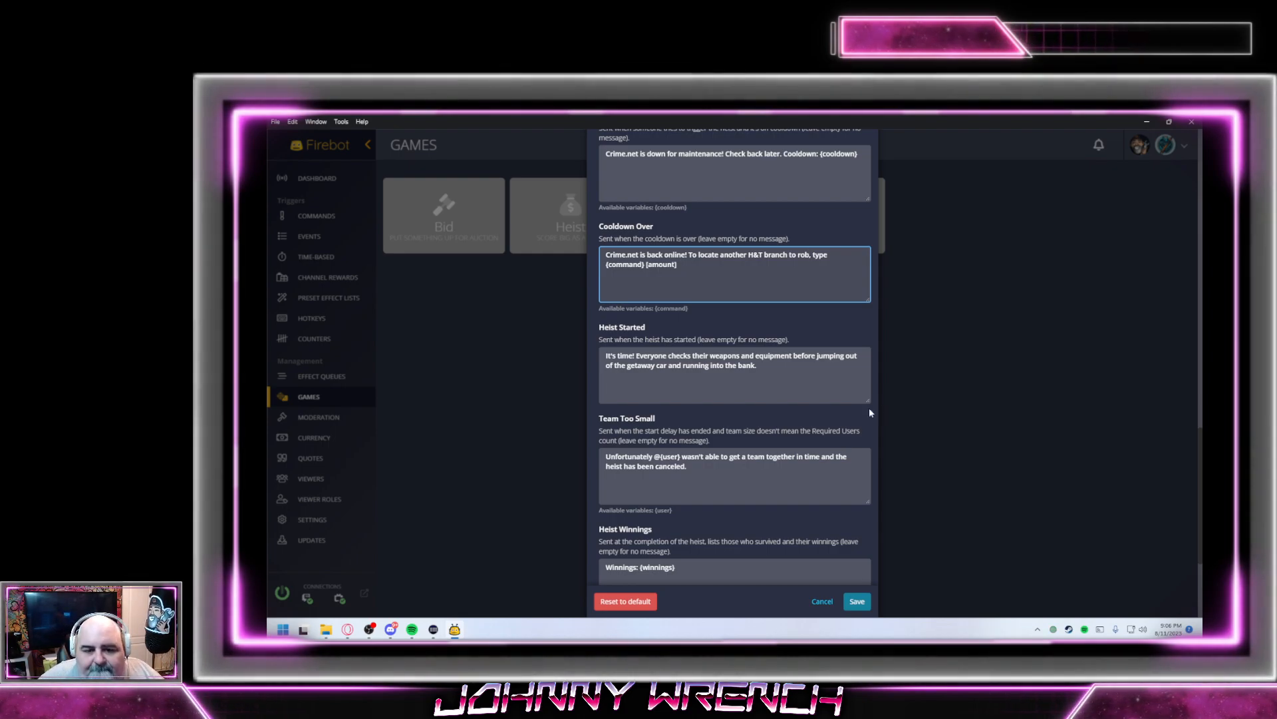
text(,)
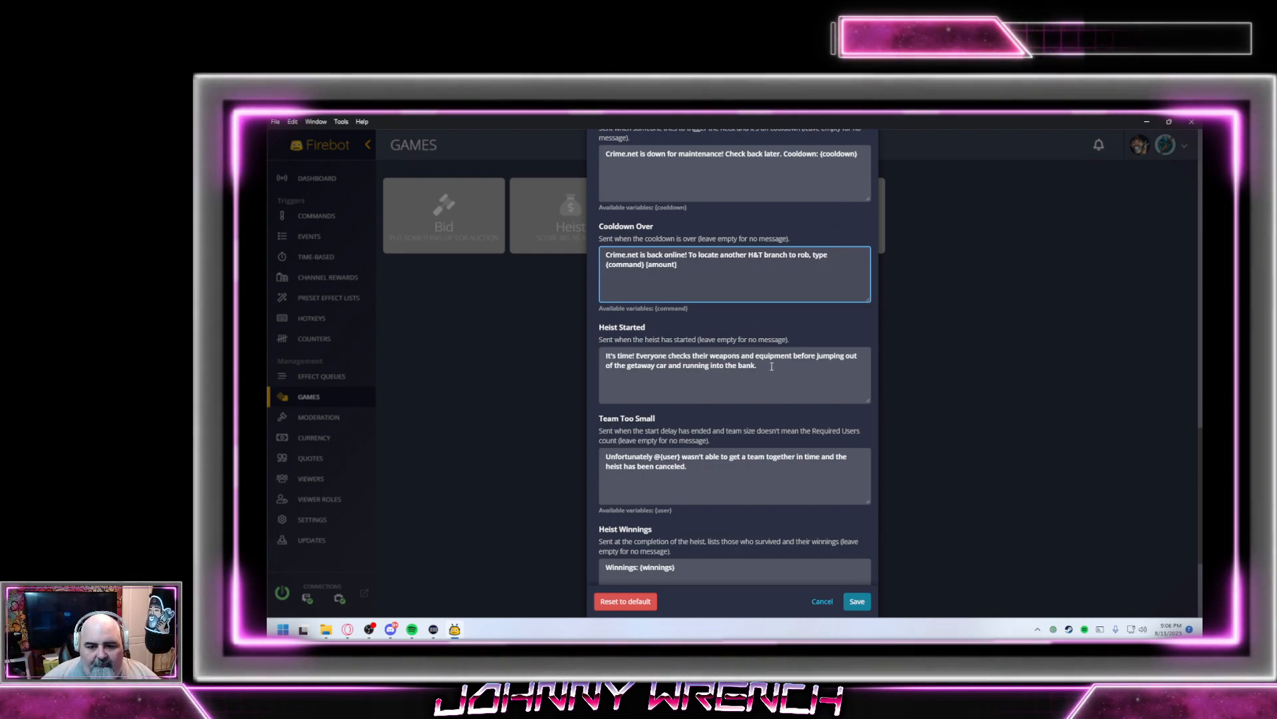
Replace the whole Heist Started message with "Mask up, gun up, and get it done! And"
drag(770, 366, 532, 333)
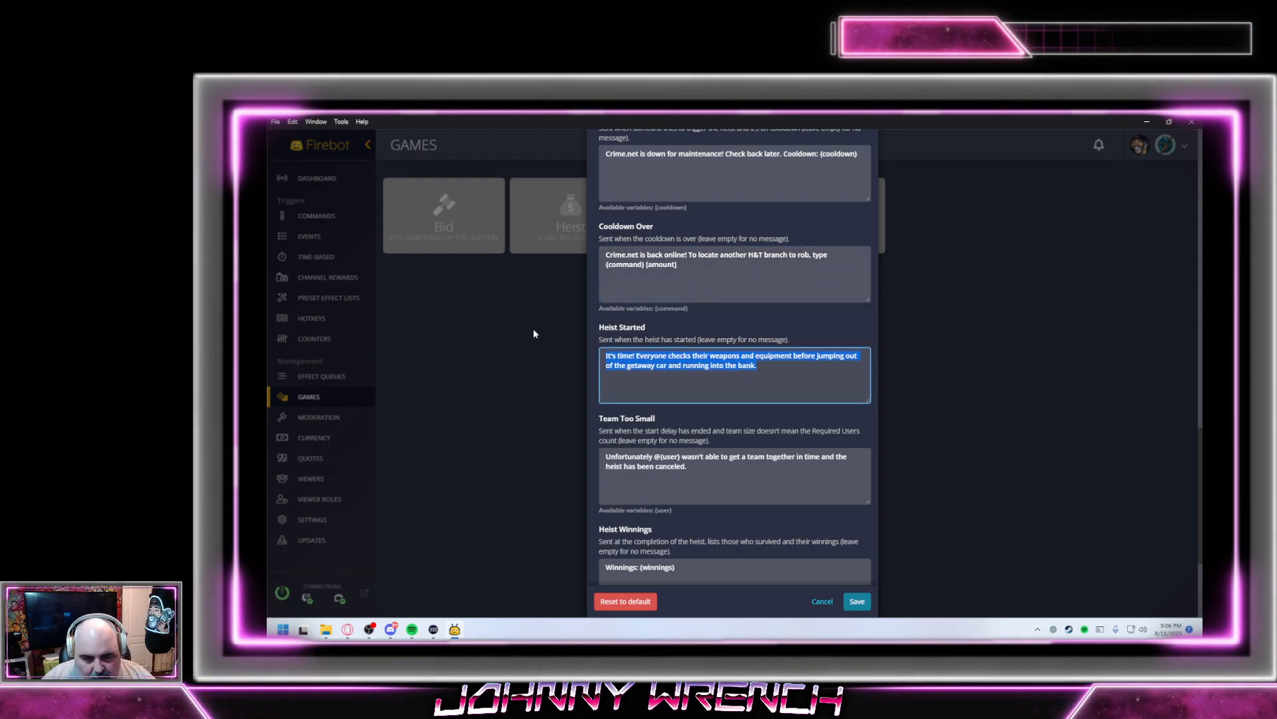
text(Mask)
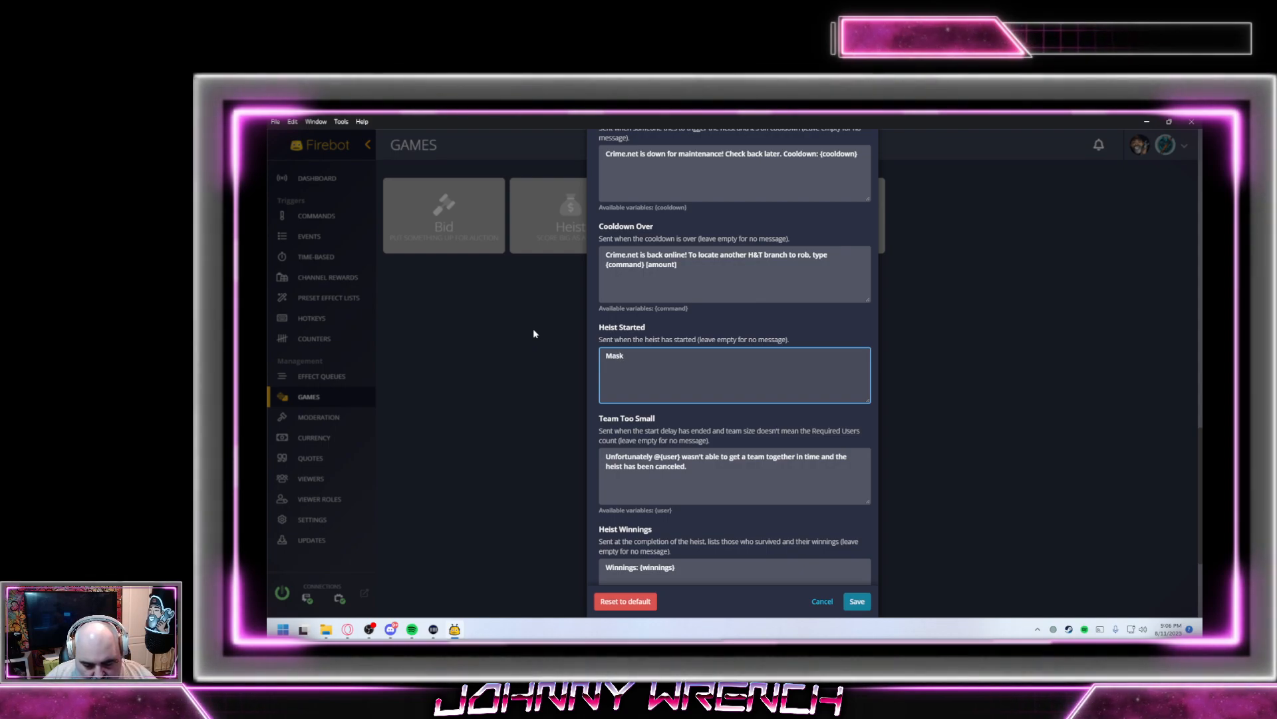
text( up)
text(. )
text(and)
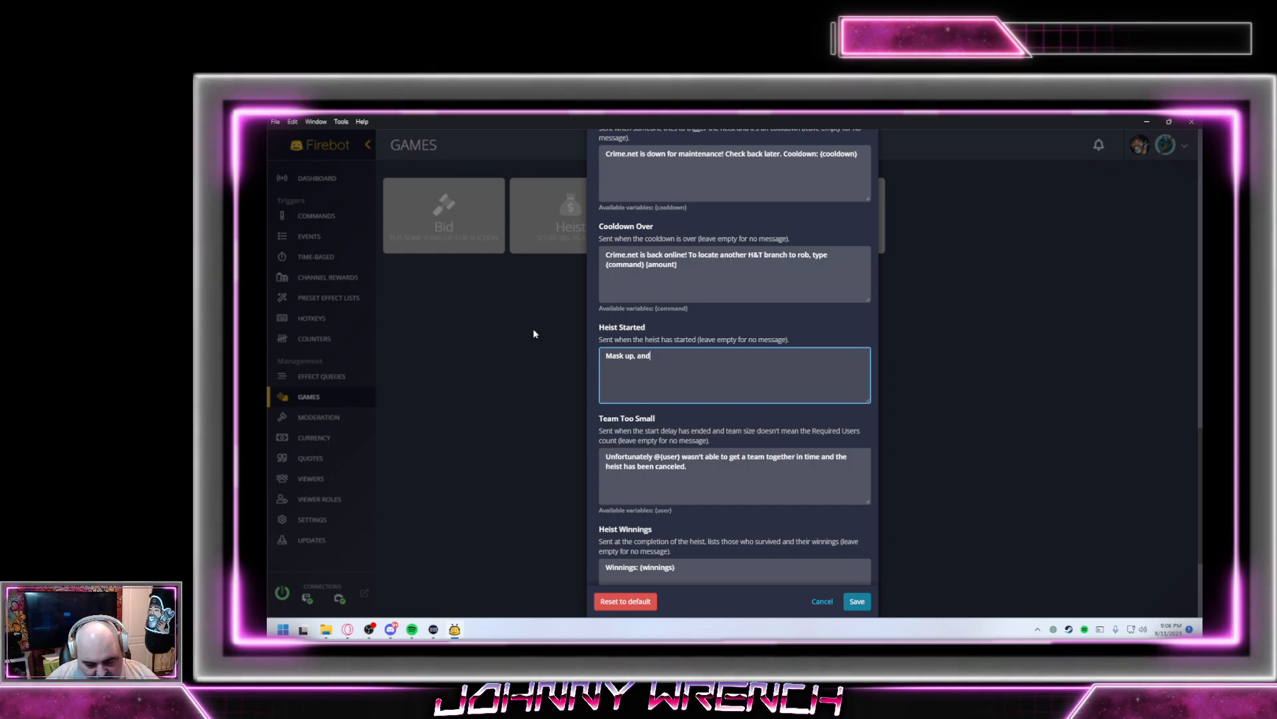
key(BackSpace)
key(BackSpace)
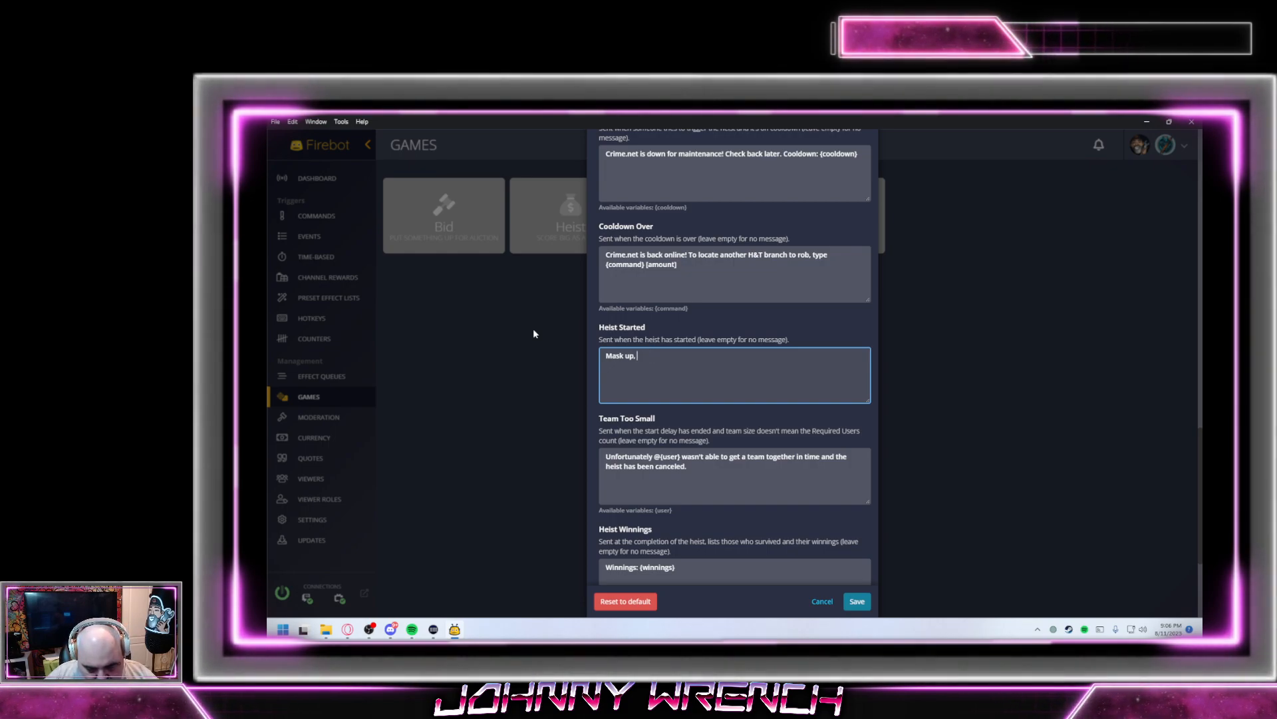
text(gun )
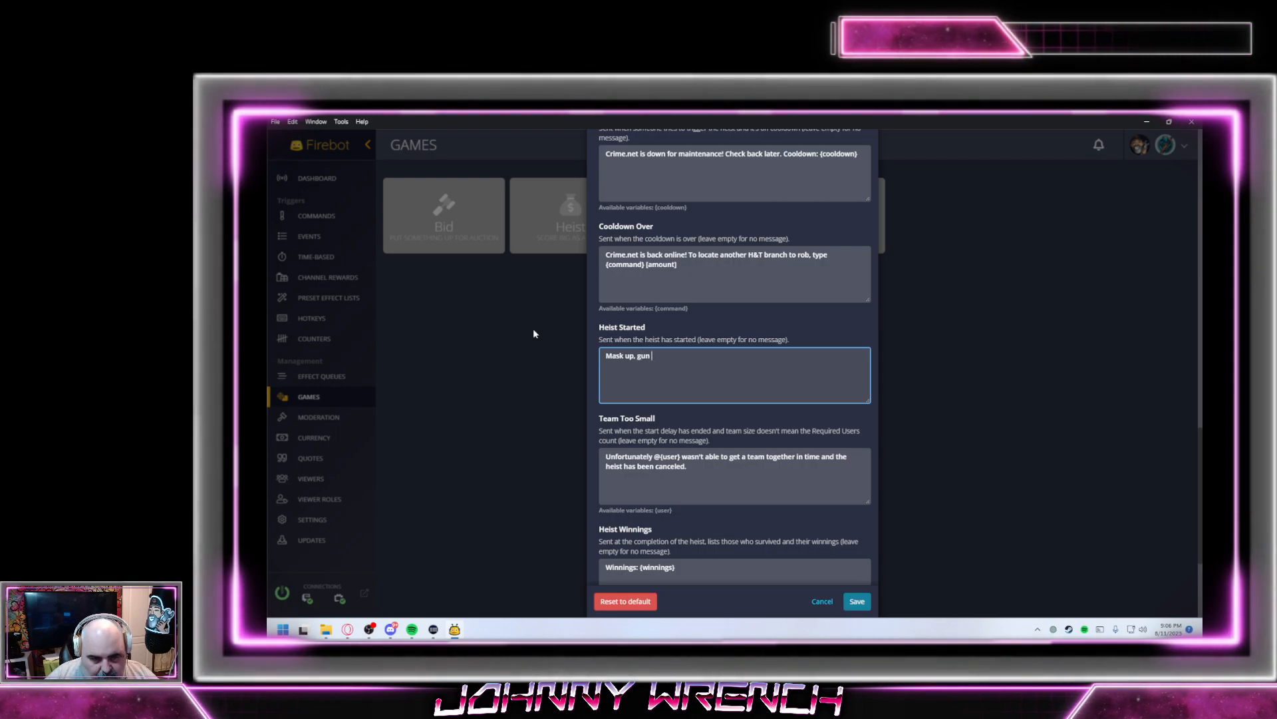
text(up, and get it done! And )
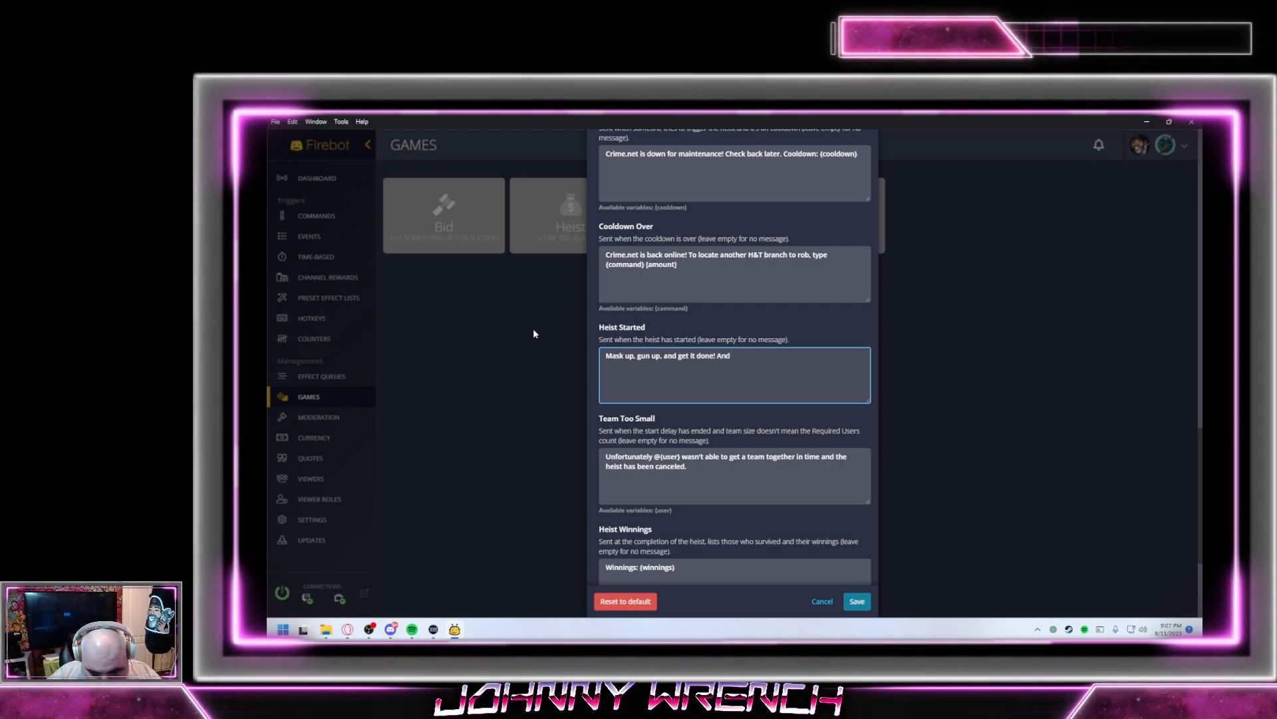
Complete the second sentence of the Heist Started message with "don't forget the thermal drill!"
text(go get )
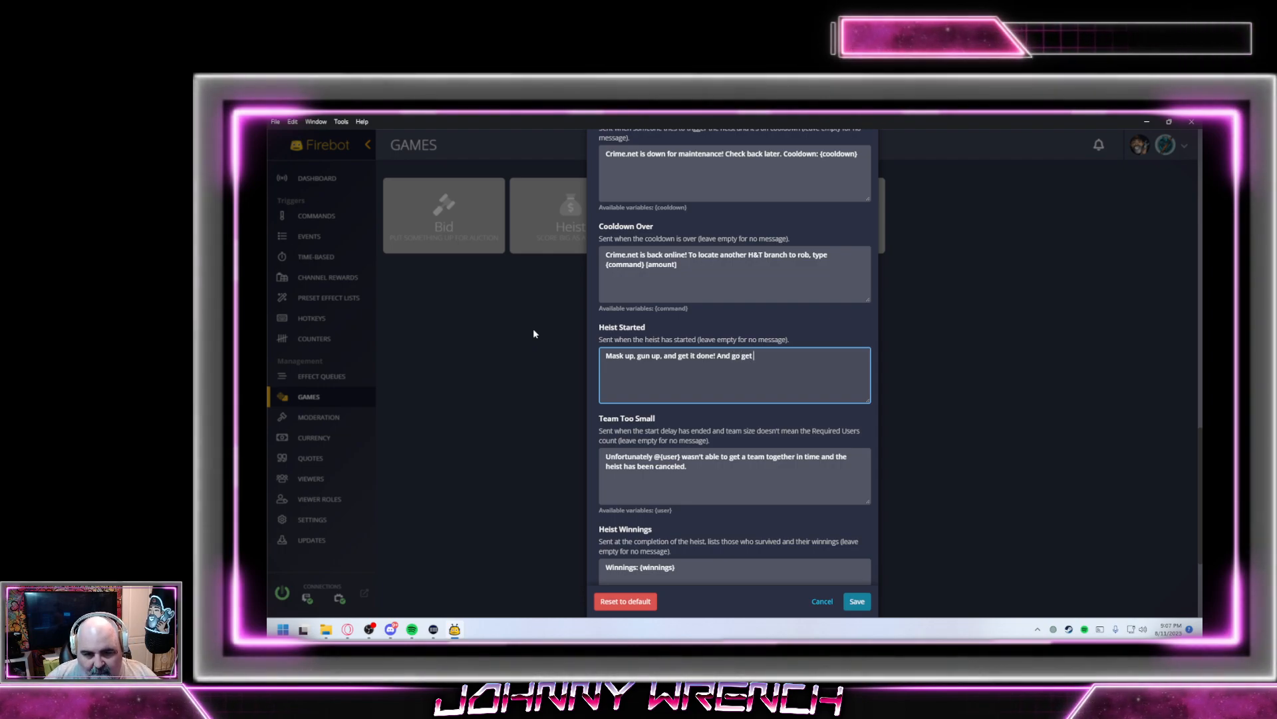
text(the ther)
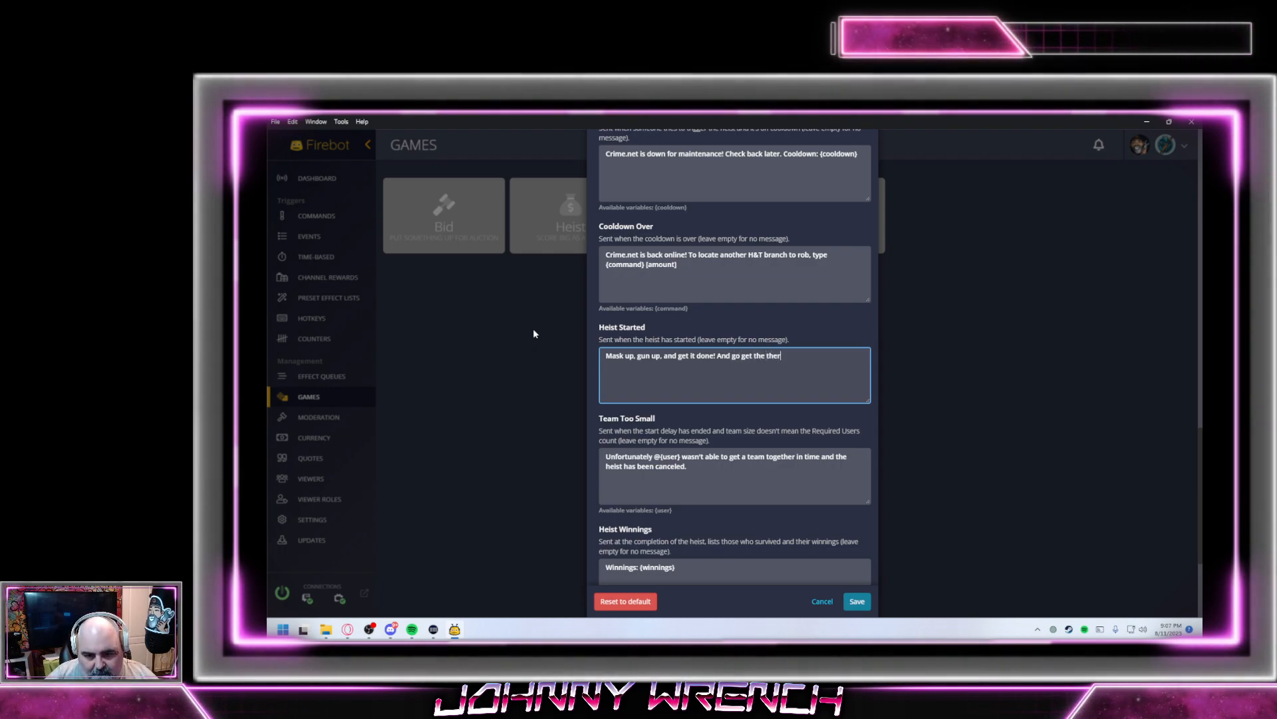
key(BackSpace)
key(BackSpace)
key(BackSpace)
key(BackSpace)
key(BackSpace)
key(BackSpace)
key(BackSpace)
key(BackSpace)
key(BackSpace)
key(BackSpace)
key(BackSpace)
key(BackSpace)
key(BackSpace)
key(BackSpace)
text(don't forget the tt)
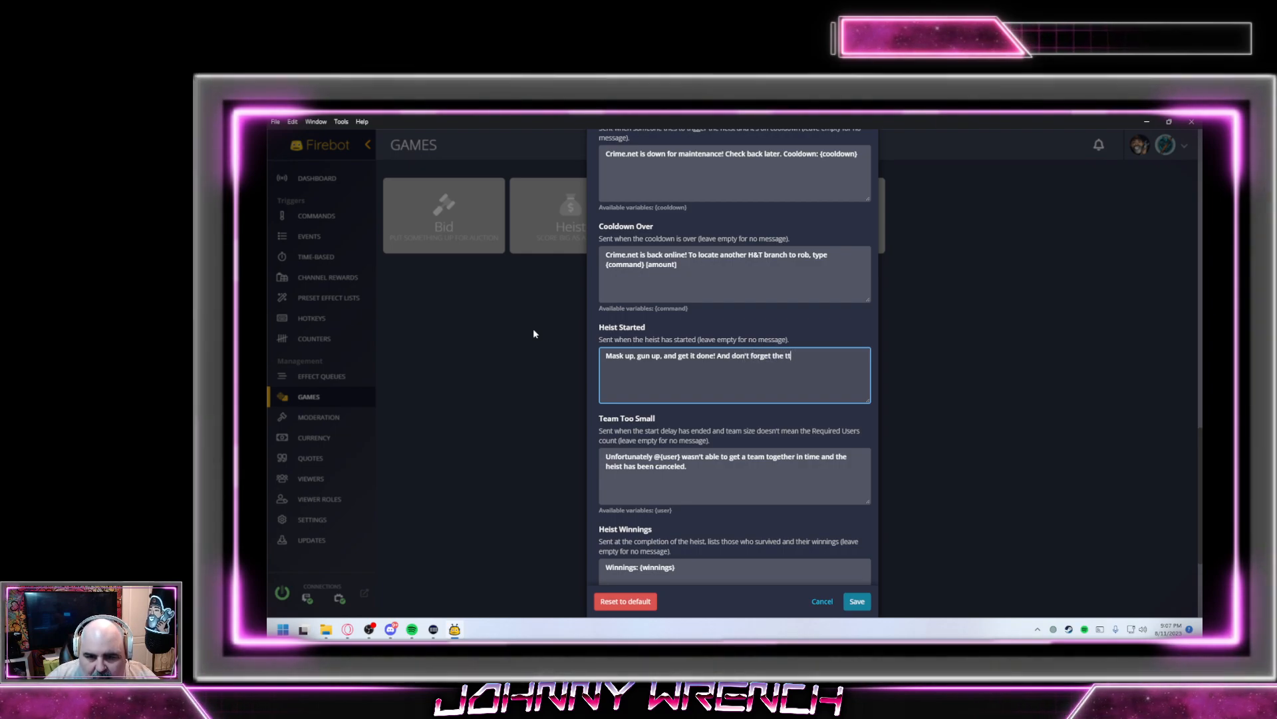
key(BackSpace)
text(he)
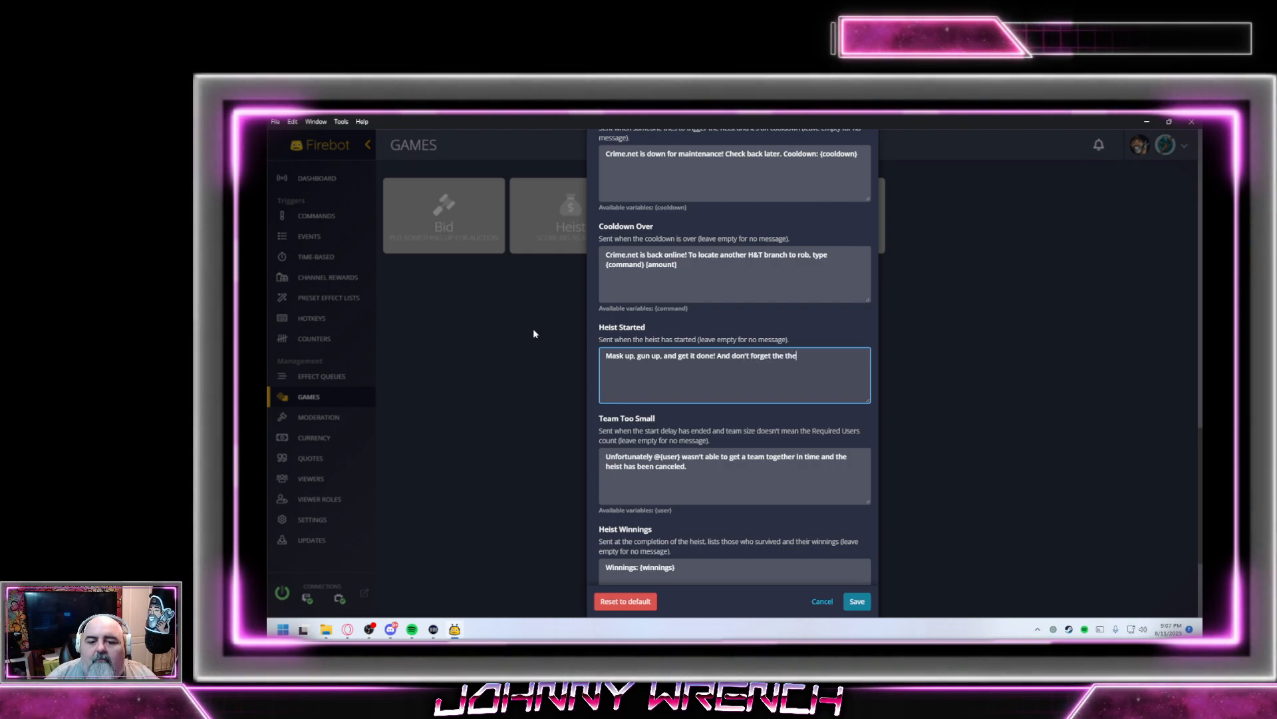
text(rmal drill!)
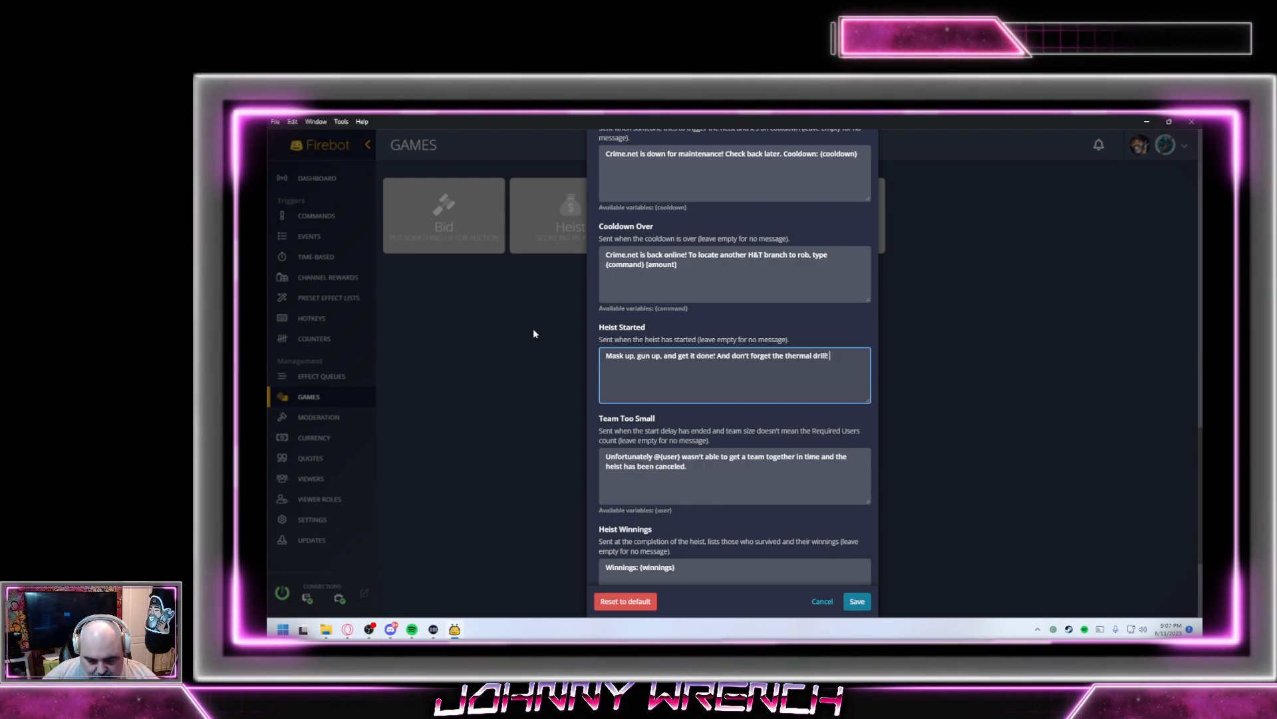
Put the emote code "johnny184Dallas" at the start of the Heist Started message, ahead of "Mask up"
text( johnny)
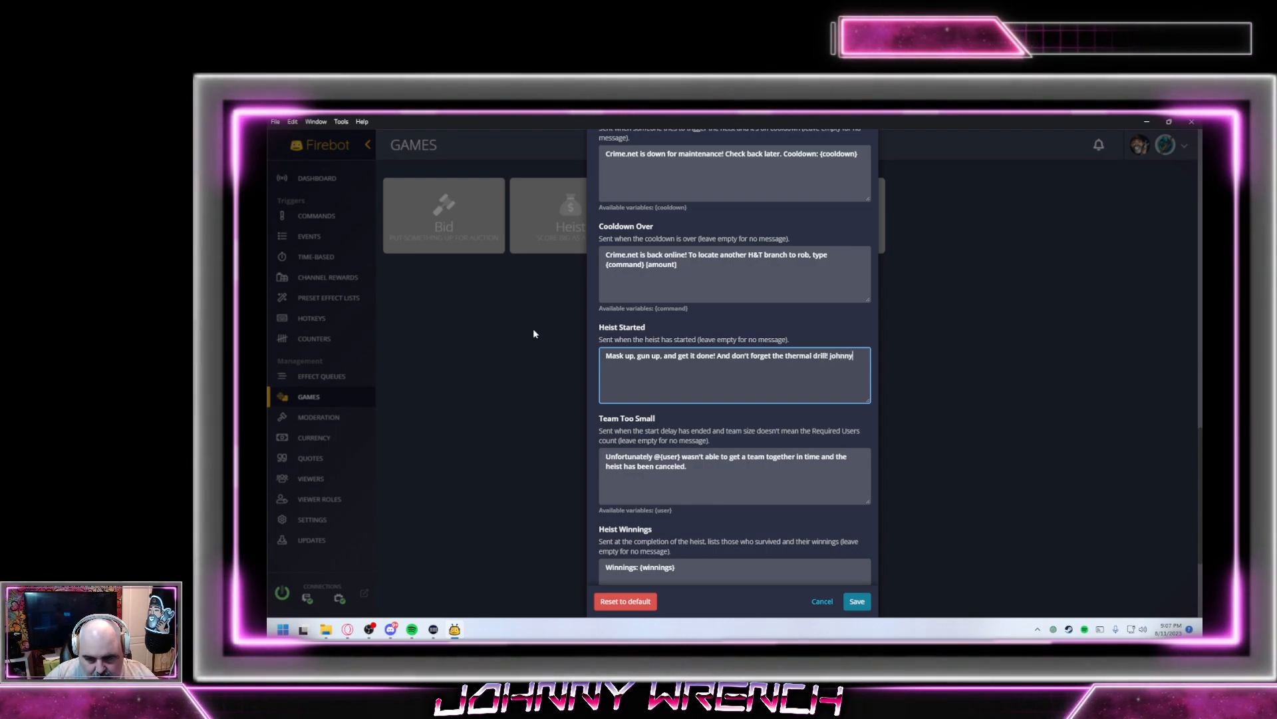
text(184)
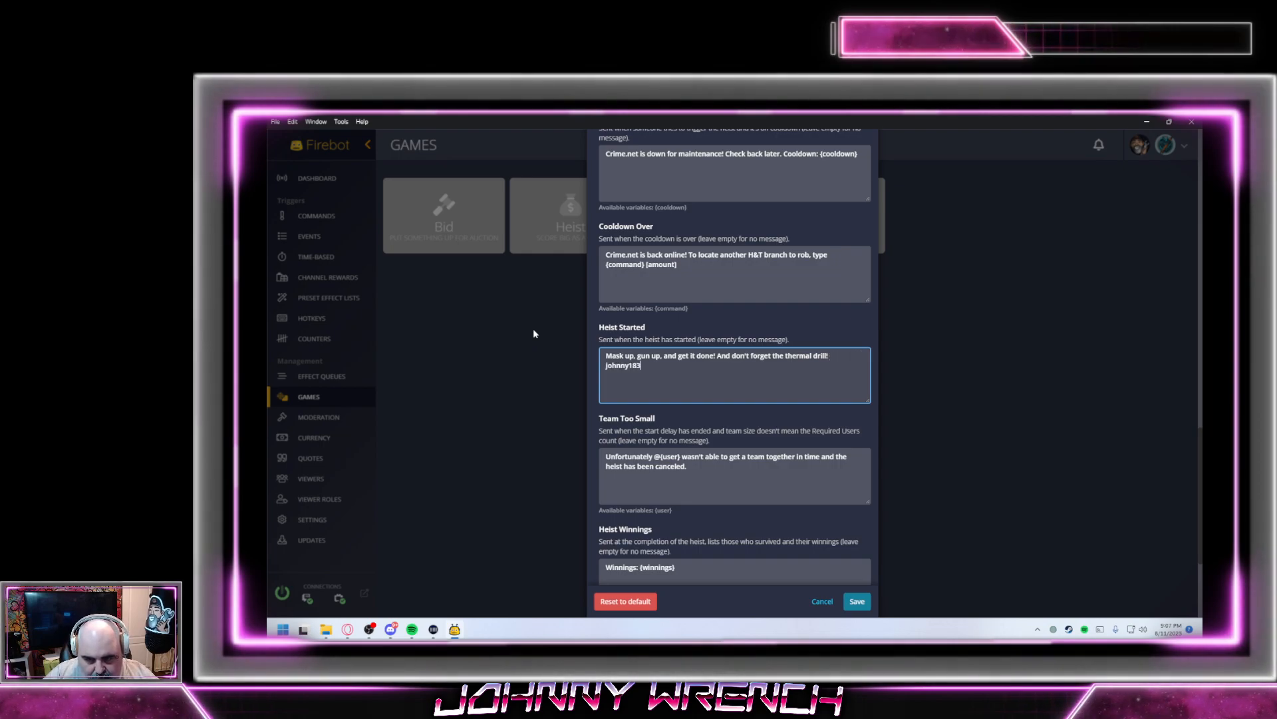
text(Dallas)
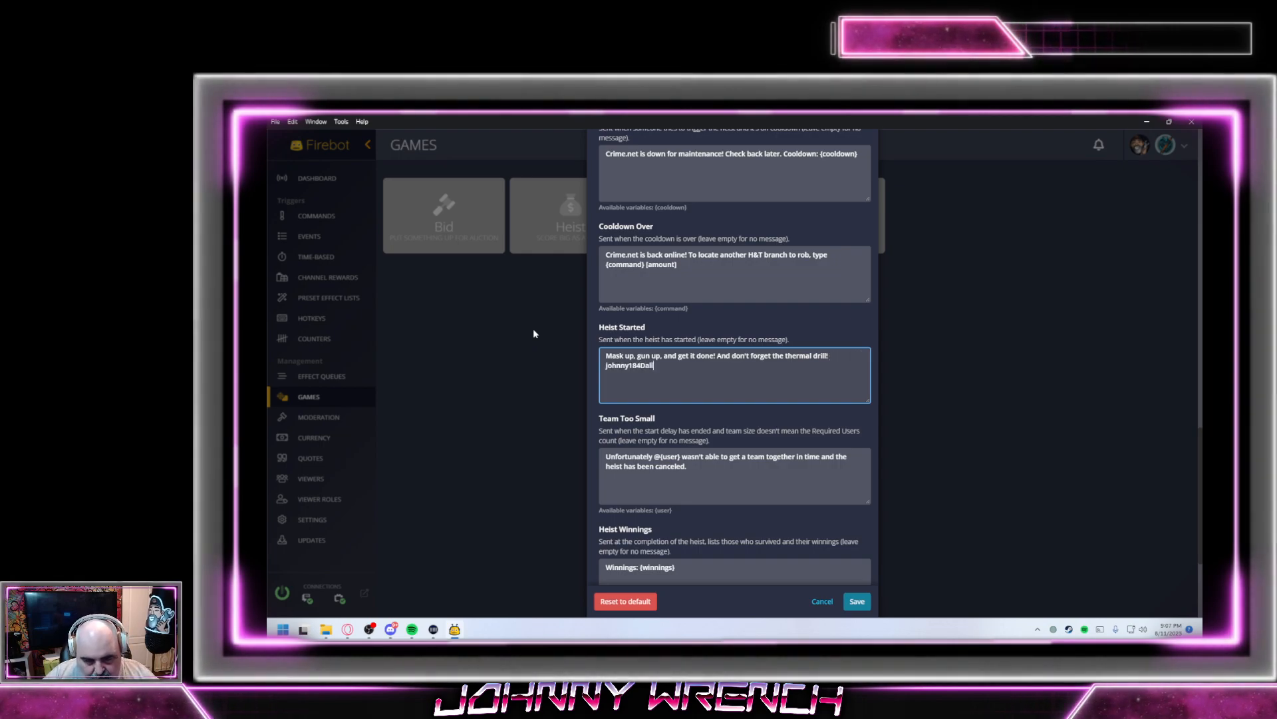
key(shift+Home)
key(ctrl+c)
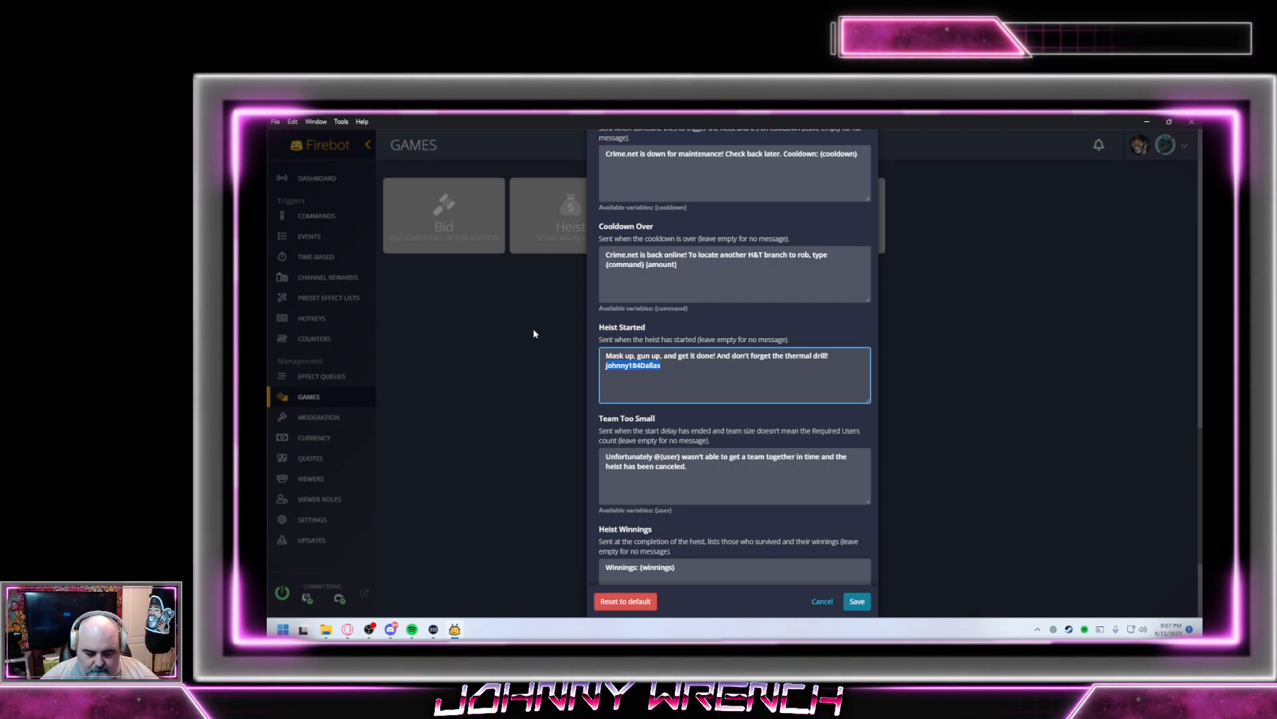
key(BackSpace)
key(ctrl+v)
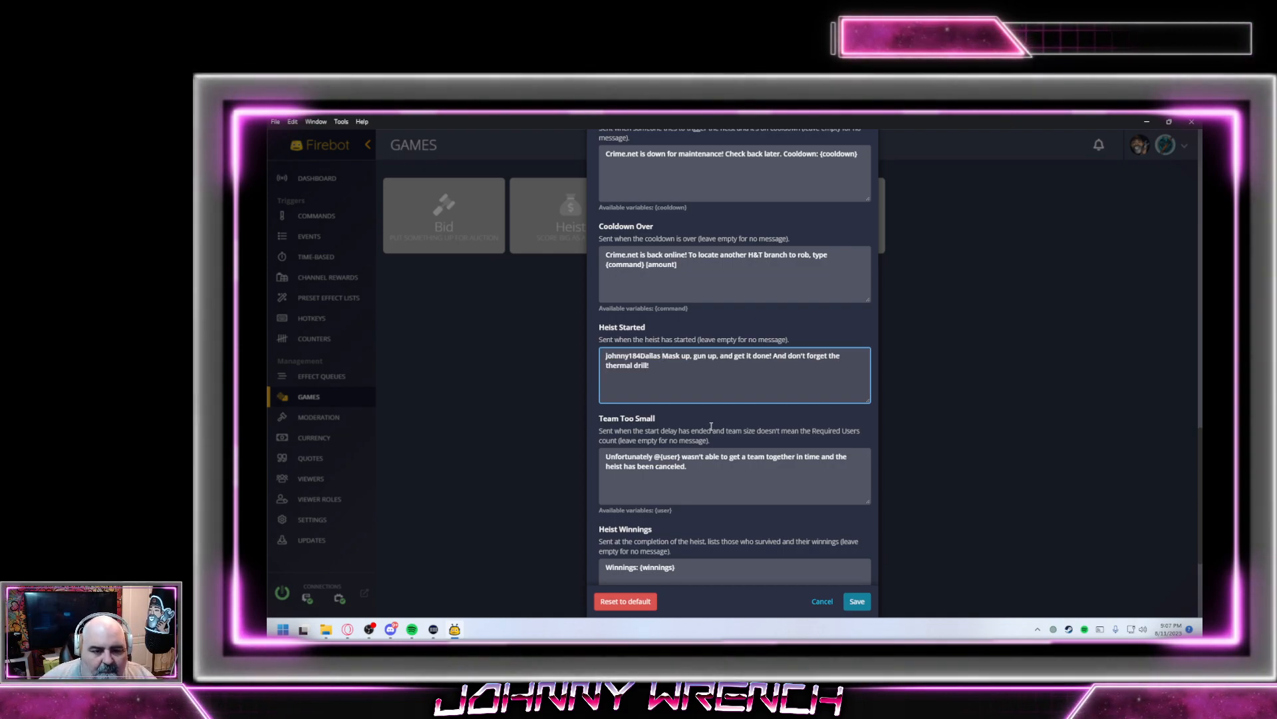
Check the Heist's Team Too Small message and the Minimum Users value in its general settings
scroll(711, 426, down, 2)
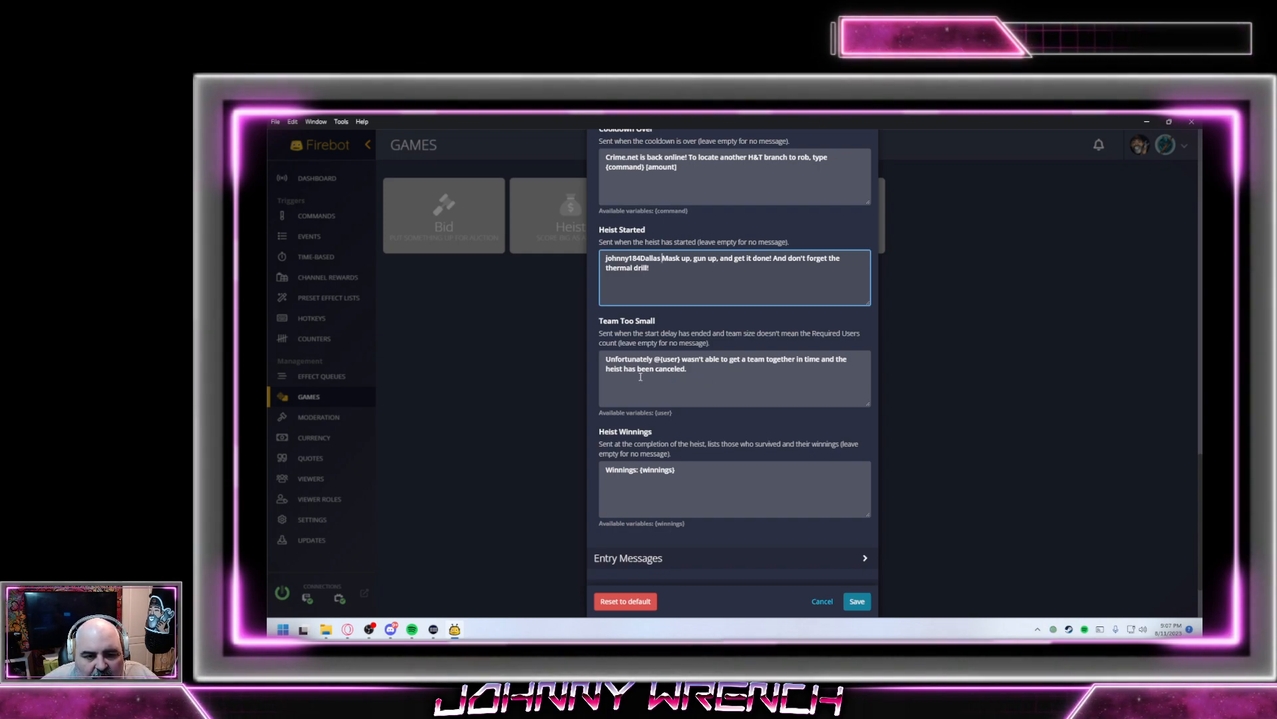
scroll(662, 377, up, 8)
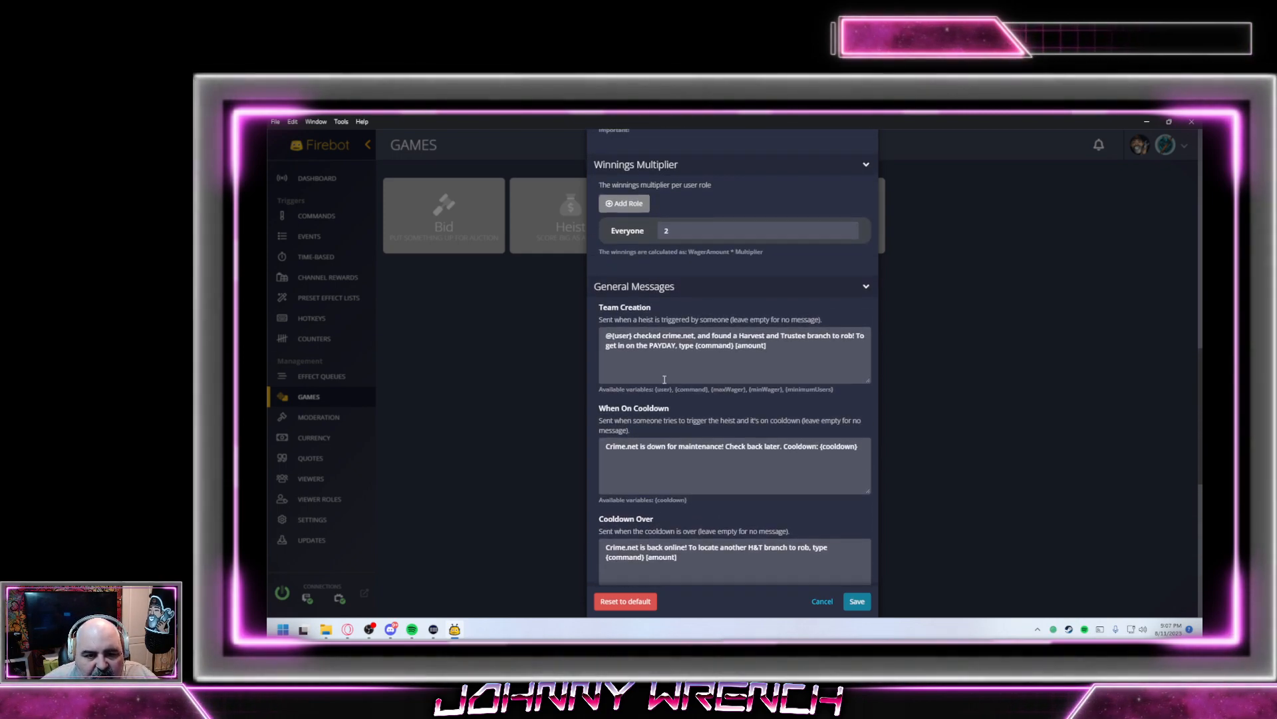
scroll(751, 363, up, 6)
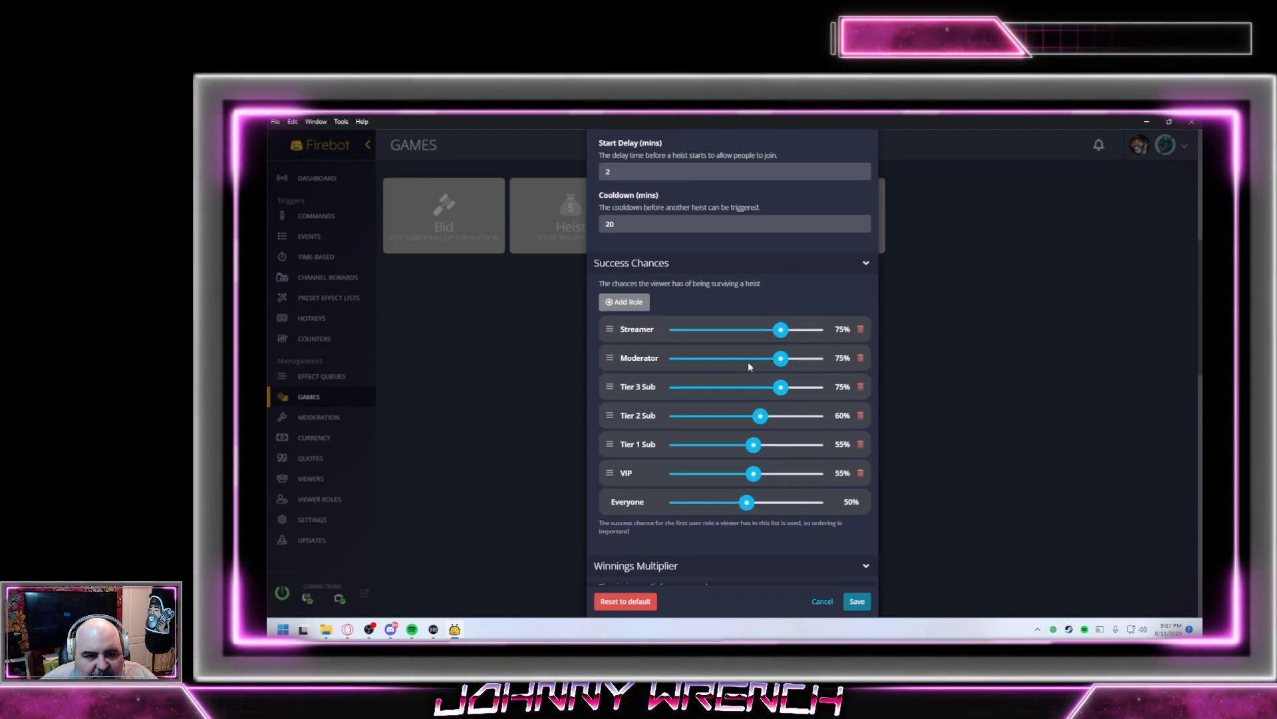
scroll(748, 361, up, 2)
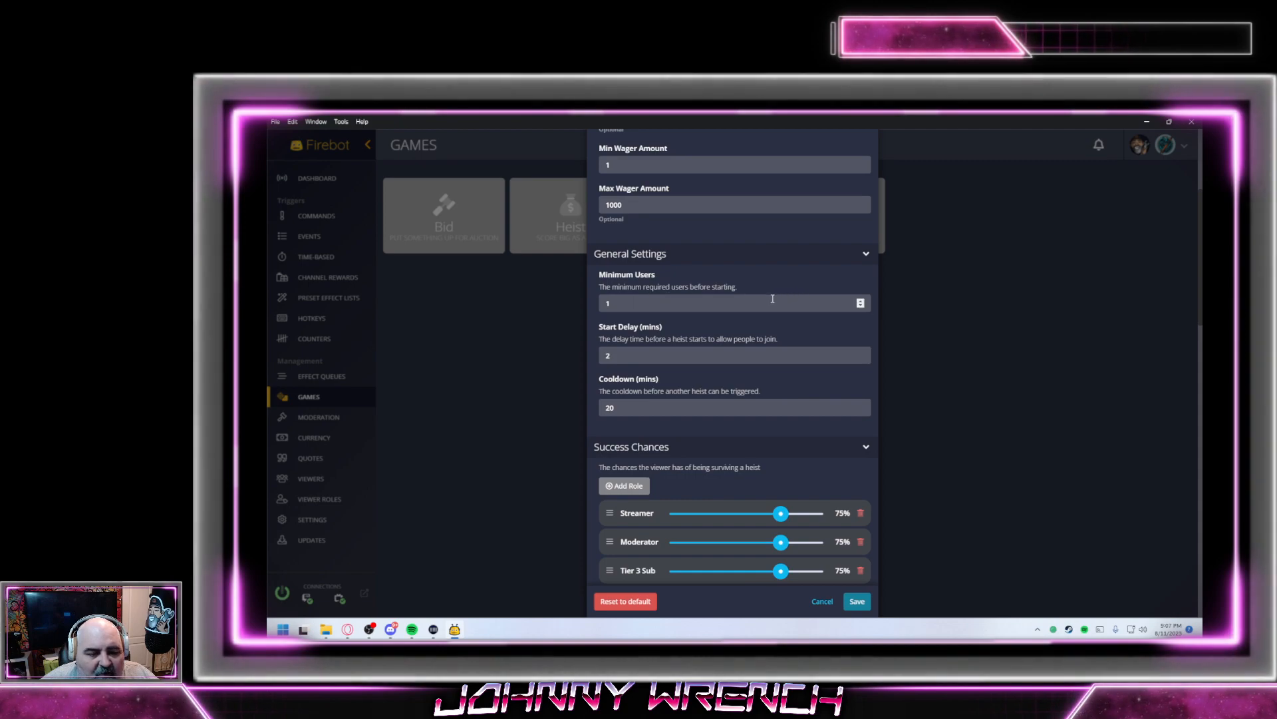
Set the Heist's Minimum Users to 4 in its general settings
drag(640, 307, 603, 300)
text(4)
click(692, 318)
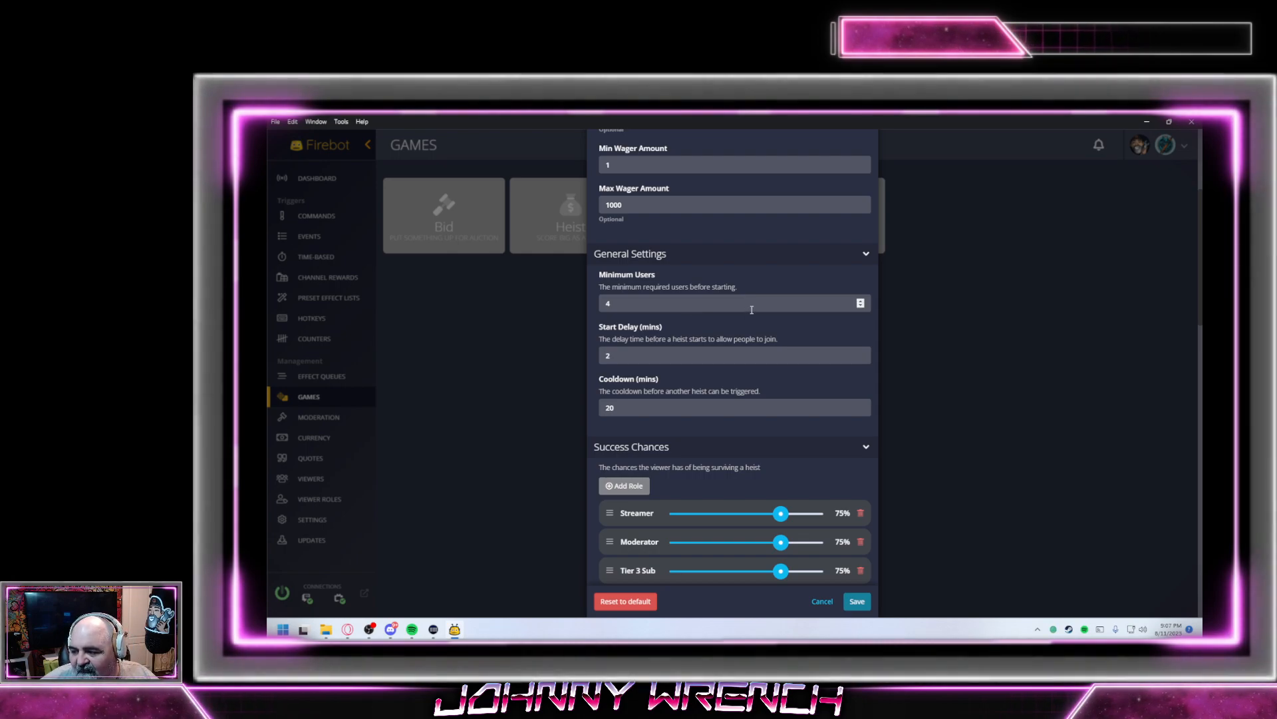
Change the Team Too Small message after "@{user}" to "couldn't convince the rest of the PAYDAY gang to rob the bank."
scroll(712, 326, down, 10)
scroll(712, 326, down, 2)
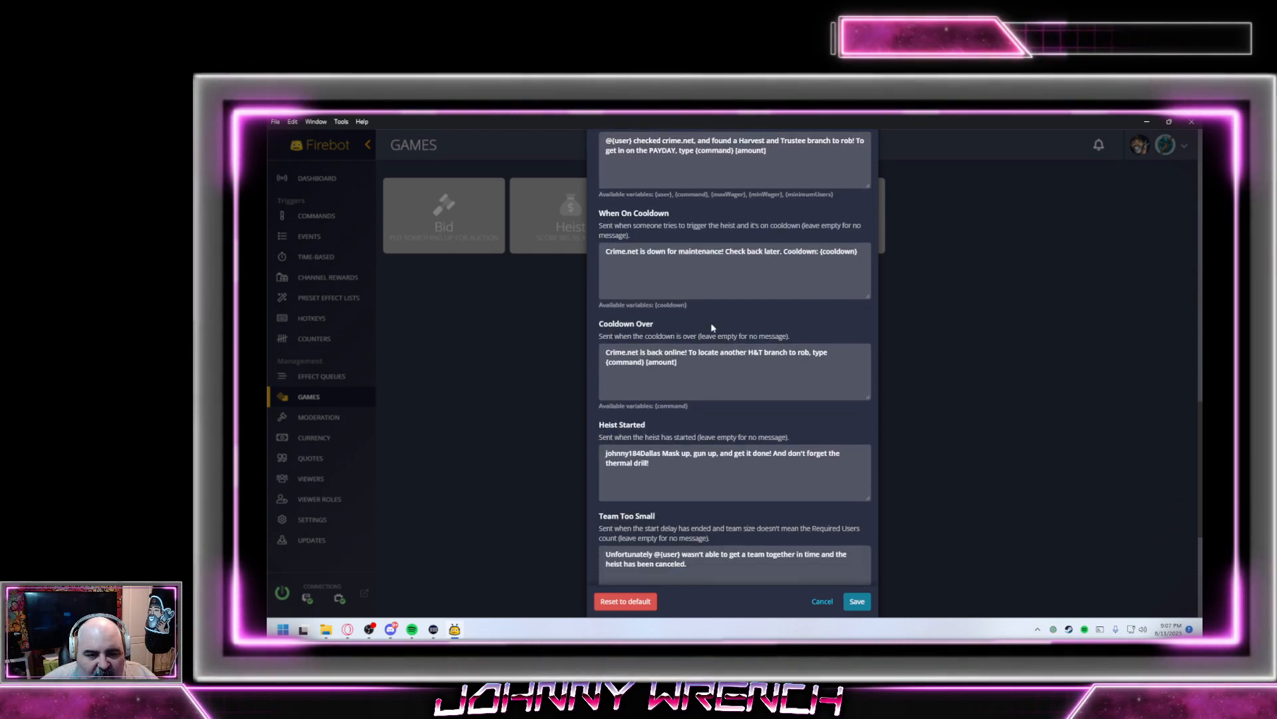
scroll(692, 326, down, 3)
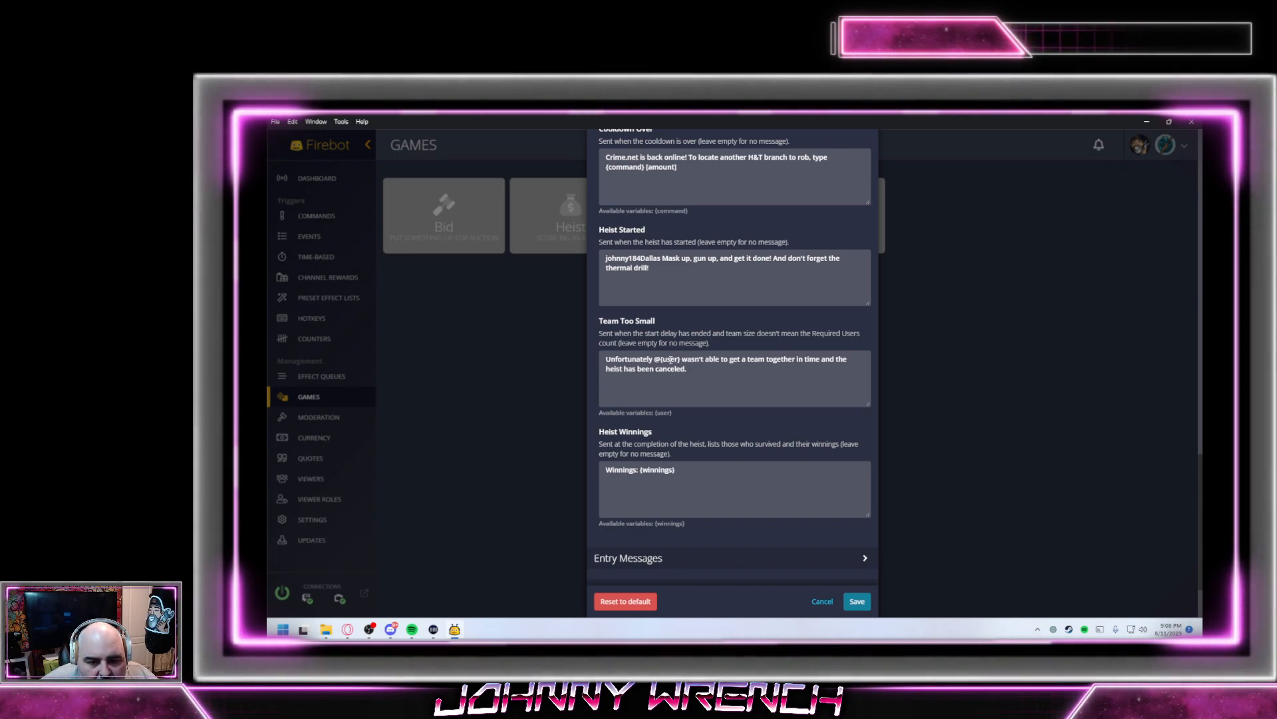
drag(683, 360, 689, 370)
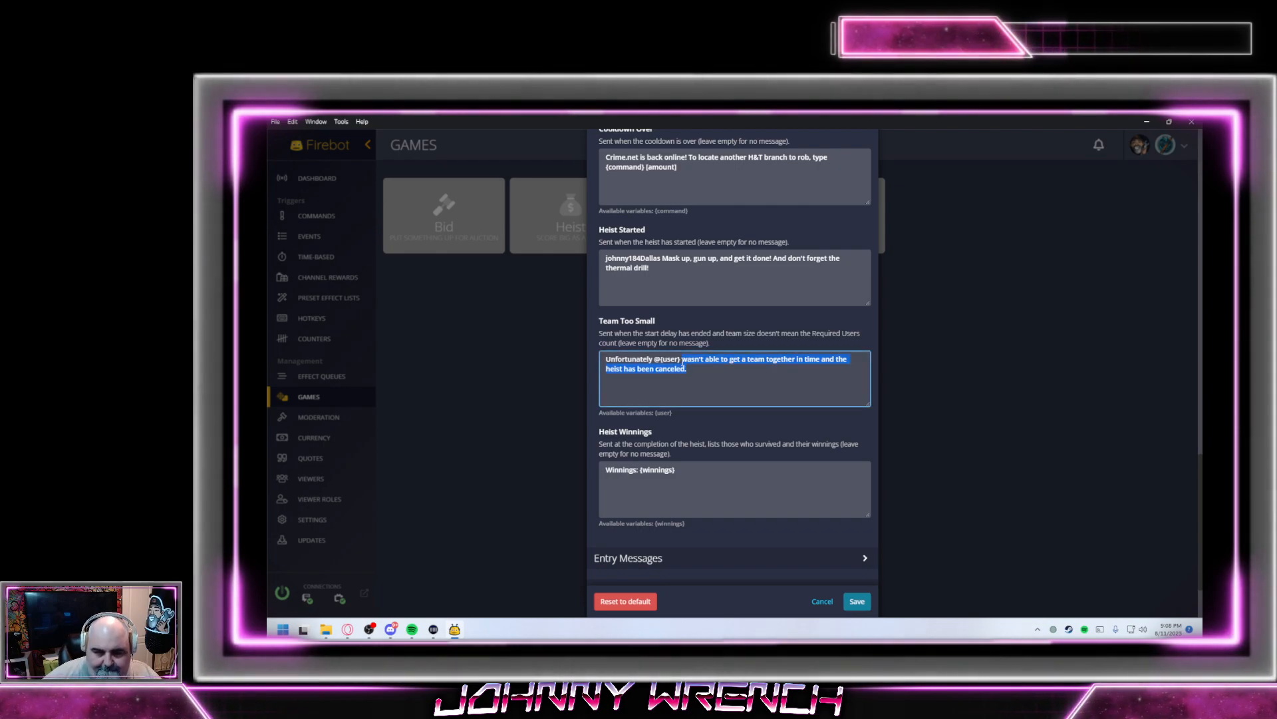
key(BackSpace)
text(couldn't convince the rest of the PAYDAY gang to )
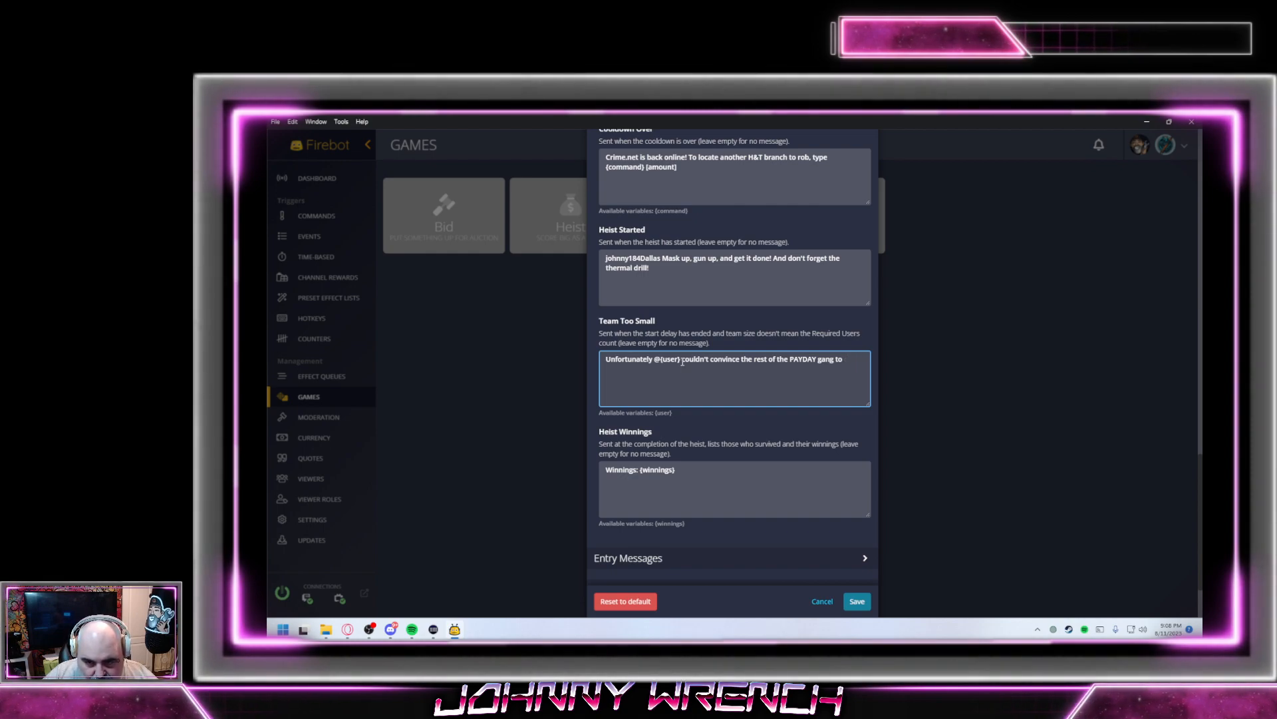
text(rob the bank.)
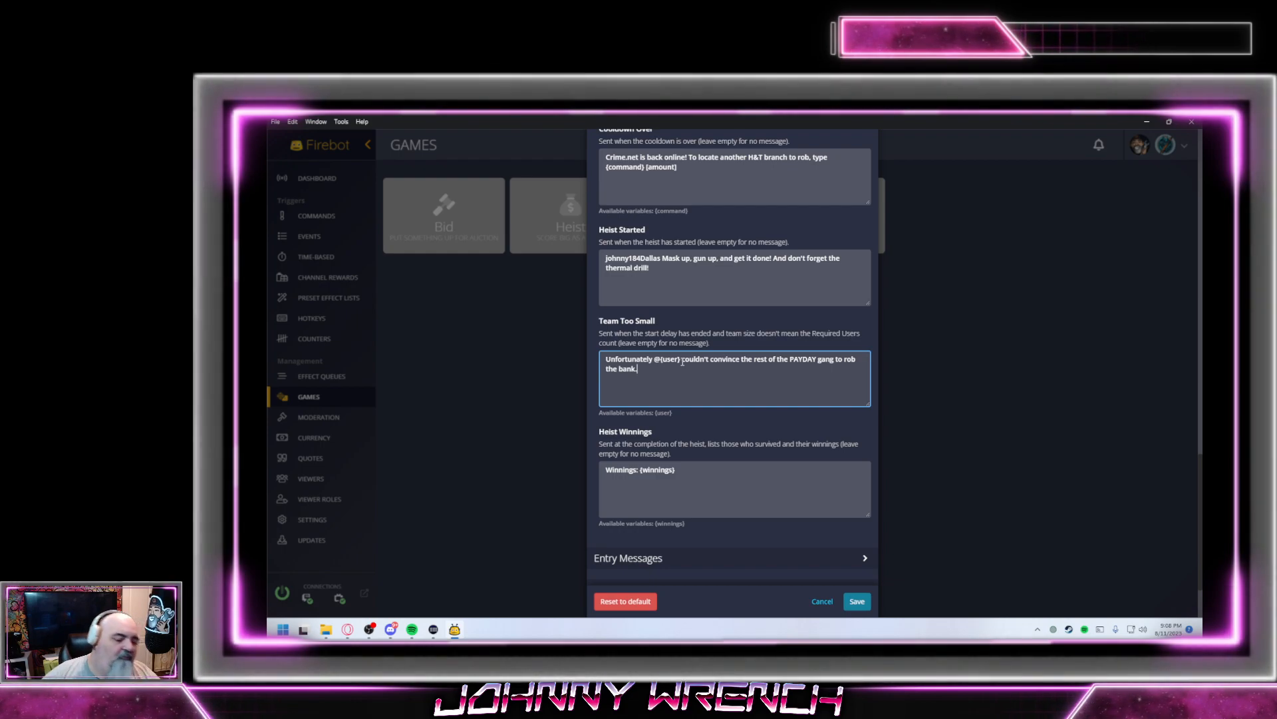
Put the emote code "johnny184Dallas" at the start of the Heist Winnings message
scroll(680, 361, down, 2)
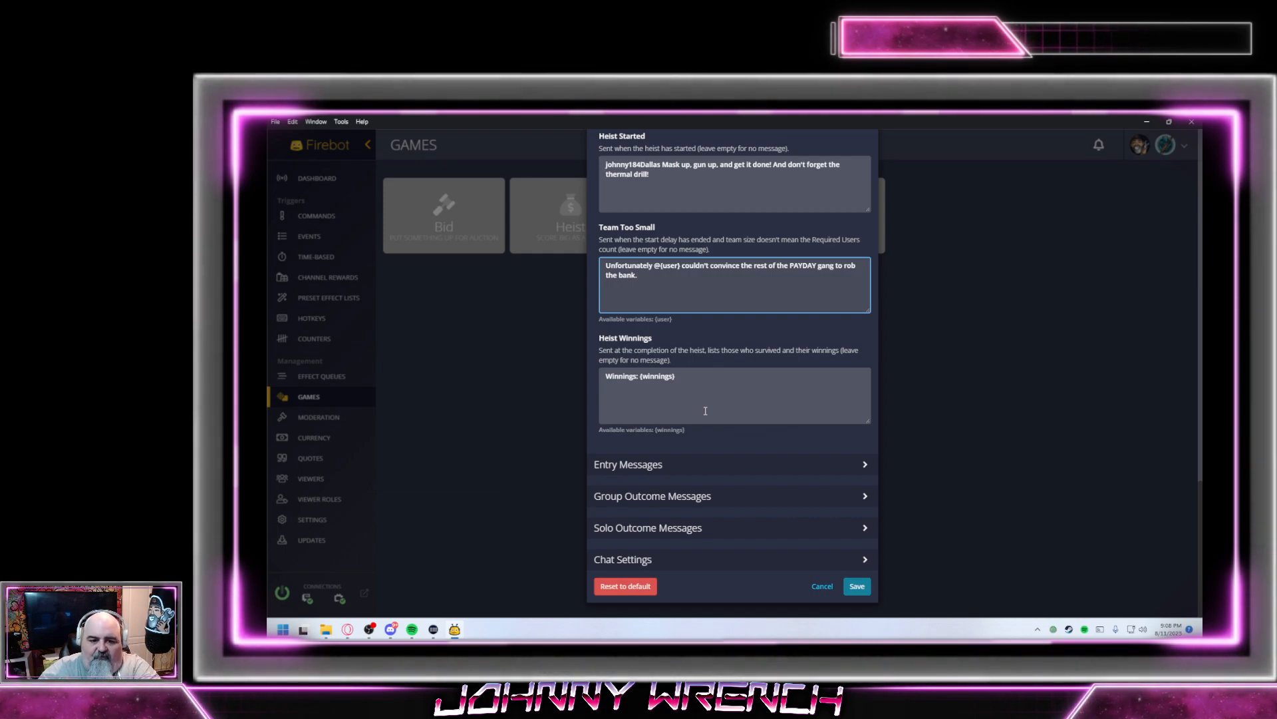
key(Tab)
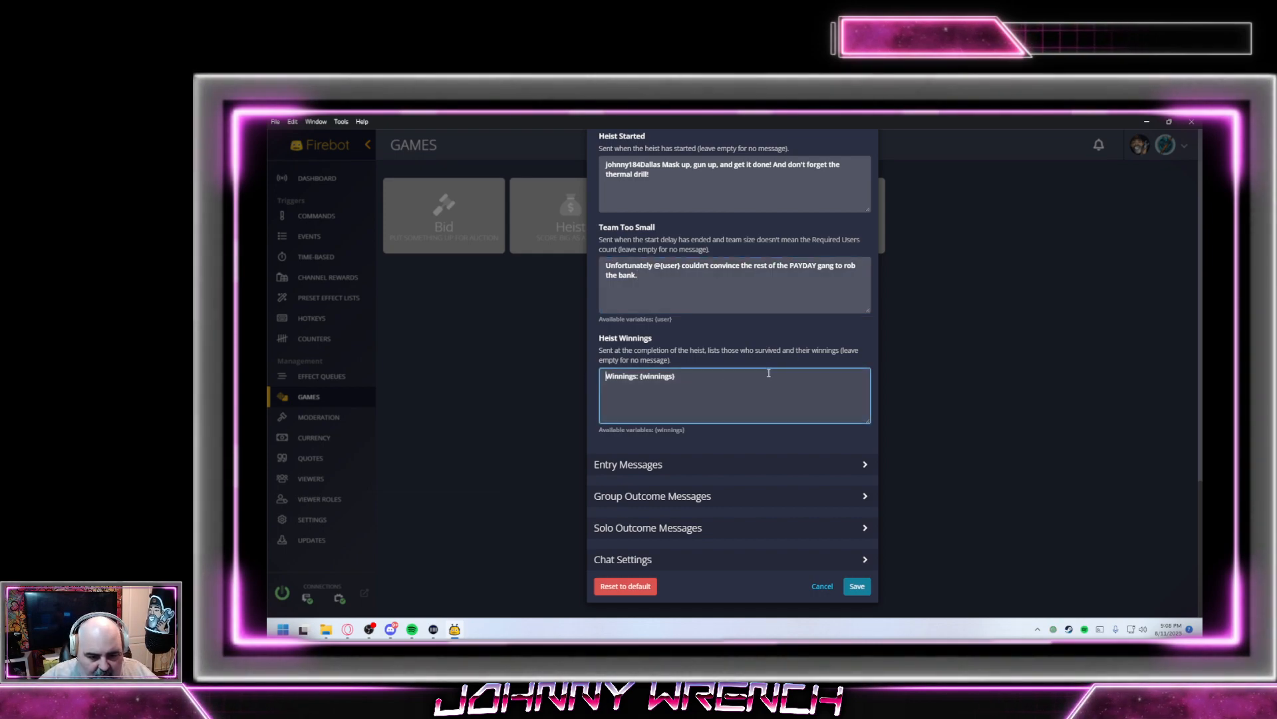
key(ctrl+v)
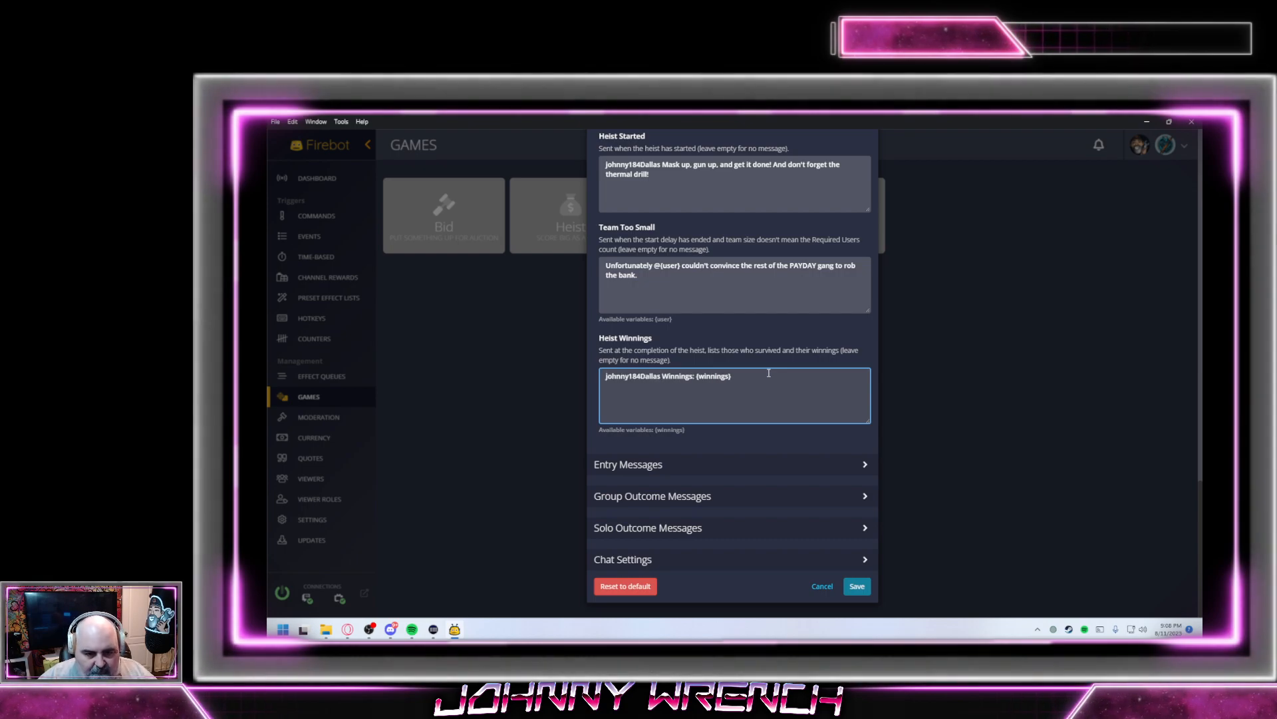
click(758, 464)
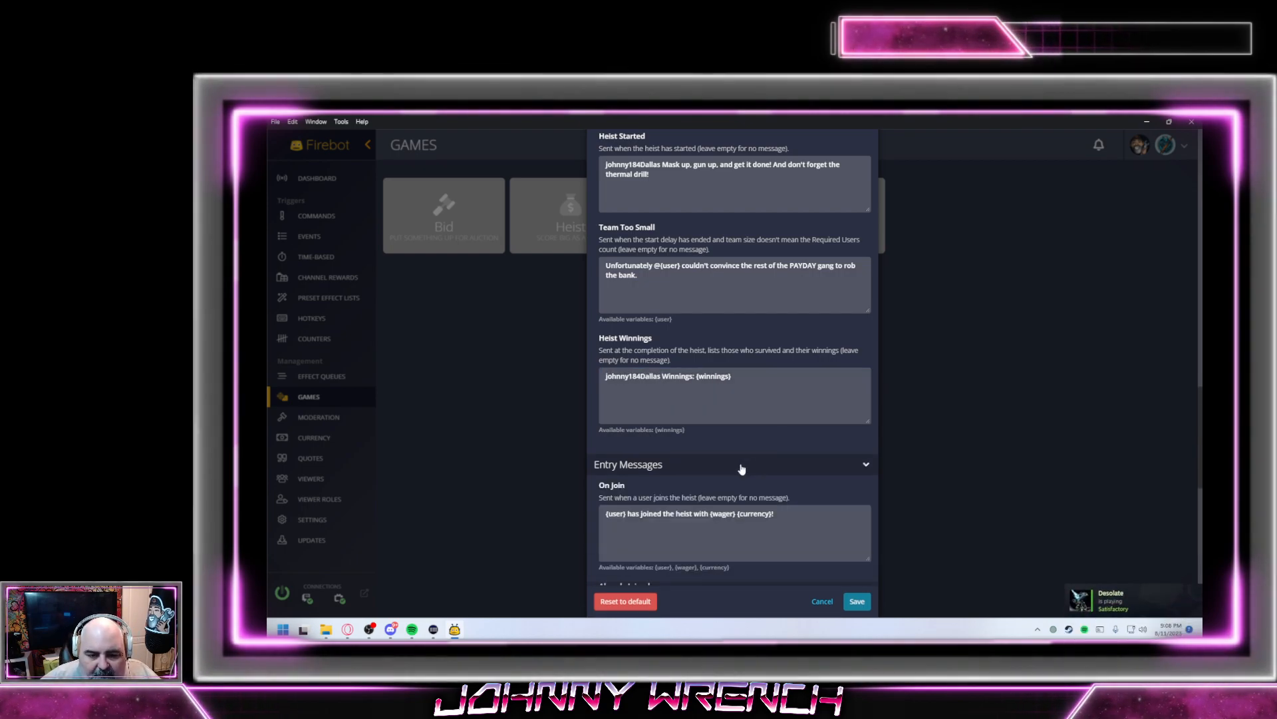
scroll(741, 467, down, 4)
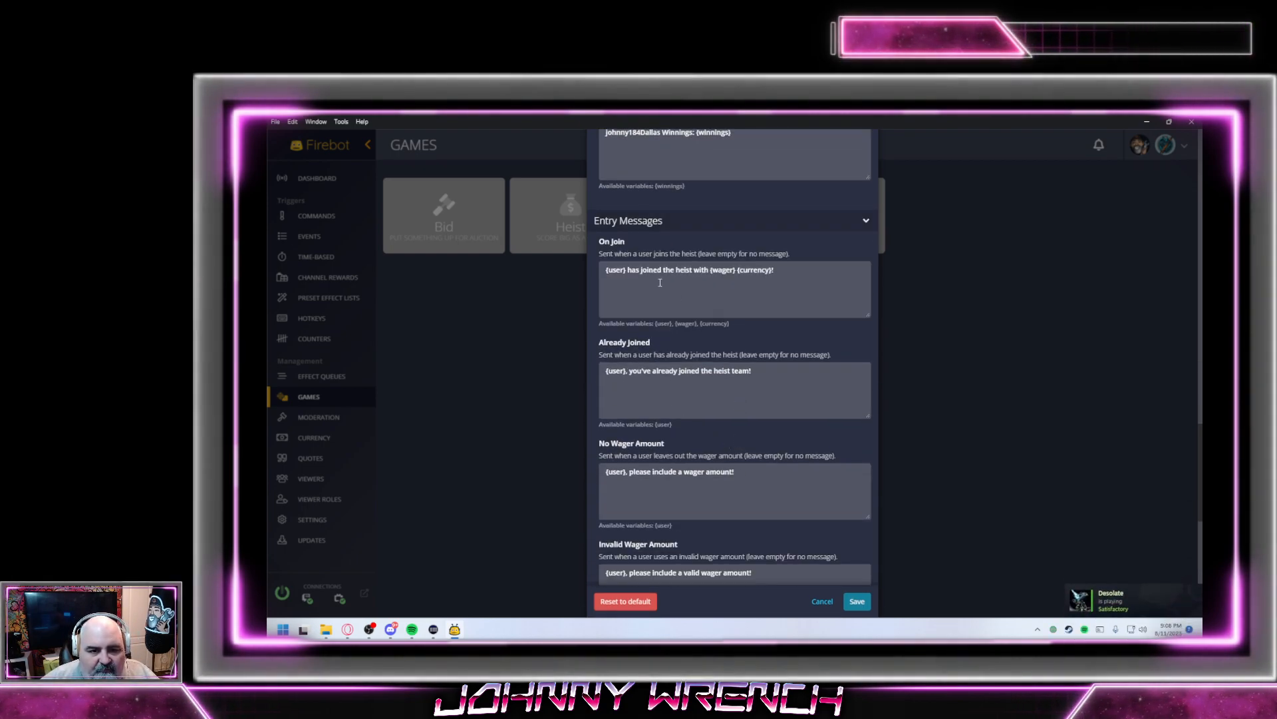
click(603, 288)
text(johnny184Dallas)
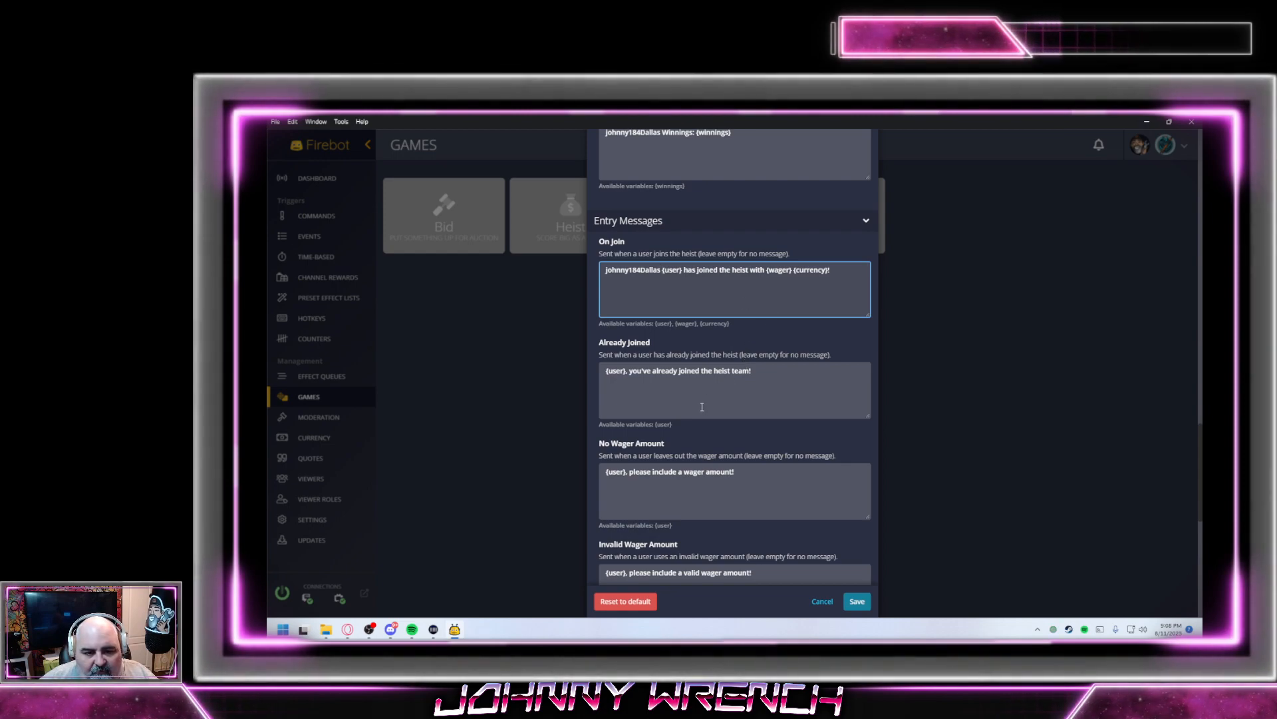
click(608, 378)
text(johnny184Dallas)
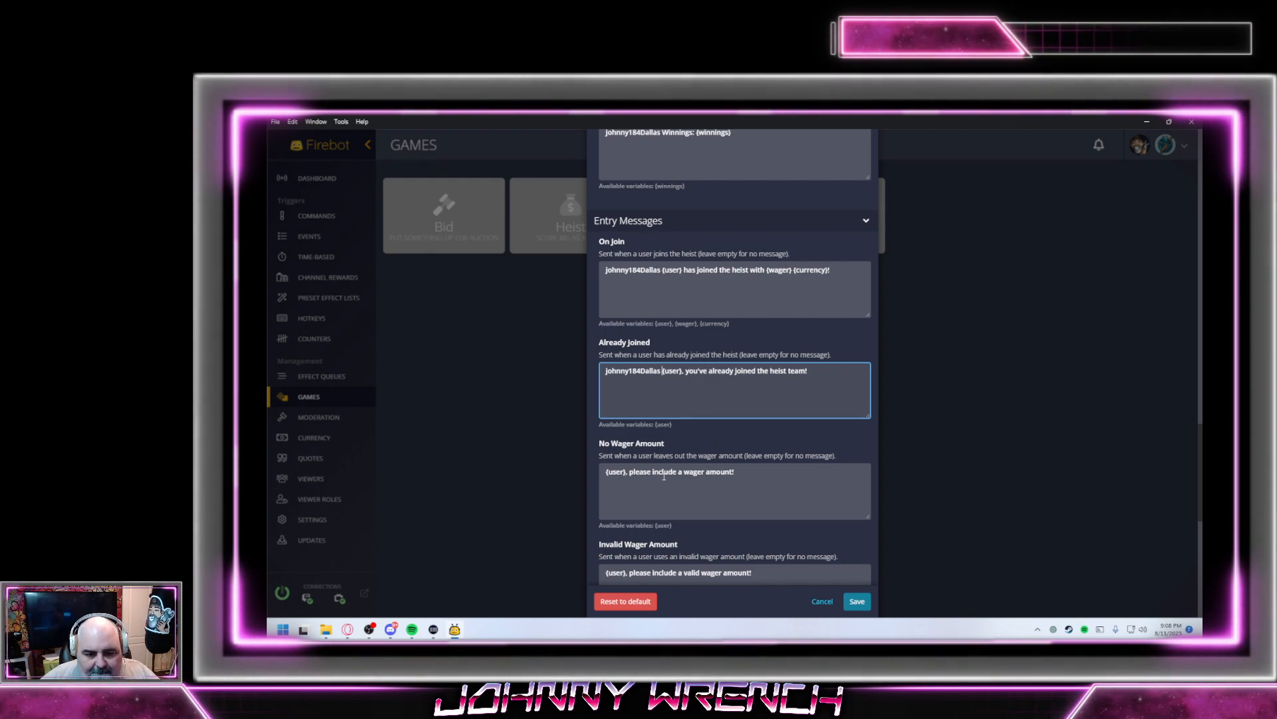
click(607, 472)
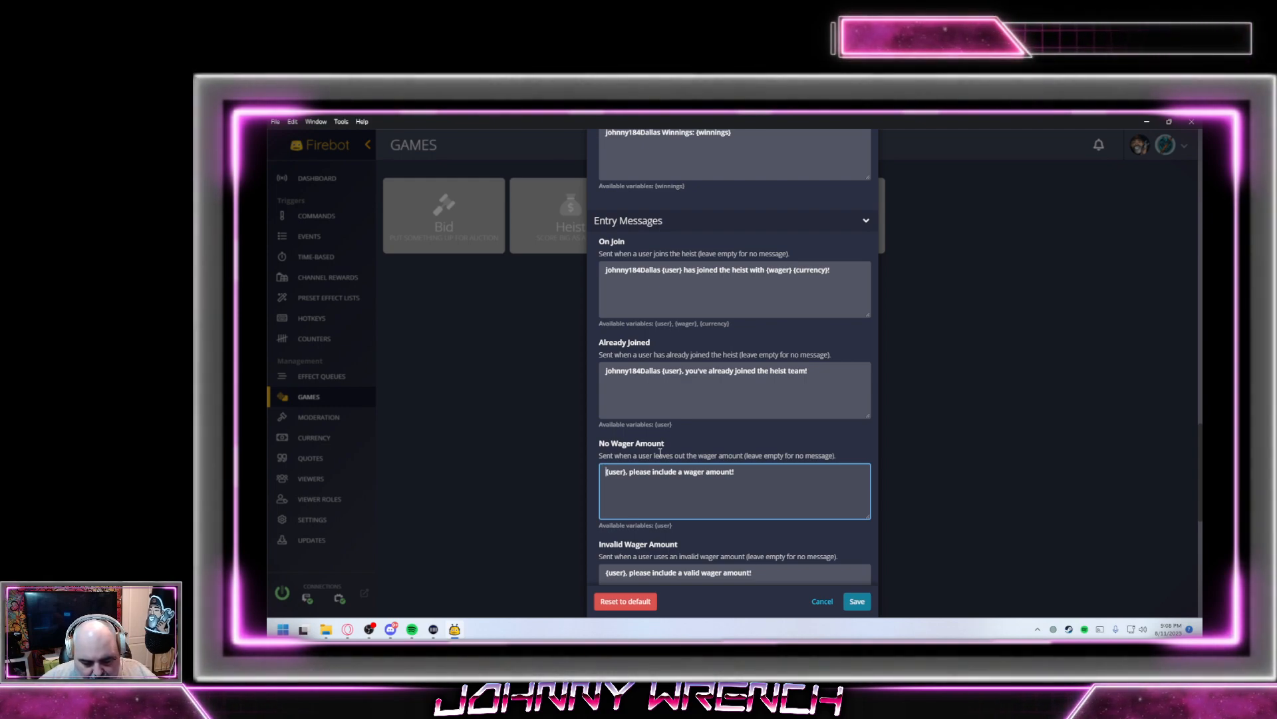
text(johnny184Dallas)
scroll(661, 456, down, 2)
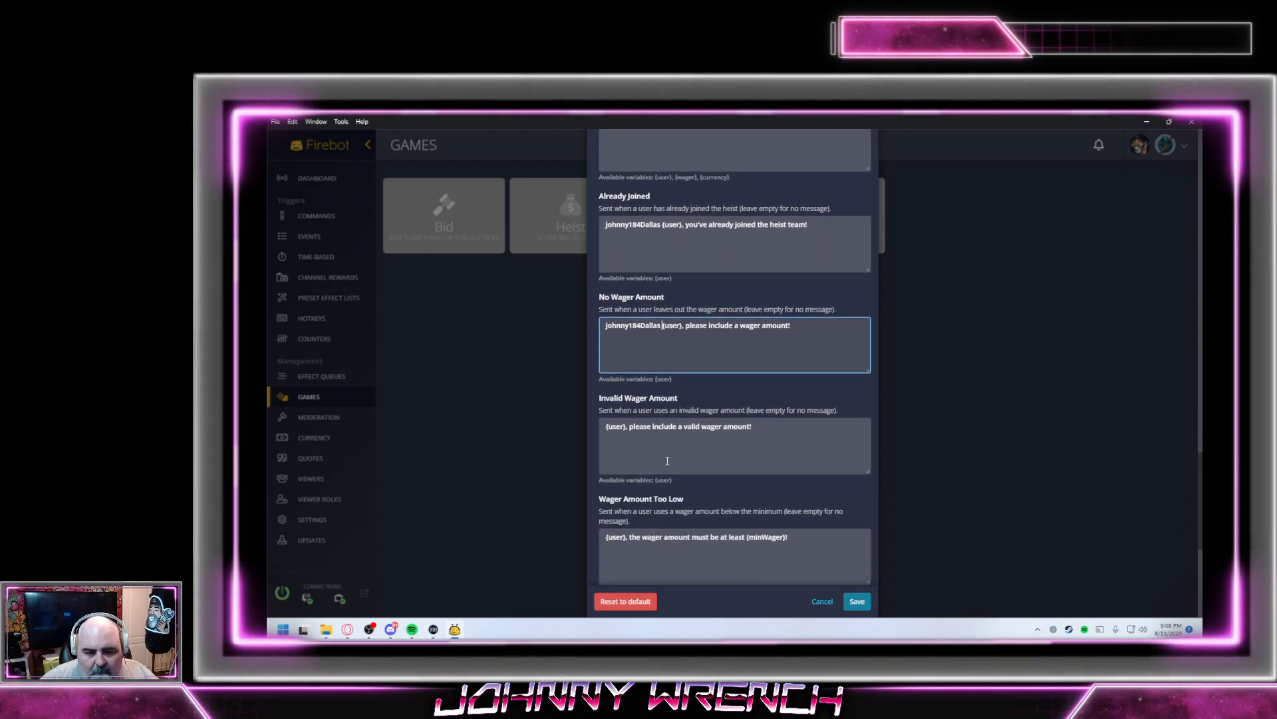
click(609, 429)
text(johnny184Dallas)
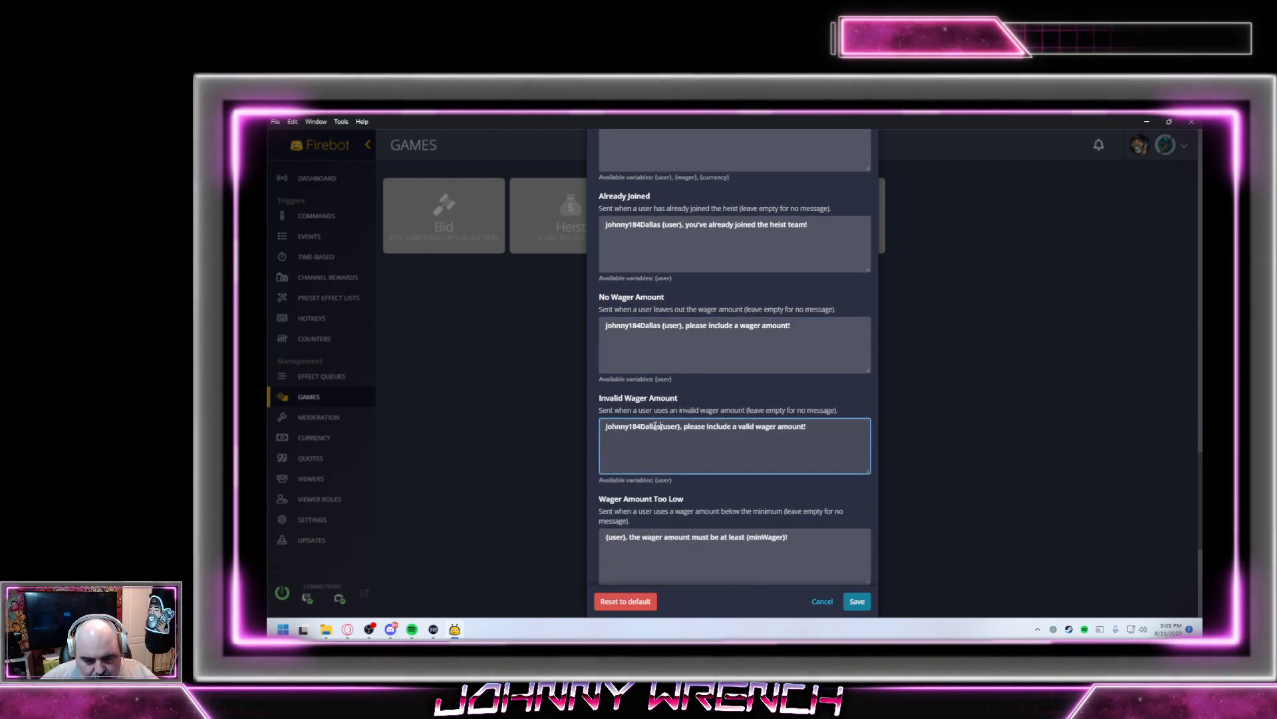
Put "johnny184Dallas" at the start of the Wager Amount Too Low, Wager Amount Too High and Not Enough To Wager messages
scroll(732, 432, down, 2)
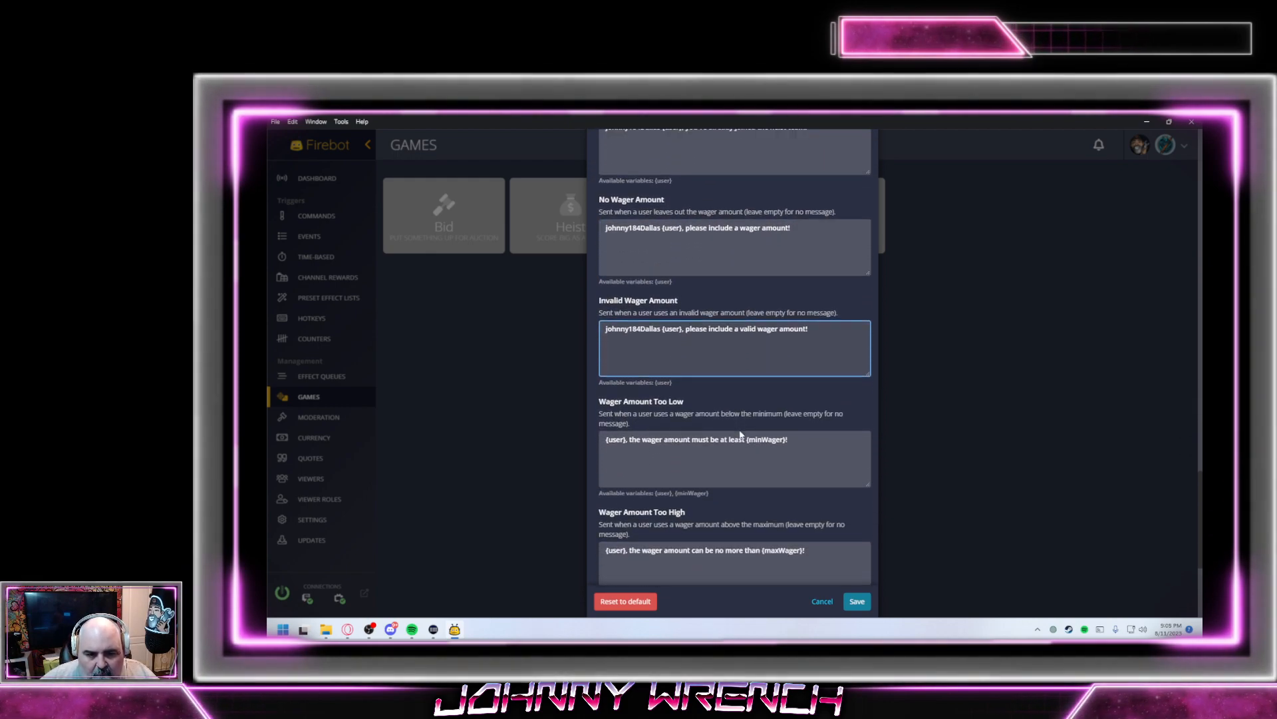
click(607, 439)
text(johnny184Dallas)
scroll(707, 431, down, 1)
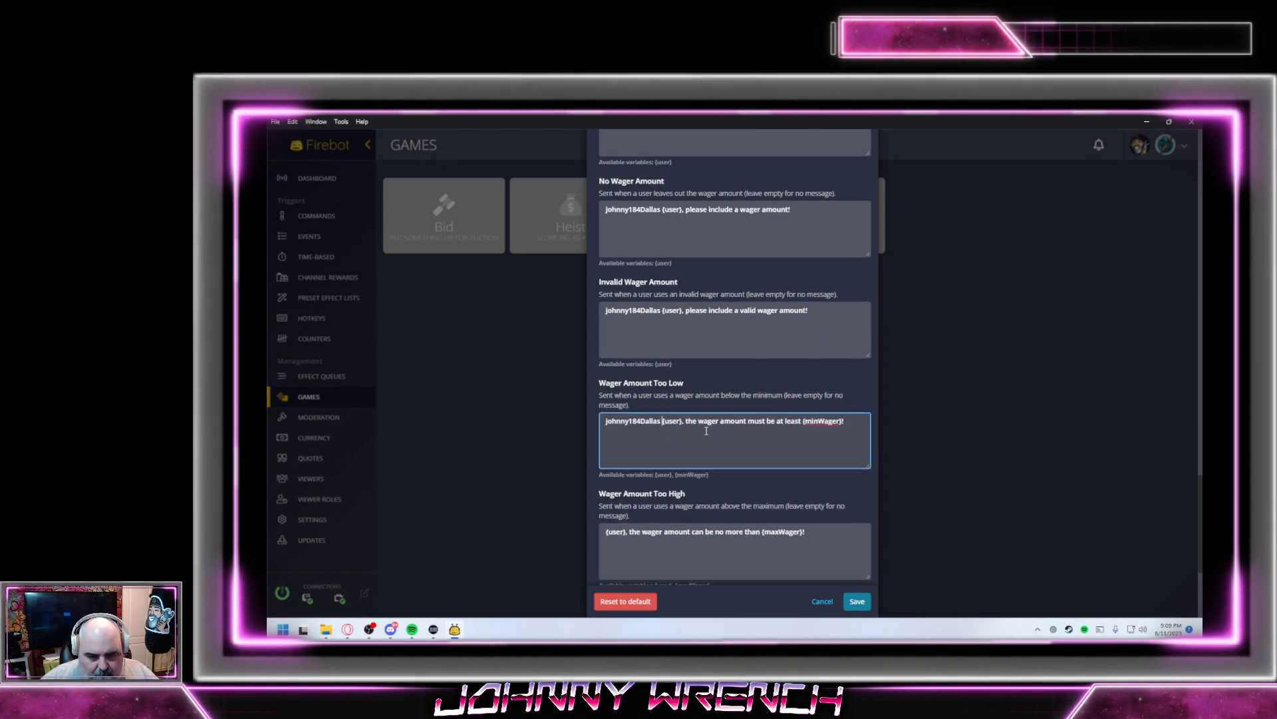
scroll(707, 432, down, 3)
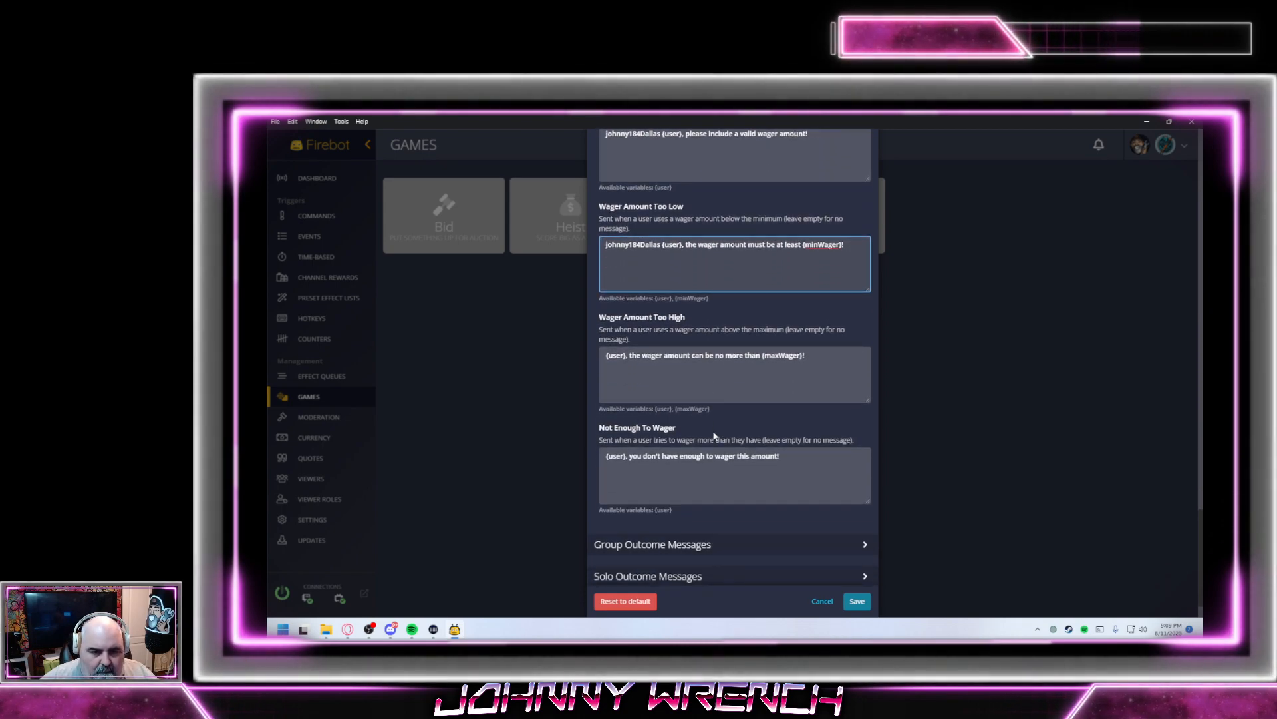
click(607, 356)
text(johnny184Dallas)
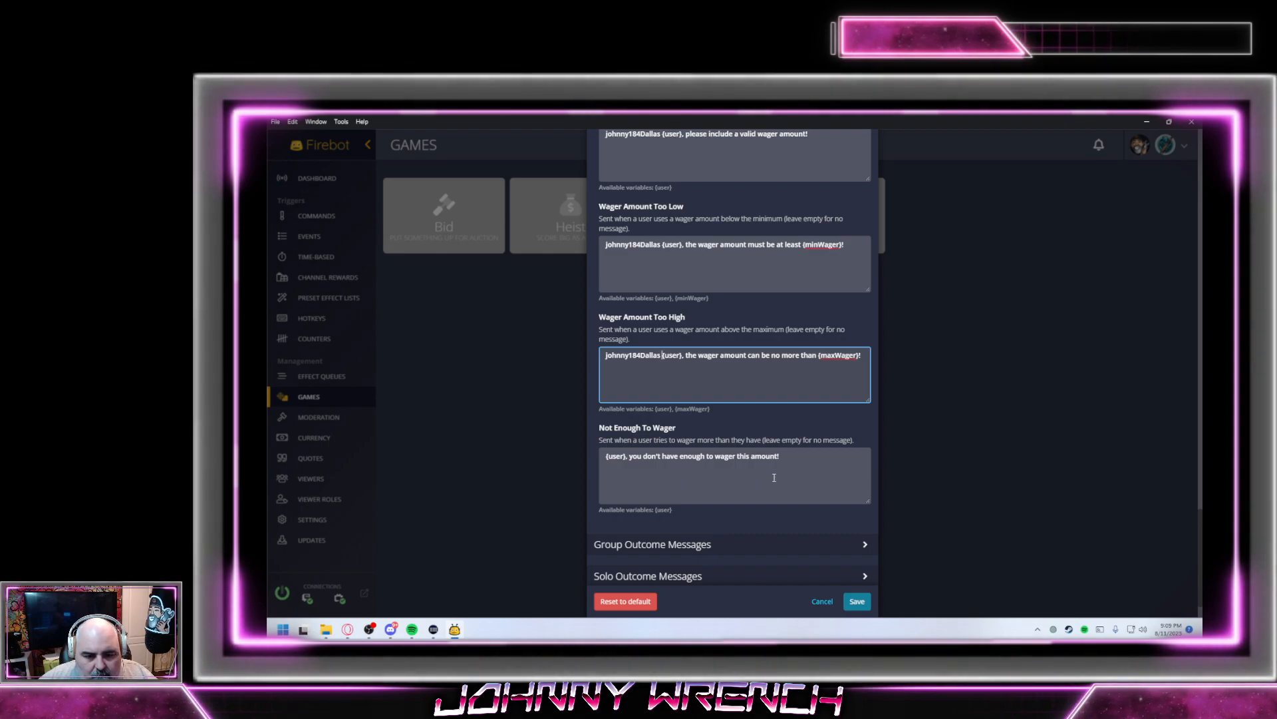
click(619, 461)
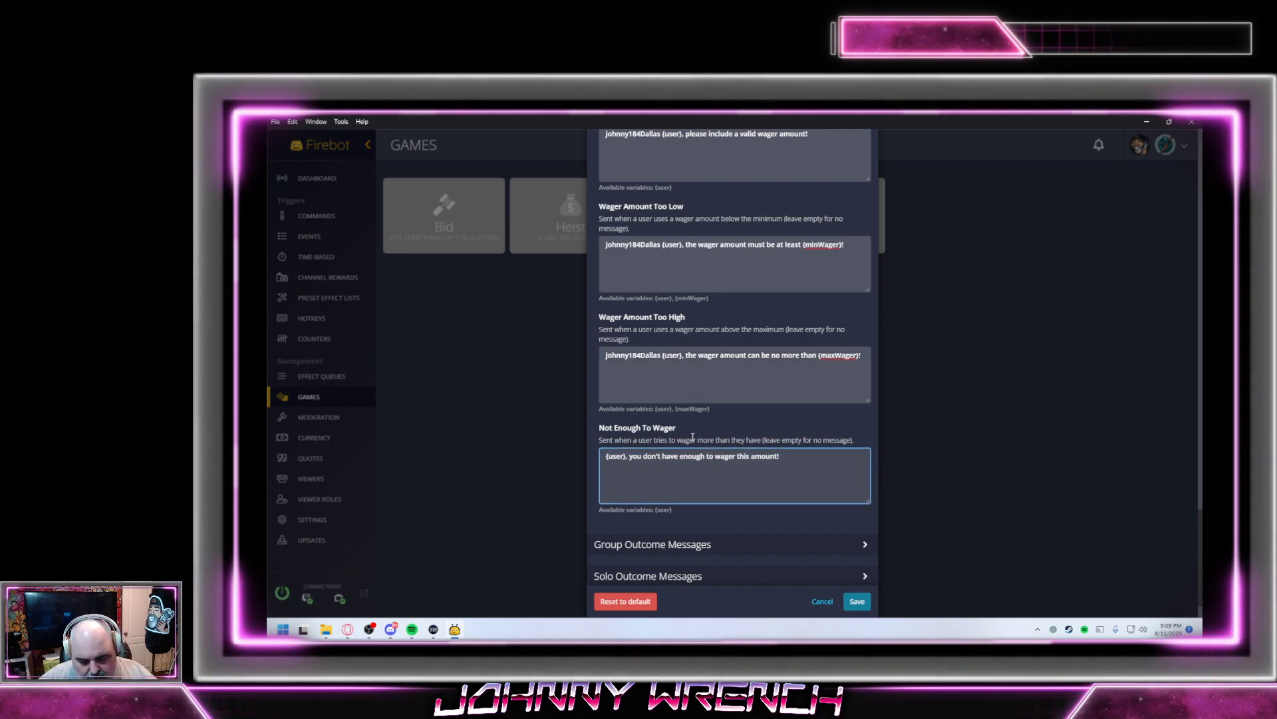
text(johnny184Dallas)
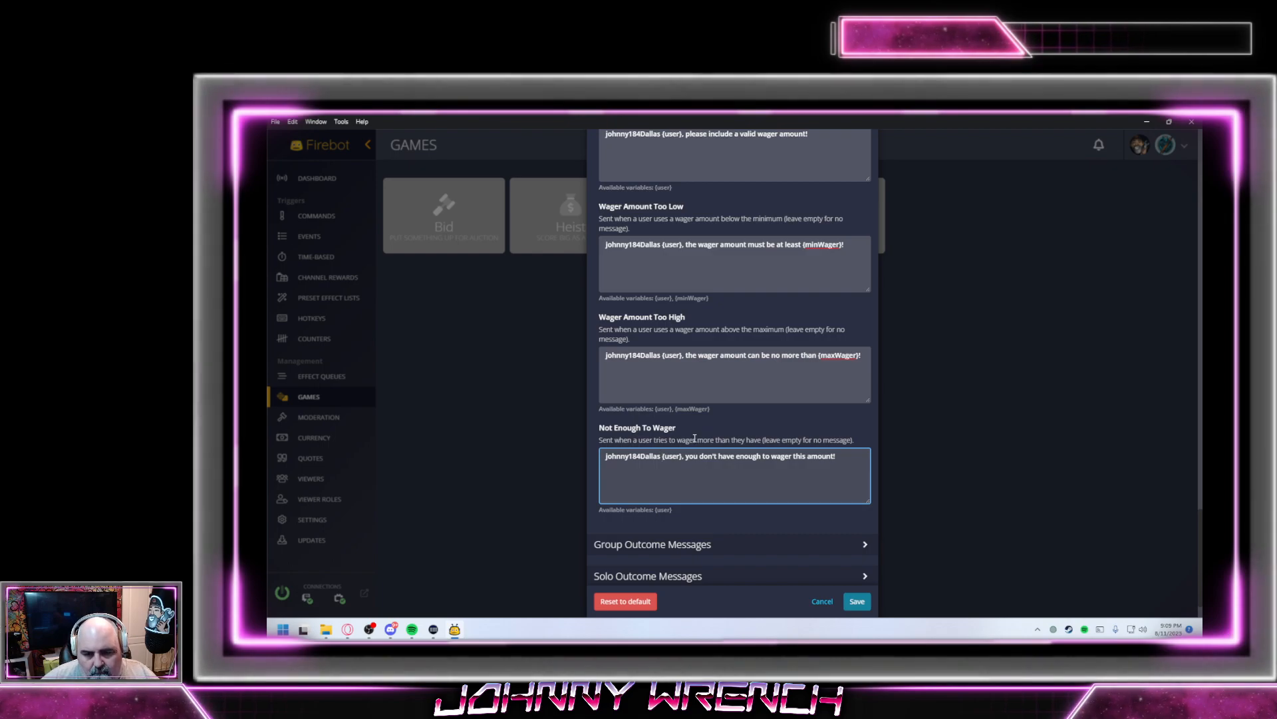
Replace the word "wager" with "buy-in" in the No Wager Amount and Invalid Wager Amount messages
scroll(763, 439, up, 5)
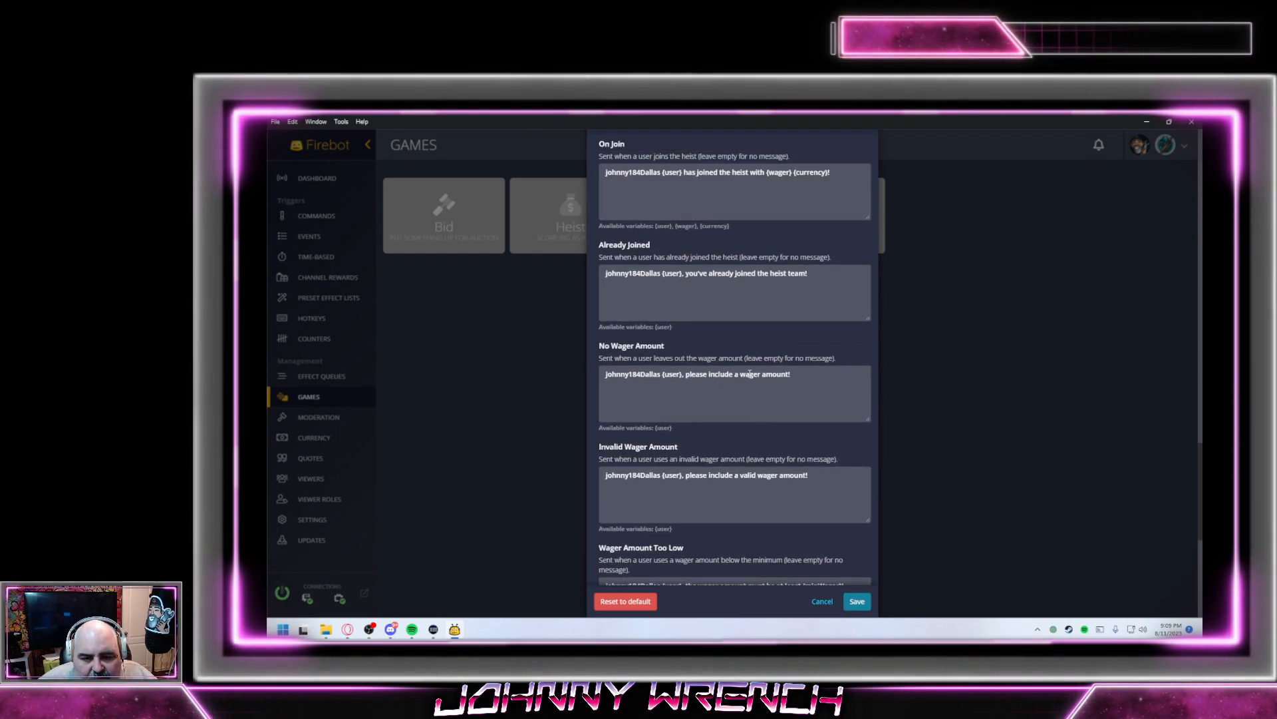
drag(741, 373, 751, 374)
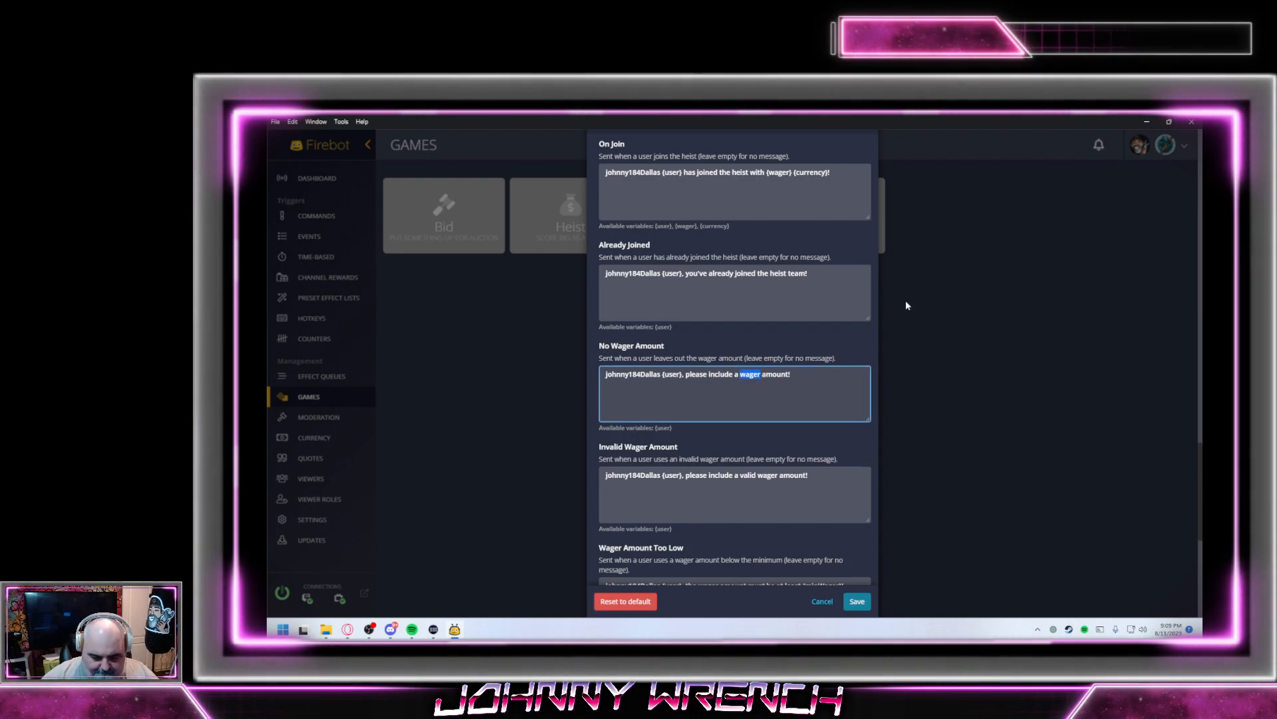
text(buy)
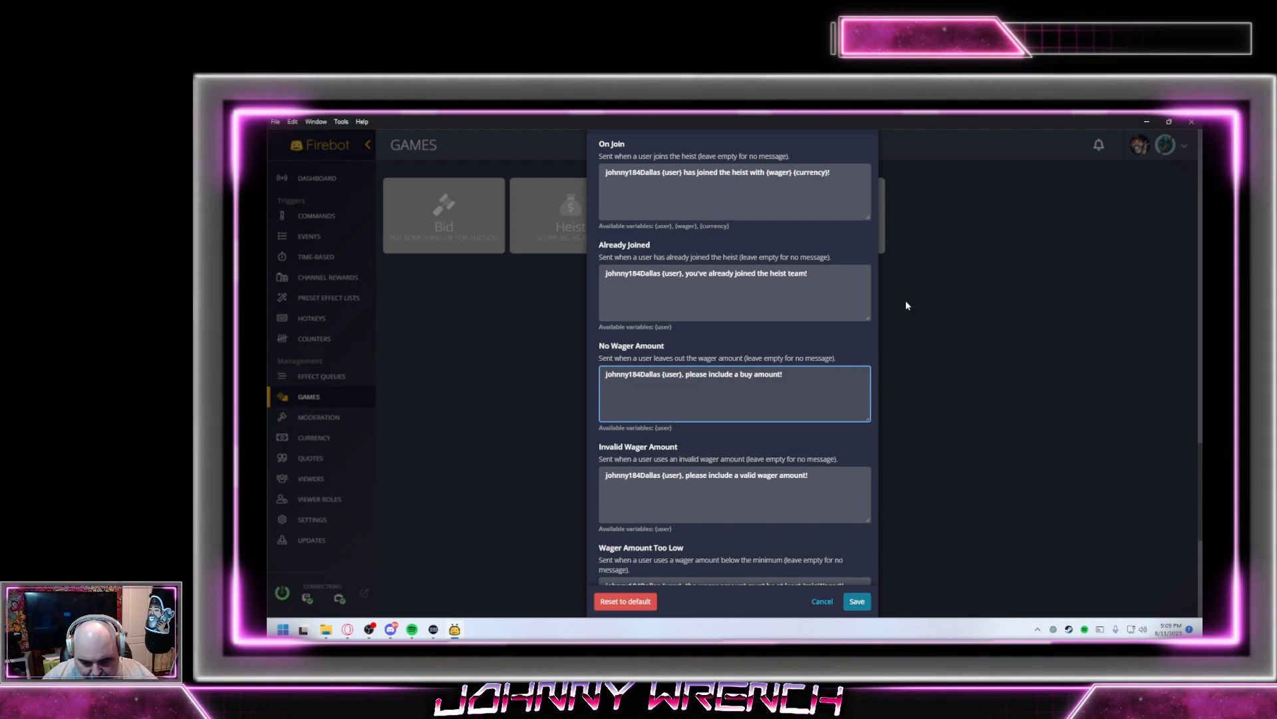
text(-in)
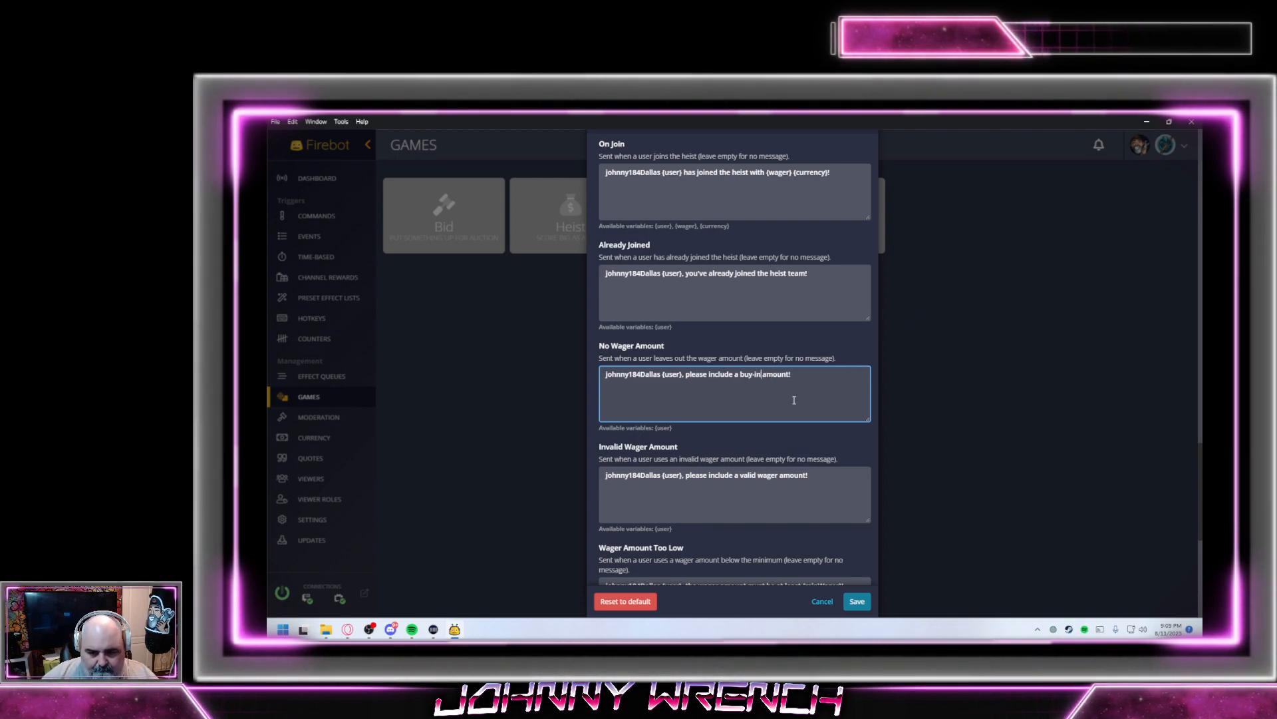
click(777, 476)
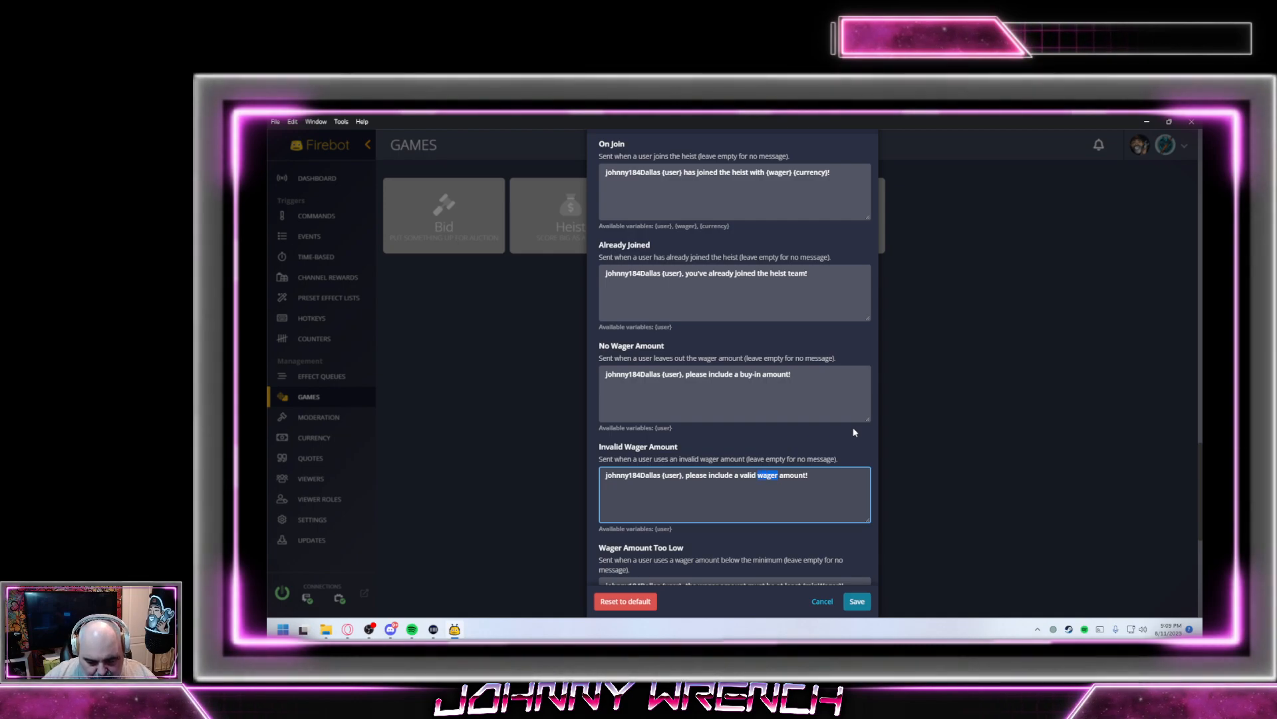
text(buy-)
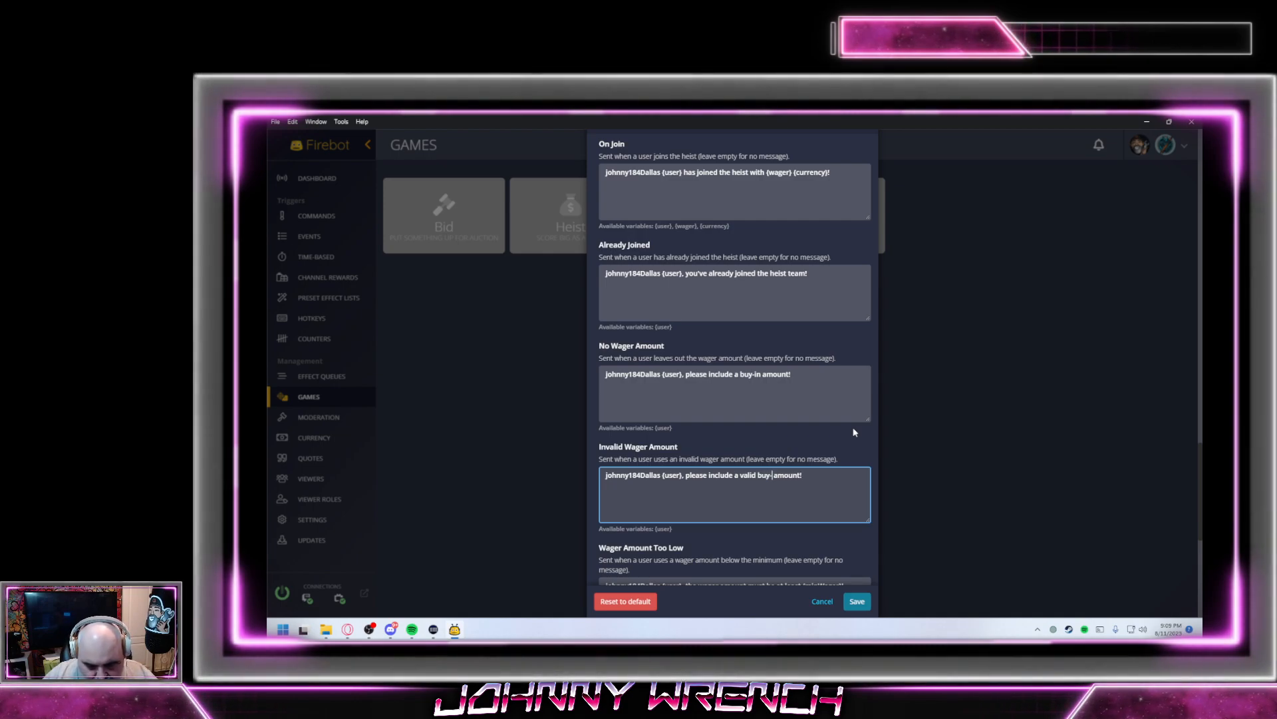
text(in)
Replace the word "wager" with "buy-in" in the Wager Amount Too Low and Wager Amount Too High messages, keeping the variables
scroll(866, 431, down, 3)
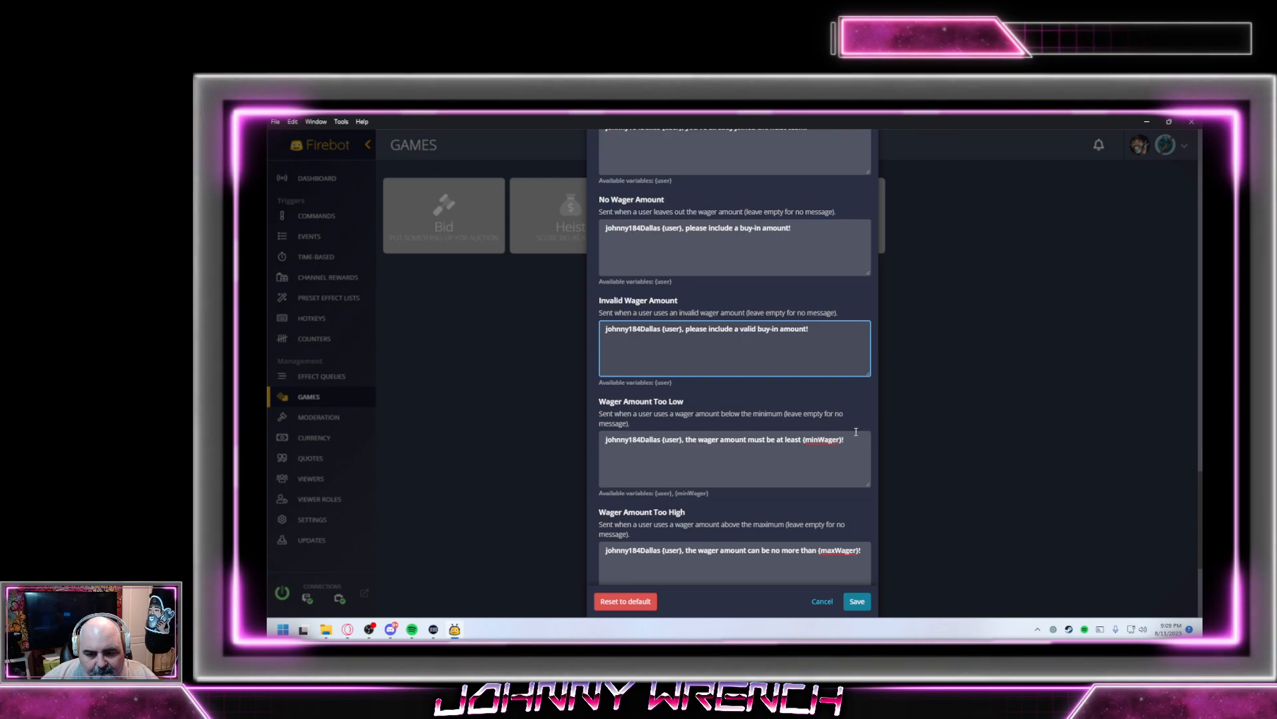
click(720, 440)
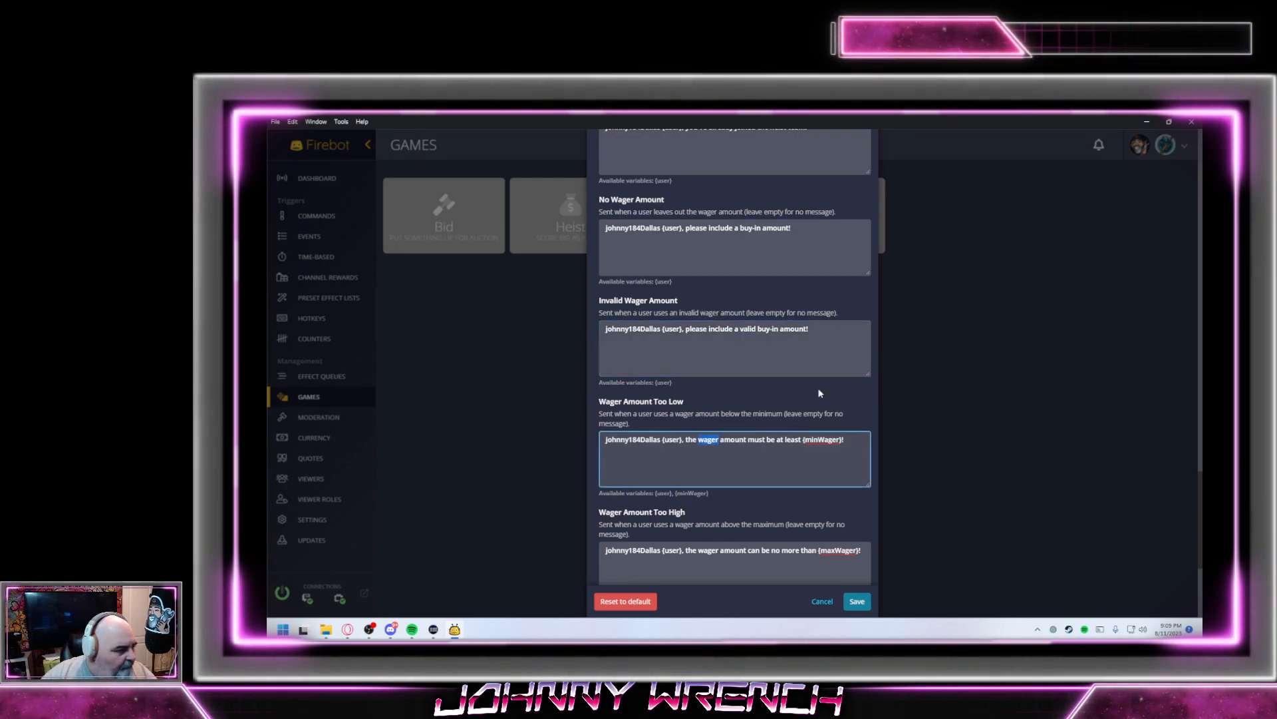
text(buy-in)
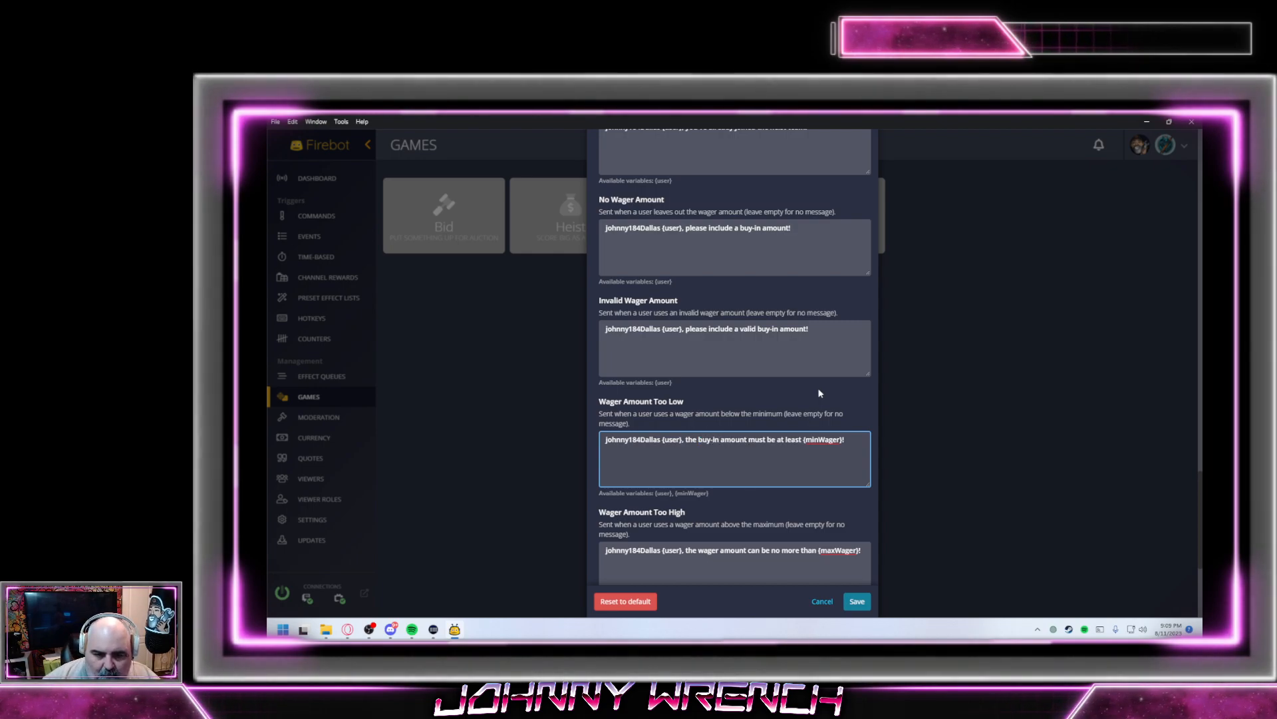
scroll(819, 393, down, 2)
click(722, 452)
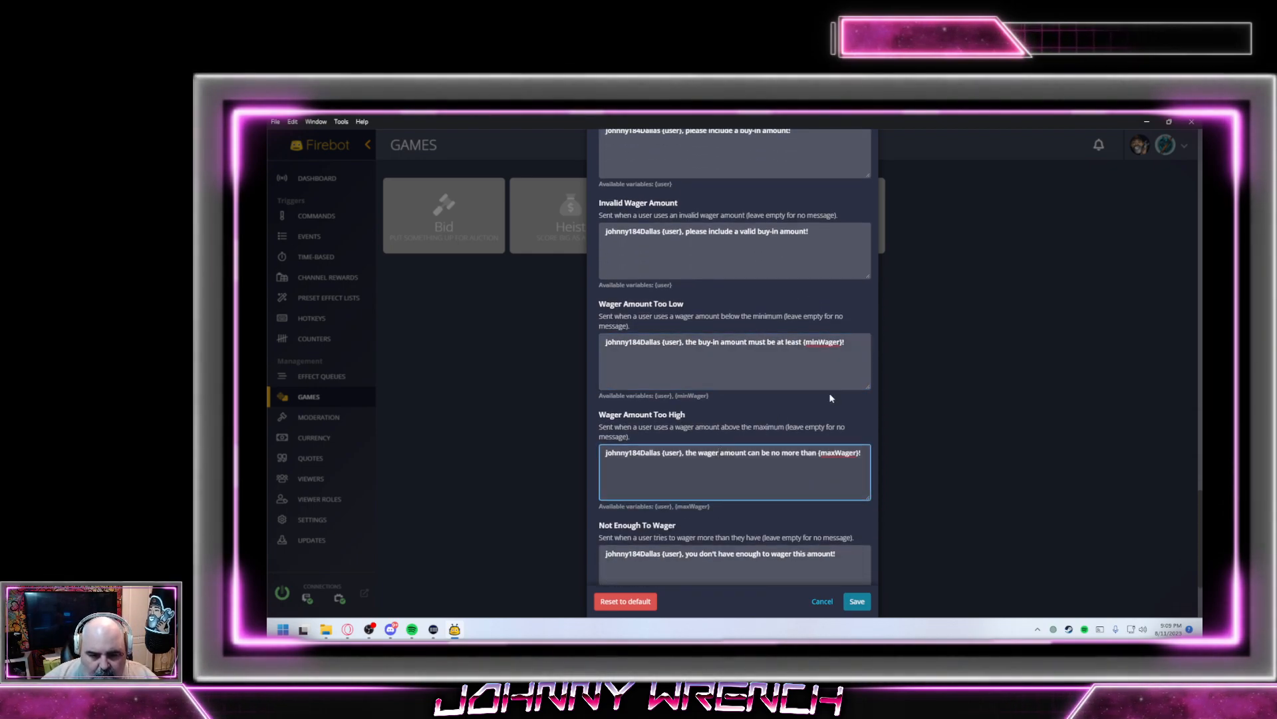
text(buy-in)
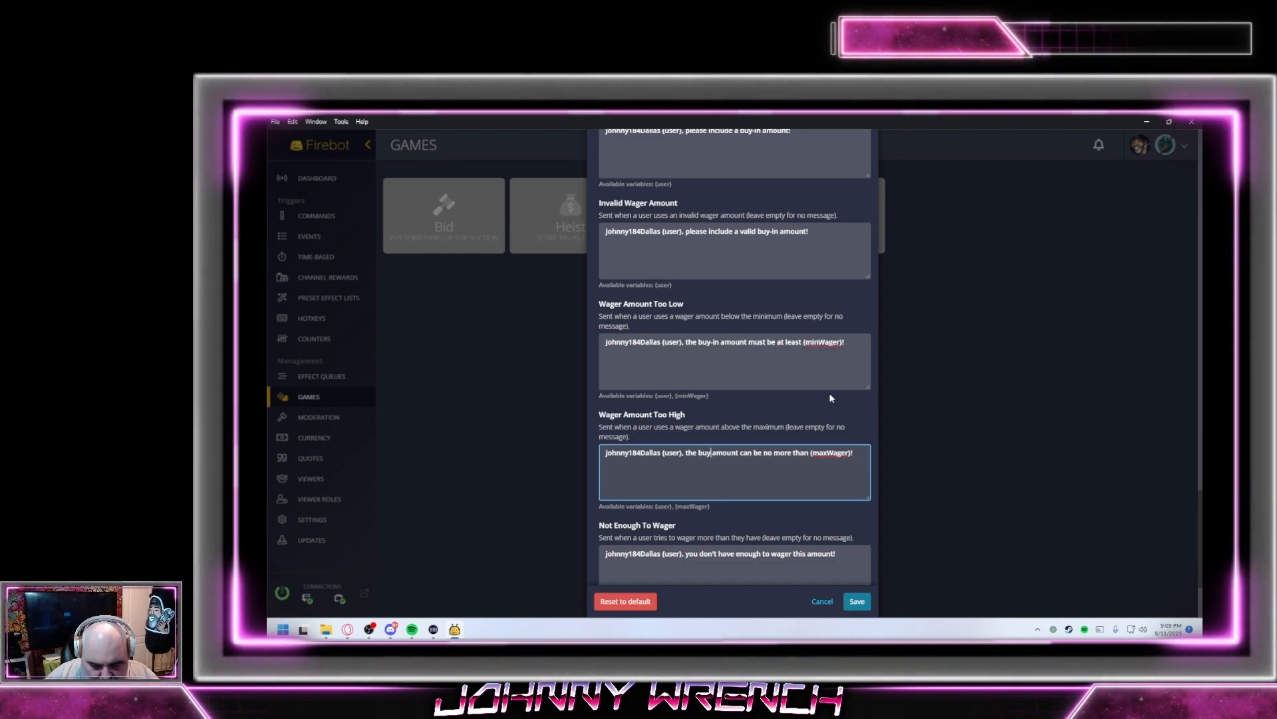
Change the end of the Not Enough To Wager message from "wager this amount!" to "buy-in for that much!"
scroll(831, 398, down, 2)
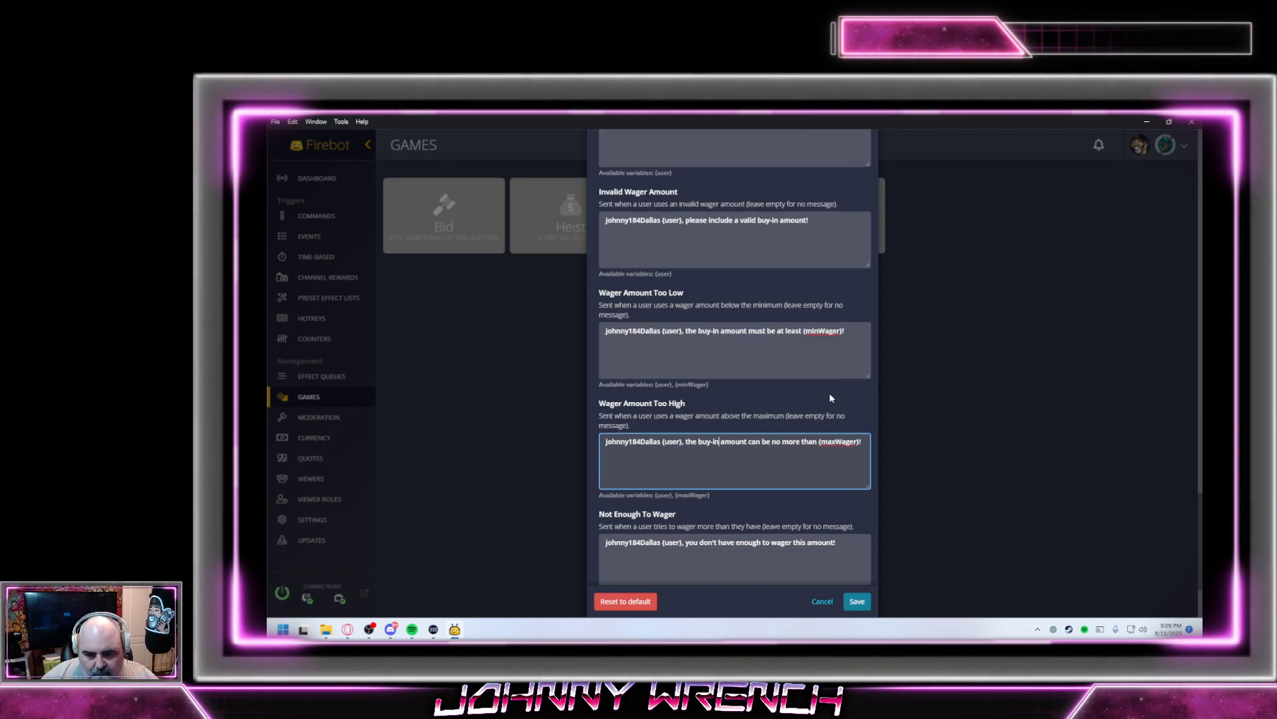
drag(770, 459, 765, 458)
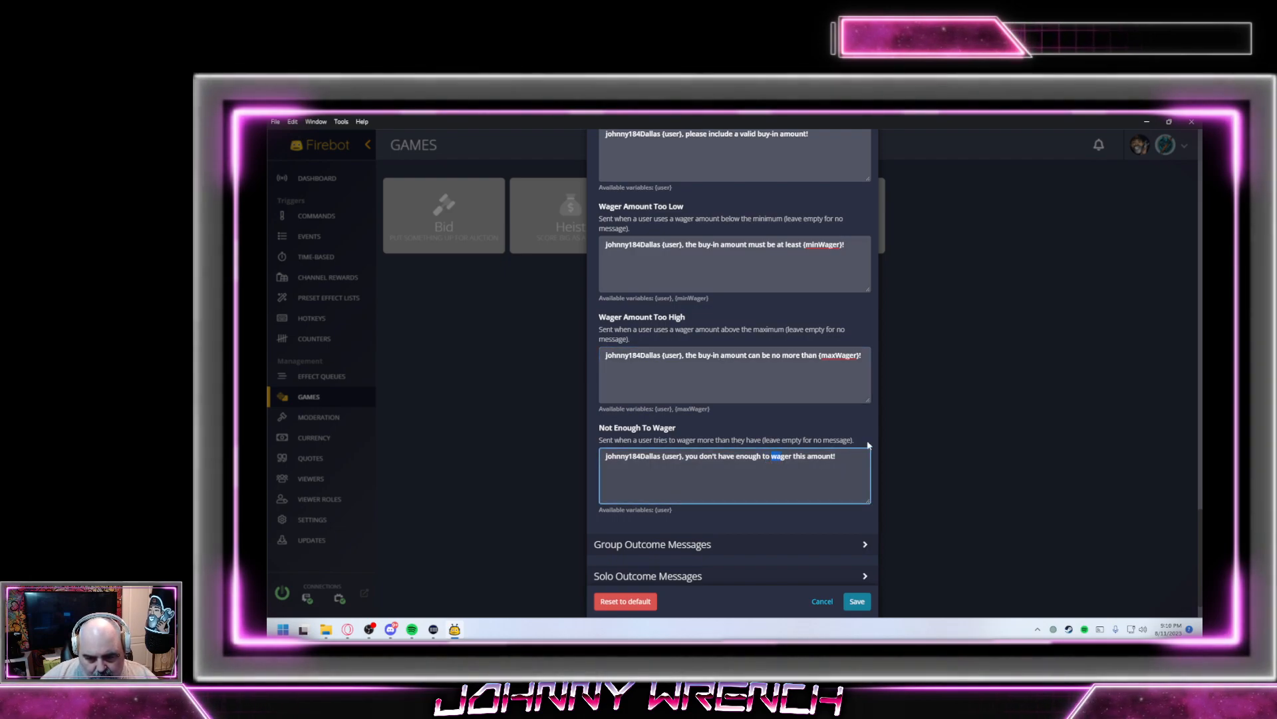
key(shift+Right)
key(shift+Right)
key(shift+Right)
key(shift+Right)
key(shift+Right)
key(shift+Right)
key(shift+Right)
key(shift+Right)
key(shift+Right)
key(shift+Right)
key(shift+Right)
key(shift+Right)
key(shift+Right)
key(shift+Right)
key(shift+Right)
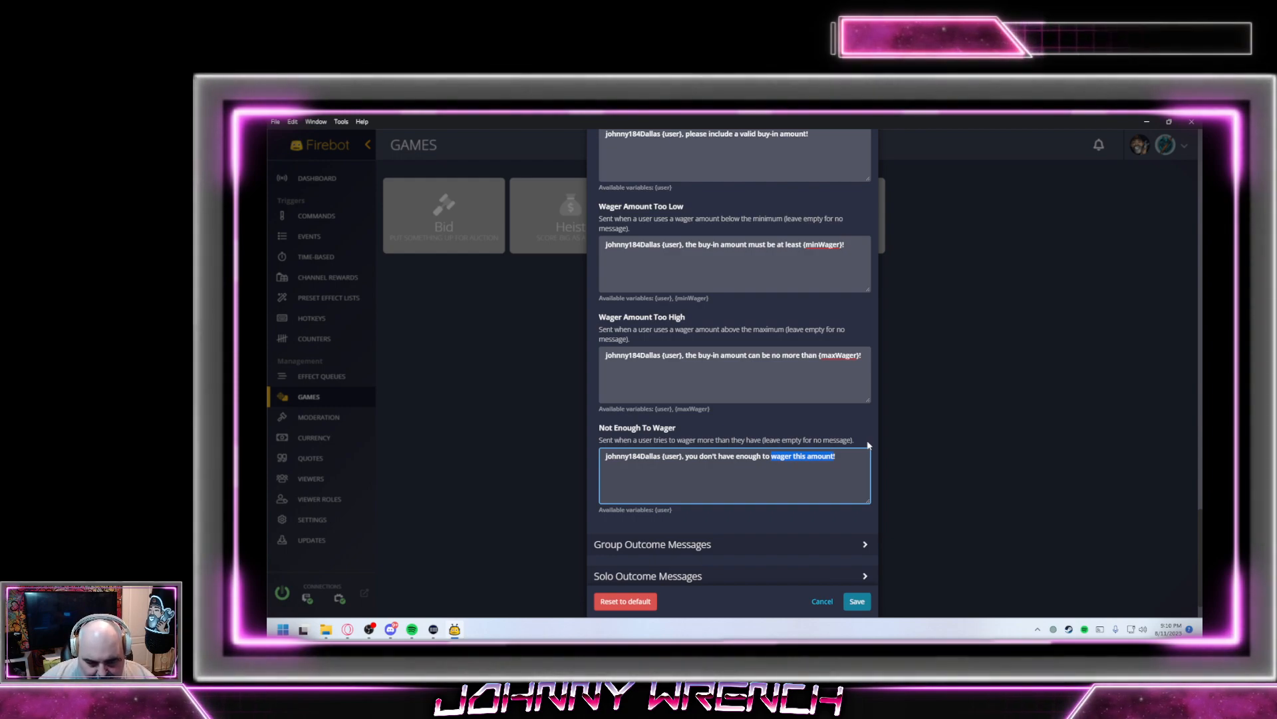
text(buy-in fo)
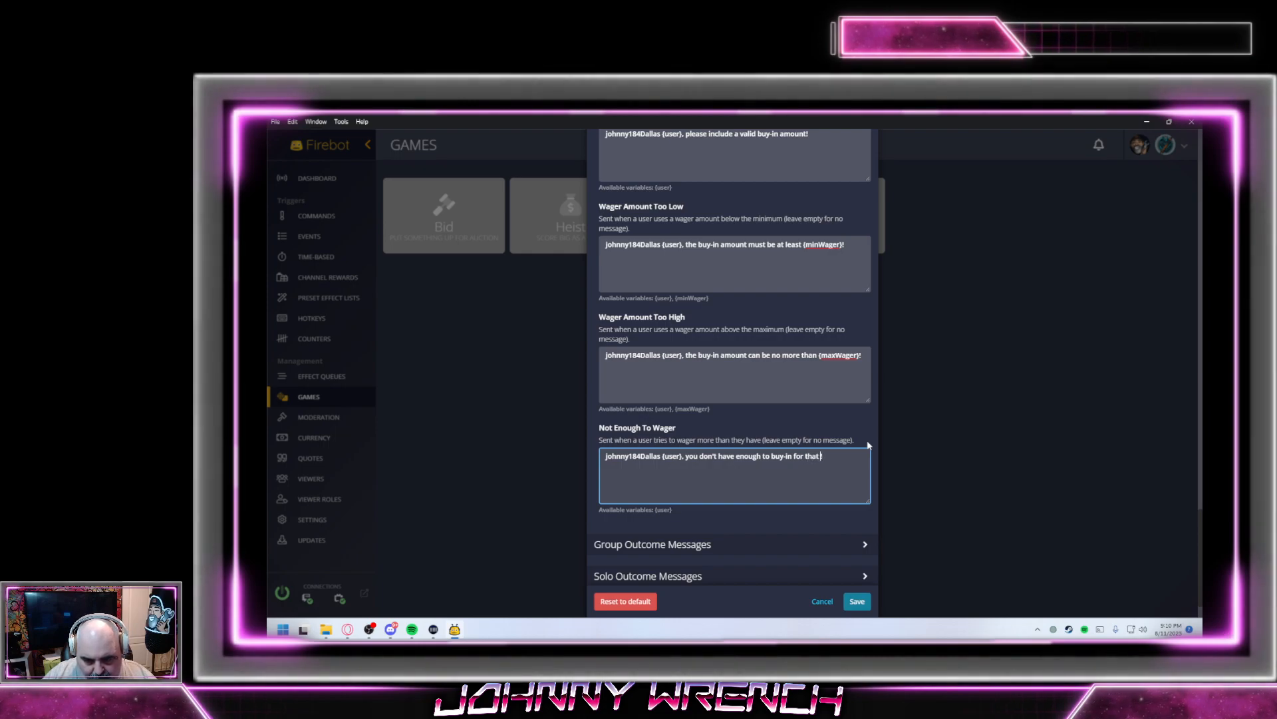
Expand the Heist game's Group Outcome Messages and look at the option for adding a 0% Victory message
scroll(868, 445, down, 1)
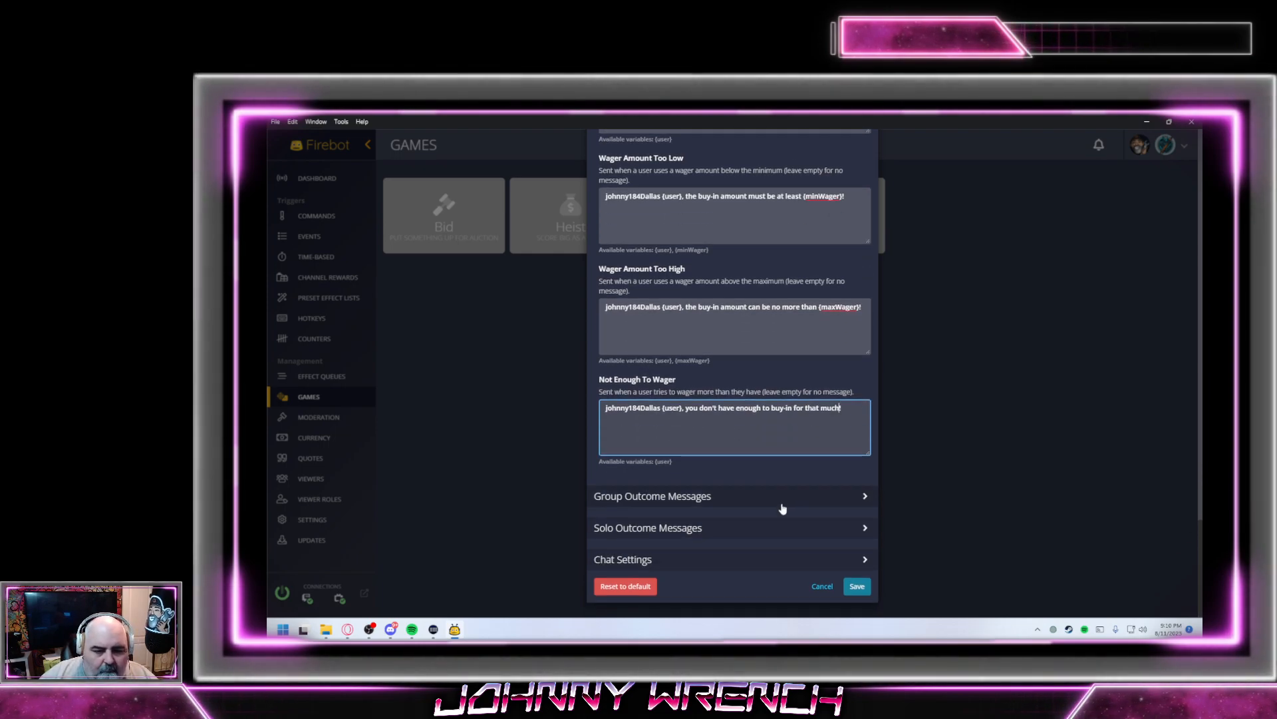
click(785, 499)
scroll(790, 502, down, 2)
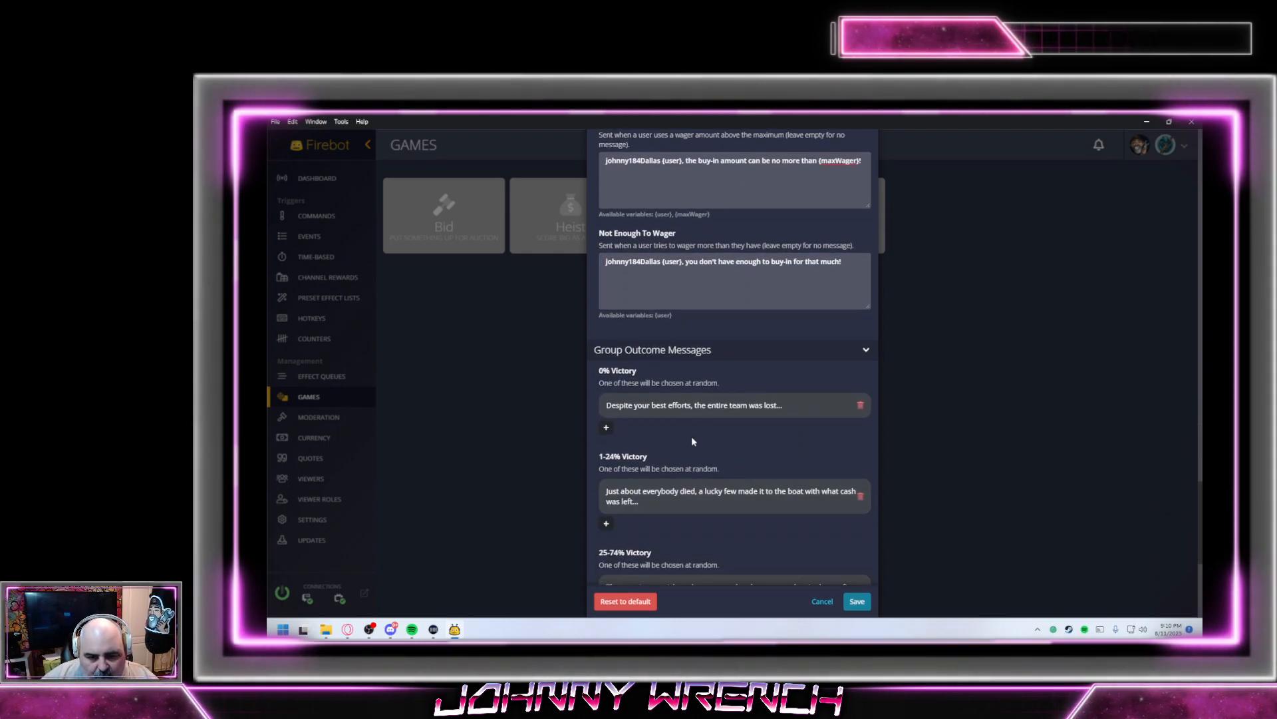
click(606, 431)
click(780, 258)
scroll(754, 450, down, 2)
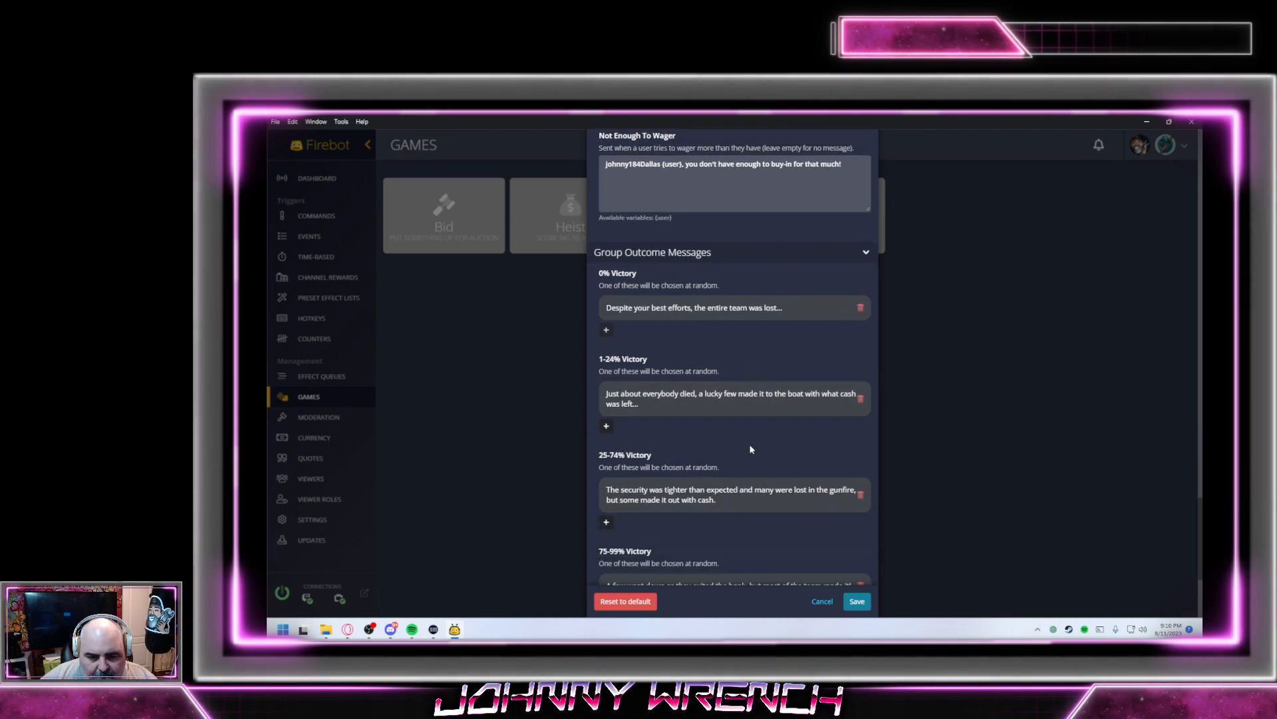
In the 1-24% Victory message, replace "died," with "ended up in custody, but" and save the message
click(685, 395)
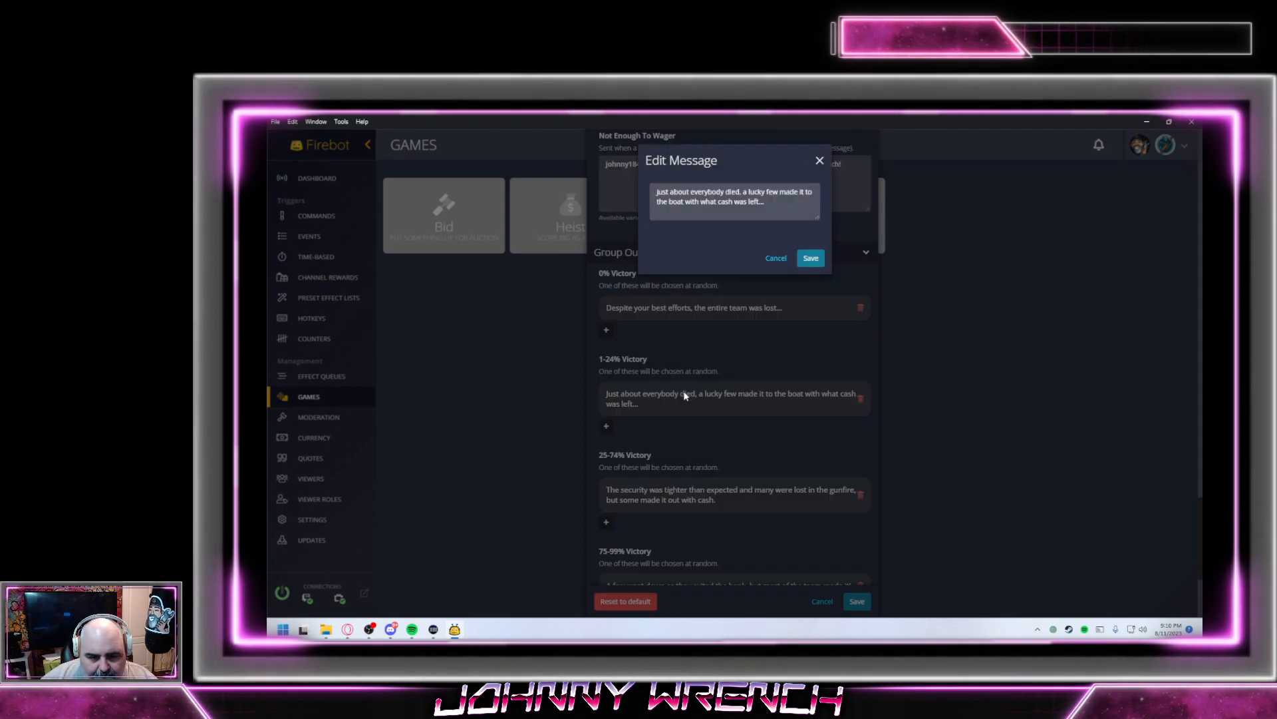
click(727, 192)
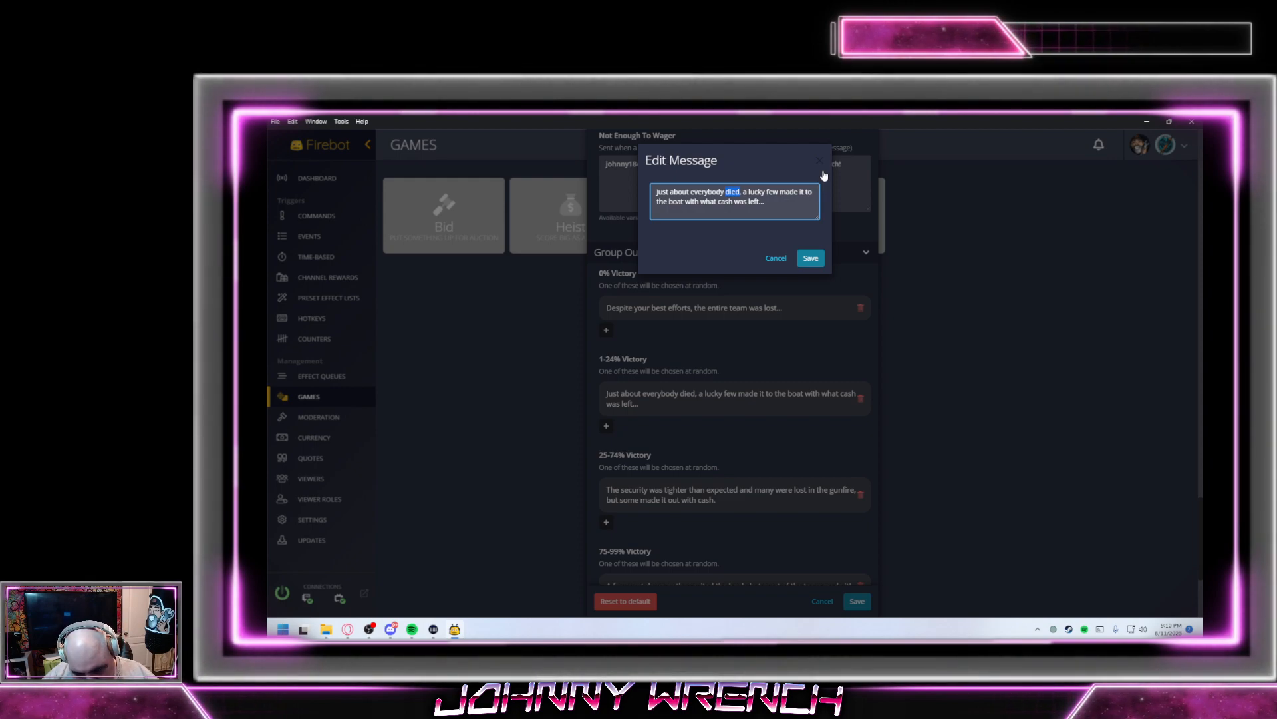
text(ende)
text(d up in cus)
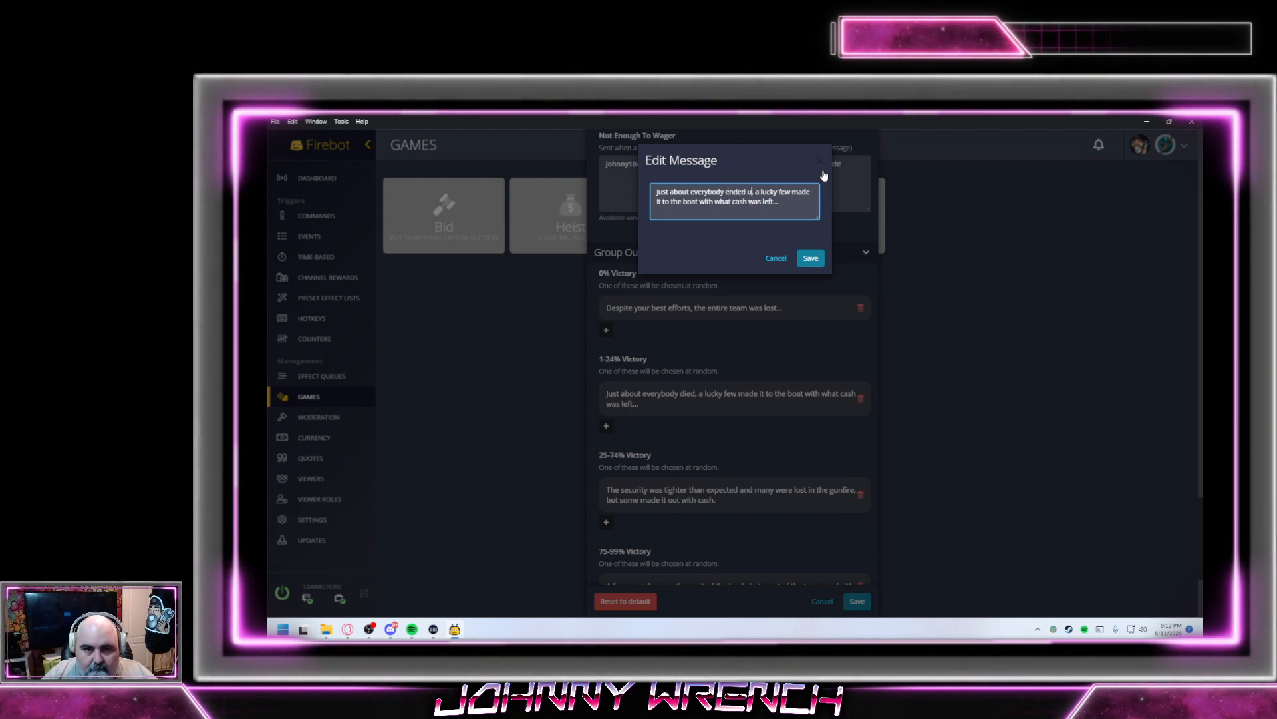
text(tody,)
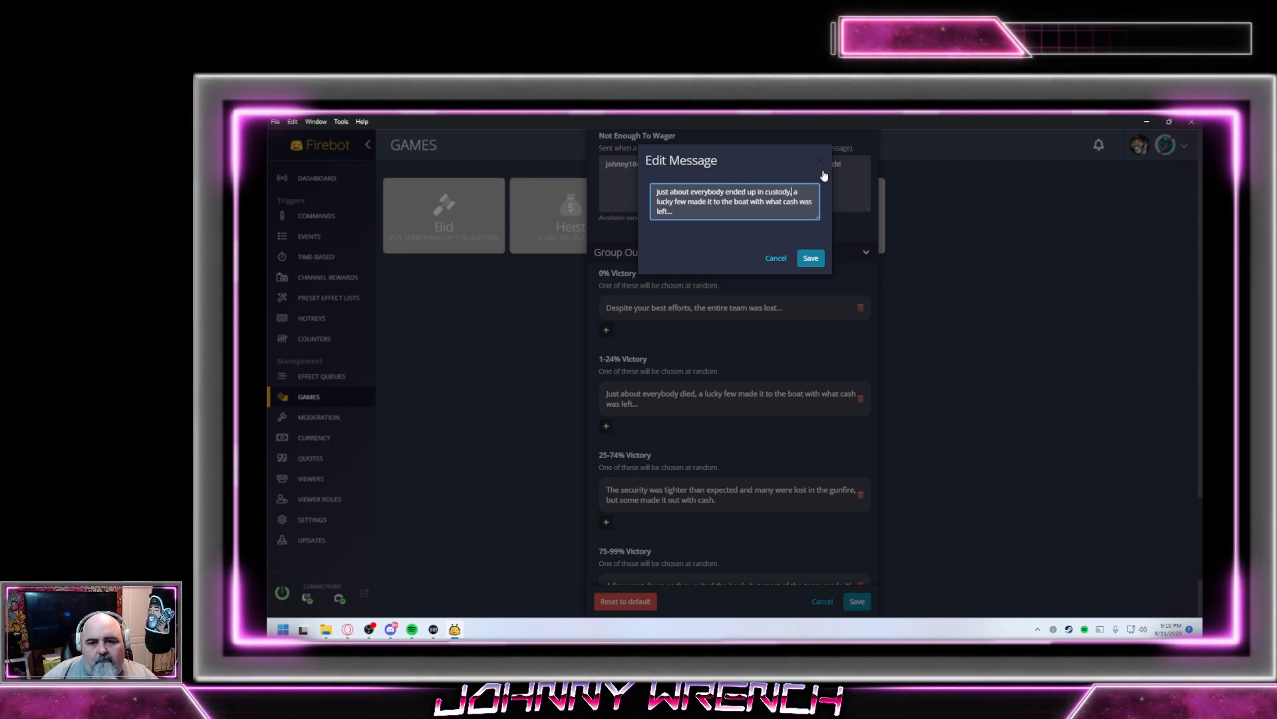
key(Right)
text(but)
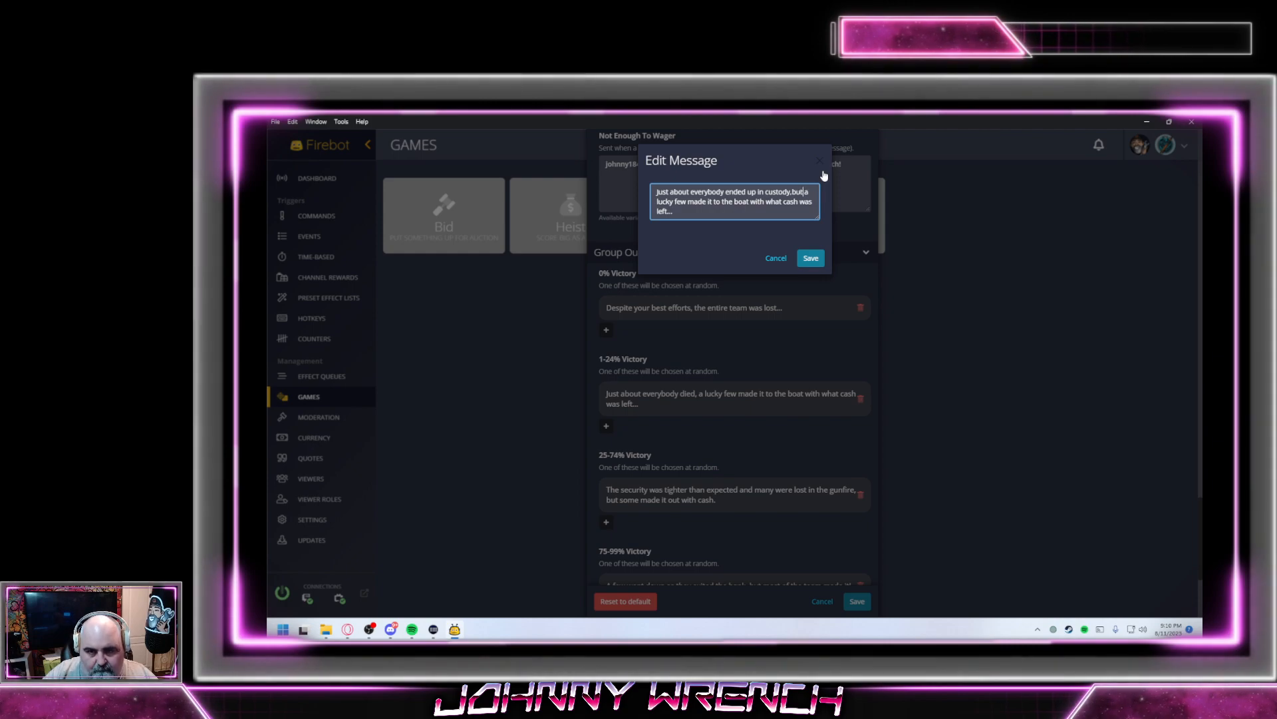
key(Left)
key(Left)
key(Left)
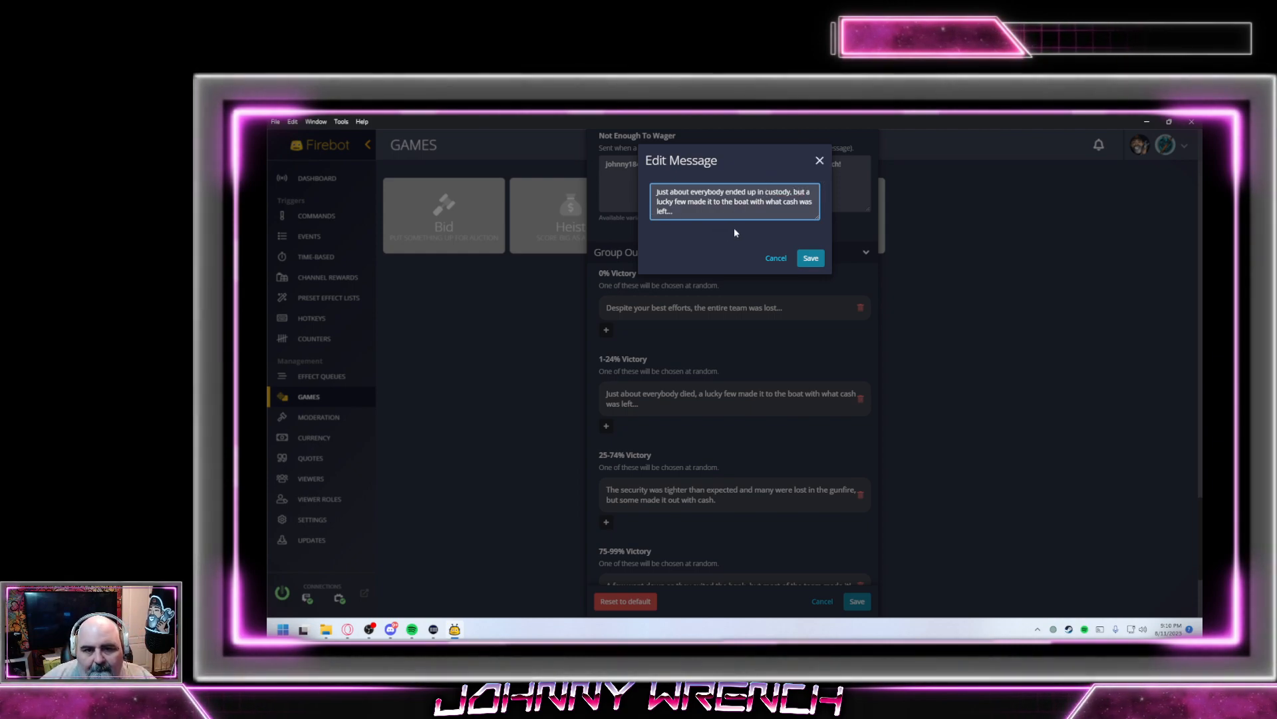
click(811, 259)
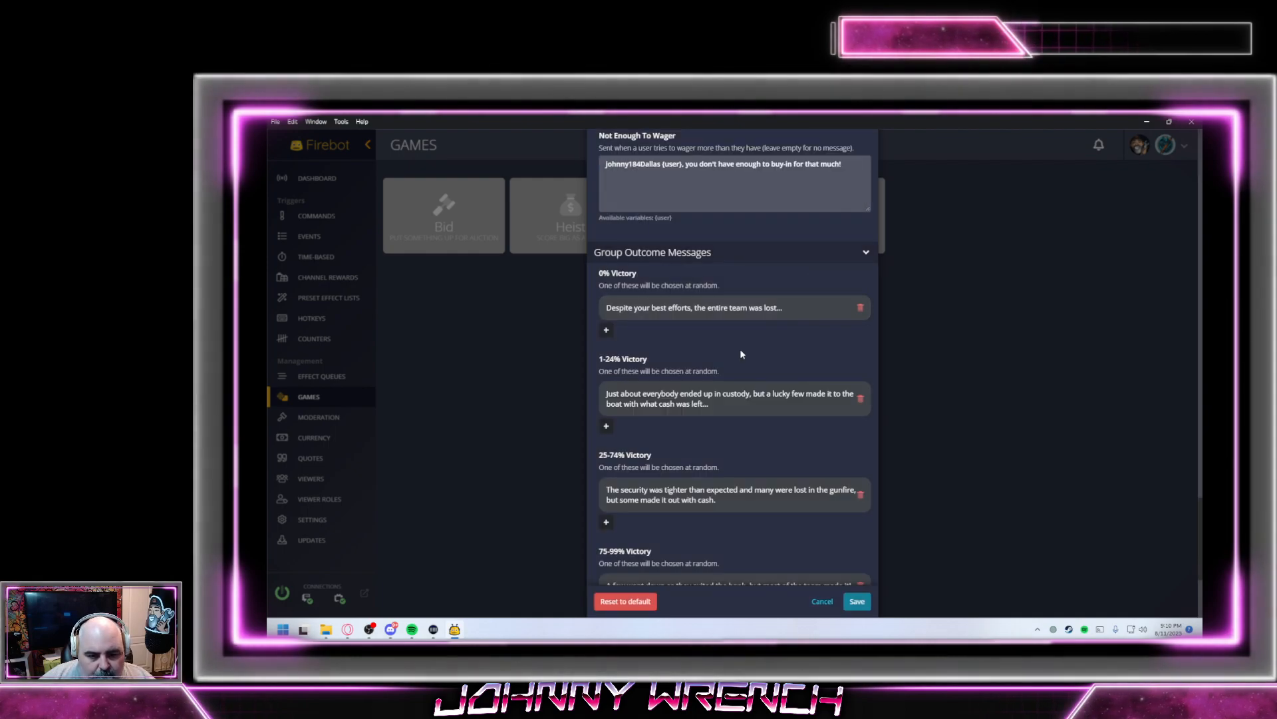
Insert "GENSEC" before "security" in the 25-74% Victory message and save the message
scroll(740, 348, down, 2)
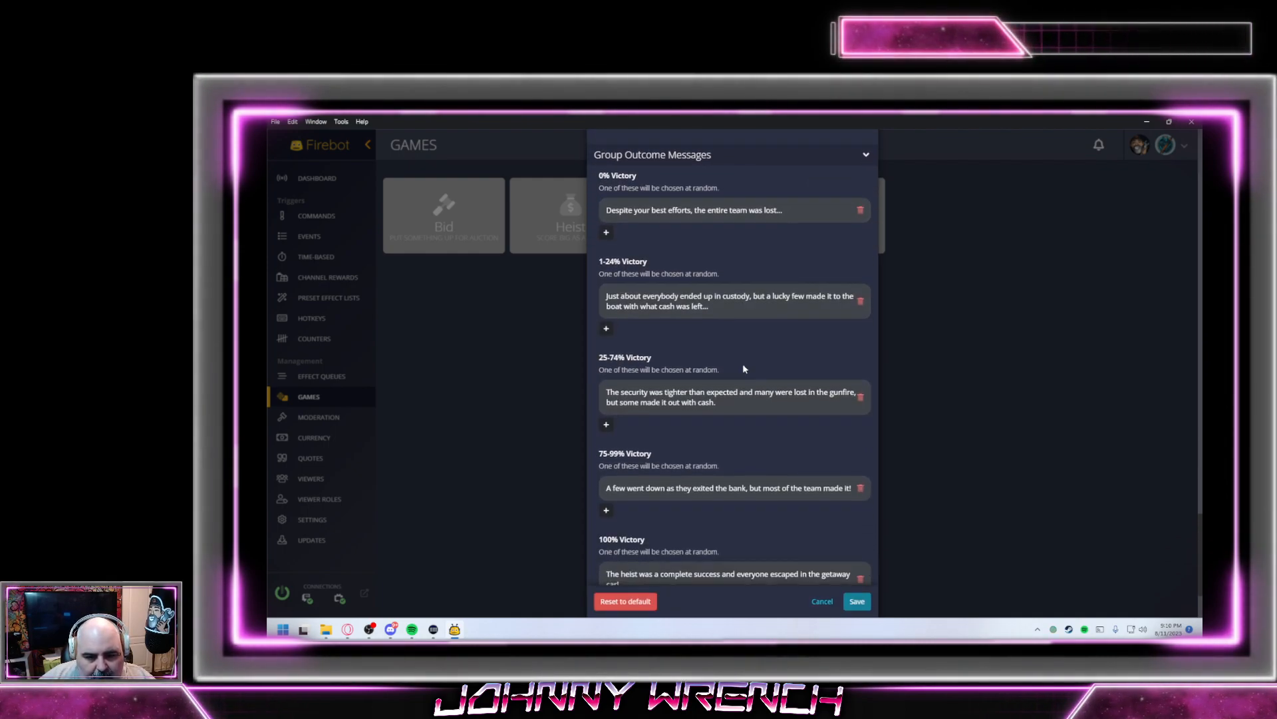
click(706, 406)
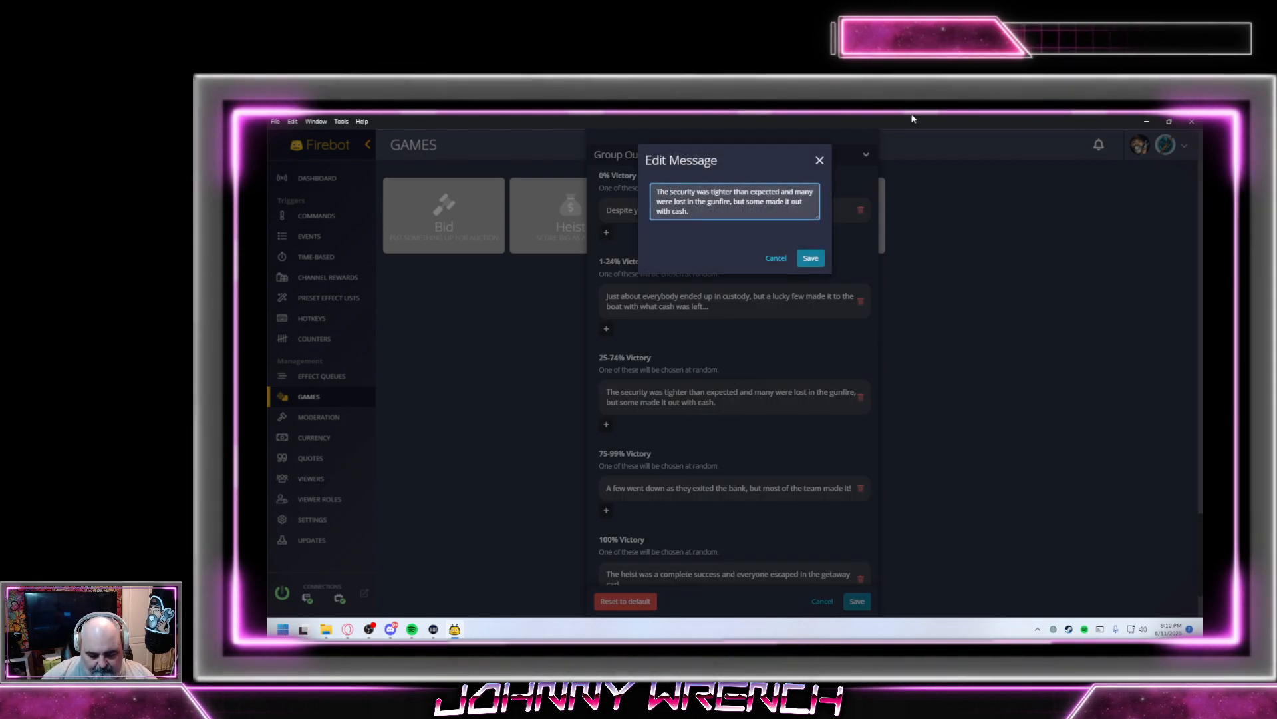
text(GENSEC)
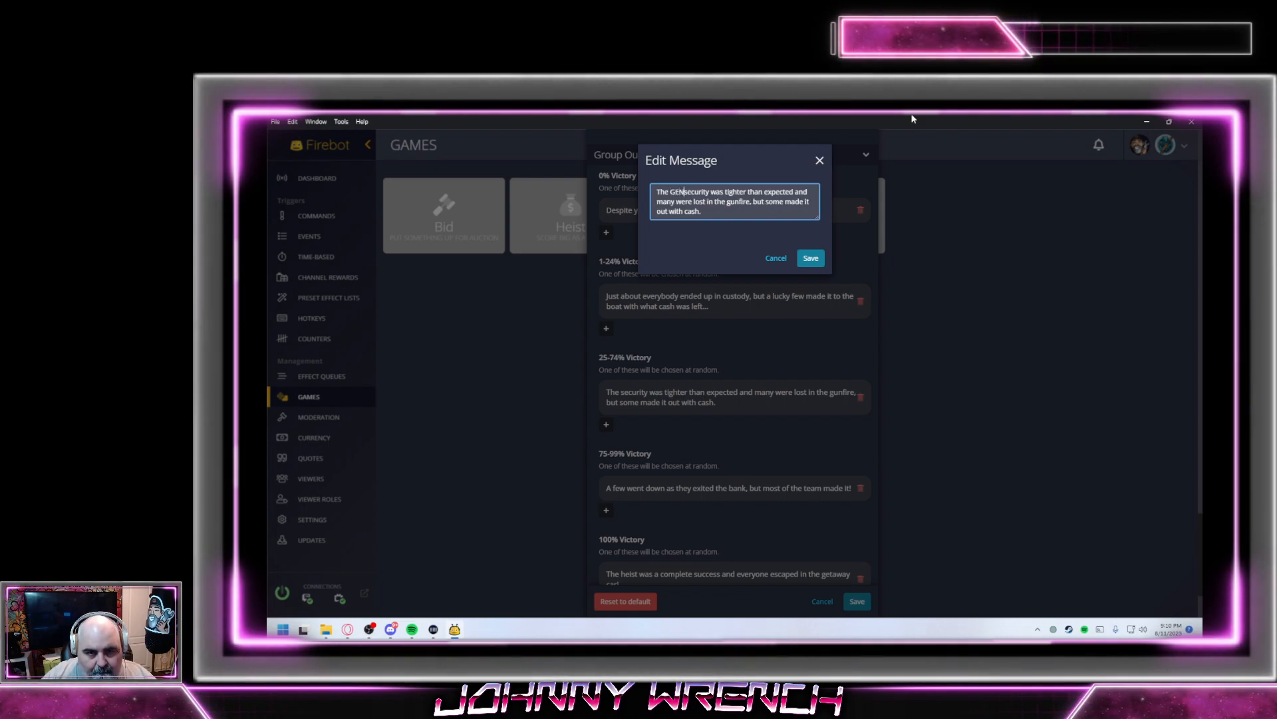
key(Delete)
key(Delete)
key(Delete)
key(Delete)
key(Delete)
key(Delete)
key(Delete)
key(Delete)
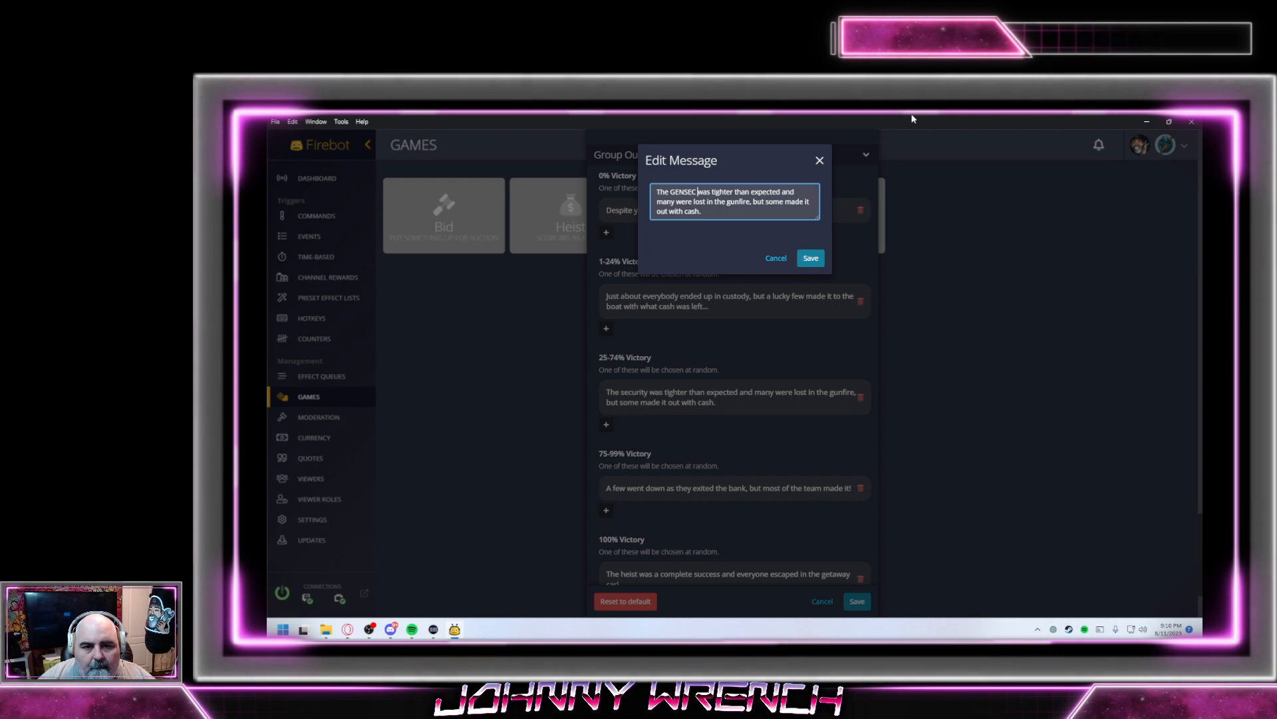
text(security)
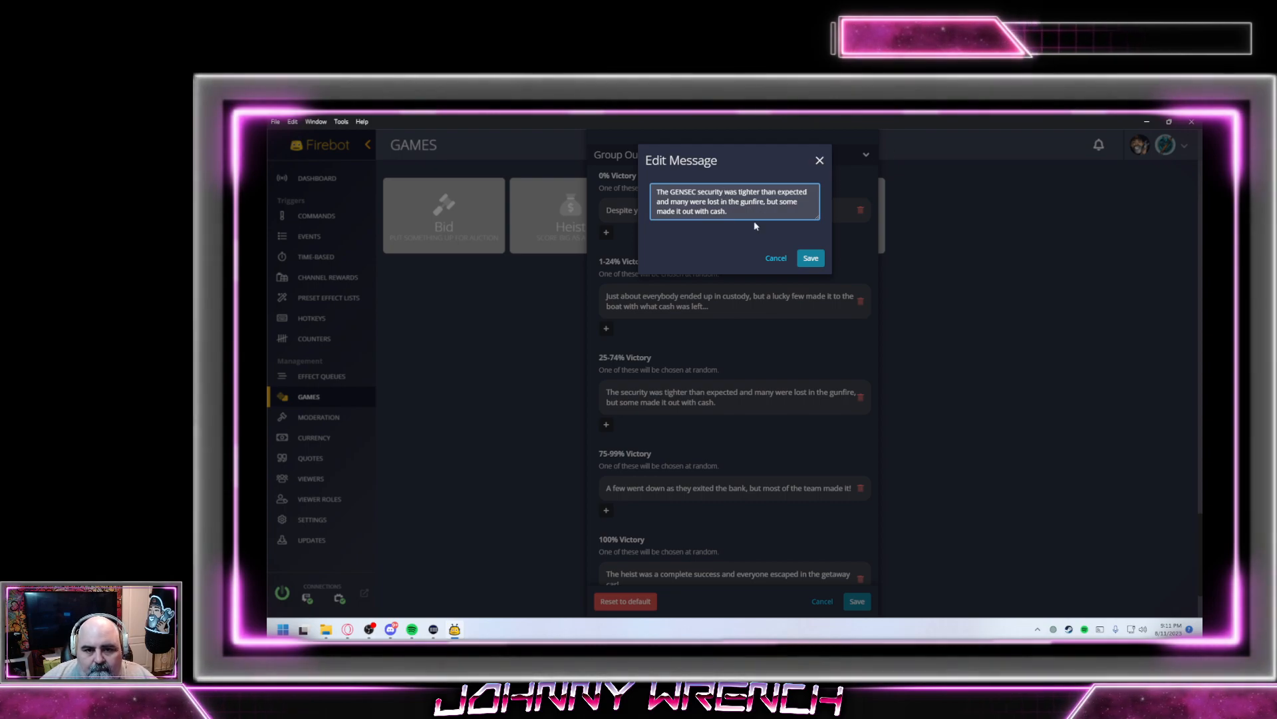
click(807, 260)
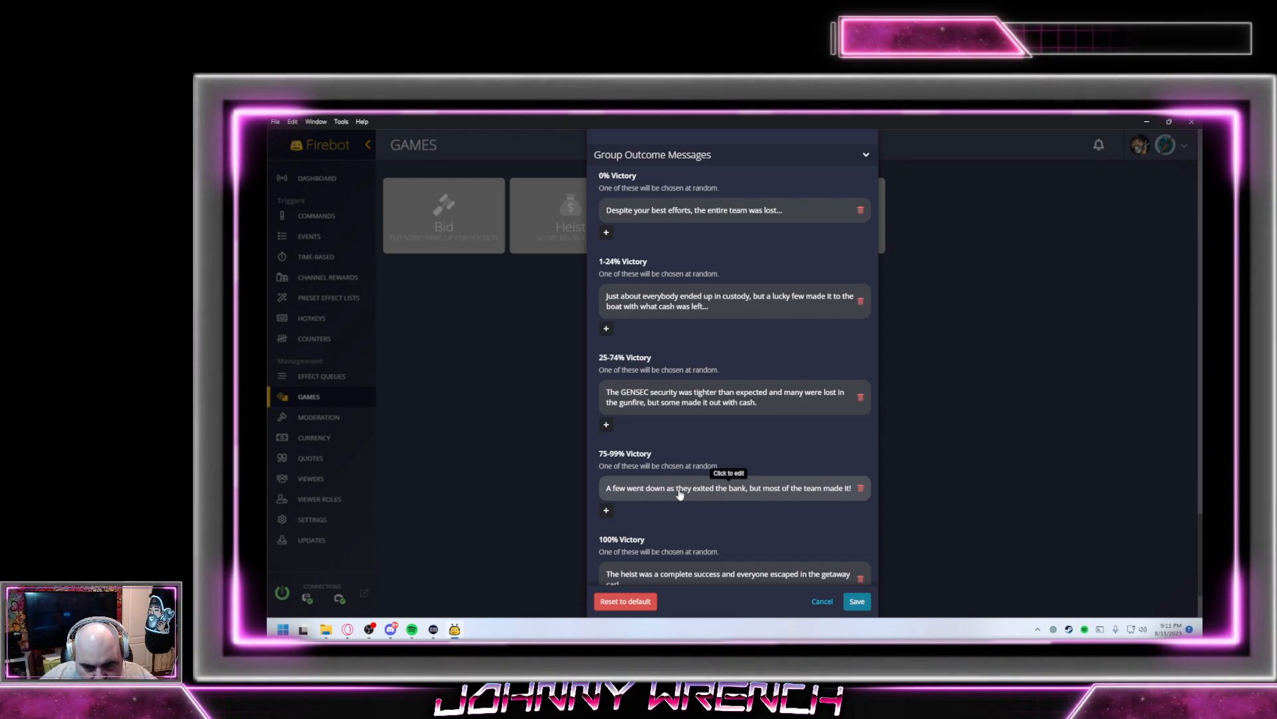
Review the solo outcome messages, set the Heist game's Chat As option to Streamer, and save the game settings
scroll(679, 493, down, 2)
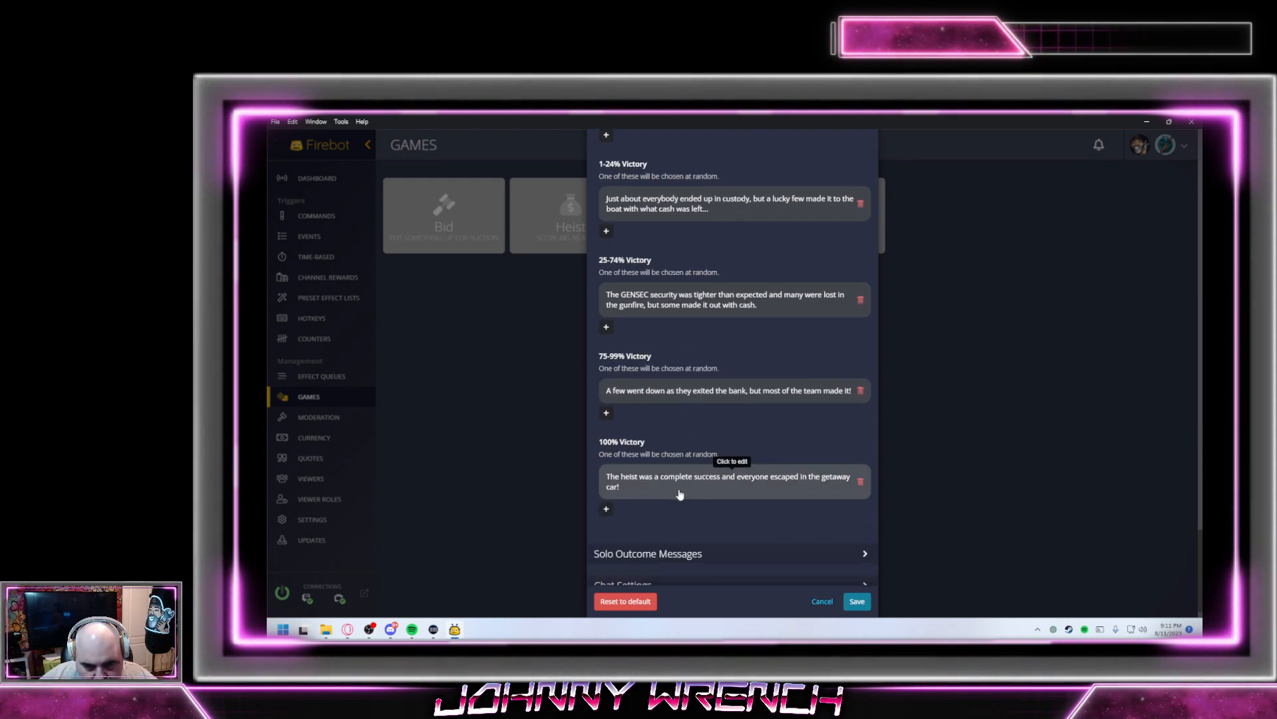
scroll(678, 493, down, 1)
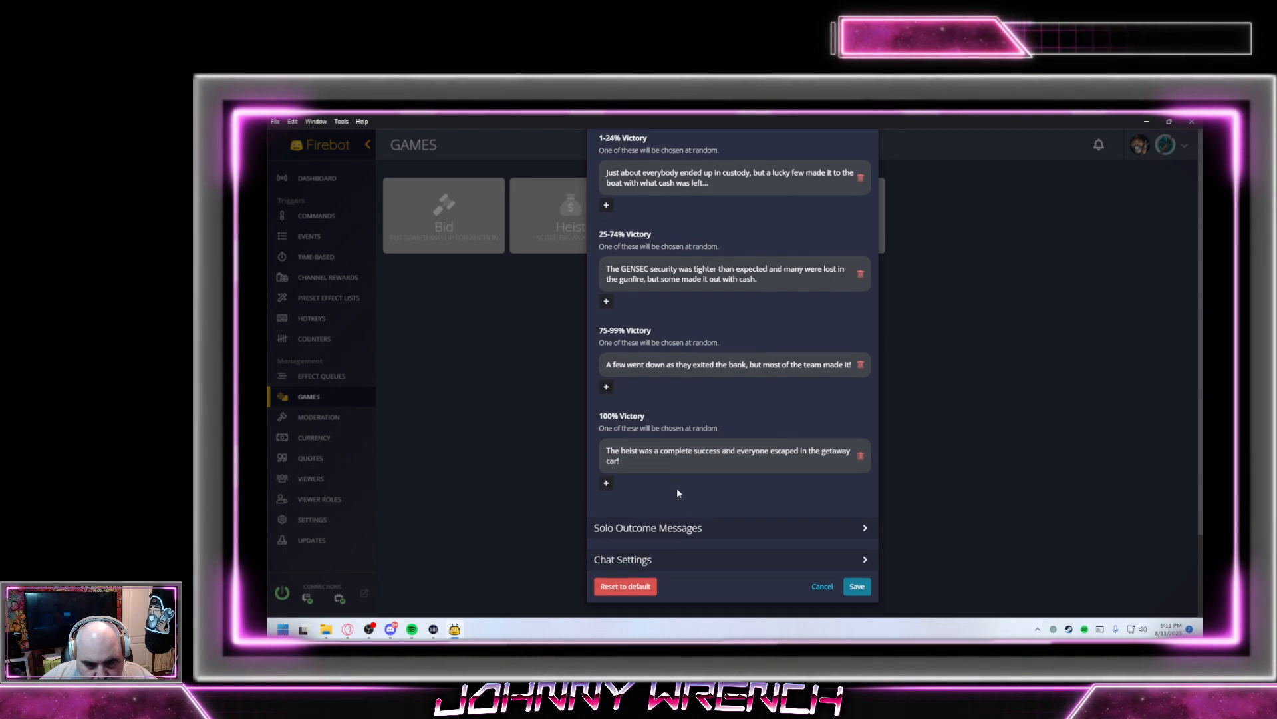
click(678, 527)
scroll(679, 503, down, 4)
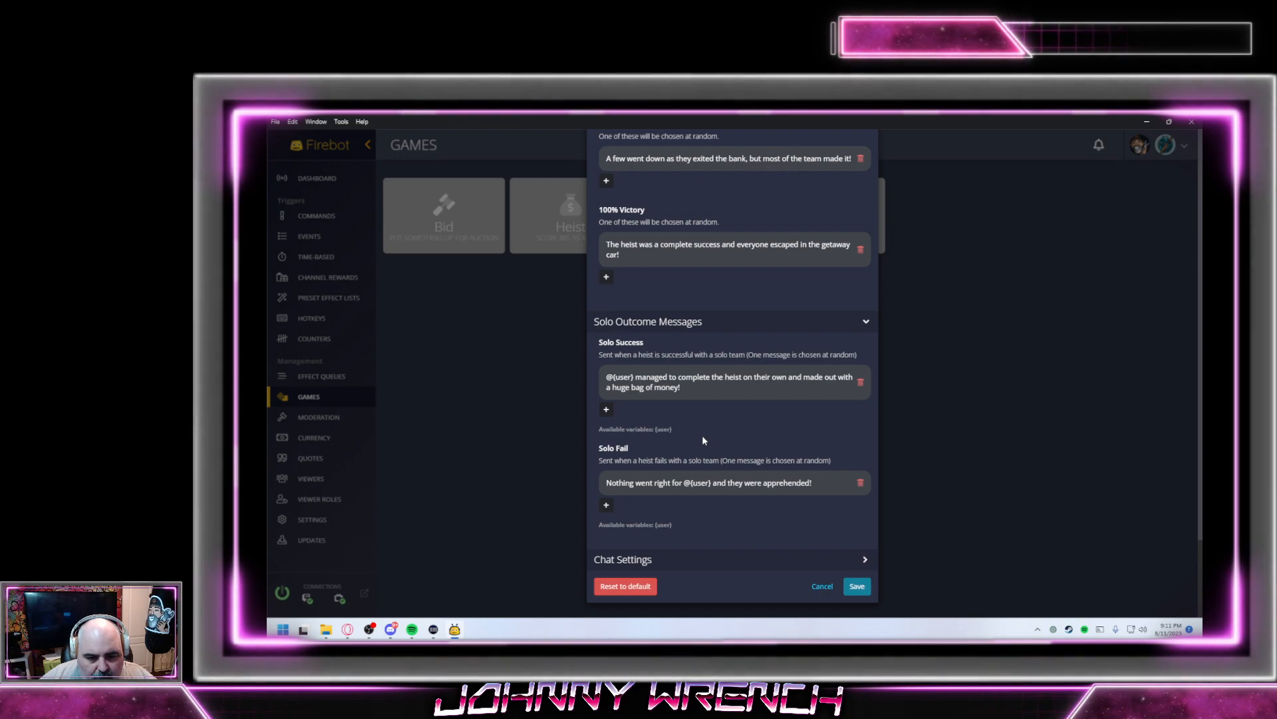
click(832, 562)
click(616, 551)
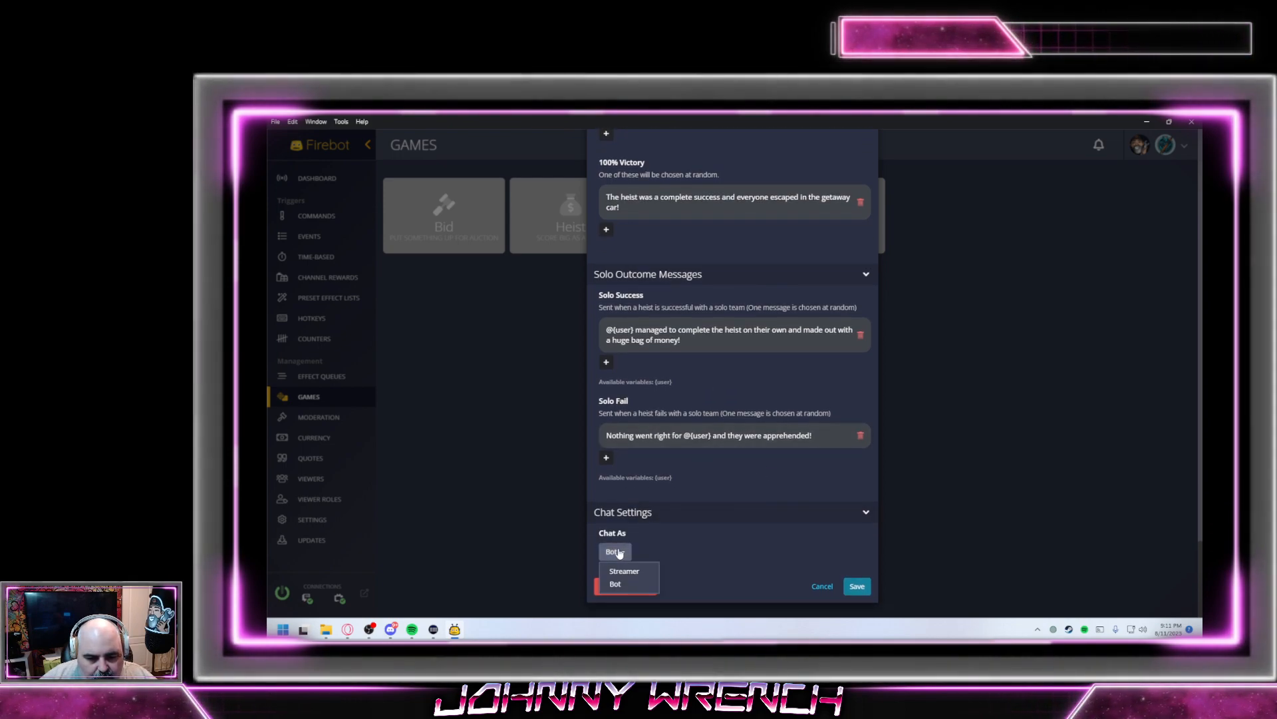
click(624, 571)
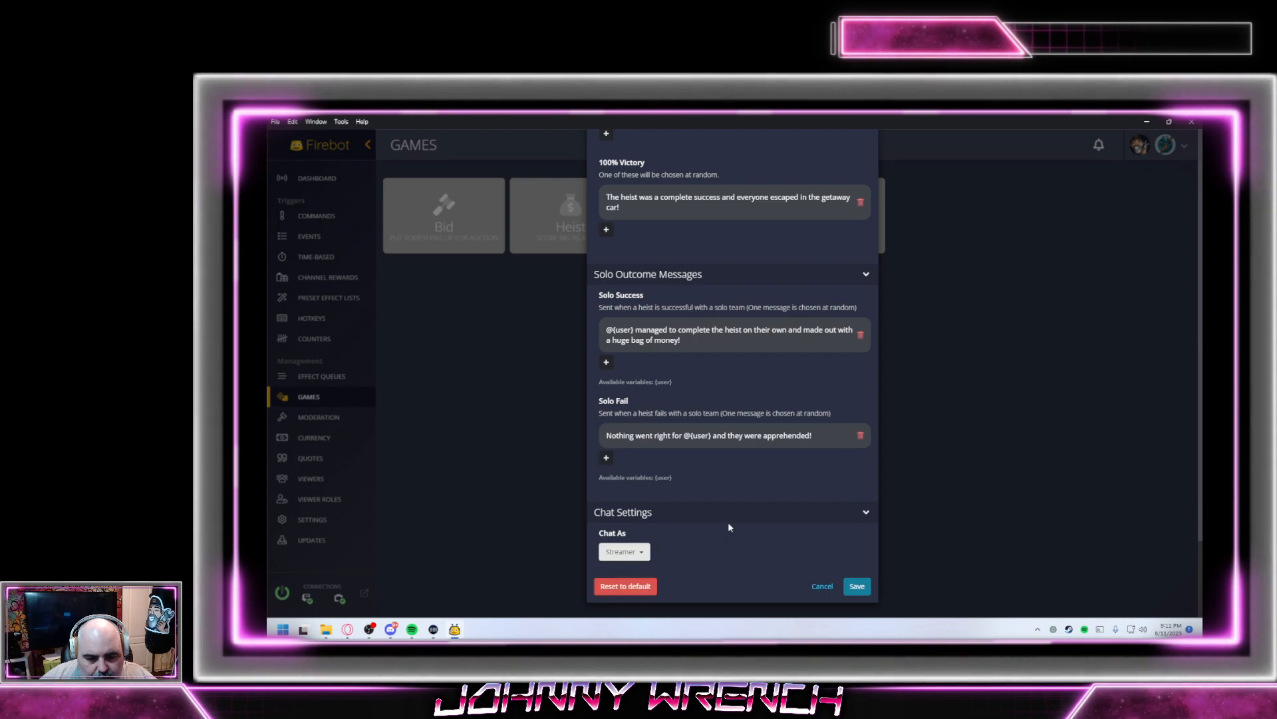
click(858, 585)
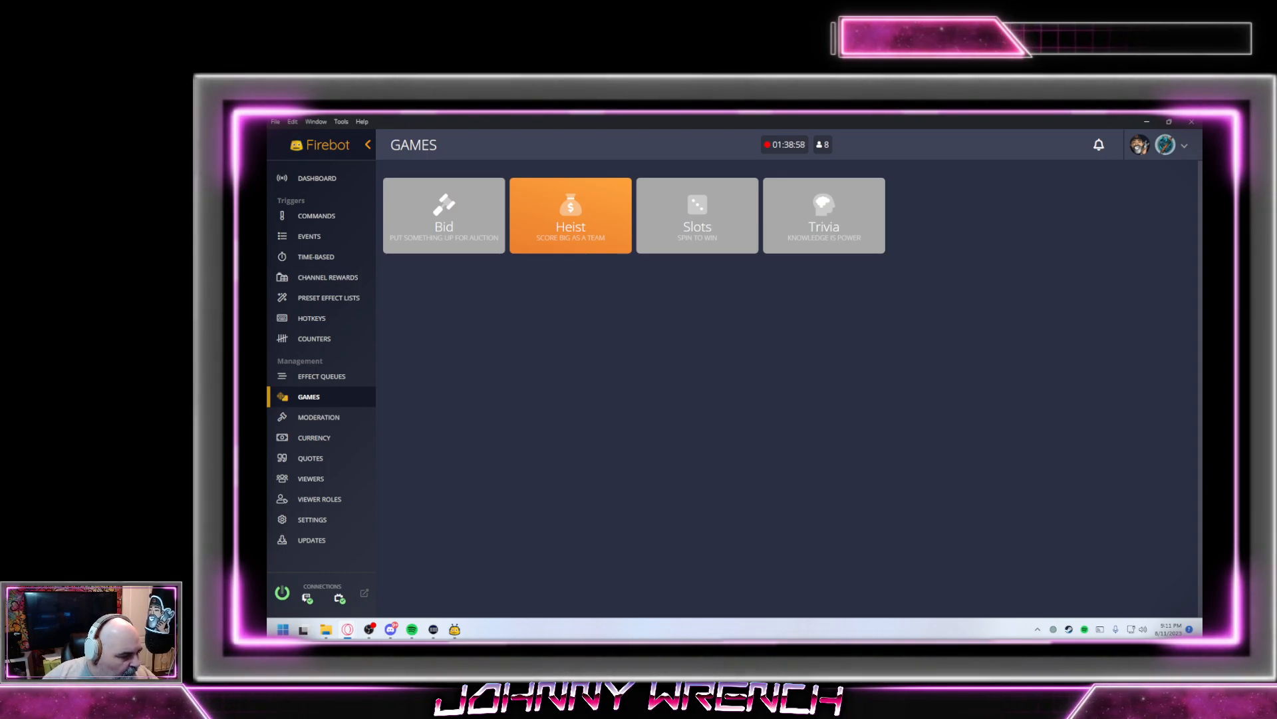
From the dashboard's chat user list, set the broadcaster's Cash to 5000 and close their viewer details
click(335, 179)
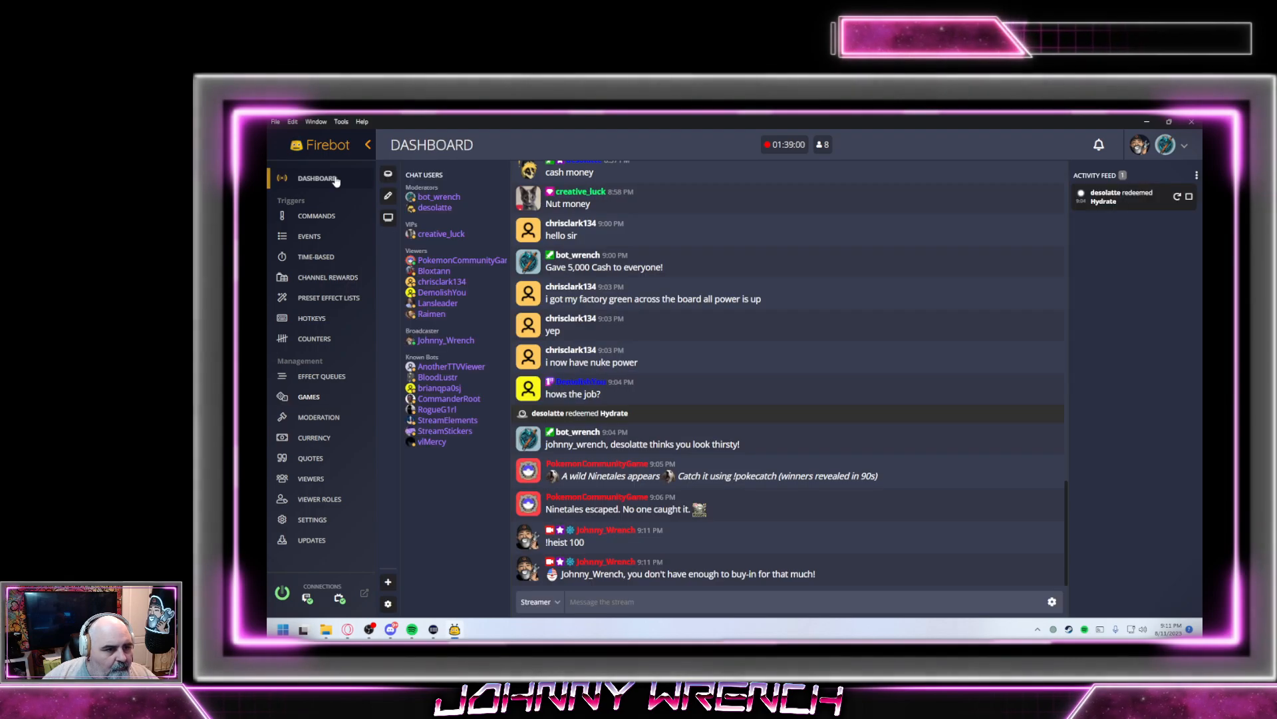
click(444, 342)
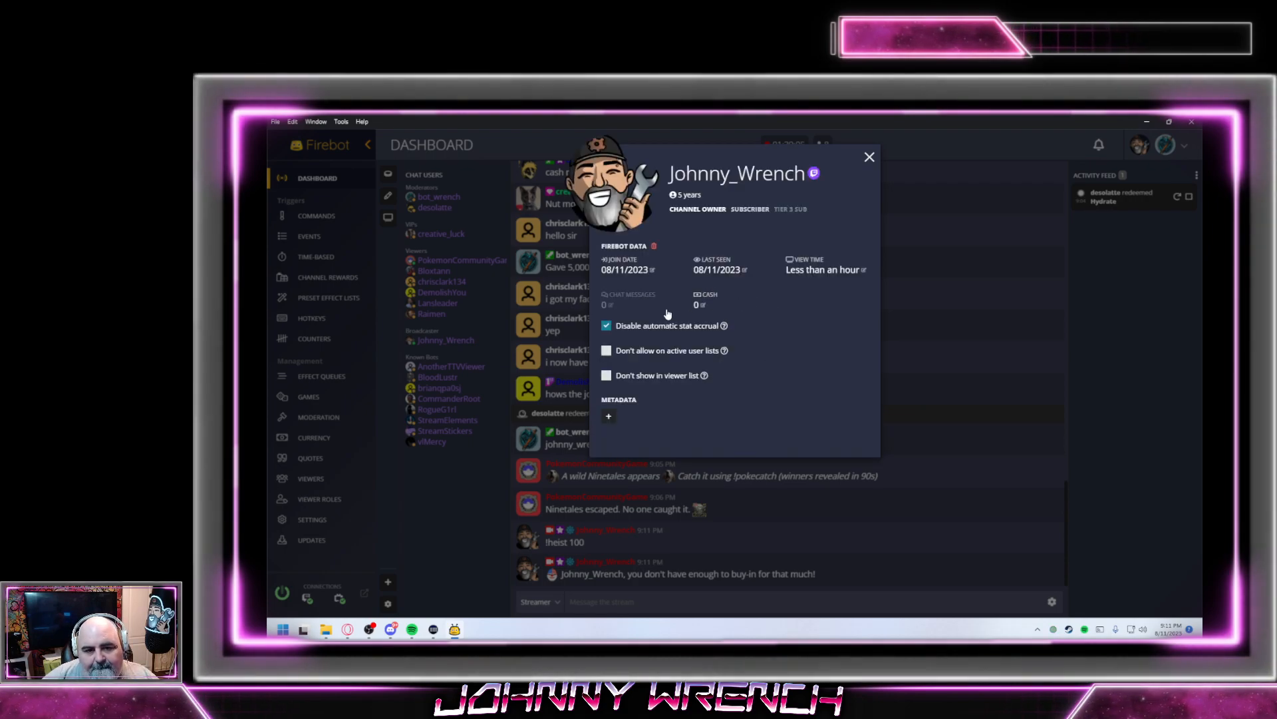
click(702, 305)
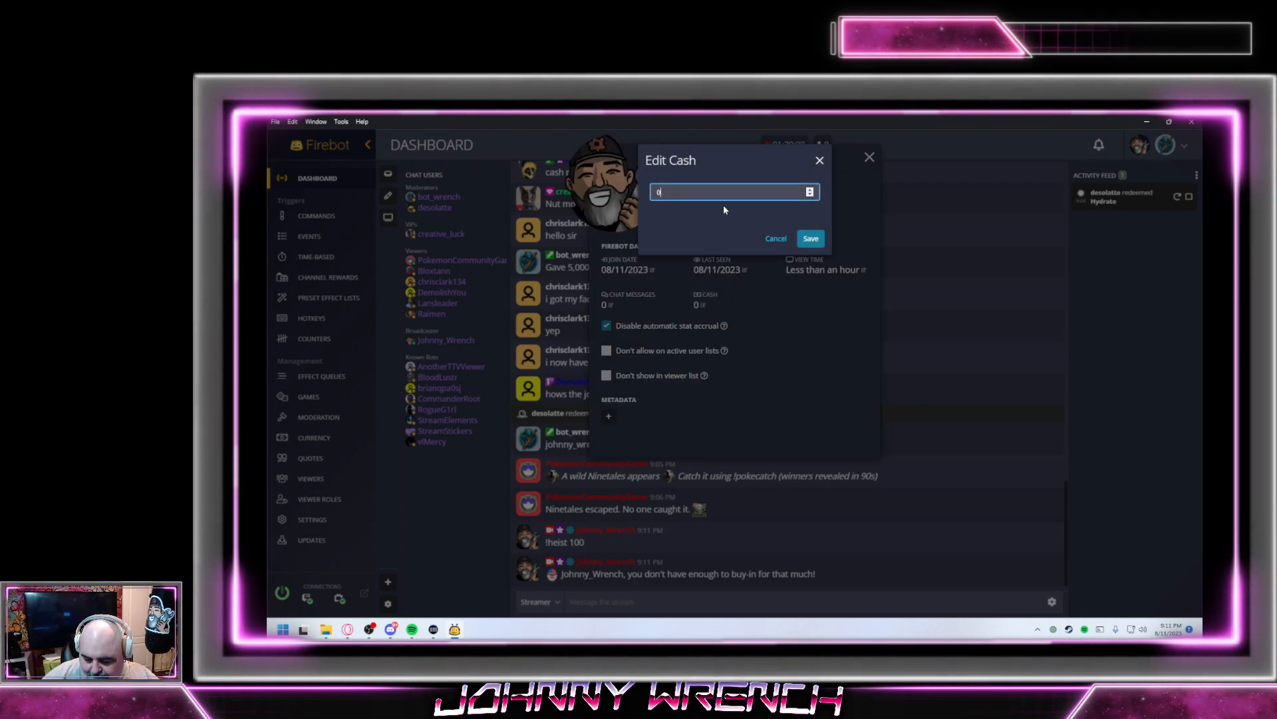
key(BackSpace)
text(5000)
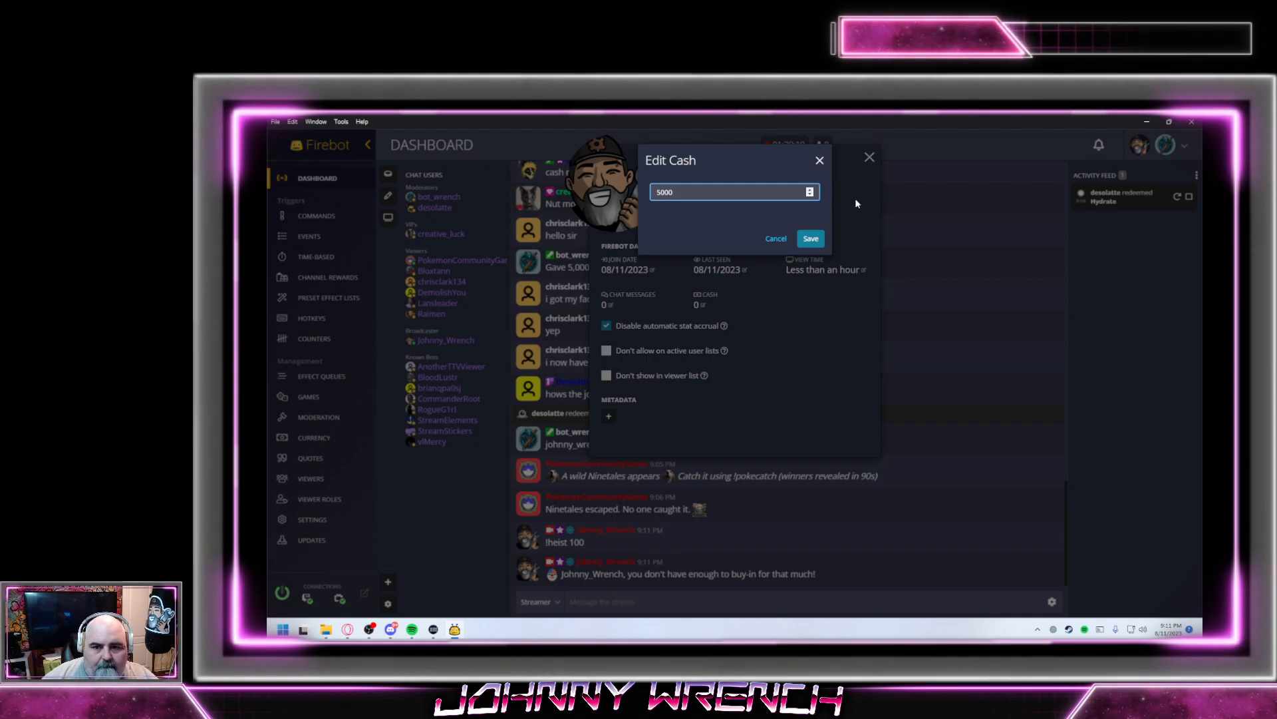
click(811, 239)
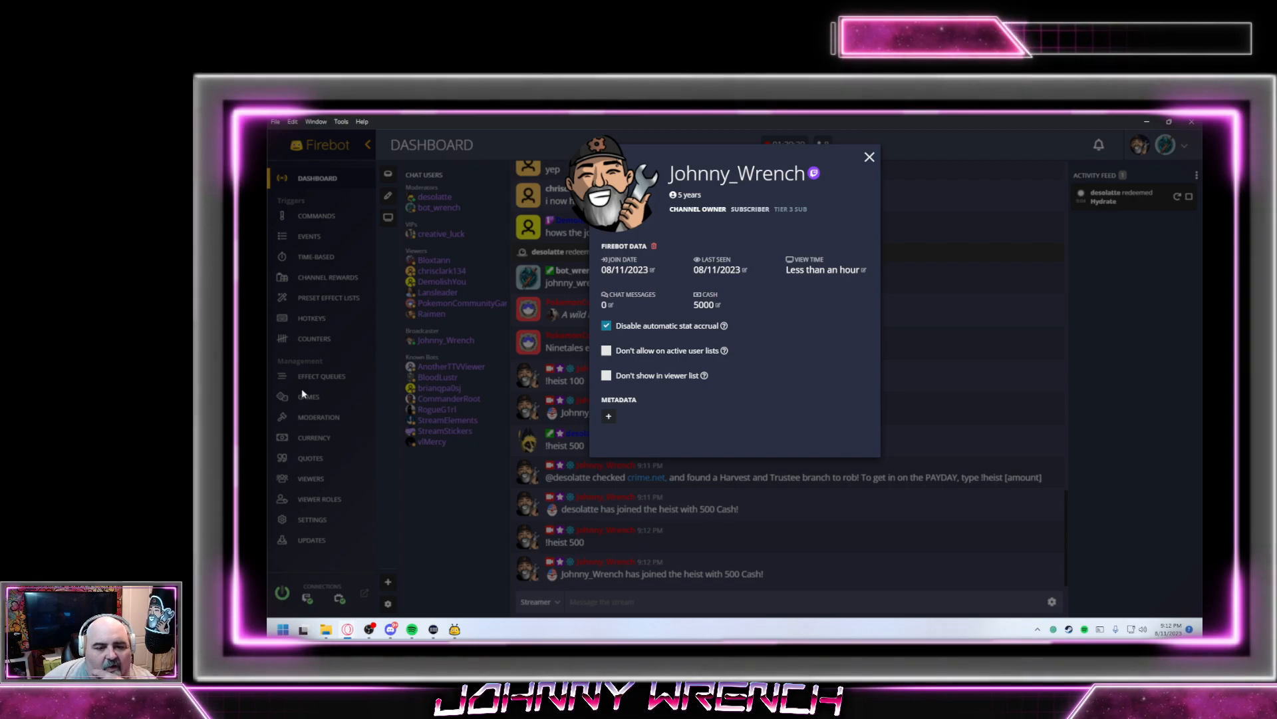
click(869, 159)
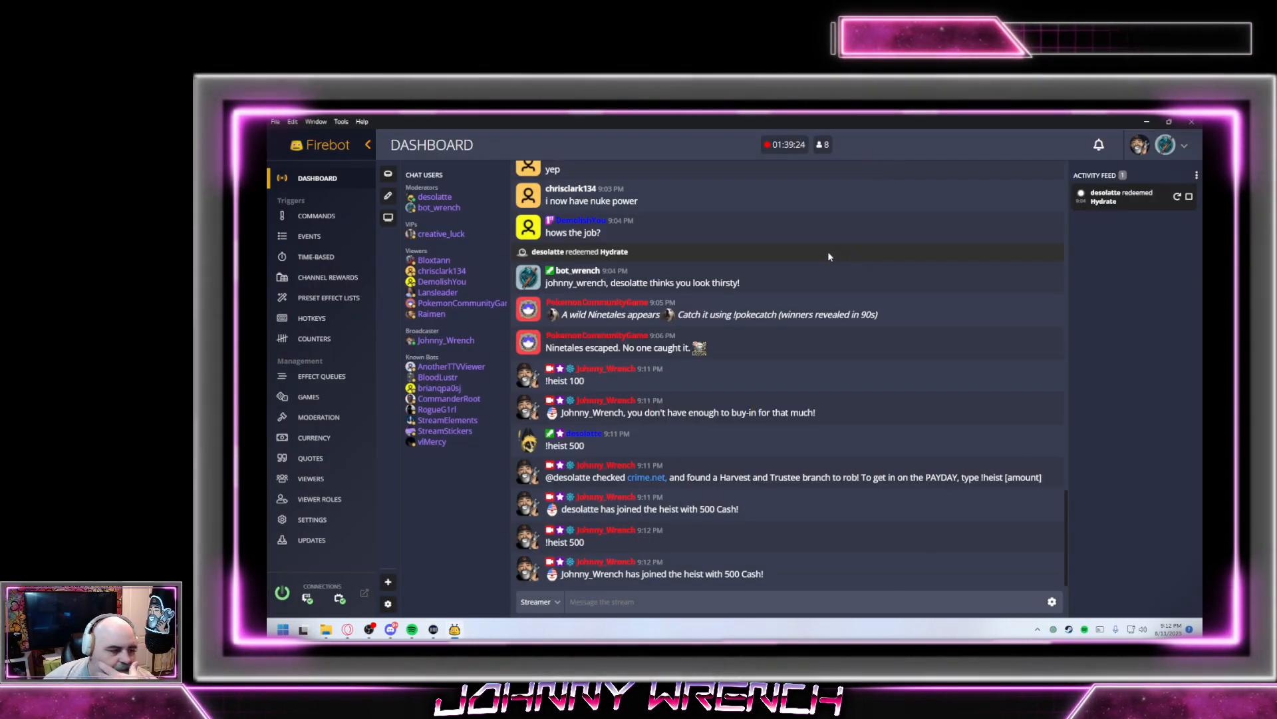
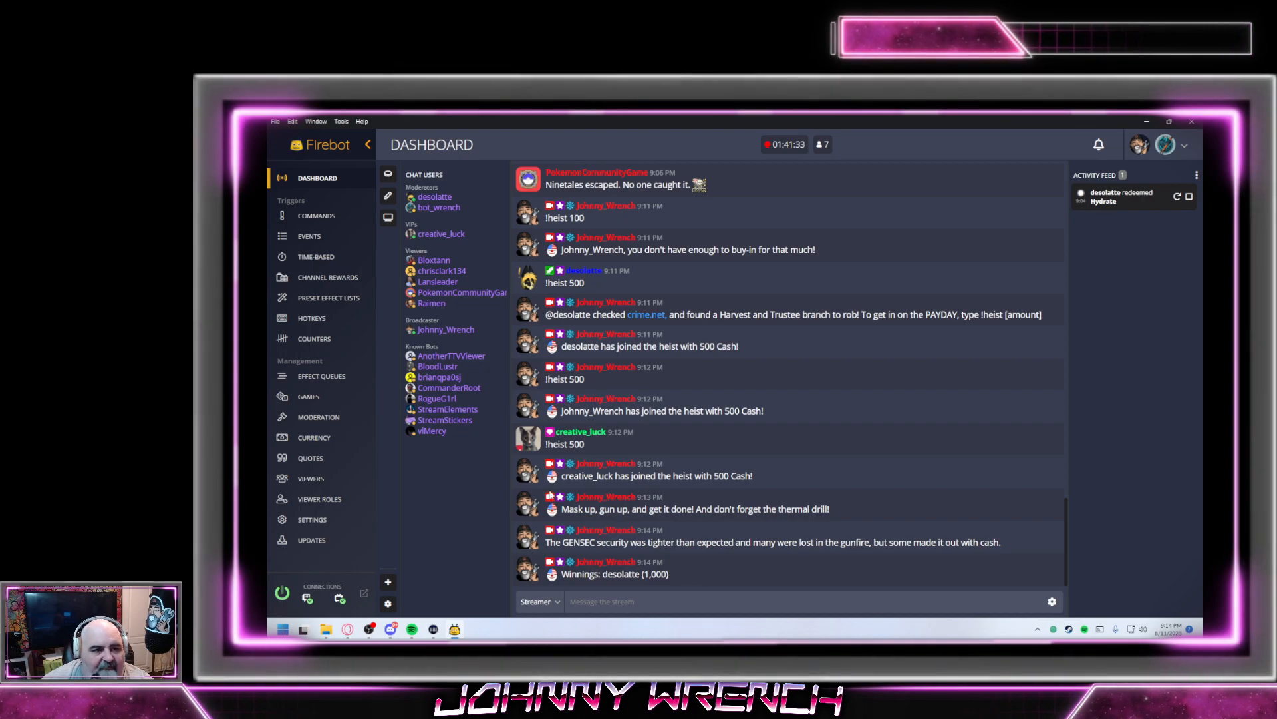
Check the heist winner's Cash balance in their viewer details, then close them
click(443, 198)
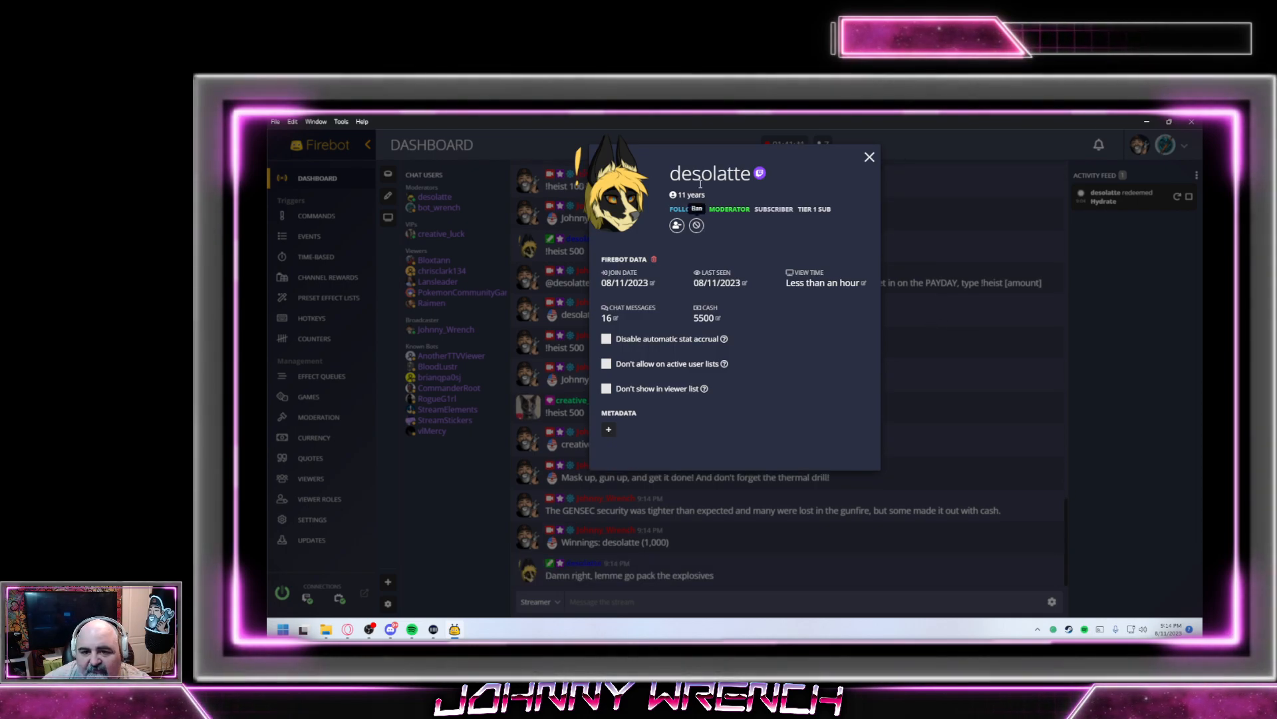
click(873, 161)
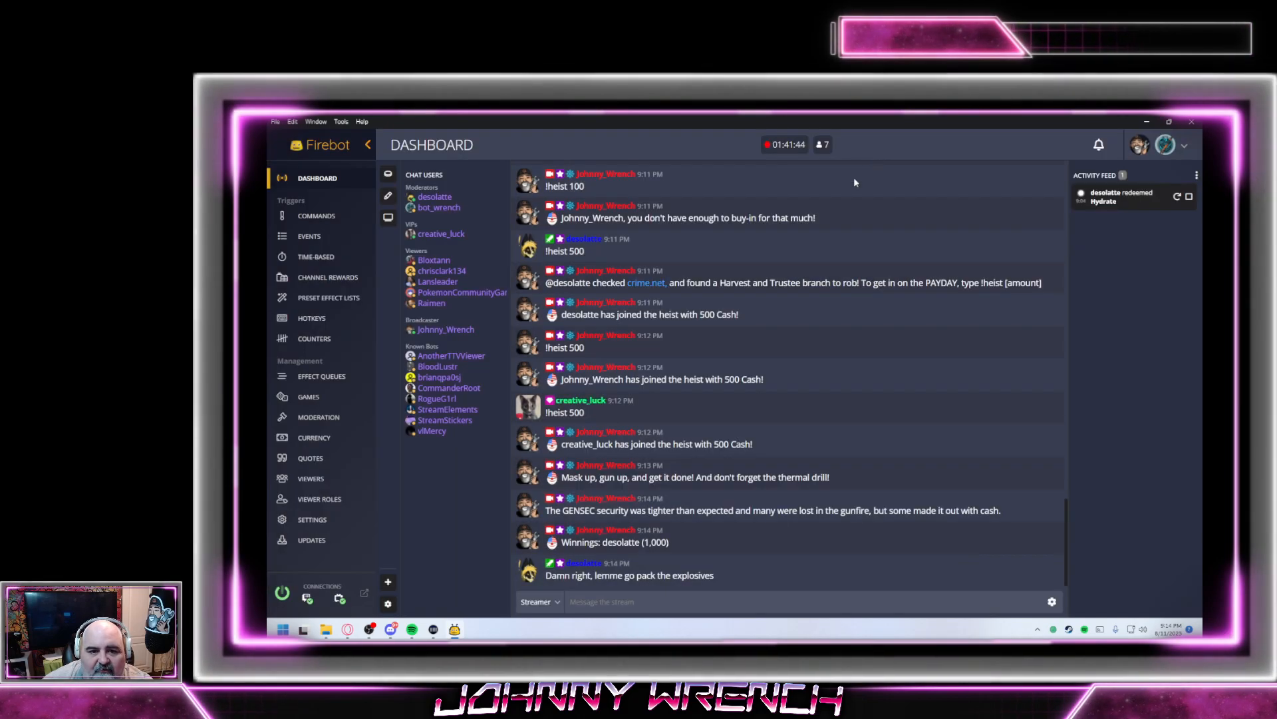
Check the broadcaster's Cash balance in their viewer details and review the Heist game's General Settings
click(442, 260)
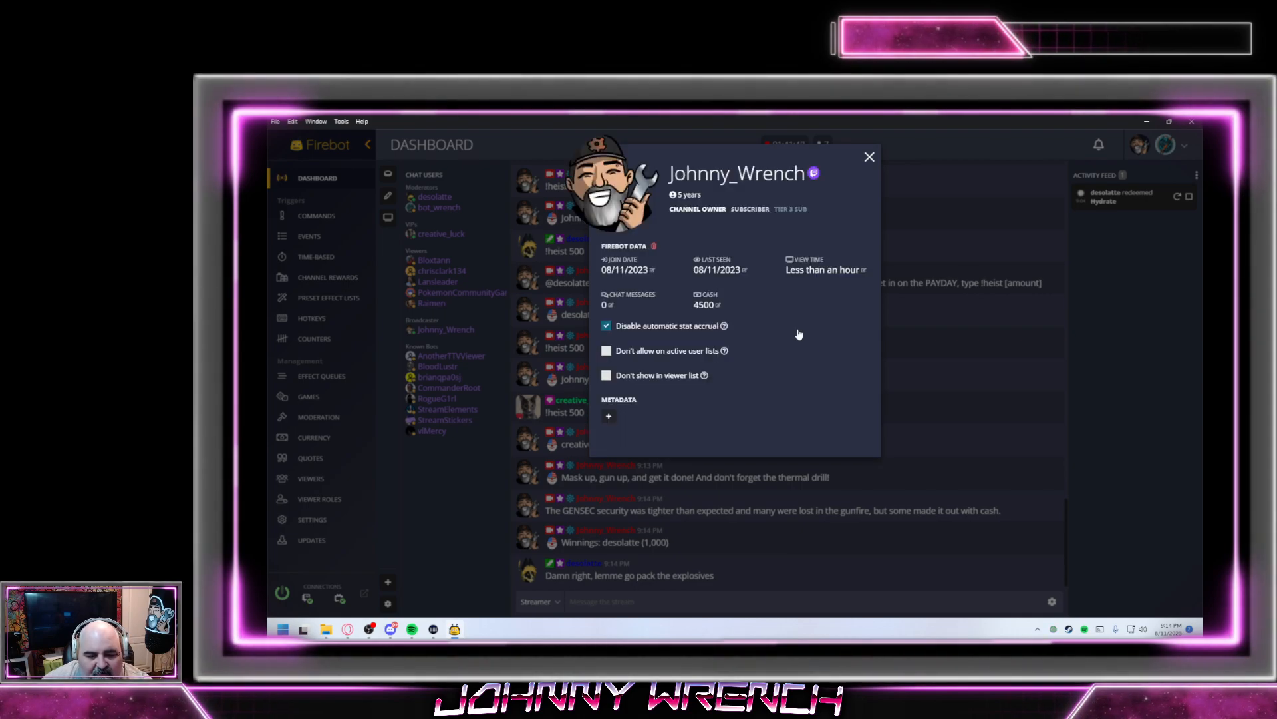
click(869, 158)
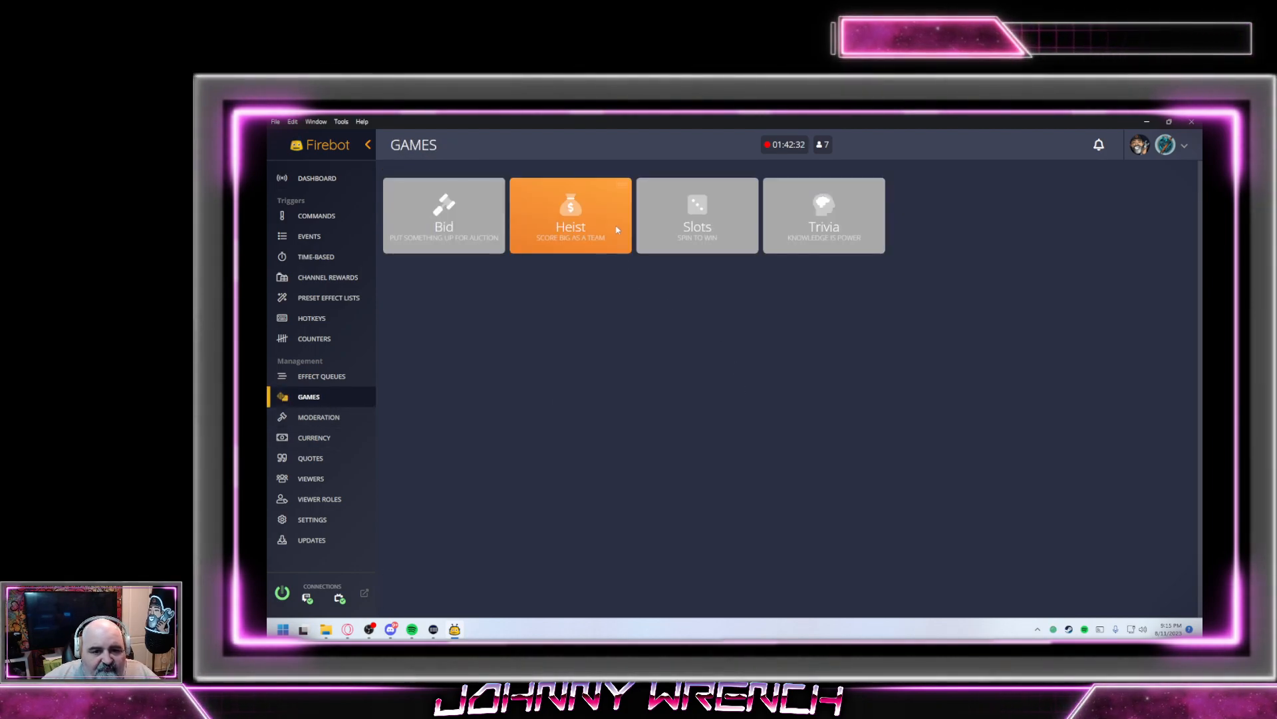
click(599, 213)
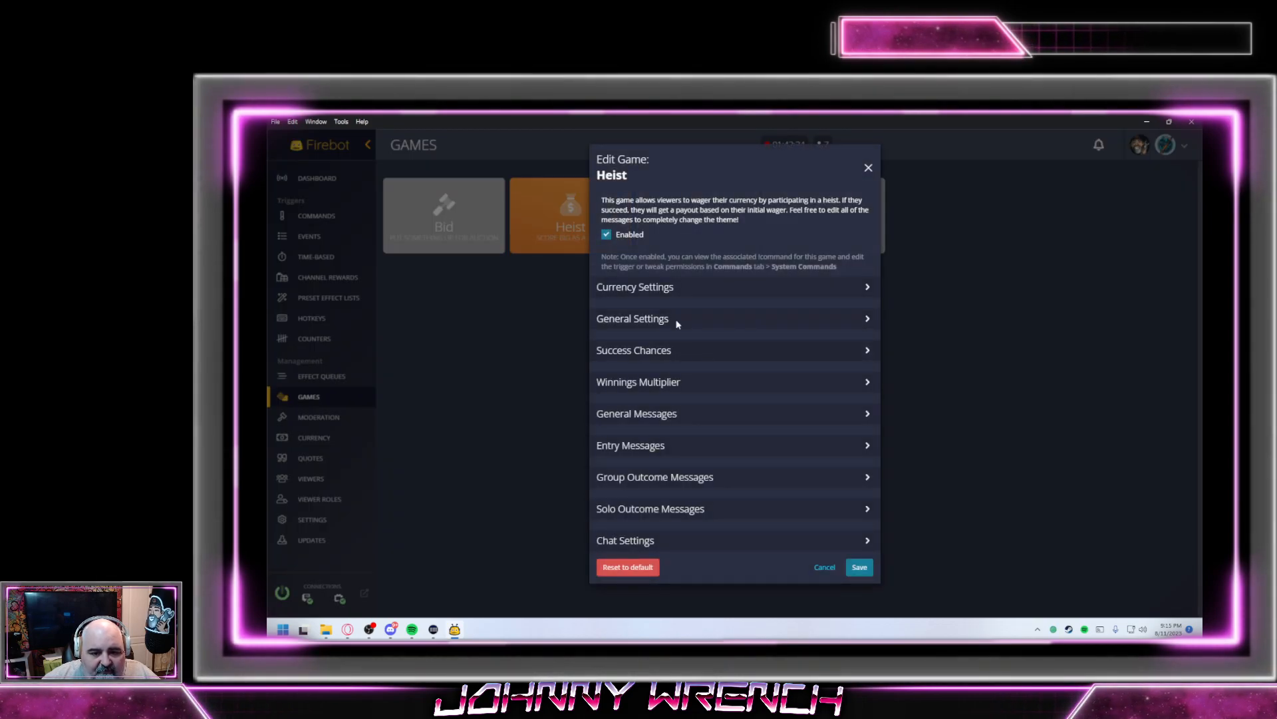
click(643, 317)
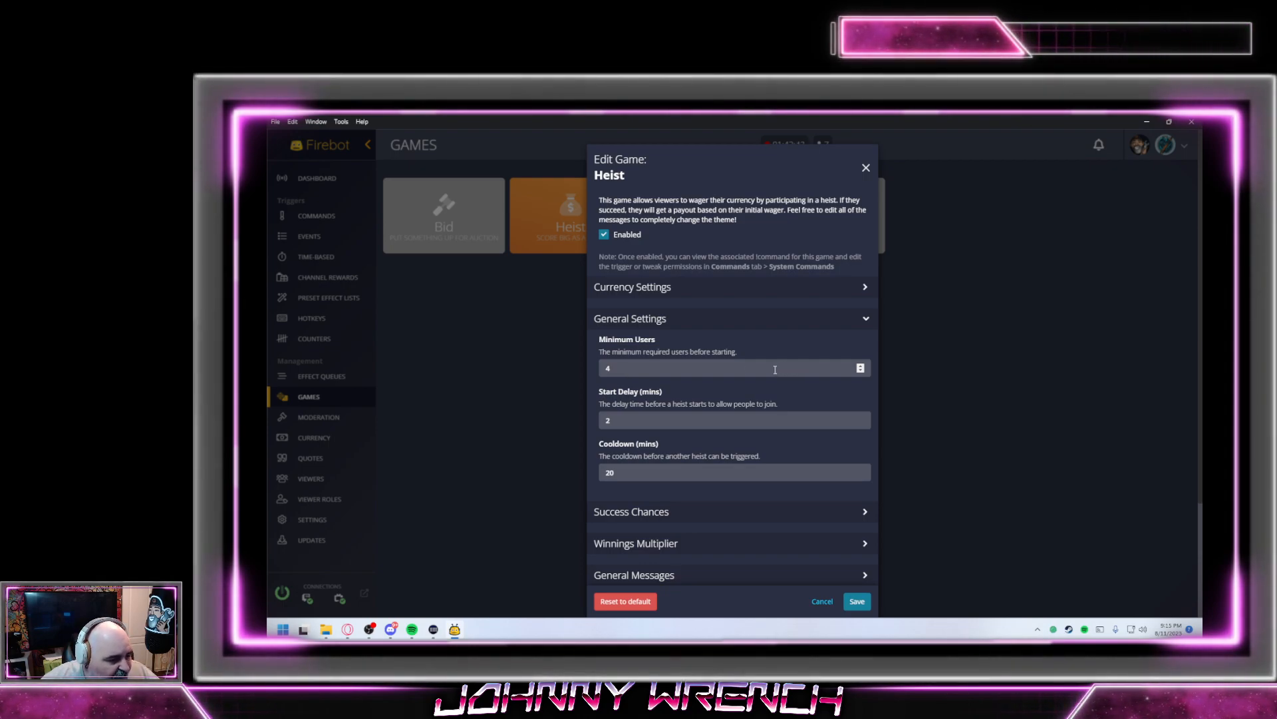
click(885, 178)
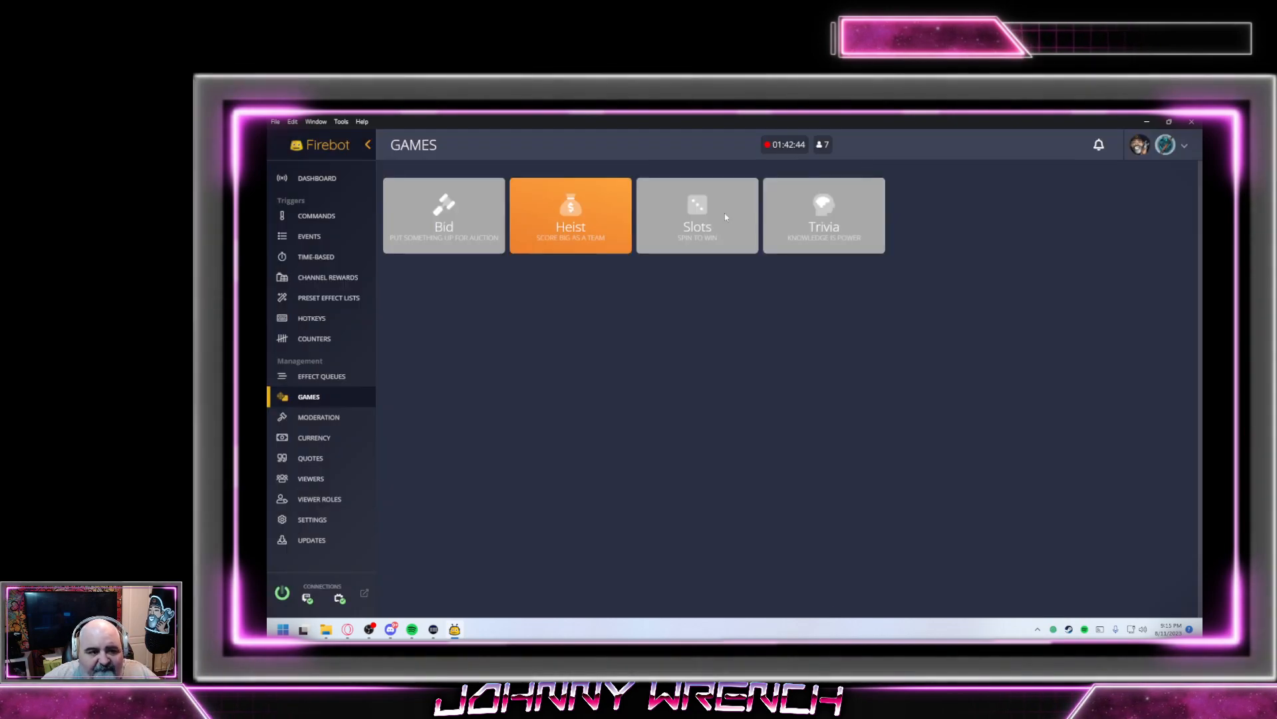
Reread the heist messages in the dashboard chat
click(313, 178)
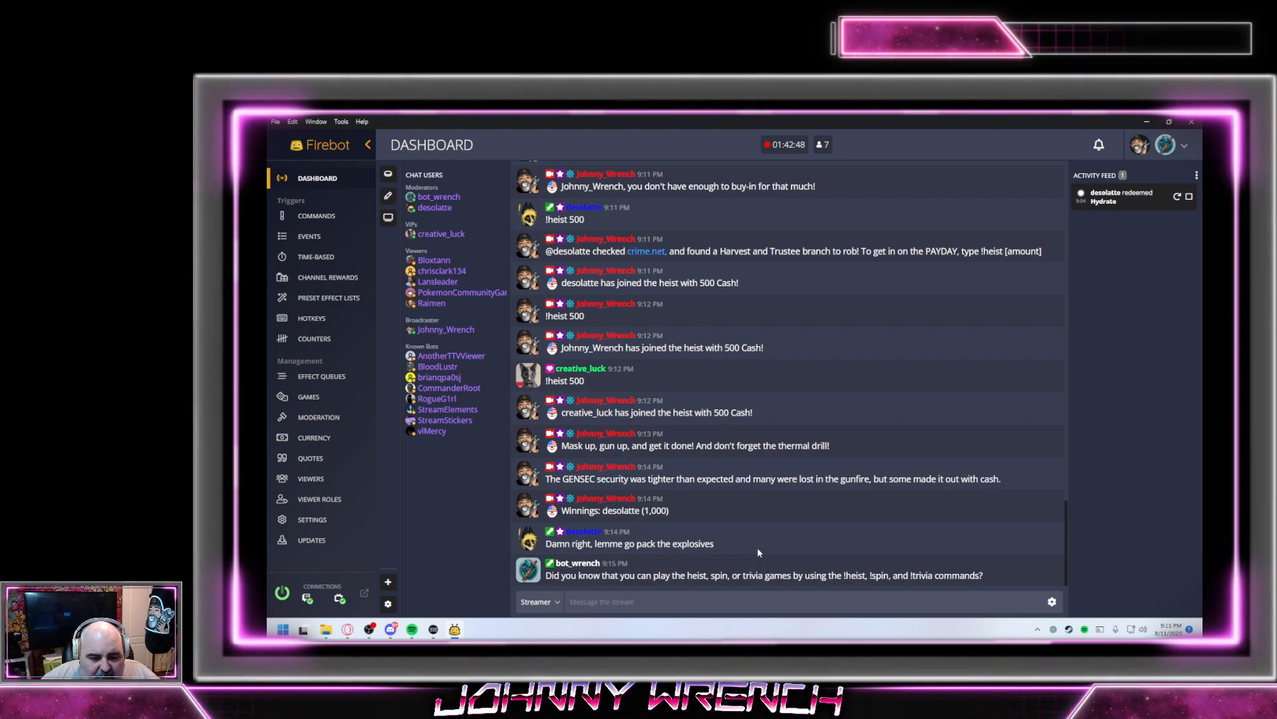
scroll(762, 475, up, 3)
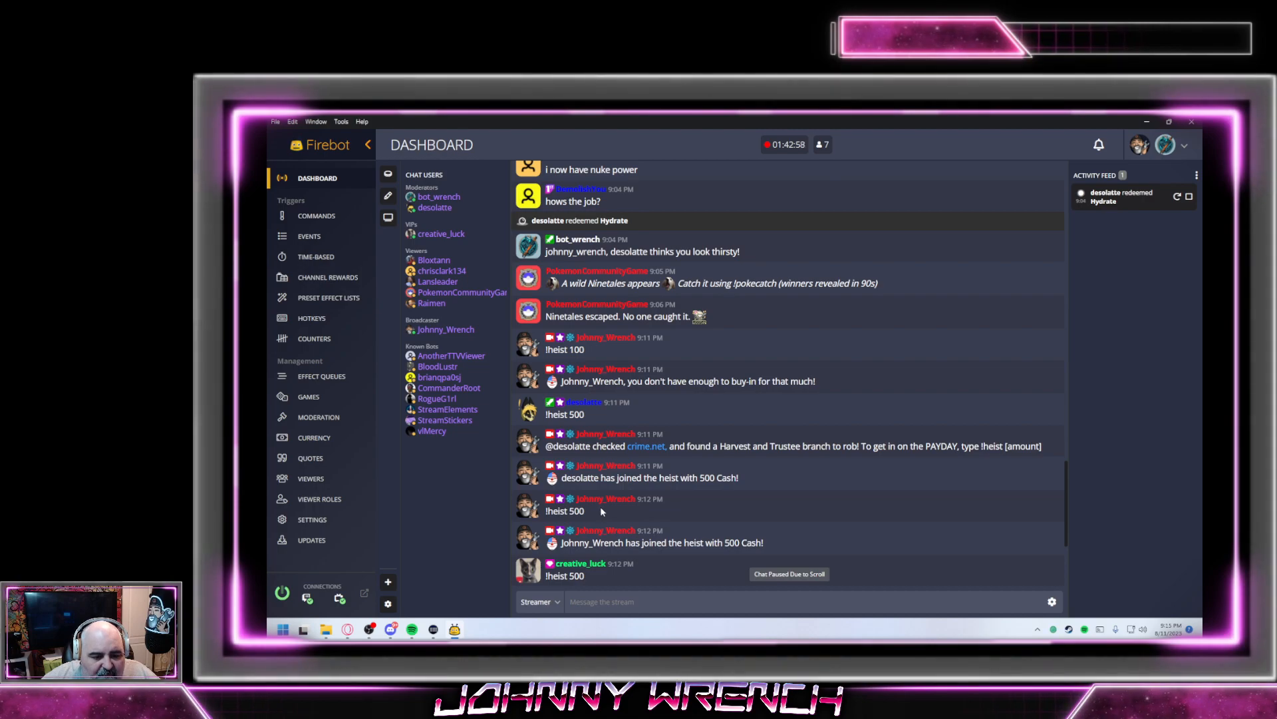
scroll(601, 512, down, 5)
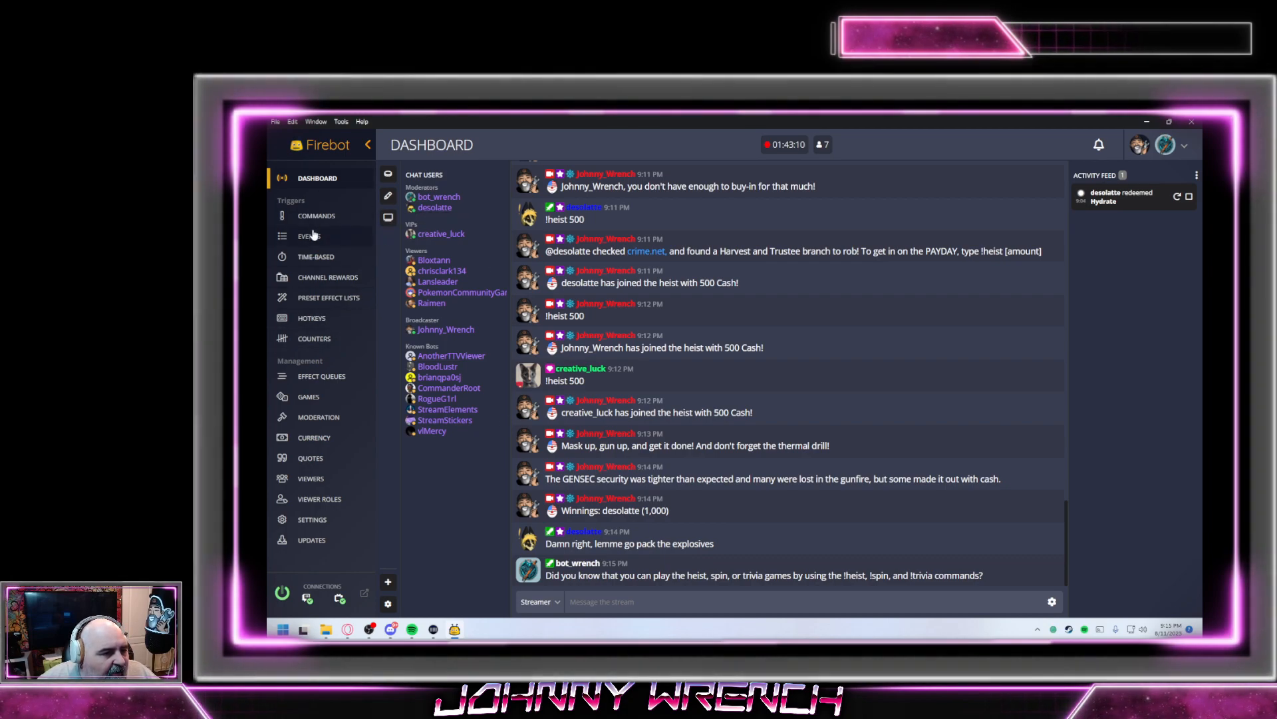
Enable the Slots game and set its currency to Cash
click(308, 397)
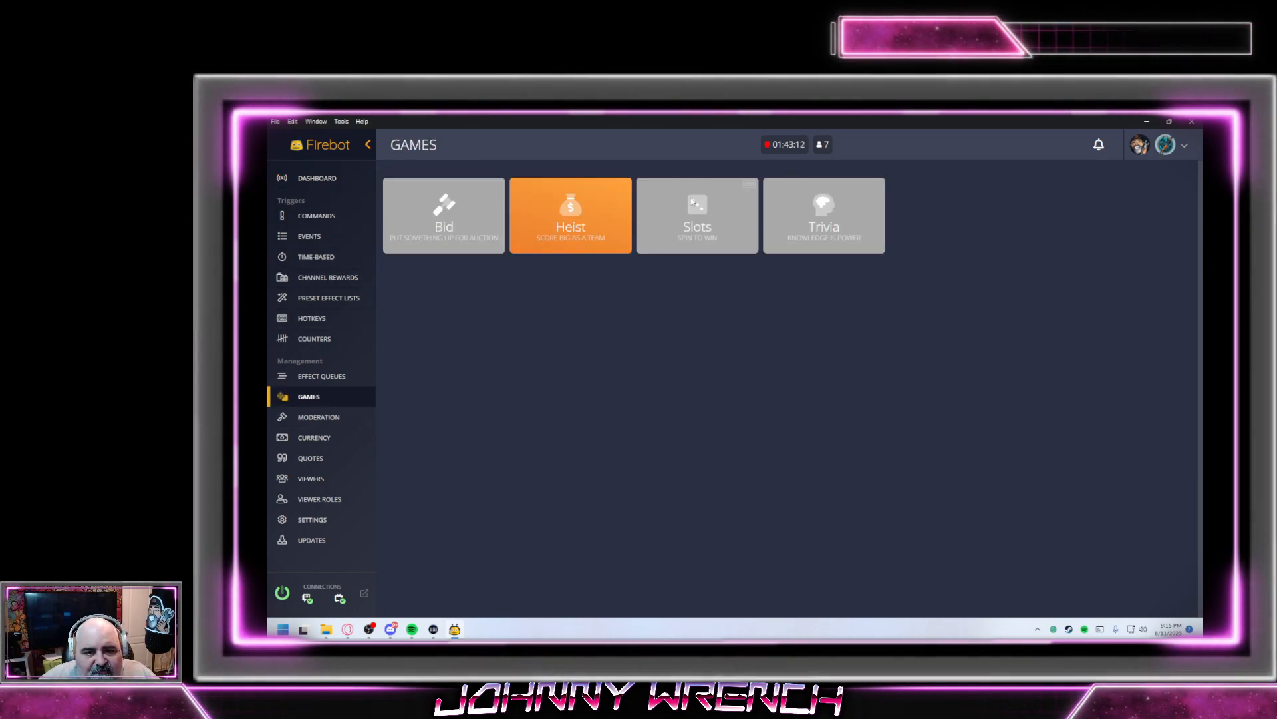
click(749, 186)
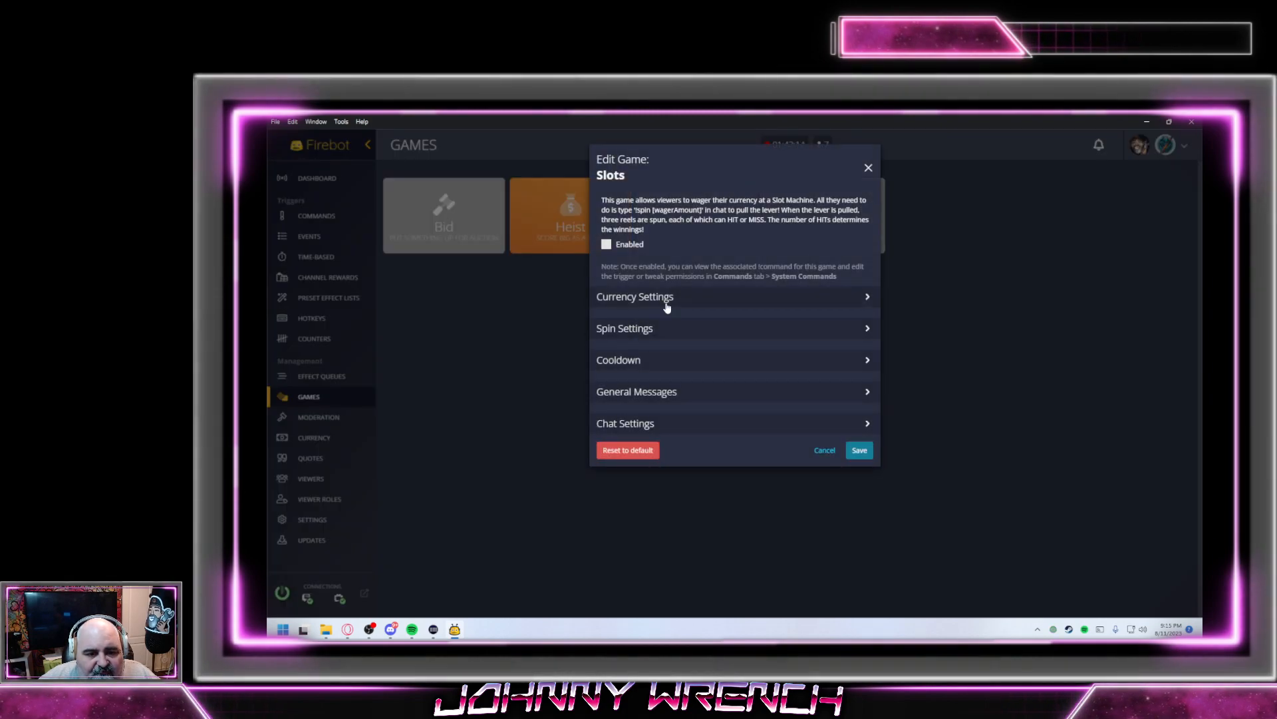
click(607, 244)
click(689, 296)
click(629, 348)
click(632, 370)
Set the Slots default wager amount to 10, the minimum wager to 1 and the maximum wager to 20
click(735, 399)
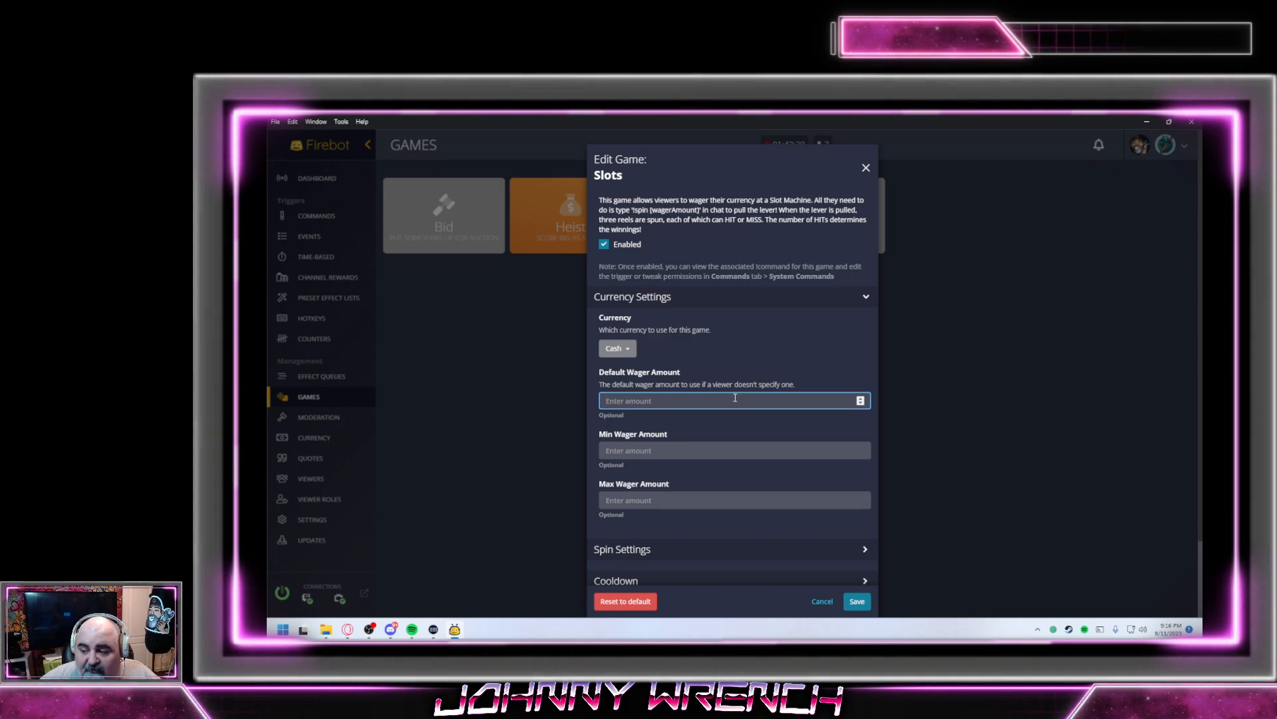
text(10)
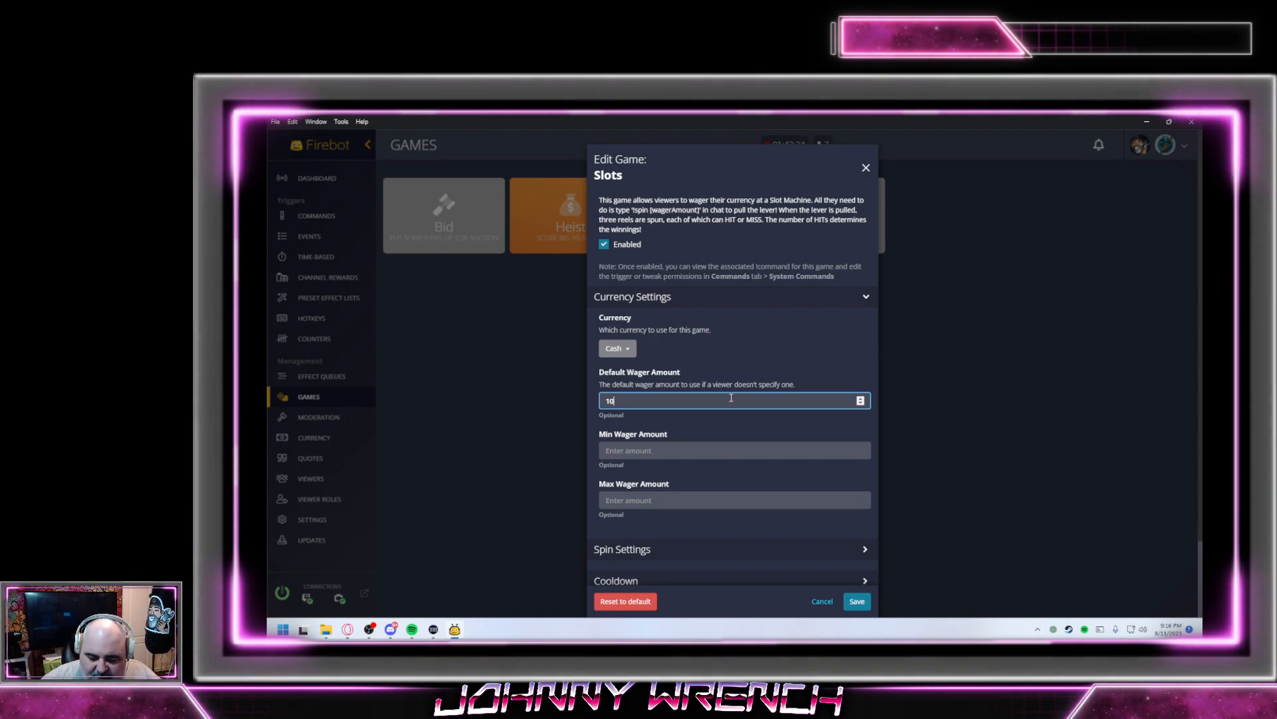
click(632, 452)
text(1)
click(698, 500)
text(20)
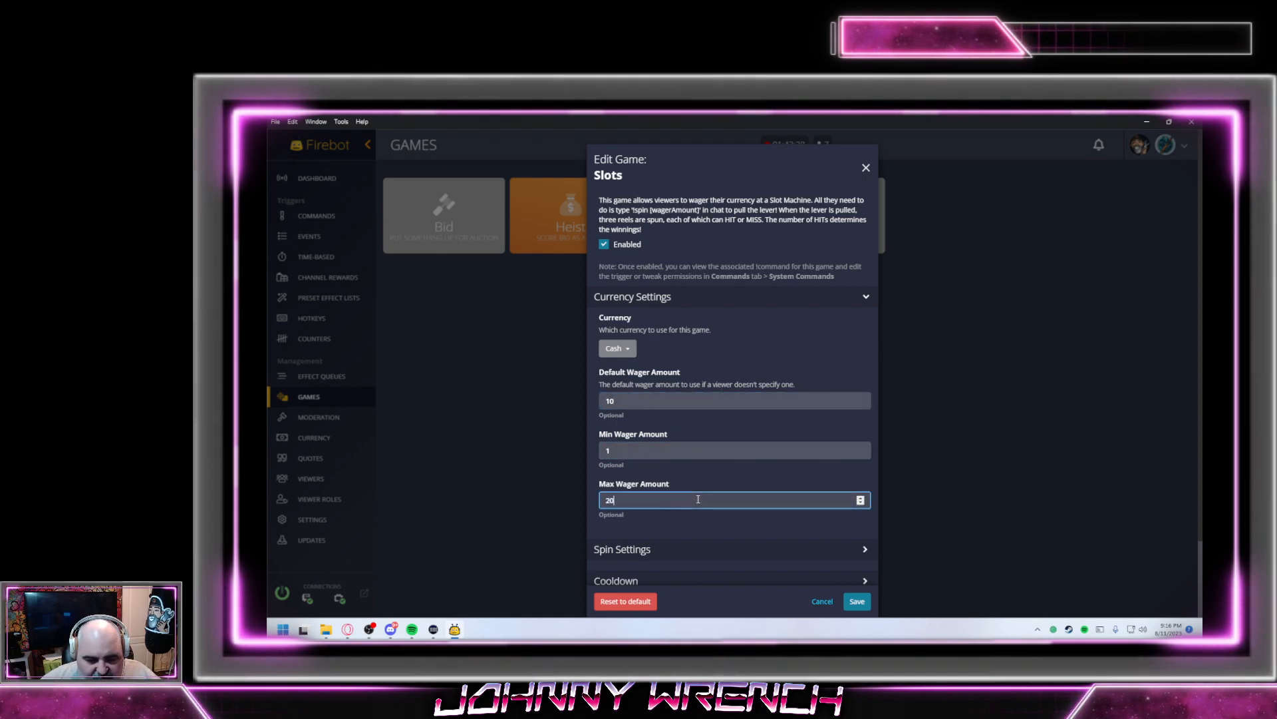
Add the Streamer role to the Slots roll success chances in Spin Settings
scroll(692, 499, down, 2)
click(678, 468)
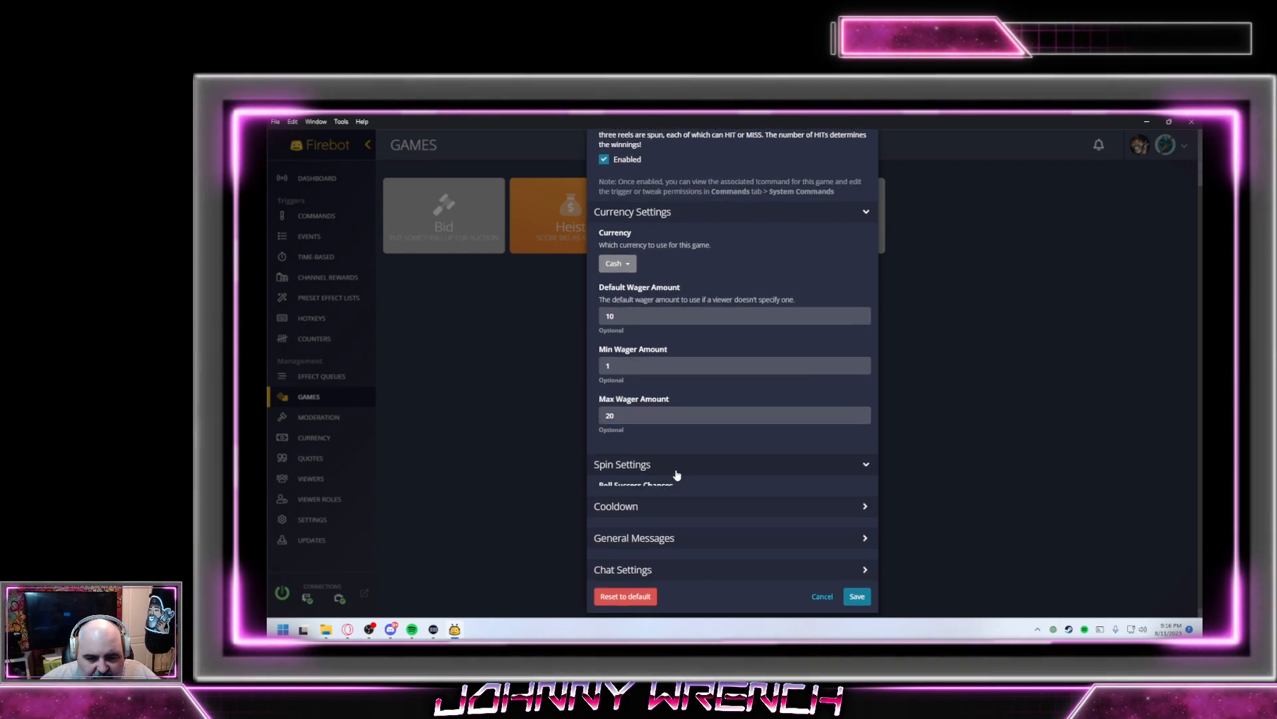
scroll(661, 465, down, 3)
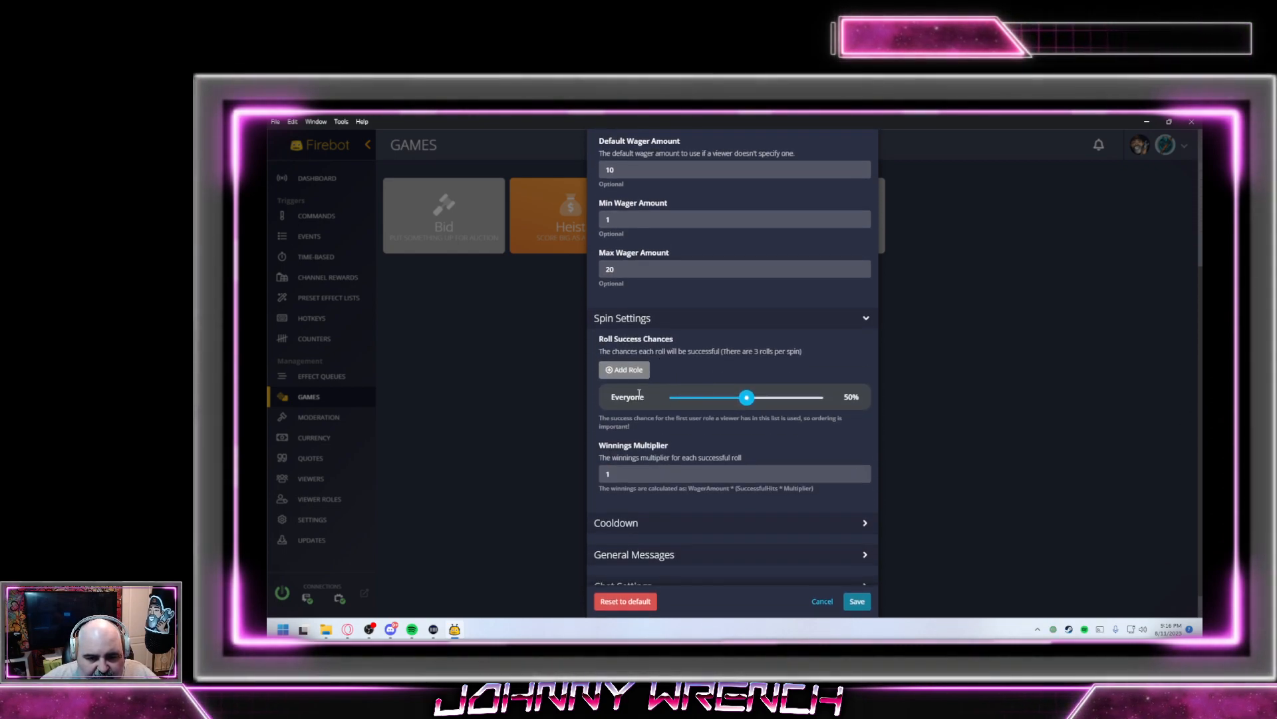
click(633, 372)
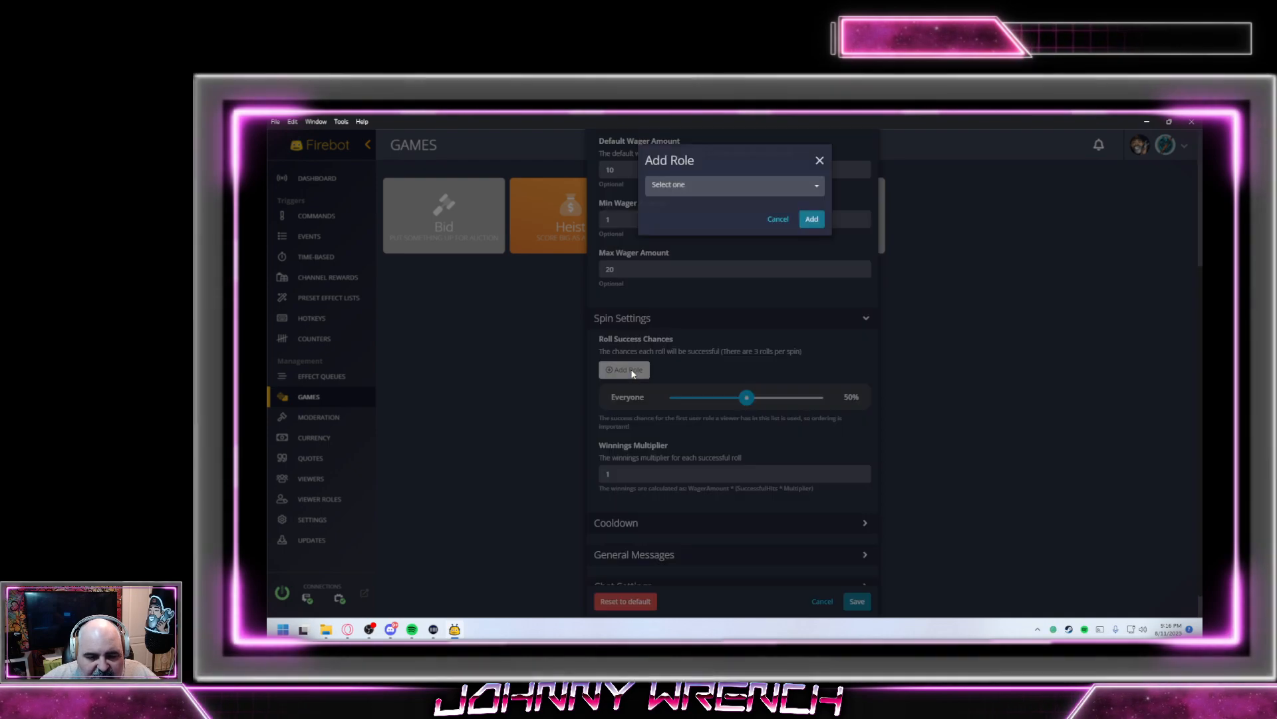
click(704, 185)
click(665, 204)
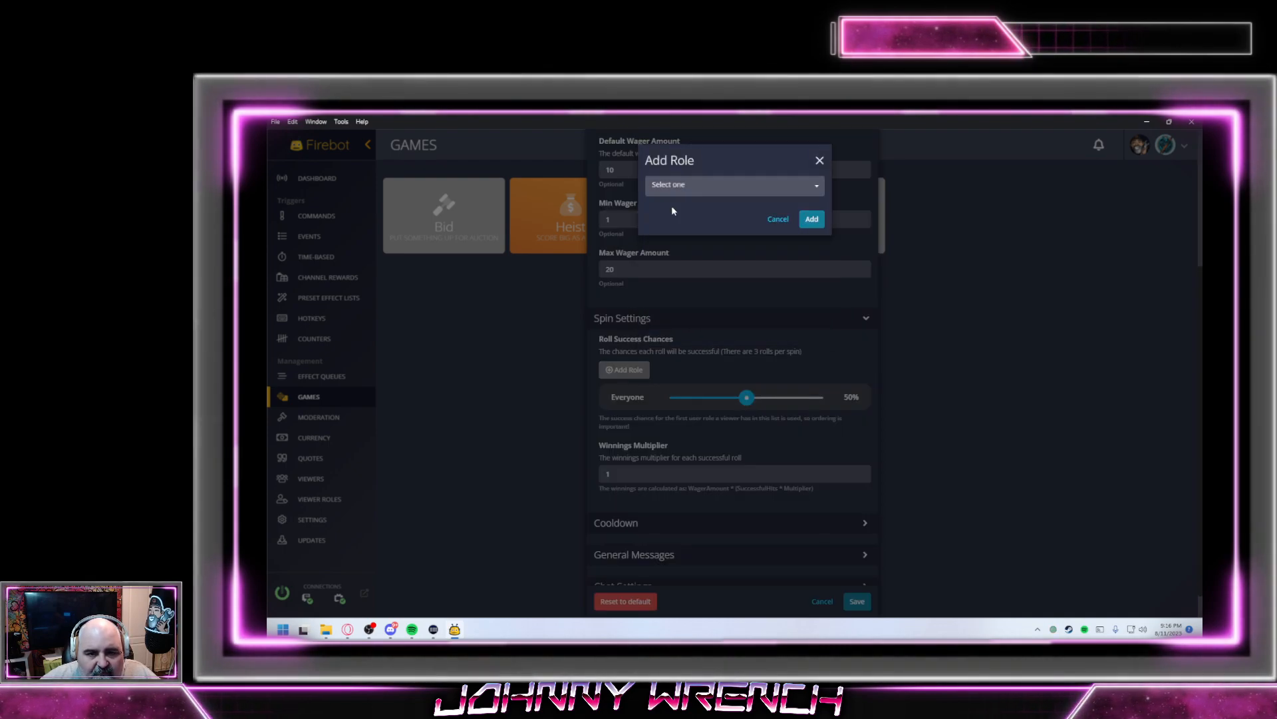
click(811, 219)
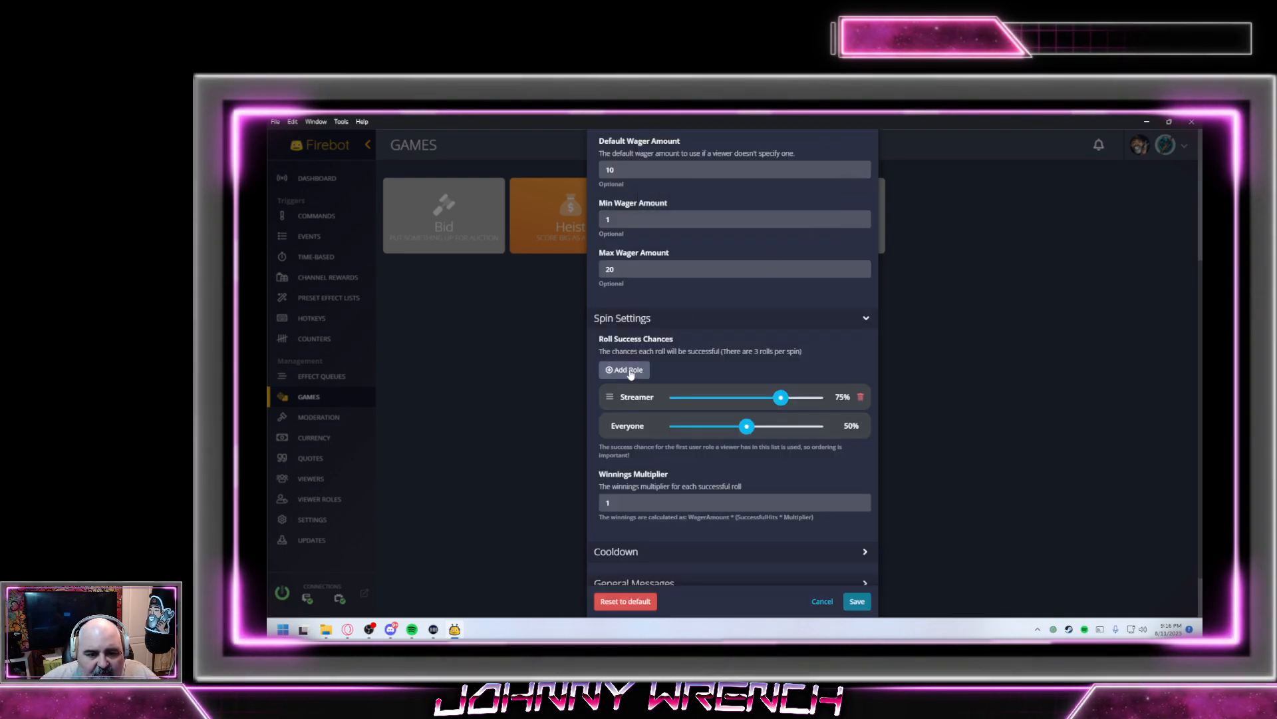
Add the Moderator and VIP roles to the Slots roll success chances
click(629, 370)
click(686, 186)
click(690, 219)
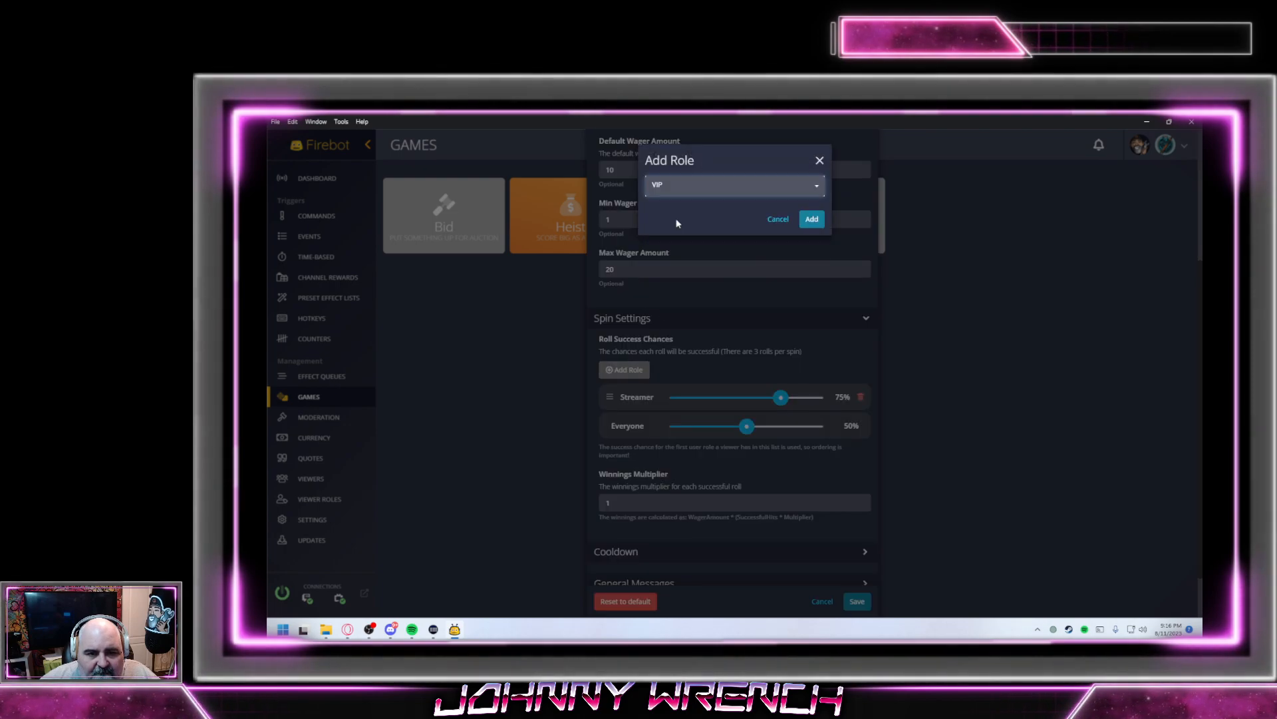
click(665, 186)
click(668, 205)
click(811, 219)
click(625, 370)
click(707, 188)
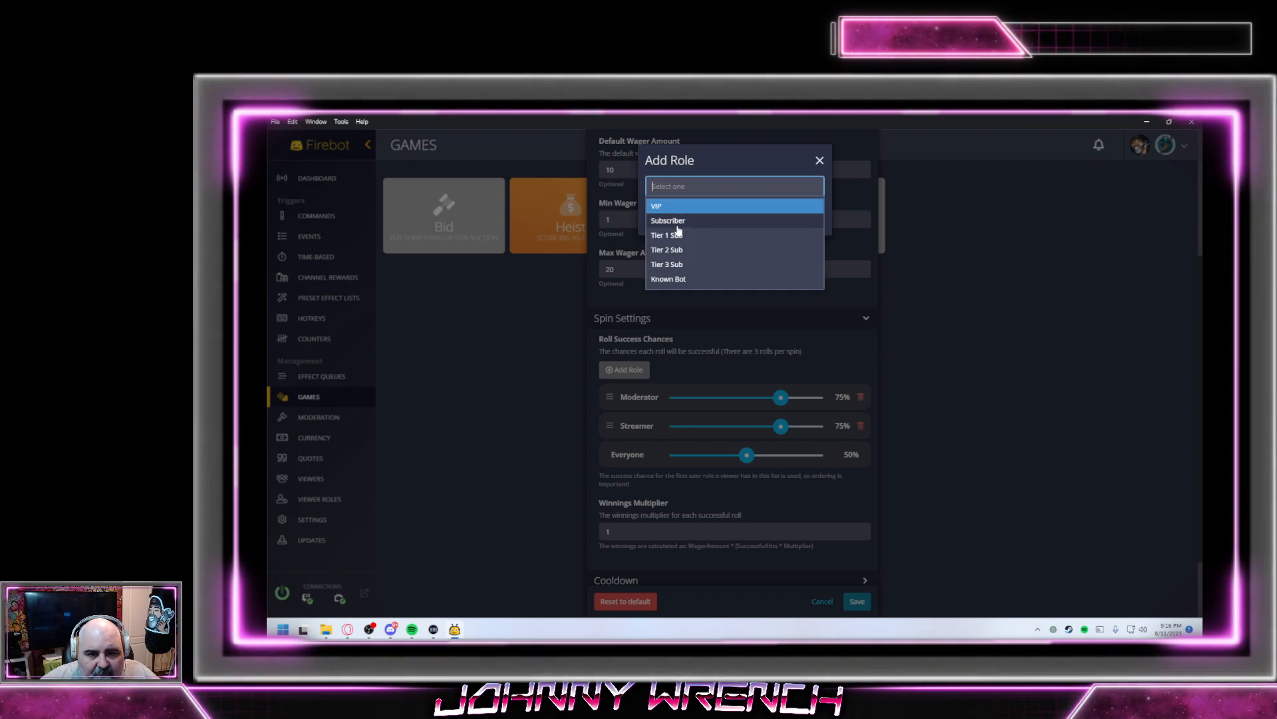
click(686, 219)
click(812, 218)
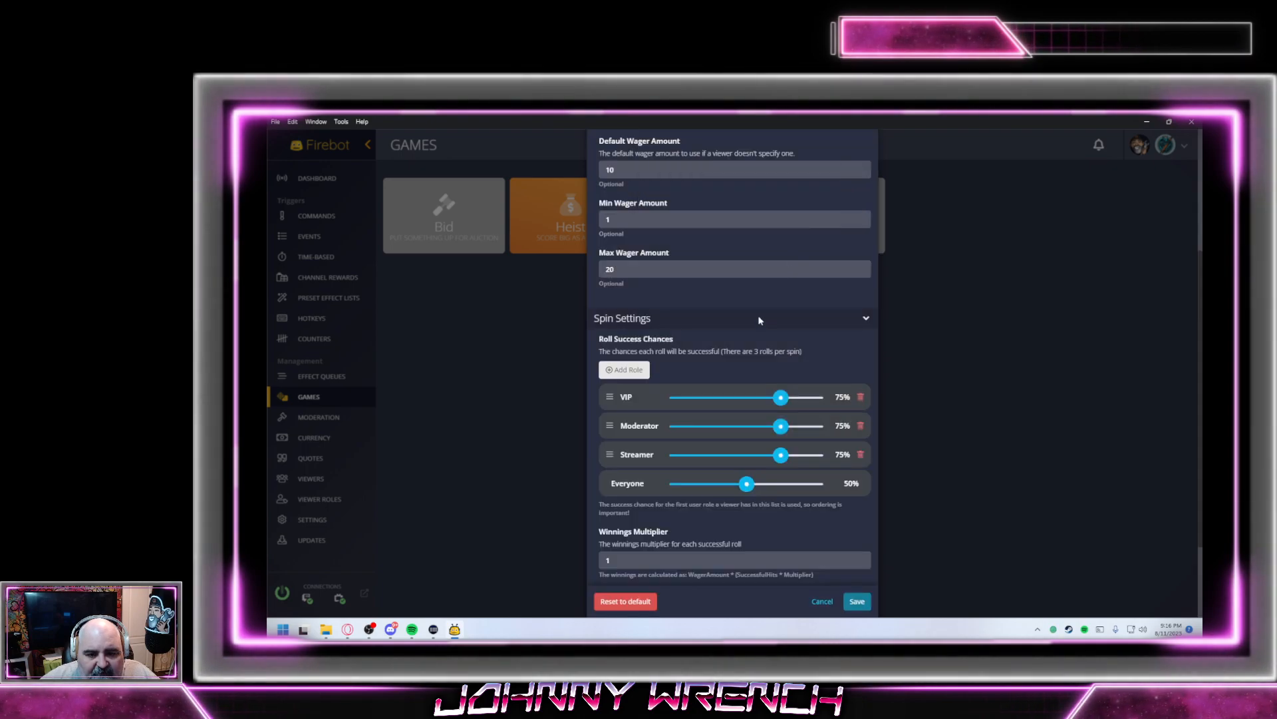
Add the Tier 1 Sub, Tier 2 Sub and Tier 3 Sub roles to the Slots roll success chances
click(625, 370)
click(717, 192)
click(682, 220)
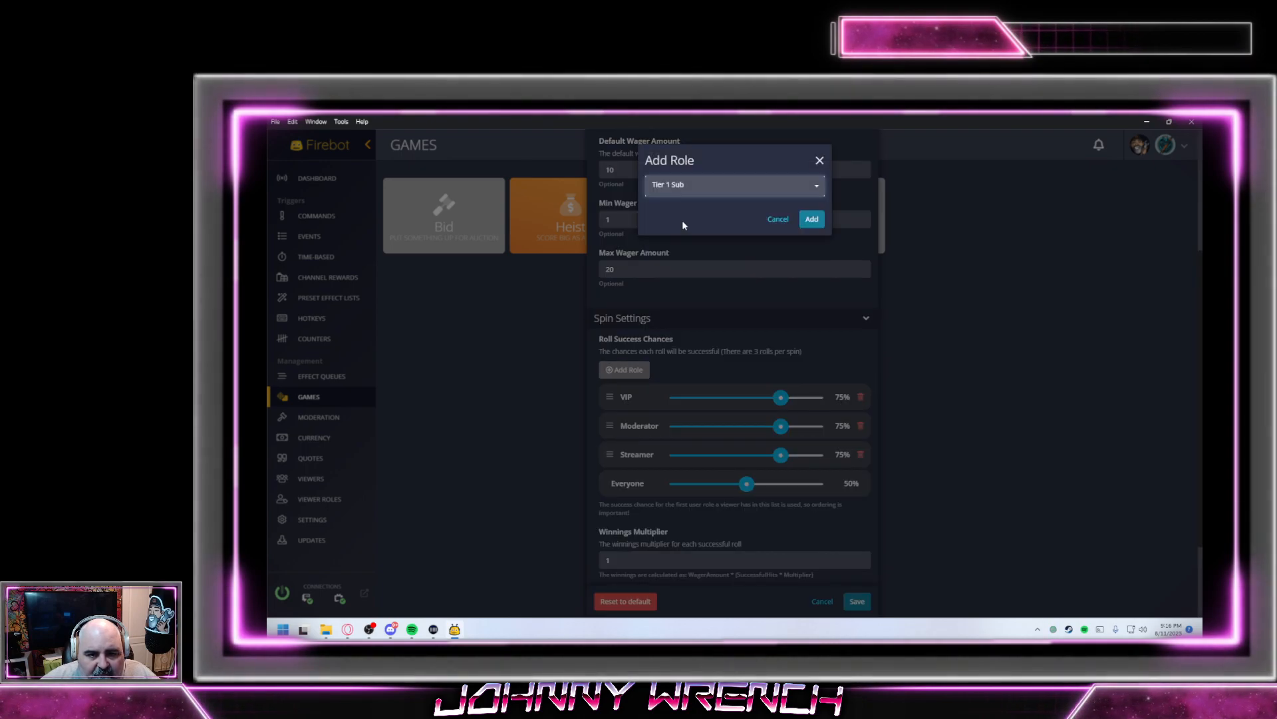
click(812, 219)
click(625, 370)
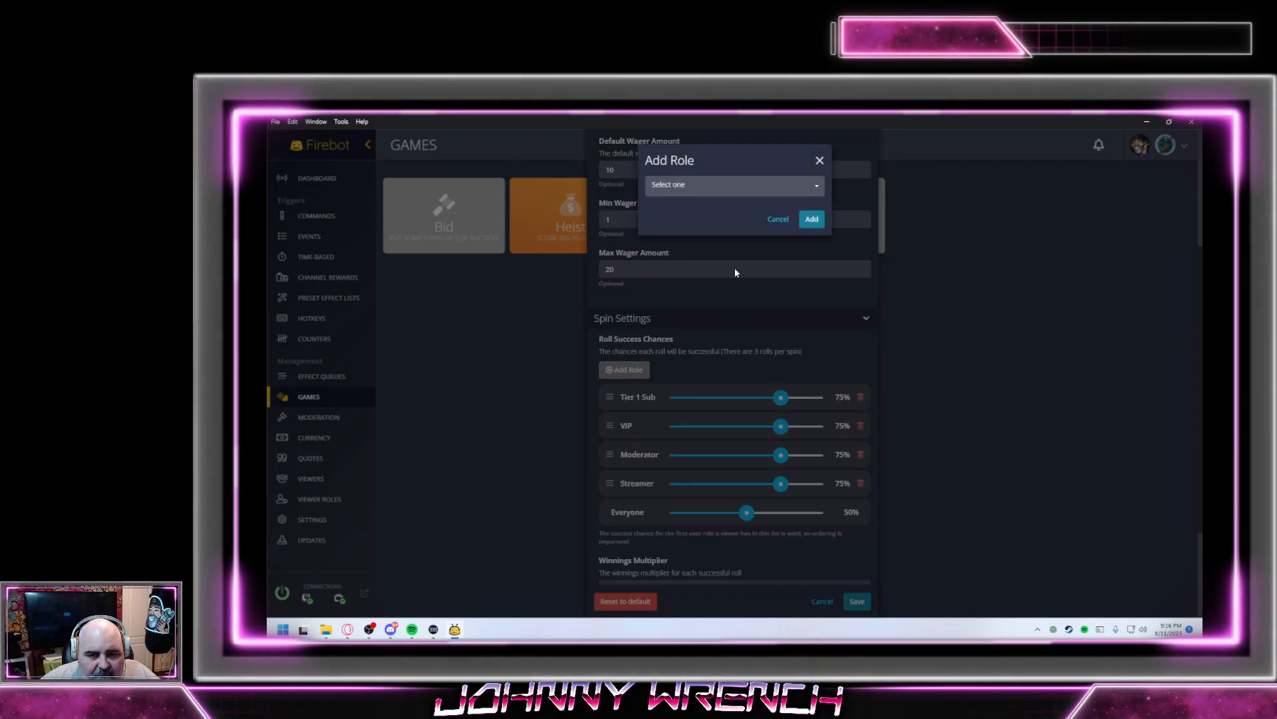
click(713, 189)
click(684, 222)
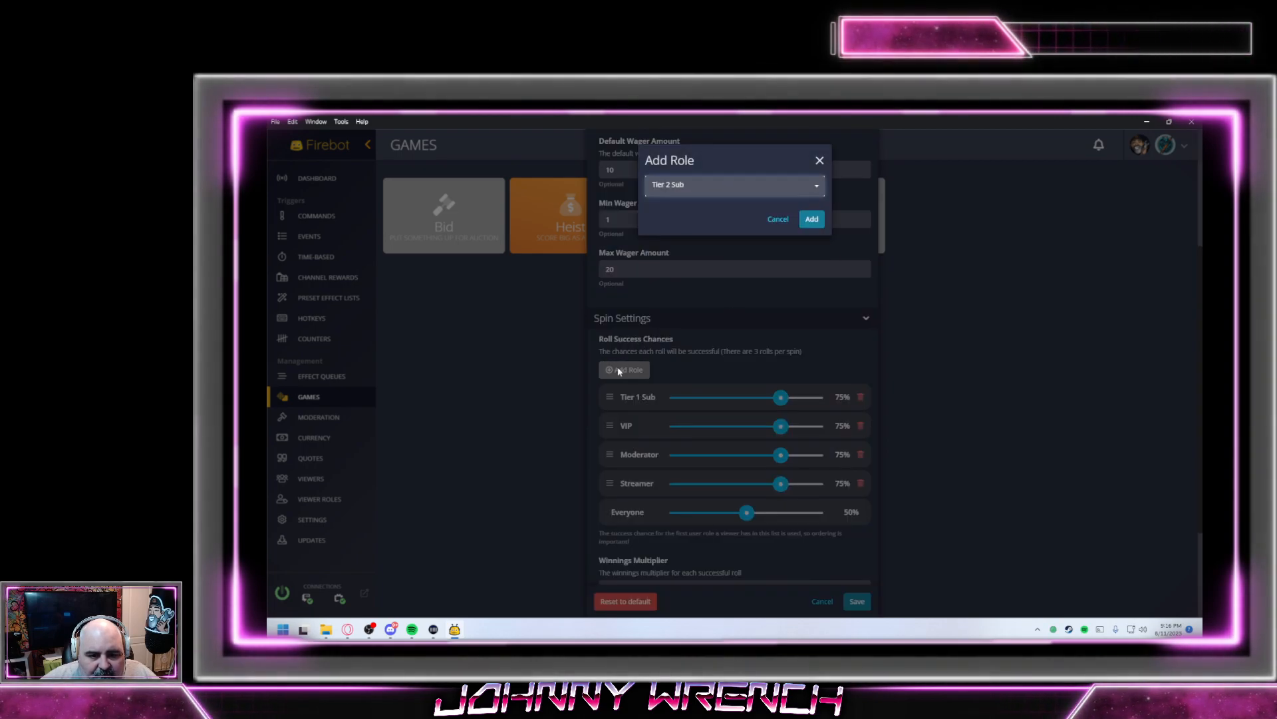
click(811, 219)
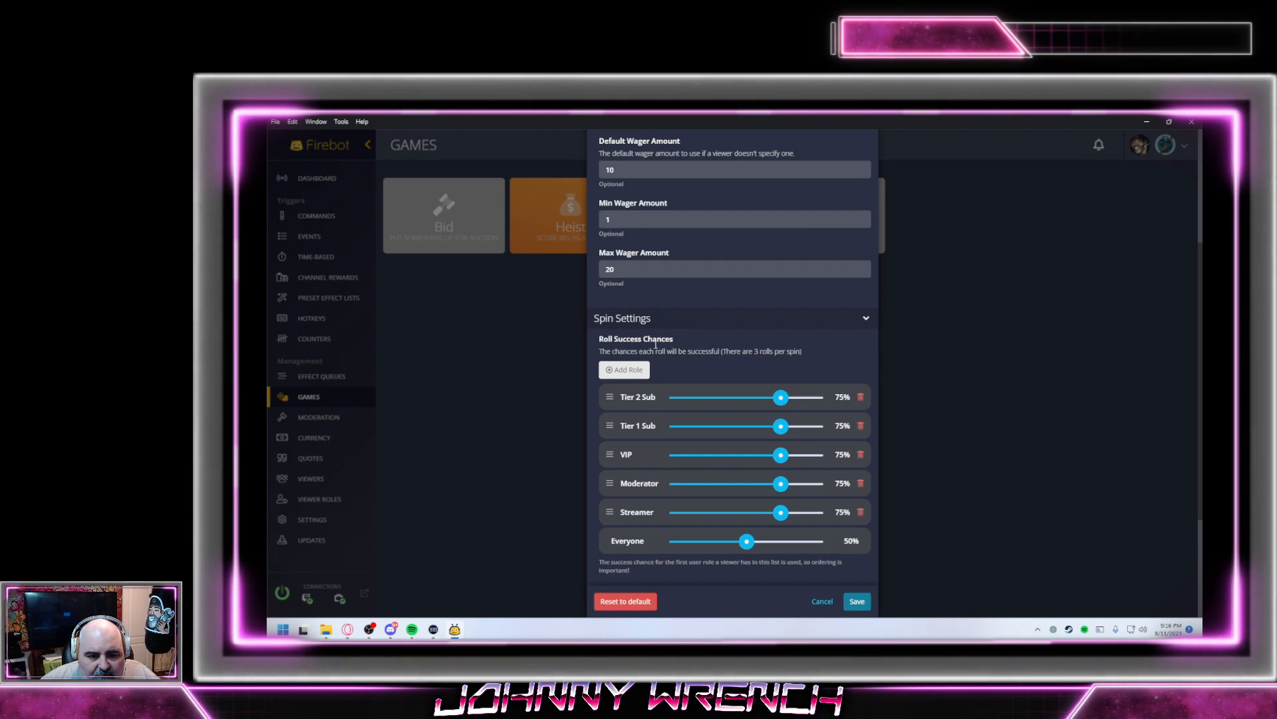
click(624, 370)
click(712, 189)
click(685, 222)
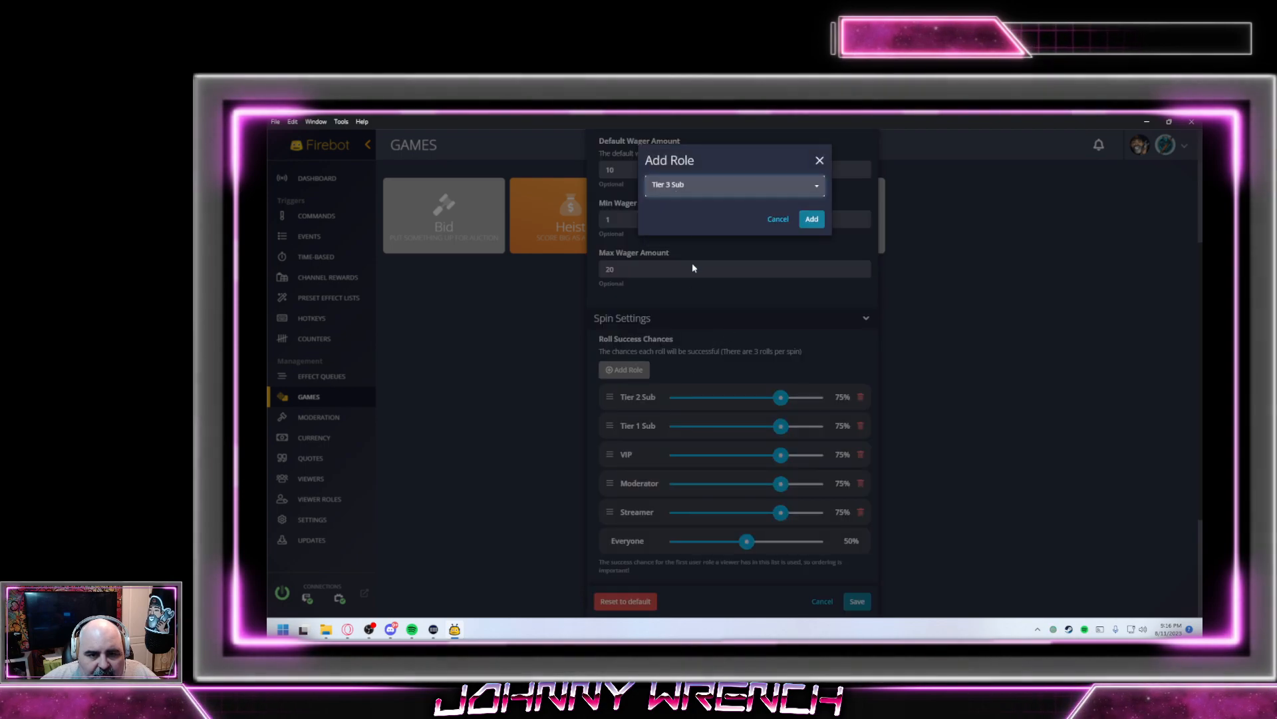
click(812, 218)
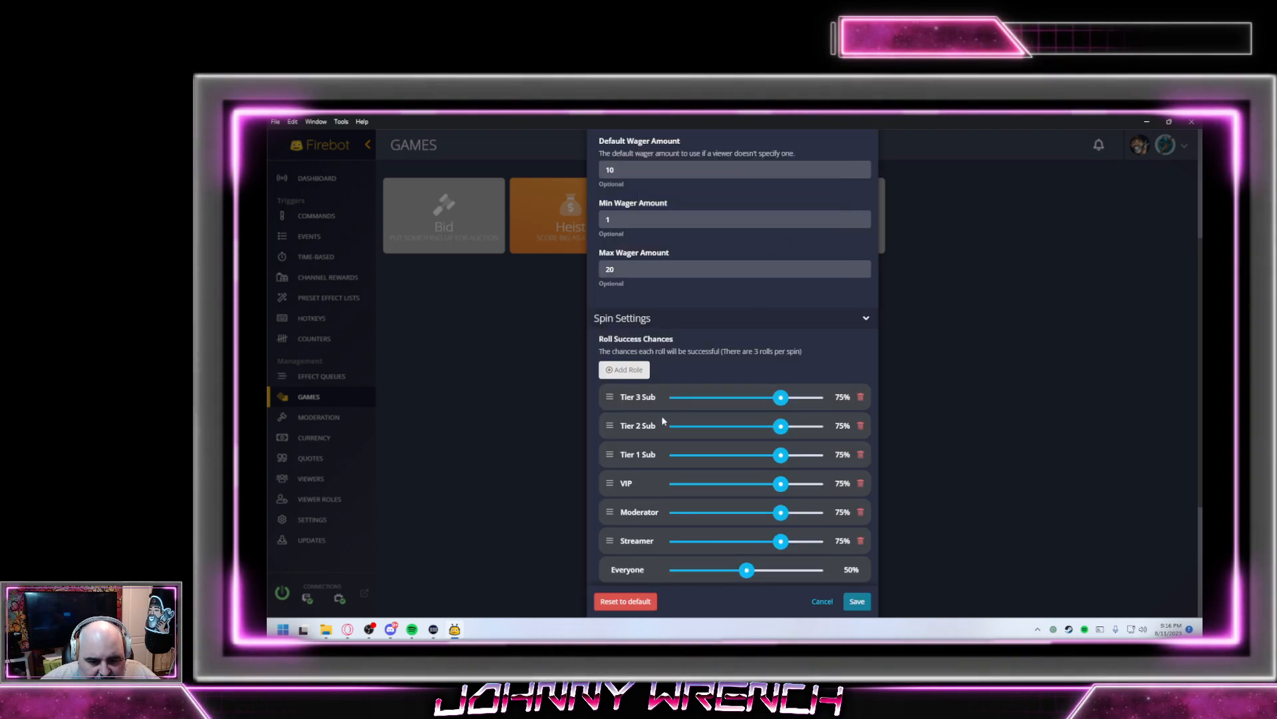
Reorder the roll success chances so Streamer comes first and Moderator second, above the subscriber tiers and VIP
scroll(719, 396, down, 2)
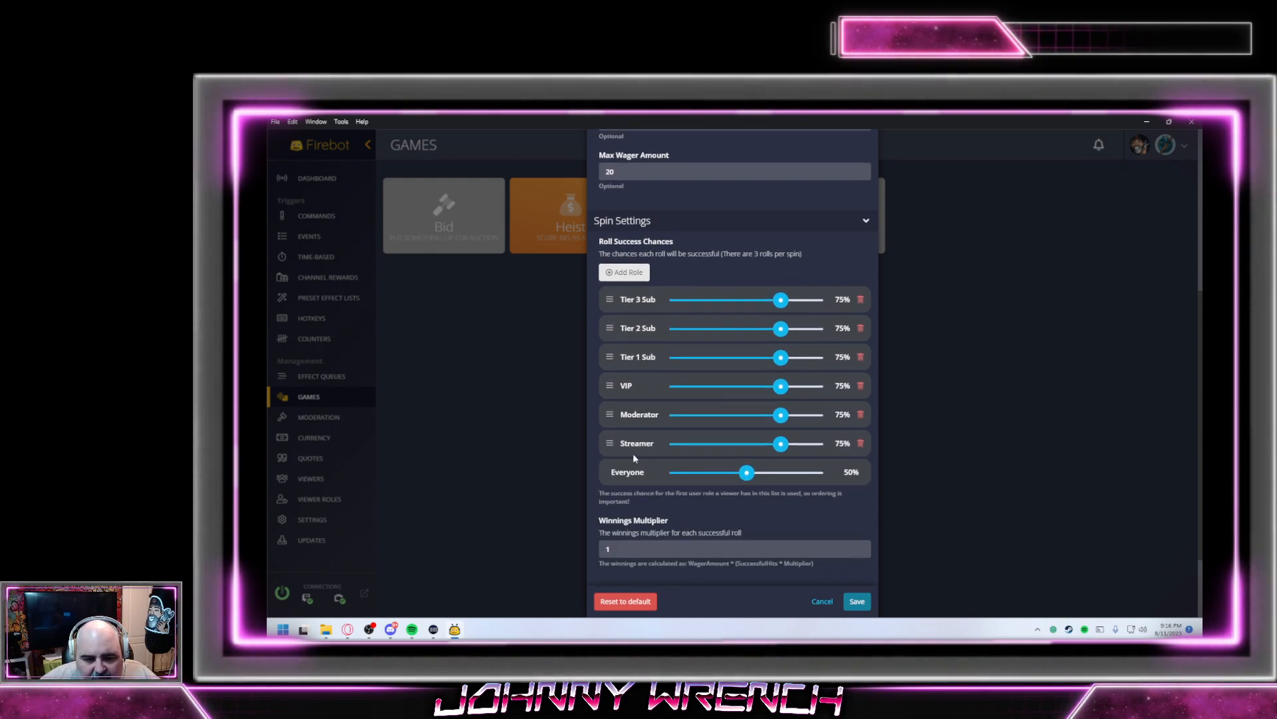
drag(608, 443, 609, 303)
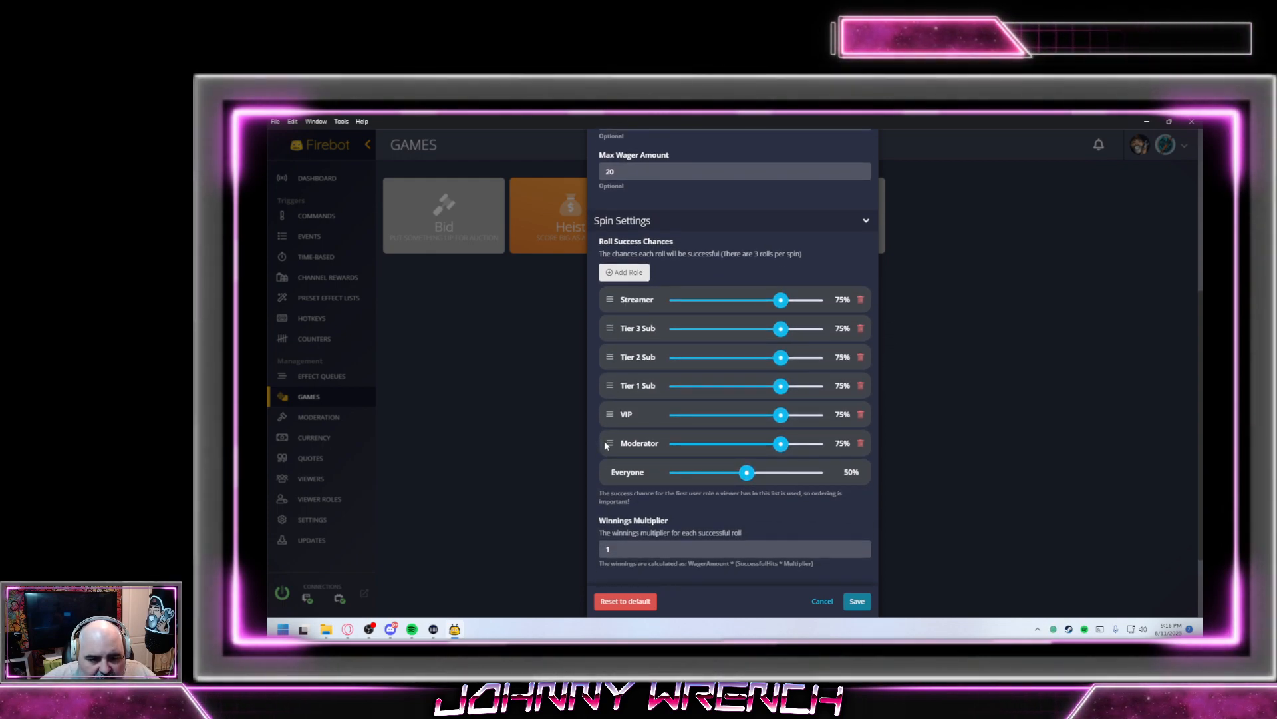
drag(606, 446, 620, 372)
drag(608, 447, 610, 322)
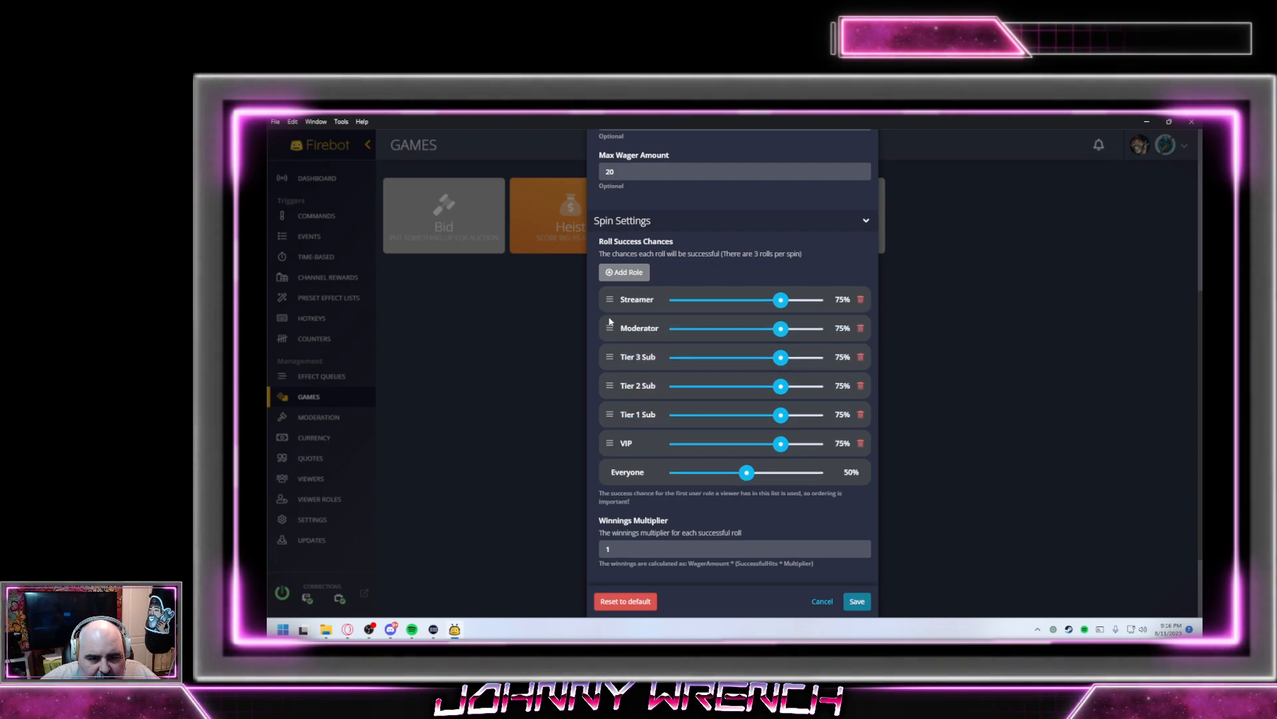
Try placing the VIP role above the subscriber tiers, and return it below Tier 1 Sub
drag(607, 441, 611, 329)
drag(607, 444, 609, 353)
drag(608, 442, 609, 381)
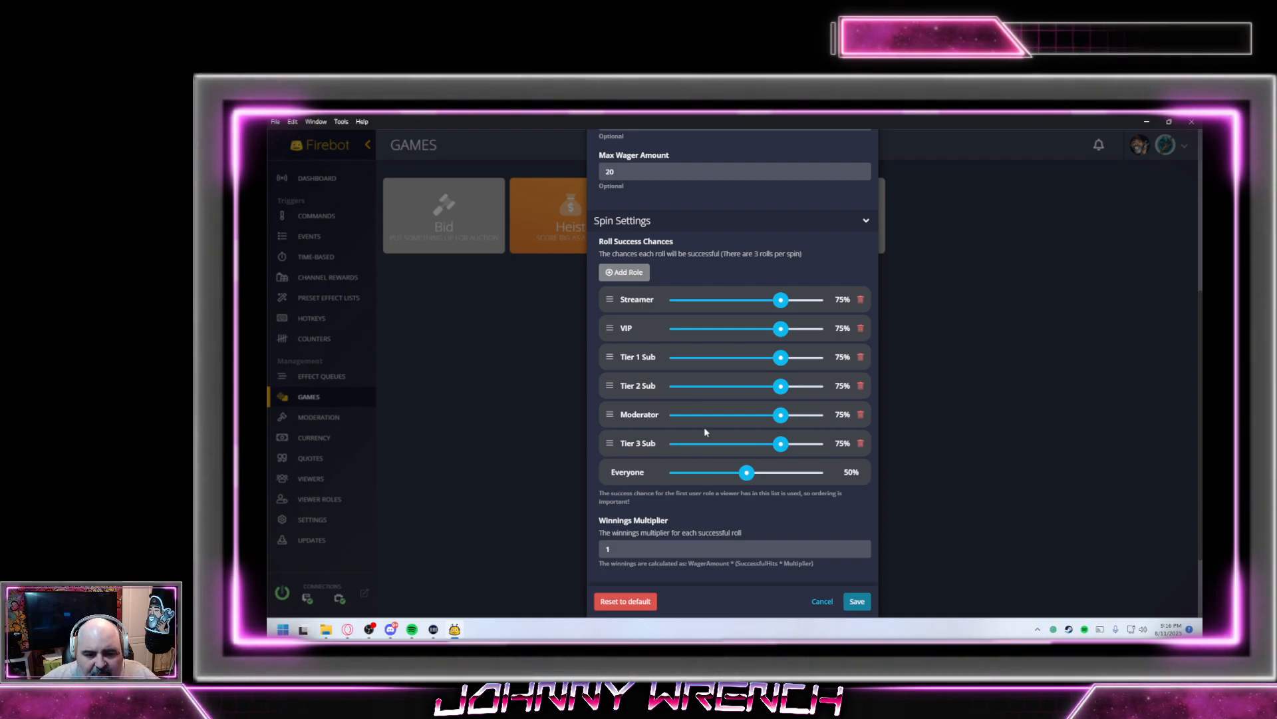
drag(609, 445, 607, 356)
drag(608, 413, 608, 377)
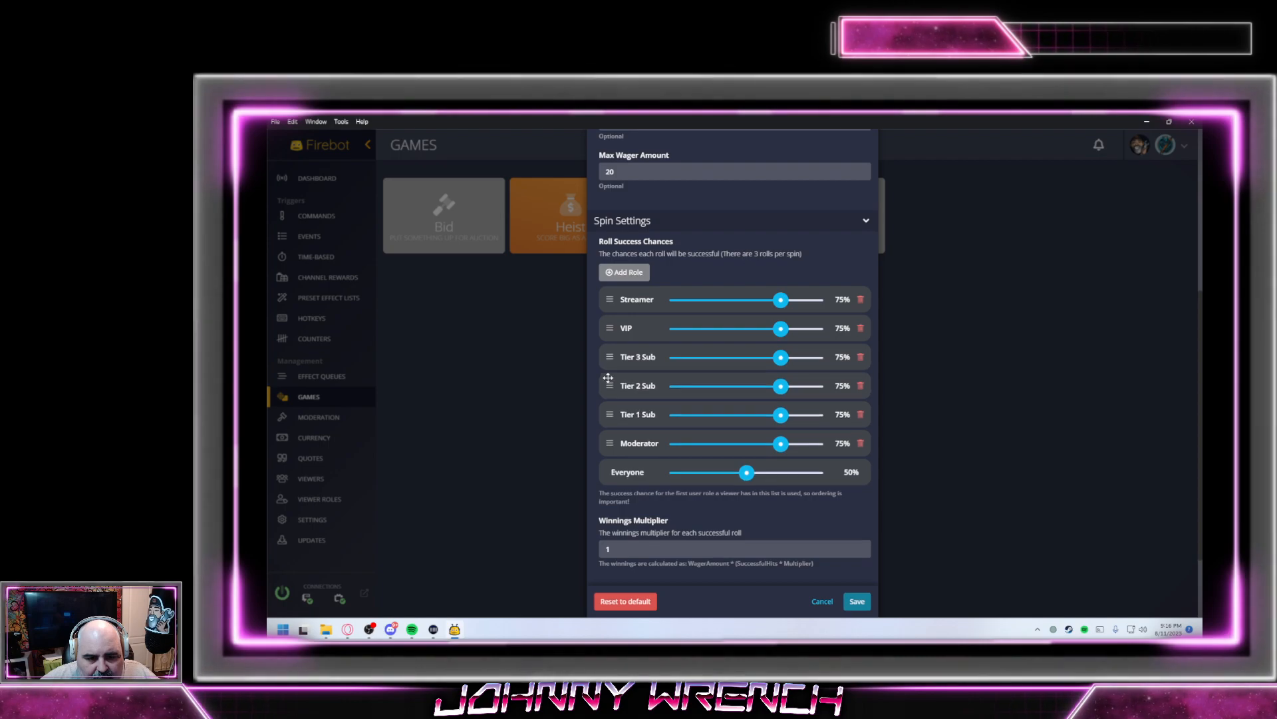
drag(605, 448, 611, 320)
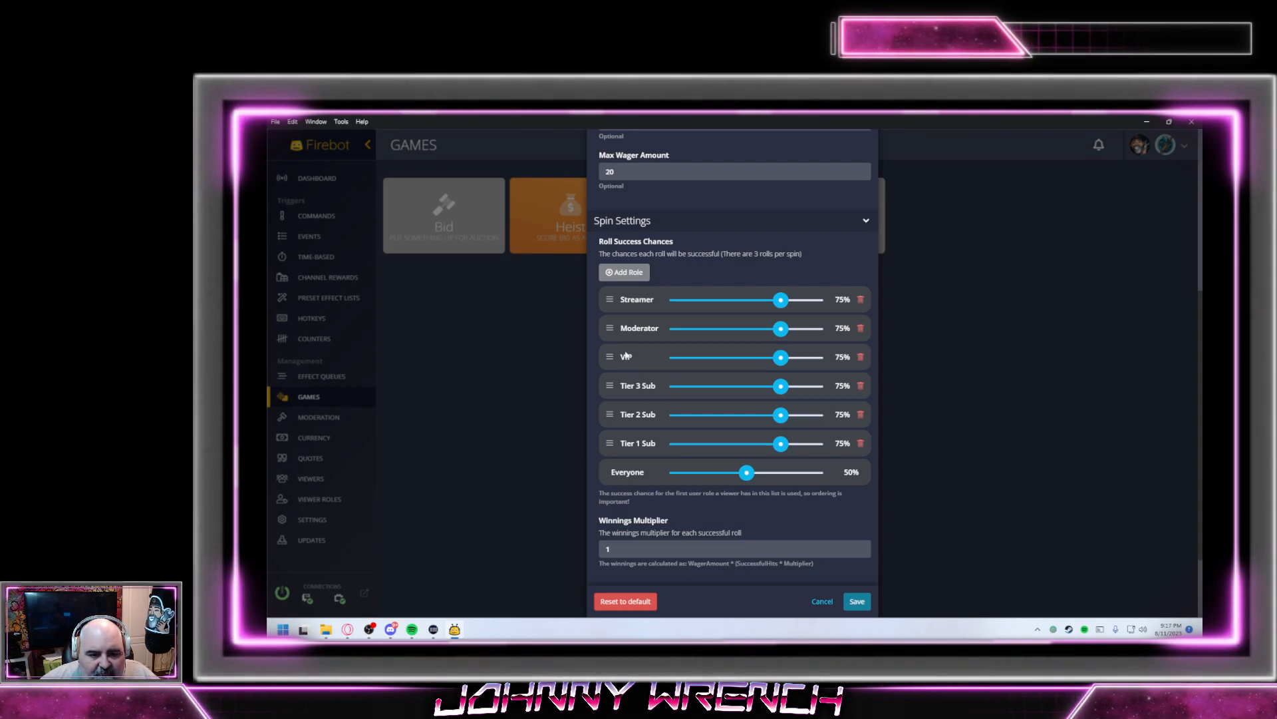
drag(610, 357, 610, 443)
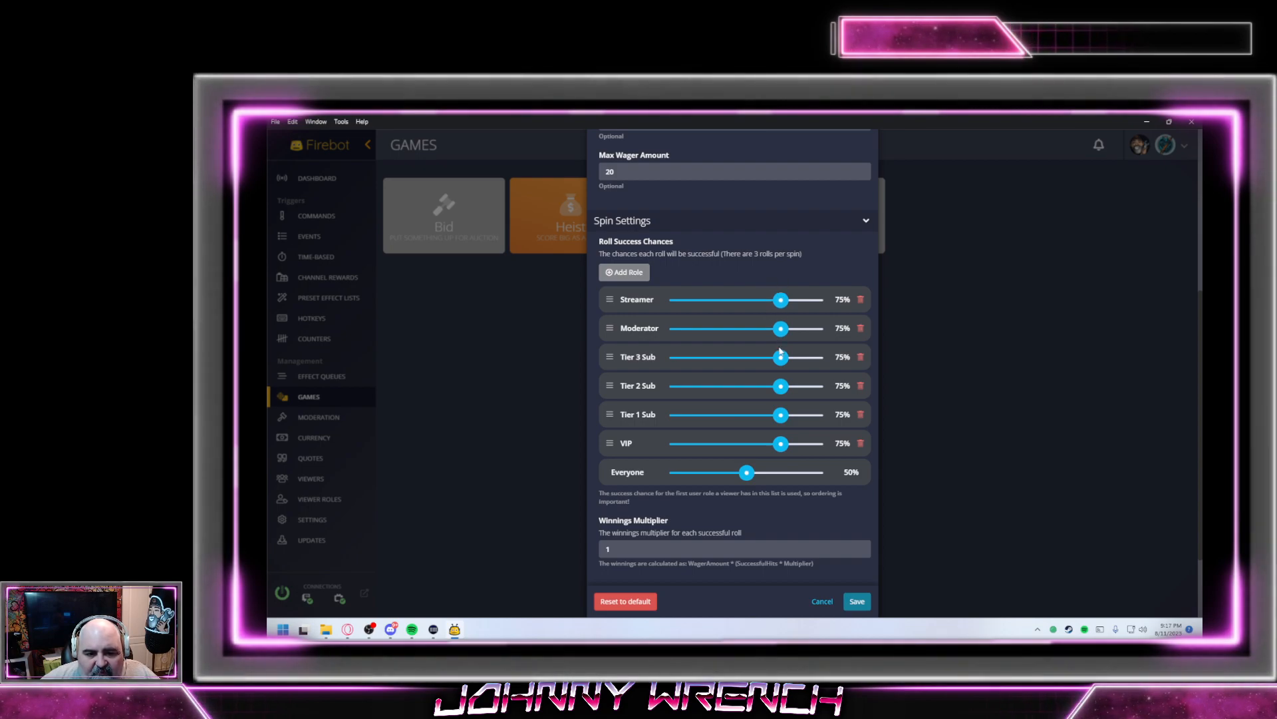
Set the roll success chances to 65% for Tier 2 Sub, 60% for Tier 1 Sub and 55% for VIP
drag(781, 394, 768, 394)
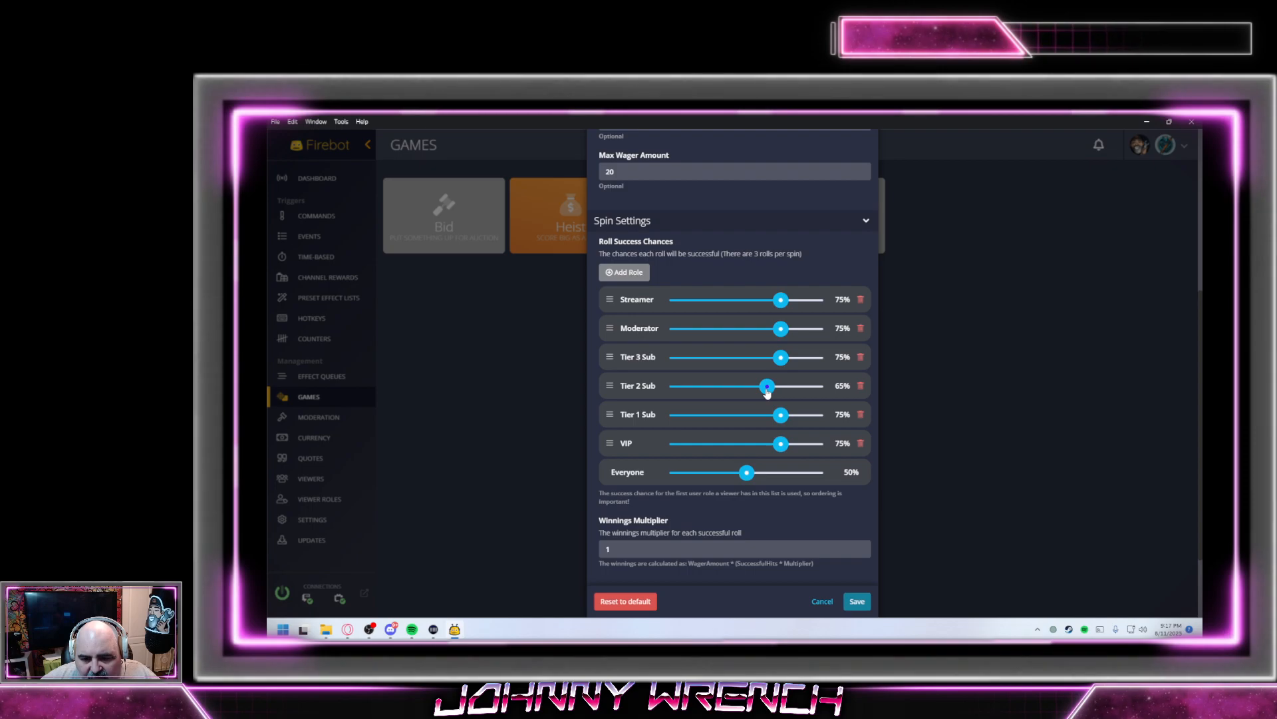
drag(767, 393, 757, 446)
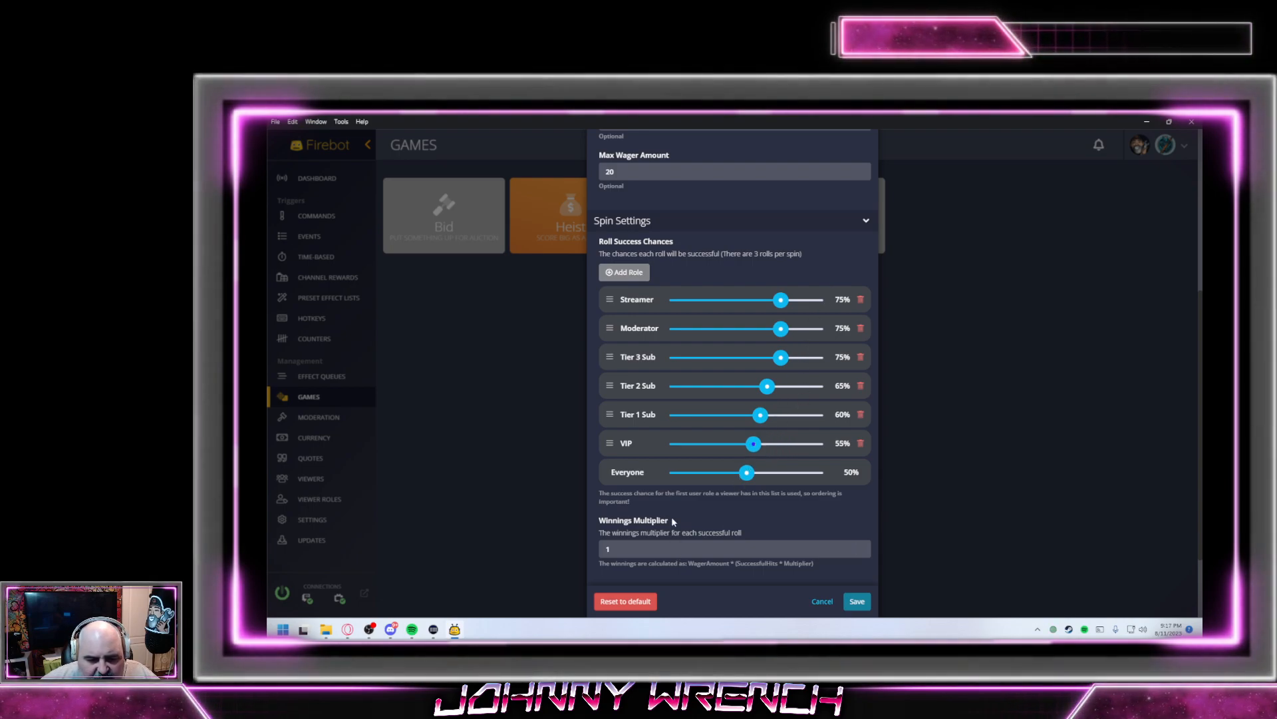
Review the Slots game's winnings multiplier, cooldown and general messages
scroll(688, 473, down, 3)
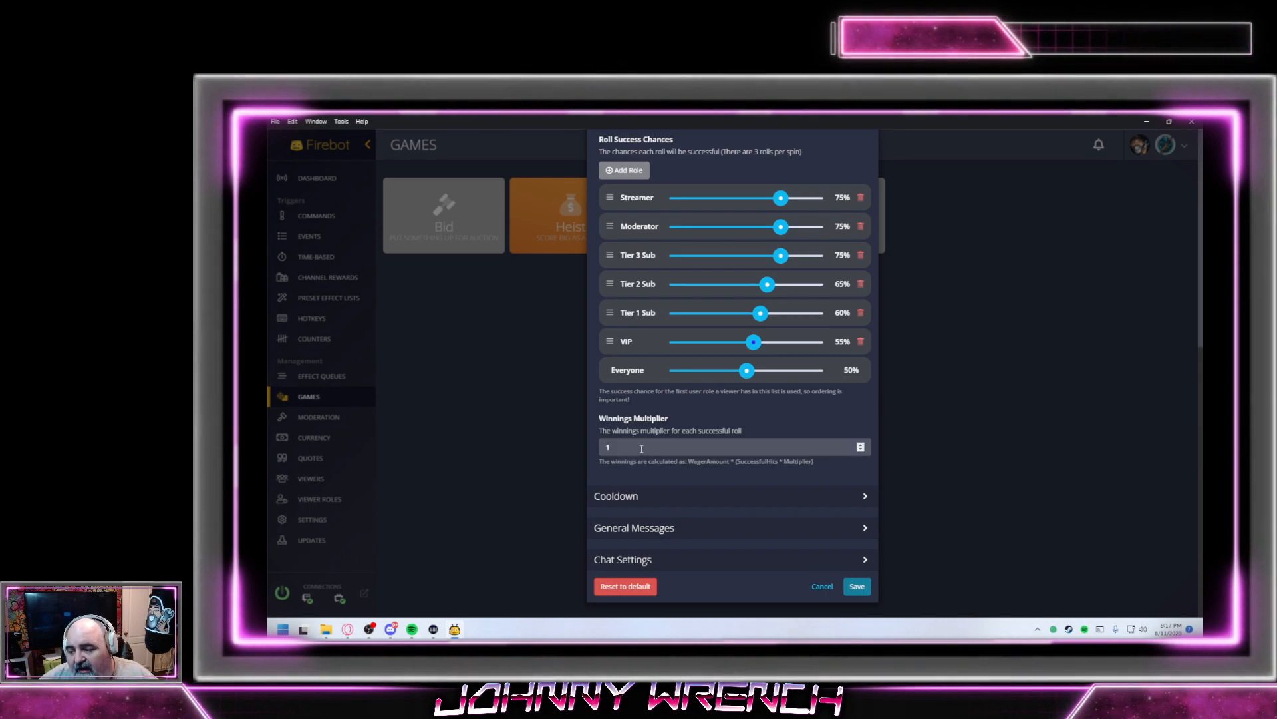
click(801, 498)
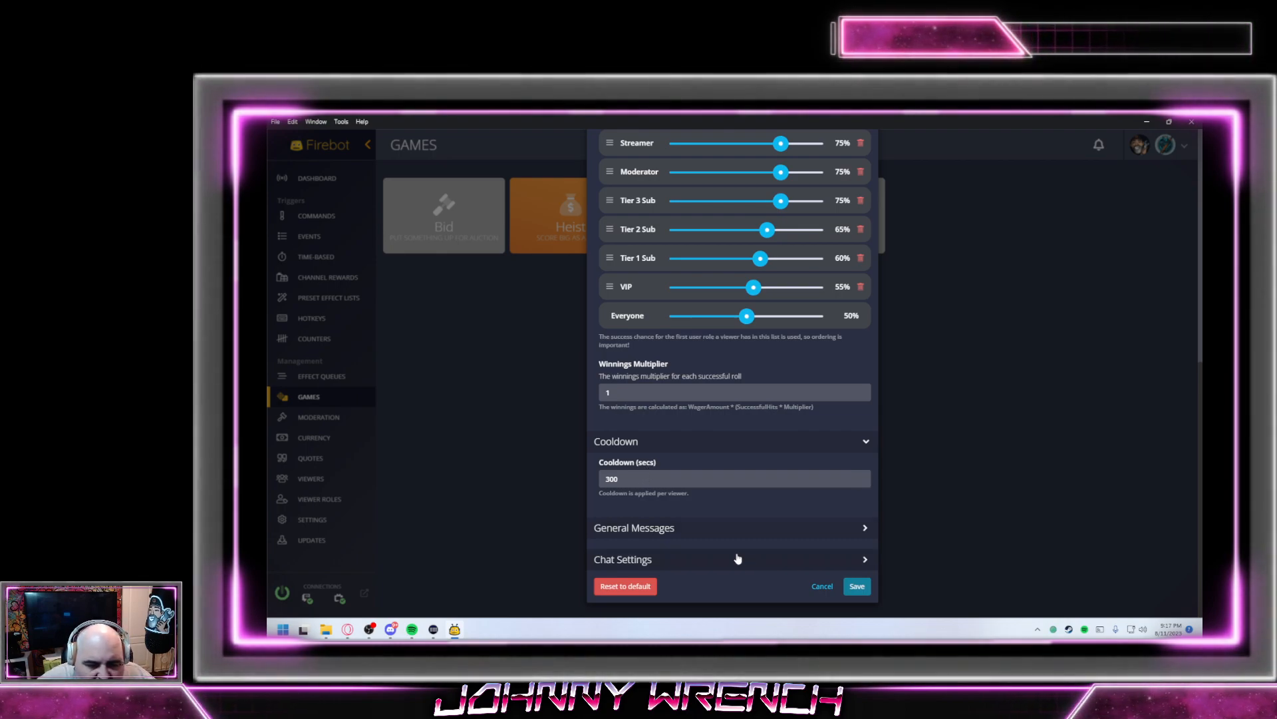
click(693, 527)
scroll(716, 448, down, 3)
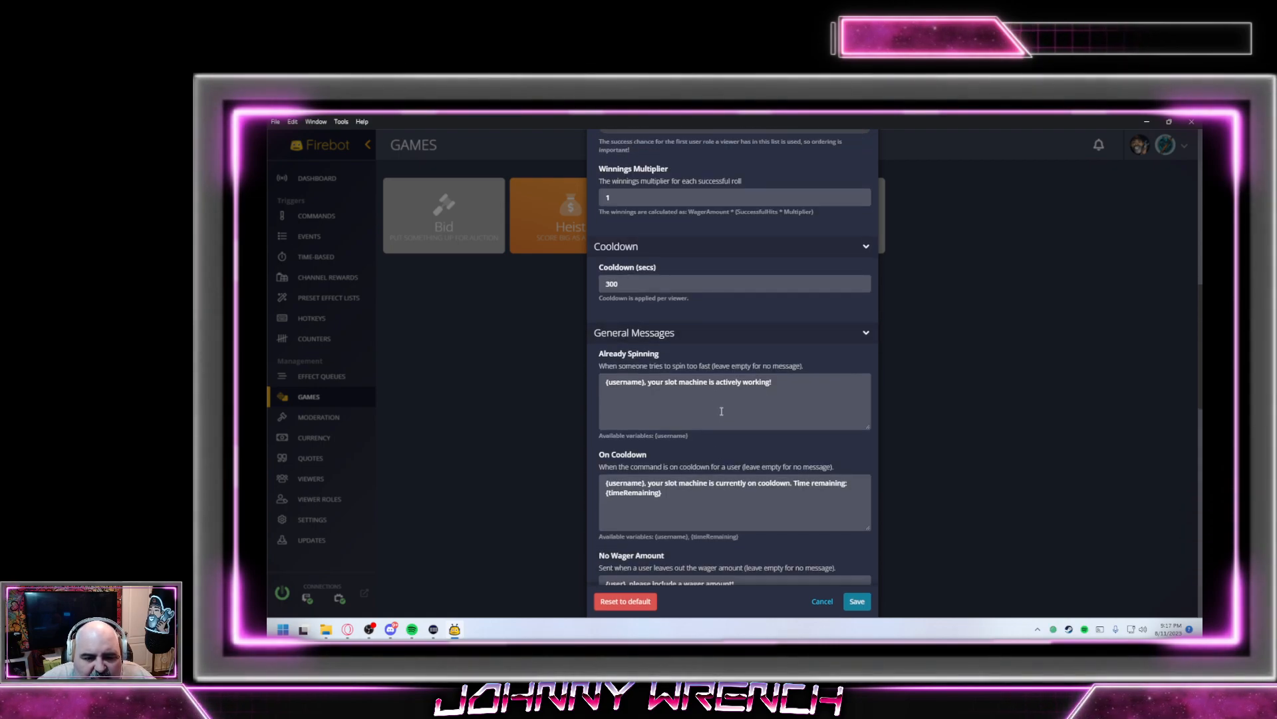
scroll(721, 411, down, 10)
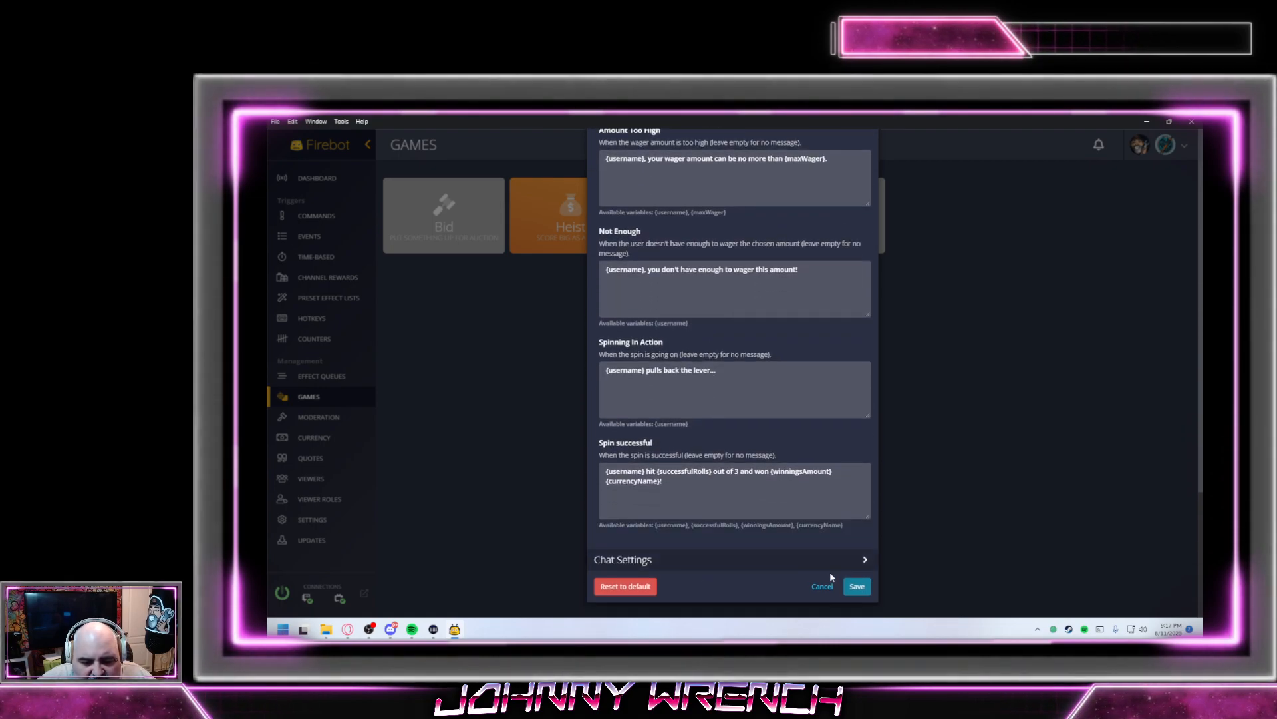
Save the Slots game settings, and enable the Trivia game with its currency settings open
click(857, 586)
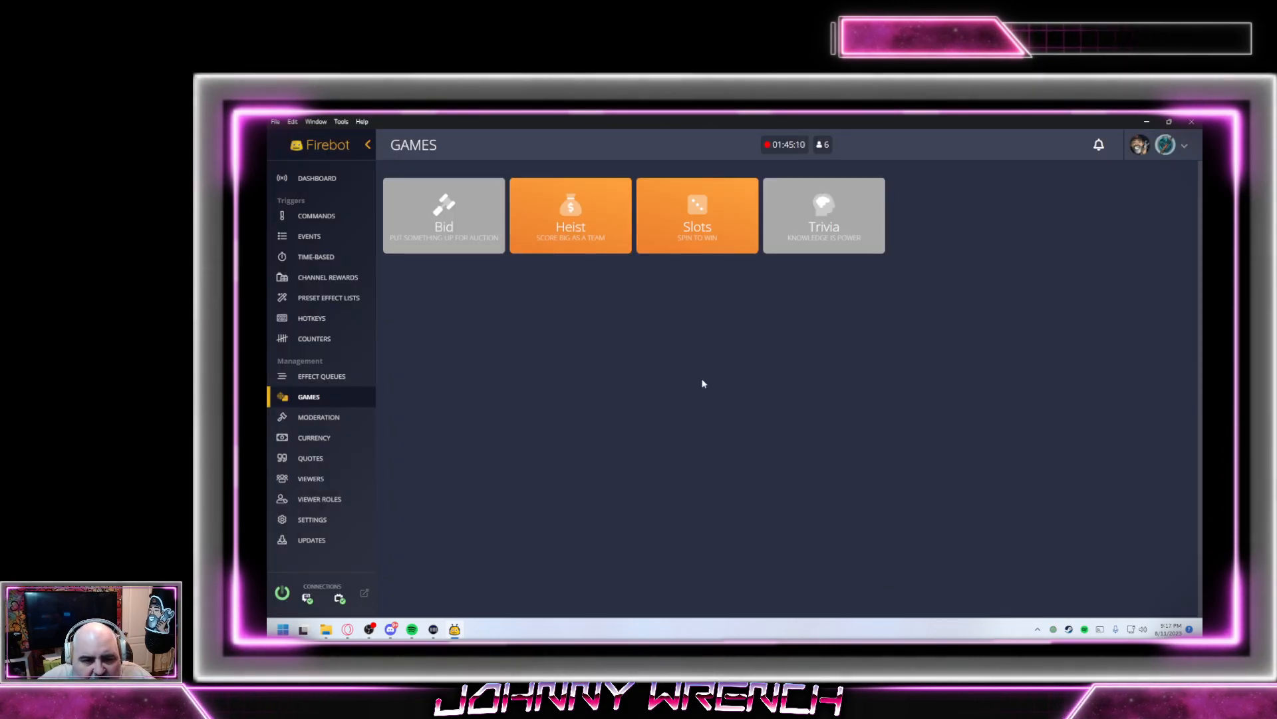
click(868, 186)
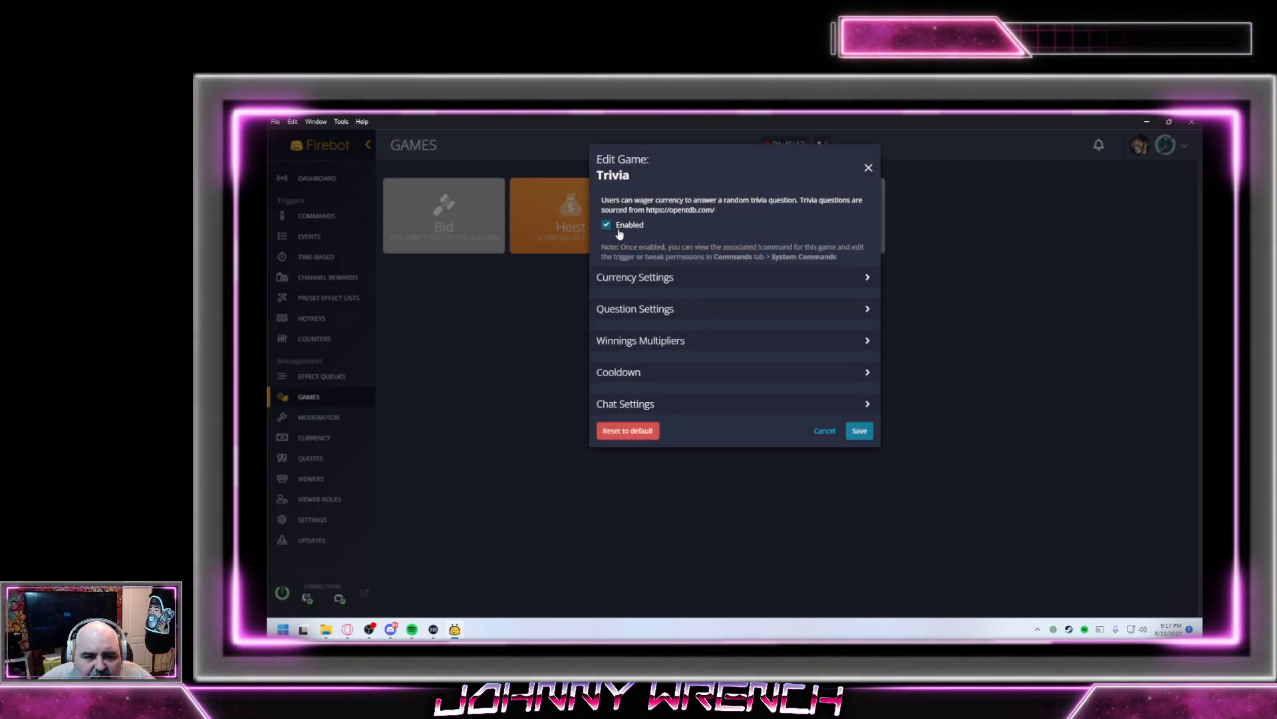
click(763, 278)
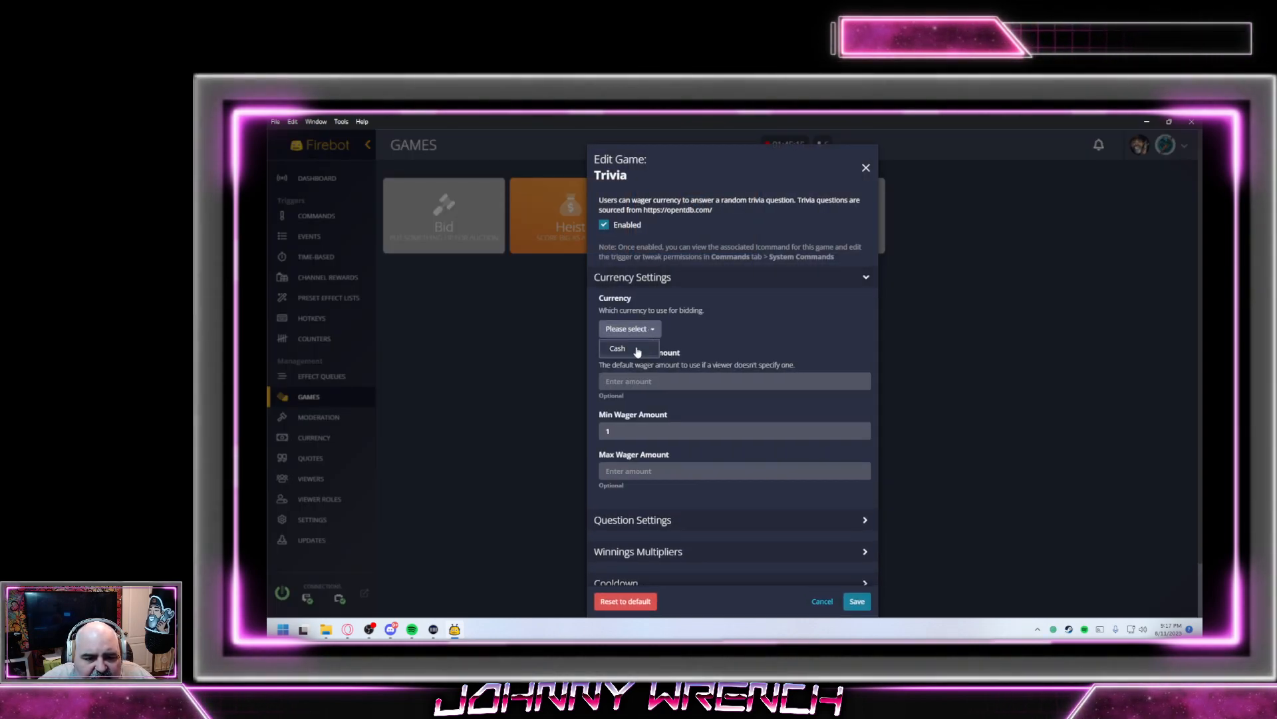
Set the Trivia game's currency to Cash, with a default wager of 5 and a maximum wager of 10
click(689, 381)
text(1)
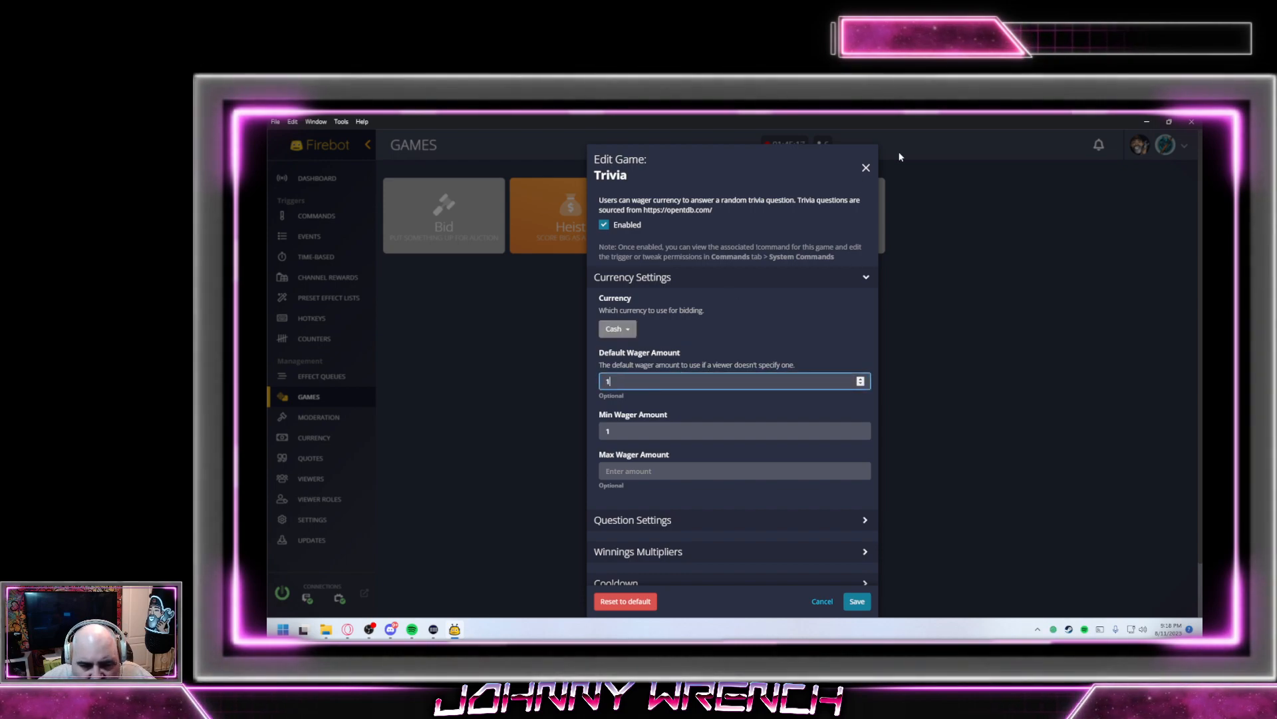
click(605, 432)
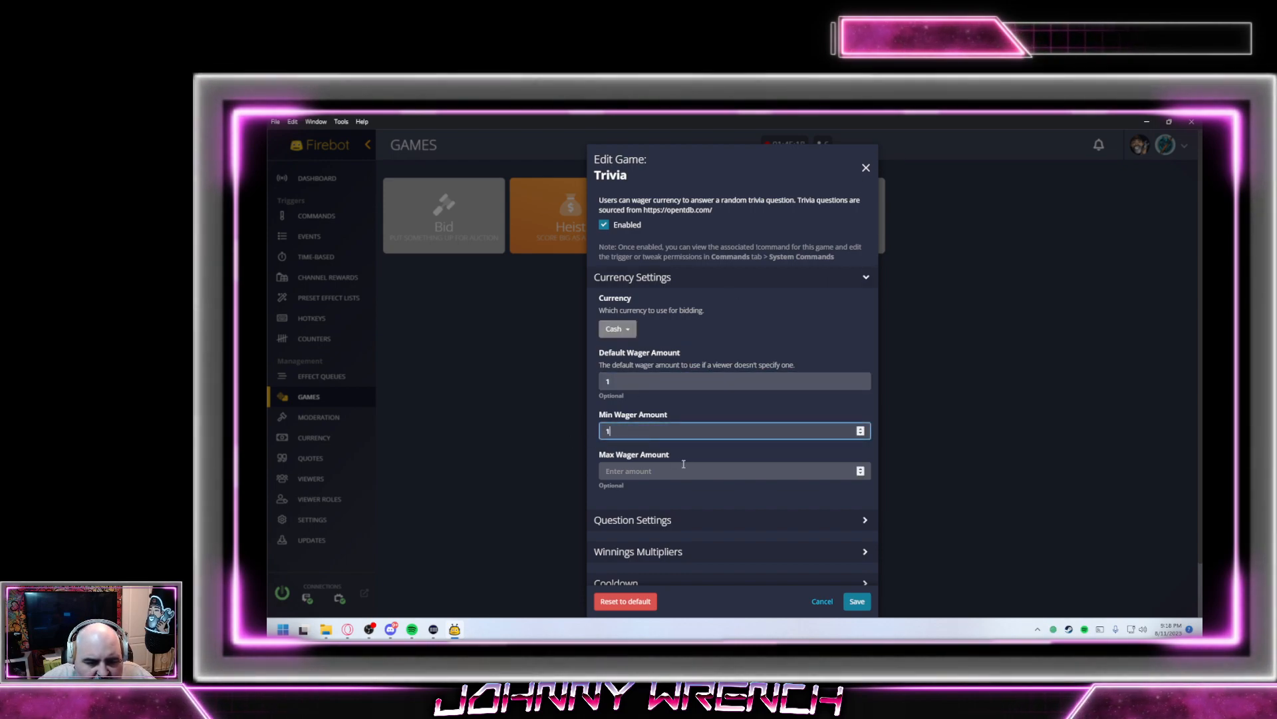
key(shift+Tab)
text(5)
click(640, 470)
text(10)
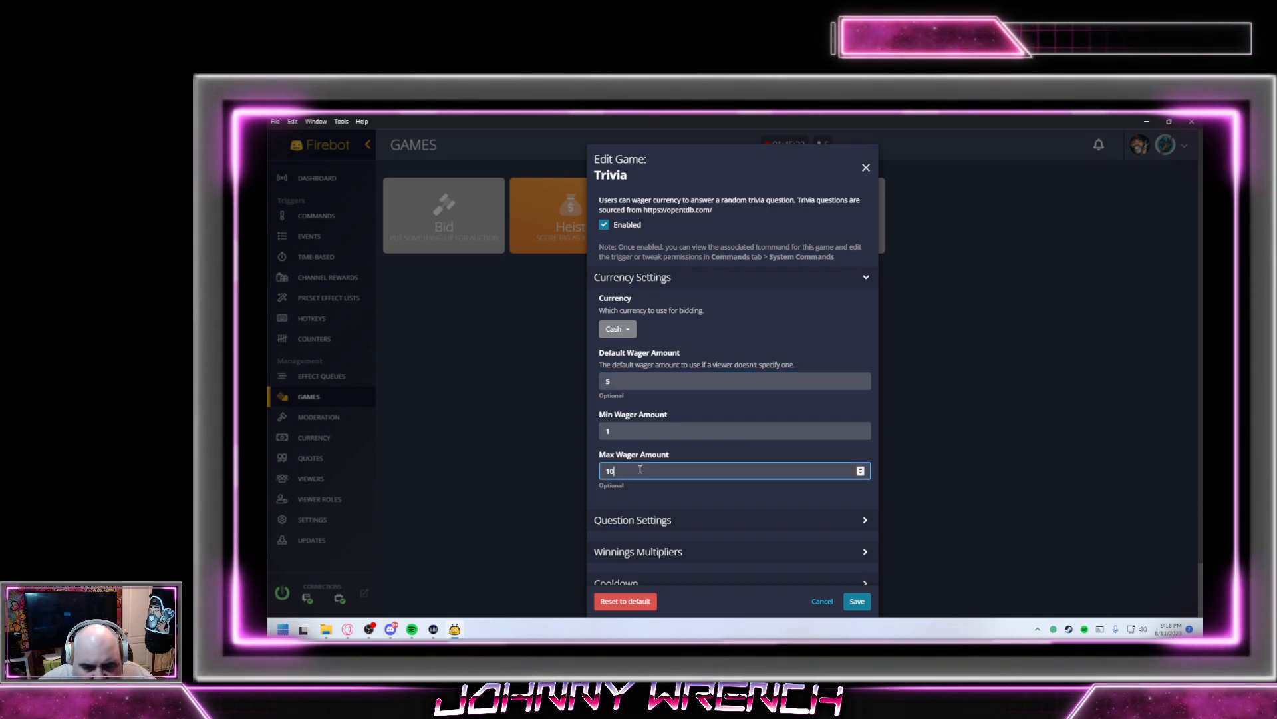
Examine the Trivia game's question settings and its winnings multipliers for each difficulty
scroll(665, 466, down, 2)
click(747, 461)
scroll(725, 366, down, 4)
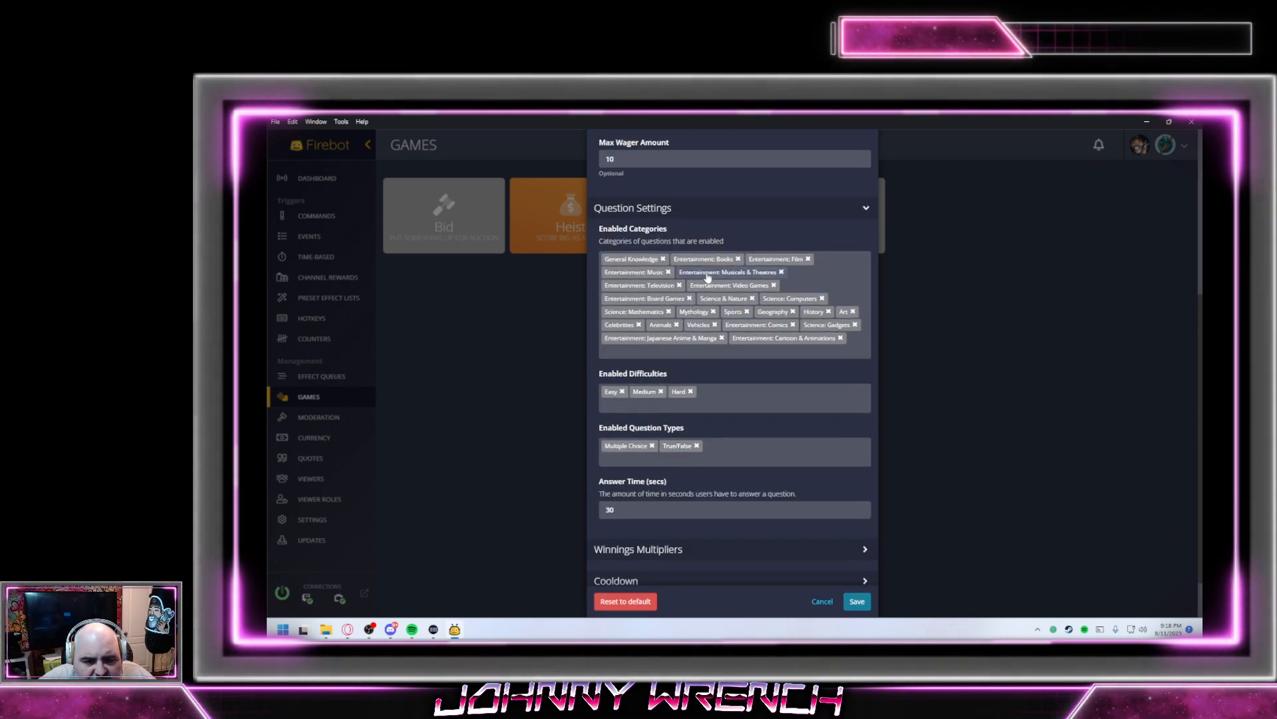
scroll(752, 445, down, 1)
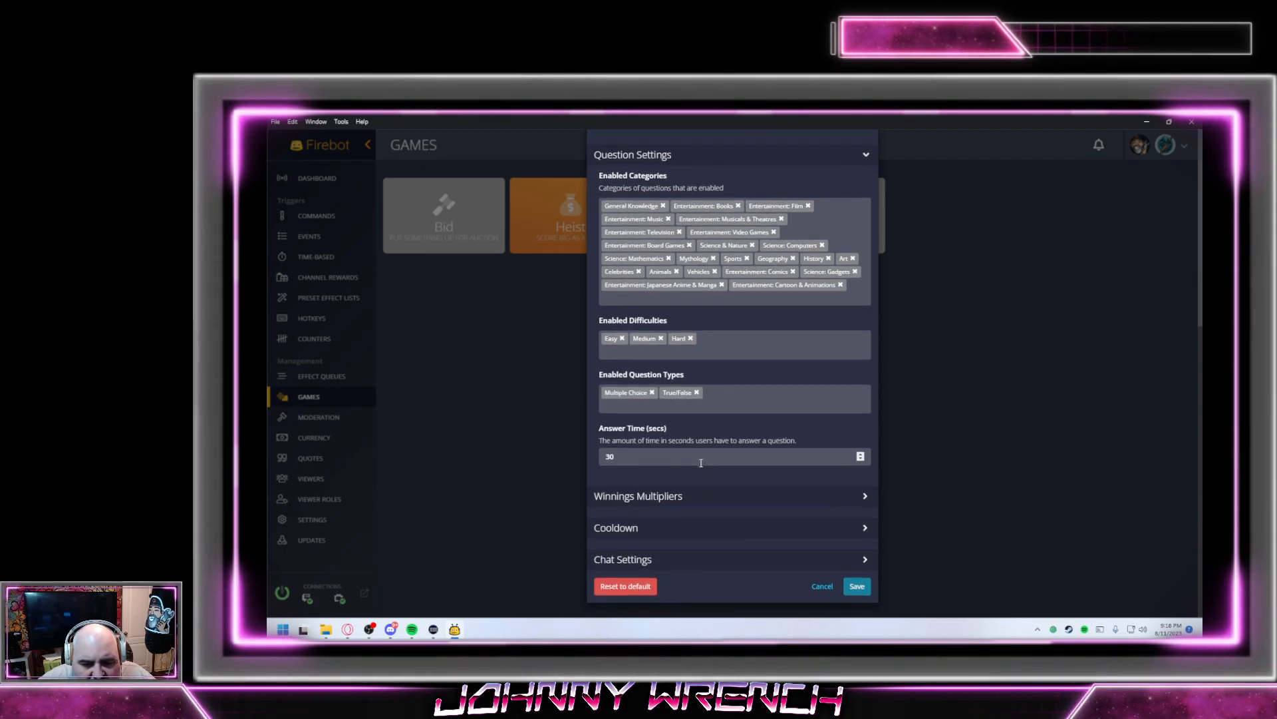
click(699, 502)
scroll(698, 502, down, 4)
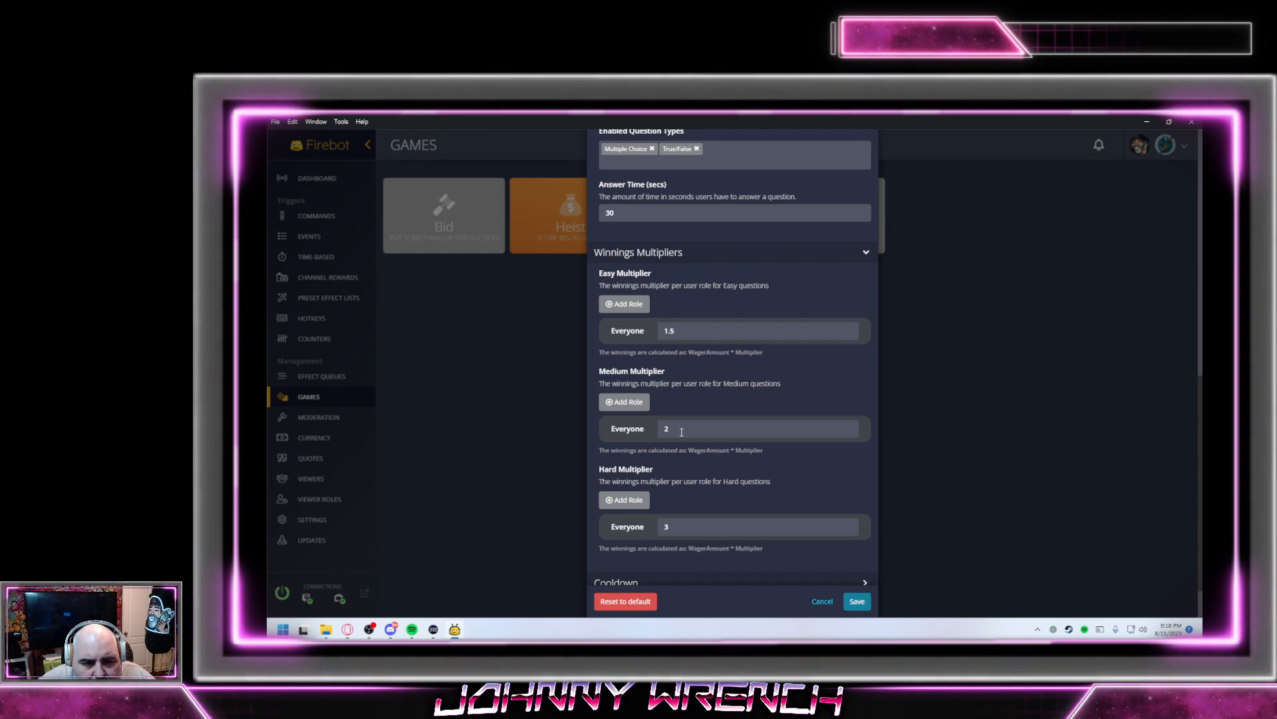
scroll(756, 495, down, 1)
scroll(755, 495, down, 1)
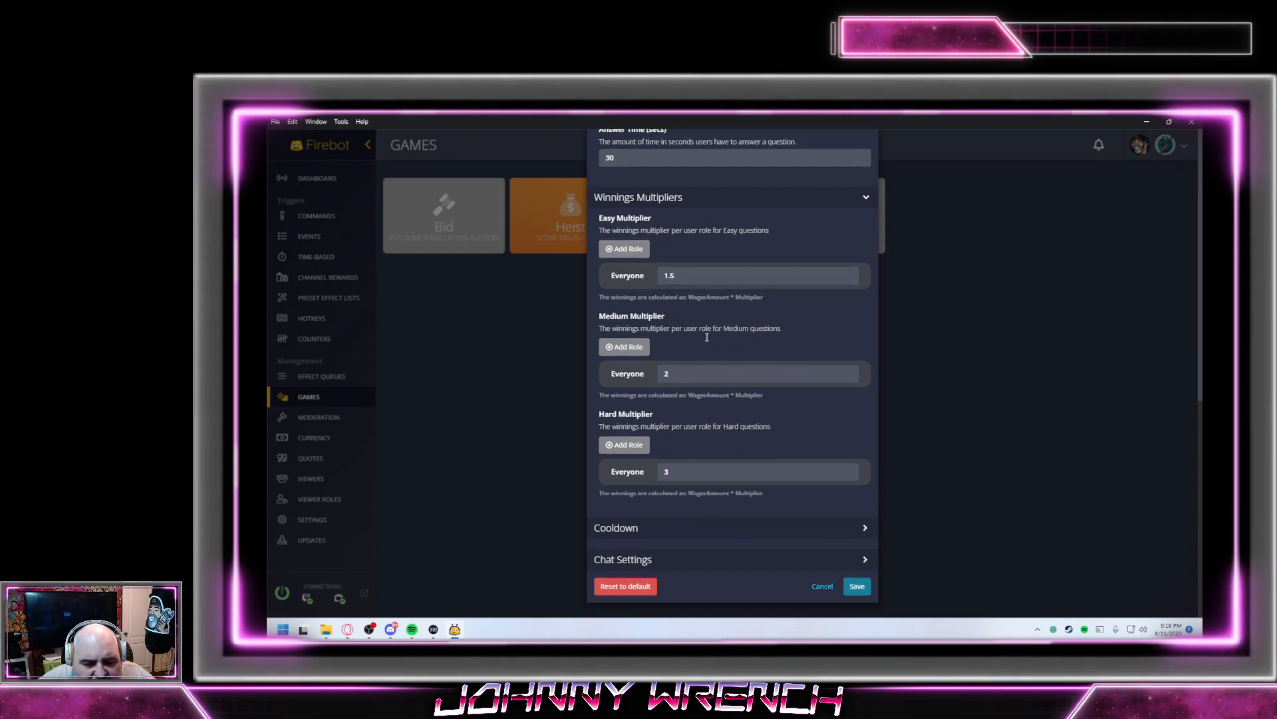
Check the Trivia game's cooldown and chat settings, and save the game's configuration
click(704, 528)
scroll(692, 529, down, 1)
click(685, 557)
scroll(692, 453, down, 3)
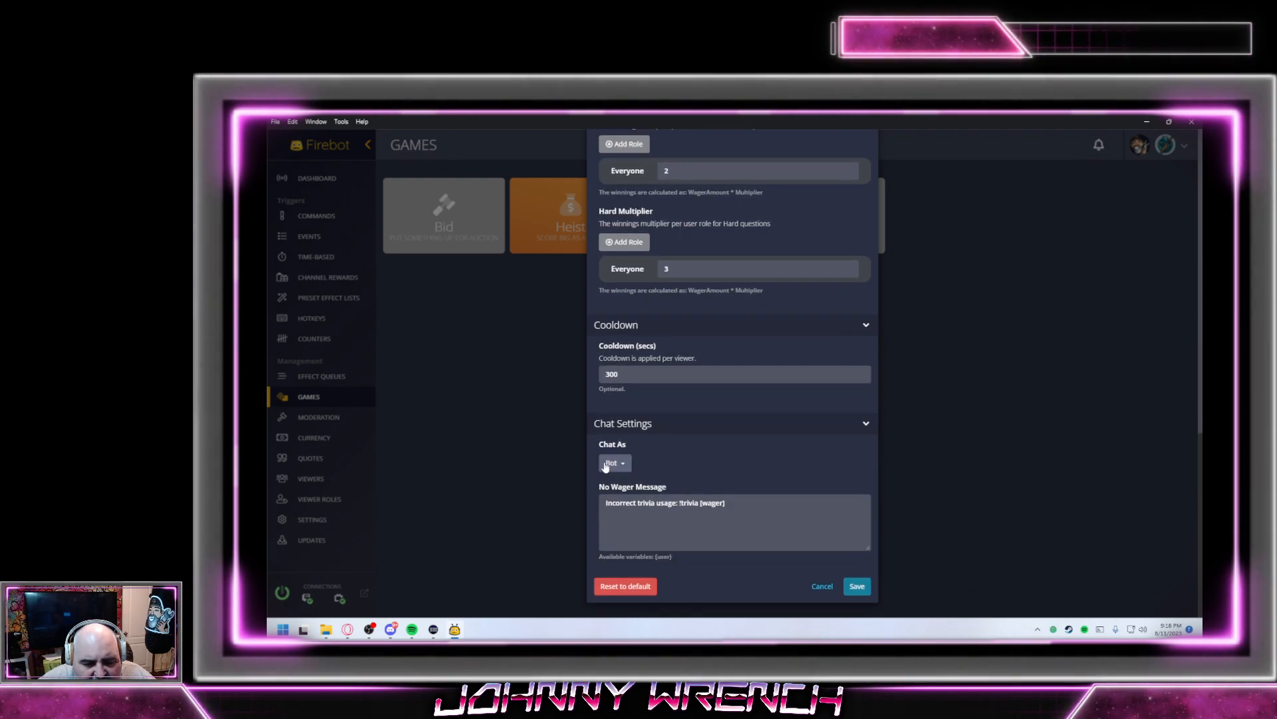
click(857, 587)
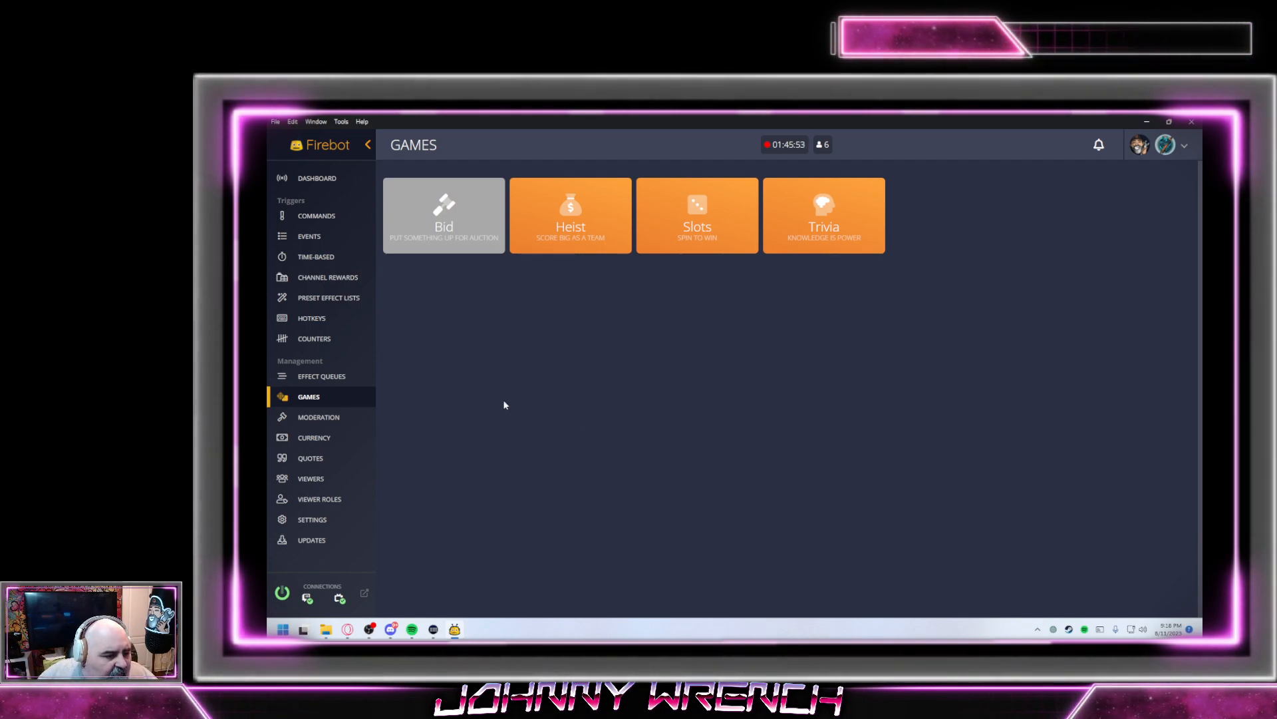
Enable the Banned Word List in the moderation settings to inspect its word editor, and disable it again
click(318, 417)
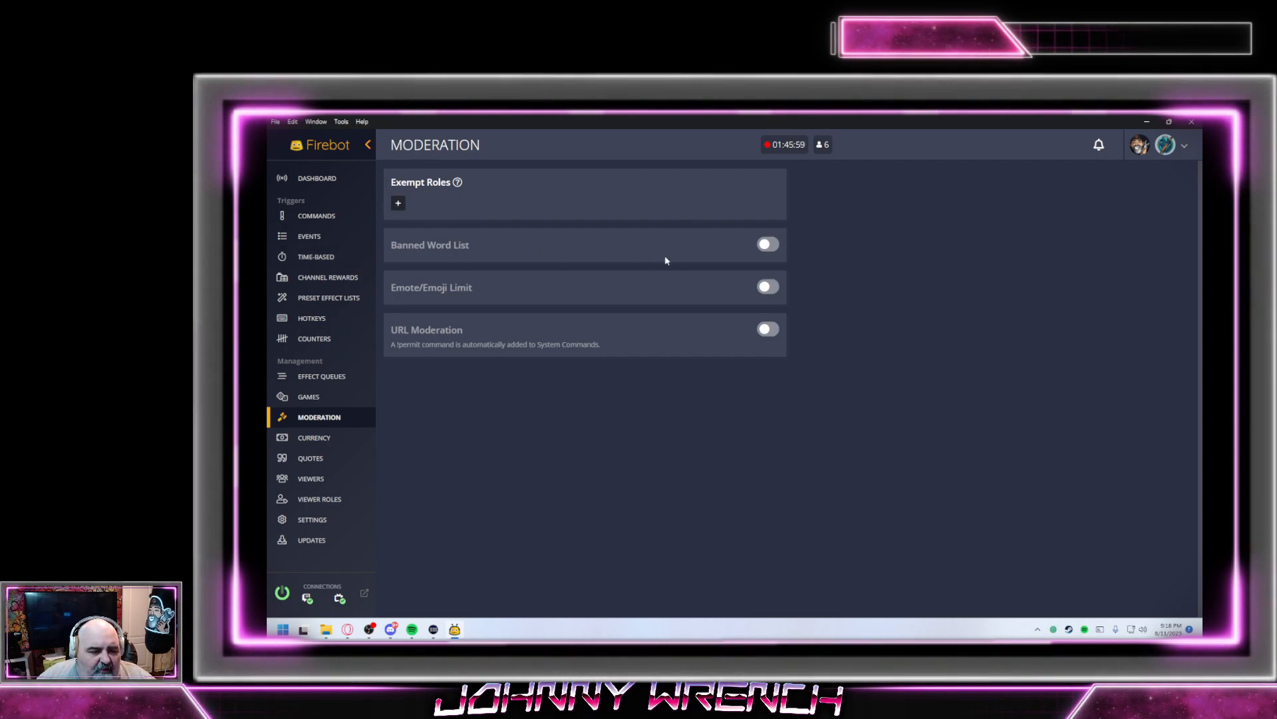
click(767, 244)
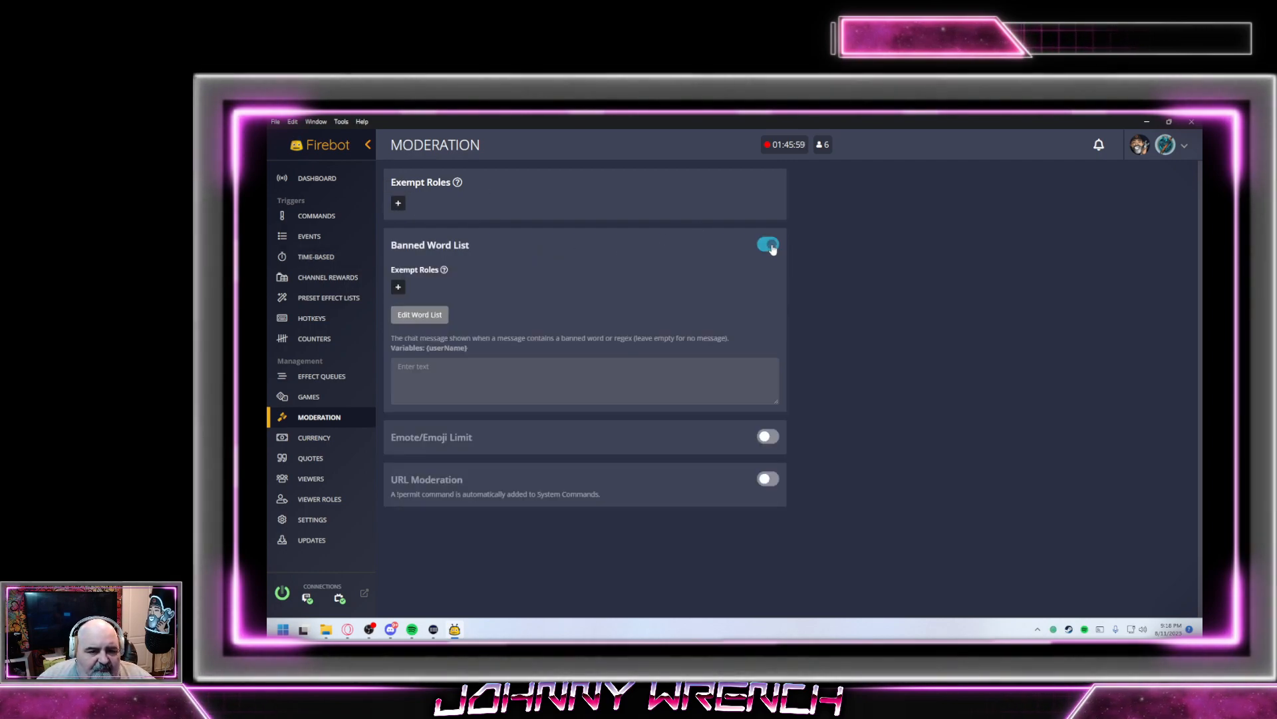
click(422, 316)
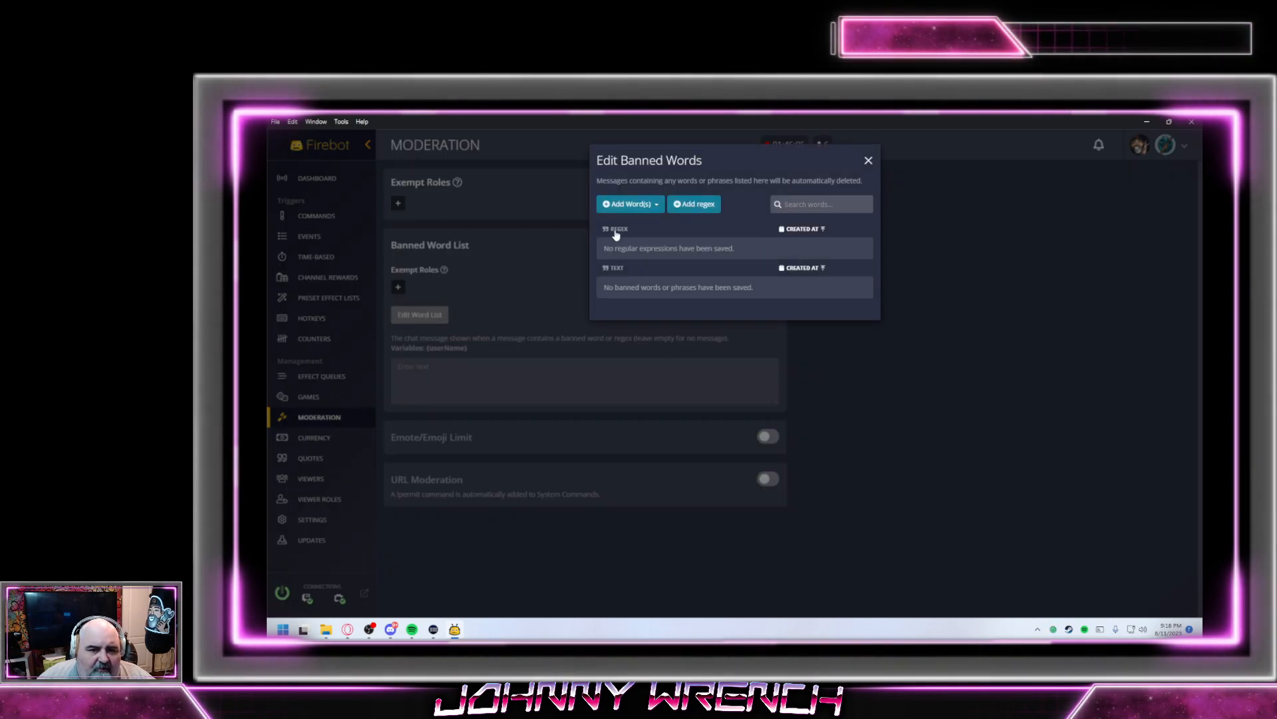
click(868, 161)
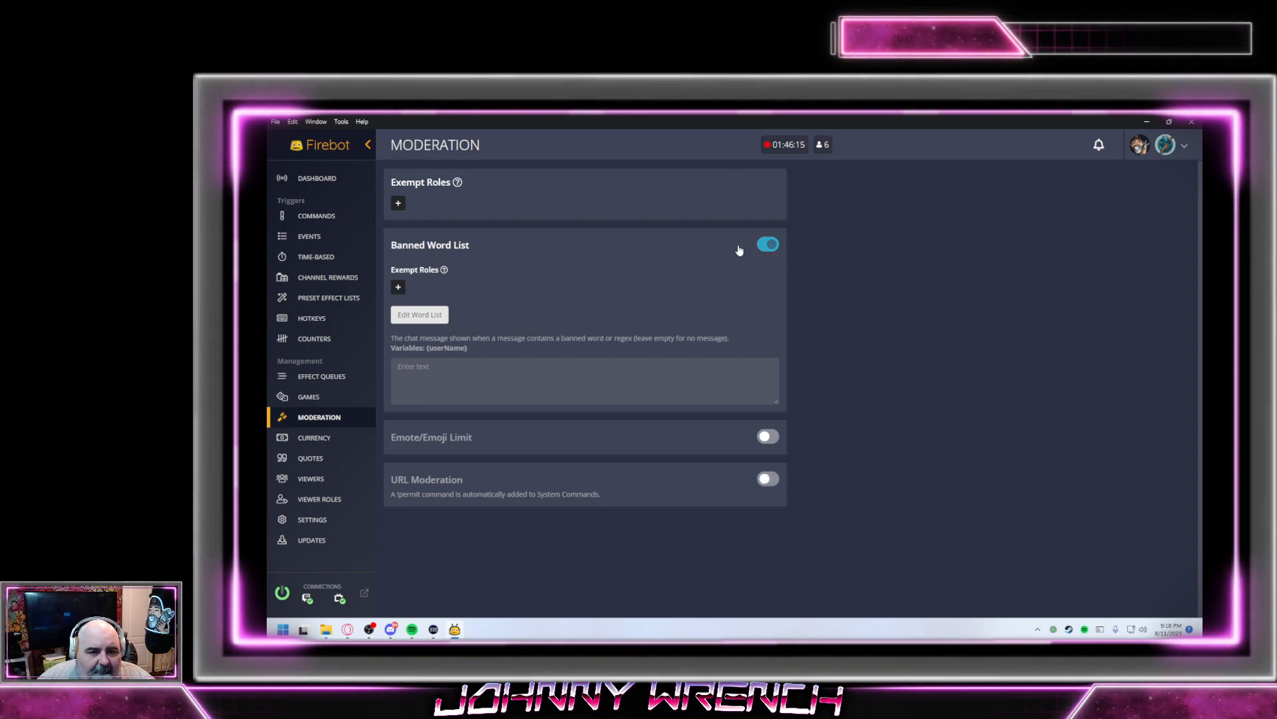
click(763, 245)
Look over the currency and quotes sections and both pages of the viewer list
click(328, 444)
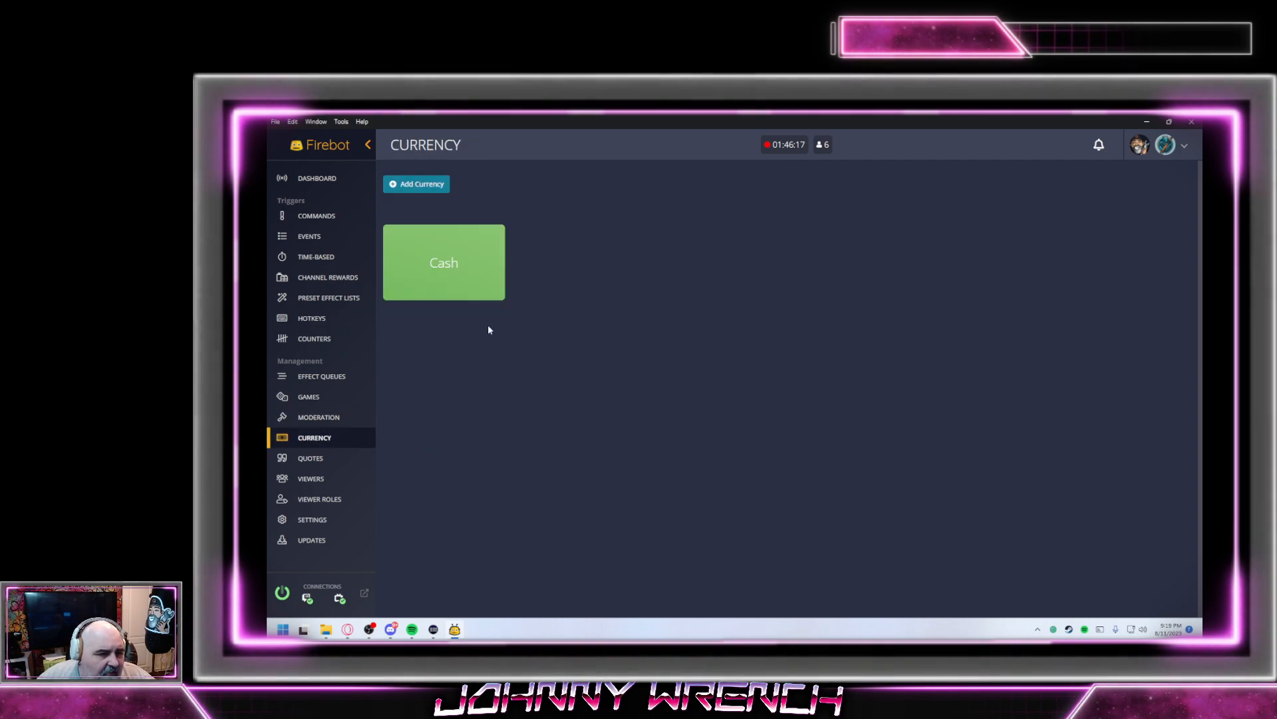
click(325, 458)
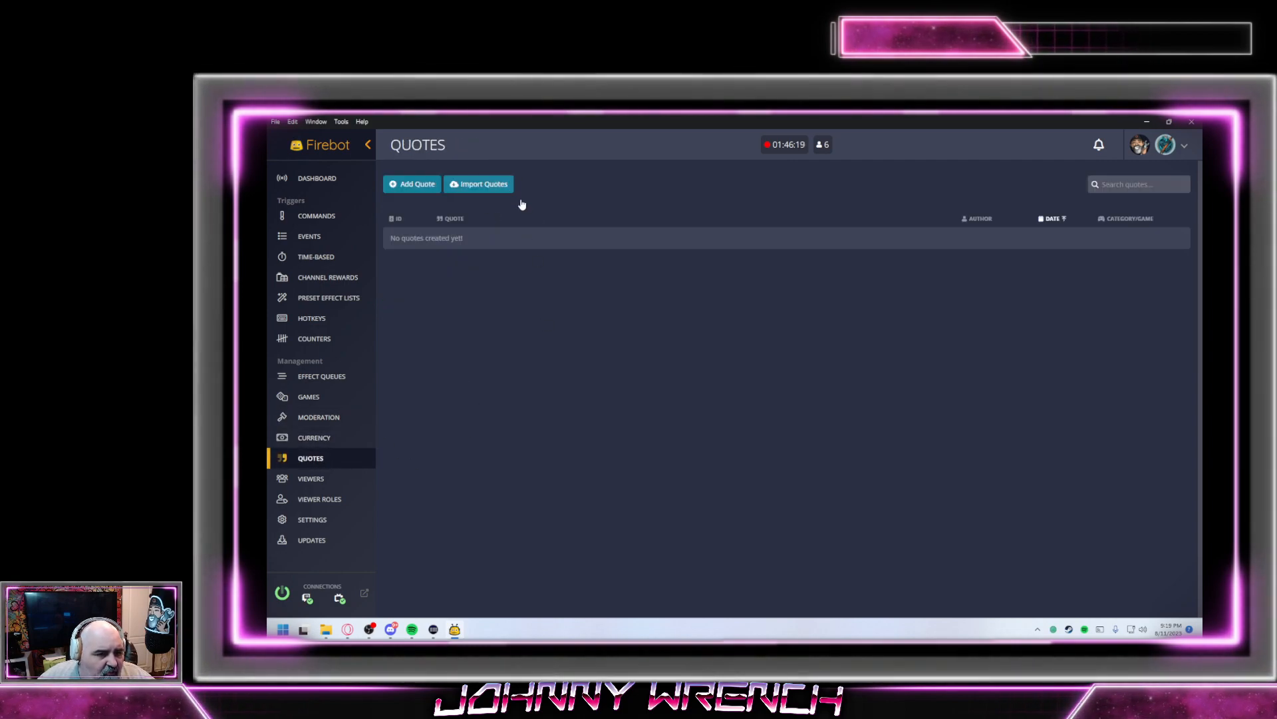
click(325, 478)
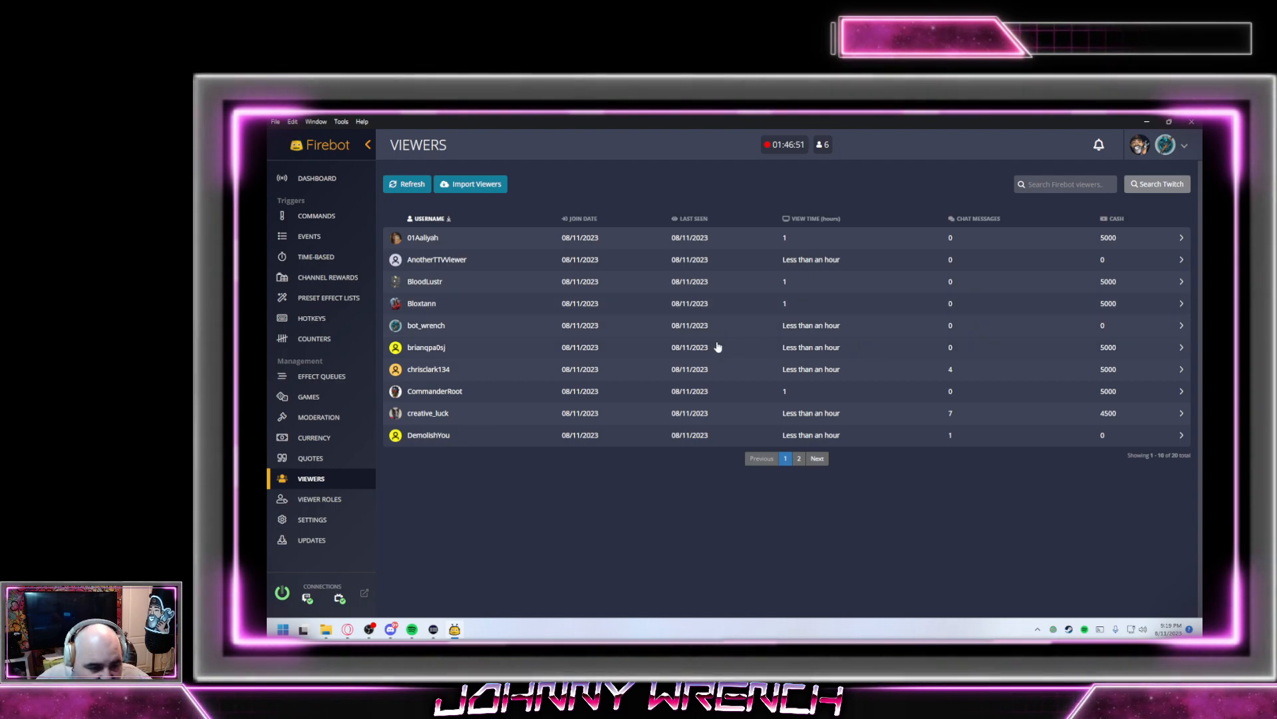
click(799, 458)
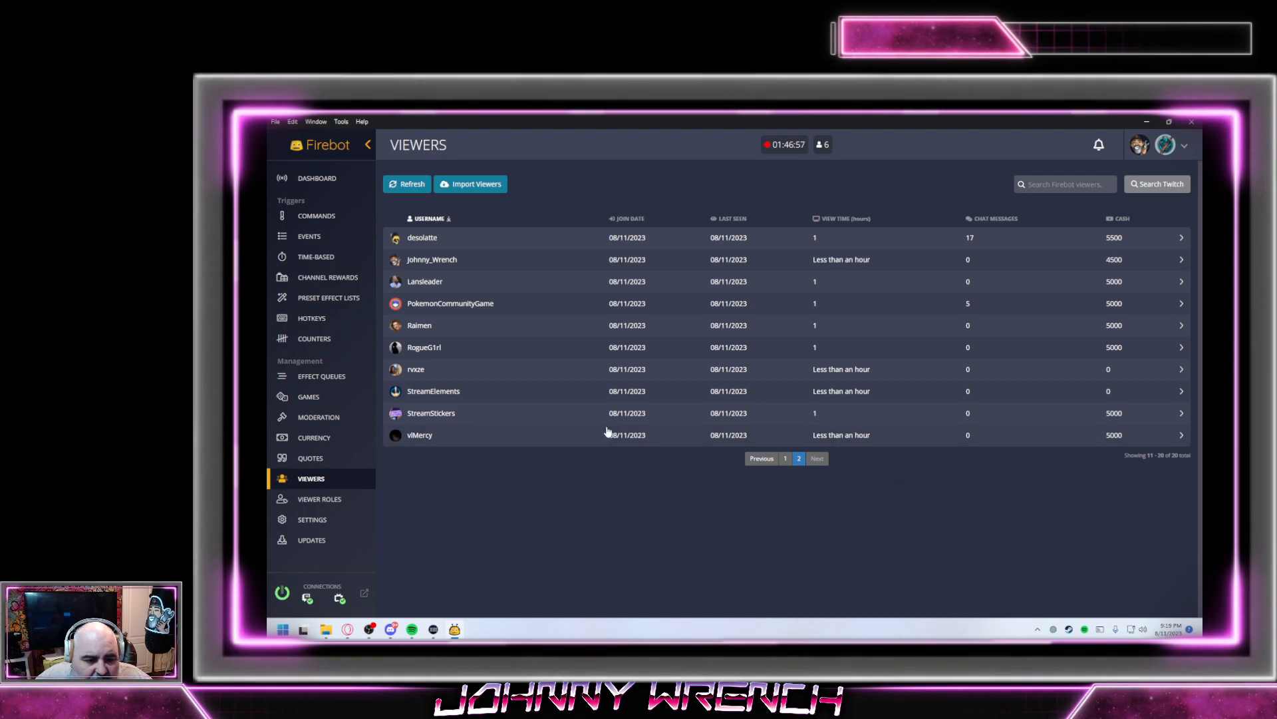
Create a custom viewer role named Community
click(344, 502)
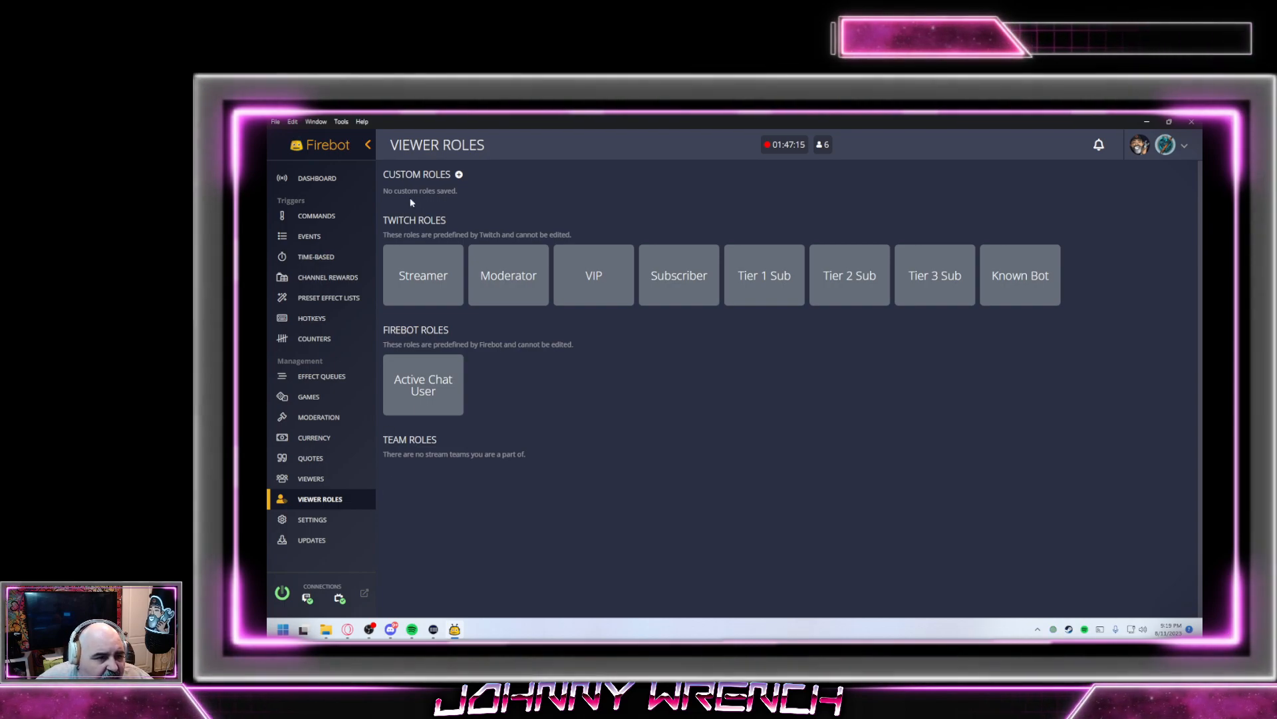
click(460, 176)
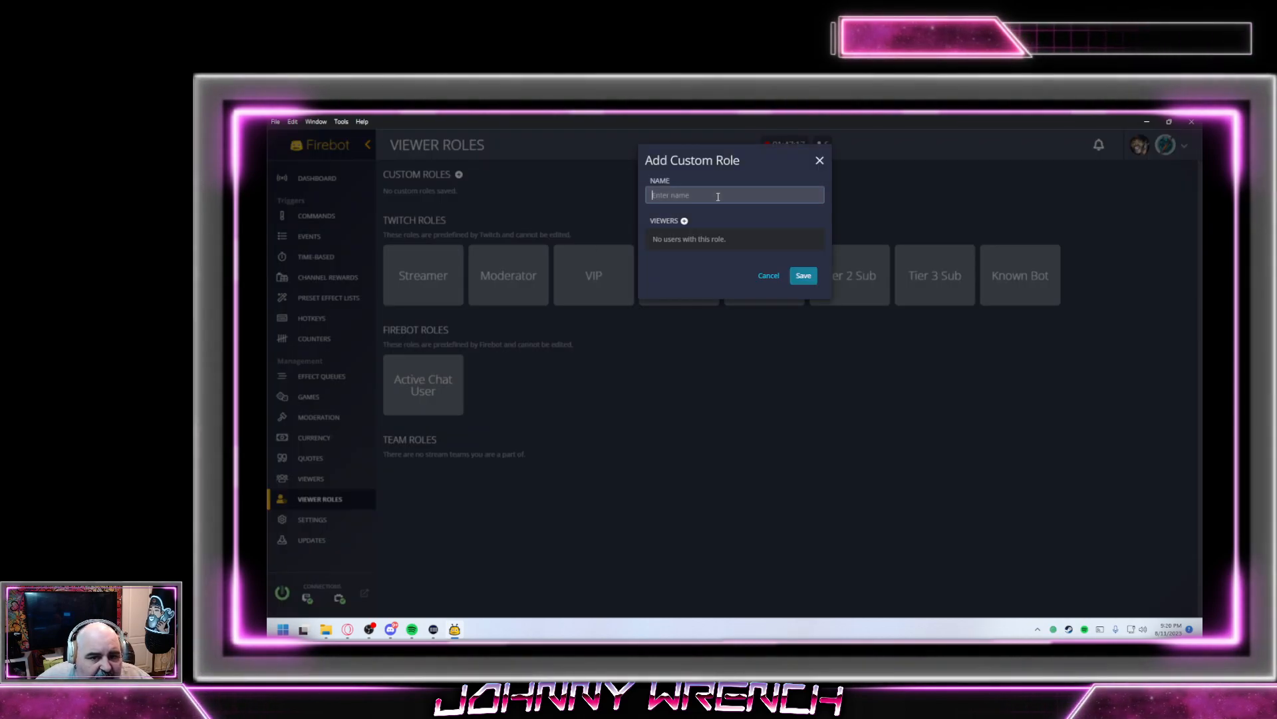
text(c)
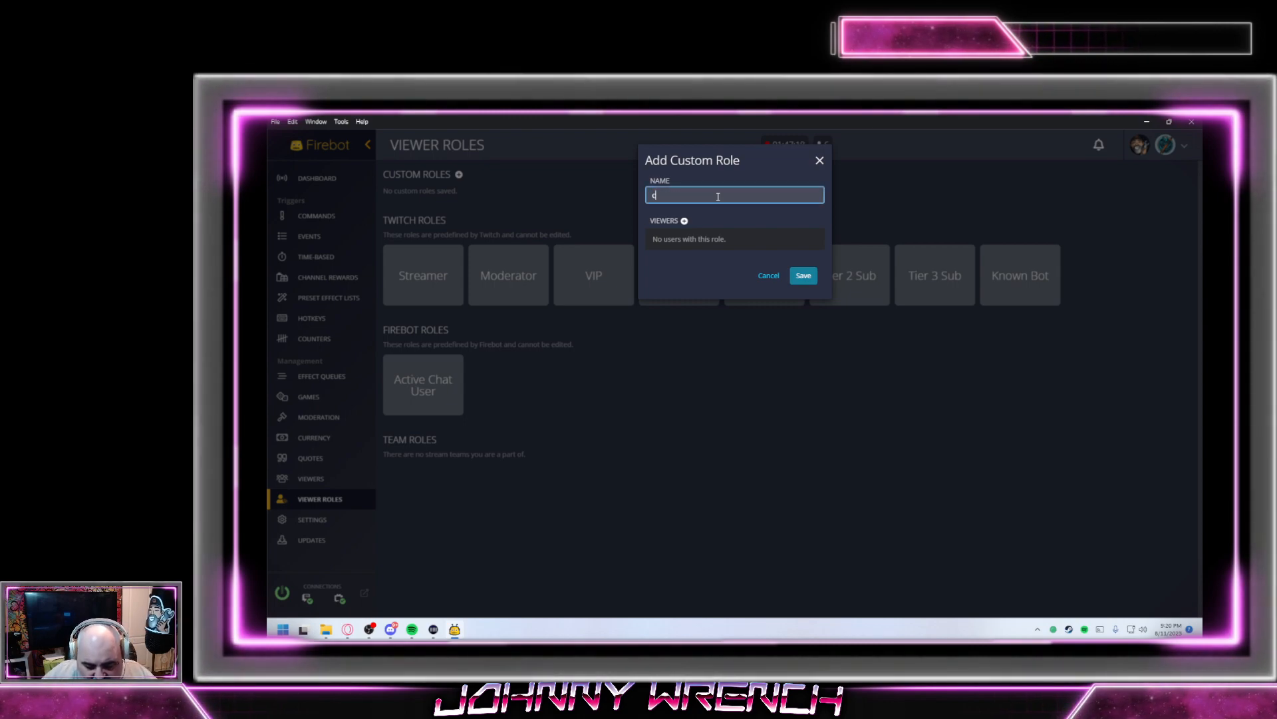
key(BackSpace)
text(Community)
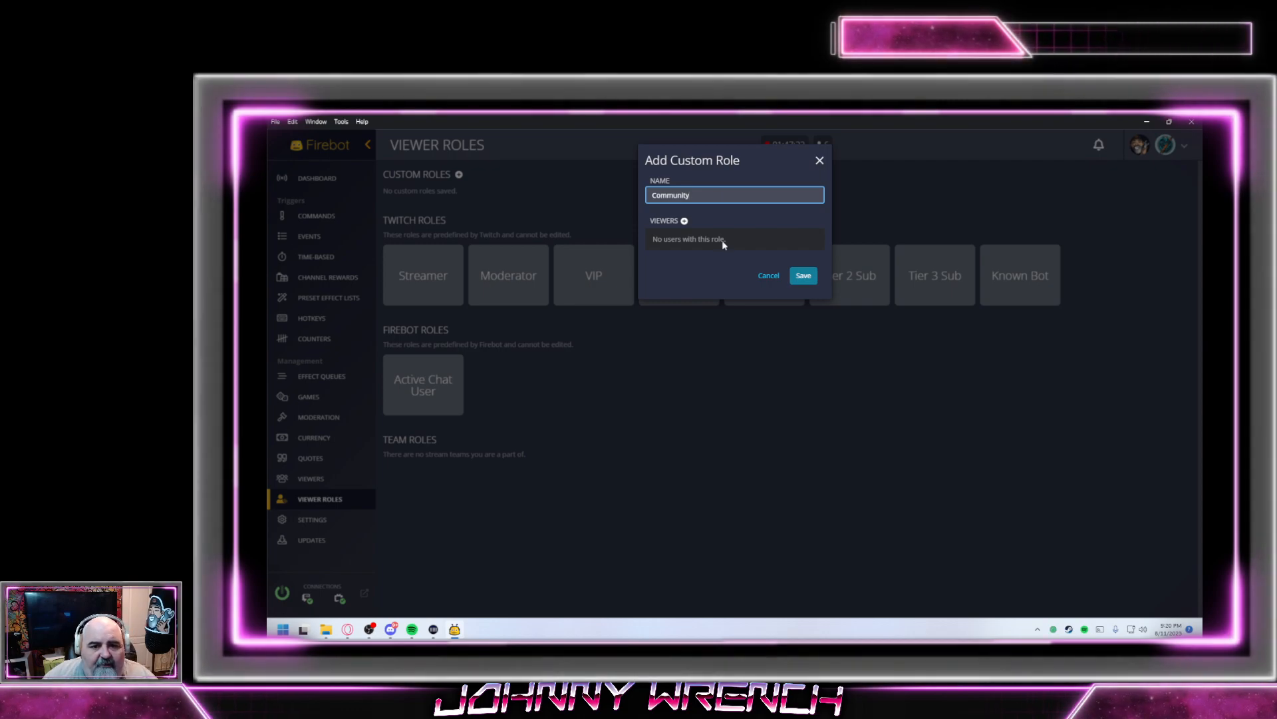
click(803, 276)
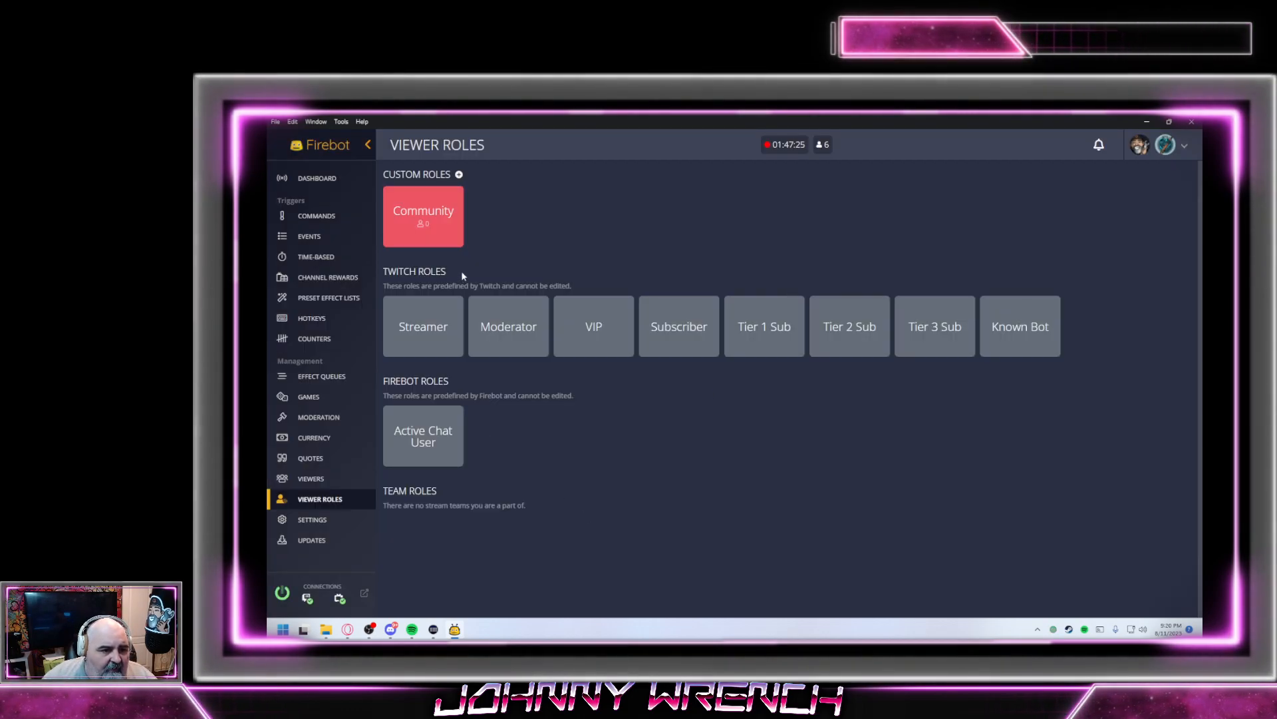
Add a Twitch viewer to the Community role by searching for their username, and save the role
click(452, 201)
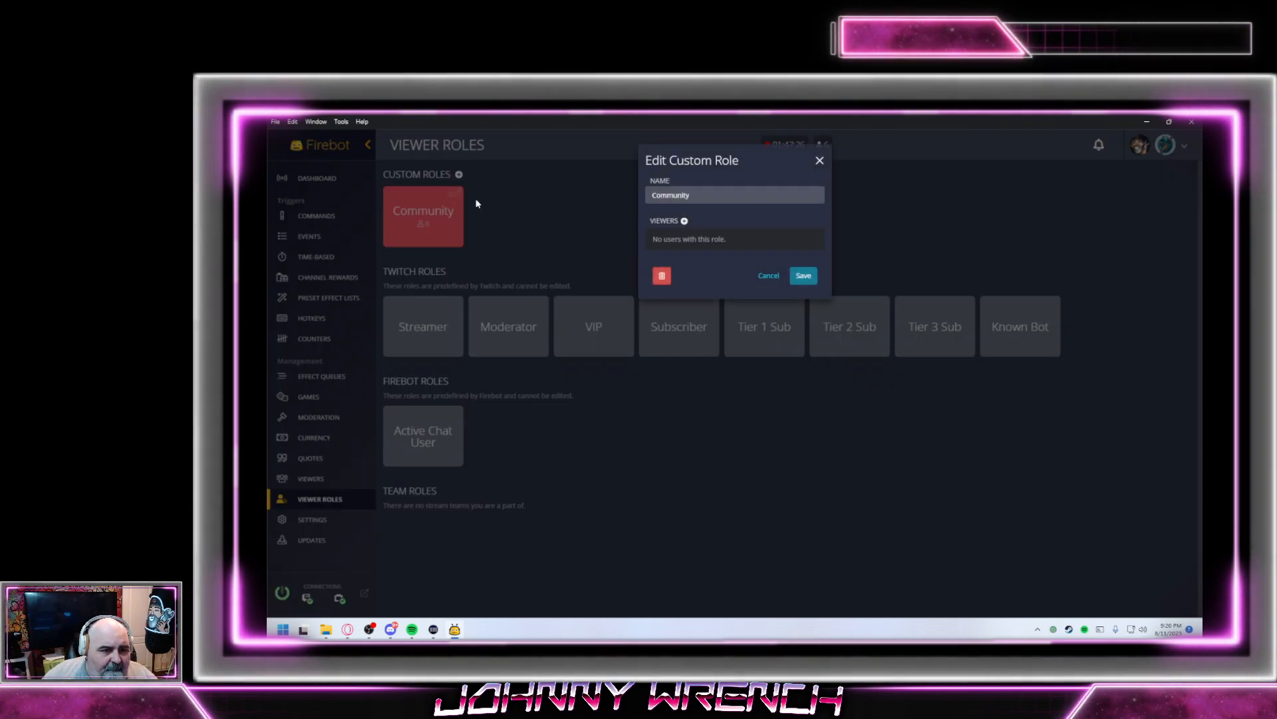
click(684, 220)
click(713, 192)
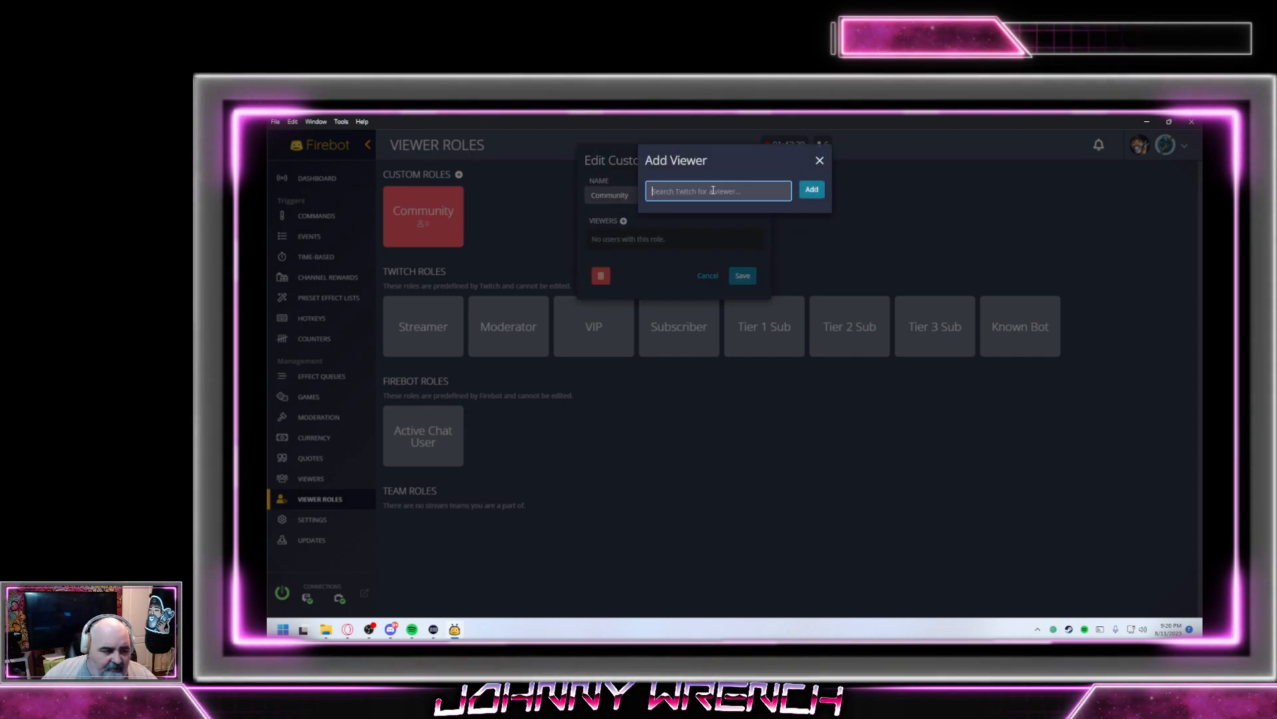
text(deso)
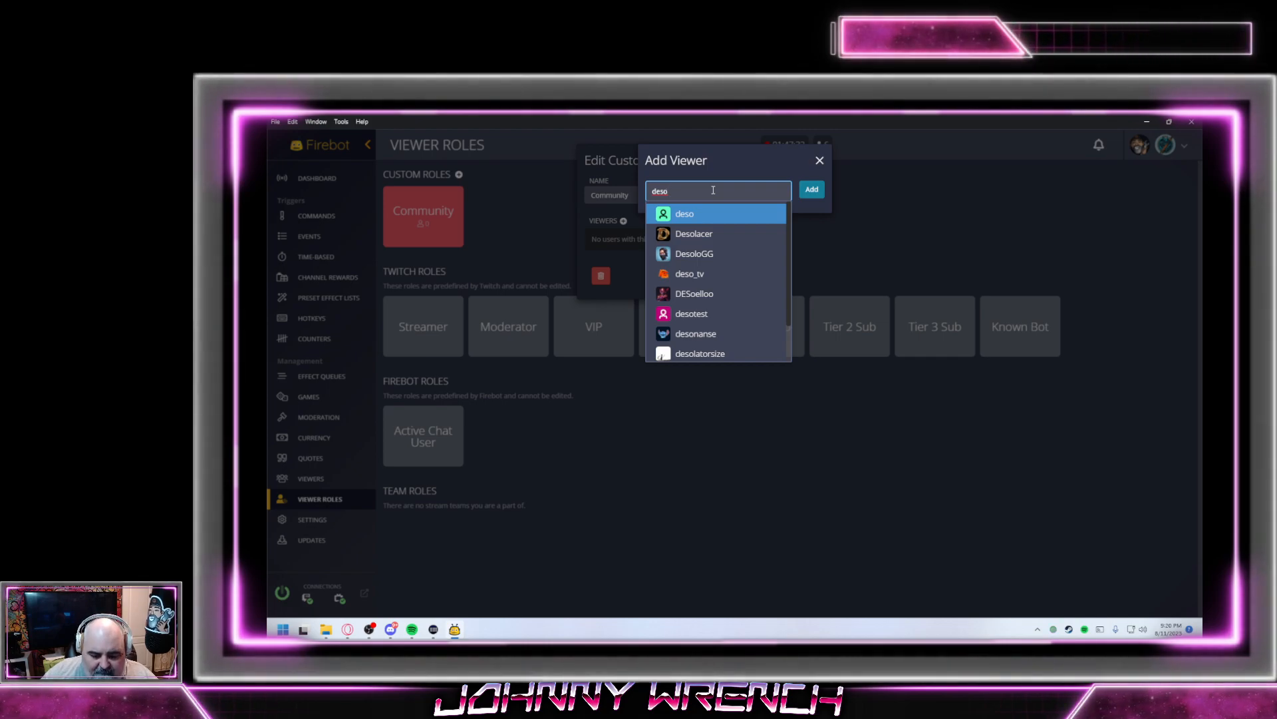
text(latte)
click(706, 215)
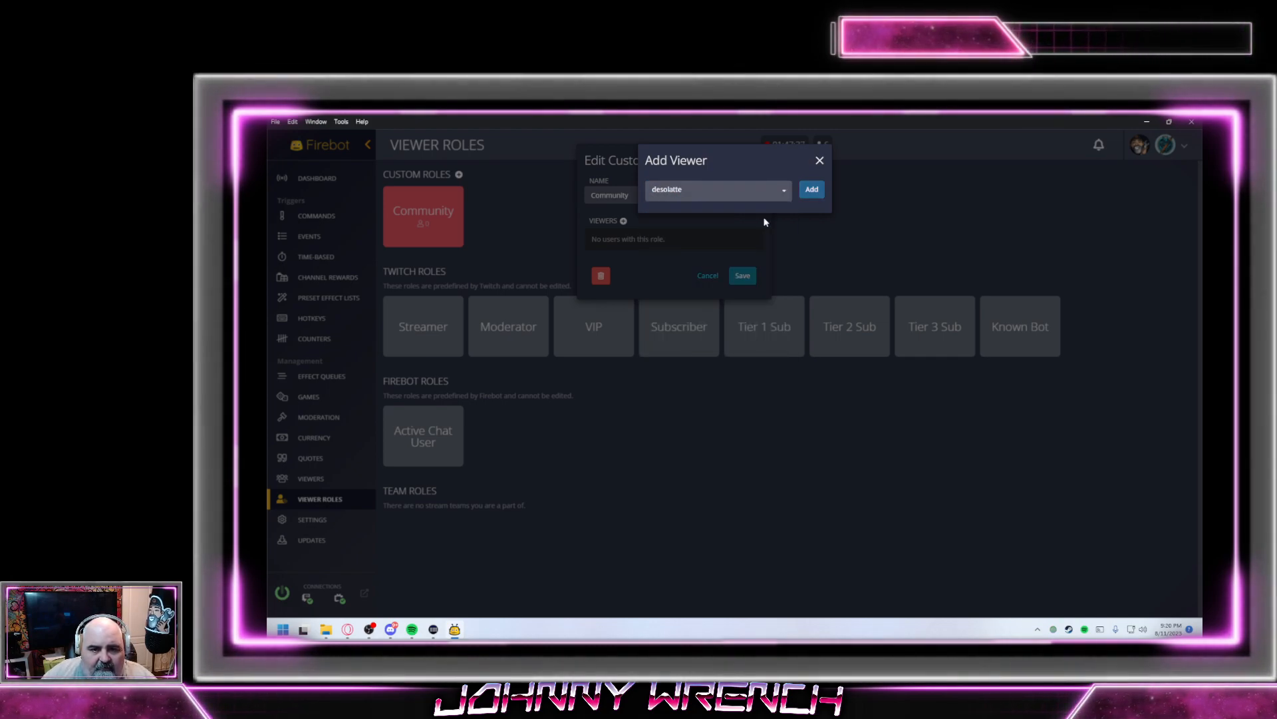
click(811, 190)
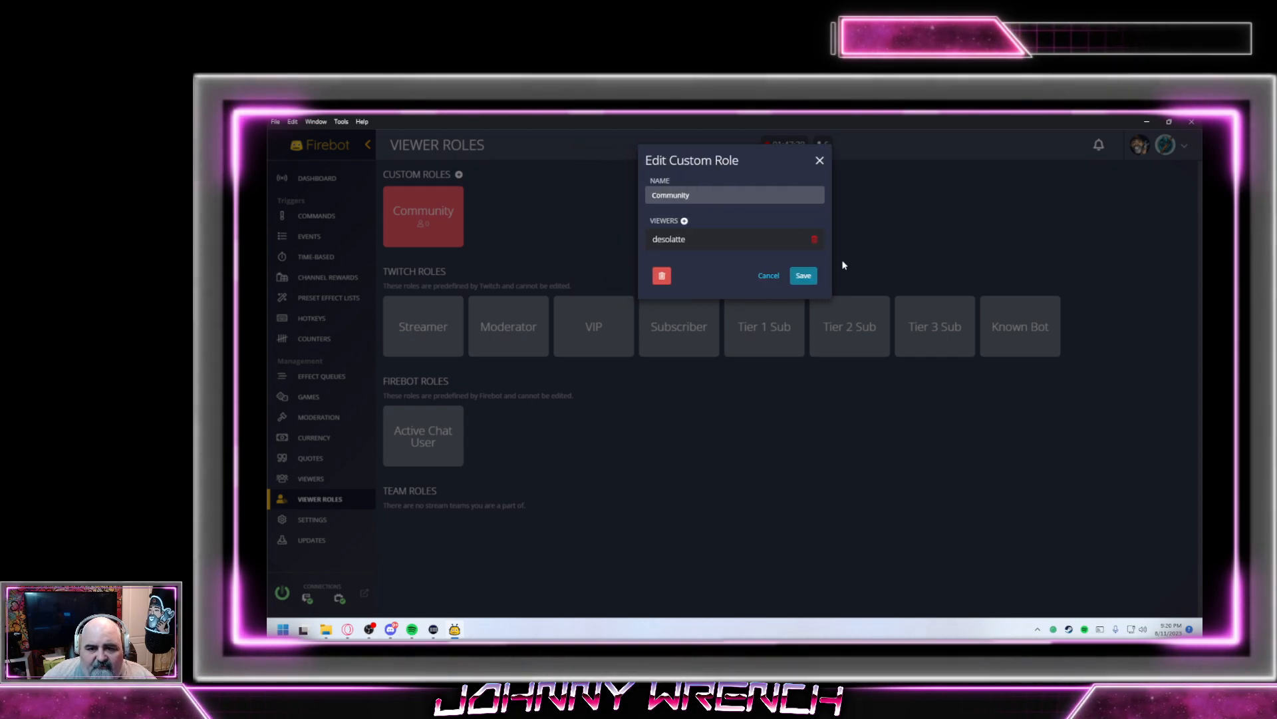
click(802, 277)
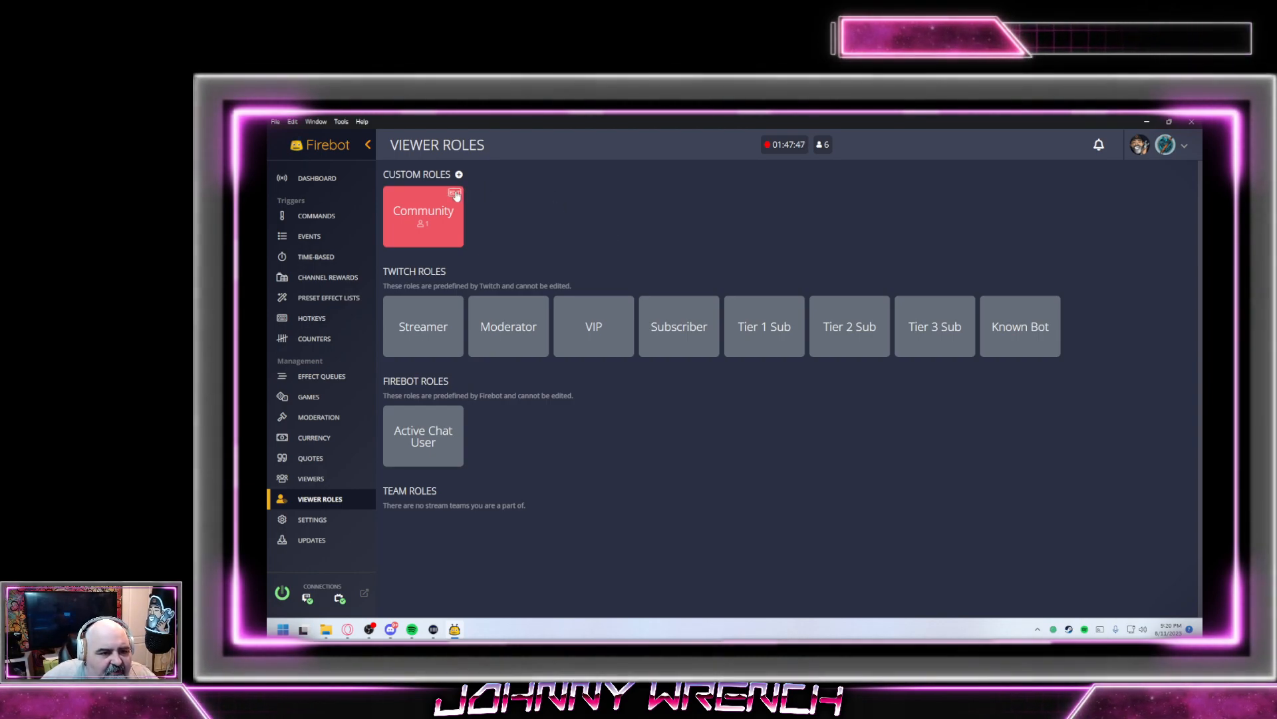
Reopen the Community role and add a second Twitch viewer by username
click(450, 193)
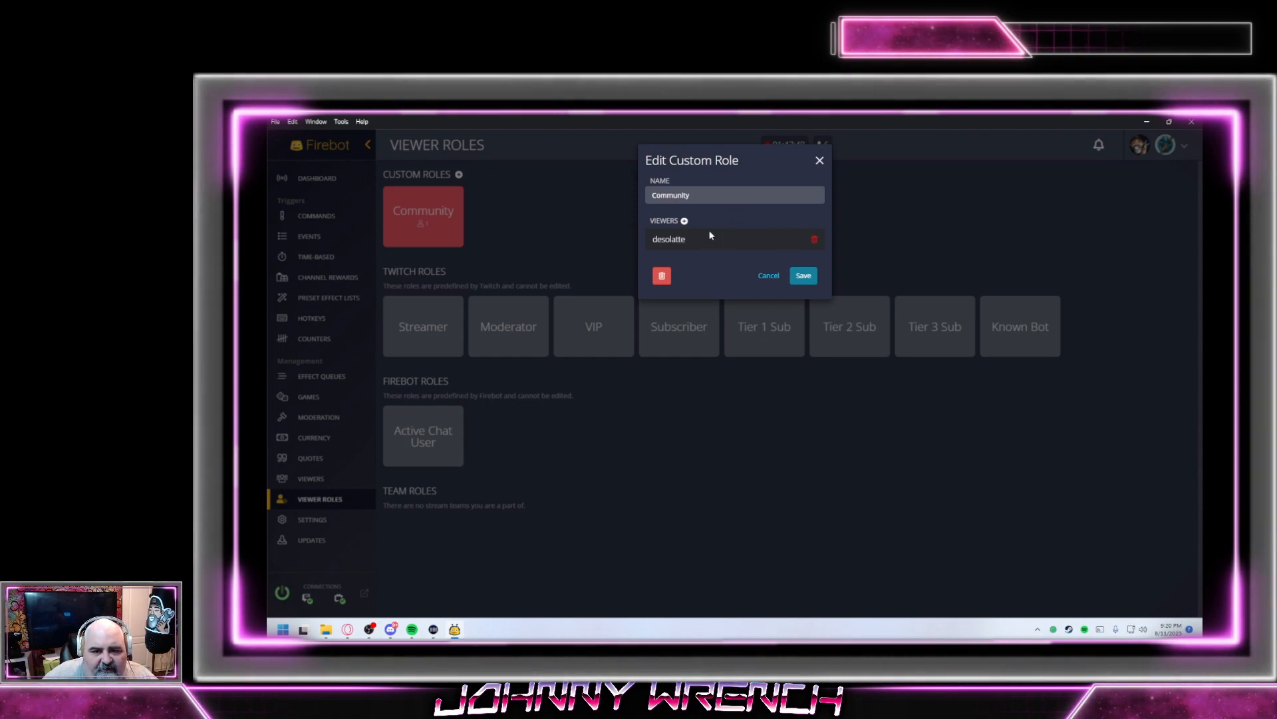
click(684, 220)
click(704, 193)
text(Raimen)
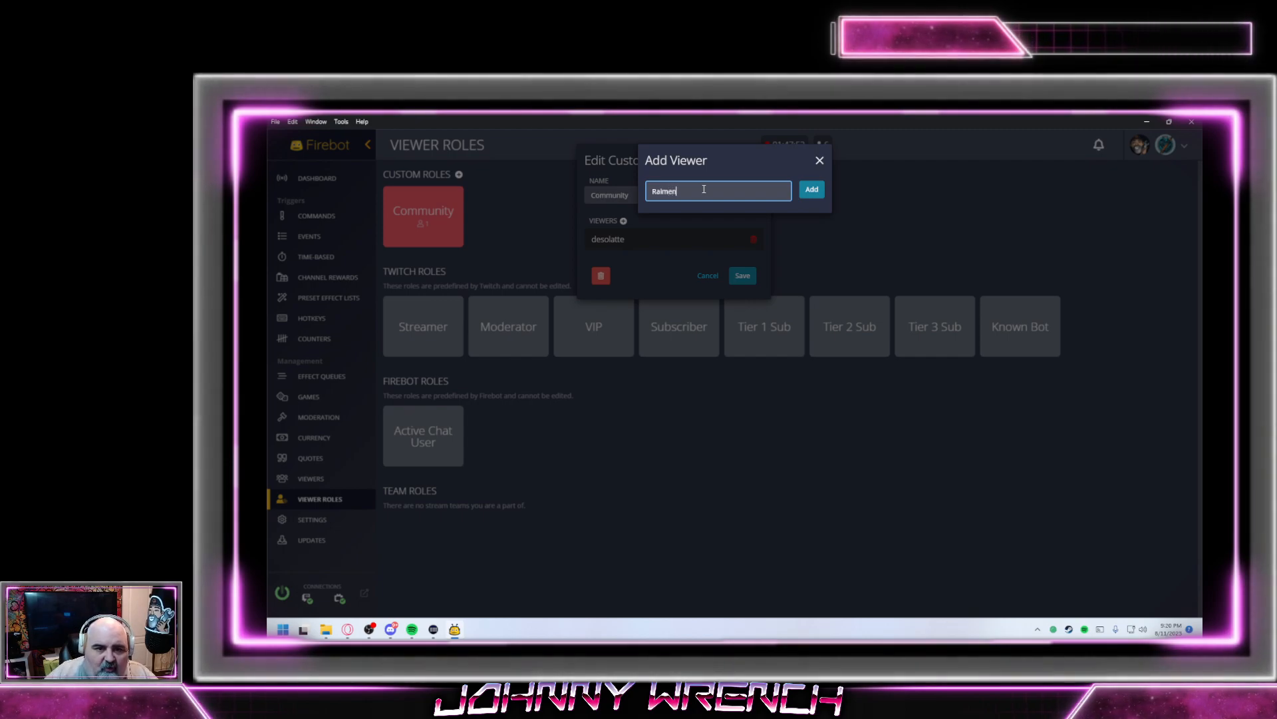
click(720, 208)
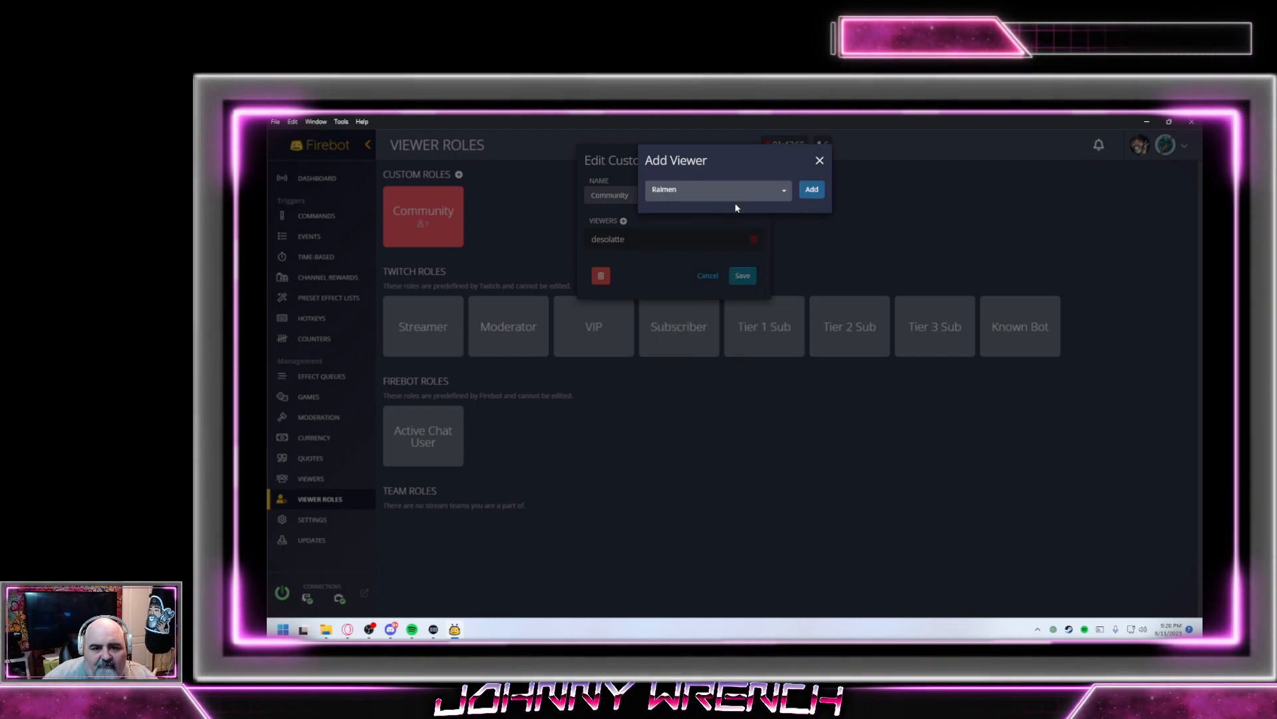
click(812, 190)
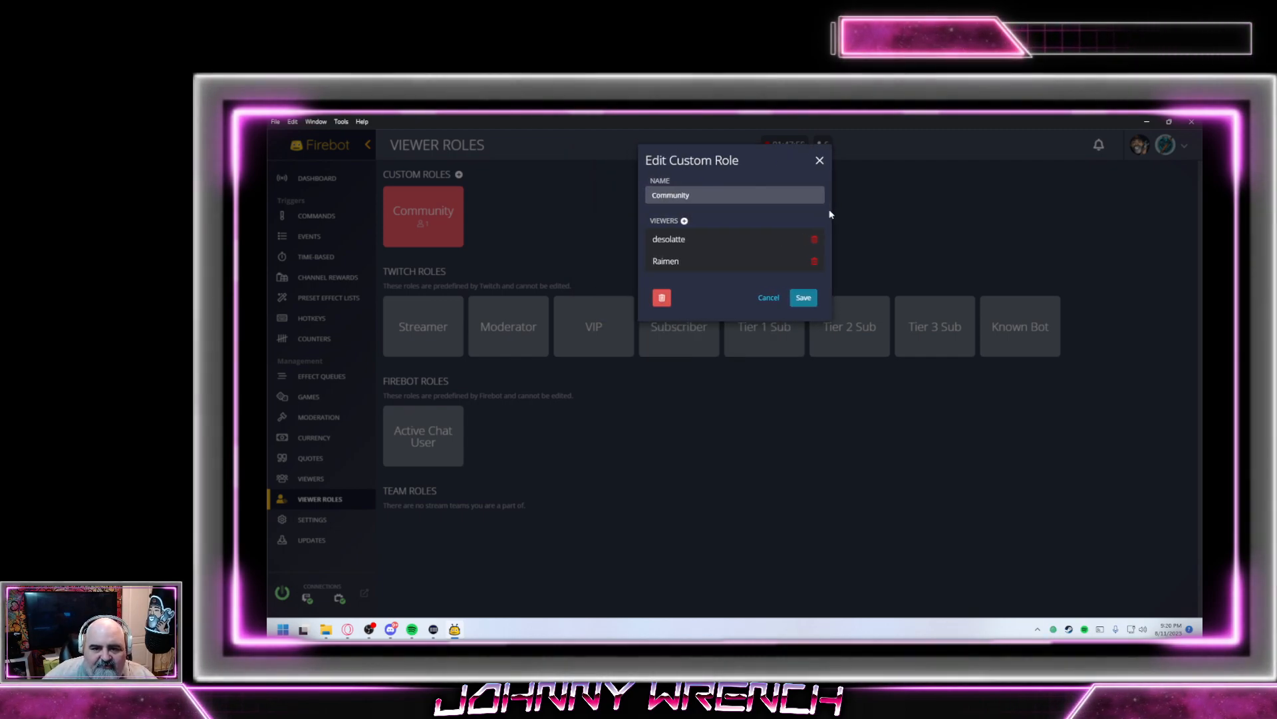
Add a third Twitch viewer to the Community role by searching for their username
click(683, 220)
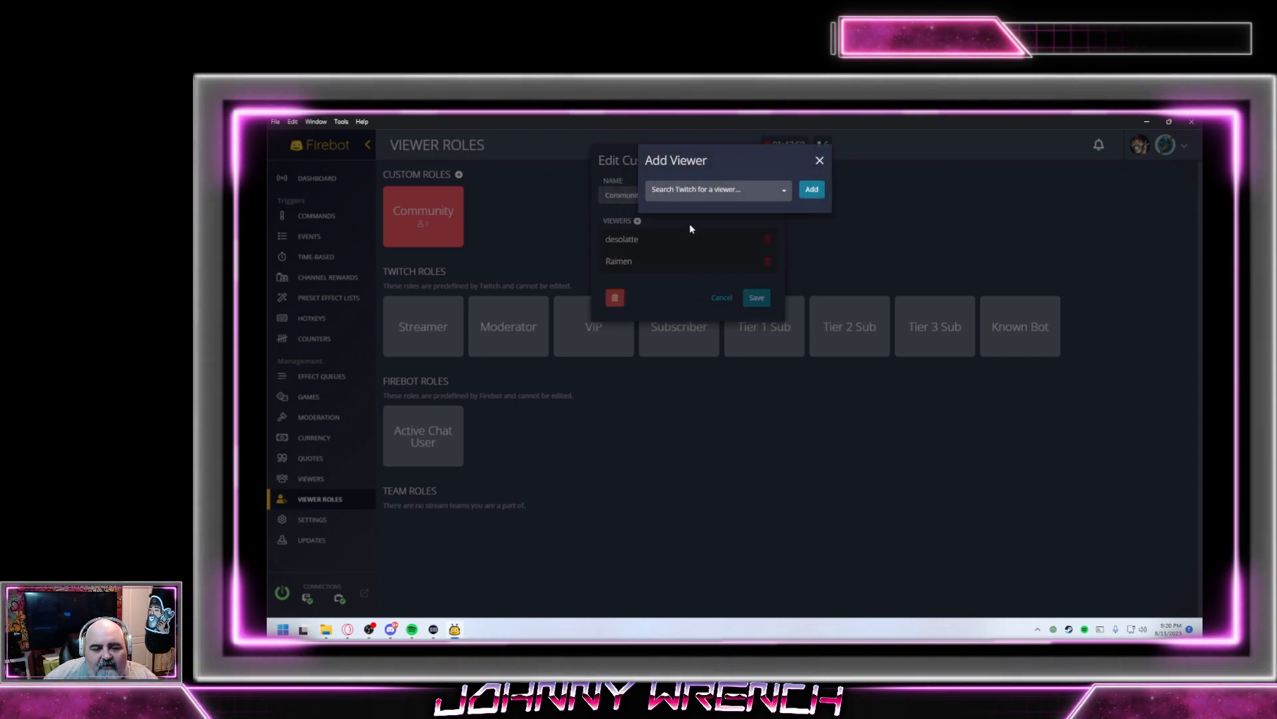
text(margin)
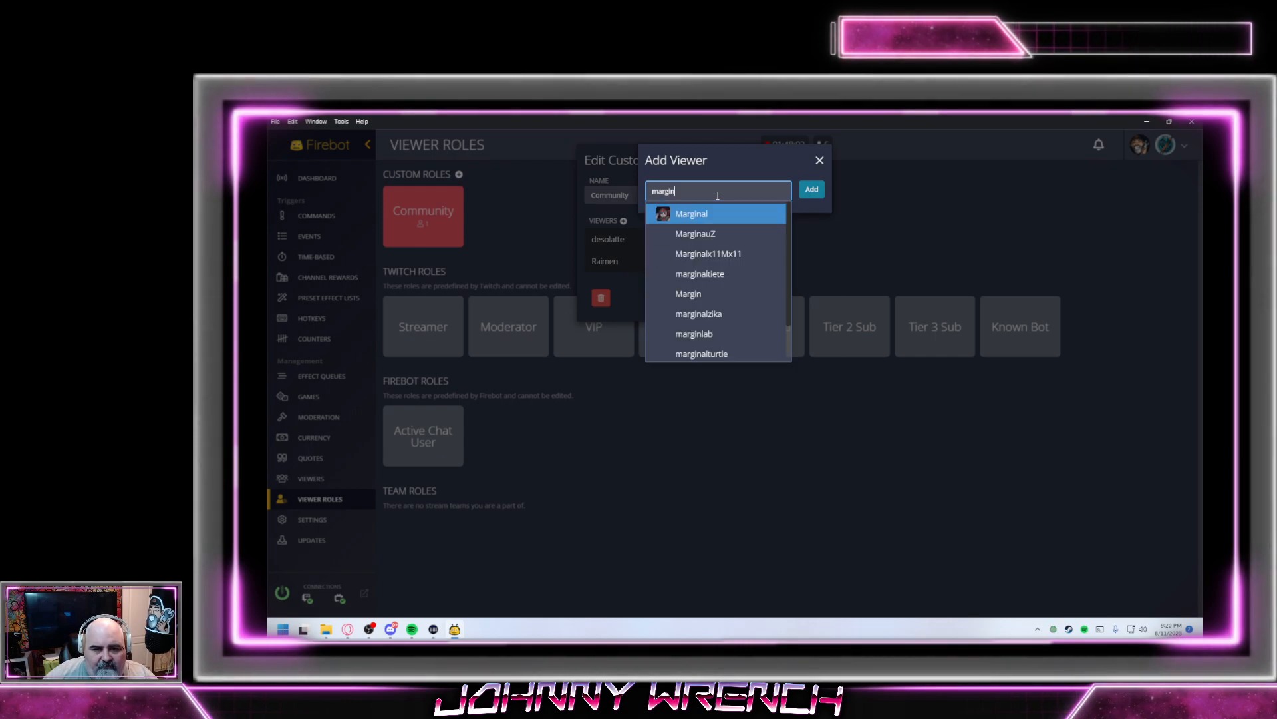
text(walker)
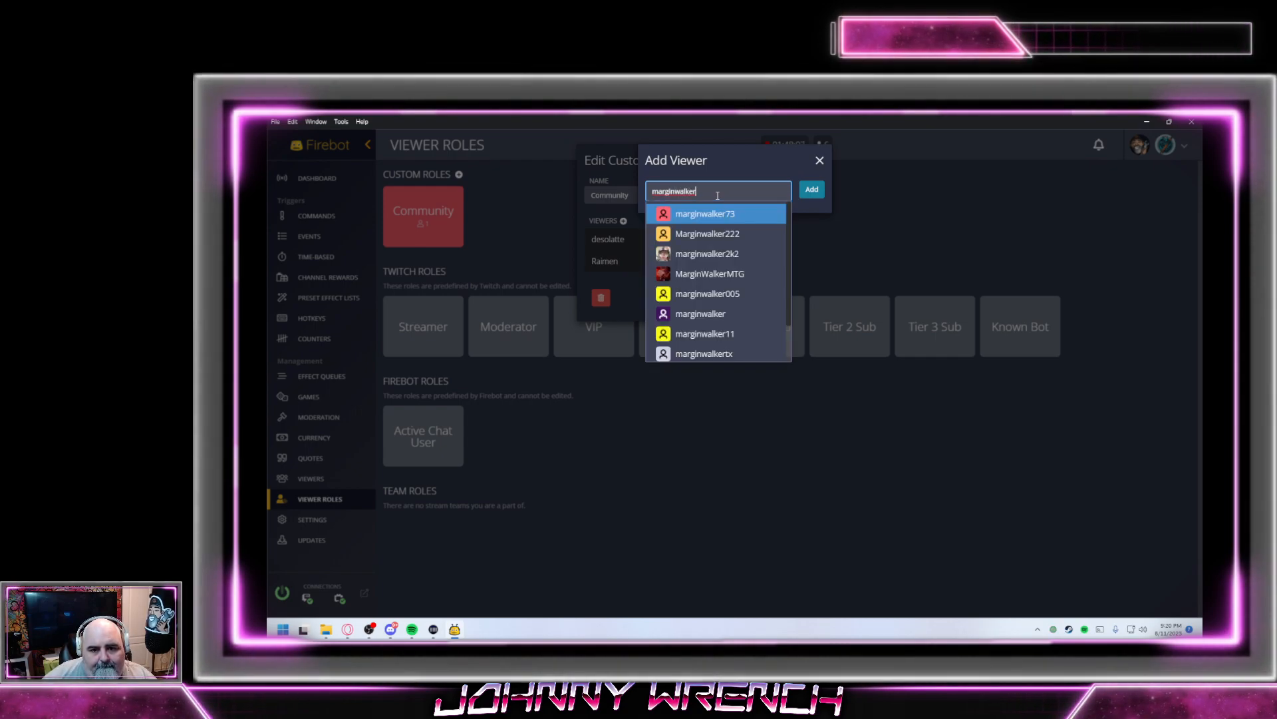
click(697, 254)
click(812, 190)
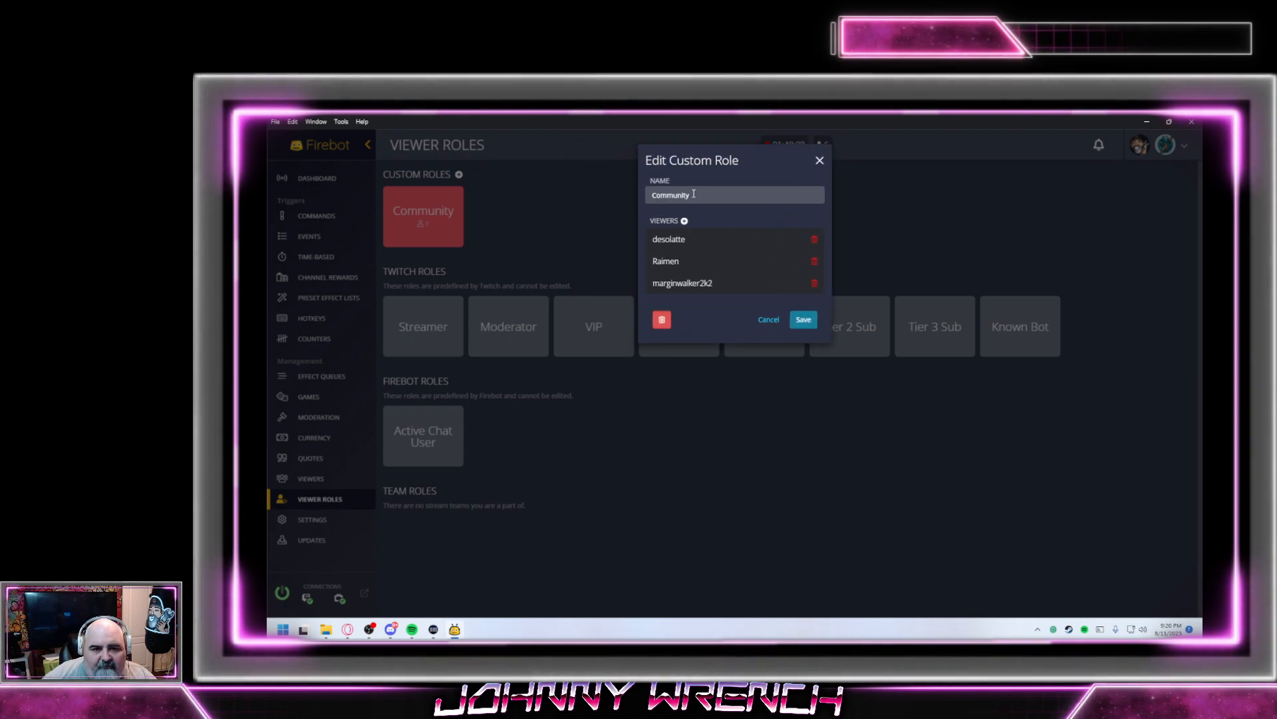
Find a fourth Twitch viewer by username, add them to the Community role, and save the role
click(684, 220)
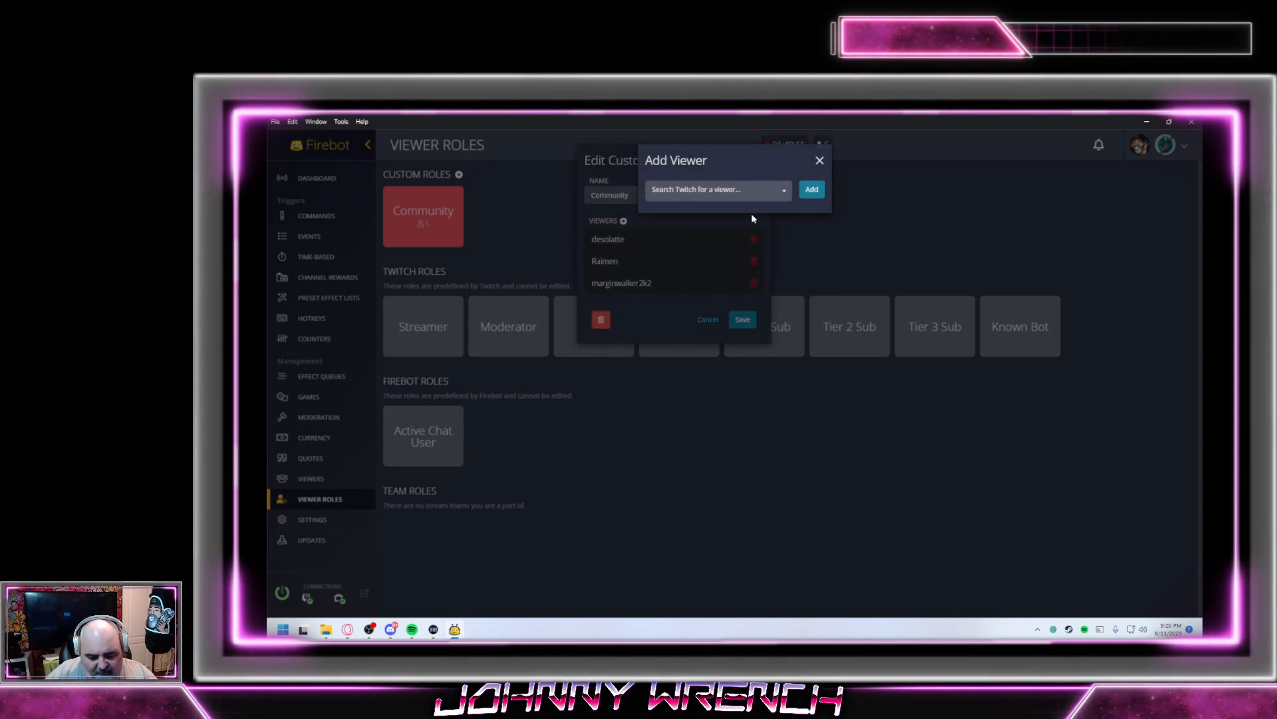
click(672, 193)
text(dhrisxch)
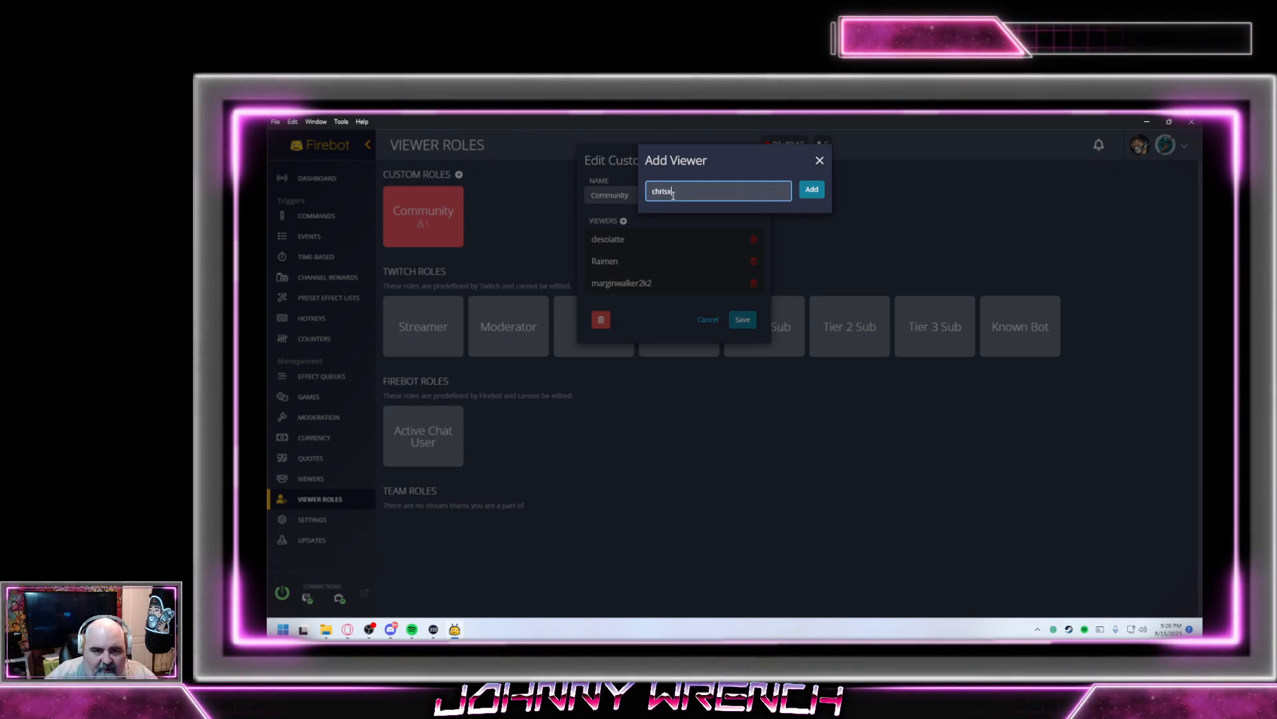
click(685, 211)
click(811, 190)
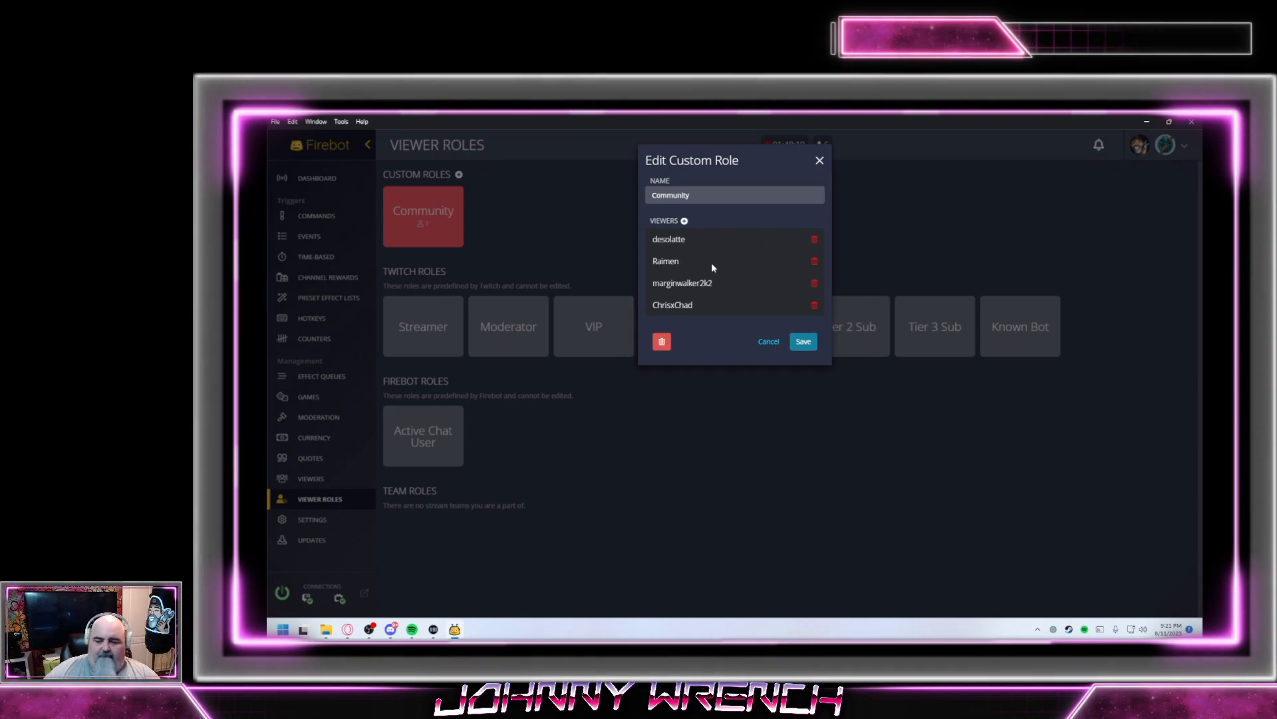
click(803, 342)
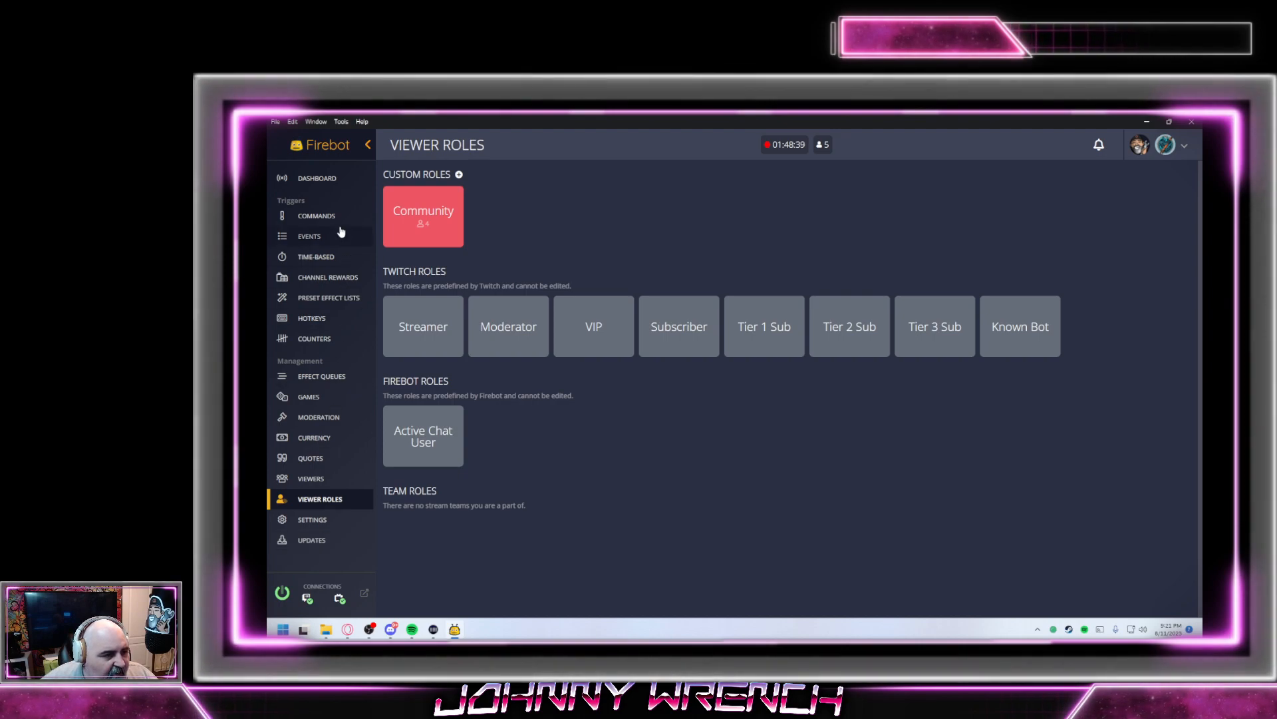
Create a new event set named OBS Events and dismiss the OneDrive storage notification
click(303, 237)
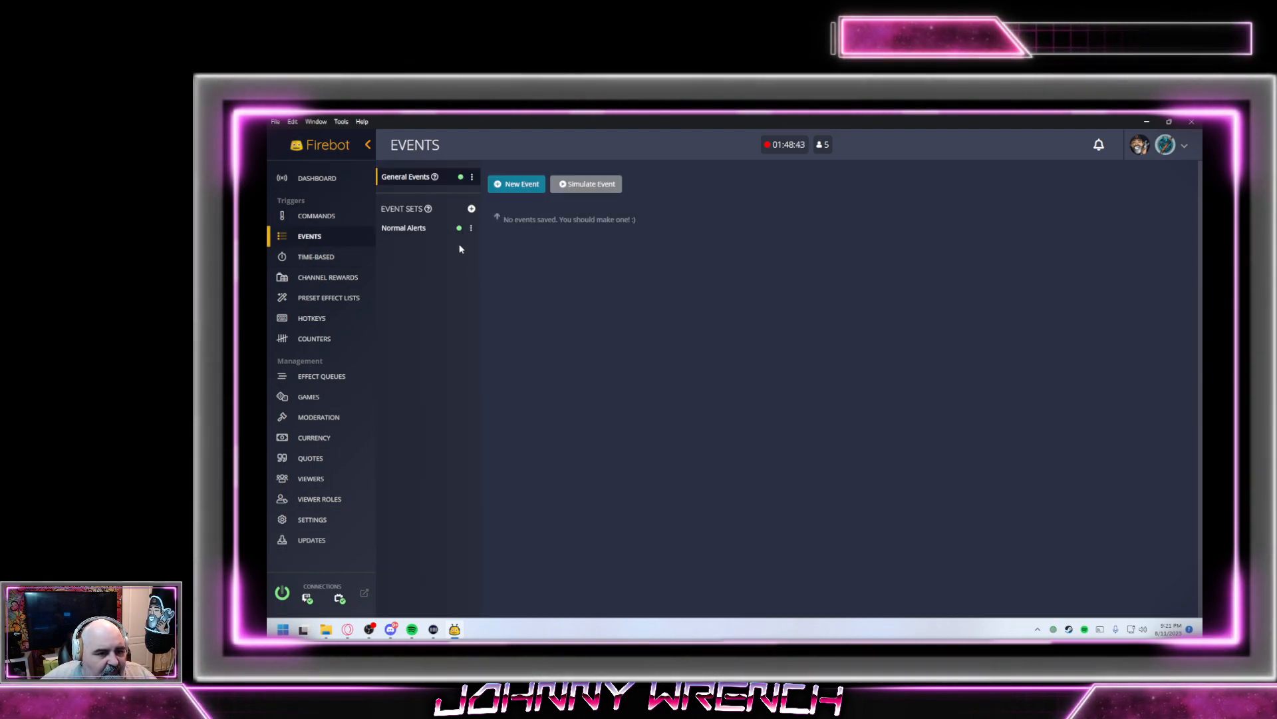
click(471, 208)
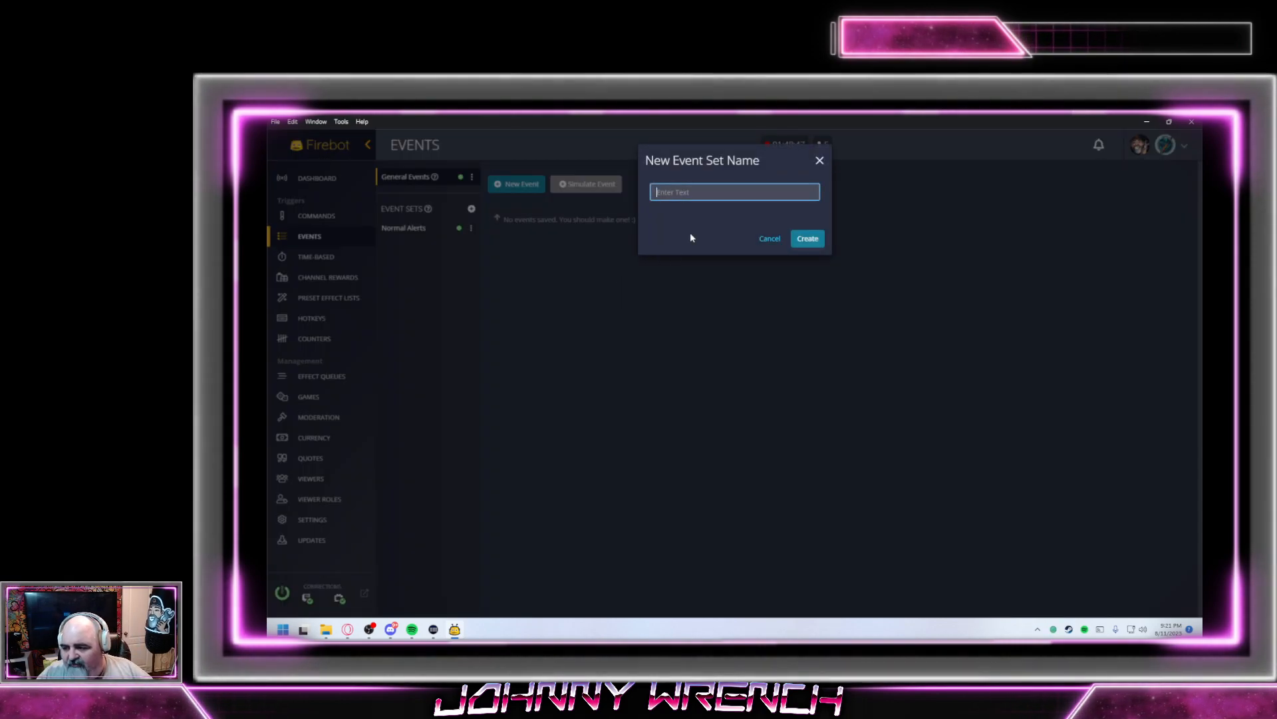
text(o)
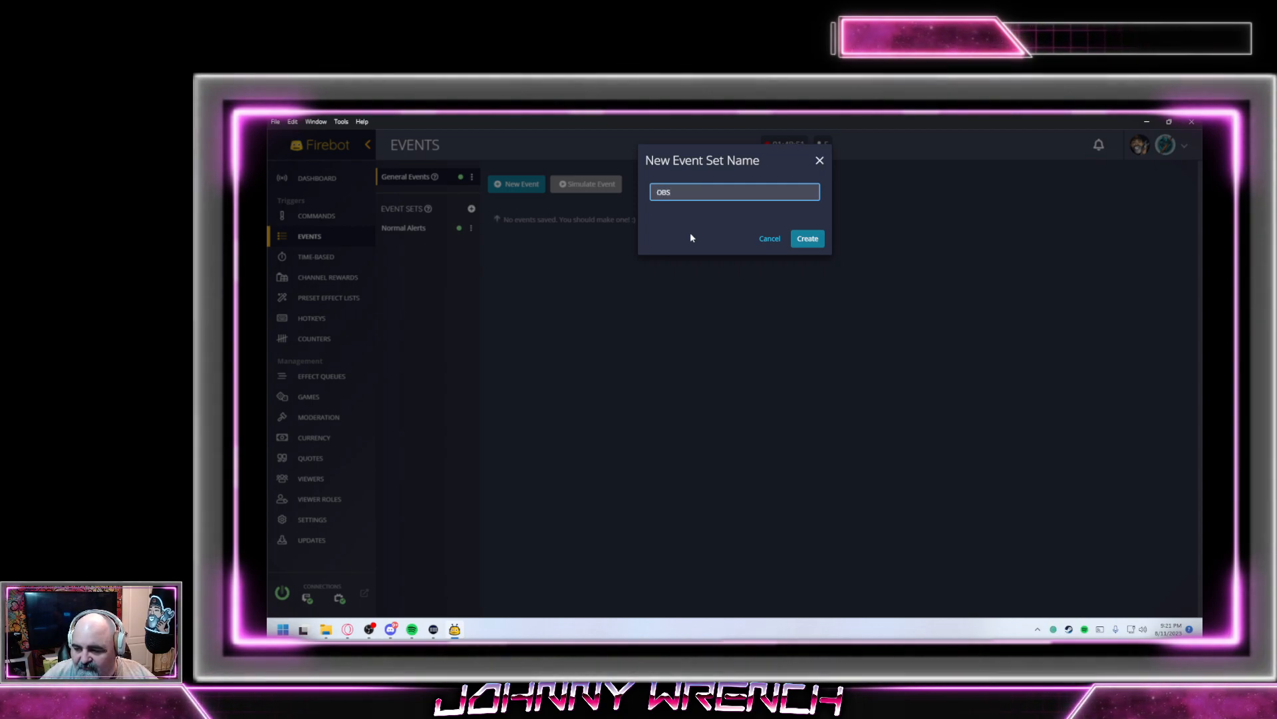
key(BackSpace)
key(BackSpace)
key(BackSpace)
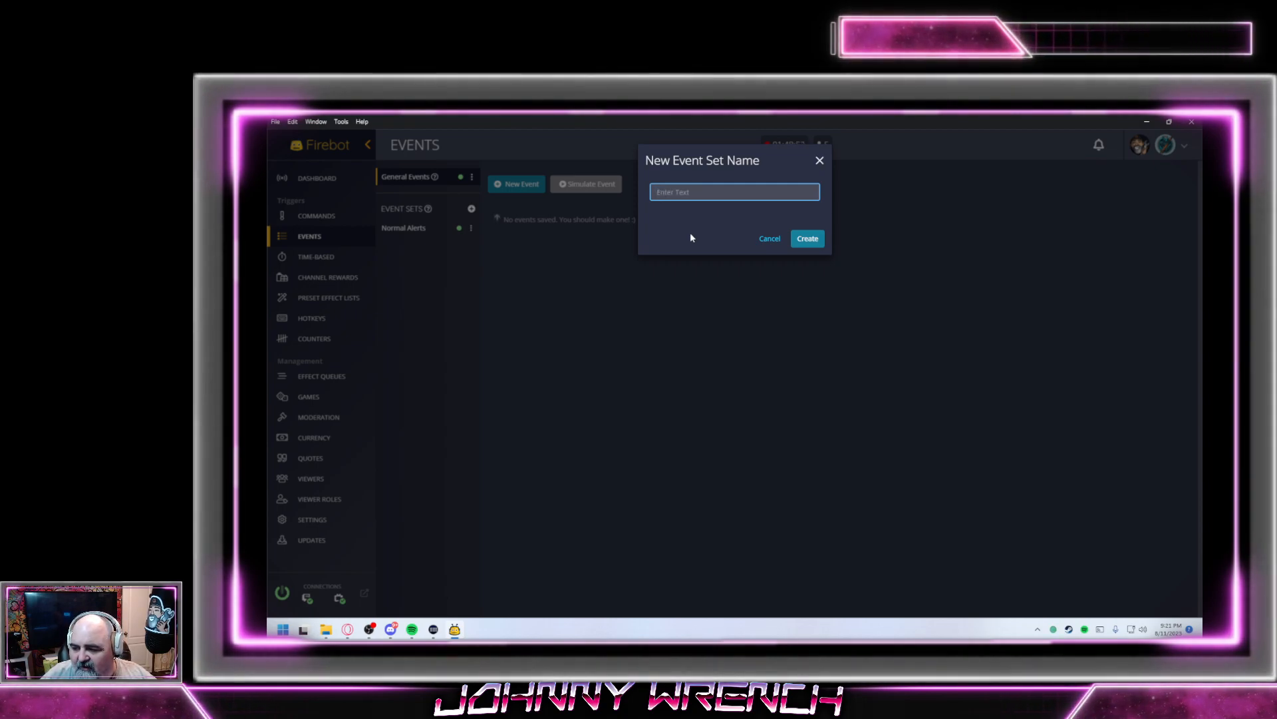
text(o)
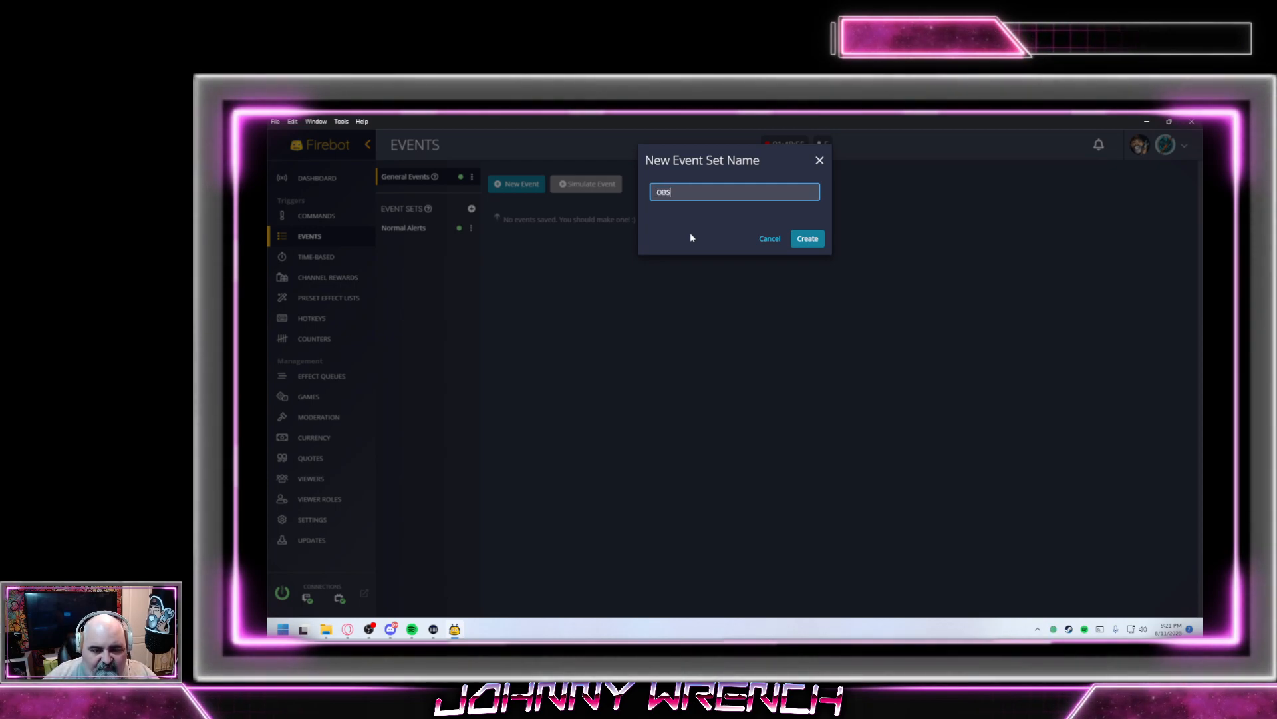
text(BS Events)
key(Return)
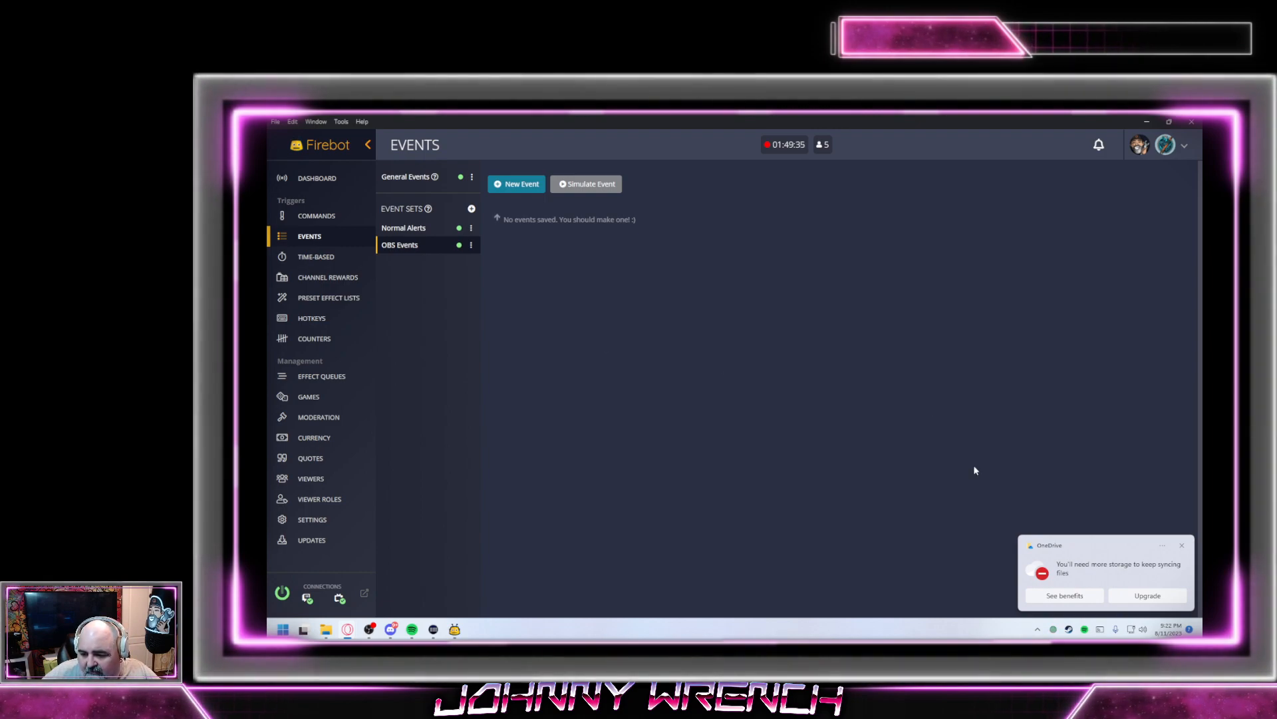
click(1182, 545)
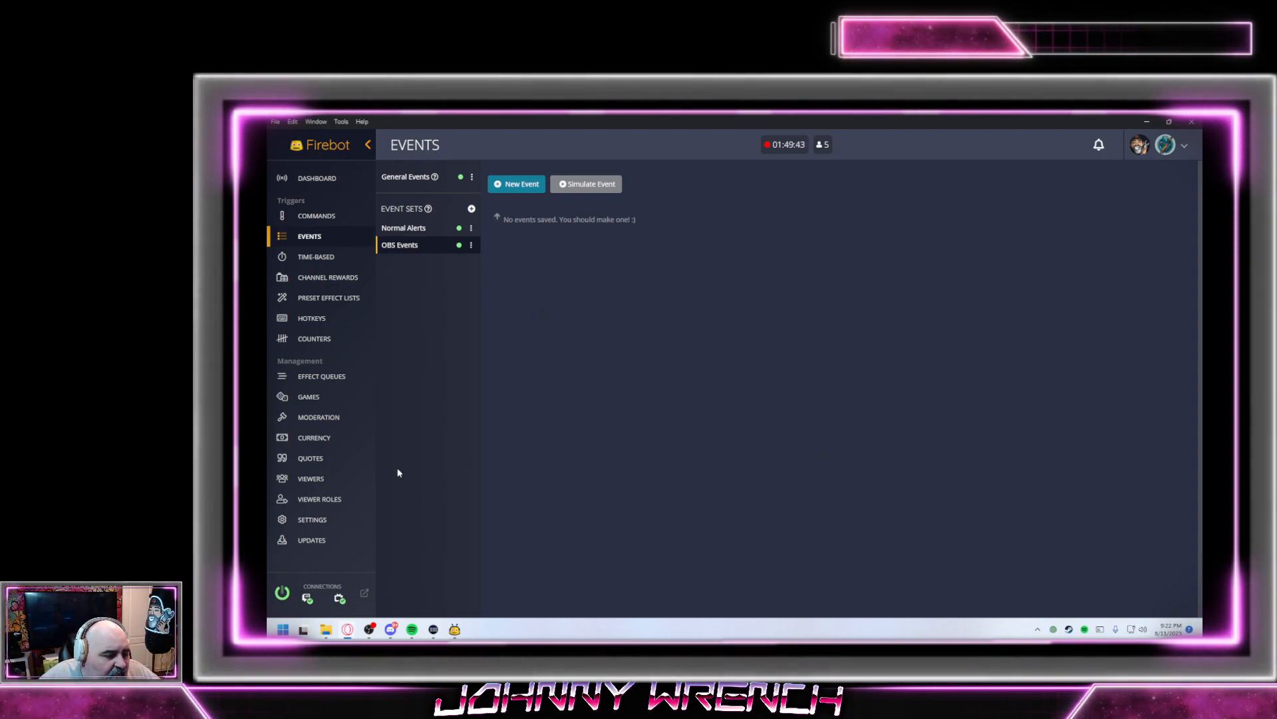
Import the TheClipper setup, including its clip commands, counter, effect queue, event, preset effect lists, timer and Community viewer role
click(312, 523)
click(444, 228)
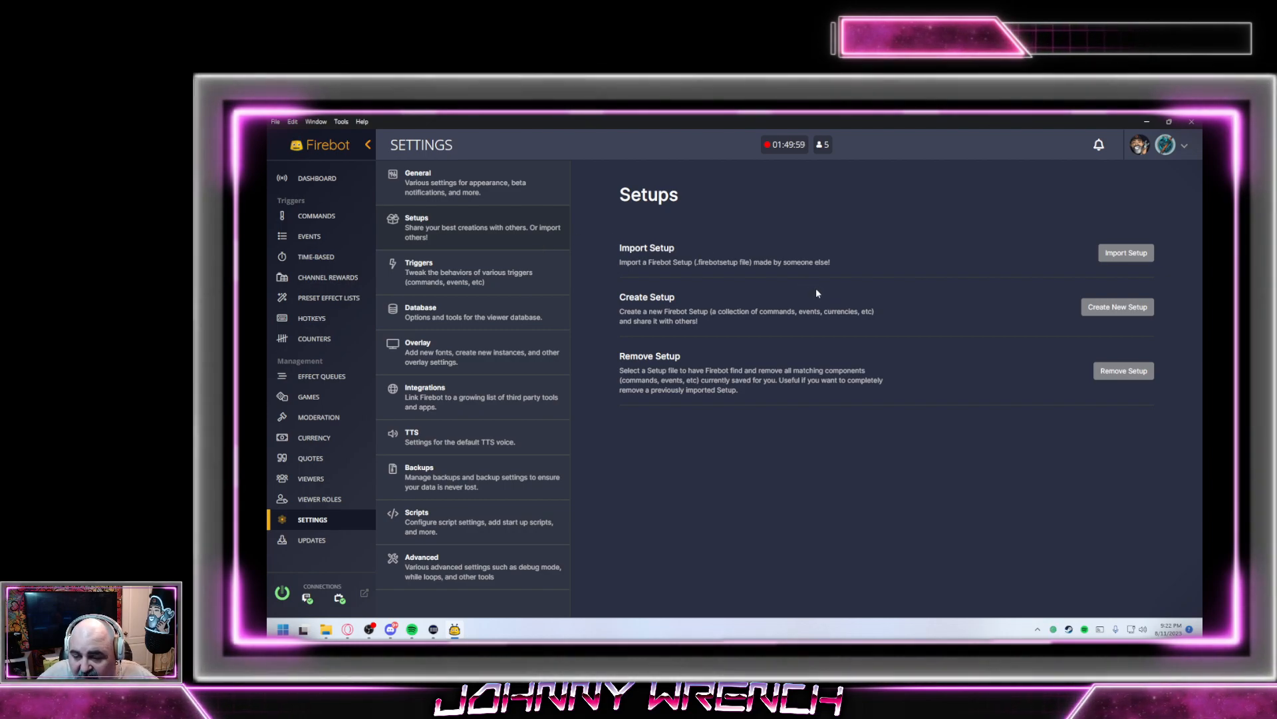
click(1138, 252)
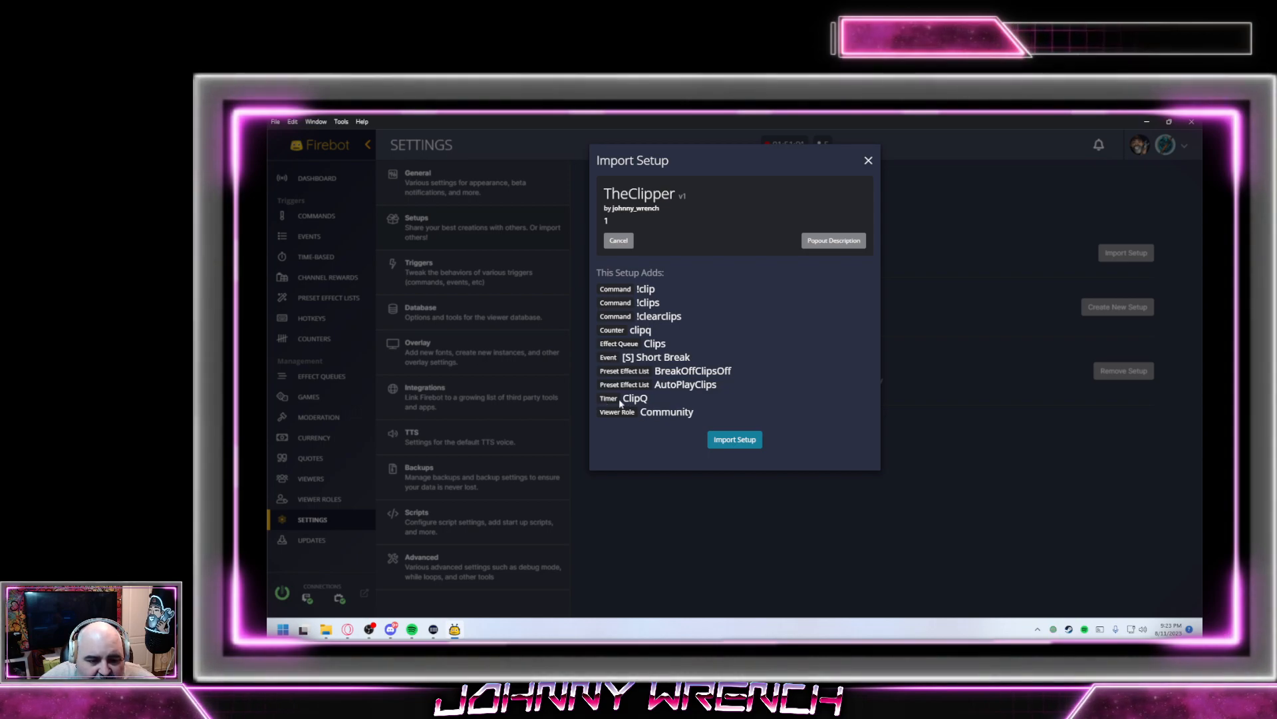
drag(617, 412, 655, 411)
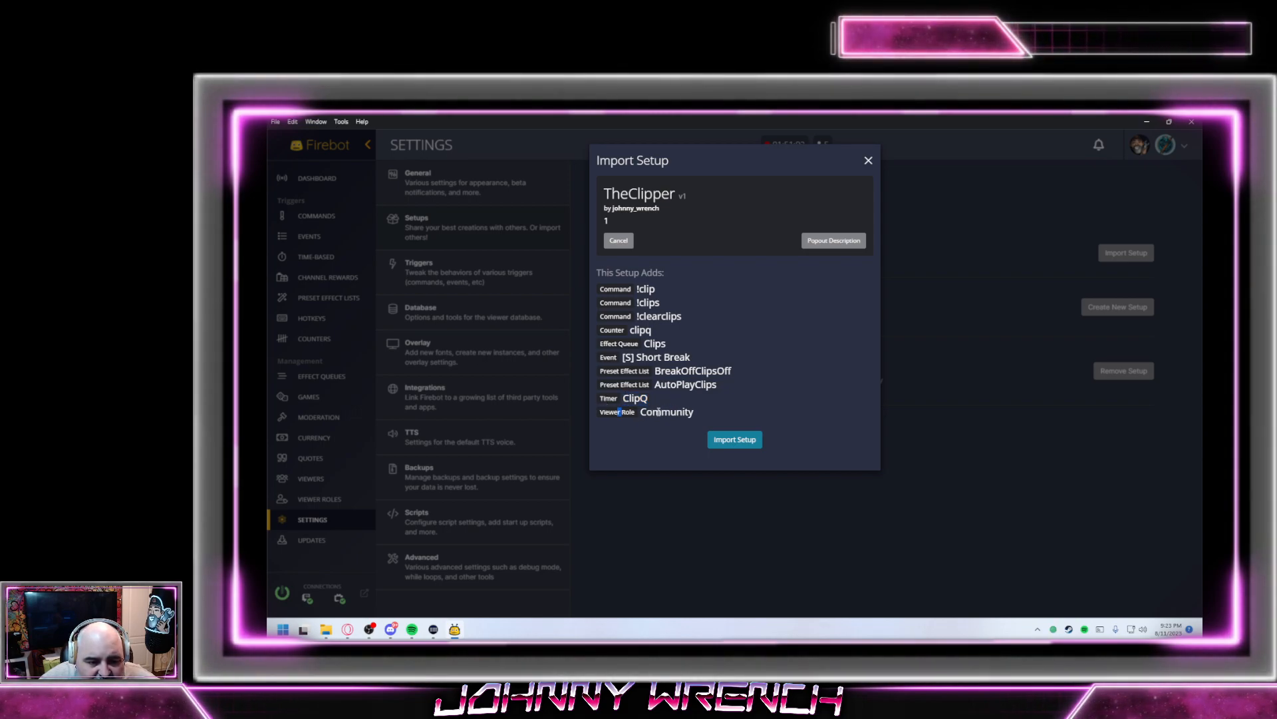
double_click(643, 412)
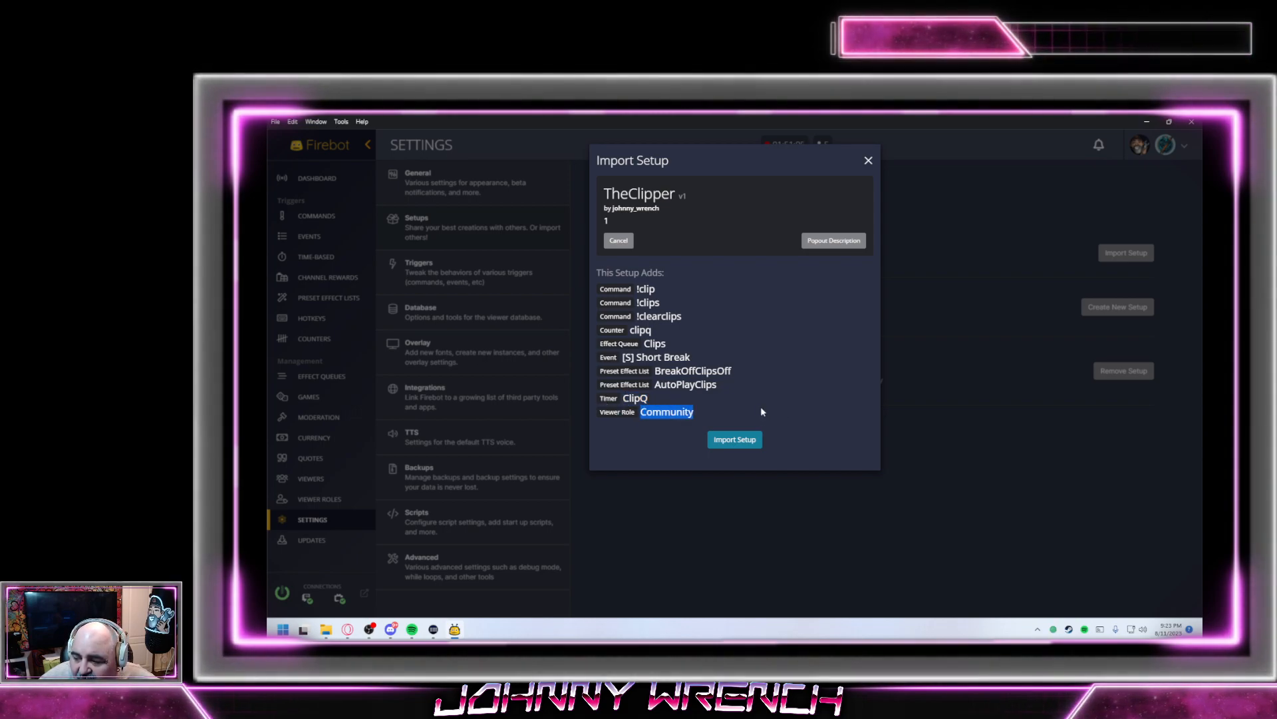
click(748, 440)
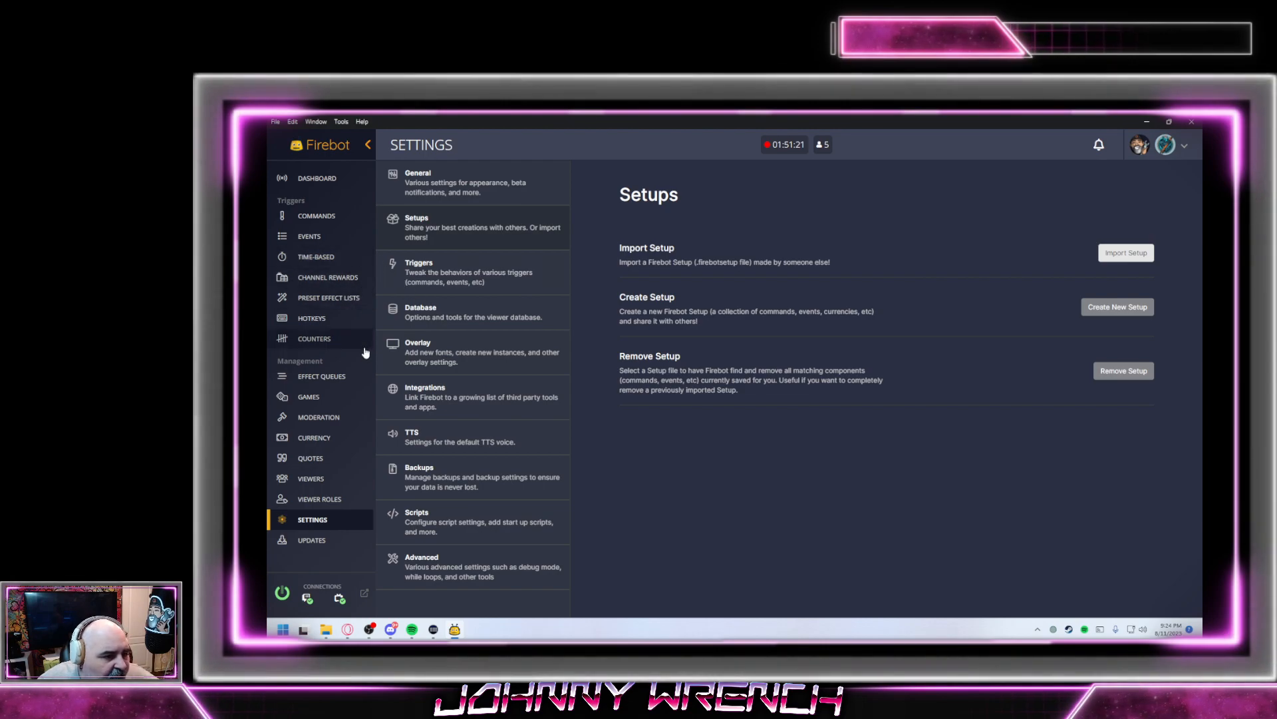
Open the custom !clip command for editing and examine its settings and first Update Counter effect
click(318, 217)
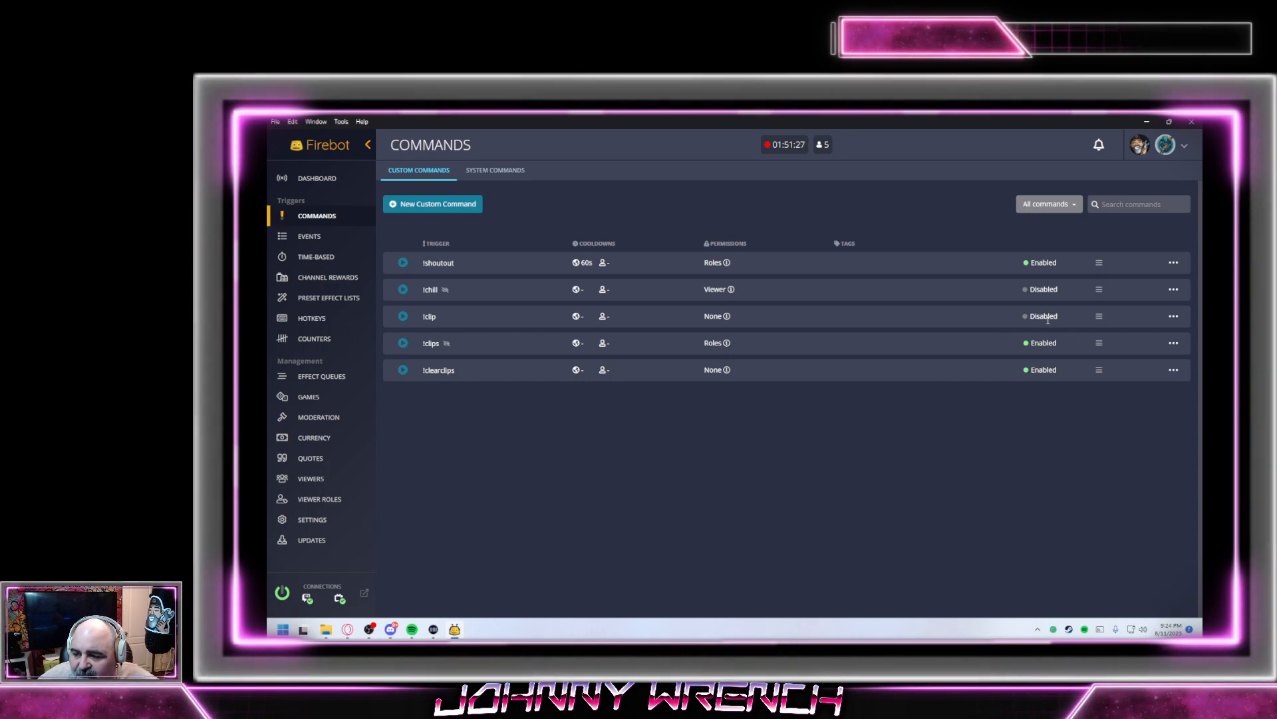
click(1173, 316)
click(1145, 332)
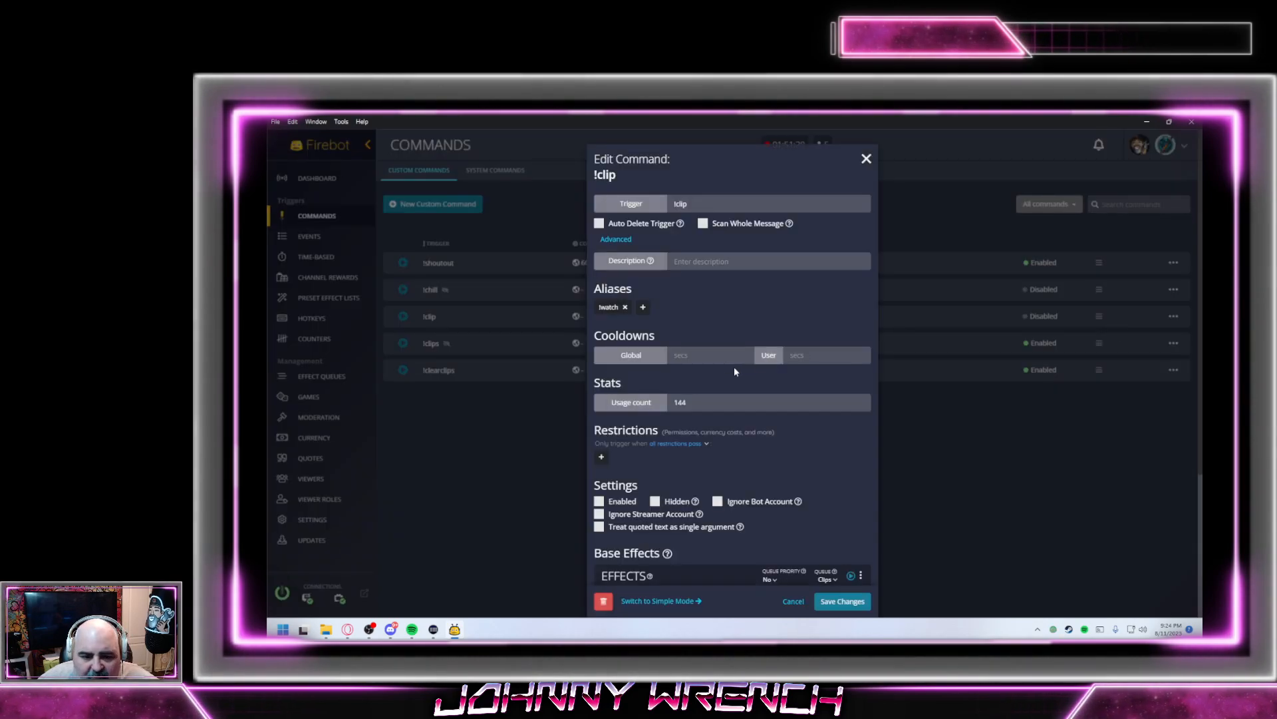
scroll(682, 340, down, 2)
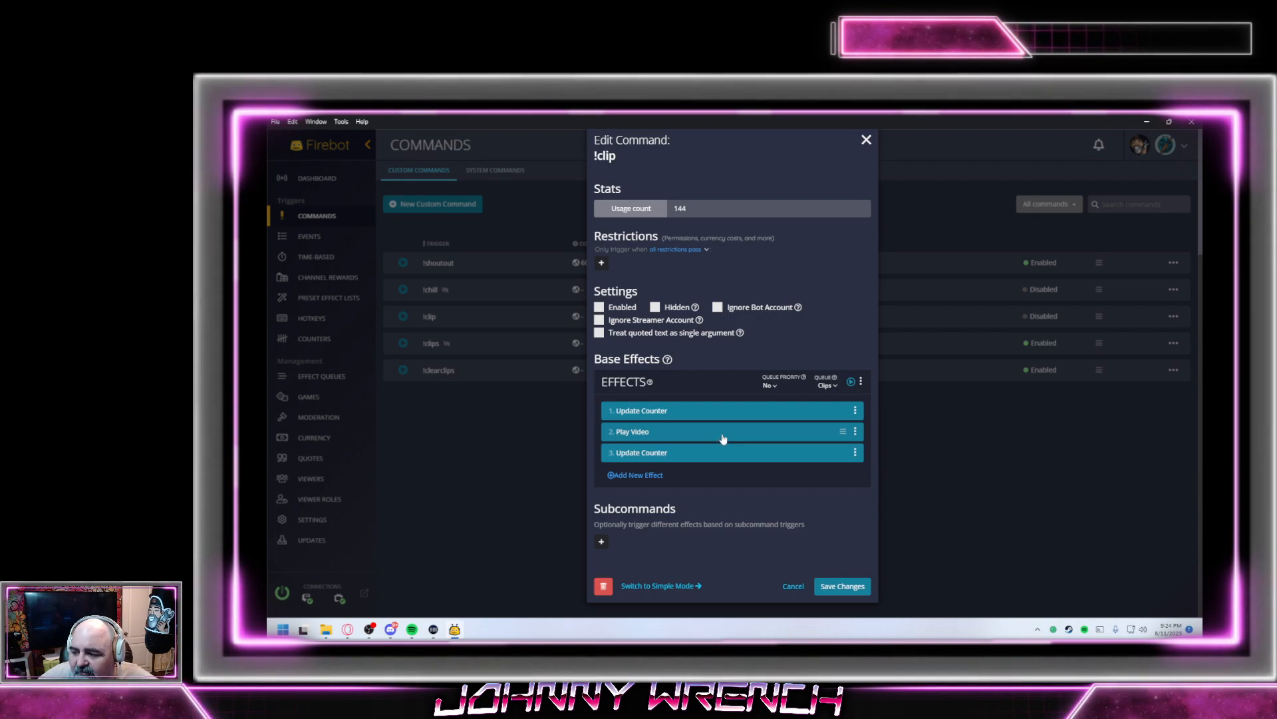
click(656, 410)
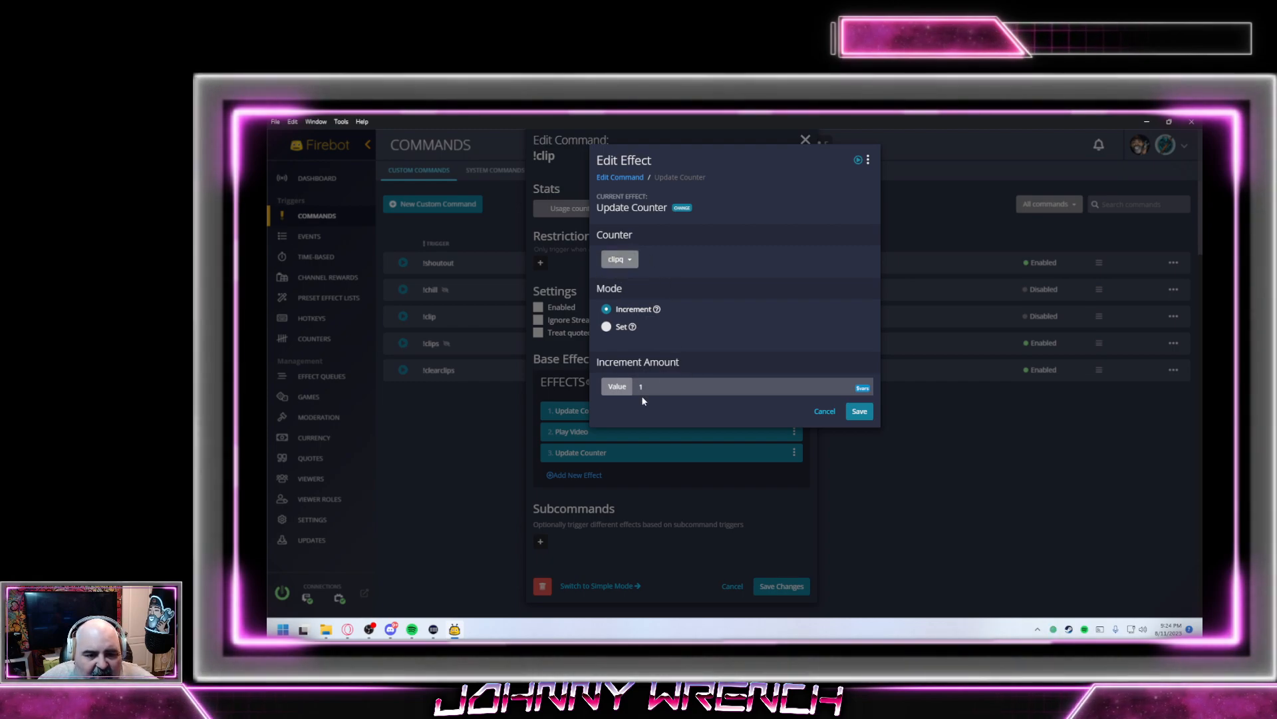
click(866, 414)
Examine the !clip command's Play Video effect and last Update Counter effect, then save the command
click(679, 434)
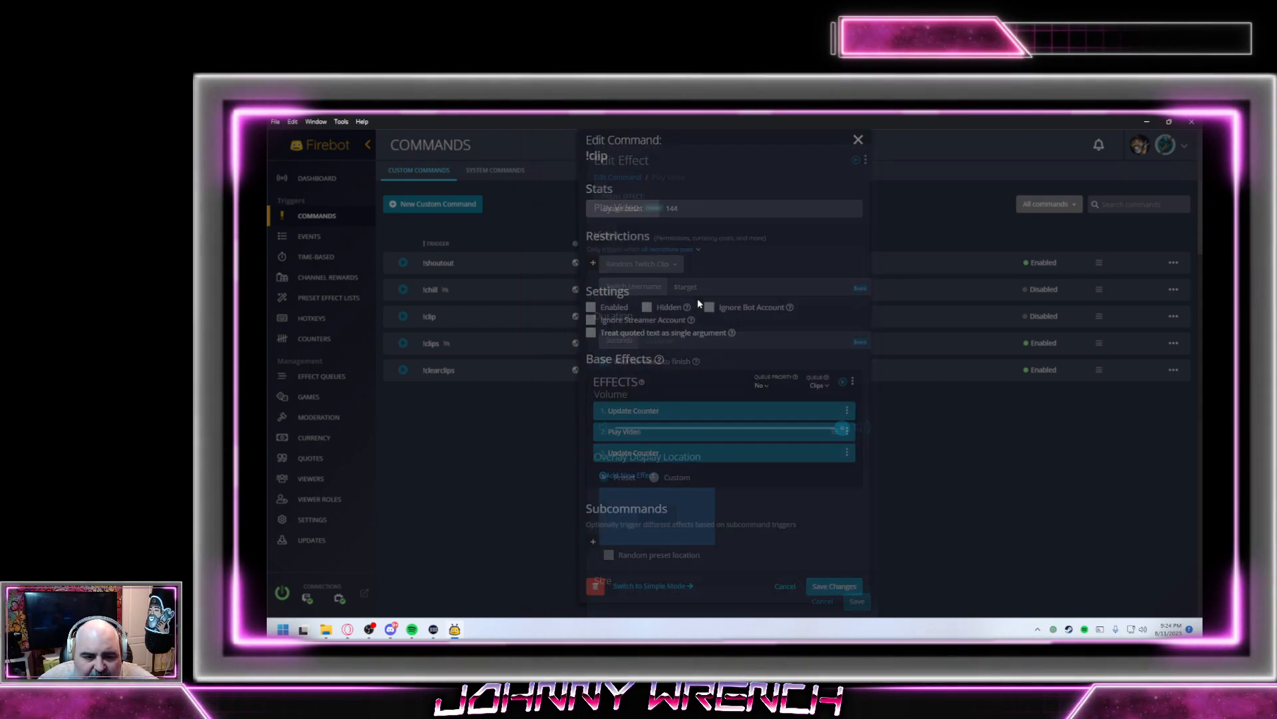
scroll(696, 347, down, 3)
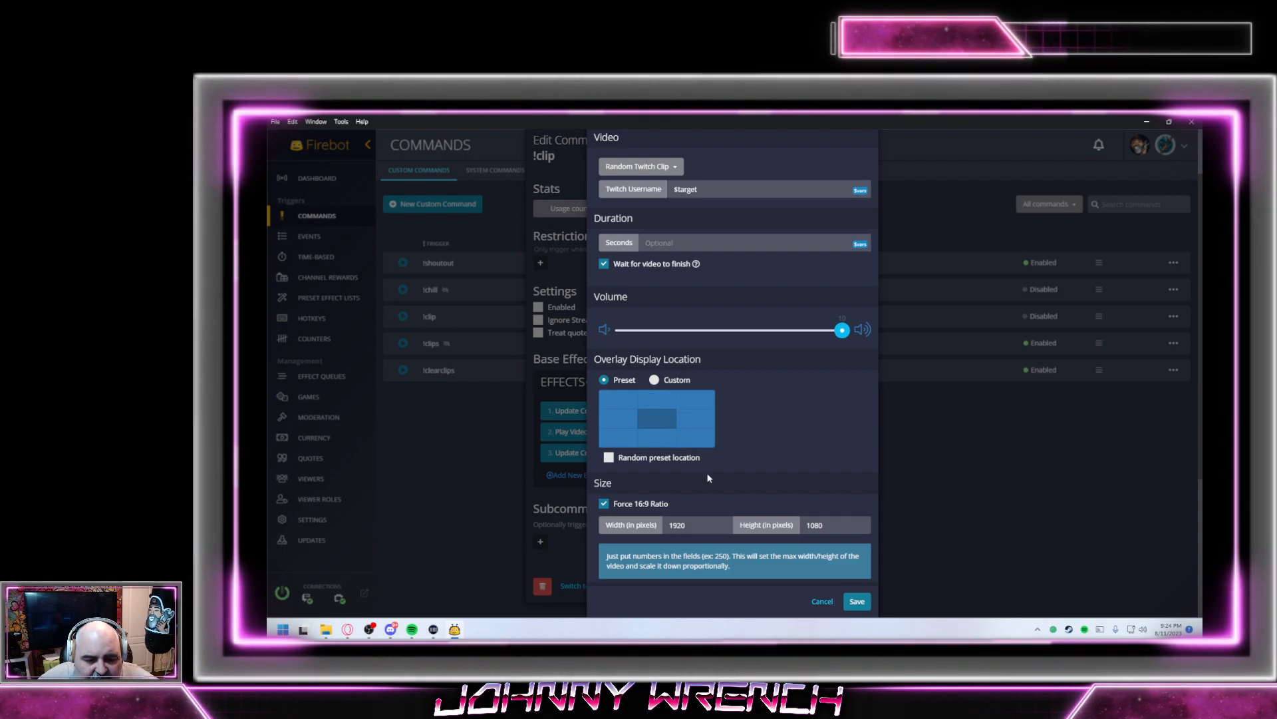
click(857, 601)
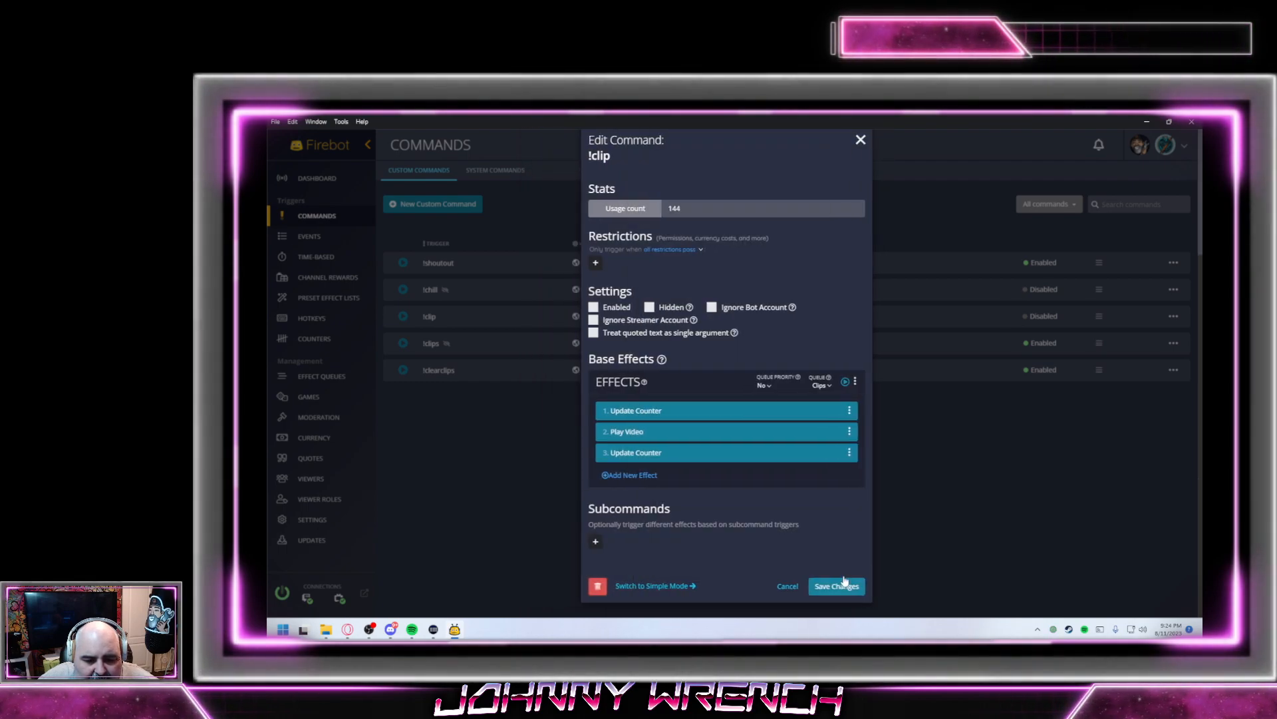
click(629, 452)
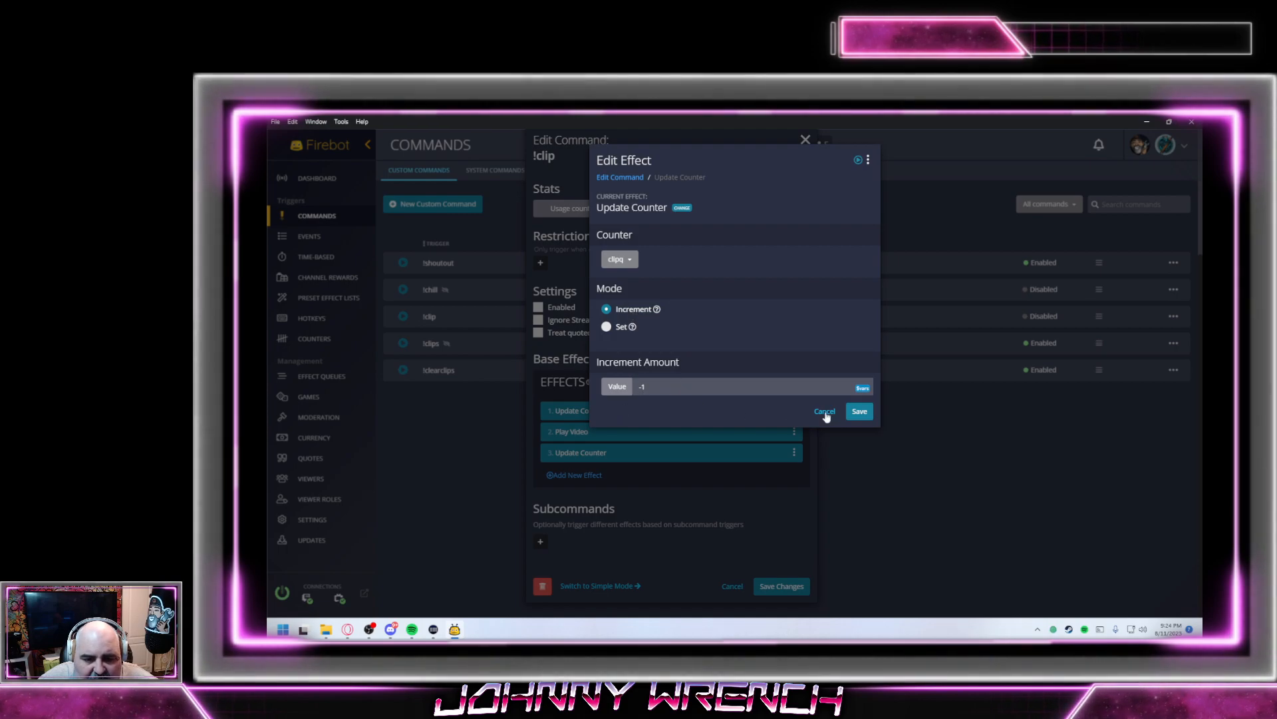
click(859, 411)
click(829, 586)
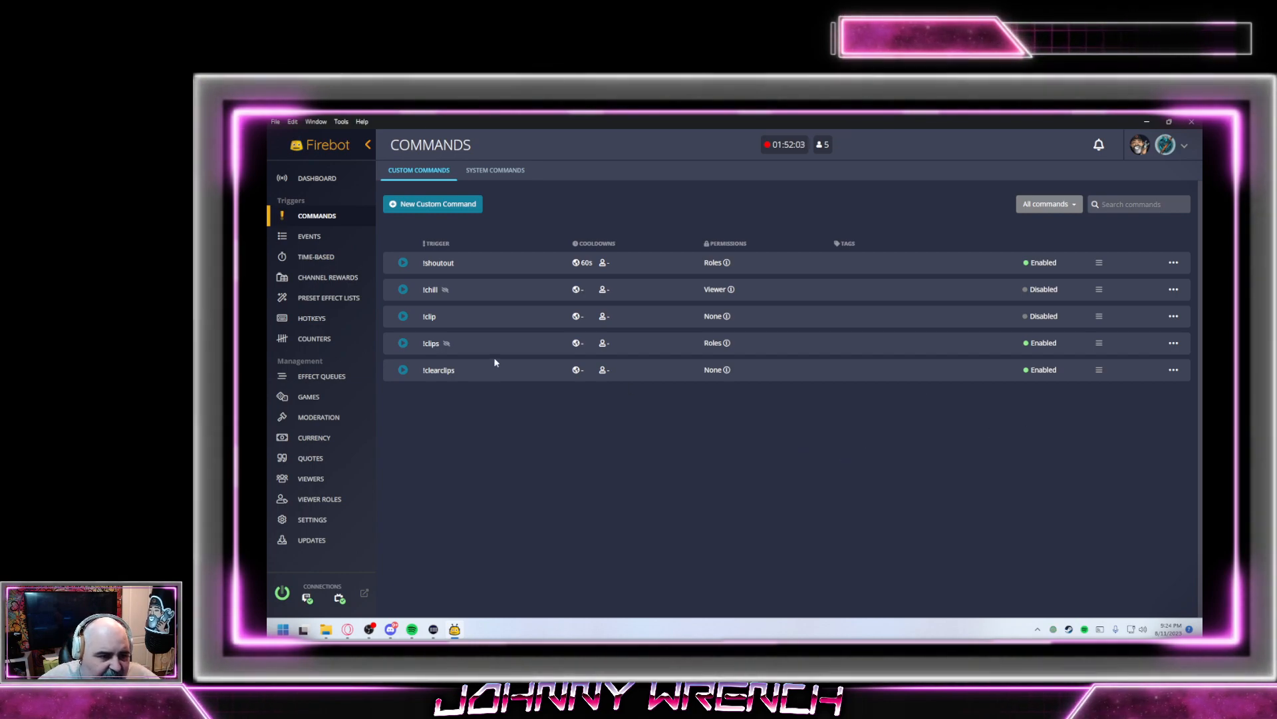
Review the !clips command's restrictions, settings and subcommands, and save it without editing anything
click(1173, 342)
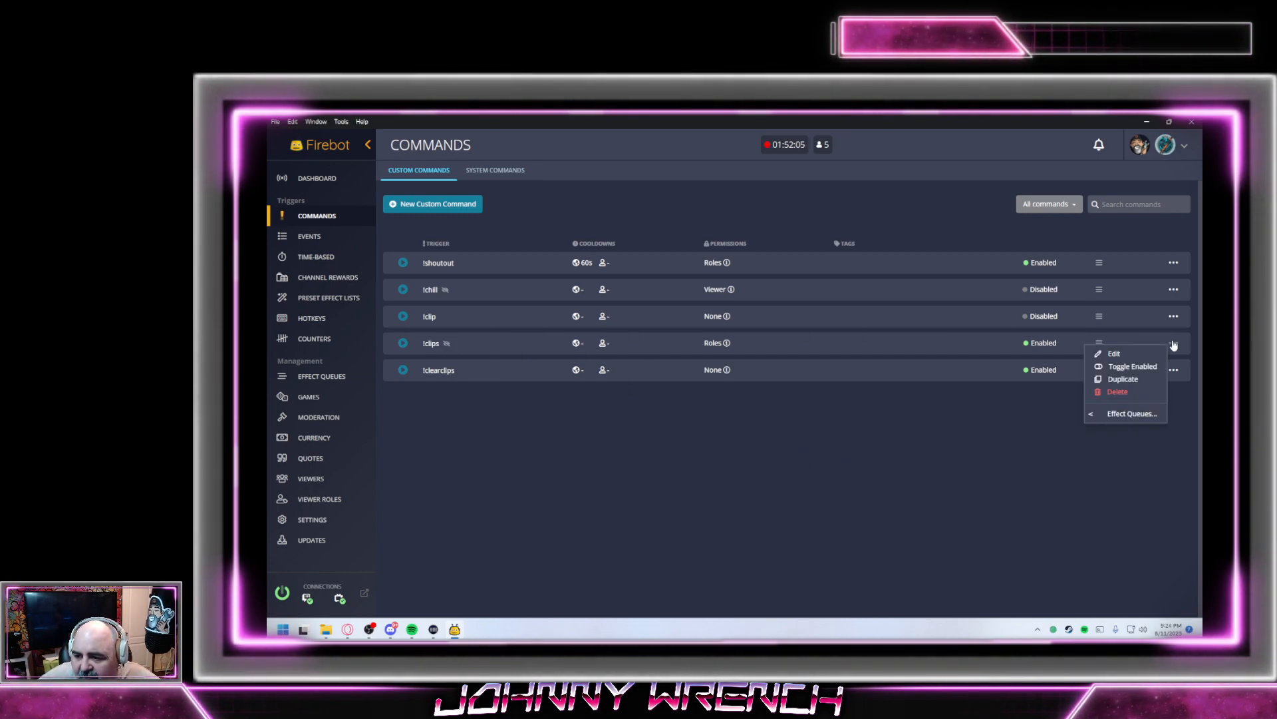
click(1114, 353)
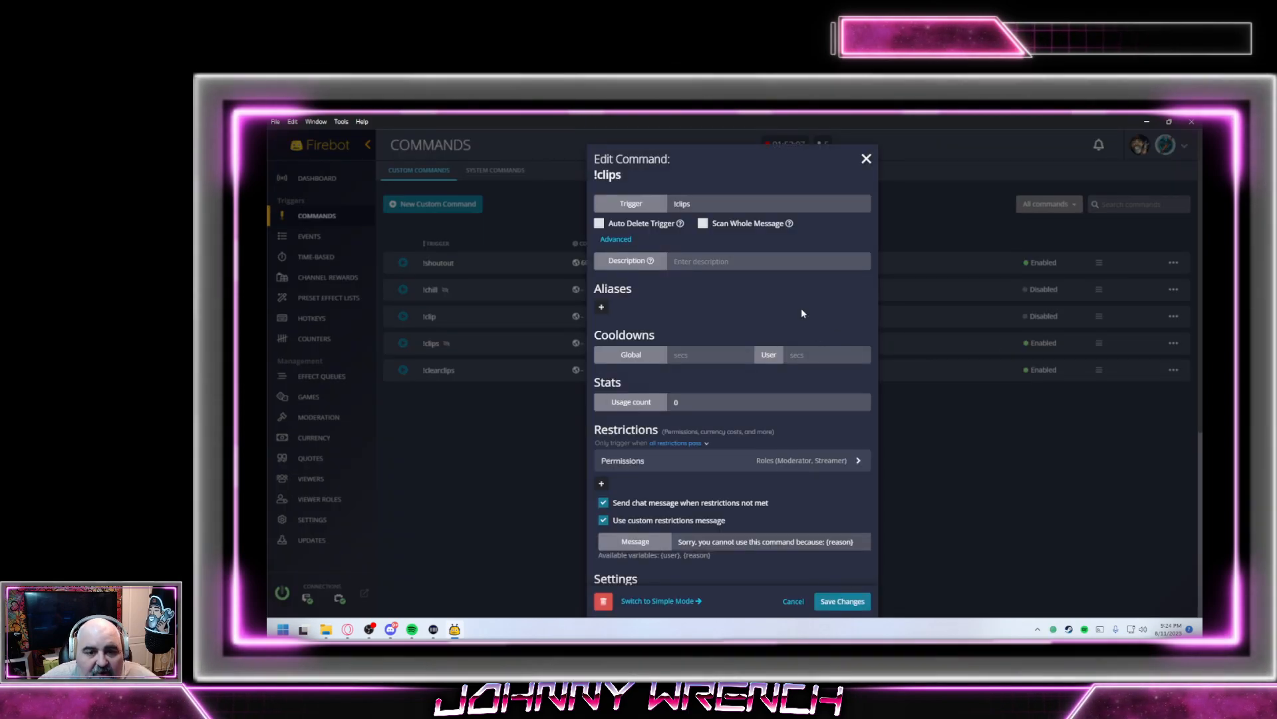
scroll(796, 309, down, 2)
scroll(795, 312, down, 1)
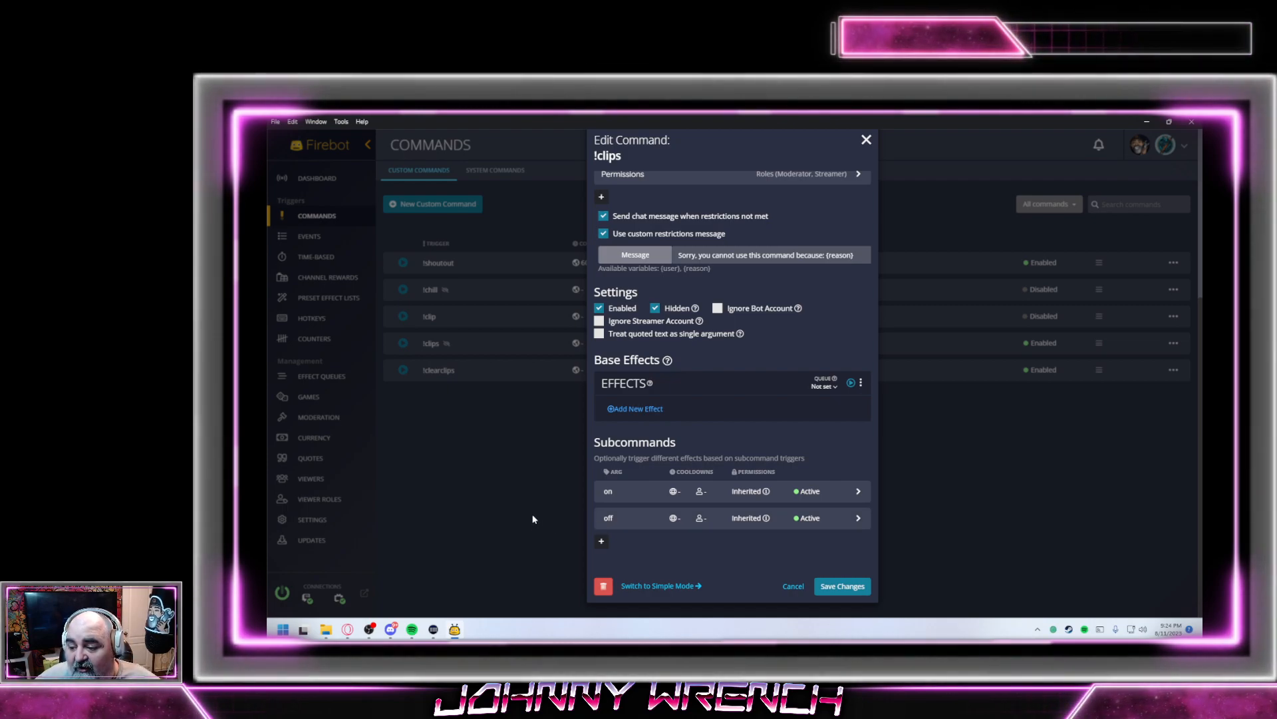
click(832, 589)
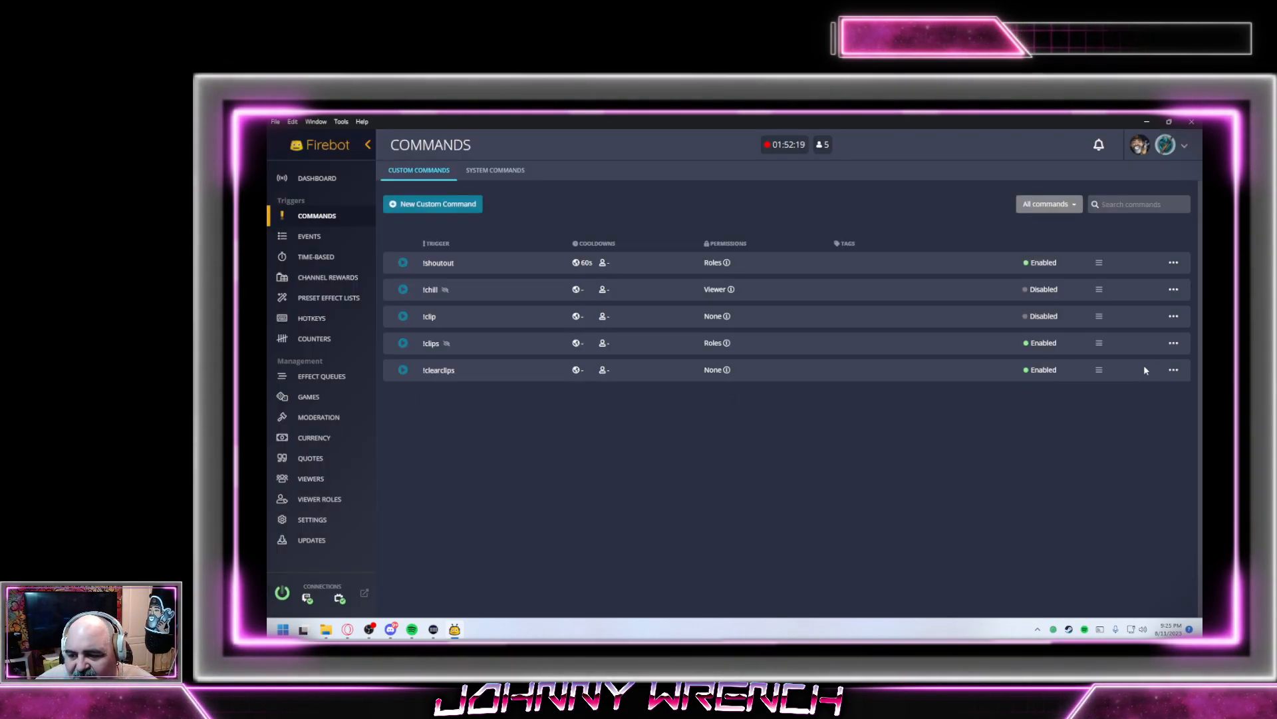
Review the !clearclips command's settings and effects, and save it as is
right_click(1090, 371)
click(1098, 381)
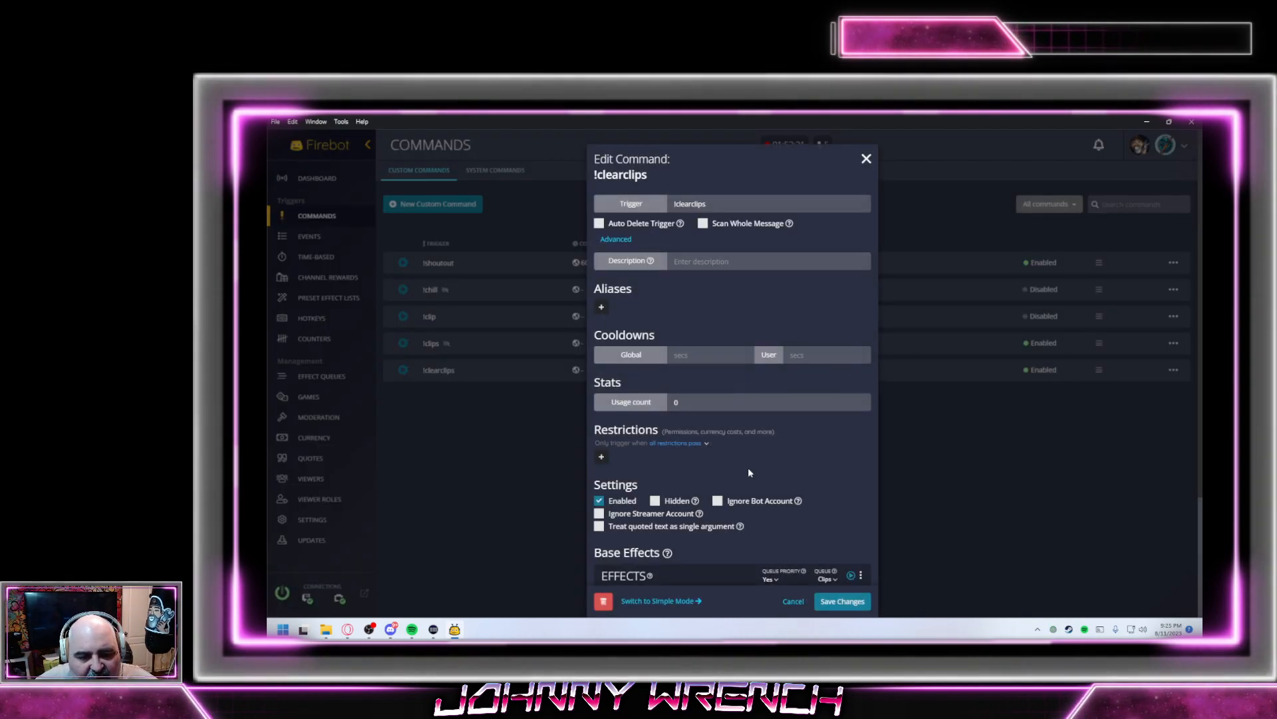
scroll(742, 459, down, 3)
click(840, 601)
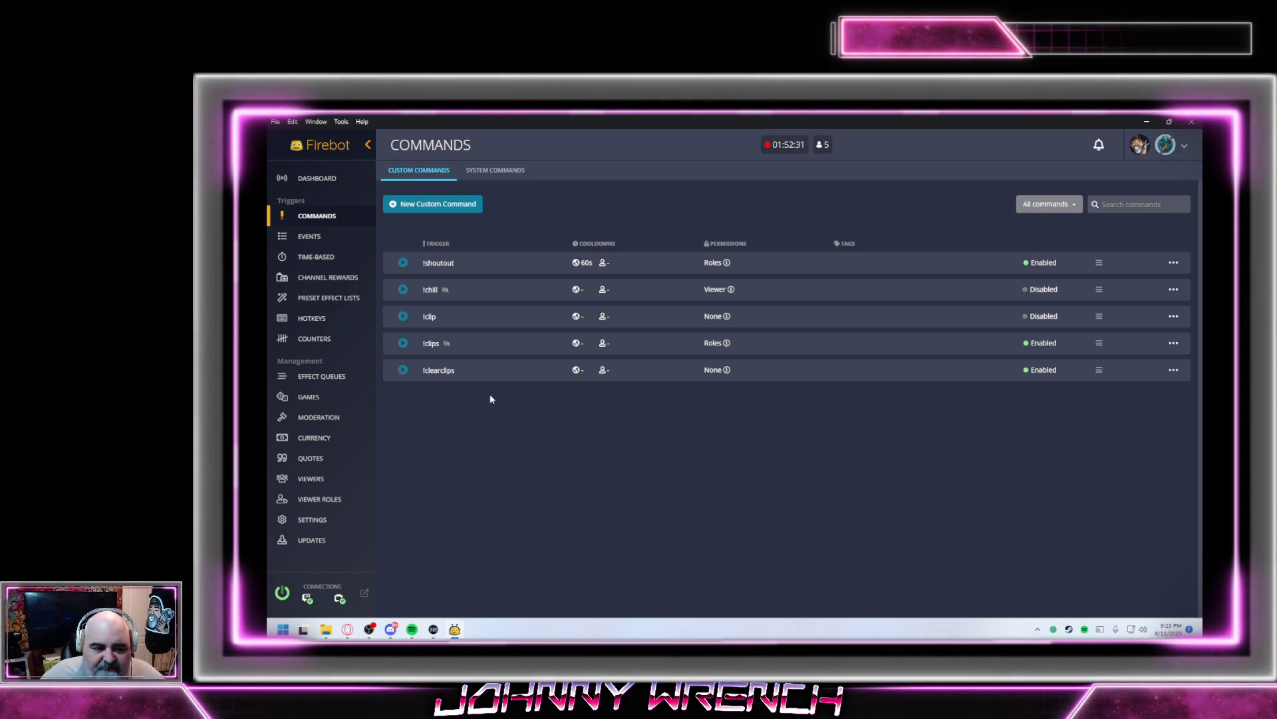
Open the [S] Short Break event in Firebot's General Events for editing and examine its trigger, filter and effect
click(316, 238)
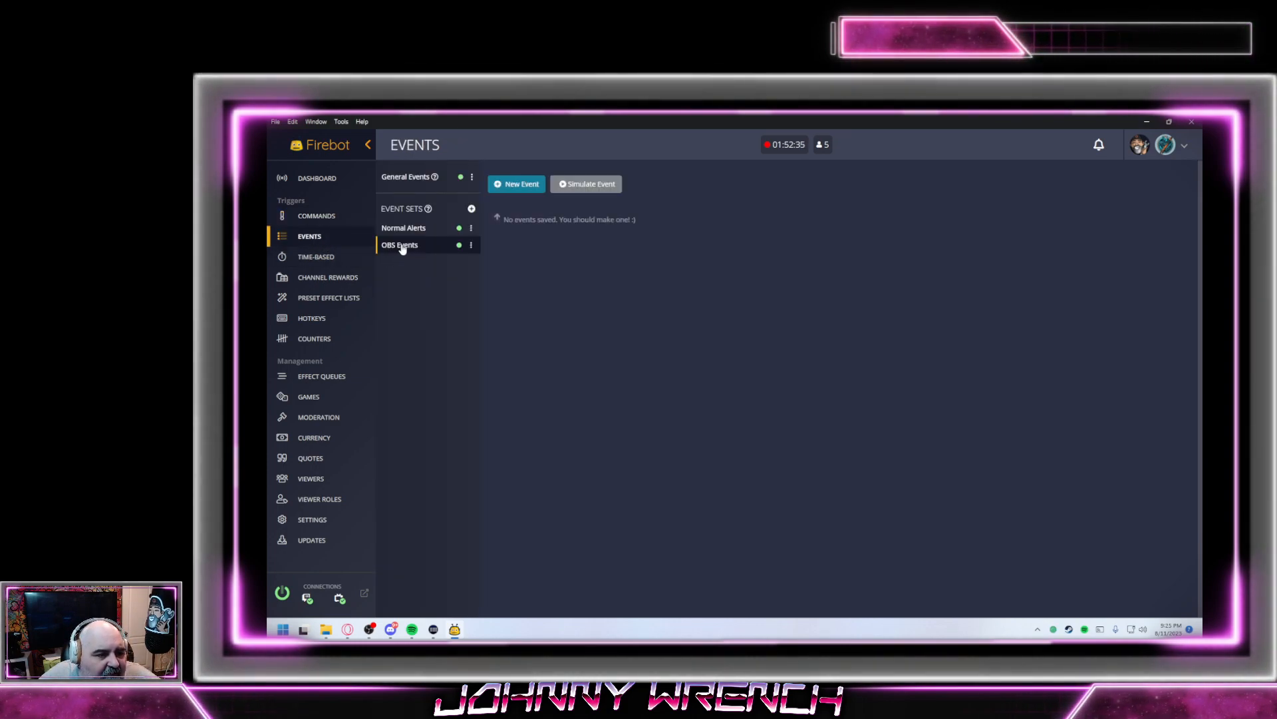
click(421, 180)
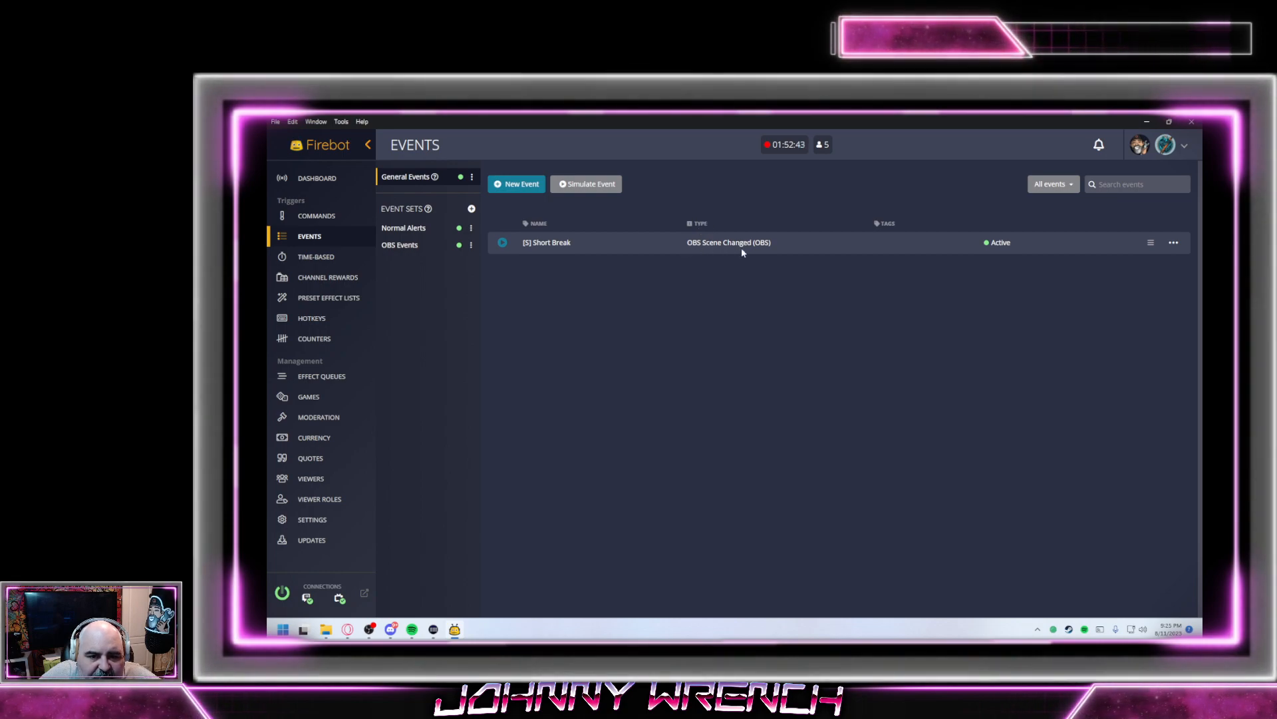
click(1174, 244)
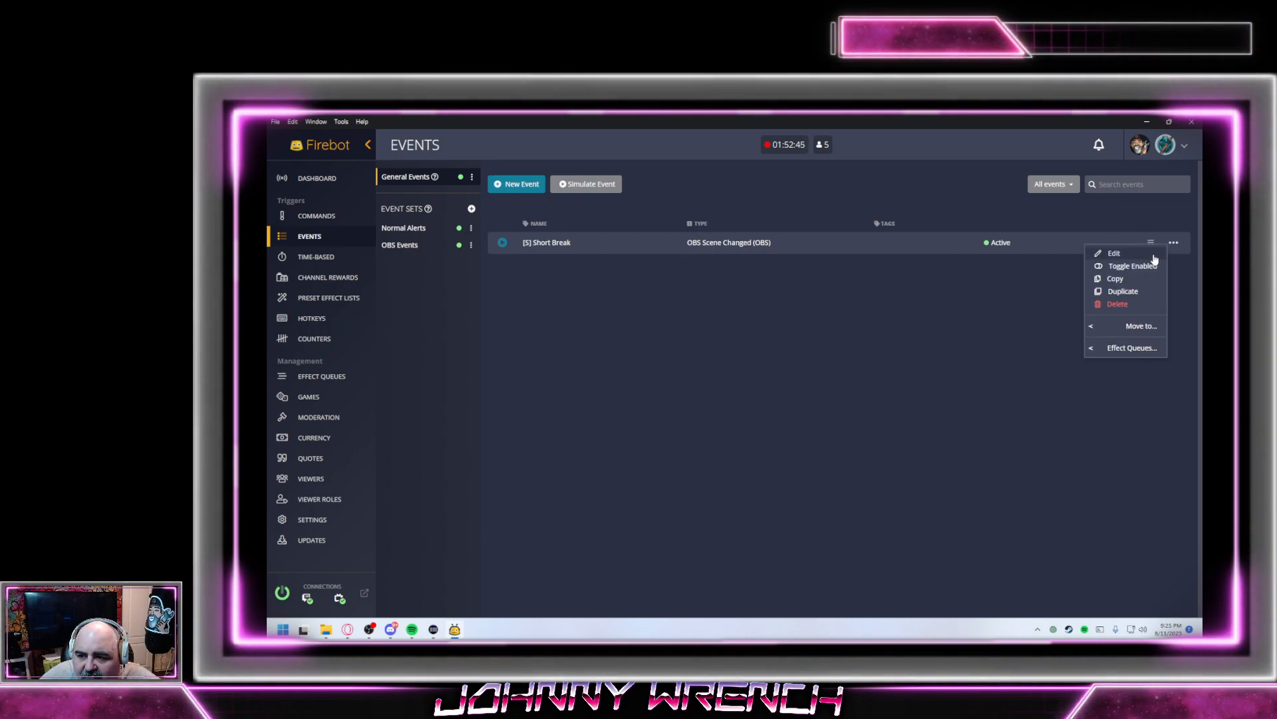
click(1125, 254)
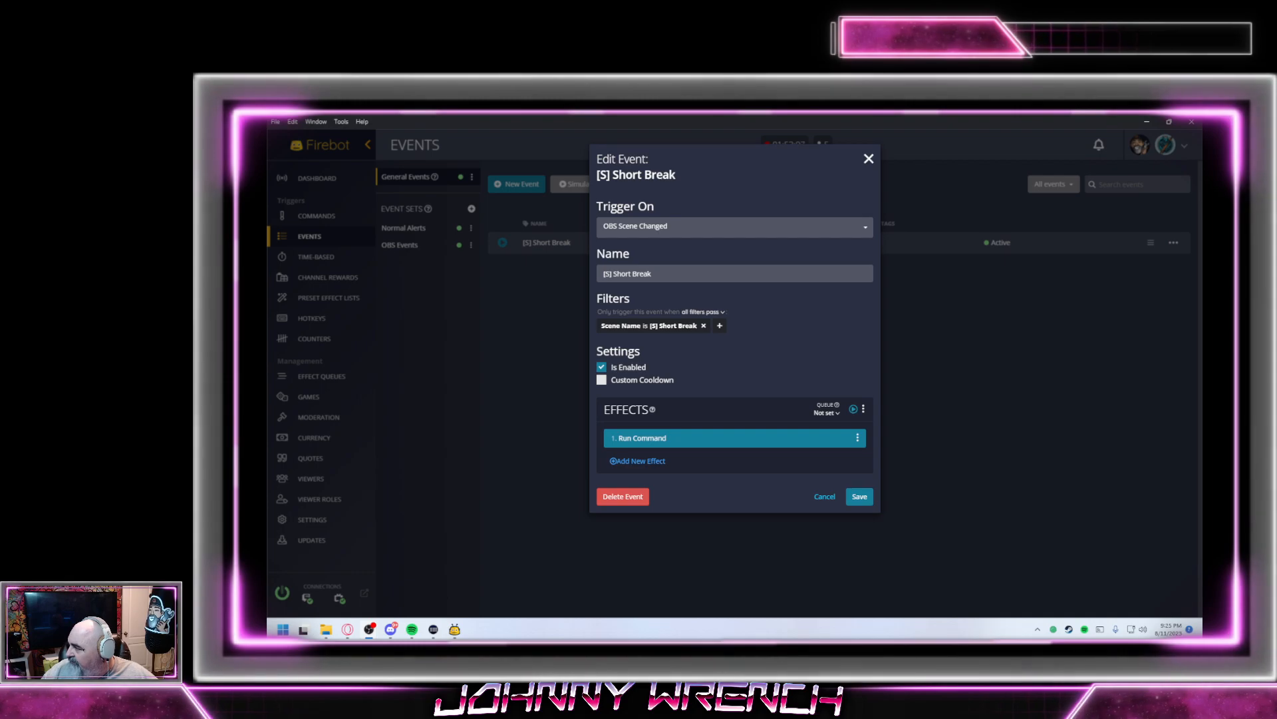
Switch to OBS Studio, maximize its window and add a new scene named "[S] Short Break"
drag(1202, 280, 661, 195)
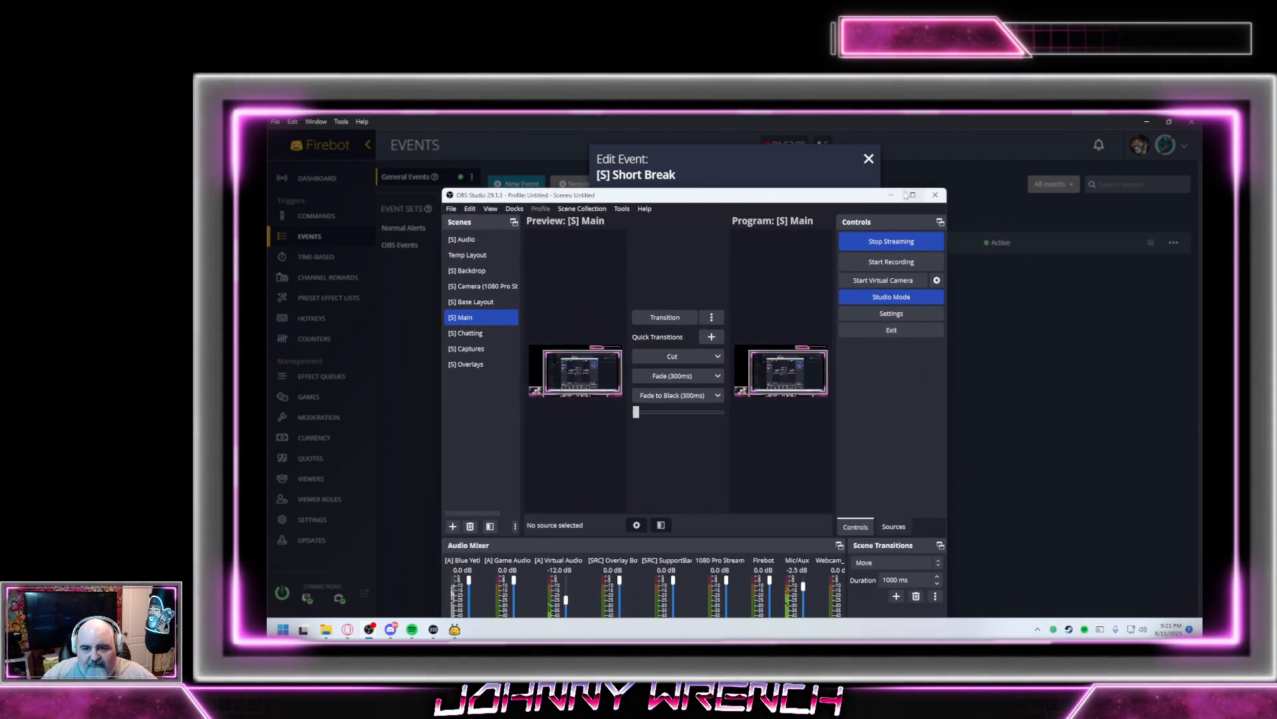
click(912, 194)
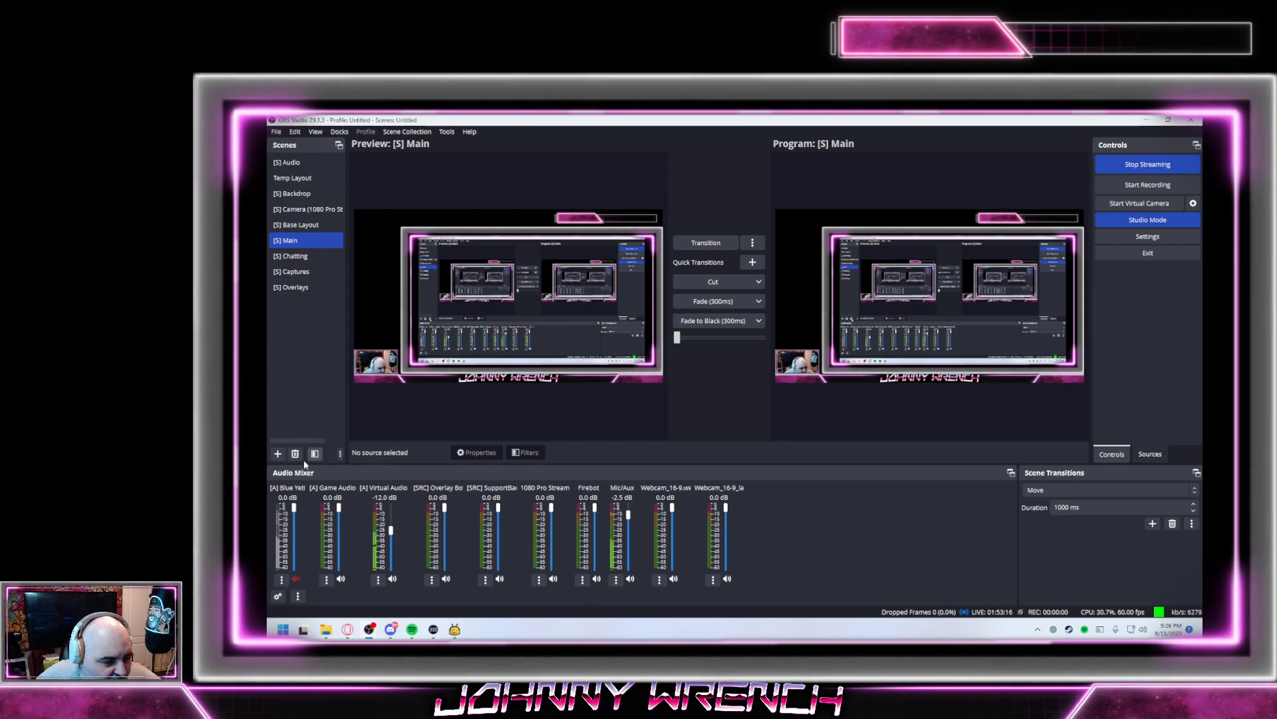
click(278, 453)
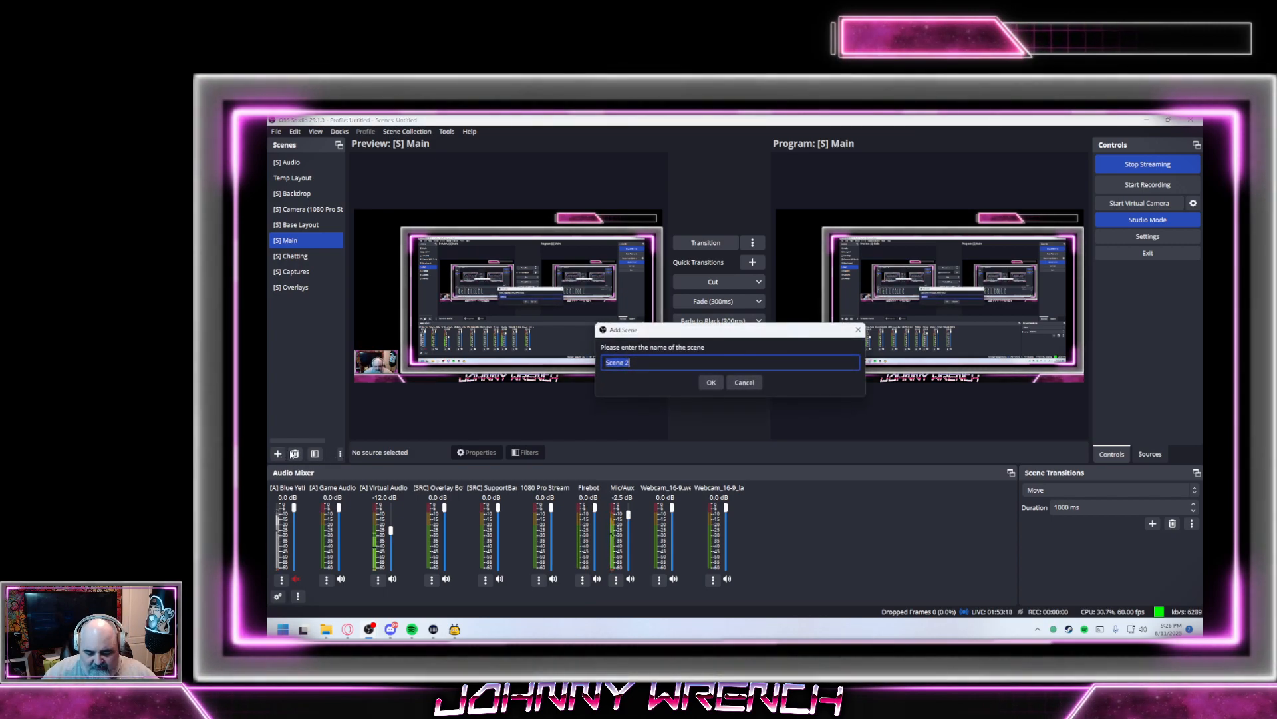
text([S)
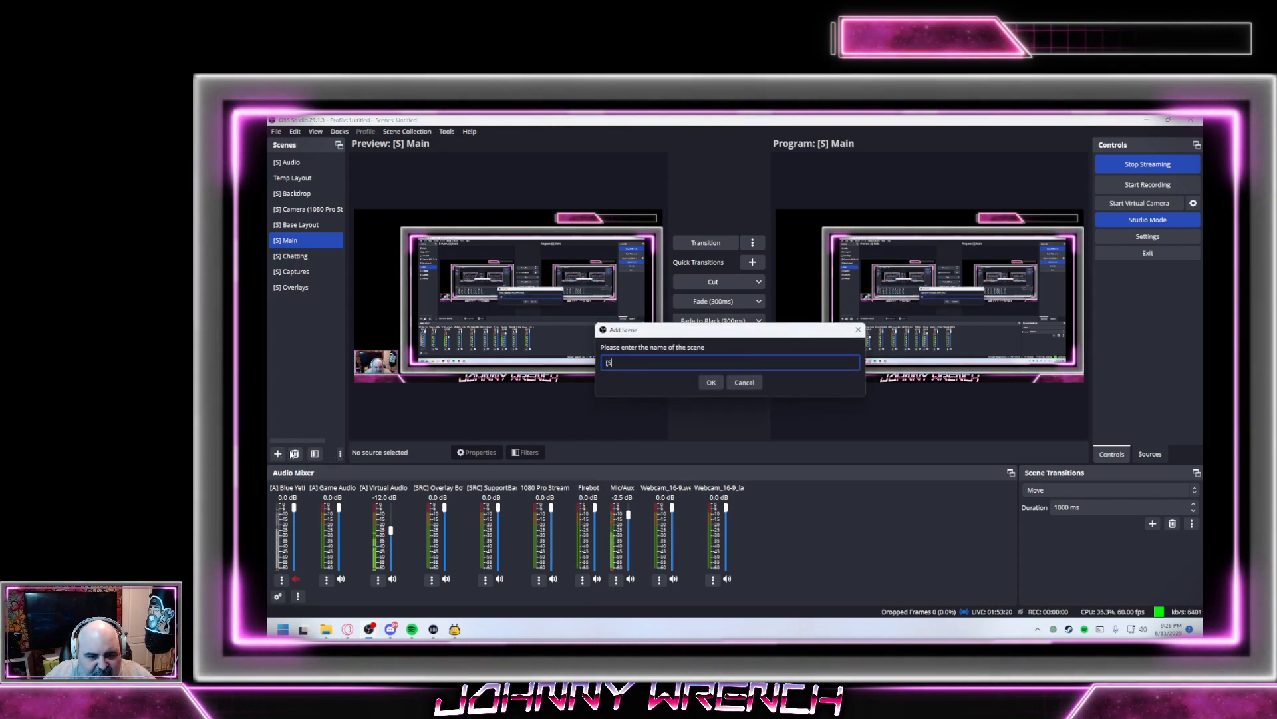
text(])
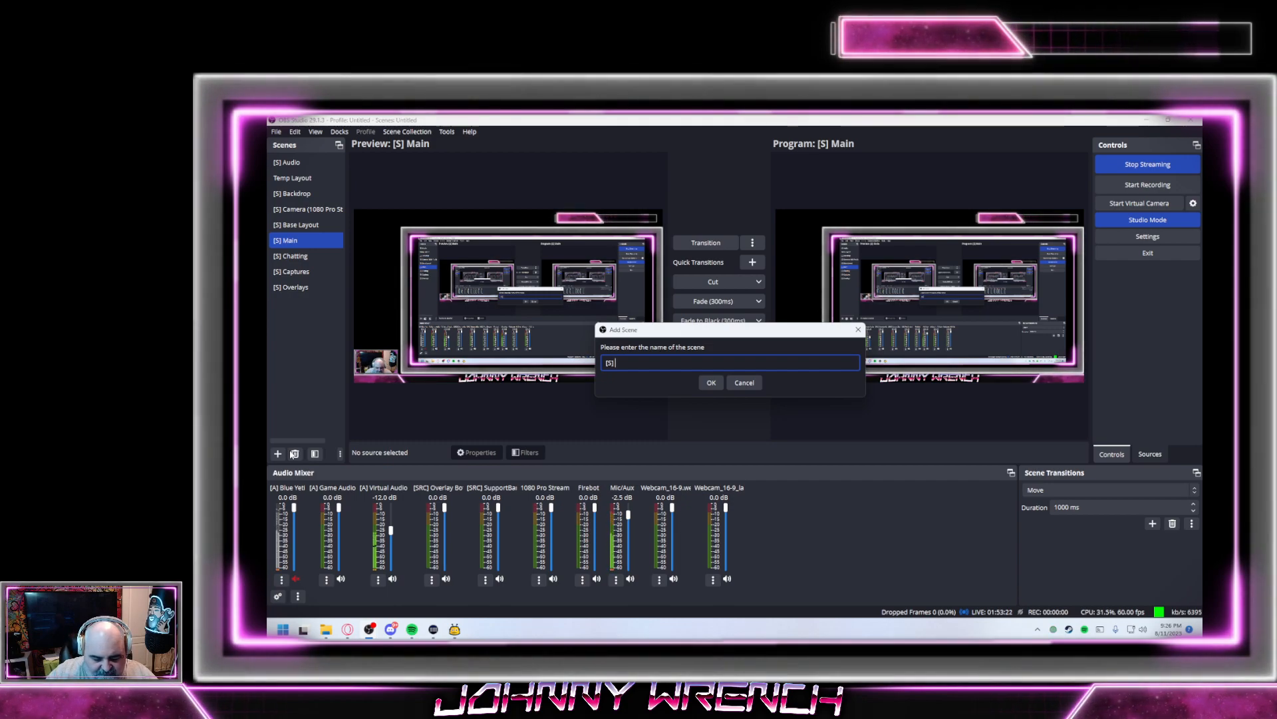
text( Short Break)
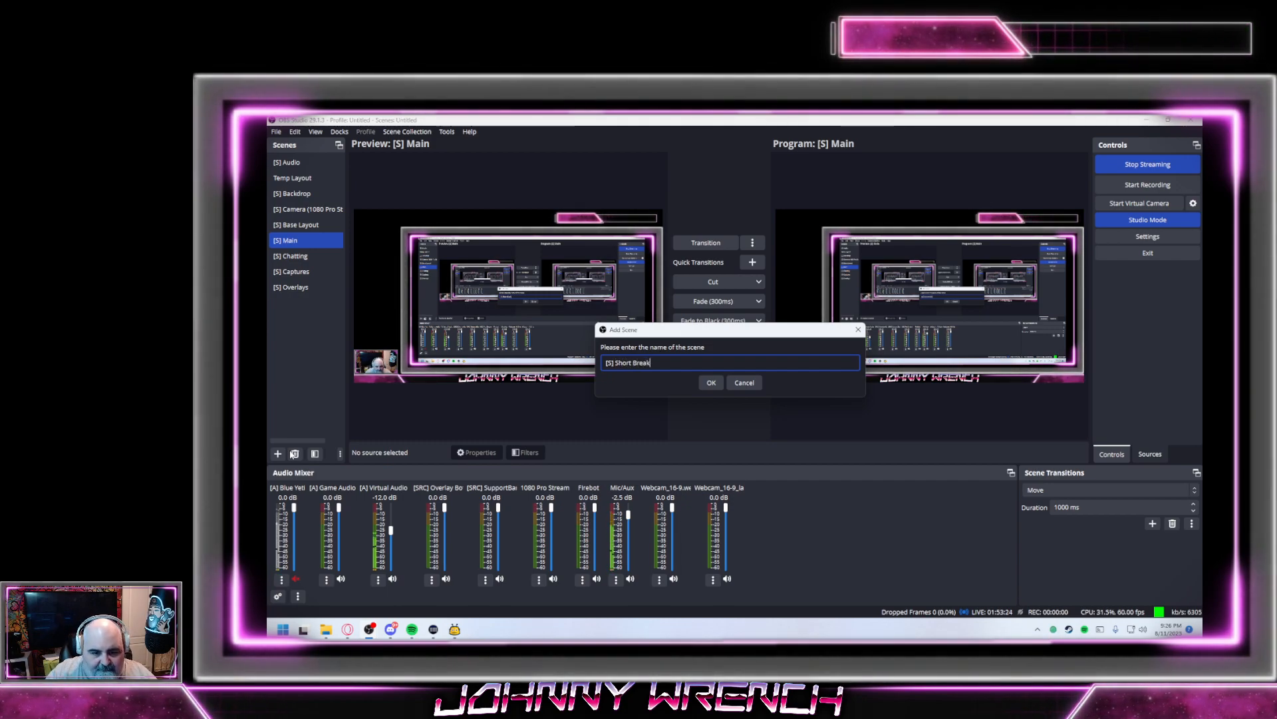
key(Return)
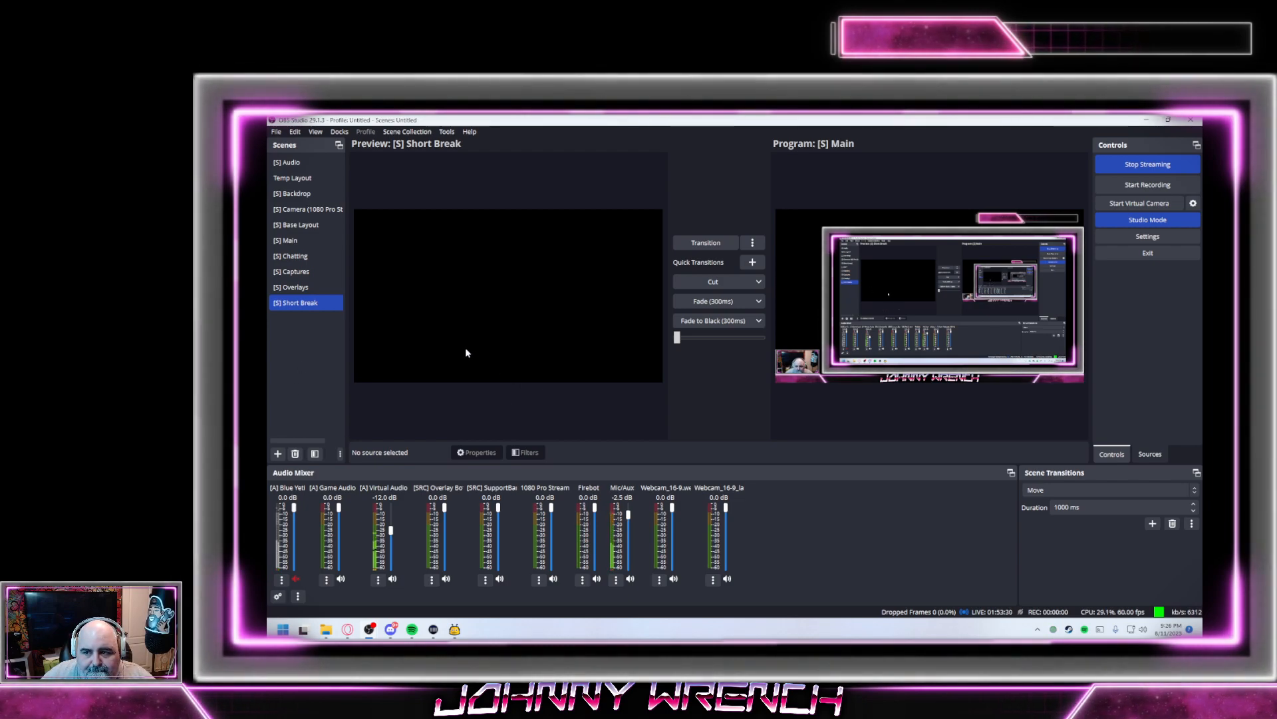
Add the existing [S] Base Layout scene as a visible source in the [S] Short Break scene
click(1149, 454)
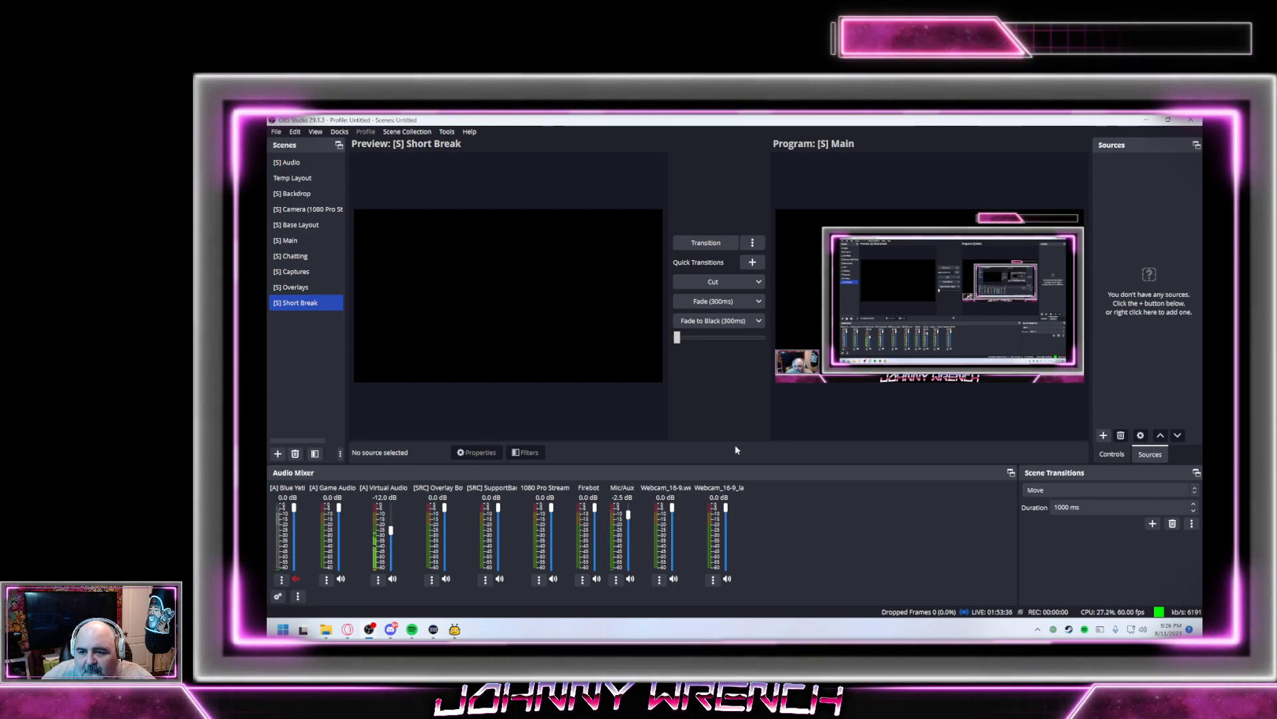
click(1104, 435)
click(1124, 305)
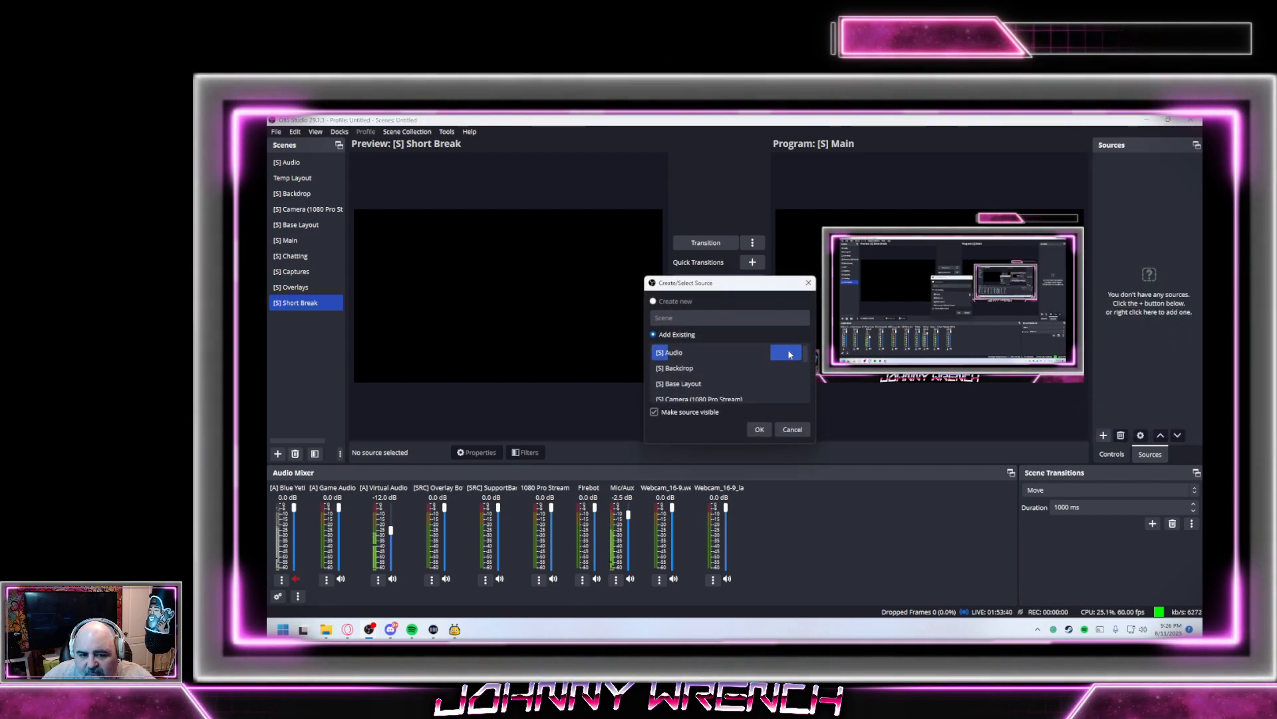
click(678, 368)
click(685, 383)
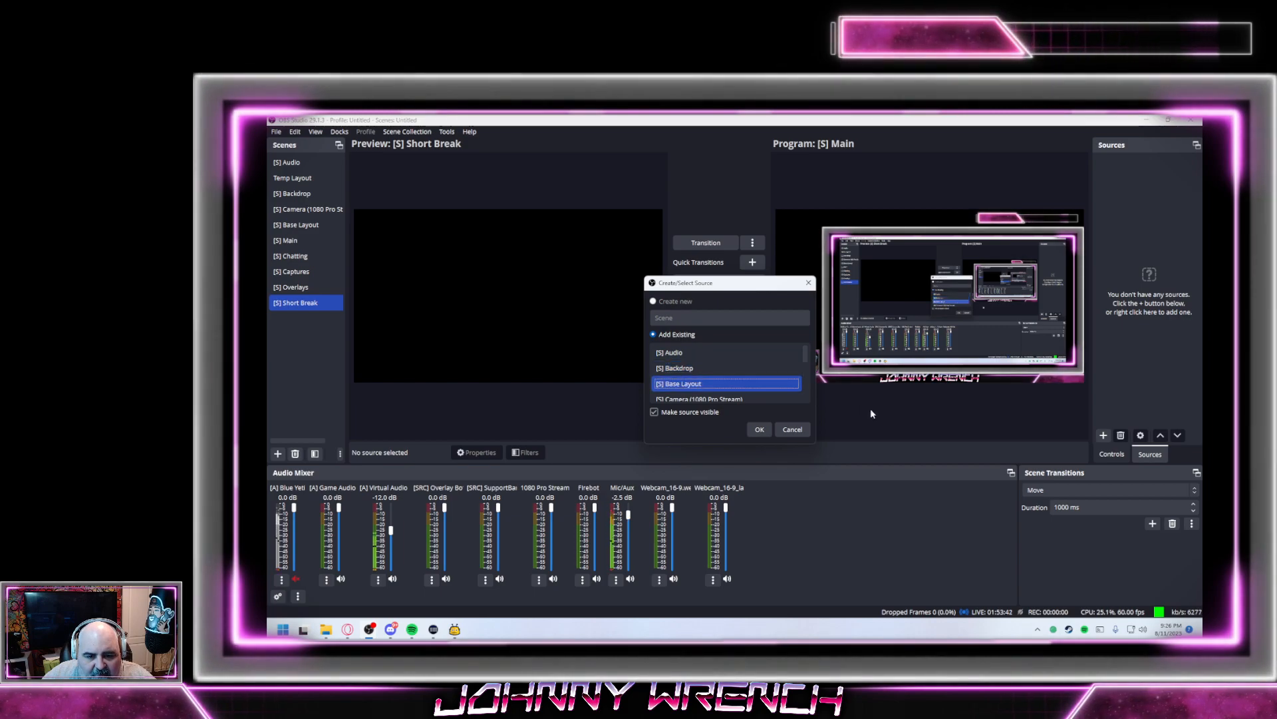
click(758, 429)
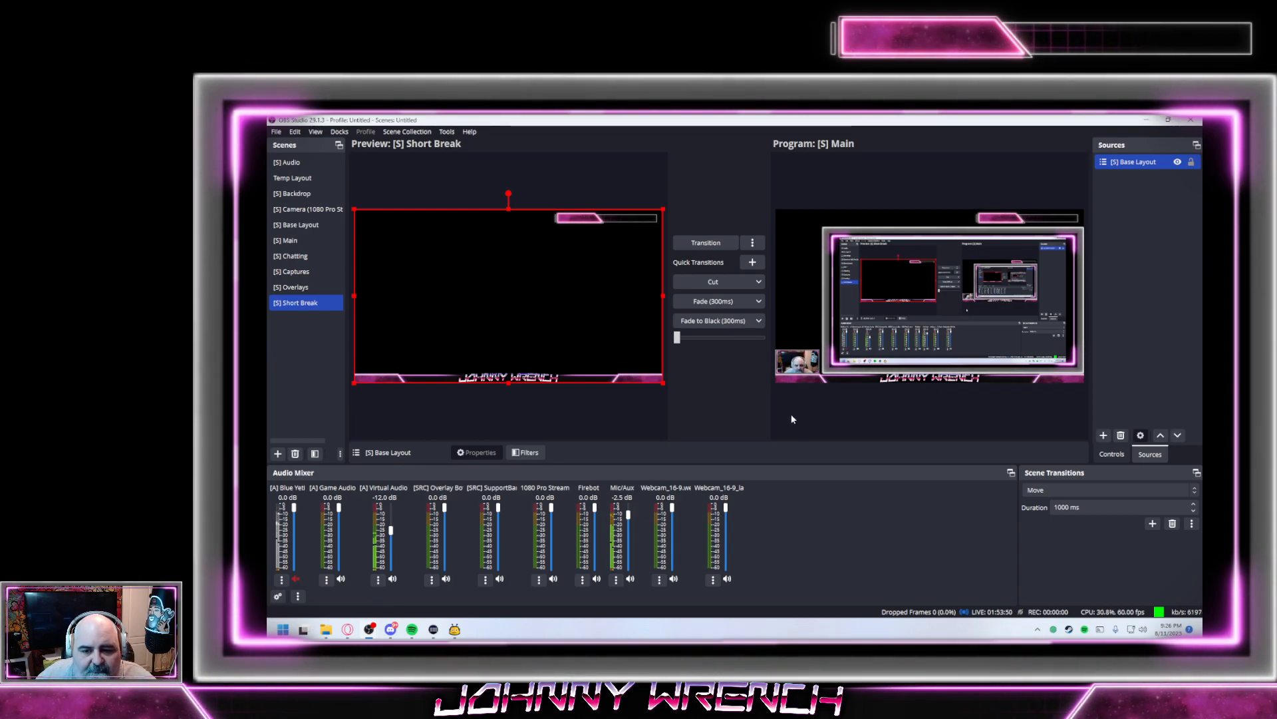
Copy the Webcam_16-9.webm source from the [S] Captures scene
click(313, 245)
click(283, 273)
click(1124, 164)
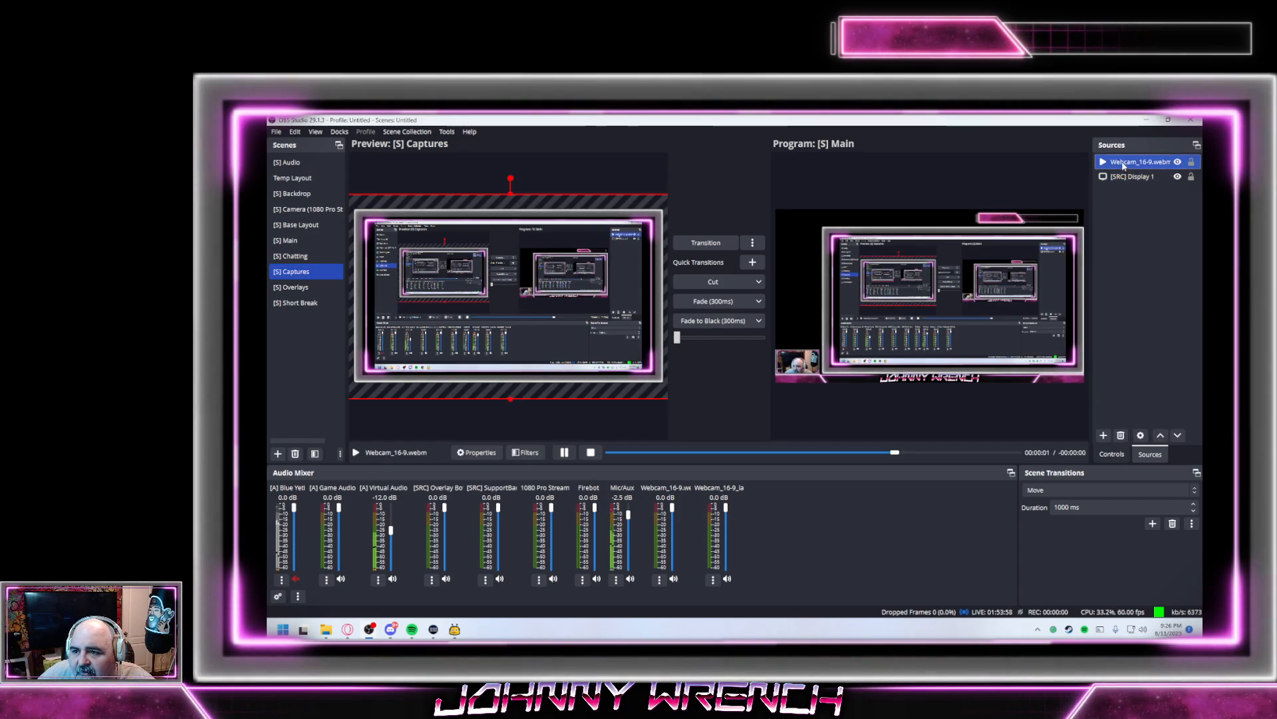
right_click(1123, 165)
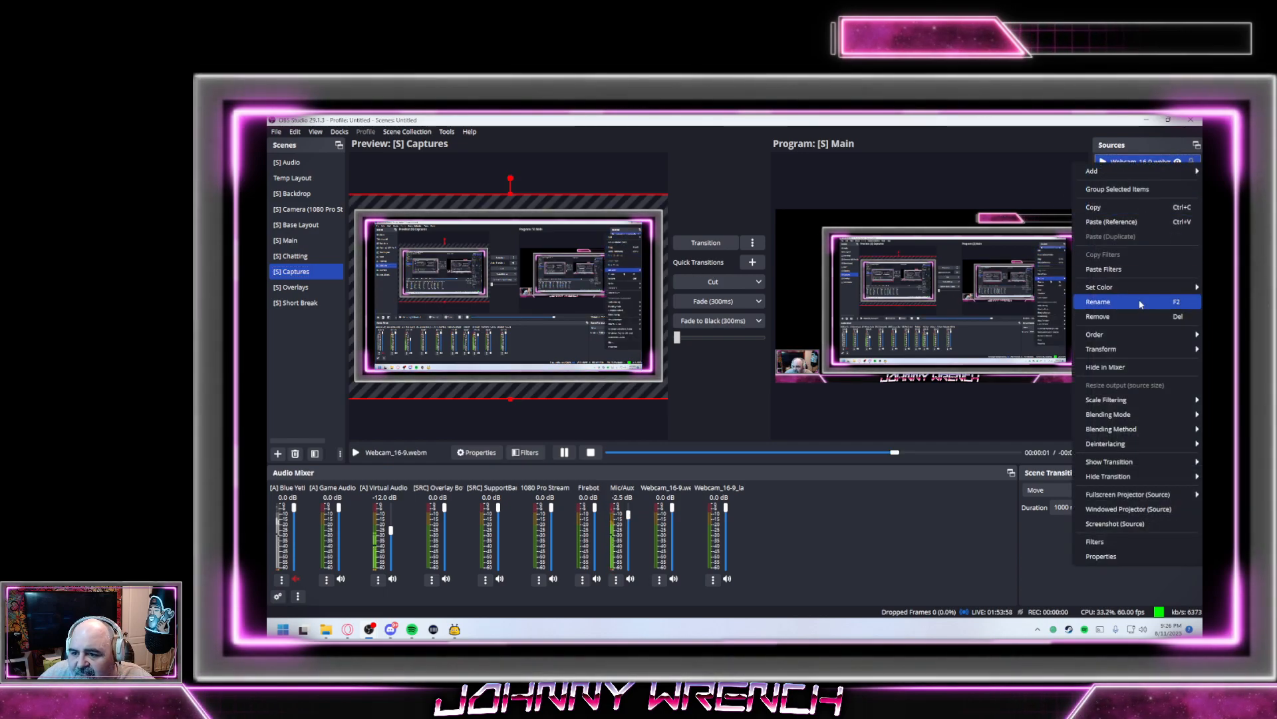
click(1095, 209)
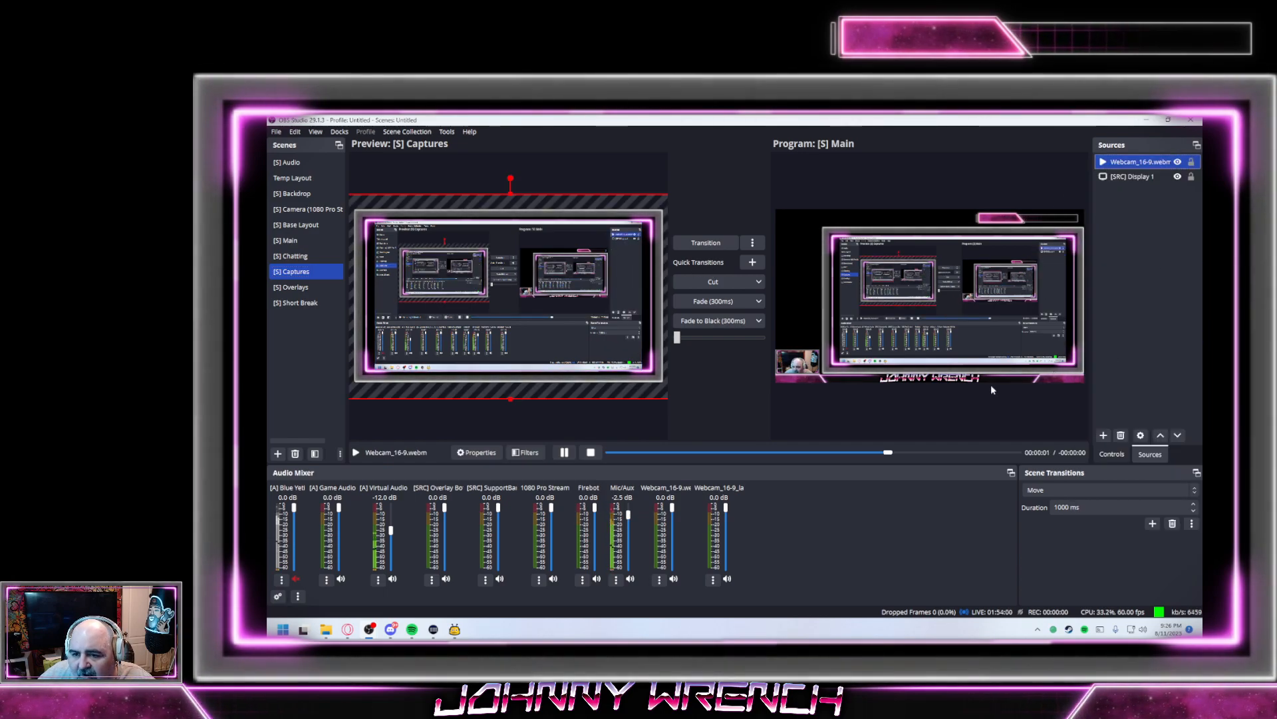
Paste the copied webcam frame source into the [S] Short Break scene as a reference
click(302, 305)
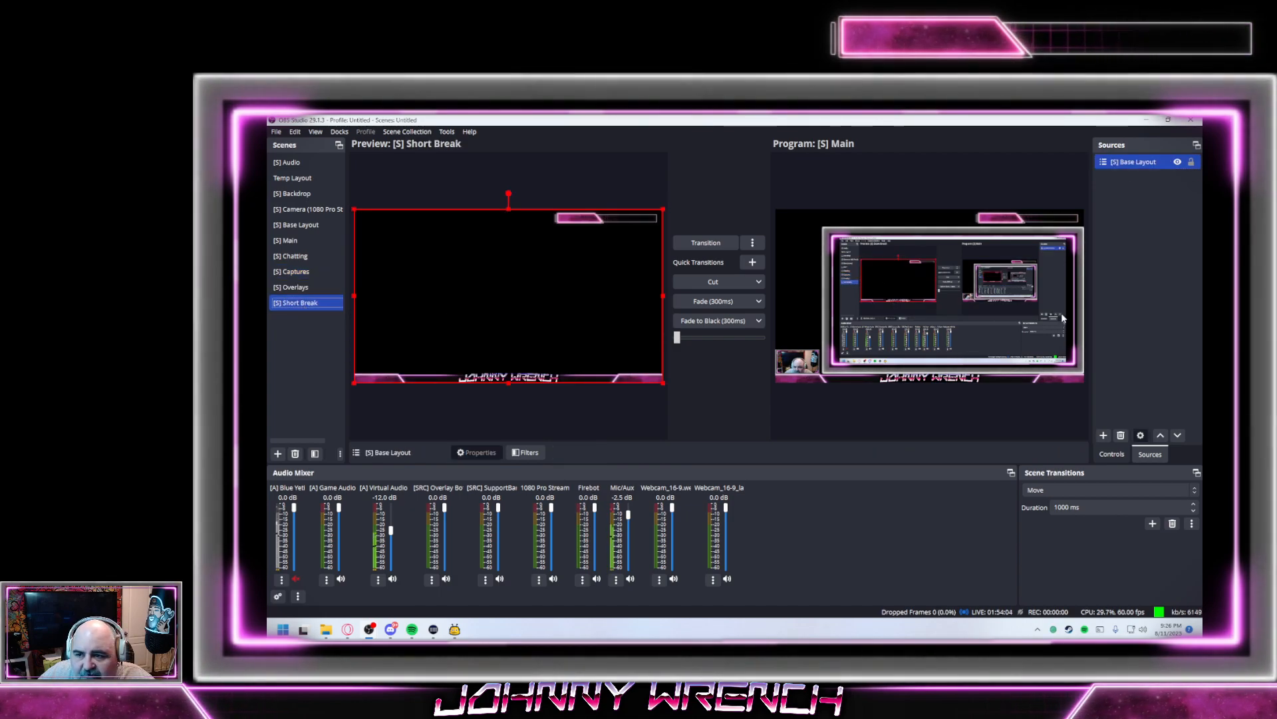
right_click(1108, 273)
click(1129, 315)
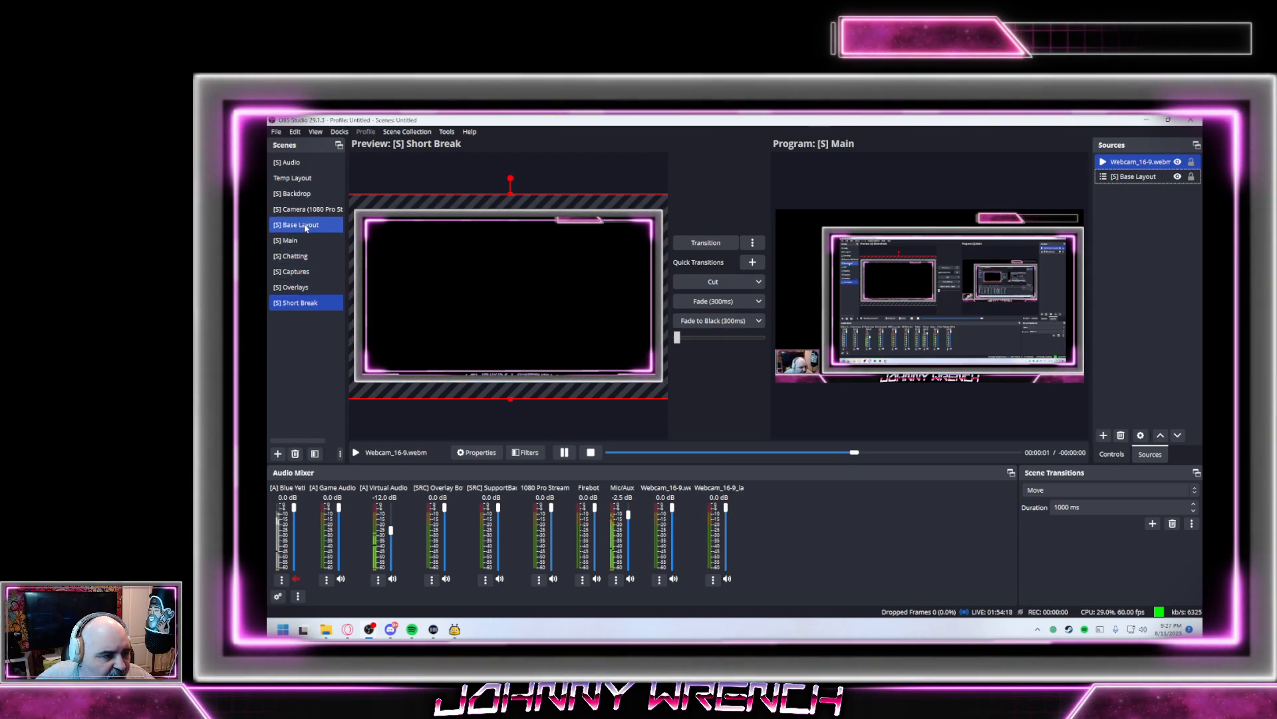
Copy the transform of [S] Captures in the [S] Main scene and paste it onto Webcam_16-9.webm in [S] Short Break
click(293, 241)
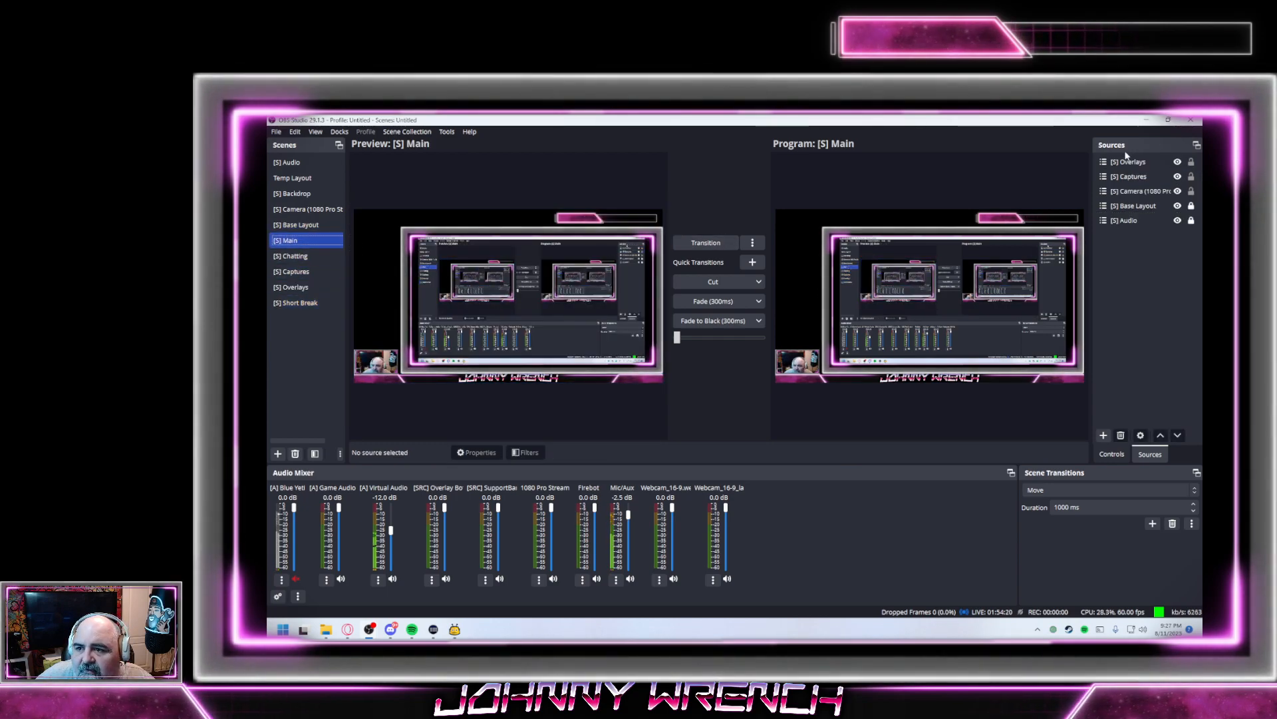
right_click(1135, 176)
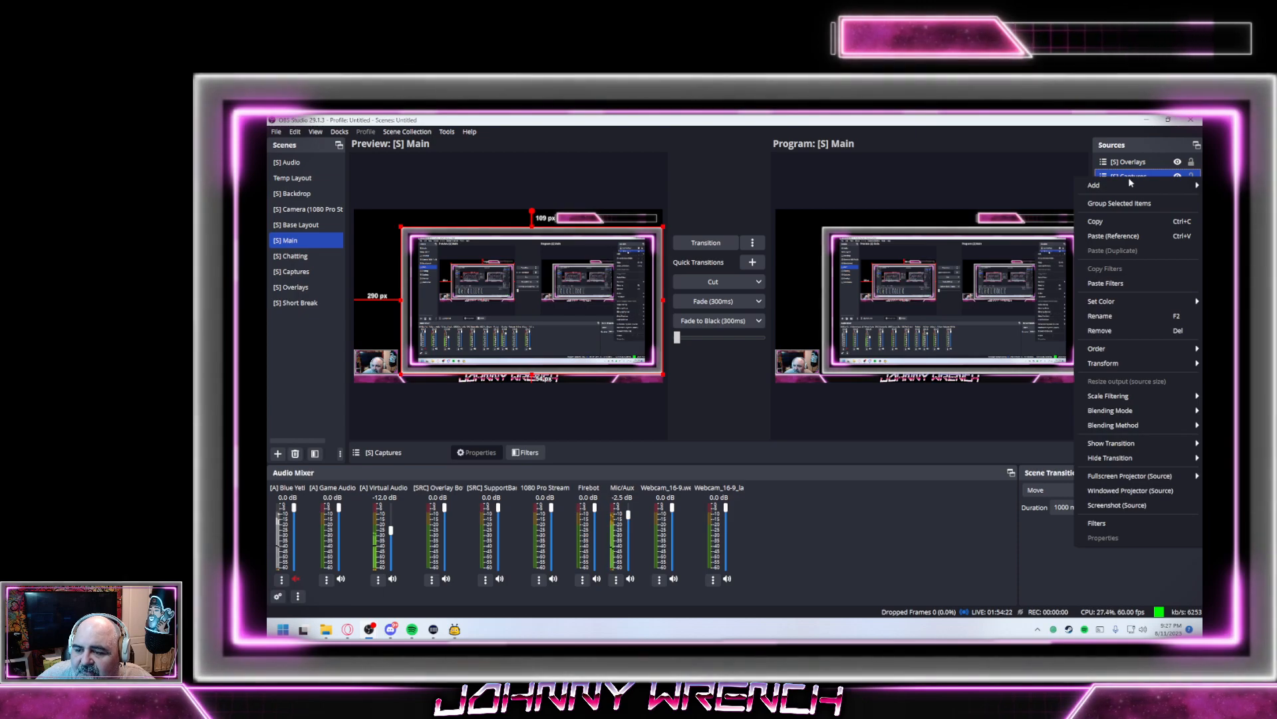
mouse_move(1105, 363)
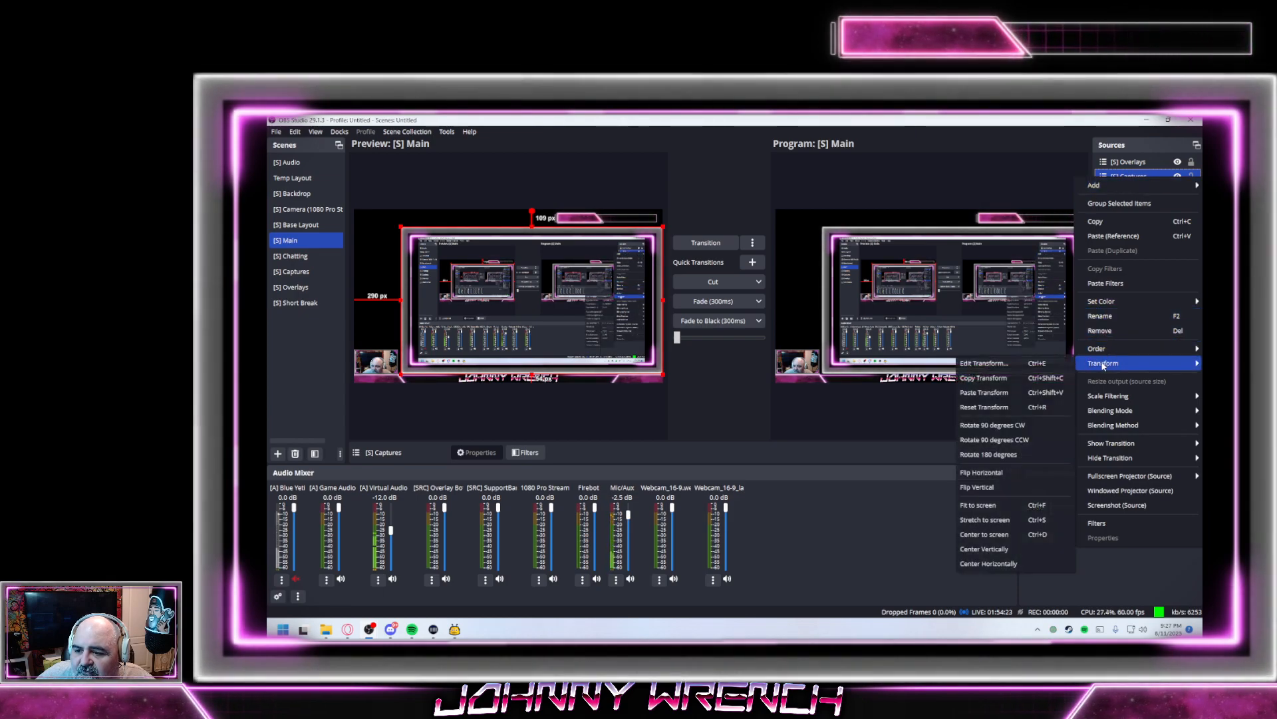
click(973, 380)
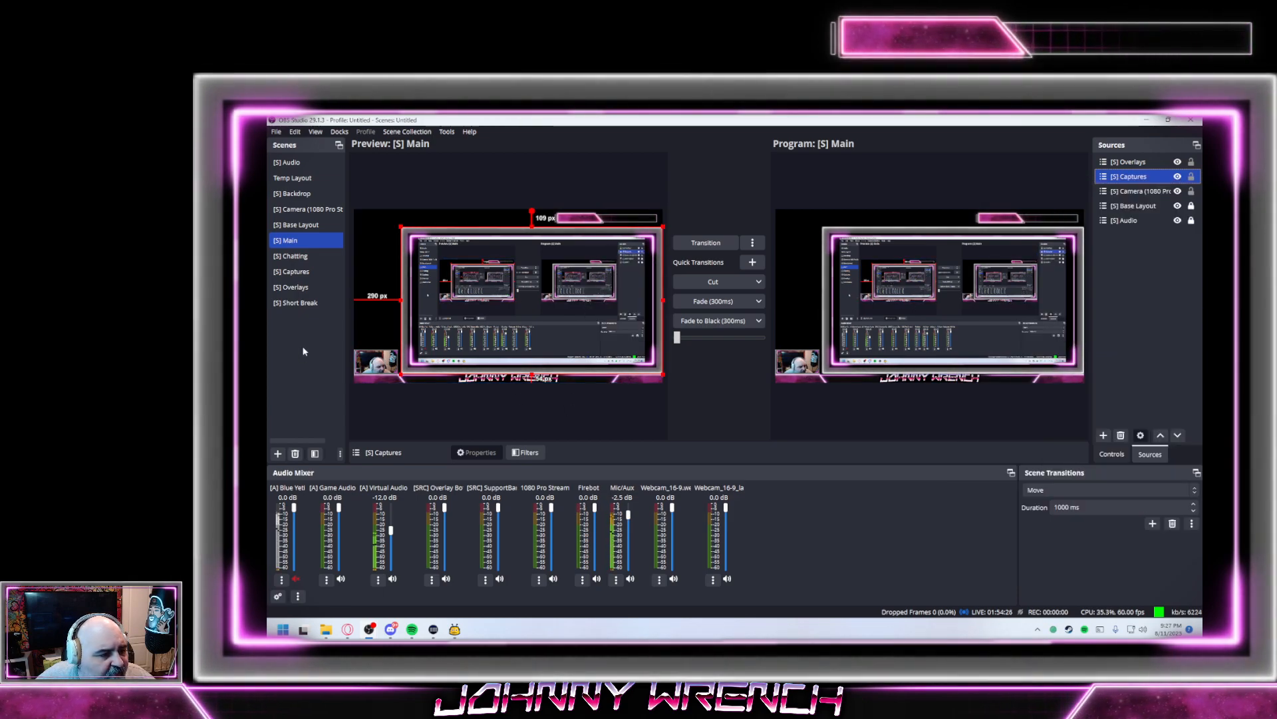
click(295, 303)
right_click(1135, 163)
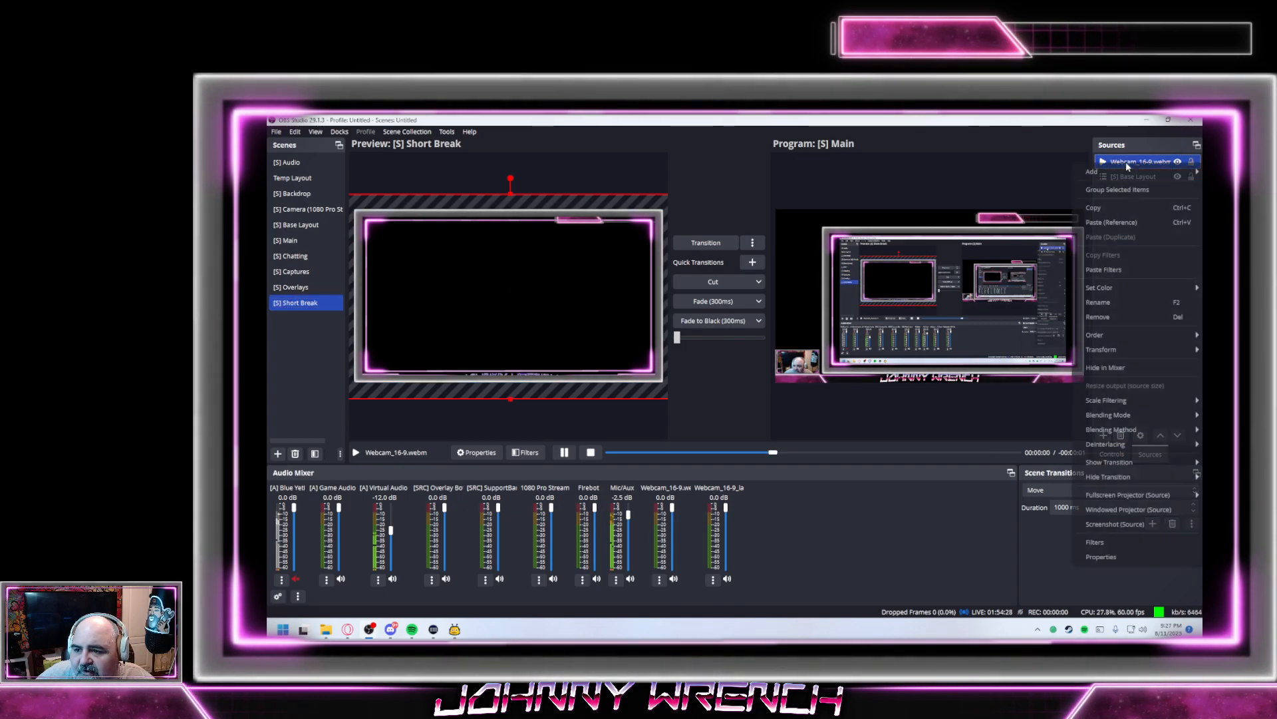
mouse_move(1108, 349)
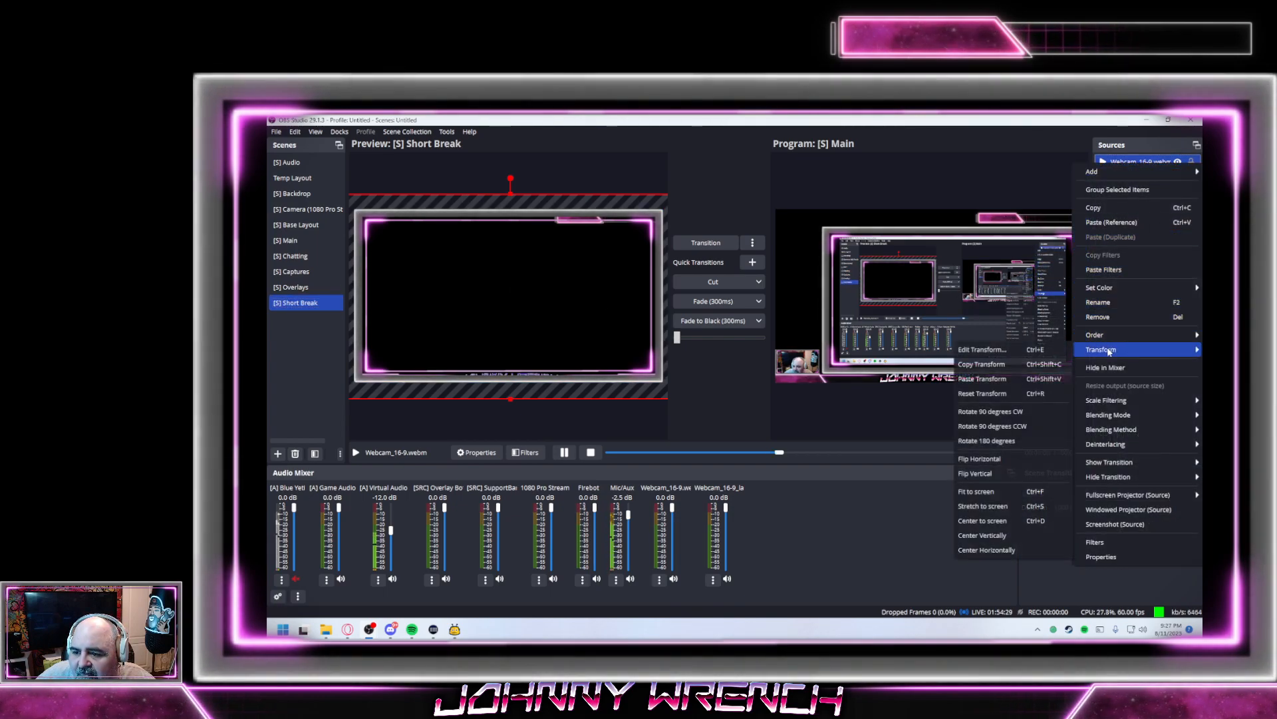
click(980, 380)
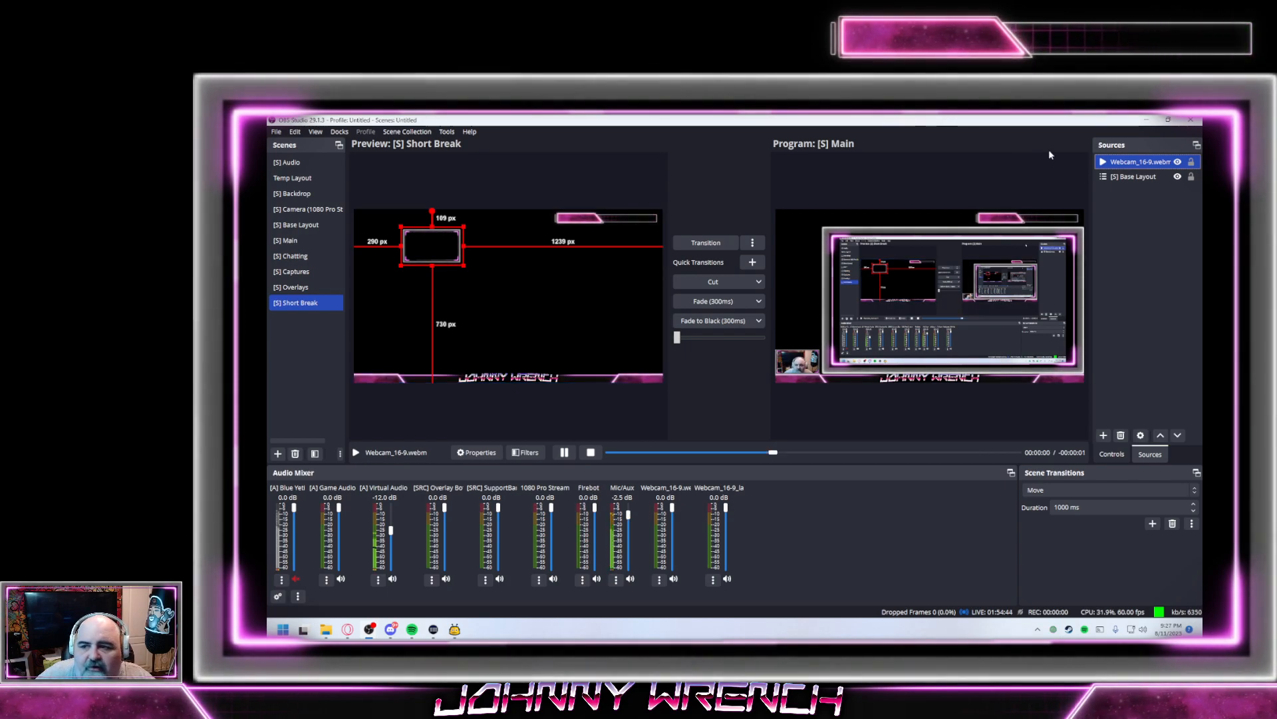
Remove the [S] Base Layout source from the [S] Short Break scene
click(1134, 177)
right_click(1134, 176)
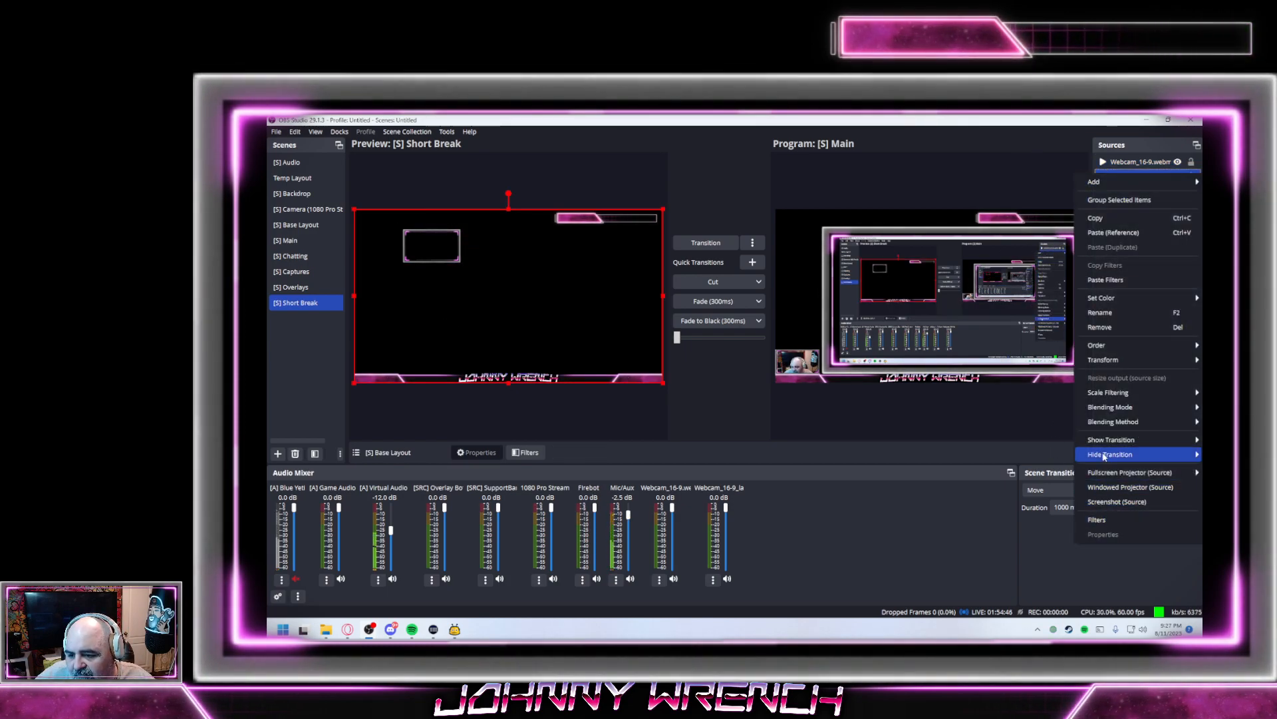
click(1105, 330)
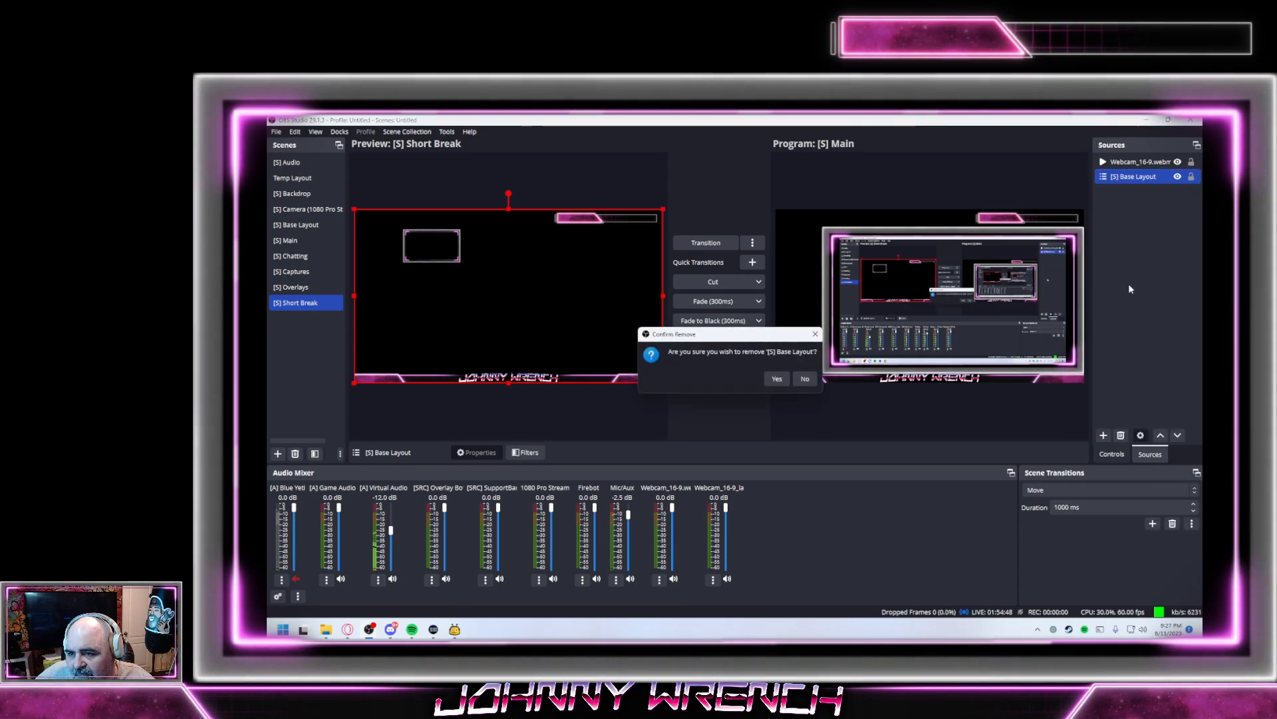
click(775, 379)
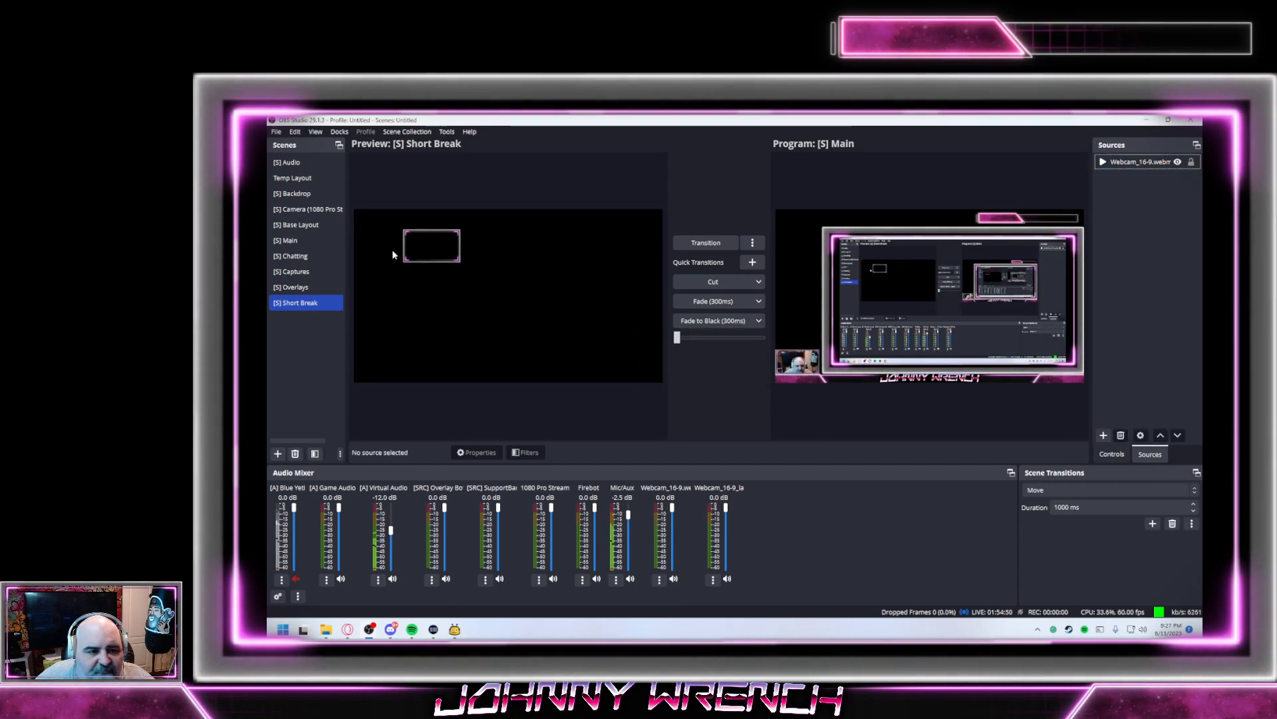
Check the transform options of Webcam_16-9.webm in [S] Short Break, and remove that source from the scene
click(422, 249)
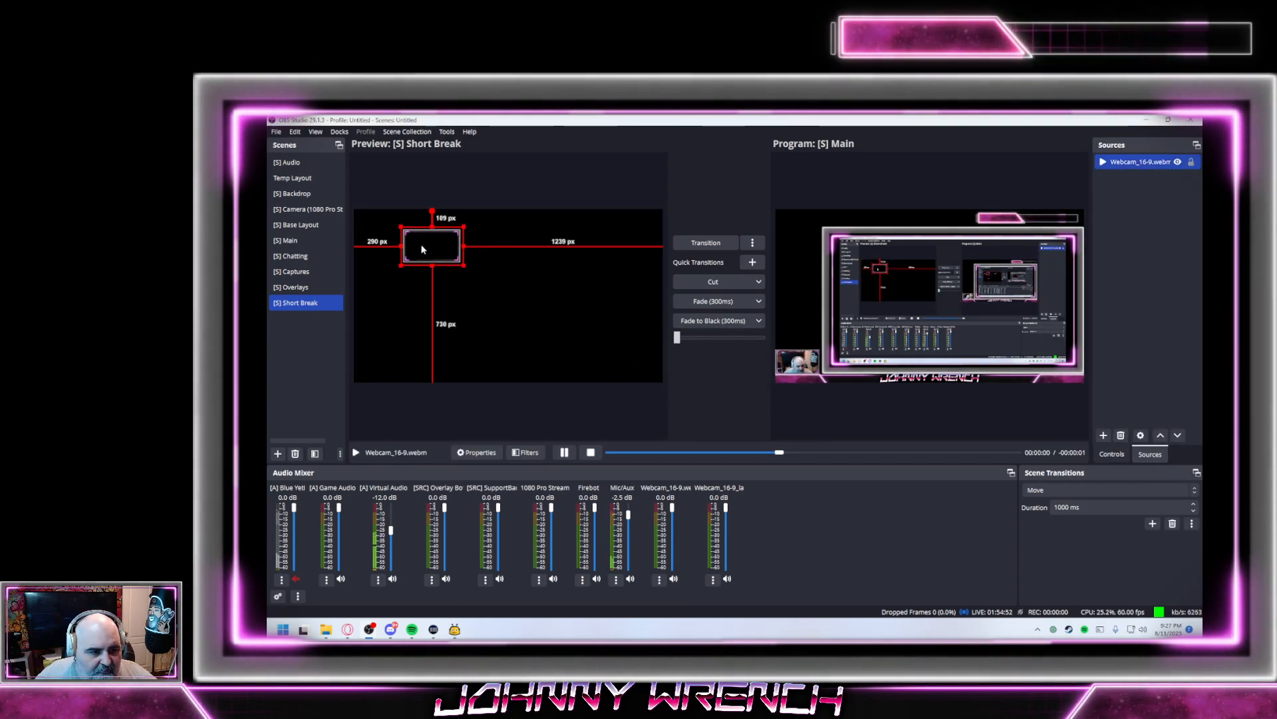
right_click(422, 249)
mouse_move(498, 398)
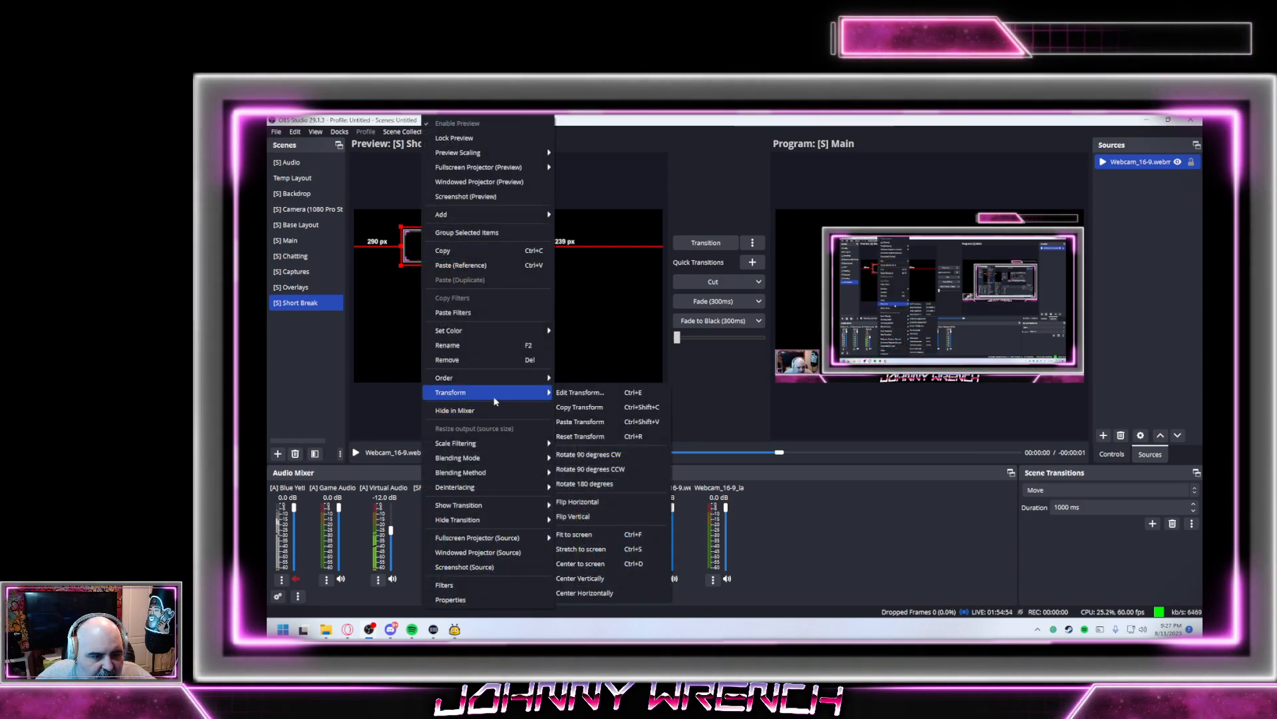
right_click(1124, 162)
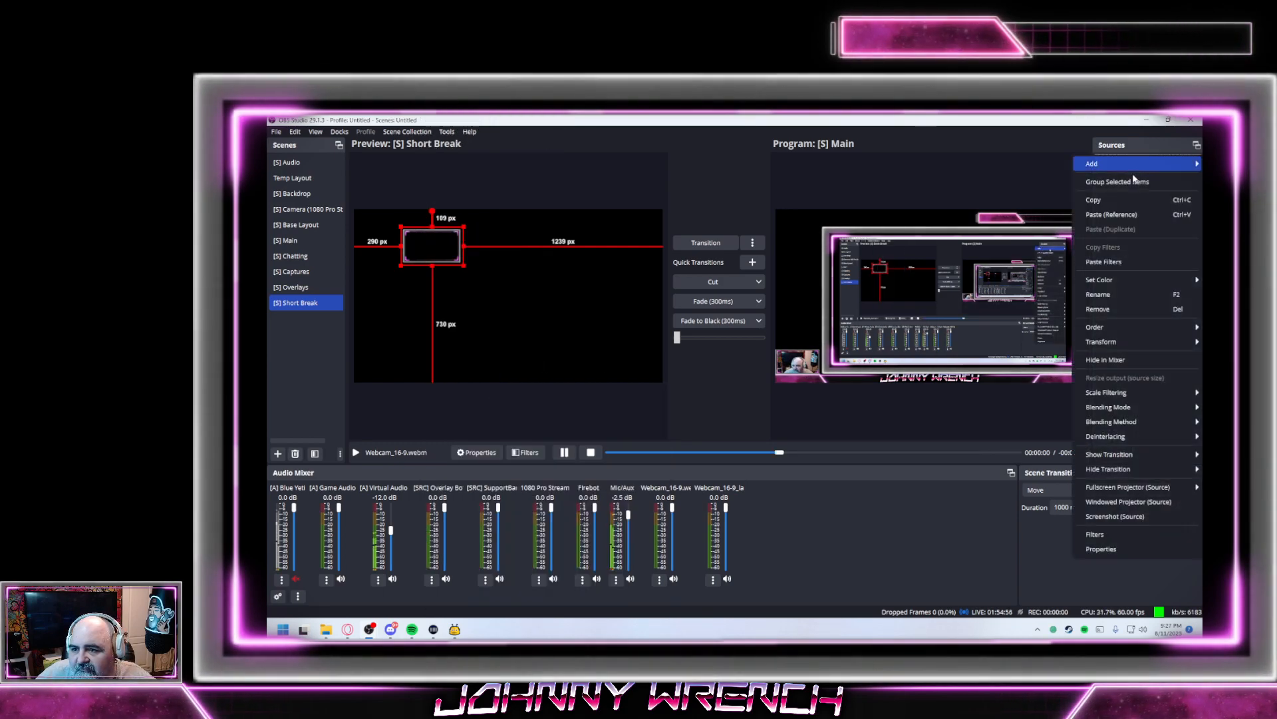
click(1119, 309)
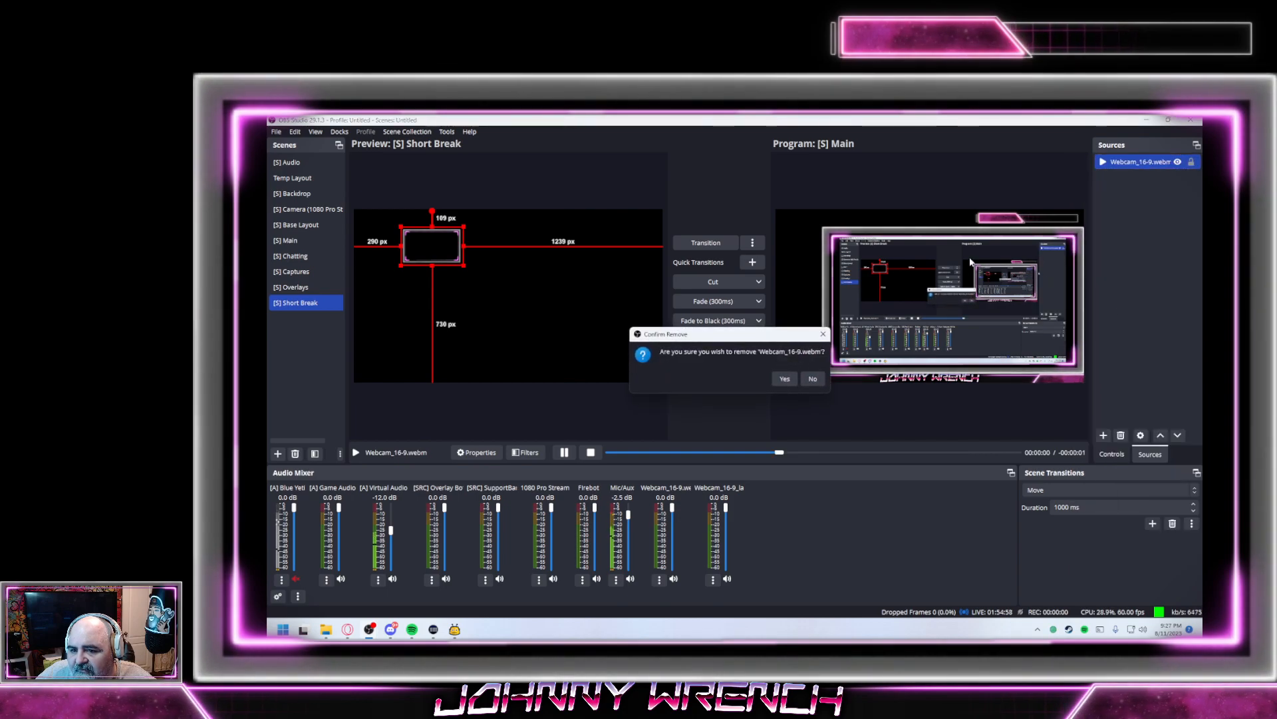
click(776, 377)
Paste the copied webcam frame source into the empty [S] Short Break scene as a reference
right_click(1168, 181)
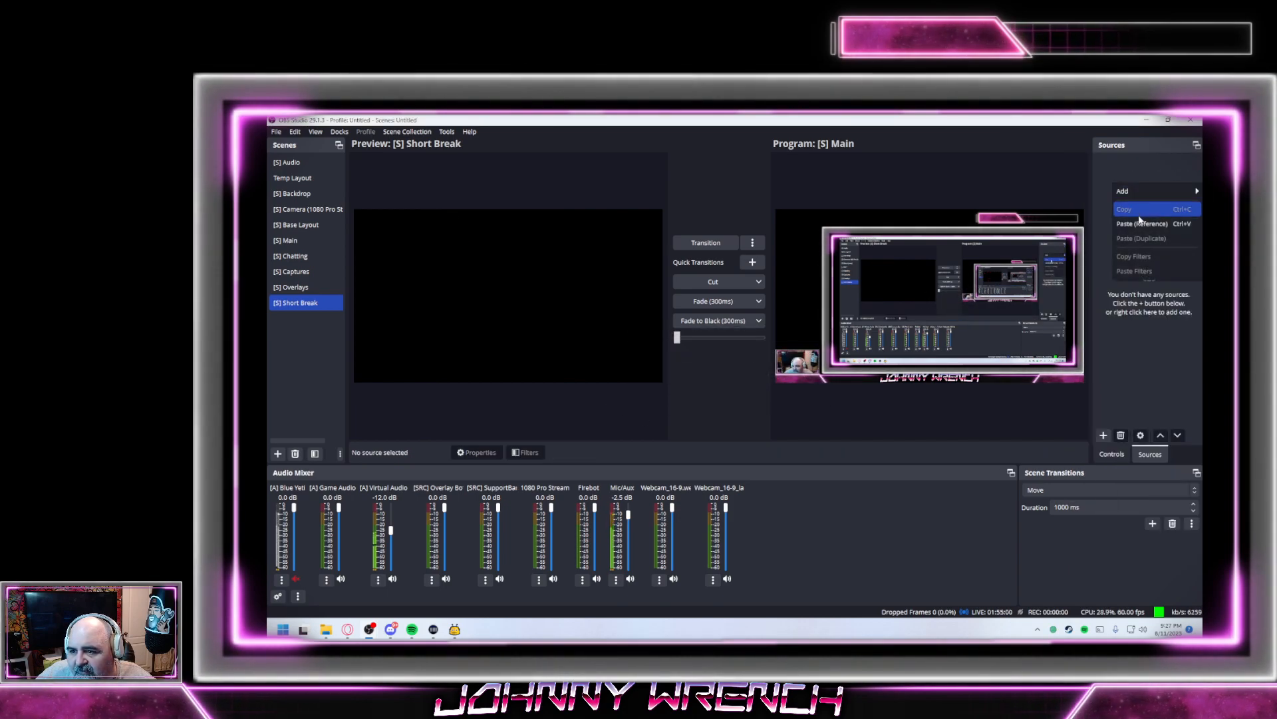
click(1136, 219)
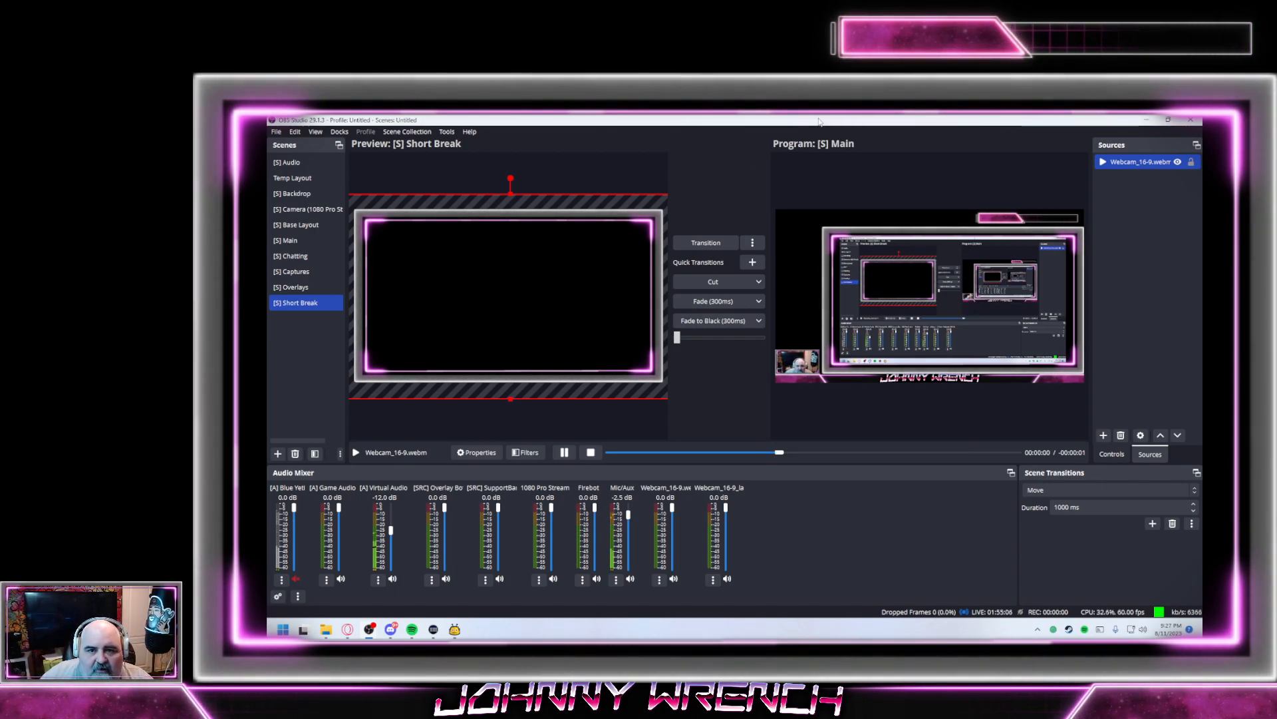
Switch to Firebot, save the open [S] Short Break event, and turn on Overlay Instances in the overlay settings
click(455, 628)
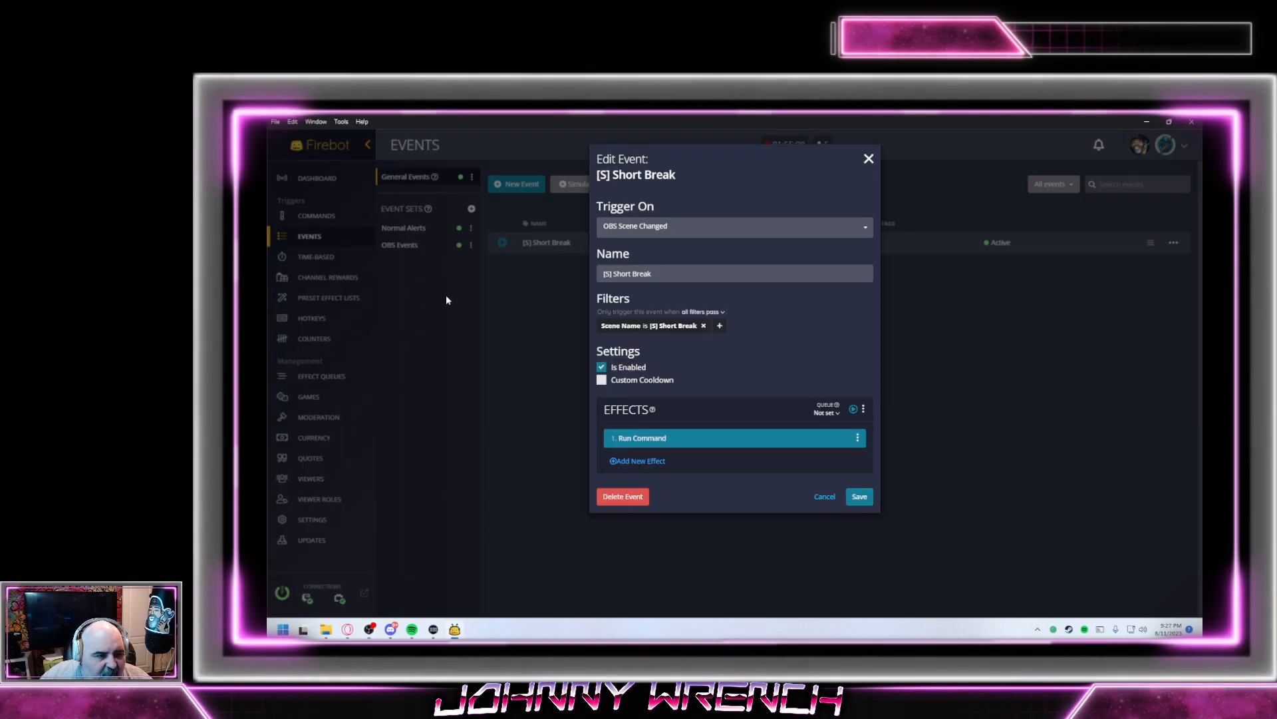
click(860, 499)
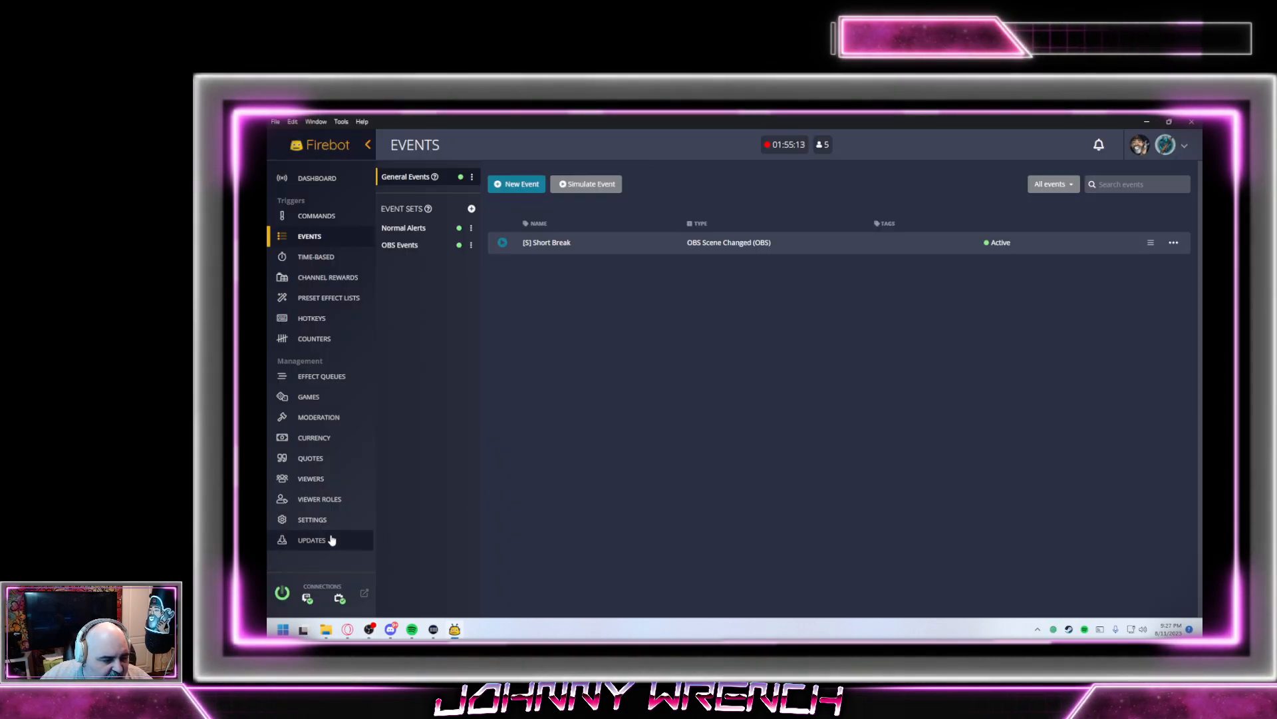
click(311, 523)
click(433, 343)
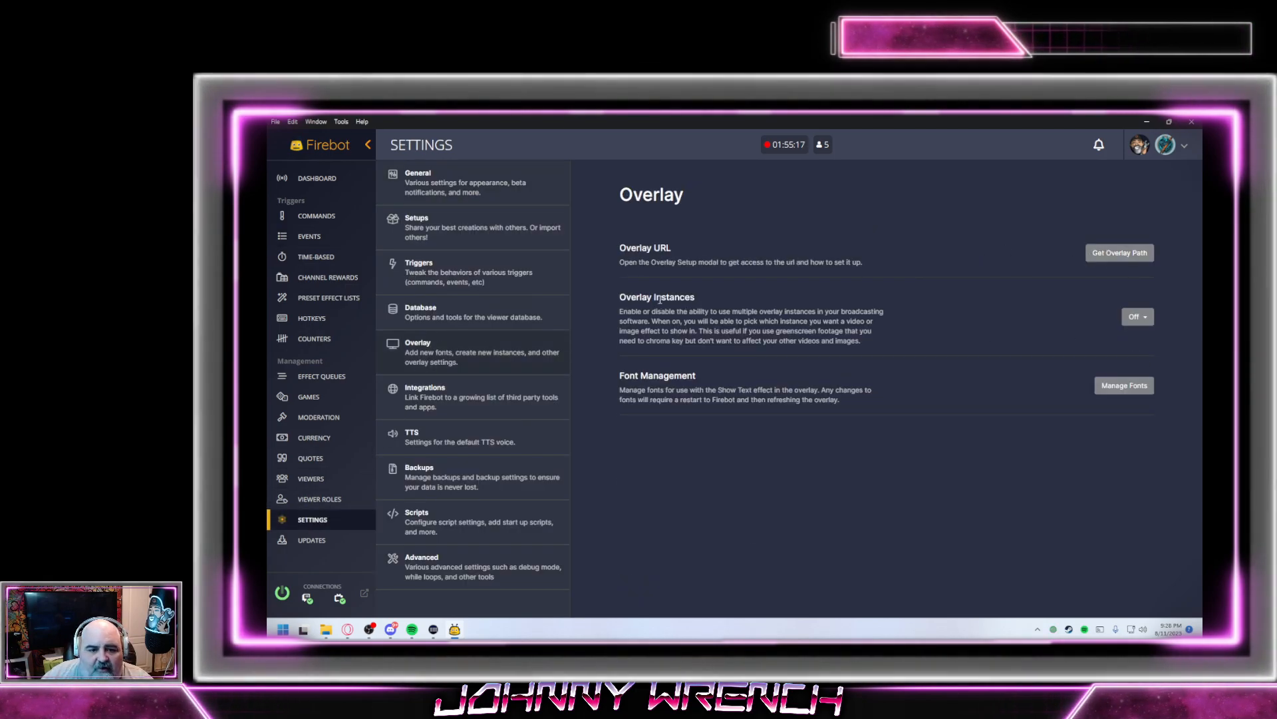
click(1136, 320)
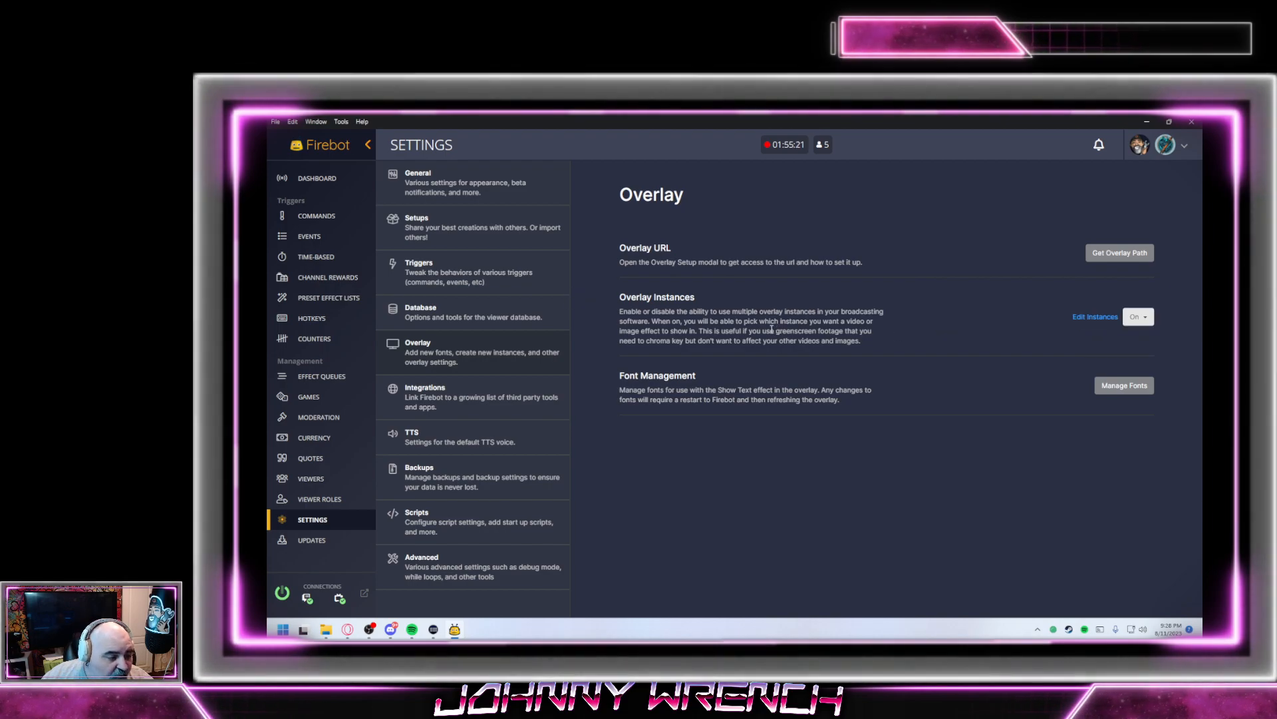
Create a new overlay instance named Clips
click(1098, 319)
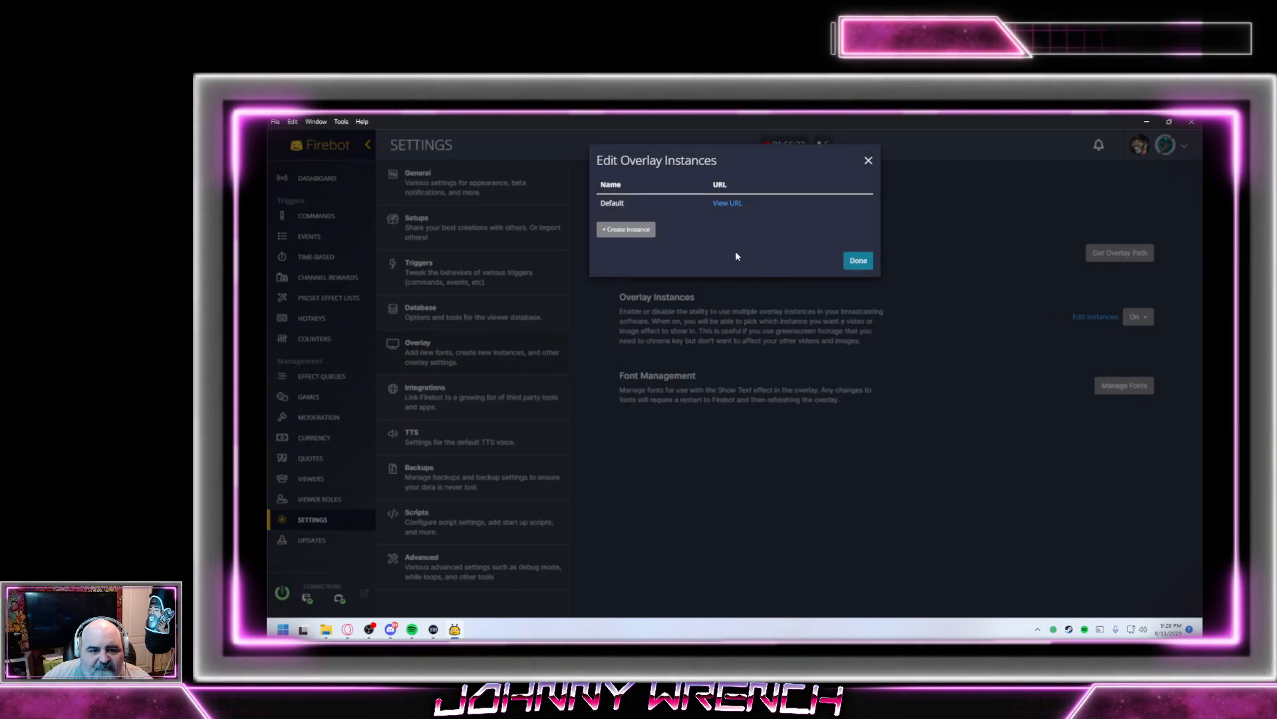
click(648, 232)
click(718, 208)
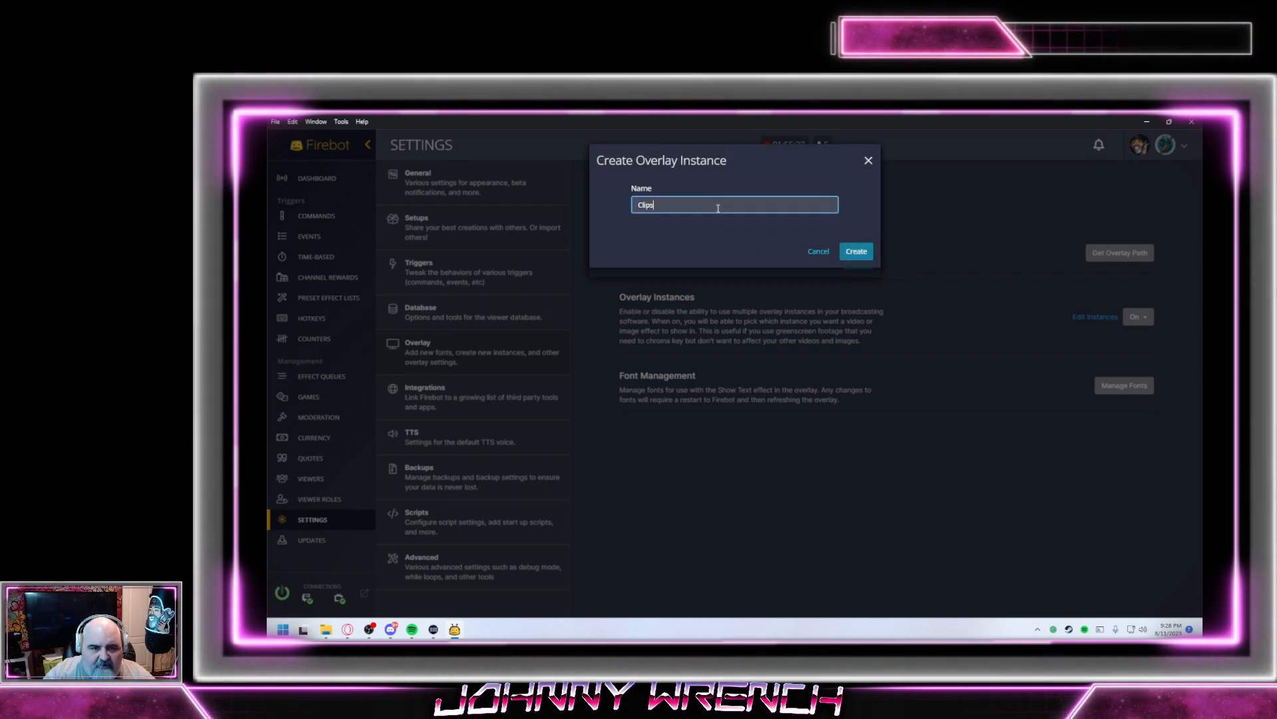
click(857, 251)
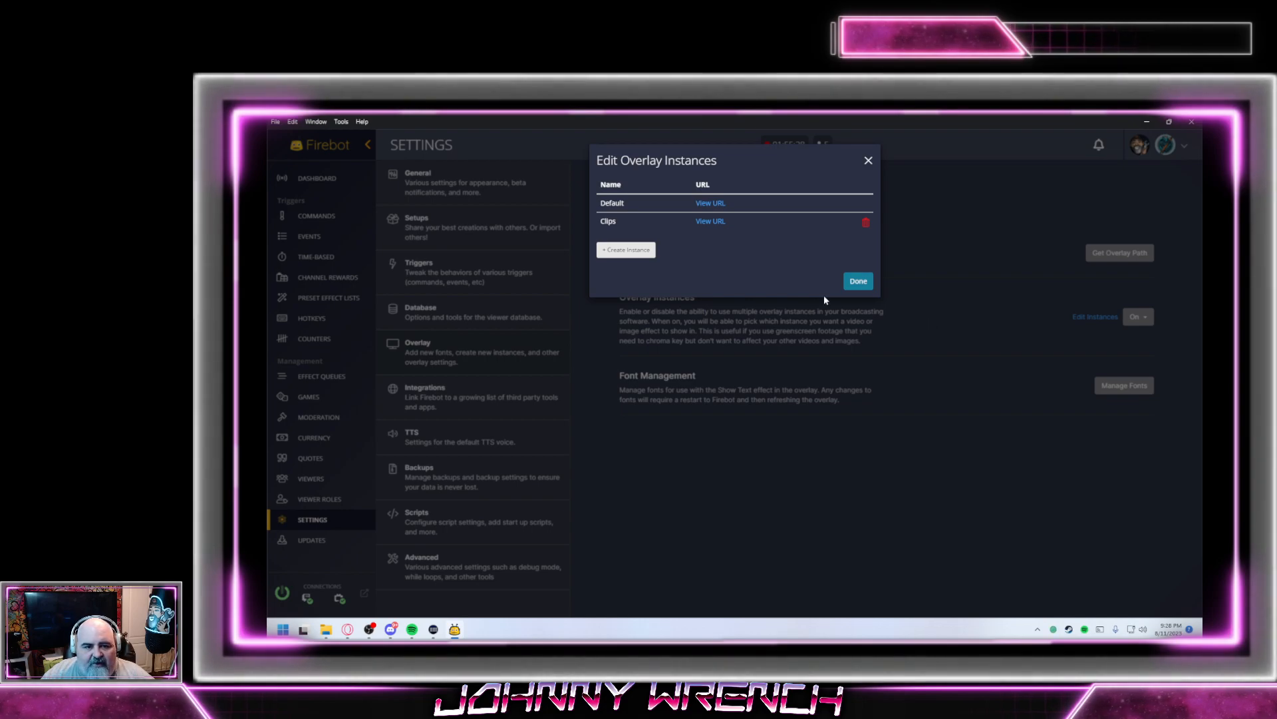
Copy the OBS/Streamlabs Desktop overlay path of the Clips instance, close the instance settings, and return to the dashboard
click(710, 222)
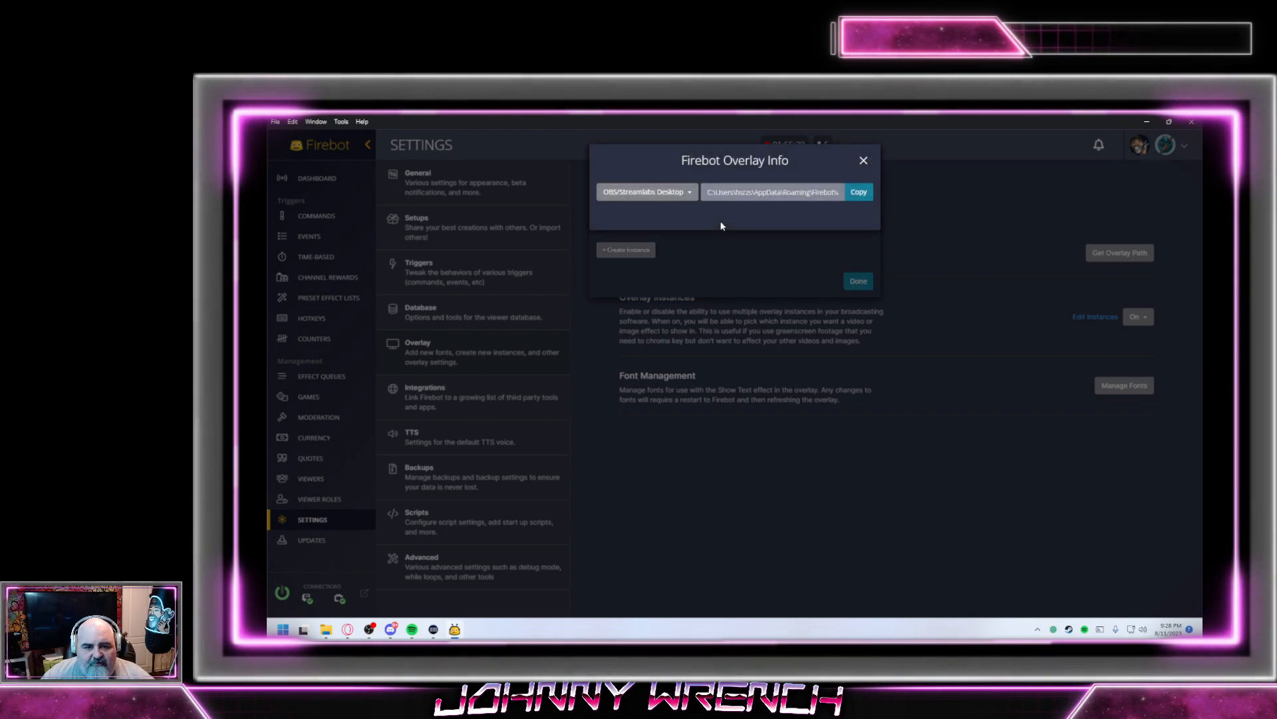
click(867, 191)
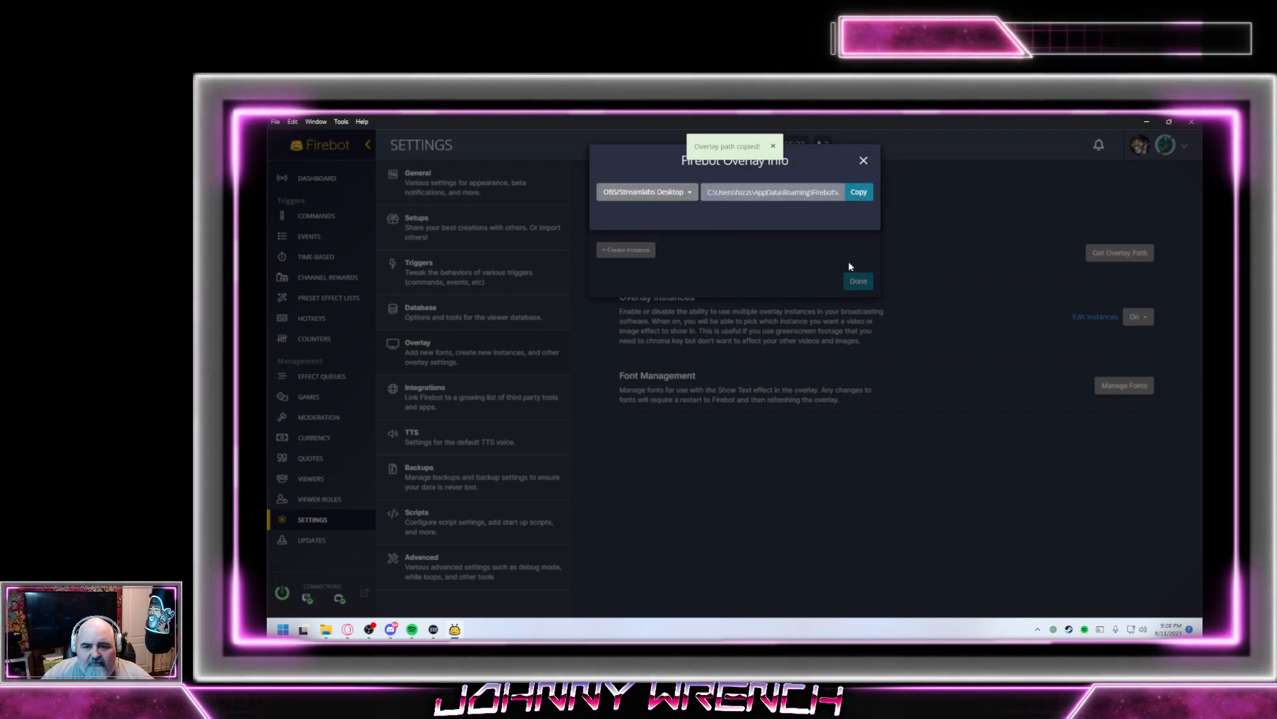
click(866, 163)
click(858, 281)
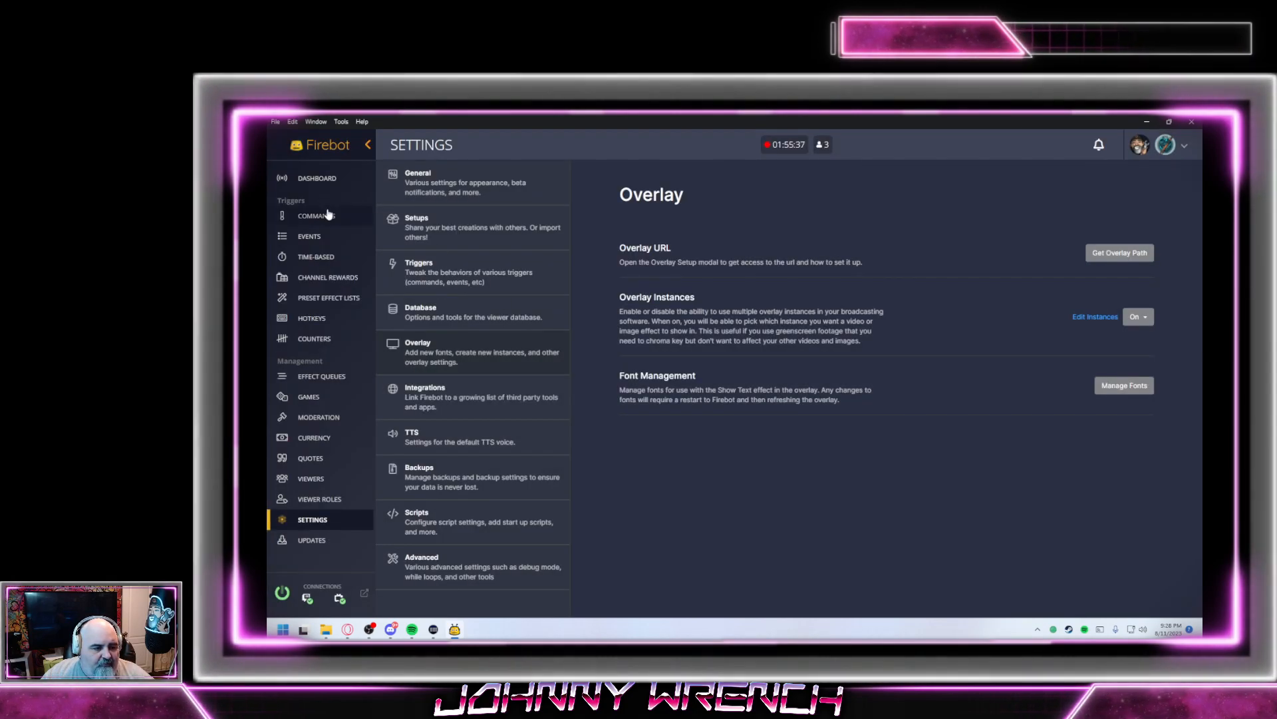
click(326, 179)
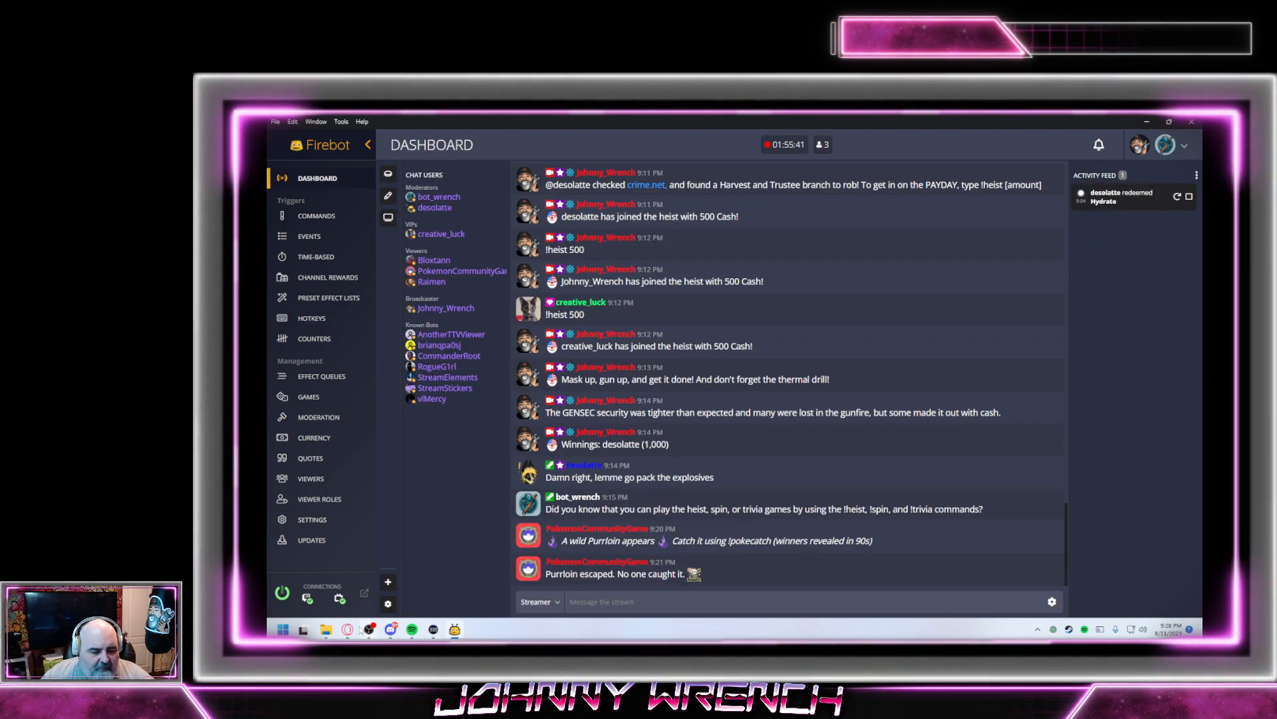
Switch to OBS and add a new browser source named Firebot (Clips) to the [S] Short Break scene
mouse_move(368, 630)
click(340, 582)
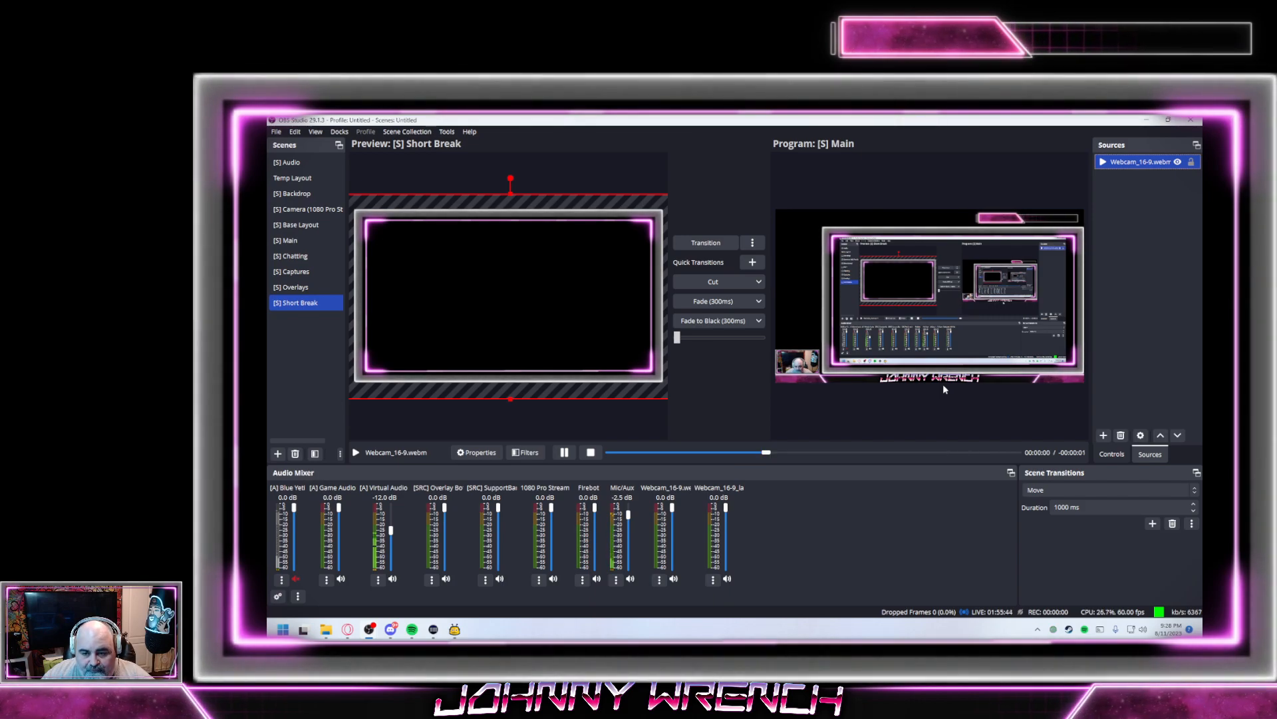
click(1103, 436)
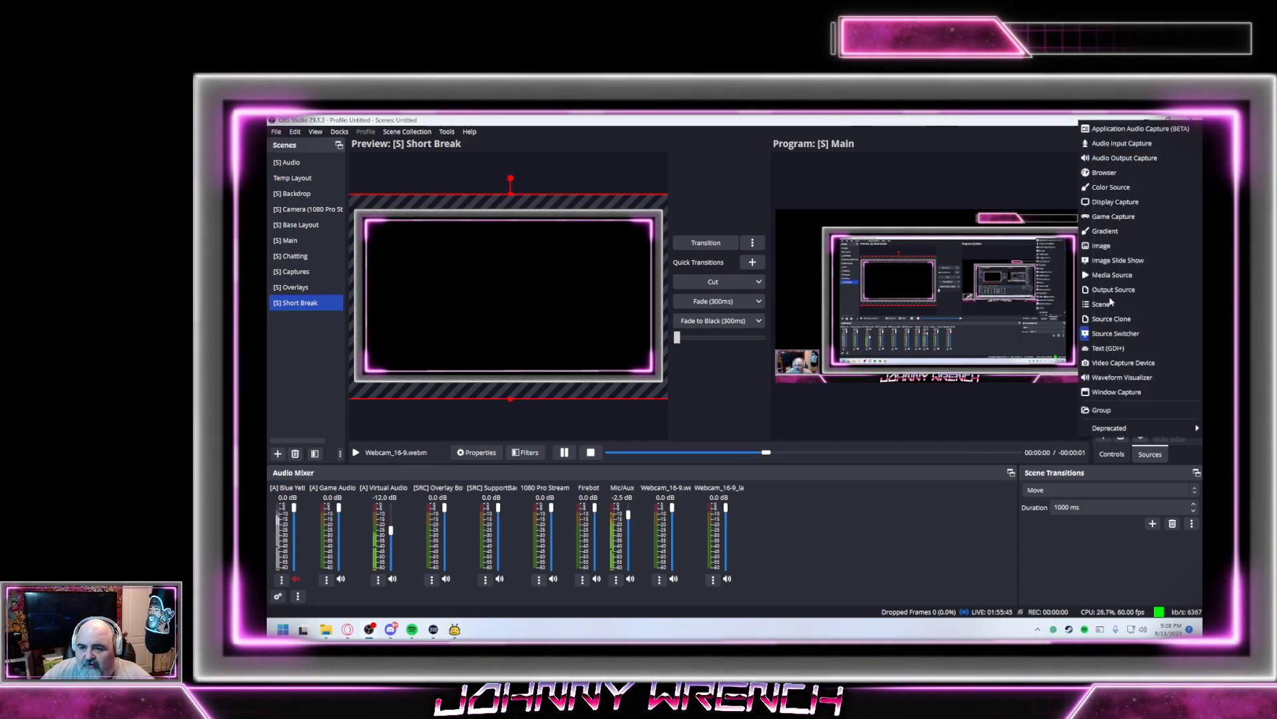
click(1131, 173)
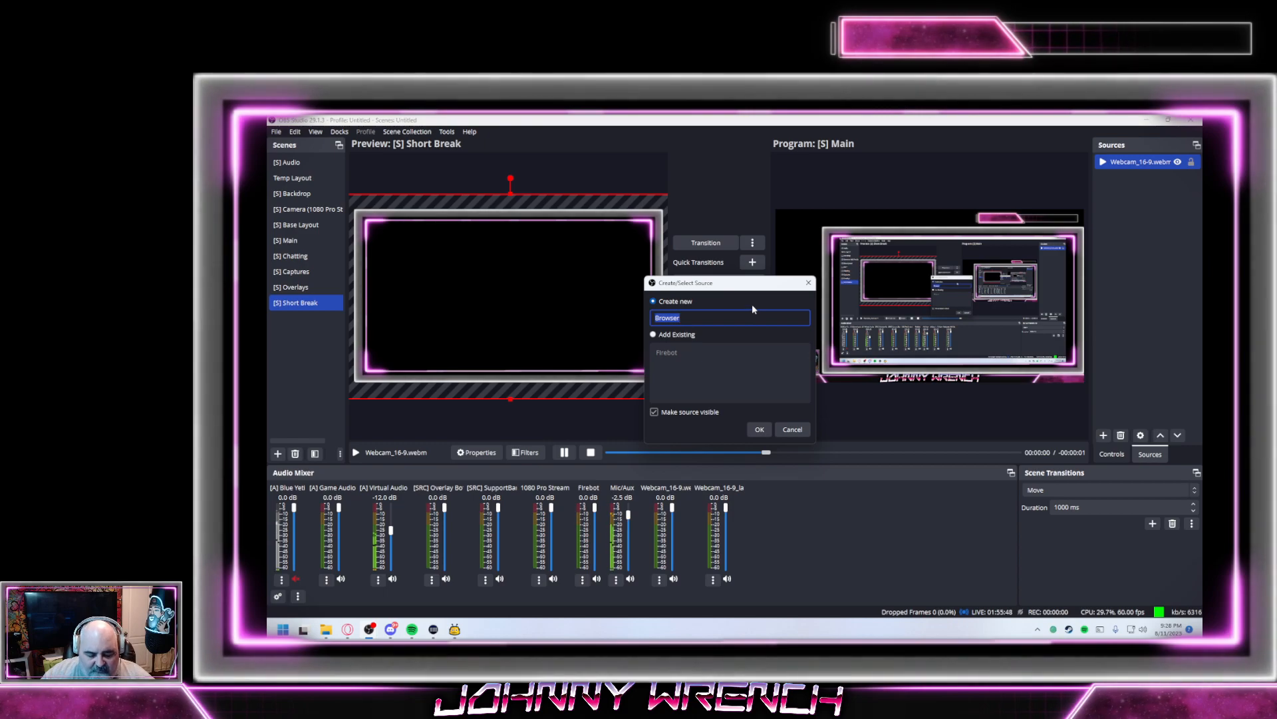
text(Firebot)
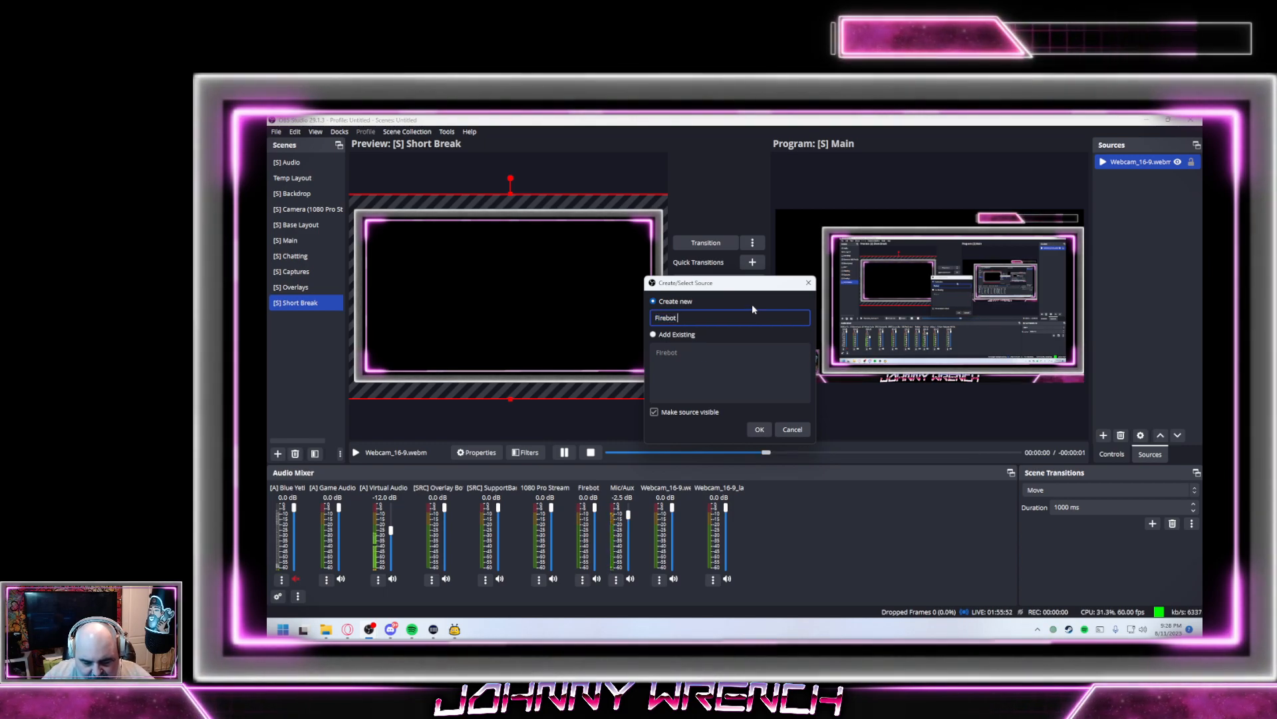
text((Clips))
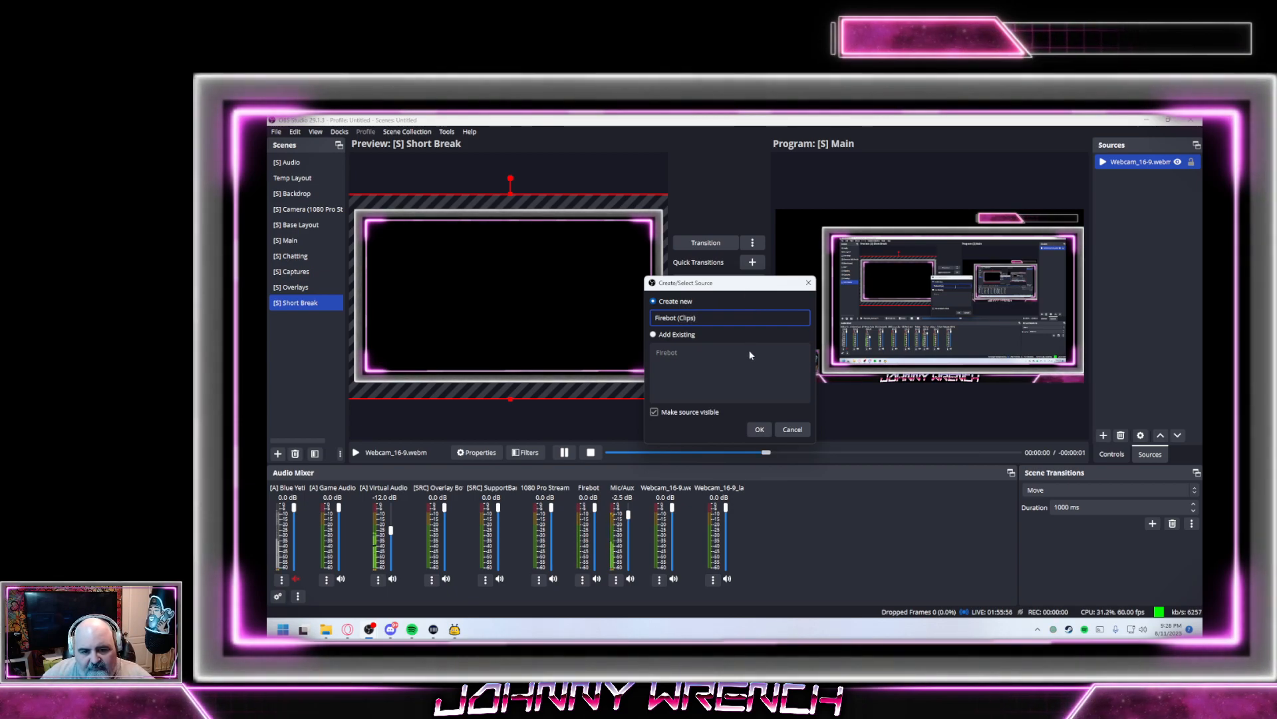
click(759, 429)
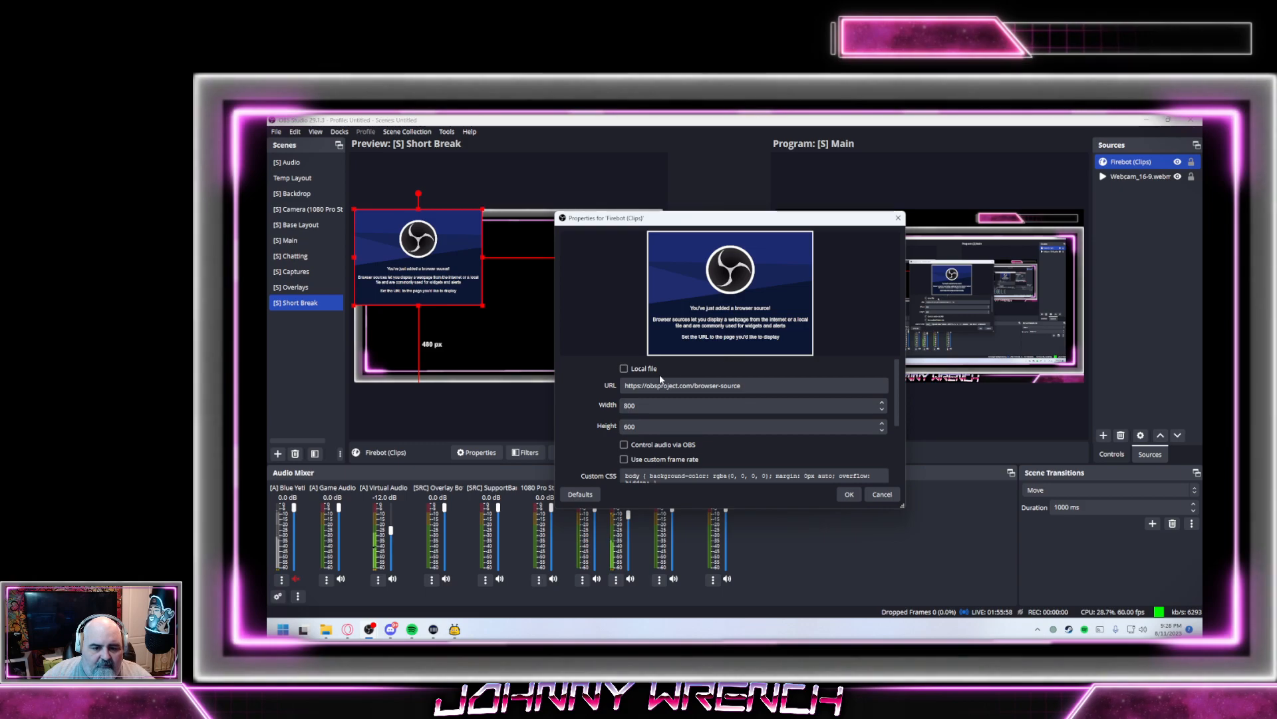
Set the browser source's URL to the copied Clips overlay path, its size to 1920 by 1080, and enable audio control via OBS
click(775, 392)
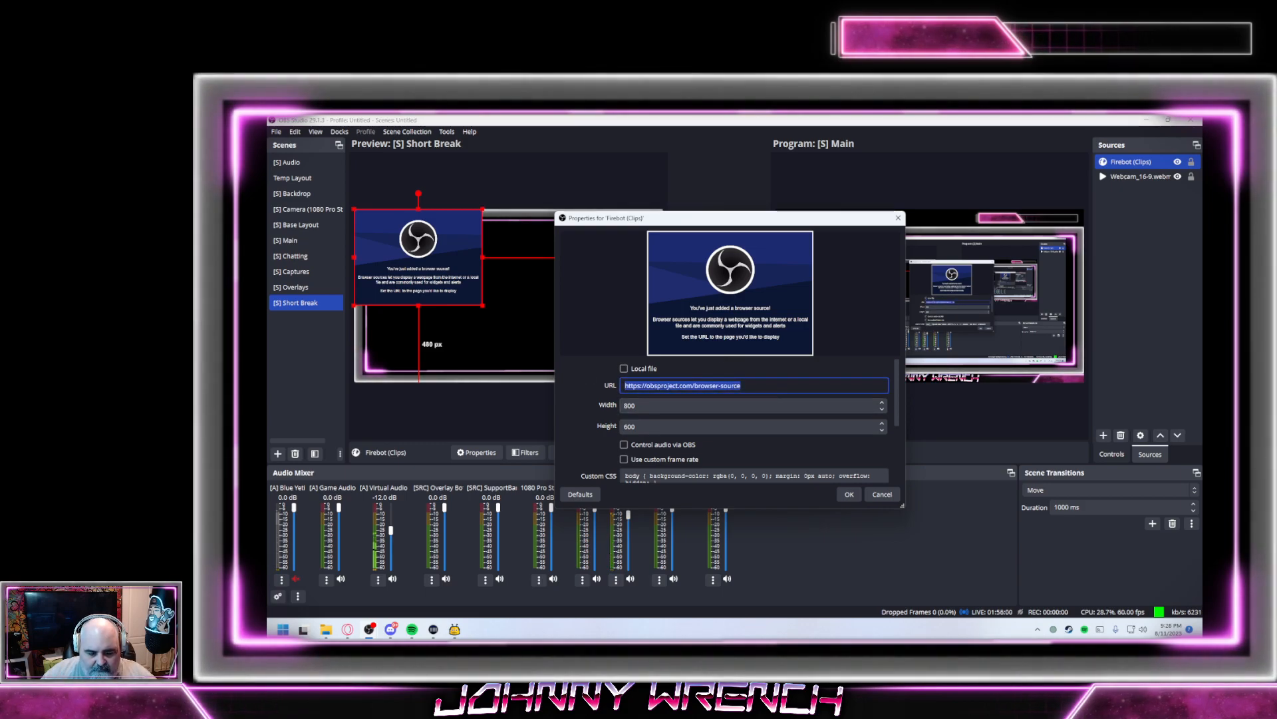
key(ctrl+v)
double_click(637, 406)
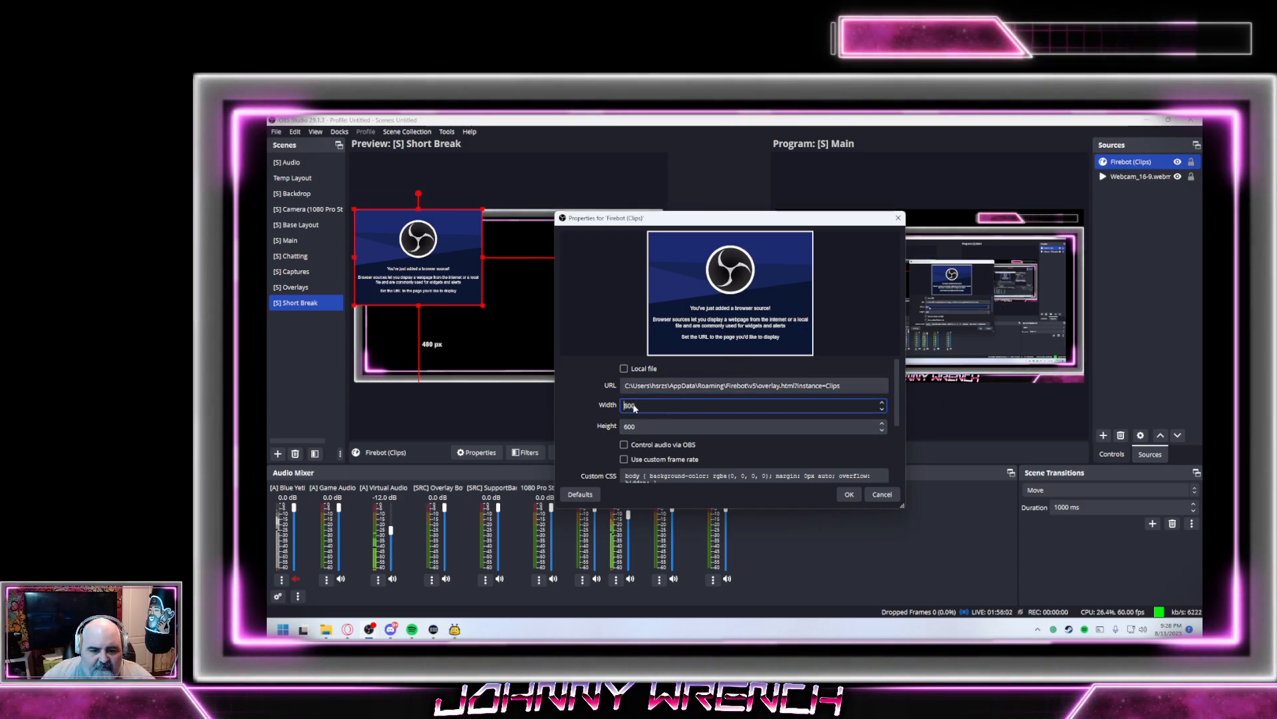
text(192)
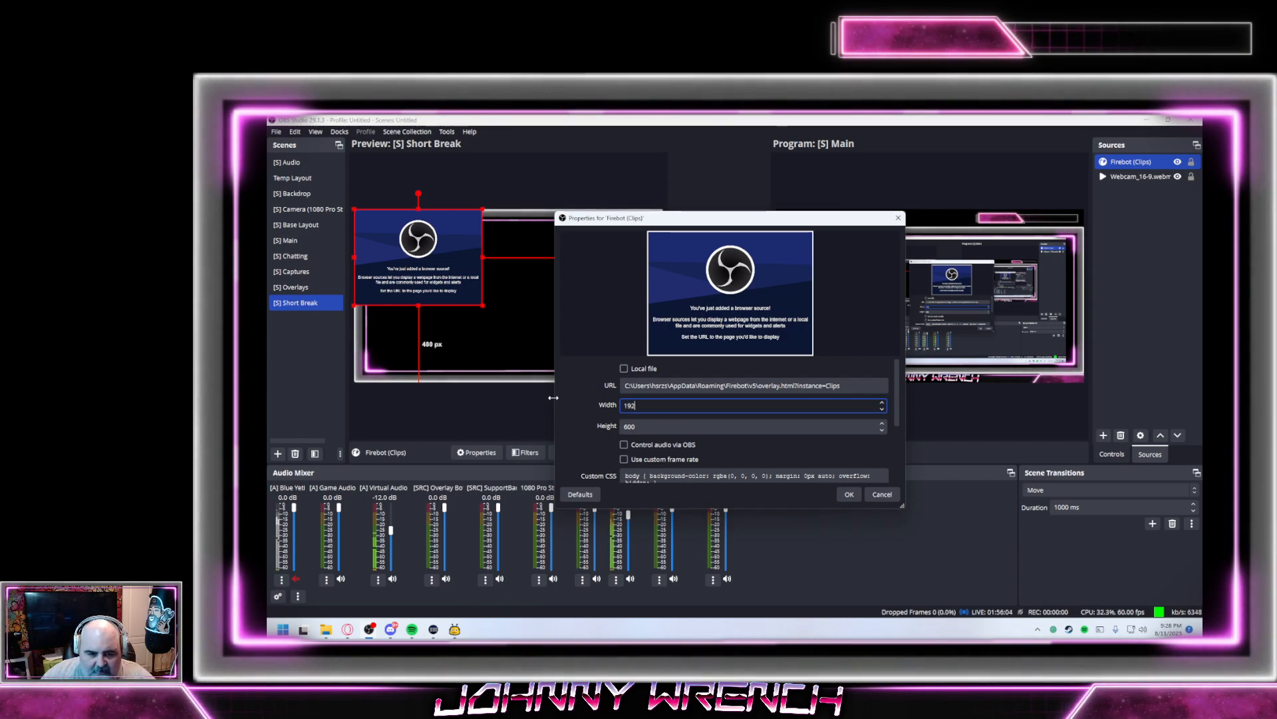
text(0)
key(Tab)
key(Tab)
key(space)
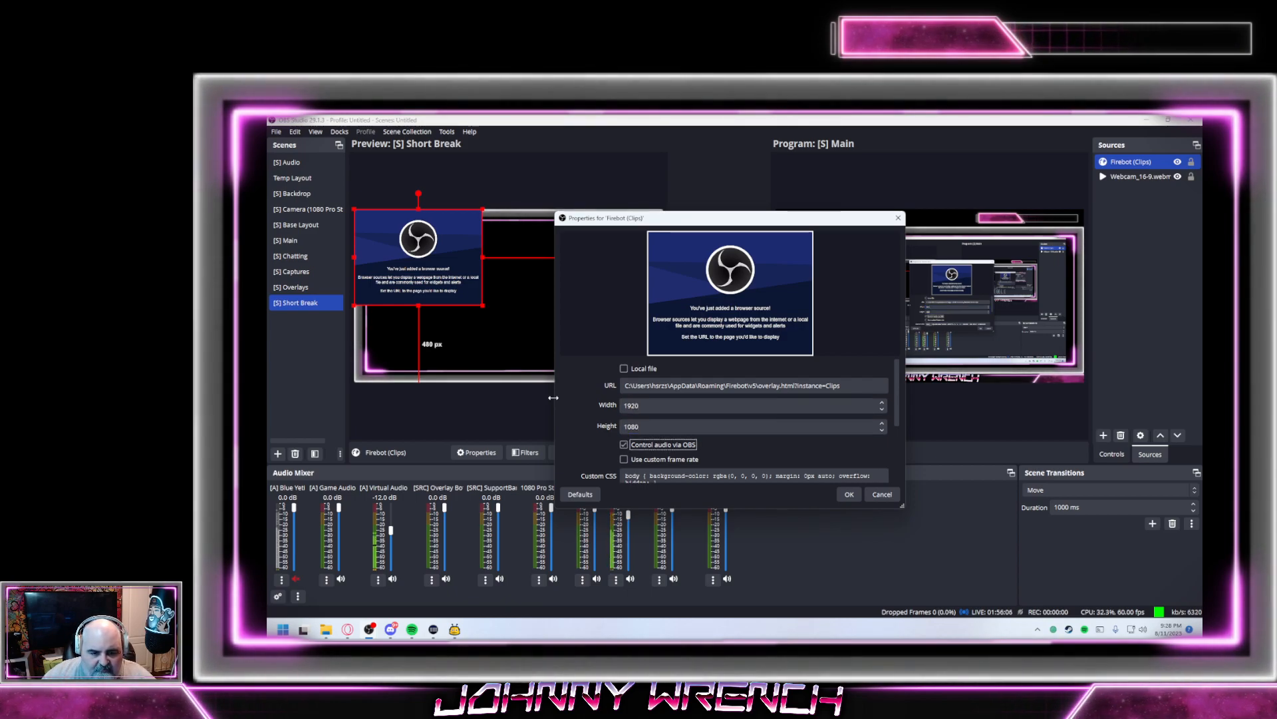
scroll(598, 454, down, 3)
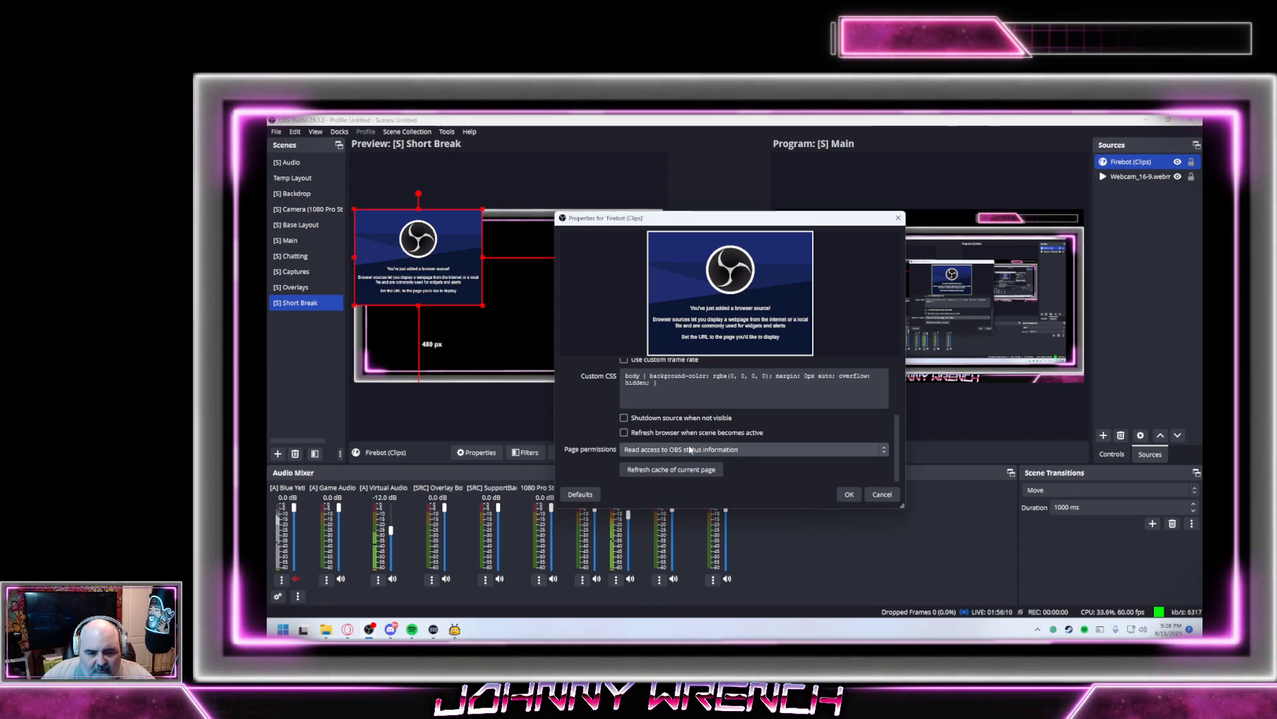
click(850, 495)
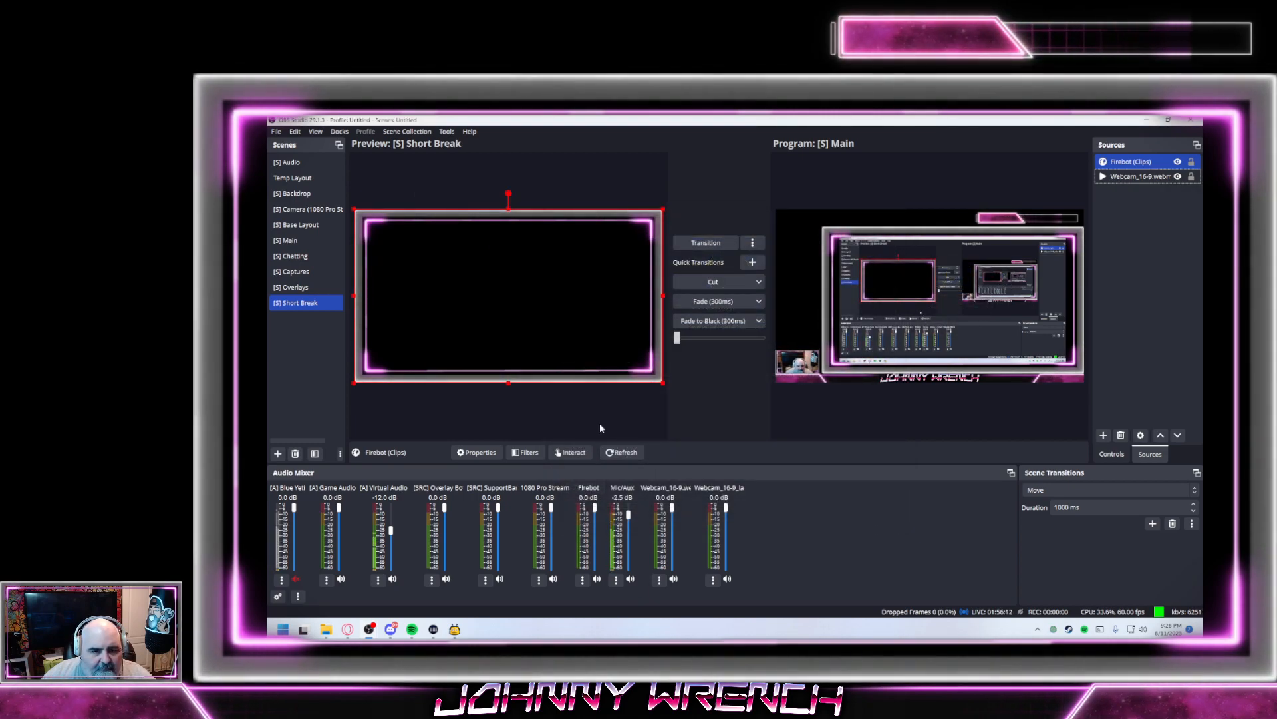
Shrink Firebot (Clips) to fit inside the frame and center it on screen, leaving about 140 px at the sides and 78 px above and below
drag(663, 383, 640, 370)
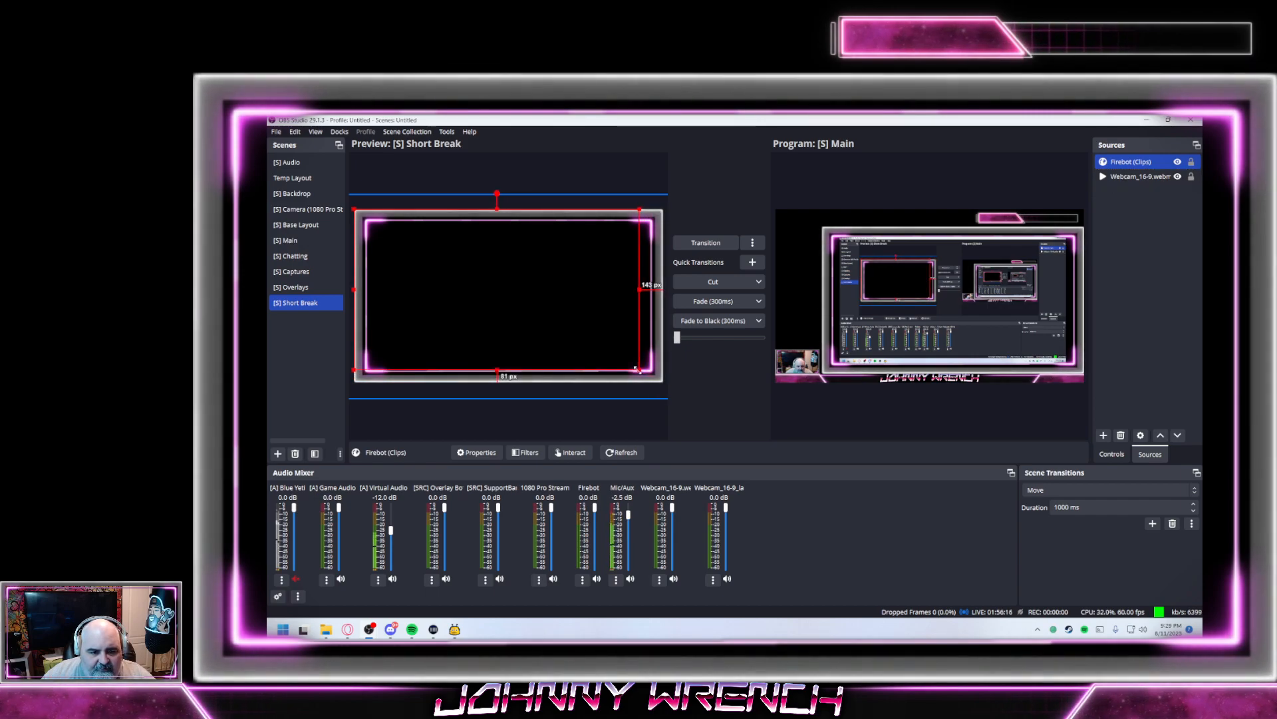
drag(351, 210, 376, 225)
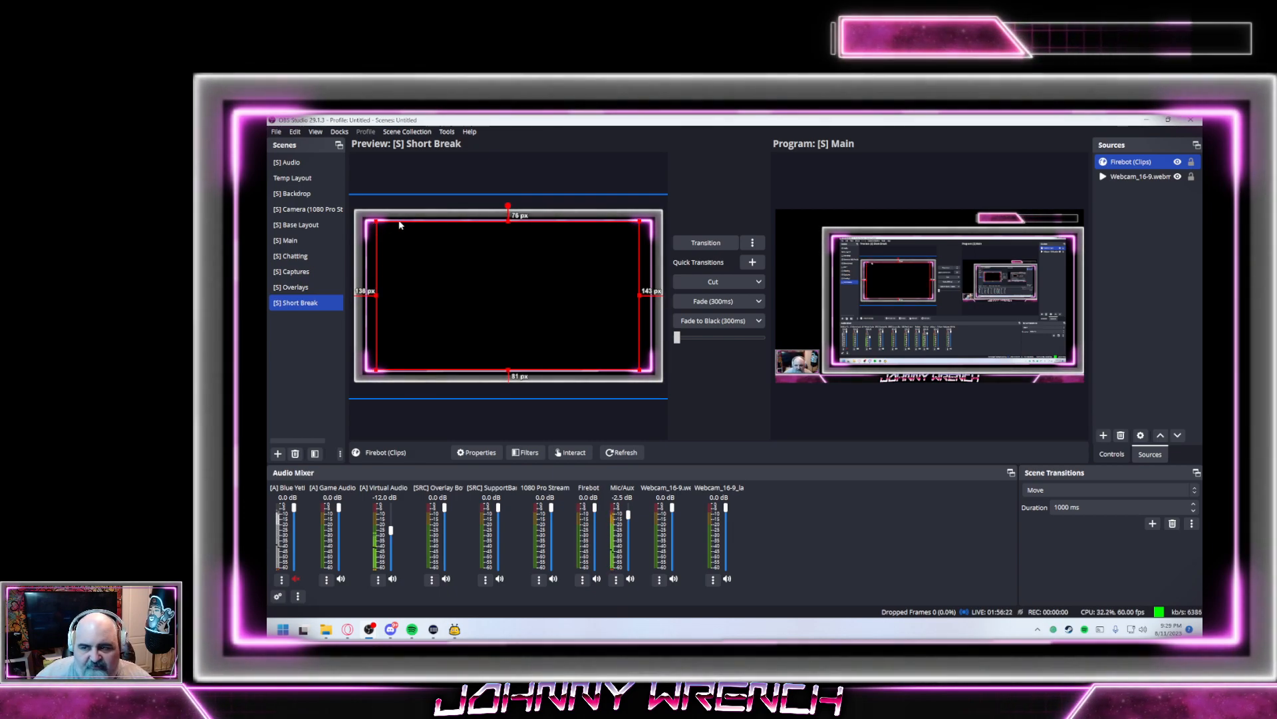
right_click(1137, 167)
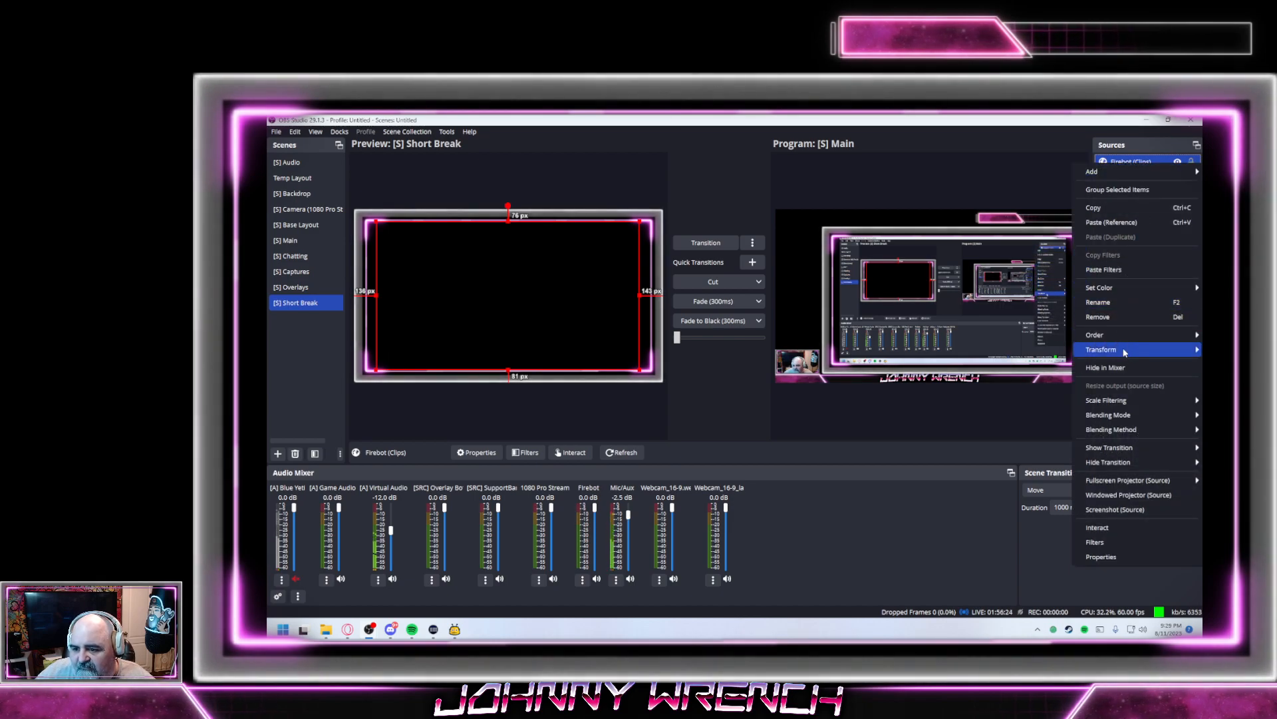
mouse_move(1122, 351)
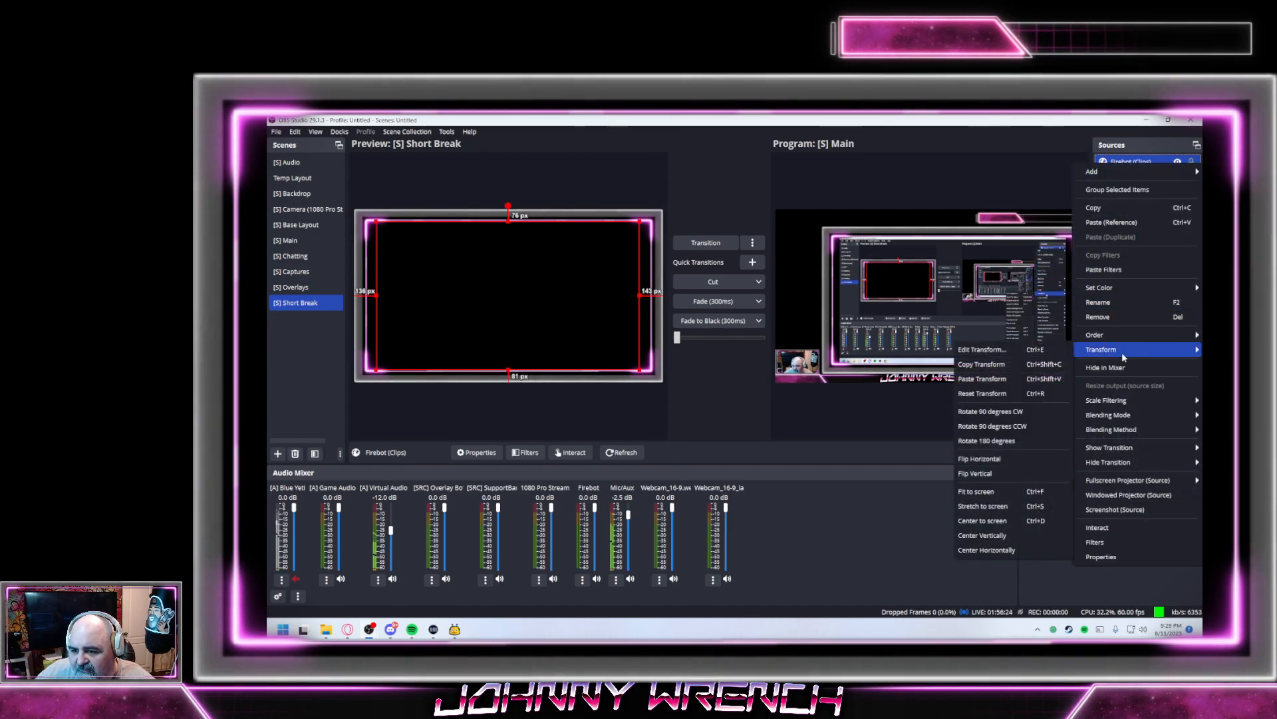
click(983, 520)
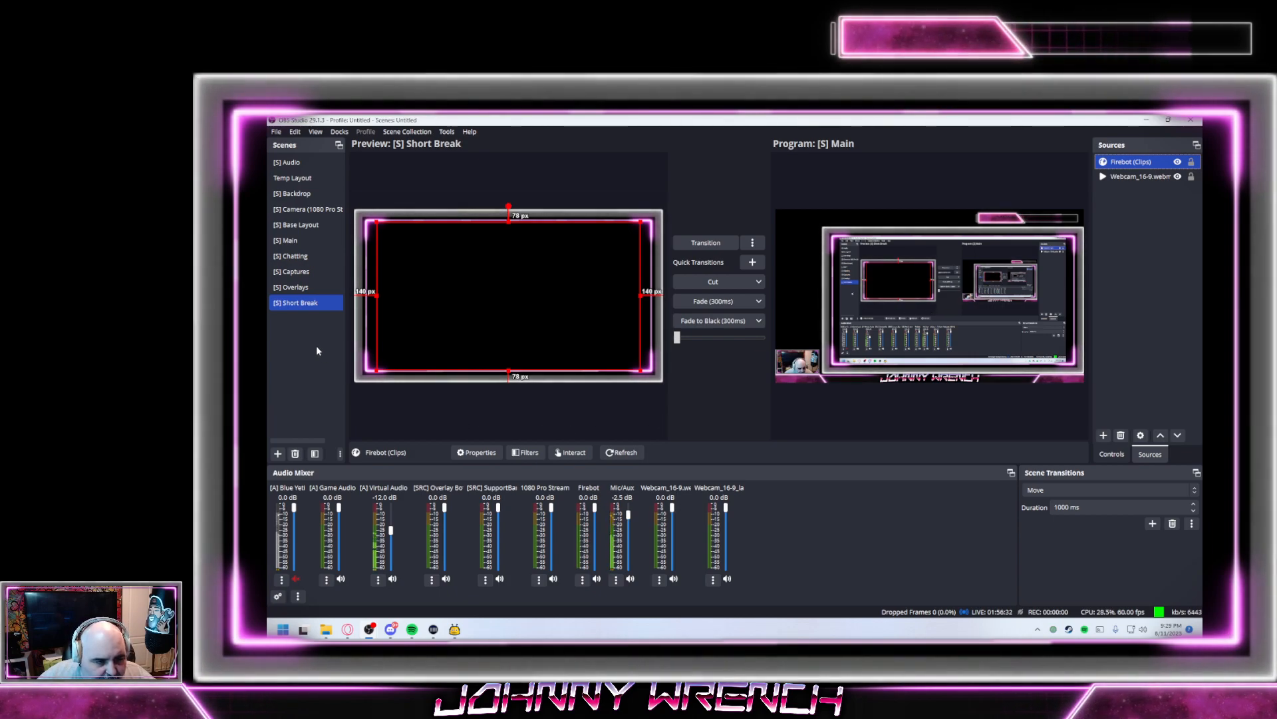
Rename the [S] Short Break scene to [S] Clip Viewer
right_click(296, 303)
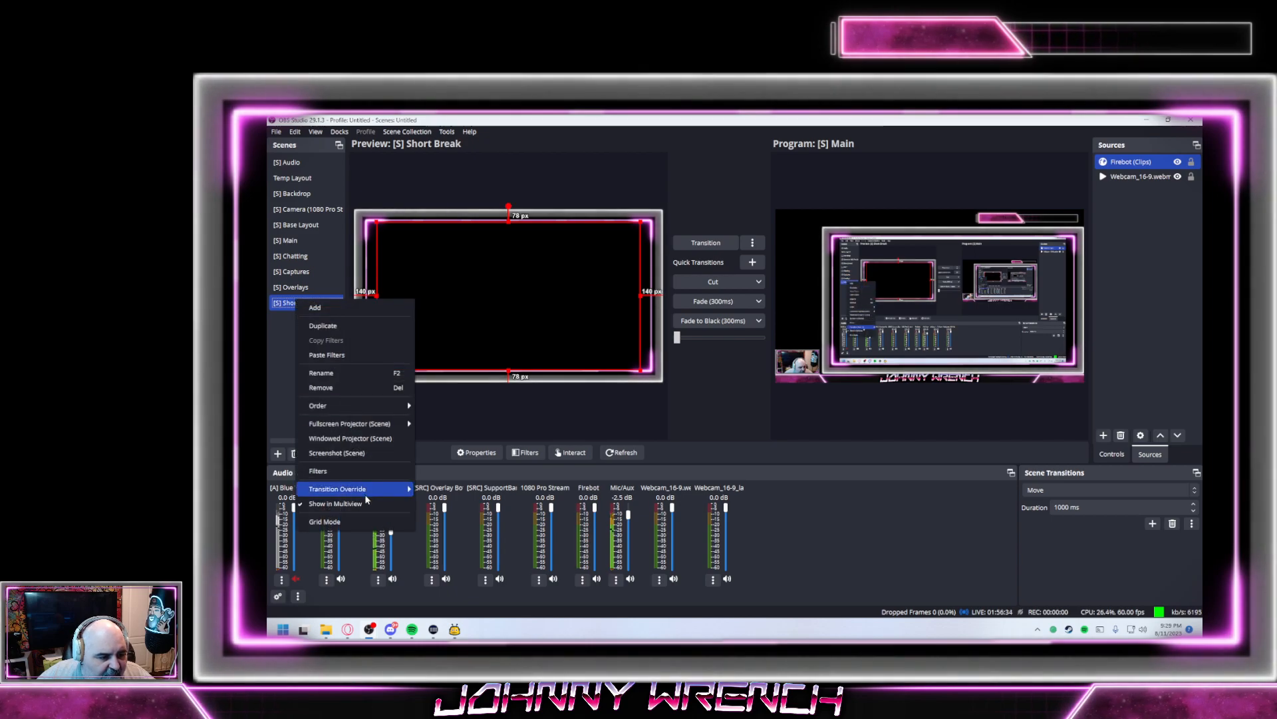
click(348, 372)
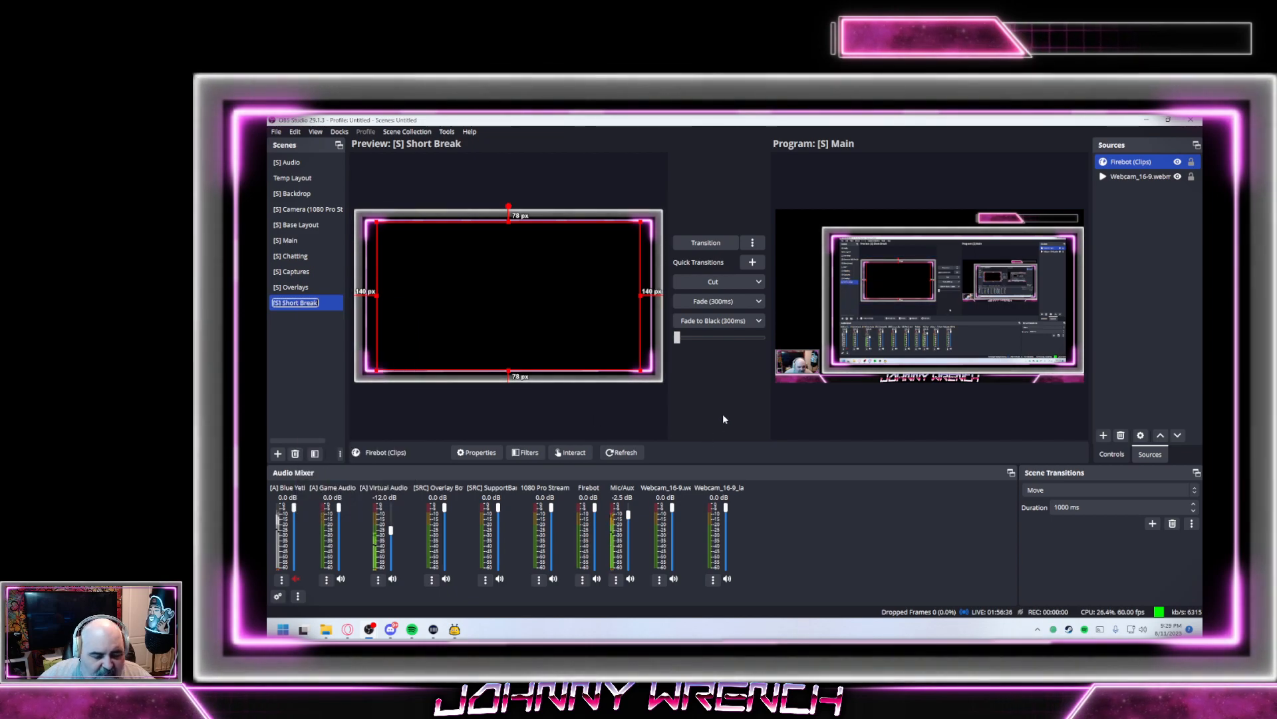
text([S] Sho)
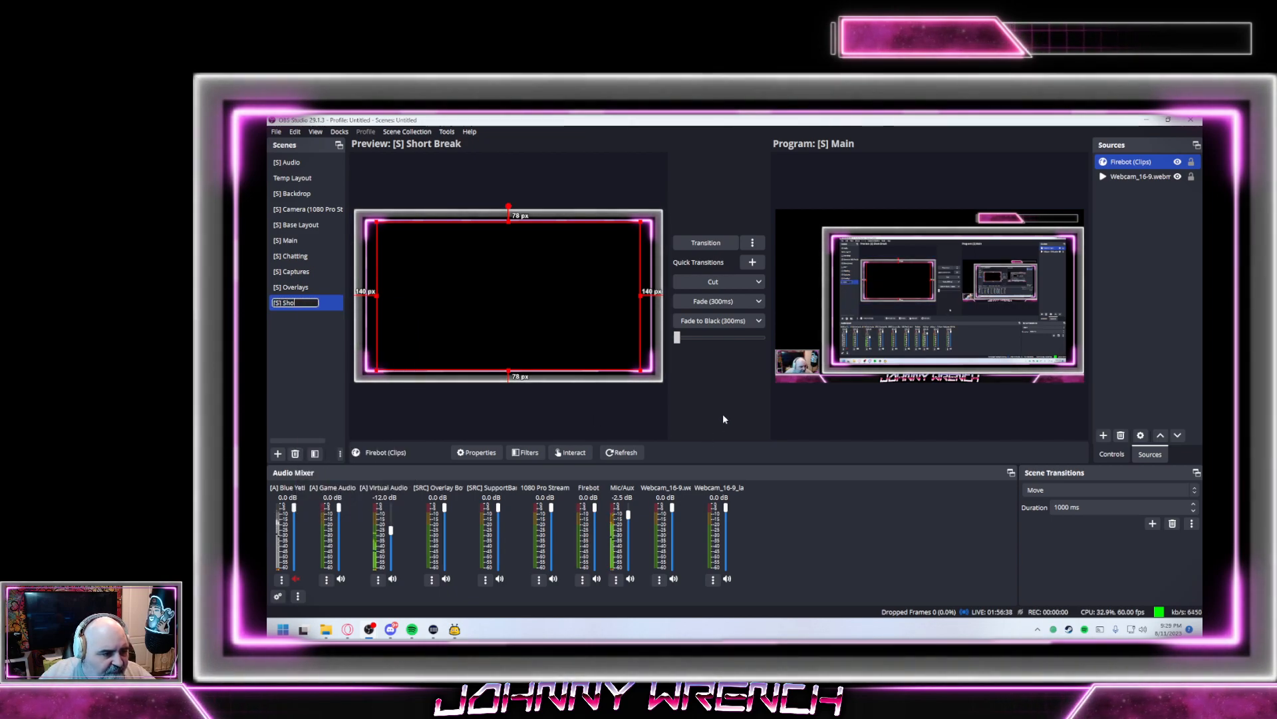
text( Ch)
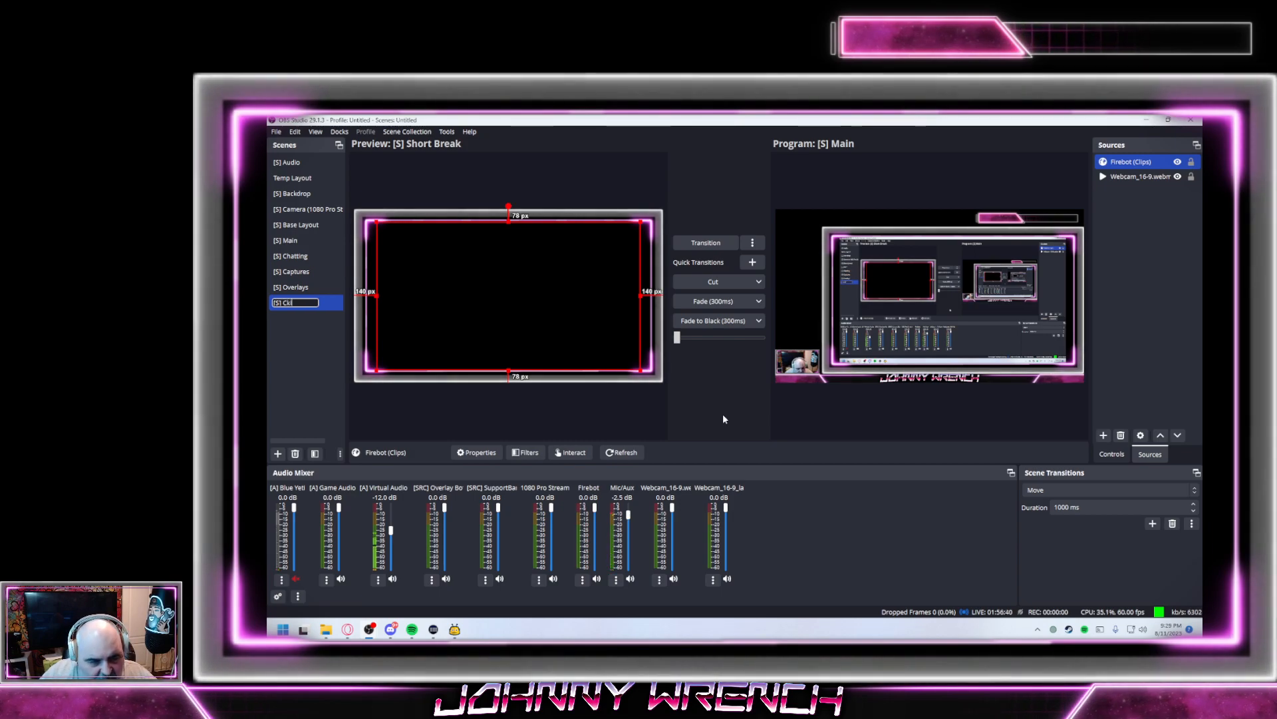
text(p)
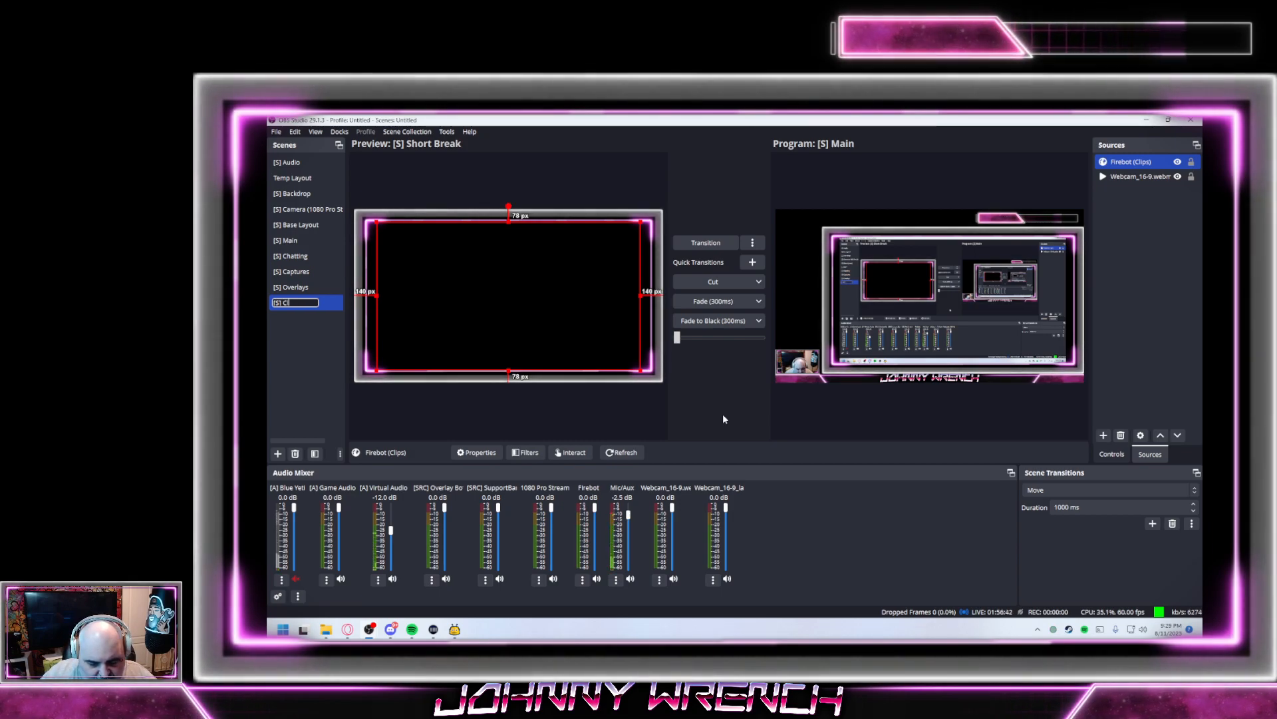
text( Viewer)
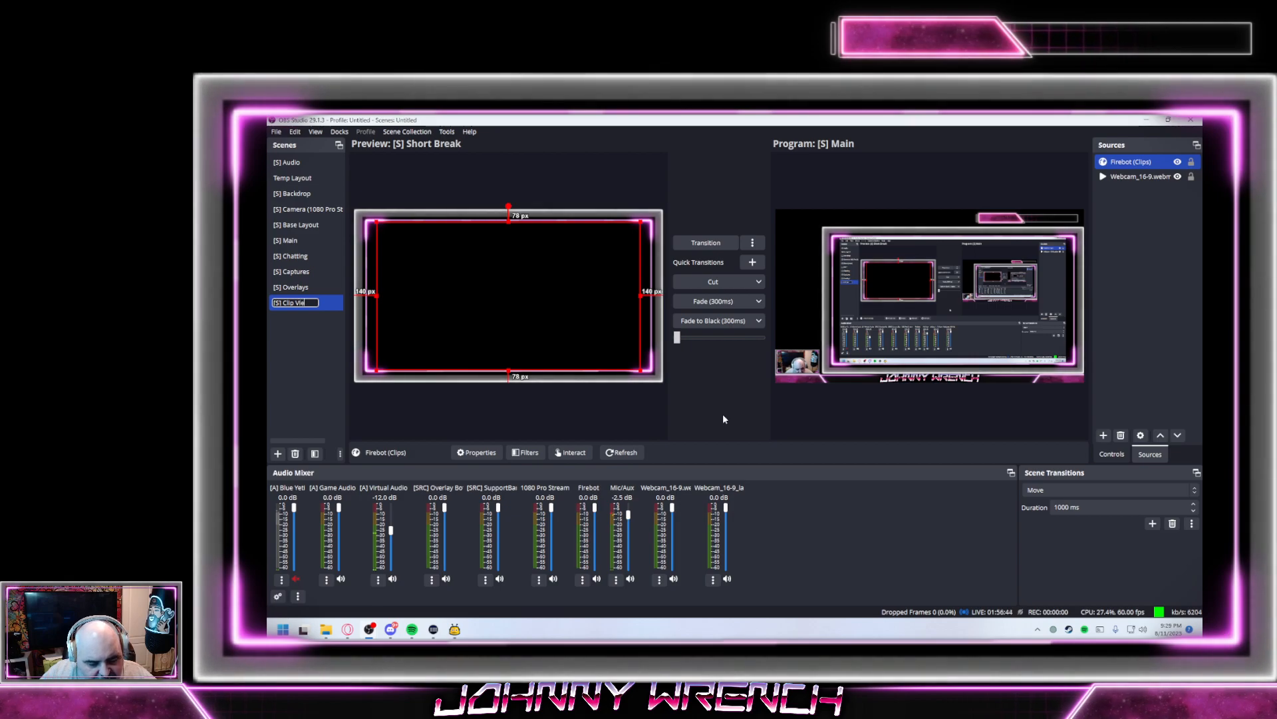
key(Return)
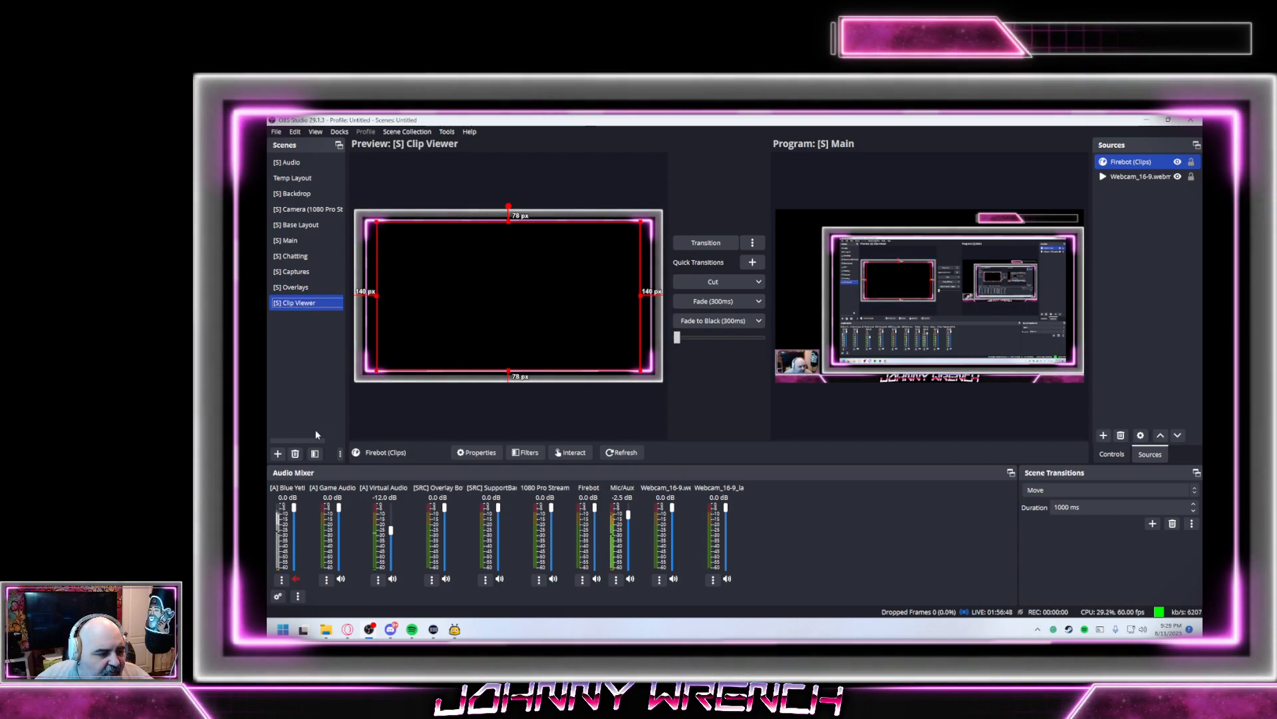
Create a new scene named [S] Short Break
click(278, 453)
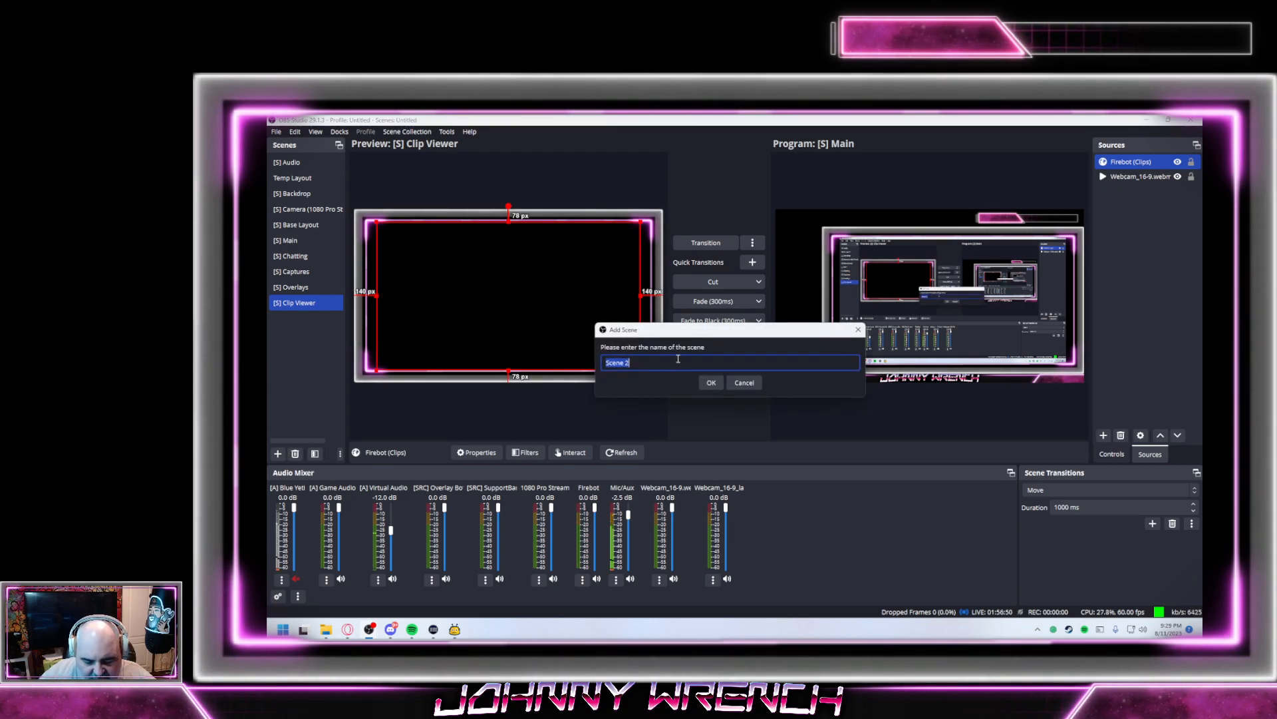
text([S])
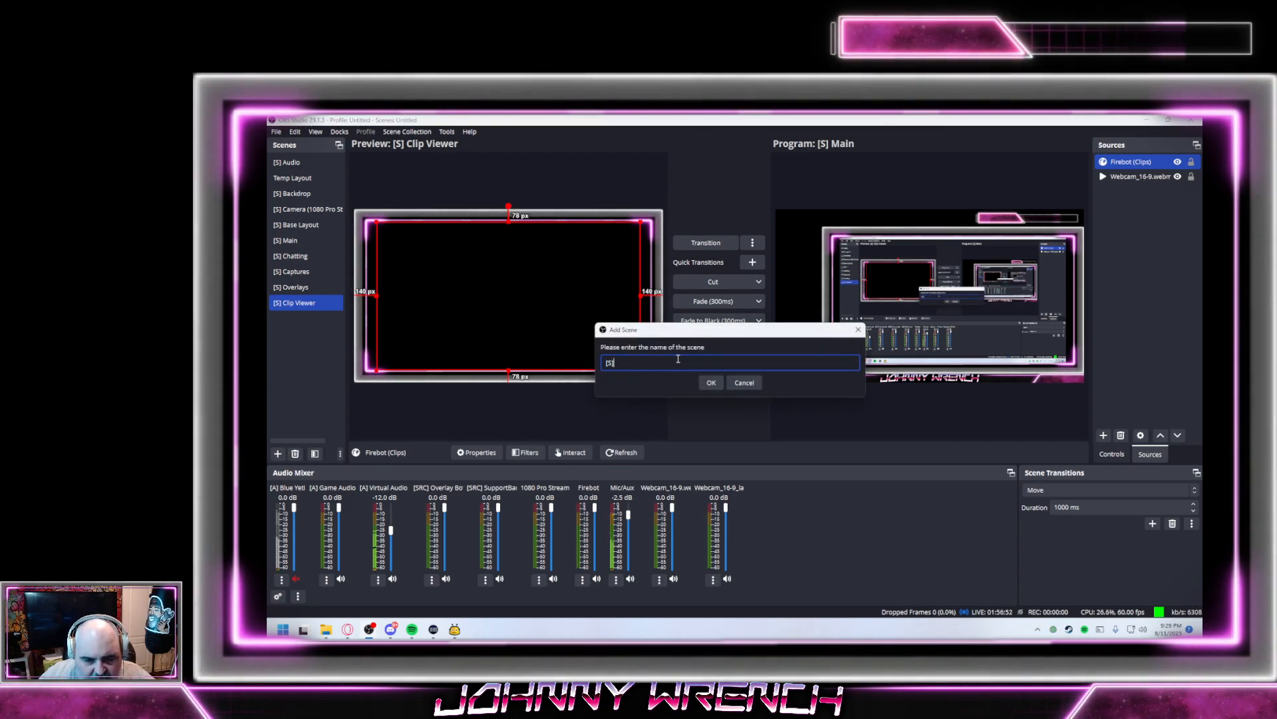
text( Short Break)
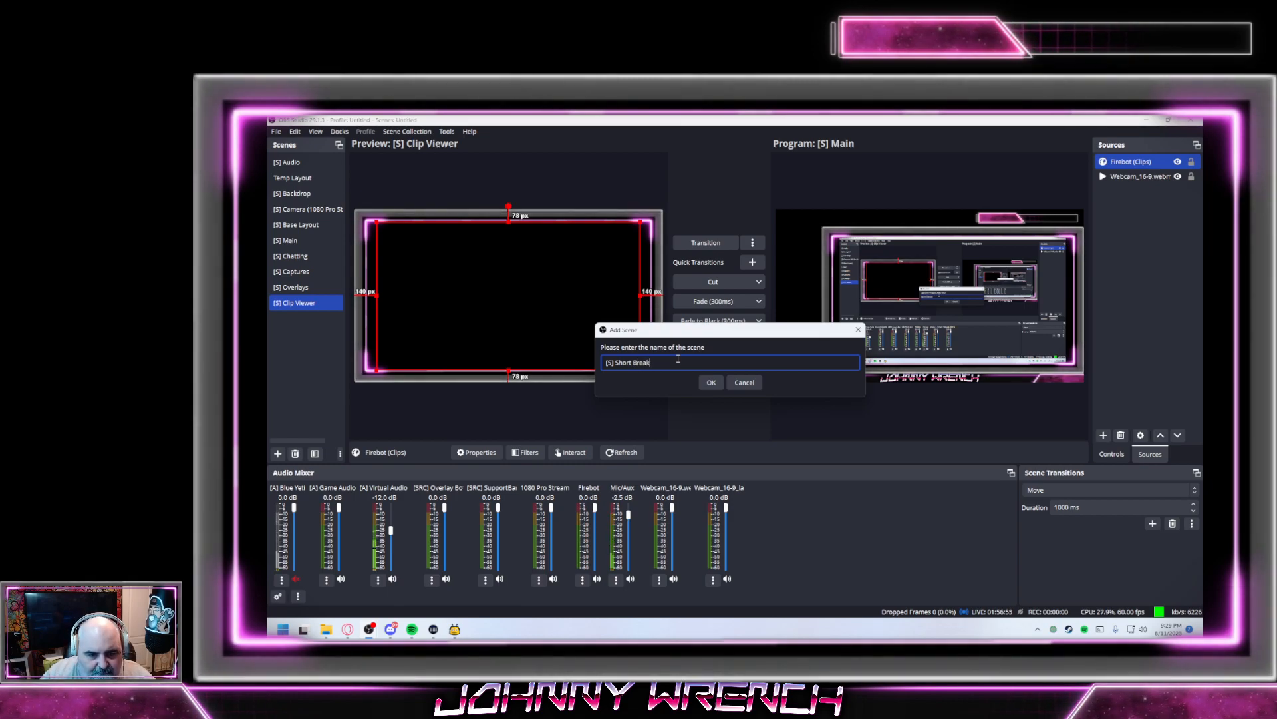
key(Return)
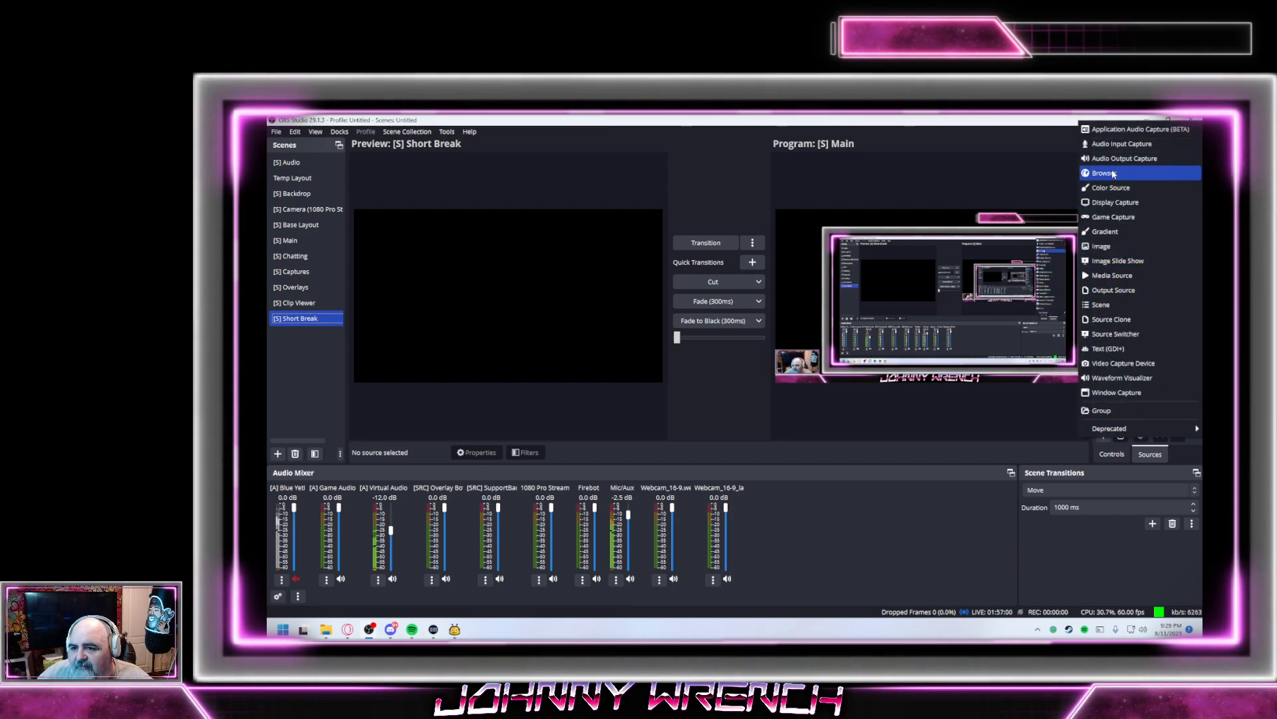
Add the existing [S] Base Layout scene as a source in [S] Short Break
click(1110, 304)
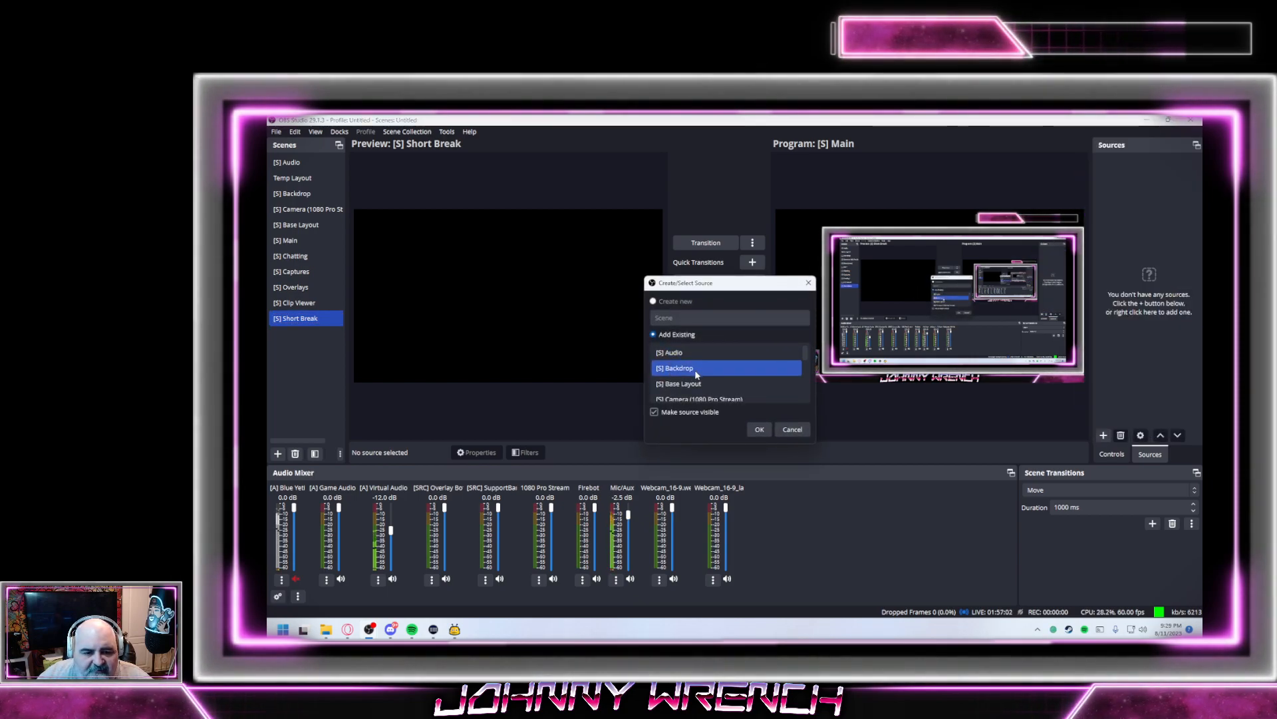
click(712, 386)
click(759, 429)
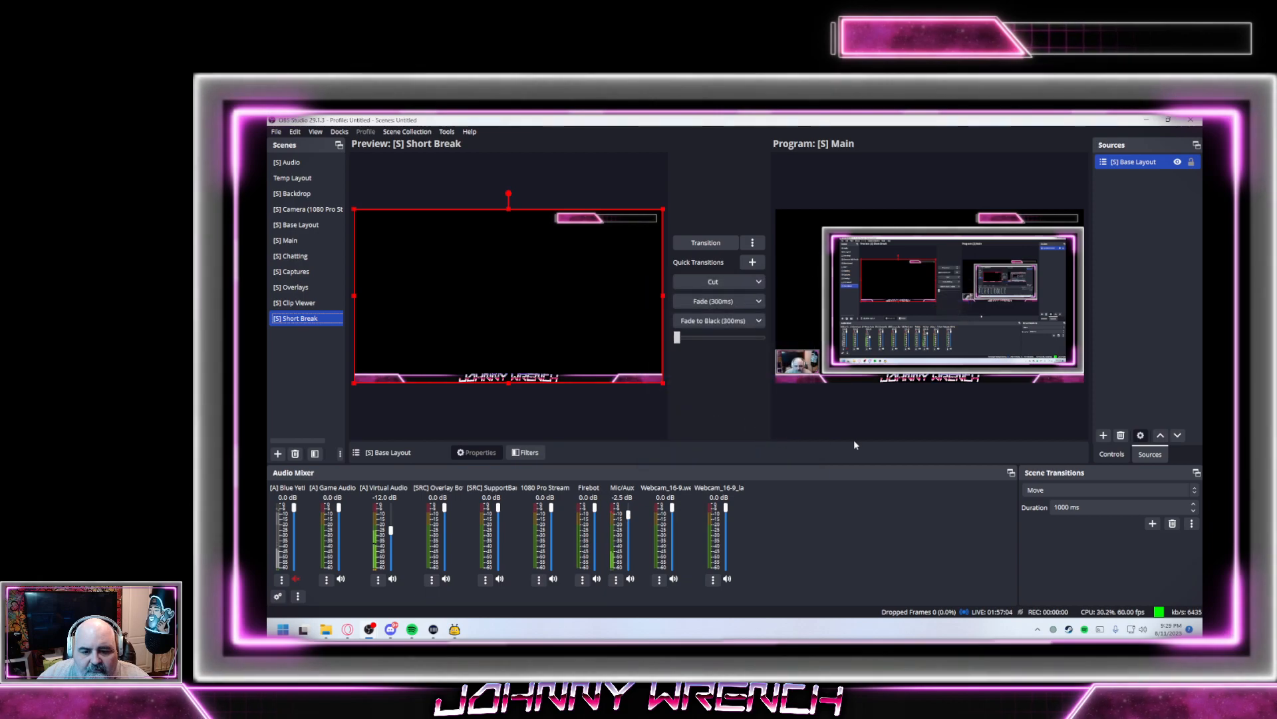
Add the existing [S] Audio scene as a source in [S] Short Break and place it below [S] Base Layout
click(1102, 435)
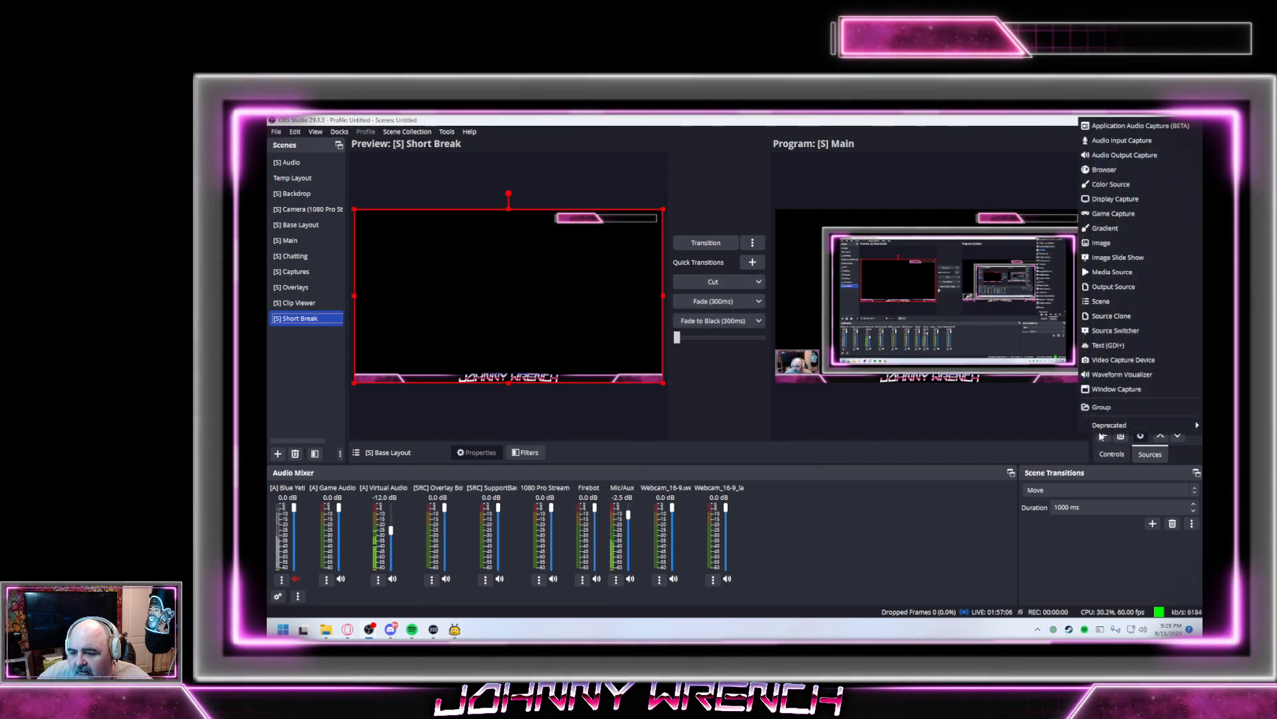
click(1103, 302)
click(673, 353)
click(759, 429)
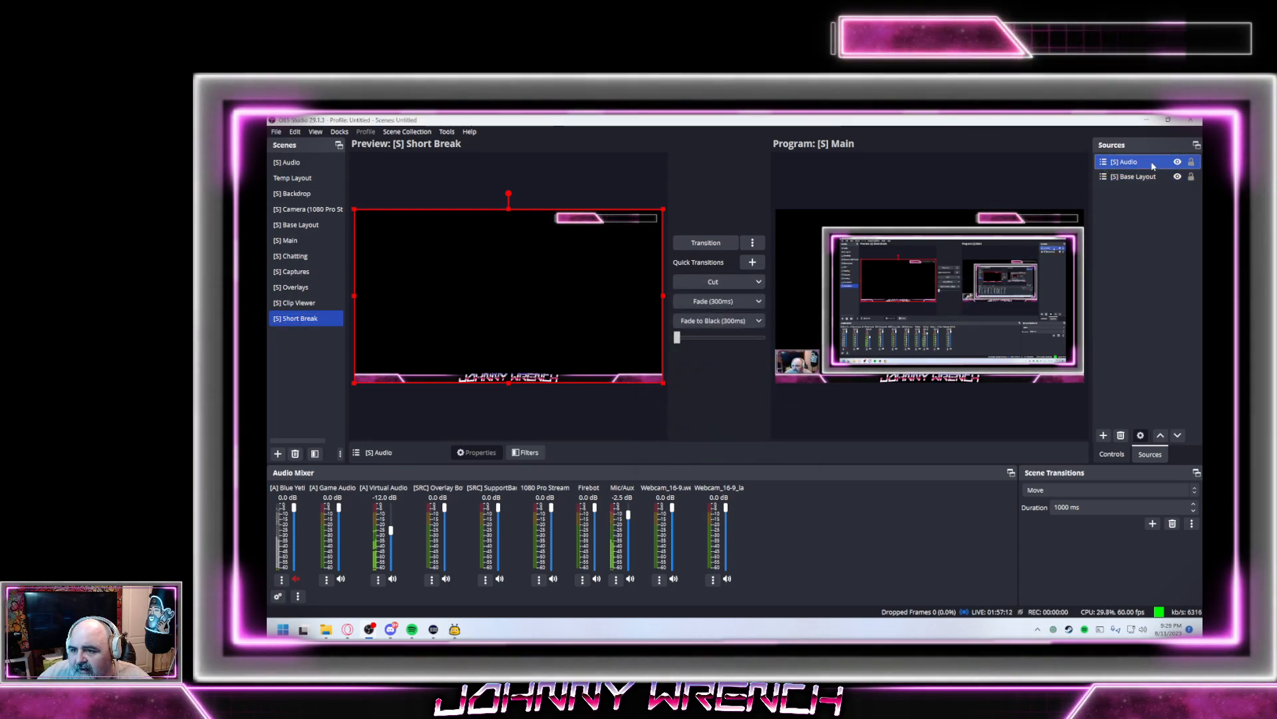
click(1179, 435)
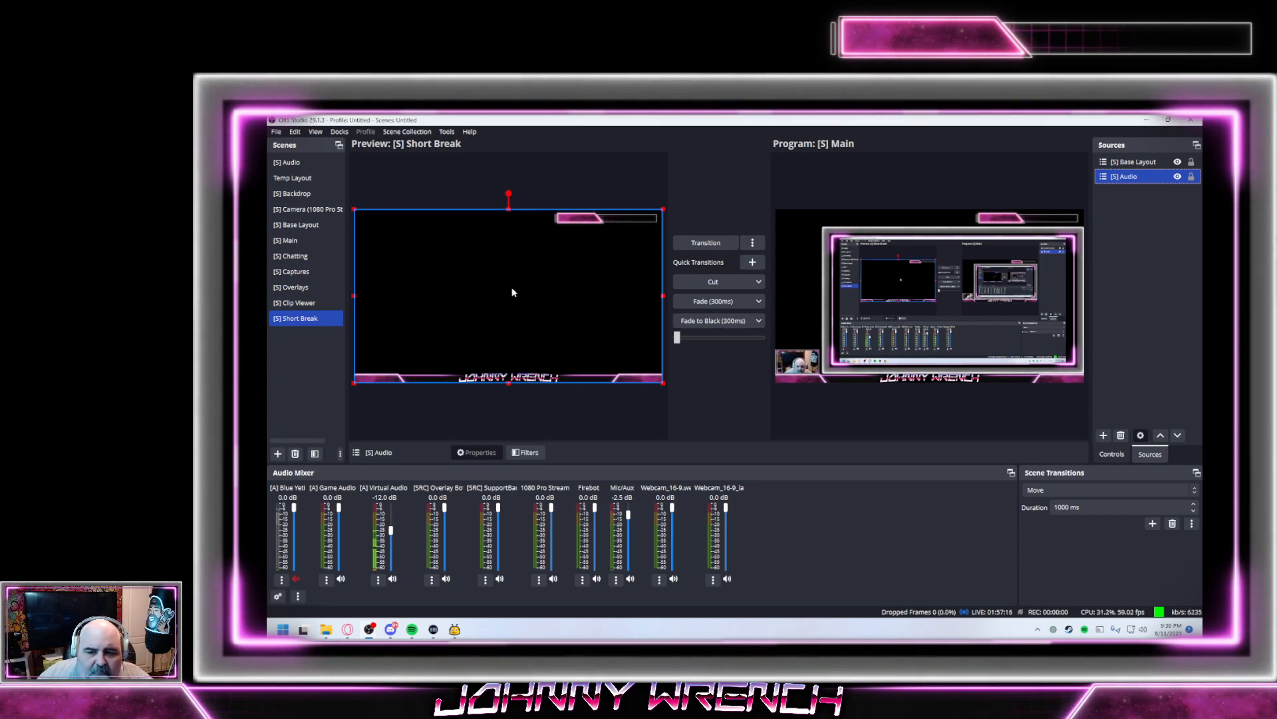
Add the existing [S] Camera (1080 Pro Stream) scene as a source in [S] Short Break
click(1102, 437)
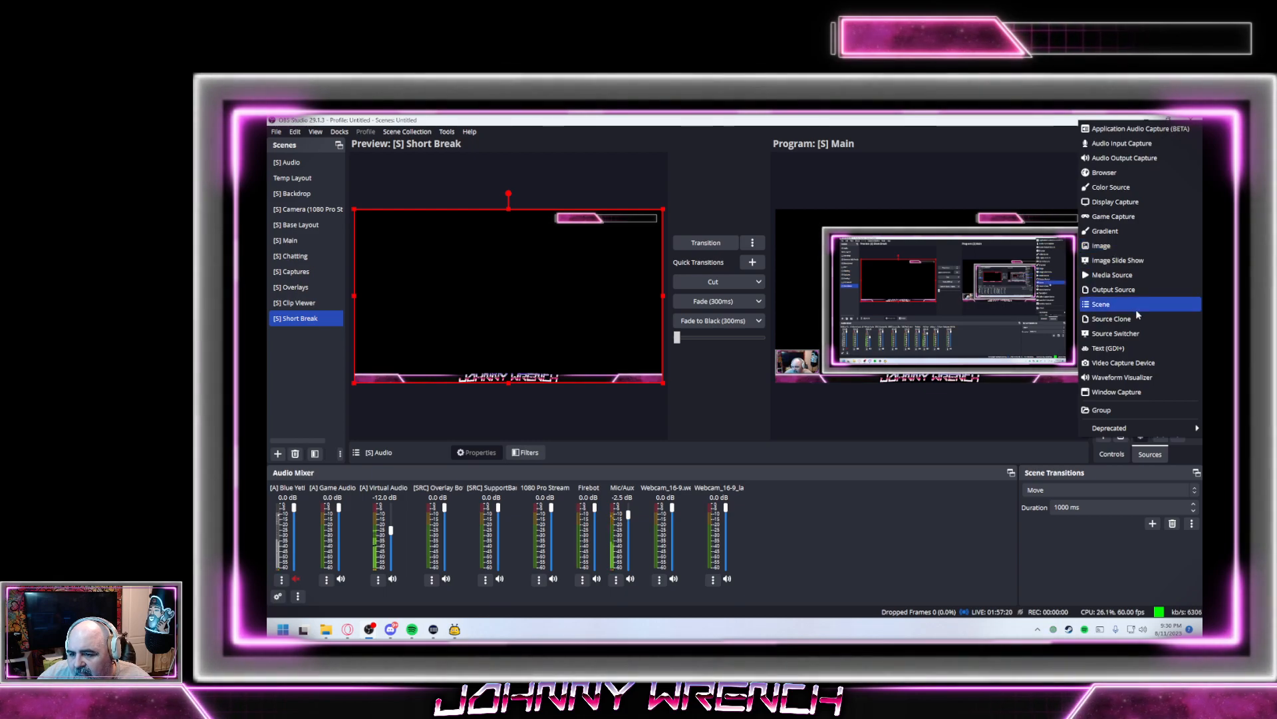
click(1101, 304)
click(689, 384)
scroll(694, 380, down, 2)
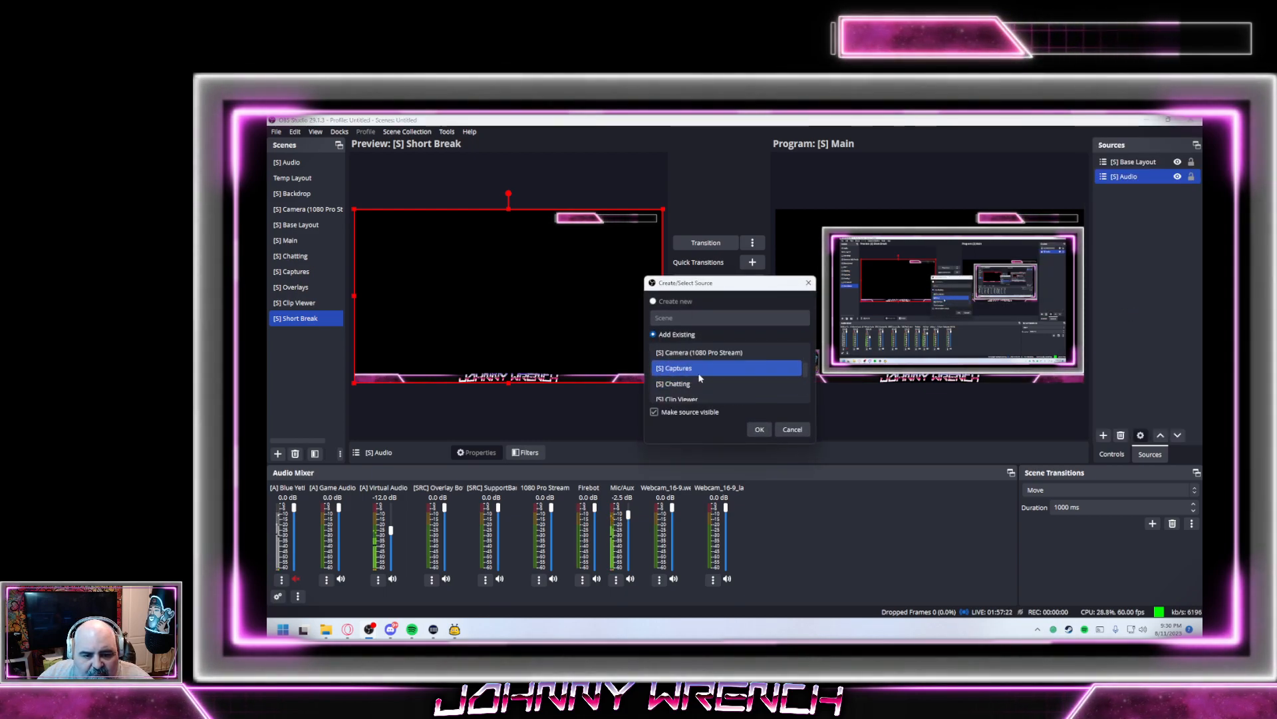
scroll(701, 371, up, 1)
click(695, 353)
click(759, 429)
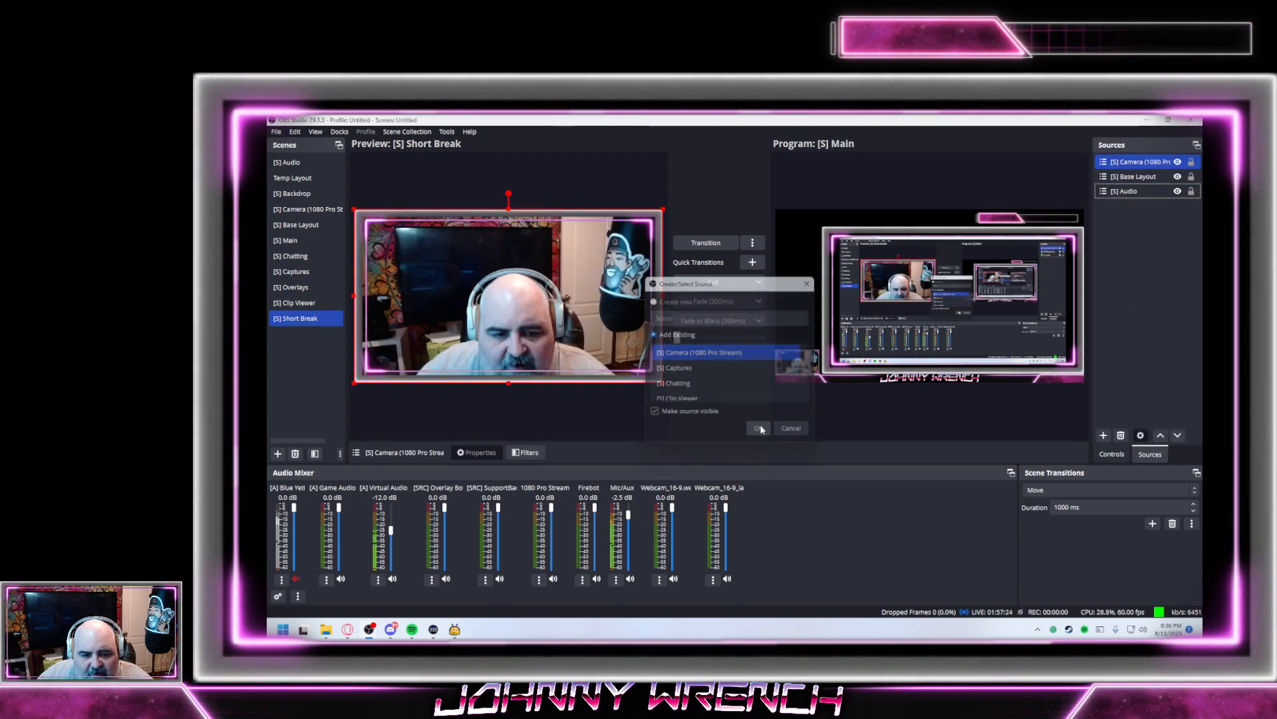
Add the existing [S] Clip Viewer scene as a source in [S] Short Break
click(1103, 436)
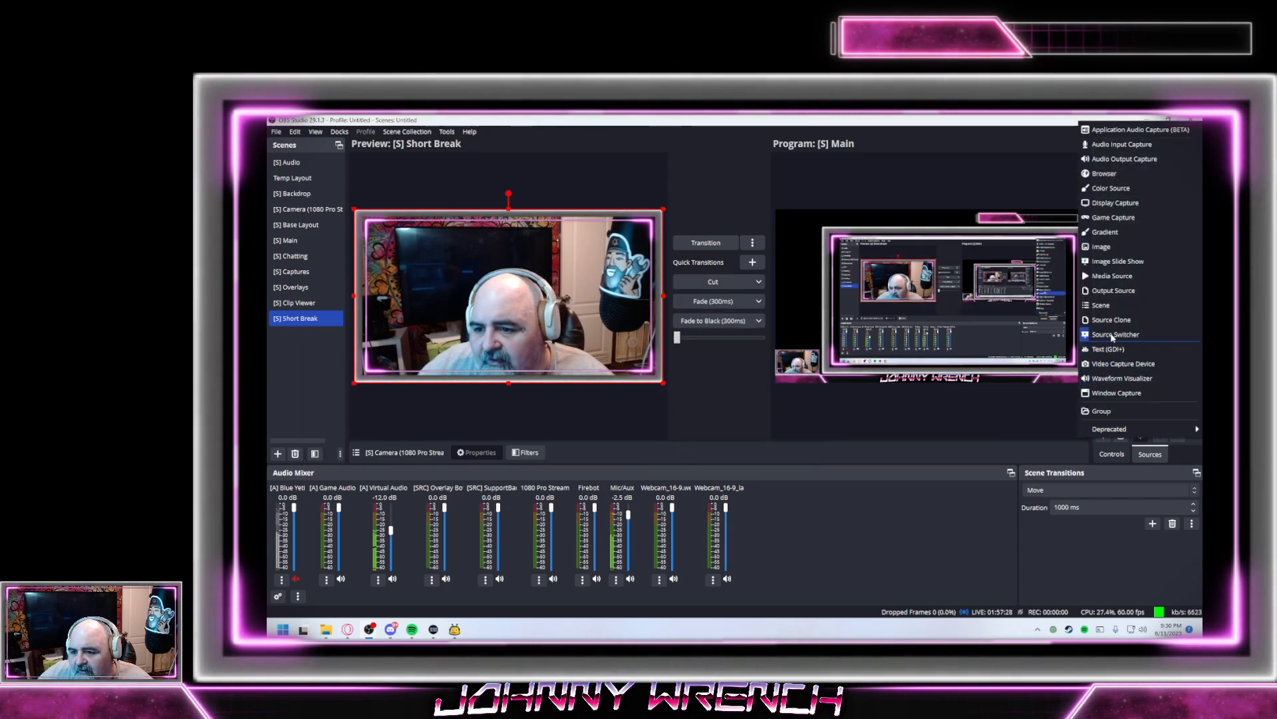
click(1103, 305)
click(650, 384)
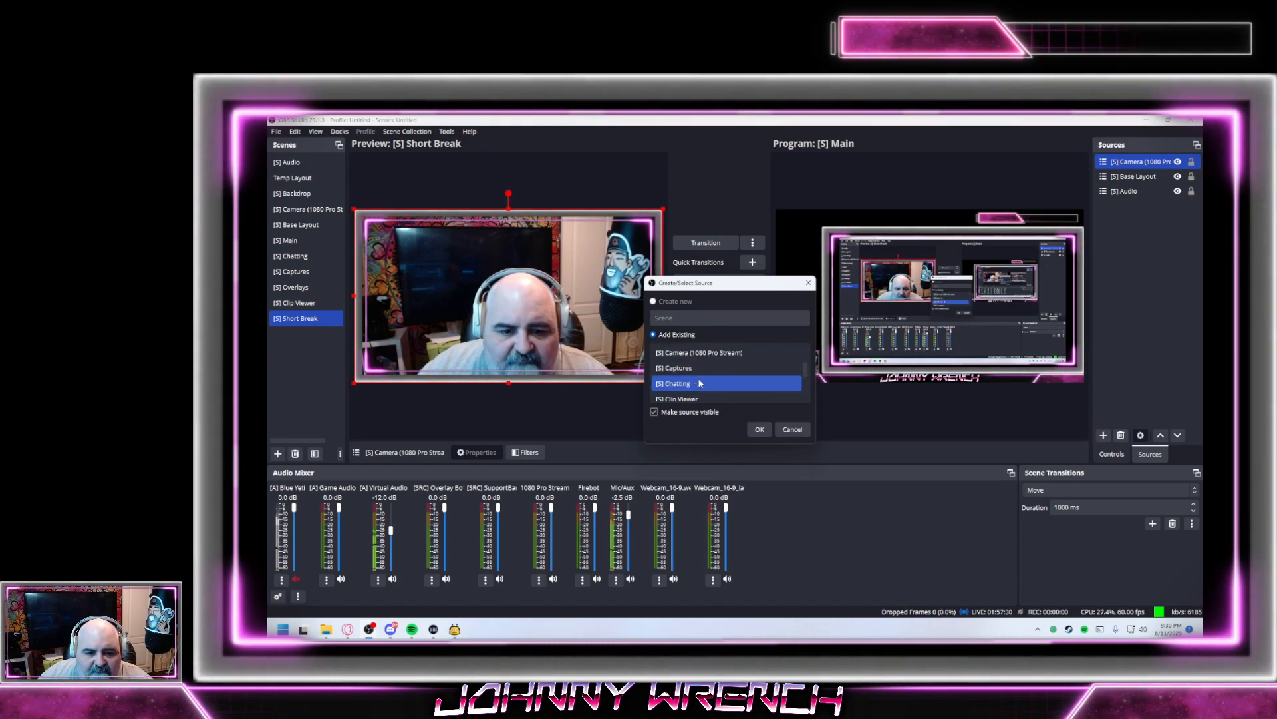
scroll(702, 392, down, 2)
click(702, 386)
click(684, 352)
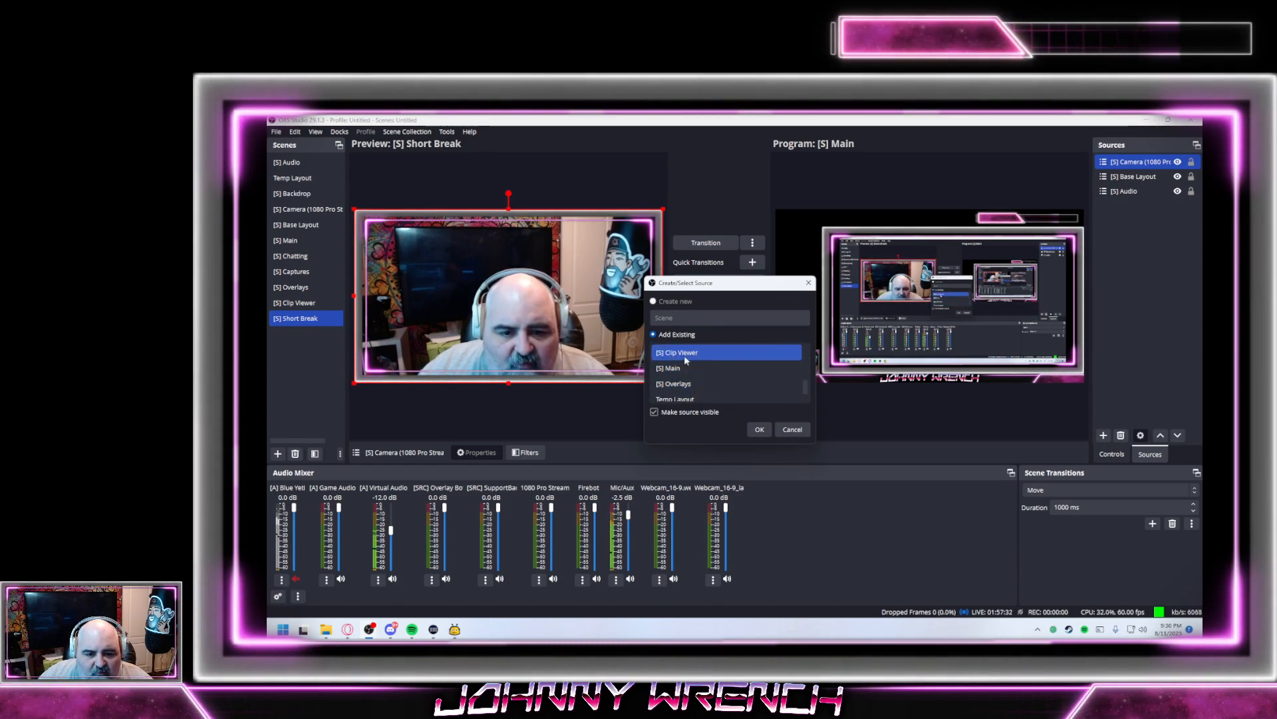
click(759, 429)
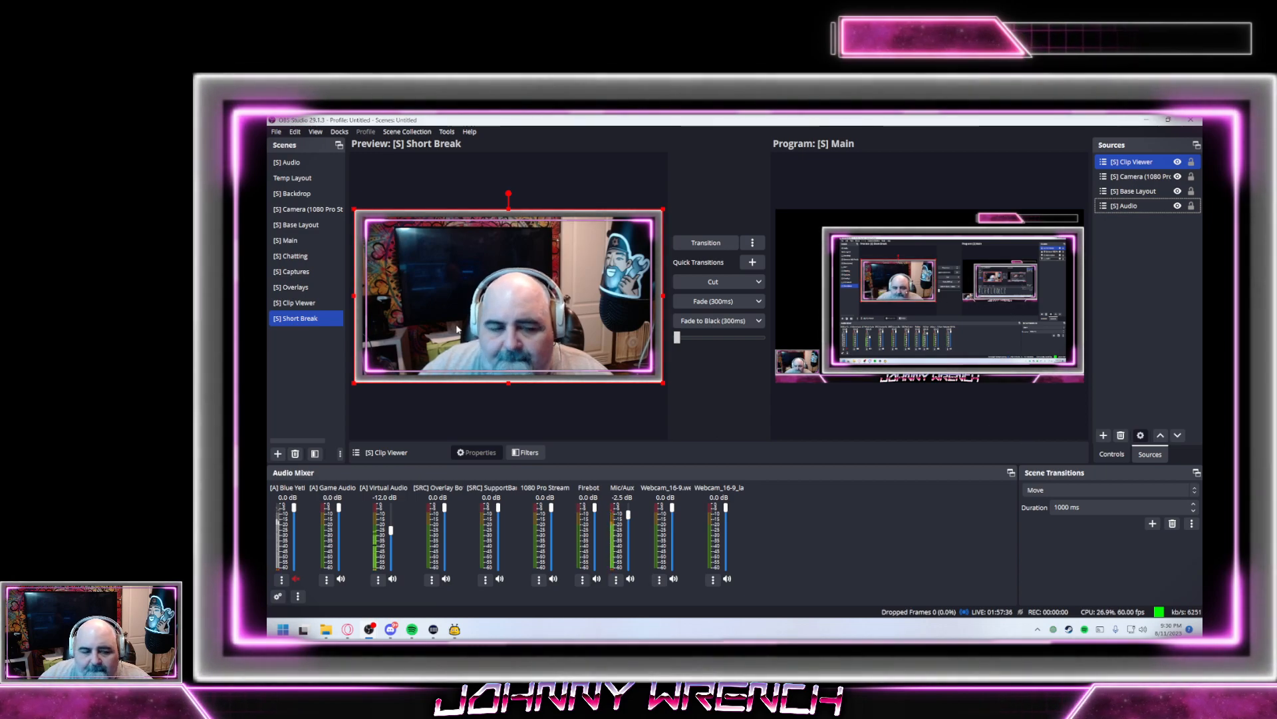
Copy the transform of [S] Captures in the [S] Main scene and paste it onto [S] Clip Viewer in [S] Short Break
click(291, 240)
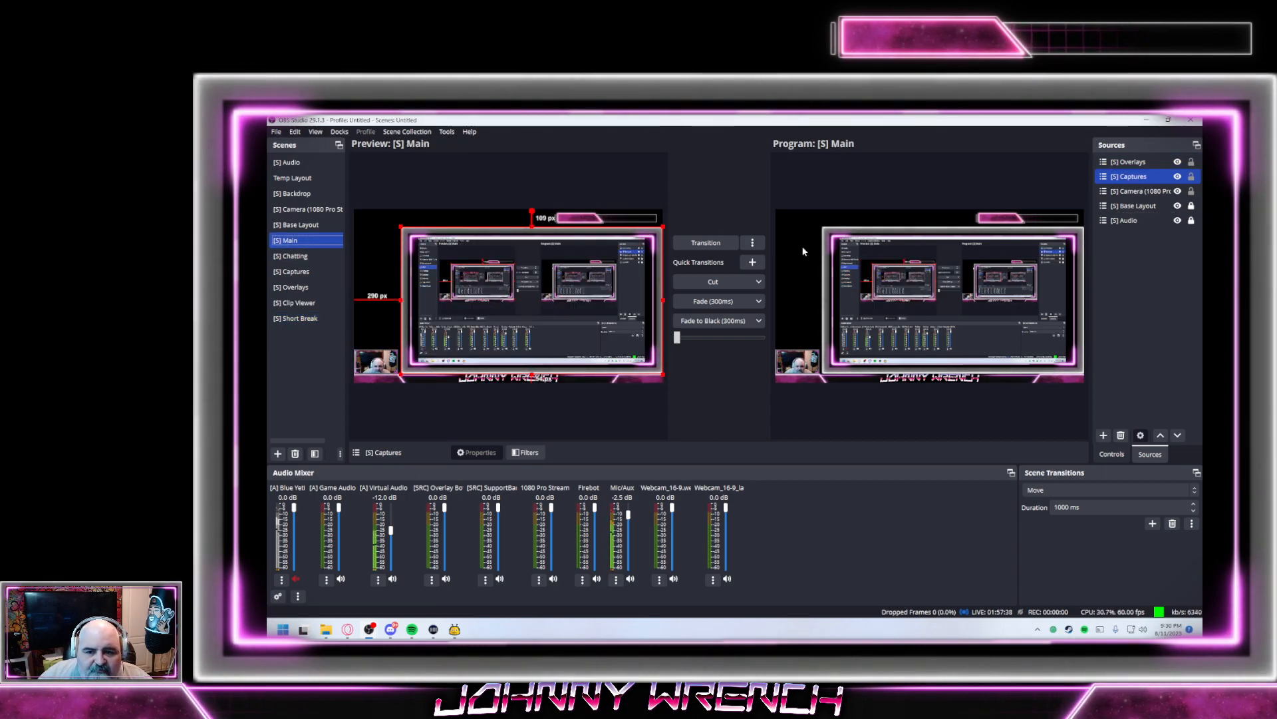
right_click(1140, 176)
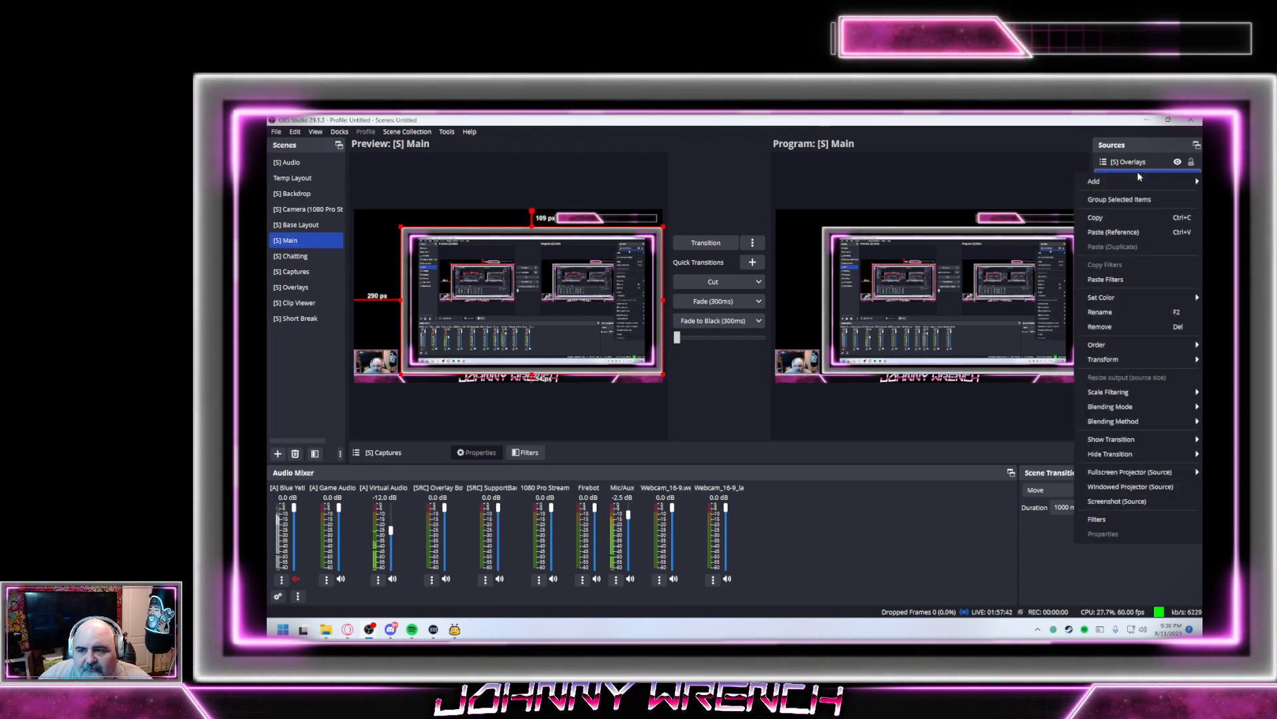
mouse_move(1098, 359)
click(1051, 374)
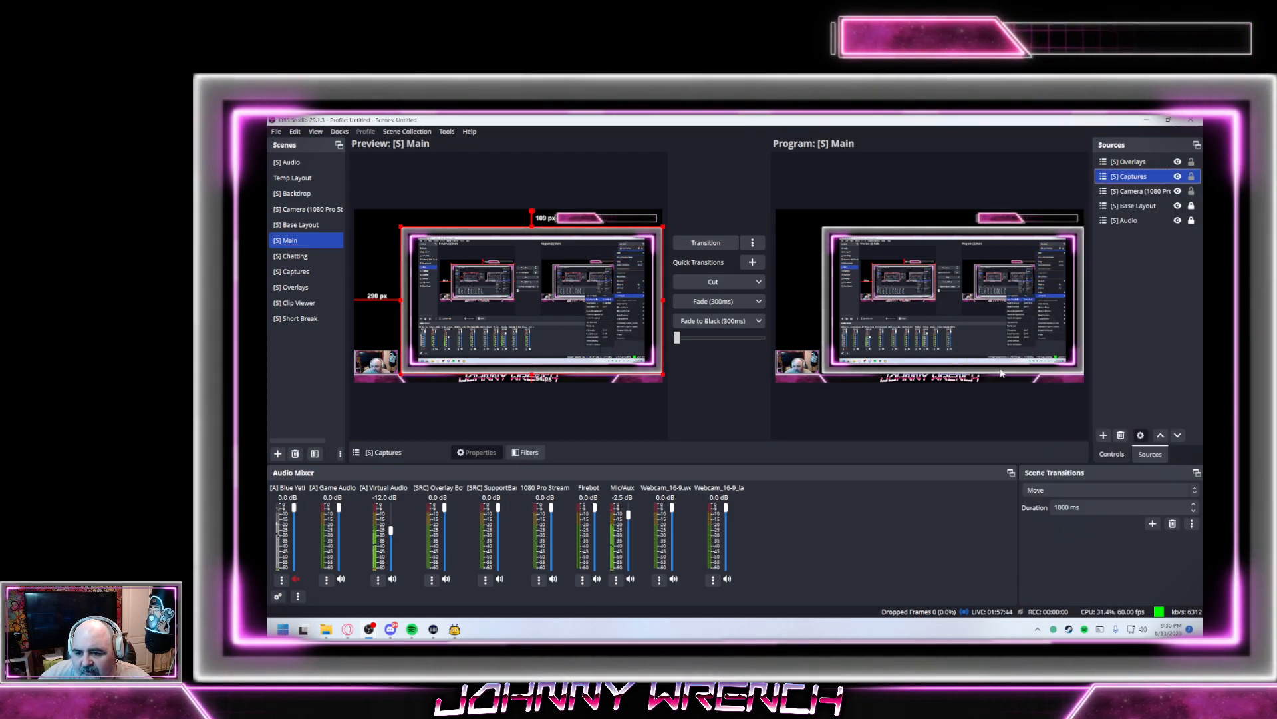
click(307, 318)
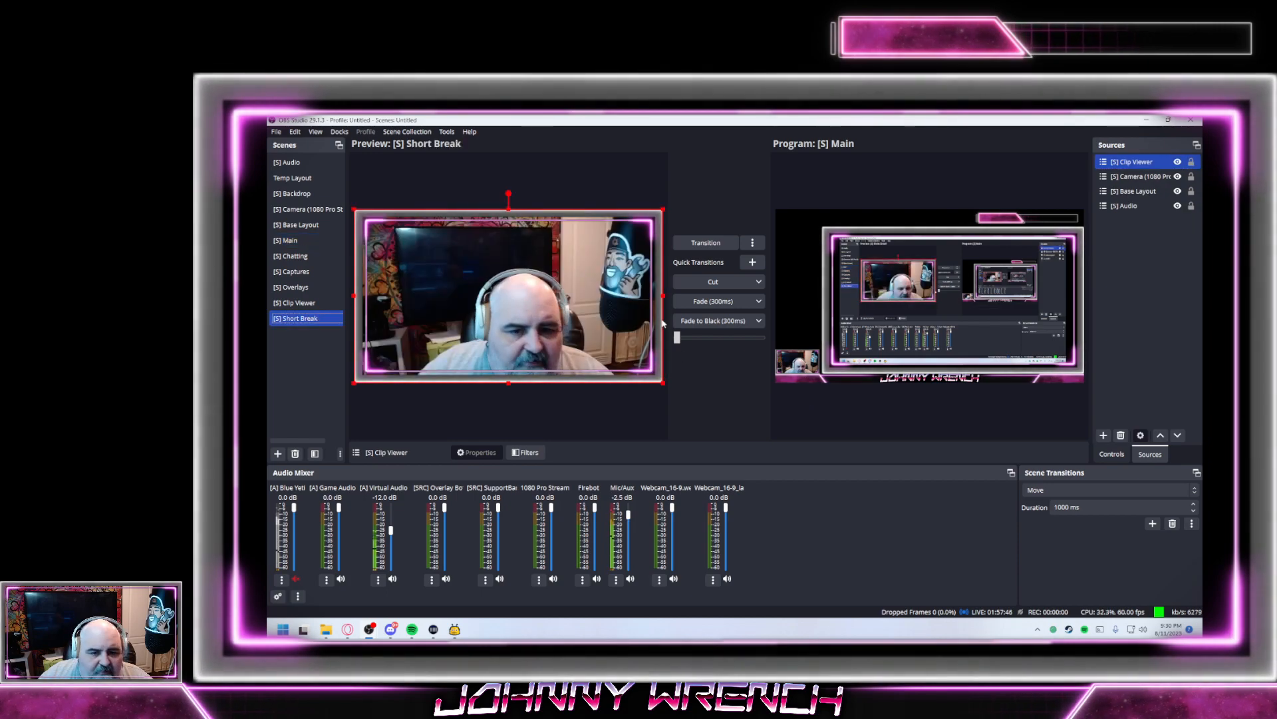
right_click(1131, 162)
mouse_move(1112, 345)
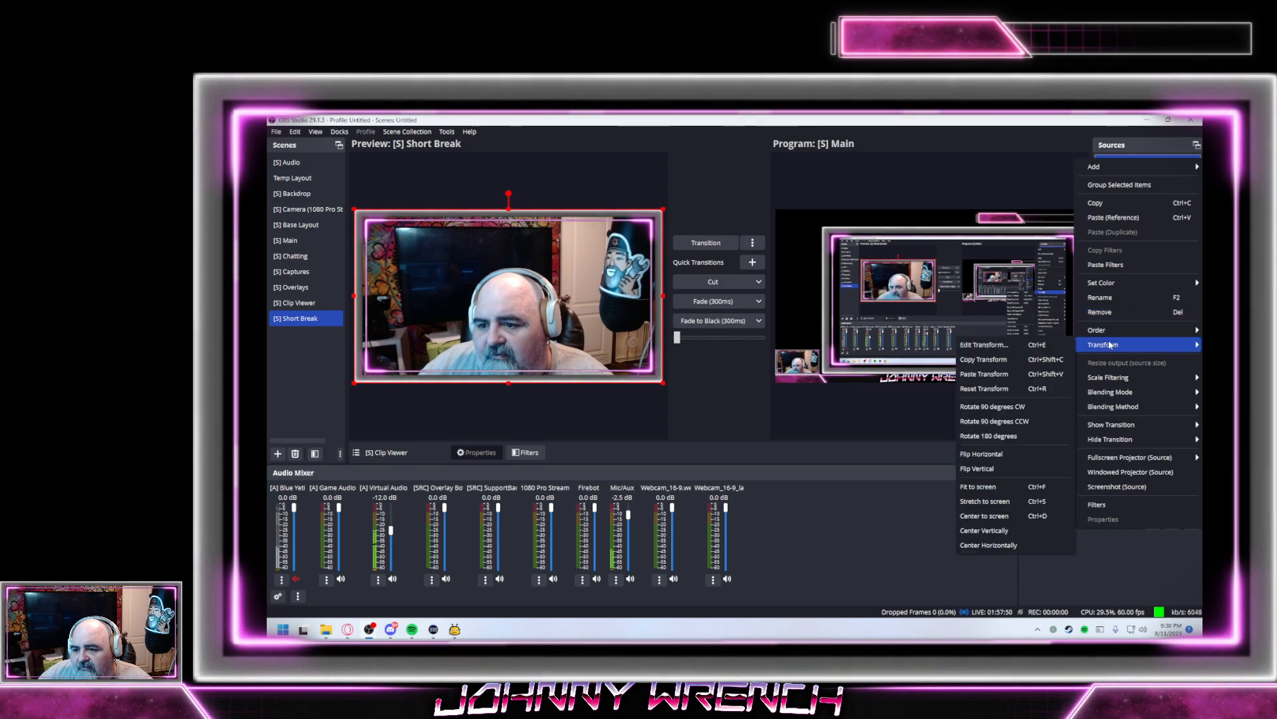
click(985, 374)
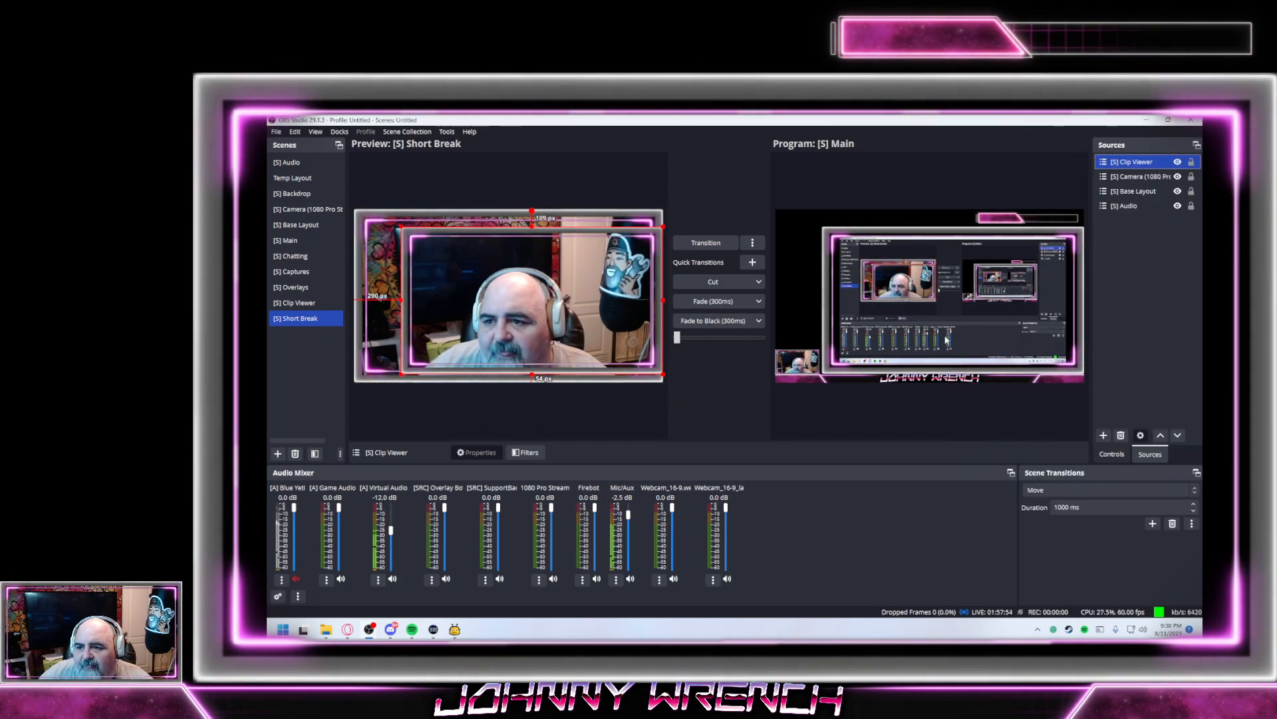
Copy the transform of the [S] Camera (1080 Pro Stream) source in the [S] Main scene
click(296, 240)
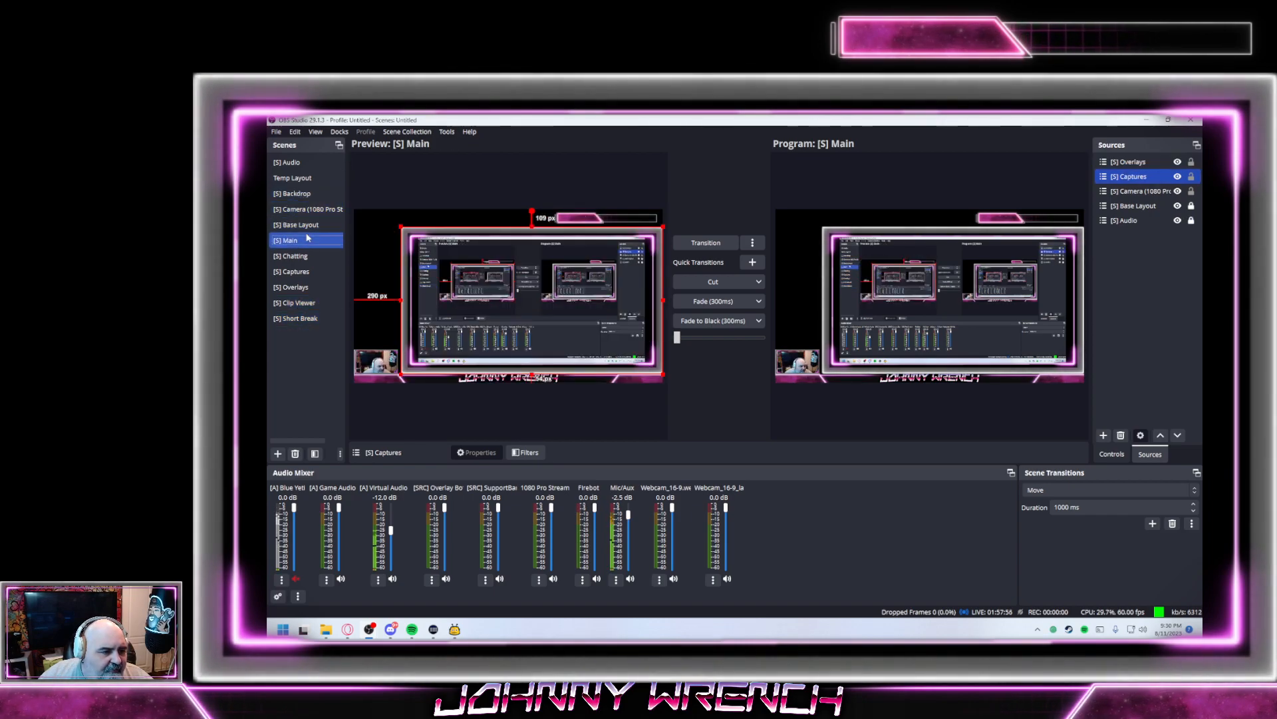
click(1131, 191)
right_click(1131, 191)
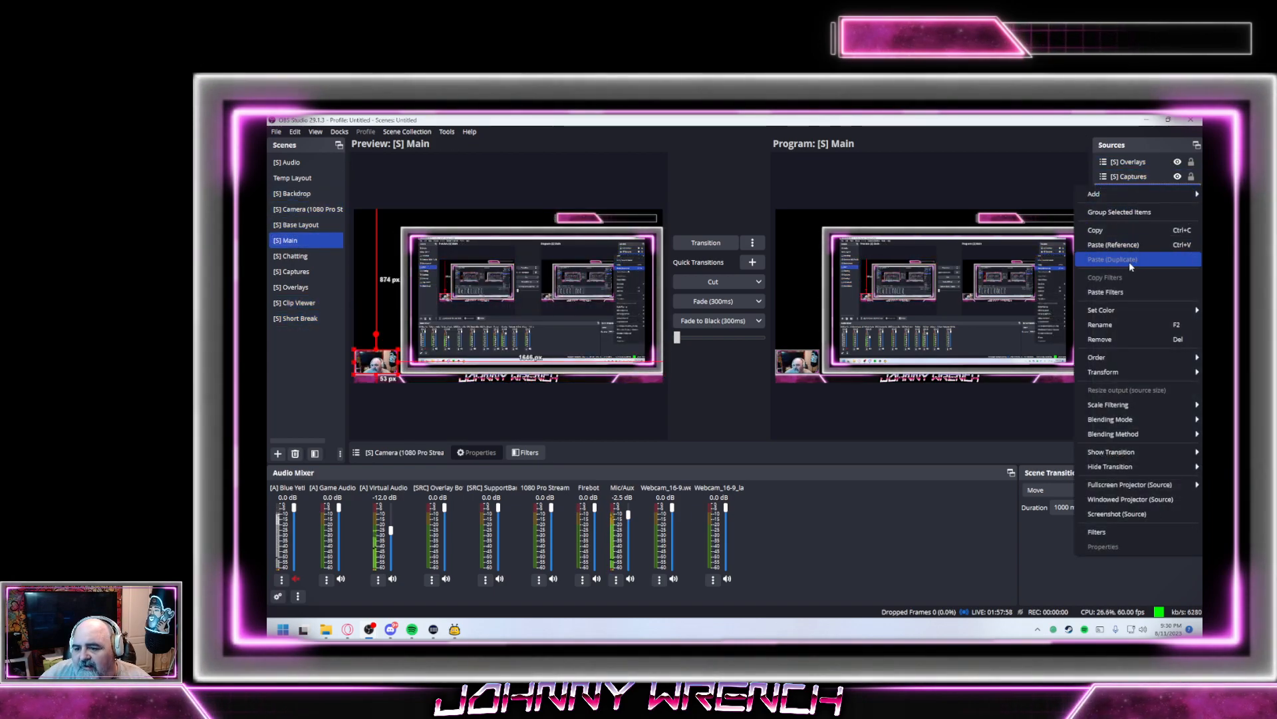
mouse_move(1131, 372)
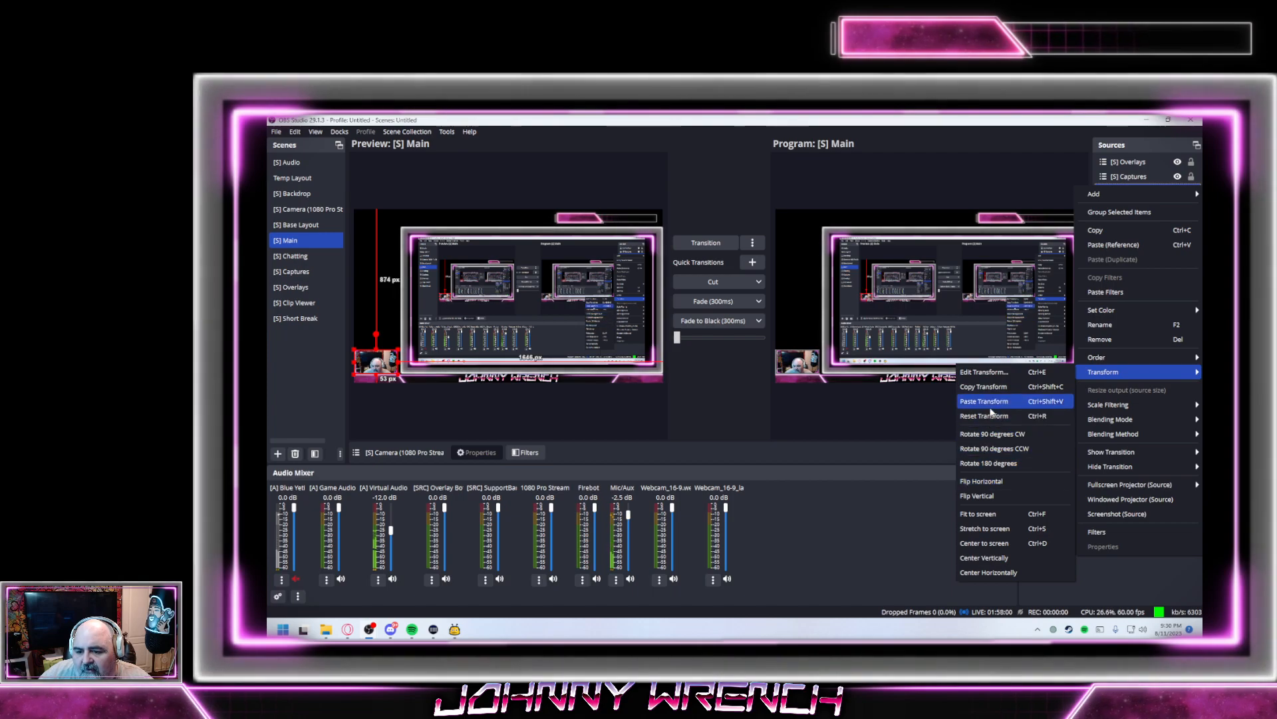
click(984, 387)
Paste the copied camera transform onto [S] Camera (1080 Pro Stream) in [S] Short Break and transition that scene to program
click(296, 318)
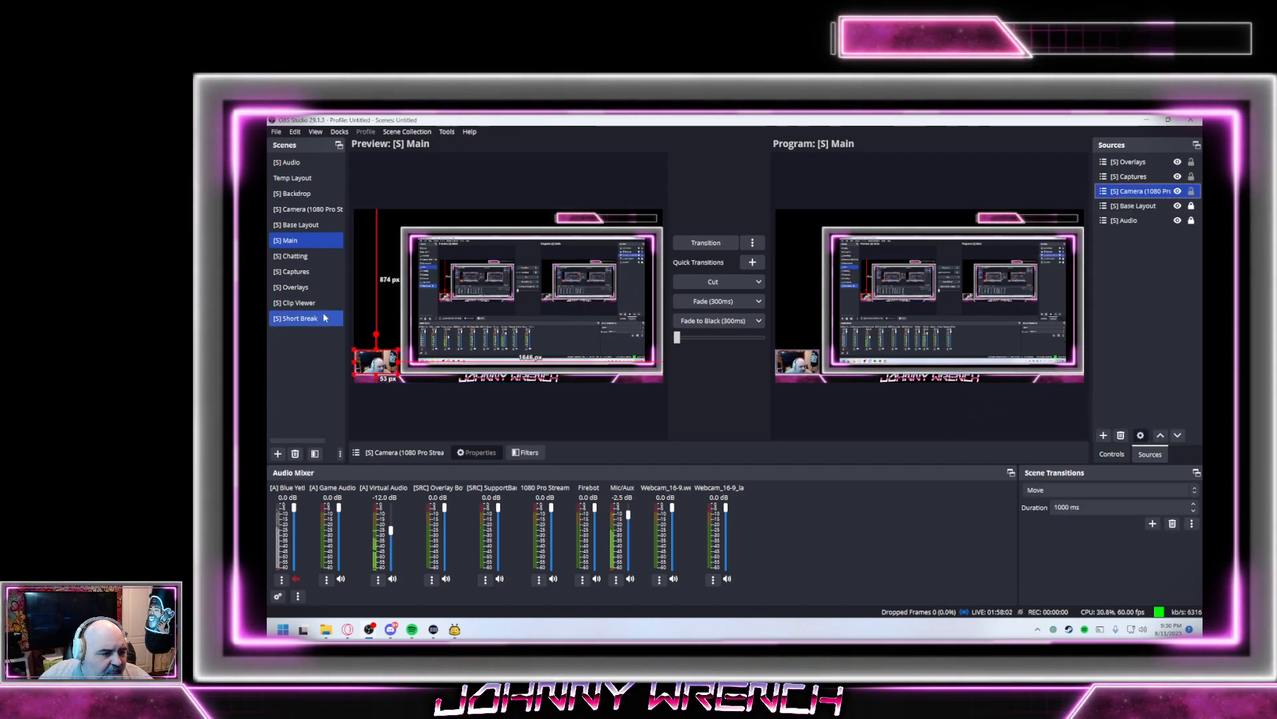
click(1130, 165)
right_click(1129, 167)
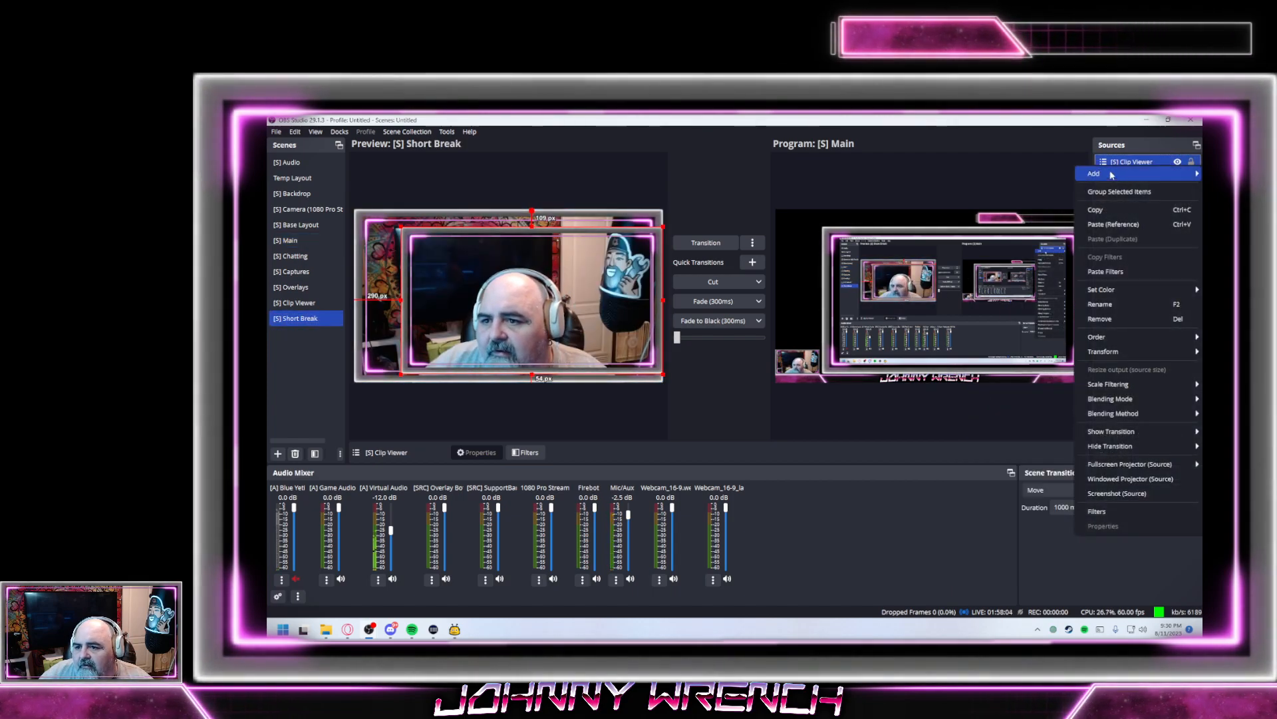
click(1131, 177)
right_click(1131, 176)
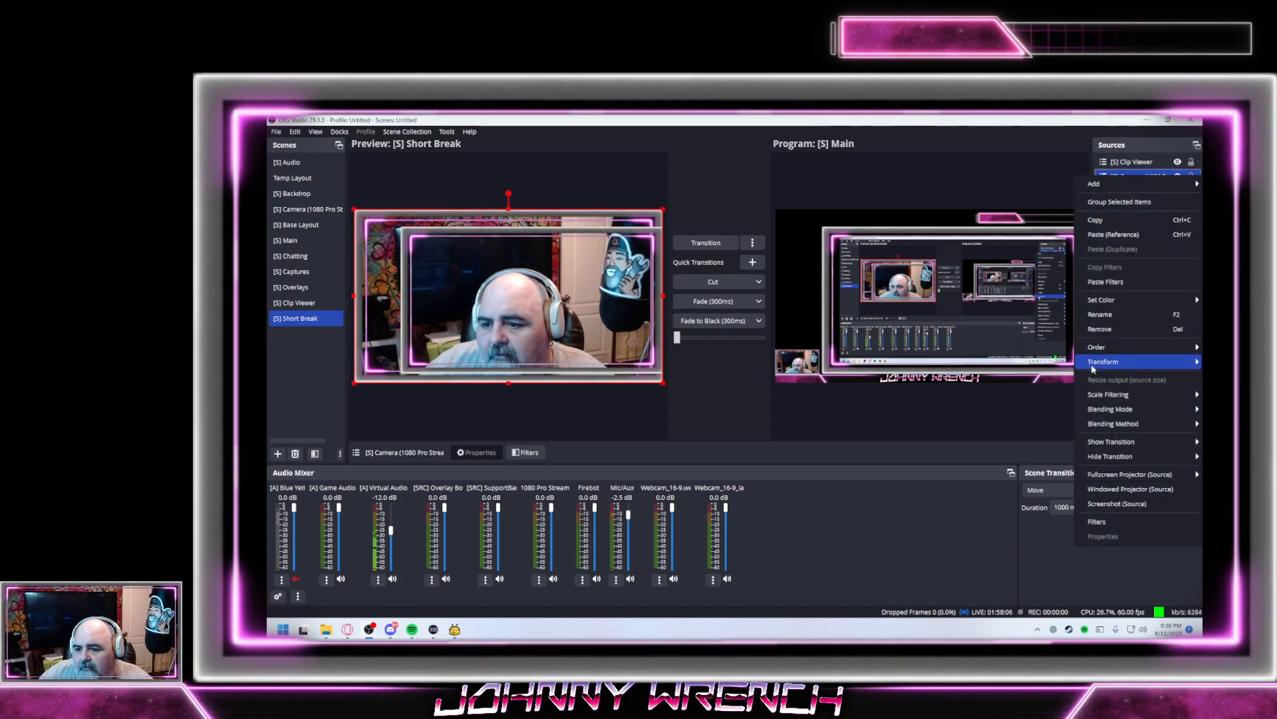
mouse_move(1105, 361)
click(985, 402)
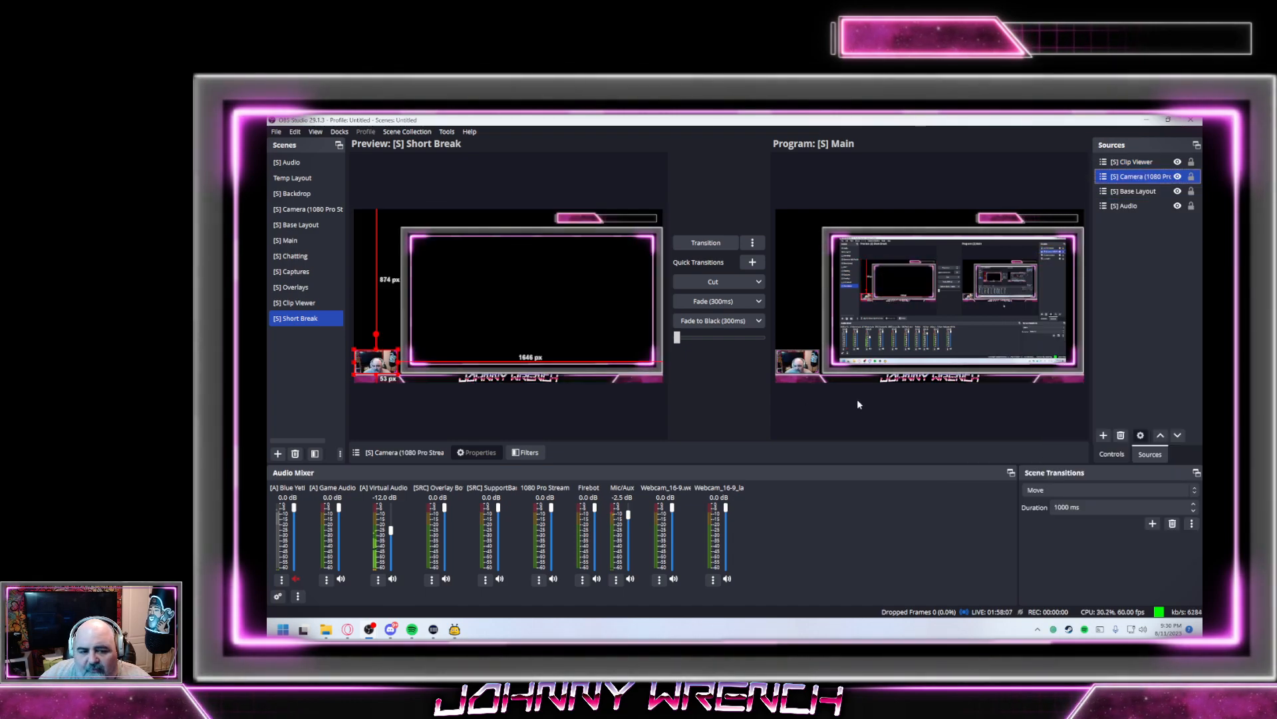
click(572, 433)
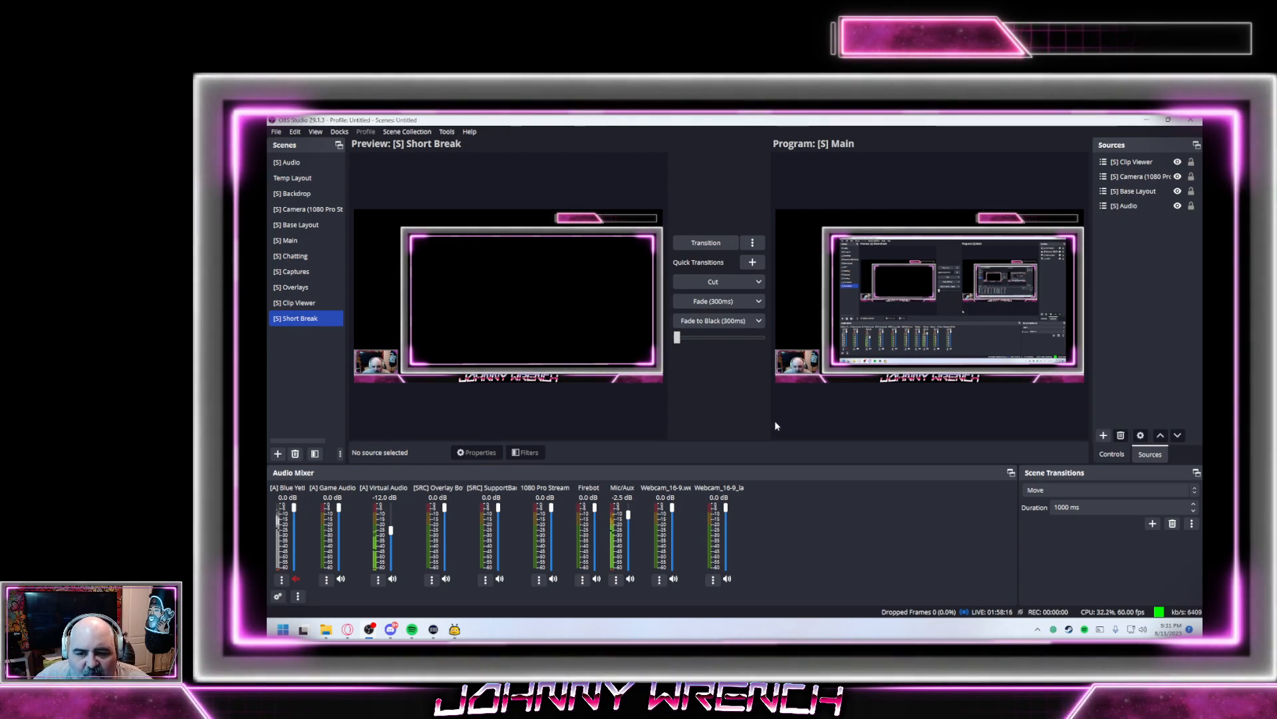
click(706, 243)
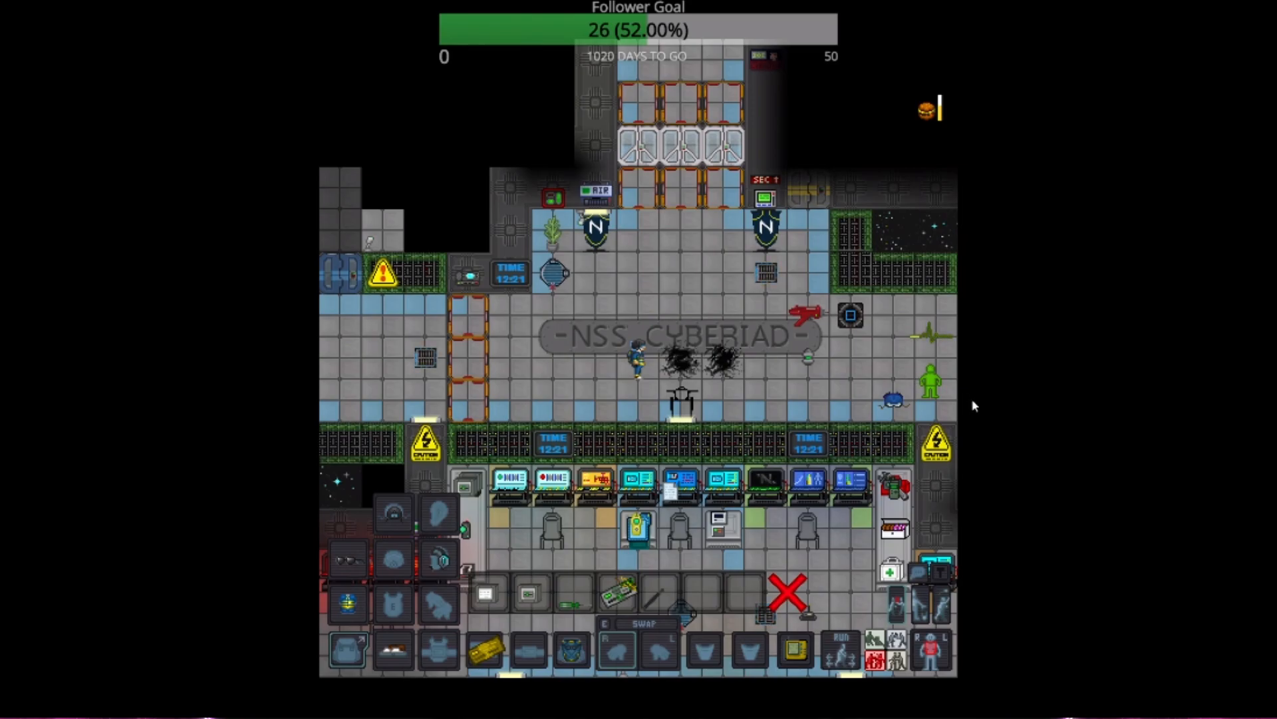
key(d)
key(s)
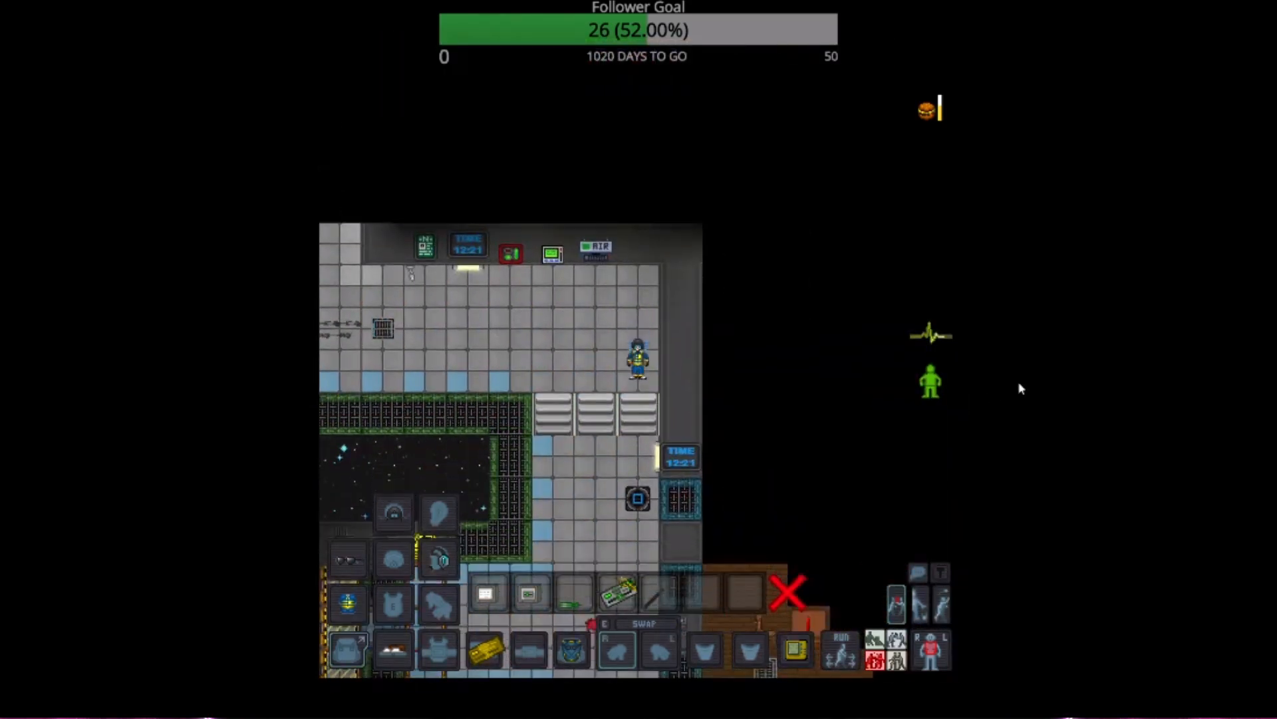
key(d)
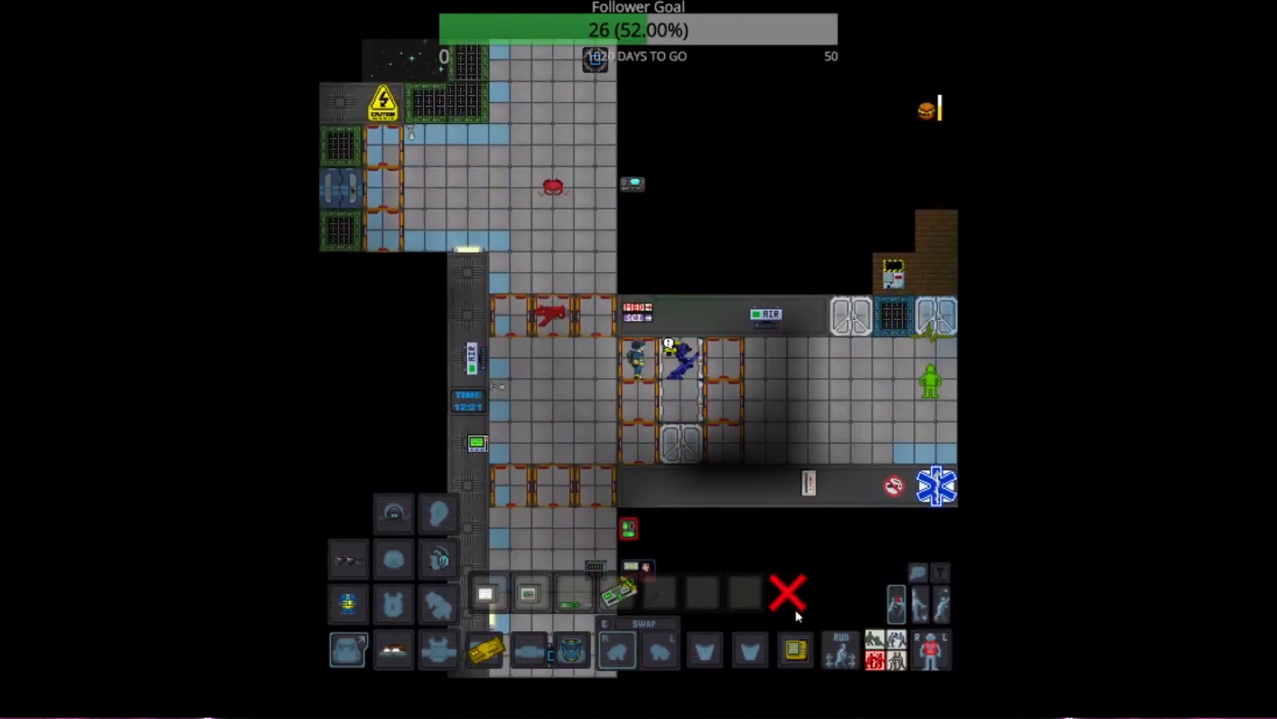
key(shift+b)
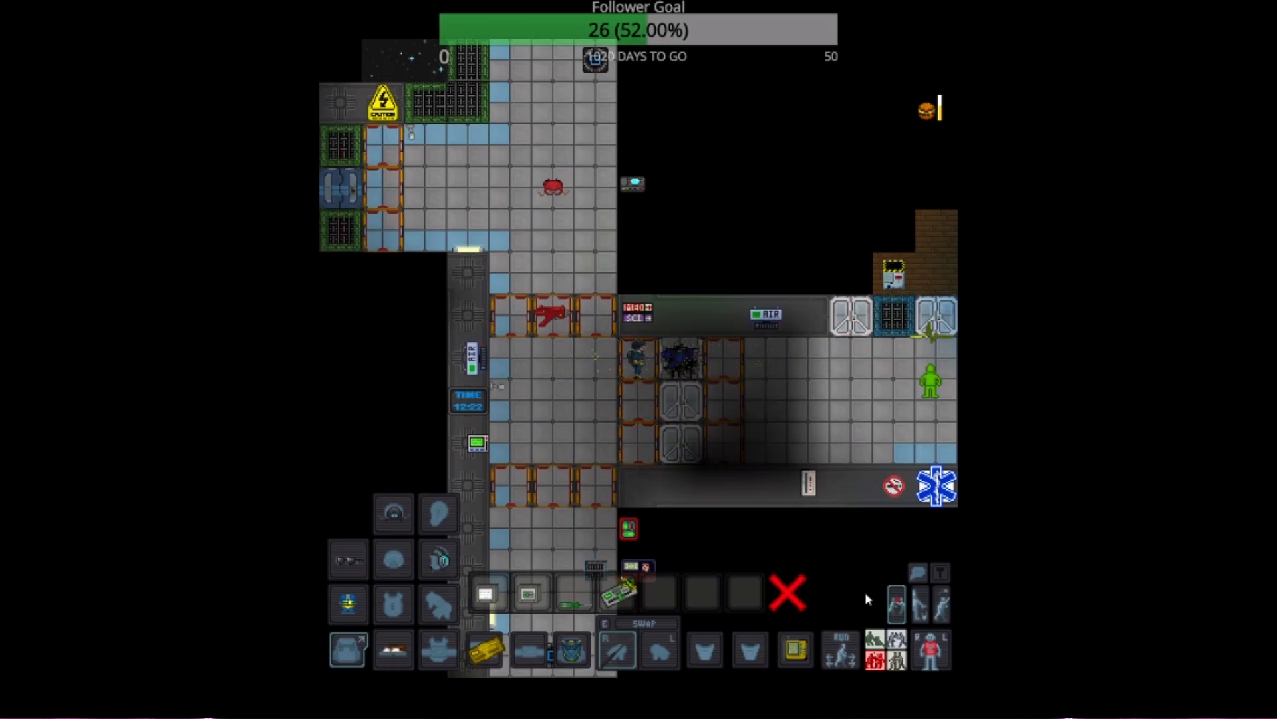
key(e)
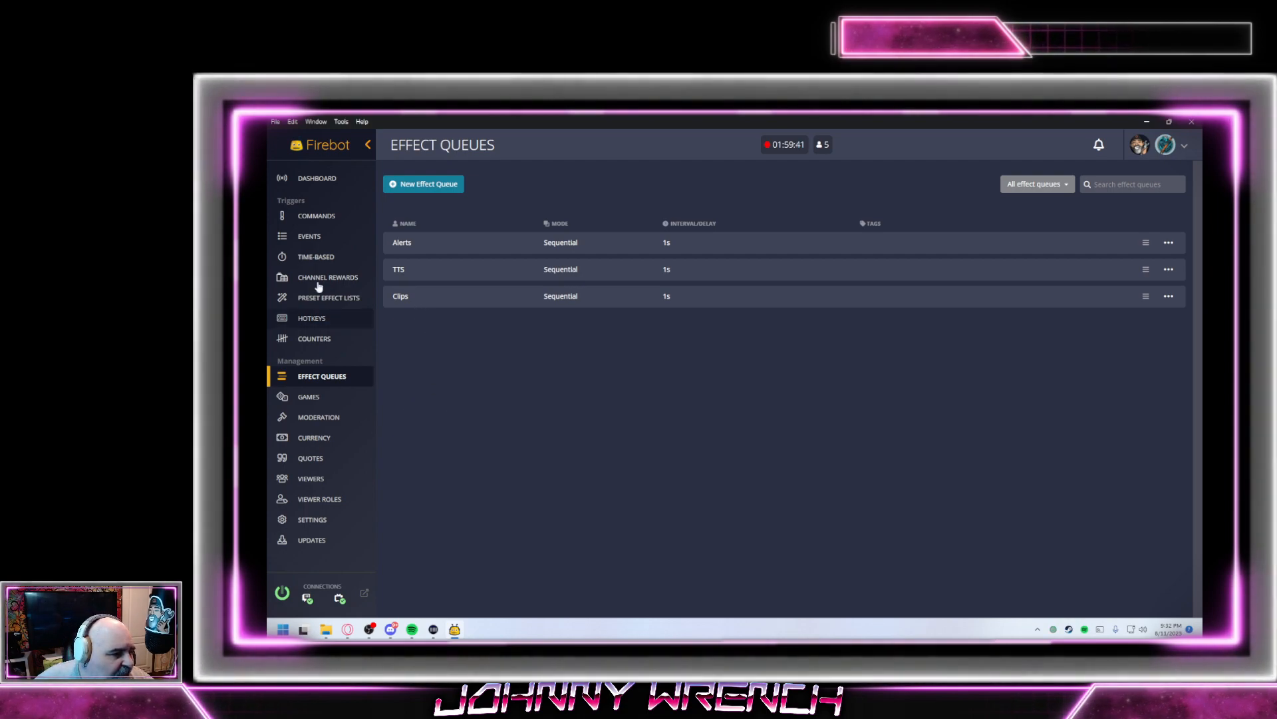
Set the overlay instance of the Play Video effect in Firebot's !clip command to Clips and save the command
click(329, 216)
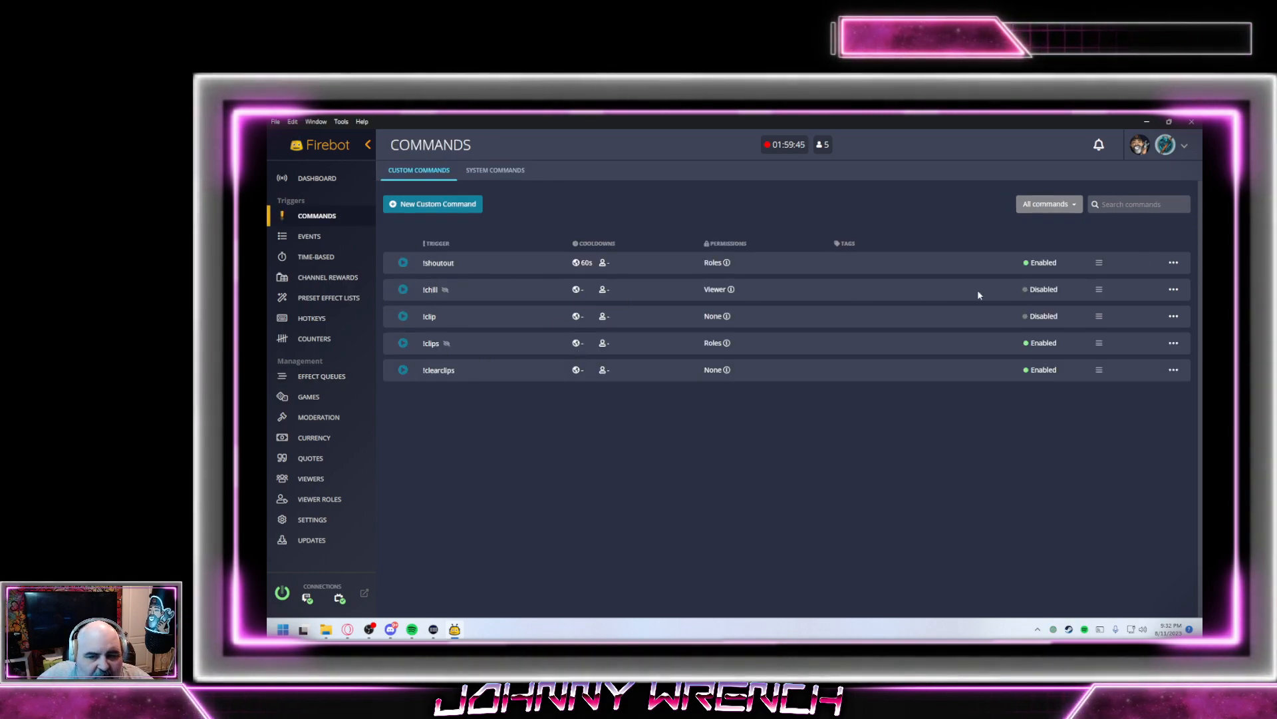
click(1175, 317)
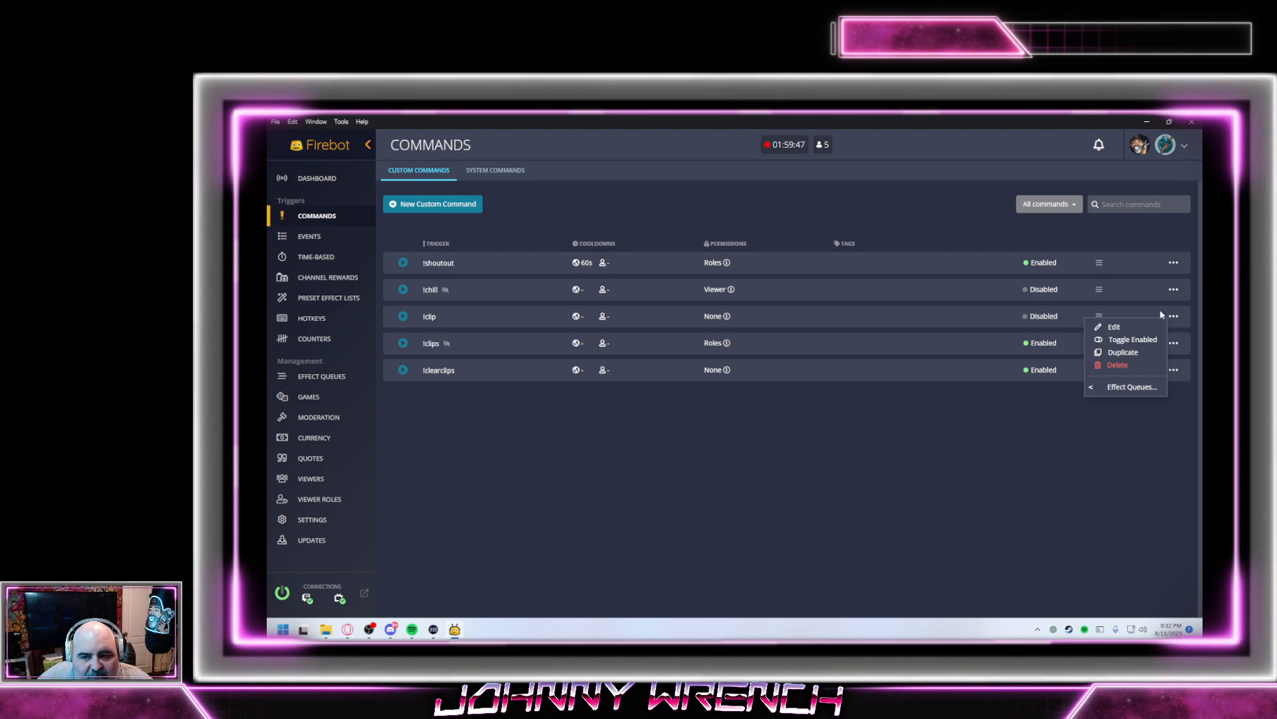
click(1112, 328)
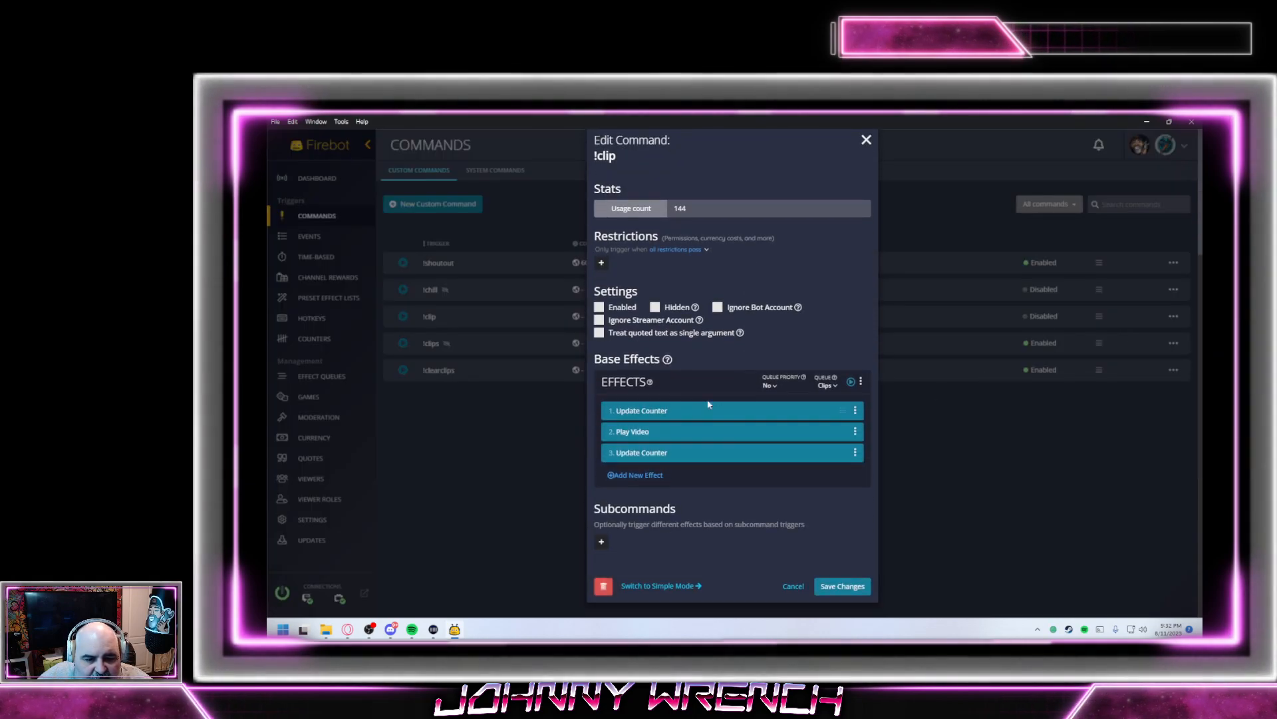
click(671, 456)
scroll(663, 430, down, 5)
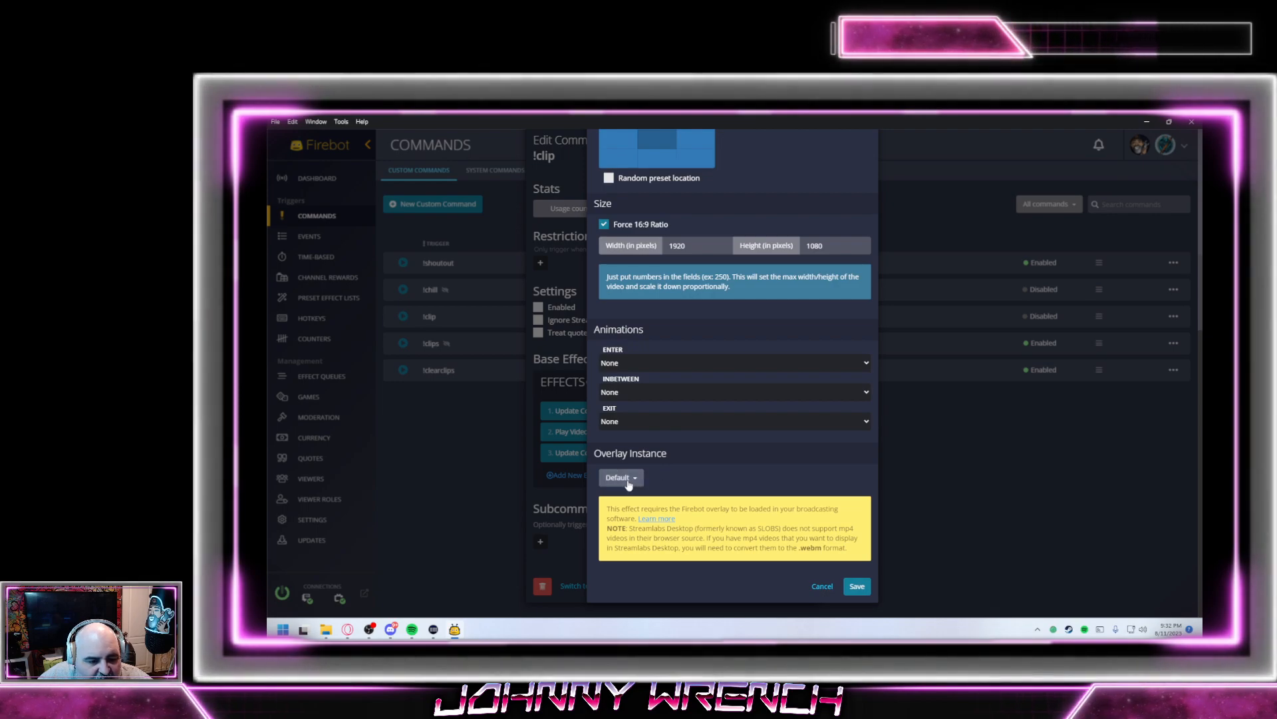
click(626, 477)
click(618, 505)
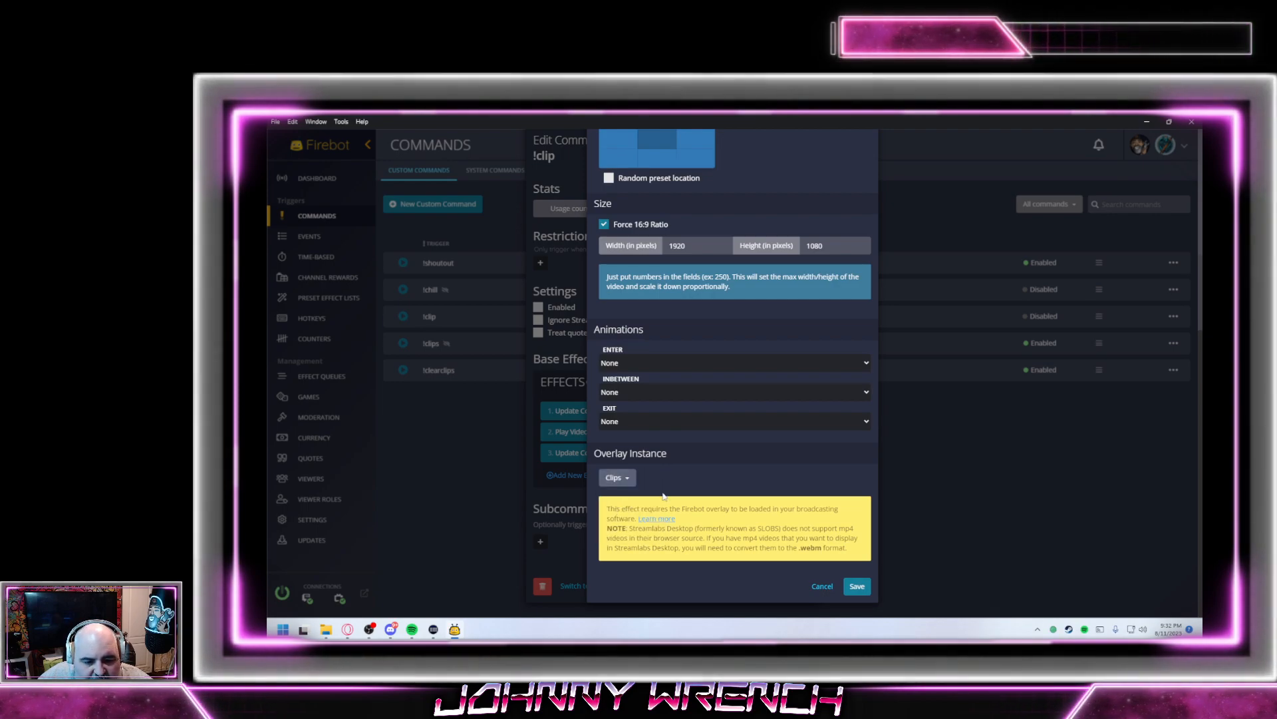
click(855, 585)
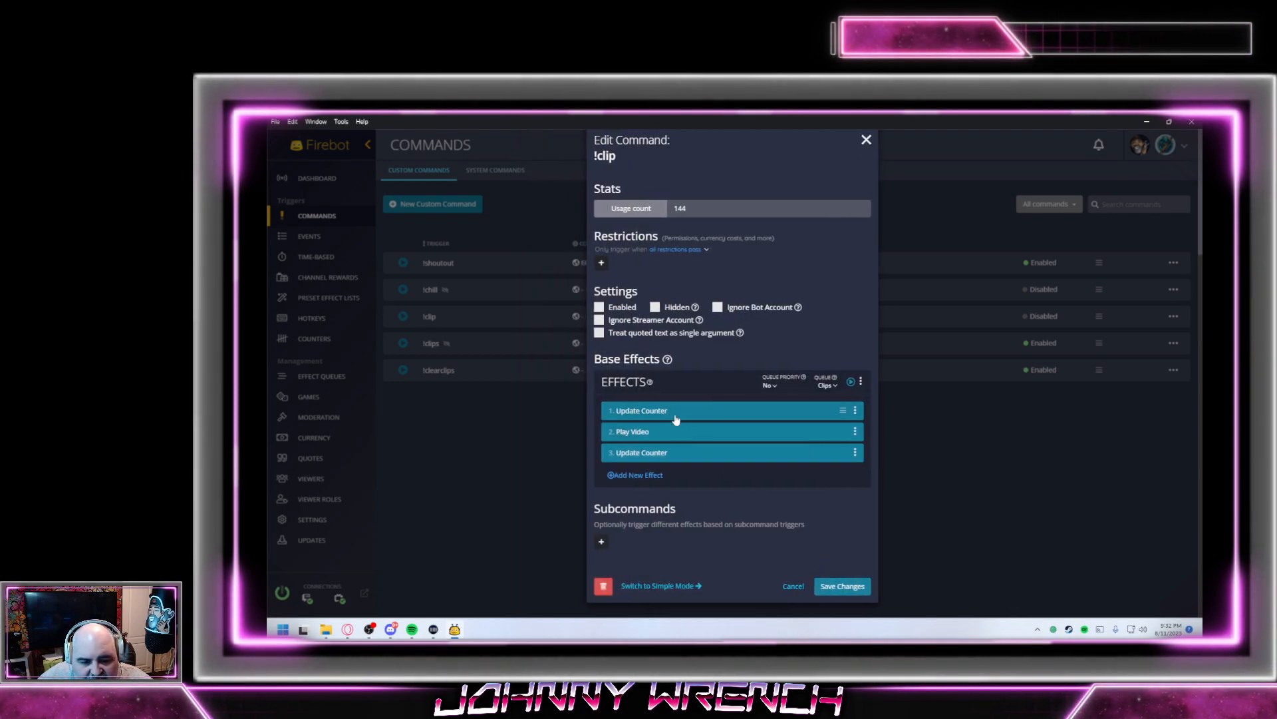
click(835, 585)
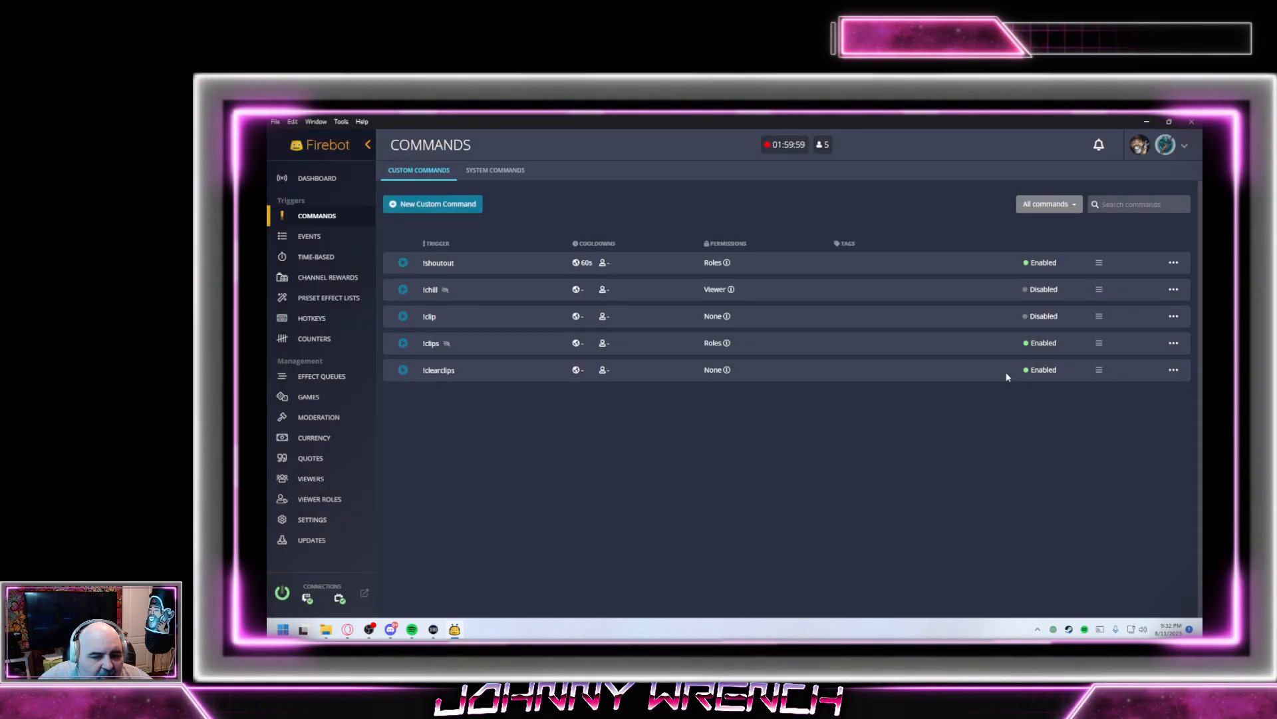
Make the !clearclips command's Clear Effects effect also clear overlay effects on the Clips overlay instance, and save the command
click(1173, 370)
click(1104, 382)
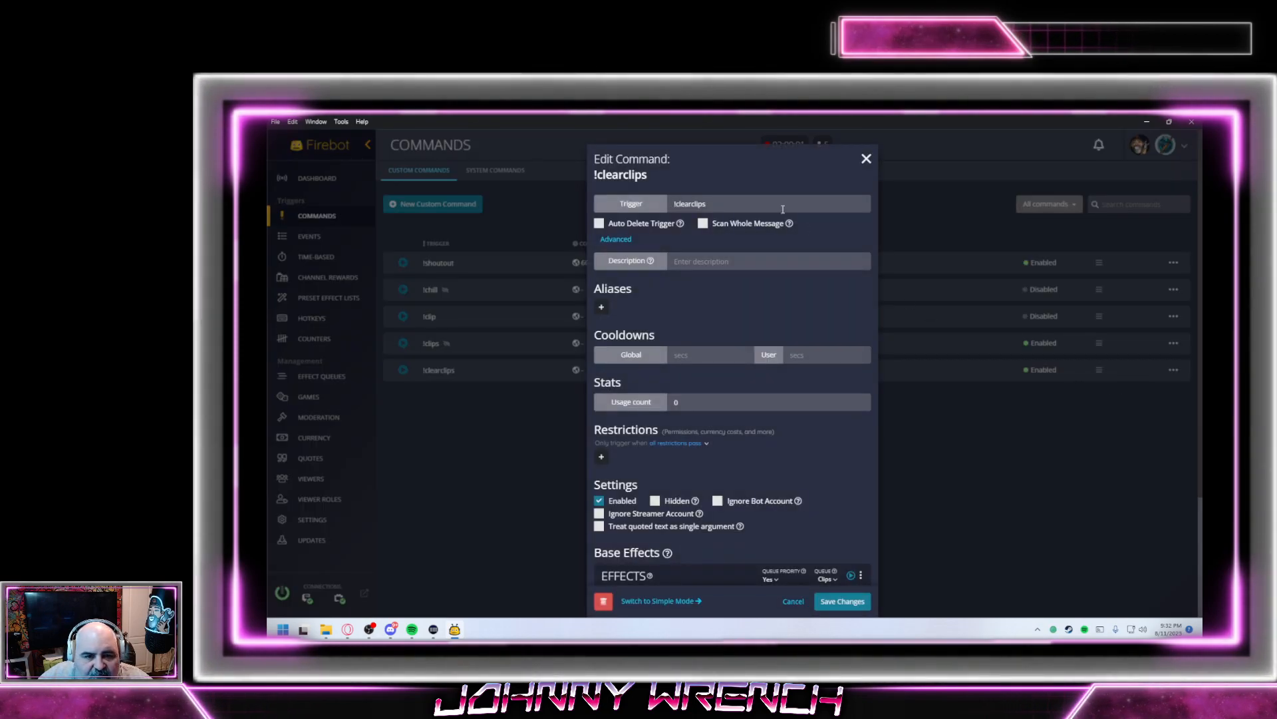
scroll(785, 215, down, 3)
click(656, 452)
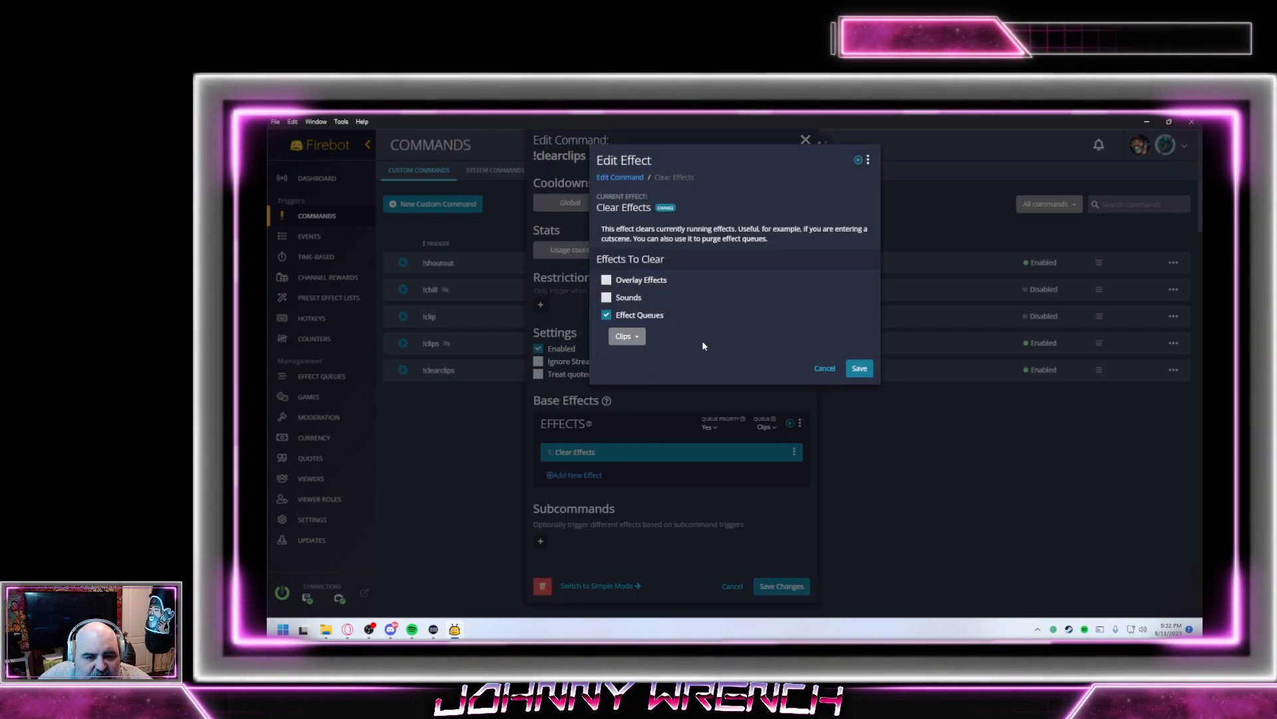
click(624, 281)
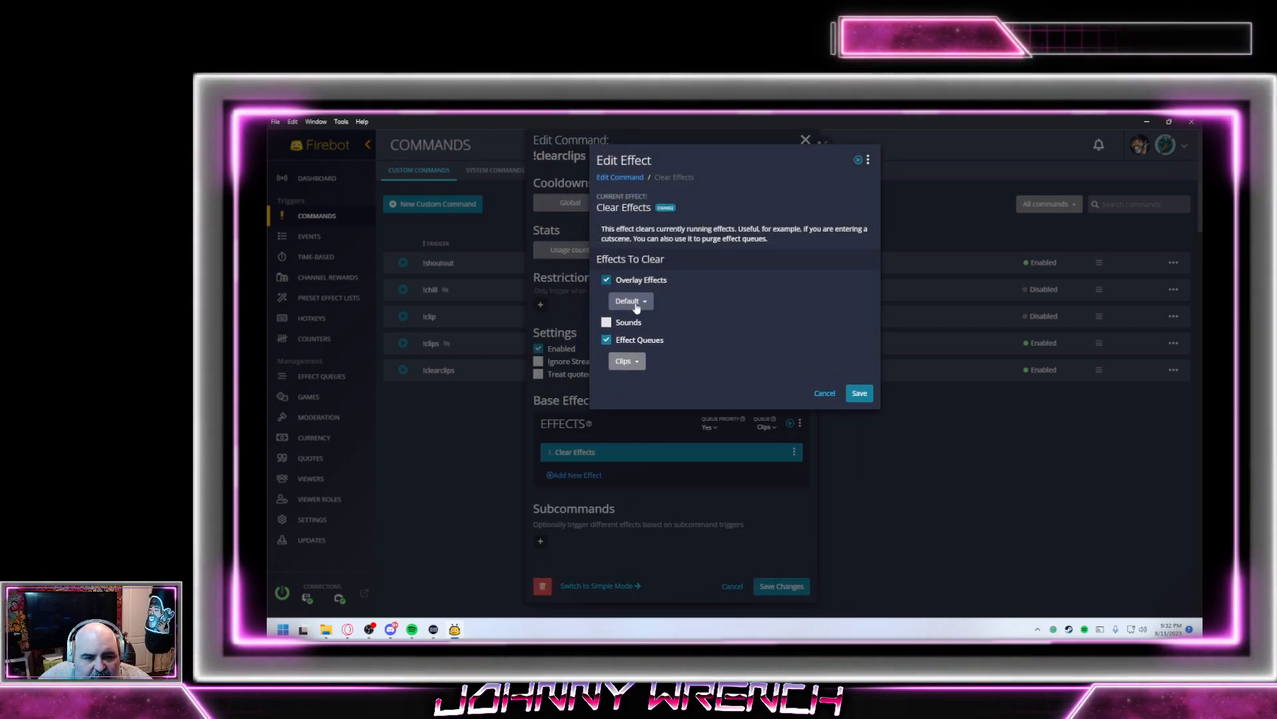
click(631, 301)
click(637, 329)
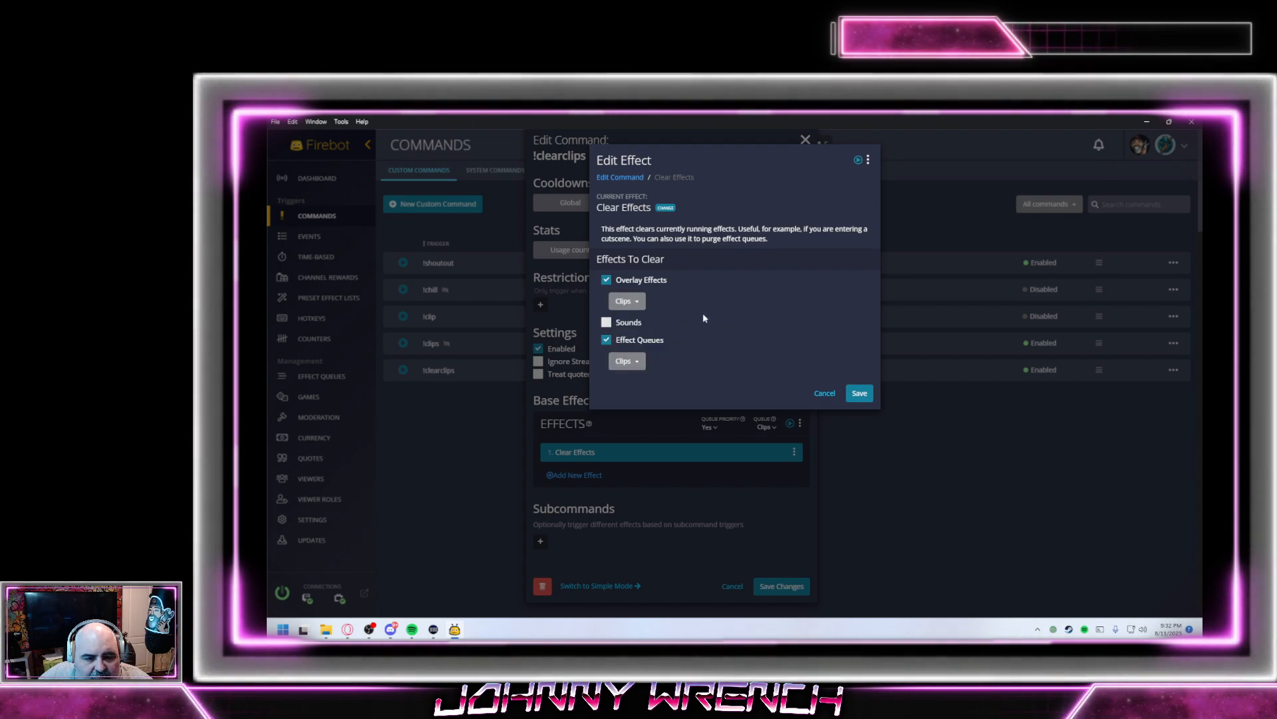
double_click(651, 322)
click(859, 393)
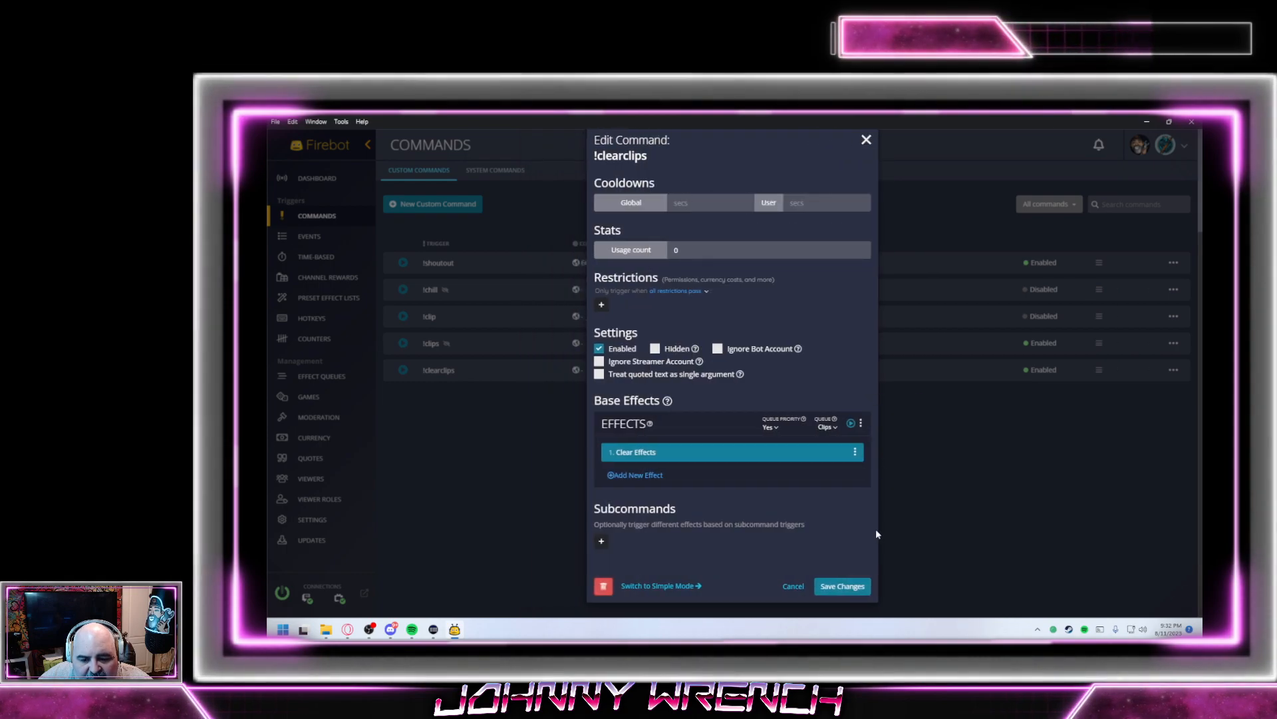
click(841, 589)
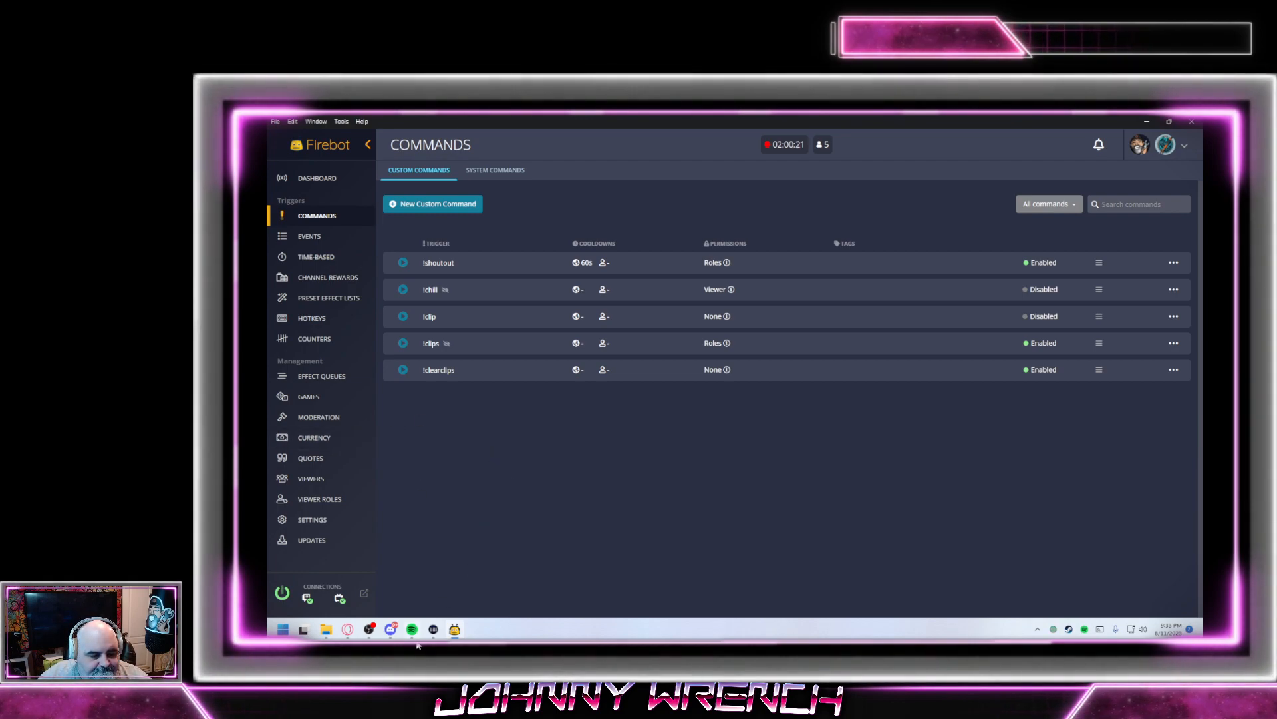
Switch to the main OBS Studio window
mouse_move(370, 629)
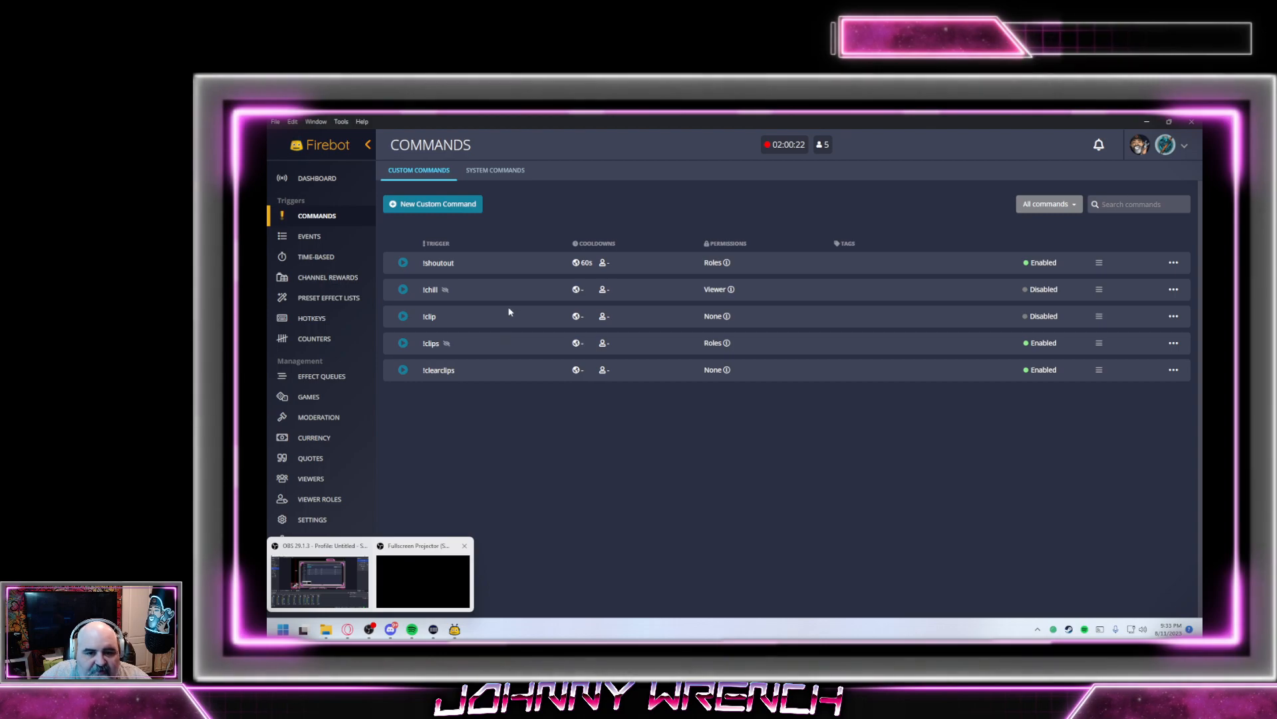
click(318, 572)
key(alt+Tab)
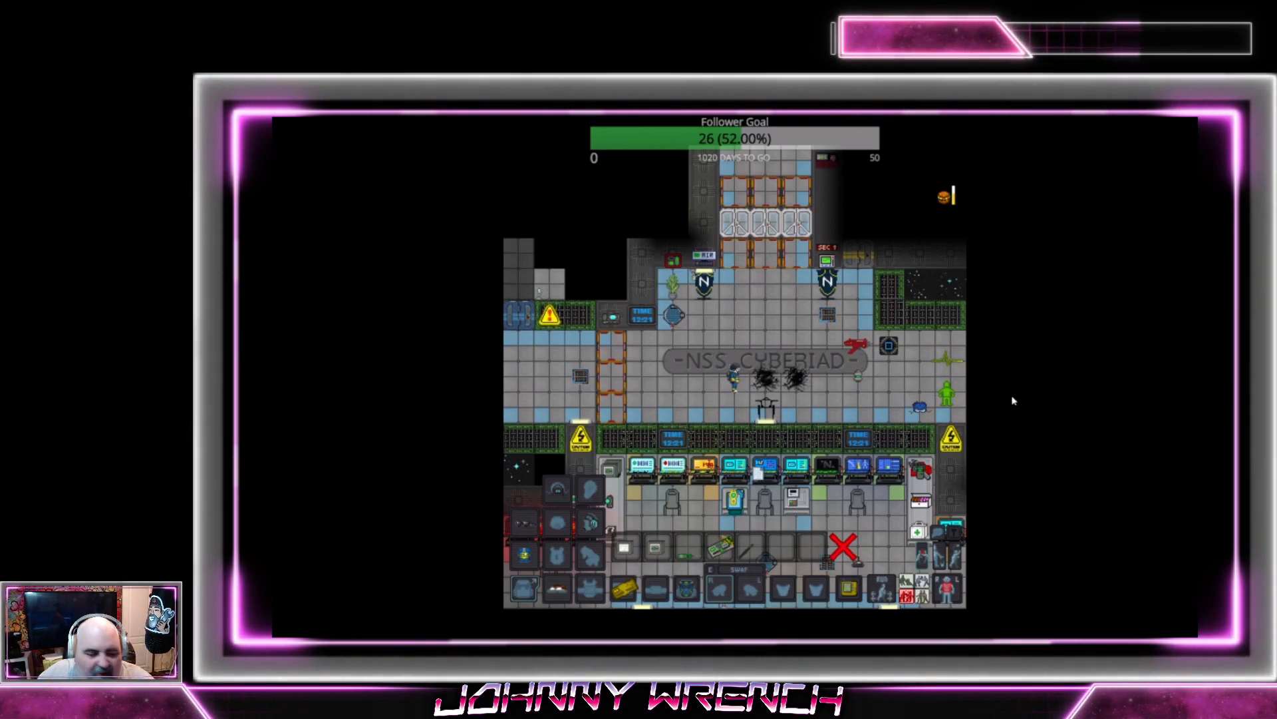
key(d)
key(s)
key(d)
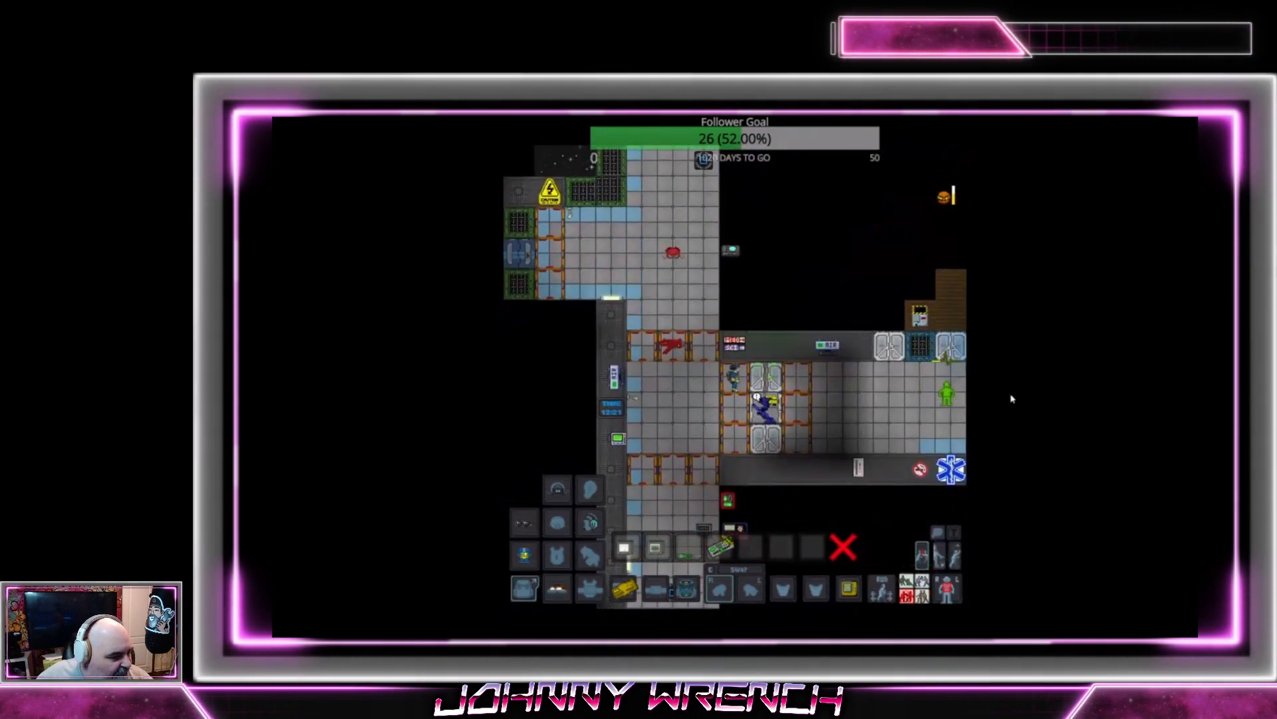
key(w)
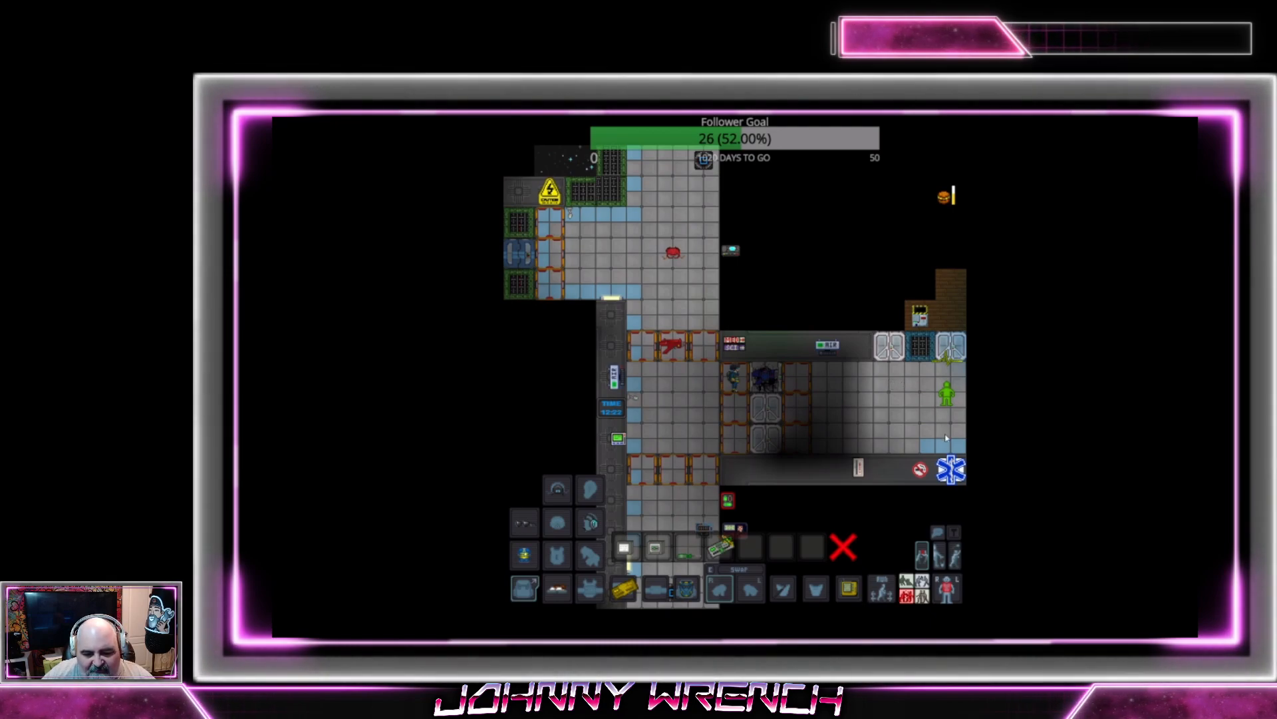
key(x)
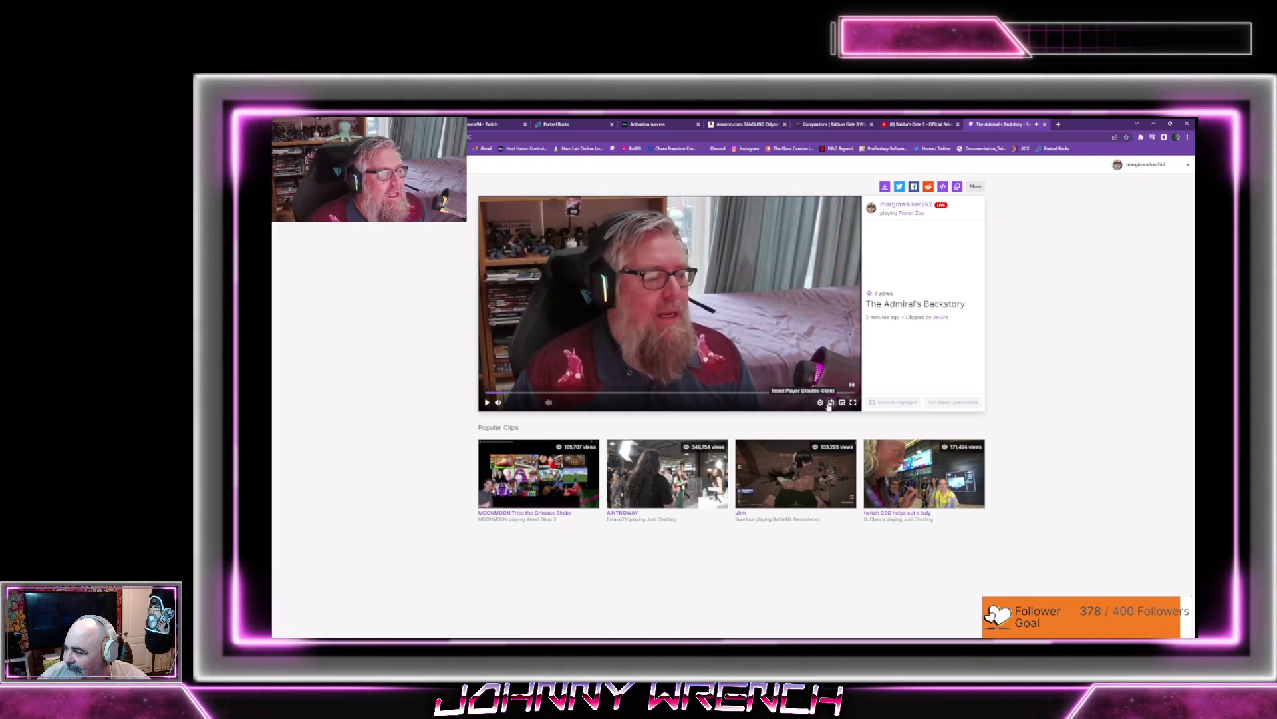
click(885, 186)
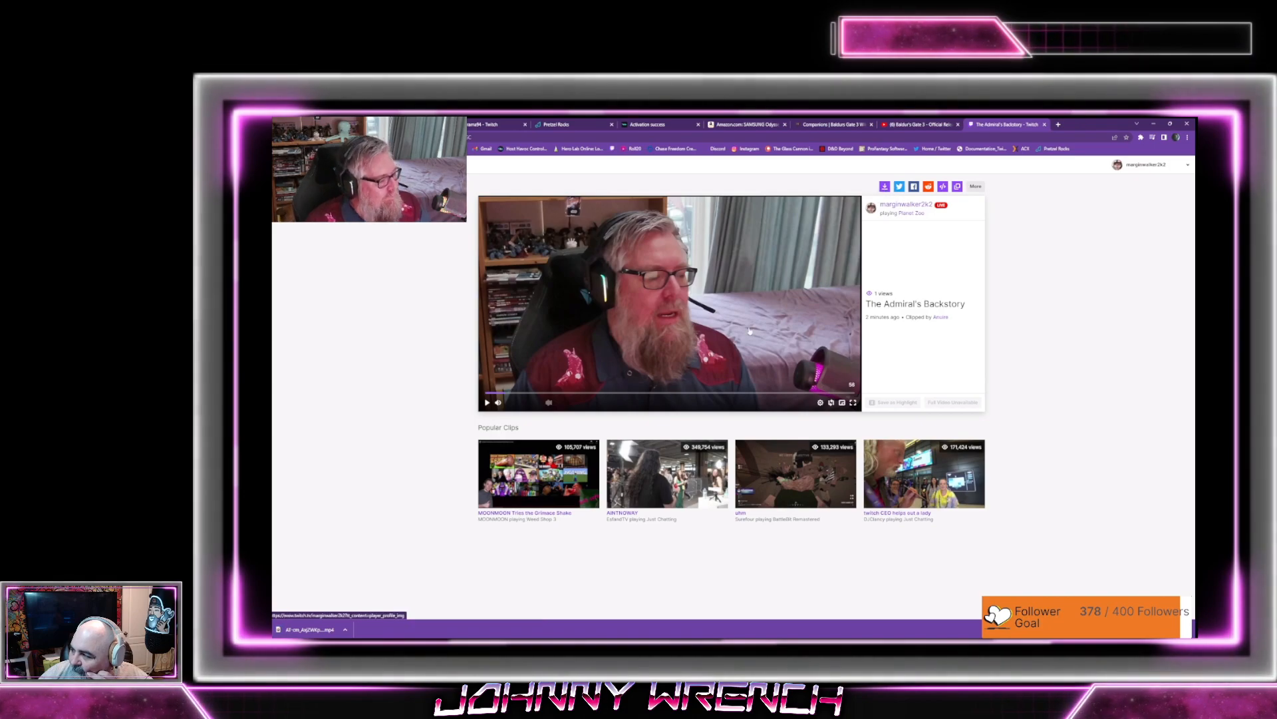
click(1153, 124)
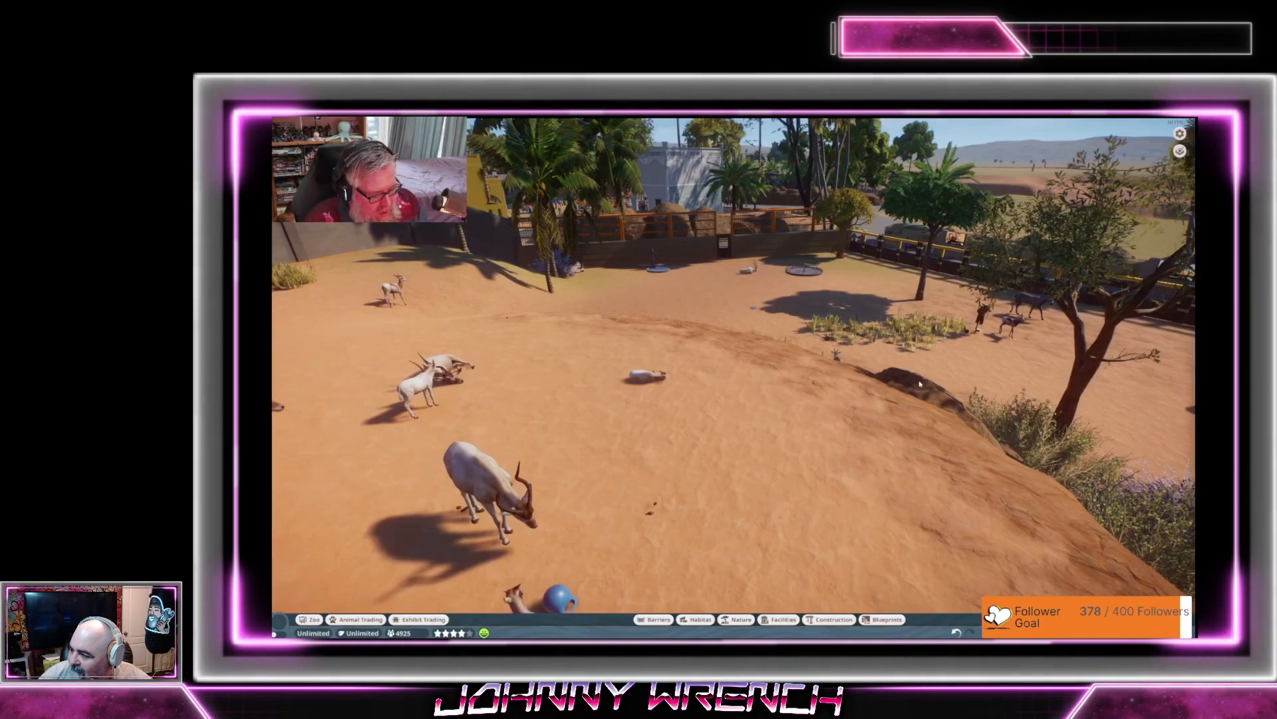
key(alt+Tab)
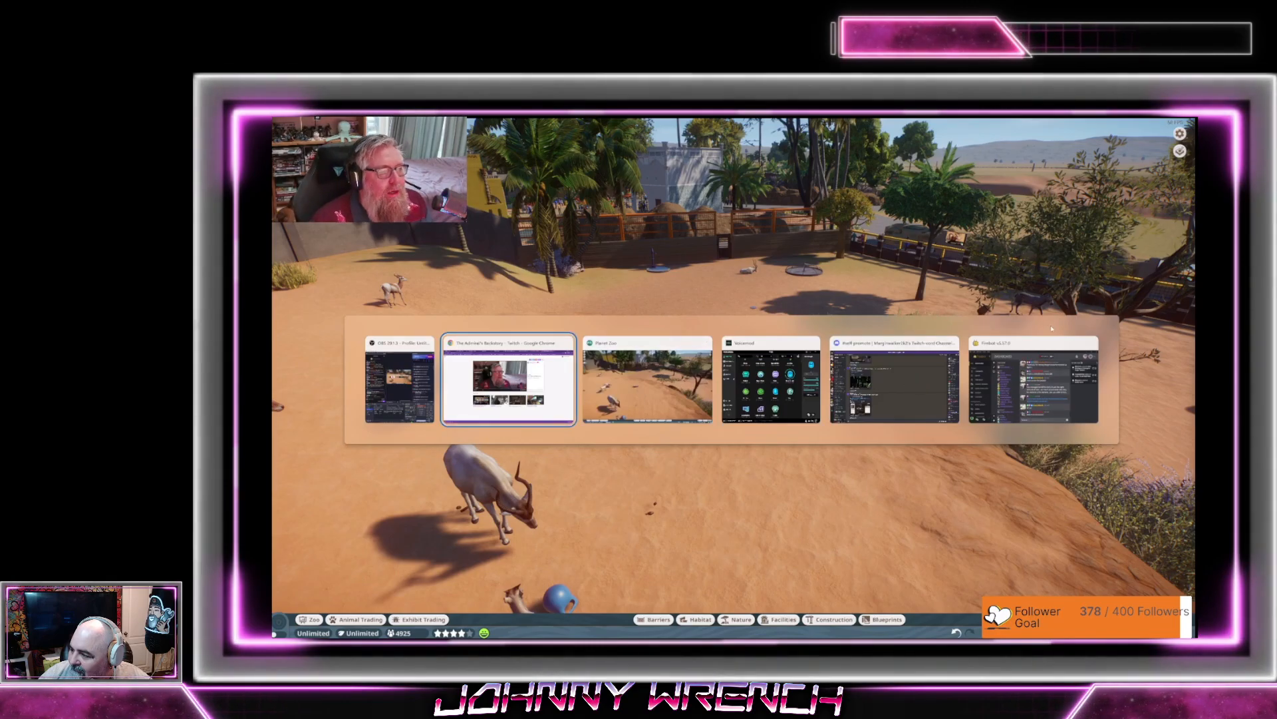
key(alt+Tab)
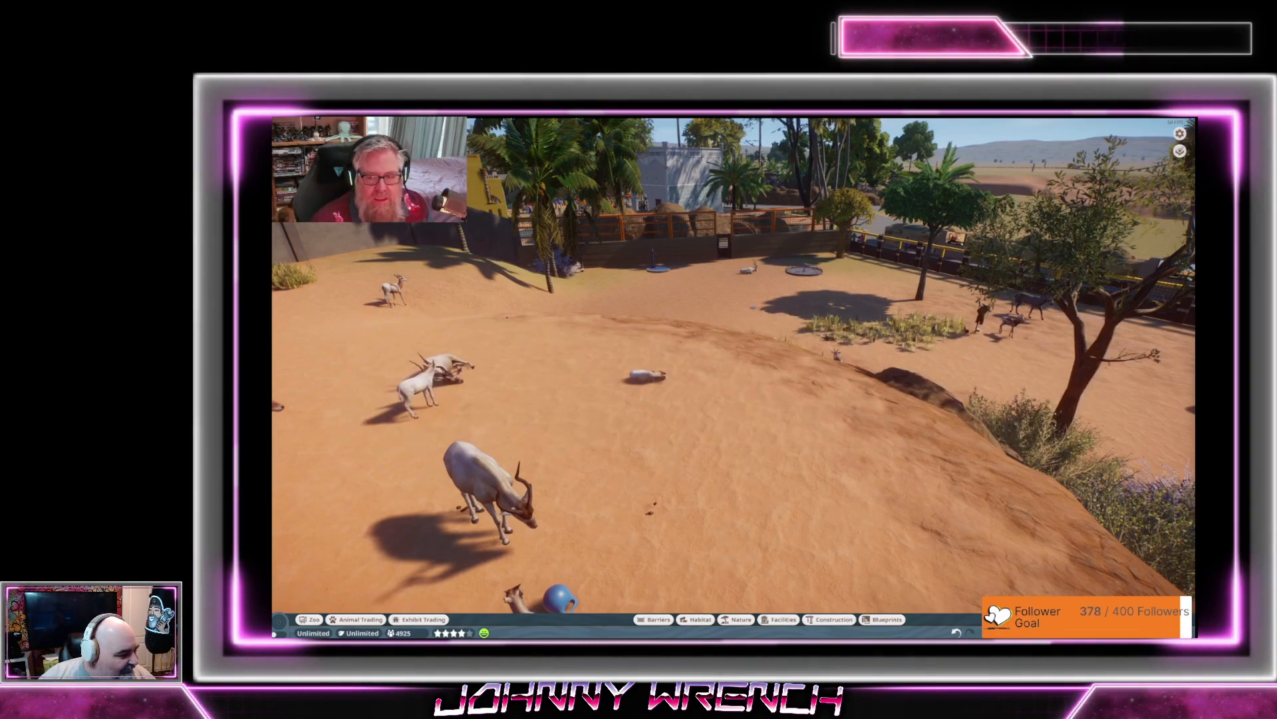
drag(1276, 198, 962, 122)
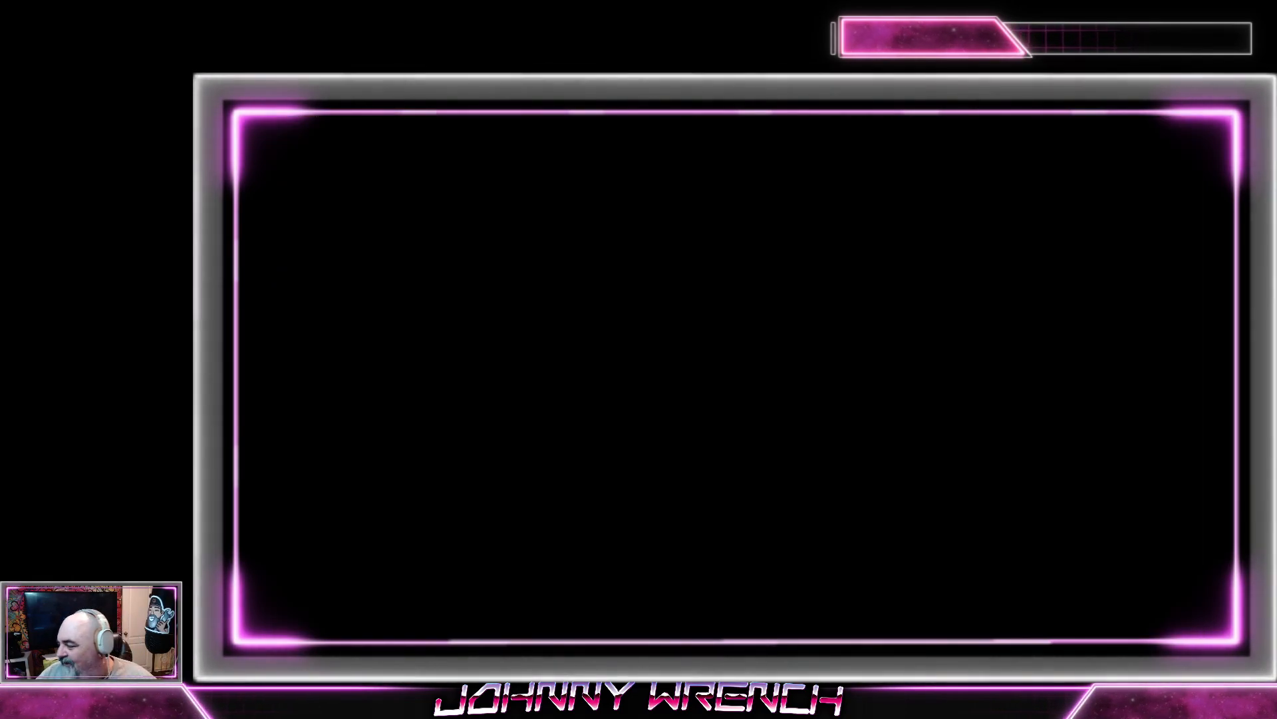
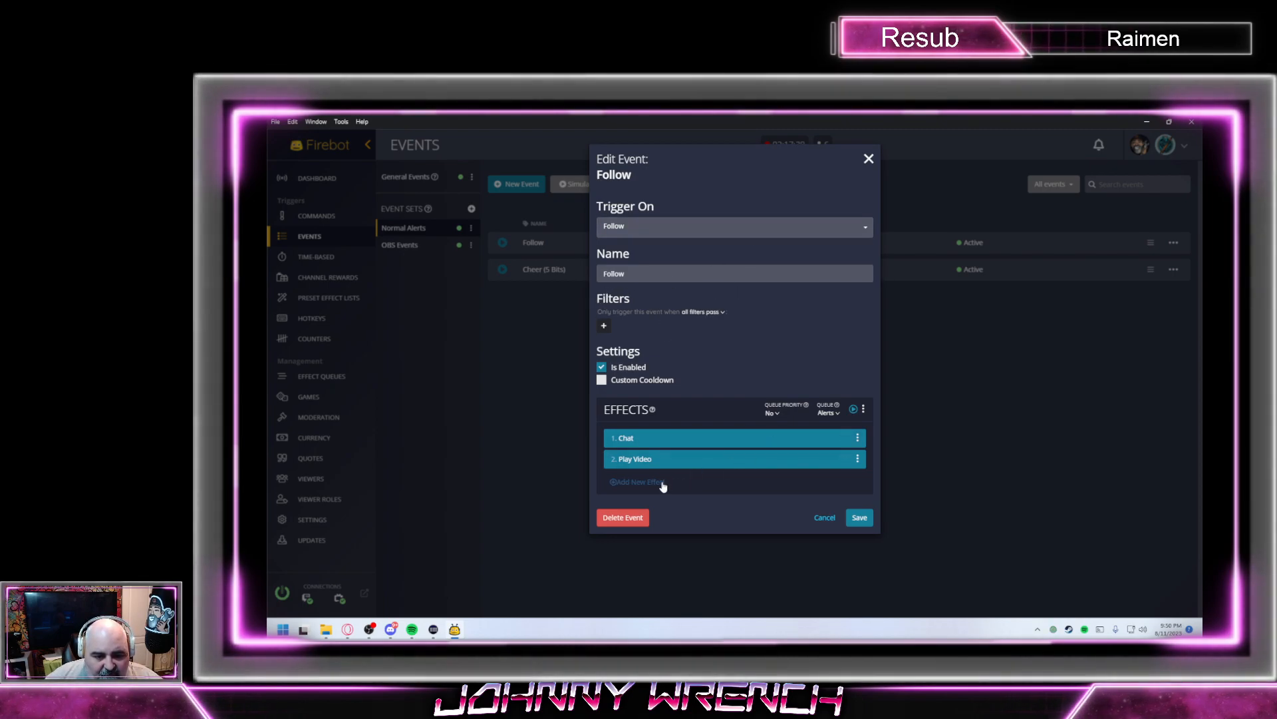
Add a Set OBS Source Text effect to the Follow event that sets the SupportTitle source to the text Follow
click(639, 482)
text(obs)
scroll(745, 261, down, 3)
scroll(744, 262, down, 5)
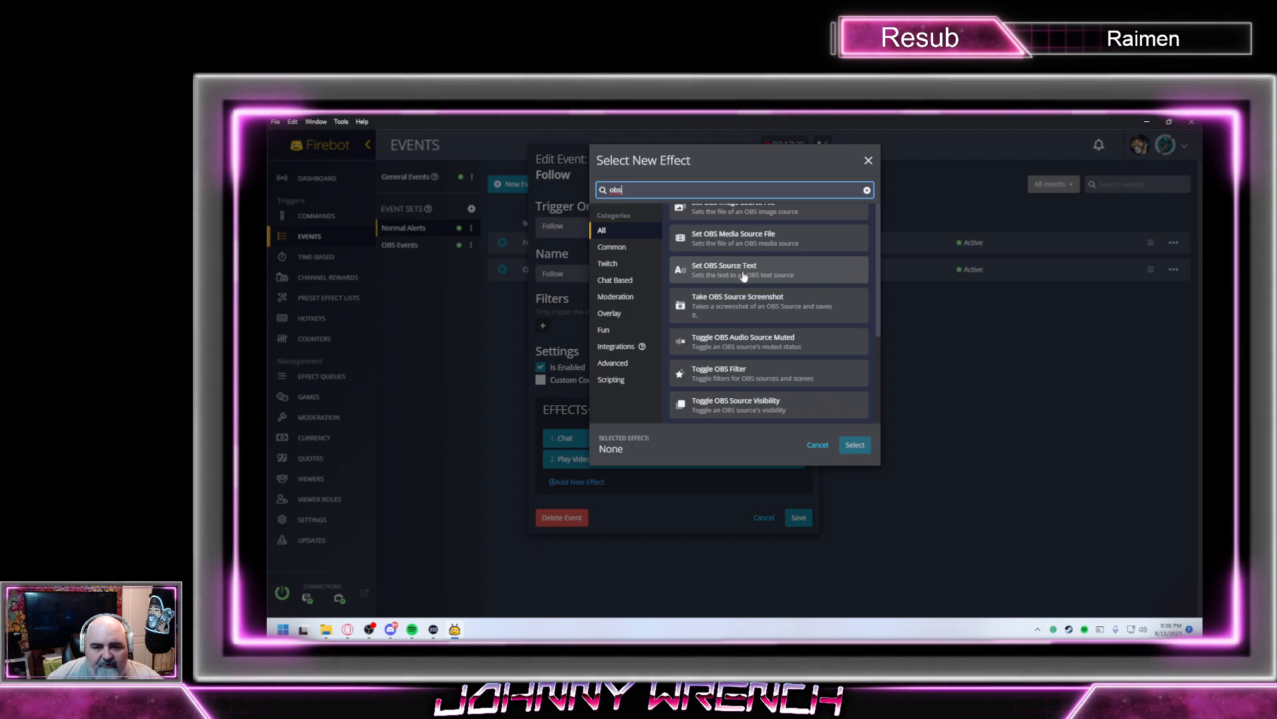
click(745, 274)
click(854, 445)
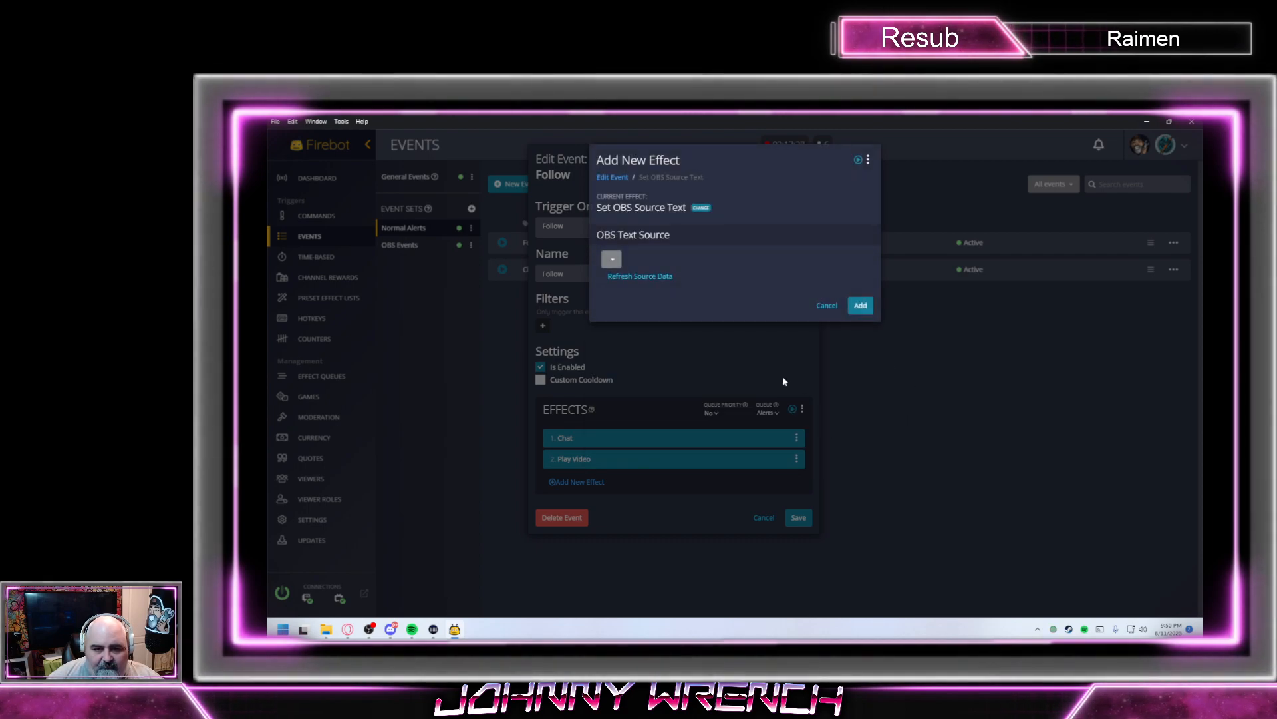
click(613, 260)
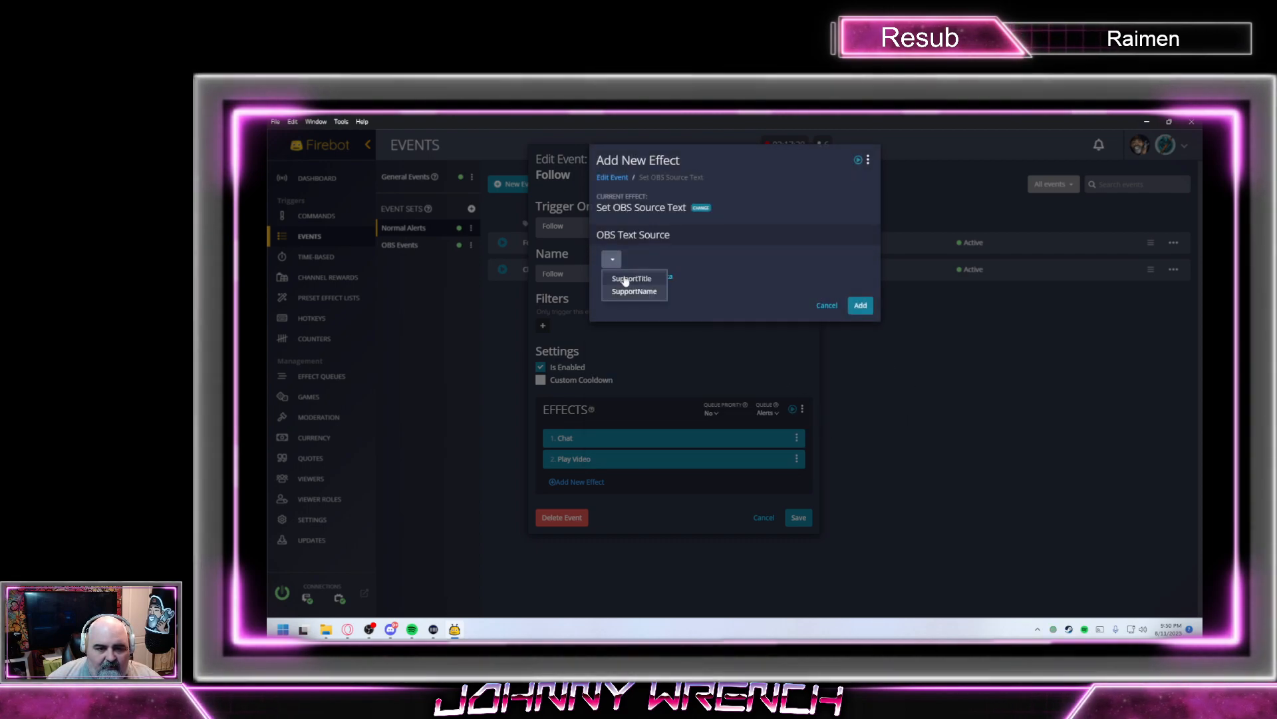
click(625, 280)
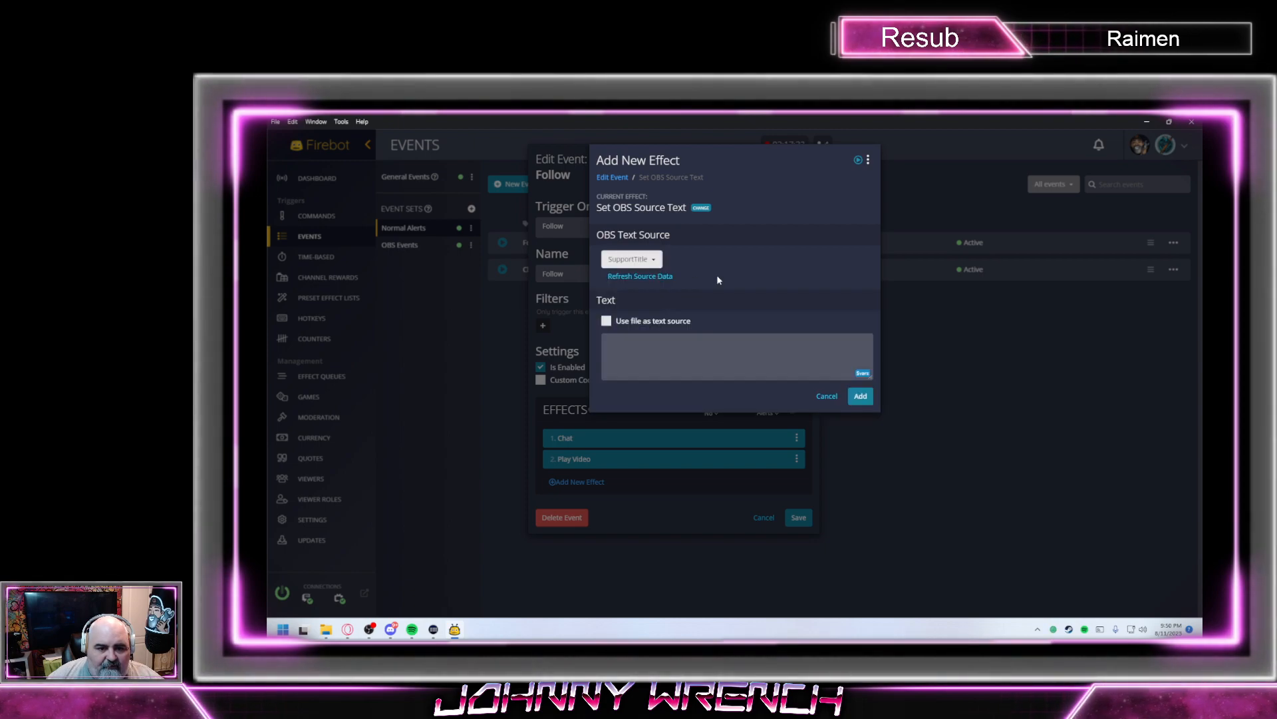
click(650, 356)
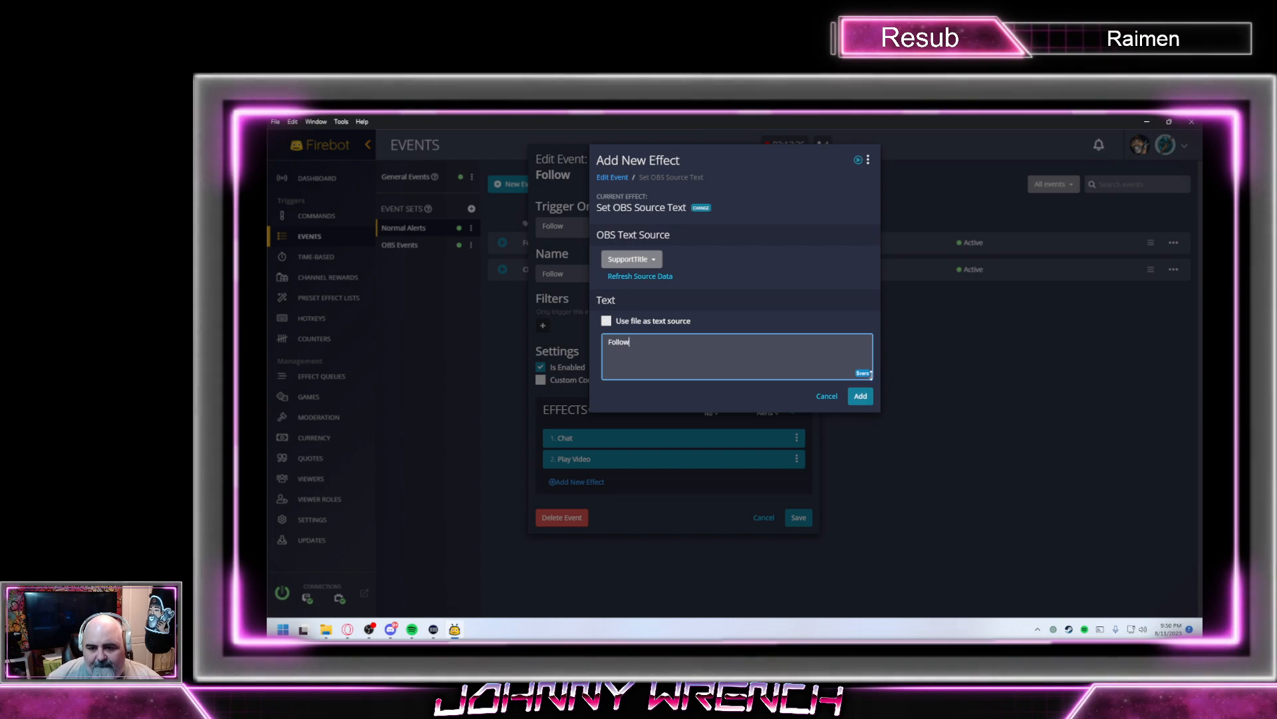
click(861, 396)
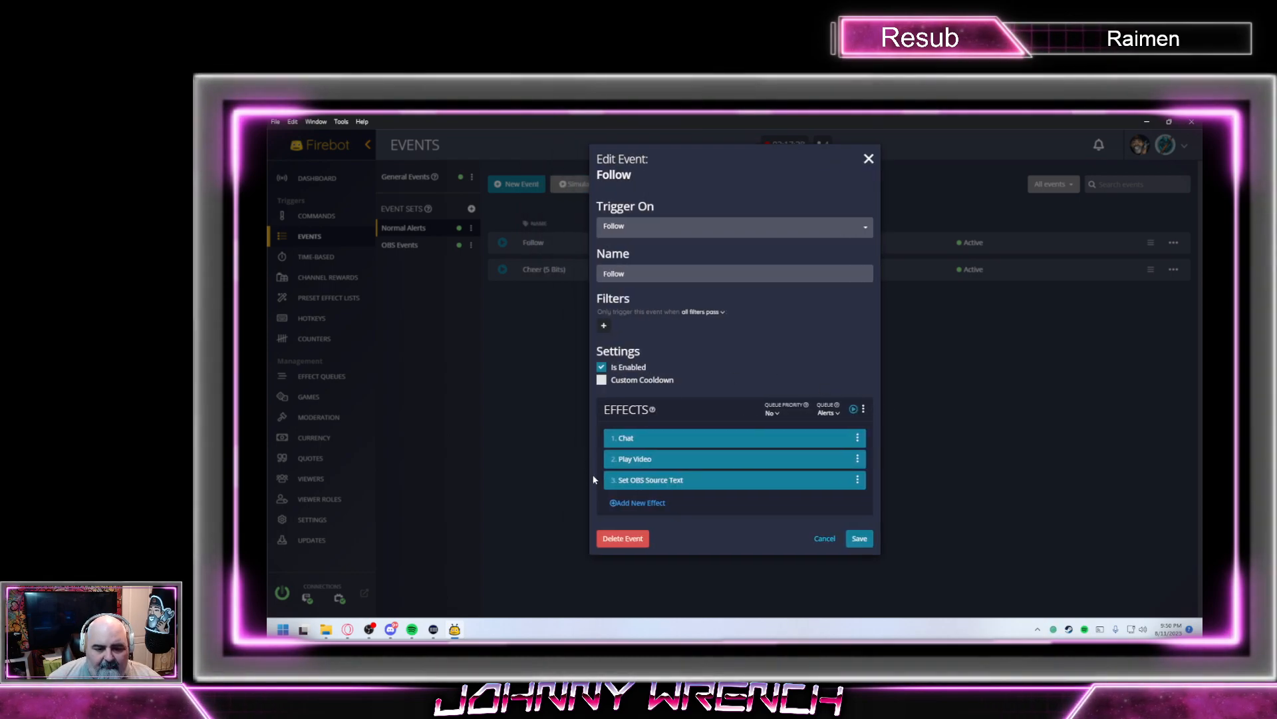
Duplicate the Set OBS Source Text effect, set the copy's source to SupportName with the text $user, and save the Follow event
click(858, 480)
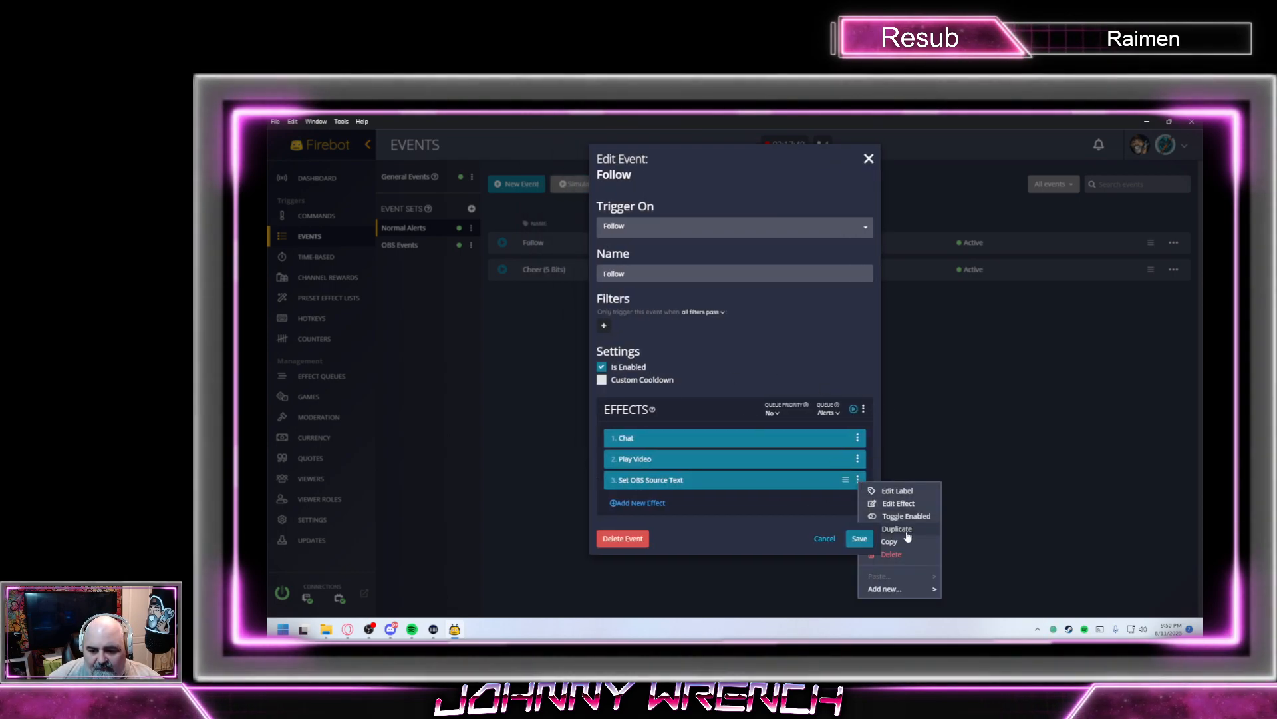
click(900, 532)
click(857, 501)
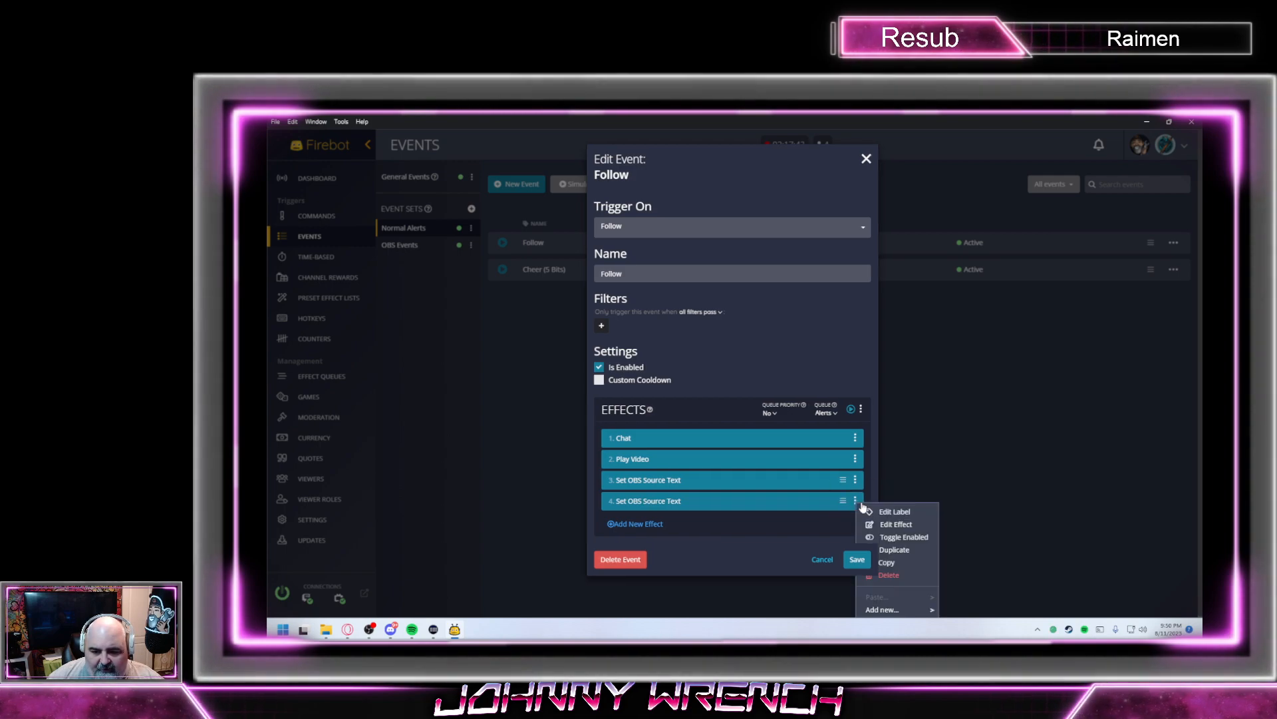
click(888, 527)
click(632, 259)
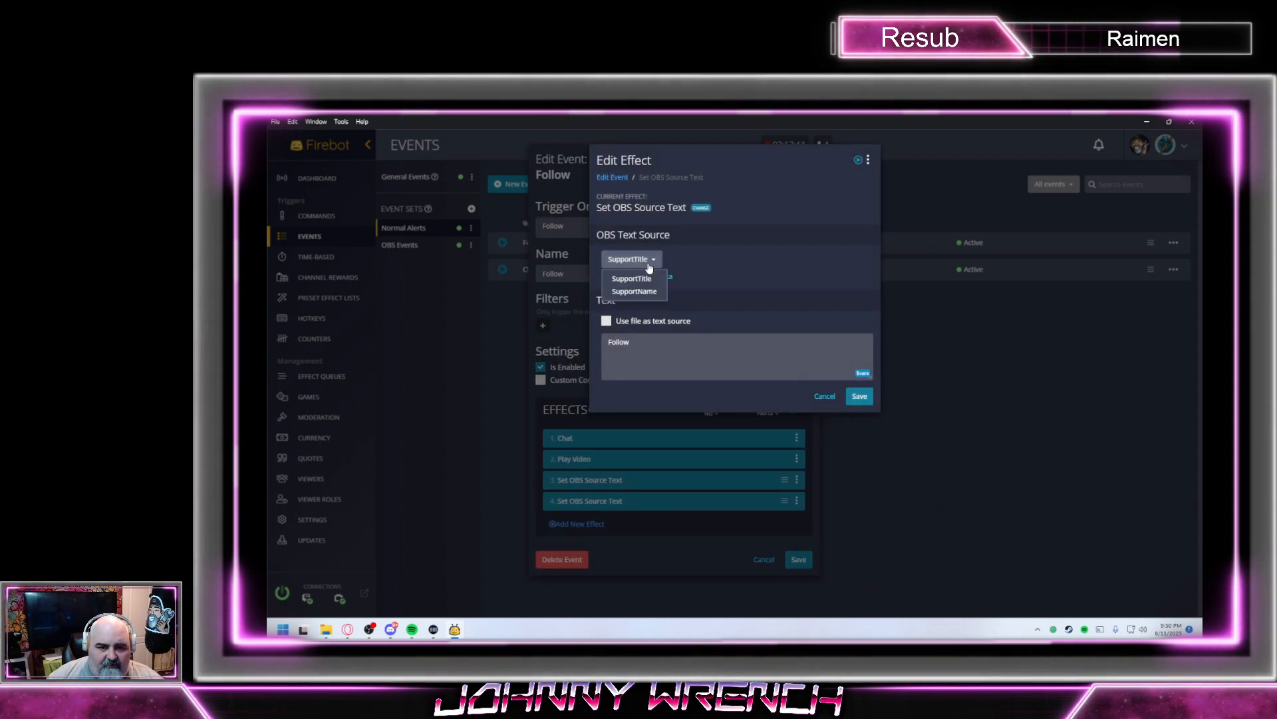
click(635, 285)
click(694, 336)
key(ctrl+a)
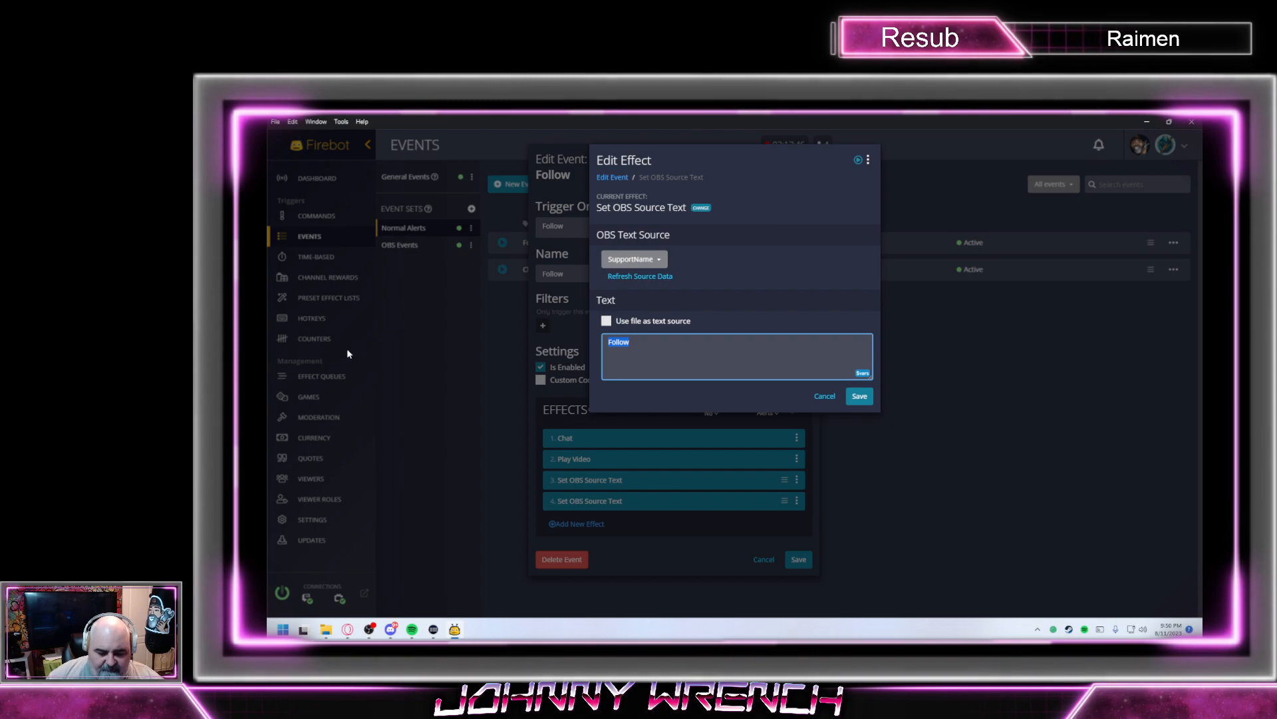
text($user)
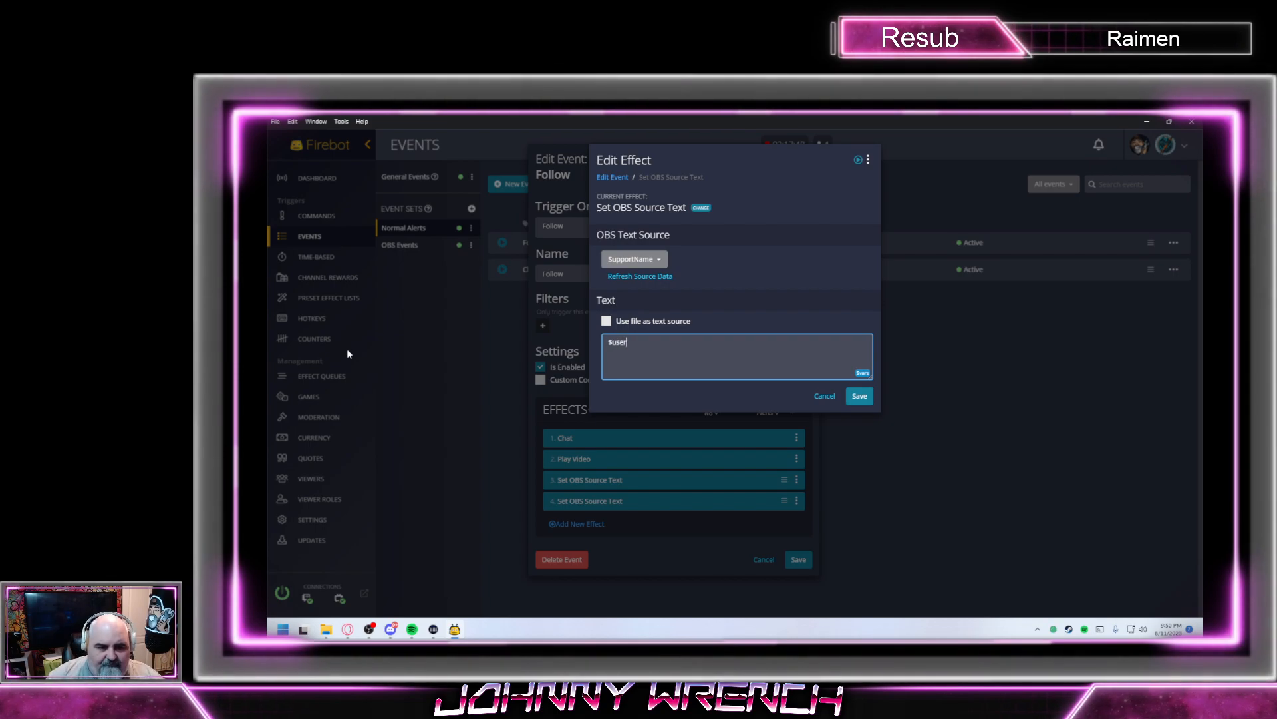
click(862, 396)
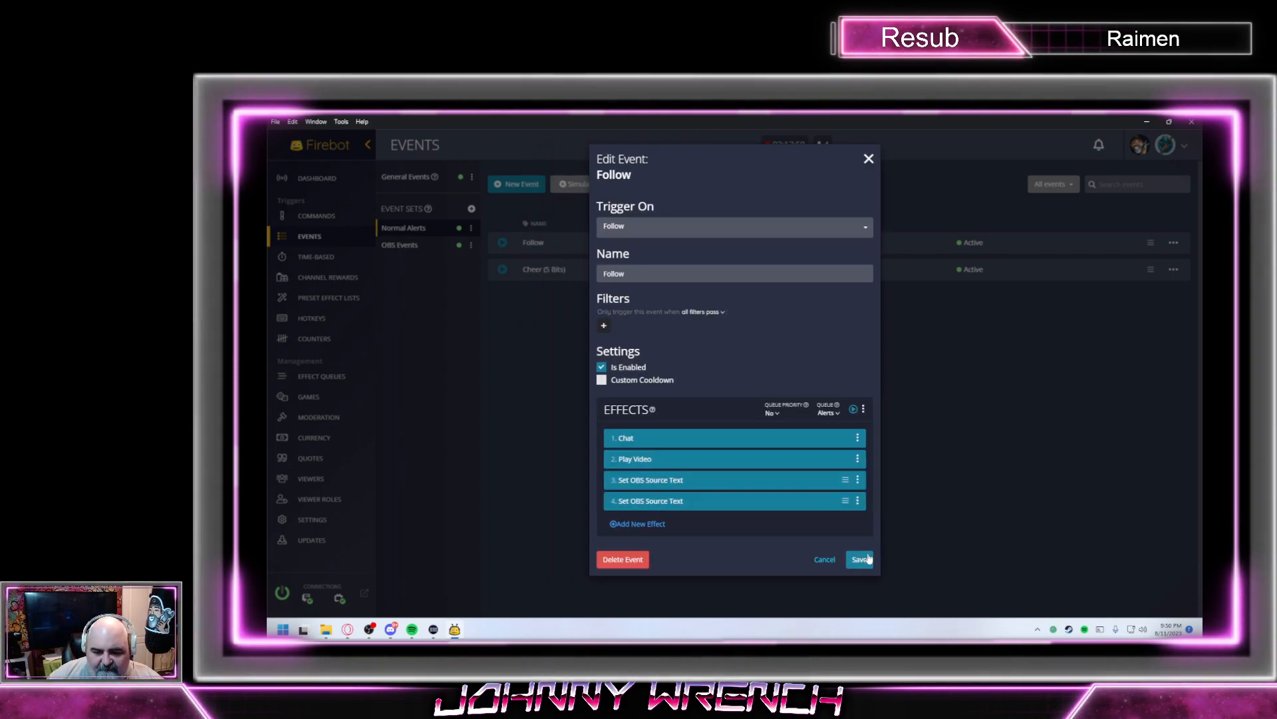
click(866, 560)
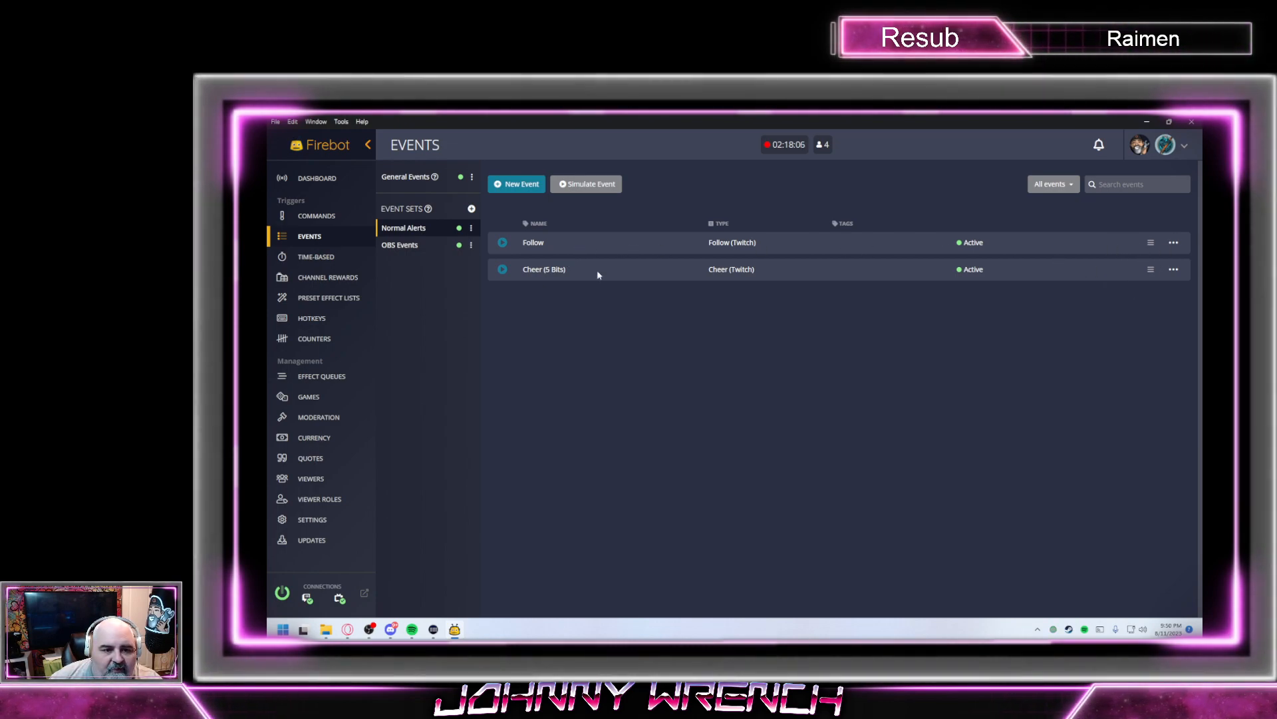
click(1174, 269)
click(1144, 278)
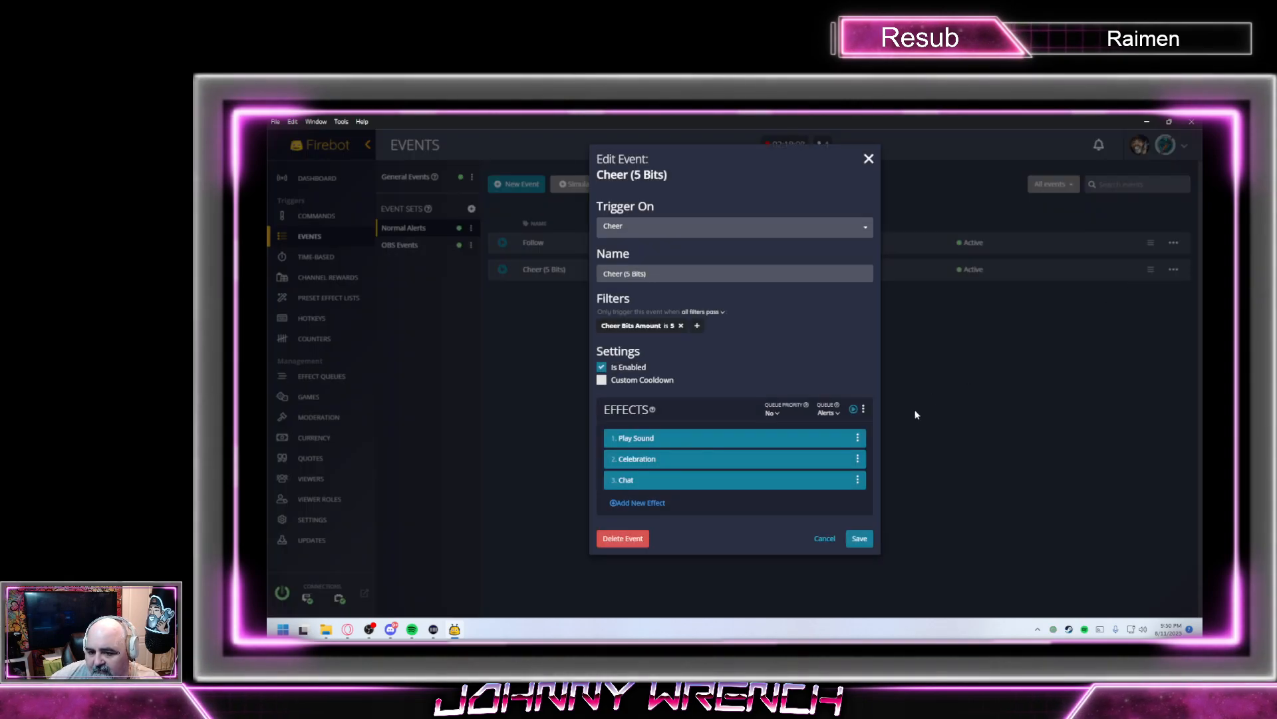
click(825, 542)
Copy all effects of the Follow event and save the event
click(1168, 245)
click(1157, 253)
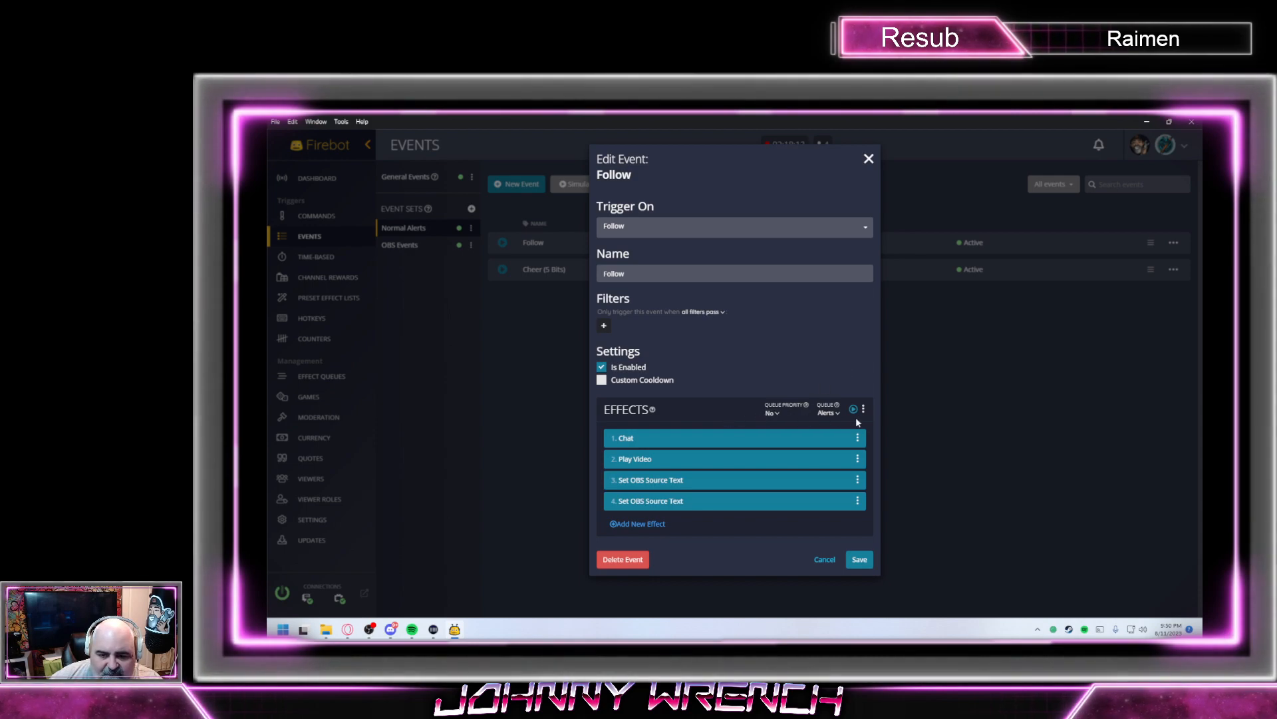
click(864, 408)
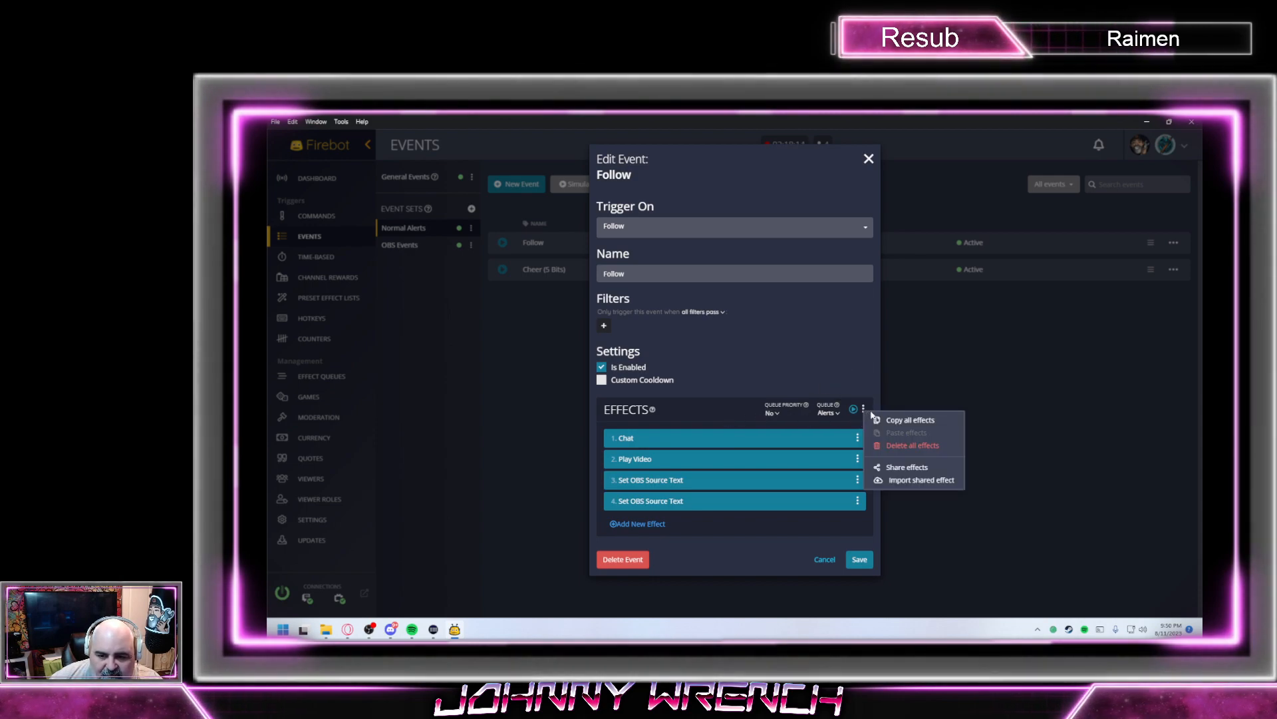
click(913, 421)
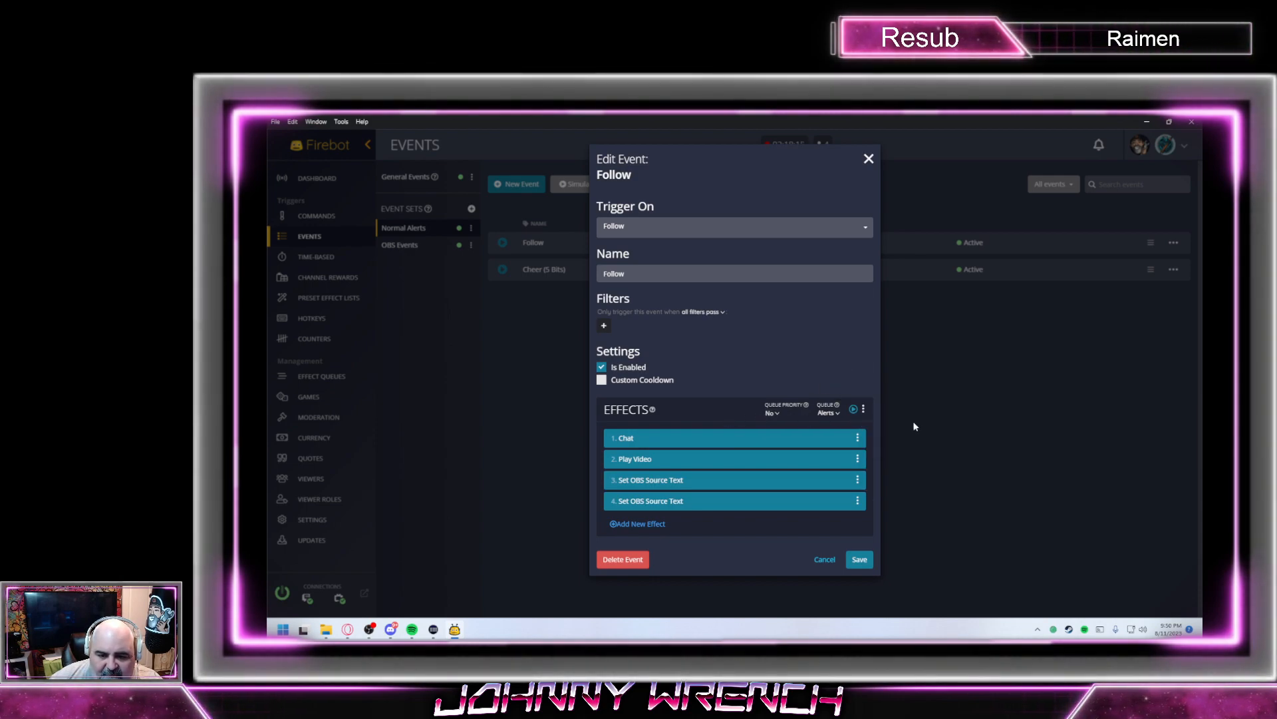
click(869, 563)
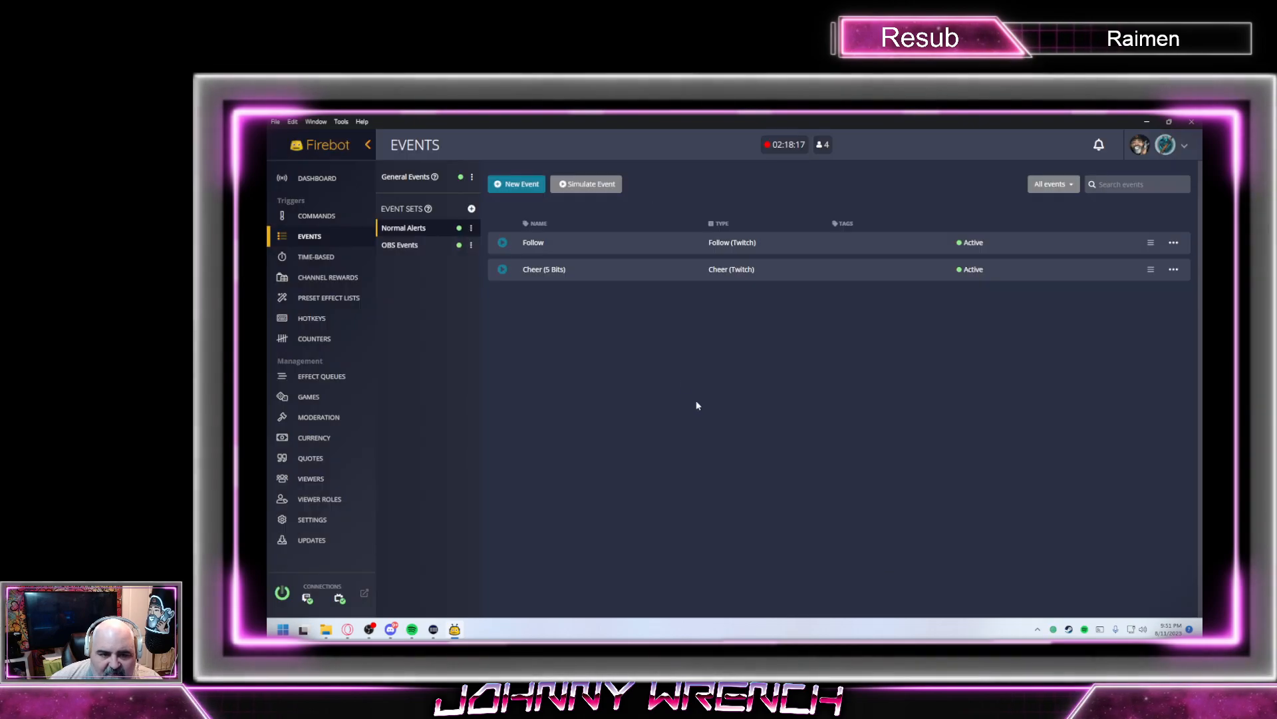
Create a new event in Normal Alerts triggered on Sub and paste the copied effects into it
click(516, 186)
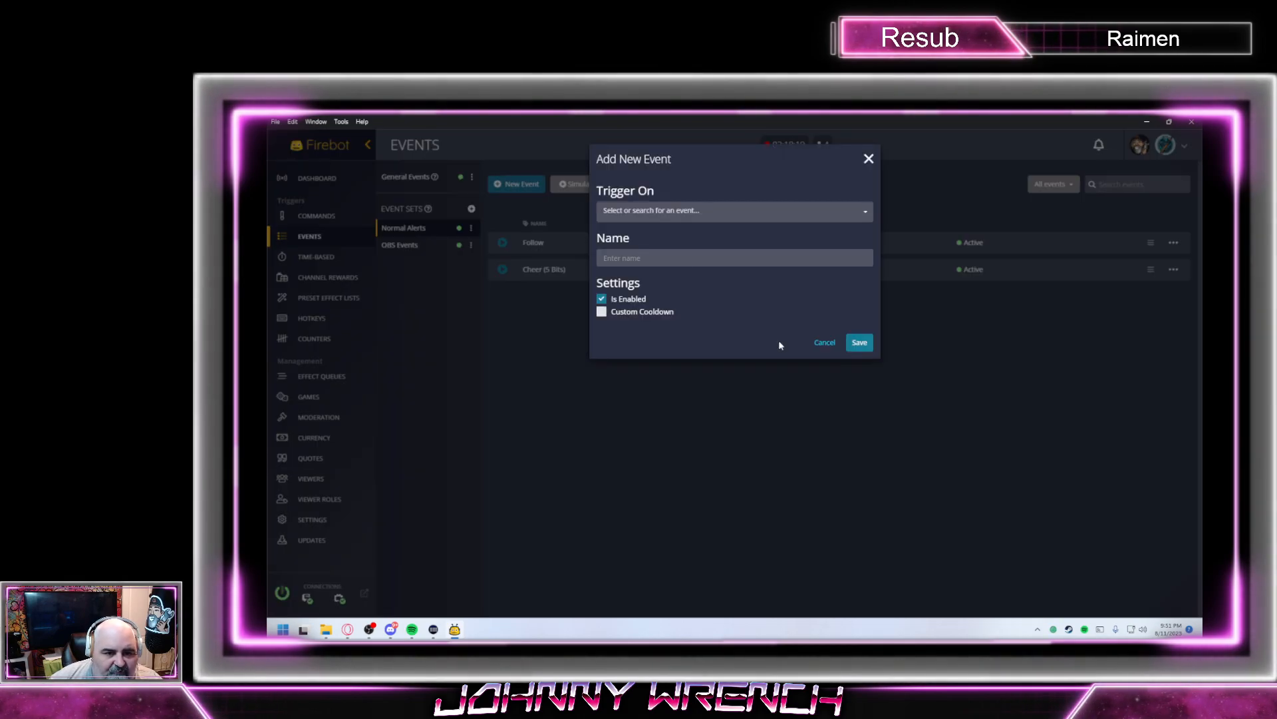
click(702, 214)
scroll(668, 313, down, 5)
click(662, 322)
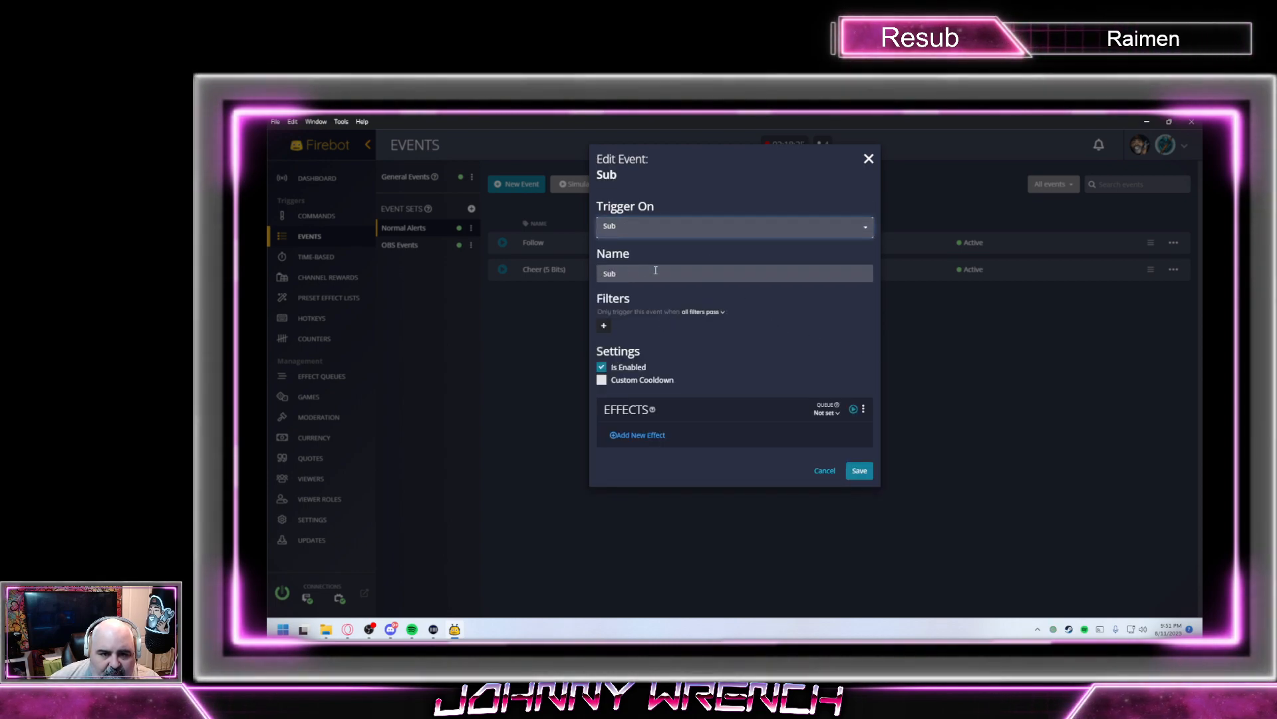
click(864, 410)
click(902, 437)
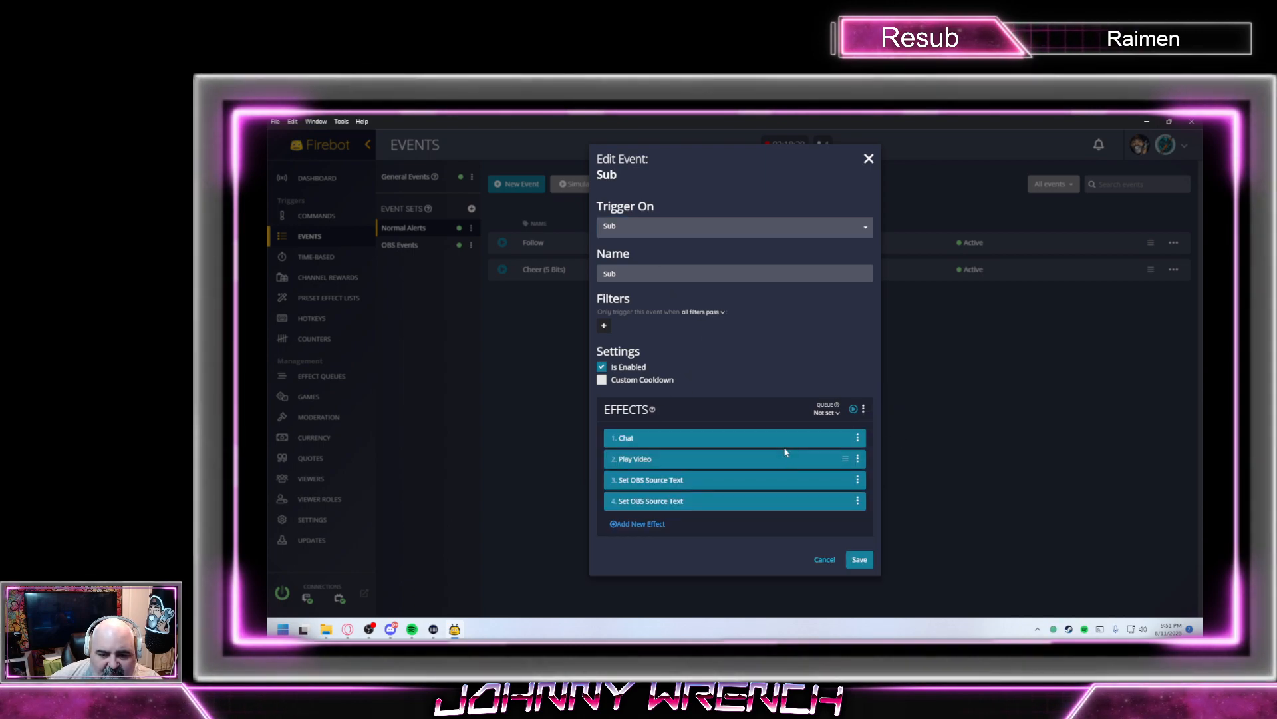
Delete the Chat and Play Video effects from the Sub event
click(857, 440)
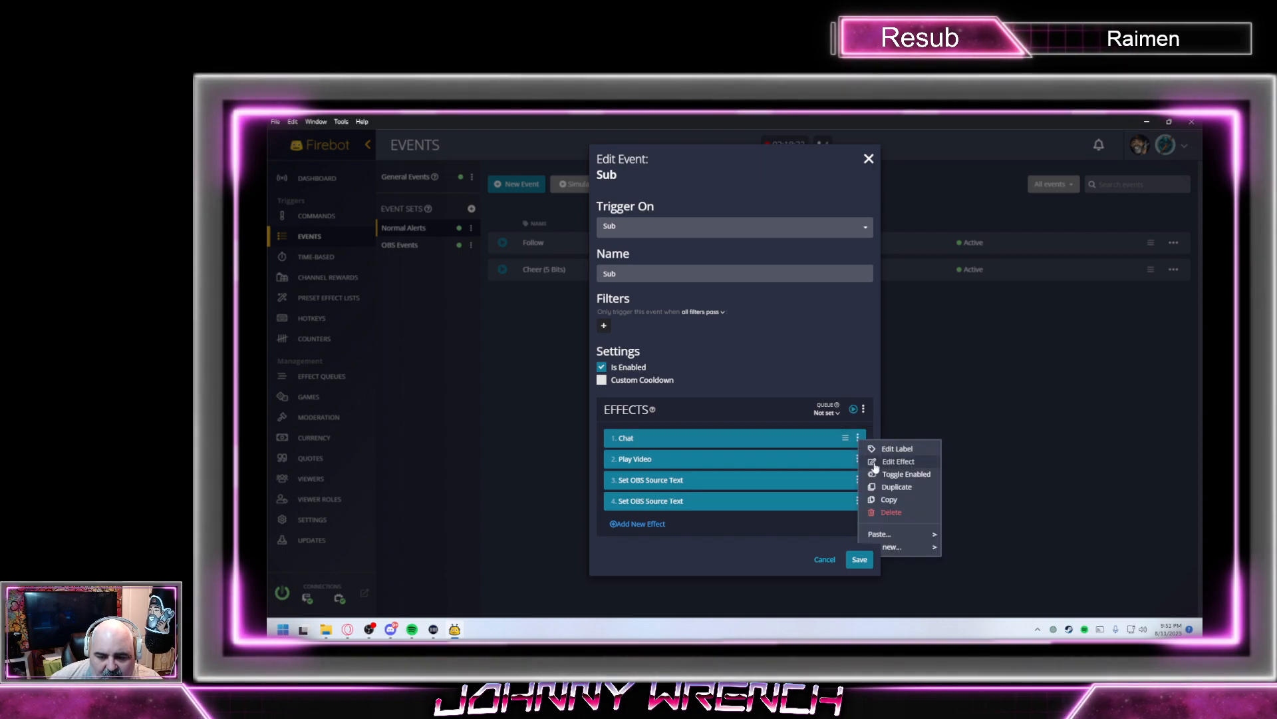
click(878, 532)
click(857, 438)
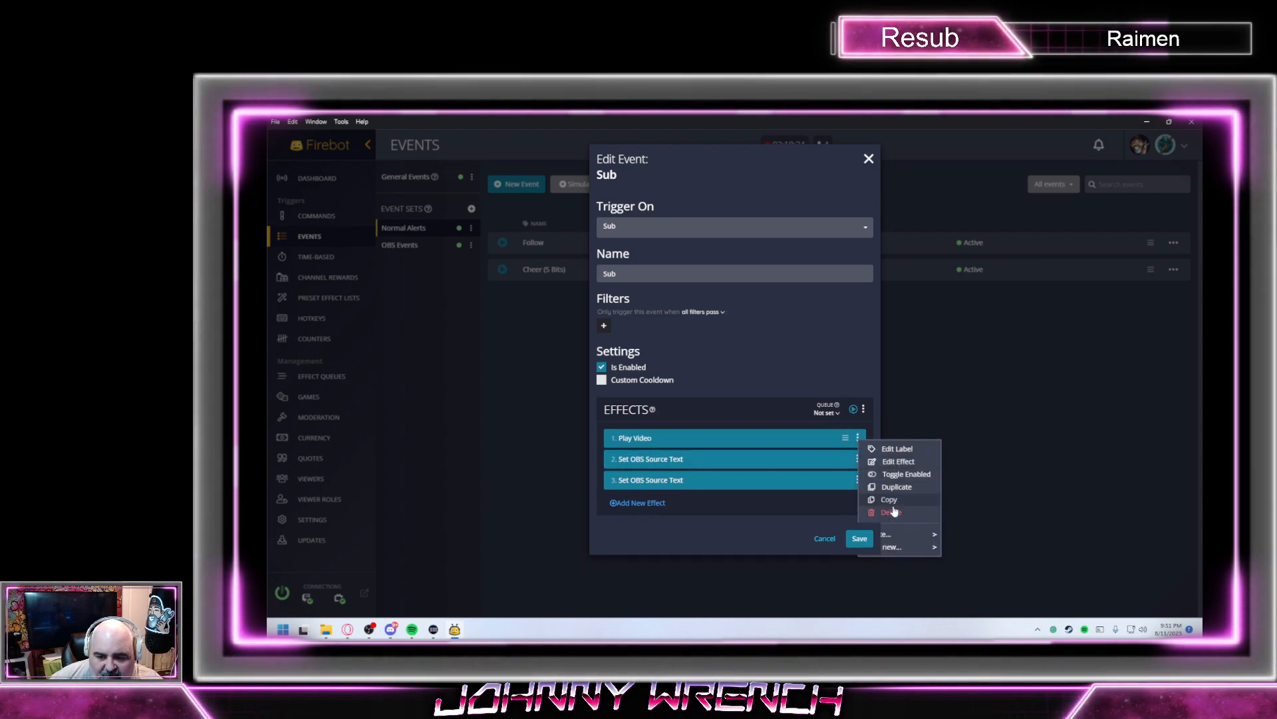
click(878, 532)
Set the SupportTitle text in the Sub event's first Set OBS Source Text effect to Subscribed and save the effect
click(705, 439)
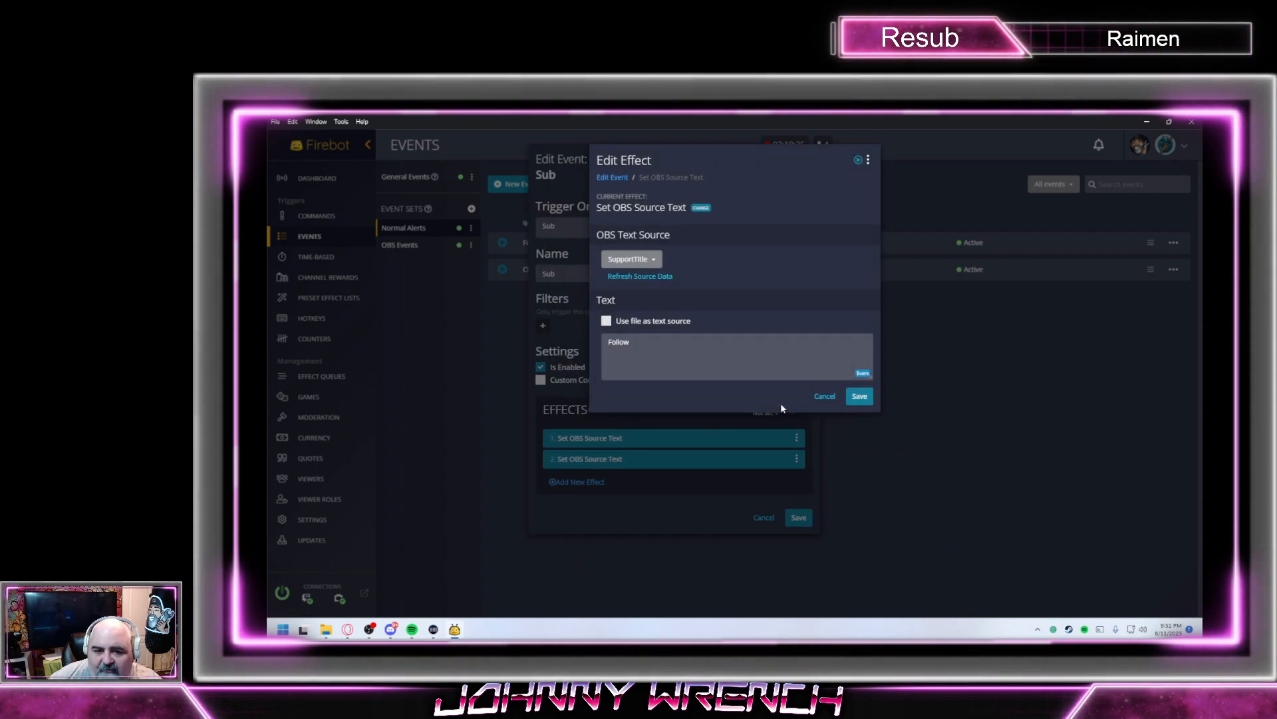
click(639, 344)
drag(638, 344, 542, 337)
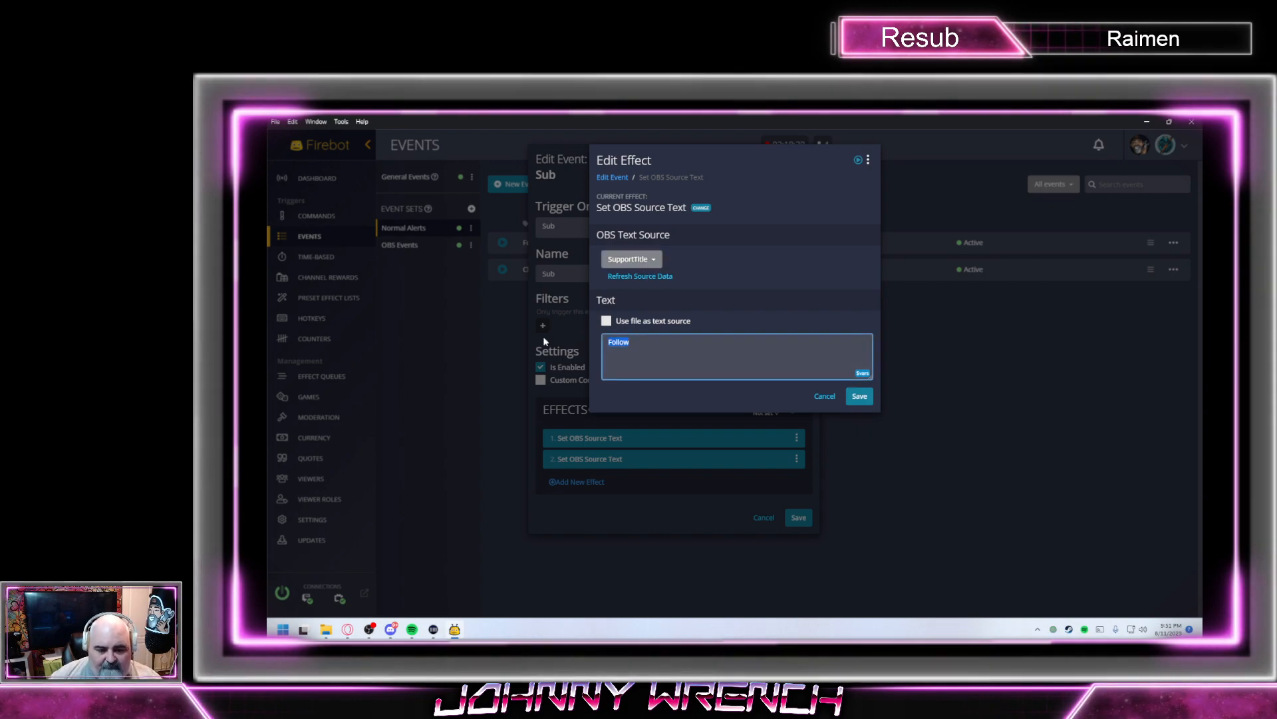
text(Sub)
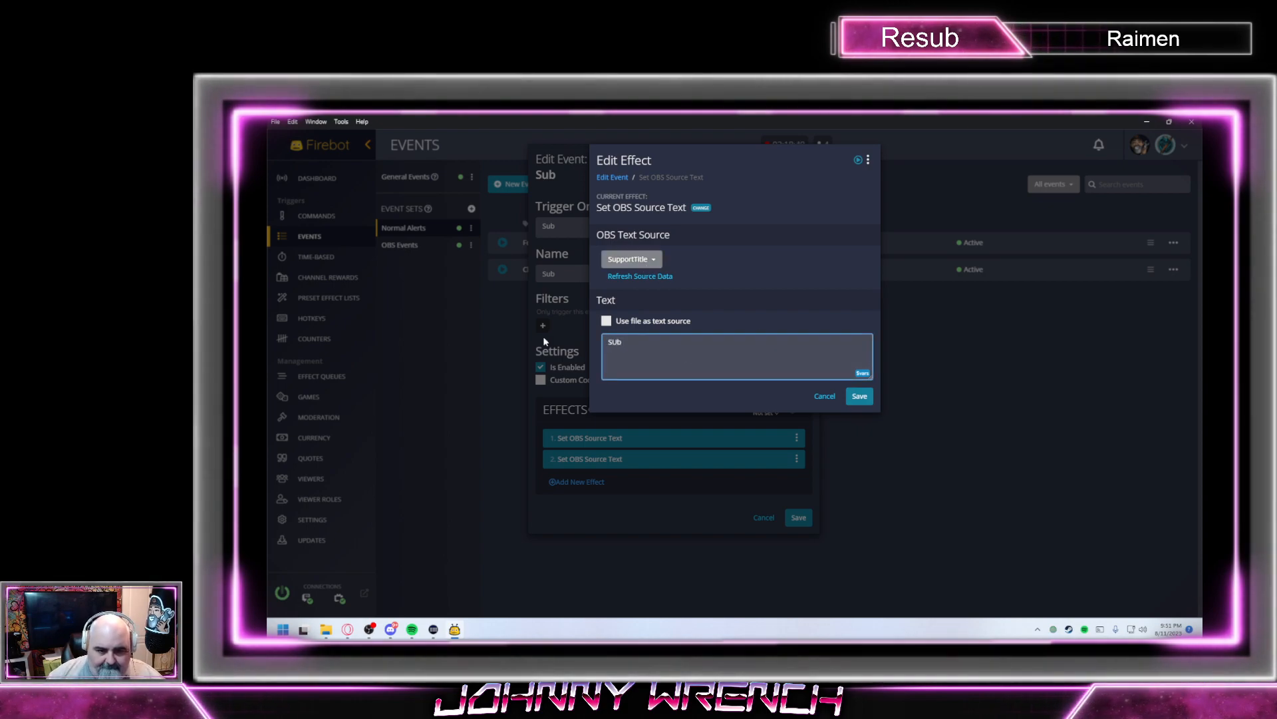
key(BackSpace)
key(BackSpace)
text(ub)
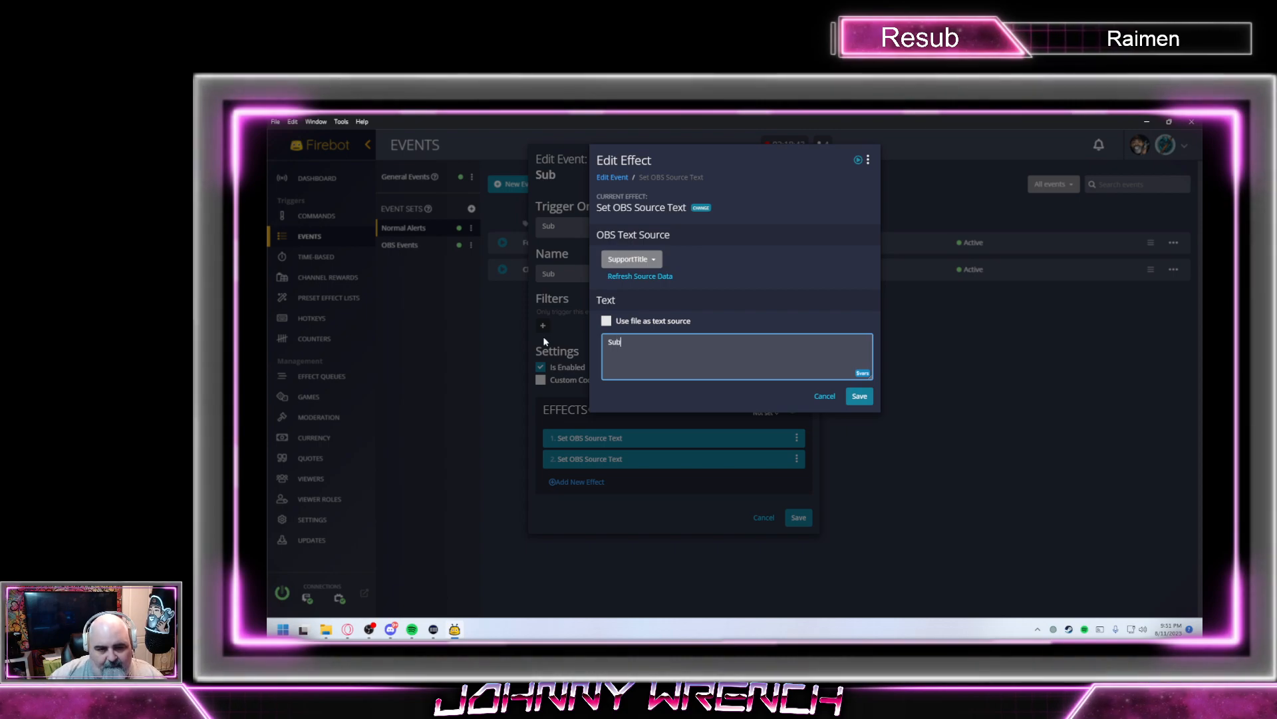
text(scribed)
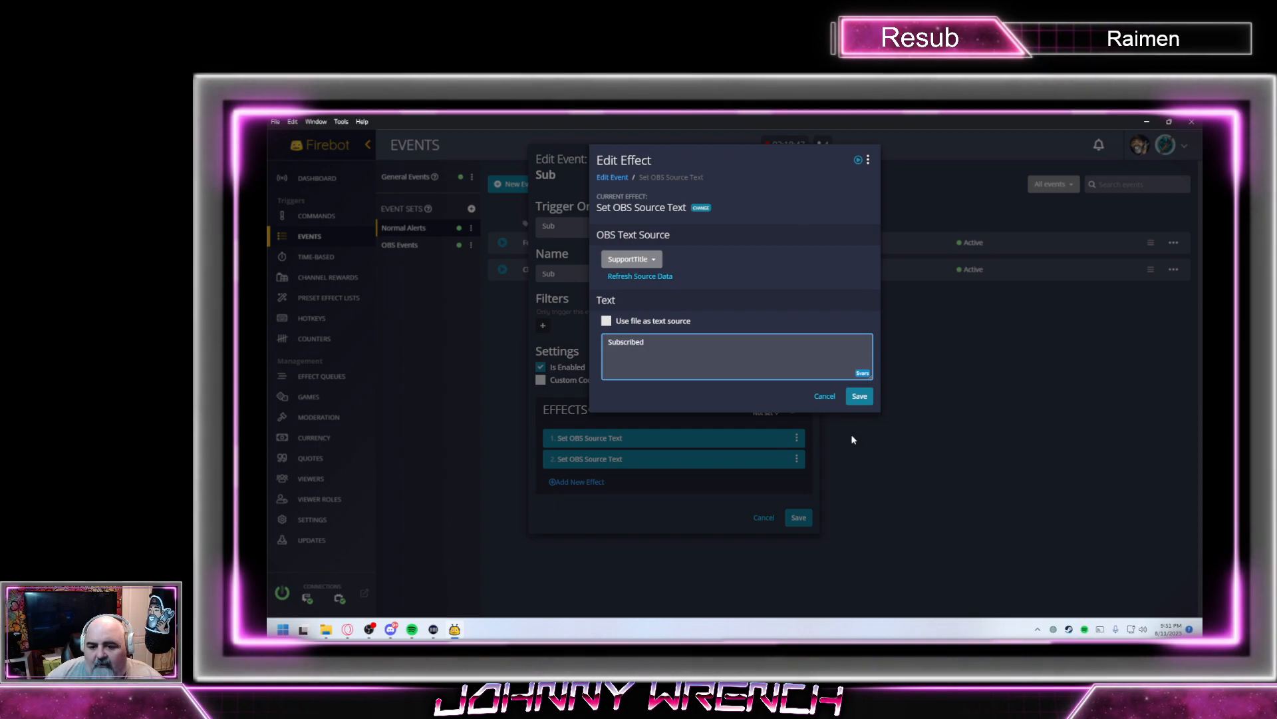
click(872, 398)
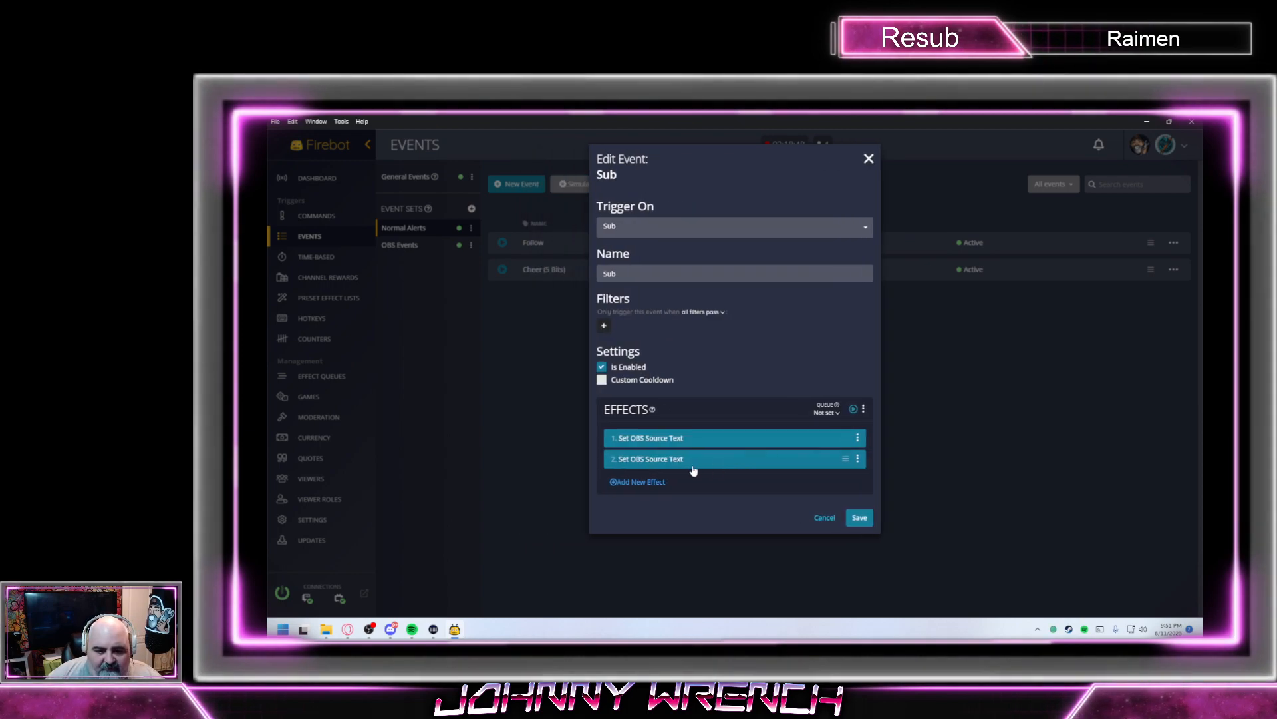
Check the Sub event's SupportName text effect, copy all of the event's effects, and save the event
click(687, 461)
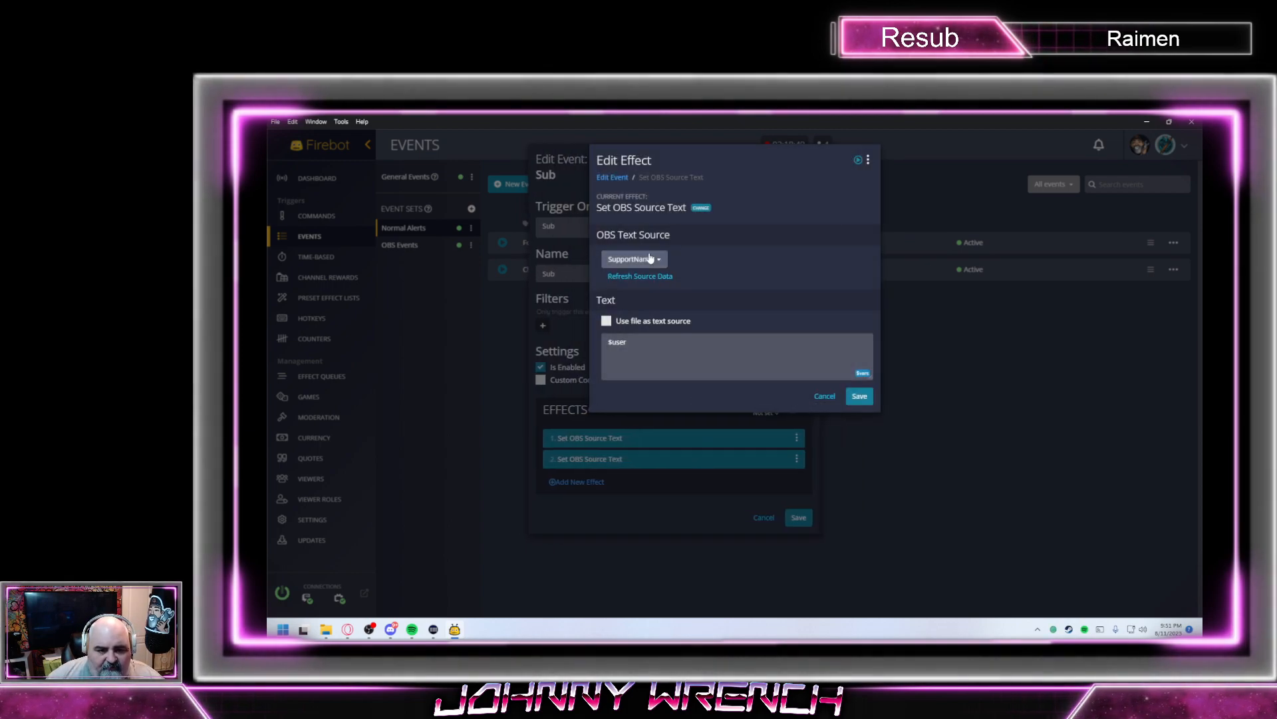
click(865, 397)
click(863, 408)
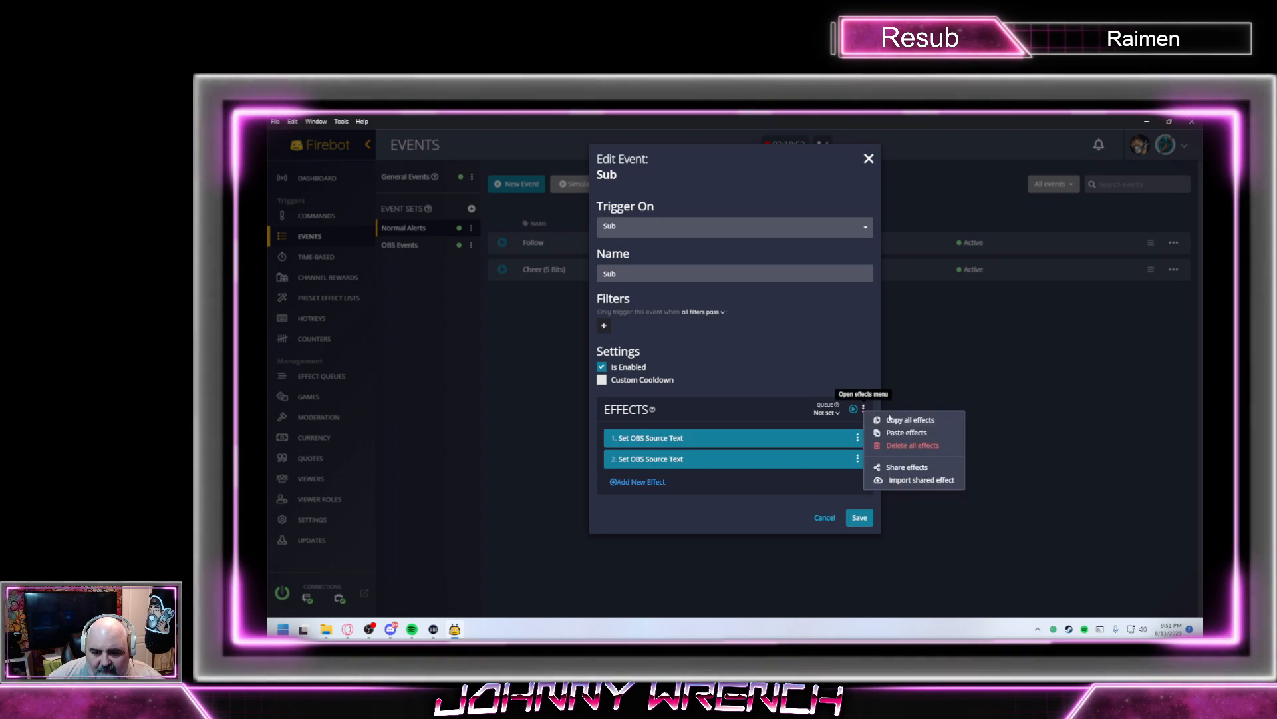
click(915, 420)
click(860, 517)
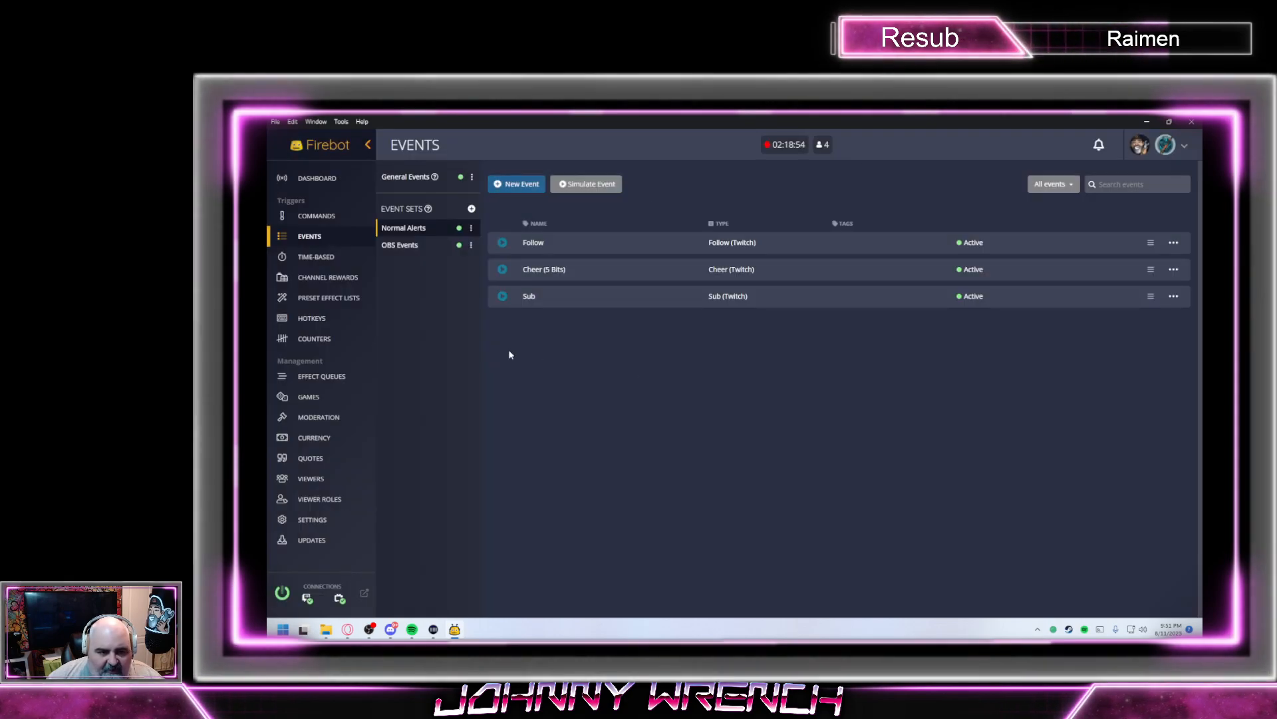
Paste the copied OBS text effects into the Cheer (5 Bits) event
click(1170, 278)
click(1164, 280)
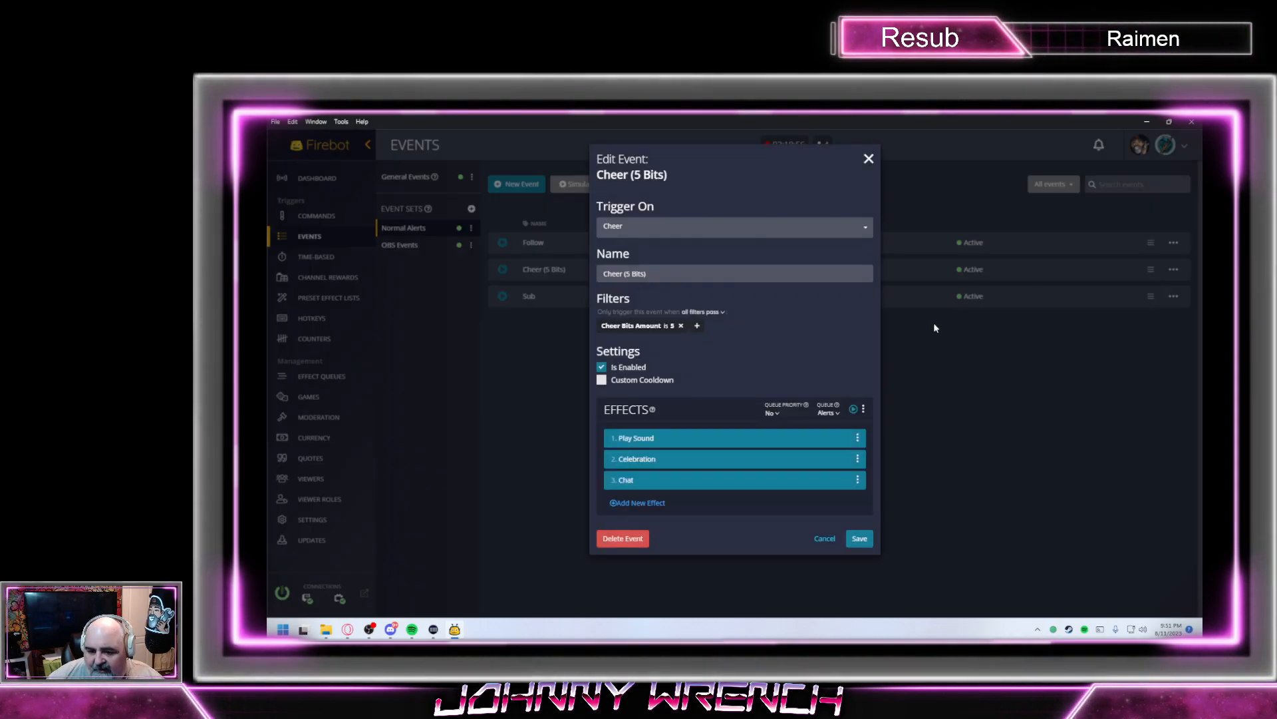
click(863, 409)
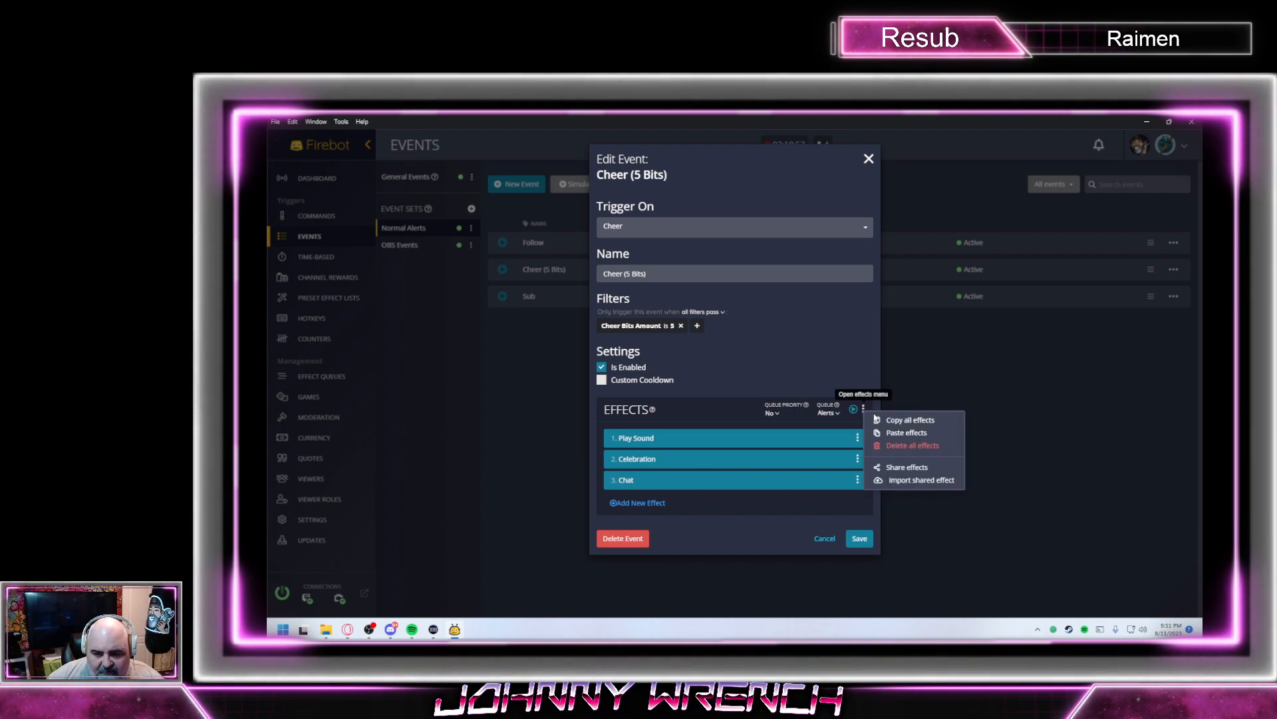
click(907, 433)
Set the SupportTitle text in the Cheer (5 Bits) event to Cheer, then save the effect and the event
click(669, 503)
double_click(628, 342)
text(Cheer)
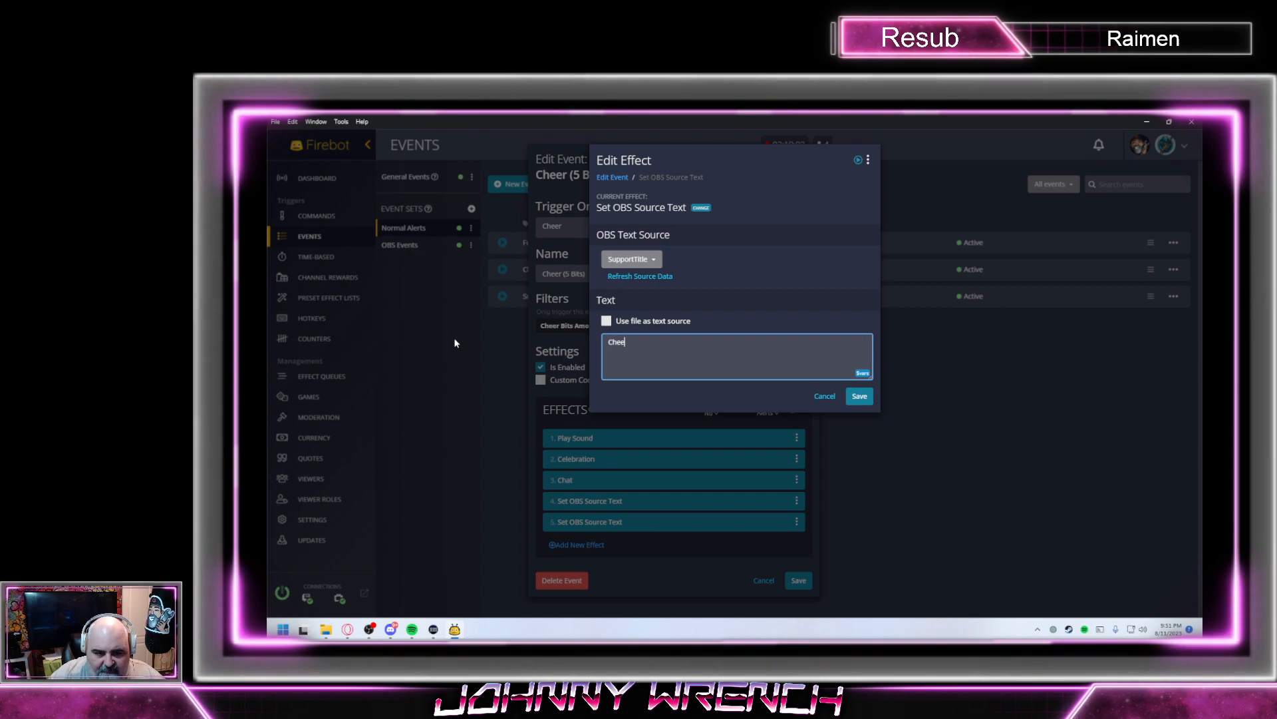
click(861, 398)
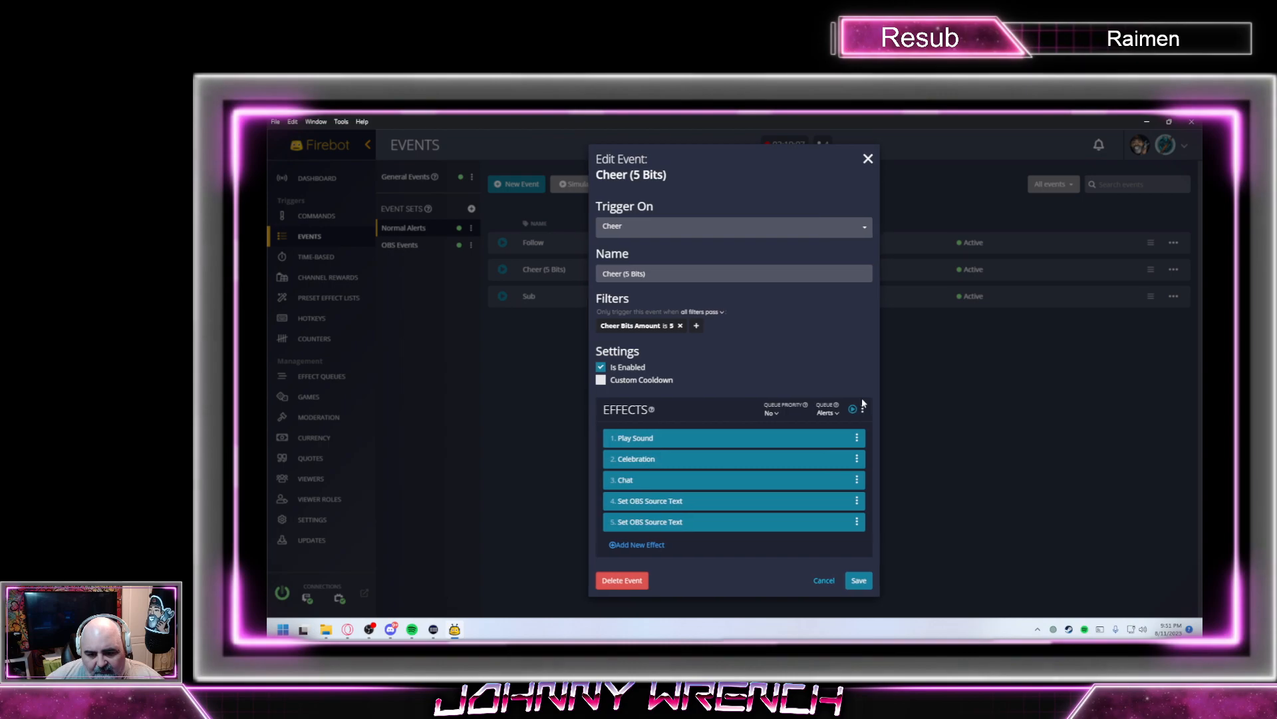
click(858, 581)
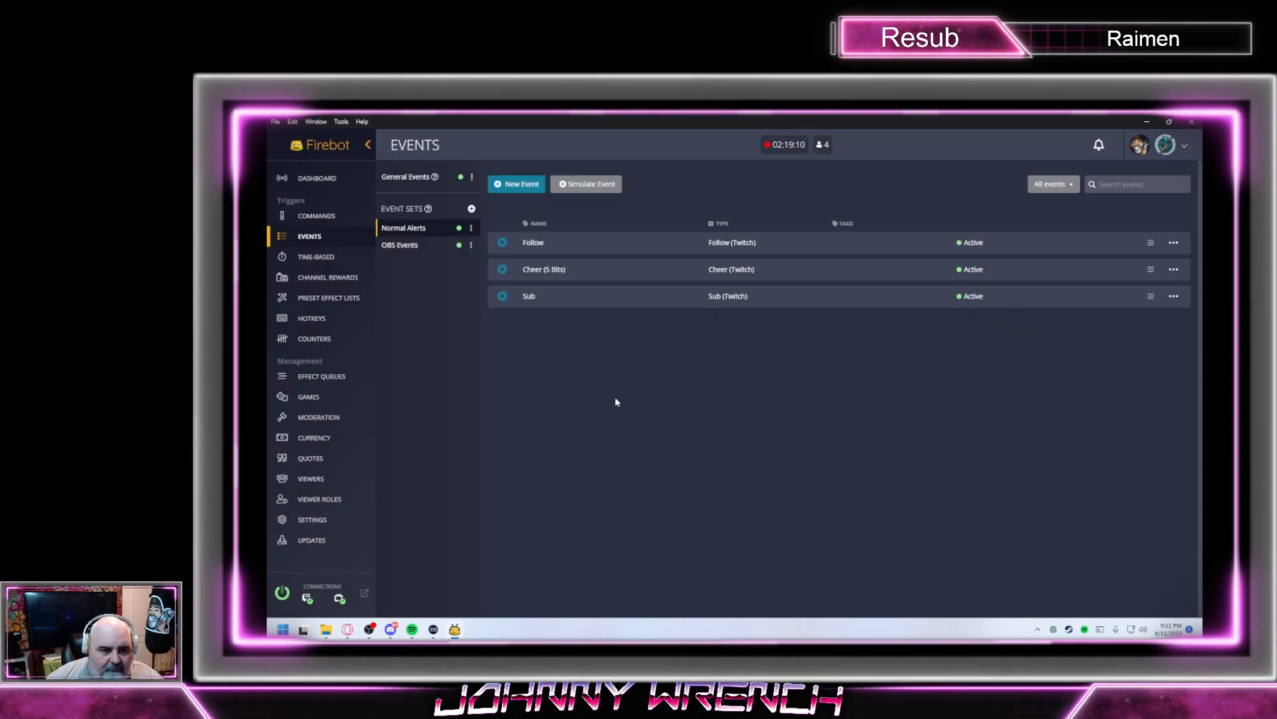
Create a new event triggered by Raid and paste the copied OBS text effects into it
click(507, 184)
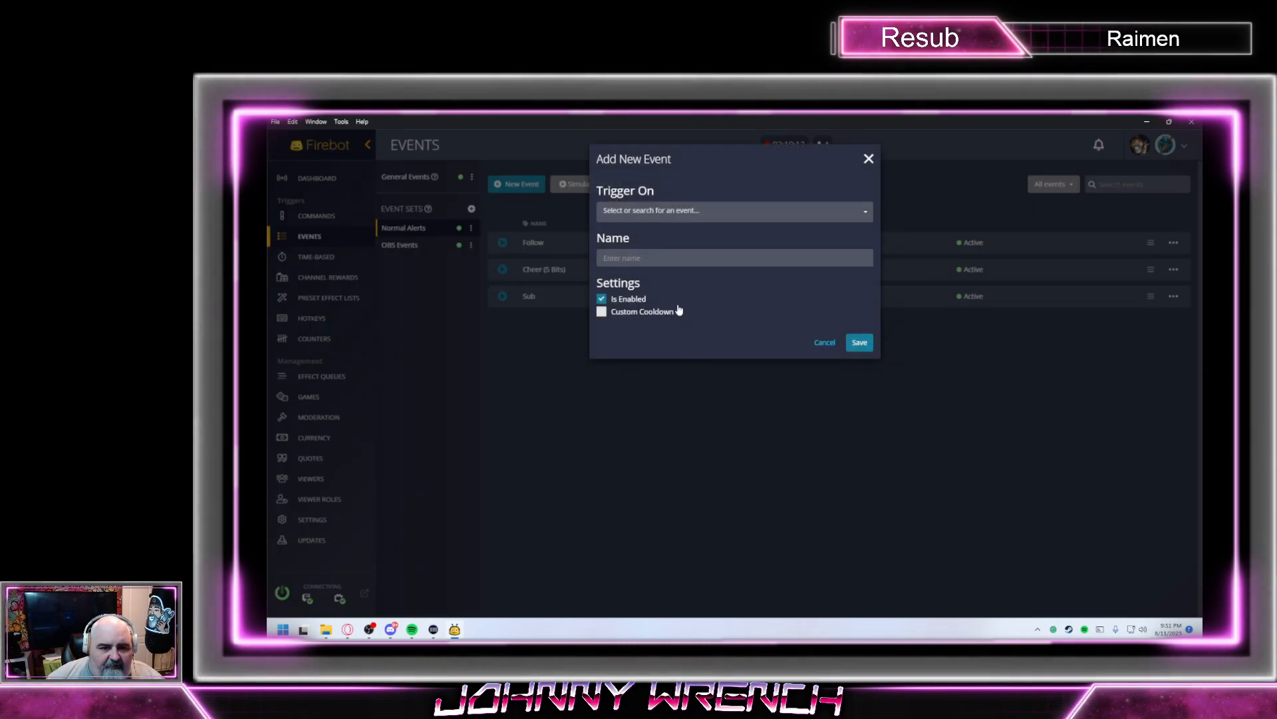
click(677, 220)
scroll(669, 326, down, 10)
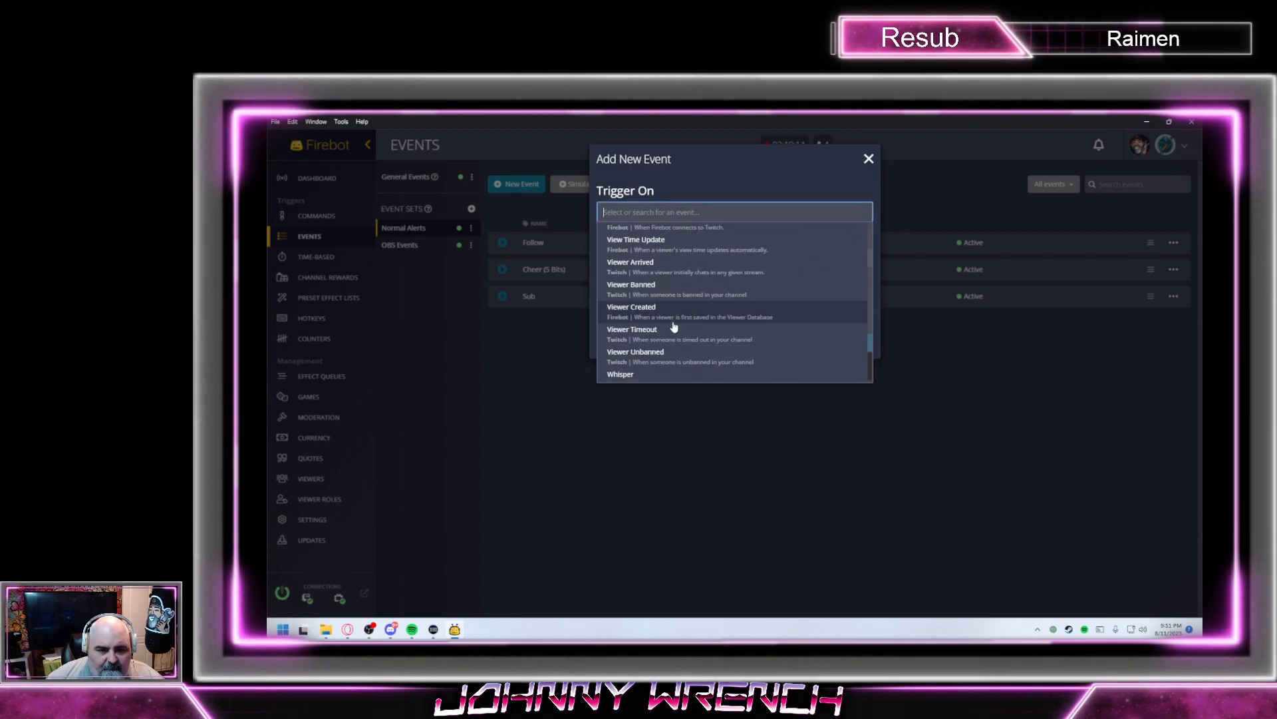
scroll(667, 328, up, 5)
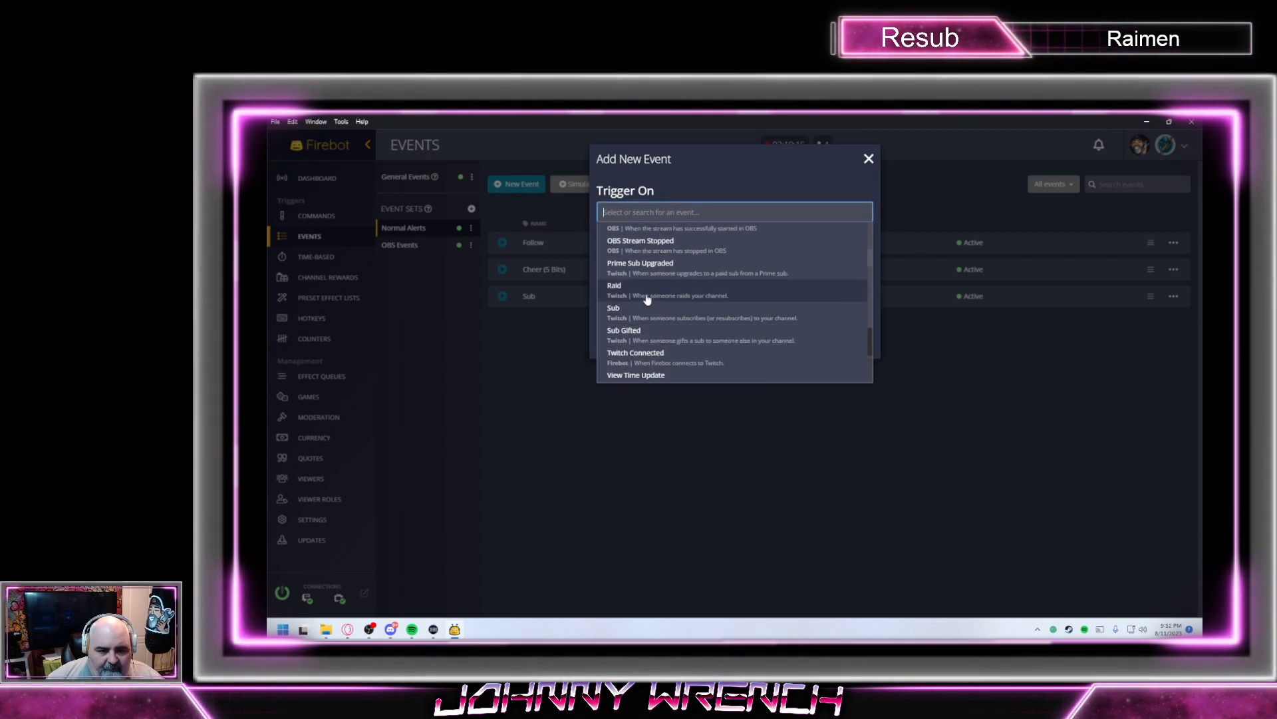
click(646, 297)
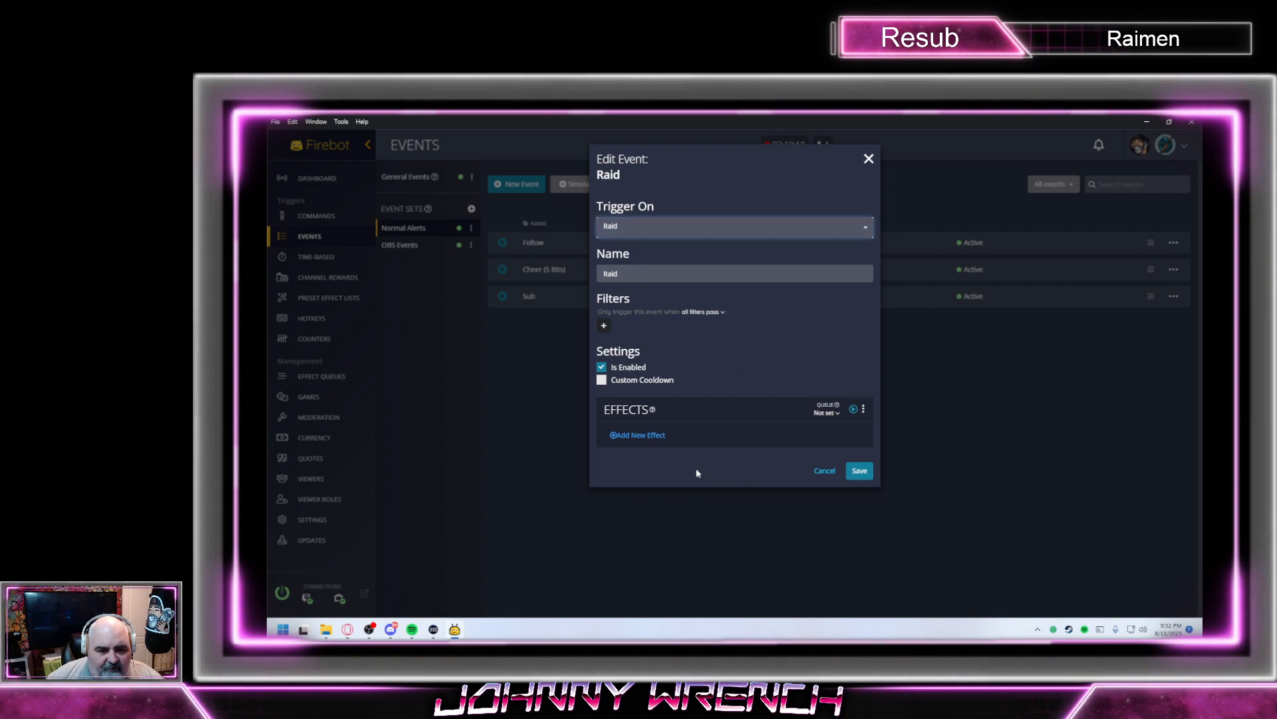
click(864, 408)
click(906, 433)
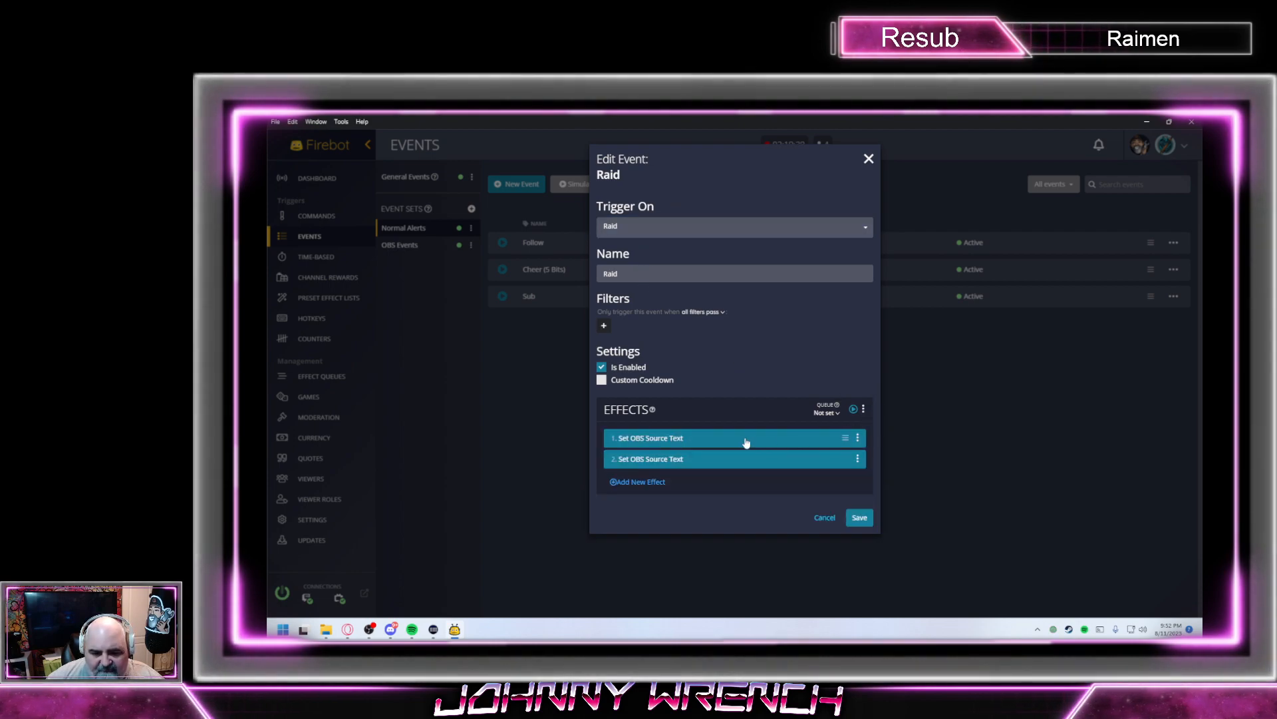
Set the SupportTitle text in the Raid event to Raider, then save the effect and the event
click(716, 437)
click(641, 262)
click(640, 262)
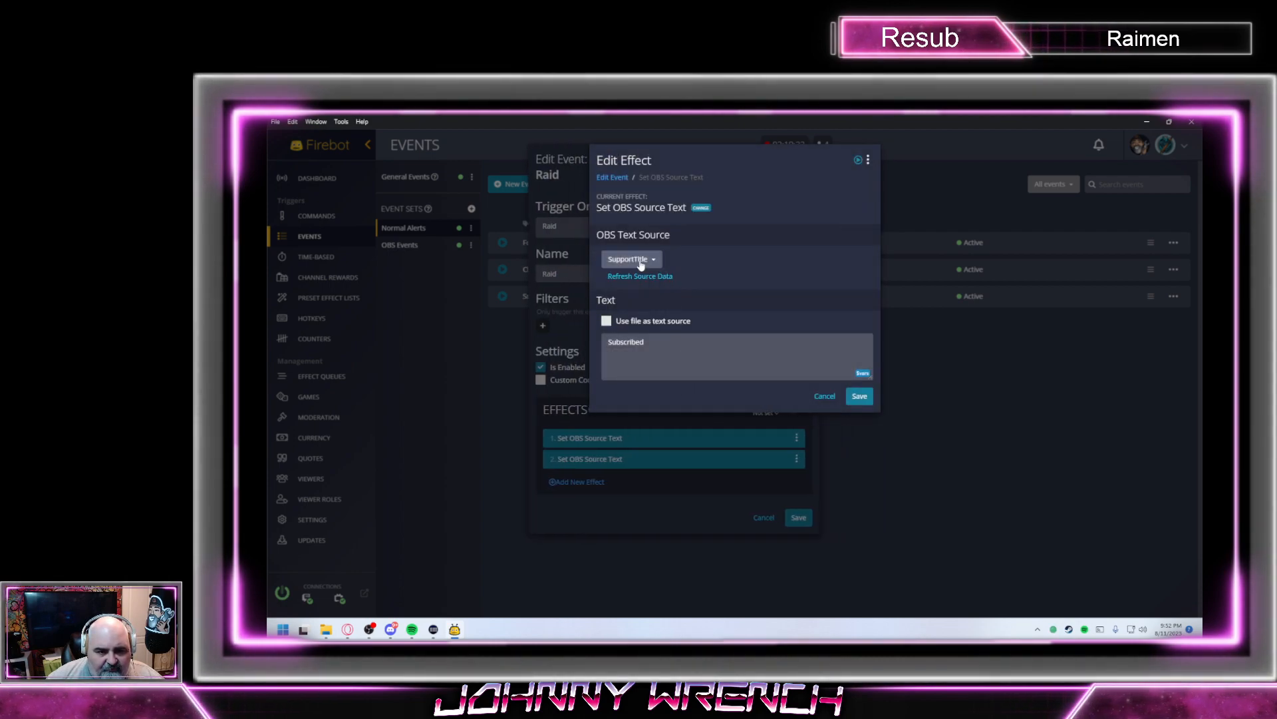
drag(677, 349, 378, 319)
text(Raider)
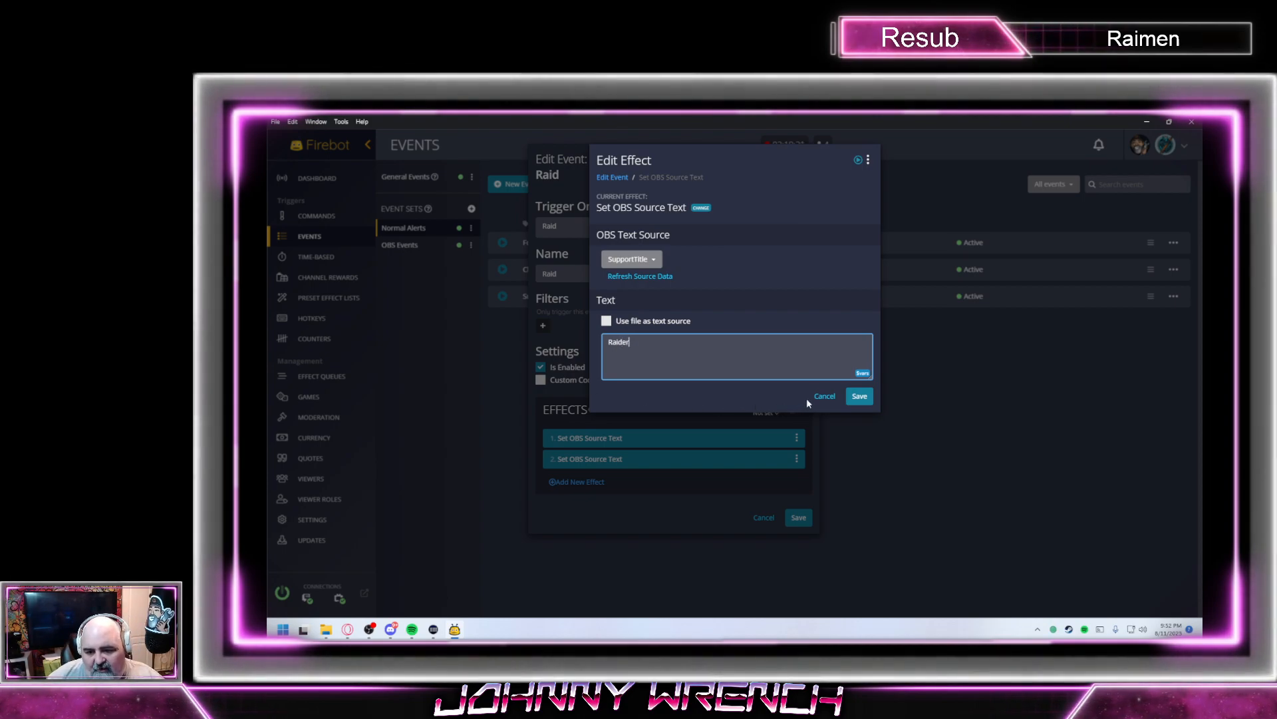
click(858, 396)
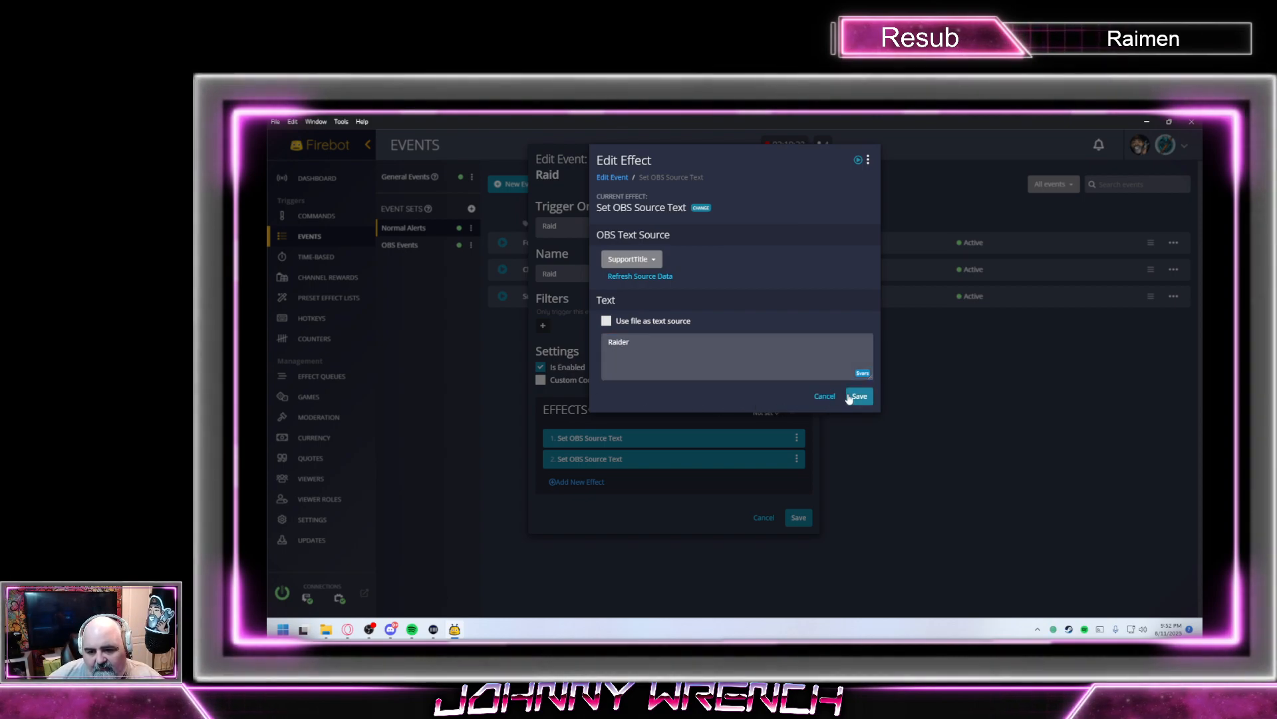
click(857, 518)
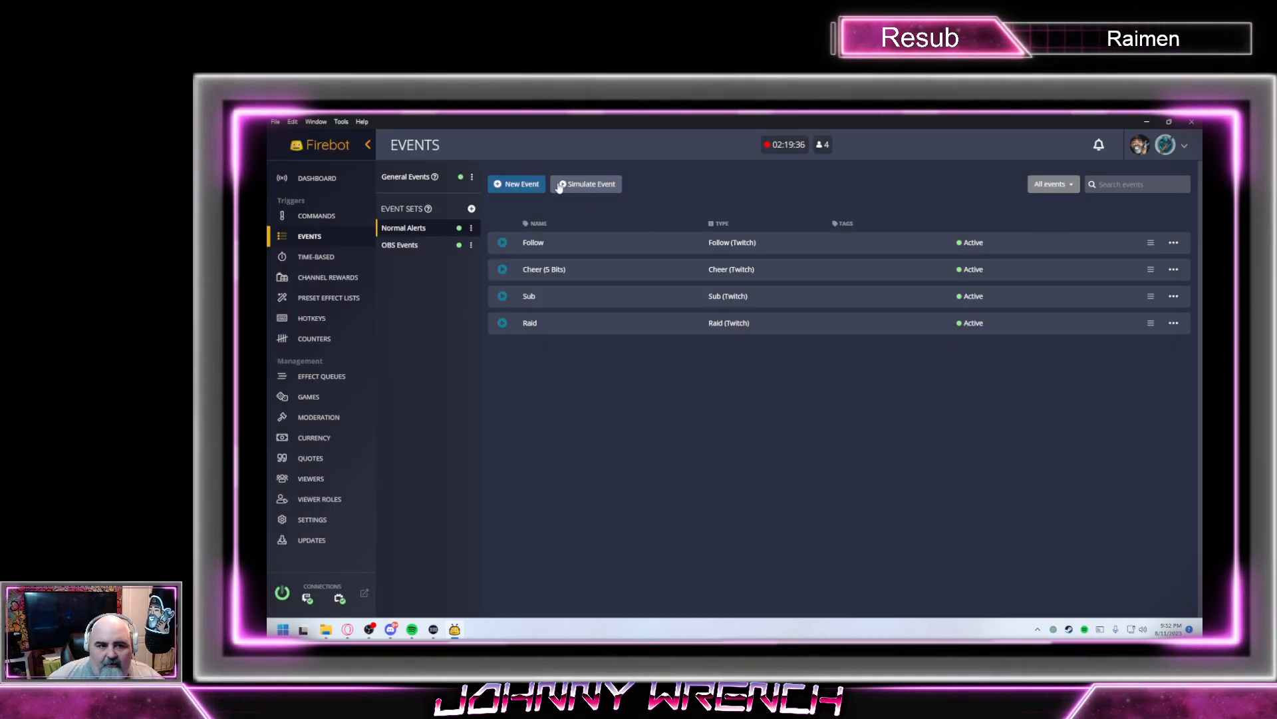
Start another new event in Normal Alerts with Twitch Sub as its trigger
click(517, 183)
click(679, 212)
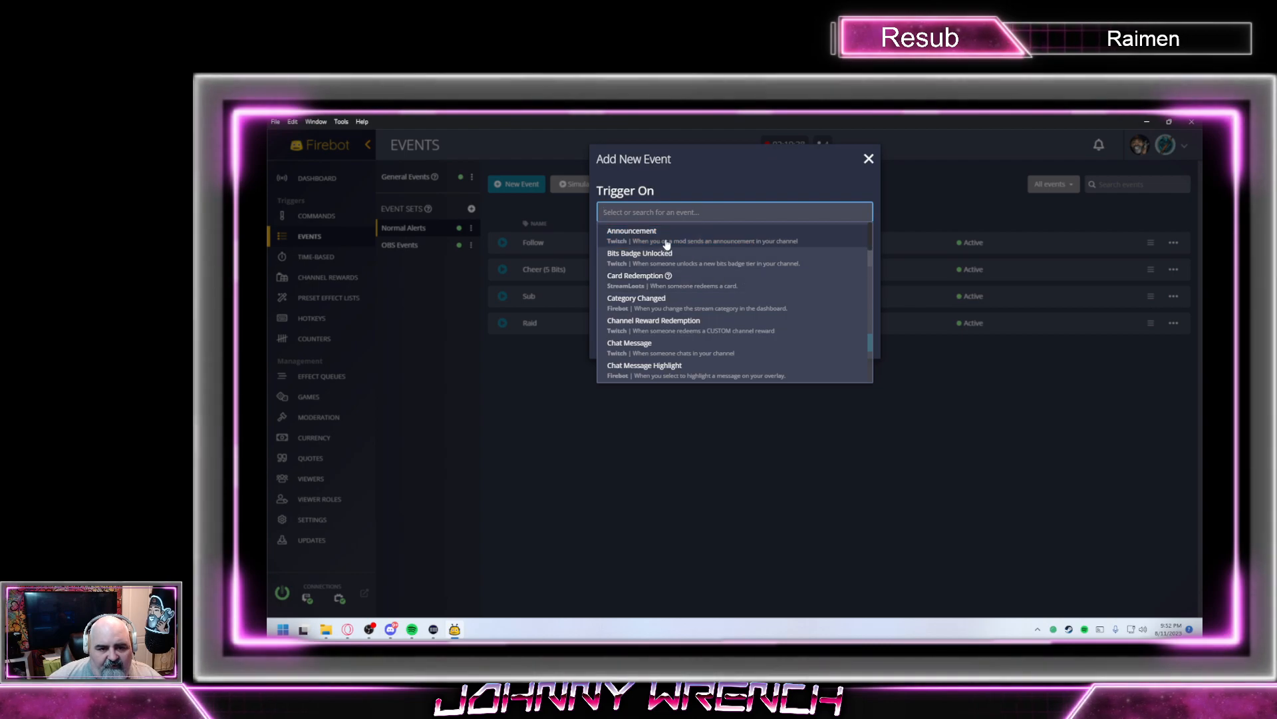
scroll(685, 296, down, 1)
scroll(678, 295, down, 1)
scroll(670, 317, down, 1)
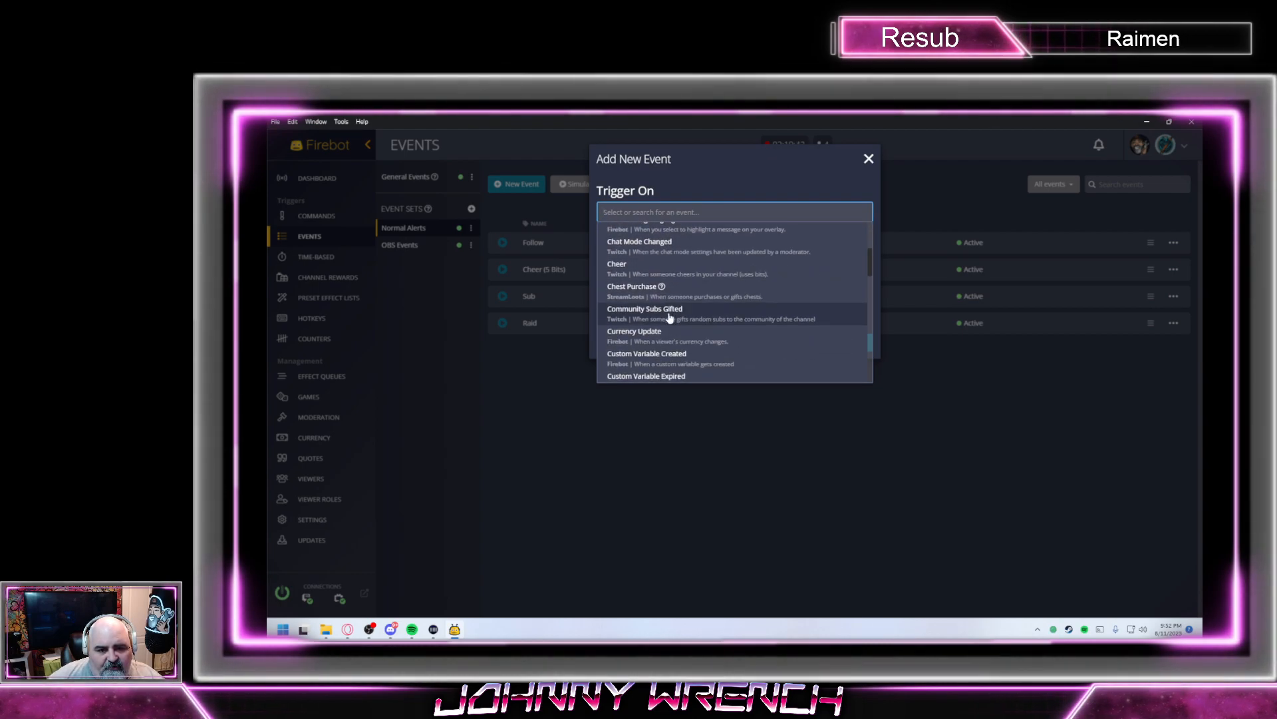
scroll(680, 334, down, 4)
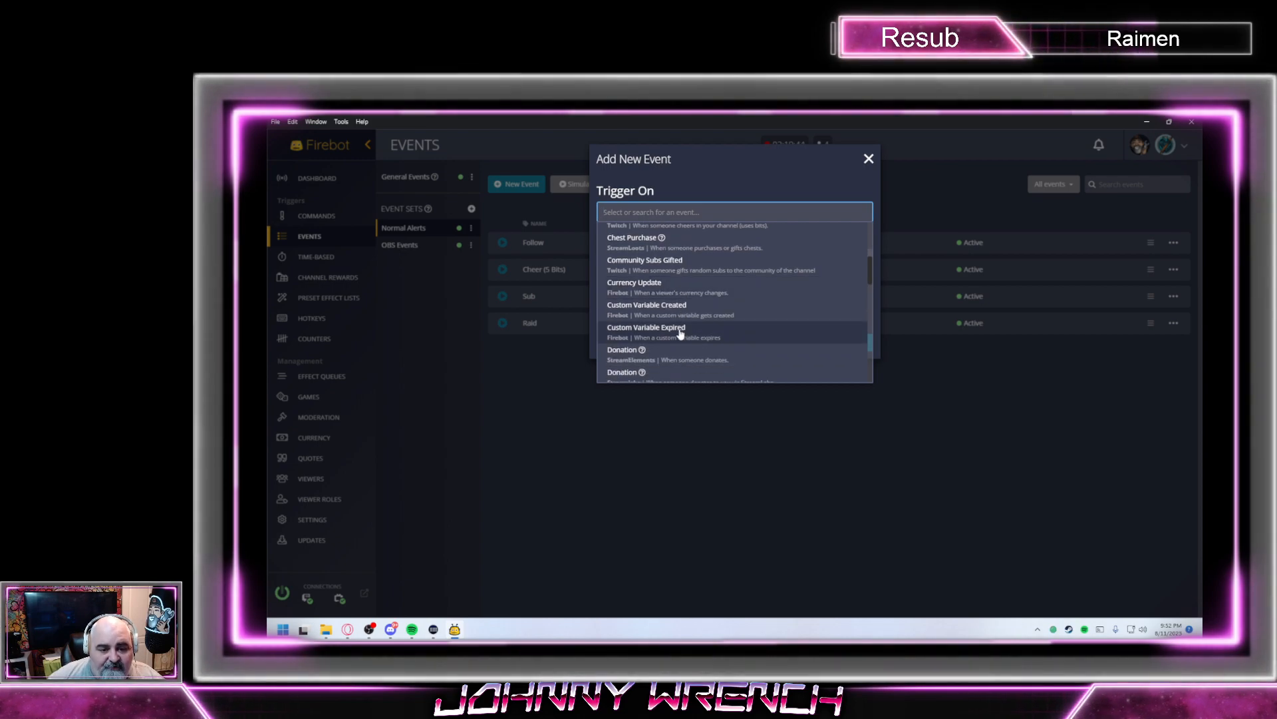
scroll(676, 333, down, 10)
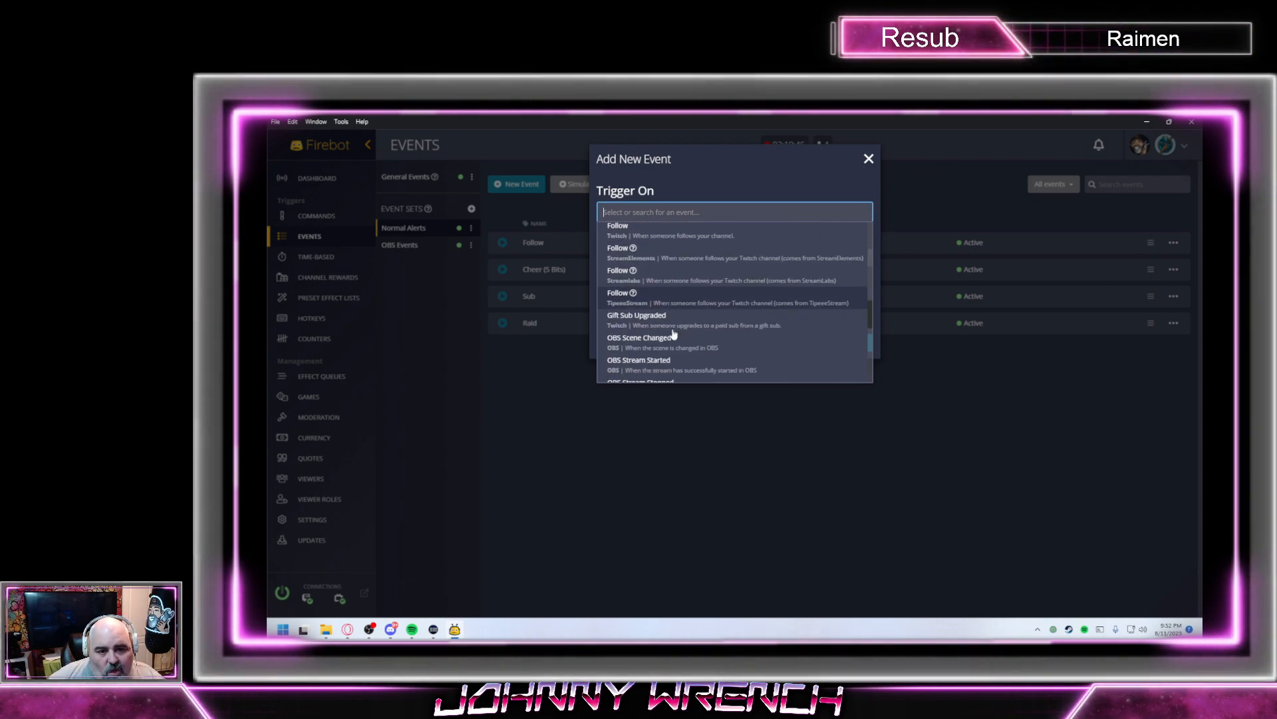
scroll(673, 331, up, 3)
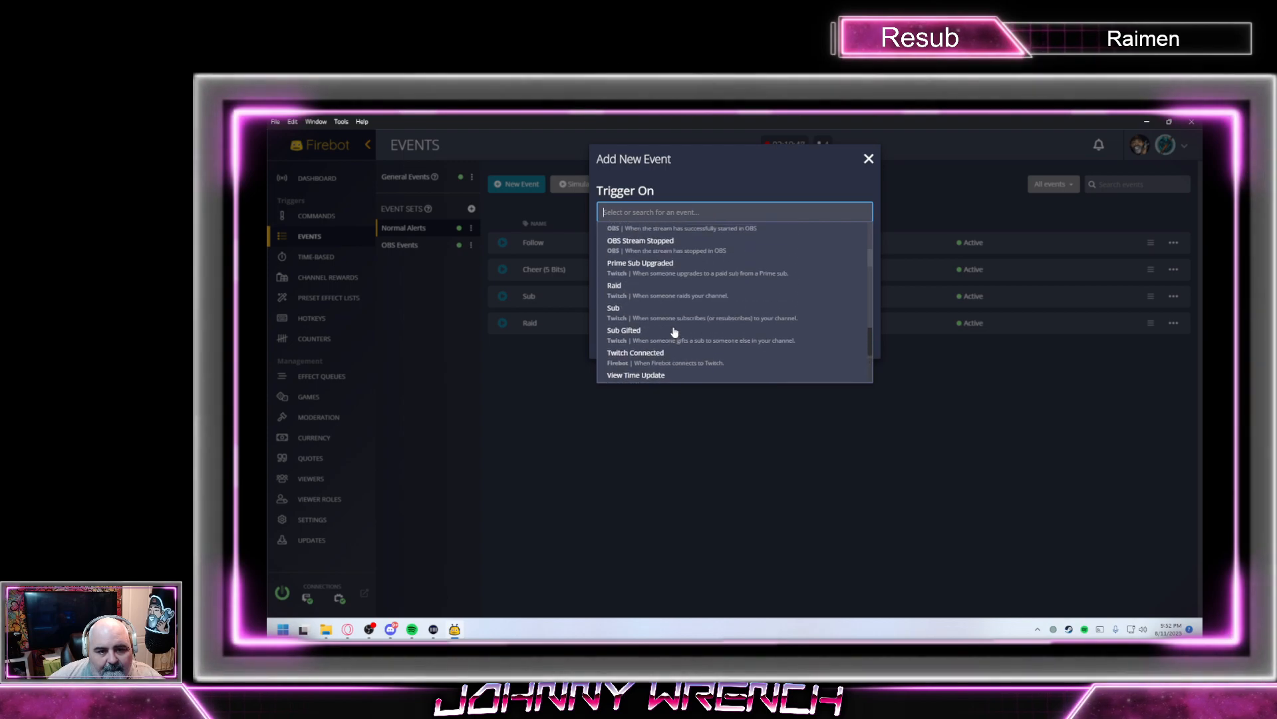
click(643, 308)
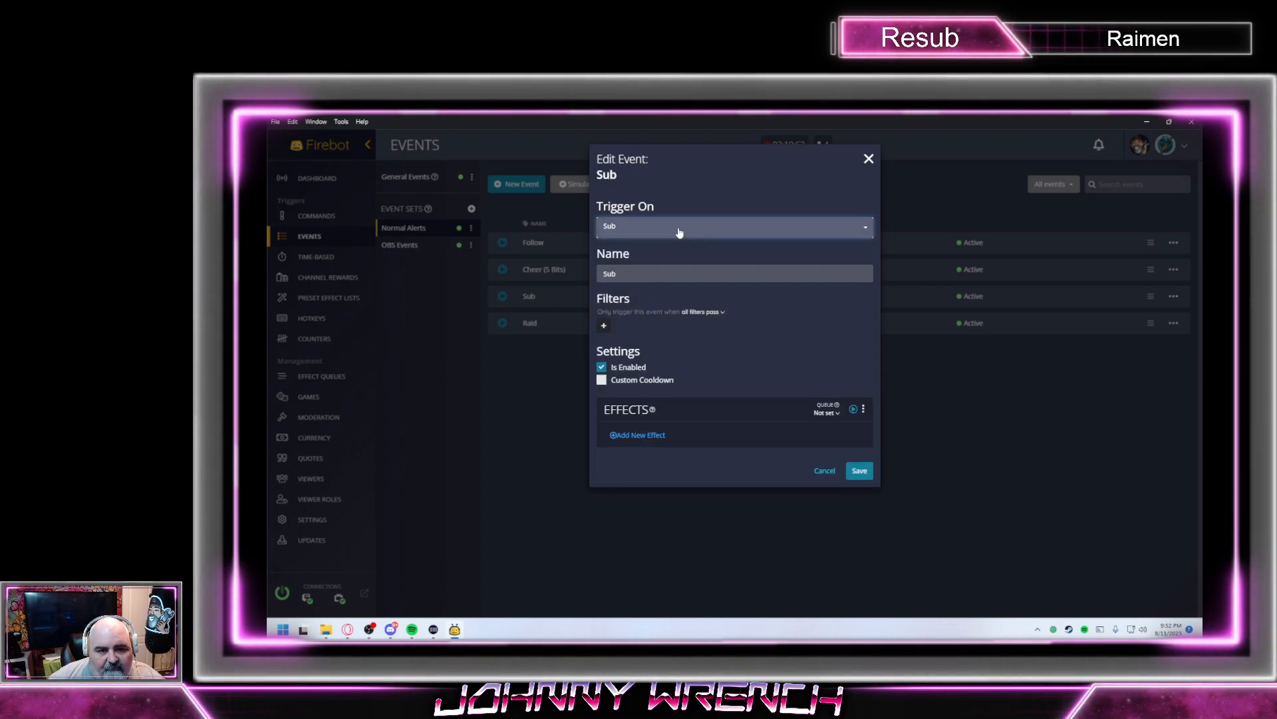
Add a filter to the new Sub event so that Kind of Sub is Resub
click(603, 326)
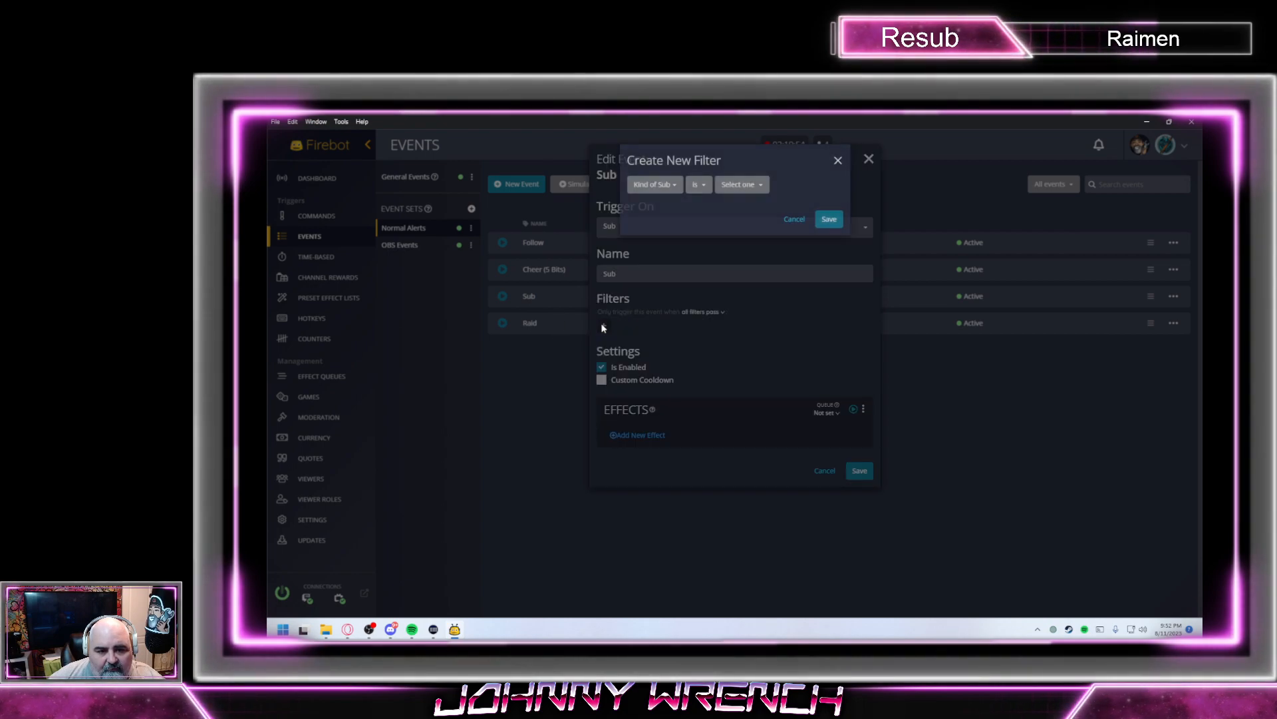
click(654, 184)
click(655, 186)
click(737, 185)
click(735, 217)
click(828, 219)
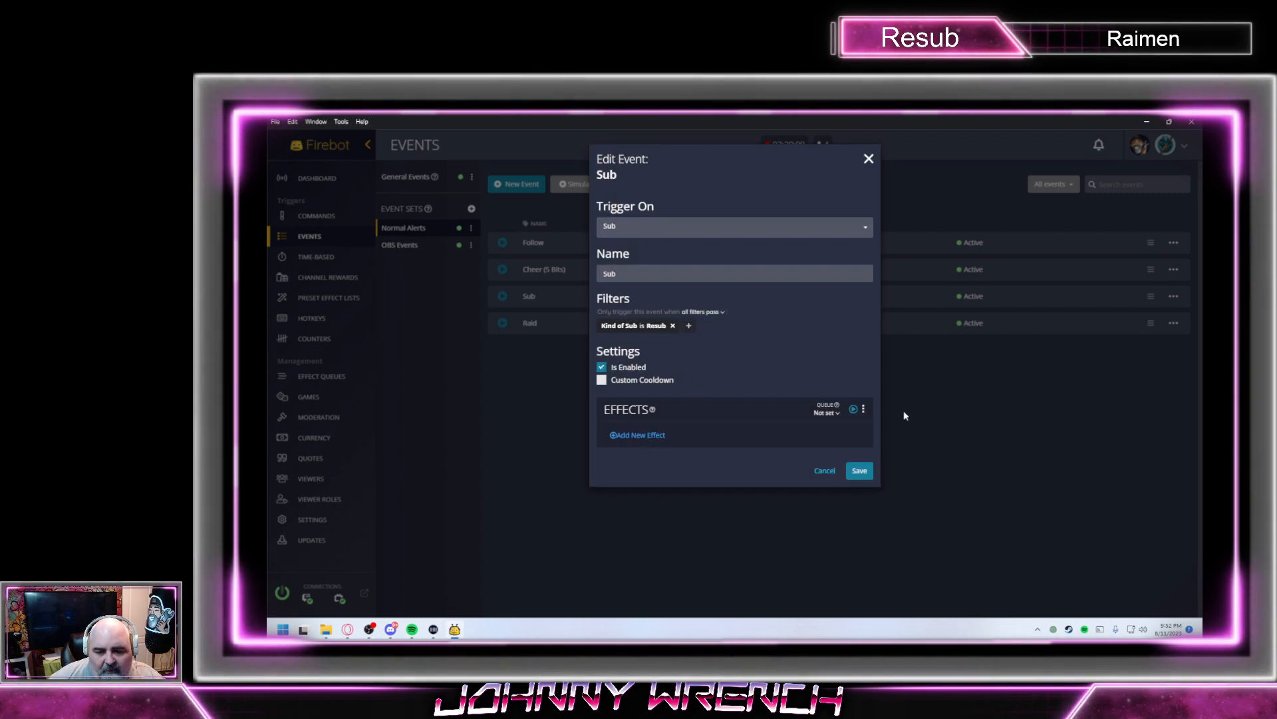
Paste the copied OBS text effects into the new Sub event, set its SupportTitle text to Resubscribed, and save the event
click(863, 408)
click(891, 433)
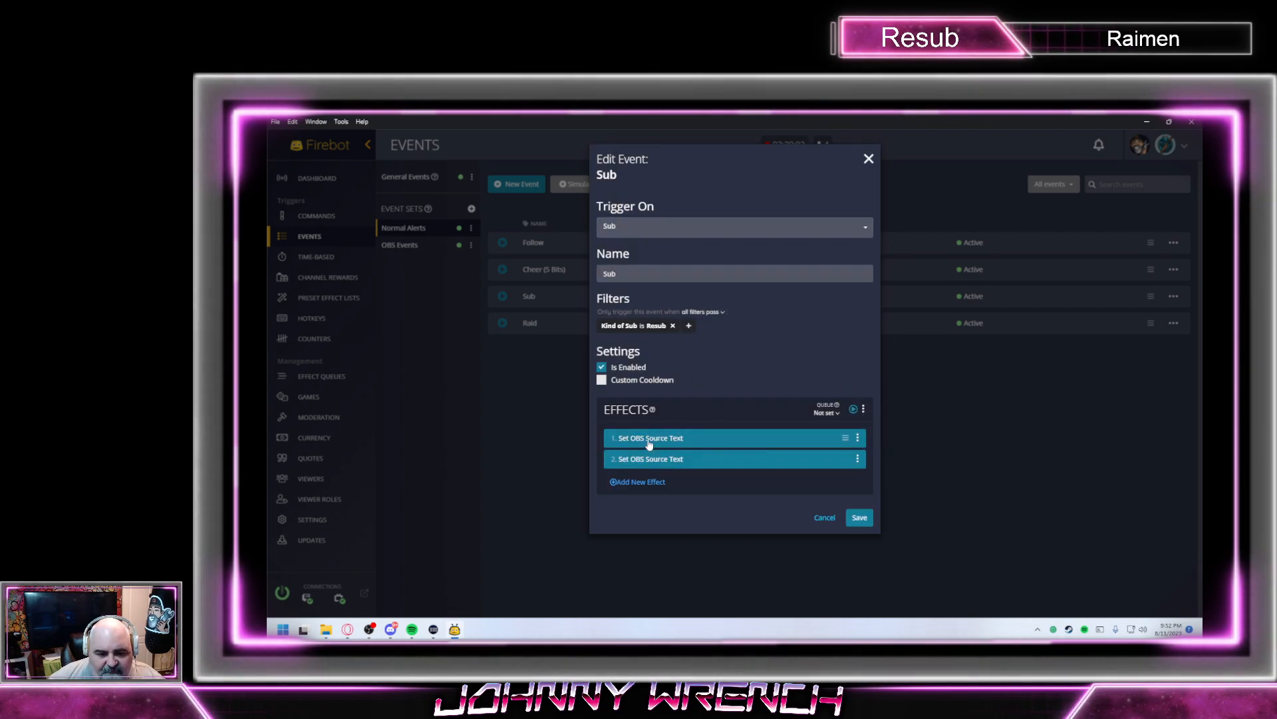
click(649, 444)
drag(652, 343, 559, 340)
text(Resub)
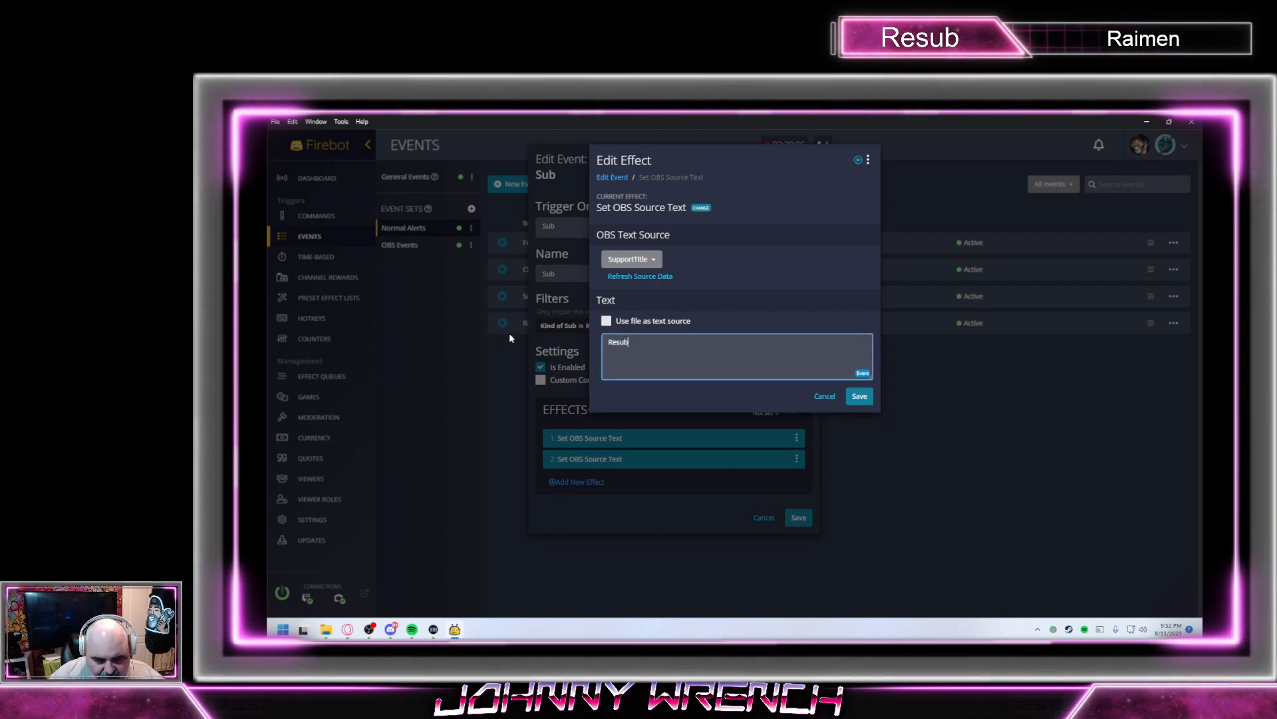
text(scribed)
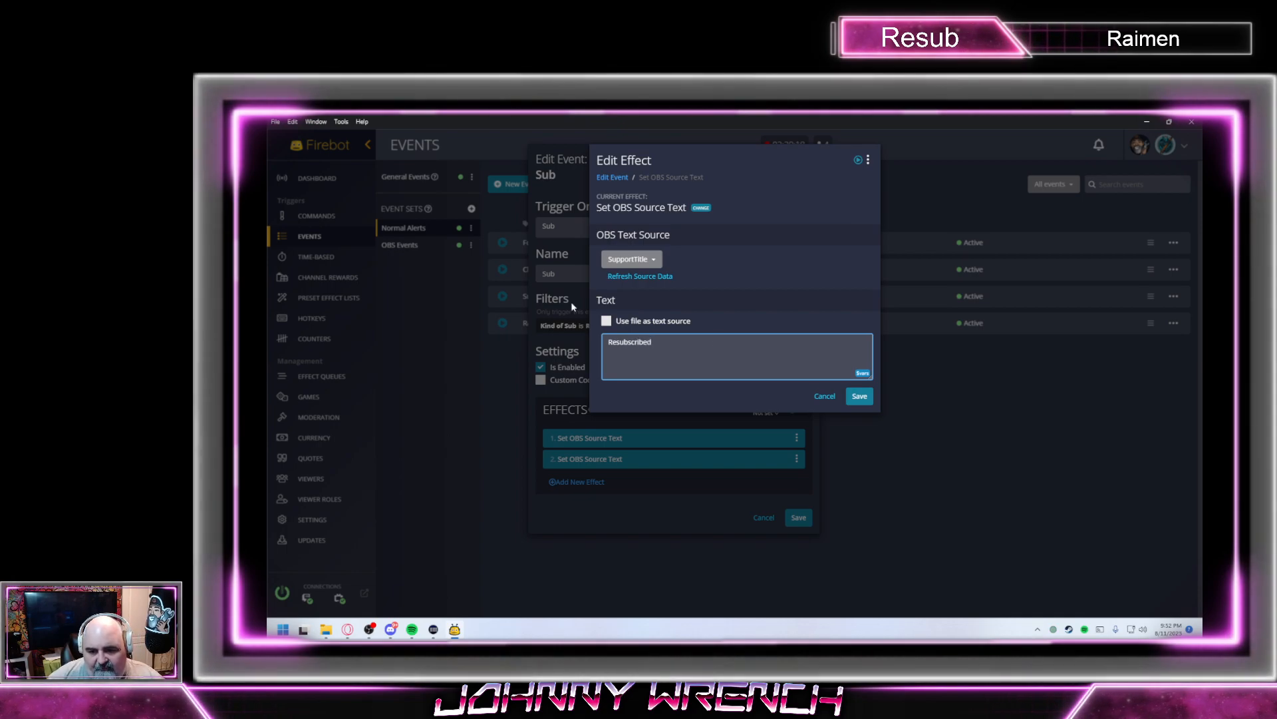
click(859, 397)
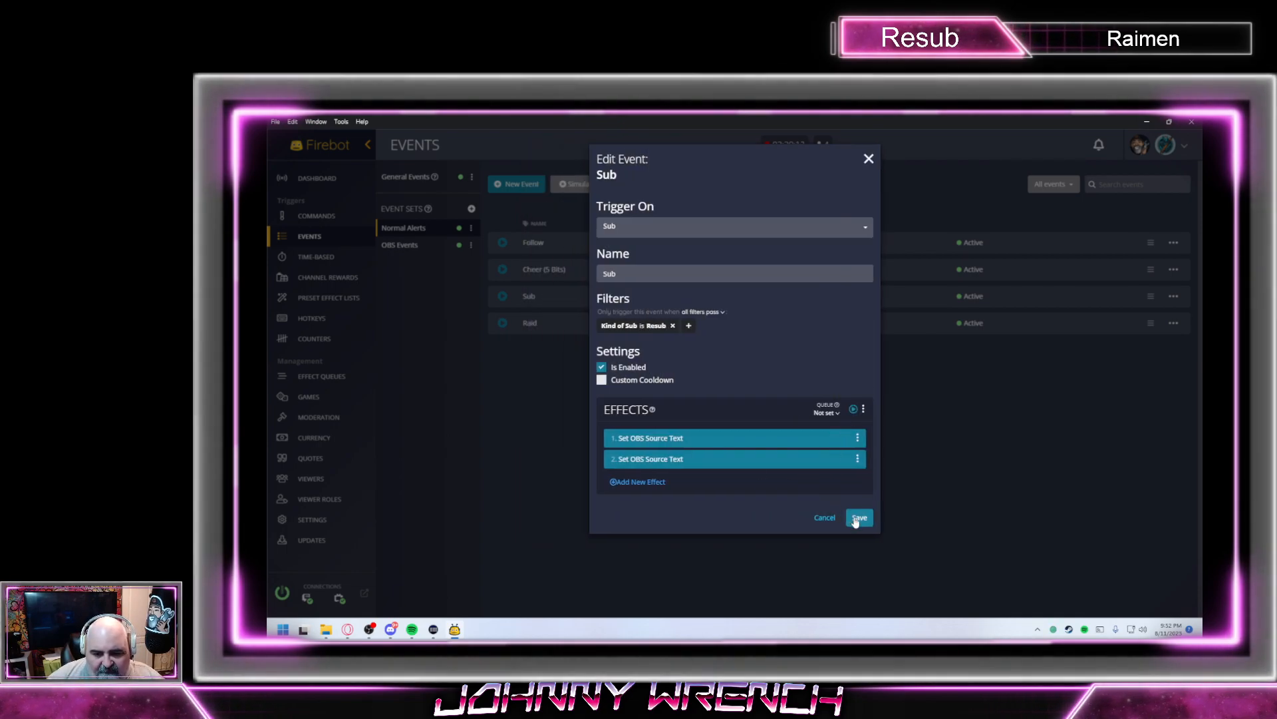
click(857, 519)
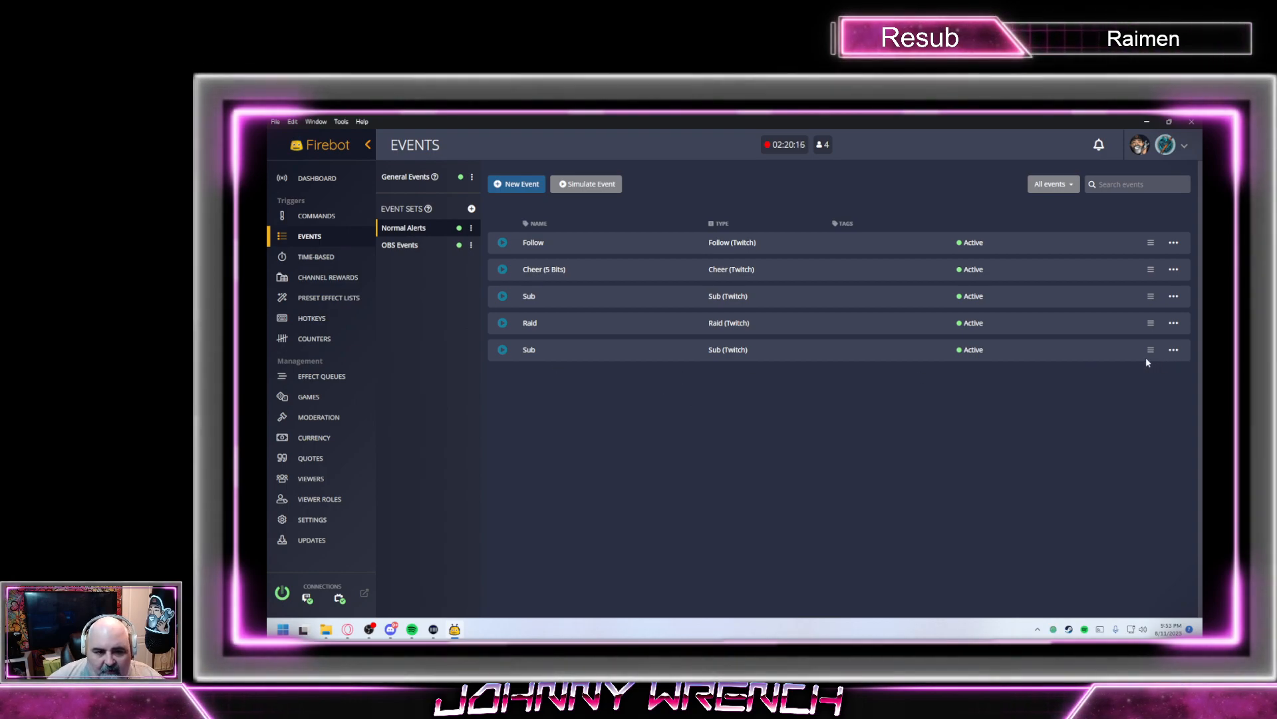
Rename the Sub event with the Resub filter to Resubscribed and save it
click(1174, 351)
click(1125, 363)
drag(694, 283, 622, 269)
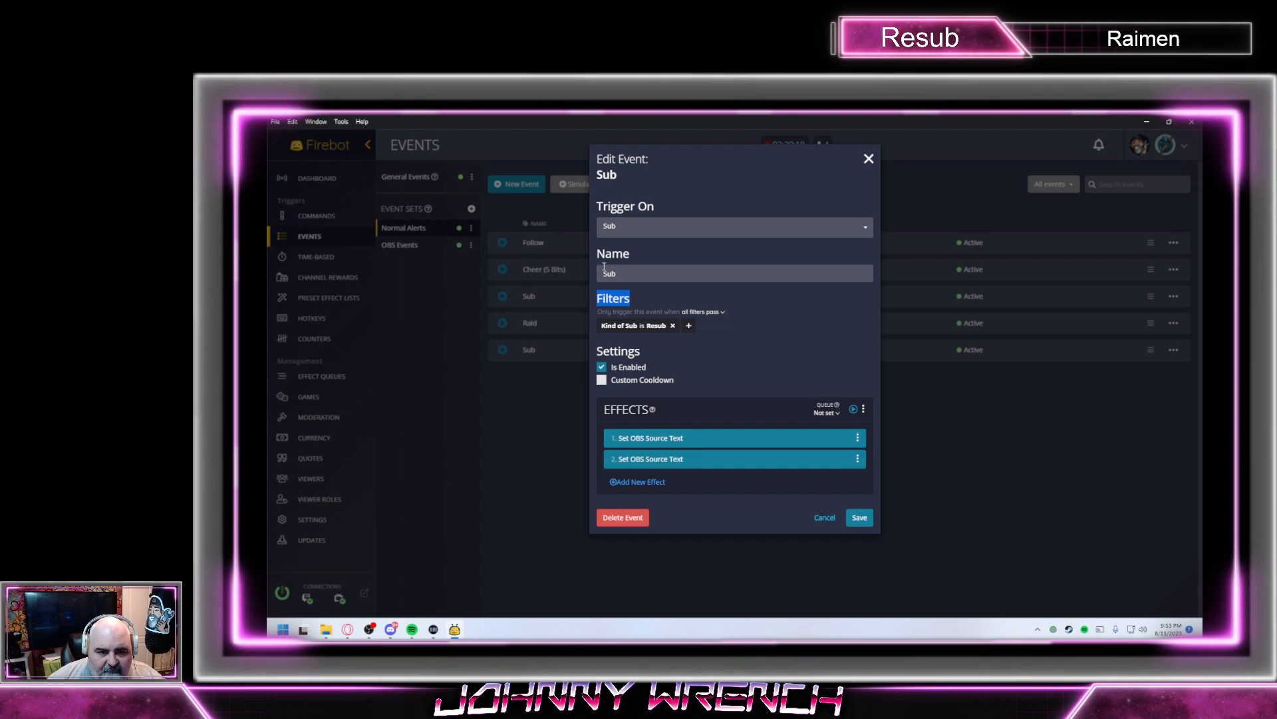
click(644, 273)
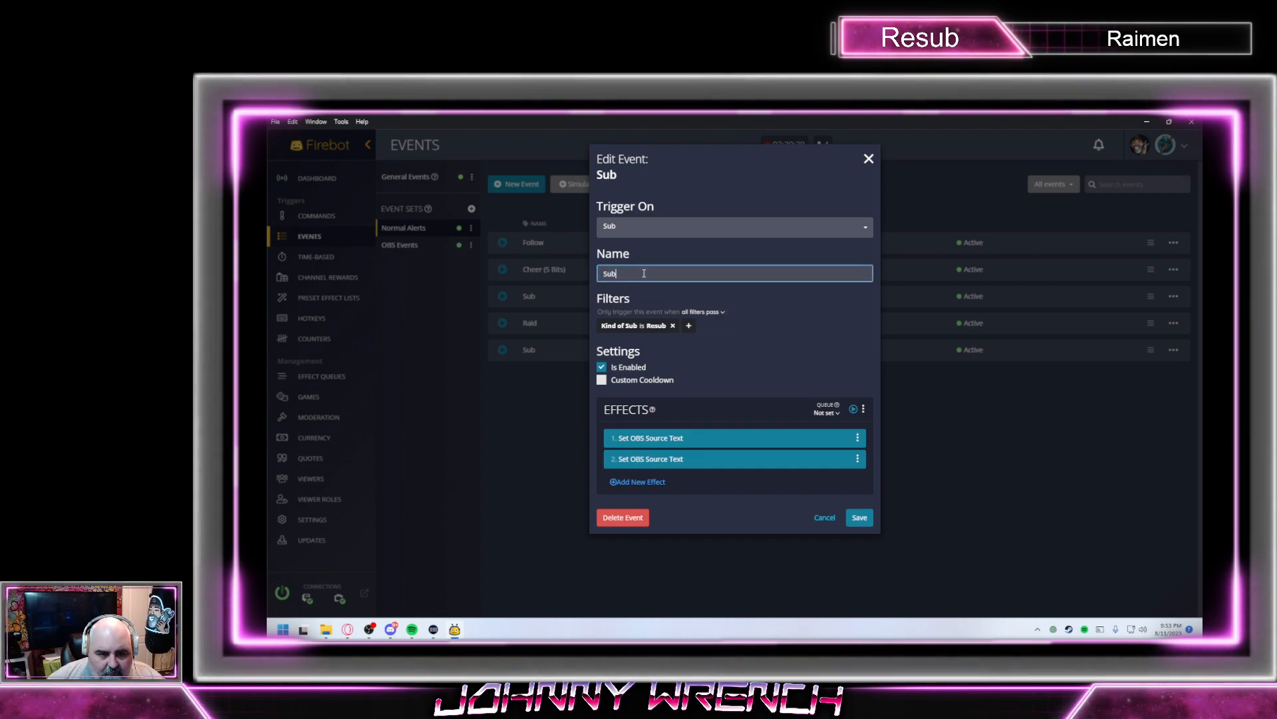
text(Res)
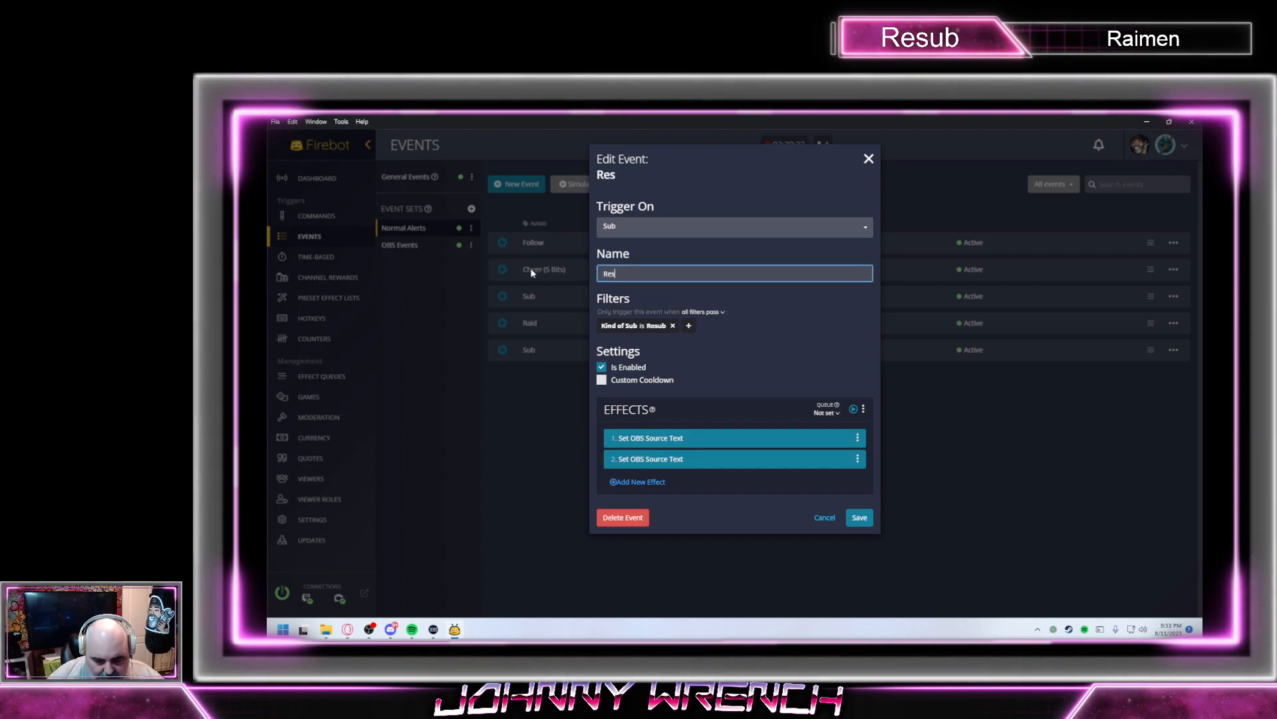
text(ubscribed)
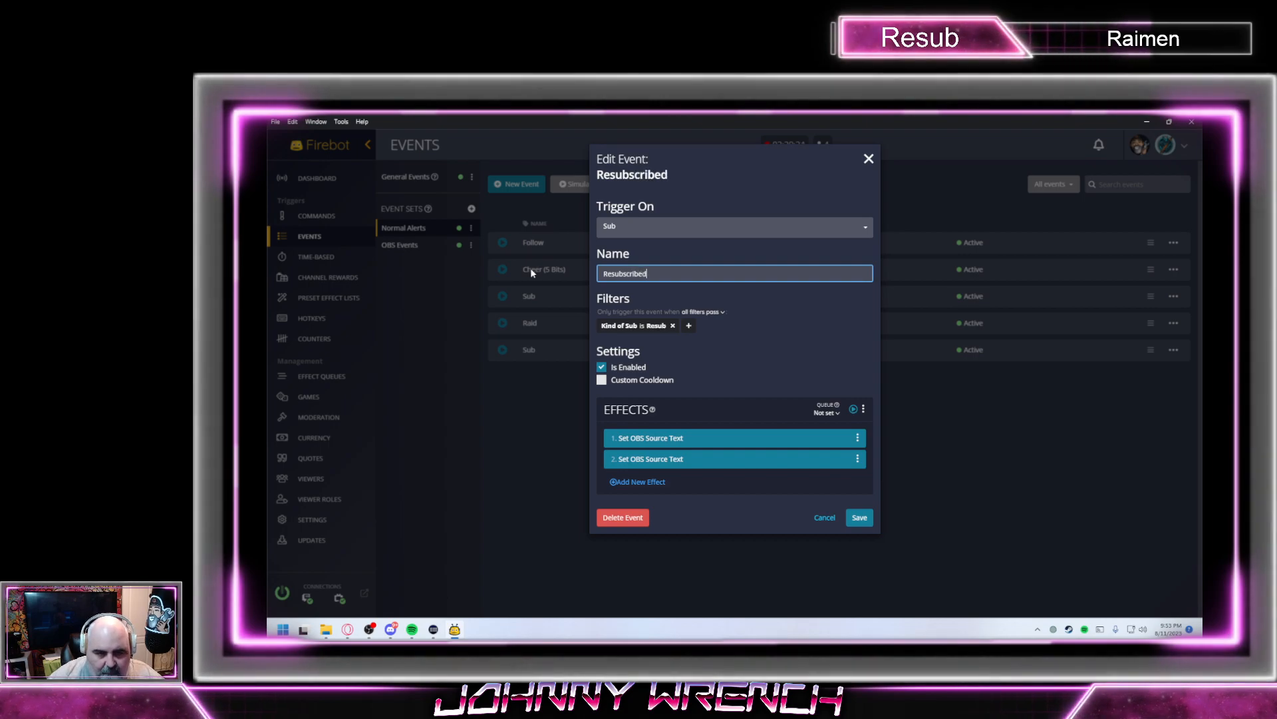
click(861, 518)
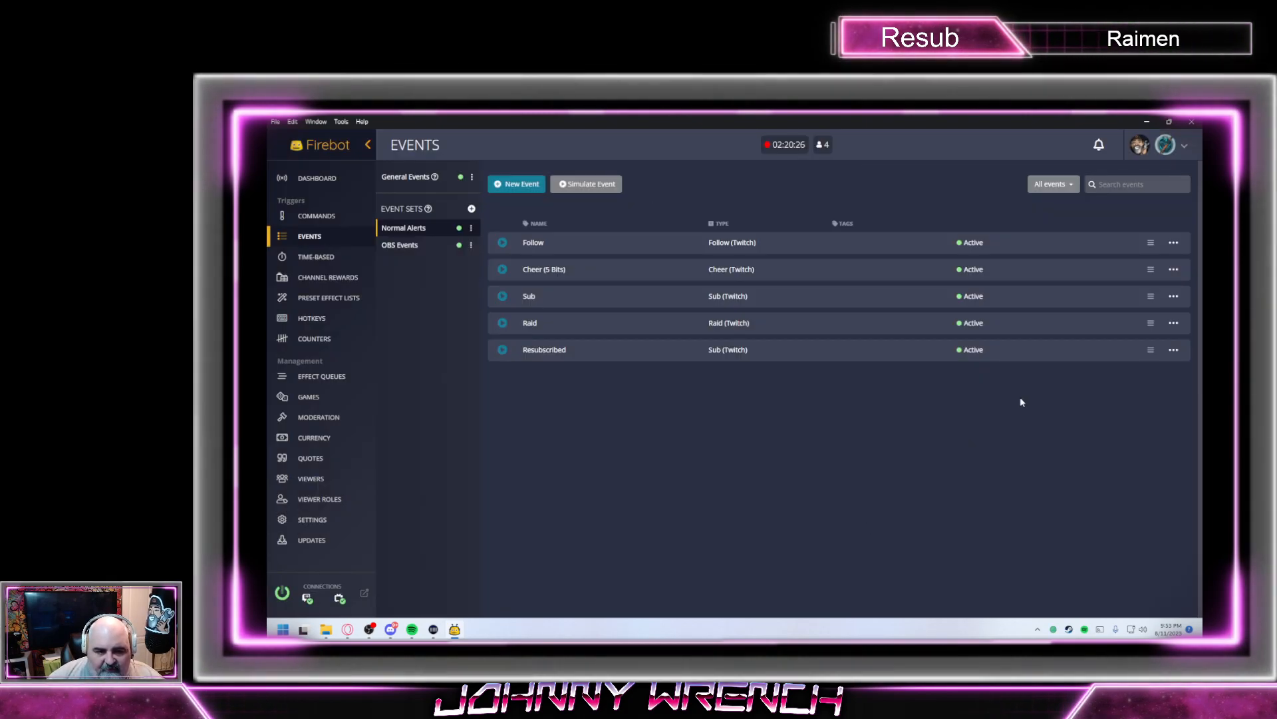
Add a filter to the existing Sub event so that Kind of Sub is First Sub
click(1174, 296)
click(1106, 309)
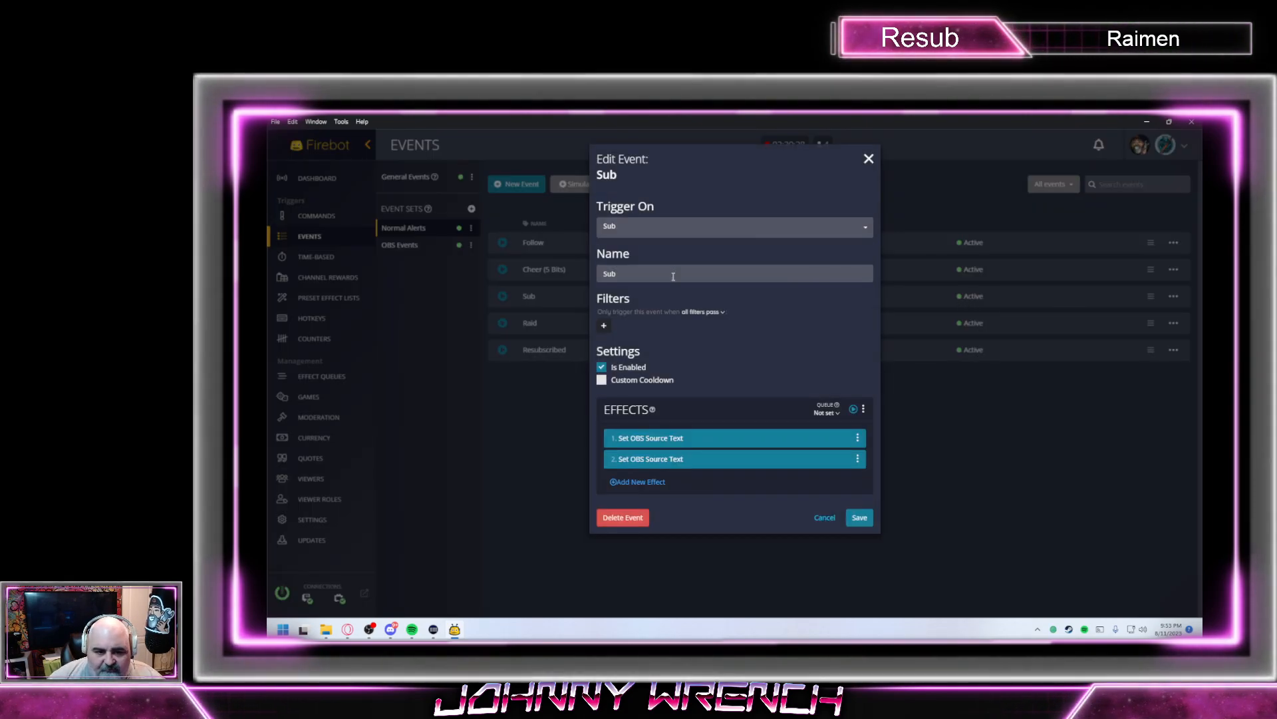
click(604, 325)
click(658, 185)
click(738, 185)
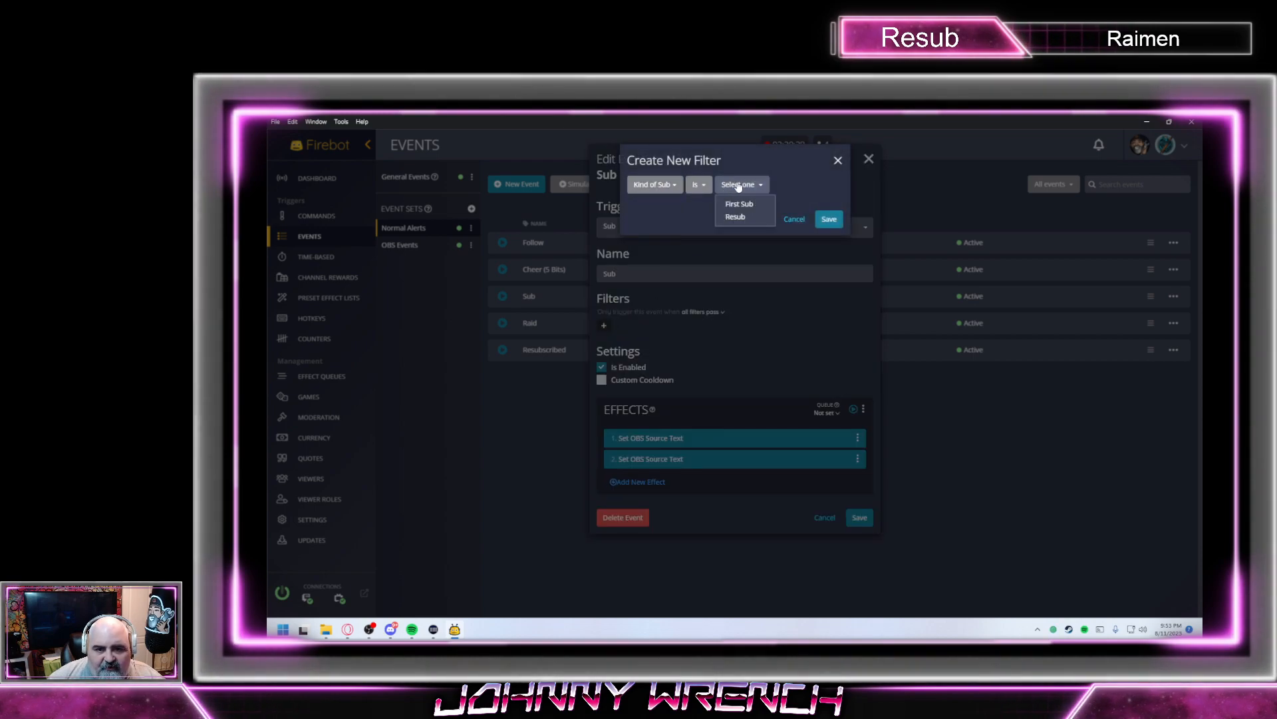
click(741, 190)
click(734, 202)
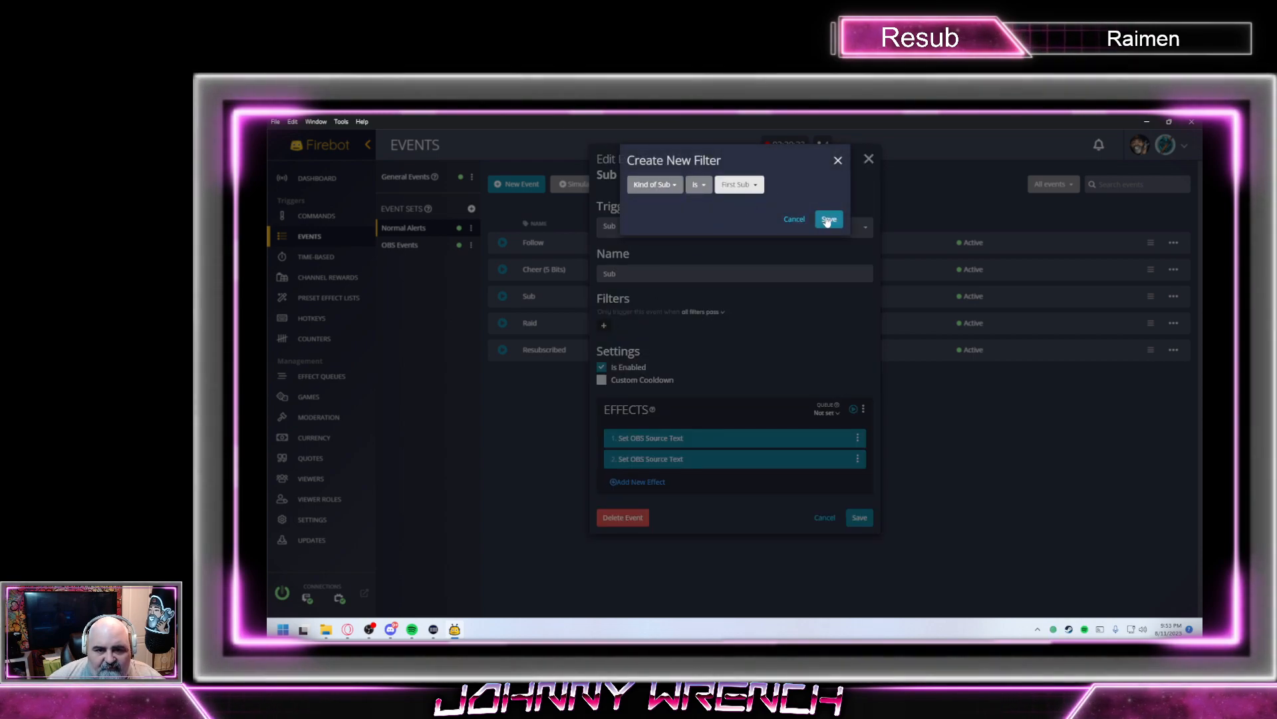
click(828, 219)
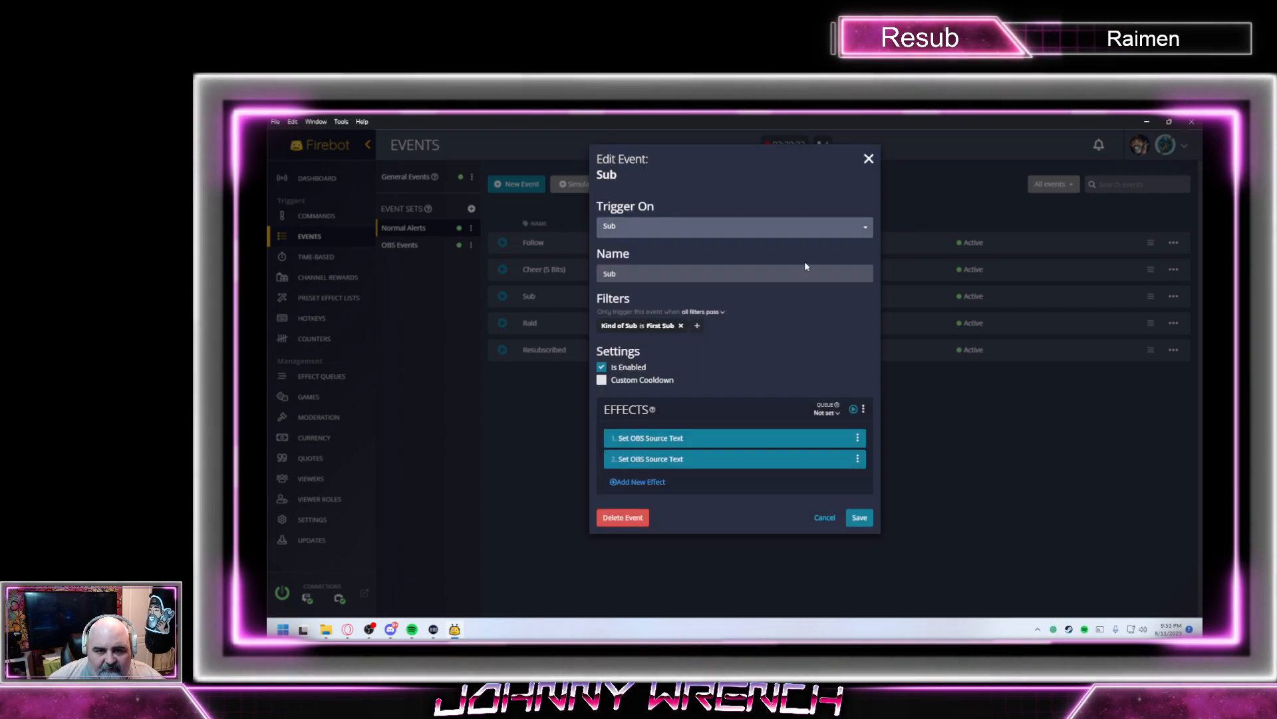
Rename the Sub event with the First Sub filter to Subscribed and save it
click(656, 275)
text(scribed)
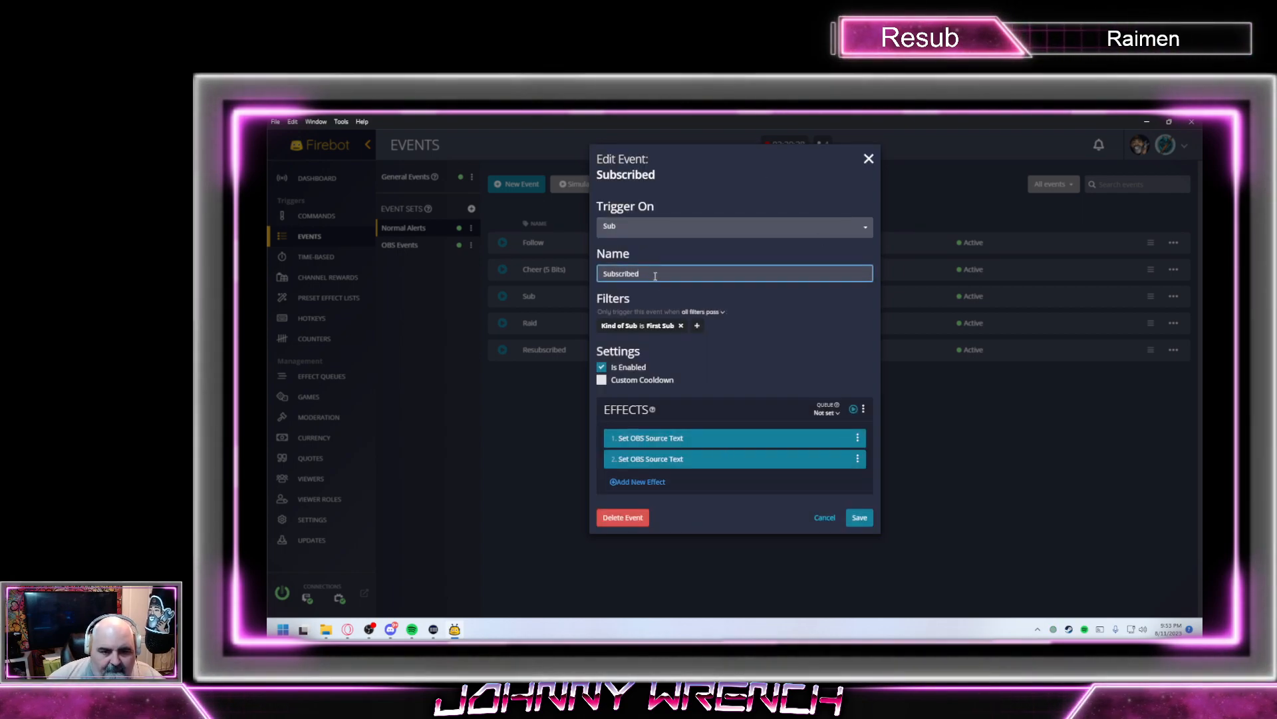
click(860, 519)
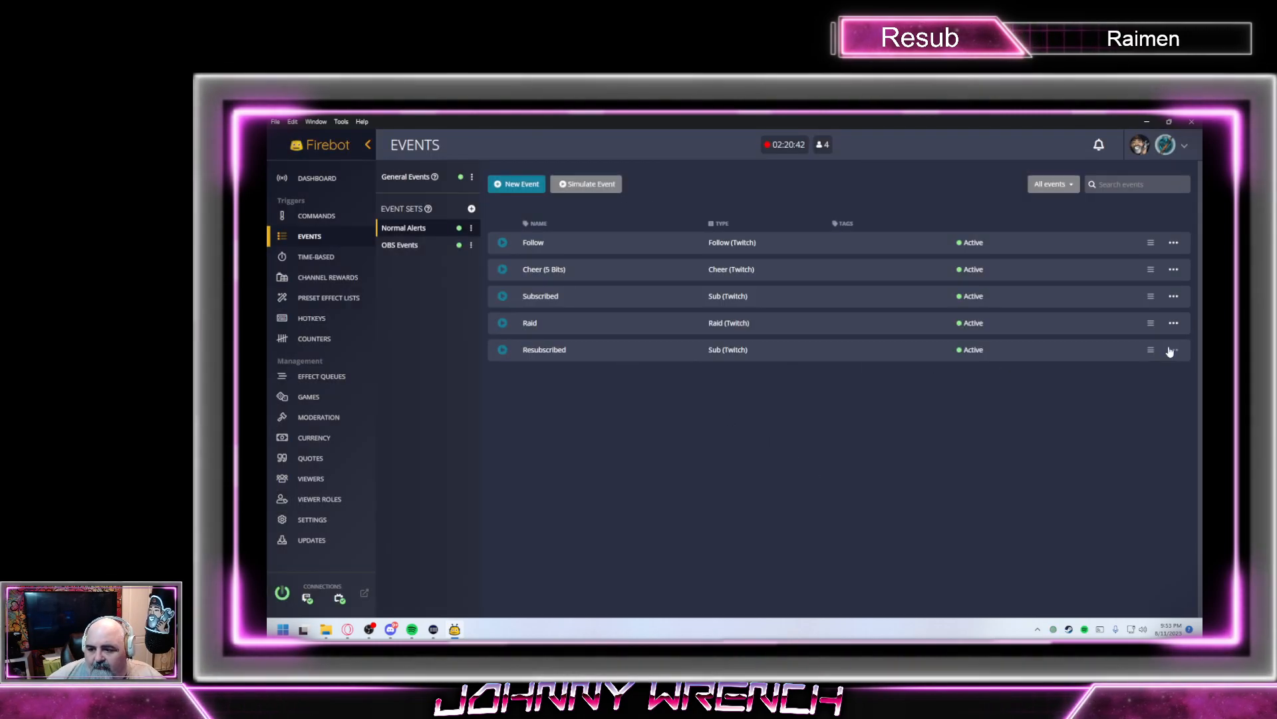
Reorder the Normal Alerts events so Resubscribed comes directly after Subscribed and Cheer (5 Bits) comes last
drag(1151, 350, 1151, 323)
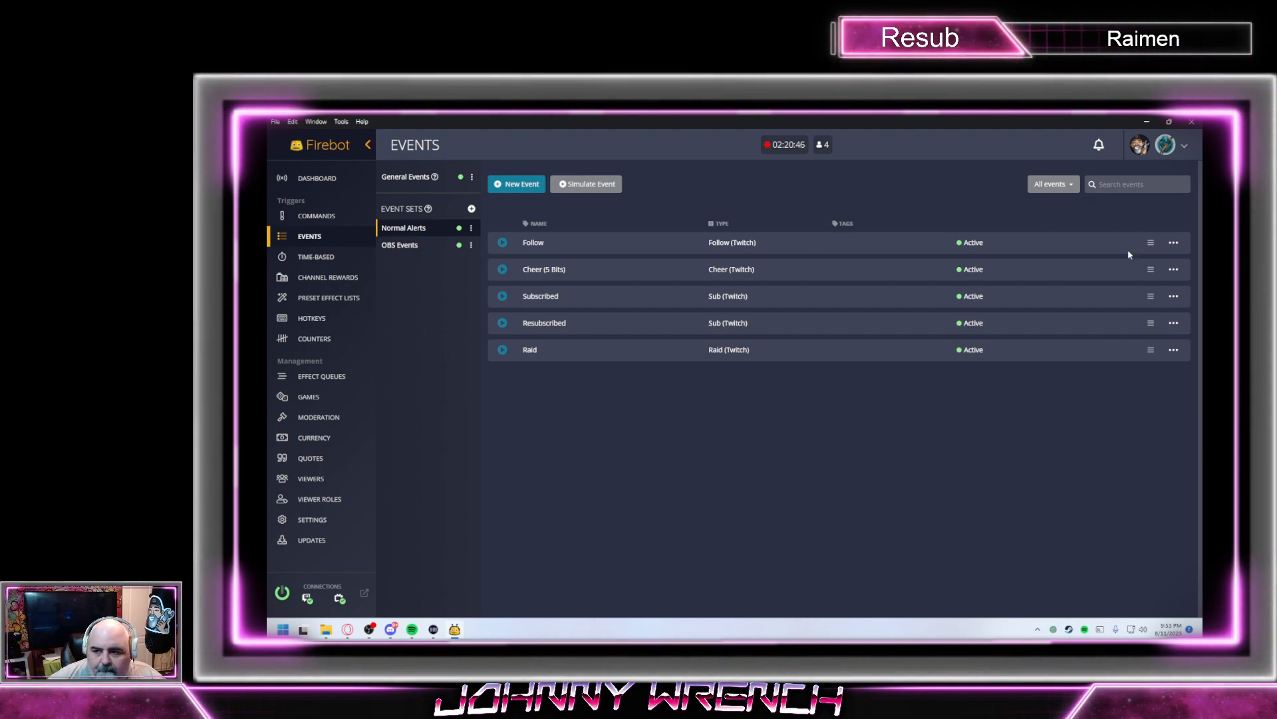
drag(1151, 269, 1147, 363)
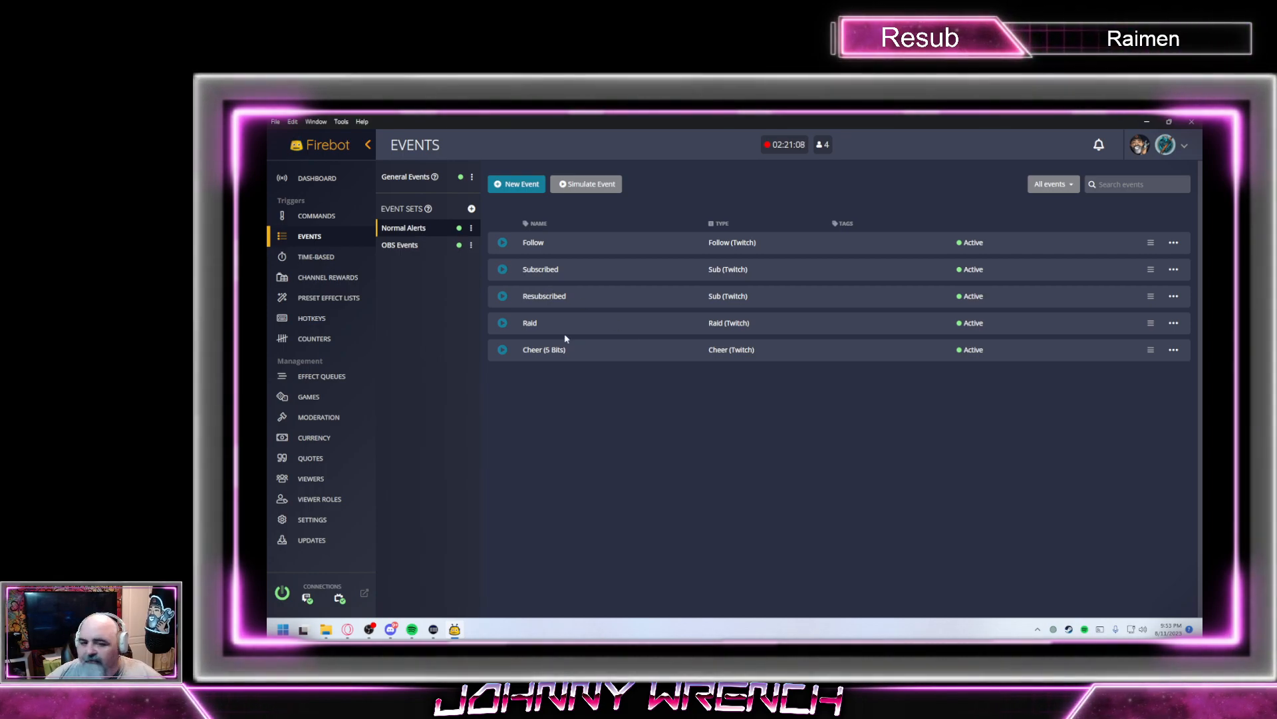
Set up a simulated Sub event with a viewer's username and mark it as a resub
click(586, 184)
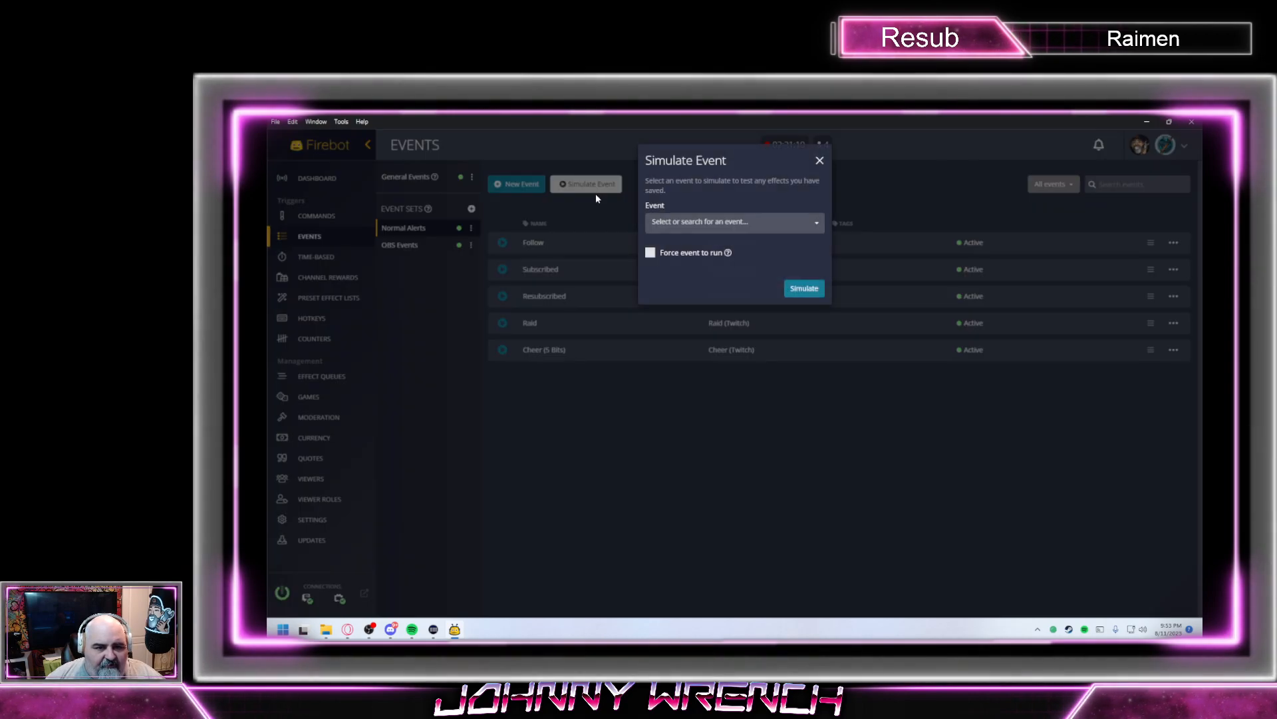
click(739, 225)
scroll(725, 303, down, 3)
scroll(725, 302, down, 5)
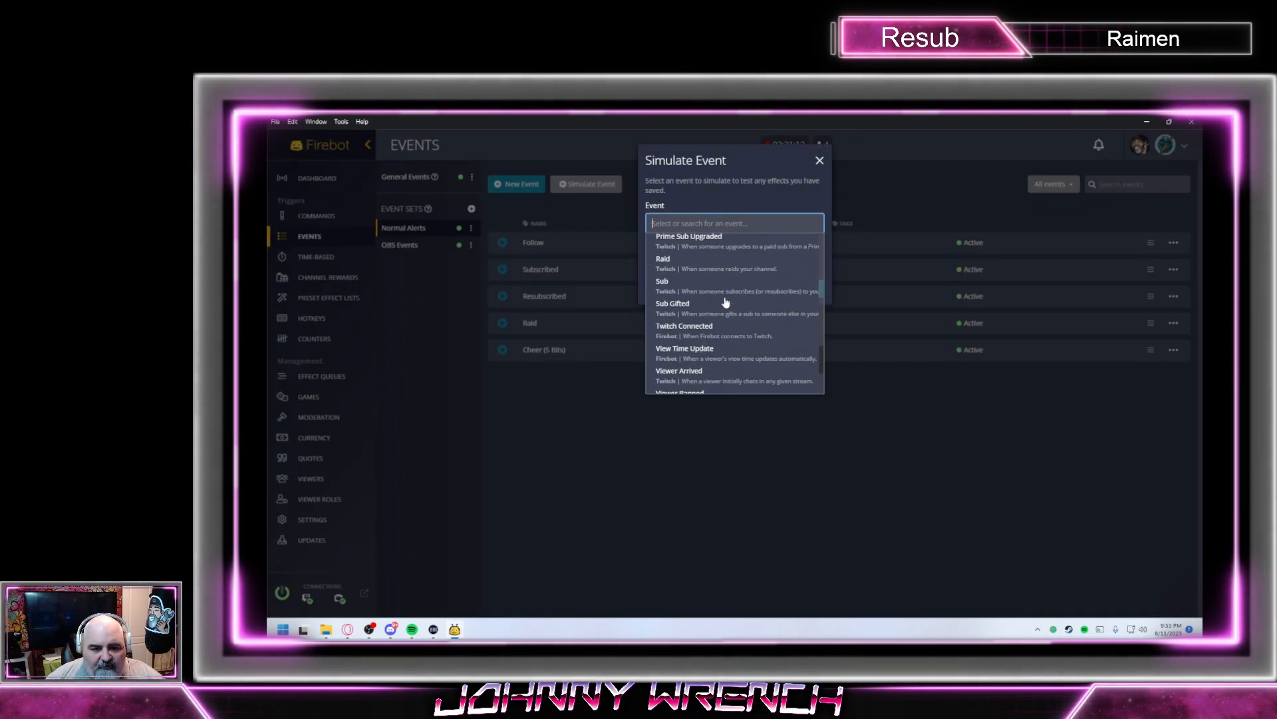
click(723, 285)
click(713, 284)
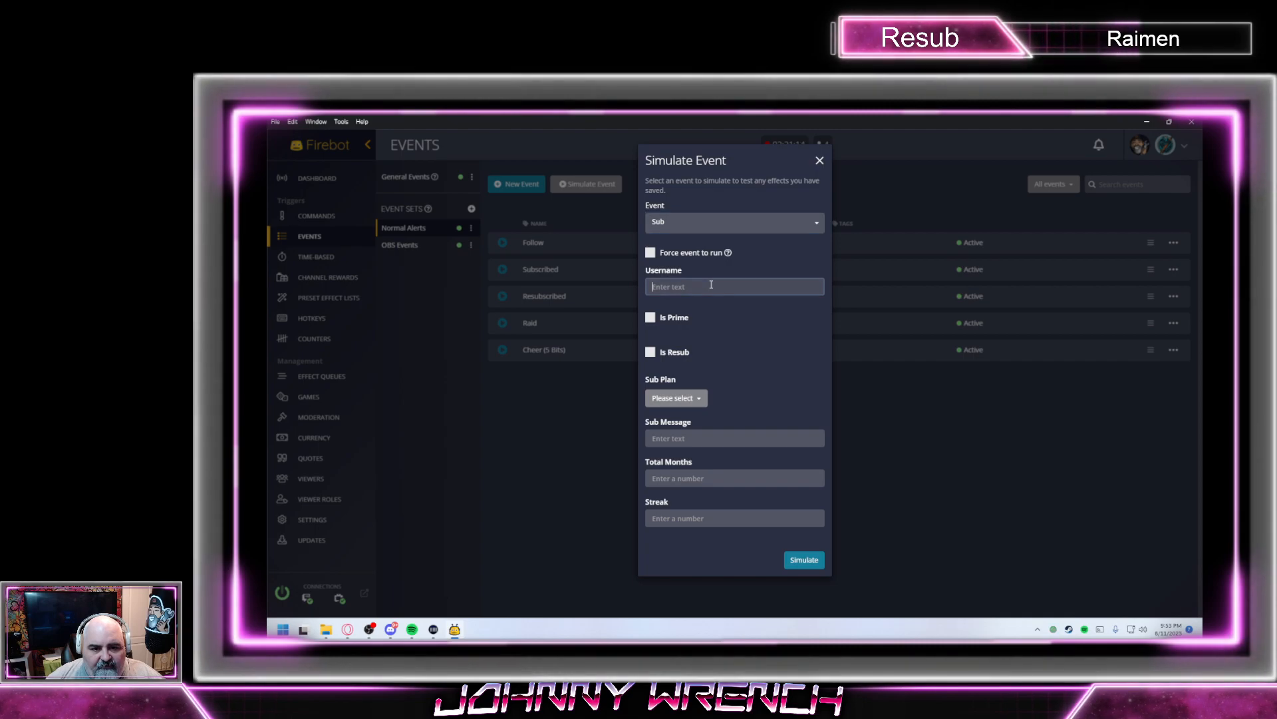
text(Raimen)
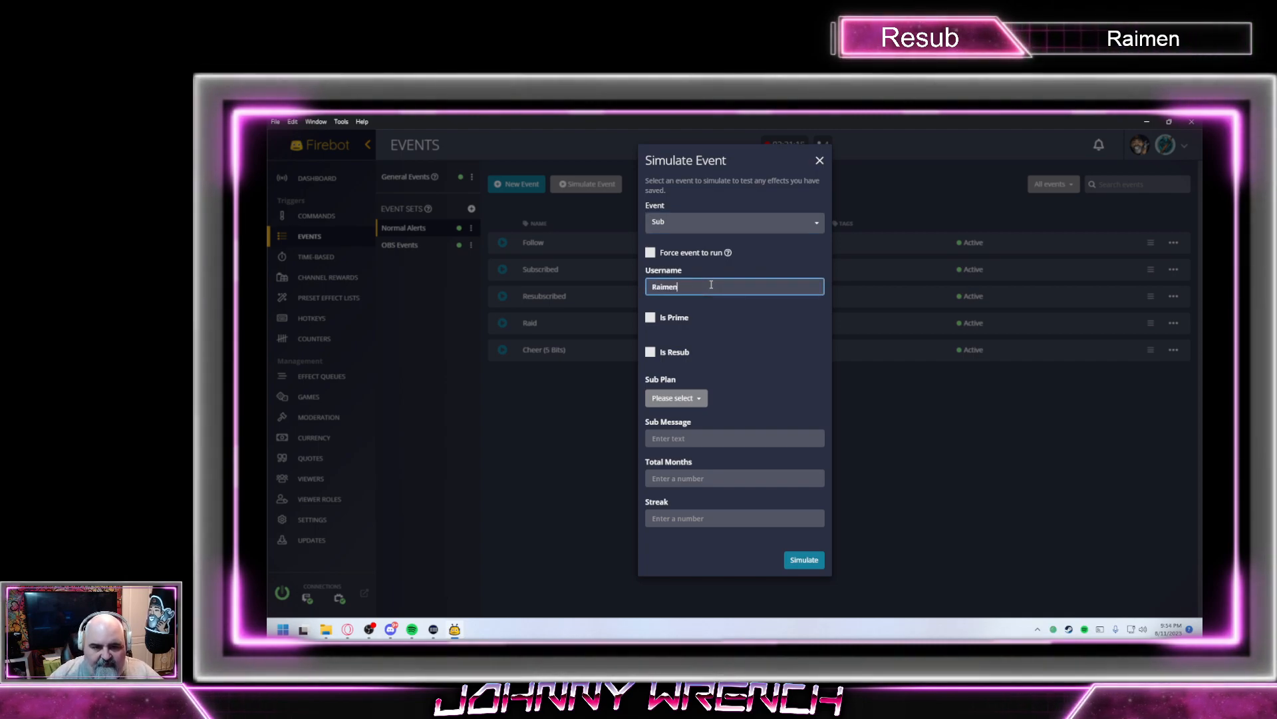
click(650, 351)
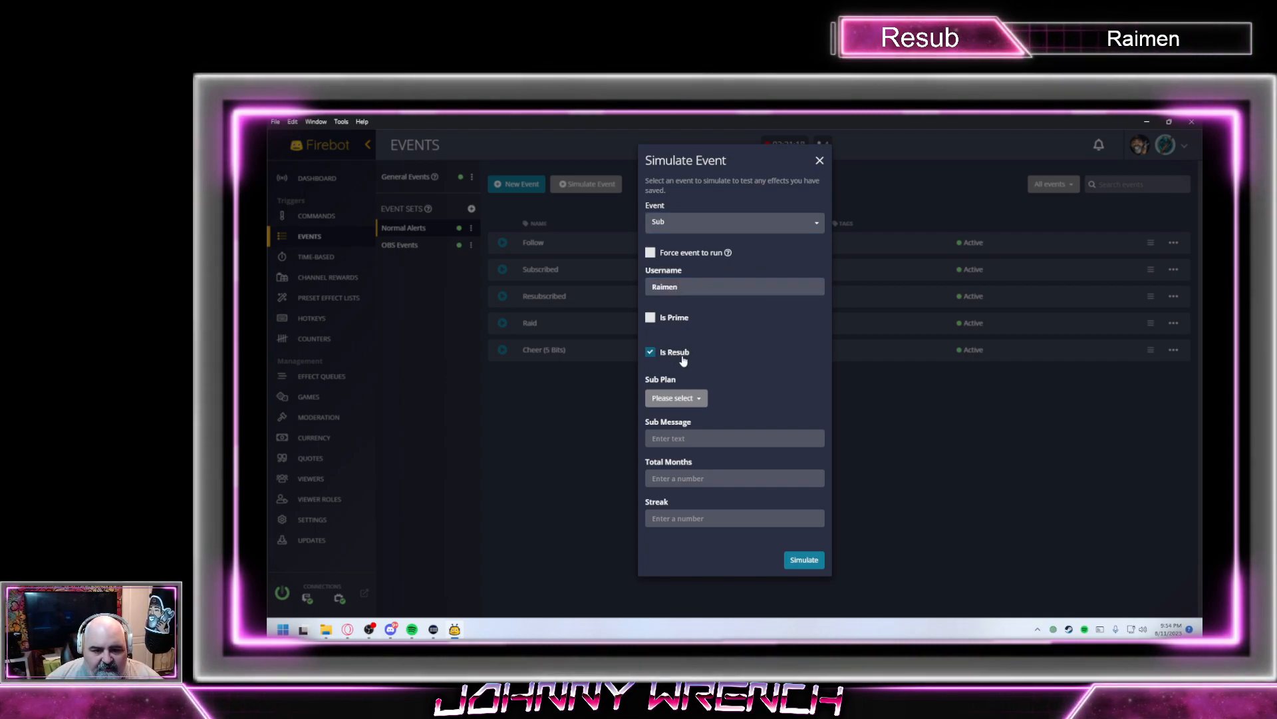
Set the simulated resub to Tier 1 with message "Yooooooooooooo", 2 total months and a streak of 4, and run it
click(686, 398)
click(665, 417)
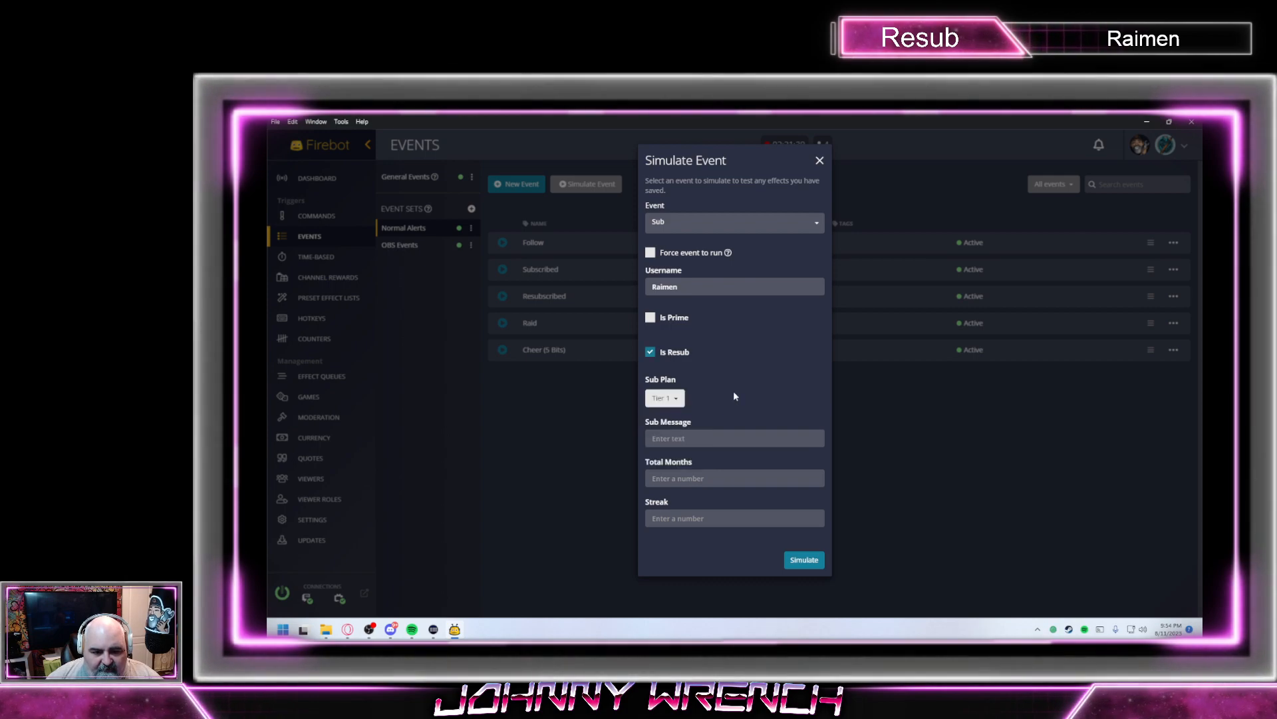
click(724, 436)
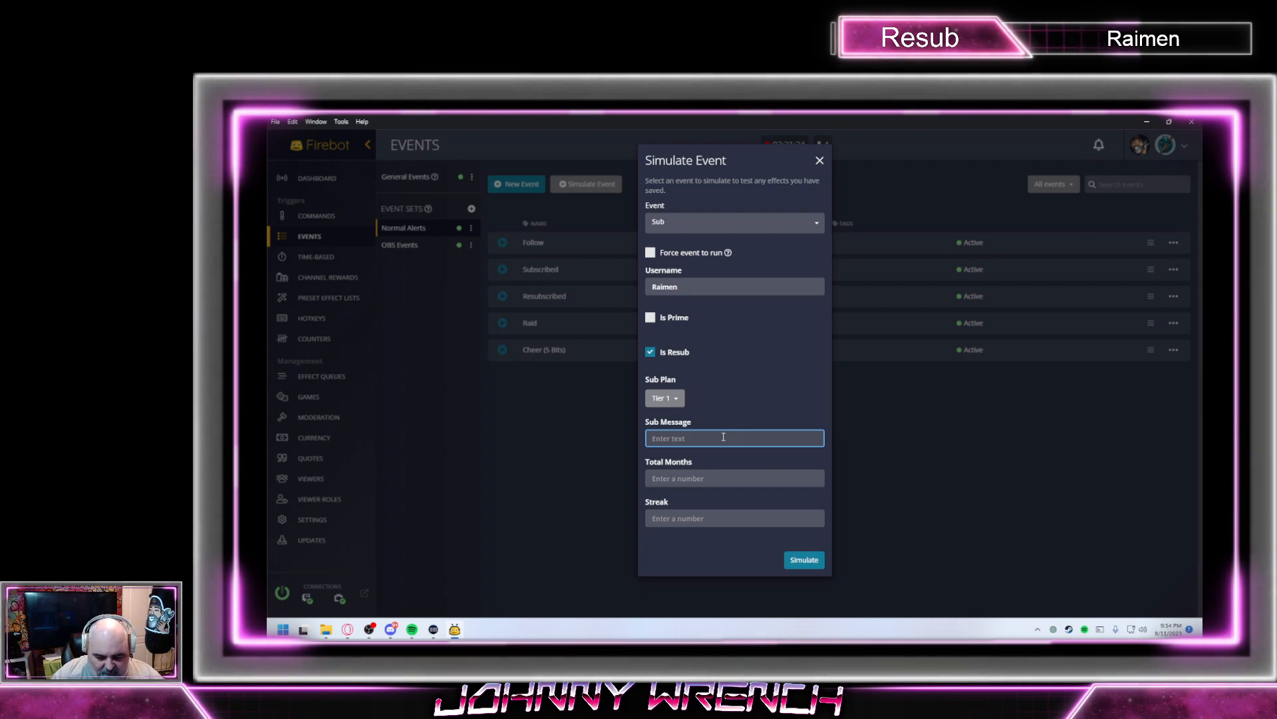
text(Yo)
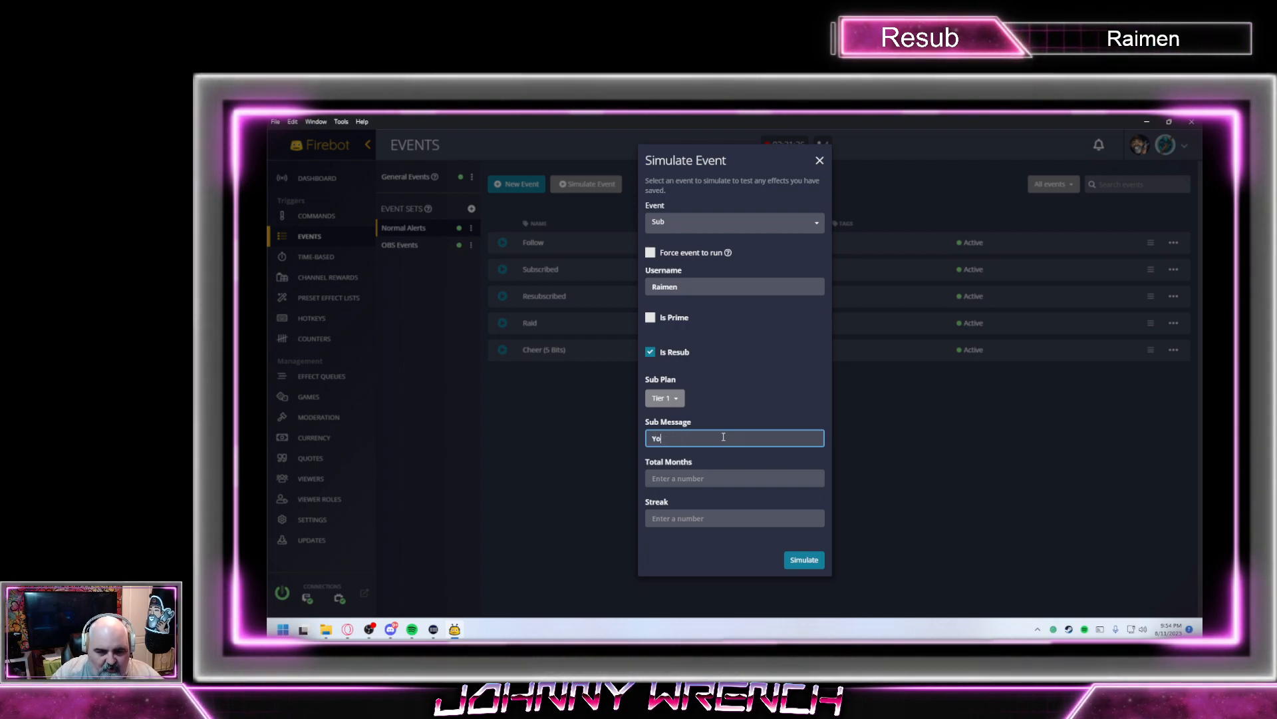
text(ooooooooooooooo)
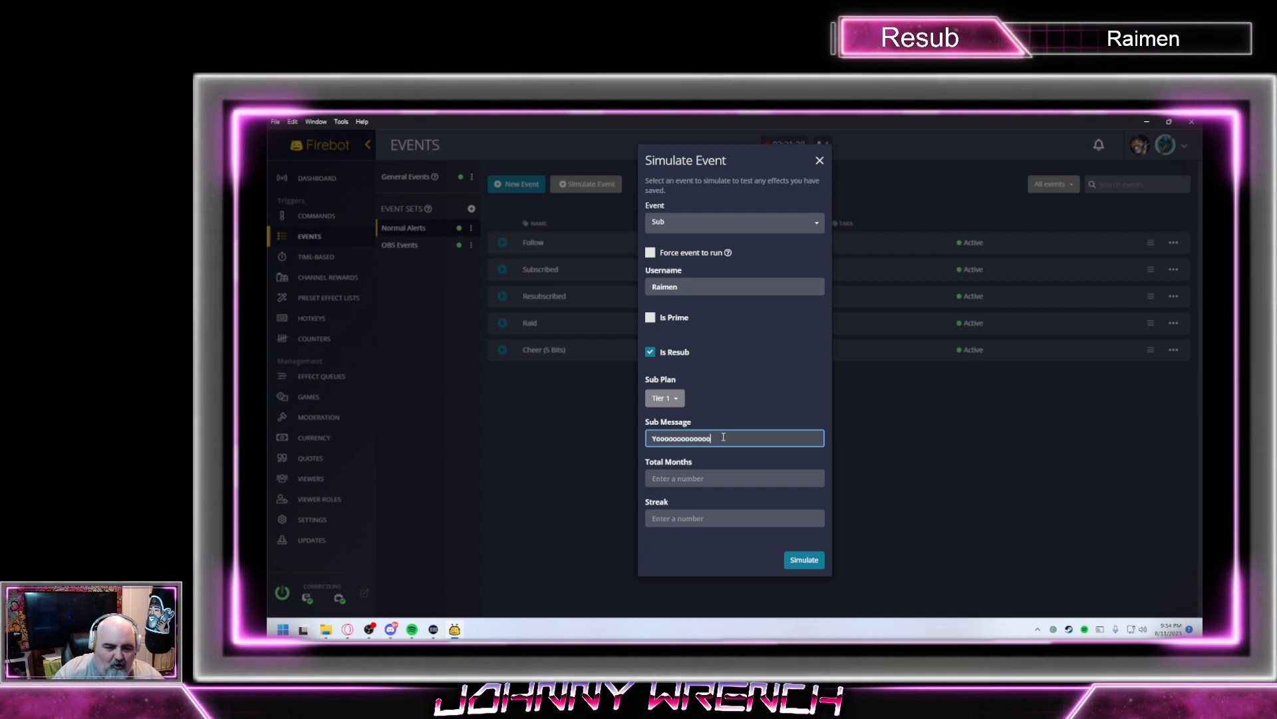
click(701, 516)
click(710, 478)
text(2)
click(714, 522)
text(4)
click(802, 557)
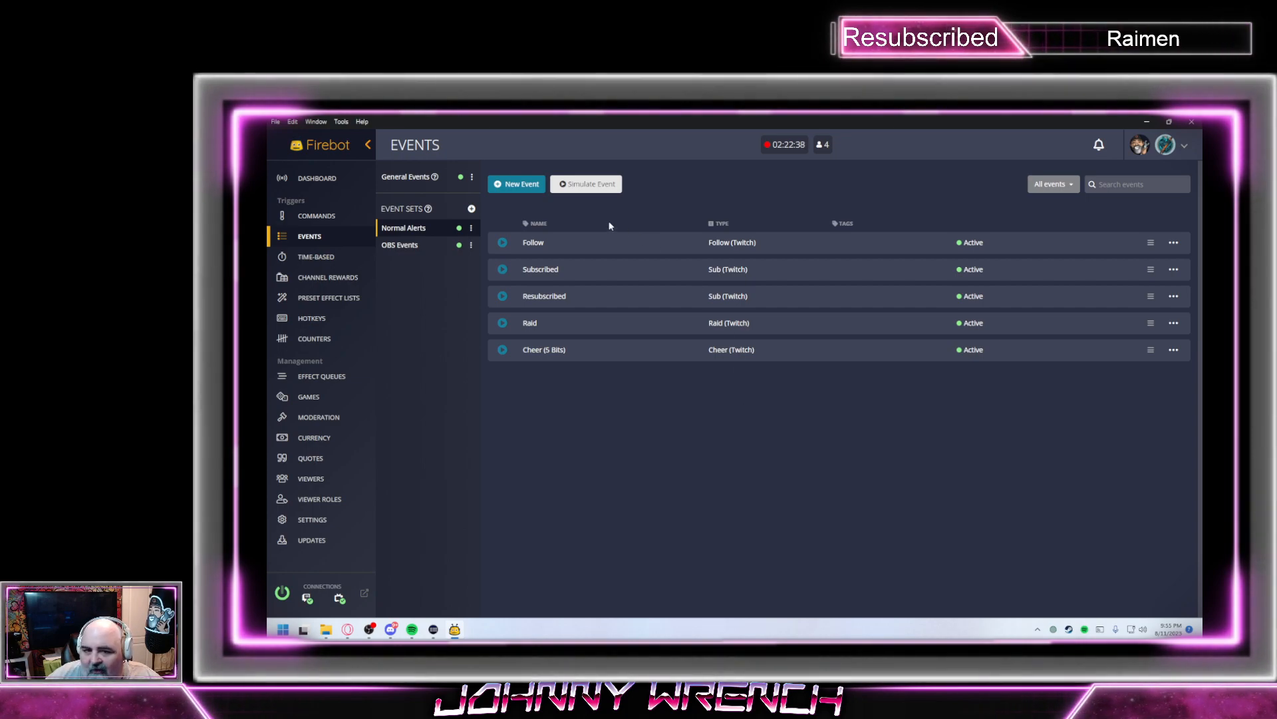
Simulate a Raid event with a raider's username and a viewer count of -15
click(593, 189)
click(725, 227)
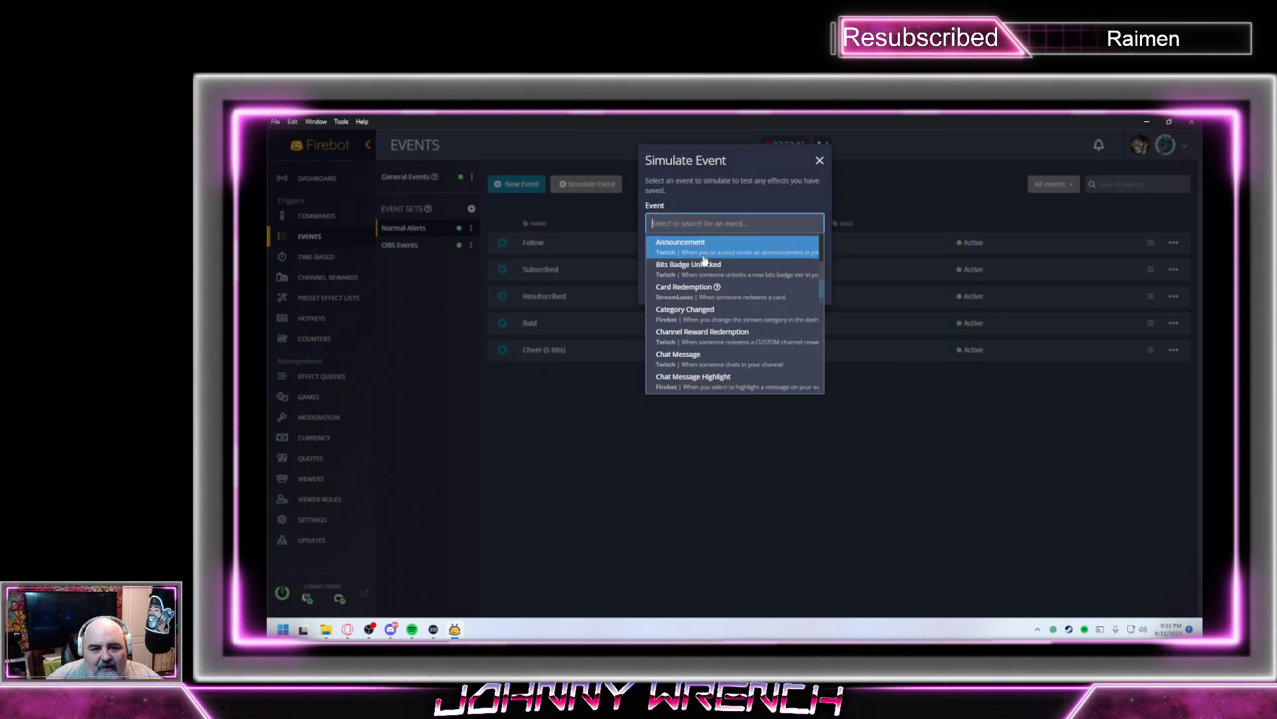
scroll(704, 251, down, 10)
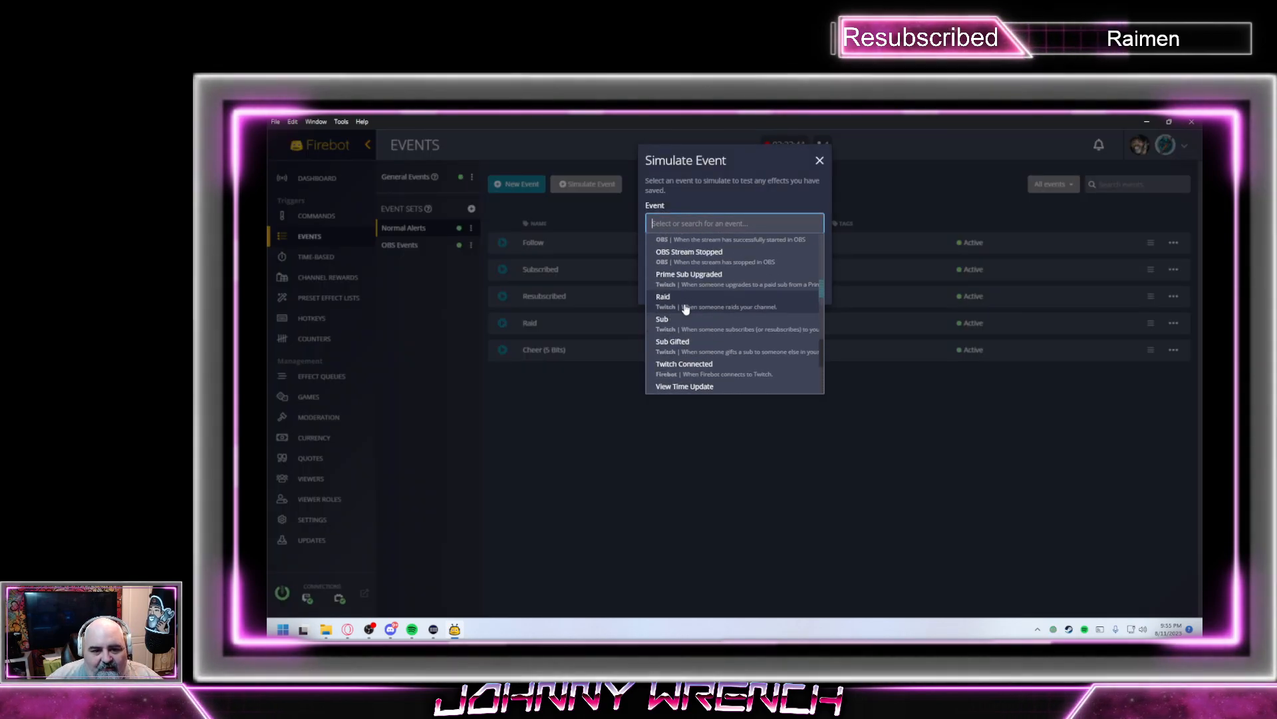
click(685, 308)
click(721, 286)
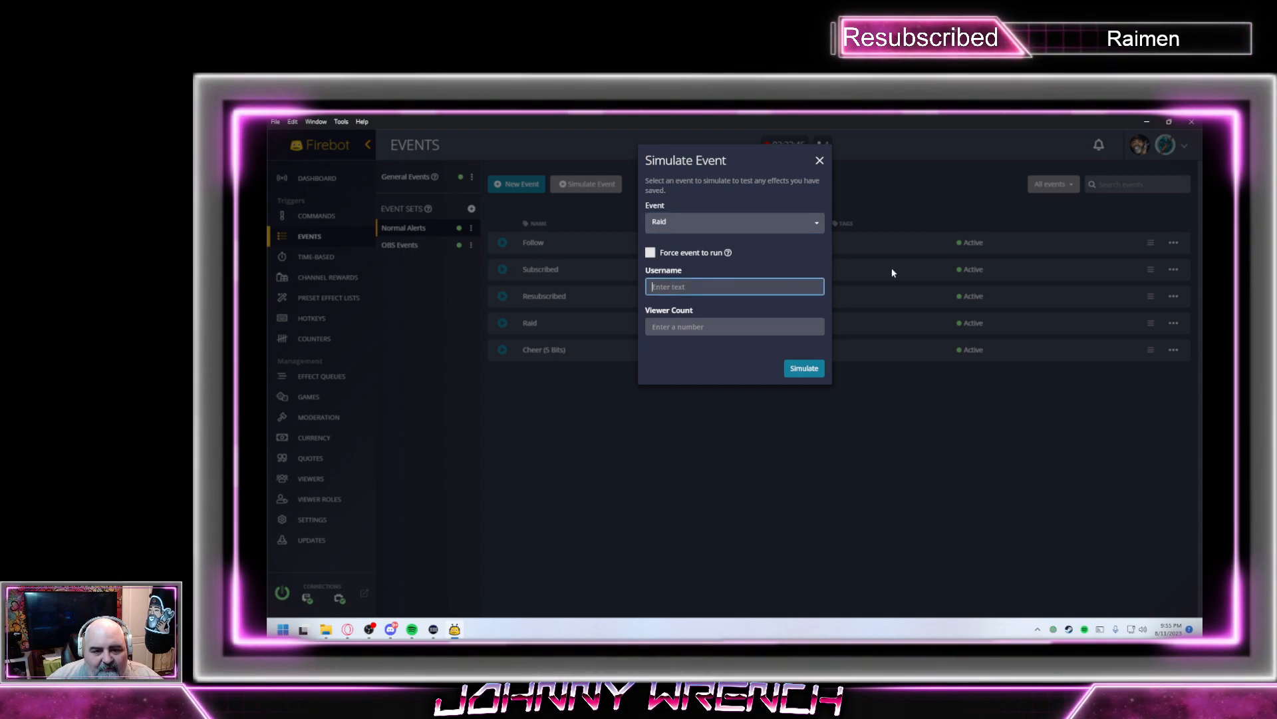
text(desola)
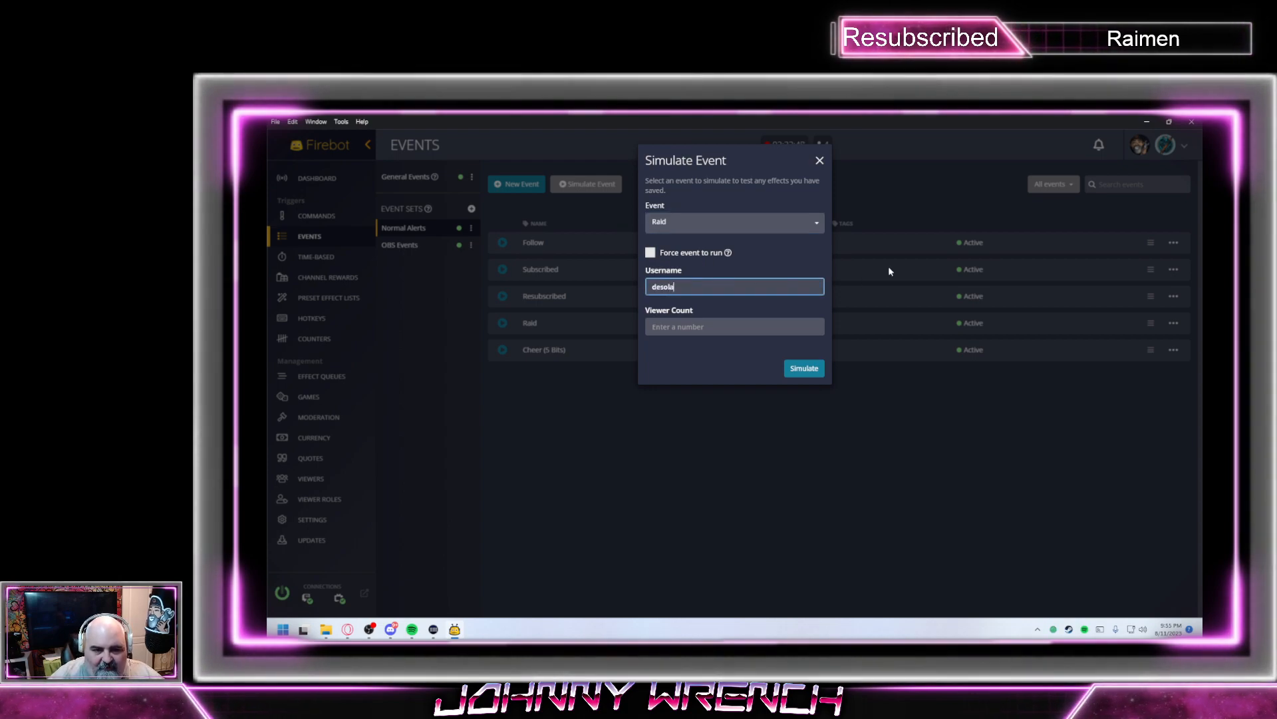
text(tte)
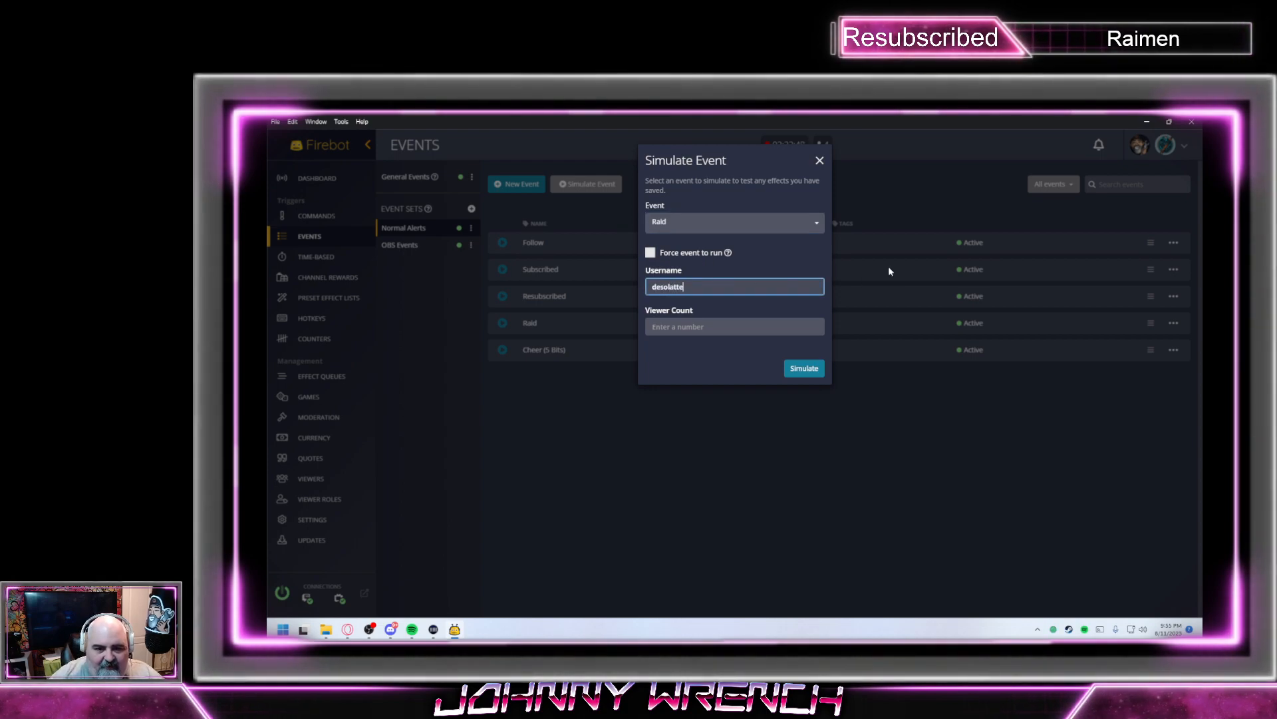
click(707, 325)
text(-15)
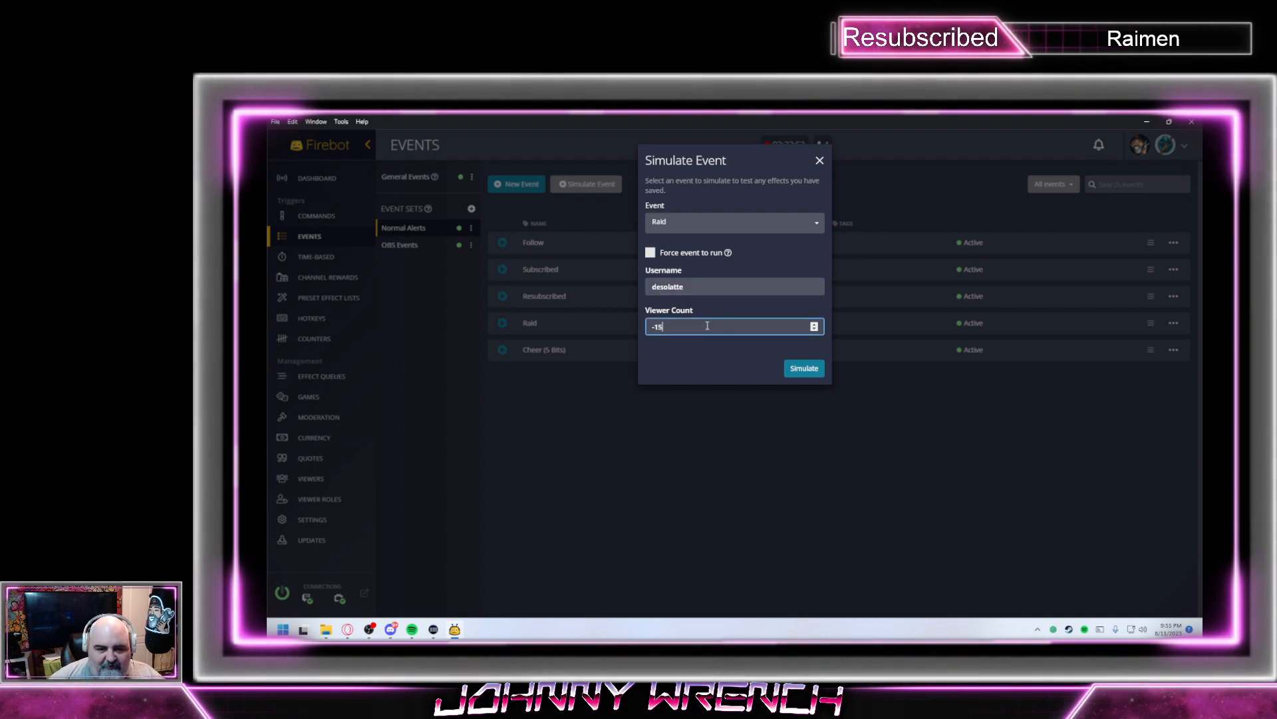
click(805, 370)
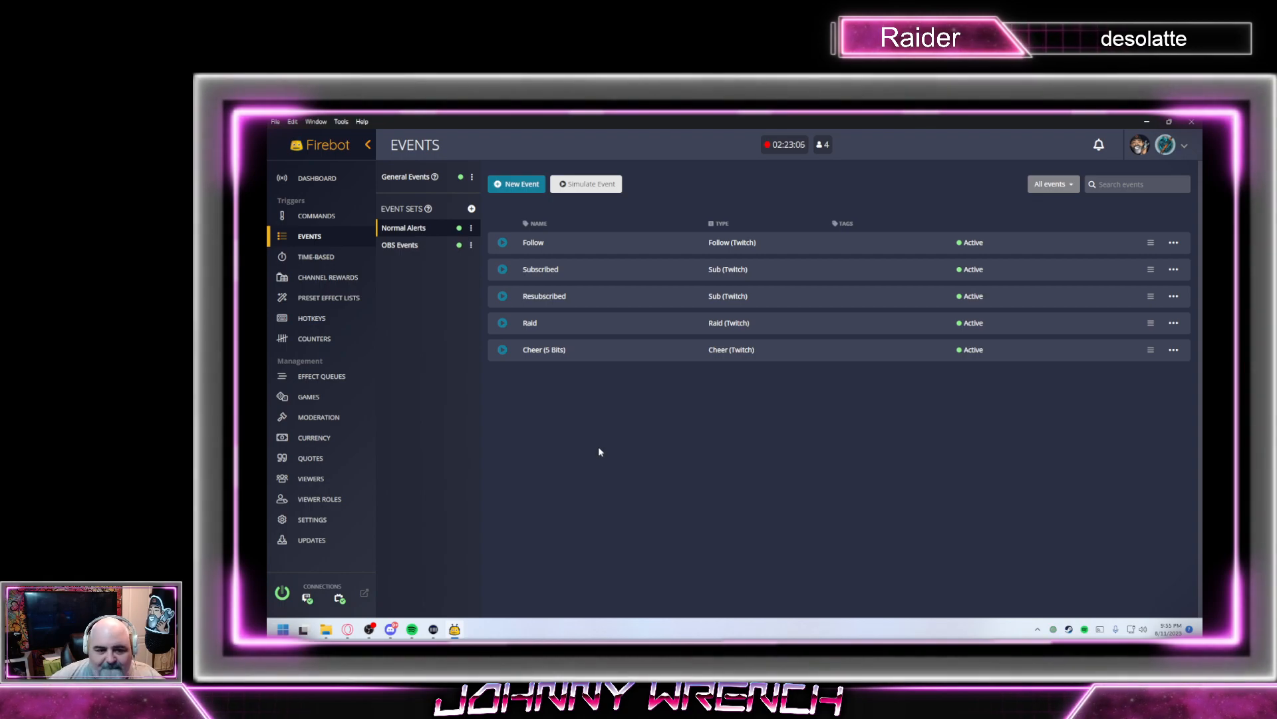
Set up another simulated Sub event with the viewer's username and Is Resub enabled
click(597, 189)
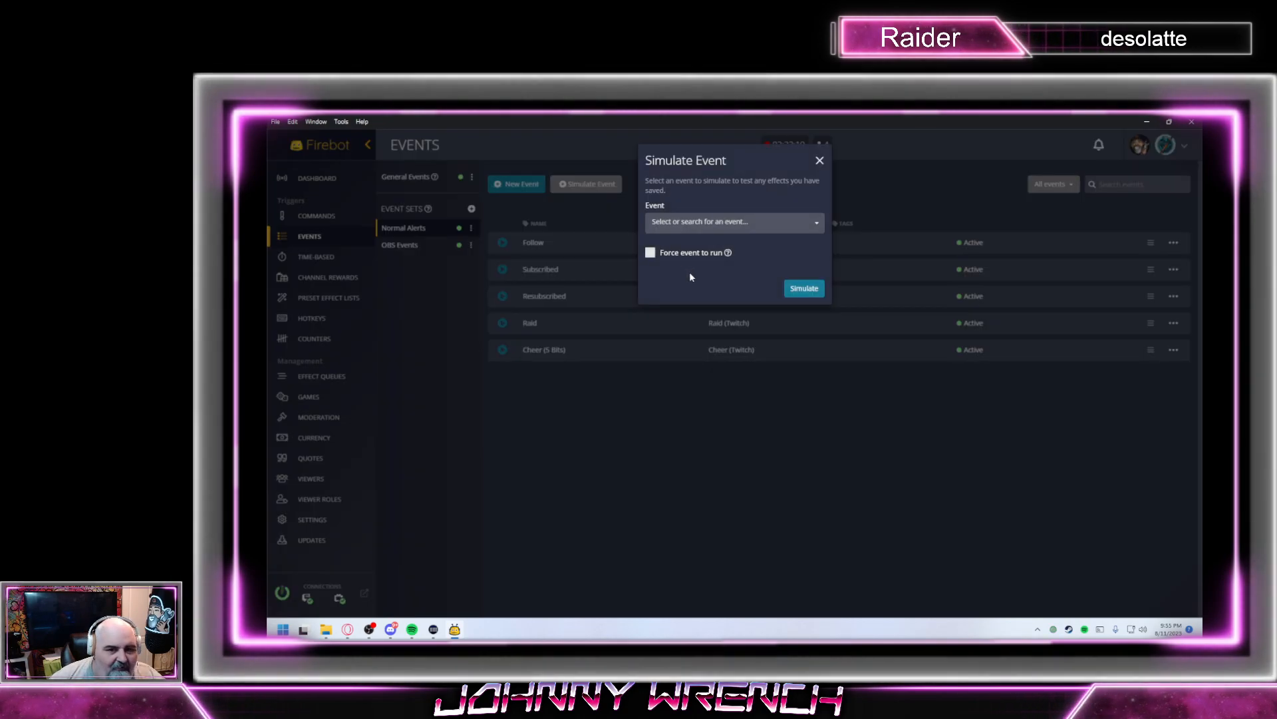
click(735, 223)
scroll(700, 297, down, 5)
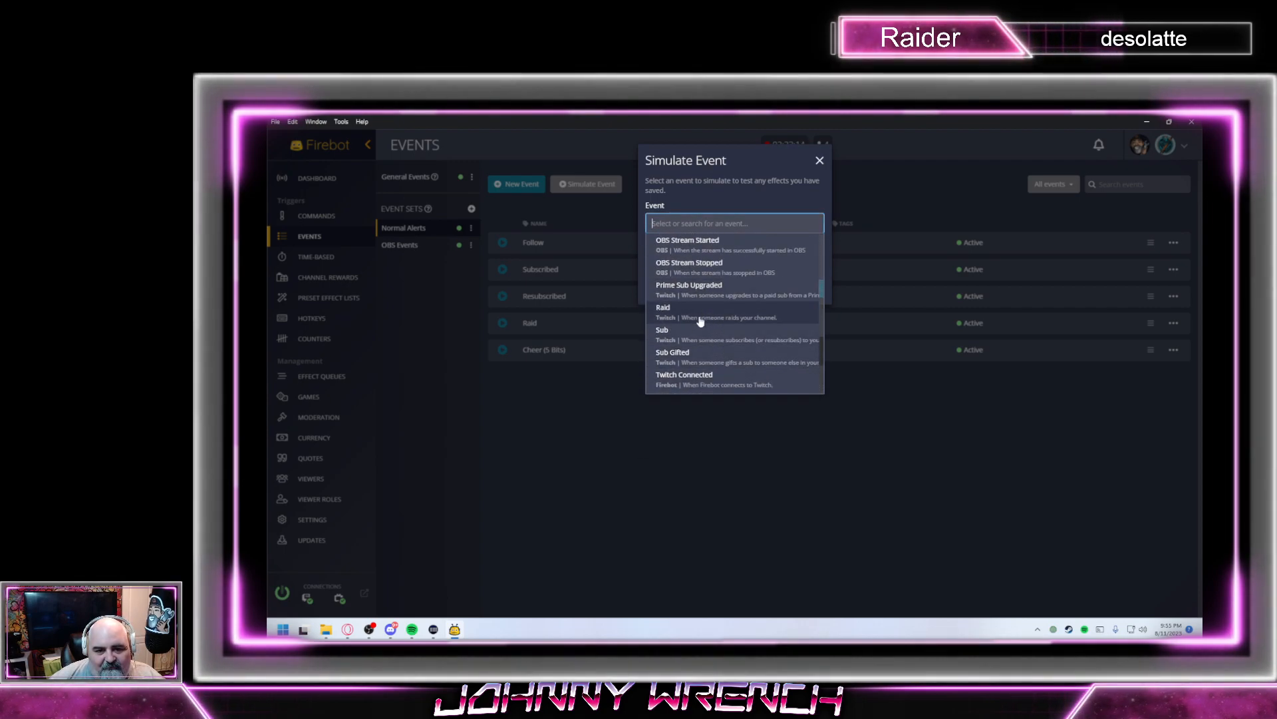
click(700, 316)
click(697, 287)
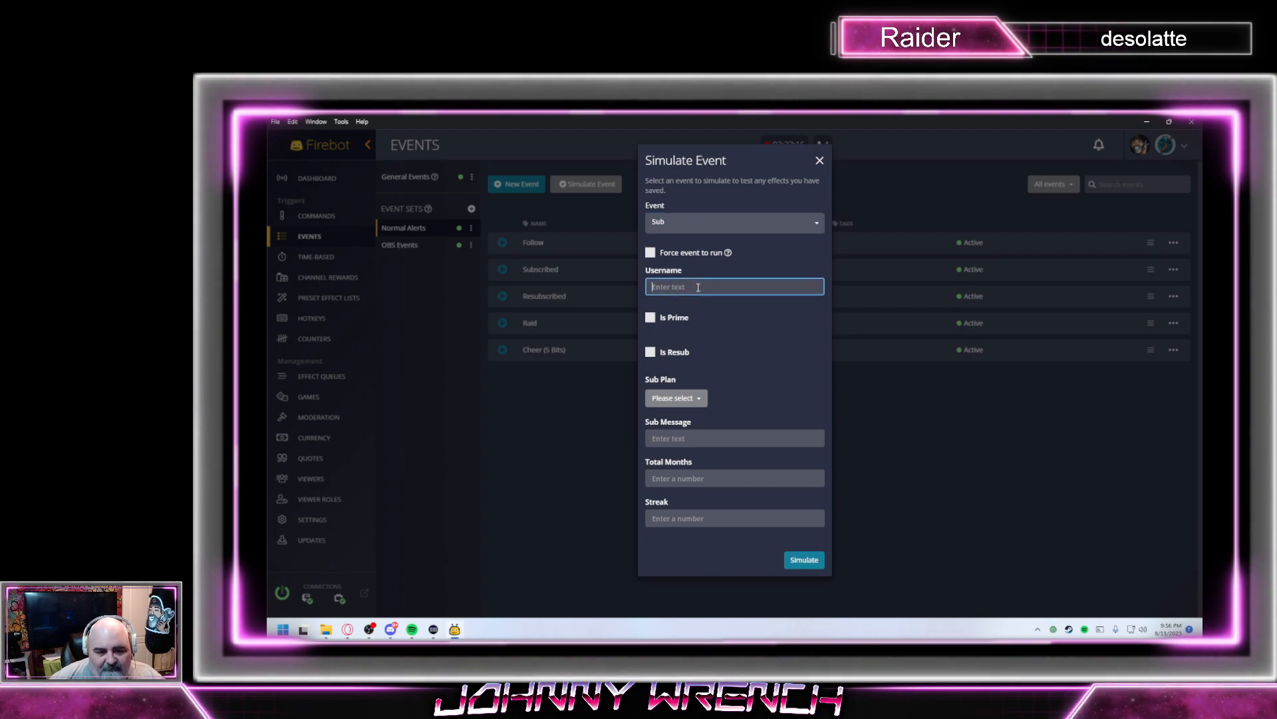
text(Raimen)
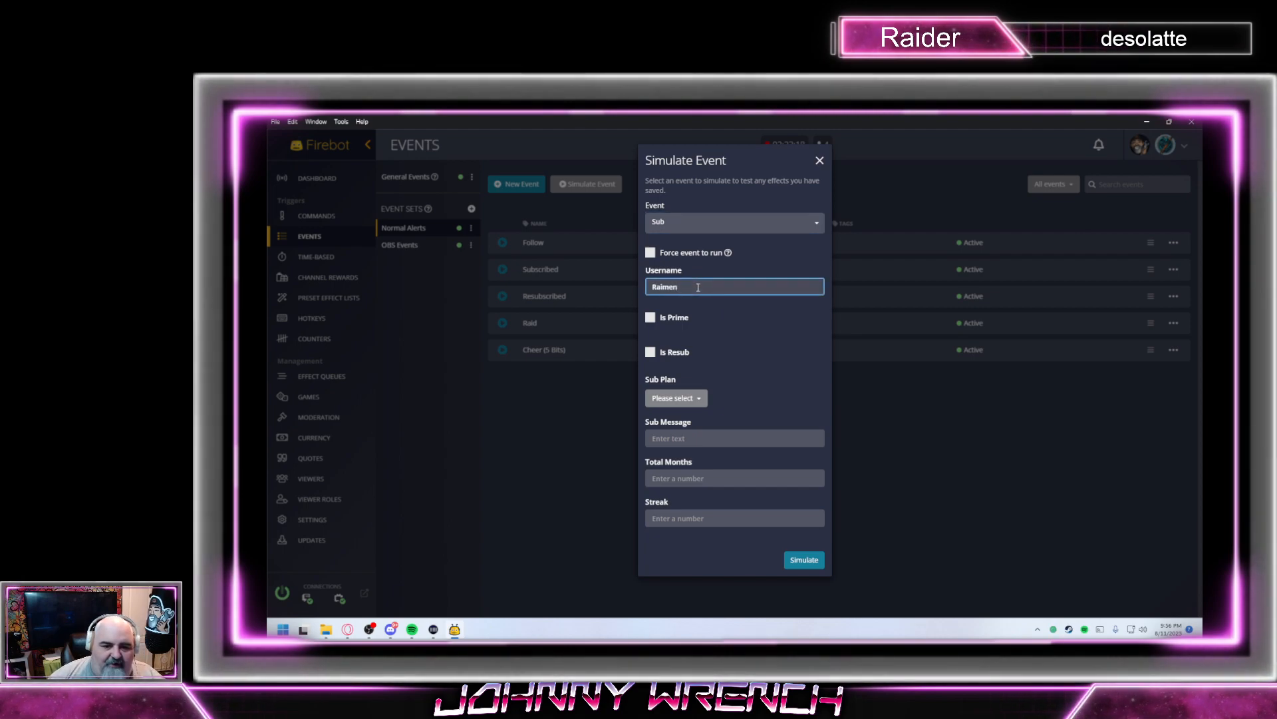
click(680, 351)
Choose Tier 1 and 2 total months for the simulated resub without a message, and run it
click(675, 398)
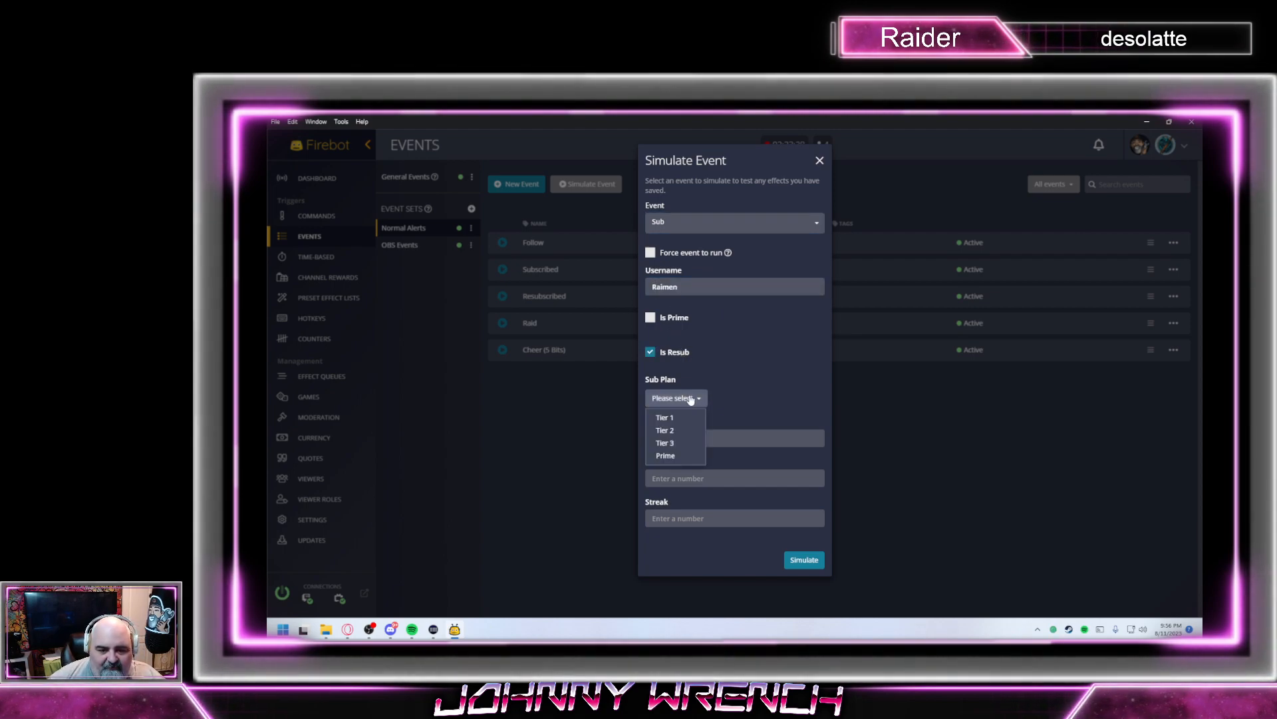
click(685, 420)
click(785, 439)
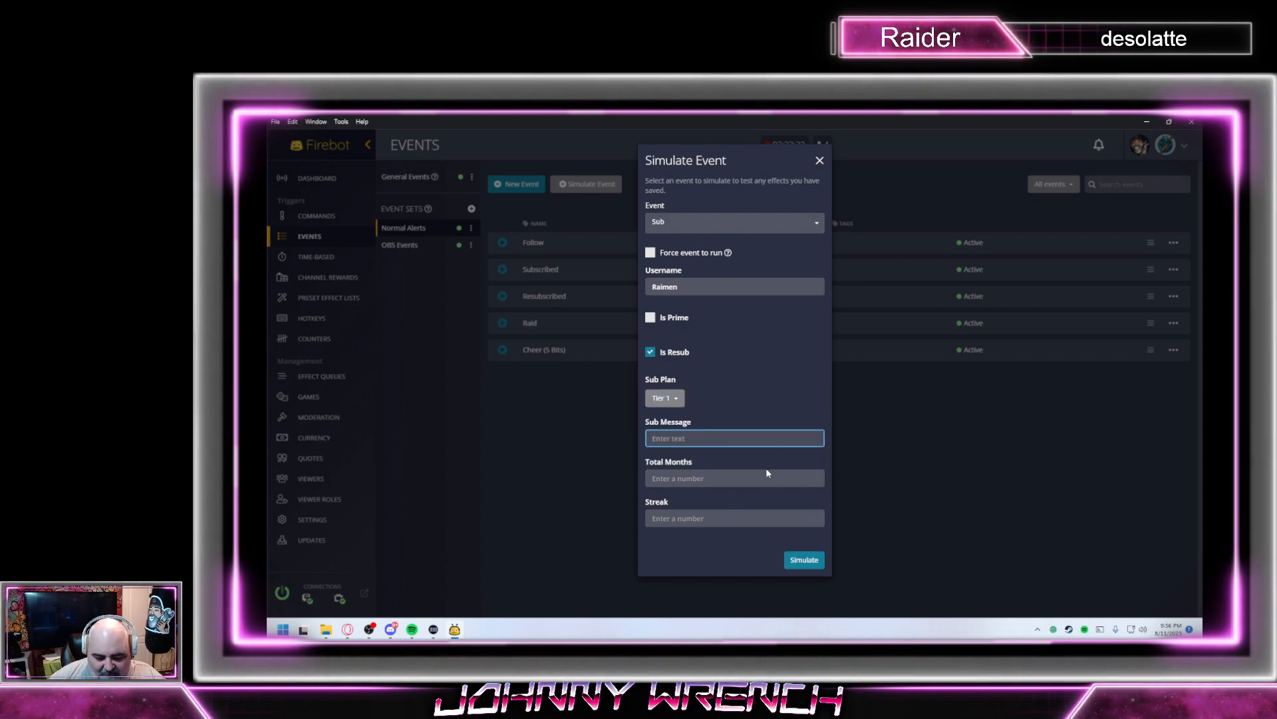
click(705, 481)
text(2)
click(711, 517)
click(794, 559)
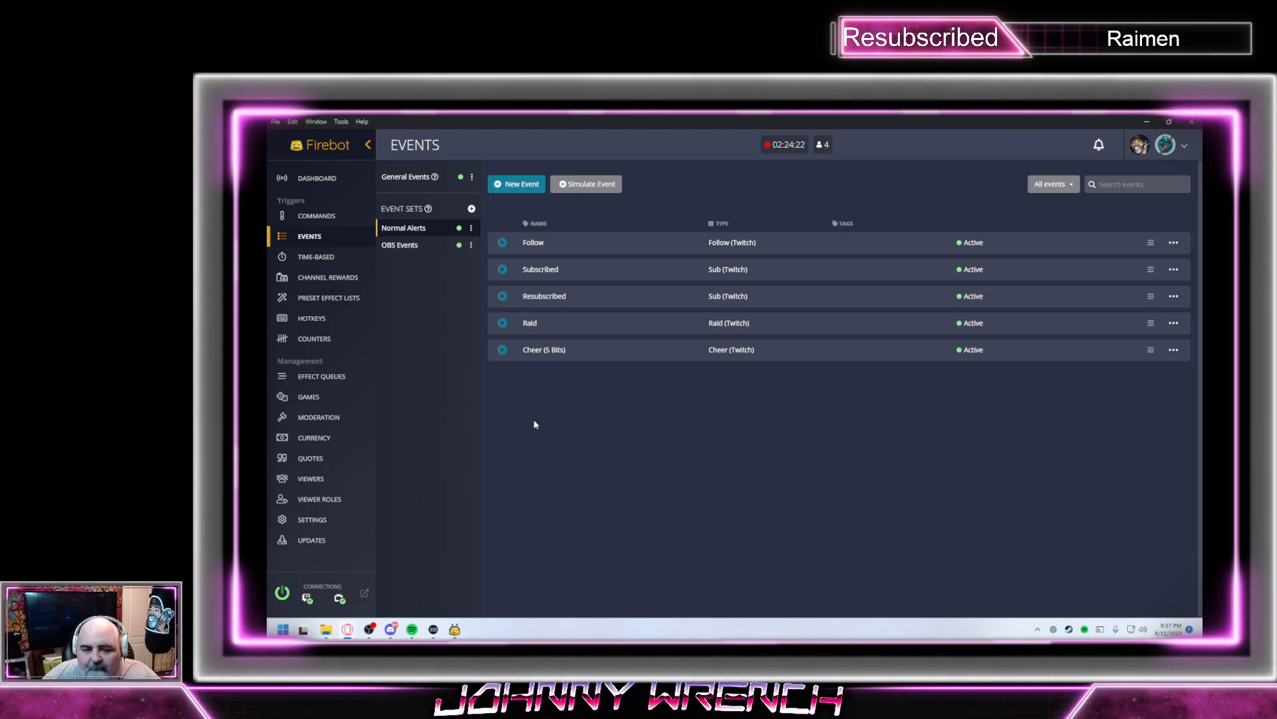
click(318, 521)
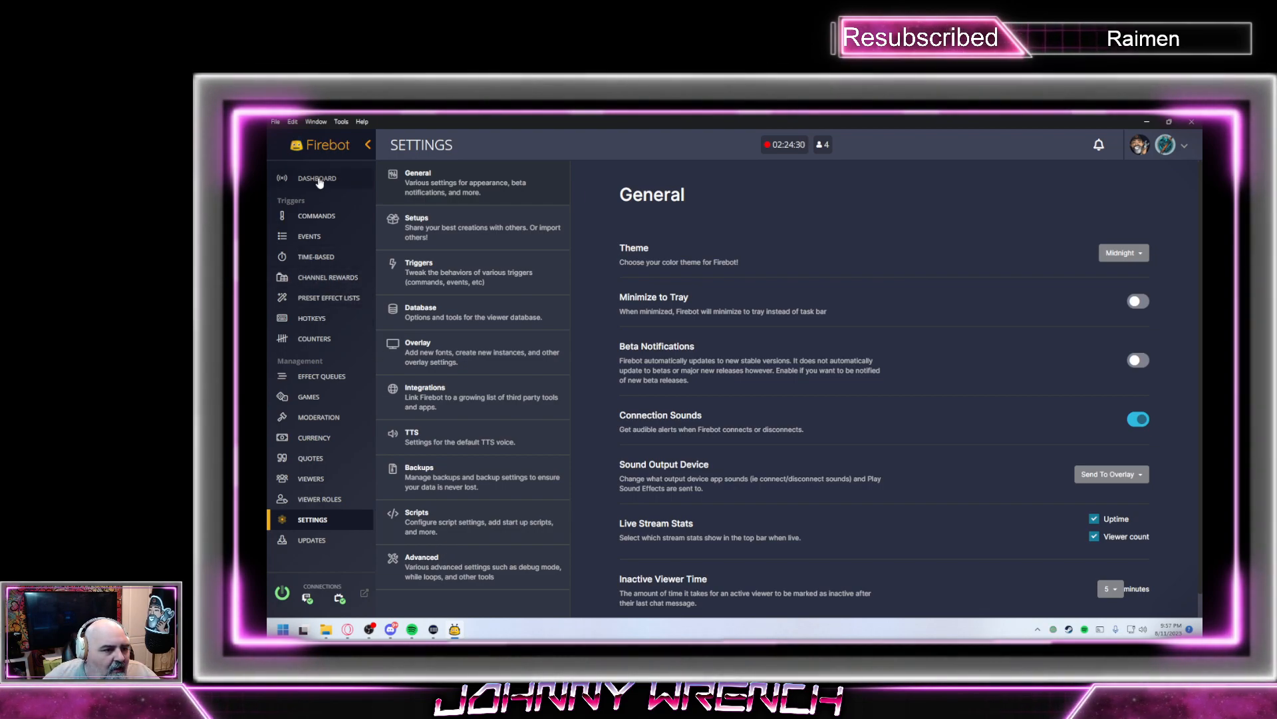
click(312, 238)
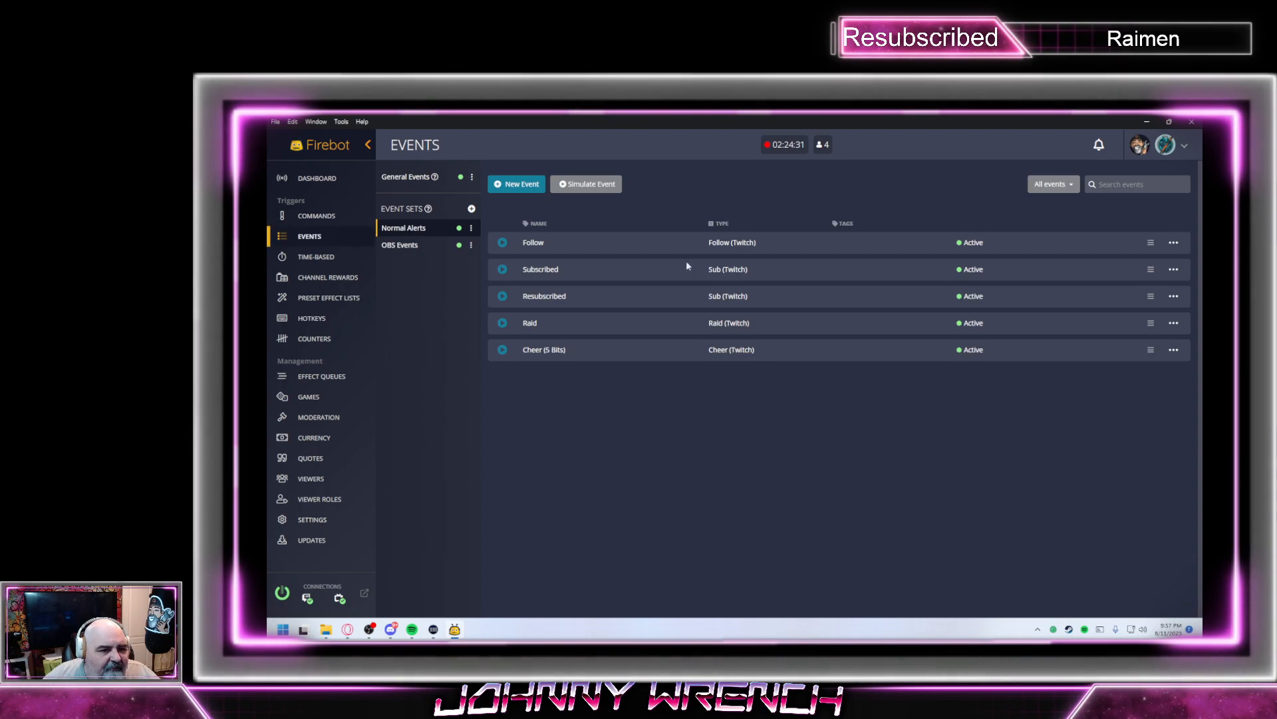
Create a new event triggered by Community Subs Gifted and paste the copied Set OBS Source Text effects into it
click(514, 184)
click(685, 213)
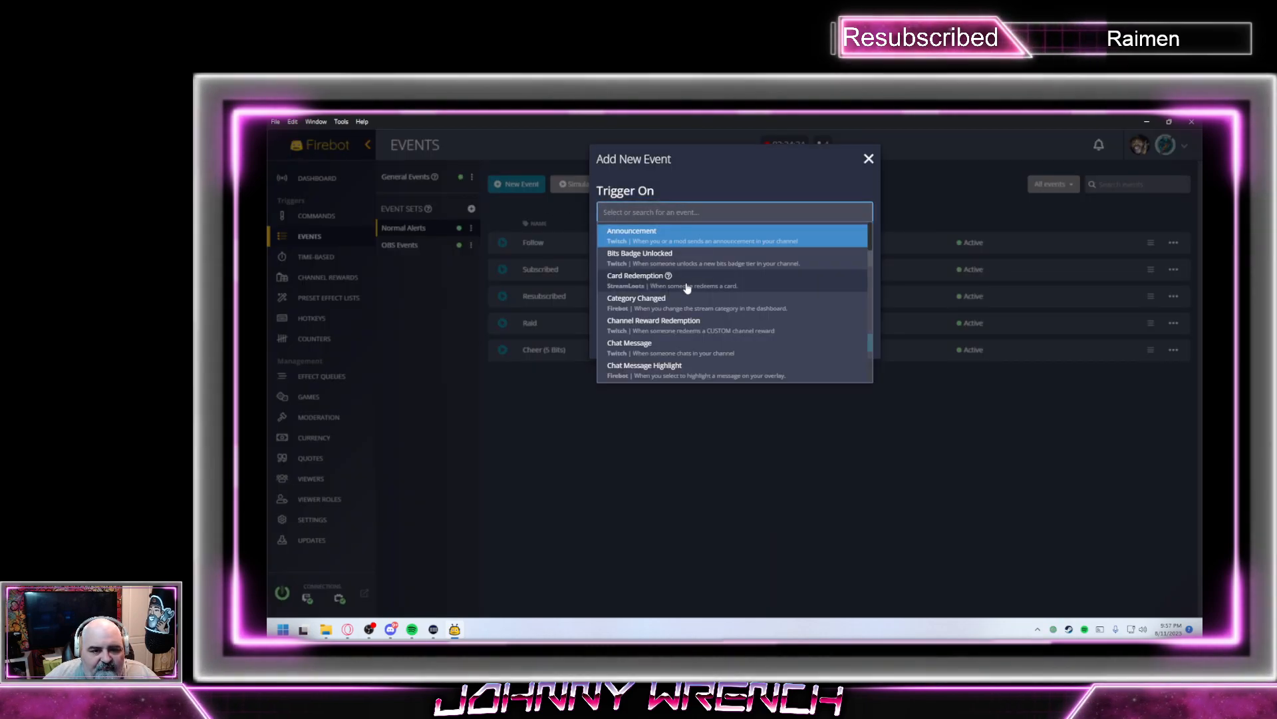
scroll(687, 287, down, 3)
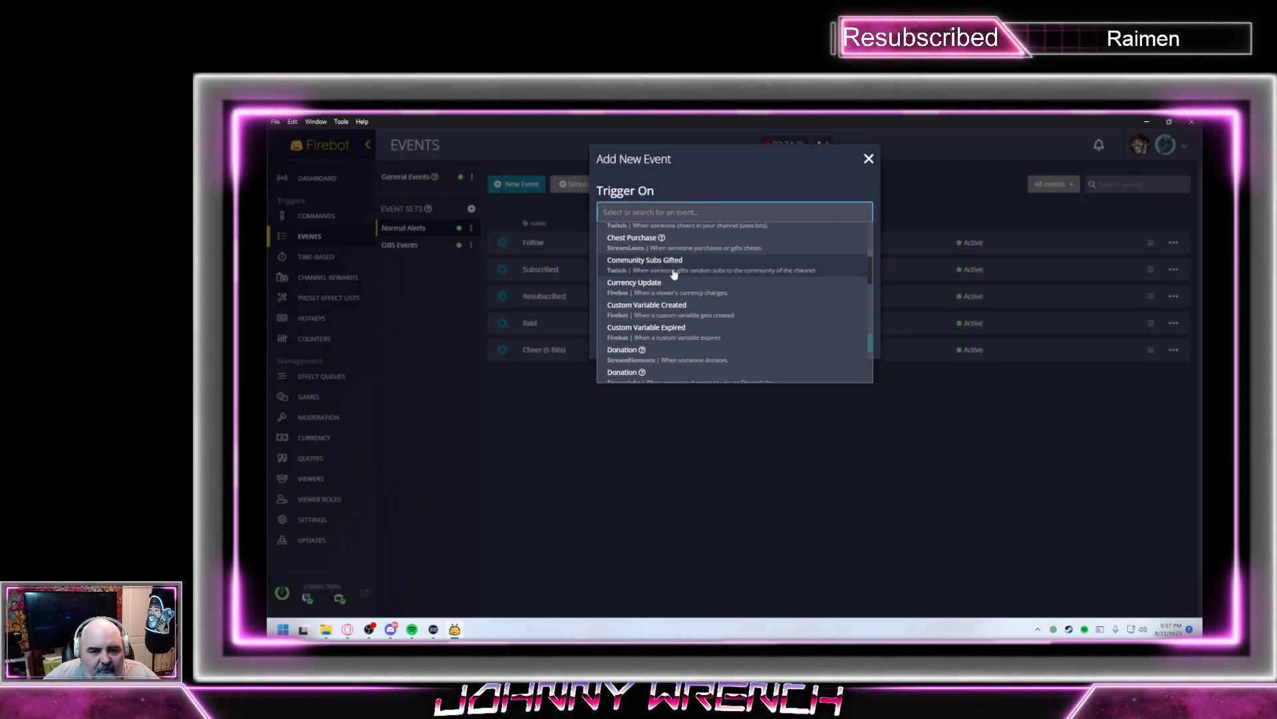
click(673, 272)
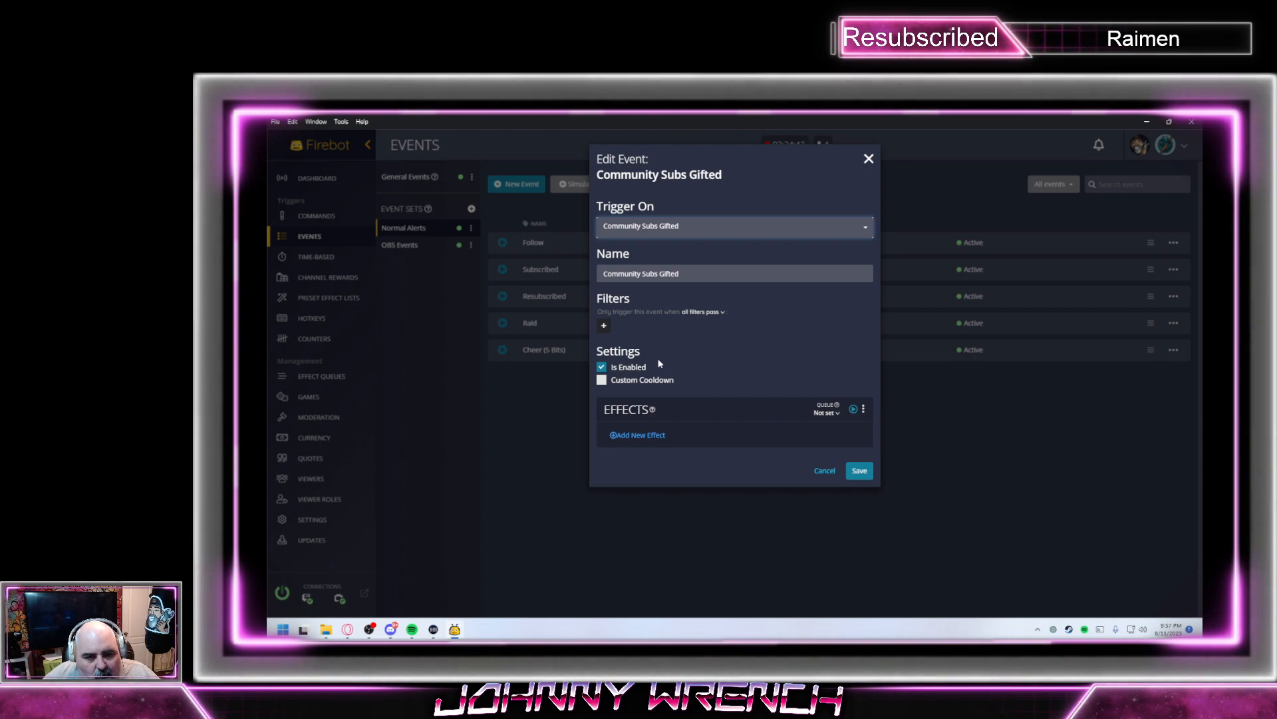
click(863, 409)
click(891, 436)
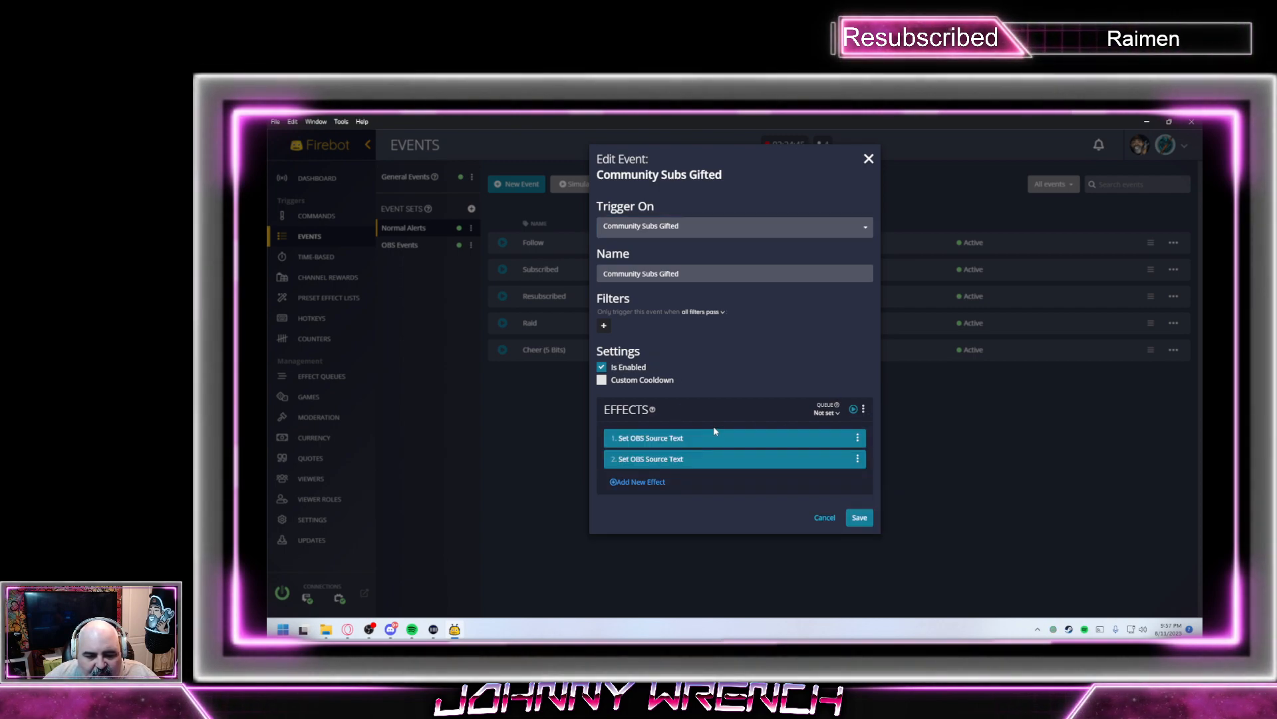
Set the SupportTitle text in the first effect to "Sub Gifter" and save the Community Subs Gifted event
click(693, 442)
click(676, 353)
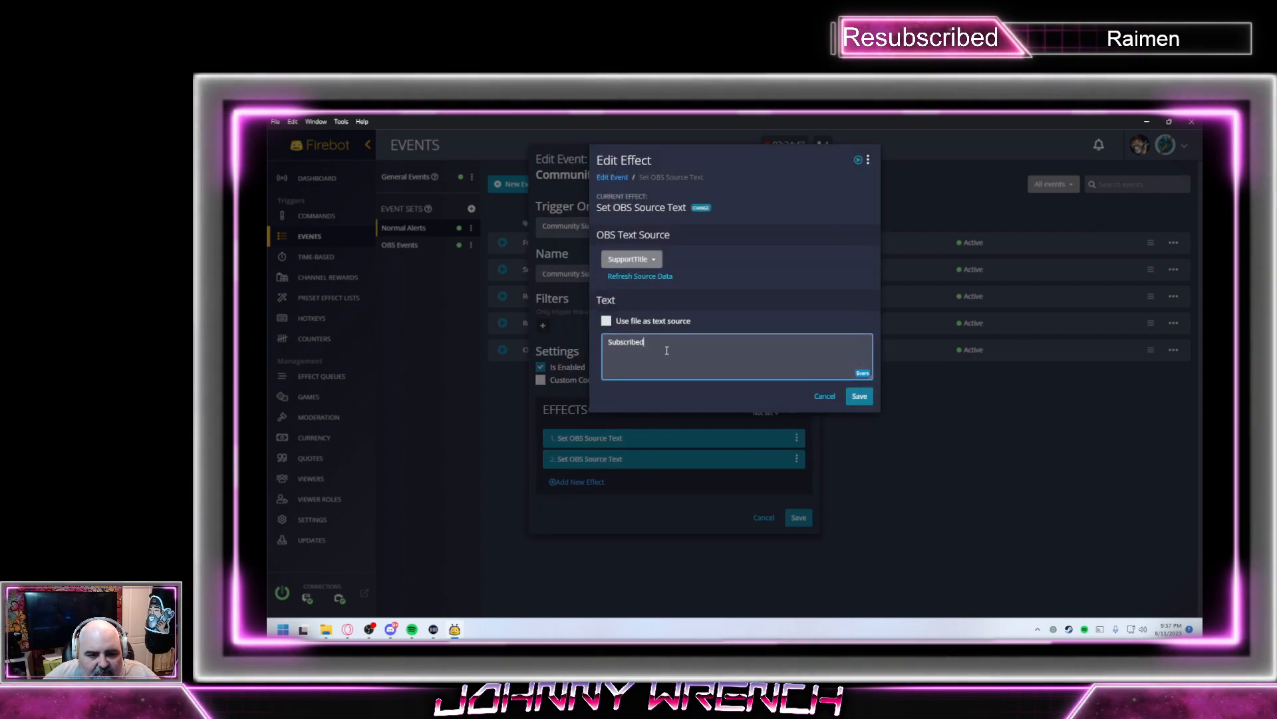
key(ctrl+a)
text(G)
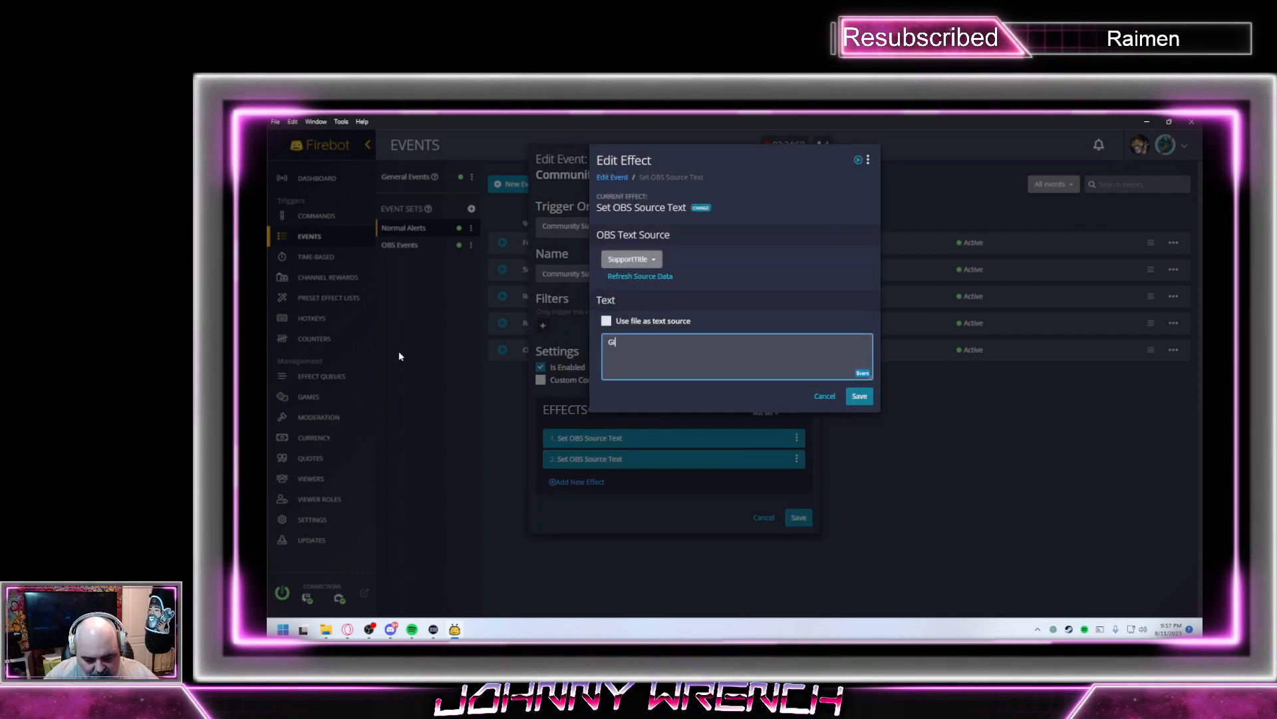
text(ift)
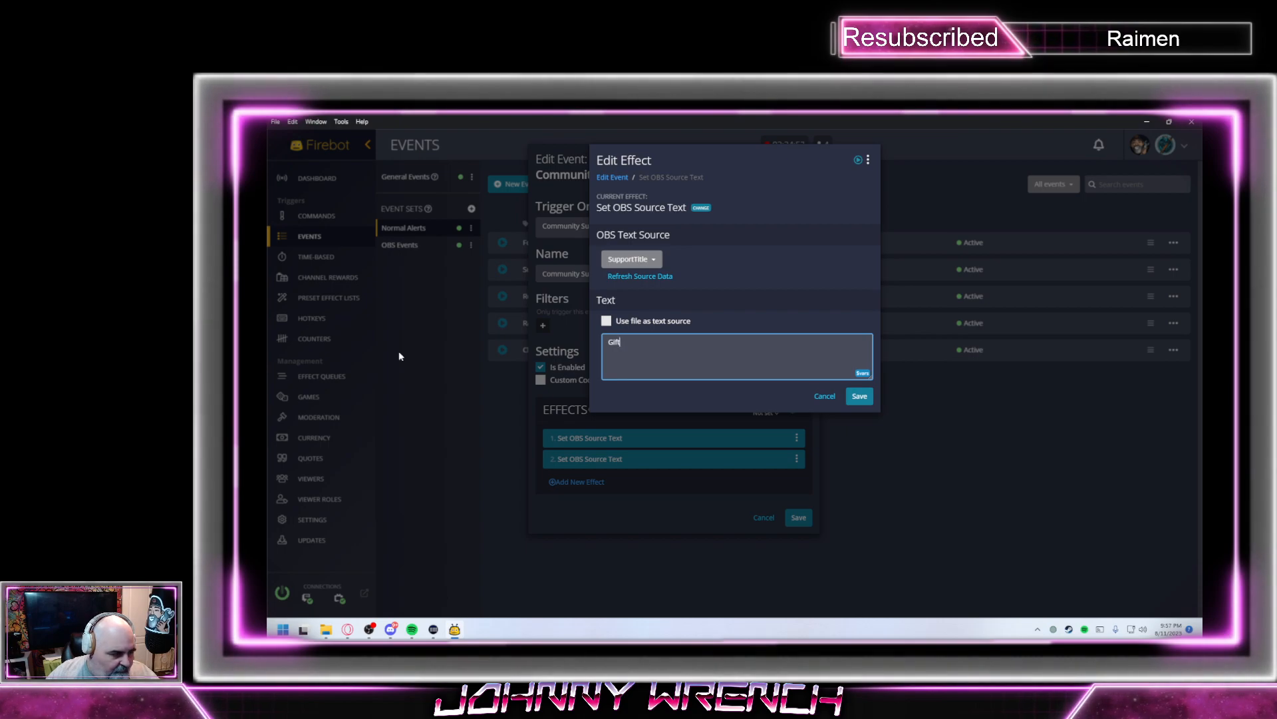
text(ed)
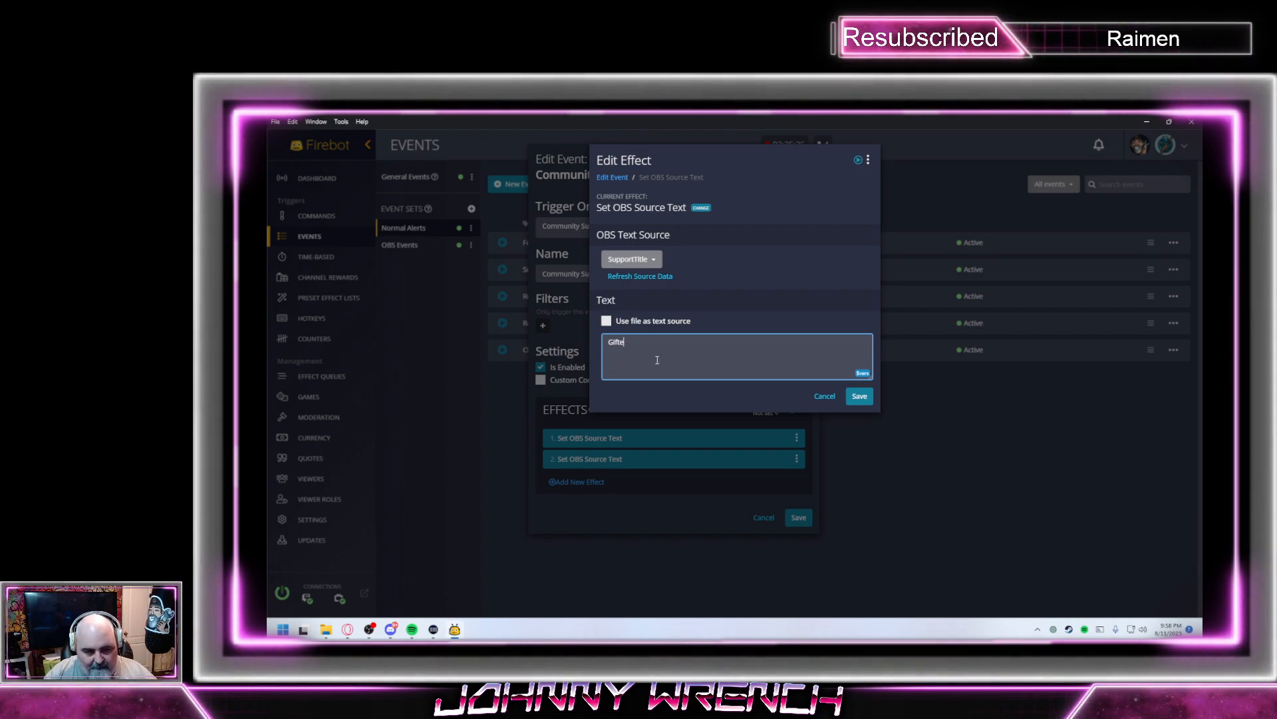
key(BackSpace)
key(BackSpace)
key(BackSpace)
key(BackSpace)
key(BackSpace)
text(Sub Gi)
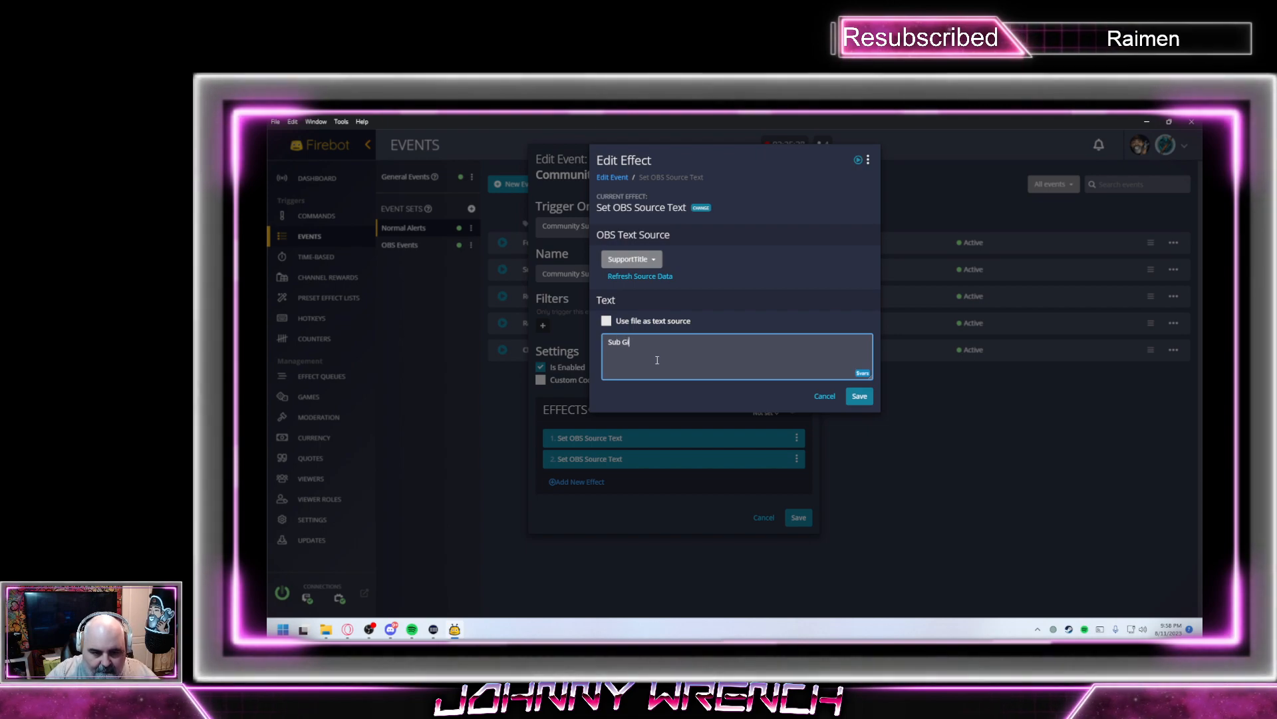
text(fter)
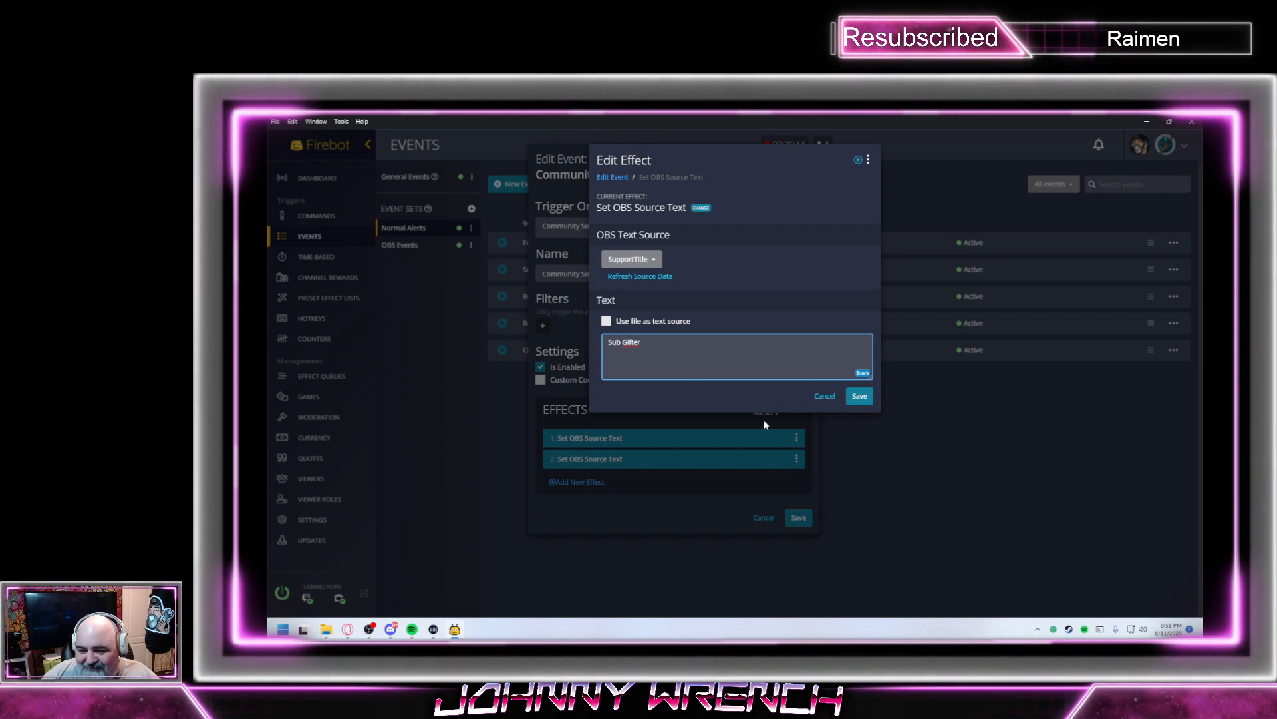
click(860, 397)
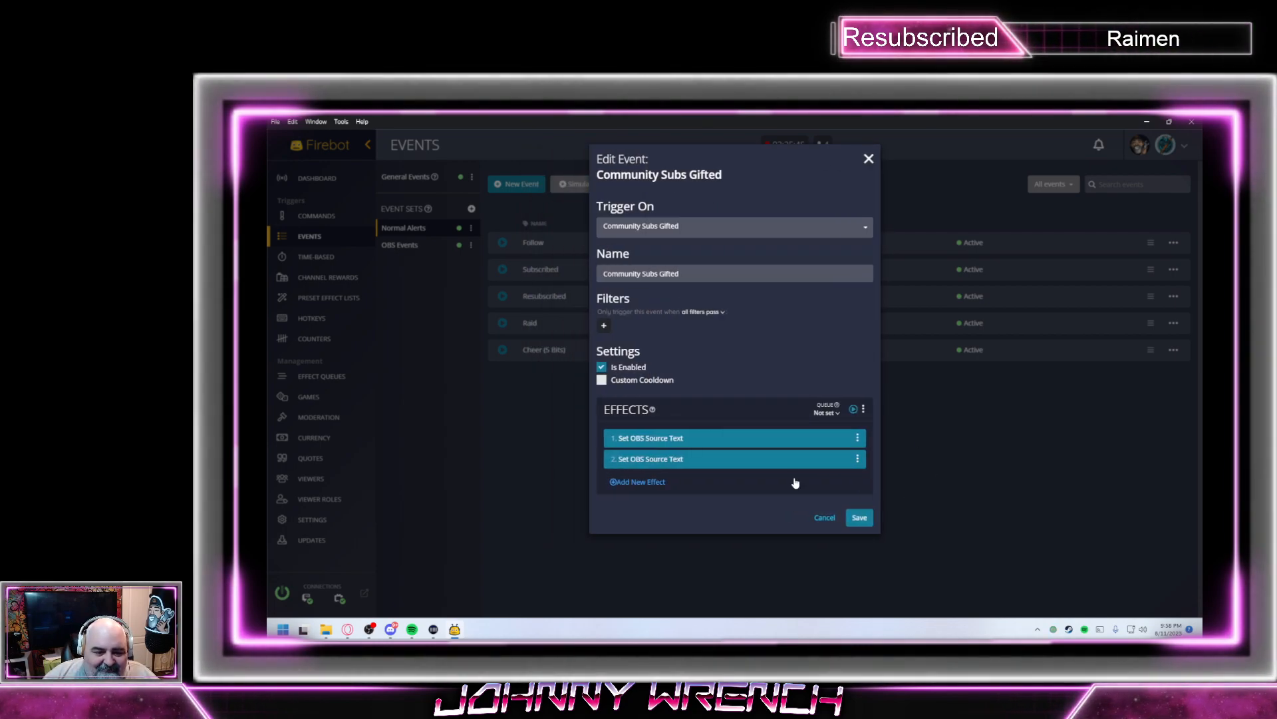
click(858, 516)
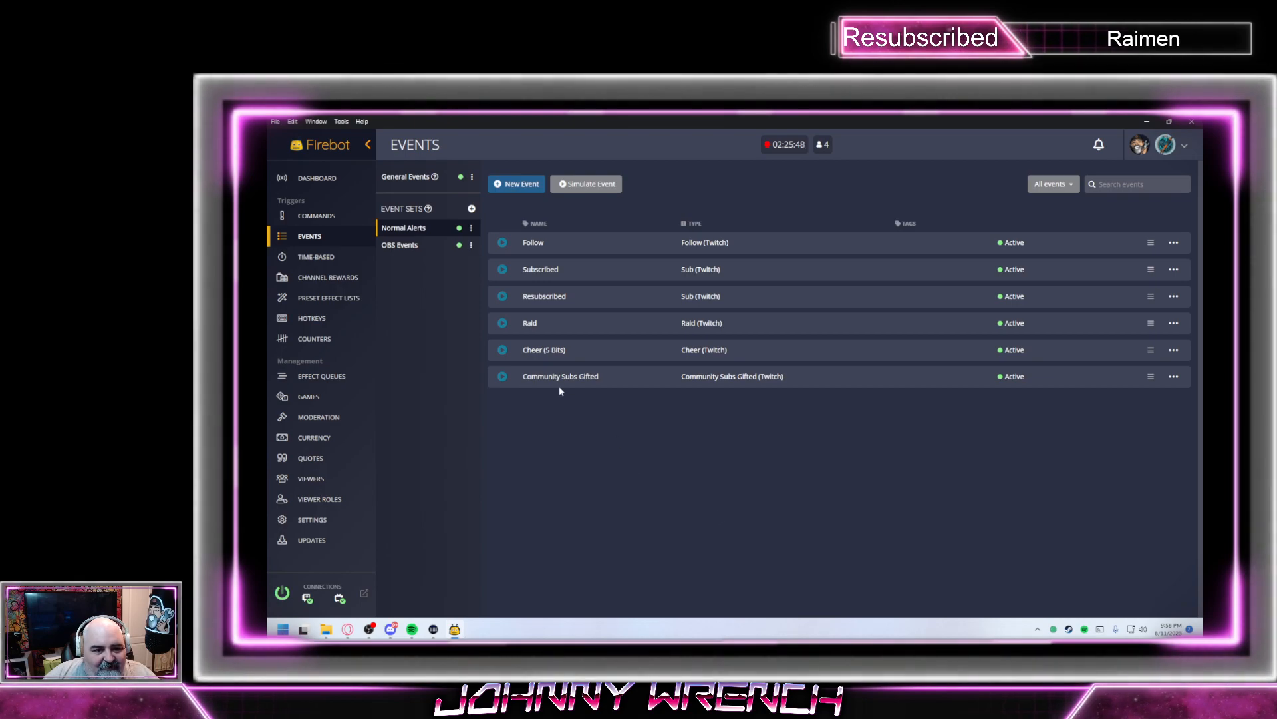
Start another new event and choose Twitch's Sub Gifted as its trigger
click(513, 184)
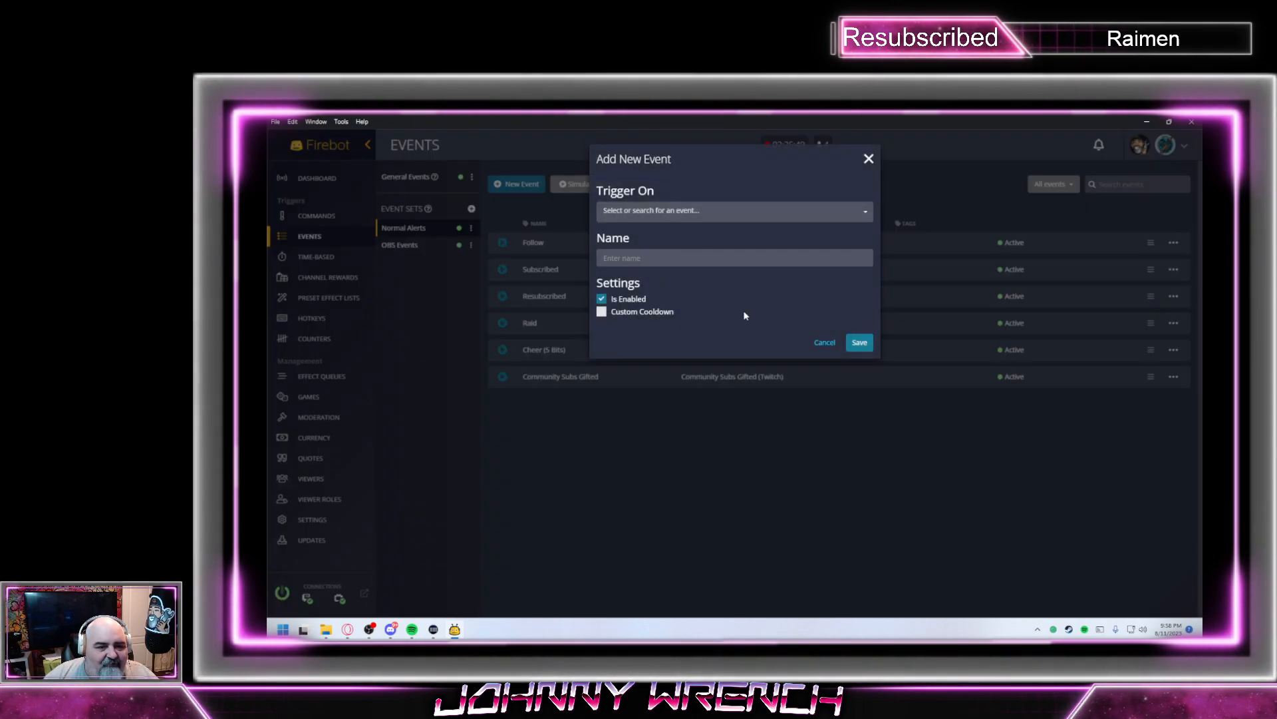
click(678, 210)
scroll(726, 313, down, 3)
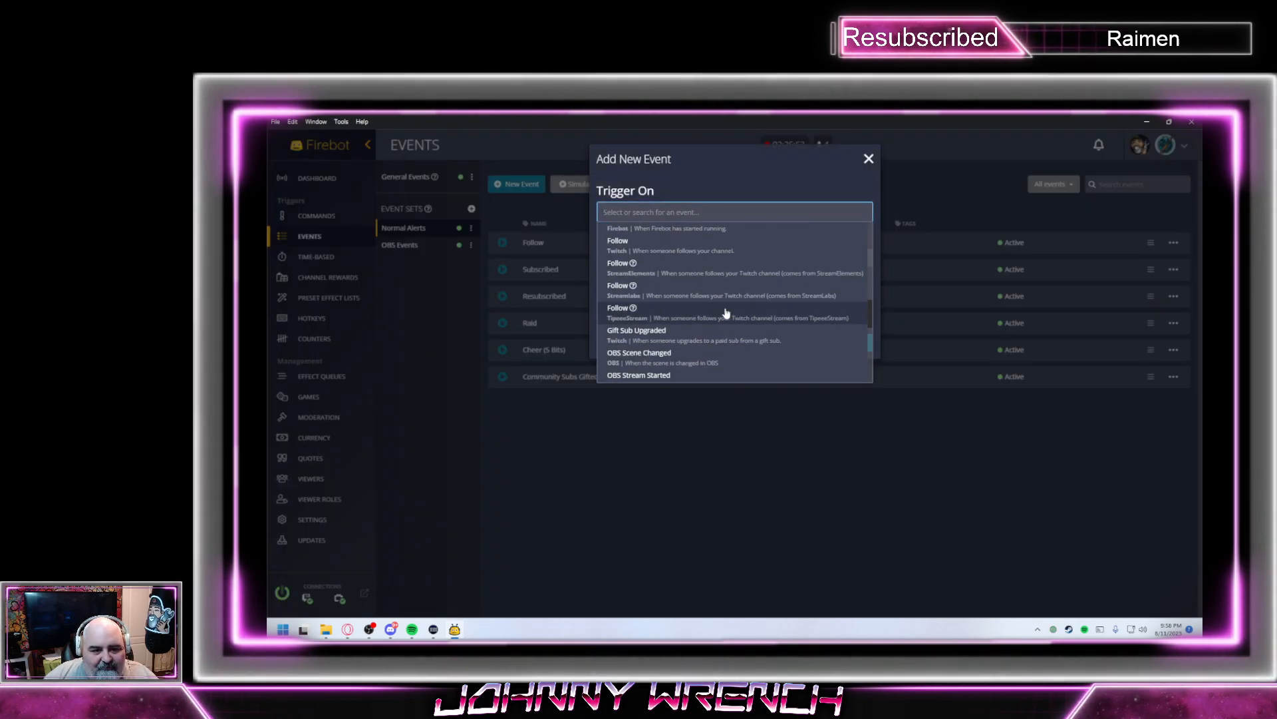
scroll(725, 313, up, 5)
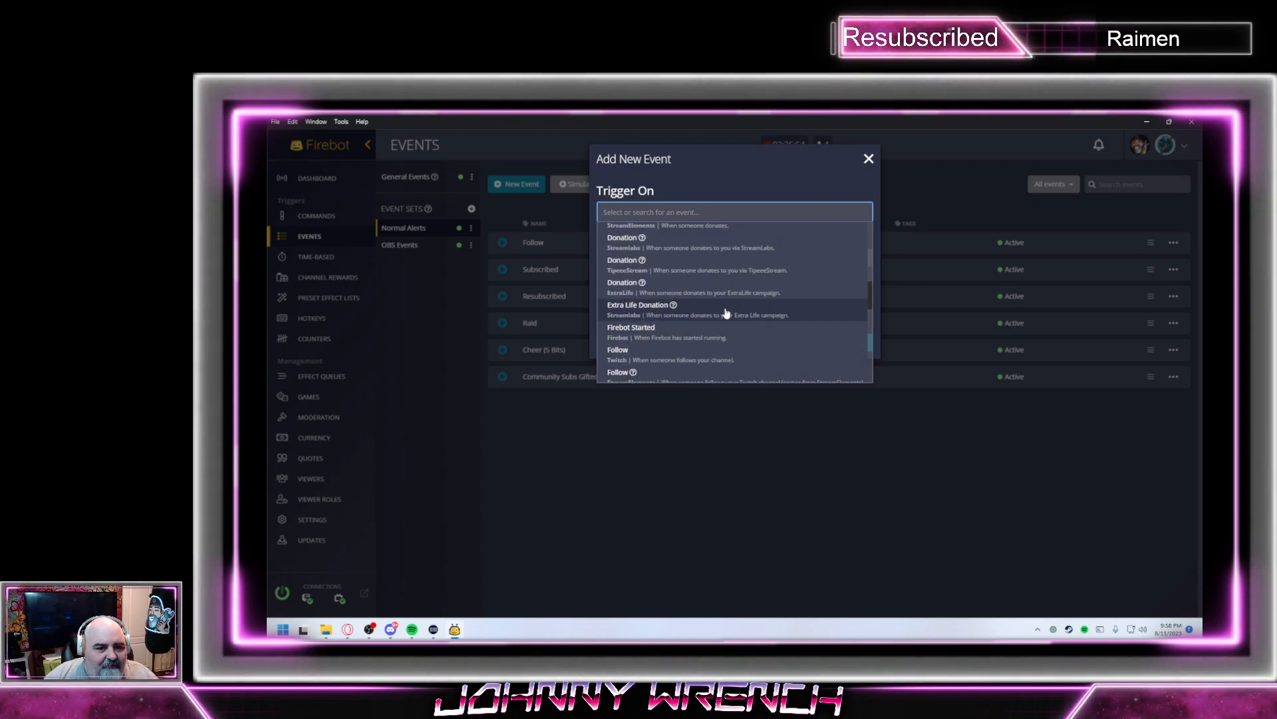
scroll(726, 313, down, 10)
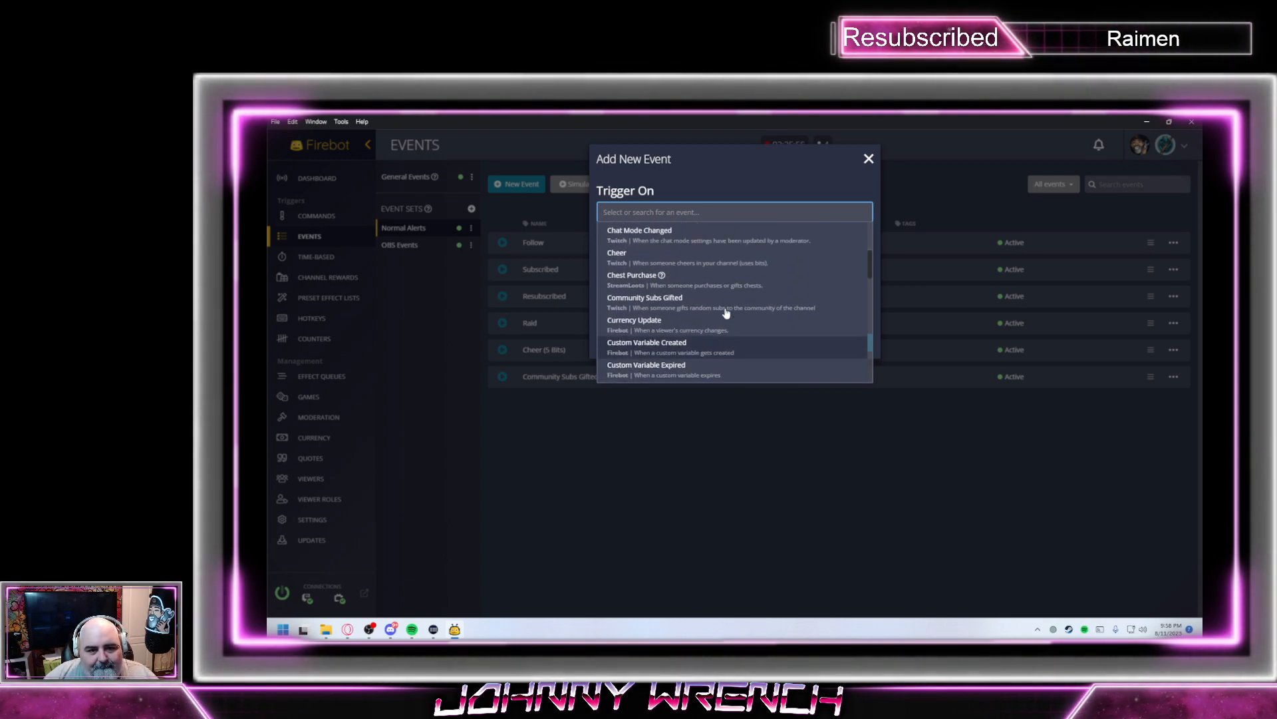
scroll(725, 314, up, 8)
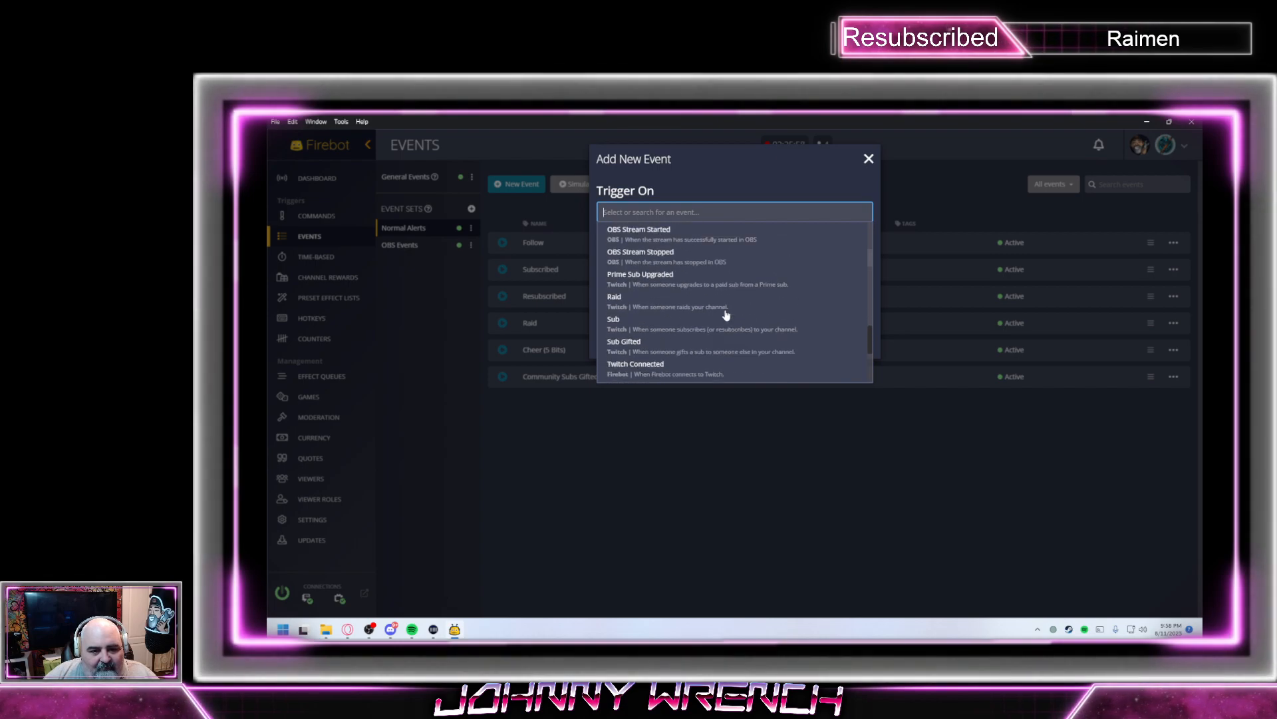
scroll(726, 315, down, 5)
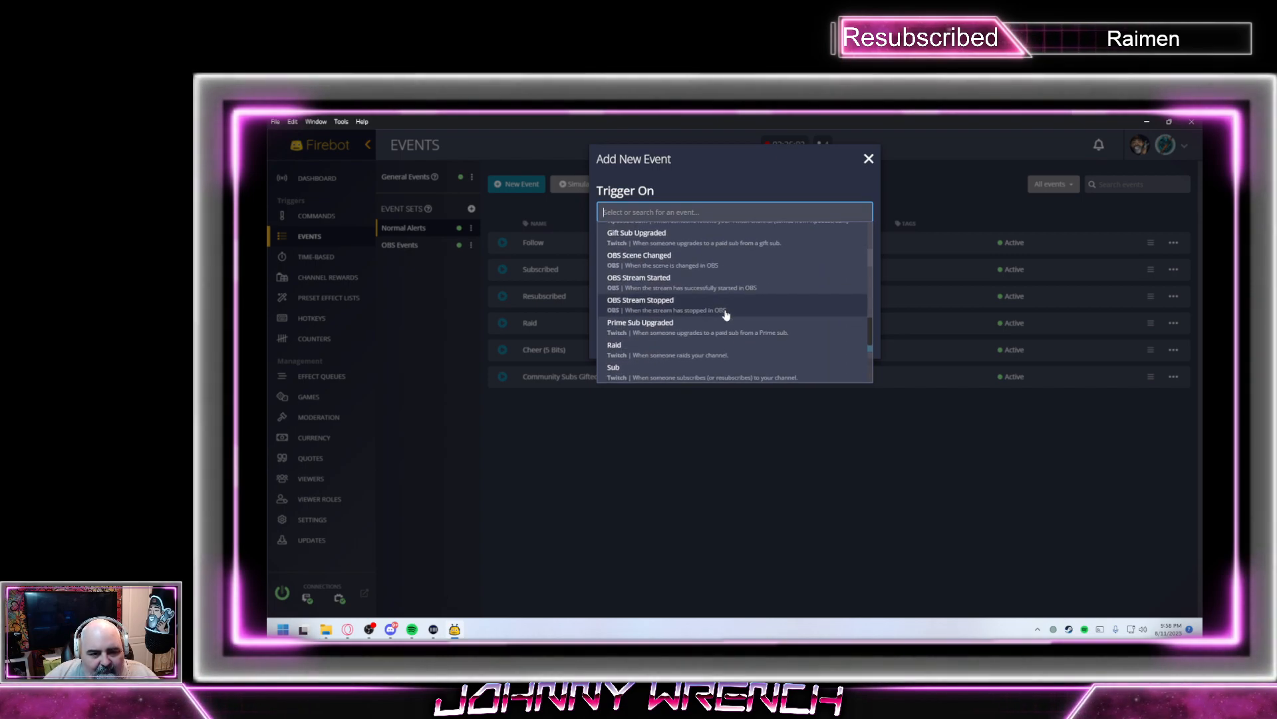
scroll(726, 315, down, 2)
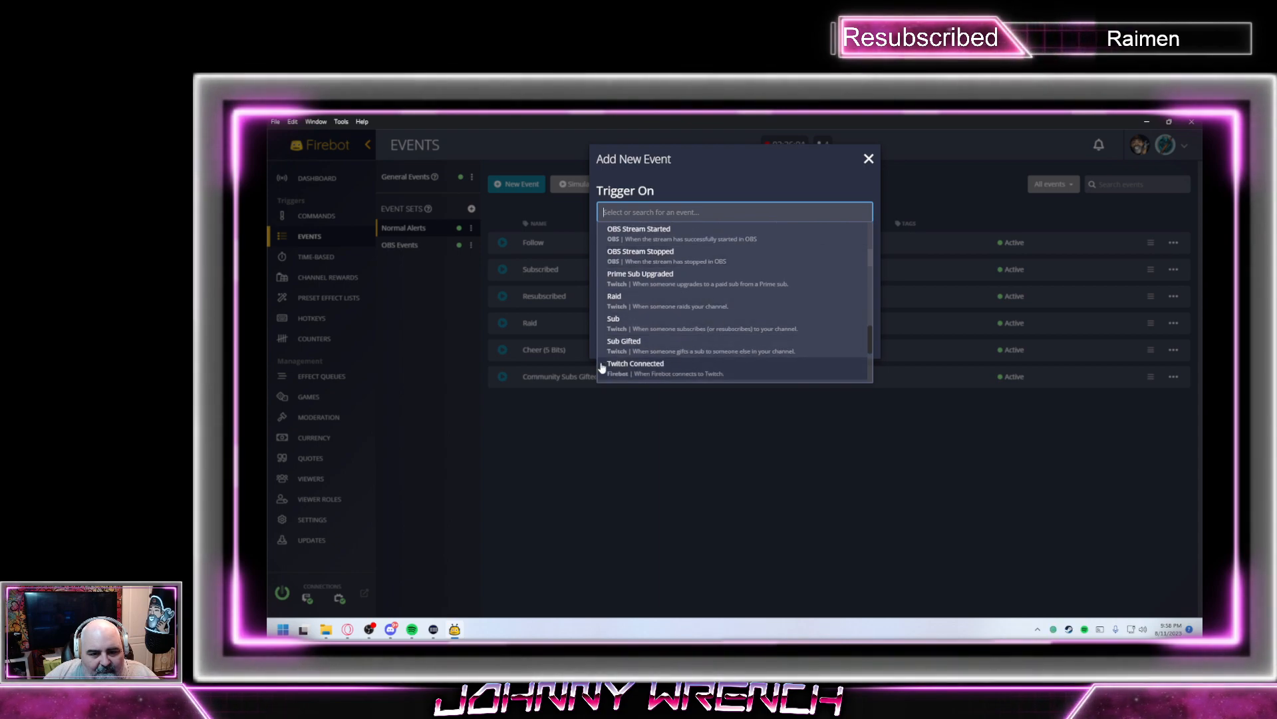
click(641, 343)
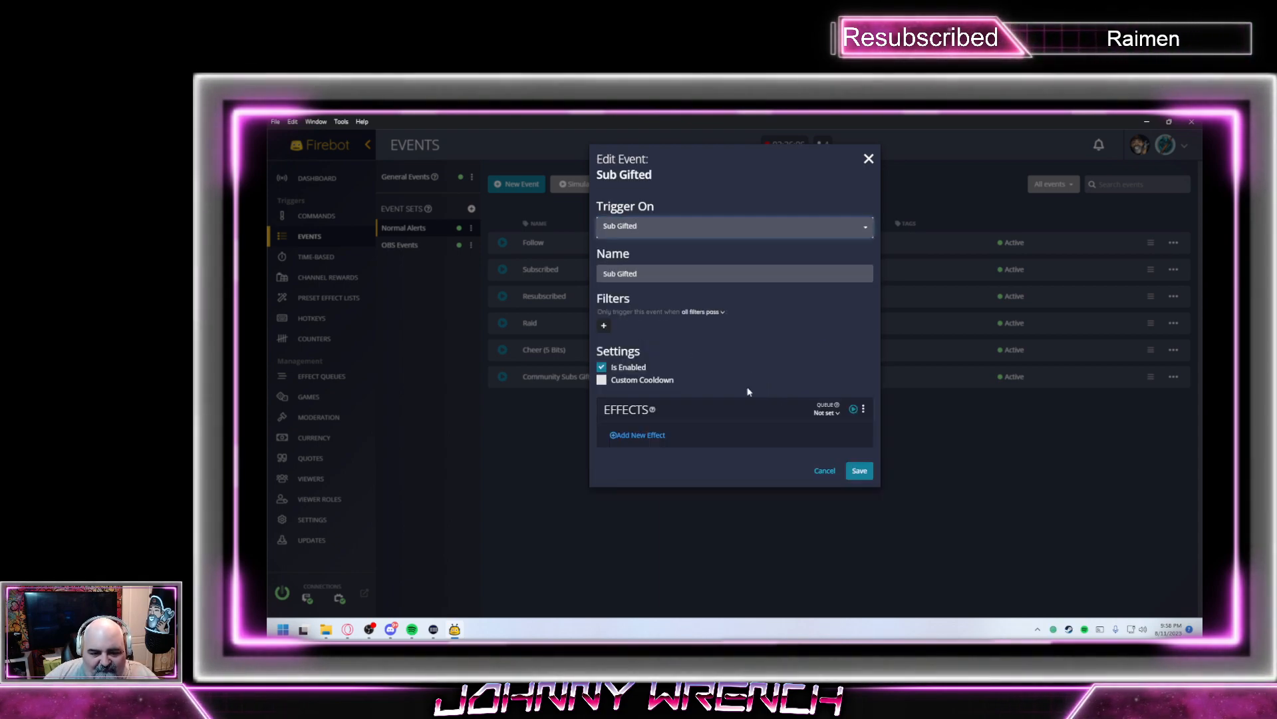
Paste the copied Set OBS Source Text effects into the Sub Gifted event
click(635, 435)
key(Escape)
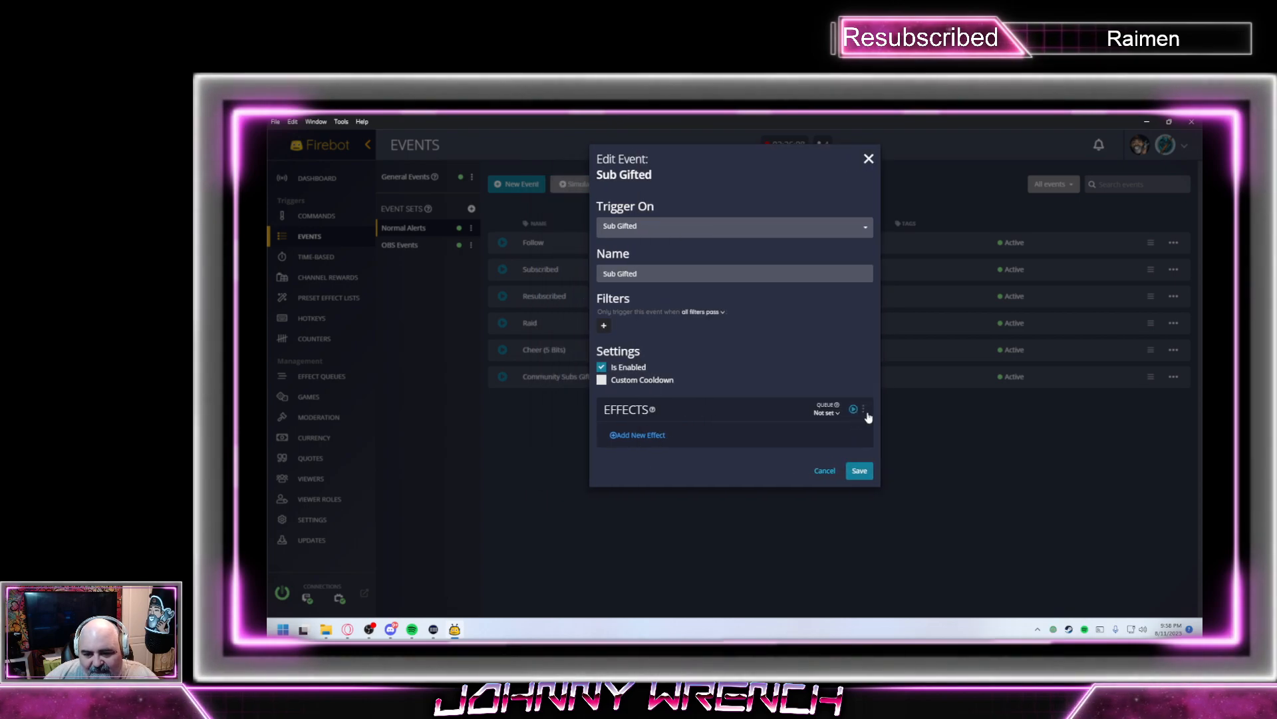
click(863, 409)
click(899, 433)
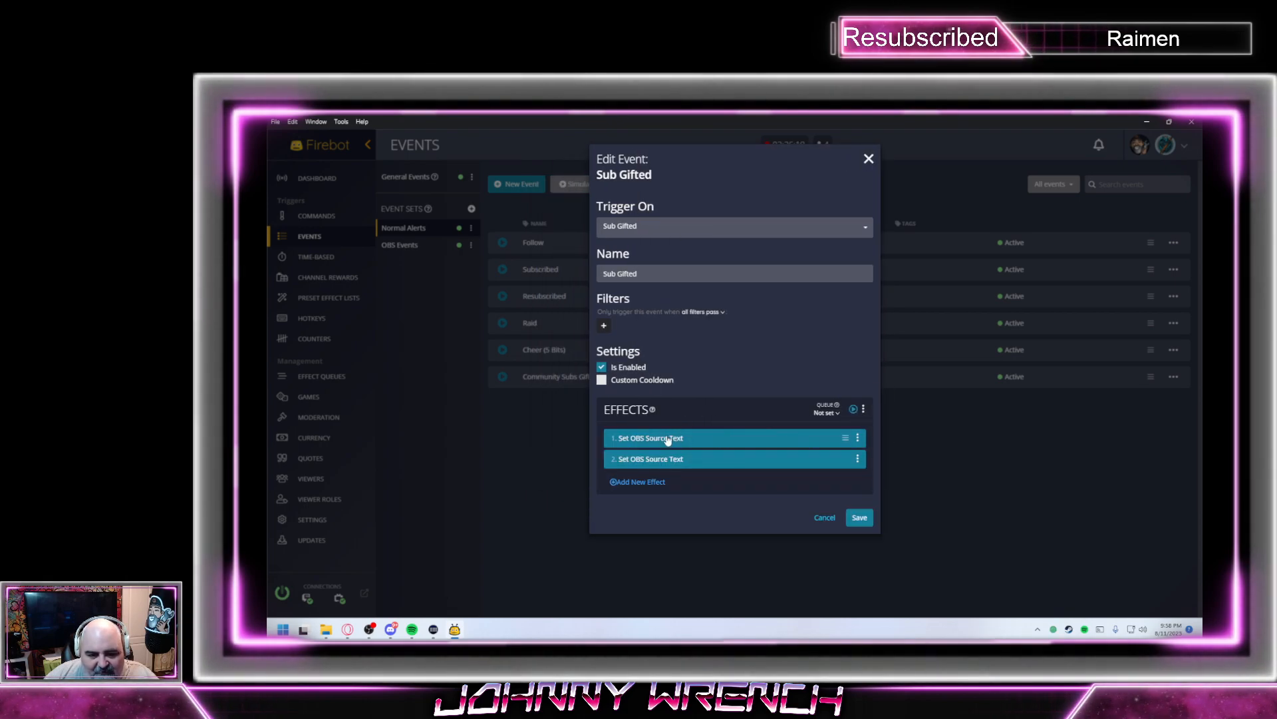
Change the first effect's SupportTitle text to "Sub Gifter" and save the Sub Gifted event
click(668, 439)
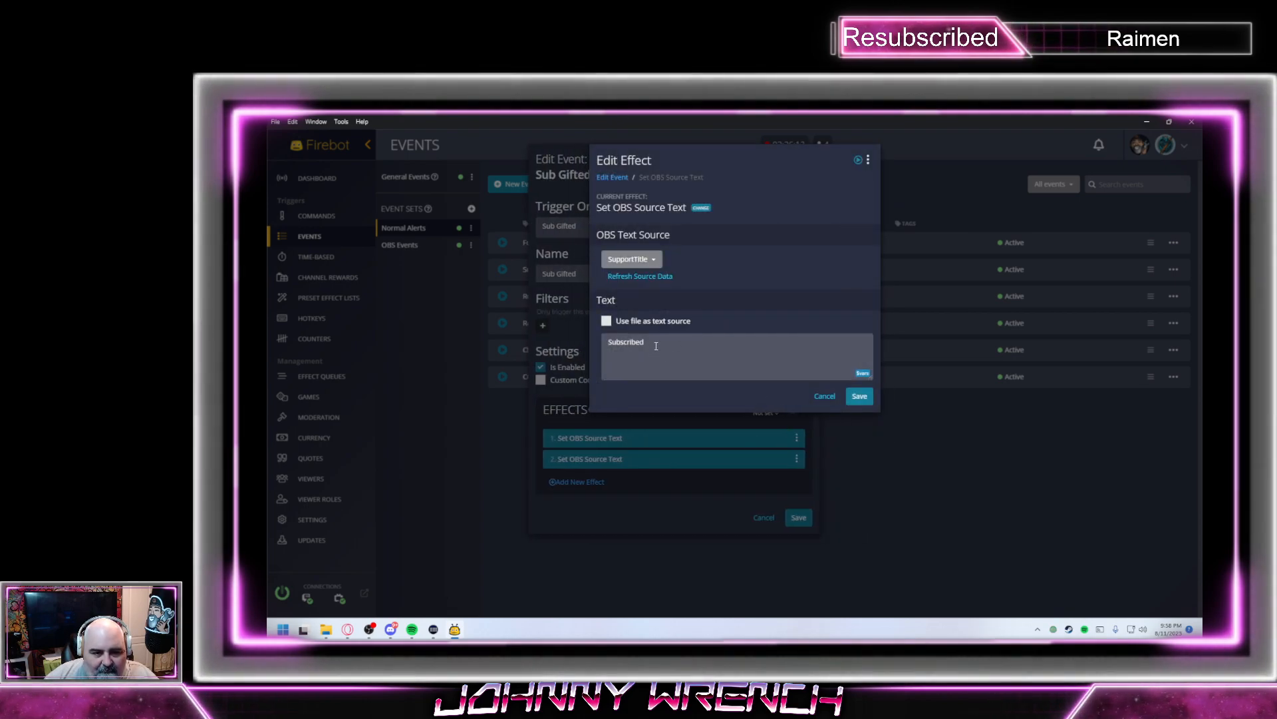
drag(656, 345, 514, 333)
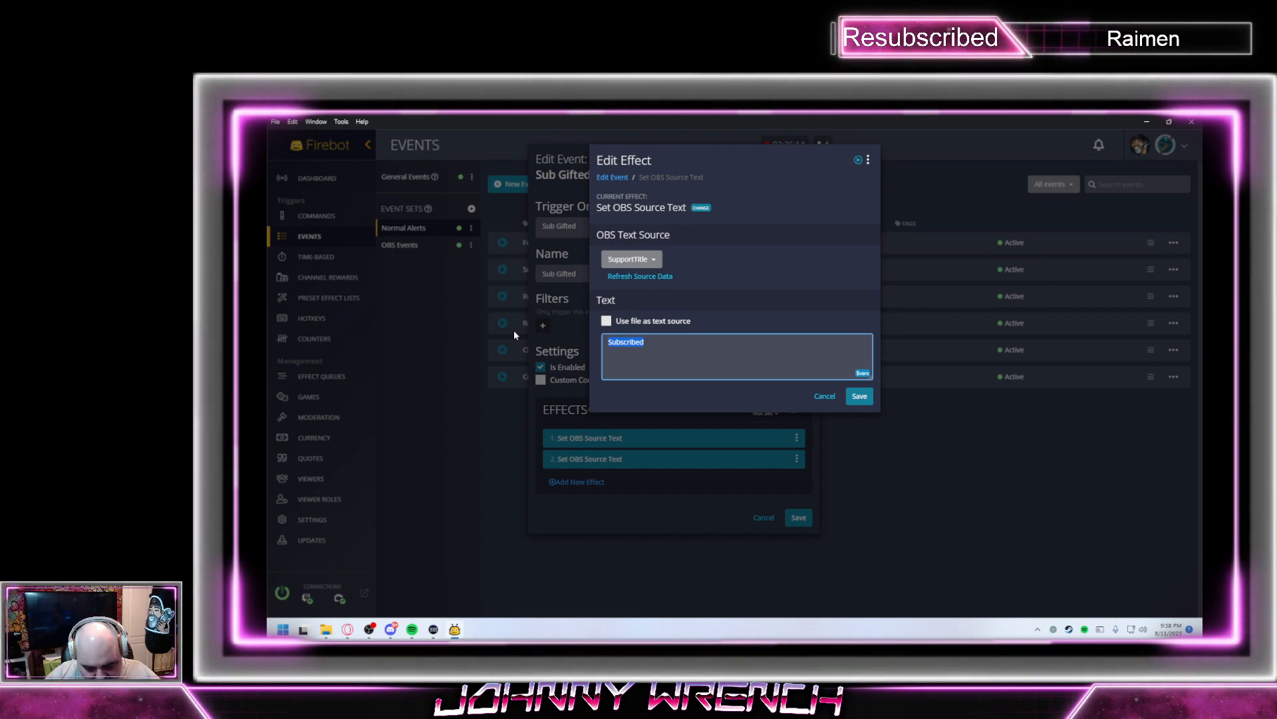
text(Sub Gifter)
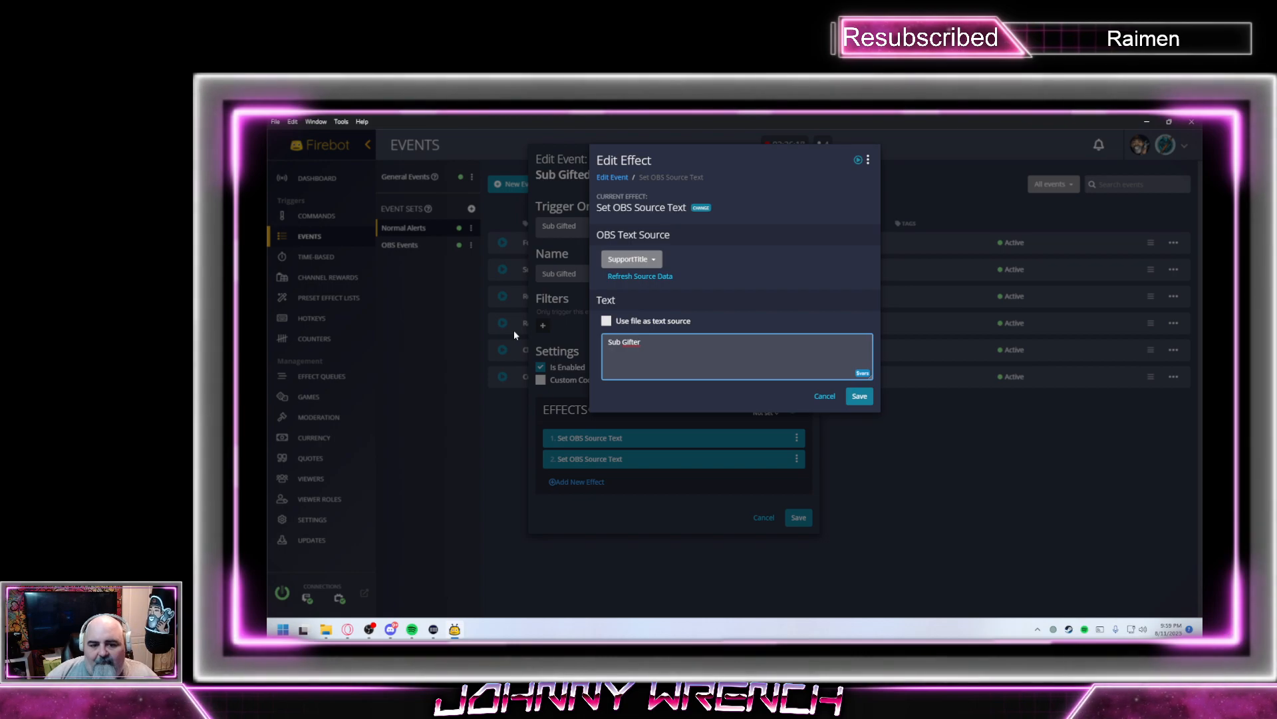
click(860, 396)
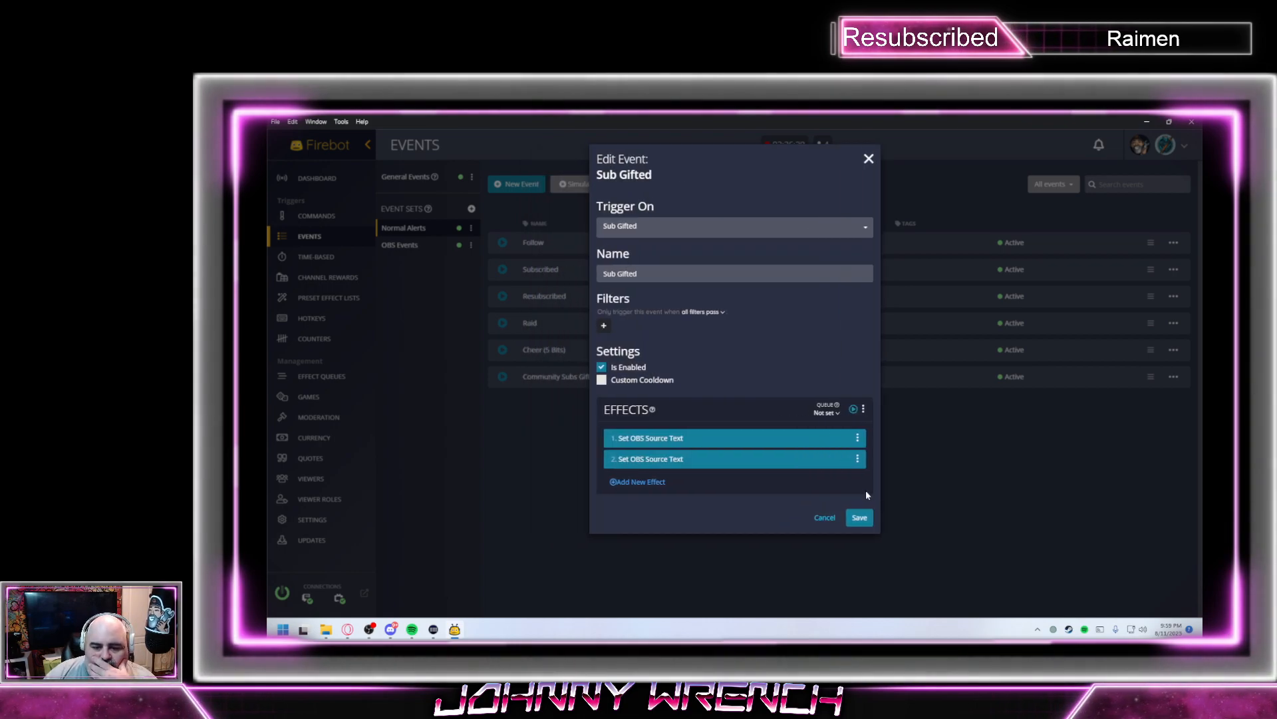
click(859, 518)
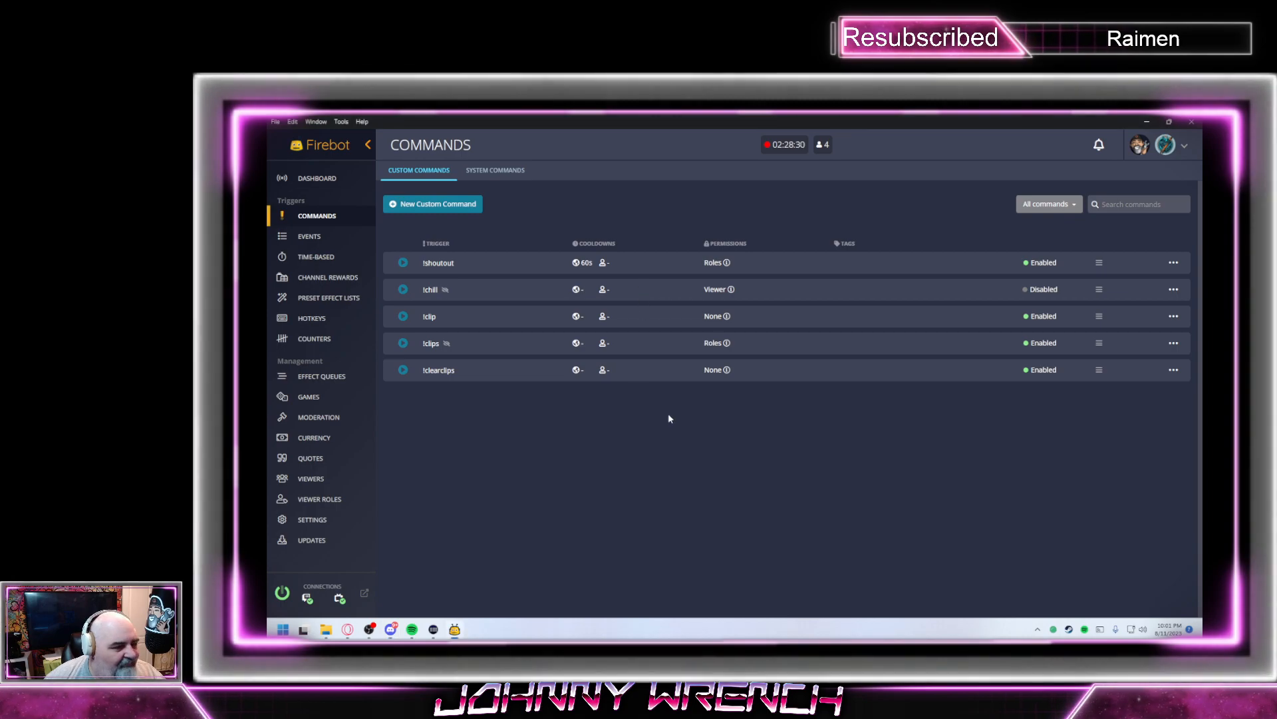
Create a new custom command with the trigger "!watch" and enable its Hidden setting
click(324, 186)
click(327, 216)
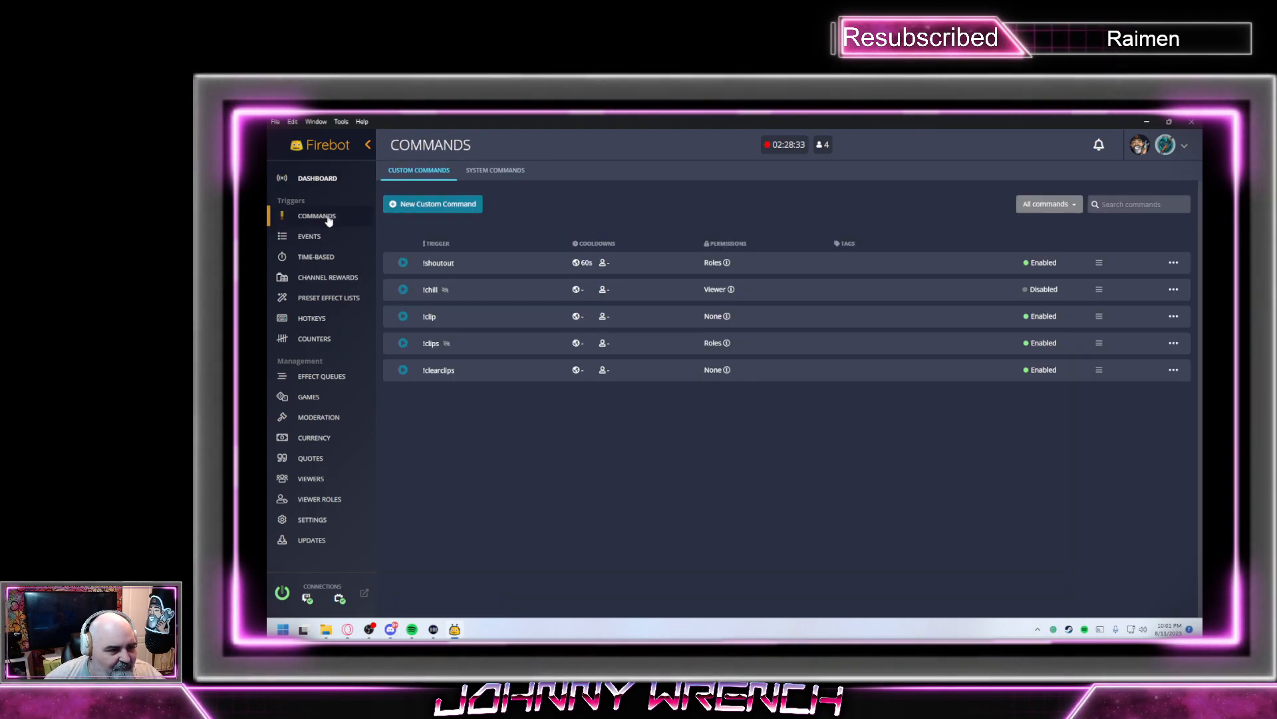
click(440, 206)
click(734, 188)
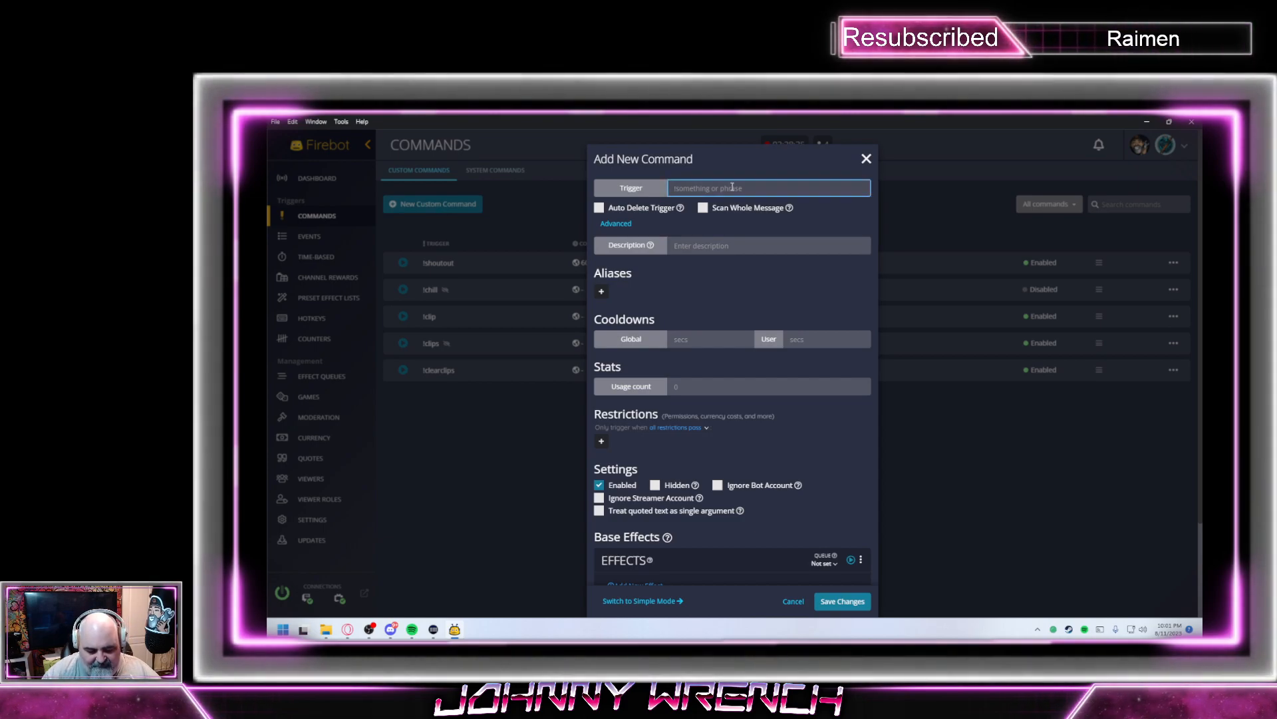
text(!watch)
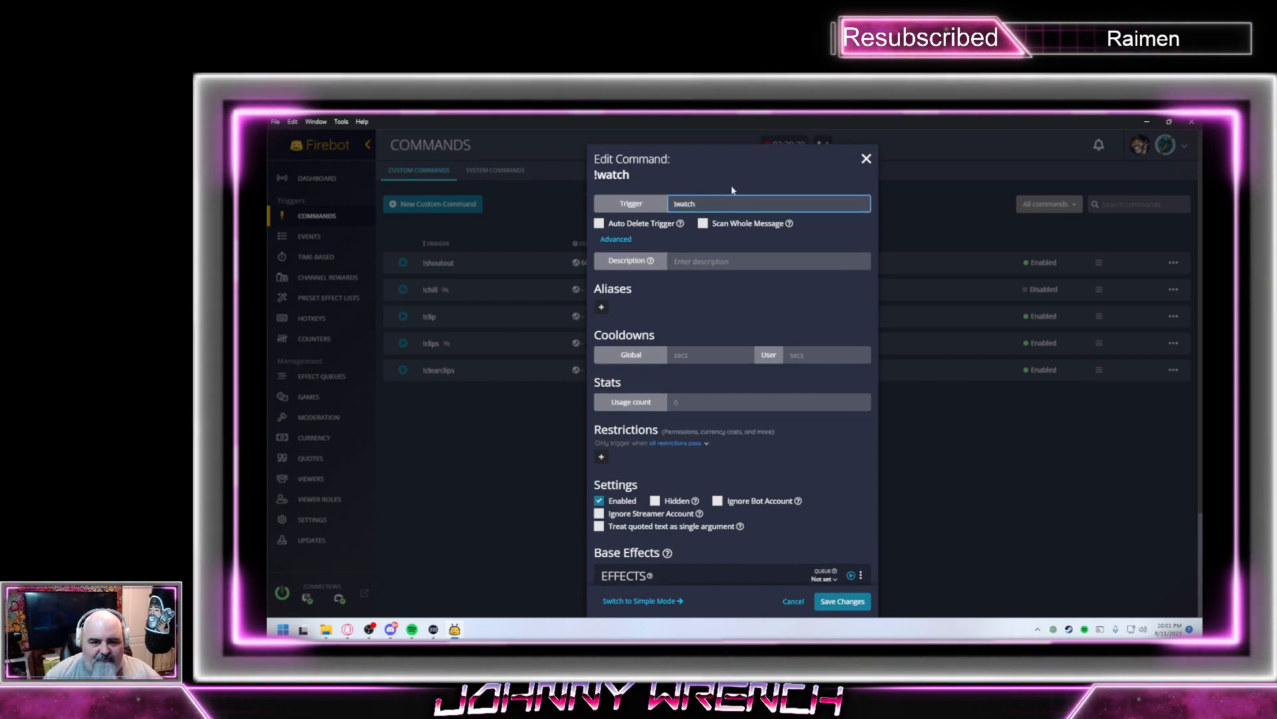
scroll(713, 303, down, 3)
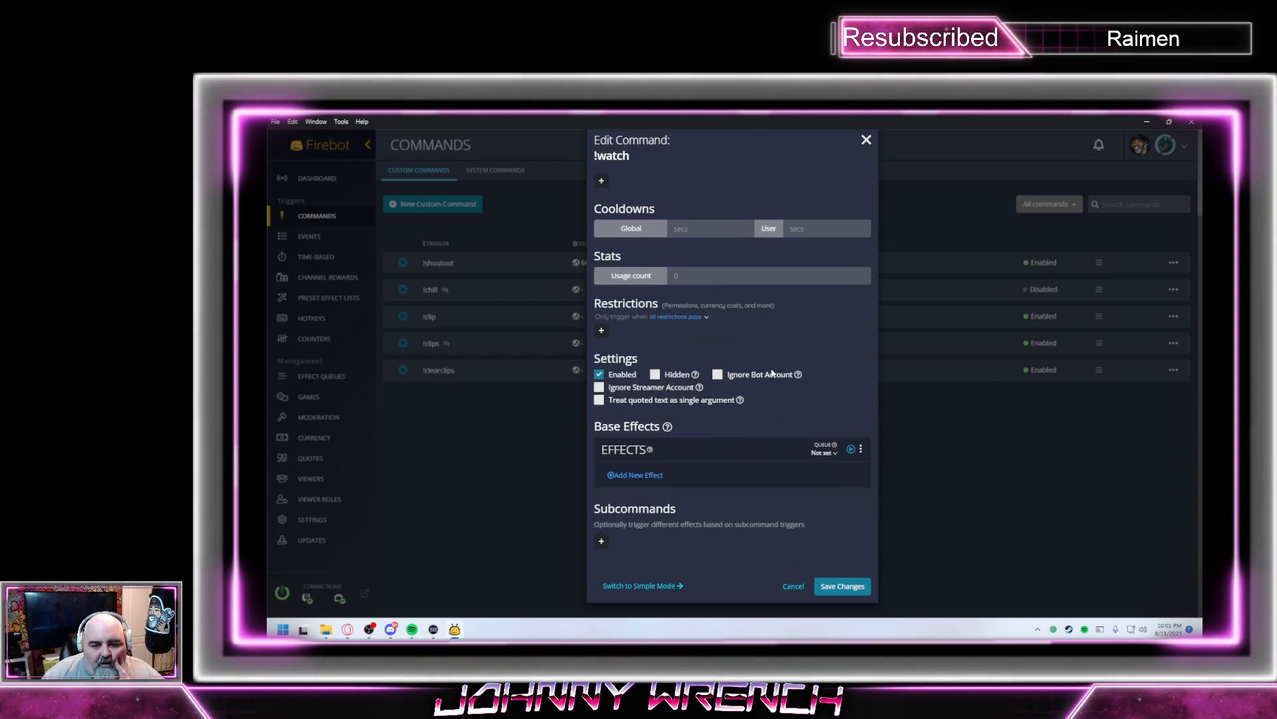
click(676, 377)
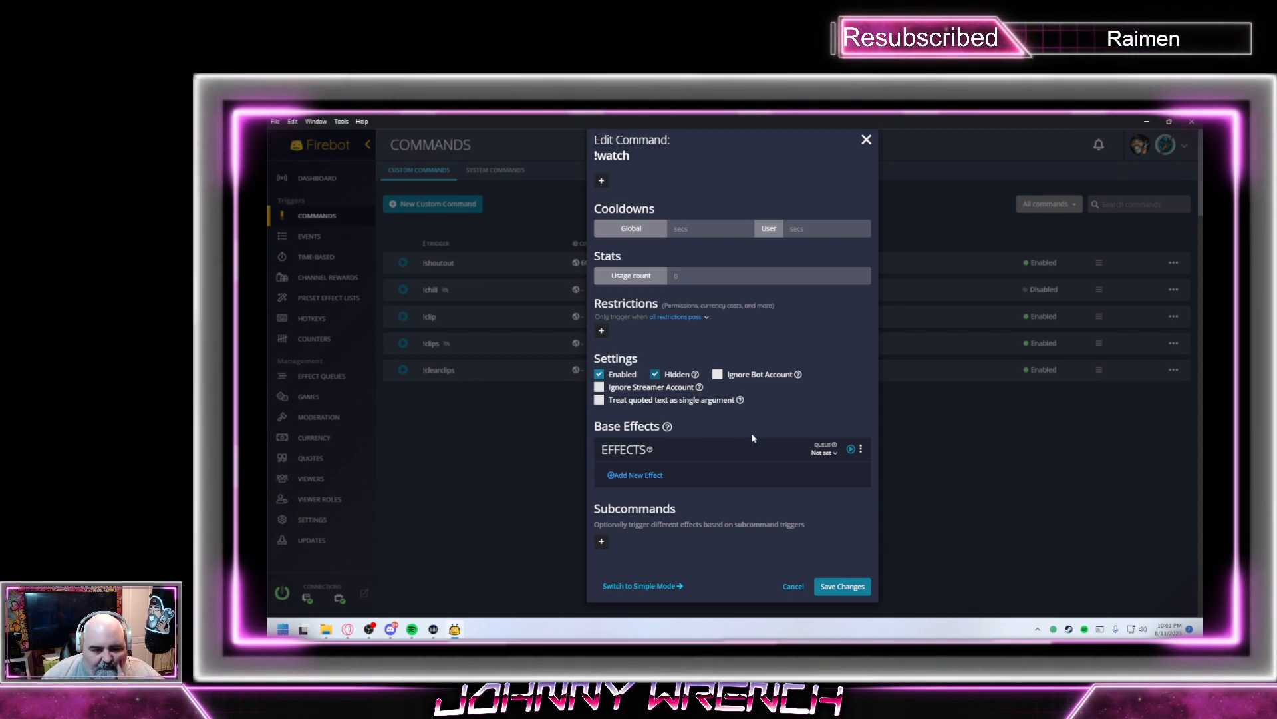
Start a Play Video effect for the !watch command and choose Twitch Clip as the video type
click(617, 476)
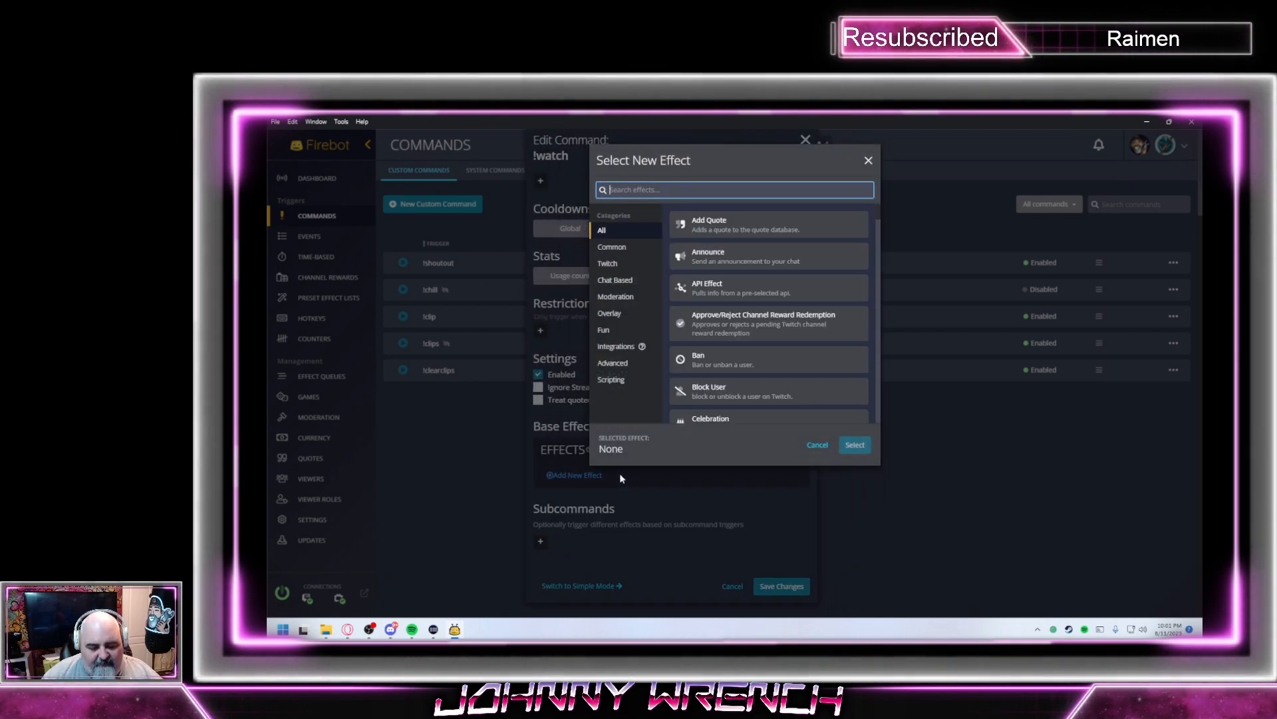
text(ch)
key(BackSpace)
key(BackSpace)
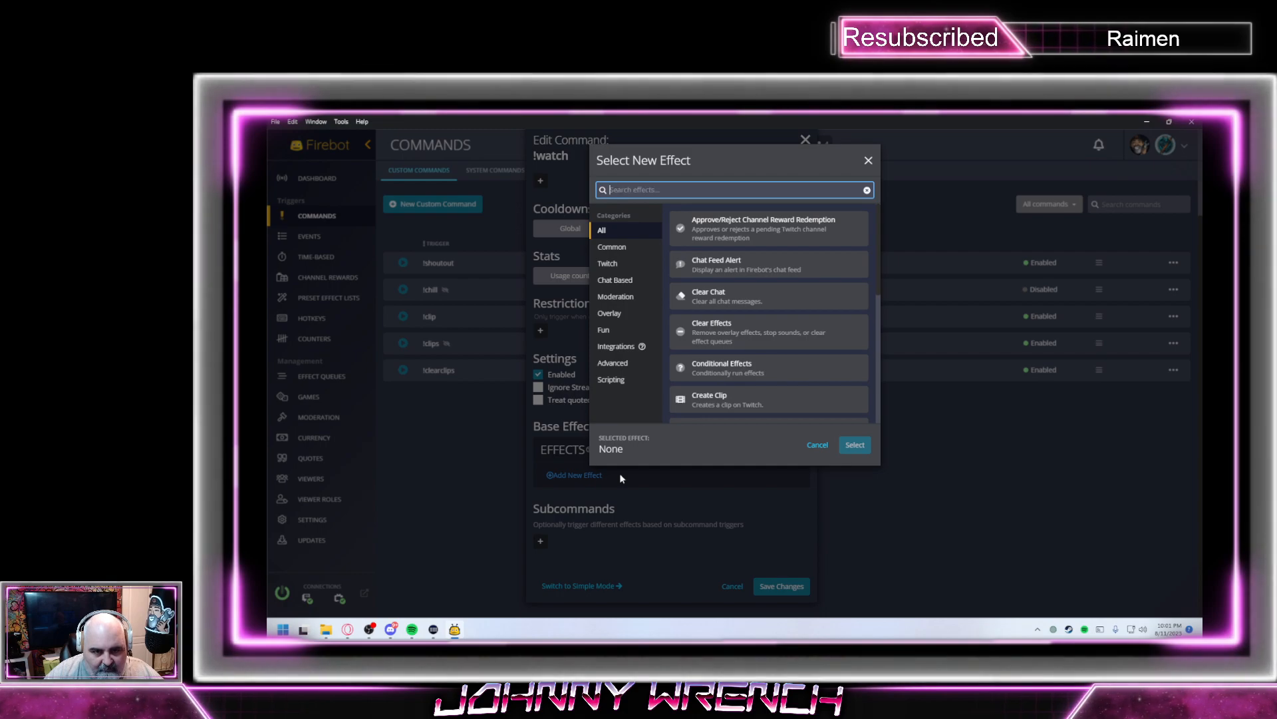
text(video)
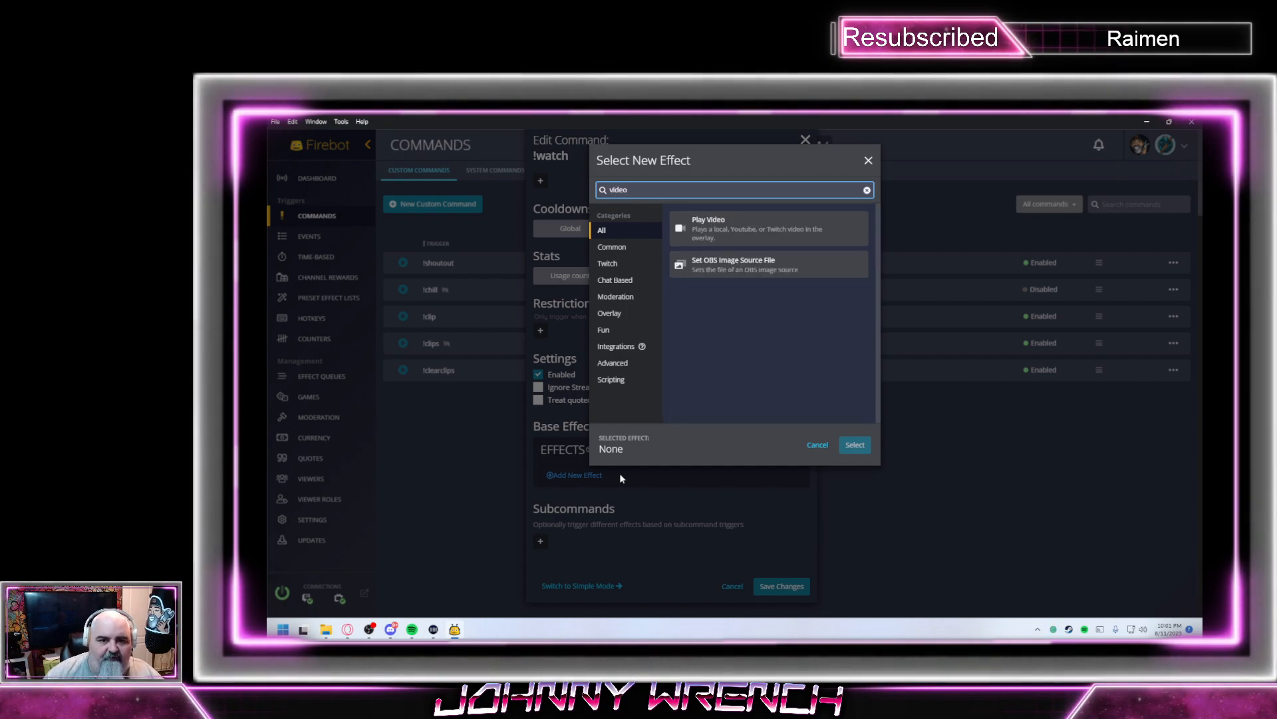
click(792, 230)
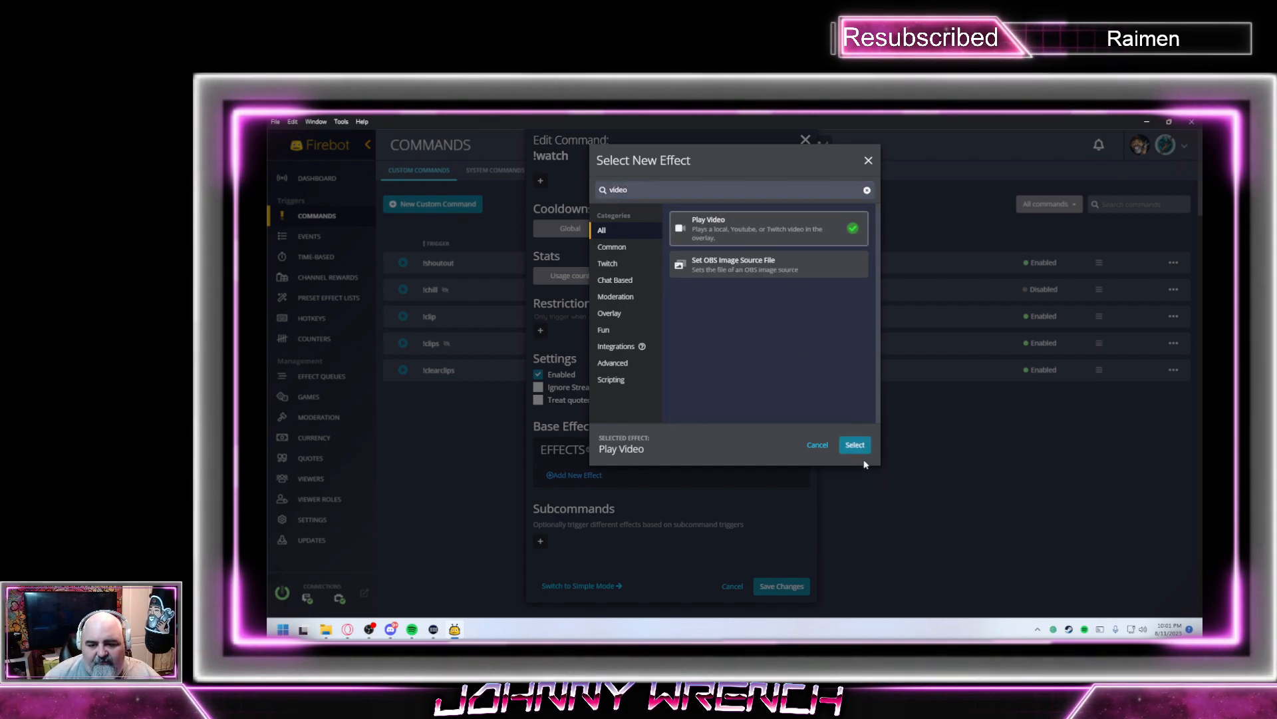
click(844, 447)
click(626, 264)
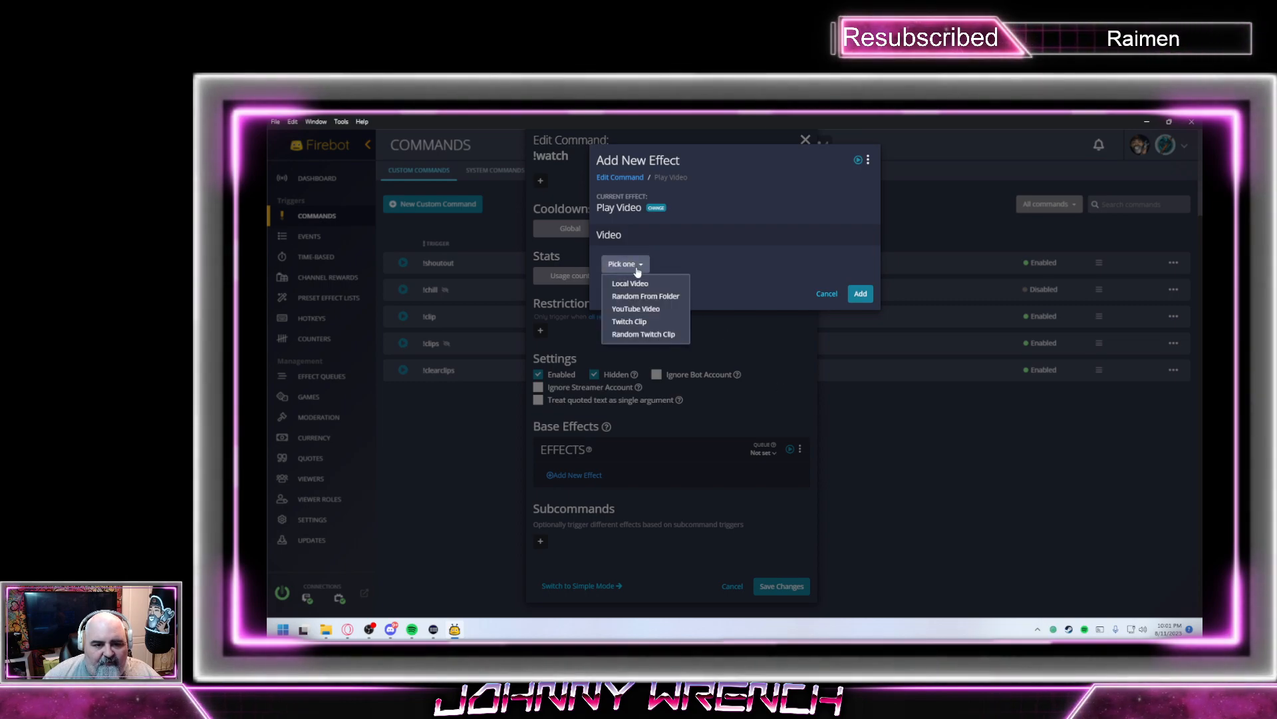
click(632, 321)
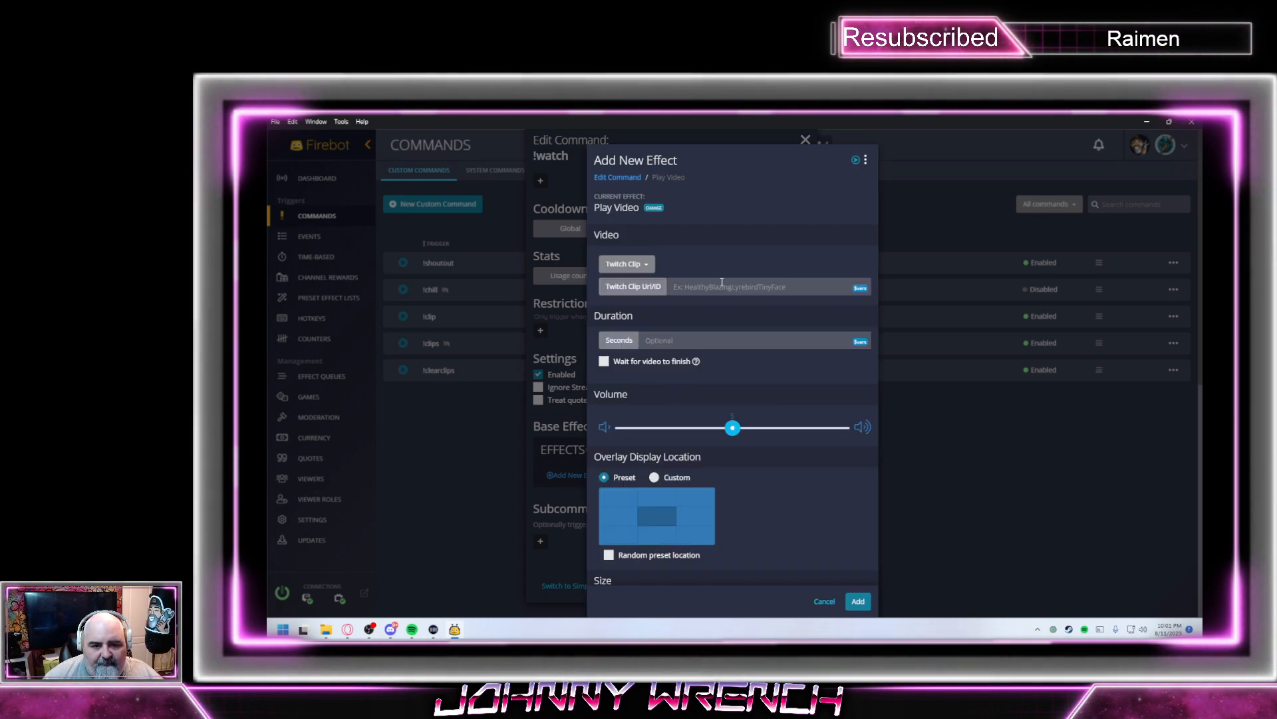
Insert the $arg[#] variable as the Twitch clip URL/ID and enable Wait for video to finish
click(721, 282)
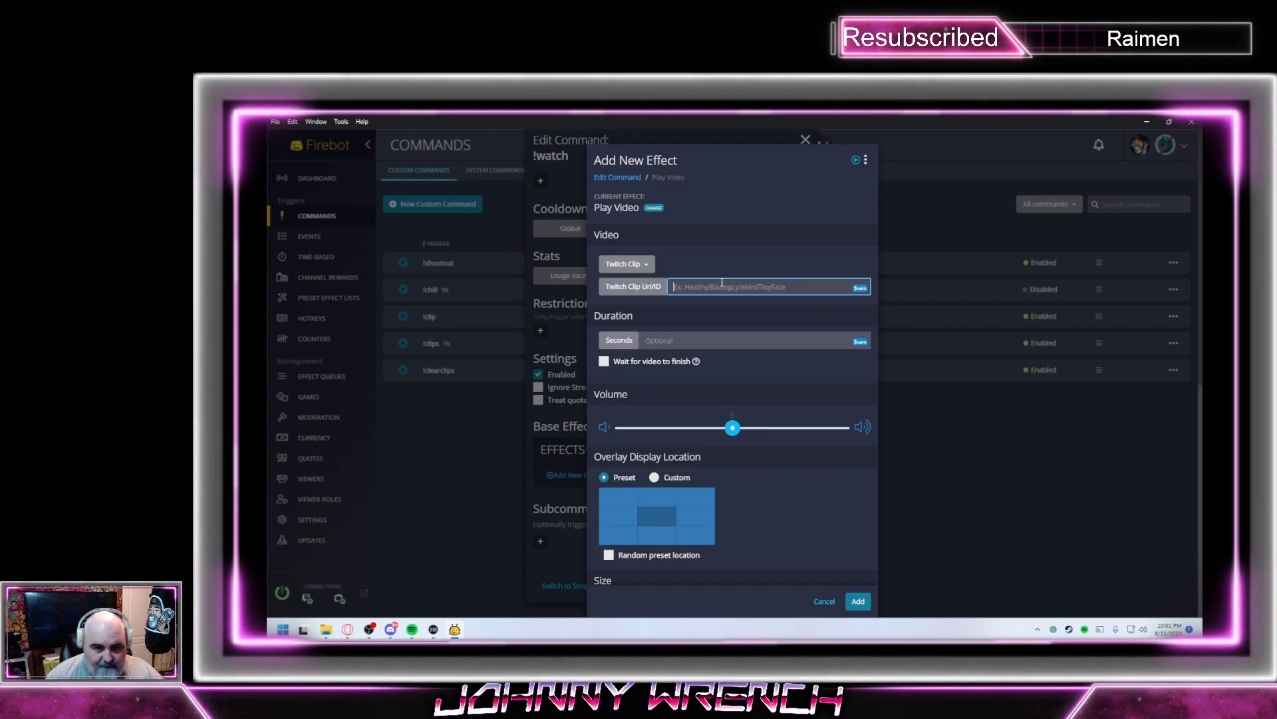
click(860, 287)
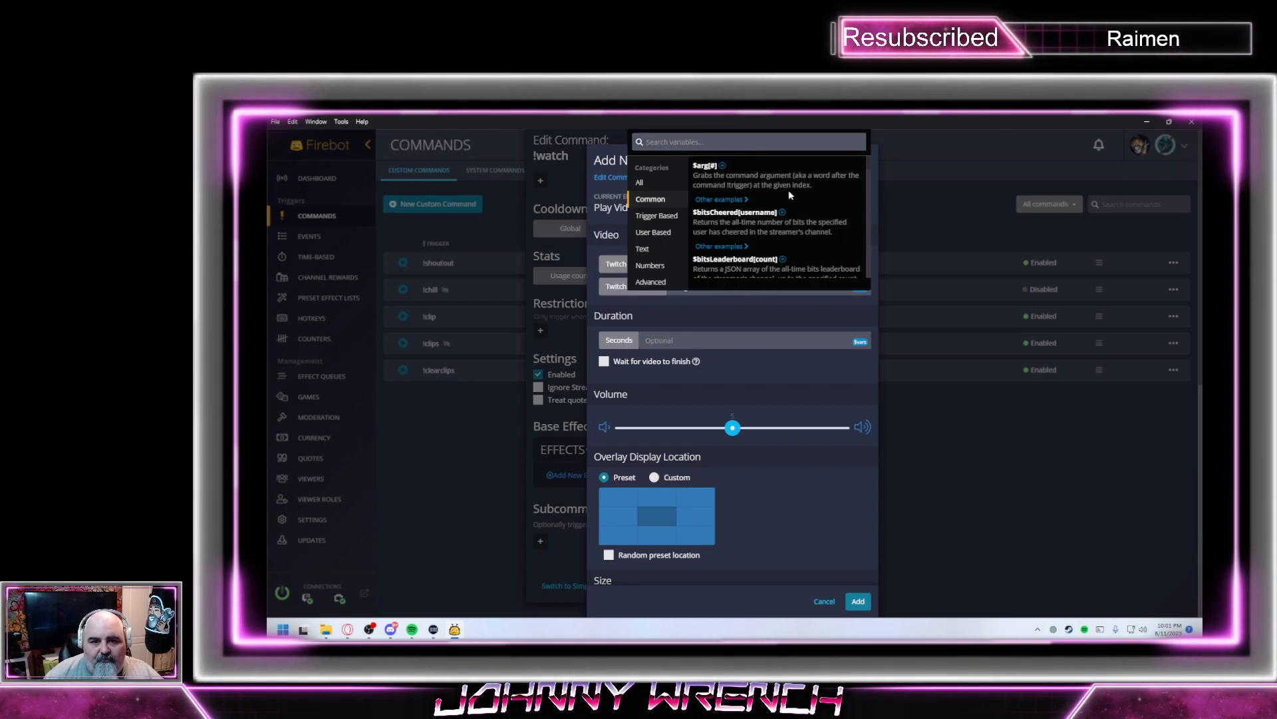
click(808, 325)
click(672, 361)
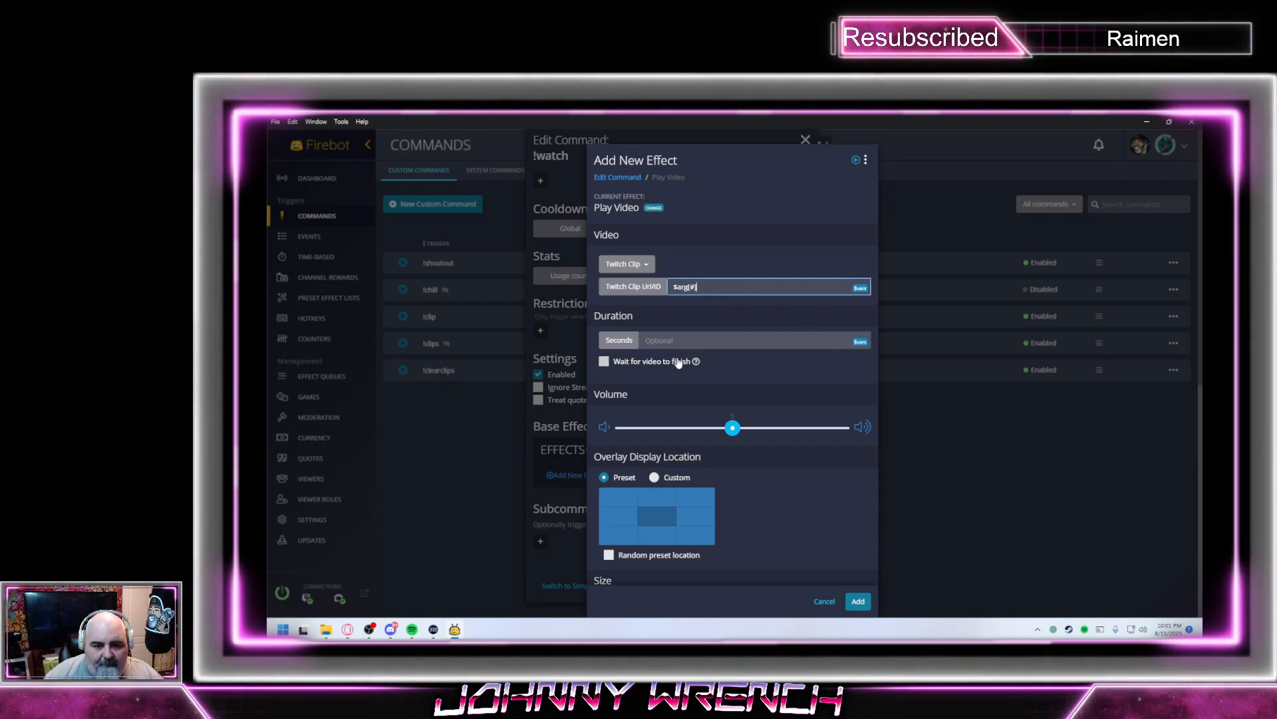
Set the video width to 1920 pixels and the overlay instance to Clips, then save the effect and the !watch command
scroll(767, 499, down, 2)
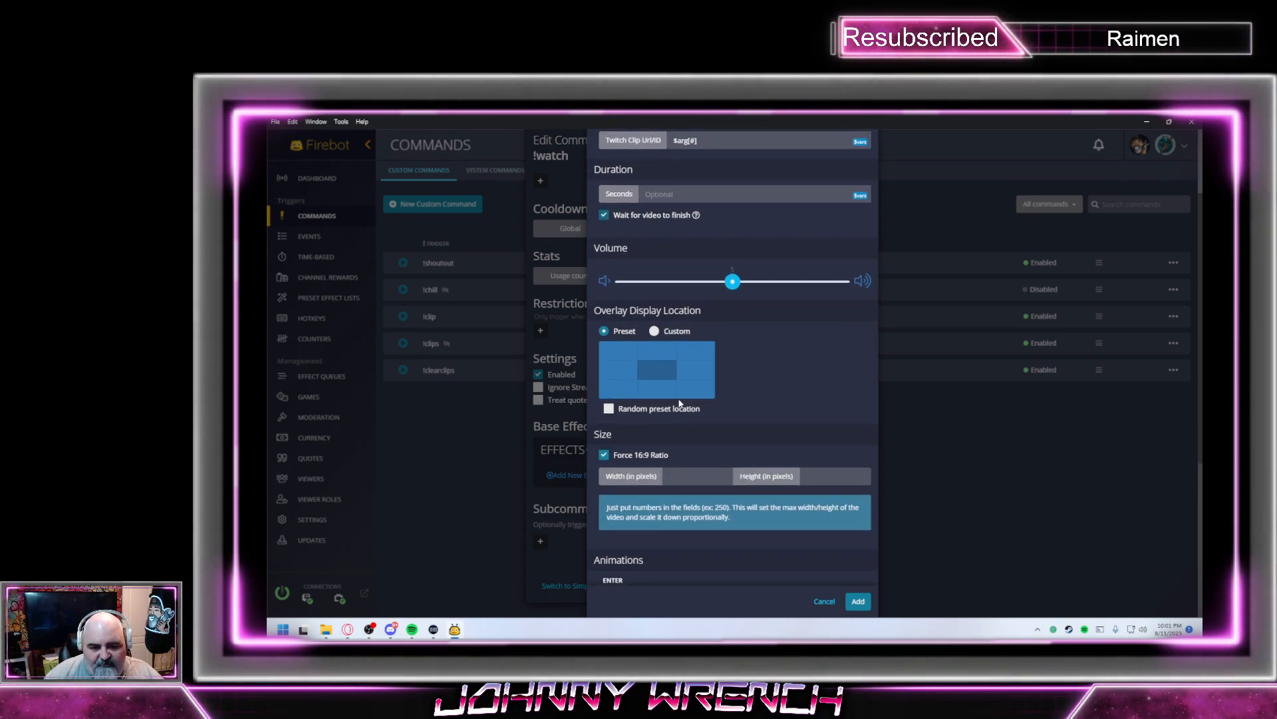
click(712, 476)
text(1)
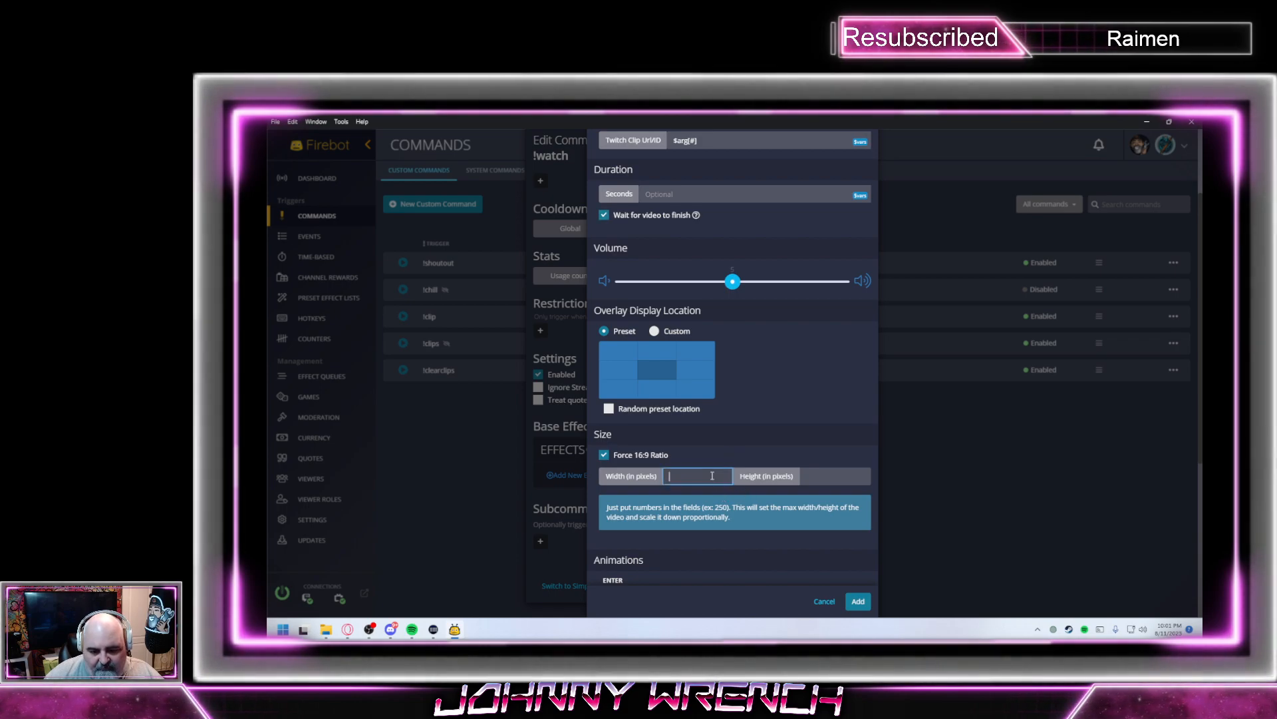
text(920)
scroll(720, 485, down, 3)
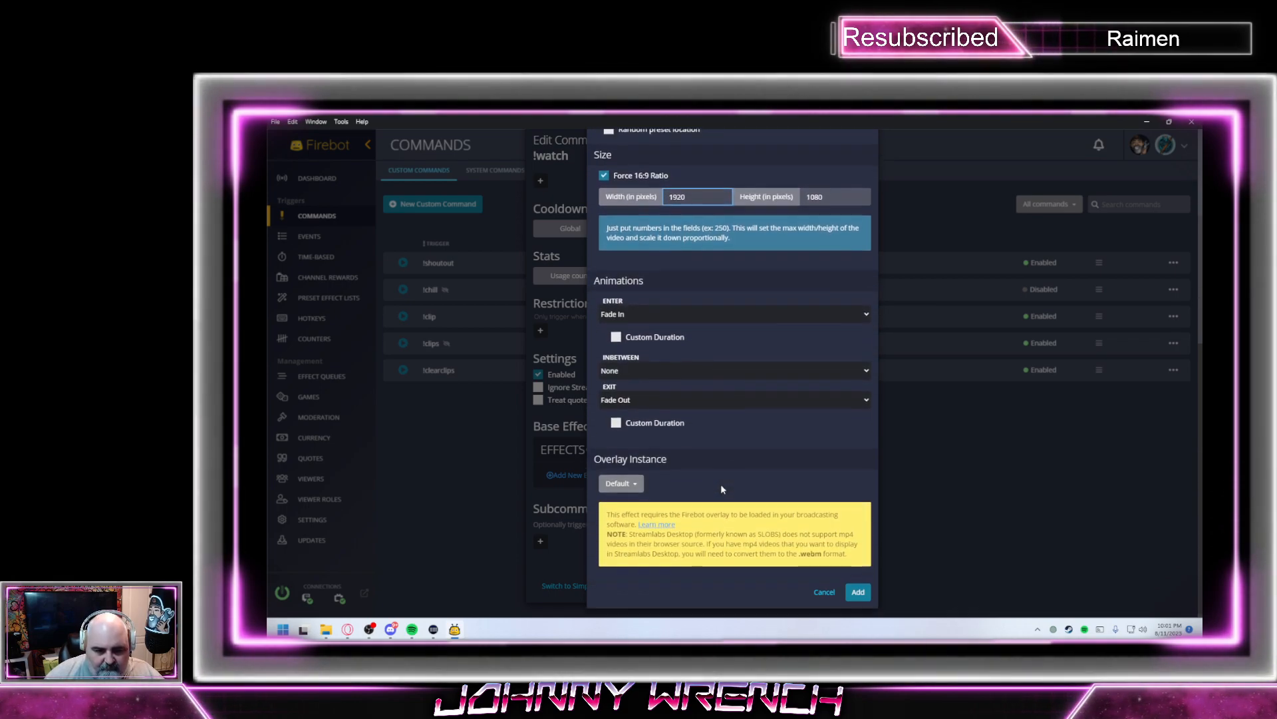
click(618, 527)
click(618, 563)
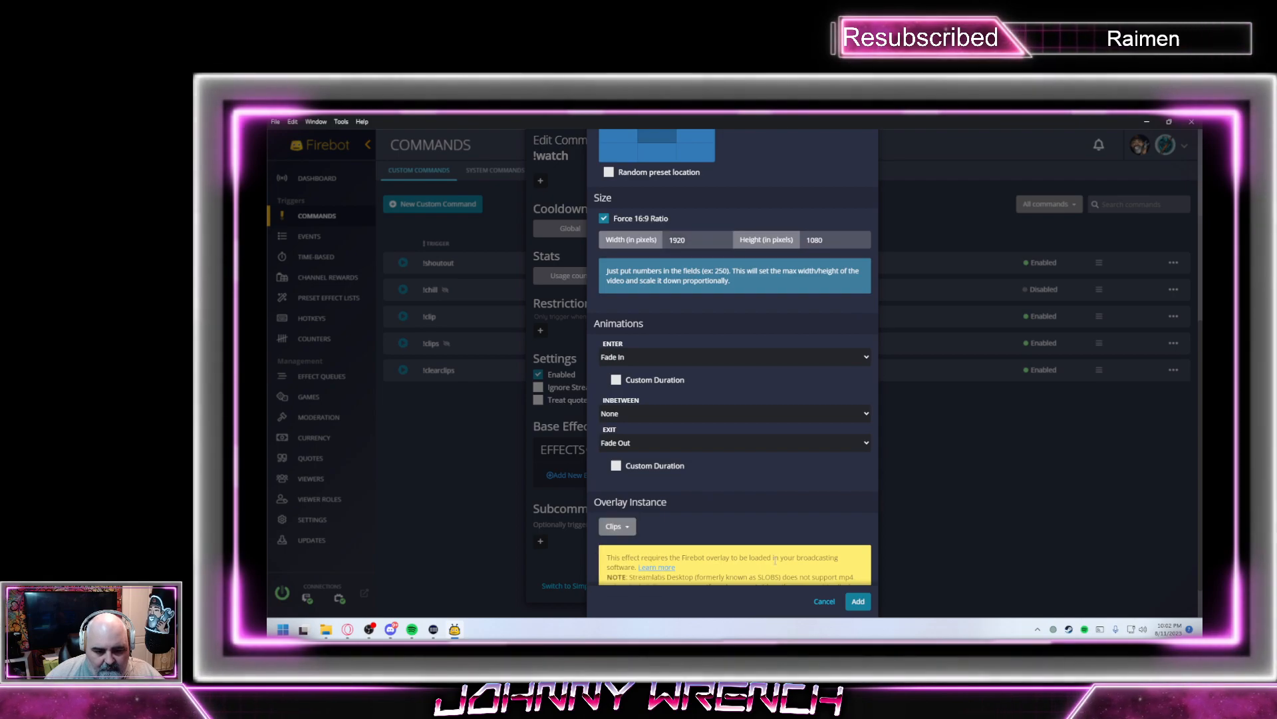
click(862, 603)
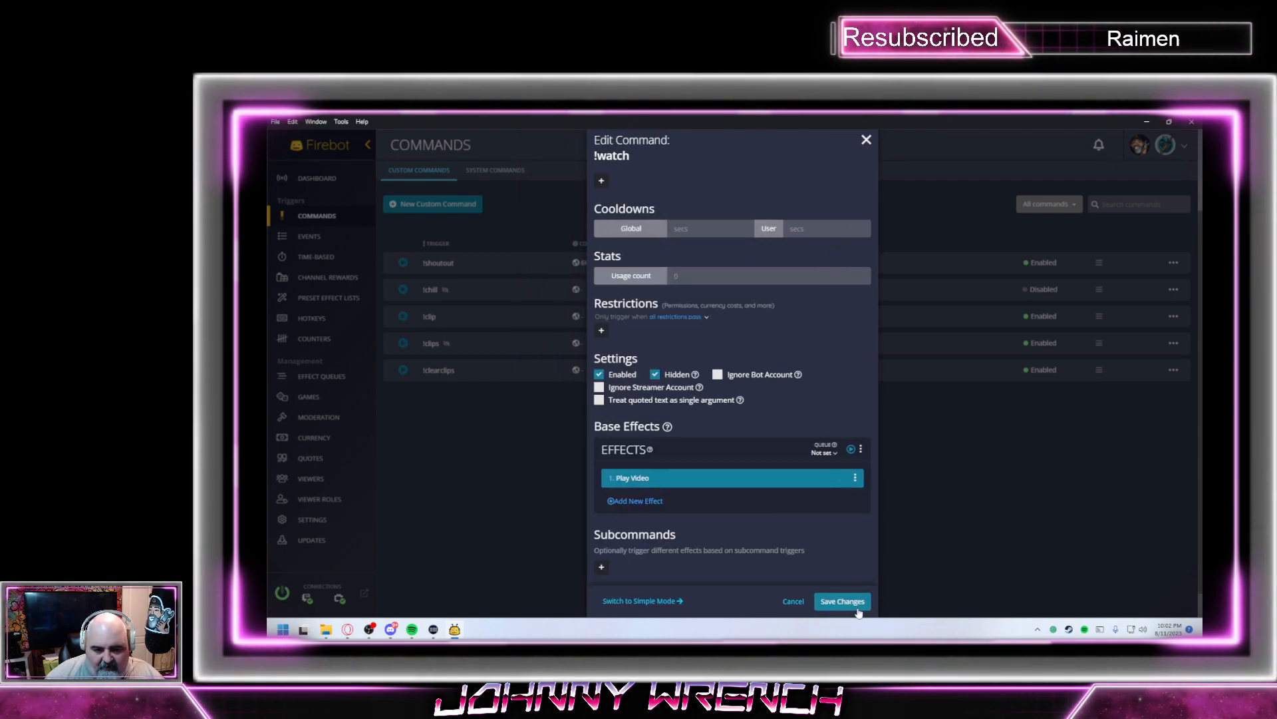
click(853, 603)
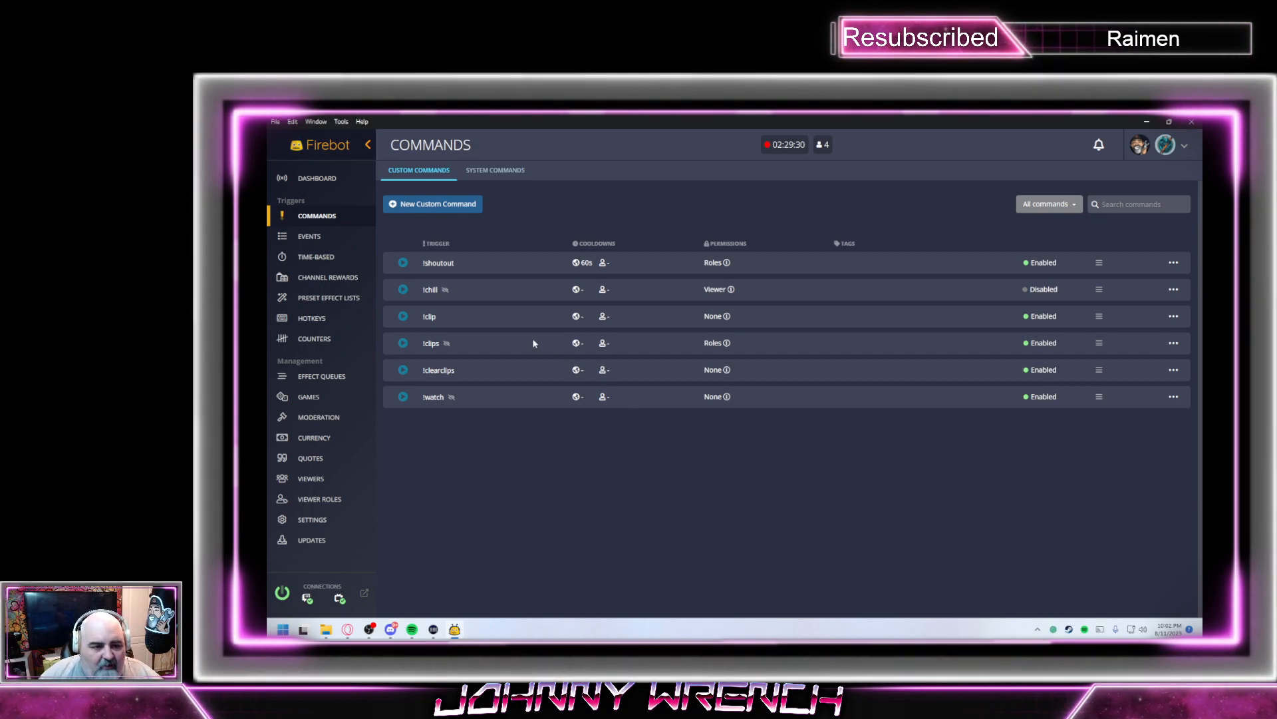
Reopen the !watch command and add an Update Counter effect for the clipq counter in Increment mode
click(1174, 396)
click(1124, 411)
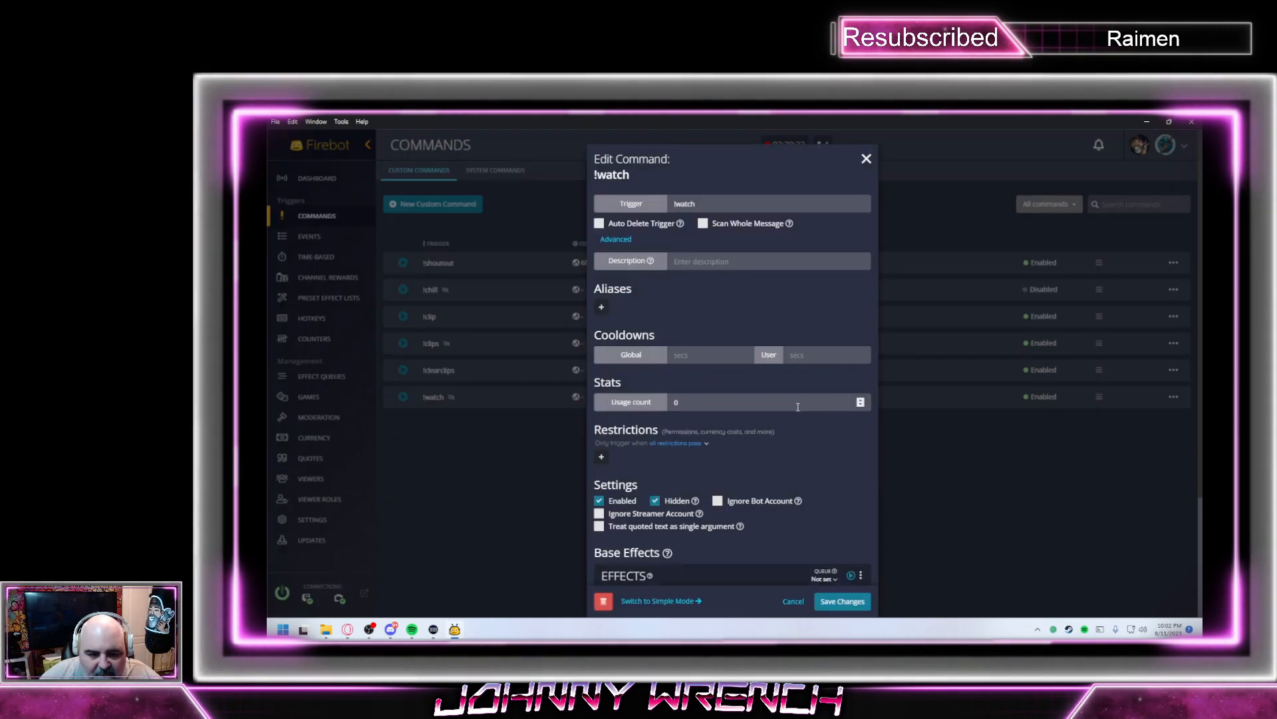
scroll(760, 417, down, 3)
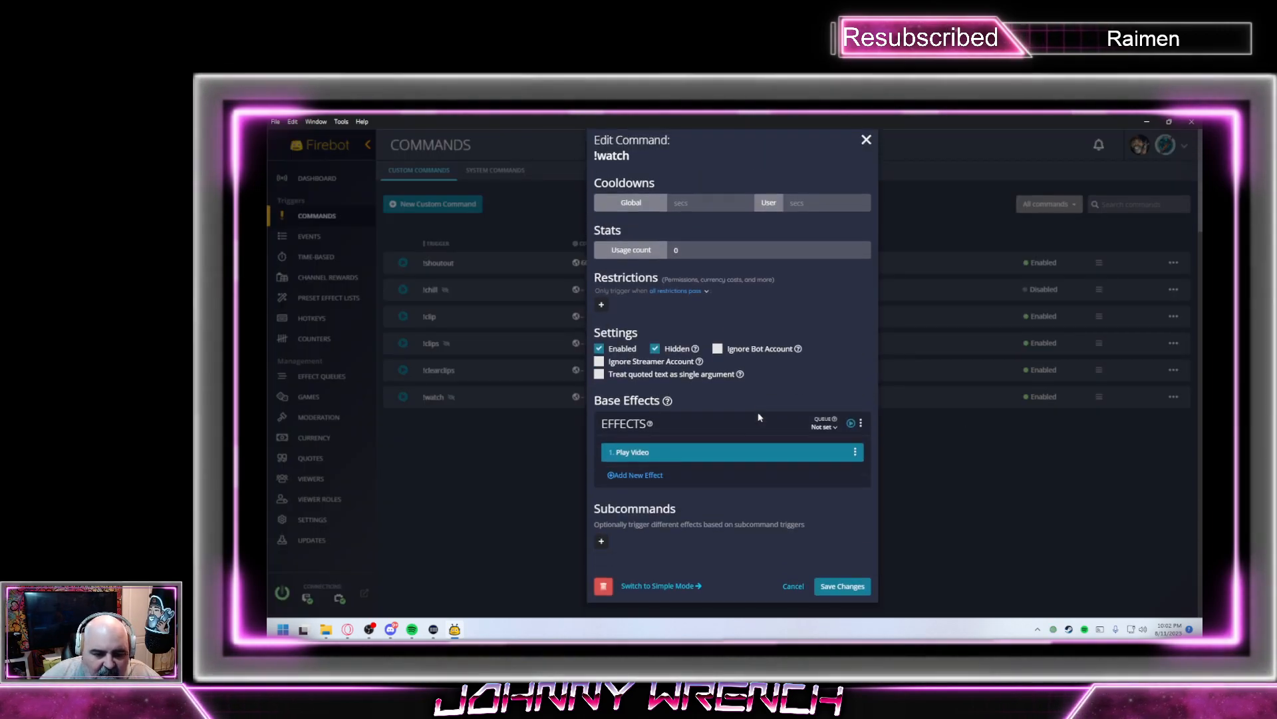
click(645, 472)
text(counter)
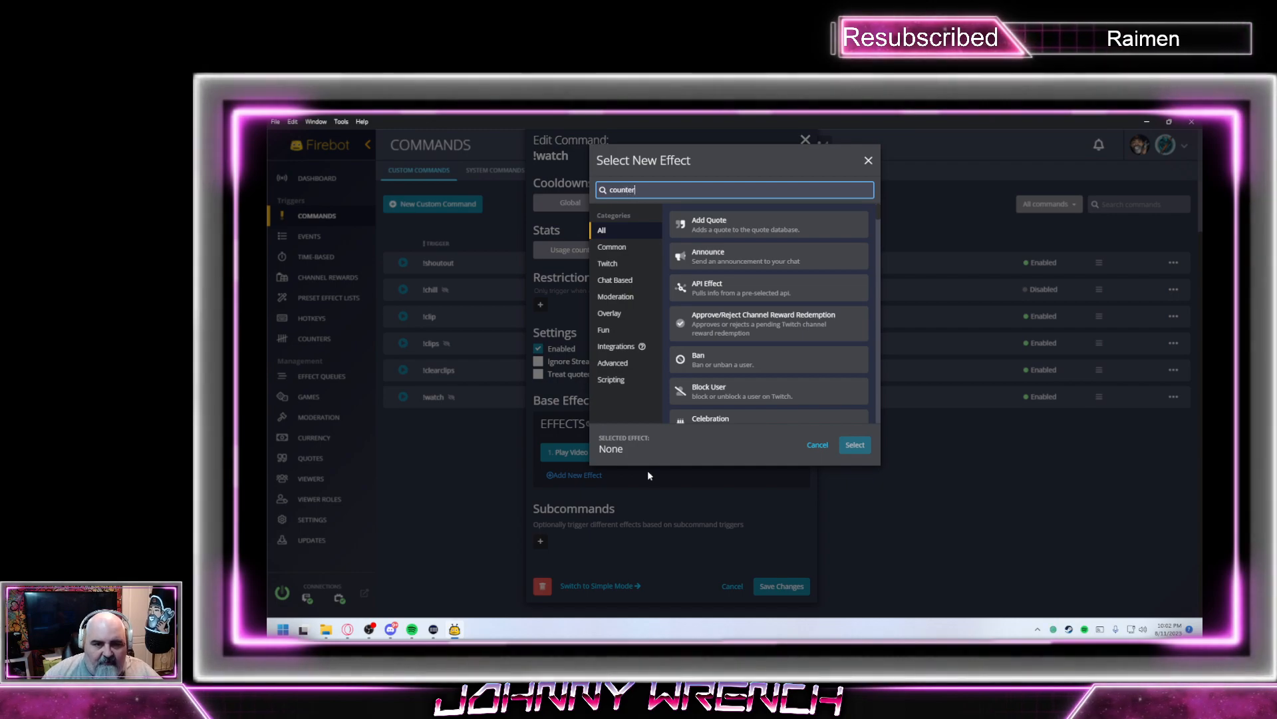
click(855, 444)
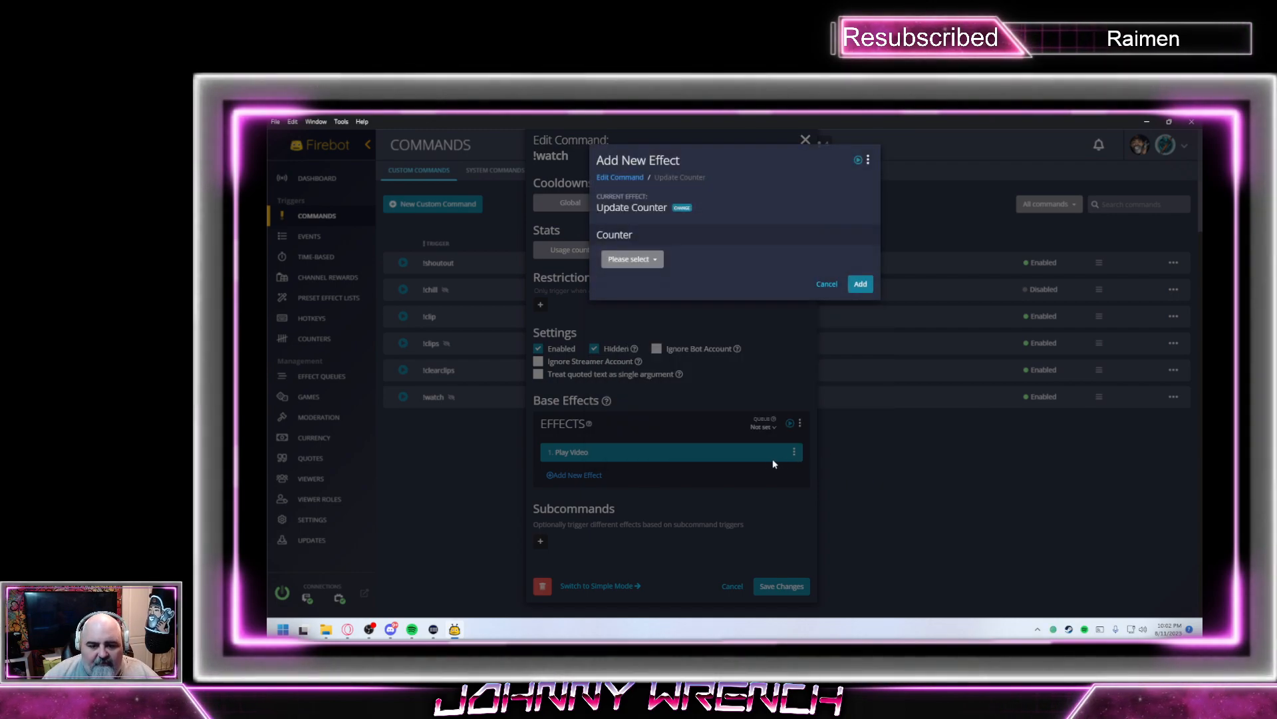
click(632, 258)
click(622, 279)
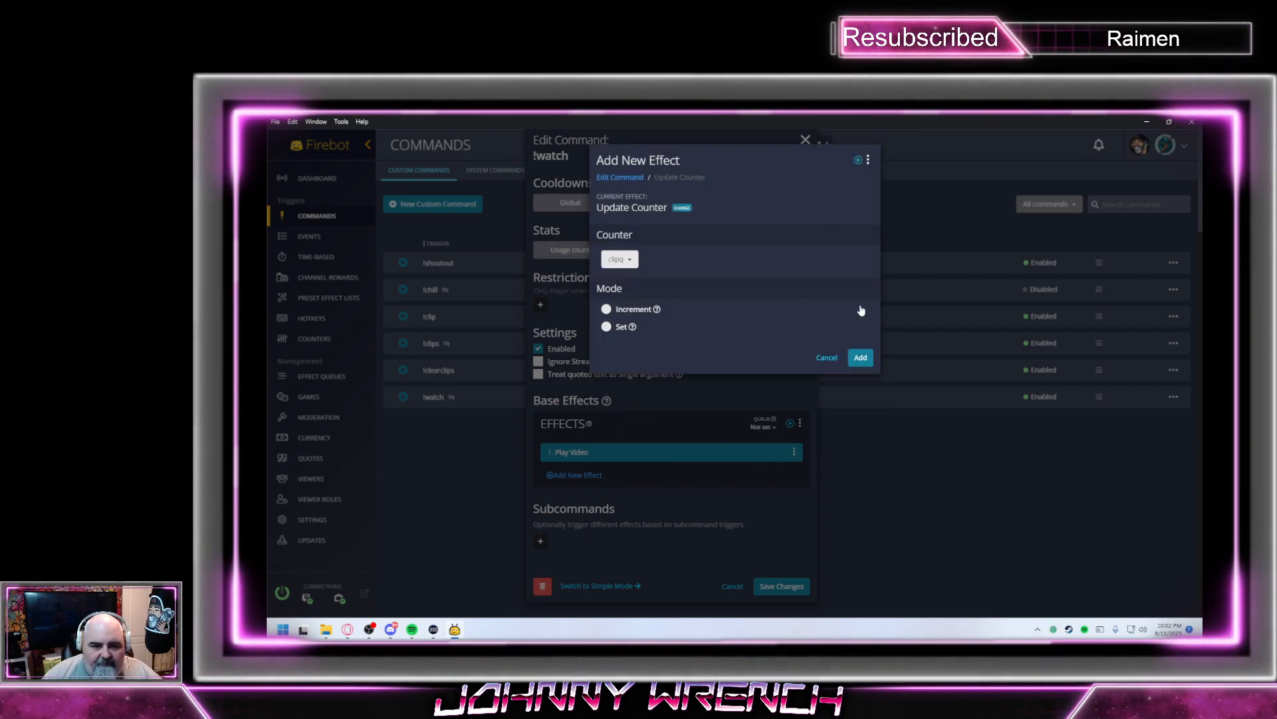
click(665, 309)
click(860, 411)
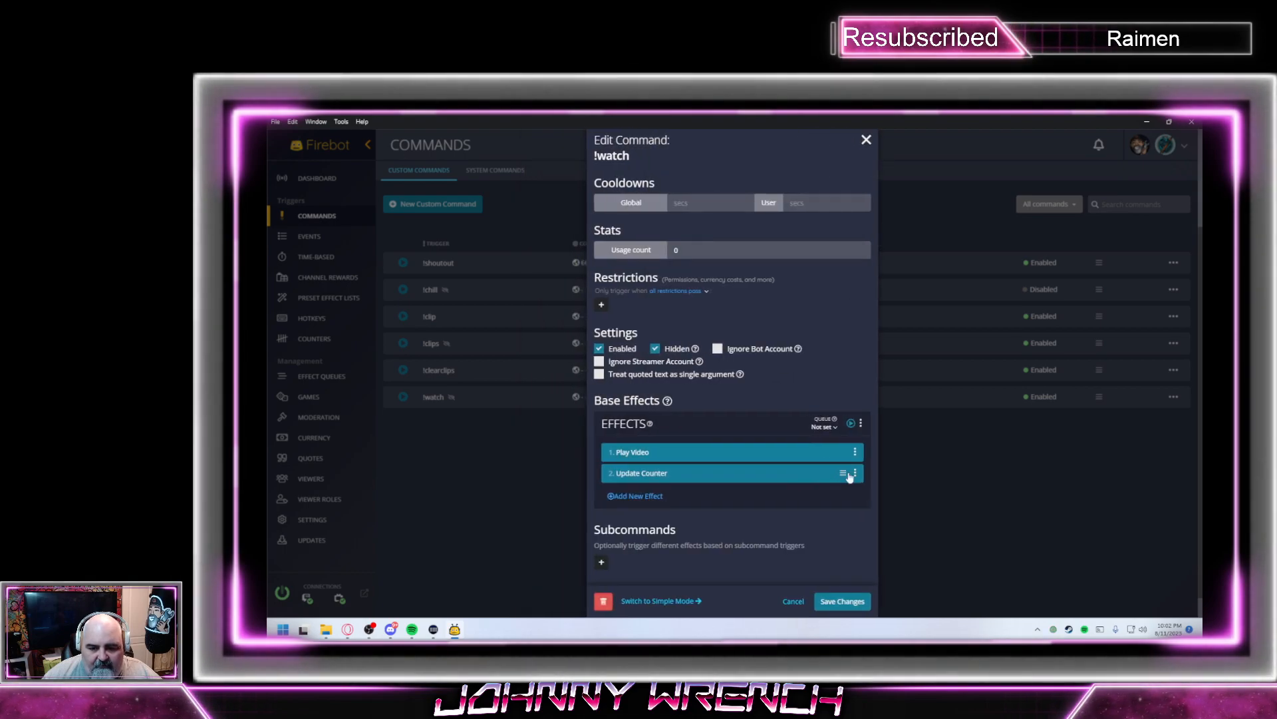
Duplicate the Update Counter effect and move one copy above the Play Video effect
click(855, 472)
click(895, 523)
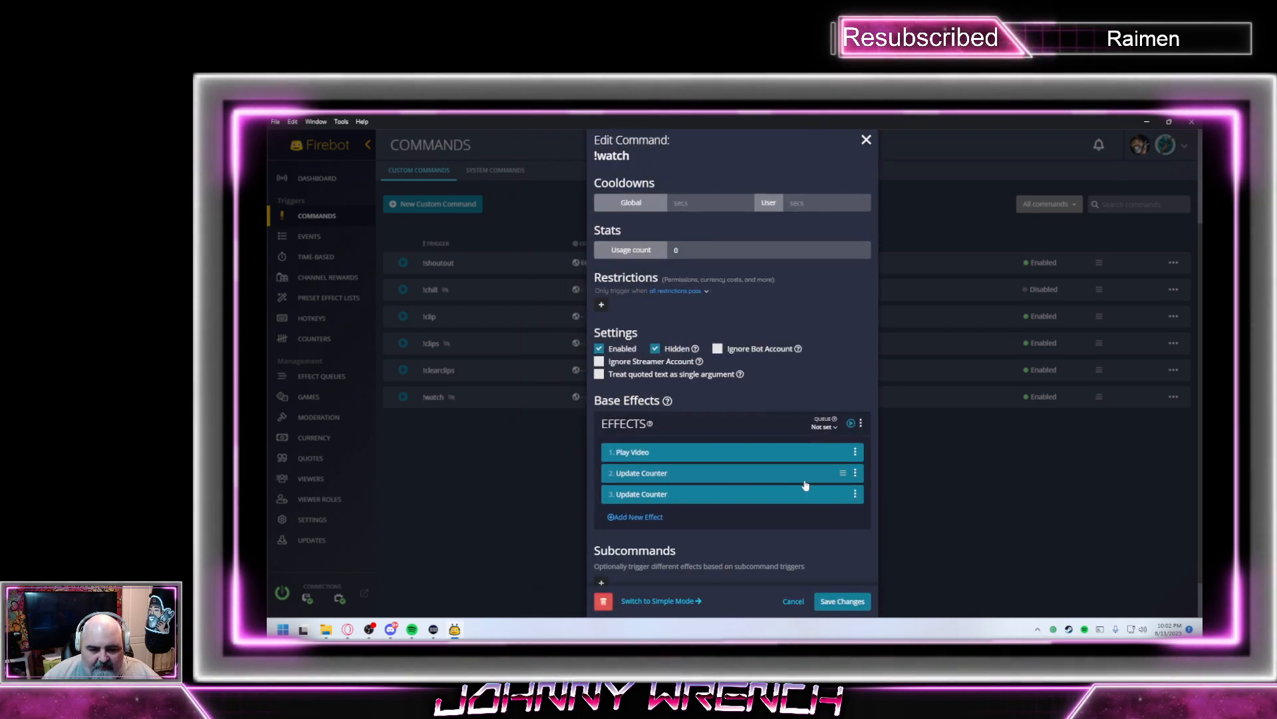
drag(843, 473, 835, 447)
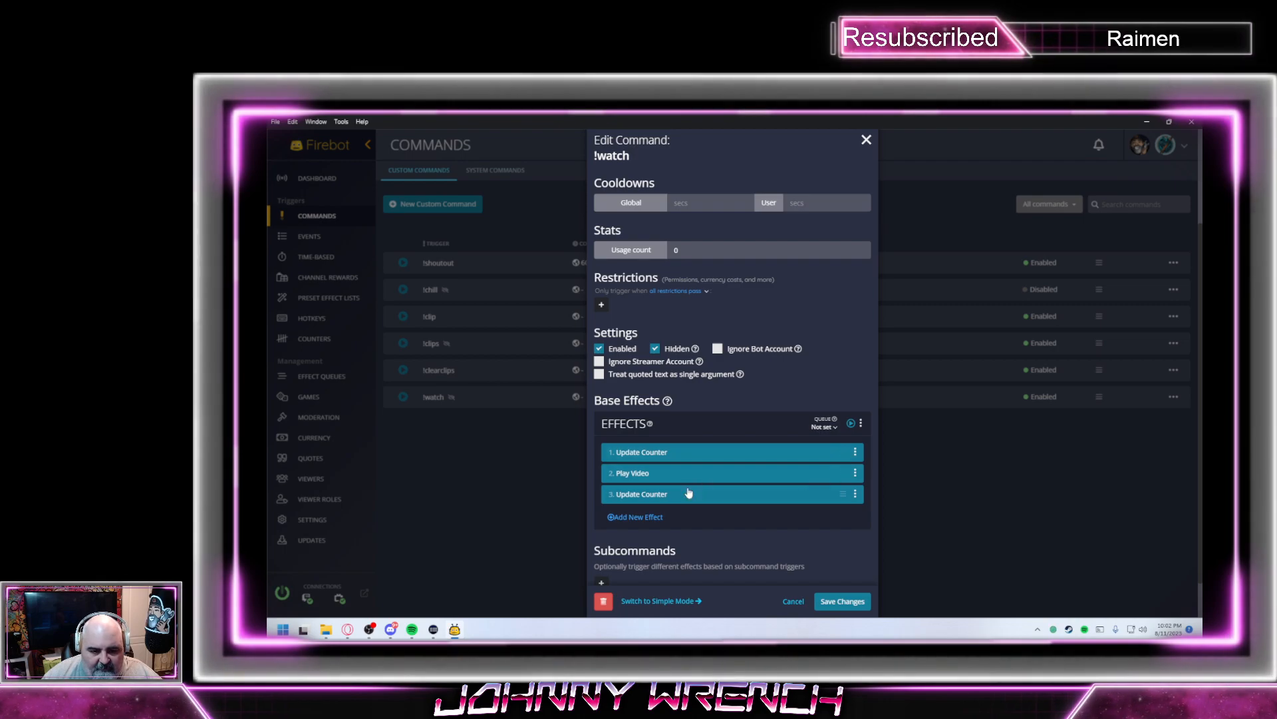
Set the last Update Counter effect's increment amount to -1 and save the !watch command
click(685, 490)
click(640, 388)
text(-1)
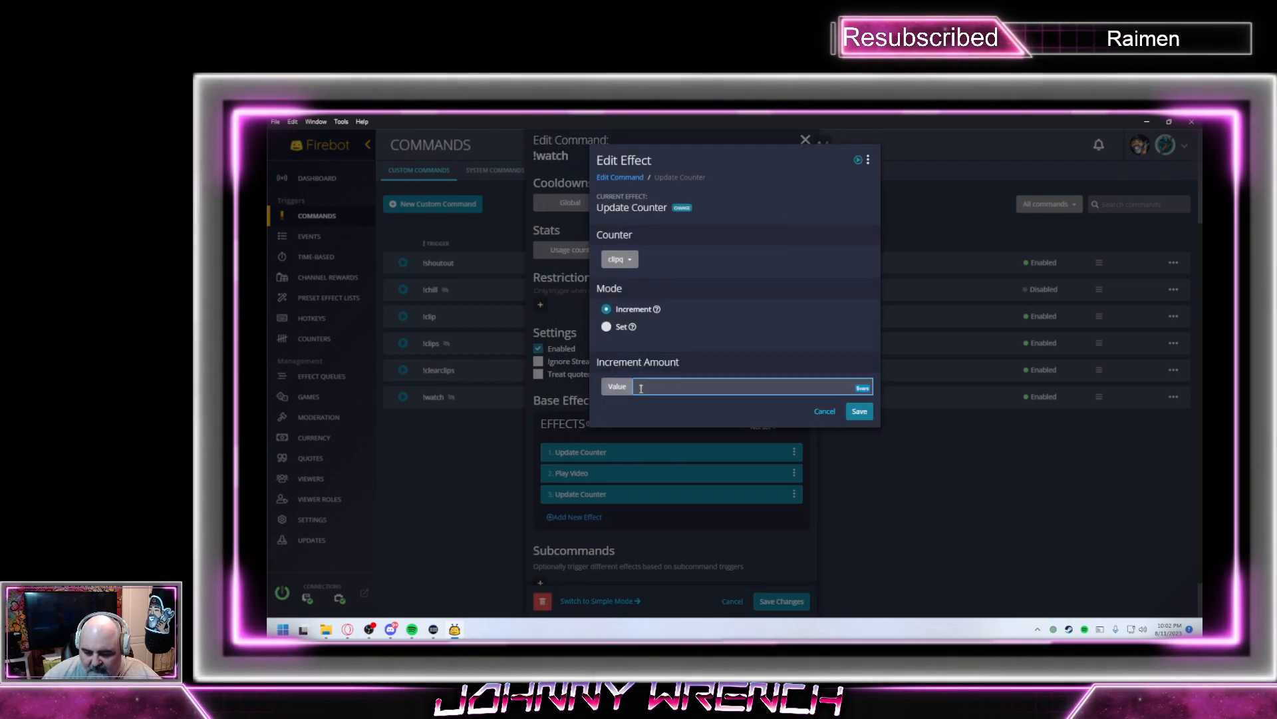
click(856, 412)
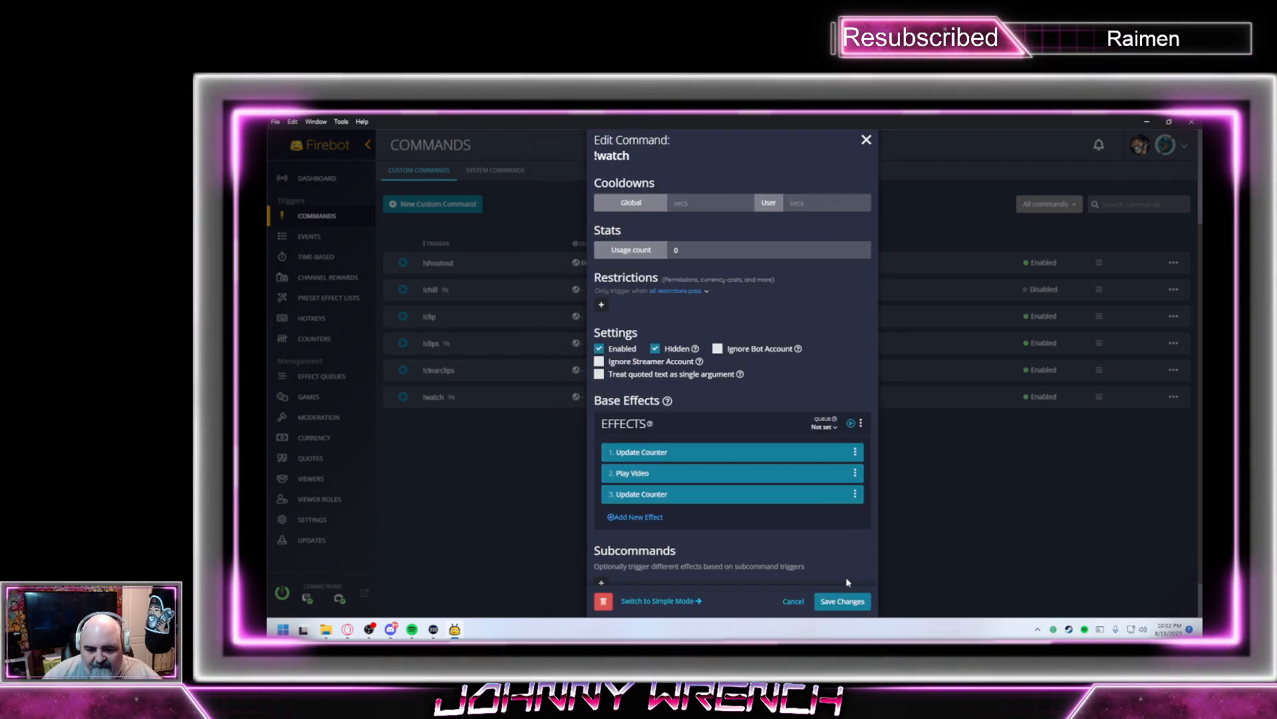
click(843, 602)
Paste the Twitch clip link into the dashboard's chat message, remove "BoredCovertCamelThunBeast" from it, and cut the remaining text
click(314, 179)
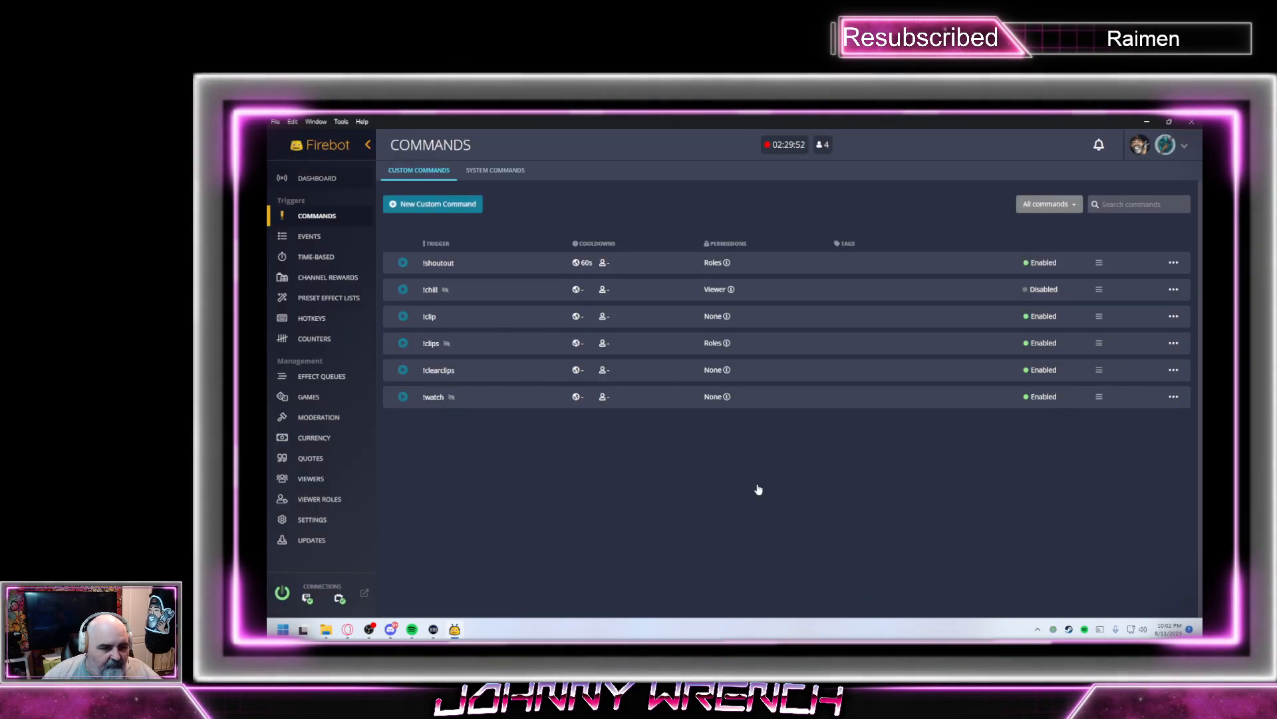
click(672, 607)
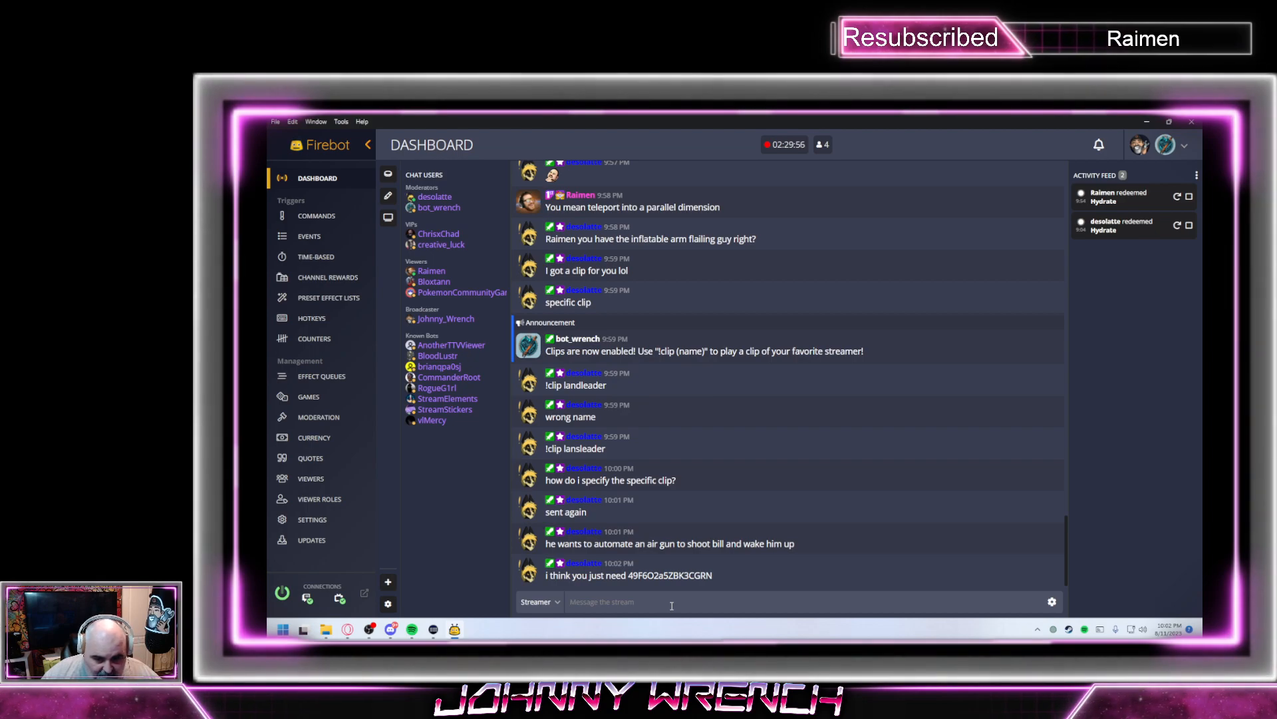
text(https://clips.twitch.tv/BoredCovertCamelThunBeast-49F6O2a5ZBK3CGRN)
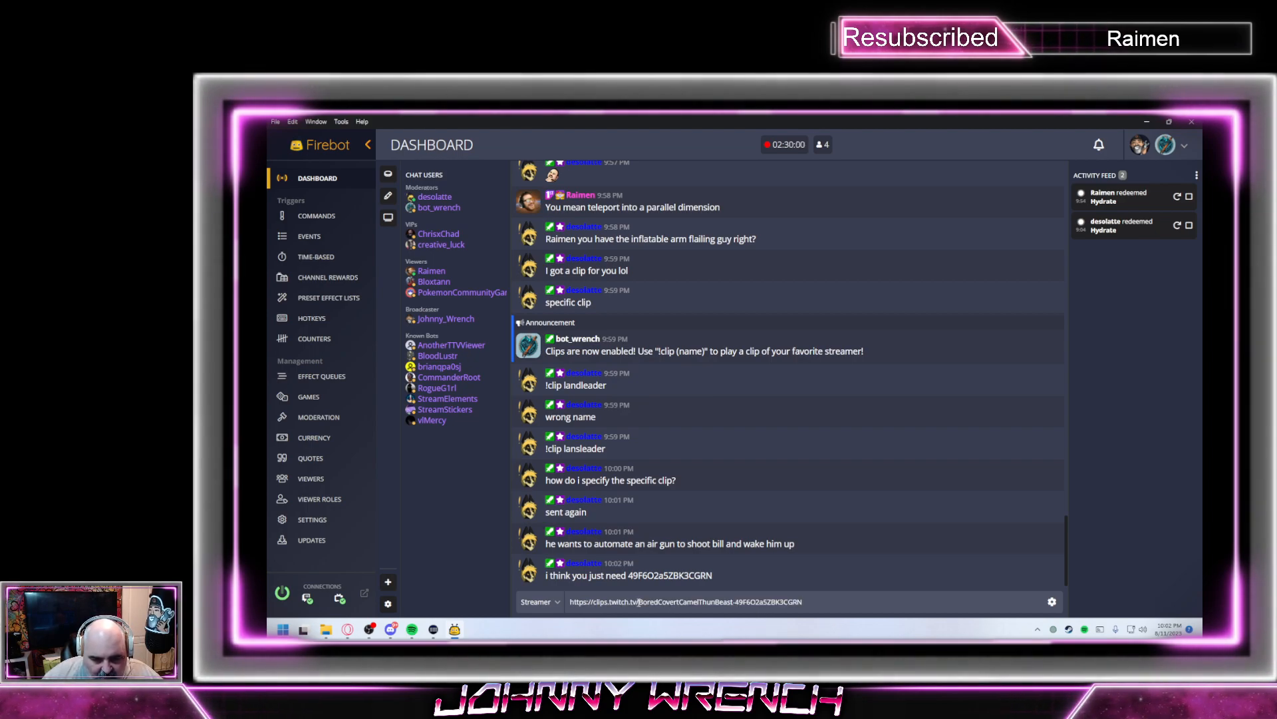
drag(639, 602, 734, 603)
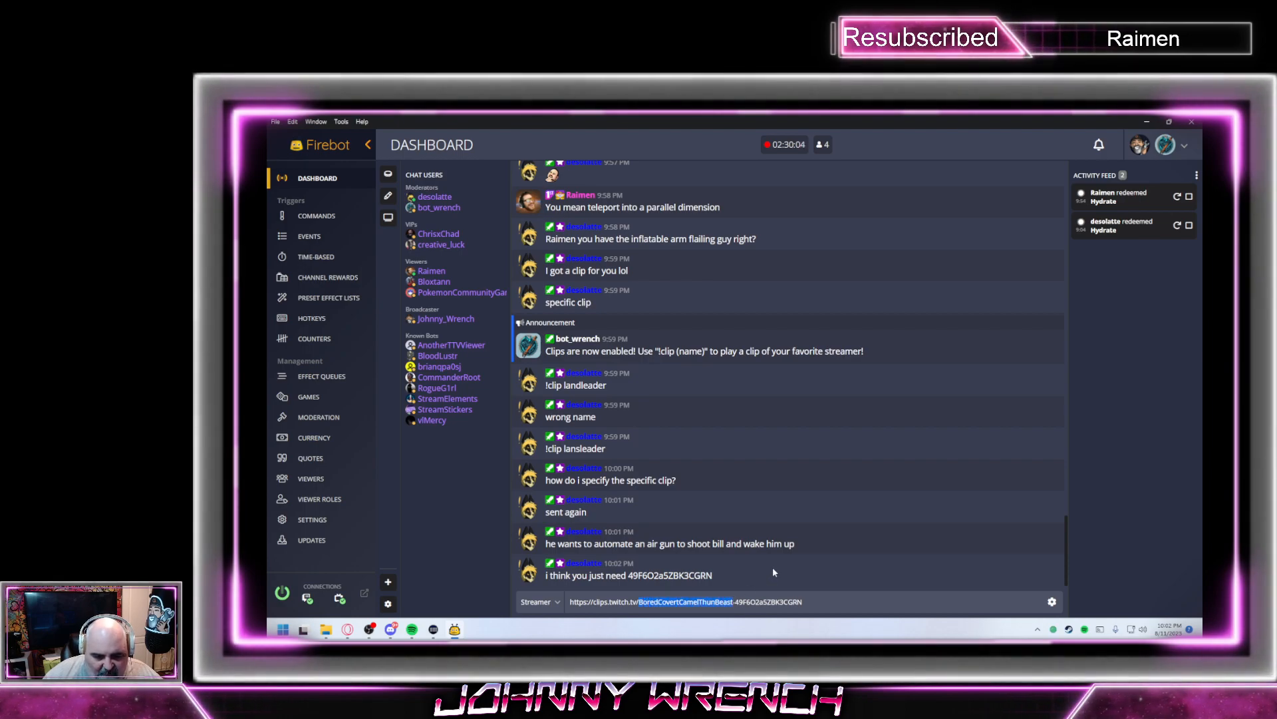
key(BackSpace)
drag(786, 602, 484, 602)
key(ctrl+x)
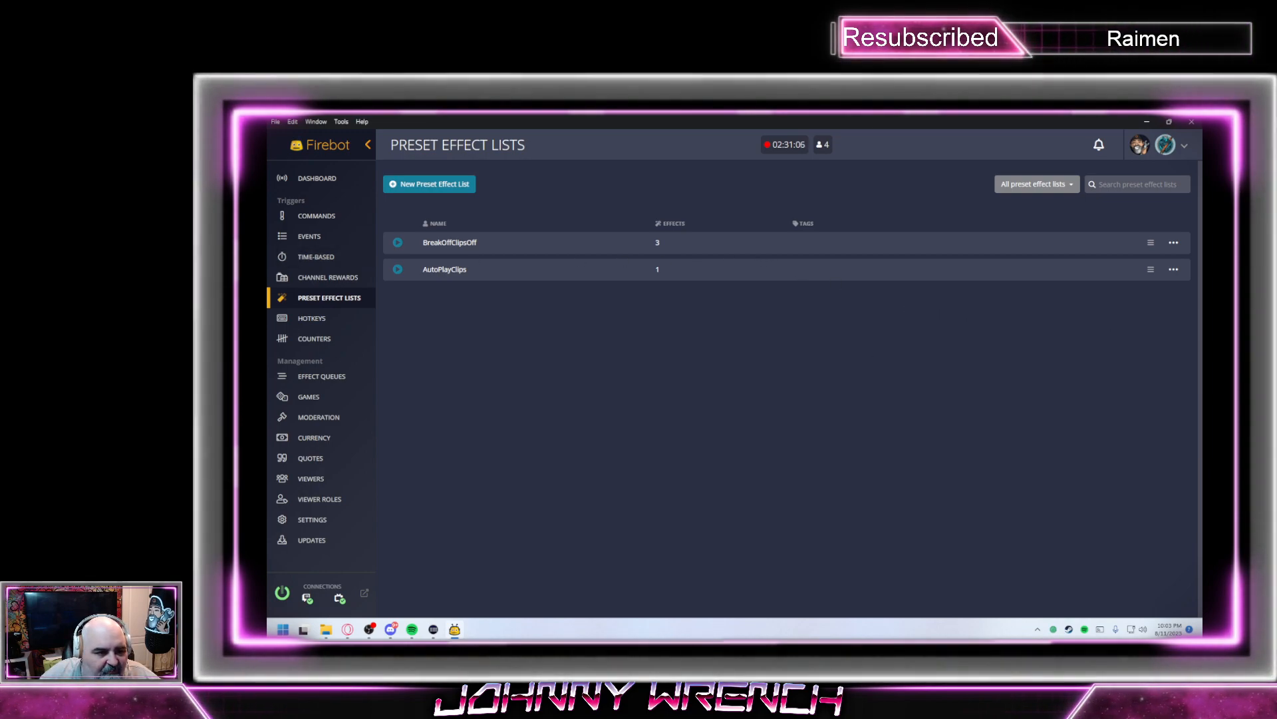
click(1174, 269)
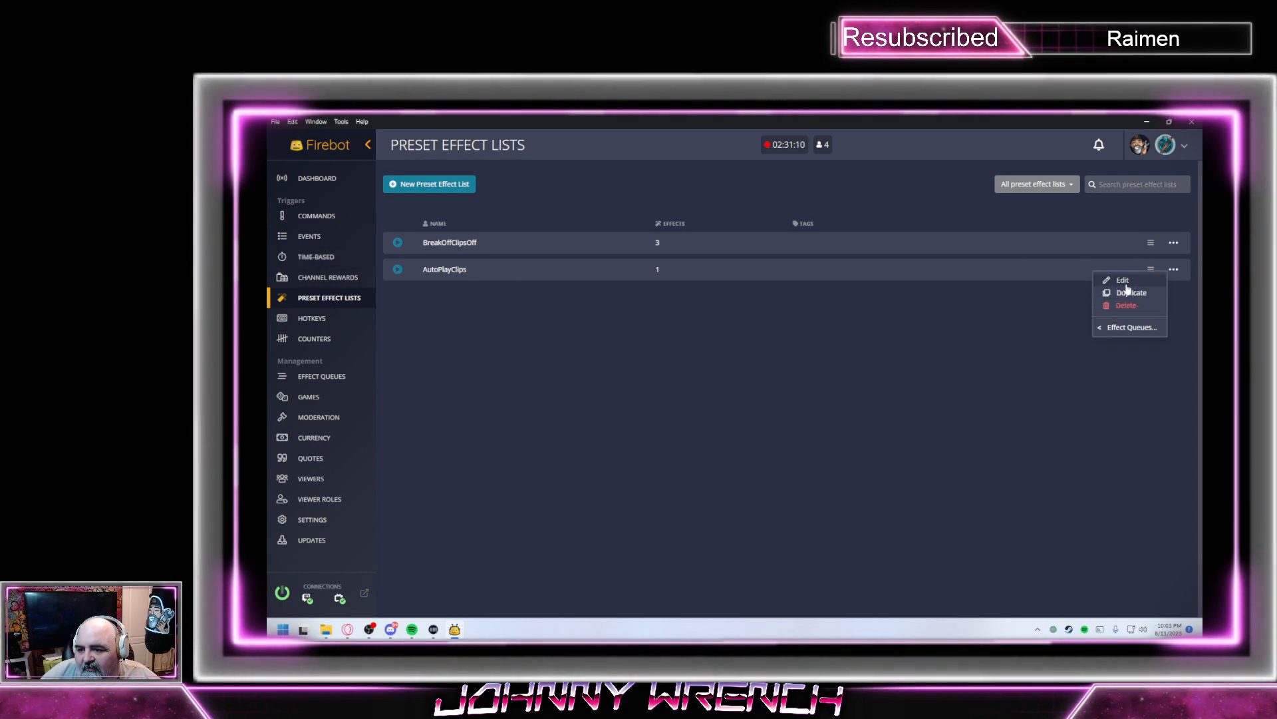
click(989, 326)
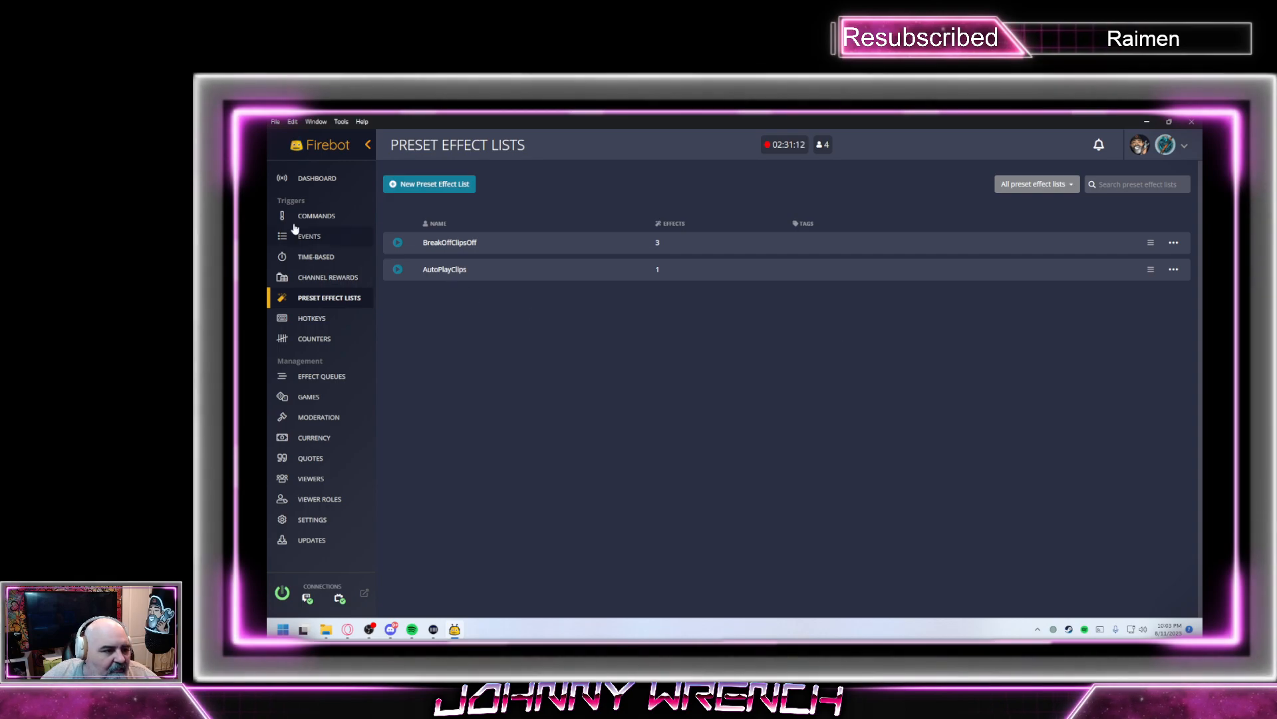
Move the [S] Short Break event from General Events to the OBS Events set and disable it
click(307, 236)
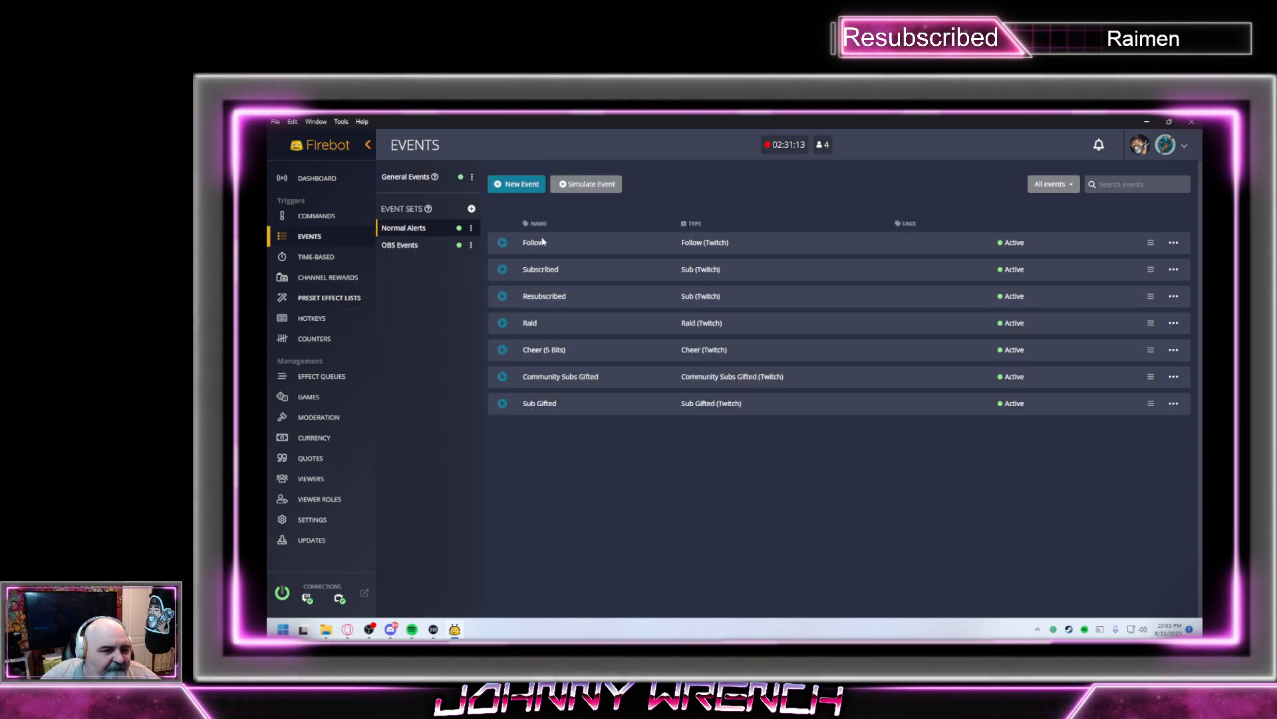
click(413, 247)
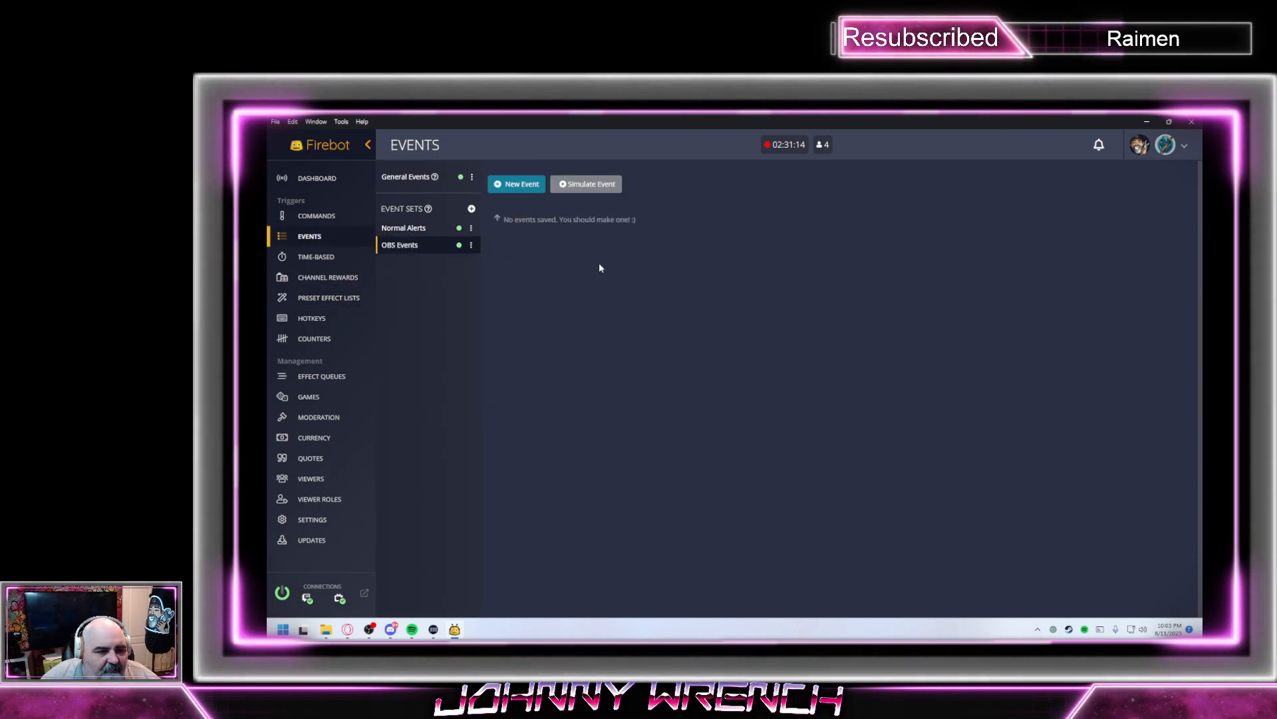
click(408, 181)
click(1171, 245)
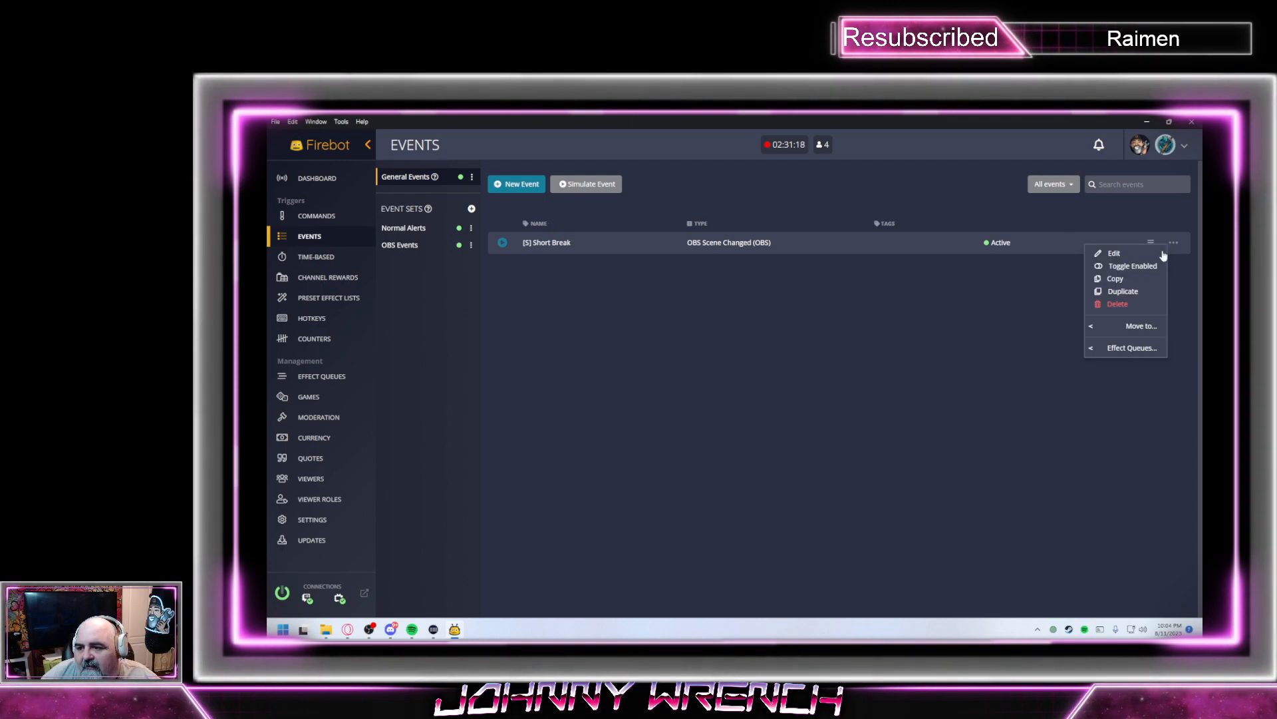
click(1118, 304)
click(1028, 350)
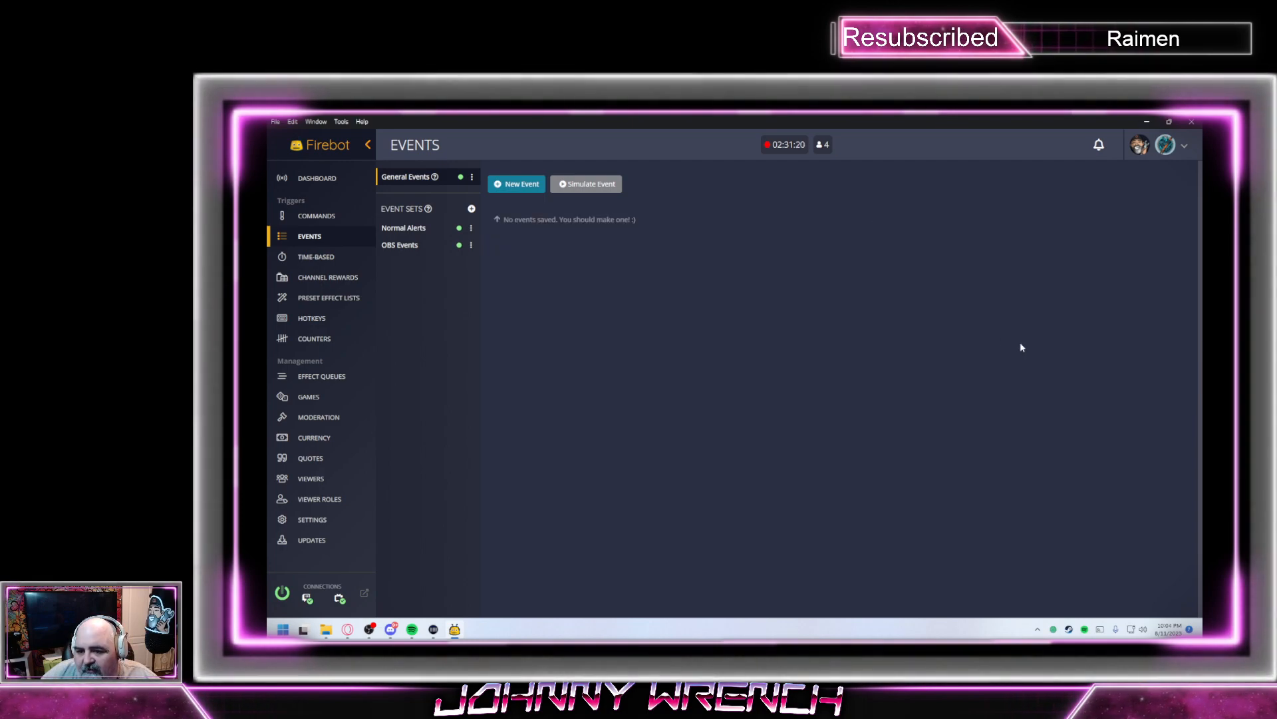
click(399, 245)
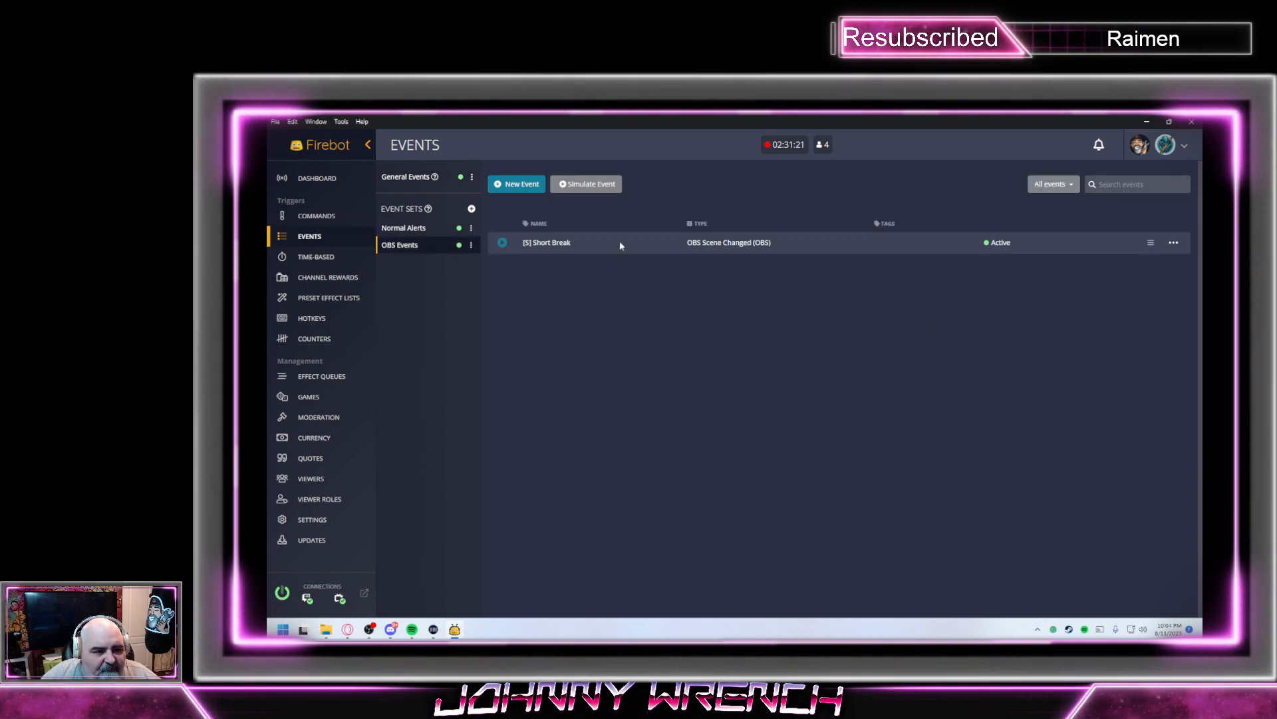
click(1174, 244)
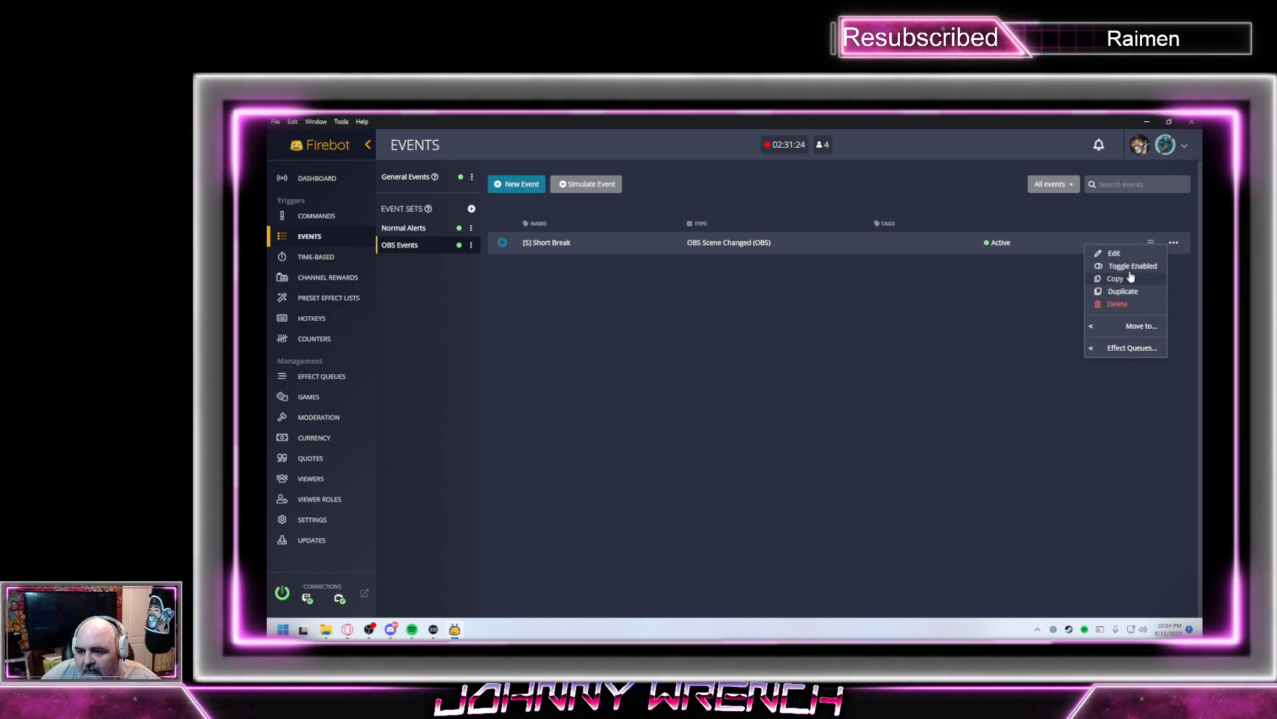
click(1131, 266)
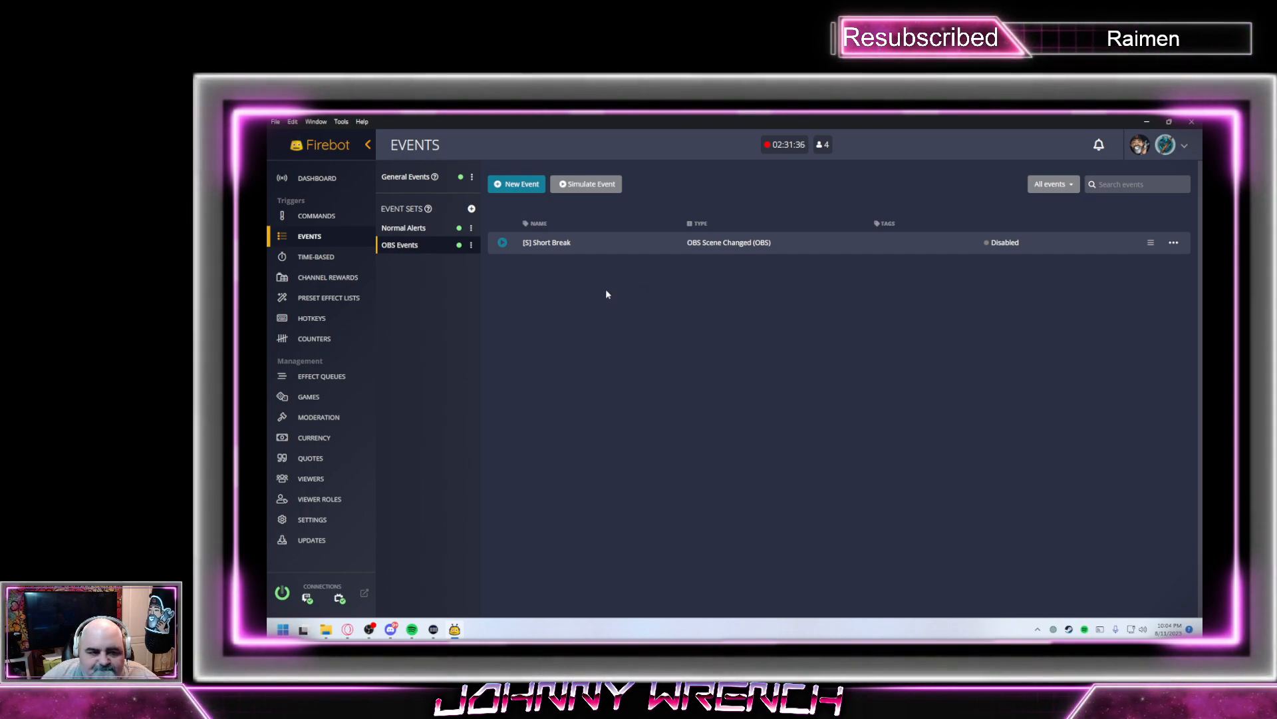
Check the If conditions of the ClipQ timer's Conditional Effects, disable that effect, and save the timer
click(328, 219)
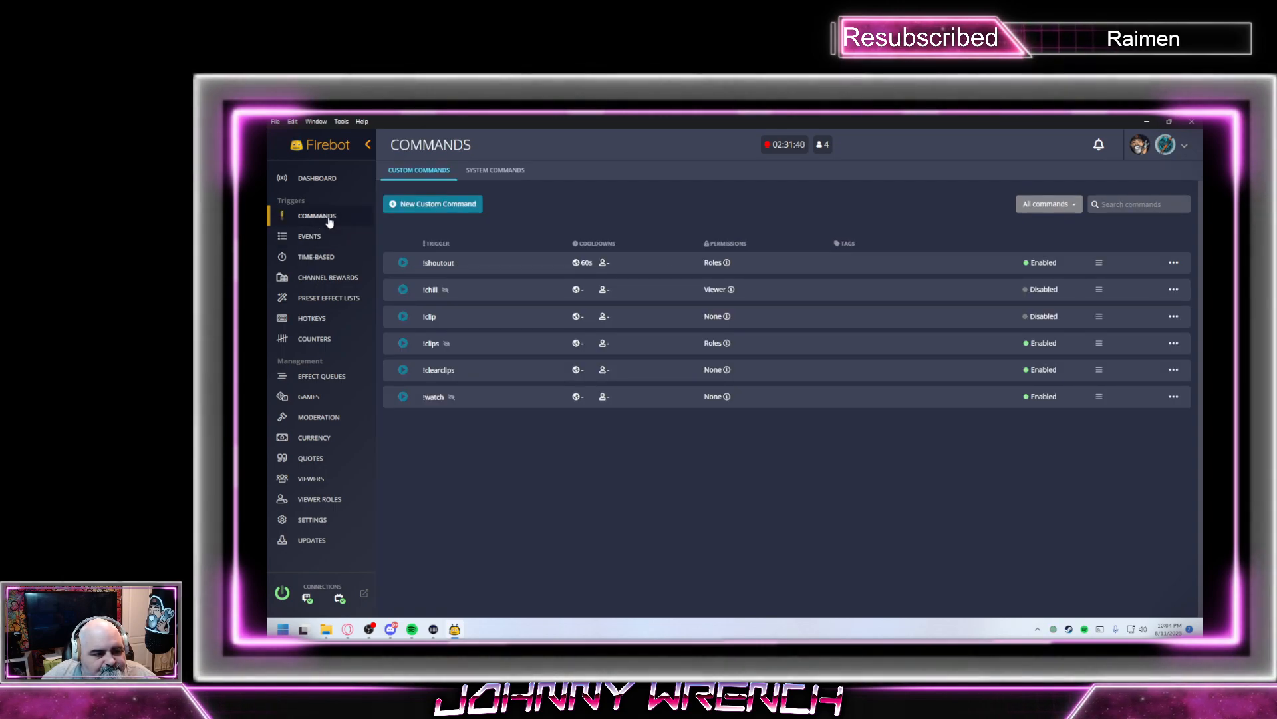
click(317, 257)
click(1169, 290)
click(1096, 297)
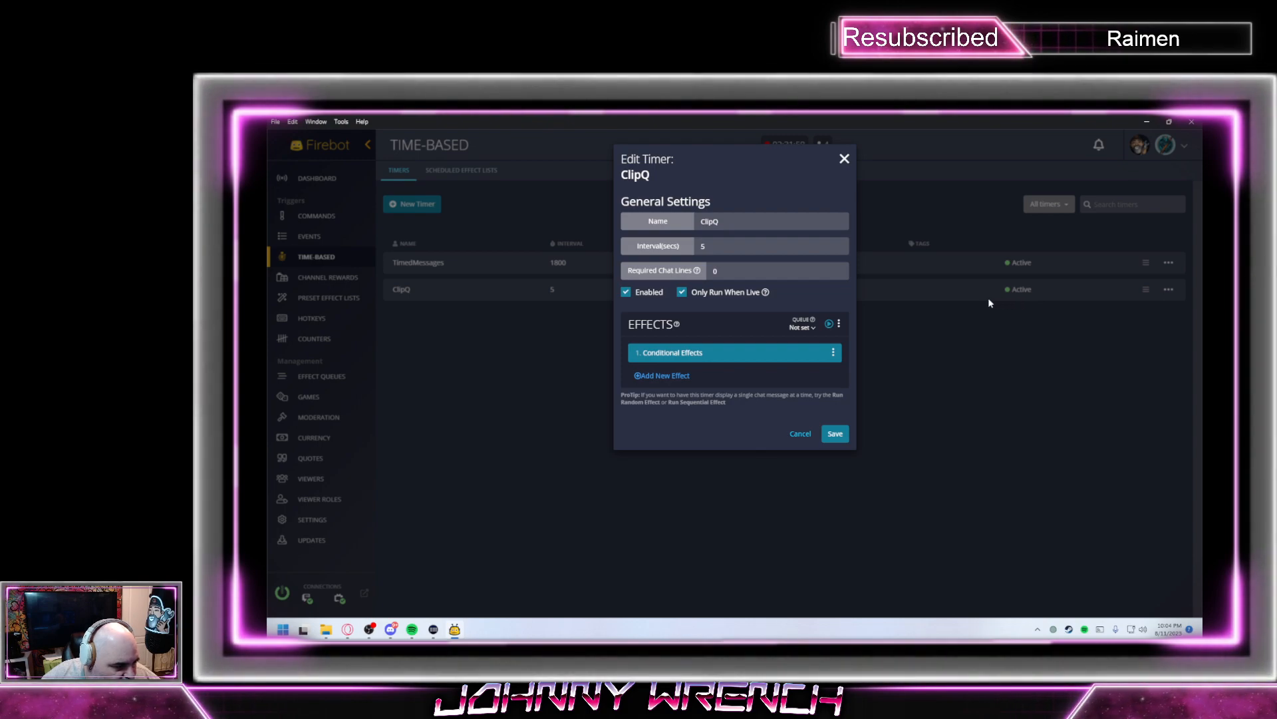
click(702, 353)
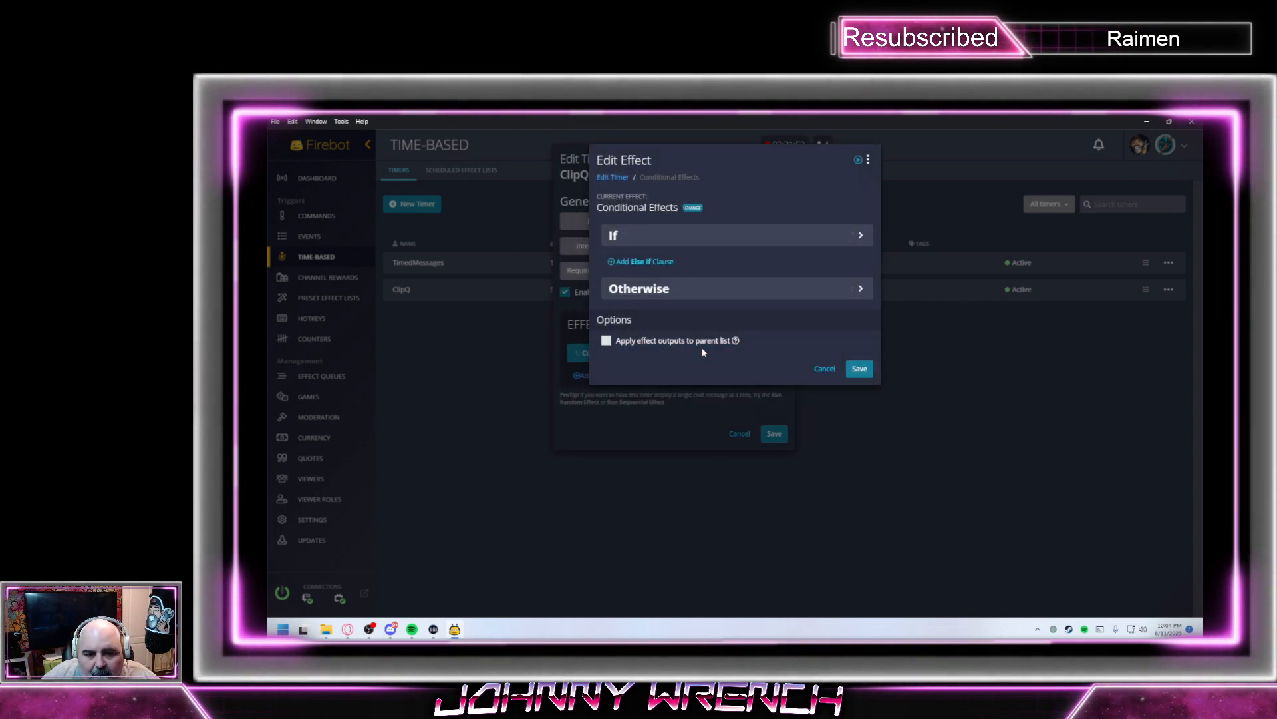
click(691, 240)
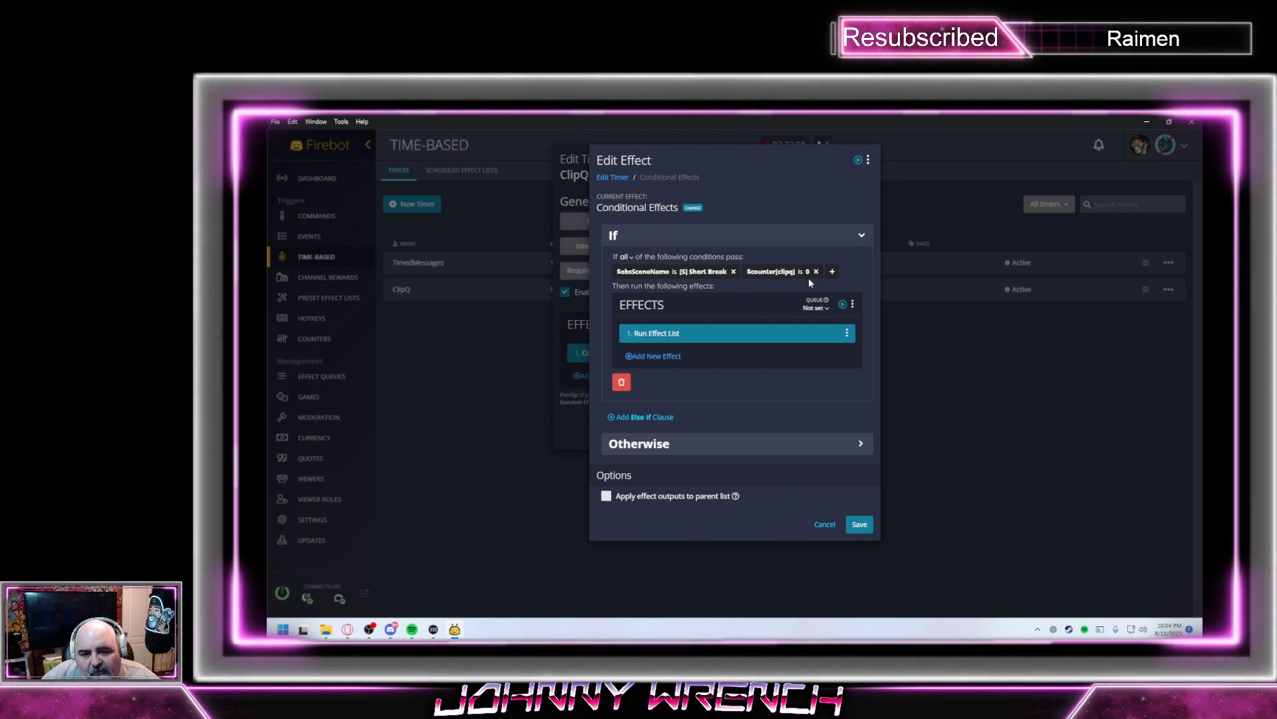
click(825, 524)
click(840, 324)
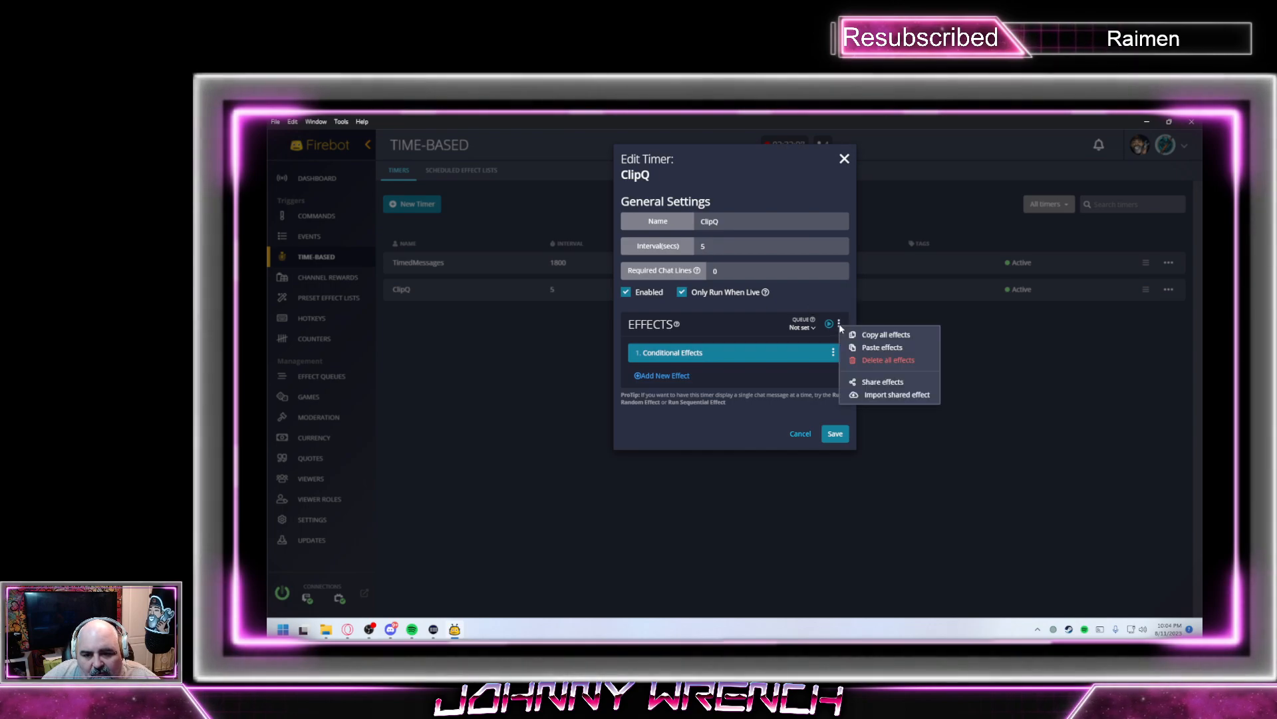
click(839, 325)
click(833, 352)
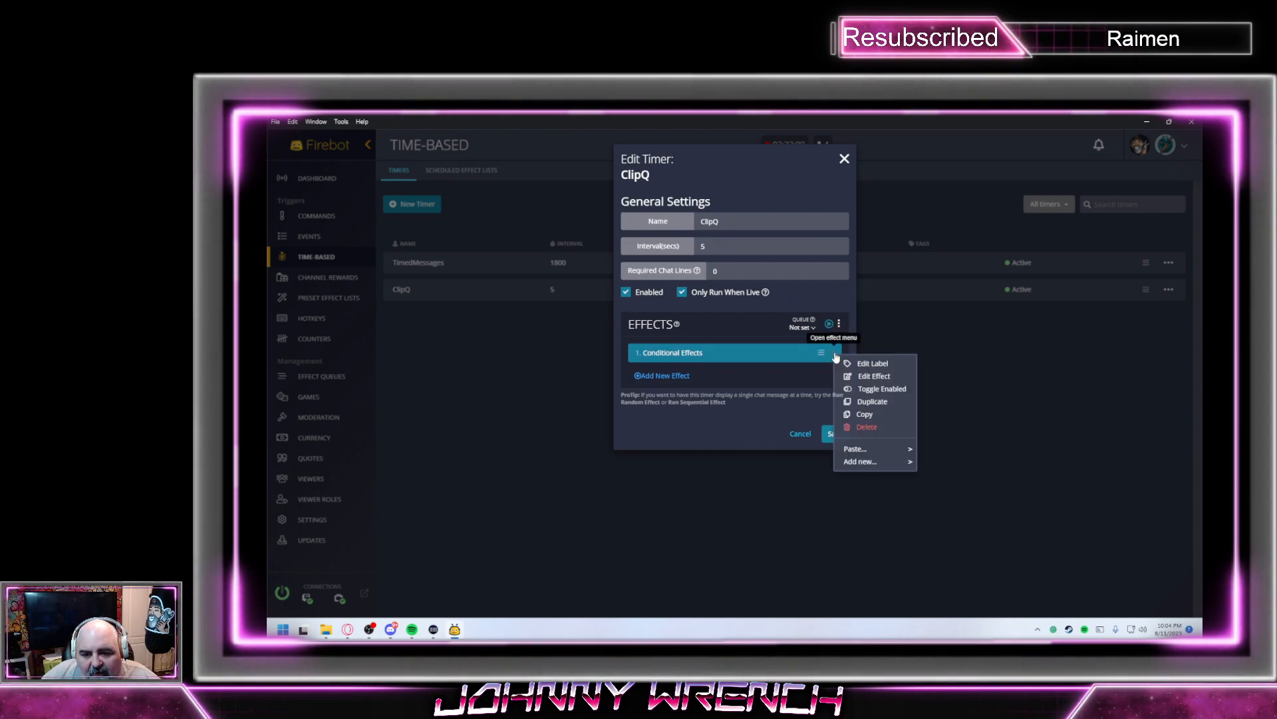
click(852, 396)
click(835, 433)
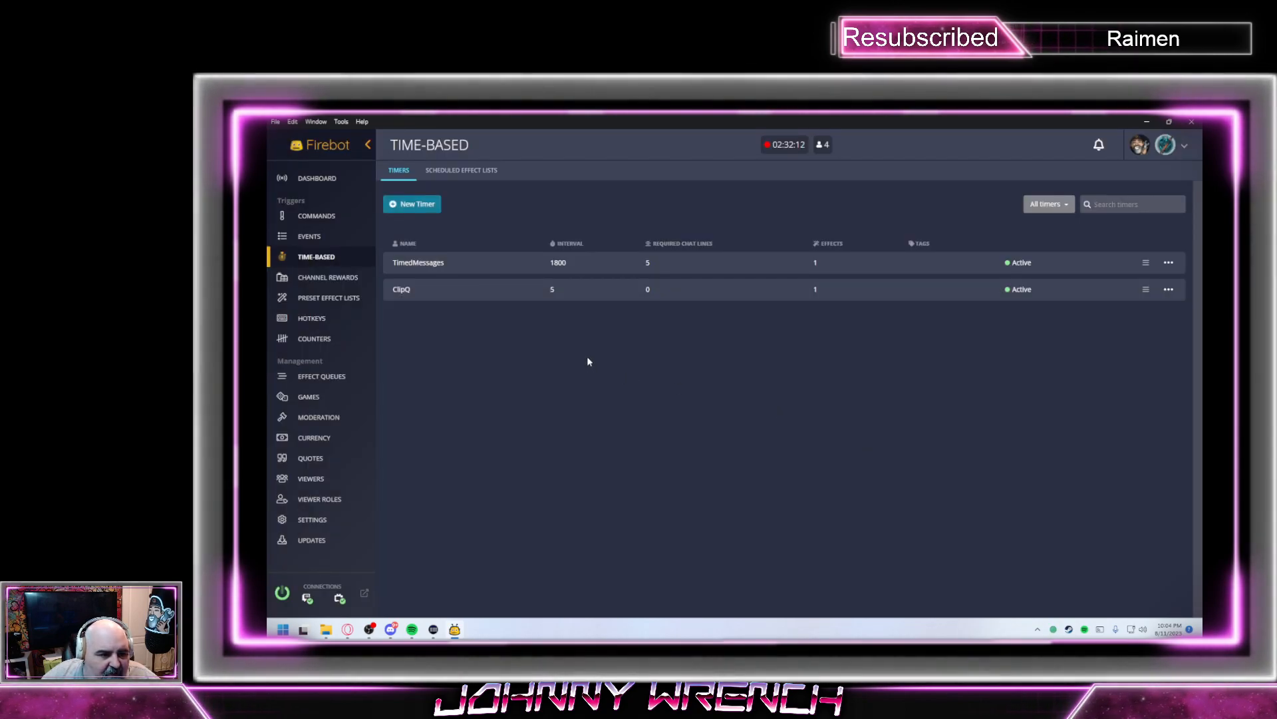
Reopen the ClipQ timer, toggle the enabled state of its Conditional Effects, and save the timer
click(323, 215)
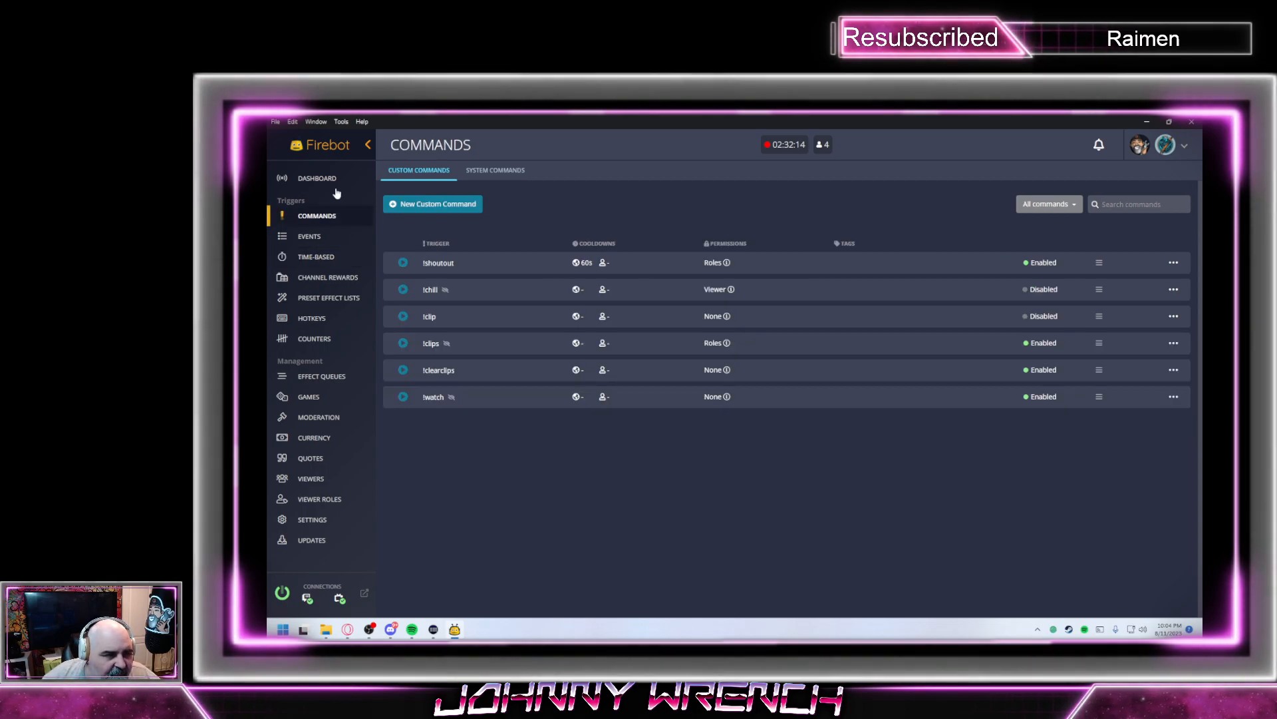
click(322, 178)
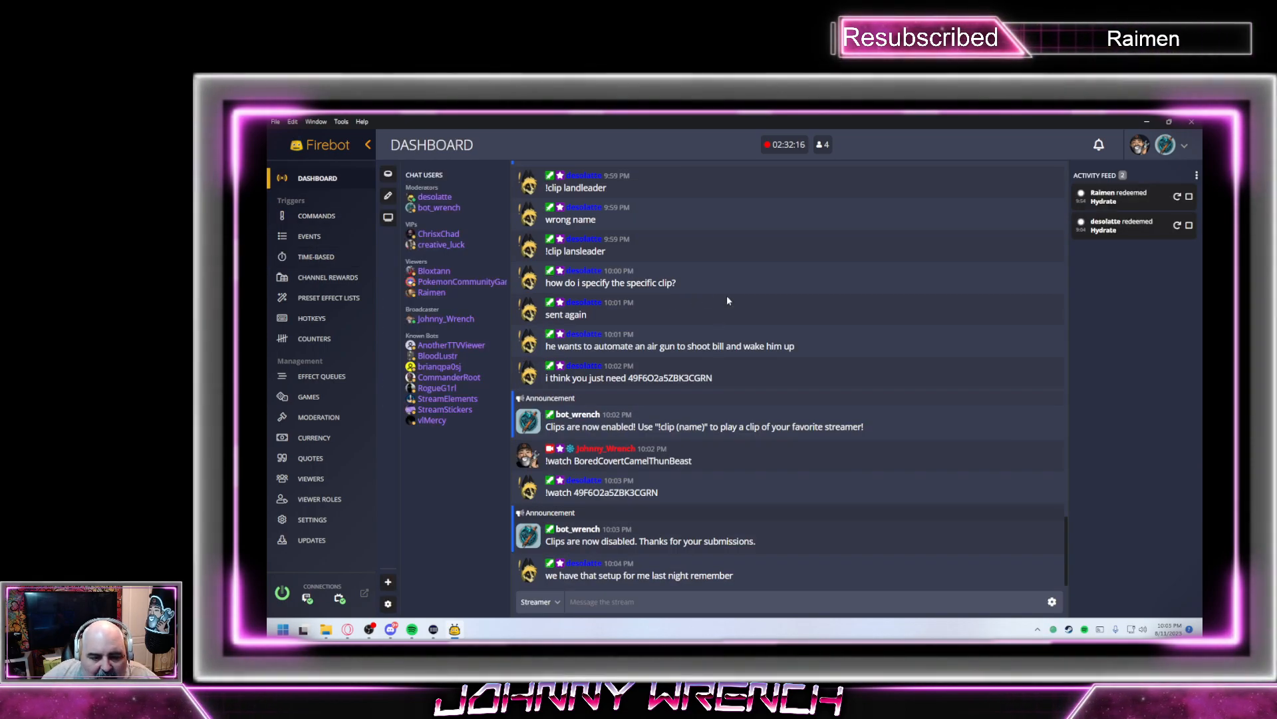
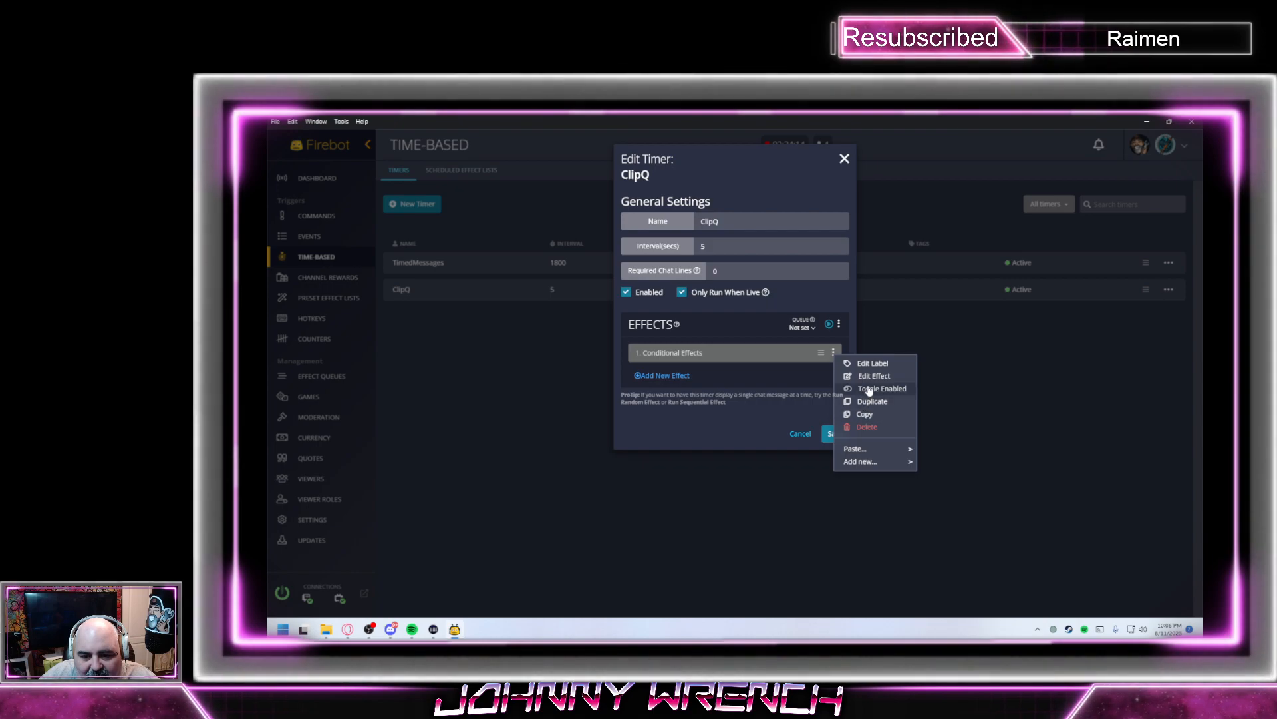
click(837, 434)
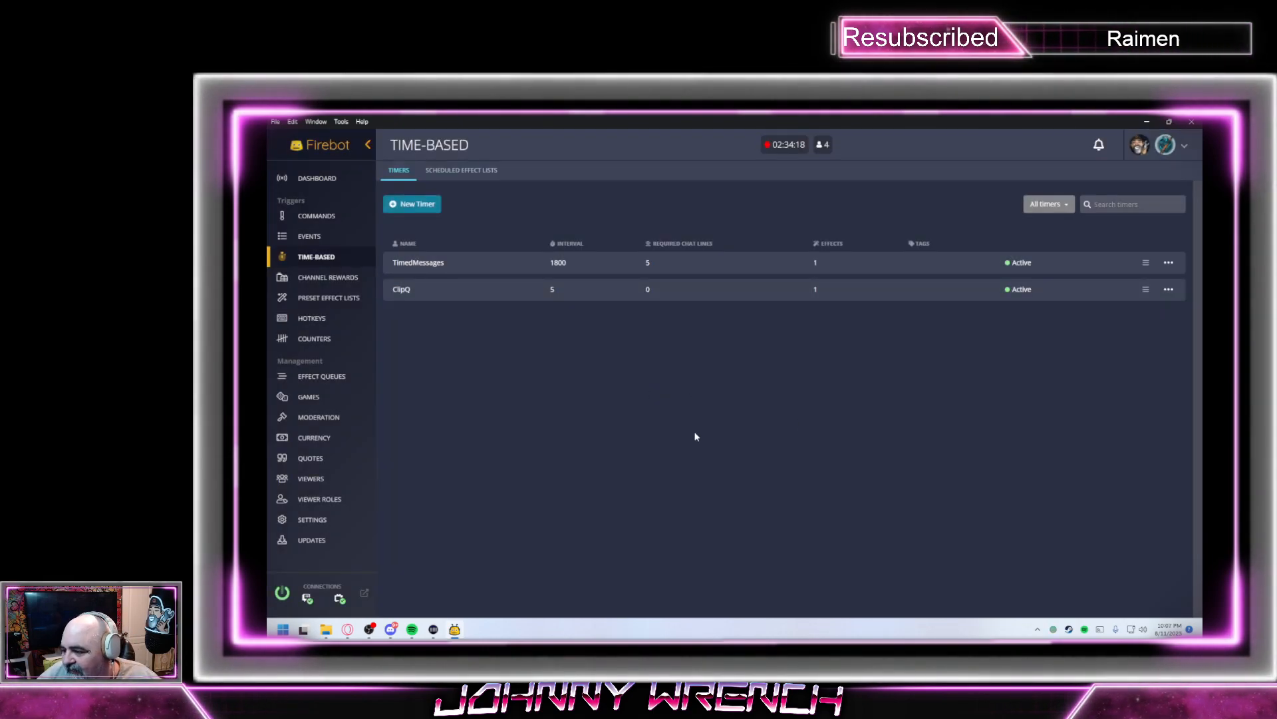
Create a new event in the OBS Events set with OBS Stream Started as its trigger
click(312, 237)
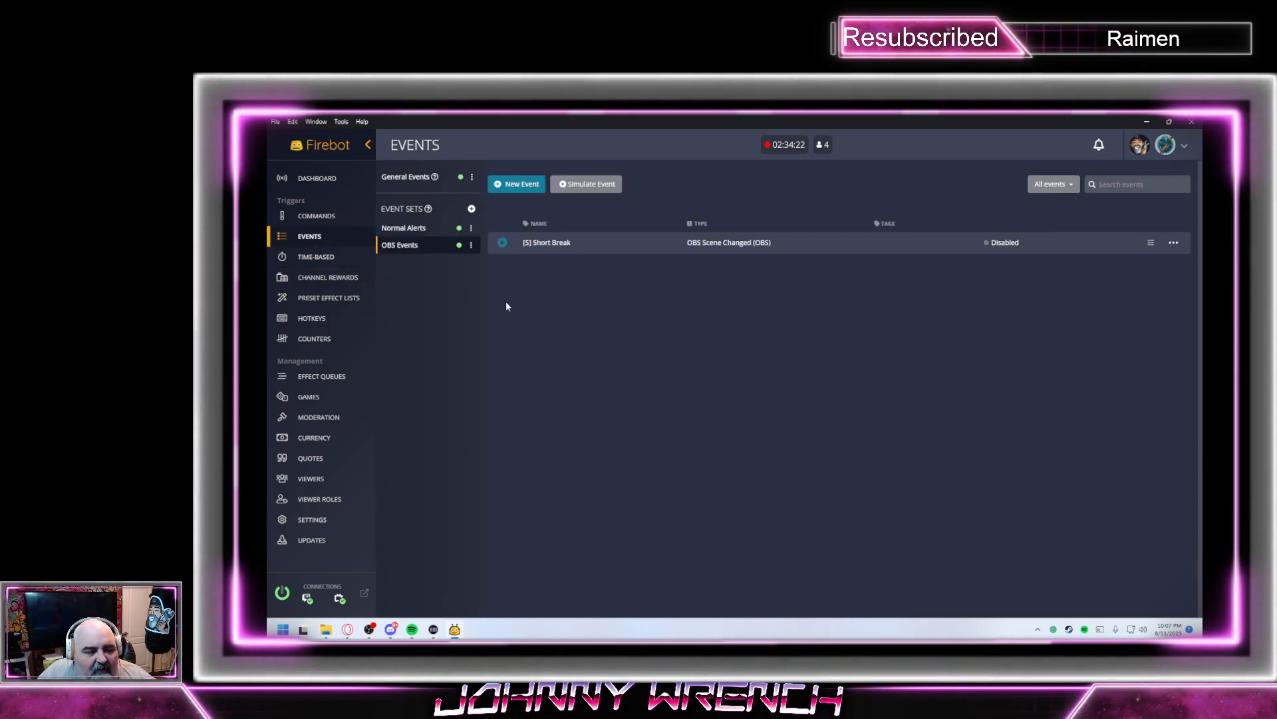
click(516, 185)
click(736, 212)
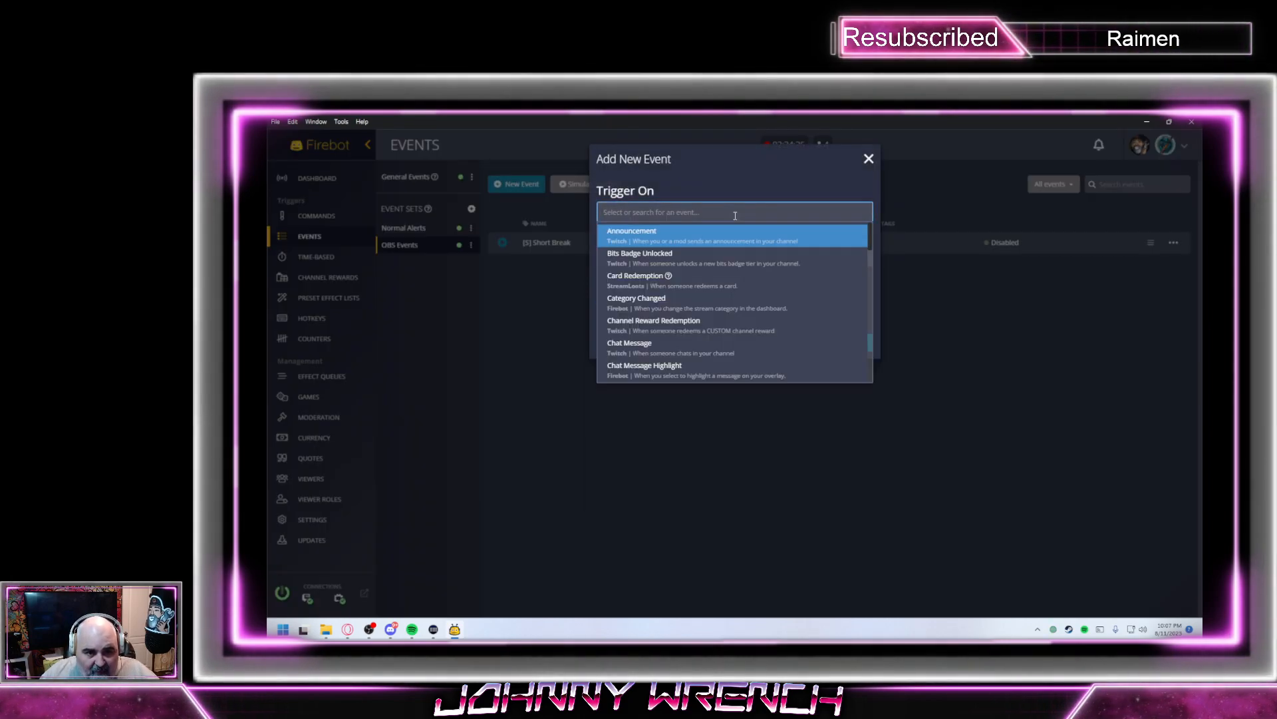
scroll(732, 293, down, 10)
scroll(708, 298, up, 3)
scroll(707, 298, up, 4)
scroll(699, 299, down, 2)
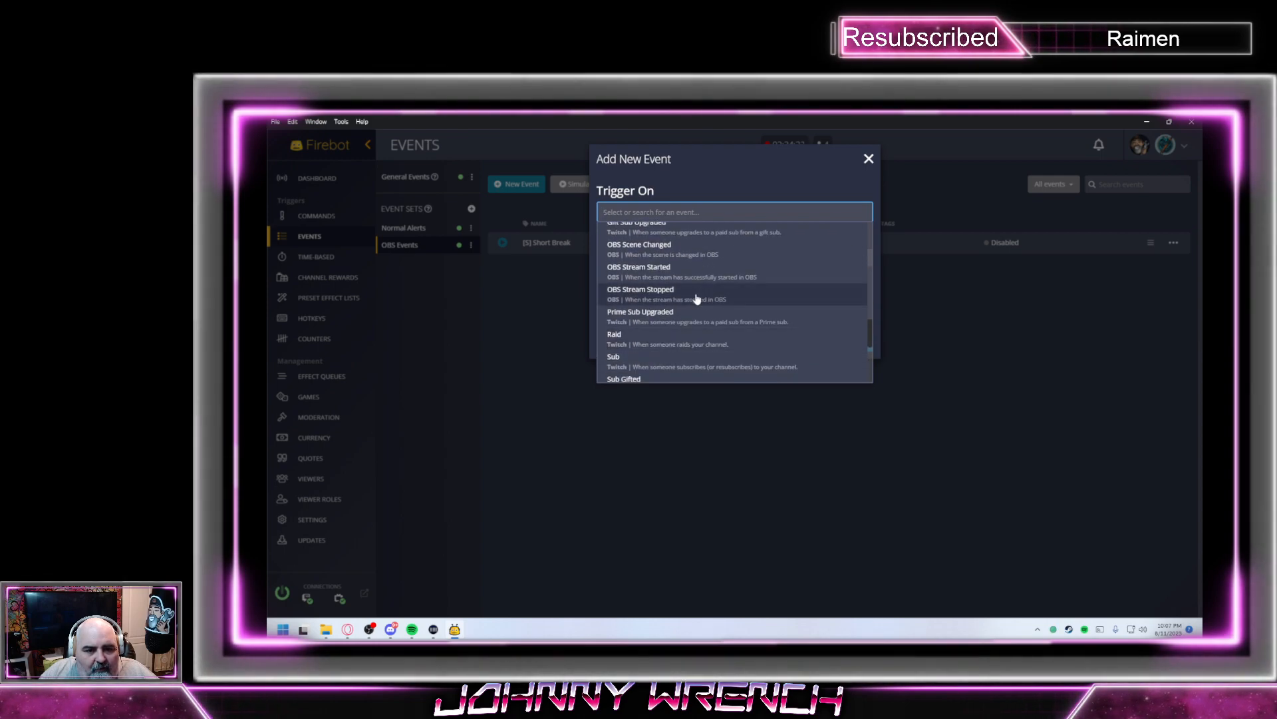
click(661, 271)
Name the new event "Stream Startup Sequence"
click(713, 273)
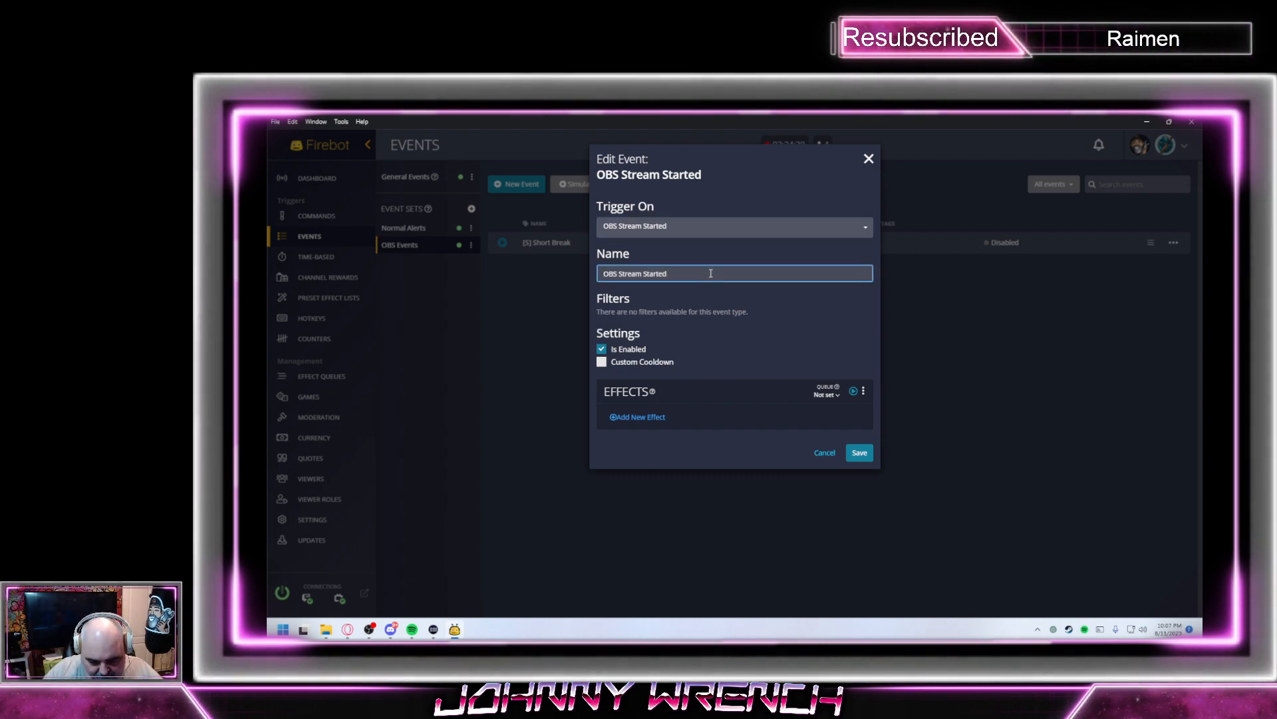
key(BackSpace)
key(BackSpace)
key(BackSpace)
key(BackSpace)
key(BackSpace)
key(BackSpace)
key(BackSpace)
key(BackSpace)
key(BackSpace)
key(BackSpace)
key(BackSpace)
key(BackSpace)
key(BackSpace)
key(BackSpace)
key(BackSpace)
key(BackSpace)
key(BackSpace)
key(BackSpace)
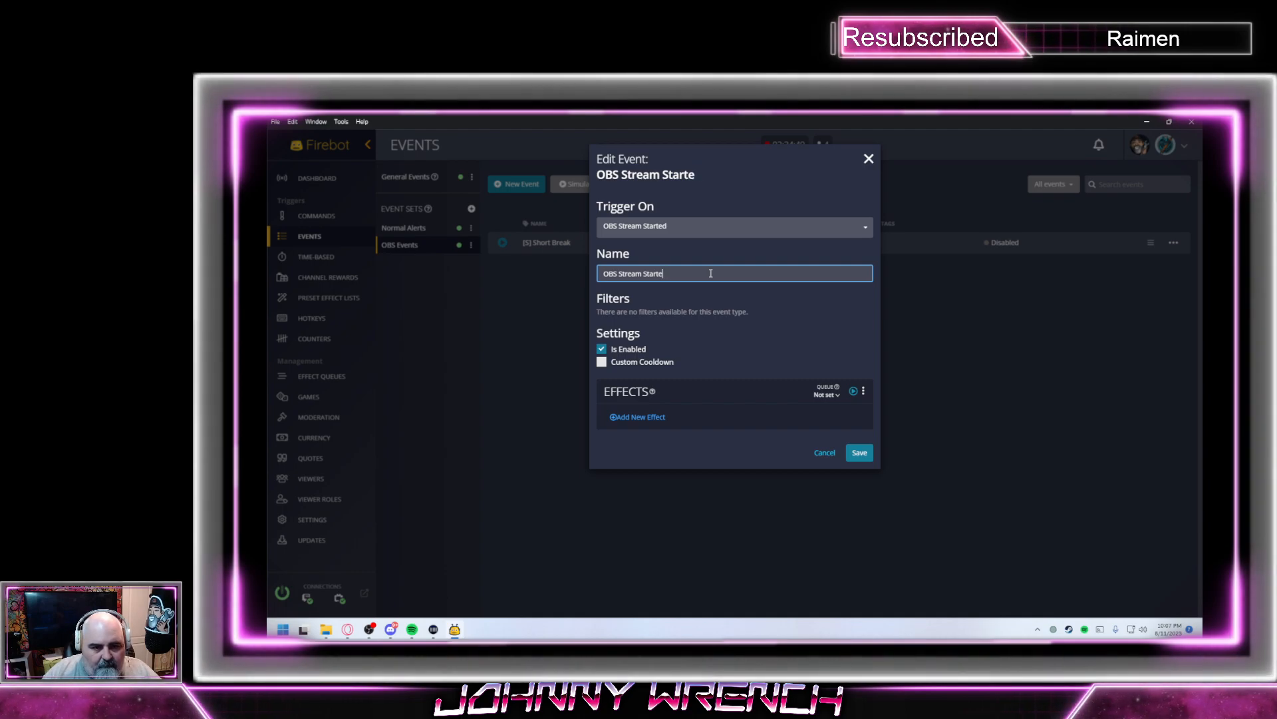
text(stream Star)
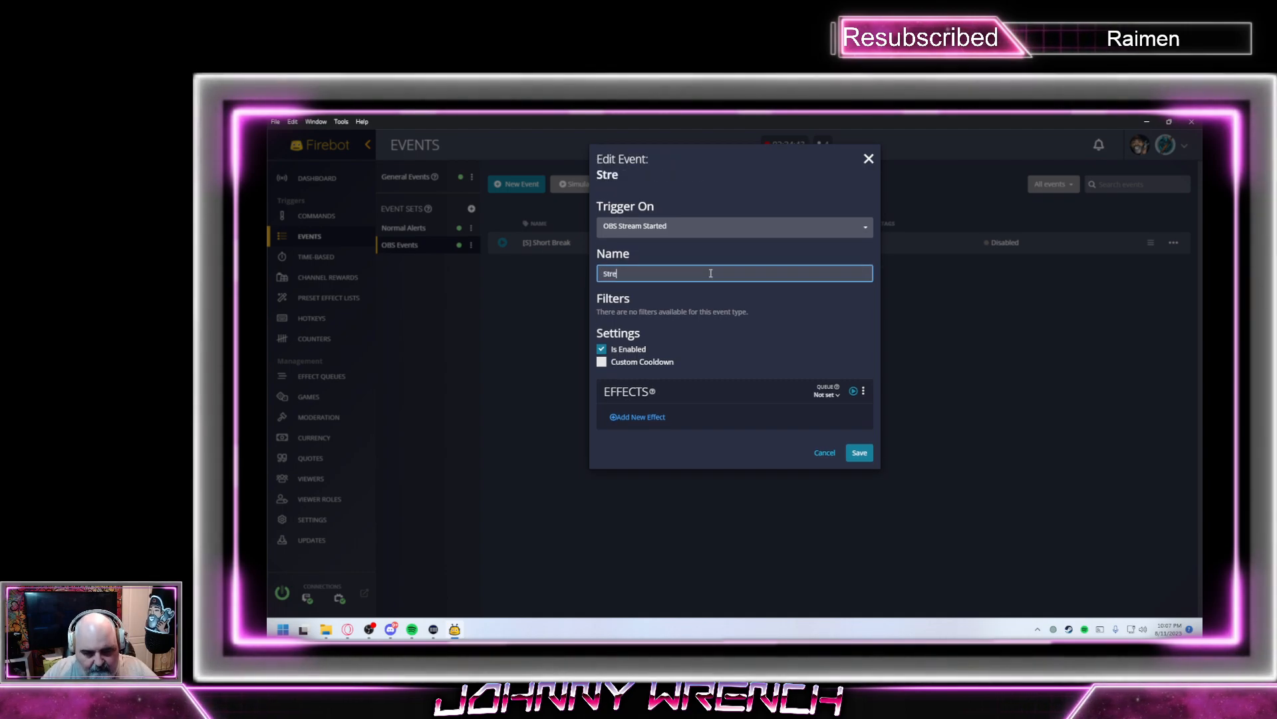
text(tup Se)
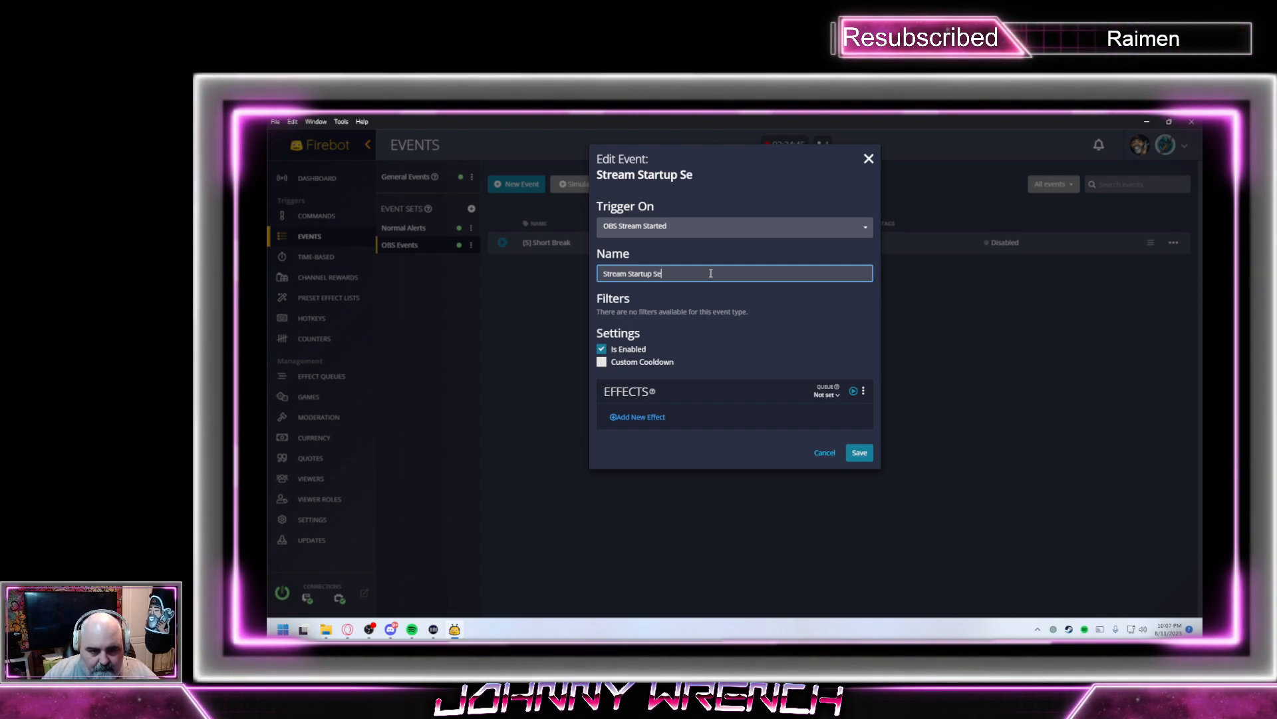
text(quence)
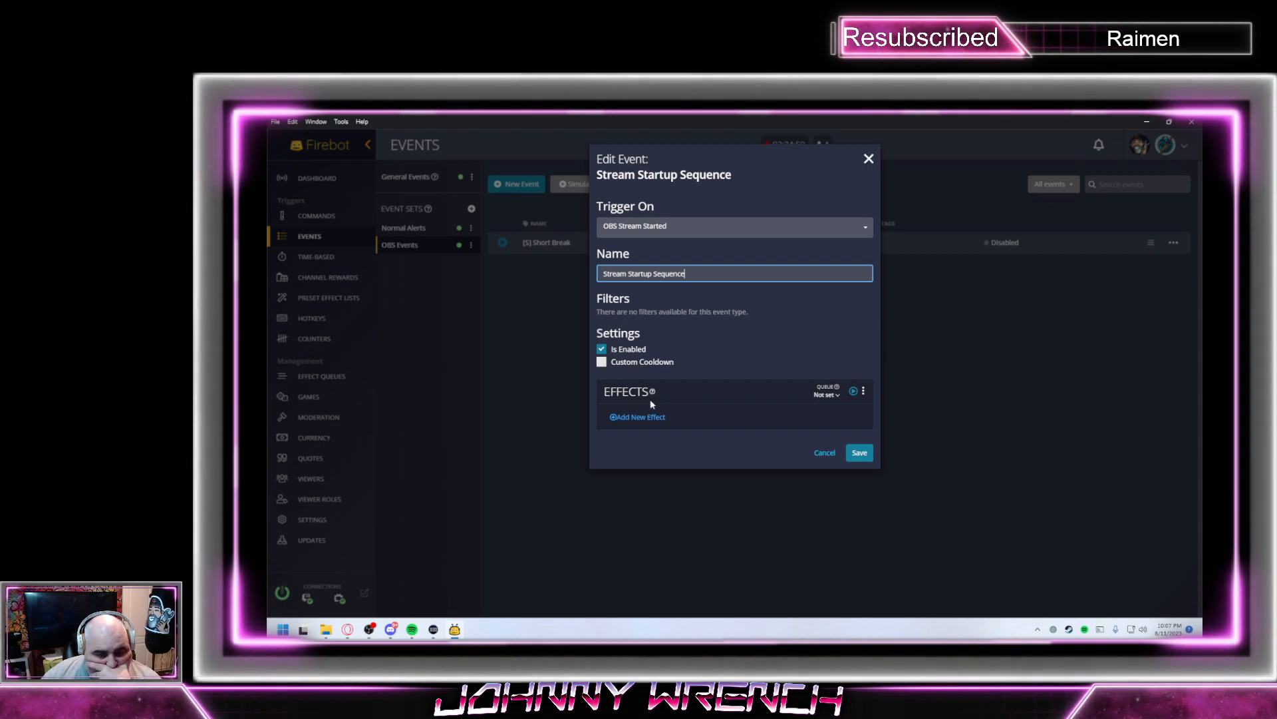
Search the effects for "source" and choose Toggle OBS Audio Source Muted for the event
click(649, 415)
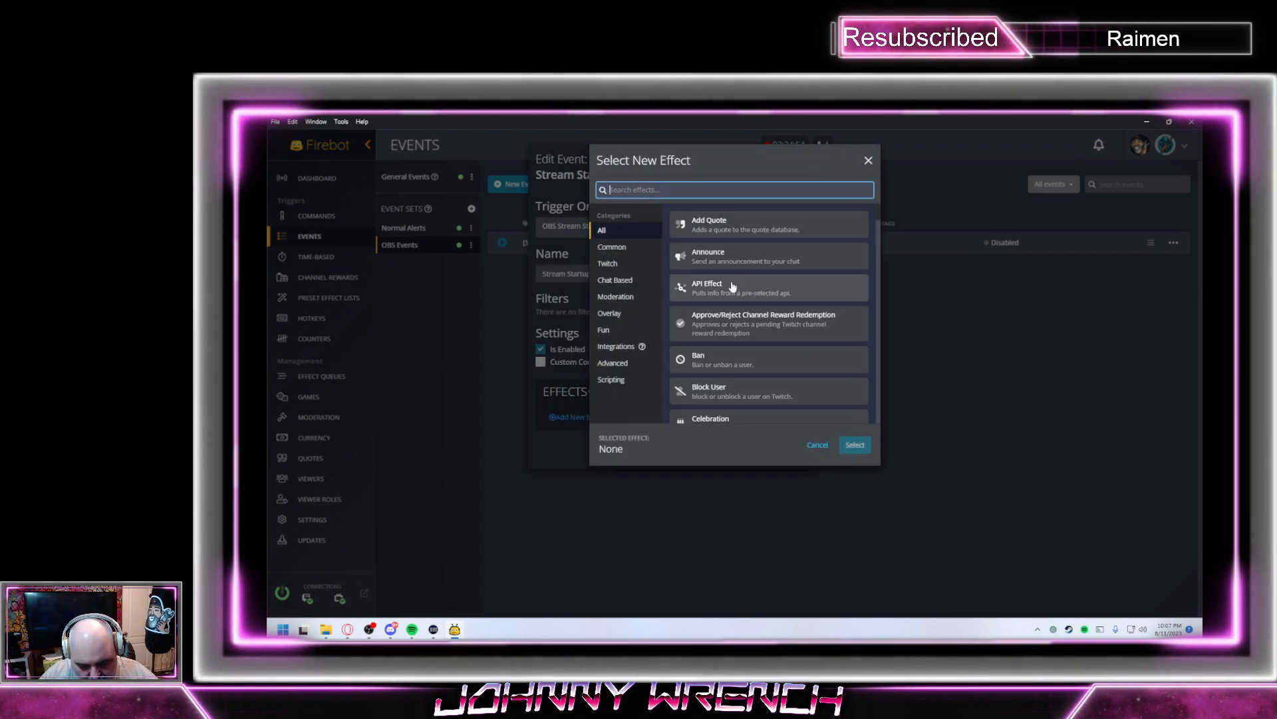
text(sourcve)
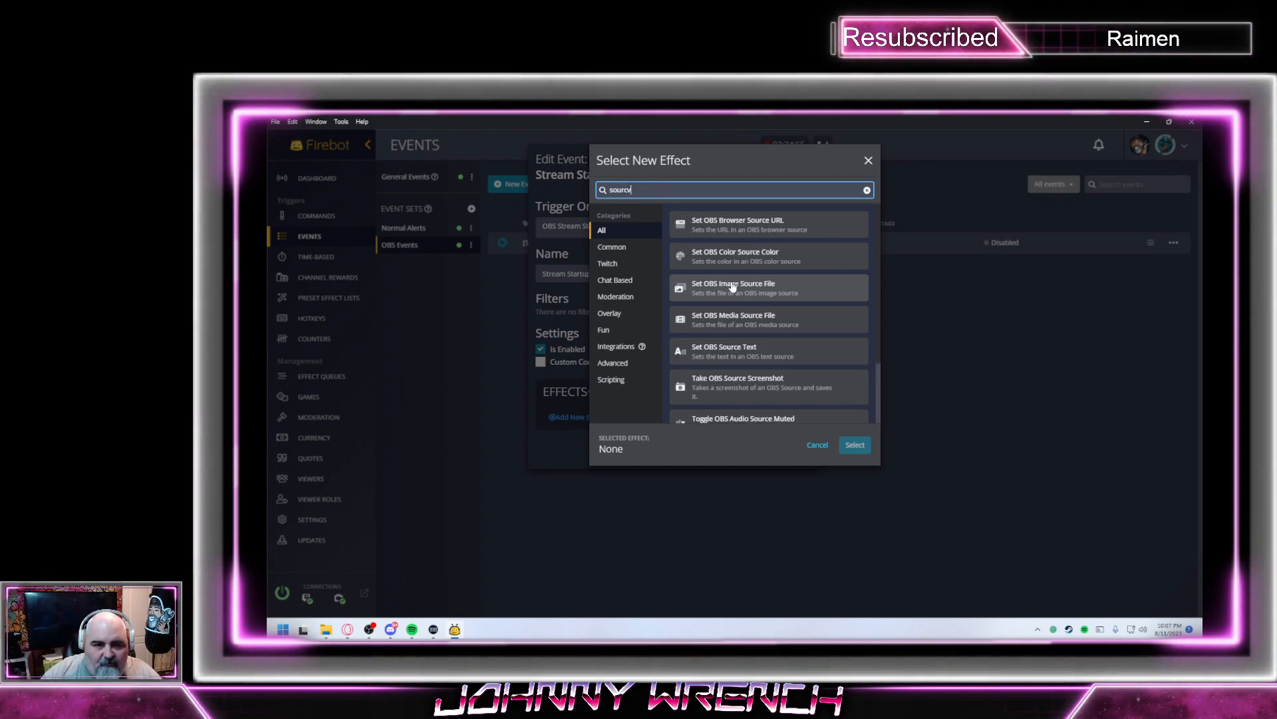
key(BackSpace)
key(BackSpace)
text(e)
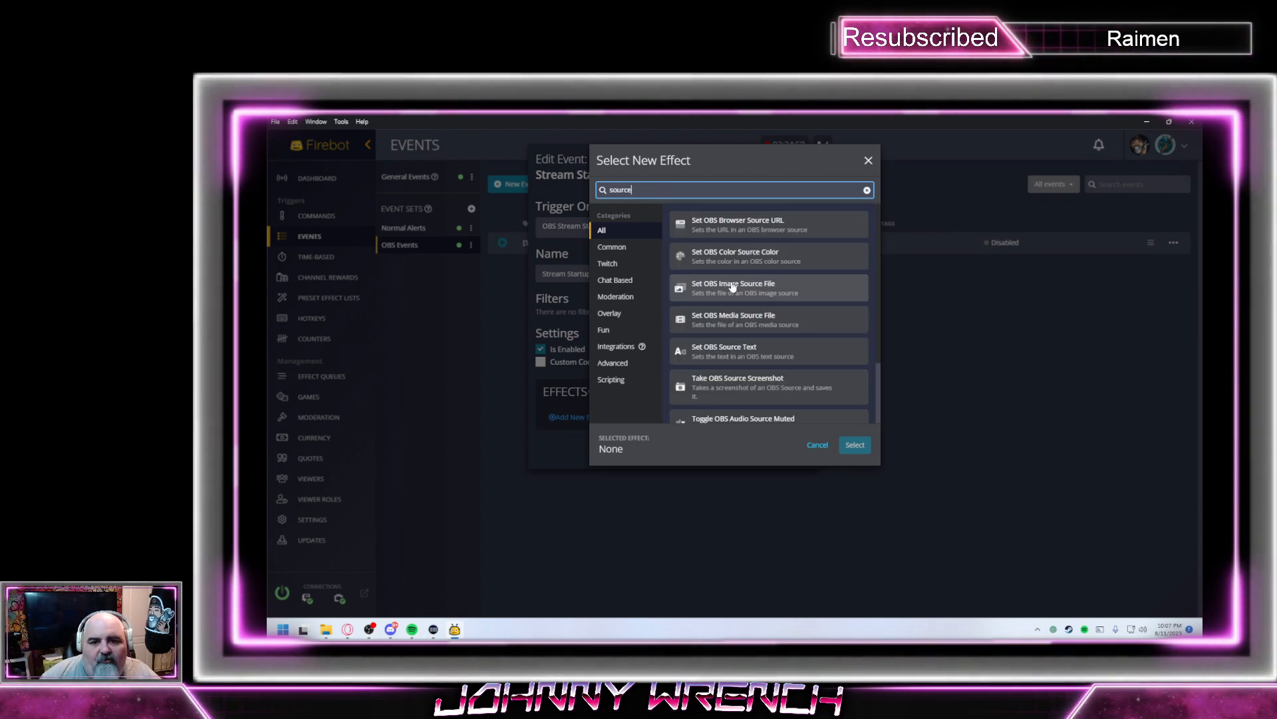
scroll(702, 260, down, 1)
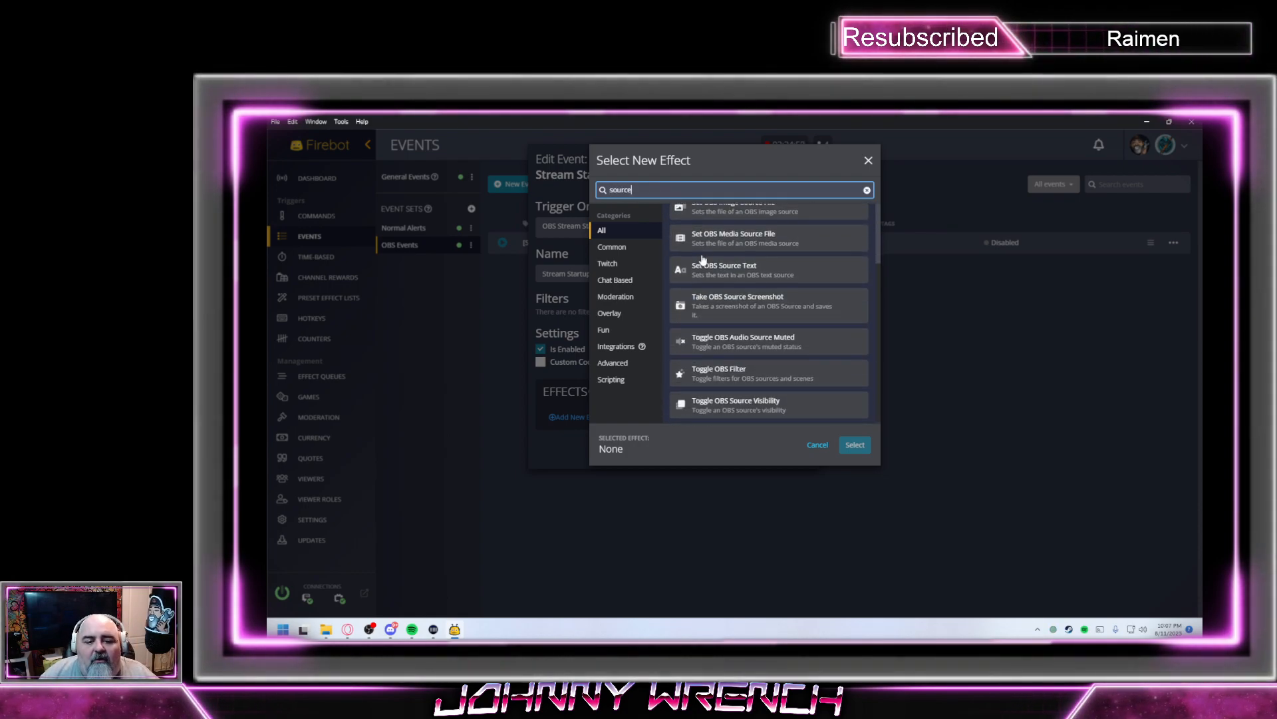
click(732, 344)
click(856, 444)
Set [A] Blue Yeti, [A] Virtual Audio Cable, [A] Game Audio, Firebot and Firebot (Clips) to Mute and add the effect
click(648, 255)
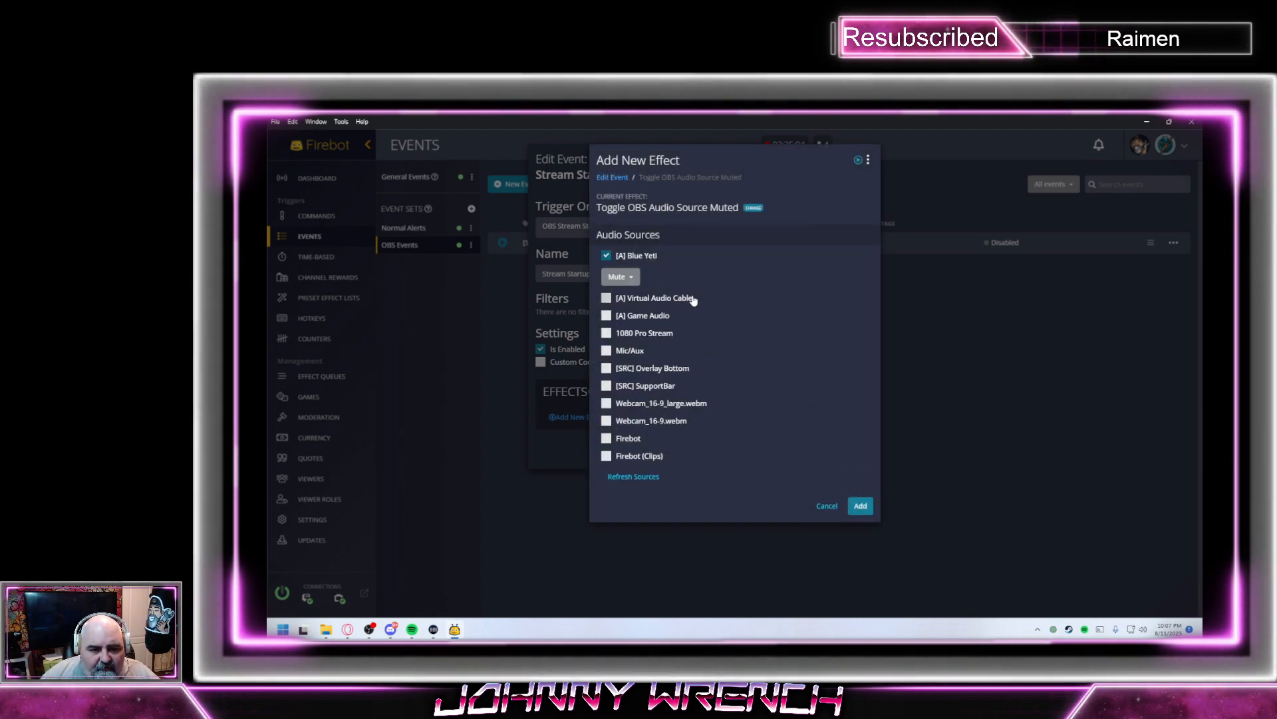
click(688, 299)
click(659, 342)
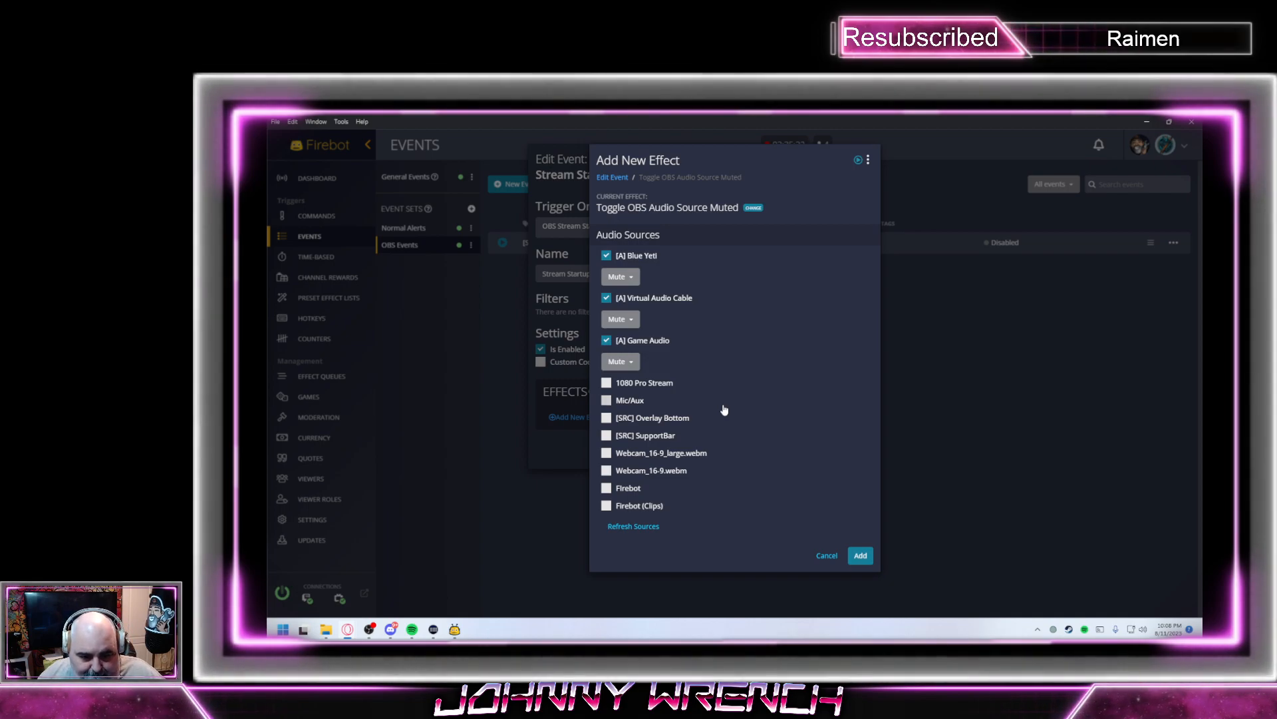
click(629, 487)
click(655, 529)
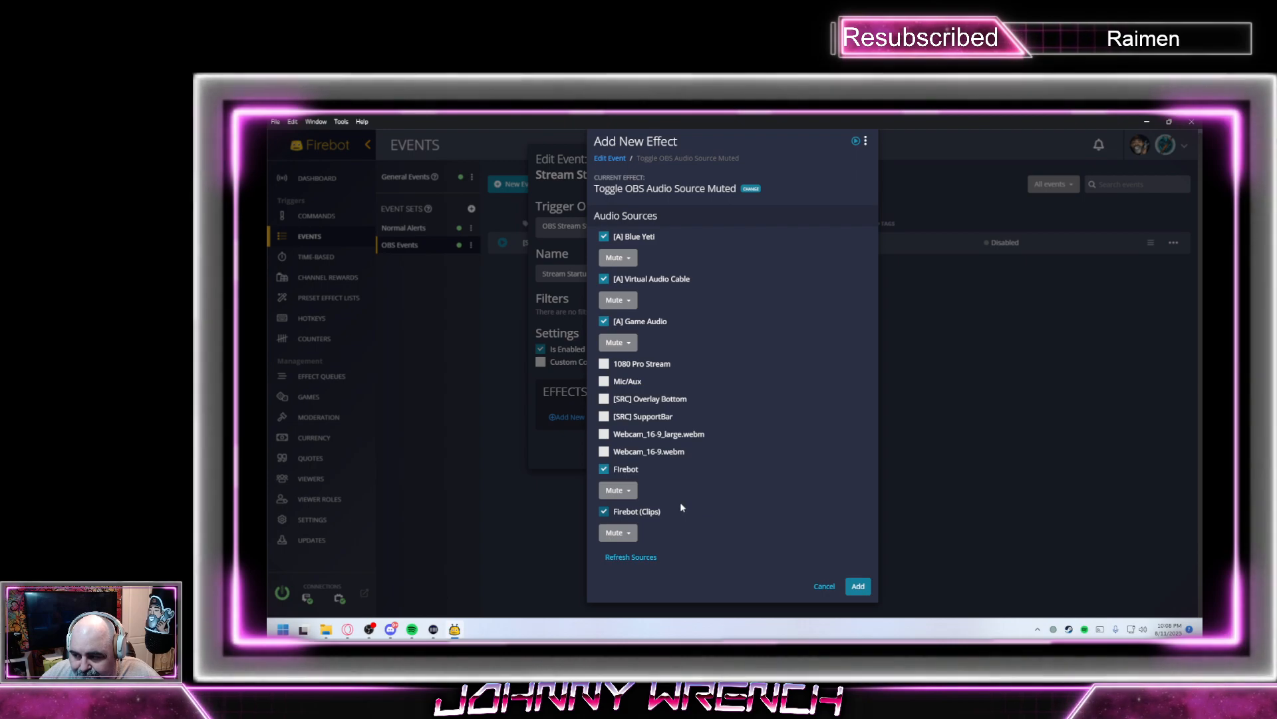
click(858, 585)
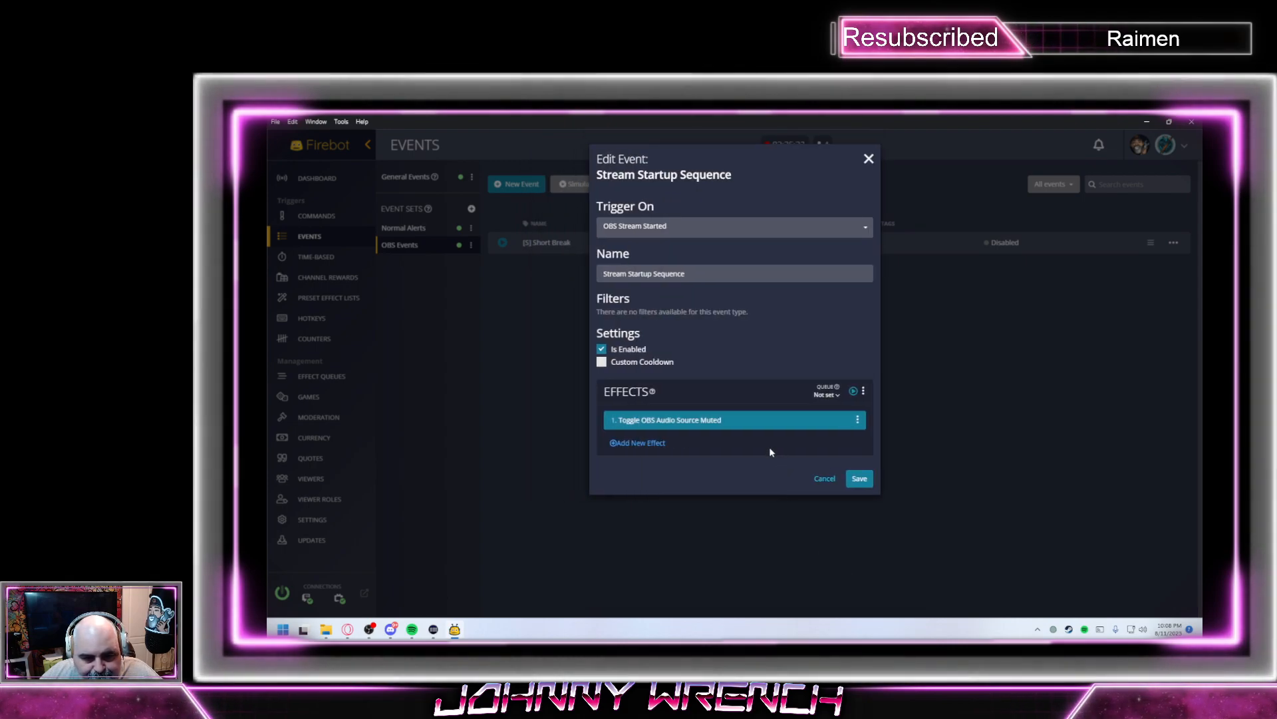